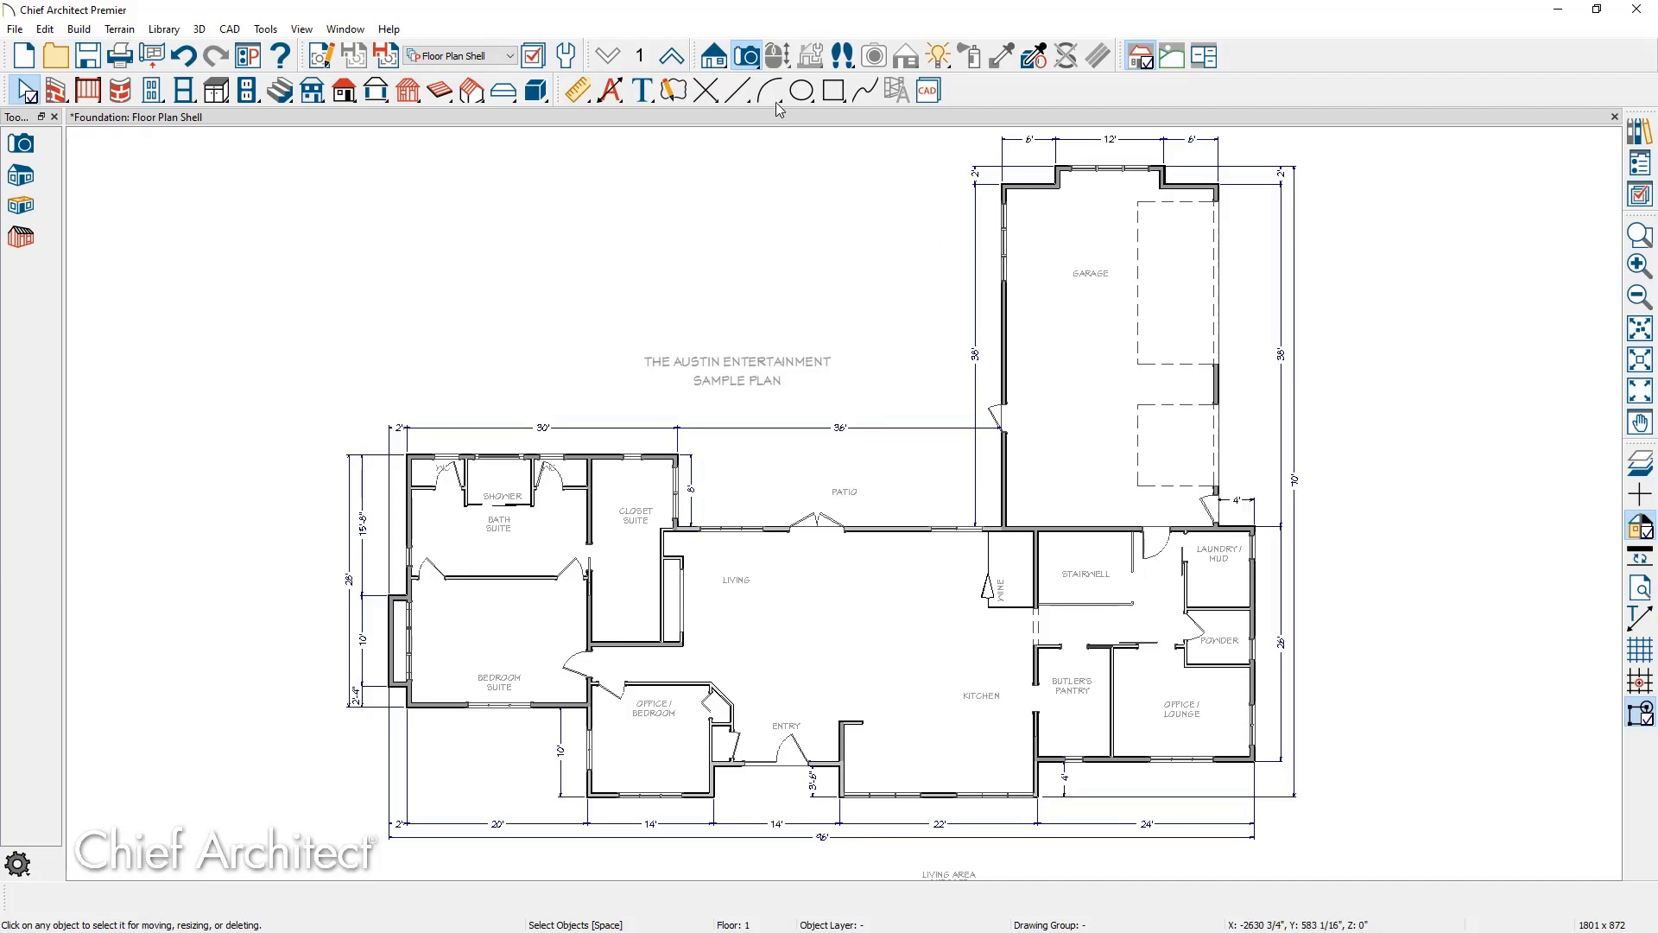
Create a perspective floor overview camera view of the first floor.
left_click(749, 57)
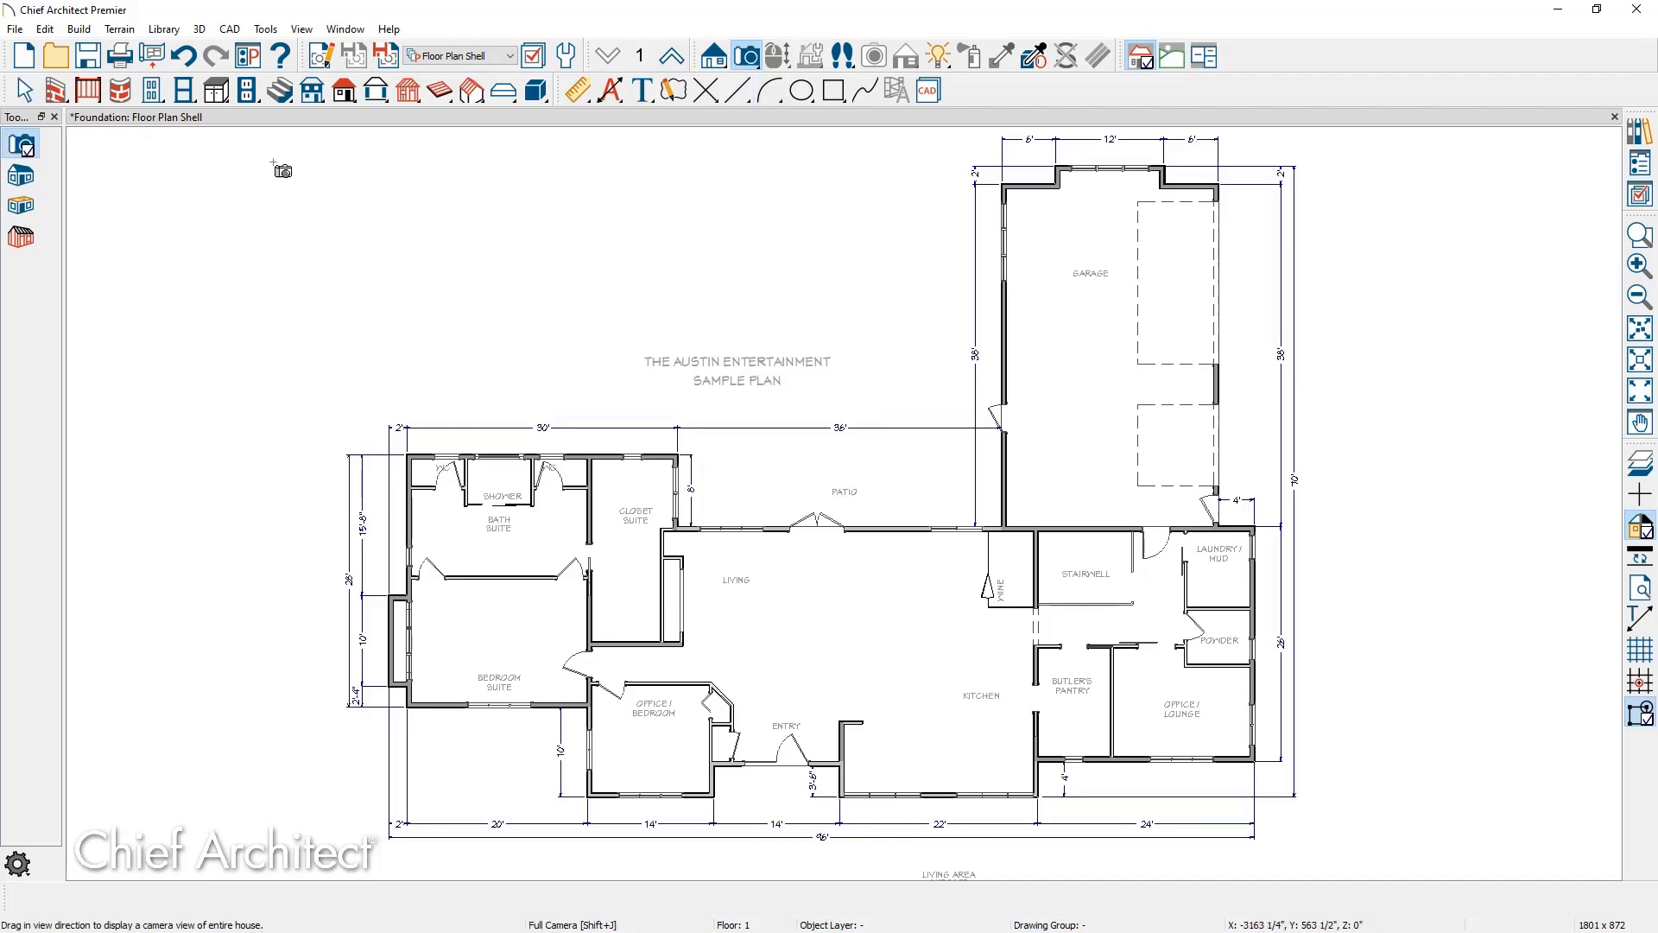
left_click(21, 205)
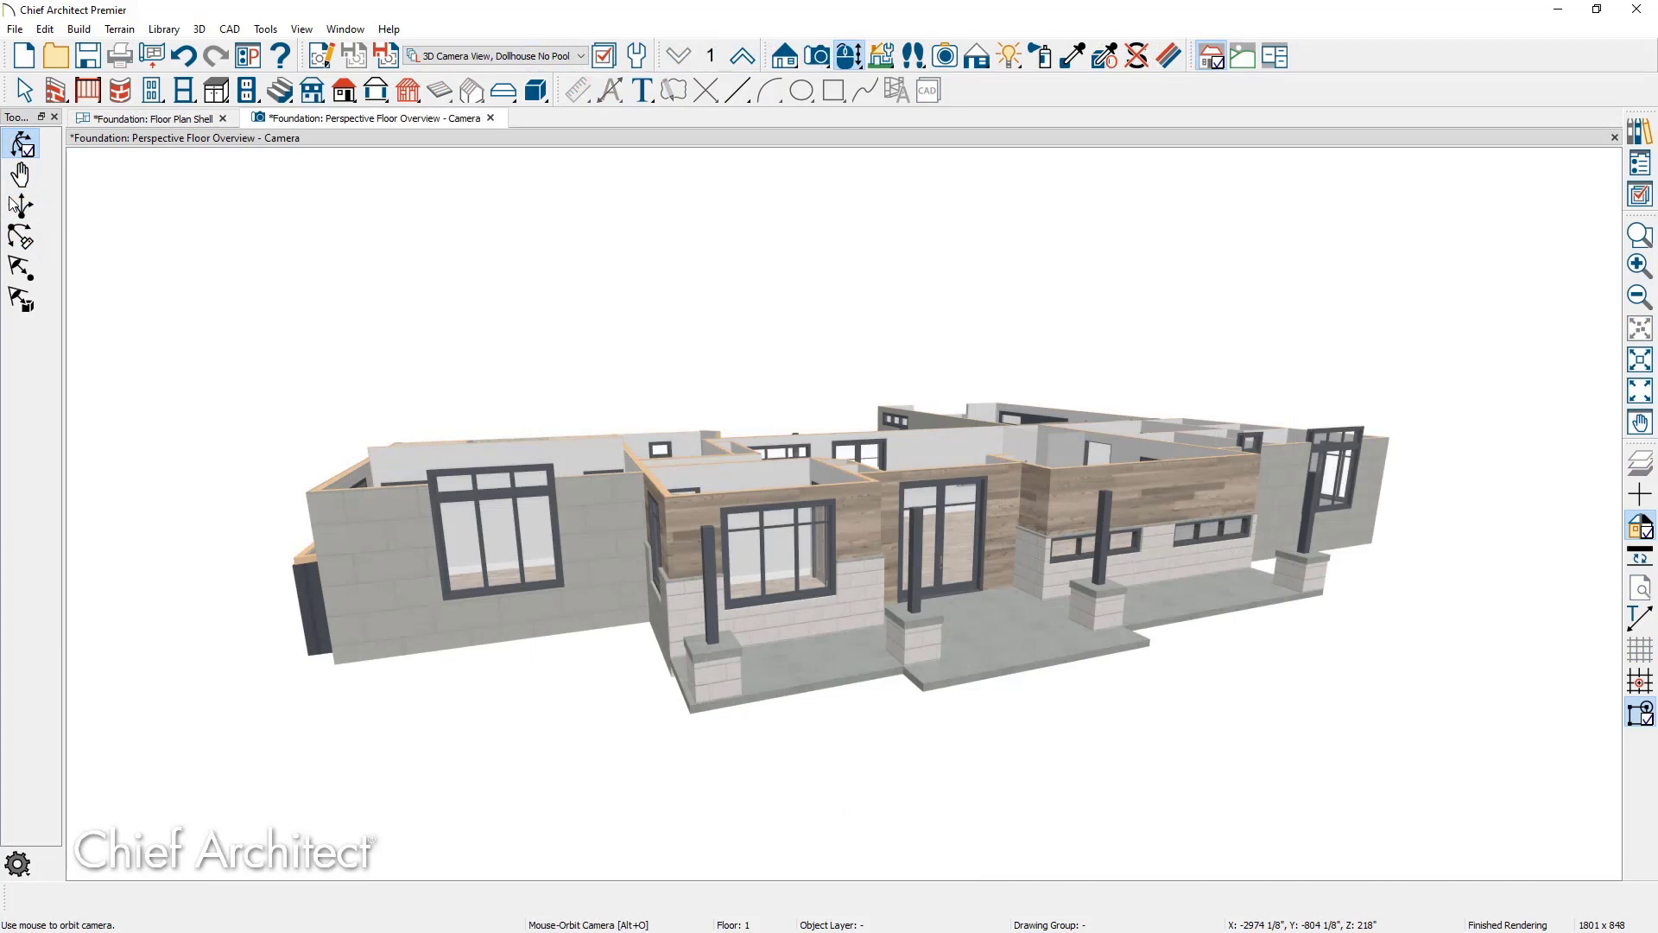
Build a monolithic slab foundation with a 4" slab and a 3 1/2" lower garage floor, reviewing the garage curb's footing defaults.
left_click(83, 31)
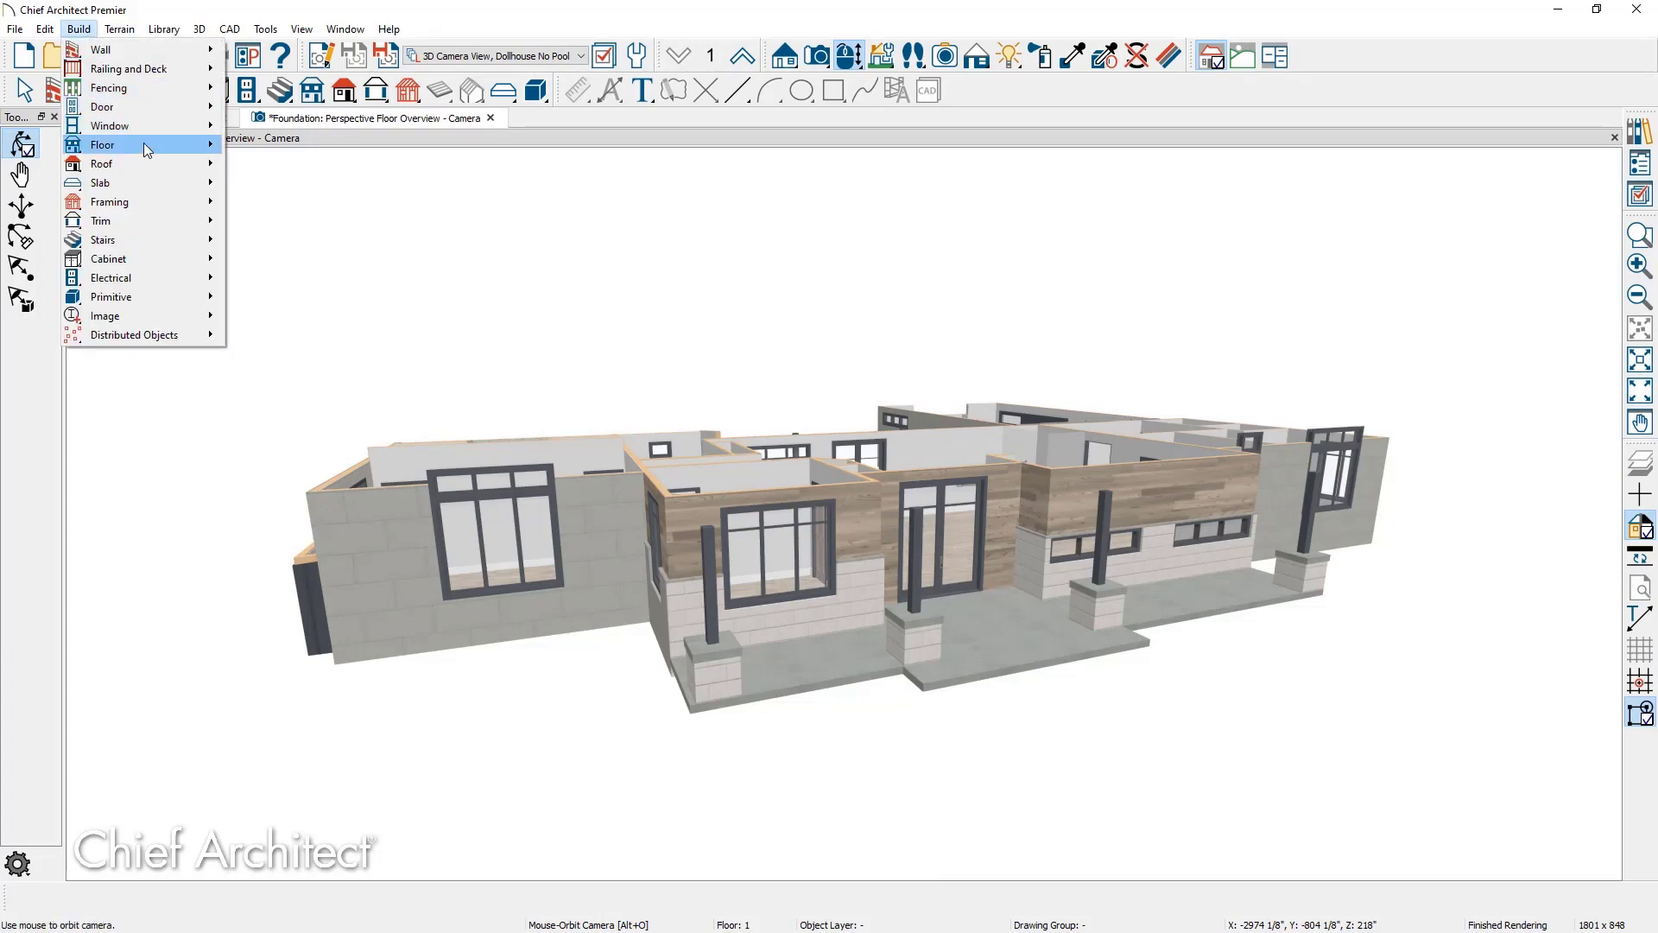
mouse_move(143, 144)
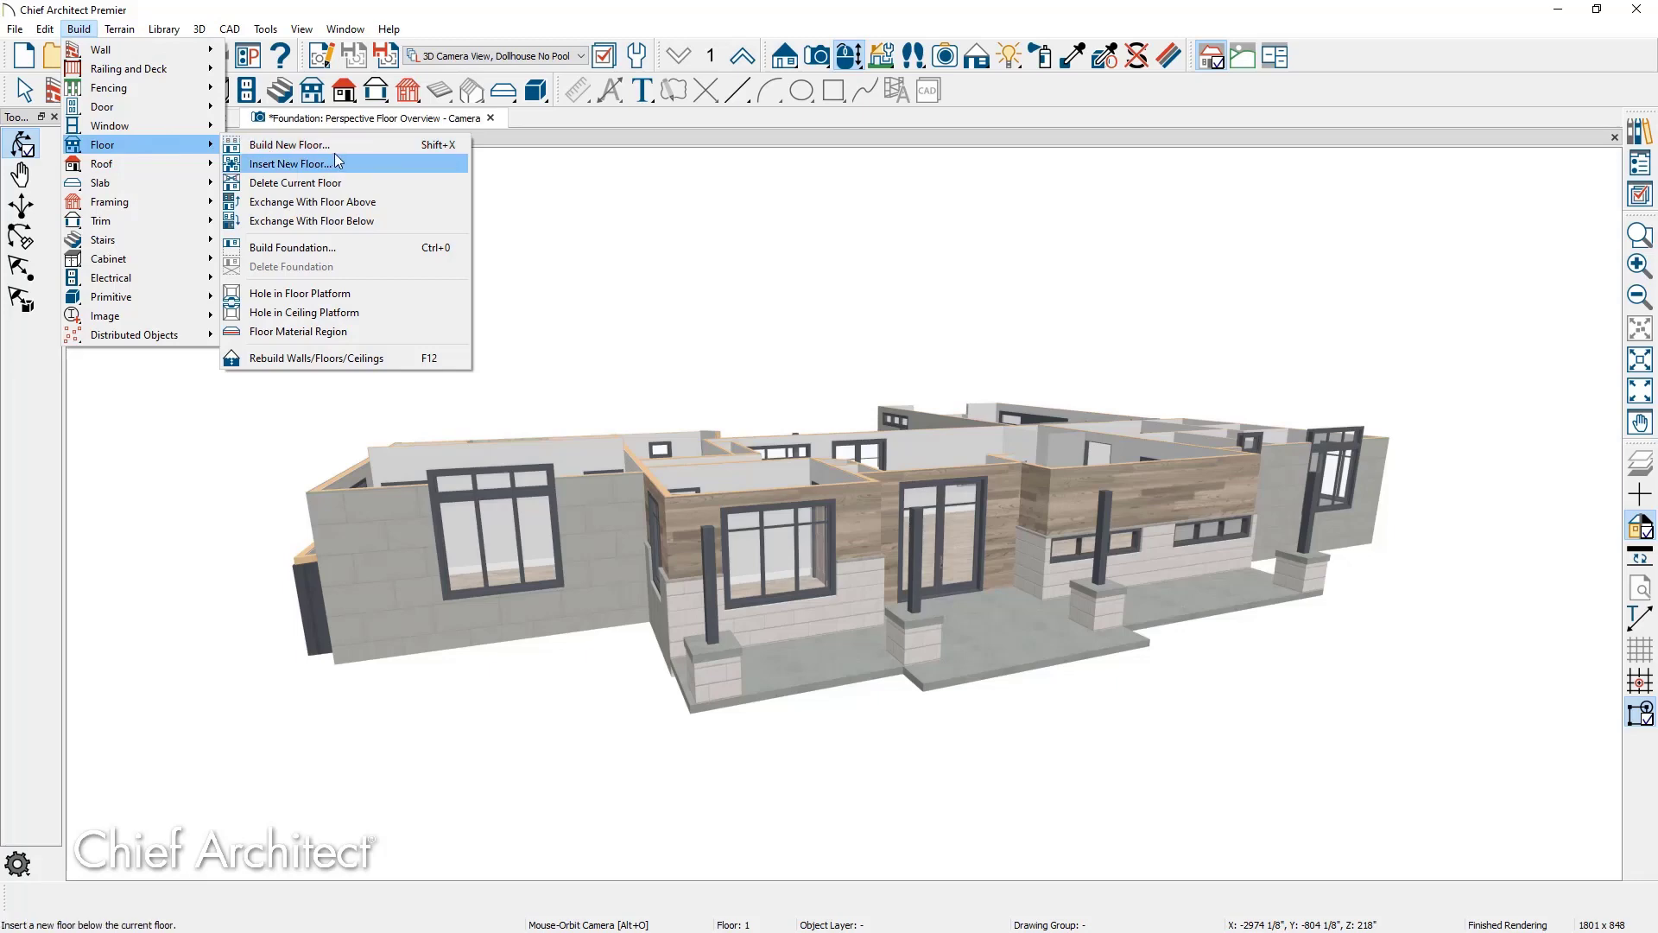
left_click(350, 248)
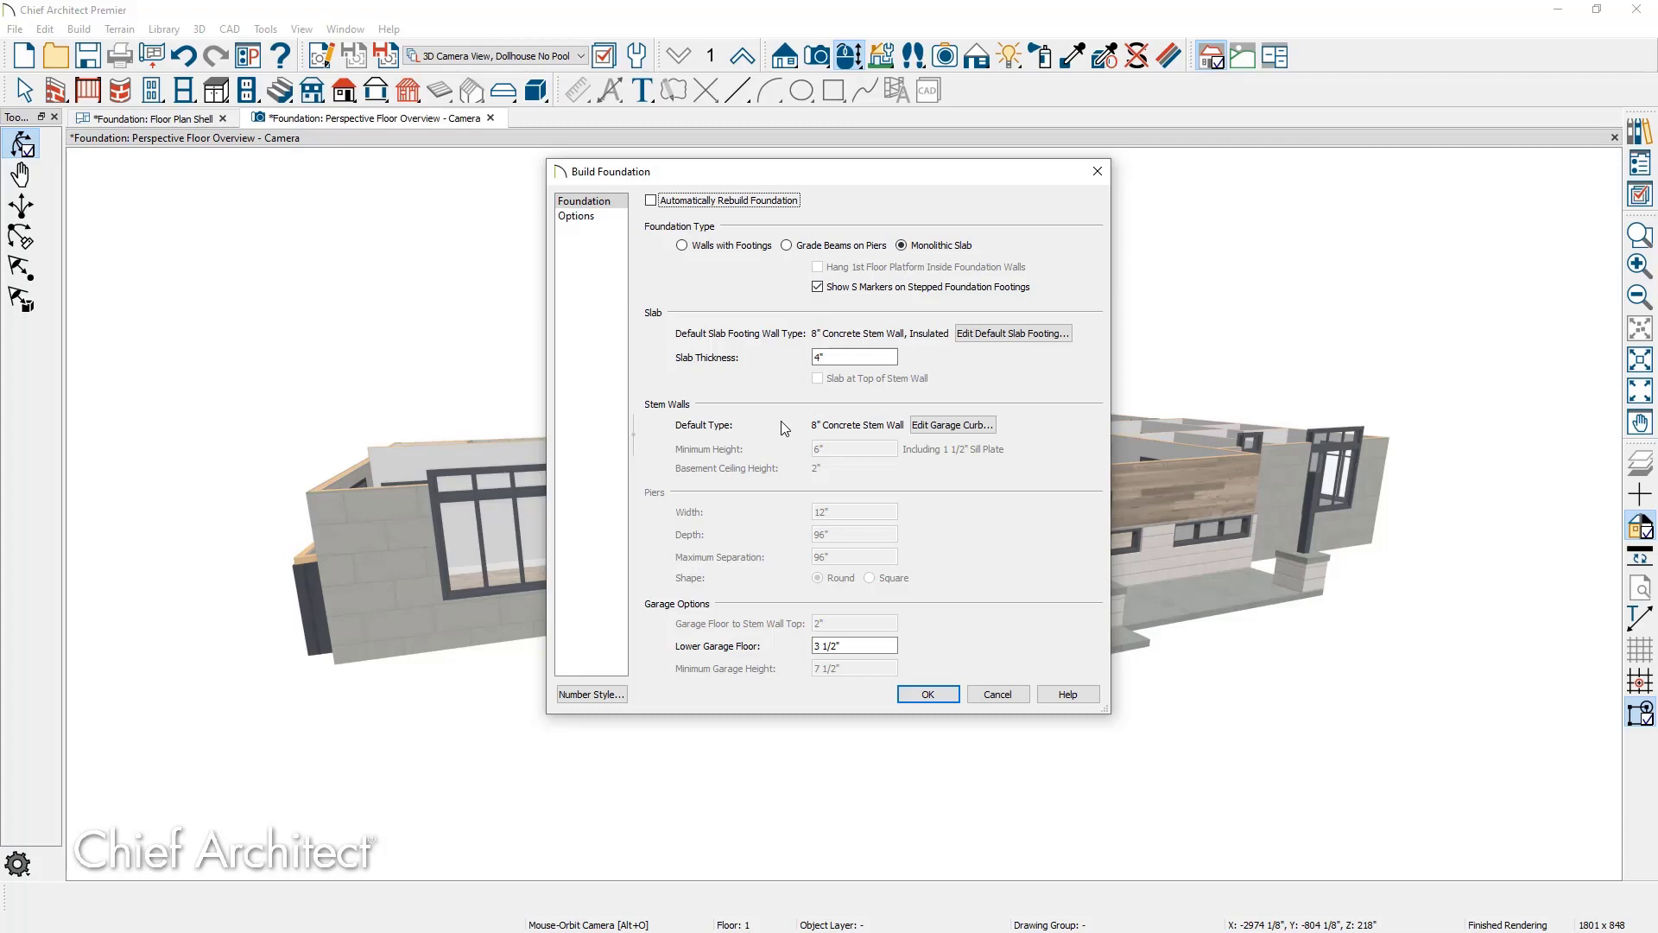
left_click(985, 432)
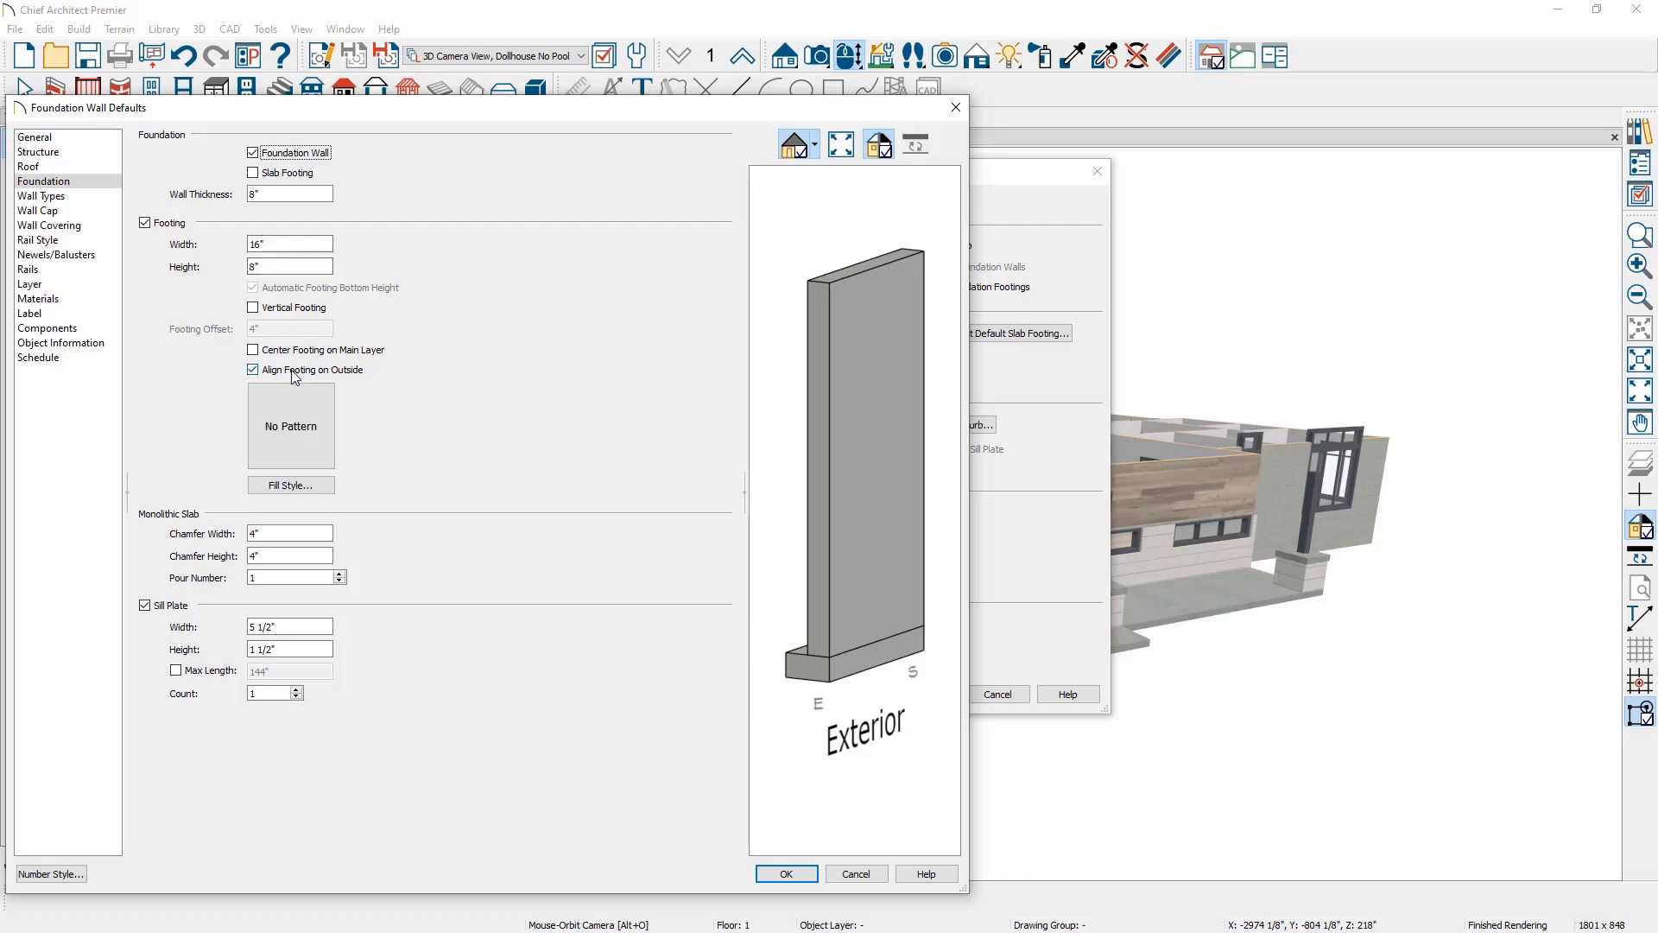
left_click_drag(805, 624, 899, 625)
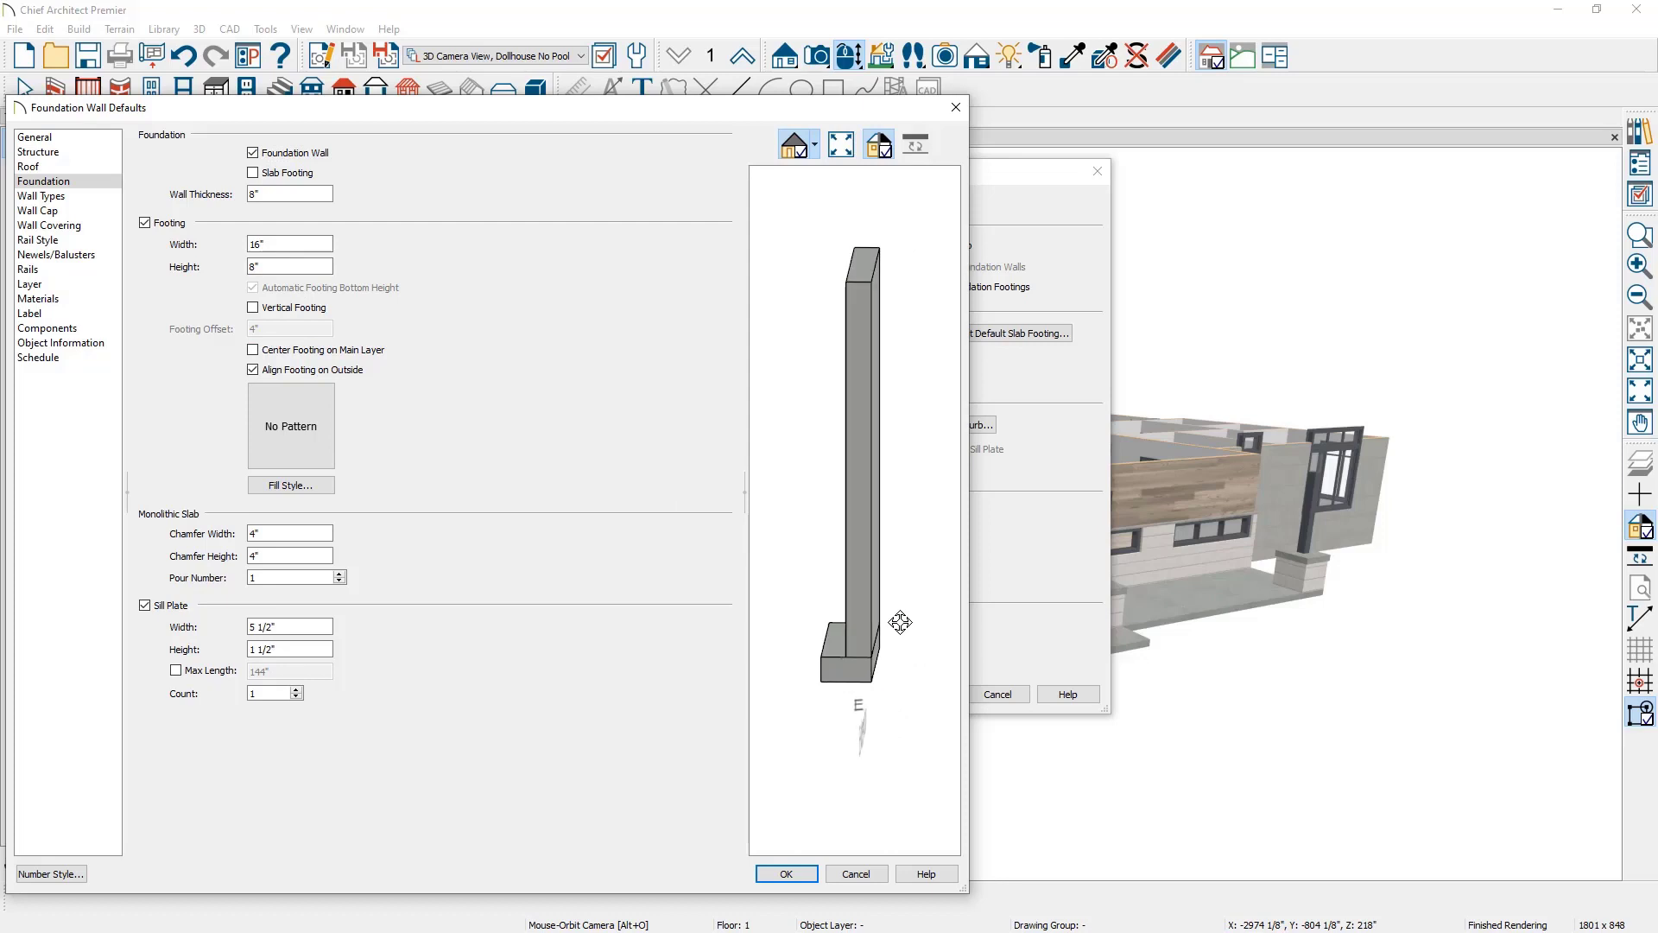
left_click(786, 874)
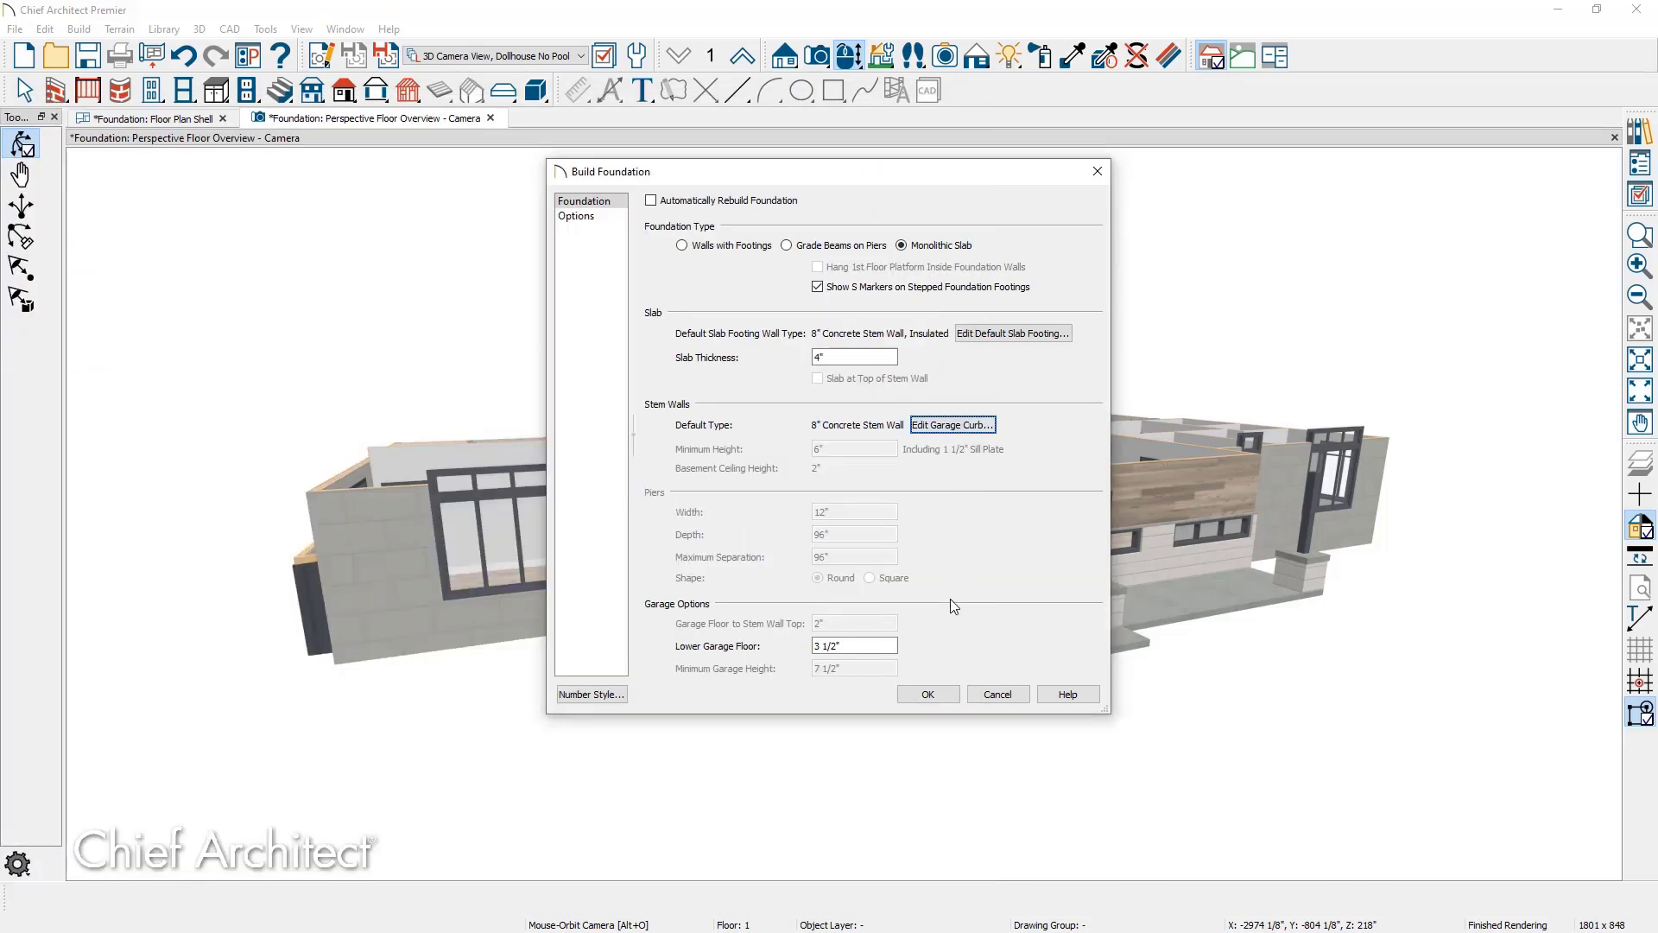
left_click(928, 695)
Inspect the slab foundation from above and below in a vector rendering, and undo building it.
left_click_drag(1128, 640, 725, 670)
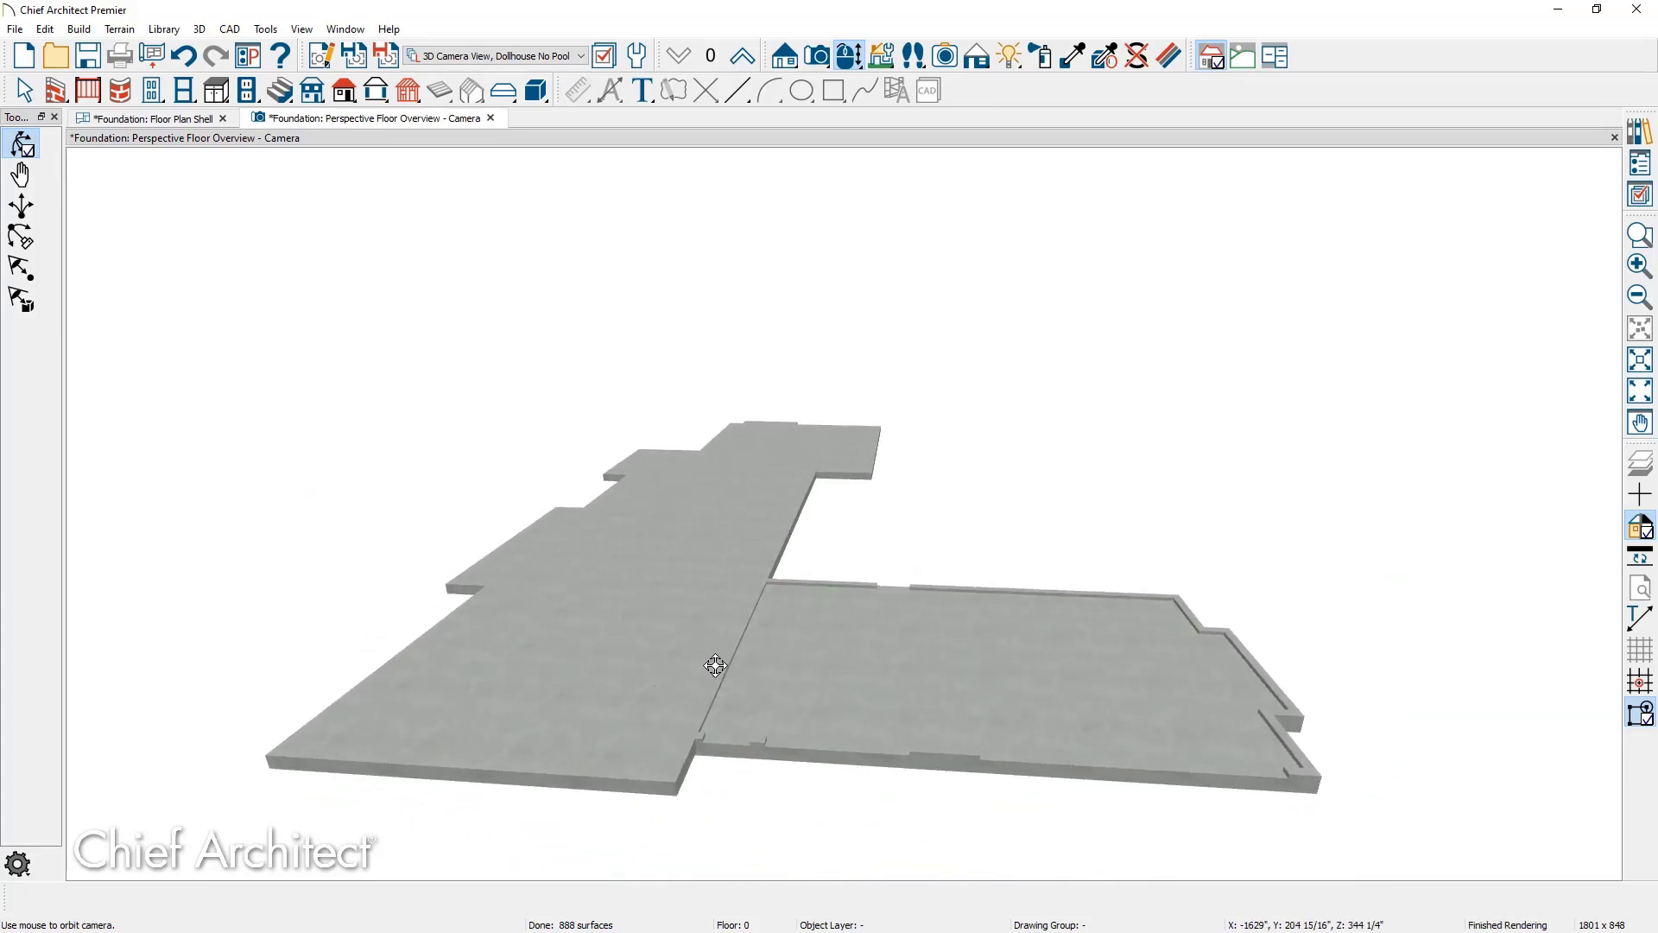
left_click_drag(716, 665, 775, 594)
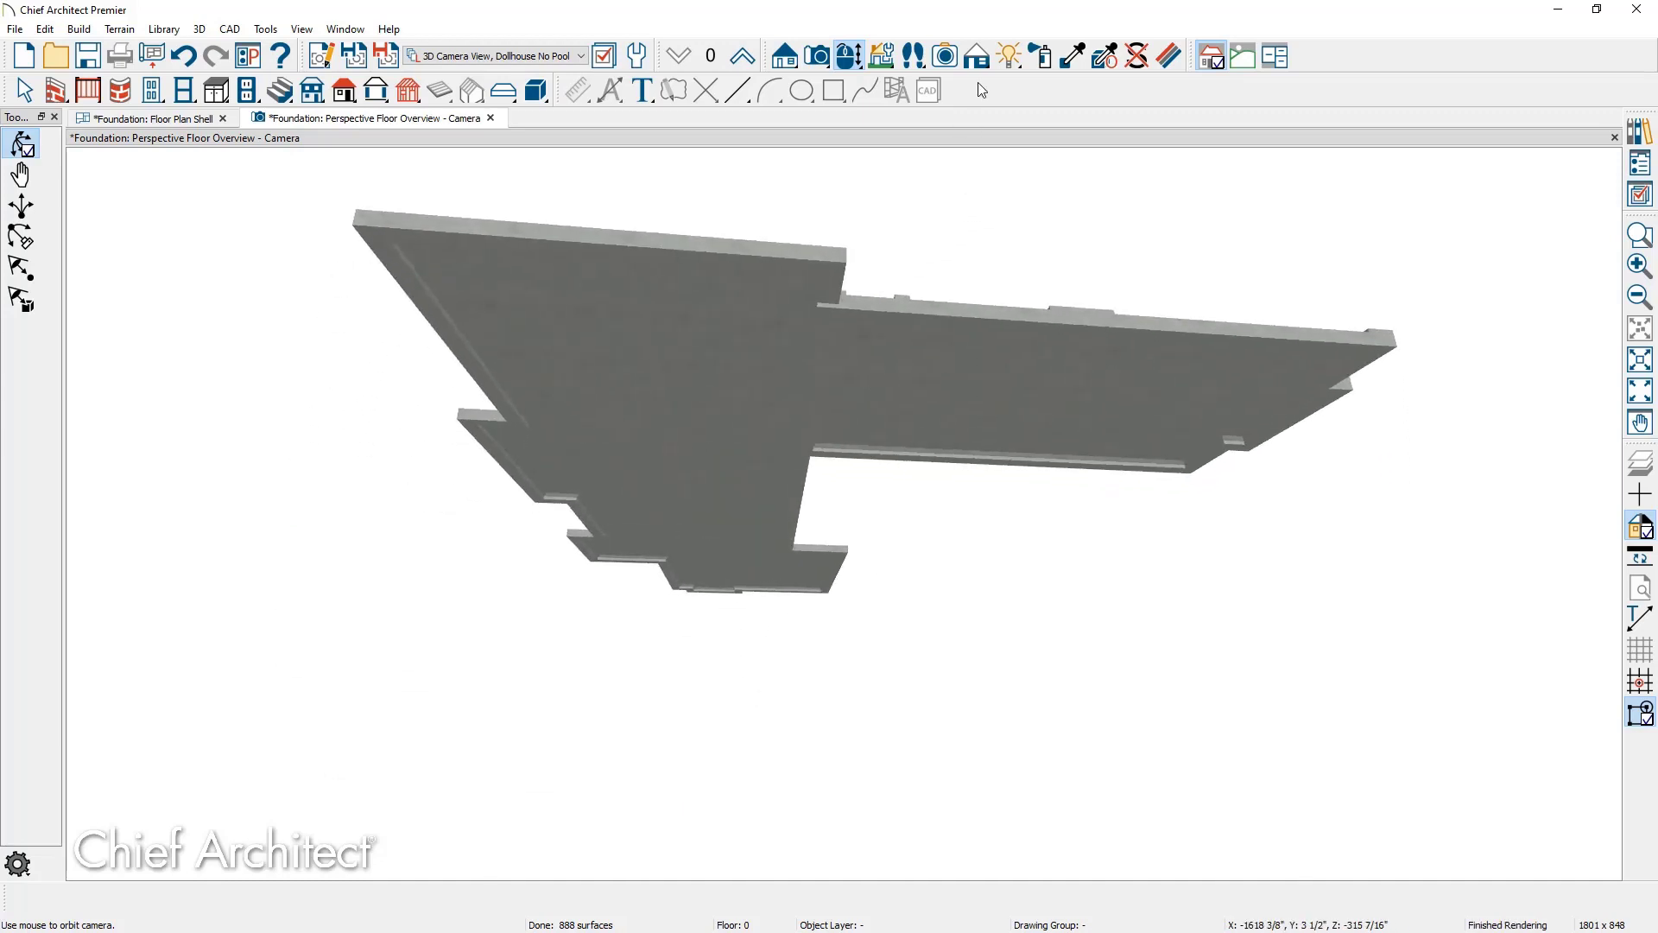
left_click(977, 56)
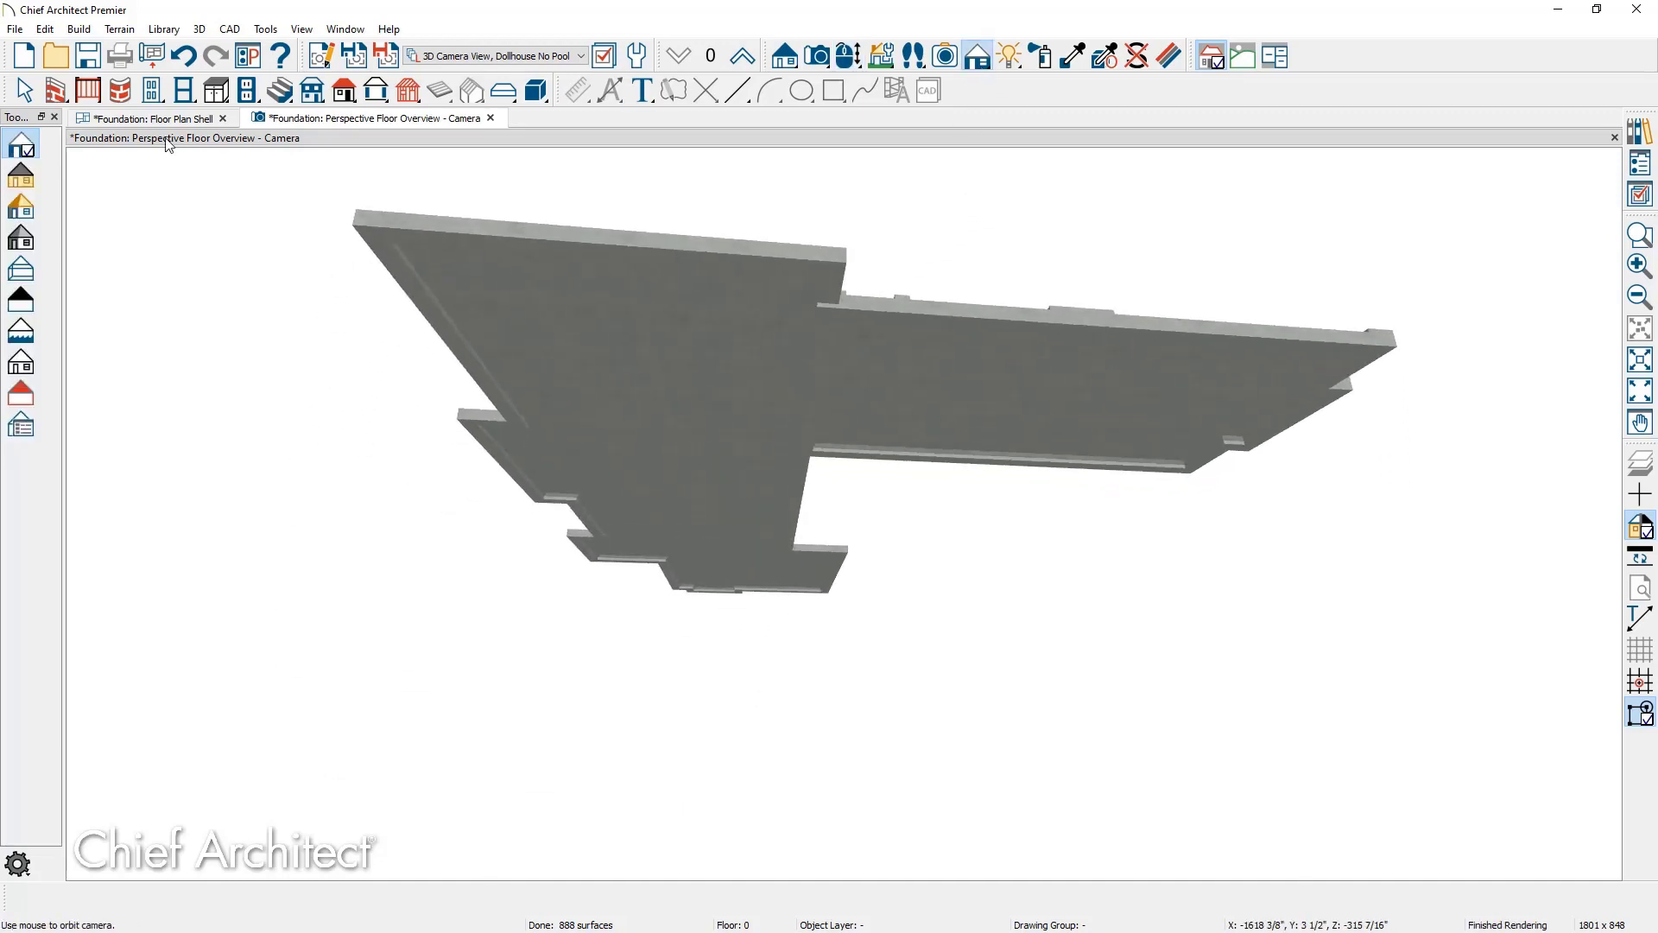
left_click(22, 176)
middle_click_drag(711, 630, 722, 693)
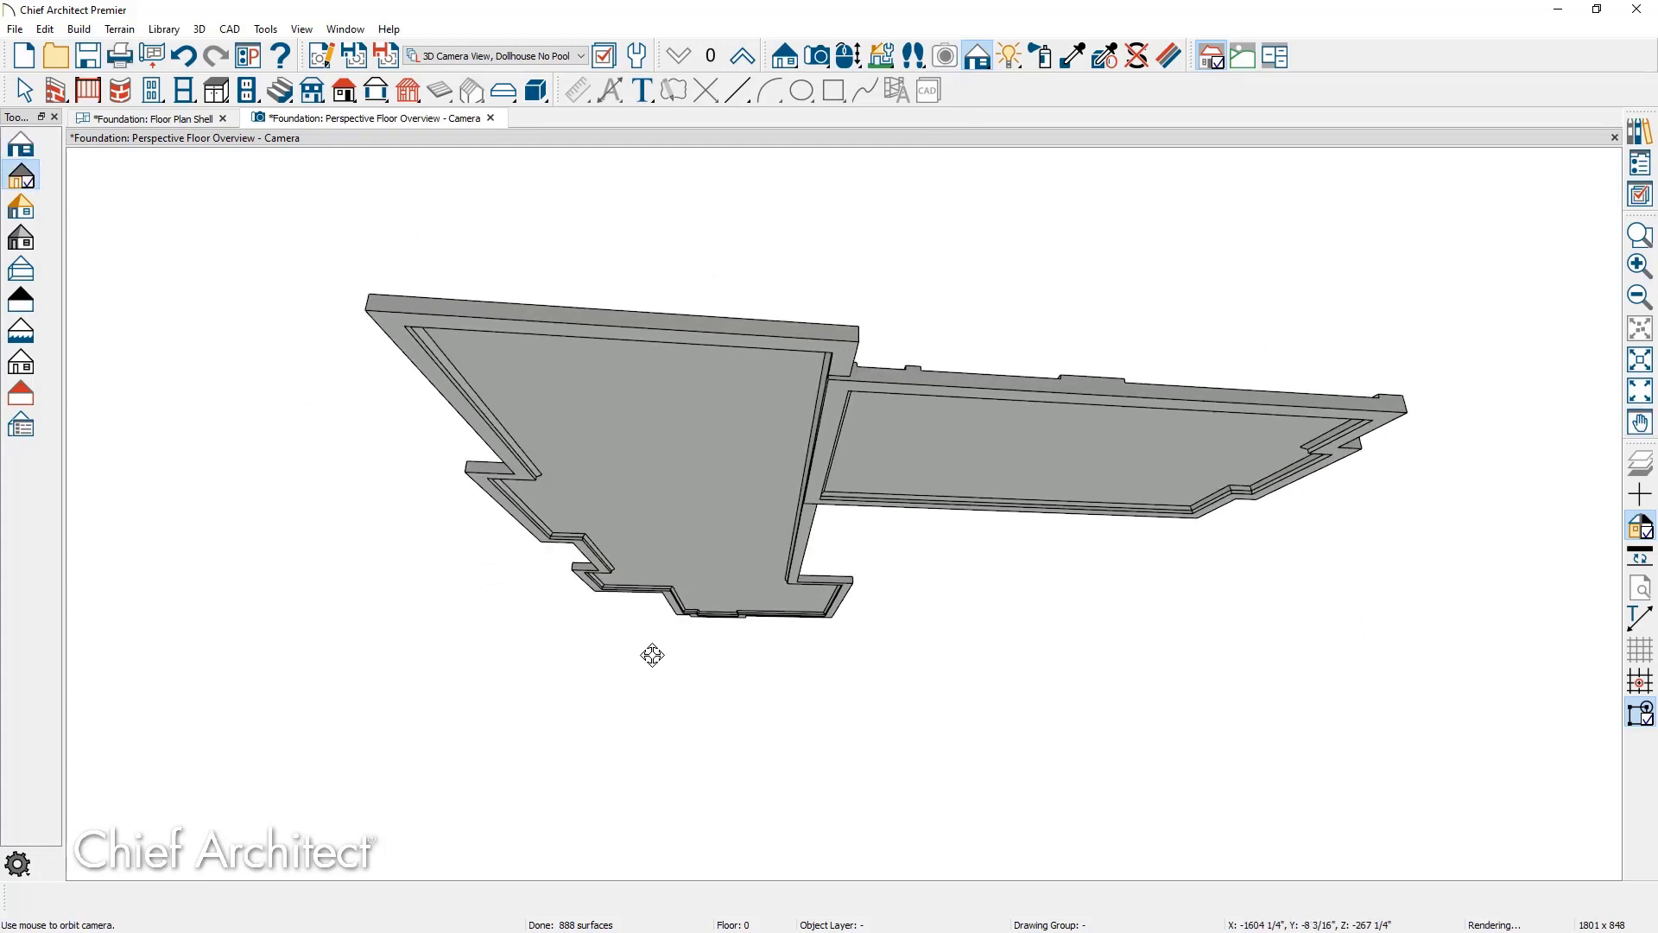
left_click_drag(651, 656, 885, 463)
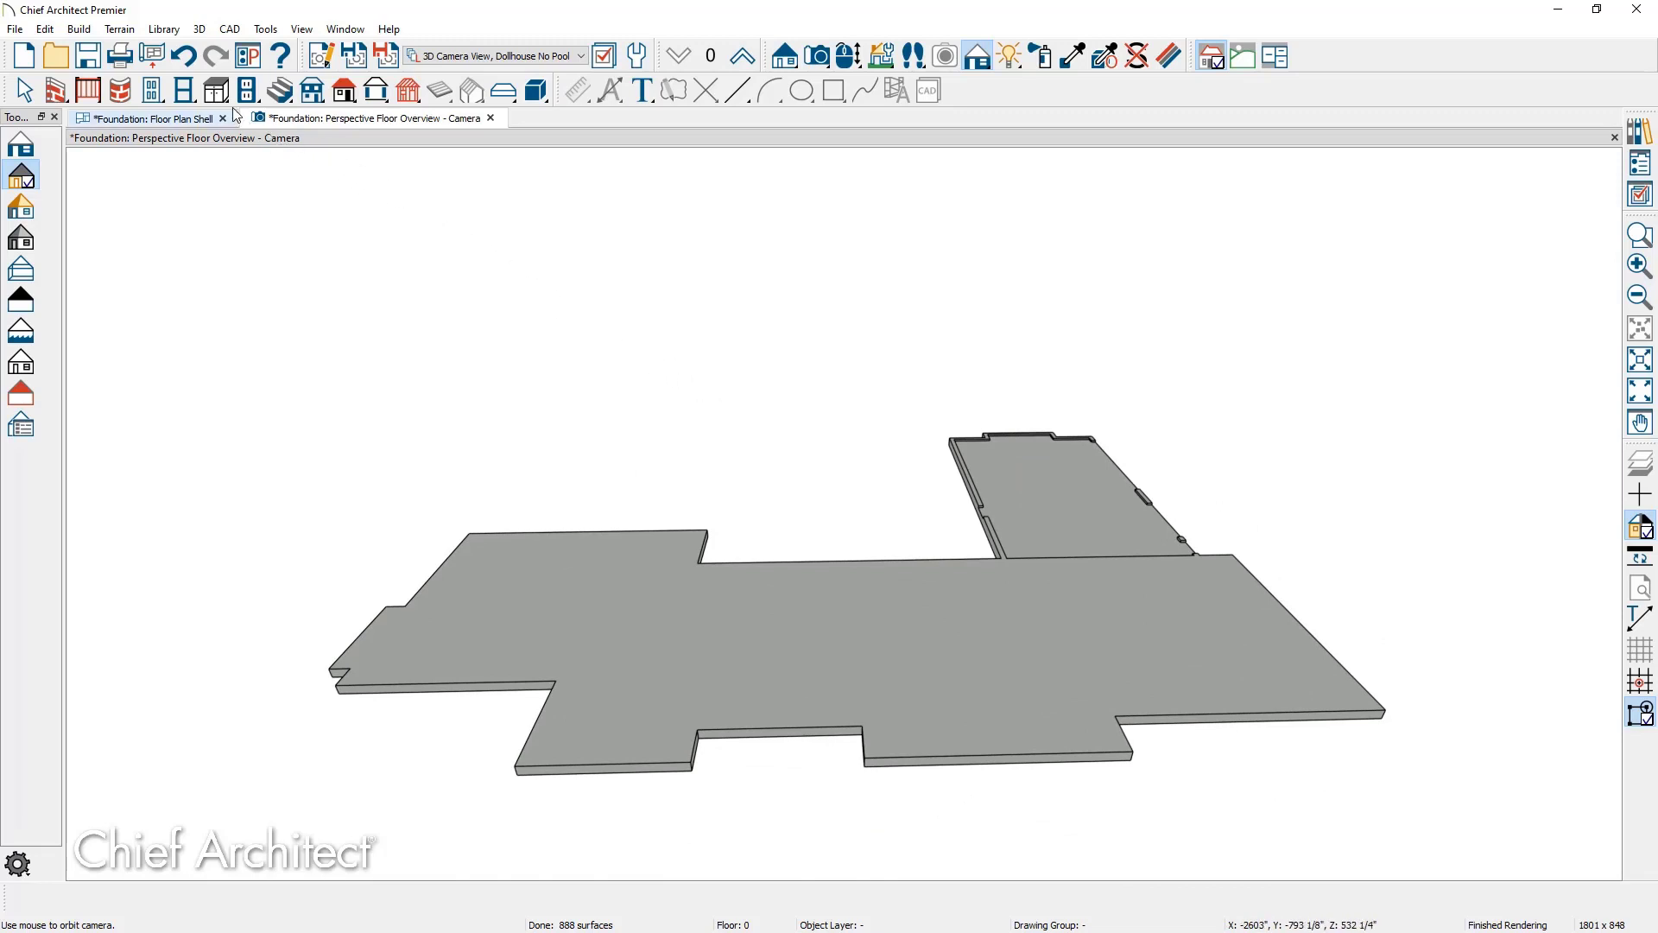
left_click(197, 66)
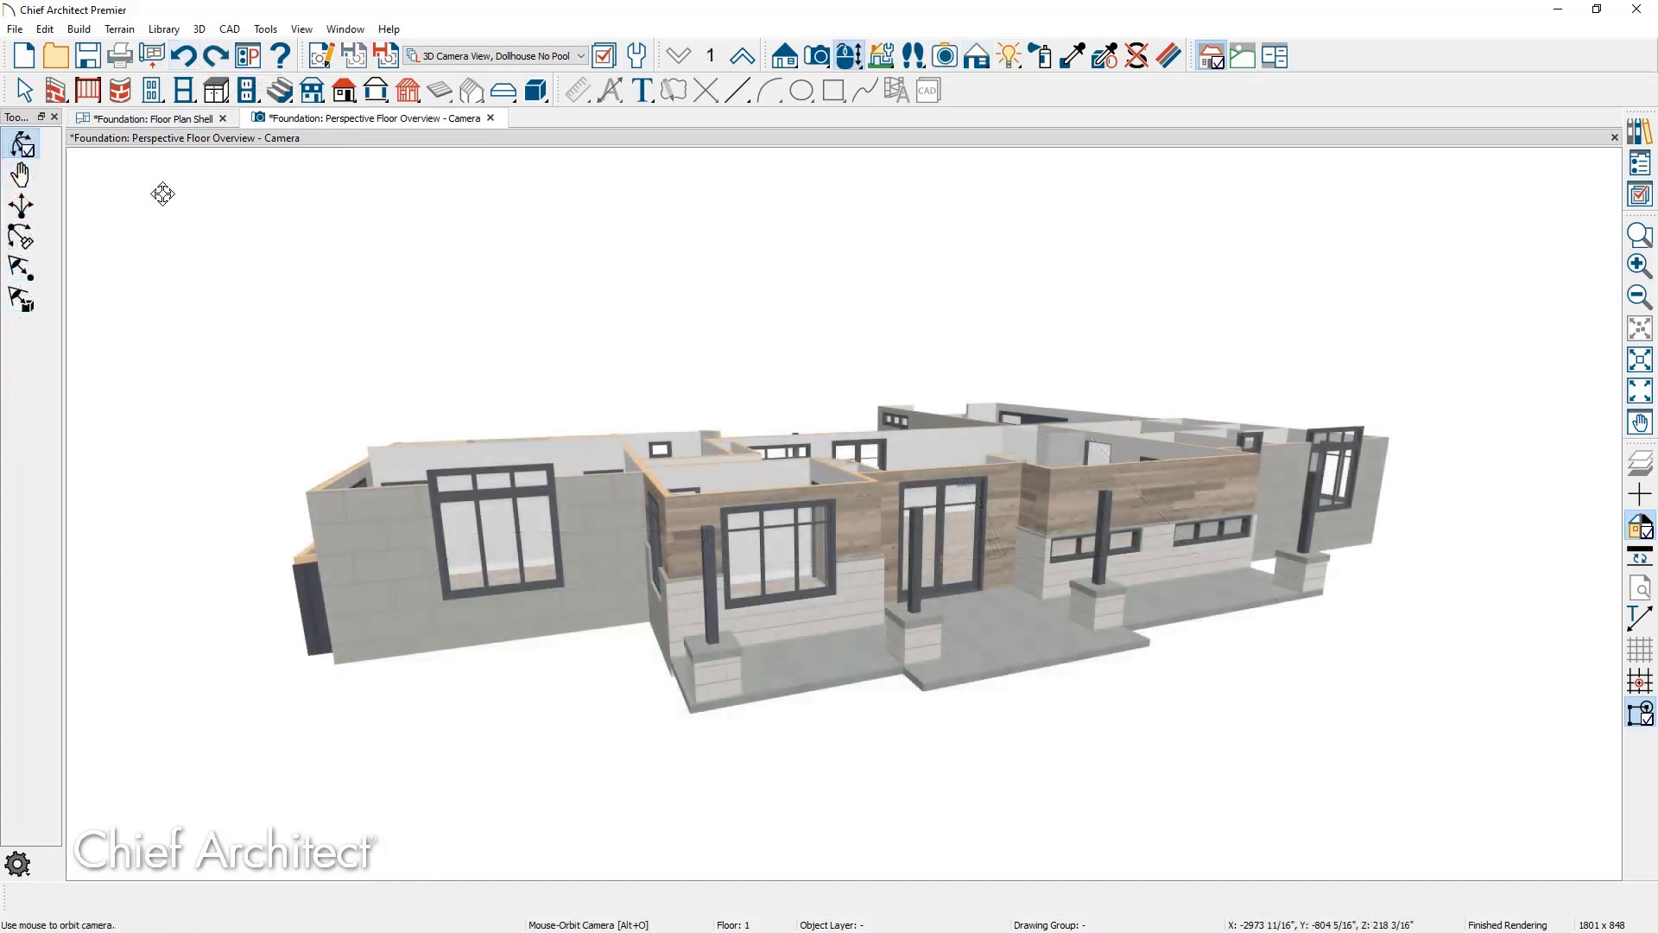
Build a walls-with-footings foundation with a 37 1/2" minimum stem wall height, derived from the 1st floor plan.
left_click(91, 30)
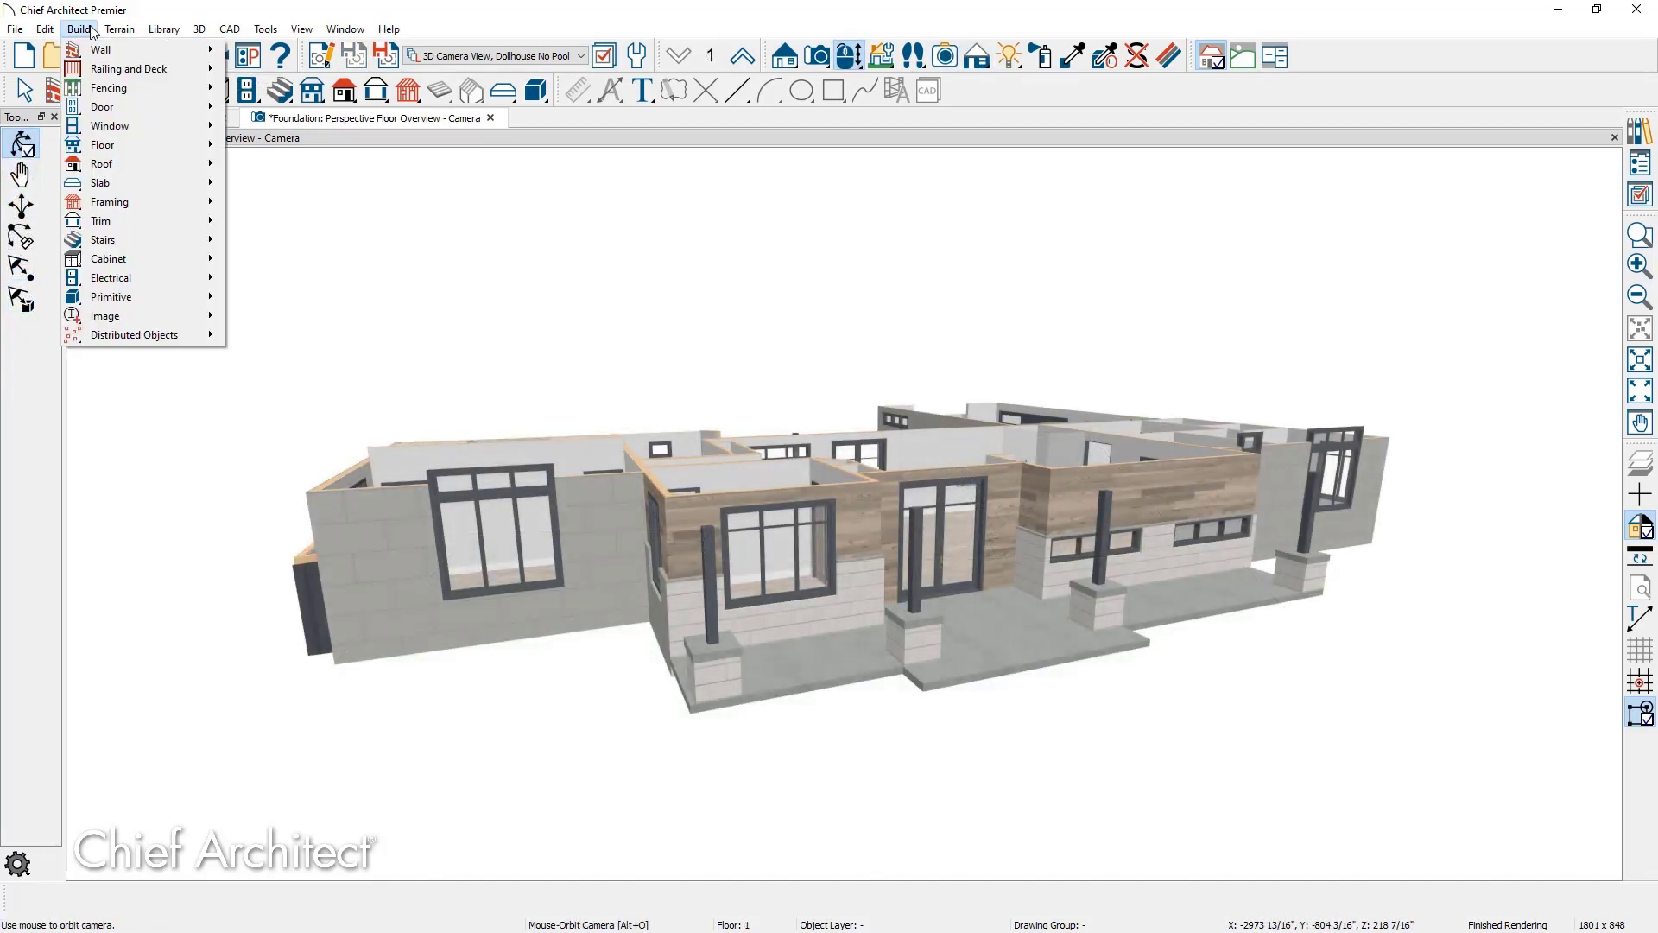
mouse_move(117, 143)
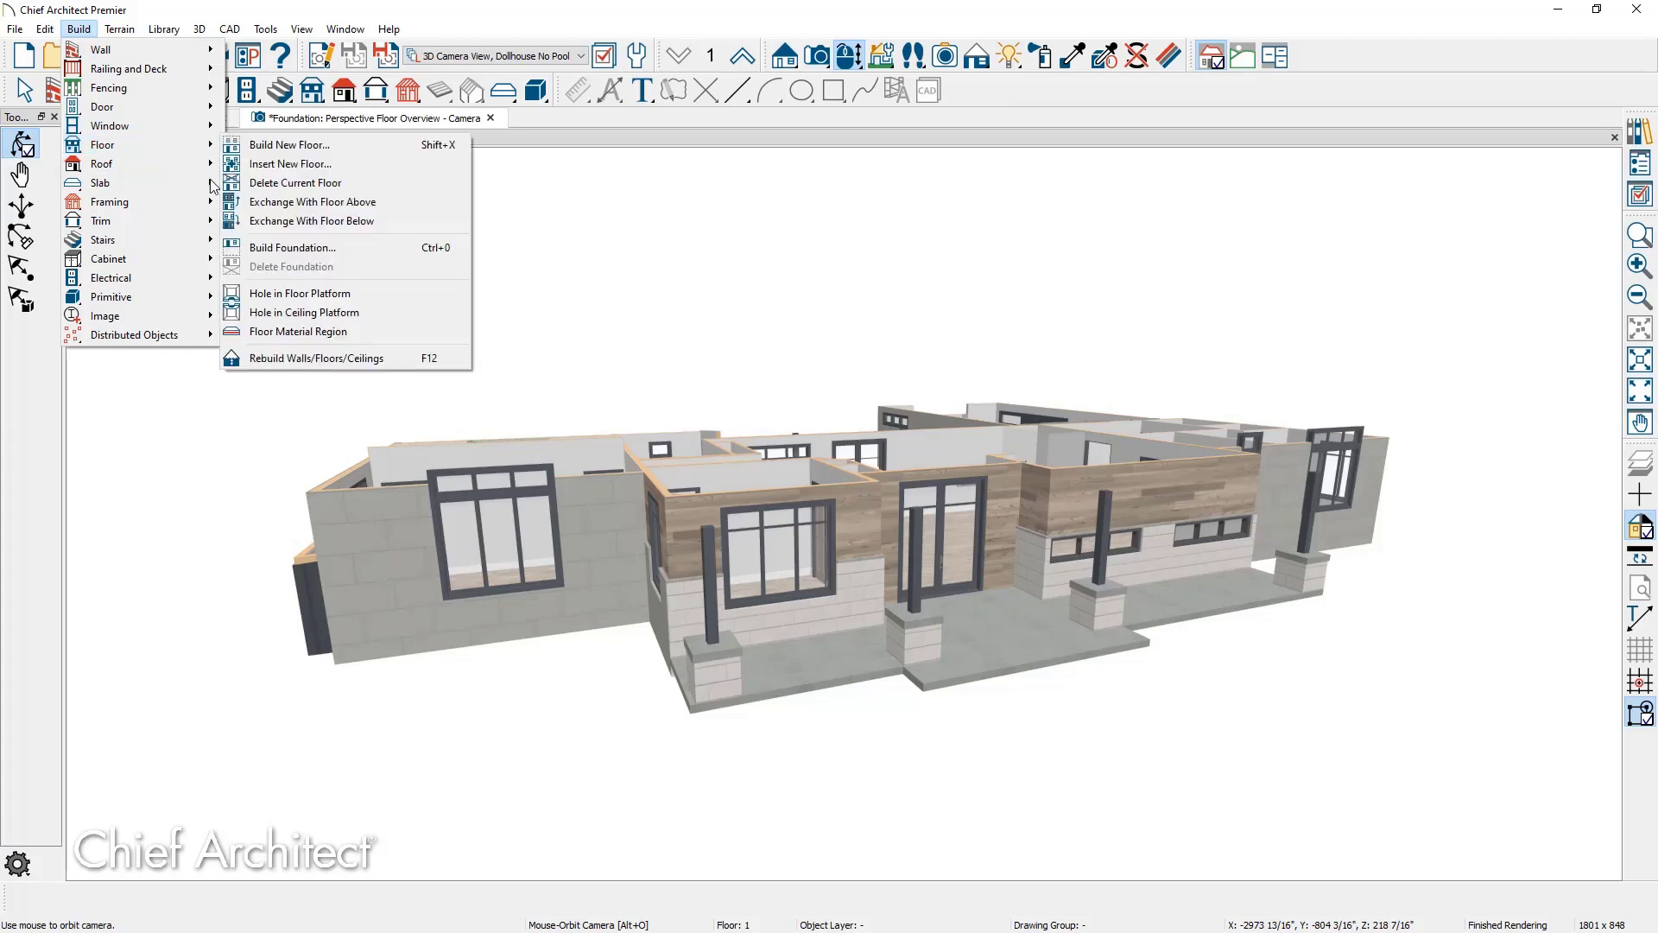
left_click(345, 247)
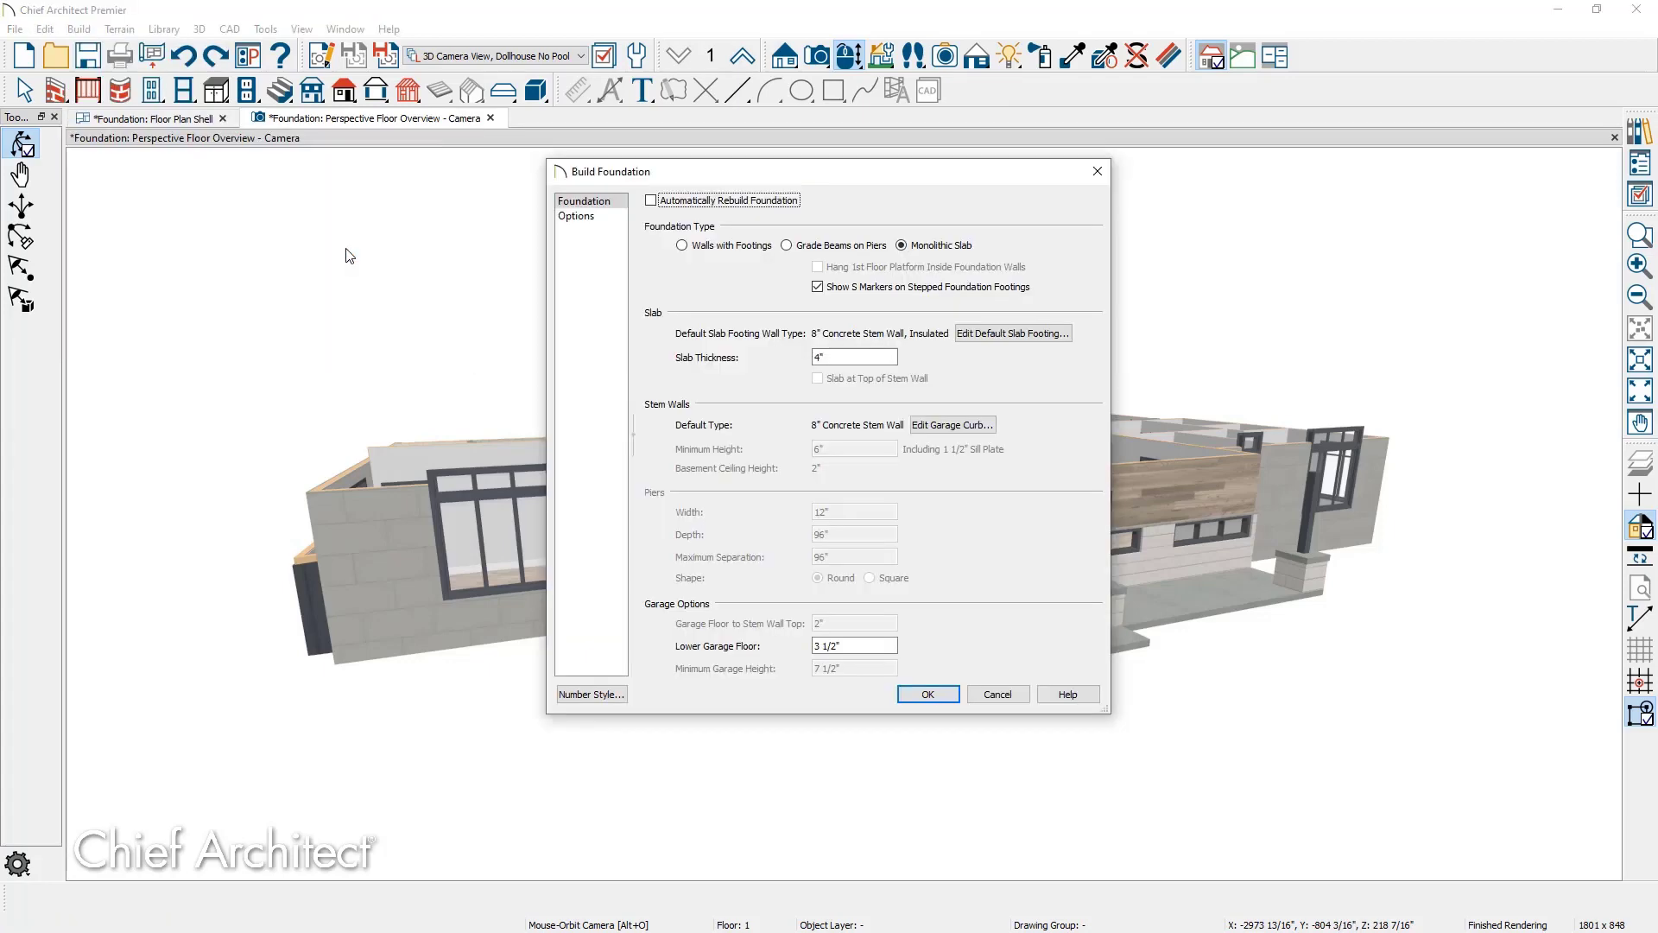
left_click(682, 245)
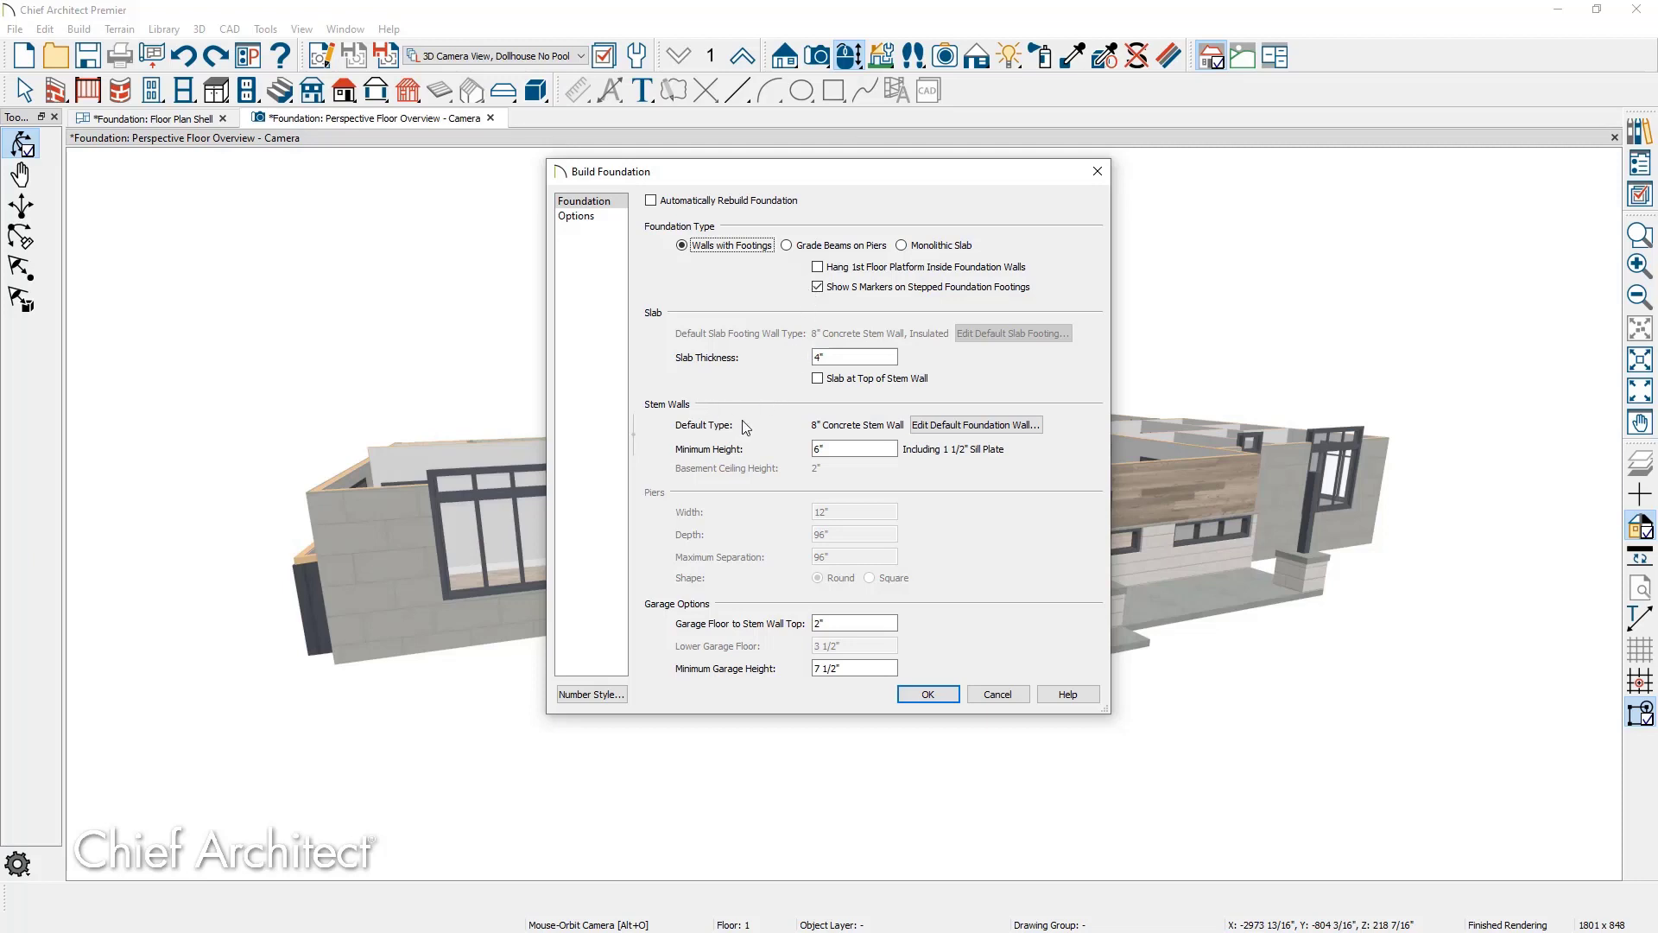
left_click_drag(842, 449, 798, 455)
type("37")
type(" 1/2")
key("Tab")
left_click(950, 695)
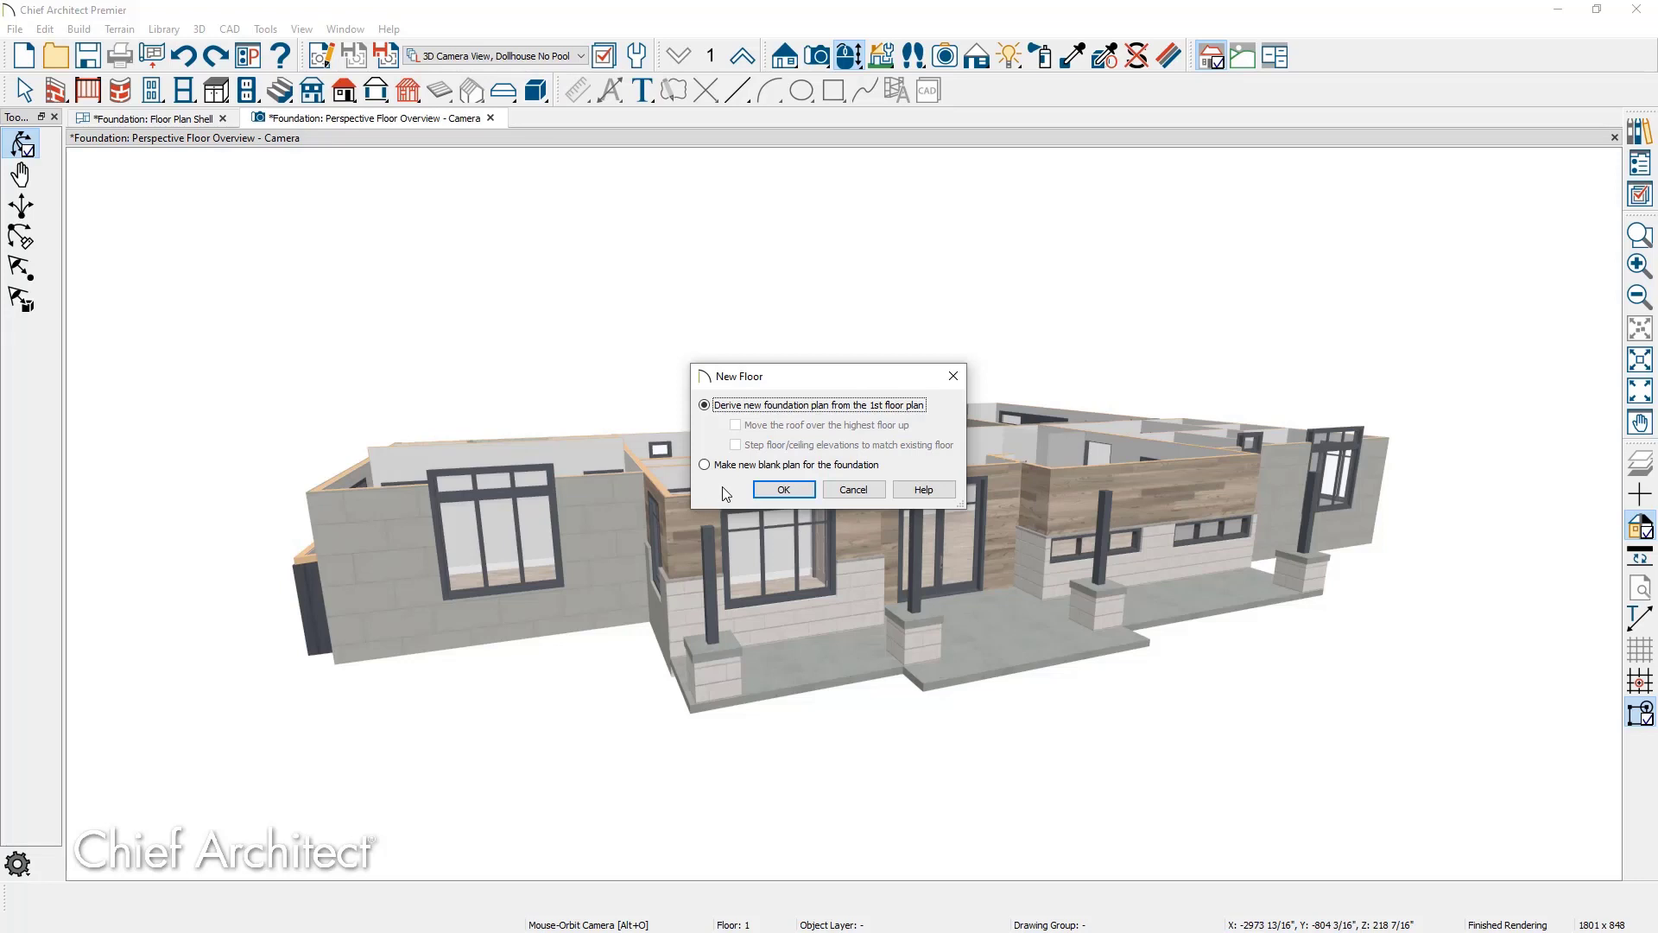
left_click(773, 490)
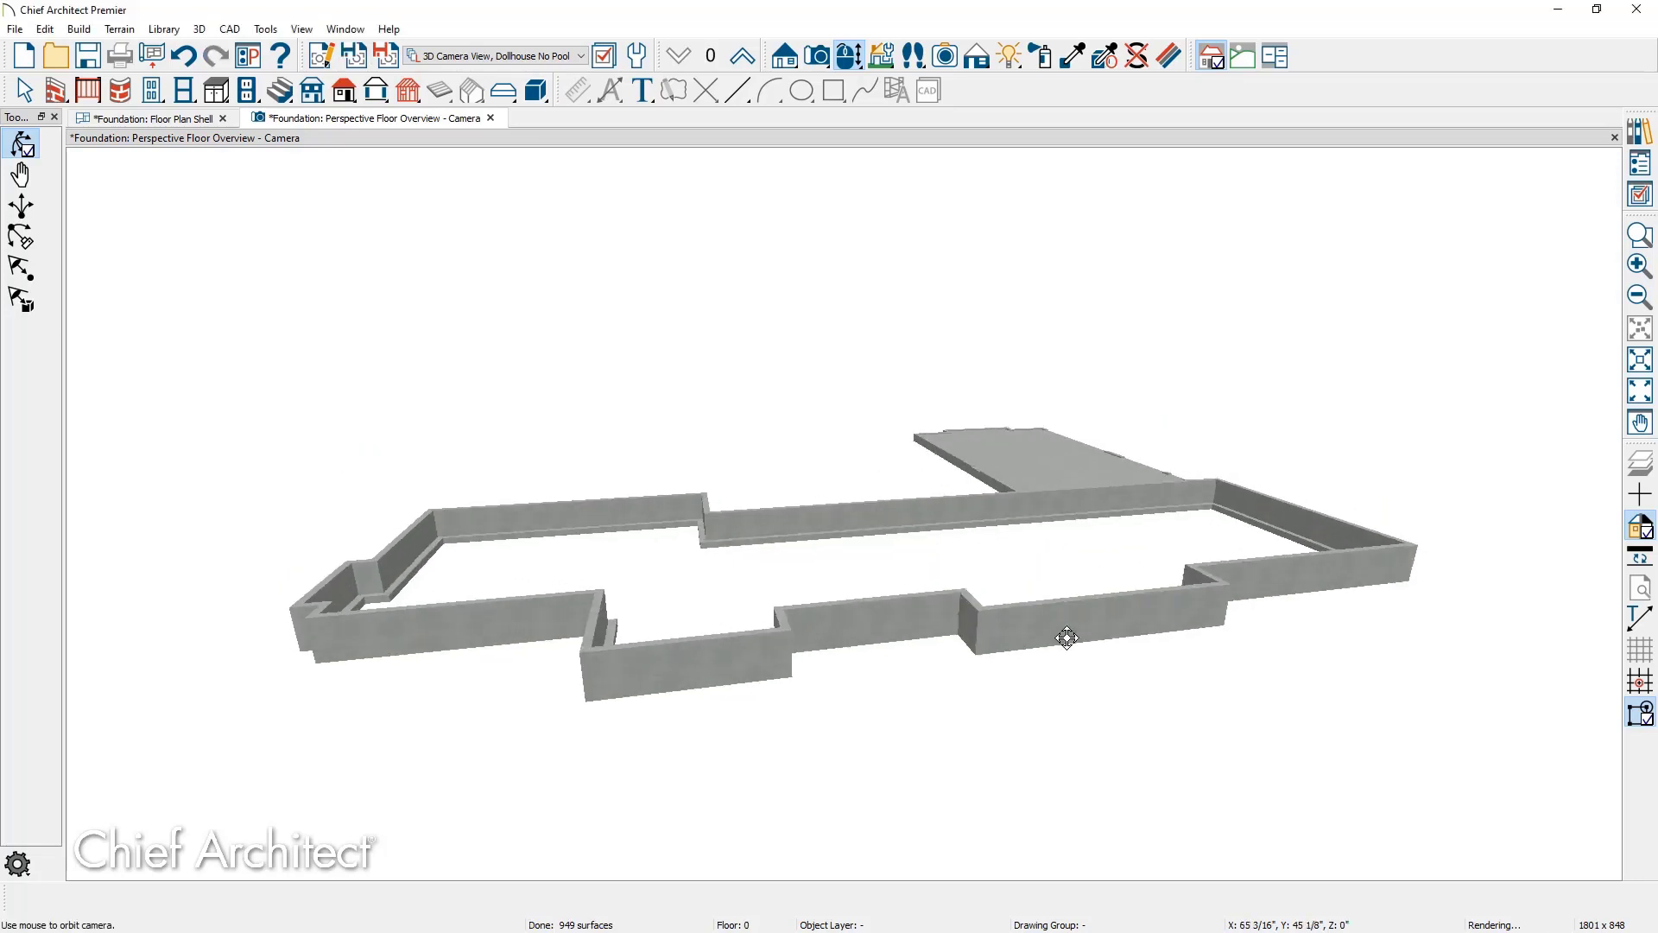
Set the rough ceiling height of the large foundation room below the house to 97.125".
left_click_drag(1066, 633, 719, 670)
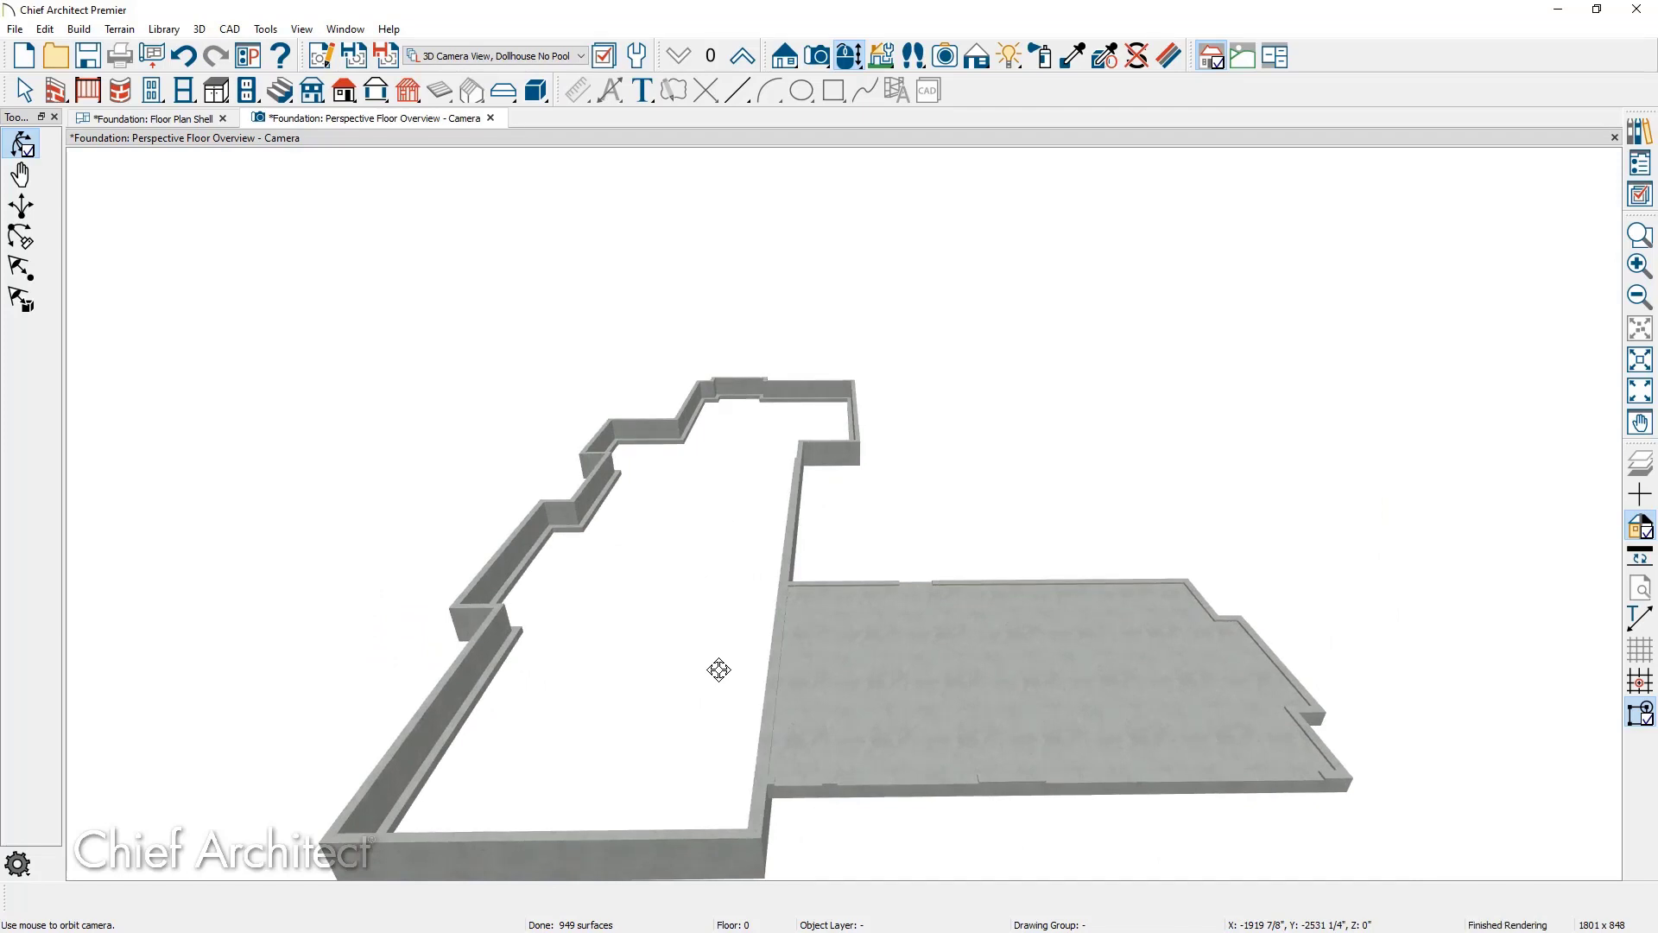
scroll(376, 660, "up", 3)
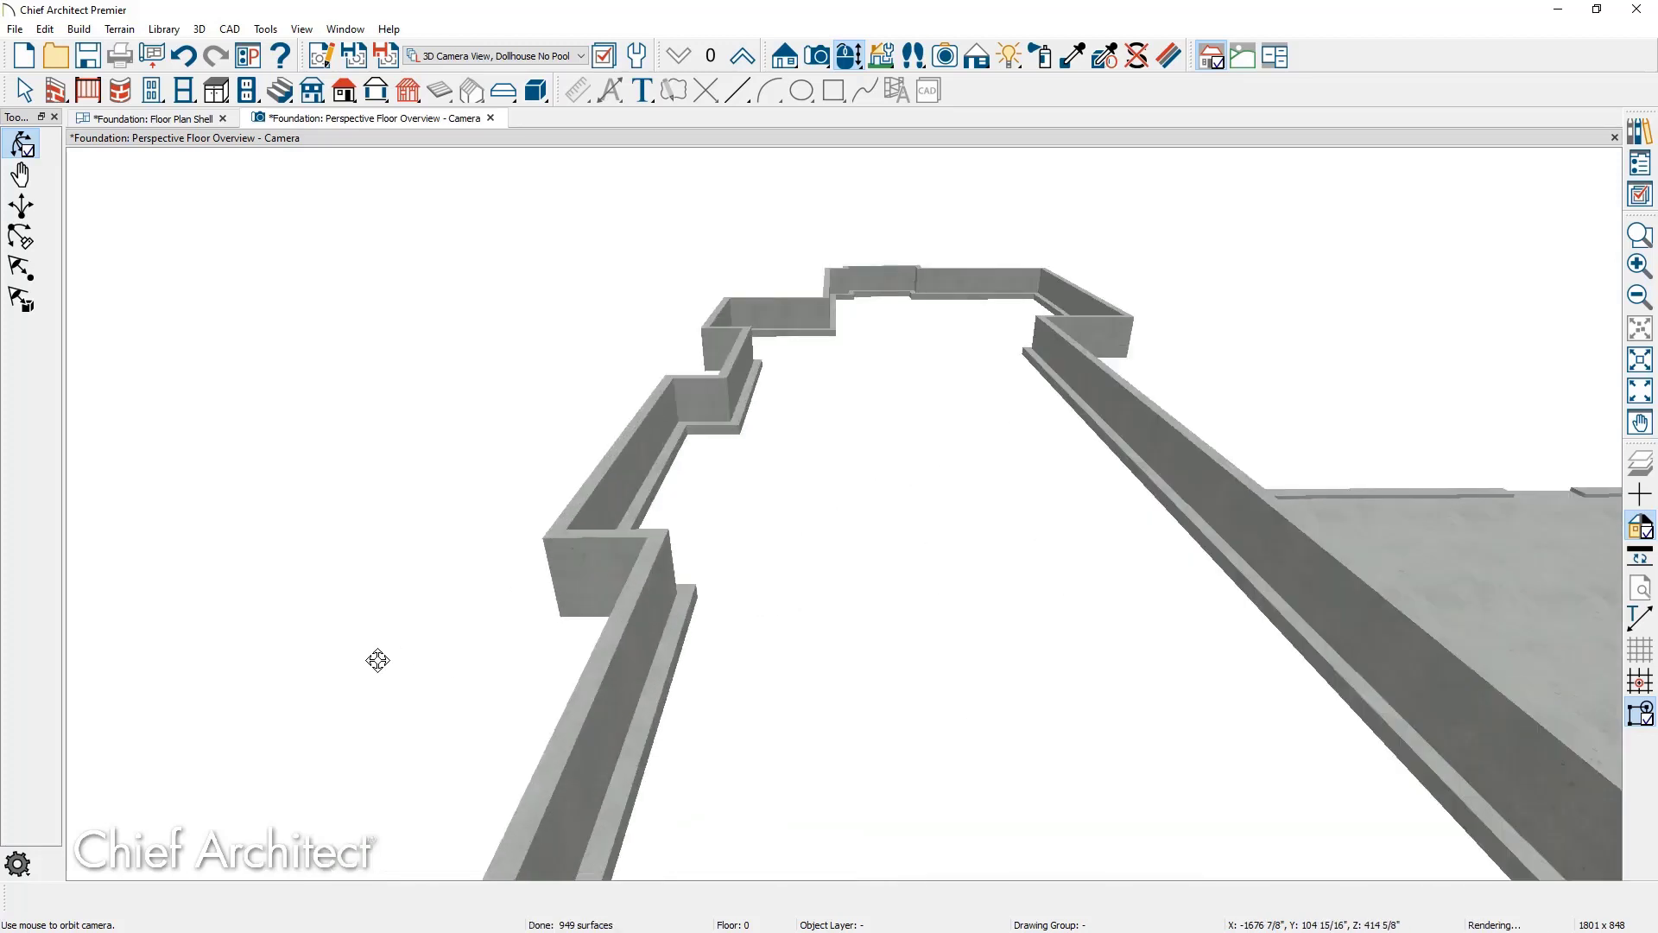
middle_click_drag(378, 660, 653, 600)
left_click_drag(668, 570, 636, 619)
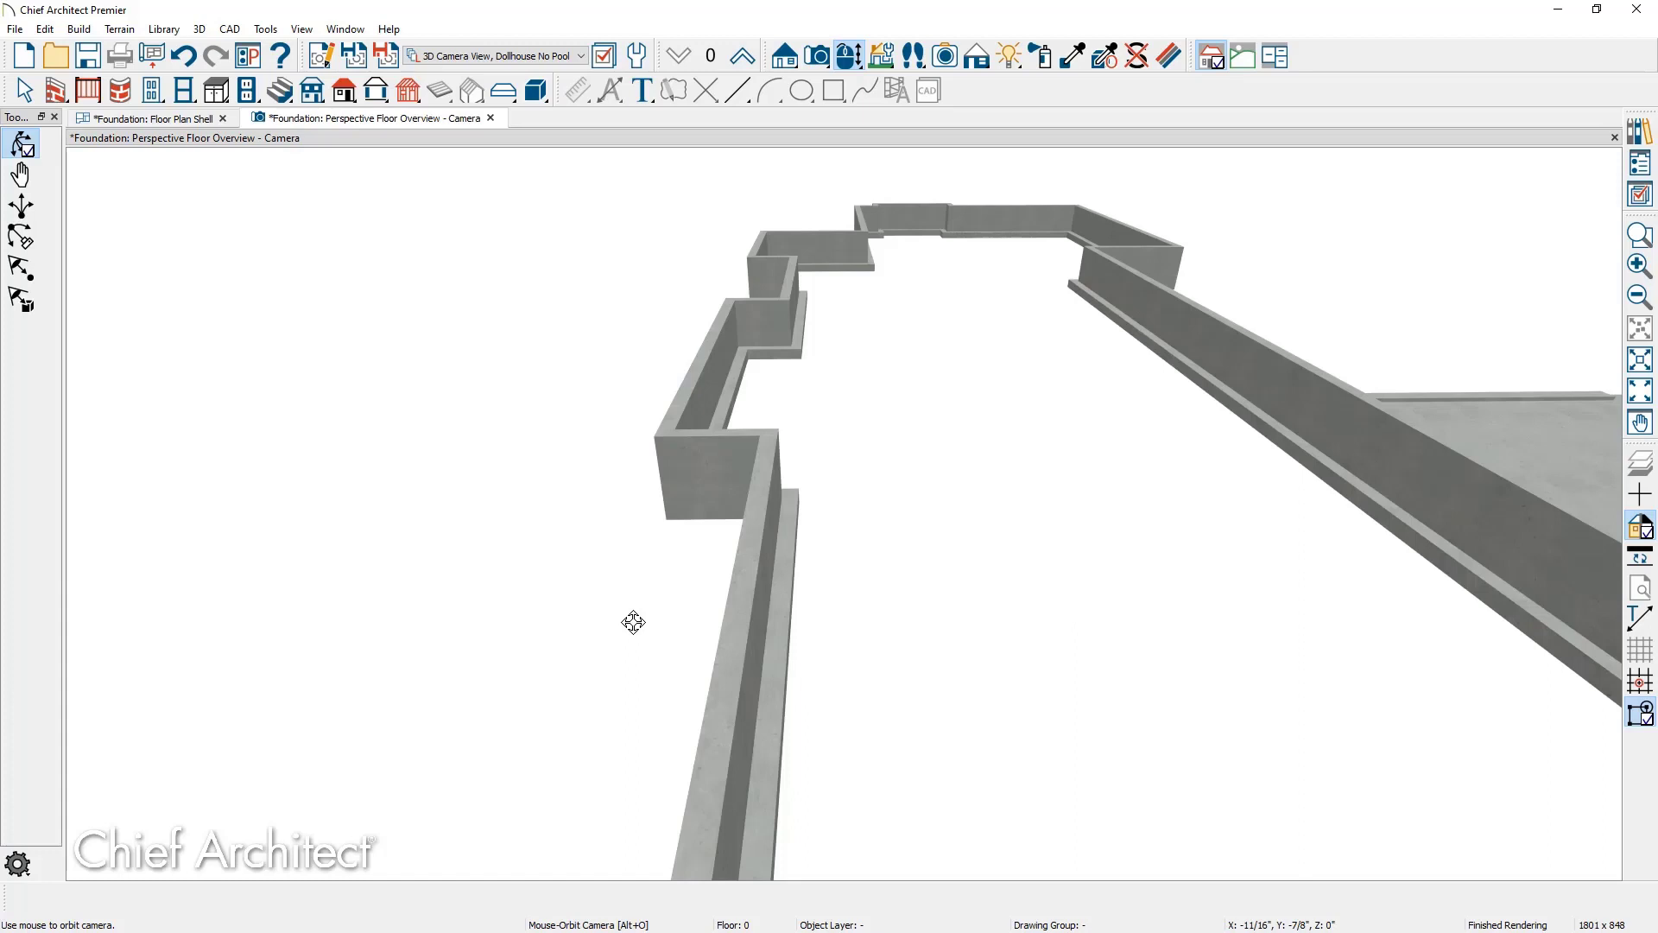
left_click_drag(633, 622, 504, 415)
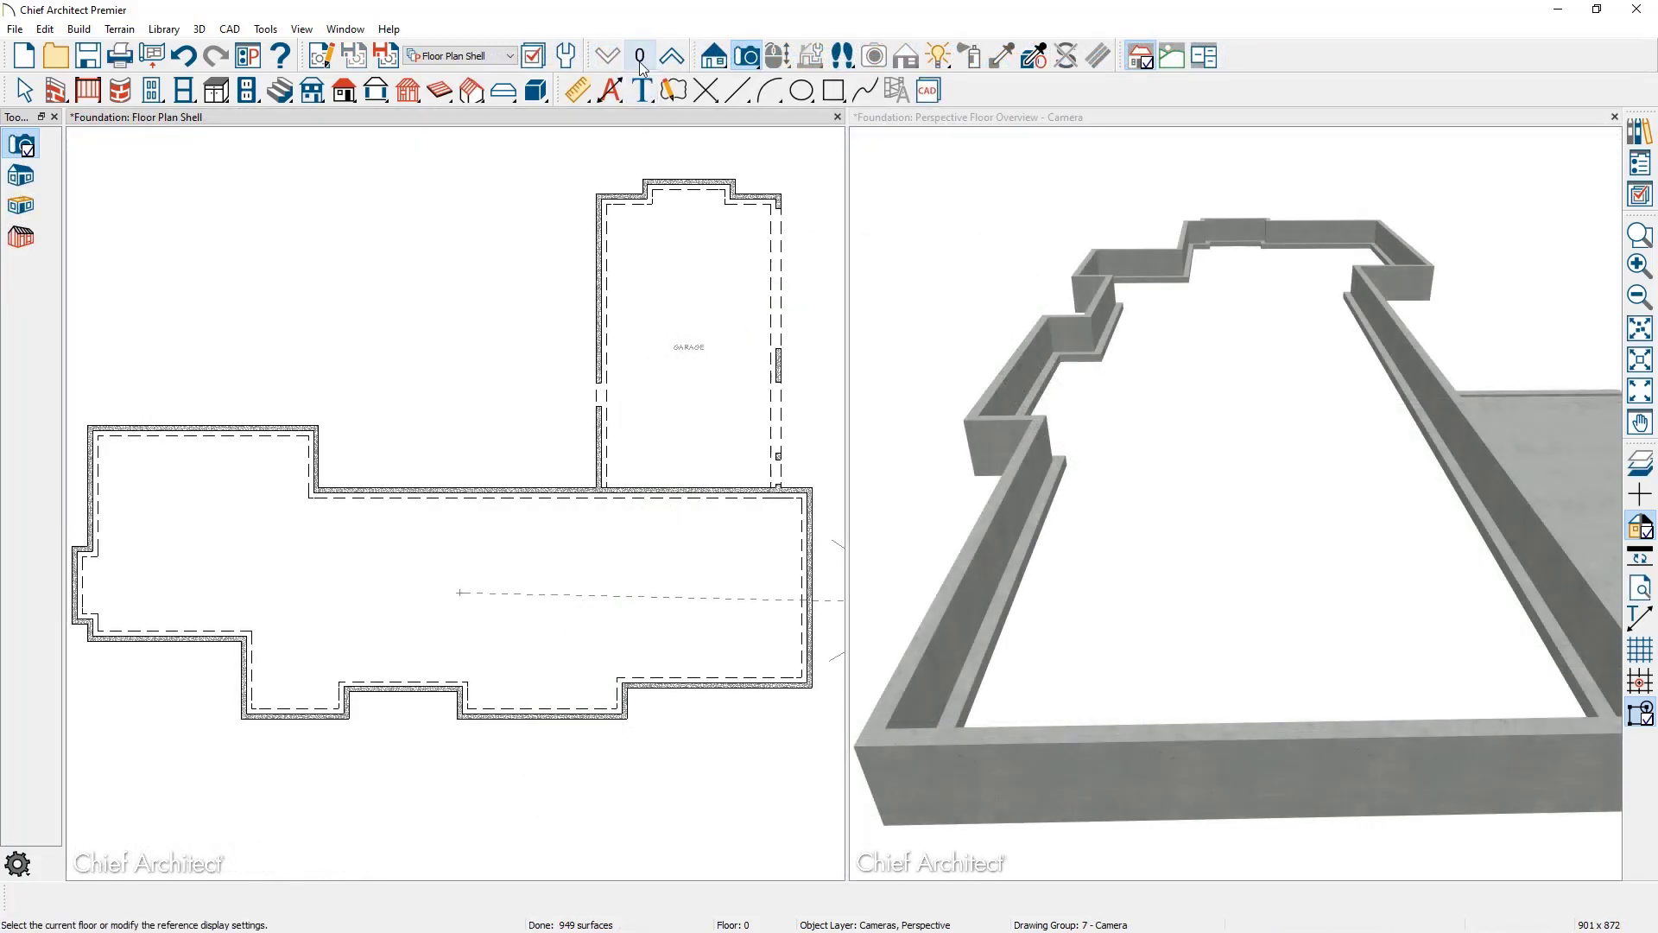
key("space")
left_click(416, 543)
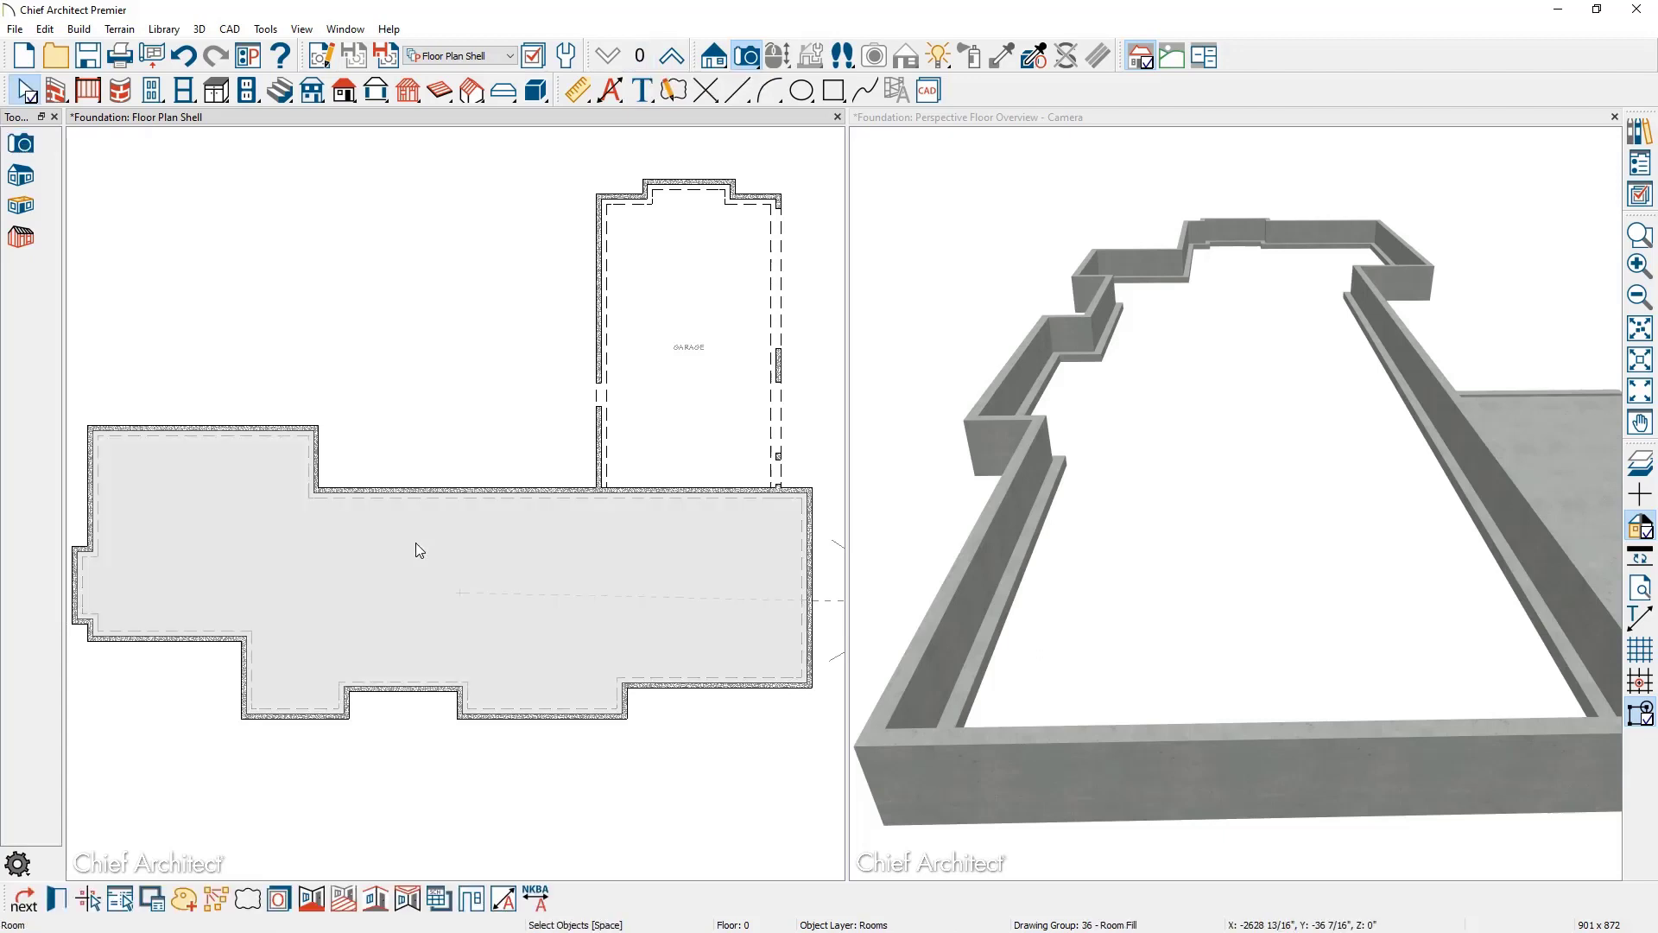
double_click(416, 543)
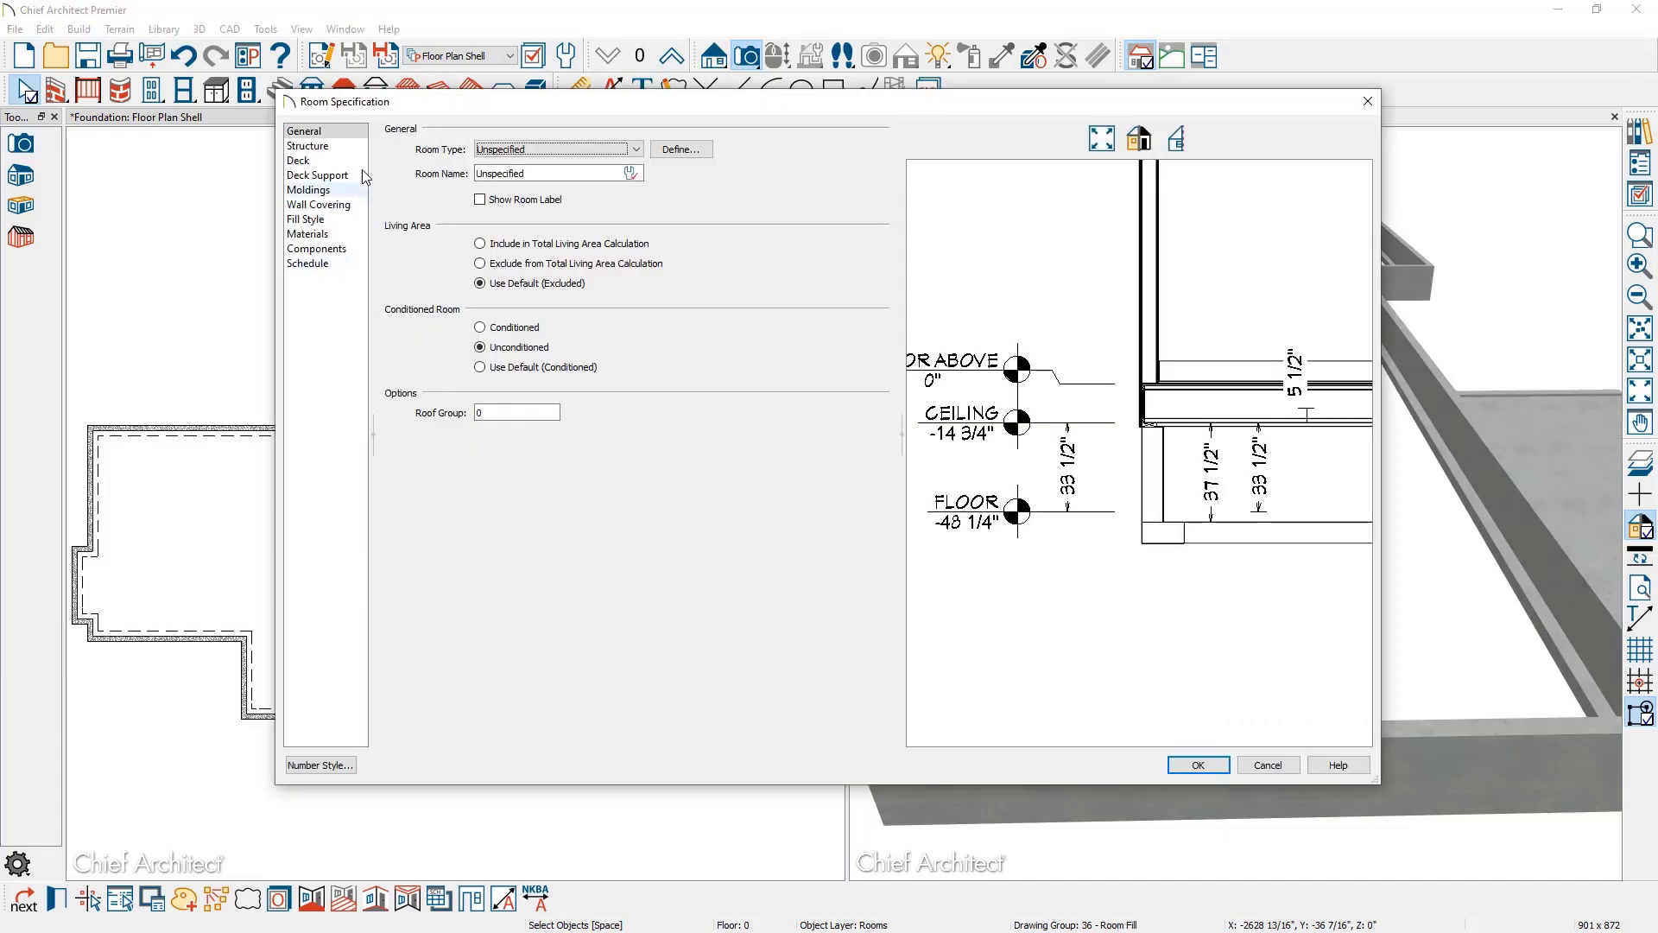
left_click(345, 146)
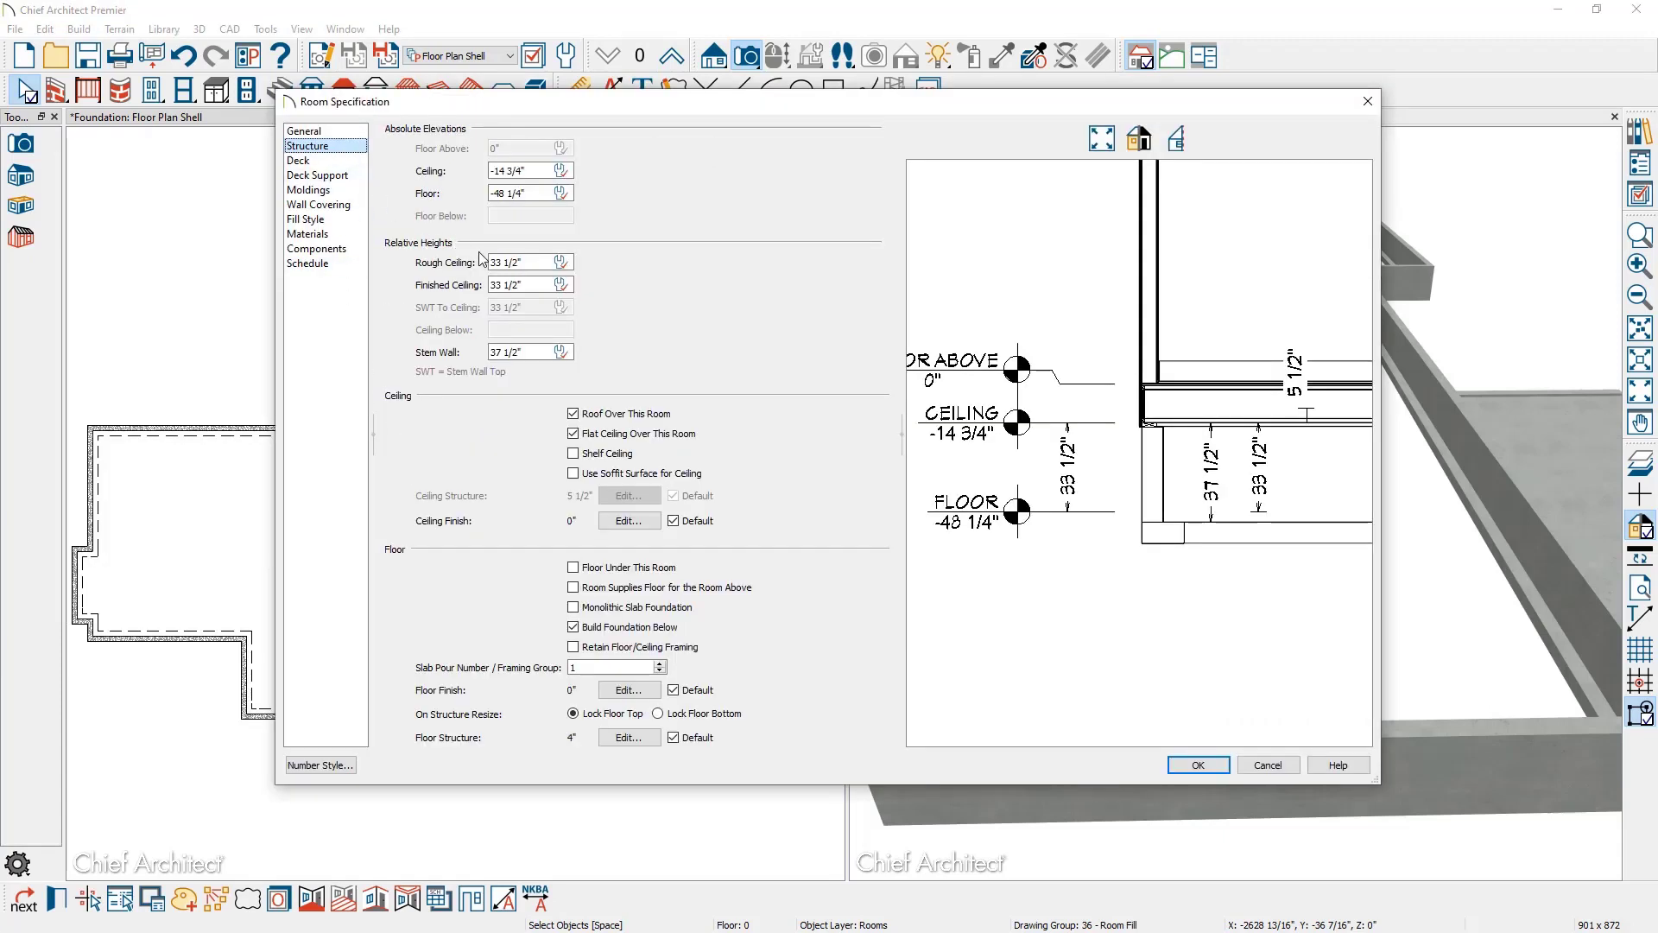
left_click(519, 265)
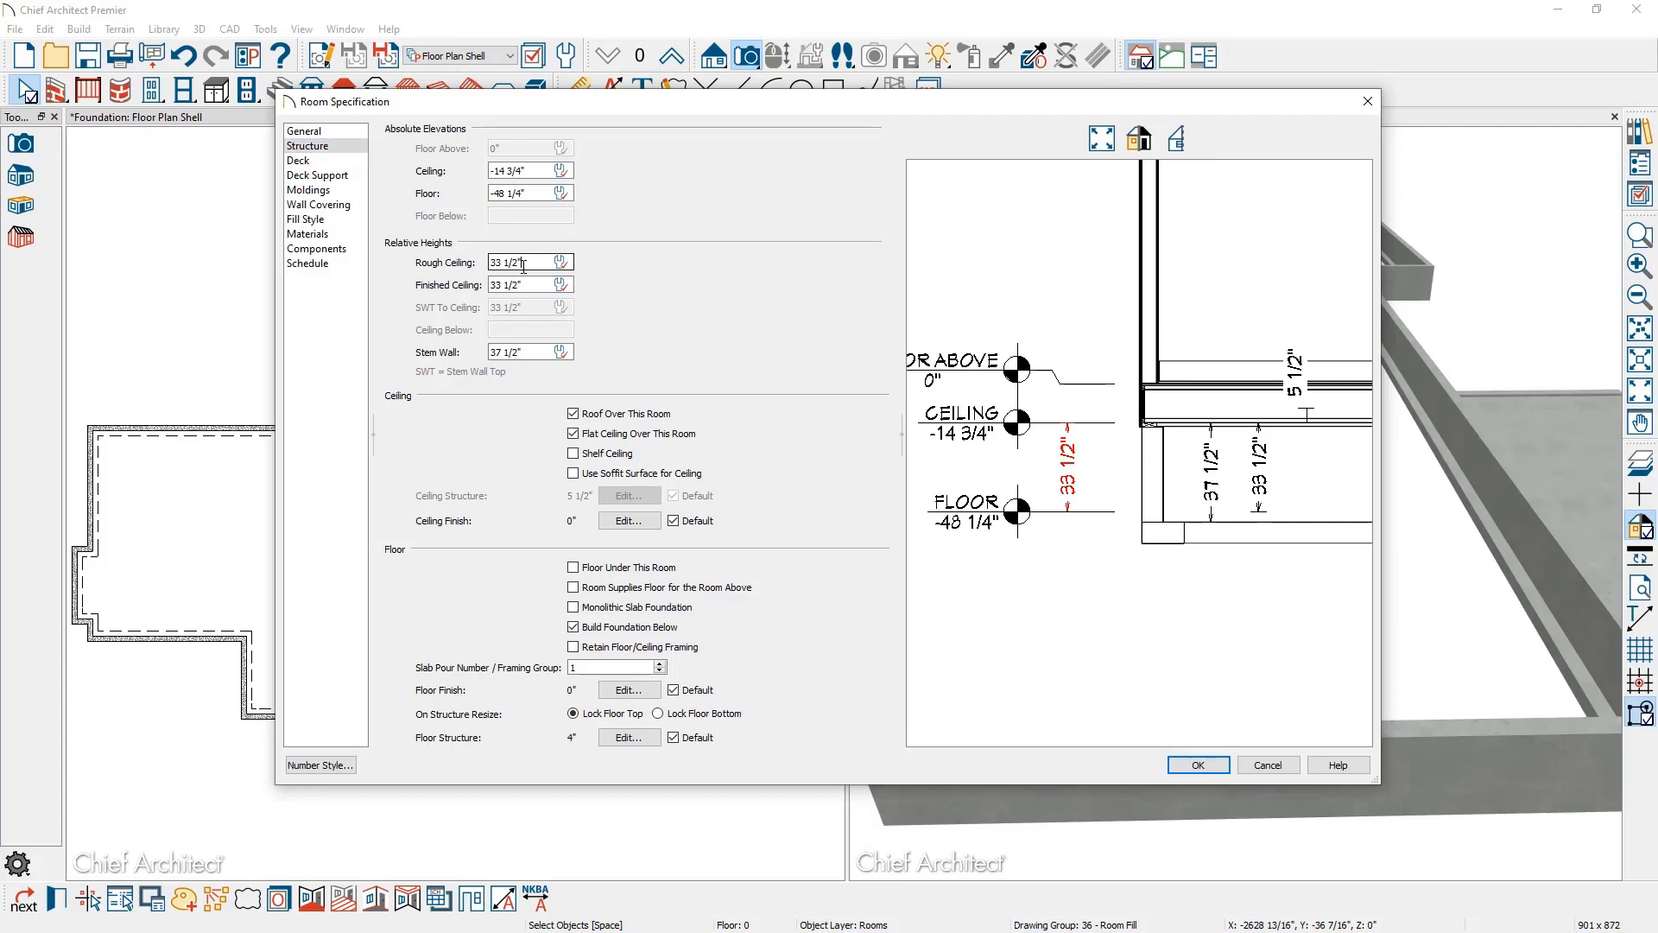
left_click_drag(524, 264, 436, 268)
type("97.125")
key("Tab")
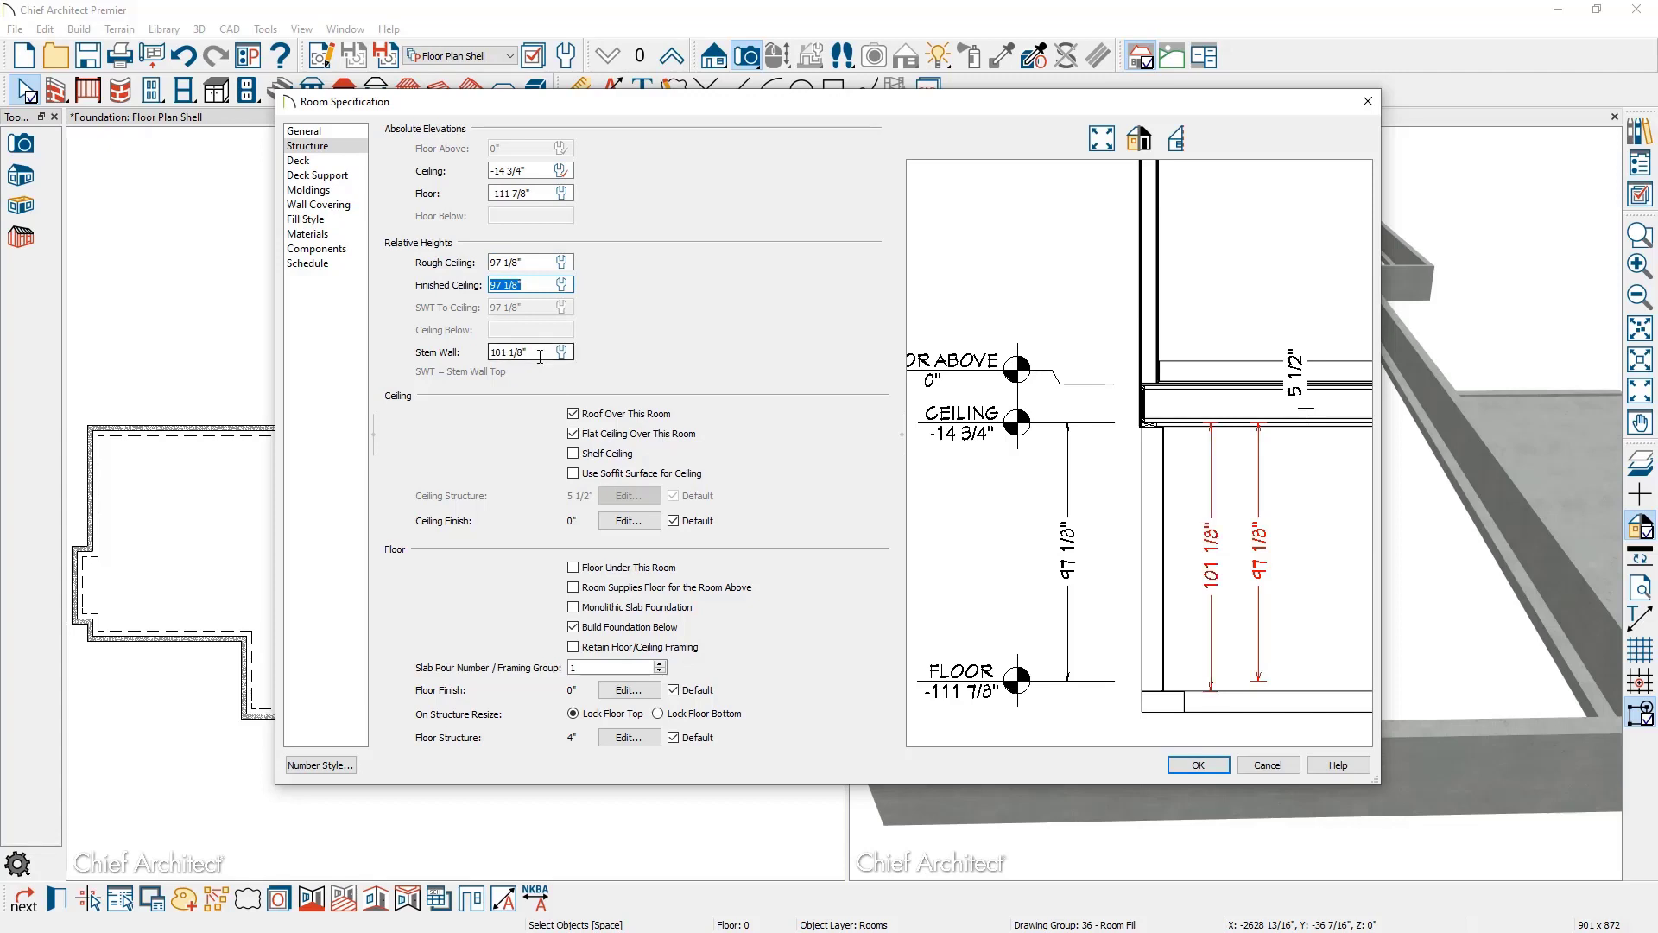
left_click(1196, 766)
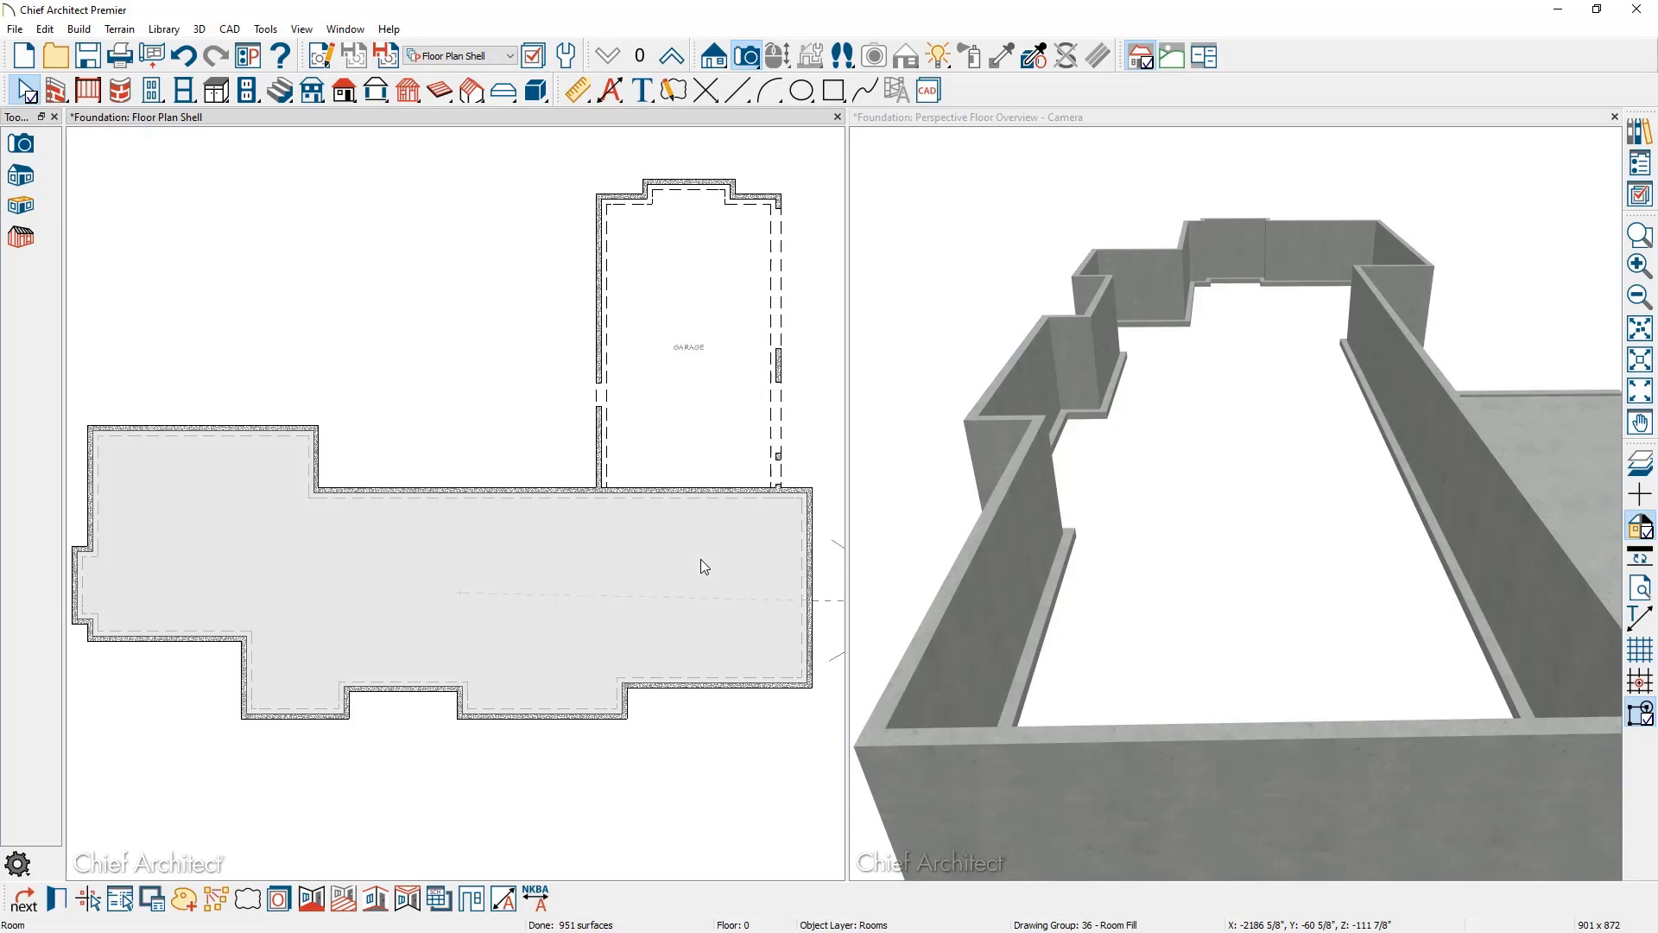
Enable a floor under the large foundation room.
double_click(701, 560)
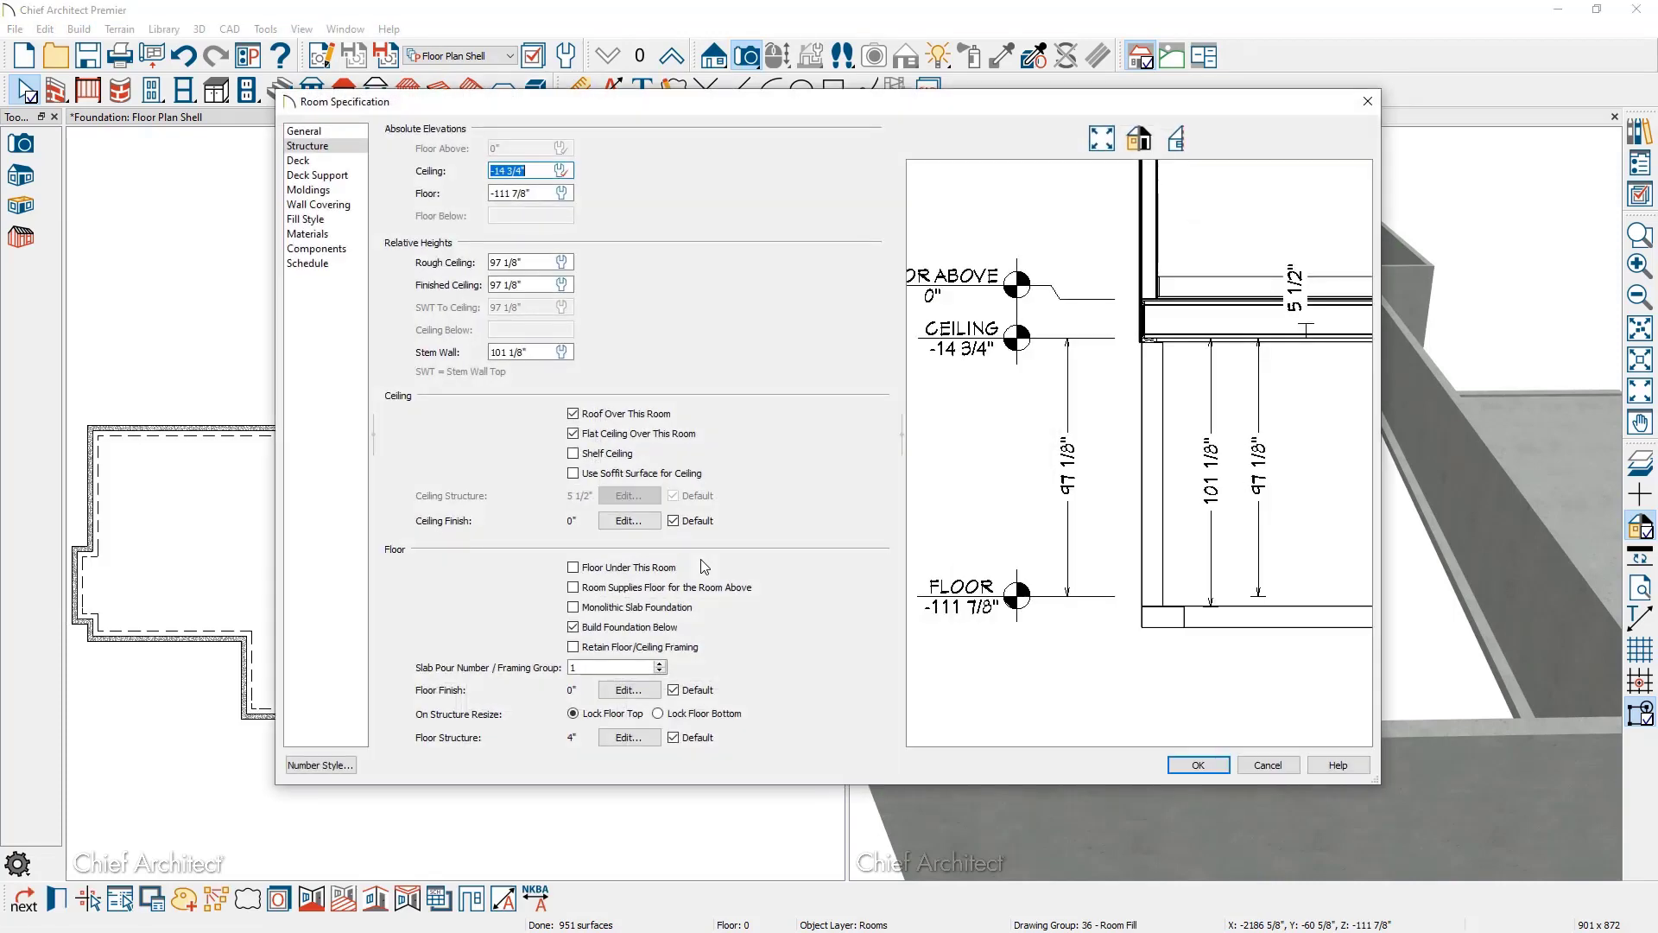
left_click(617, 573)
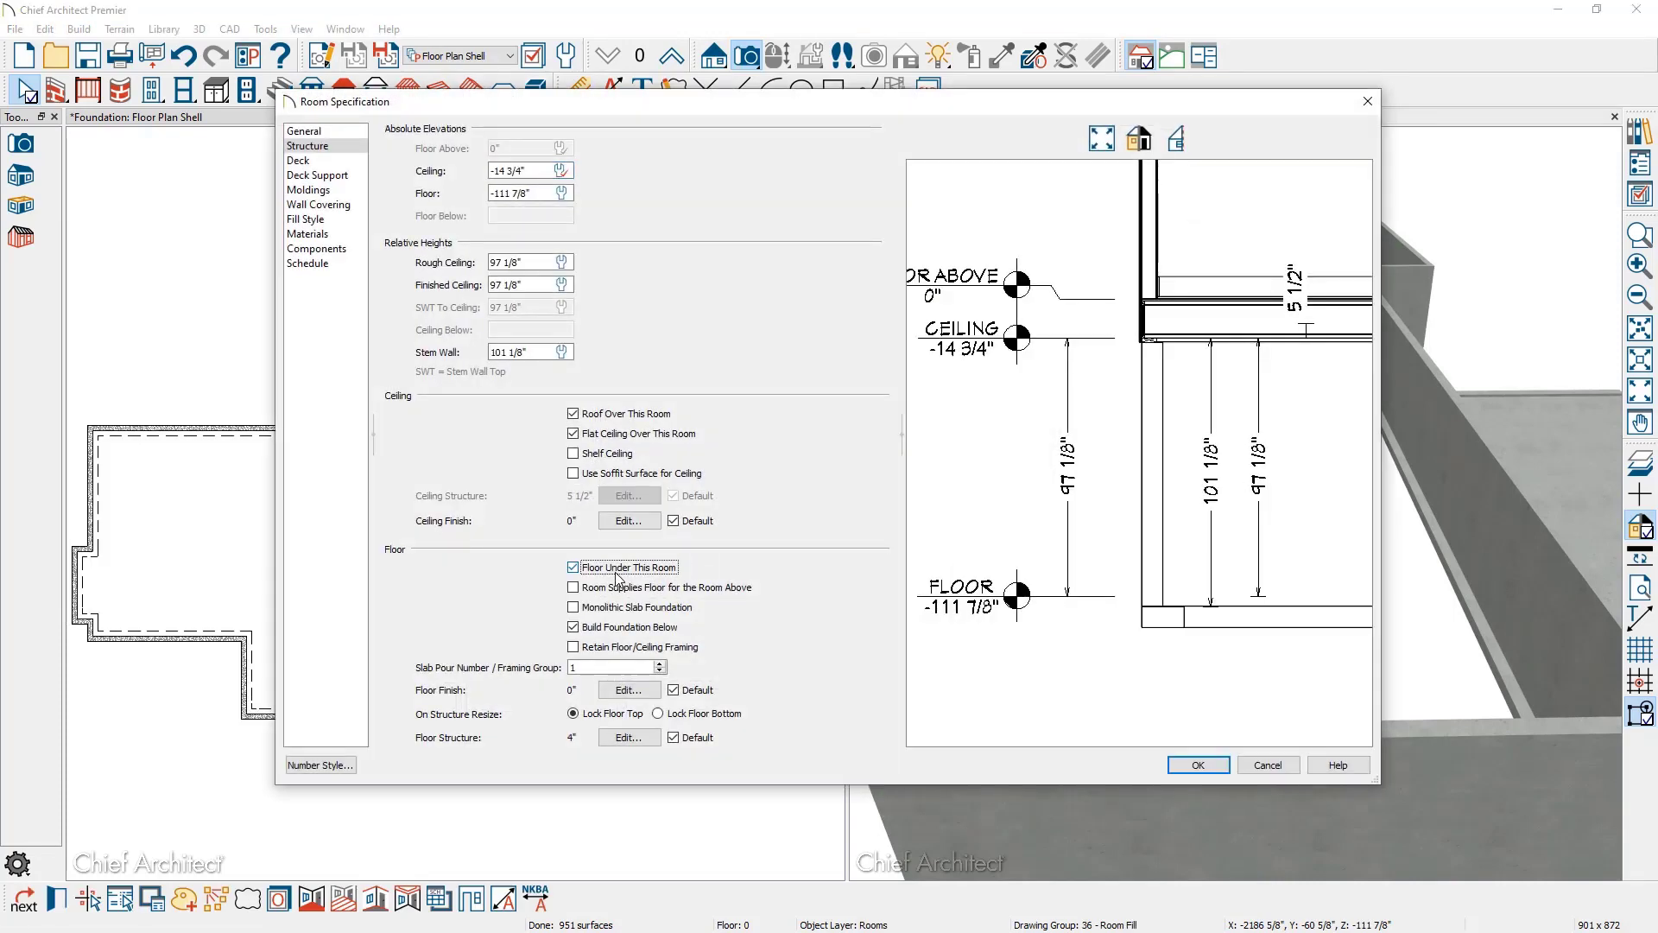
left_click(1179, 769)
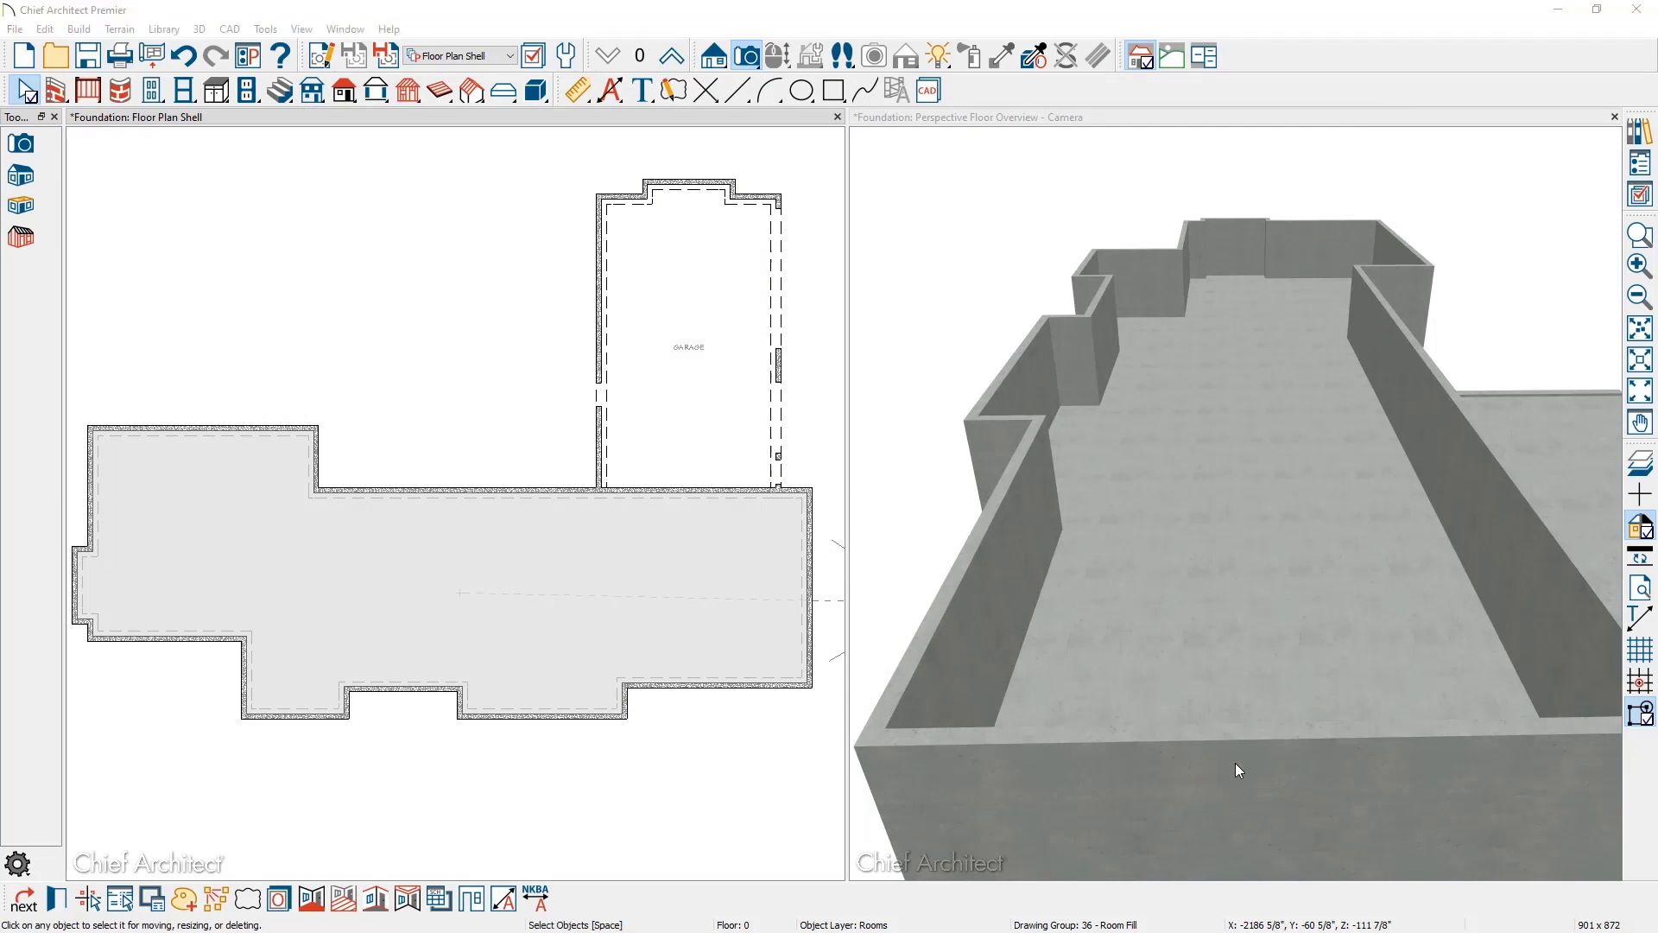
Draw a foundation wall across the basement from the kitchen-side front corner to the back wall, separating the end section below the garage.
left_click(679, 121)
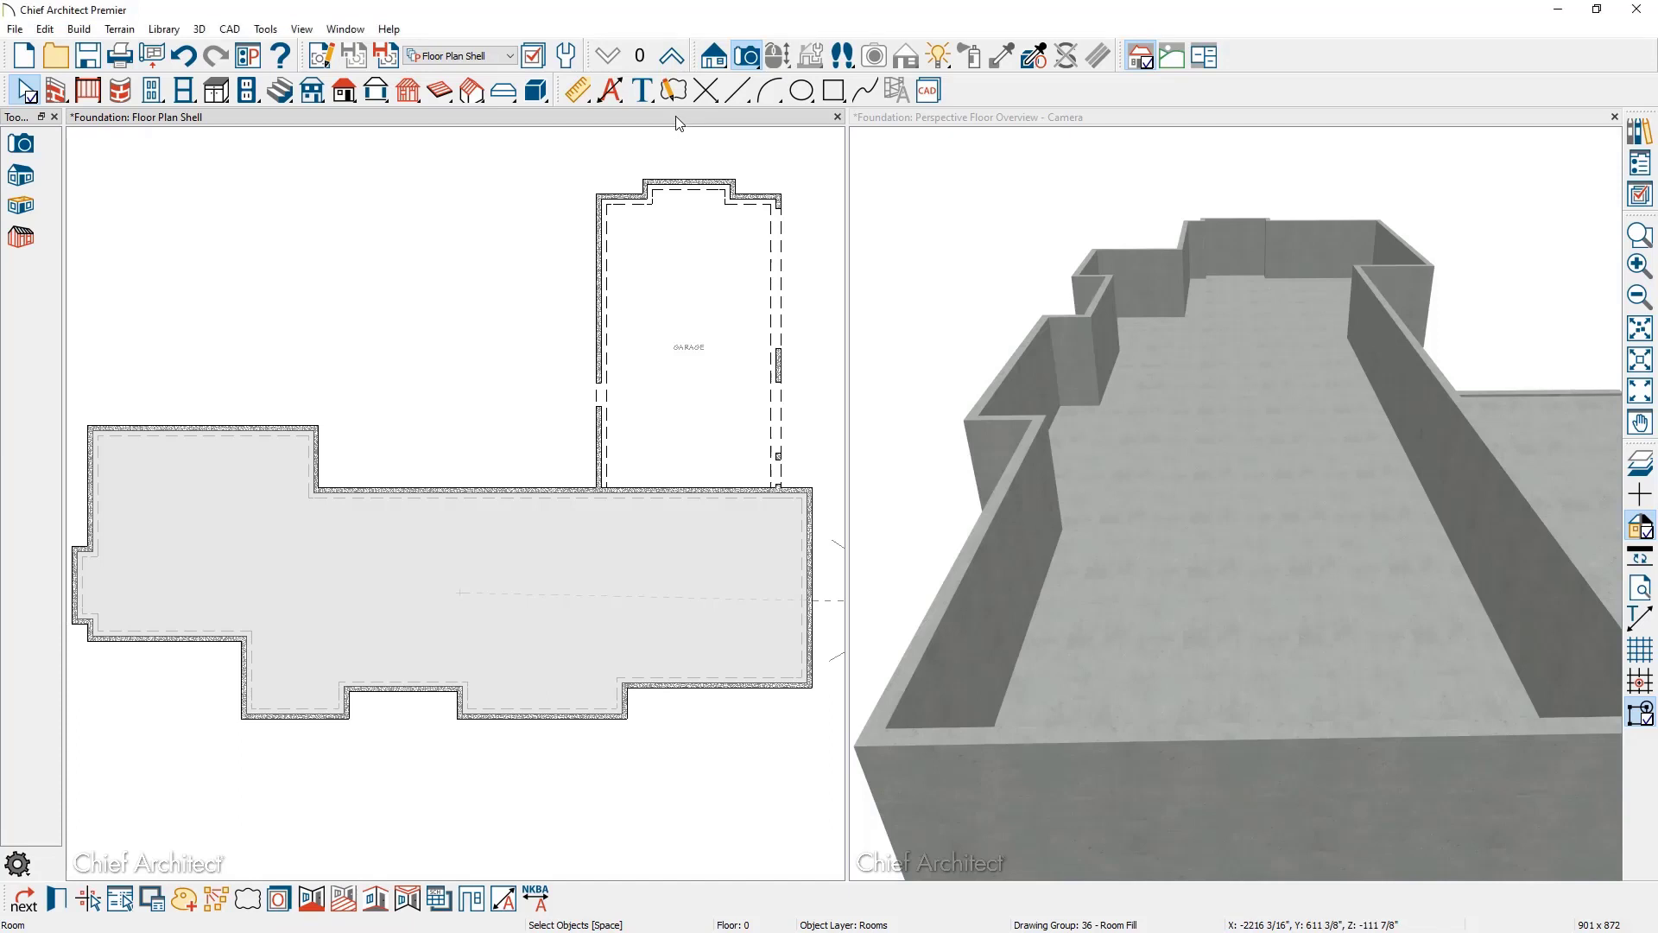
left_click(631, 707)
left_click_drag(630, 677, 644, 491)
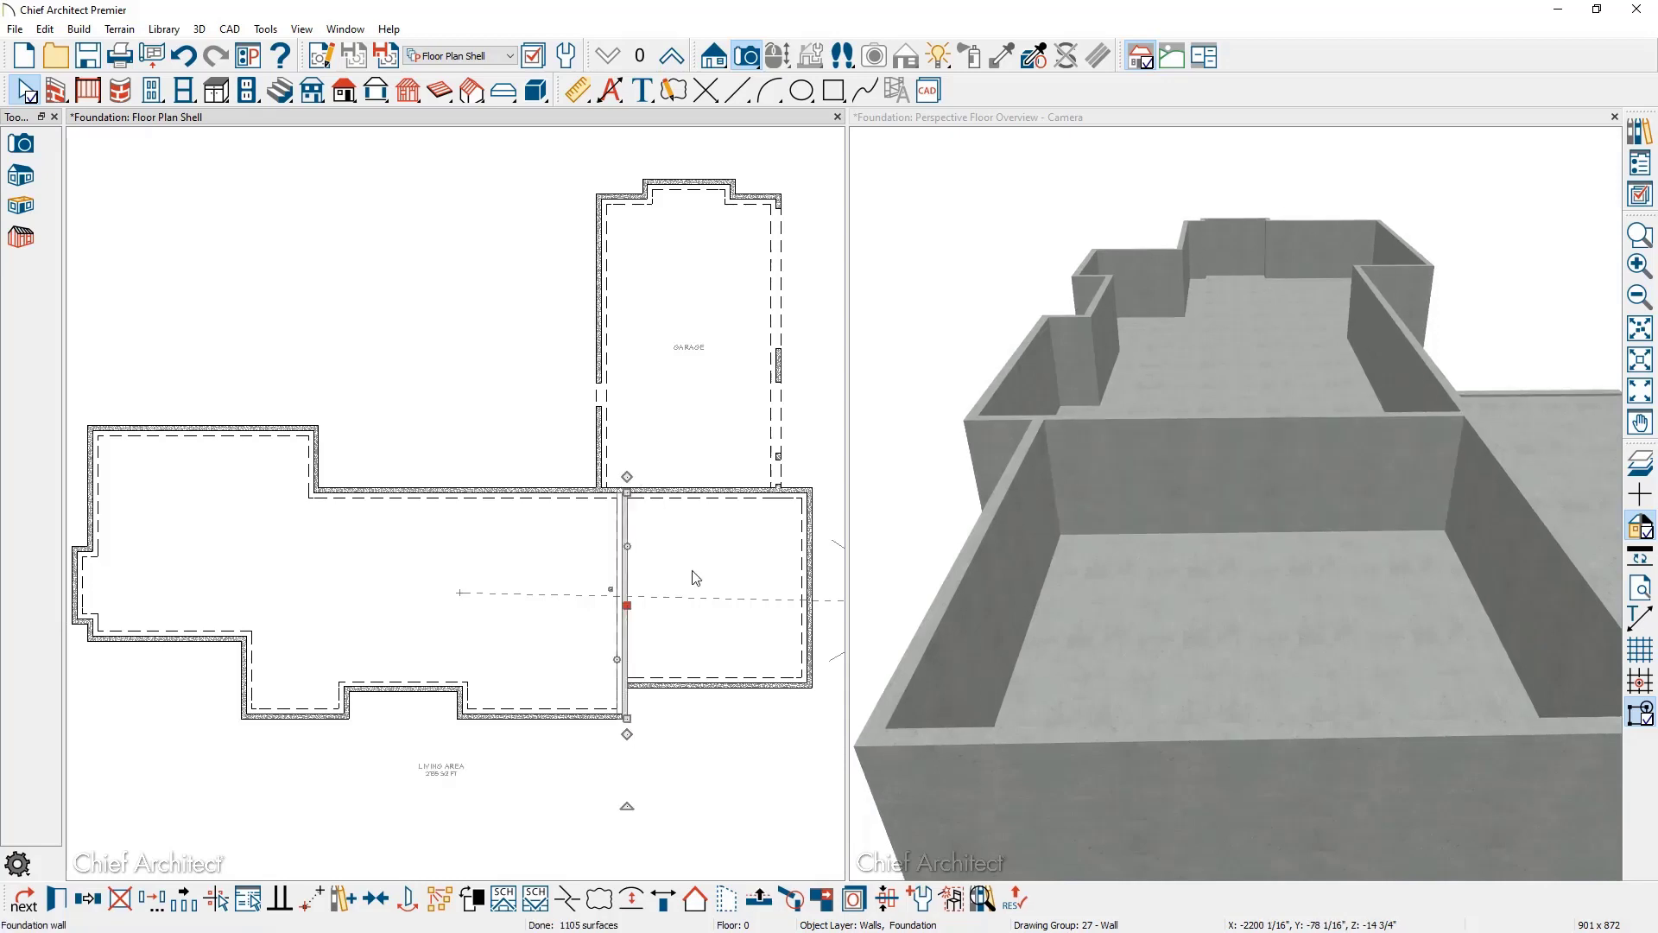
Remove the floor under the large foundation room beside the basement and set its stem wall height to 37 1/2".
left_click(474, 548)
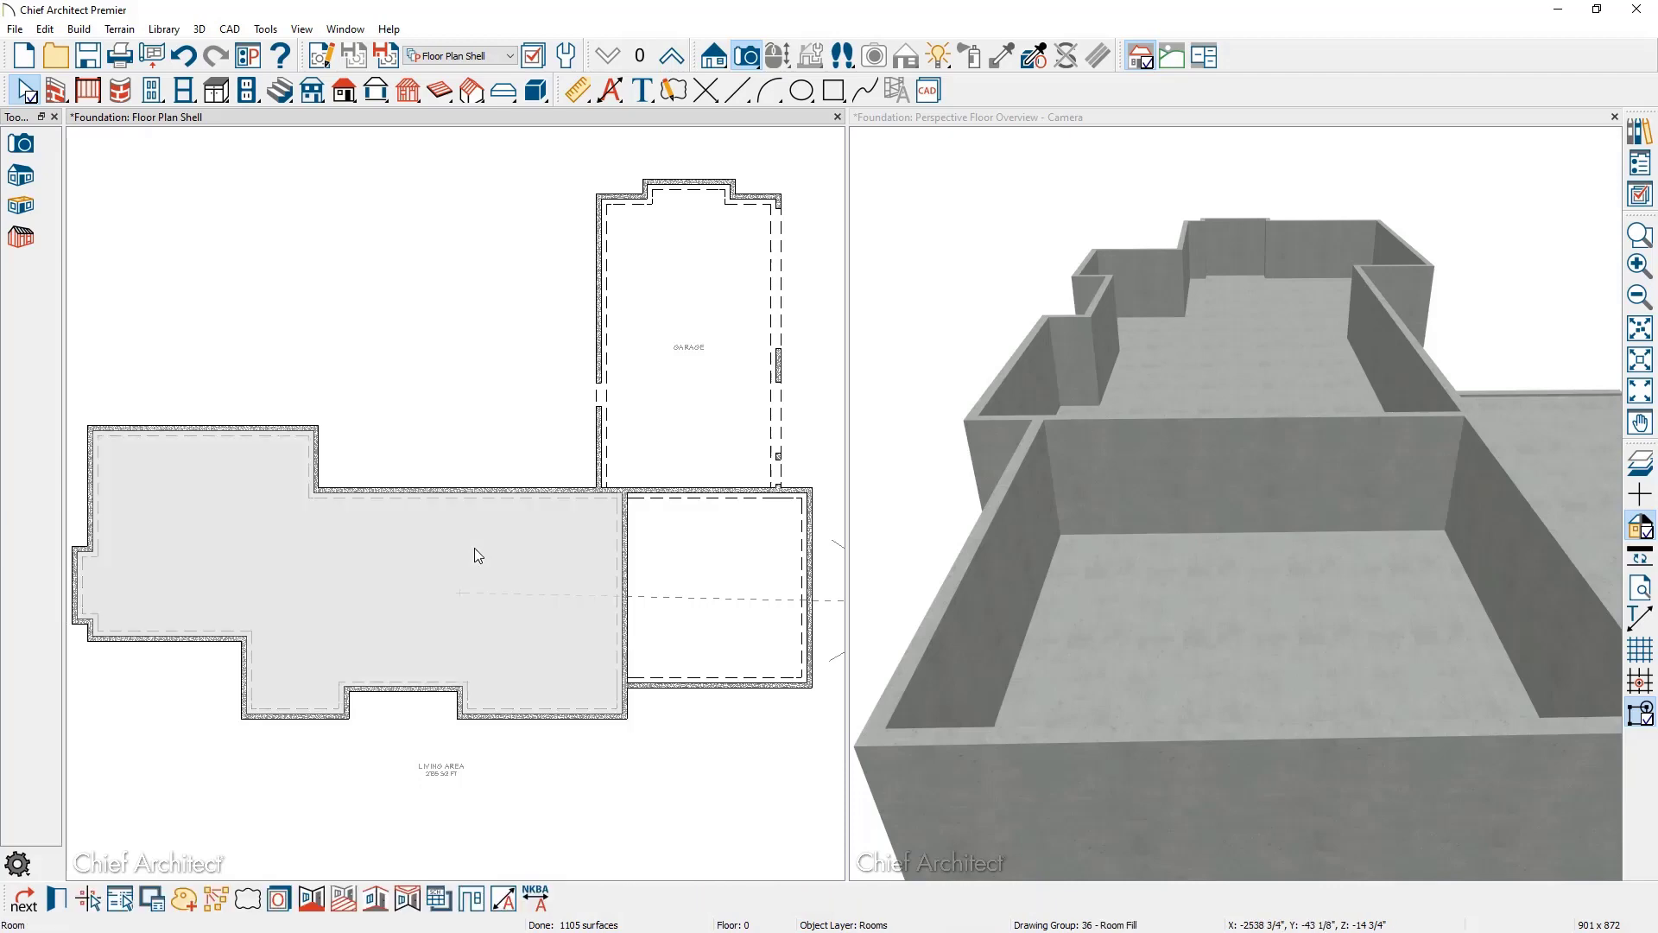
double_click(474, 548)
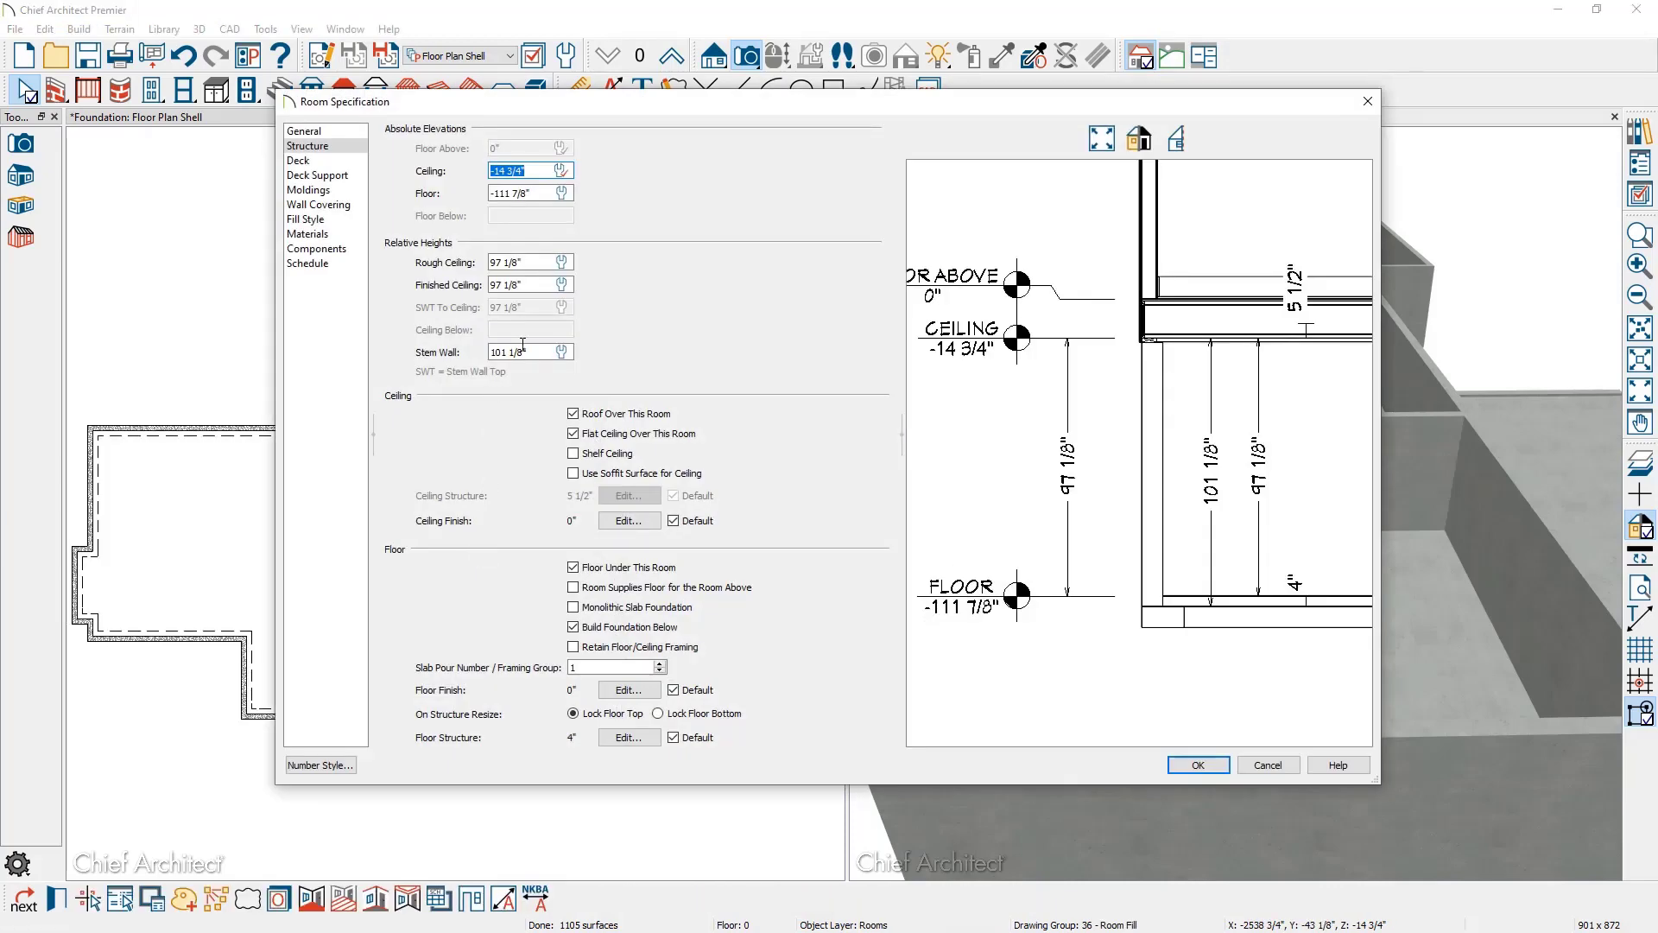
left_click(573, 568)
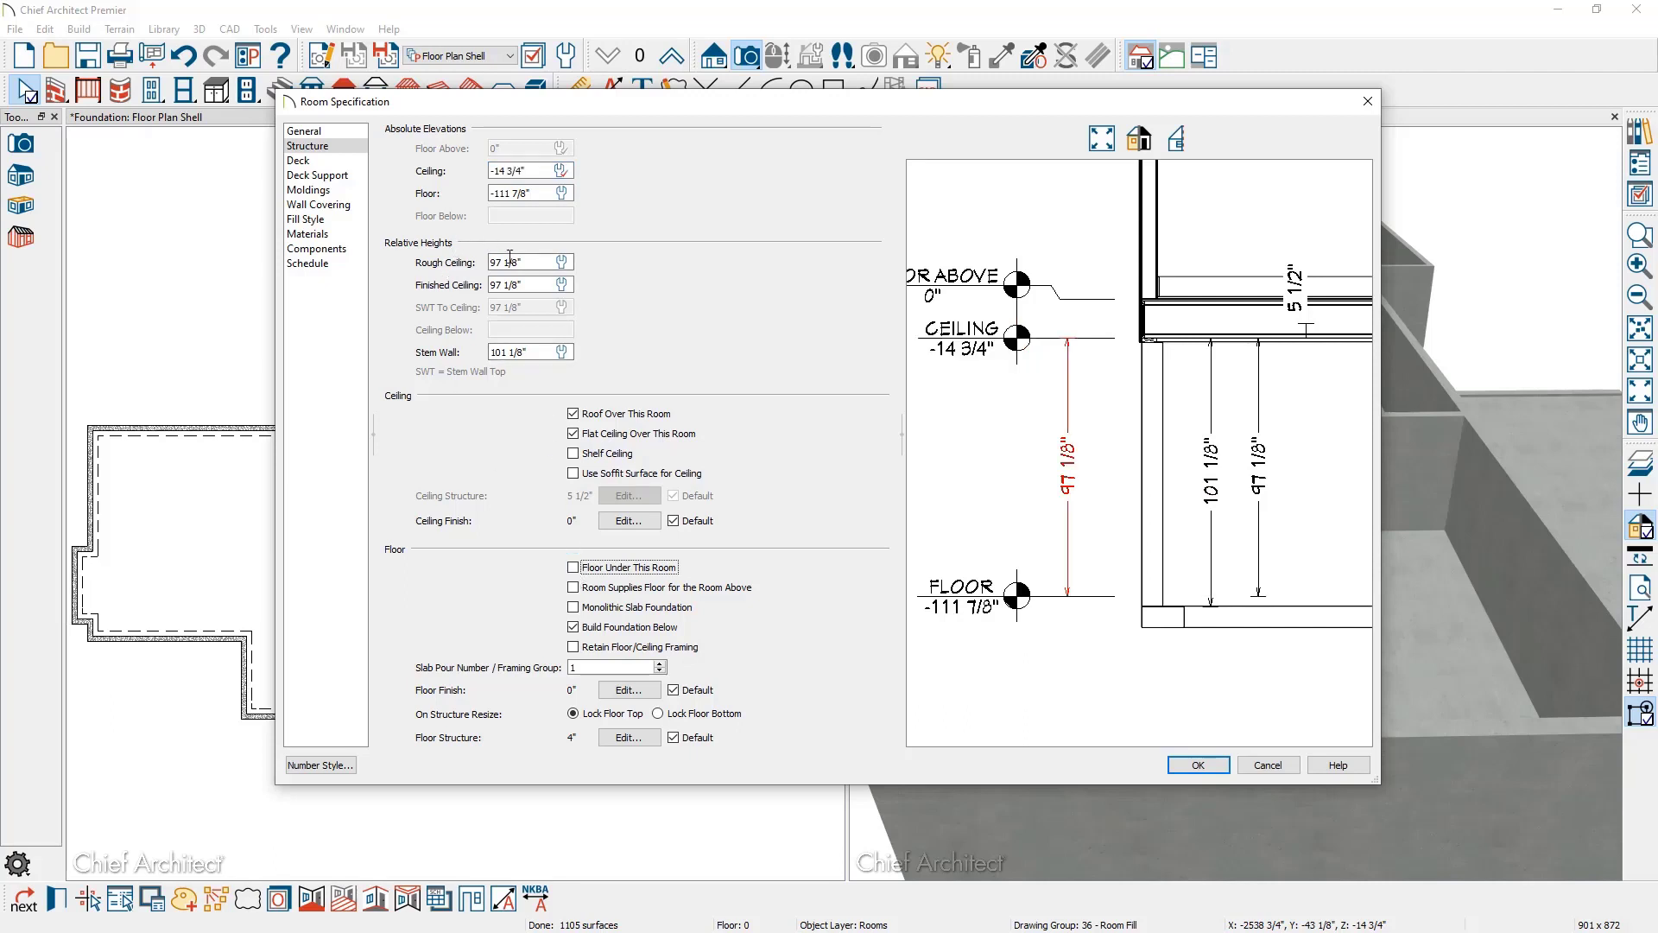
left_click(471, 260)
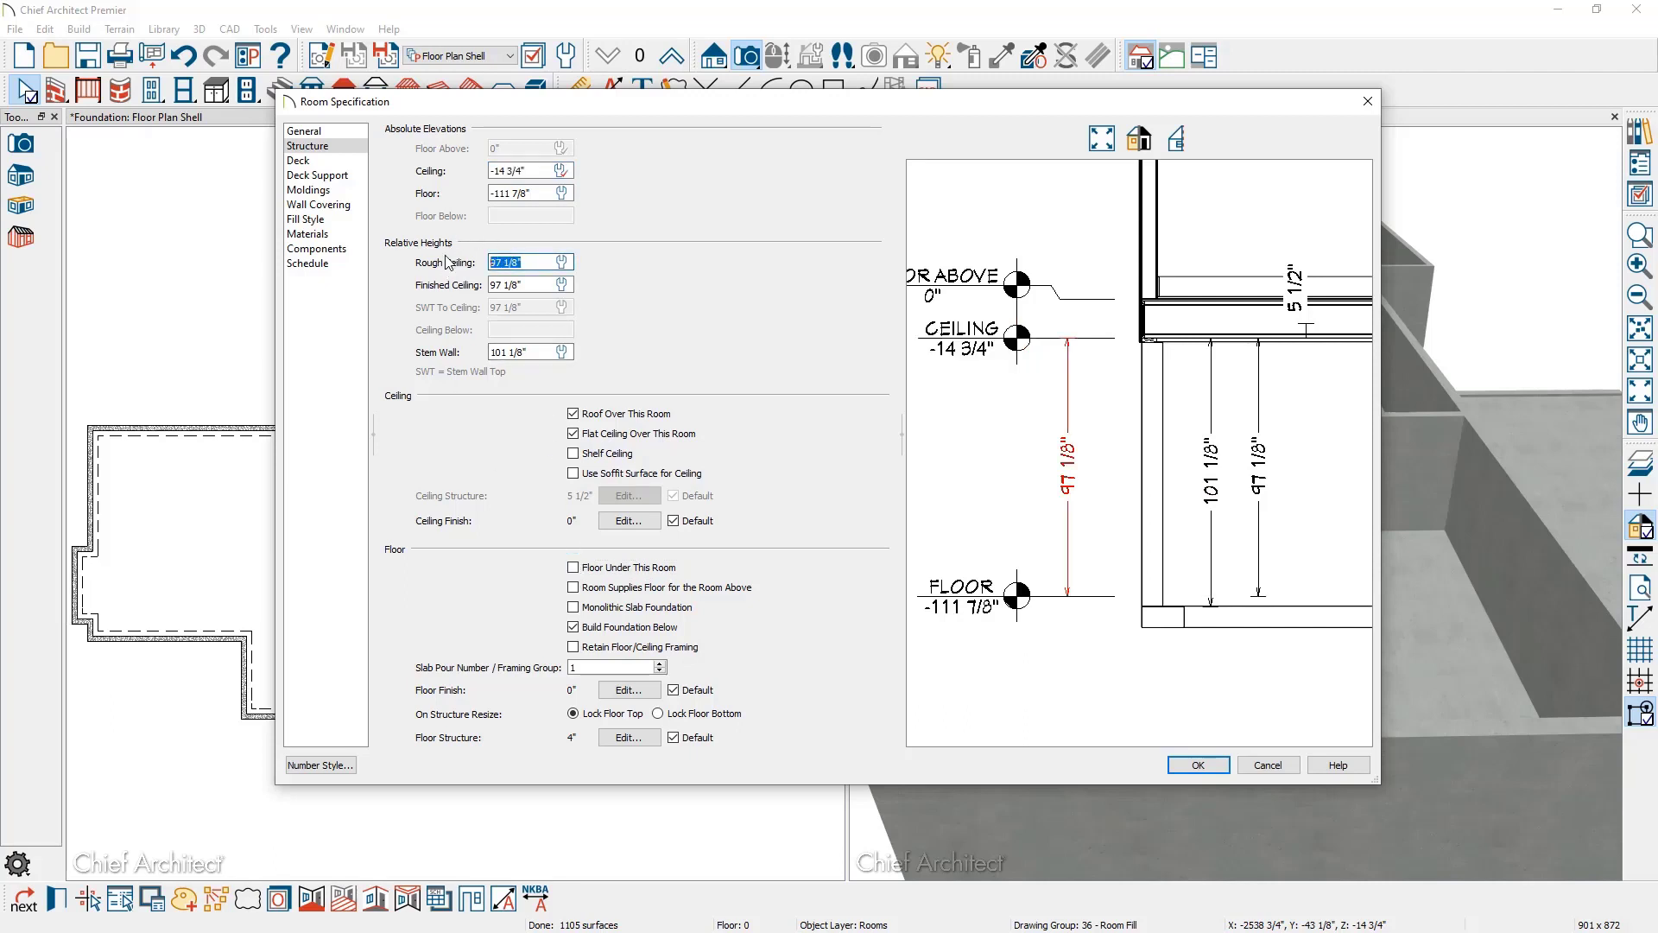
left_click_drag(531, 353, 478, 355)
type("37/5")
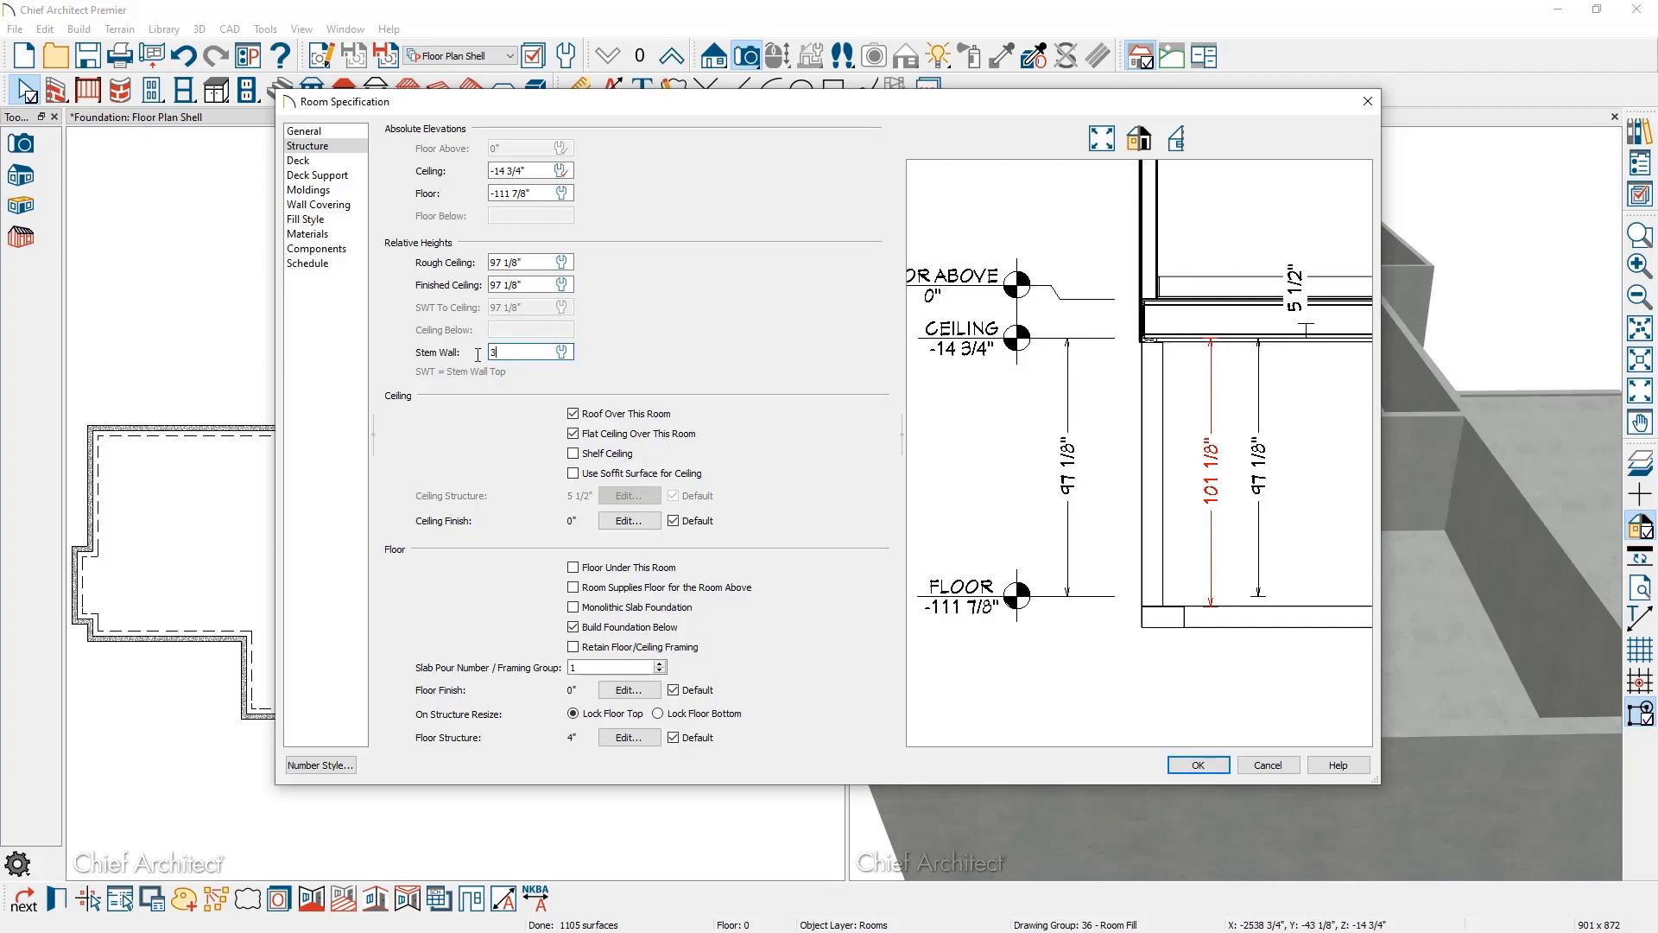
left_click(1192, 765)
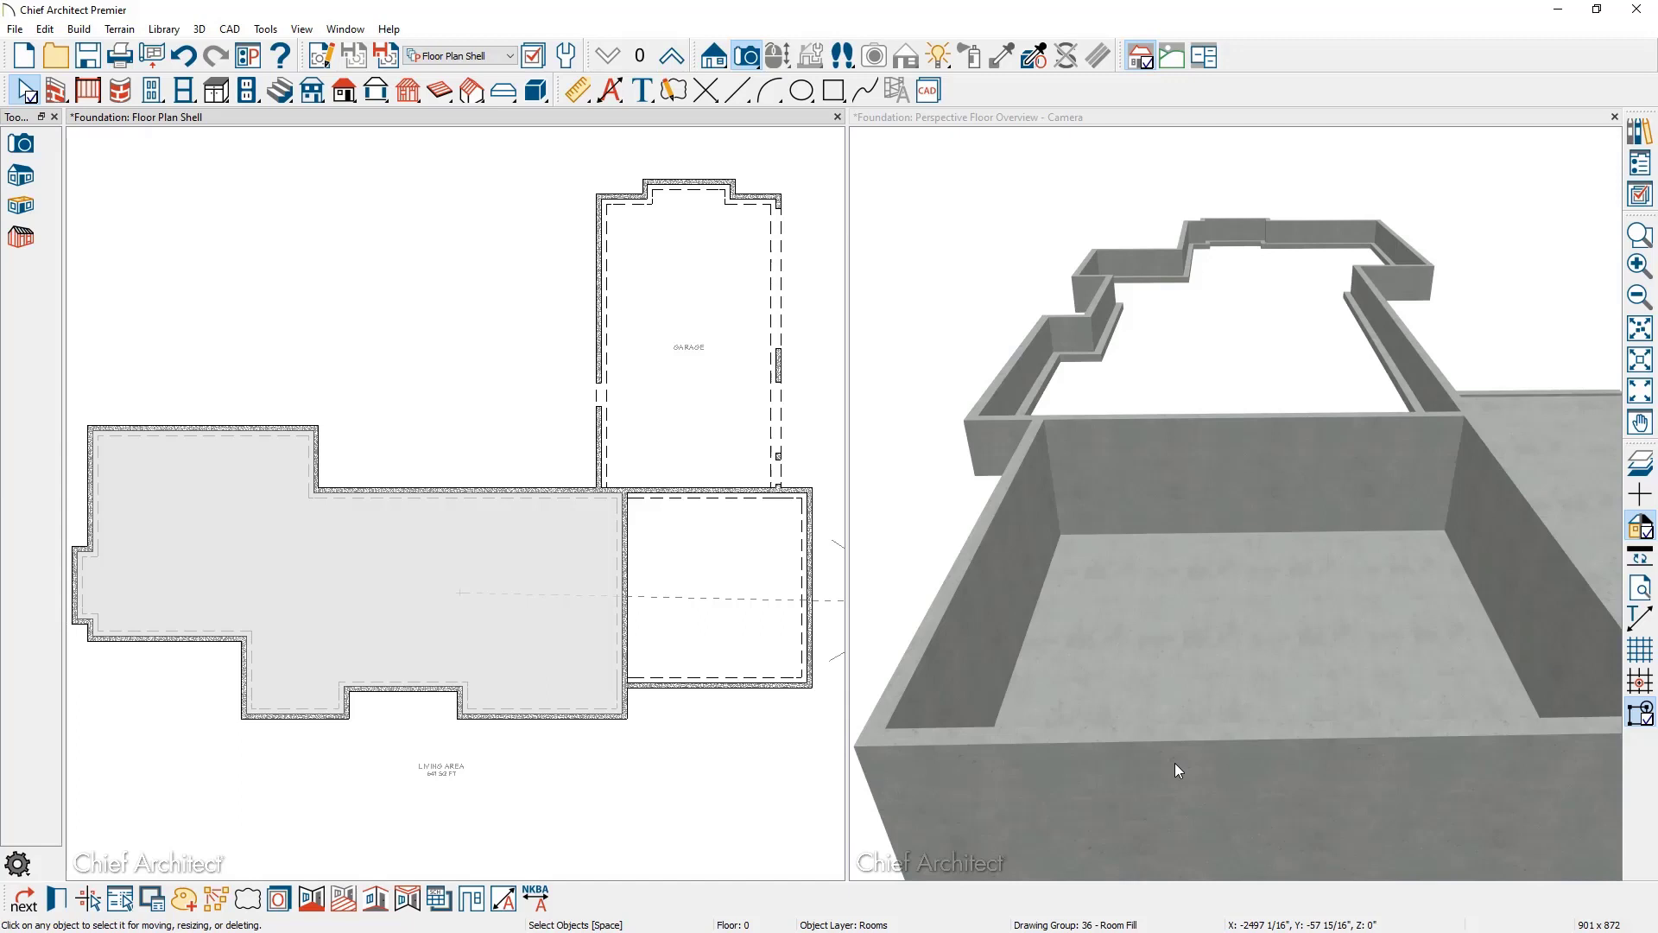
Make the large foundation room supply the floor for the room above, with floor elevation 0" and stem wall height 6".
double_click(573, 603)
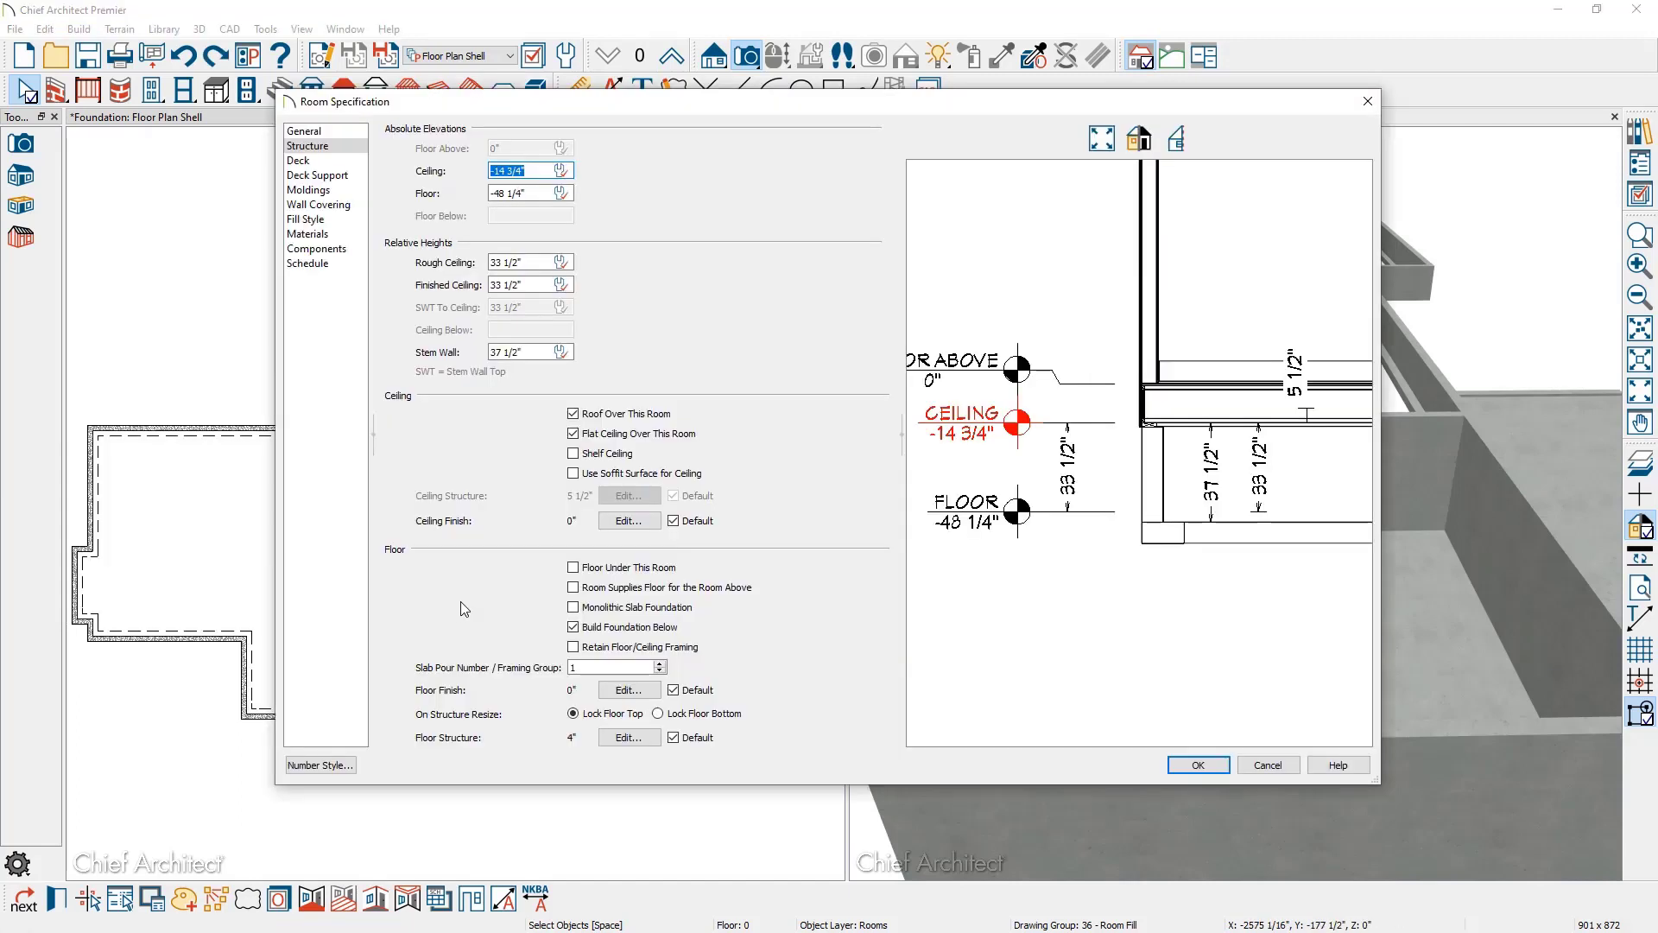
left_click(573, 587)
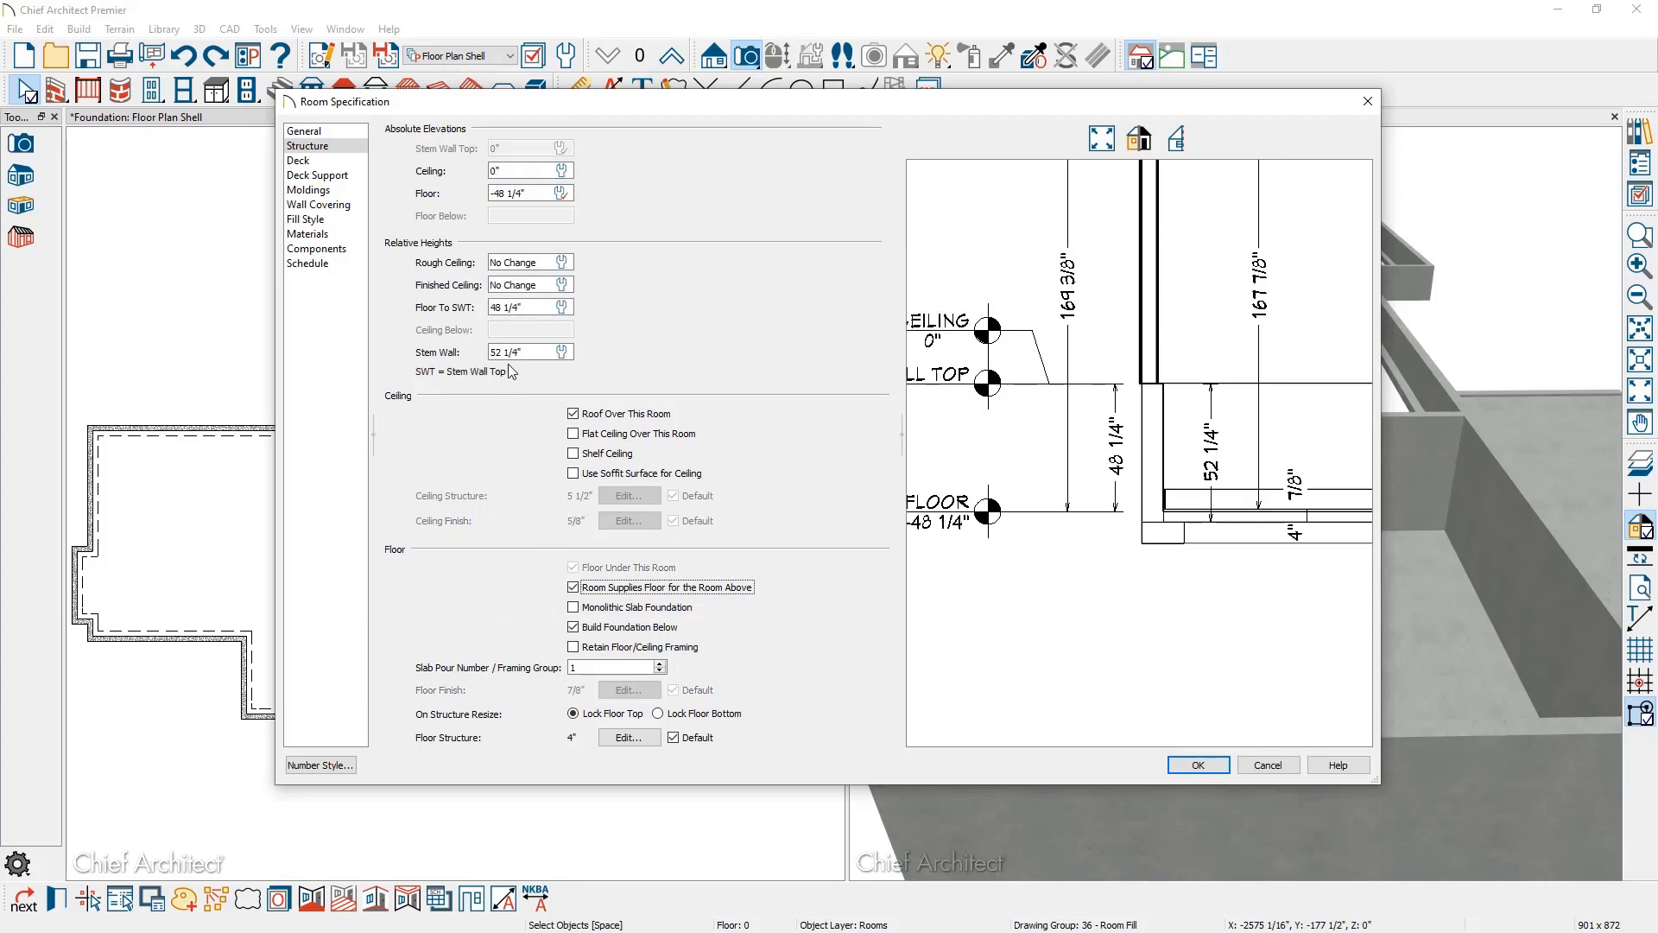
left_click_drag(545, 192, 485, 195)
type("0")
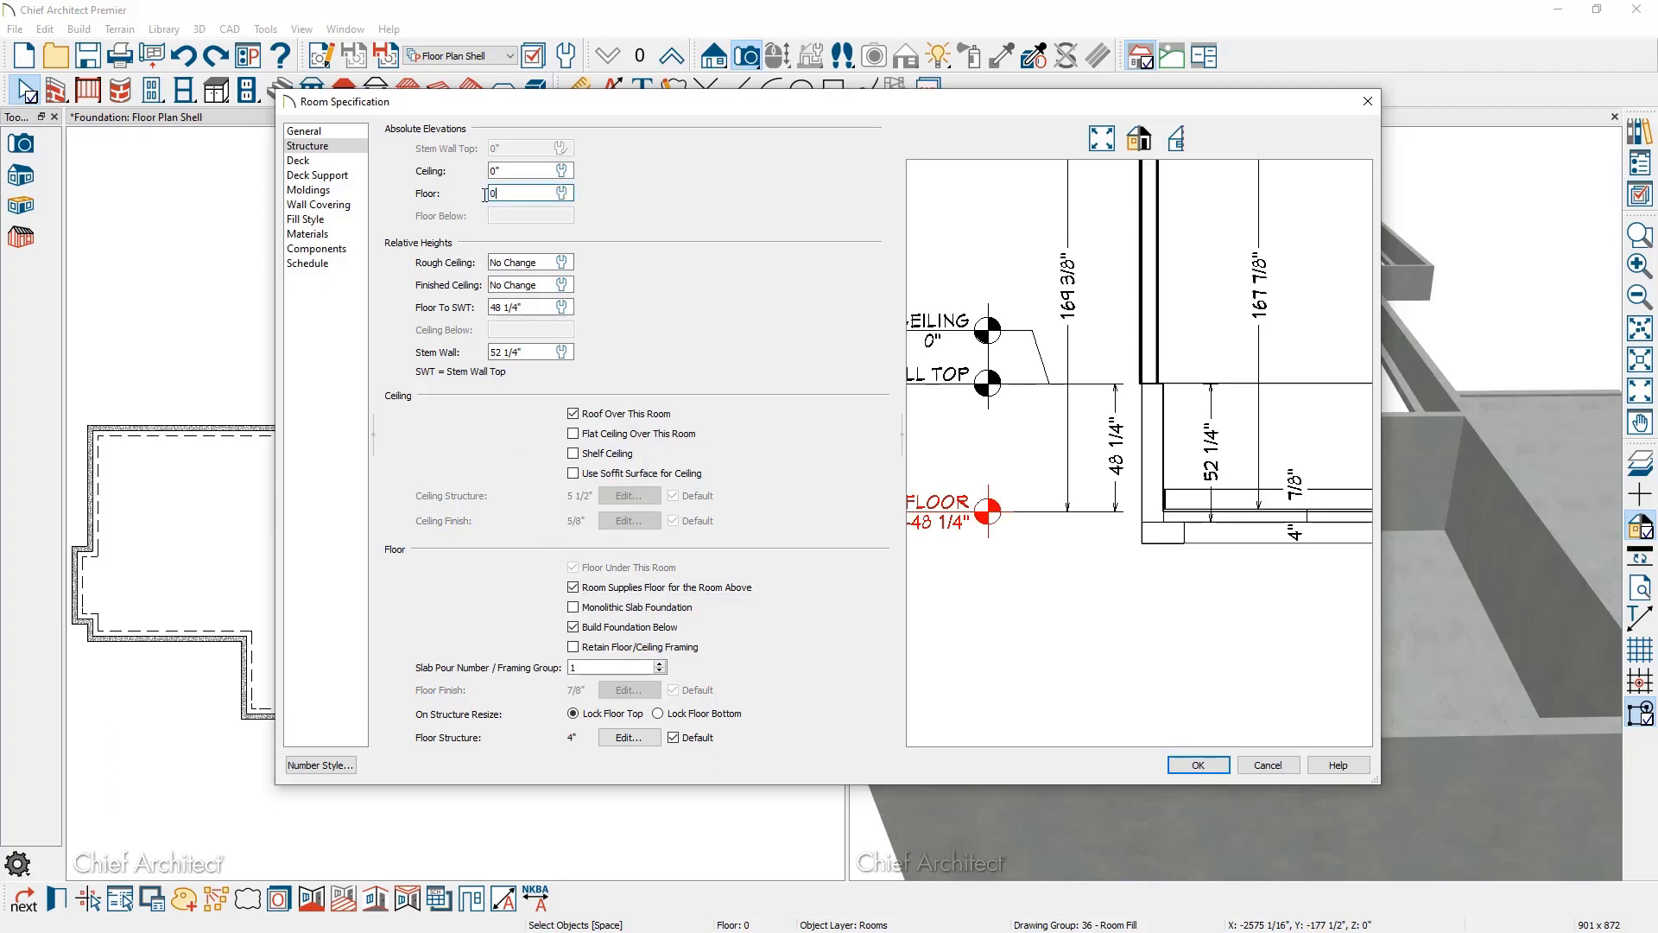
key("Tab")
left_click_drag(522, 351, 480, 349)
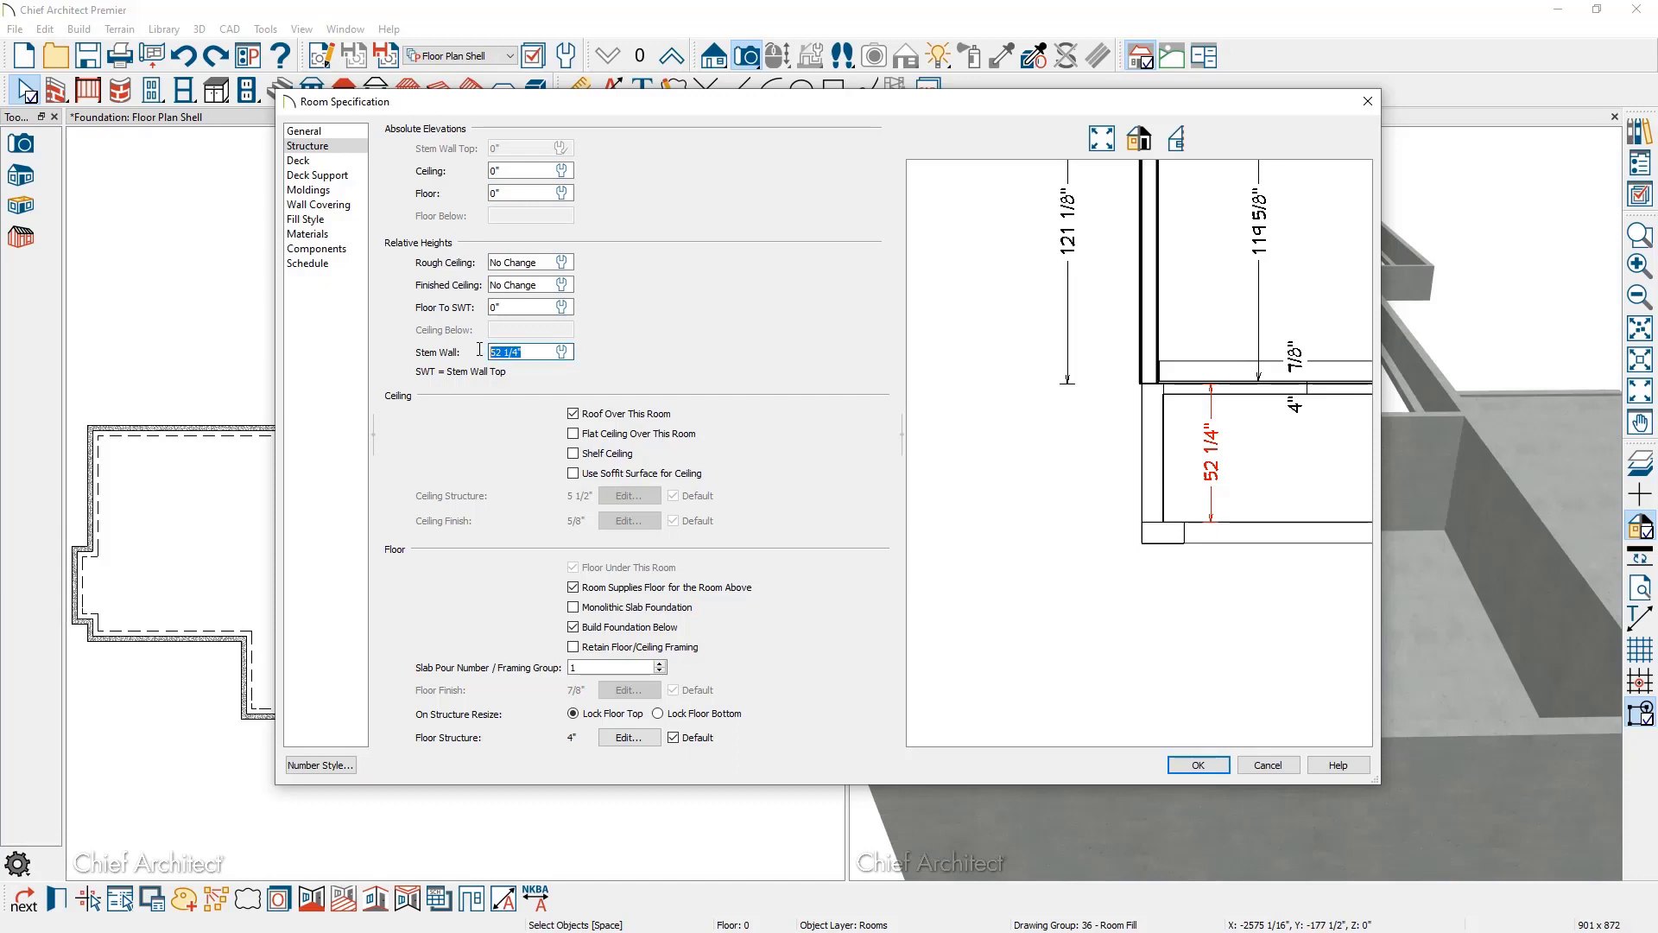
type("6")
key("Tab")
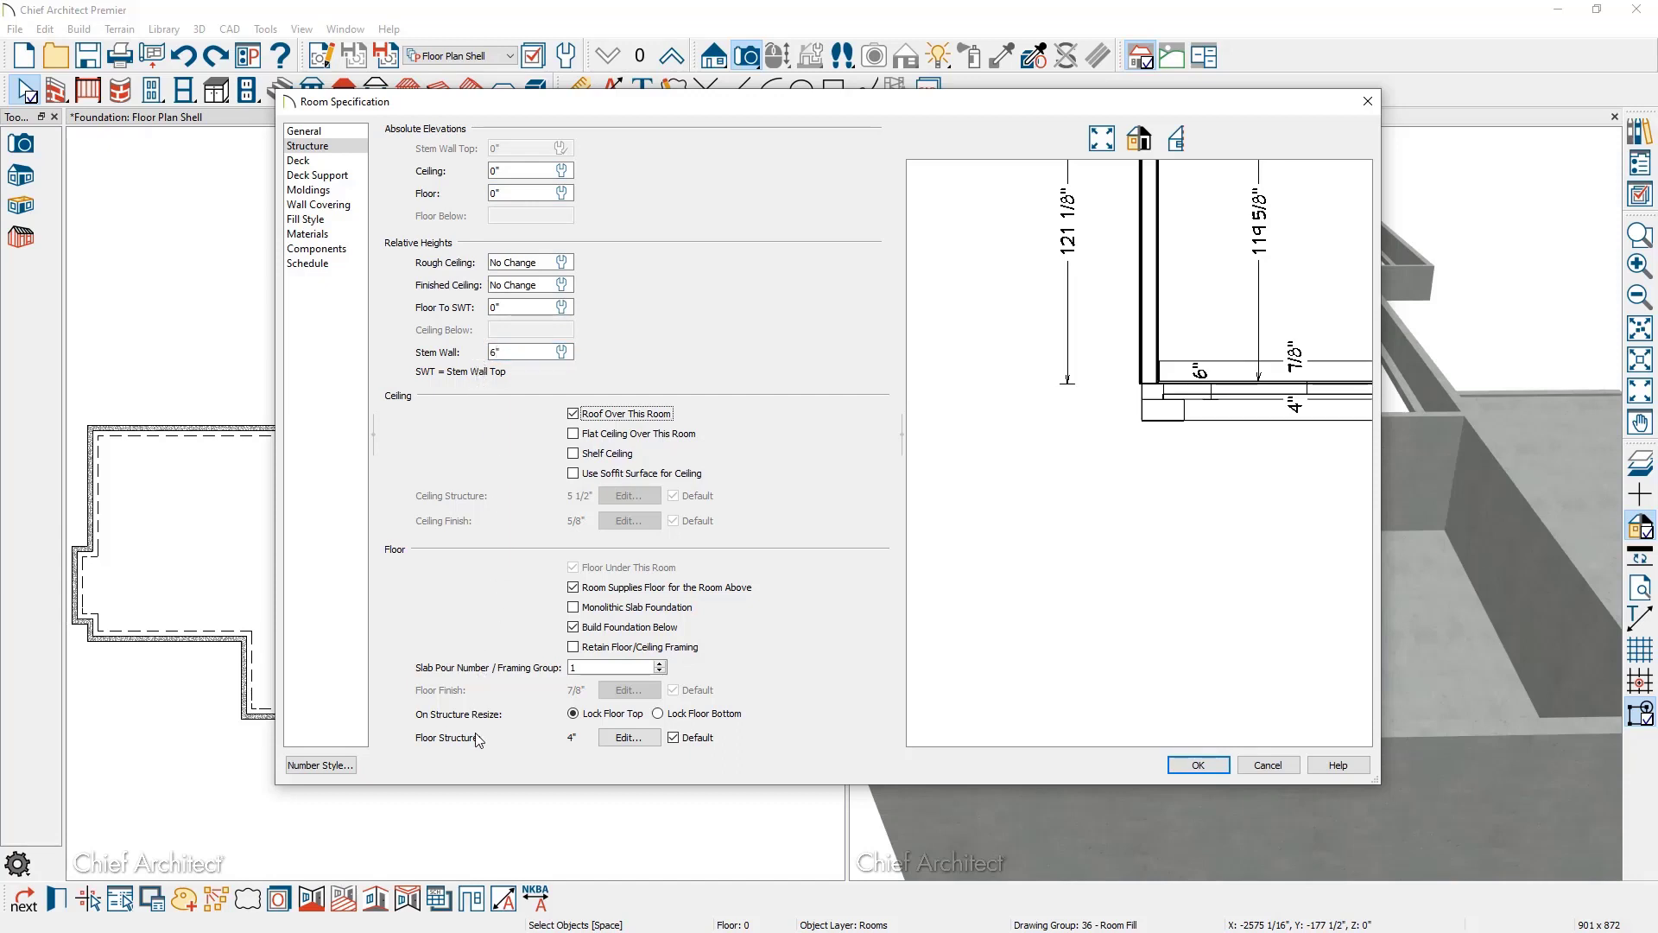
Insert a second layer below the concrete in the room's floor structure and set its thickness to 2".
left_click(657, 738)
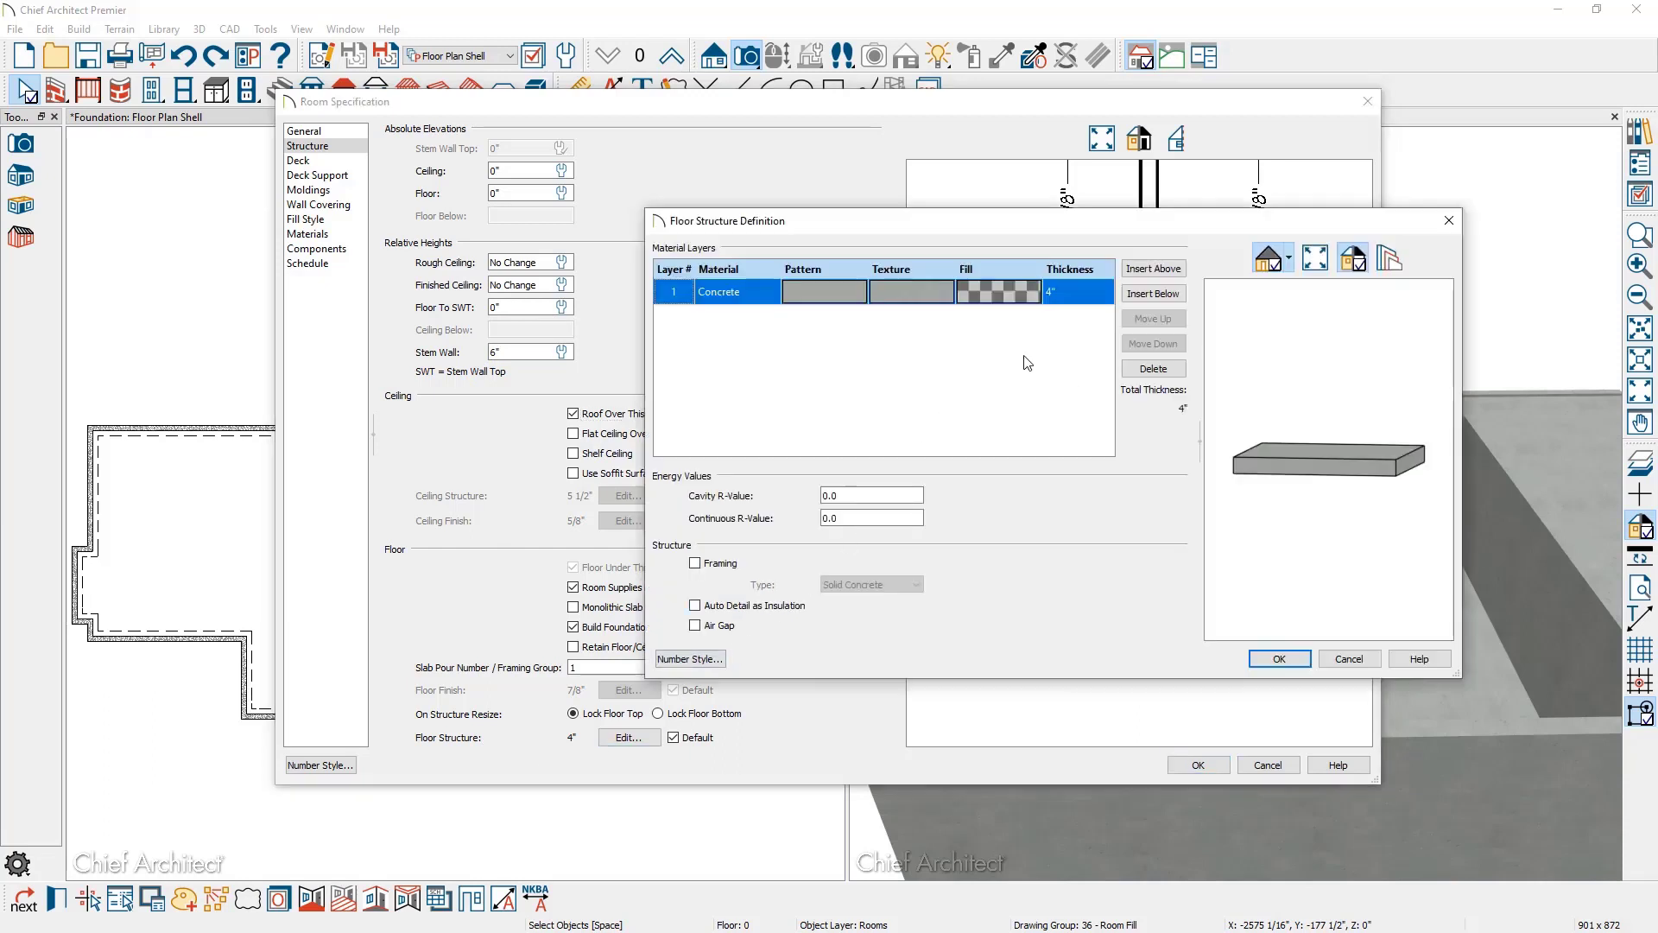
left_click(1135, 293)
left_click(1078, 319)
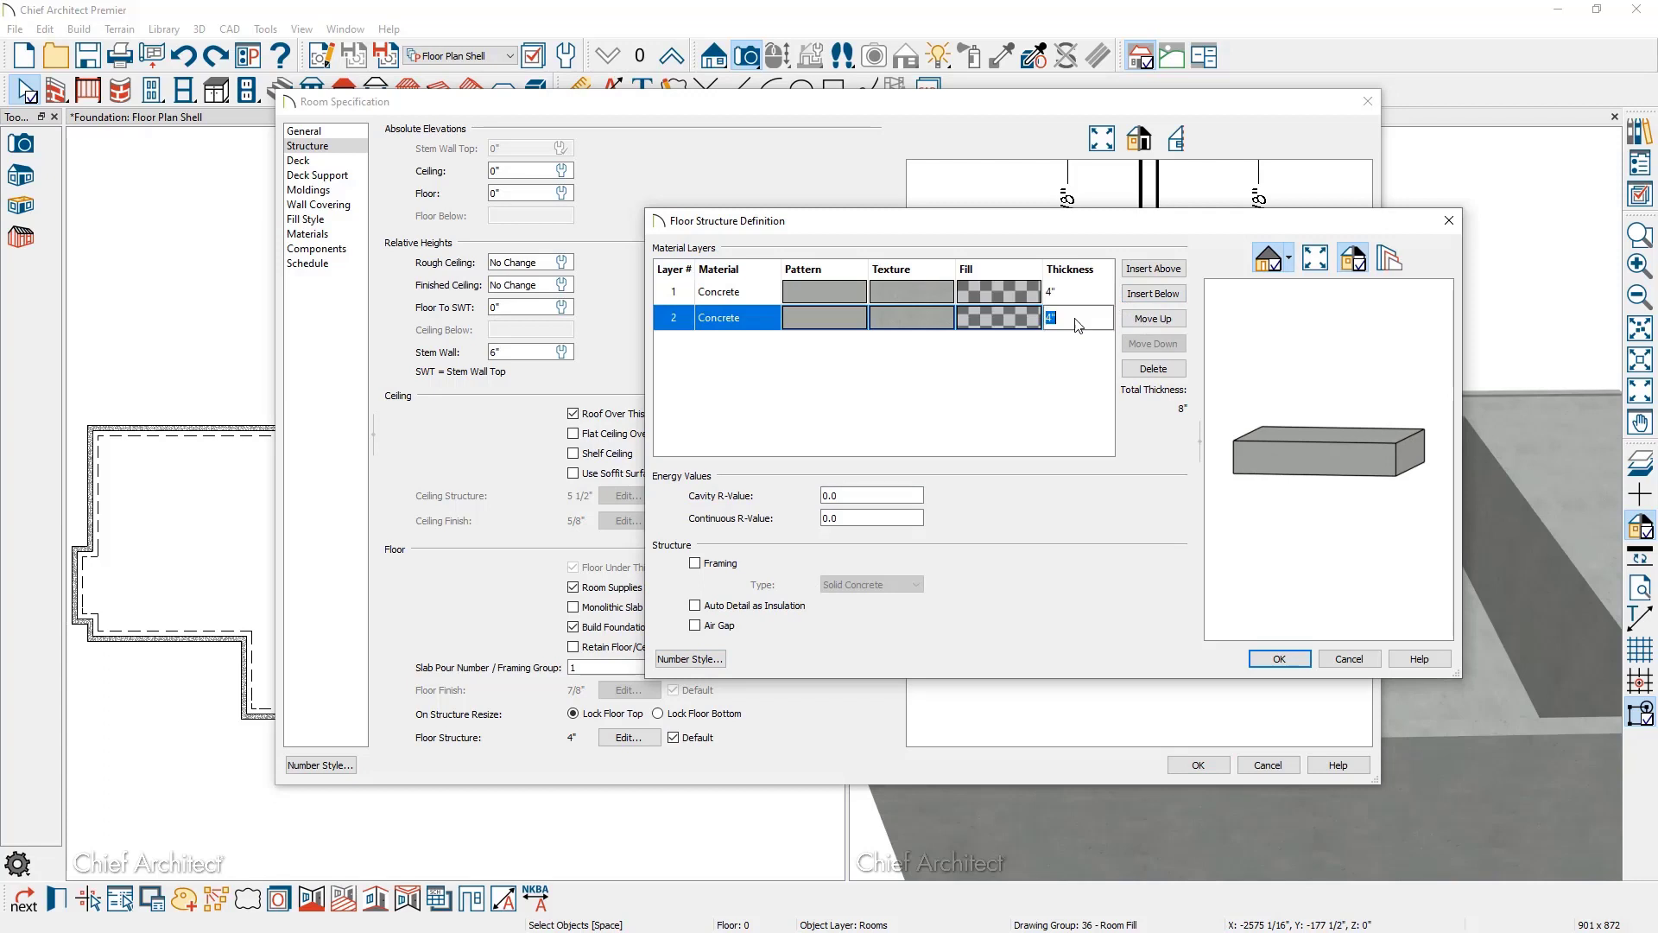
type("2")
key("Return")
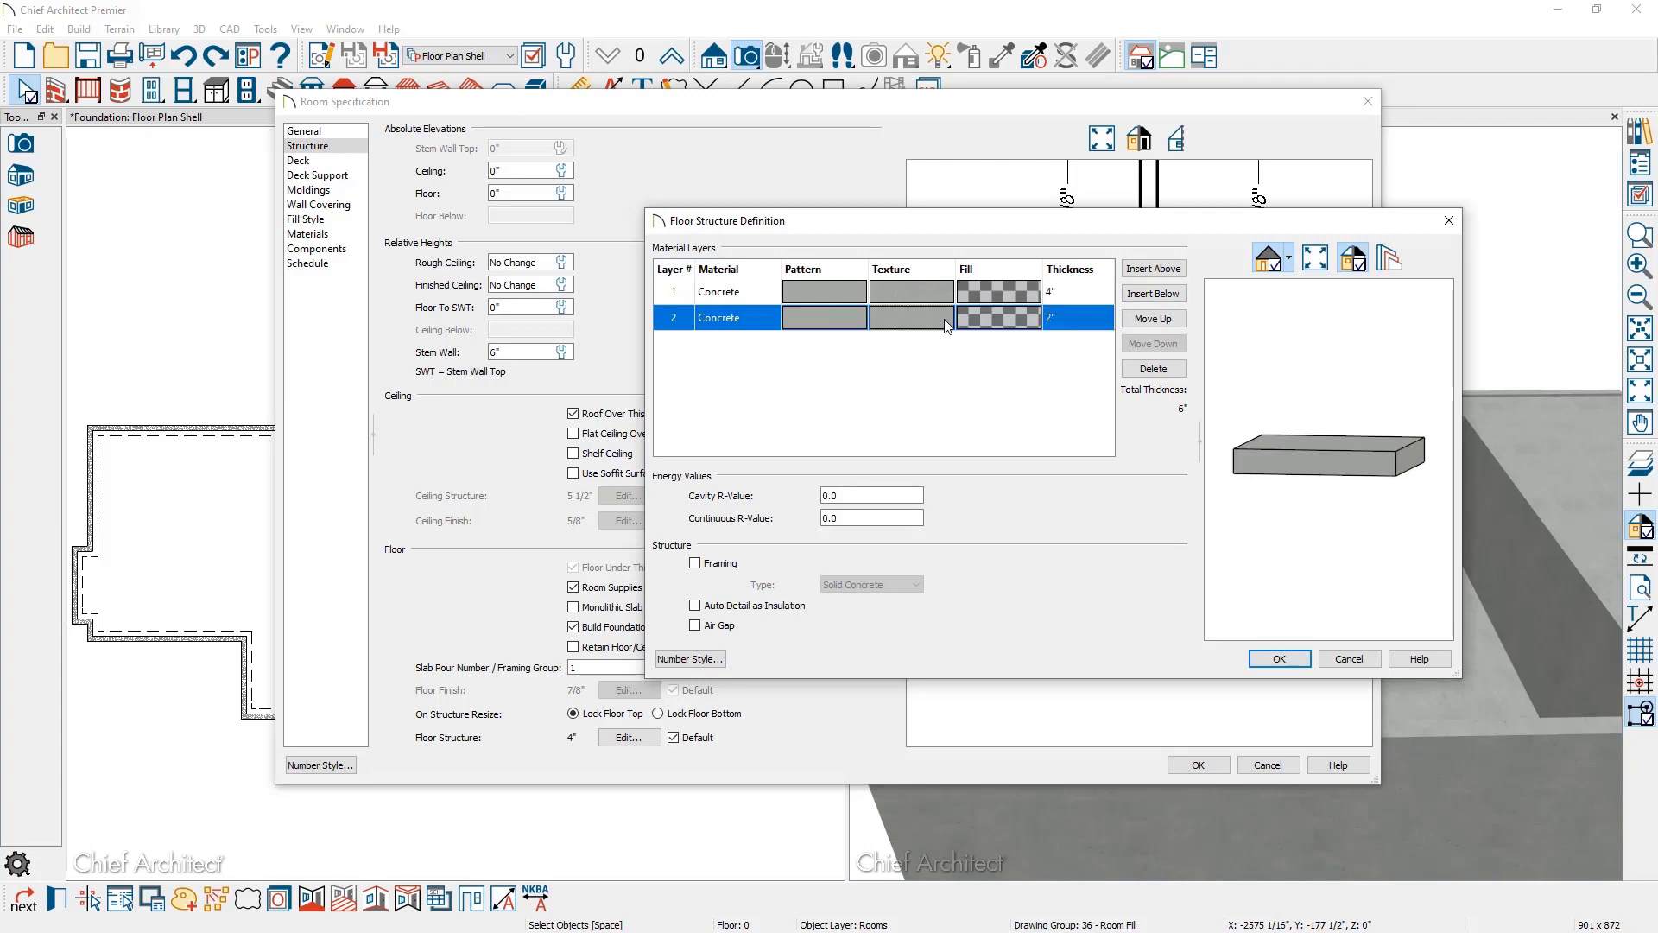
Assign the Insulation Rigid material to the 2" floor layer and accept the floor structure.
left_click(948, 326)
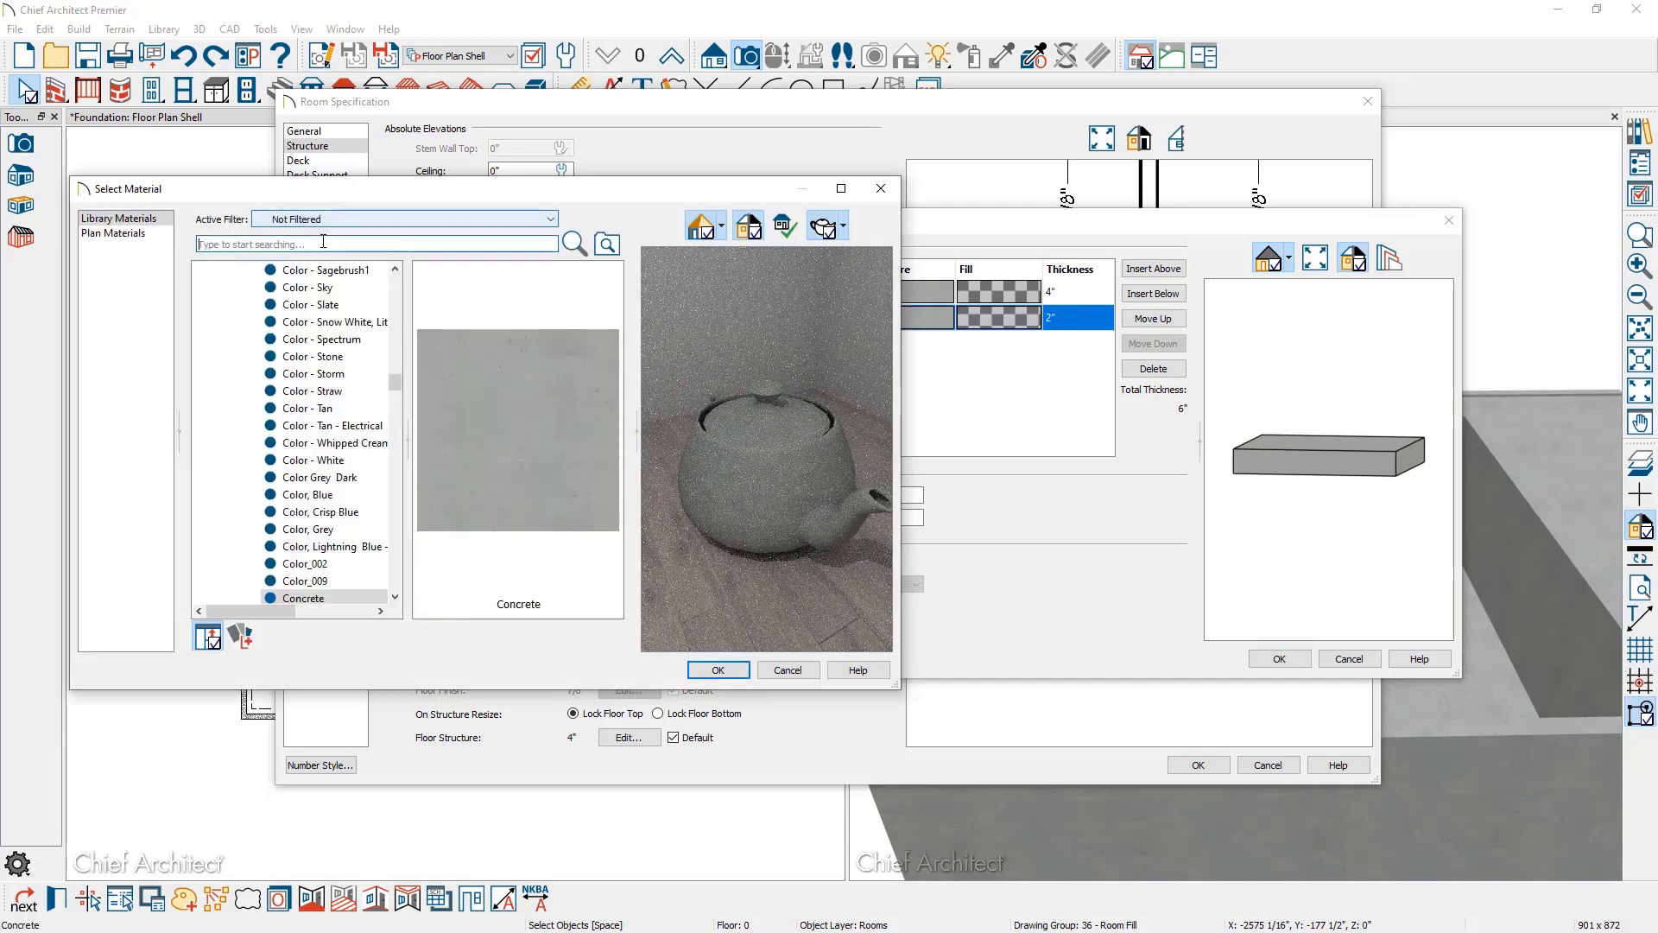
left_click(323, 243)
type("rigid")
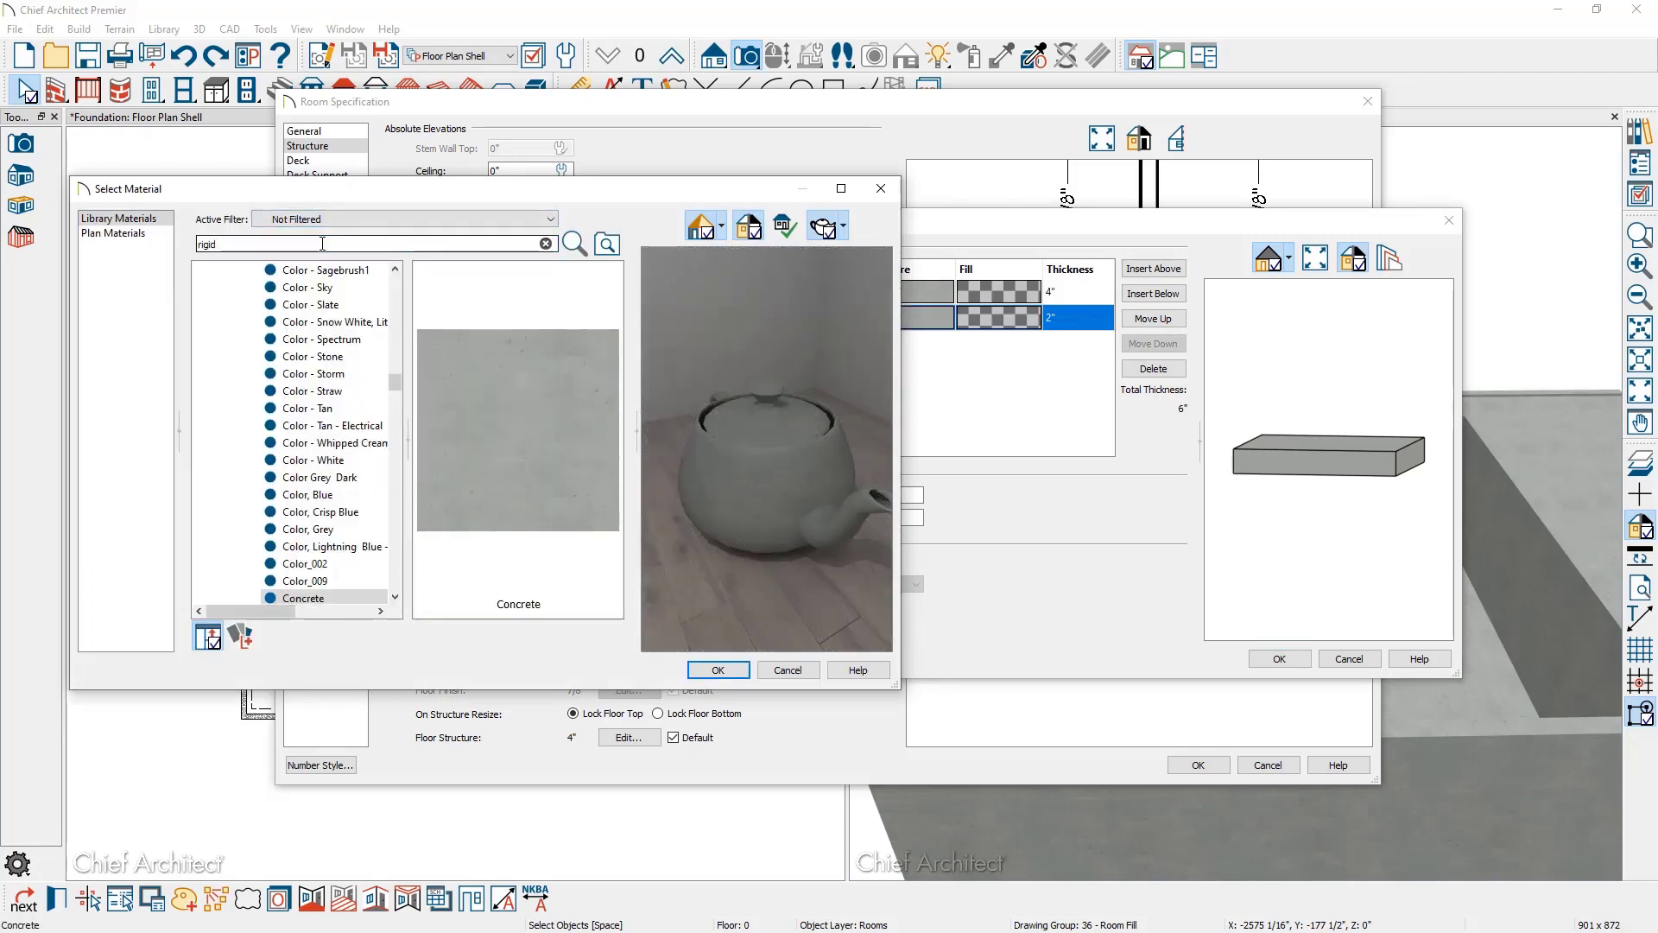
left_click(270, 303)
left_click(718, 670)
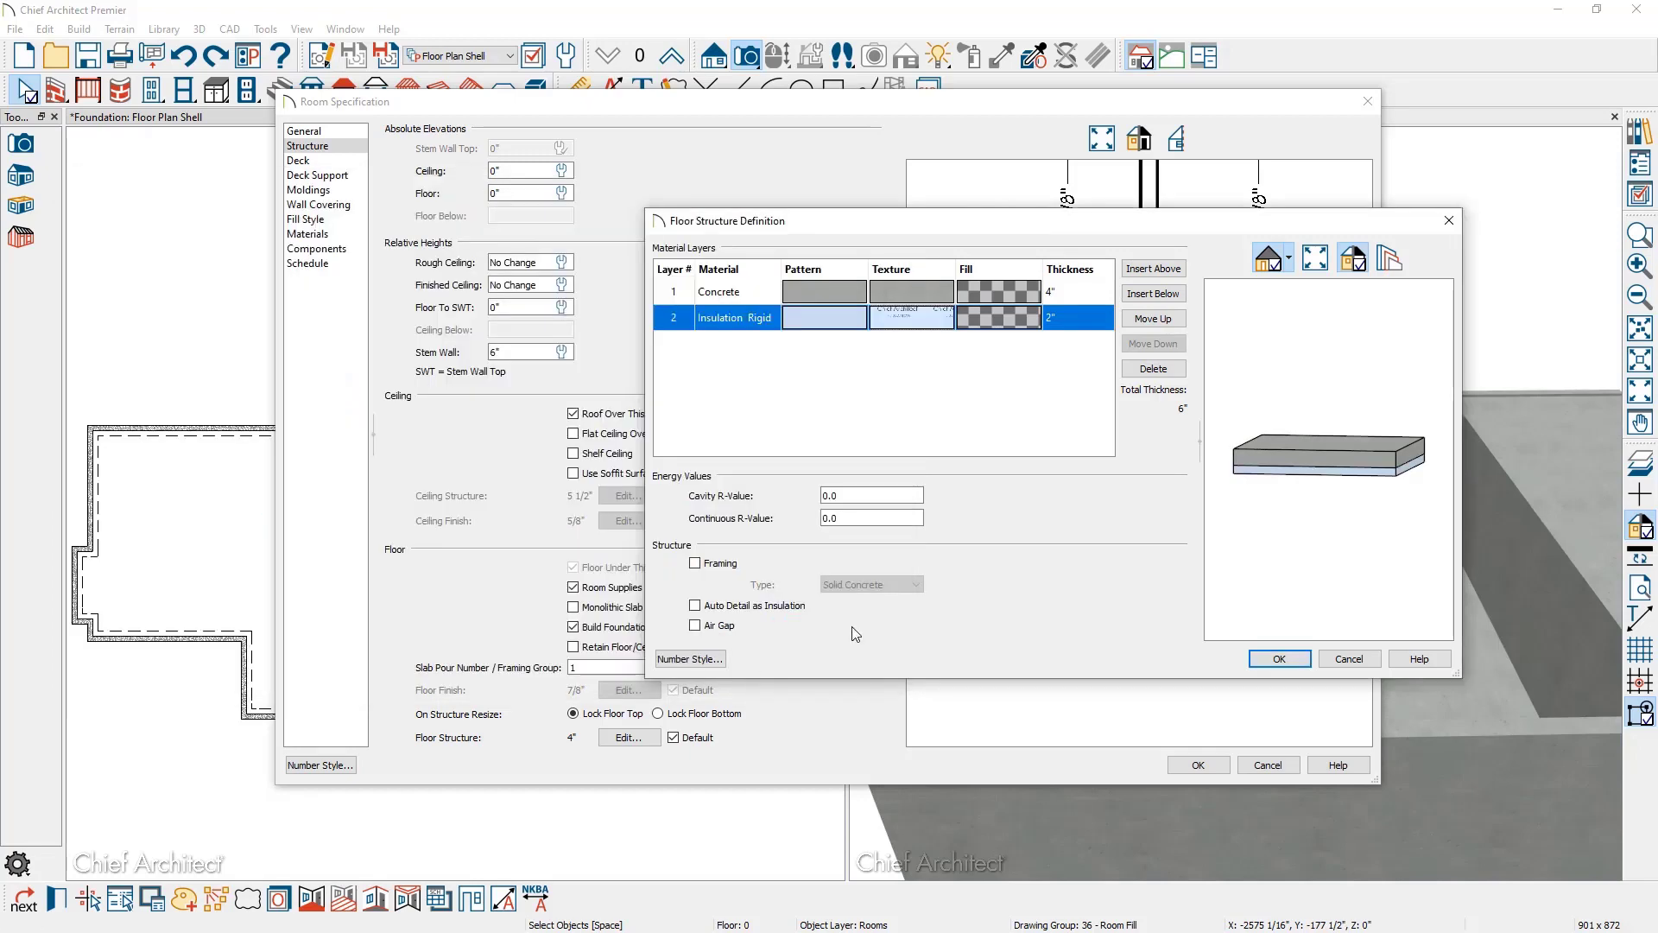
left_click_drag(1243, 559, 1313, 484)
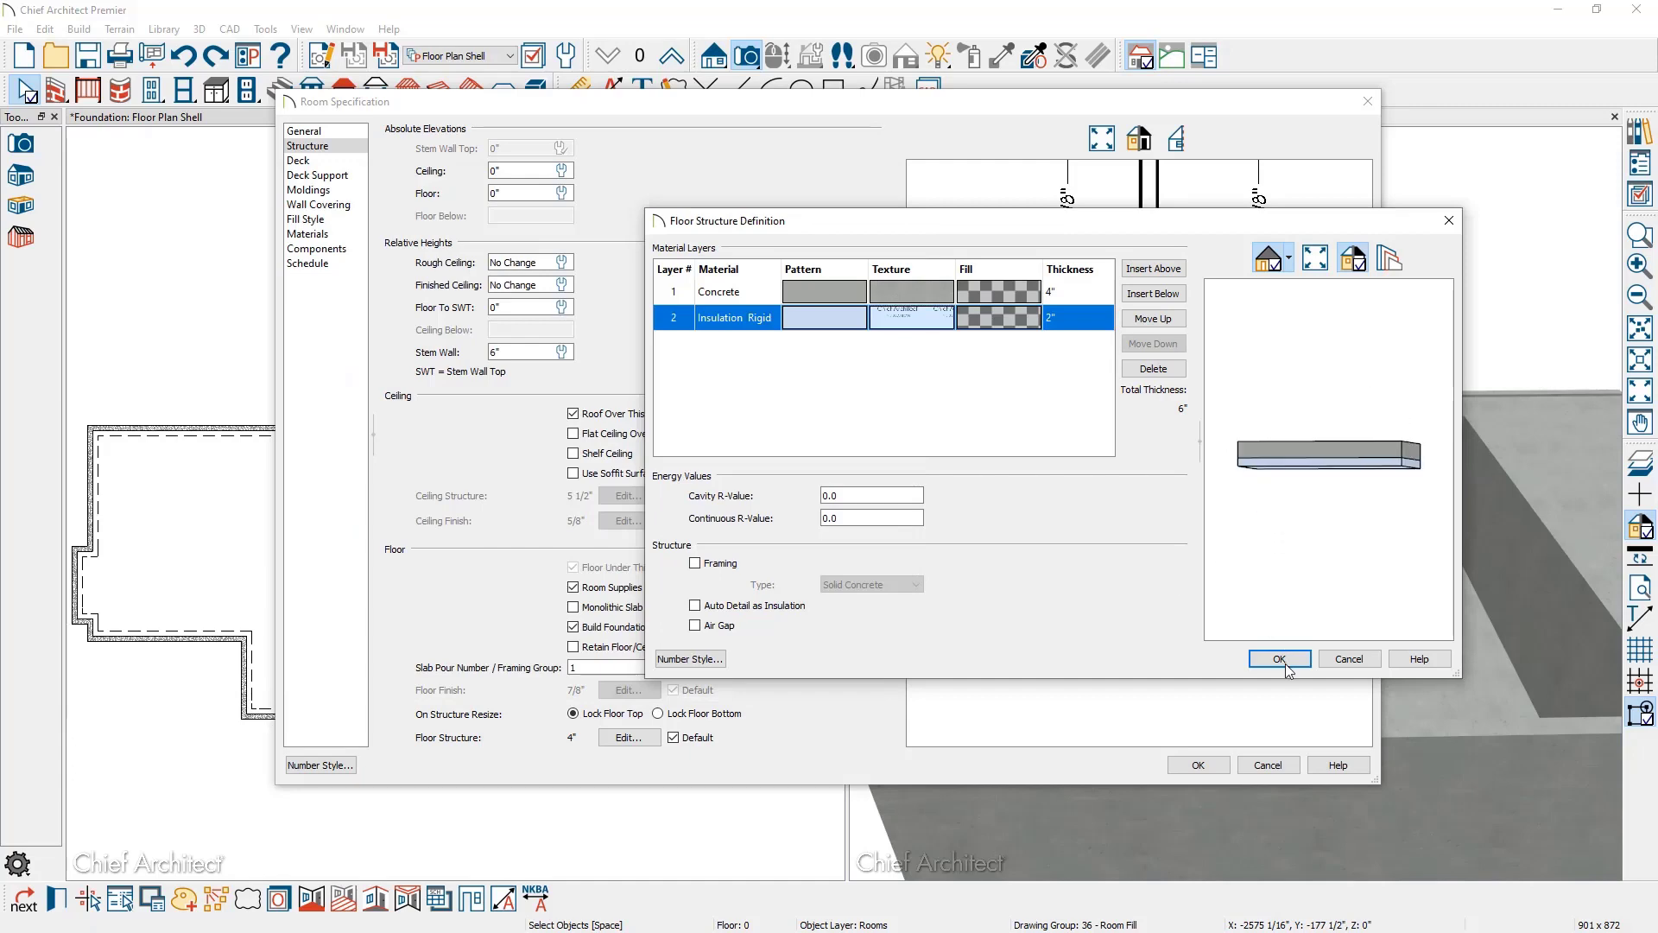
left_click(1279, 658)
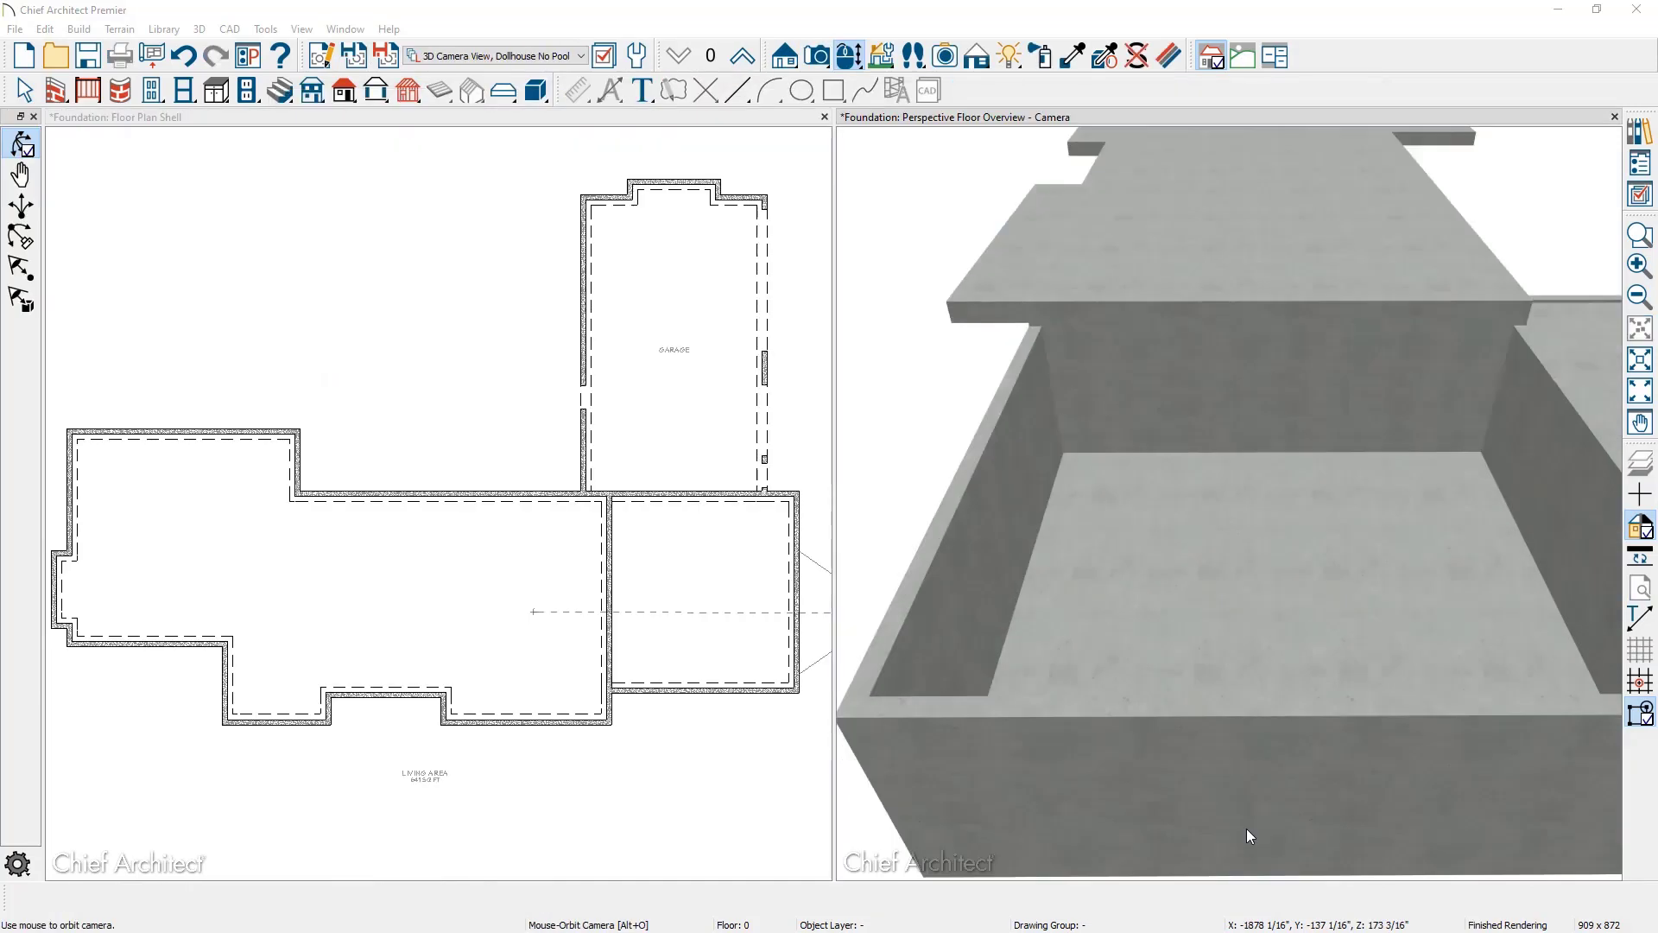
Examine the slab's underside and the full-height basement walls in the 3D foundation view from below and above.
left_click_drag(1163, 774, 1304, 567)
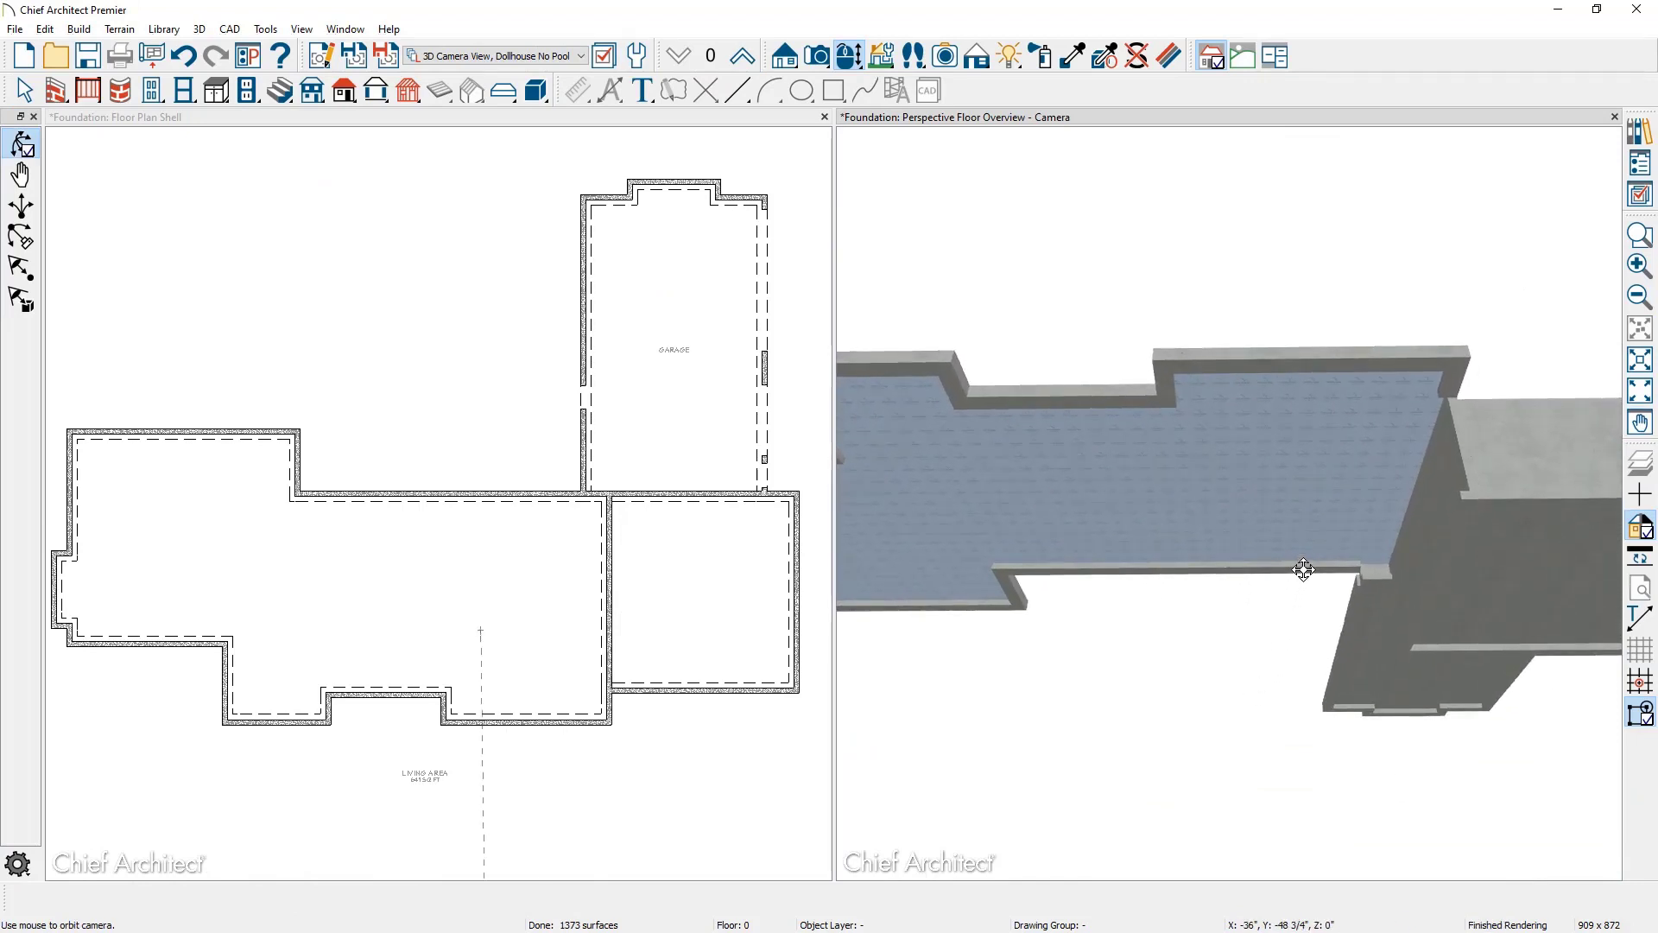
left_click_drag(1443, 430, 1144, 613)
middle_click_drag(1139, 611, 1062, 474)
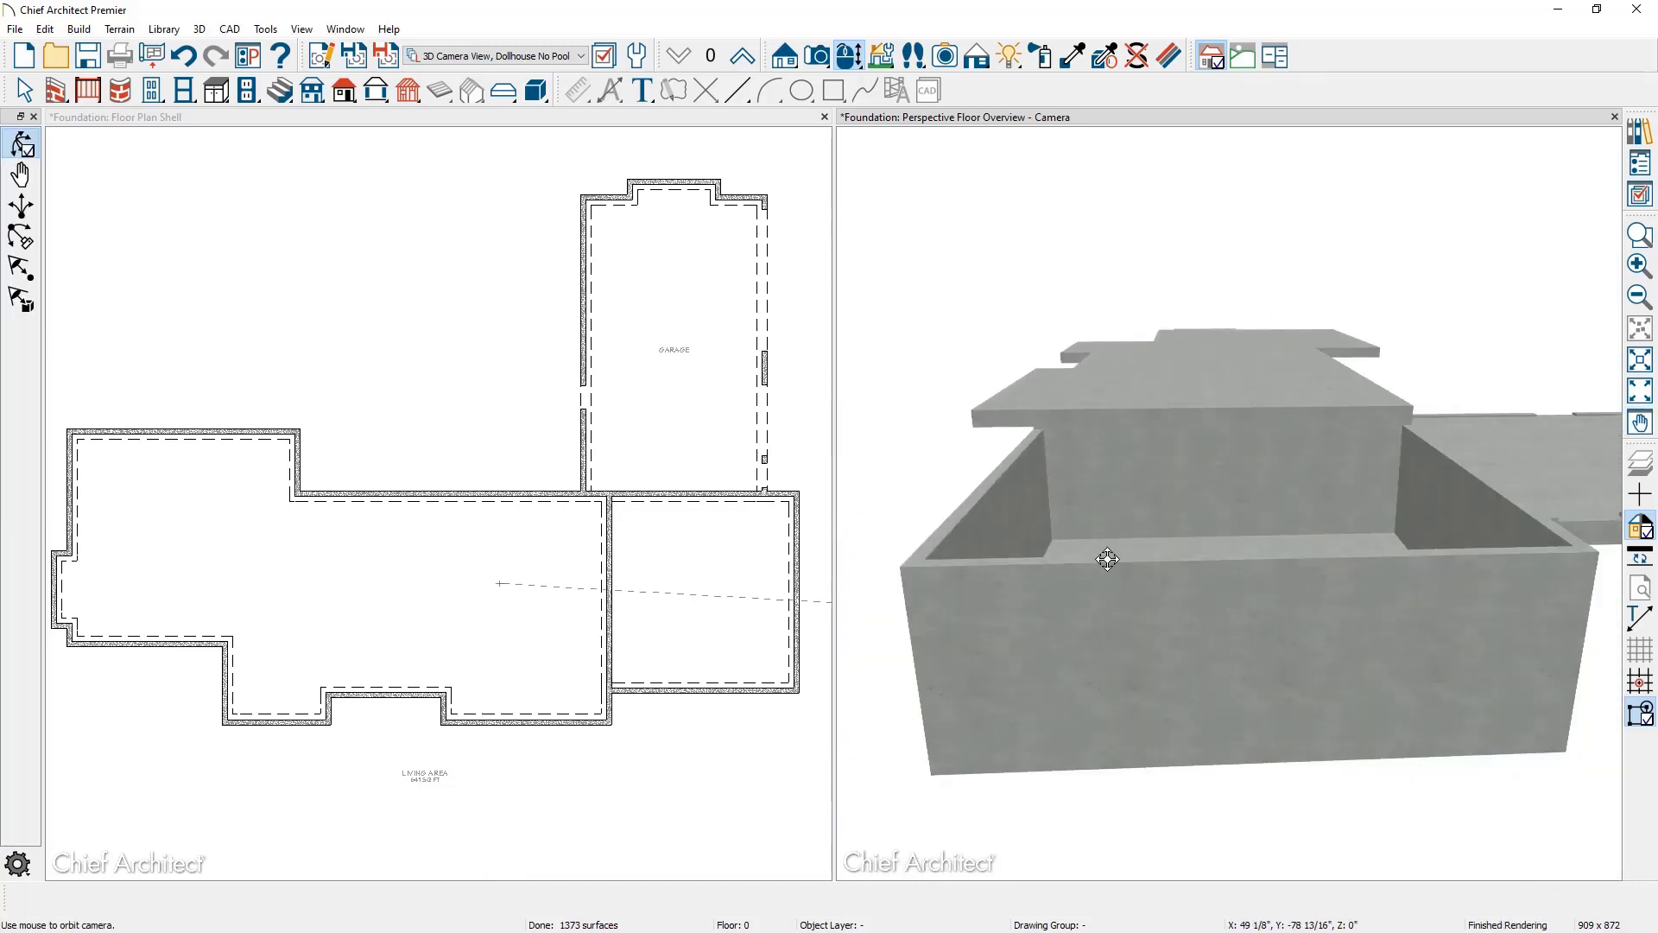
left_click_drag(1106, 577, 1119, 505)
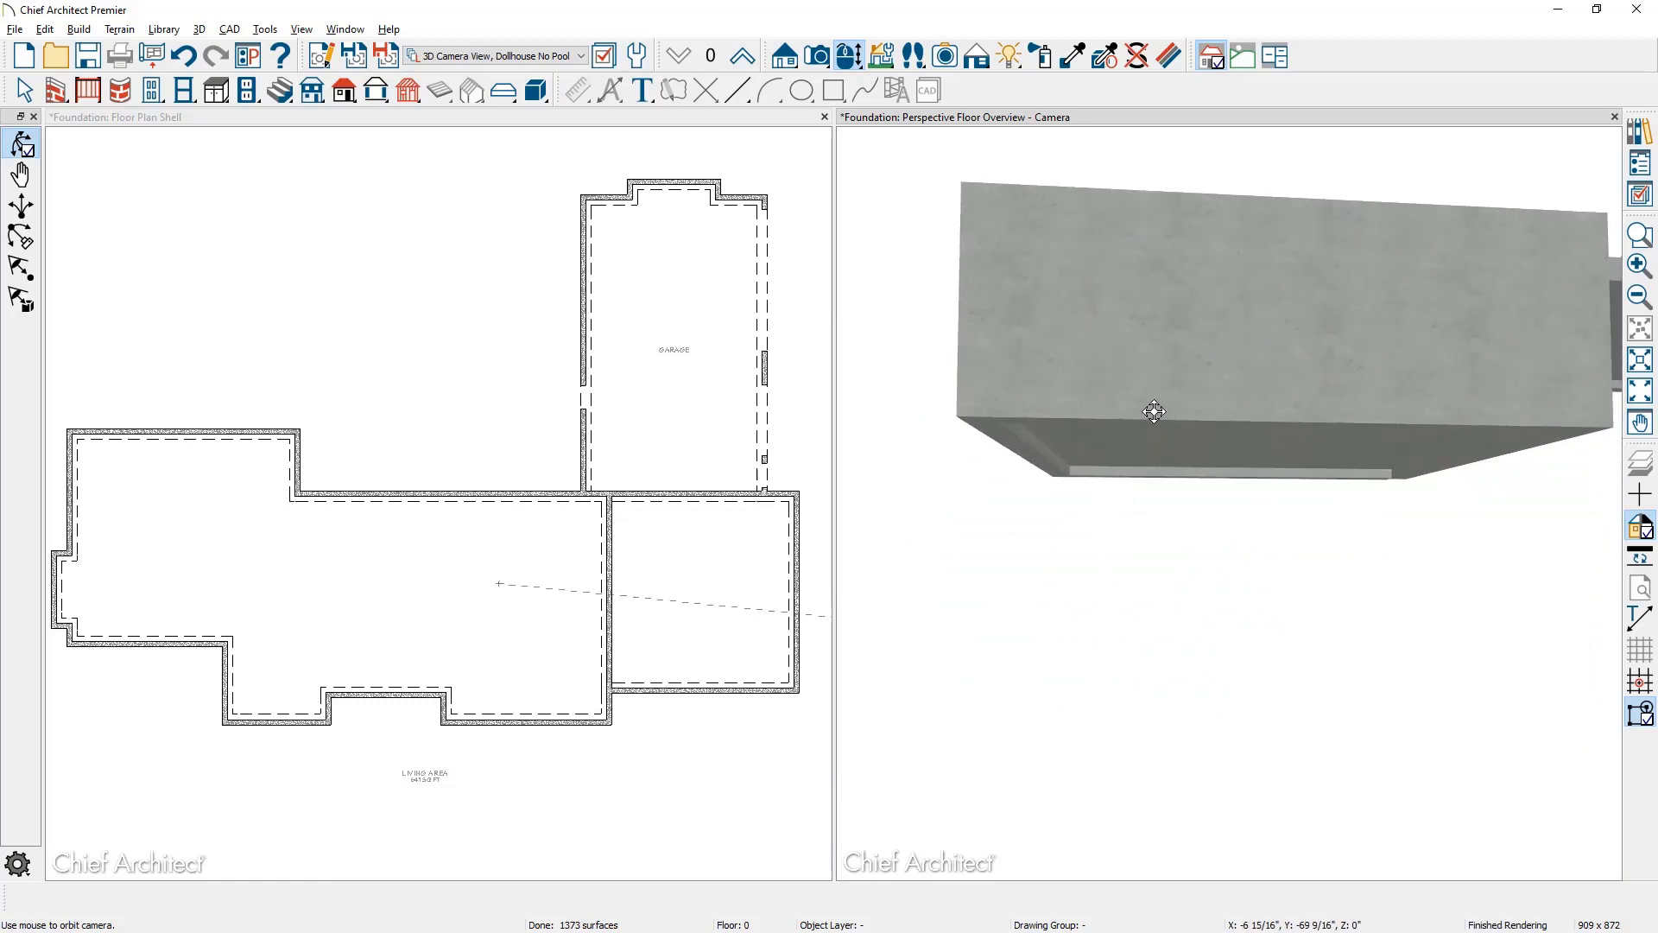
left_click_drag(1154, 412, 1148, 504)
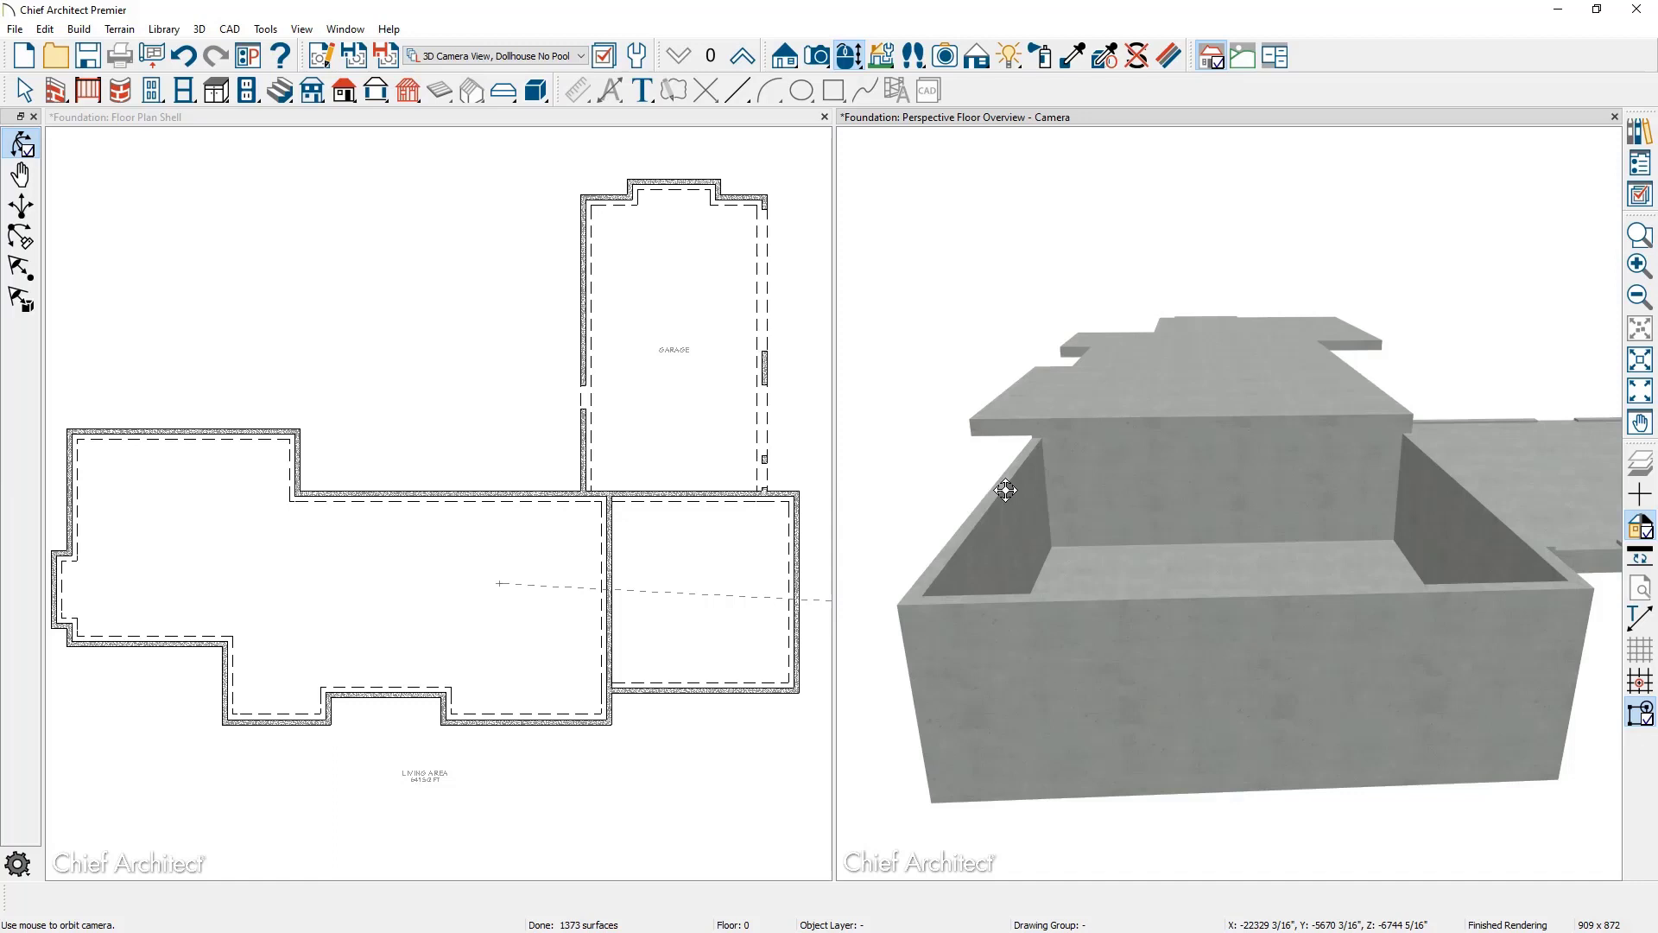
Create a cross-section through the end basement room looking toward the back wall, and place its view alongside the perspective camera view.
left_click(771, 129)
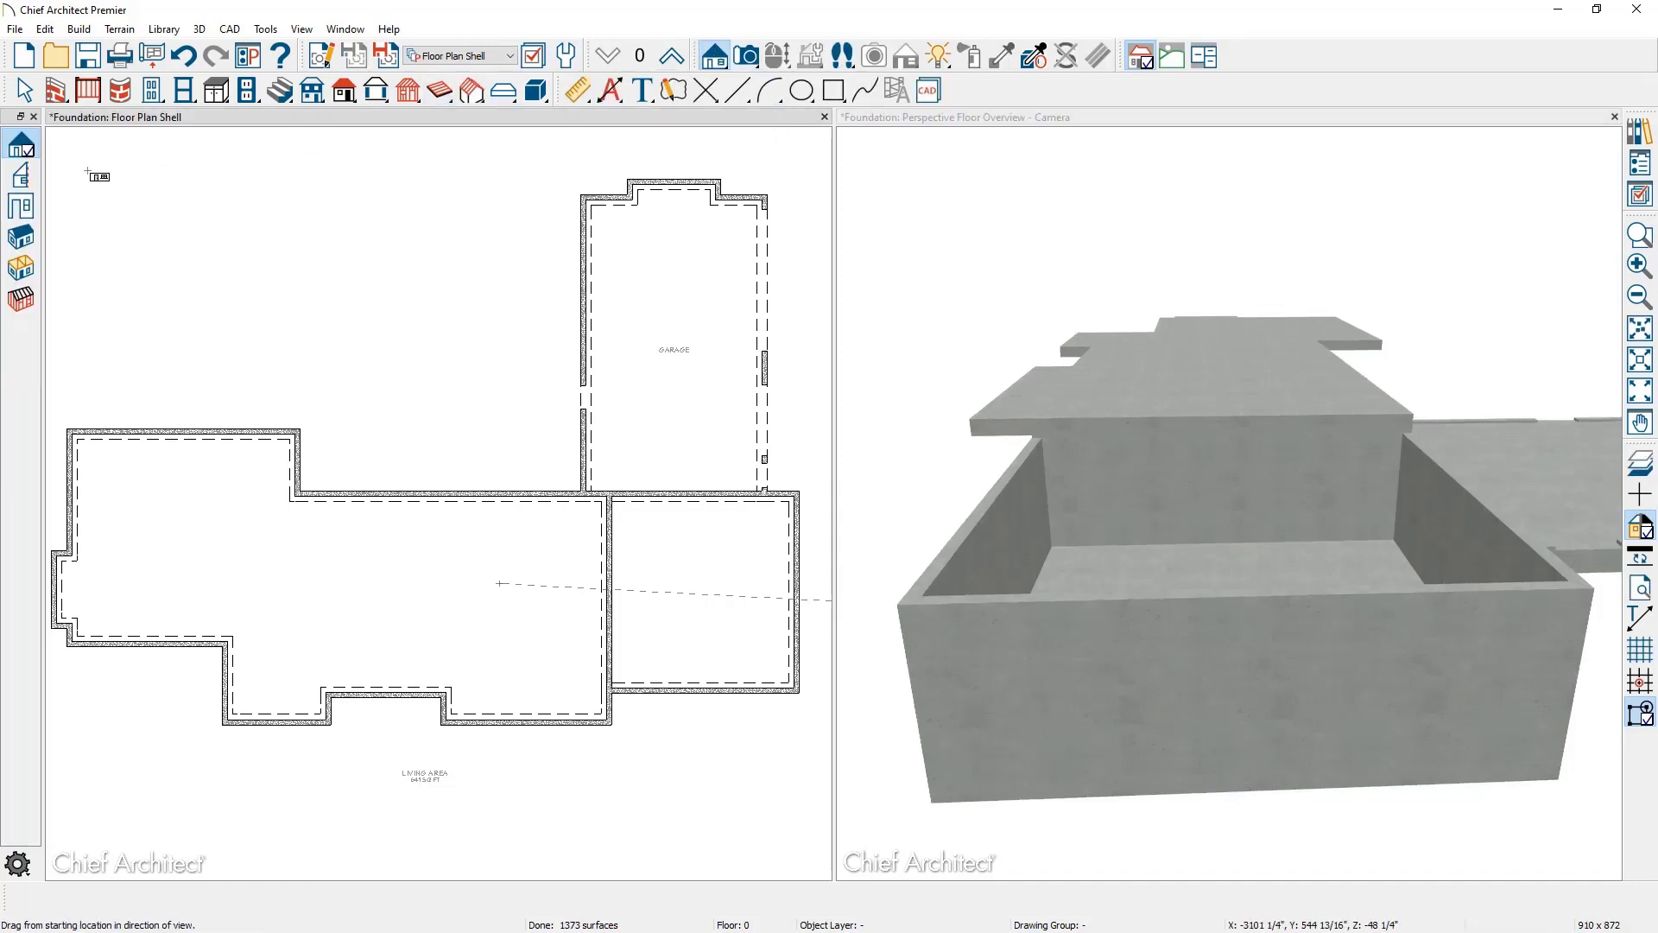
left_click(20, 175)
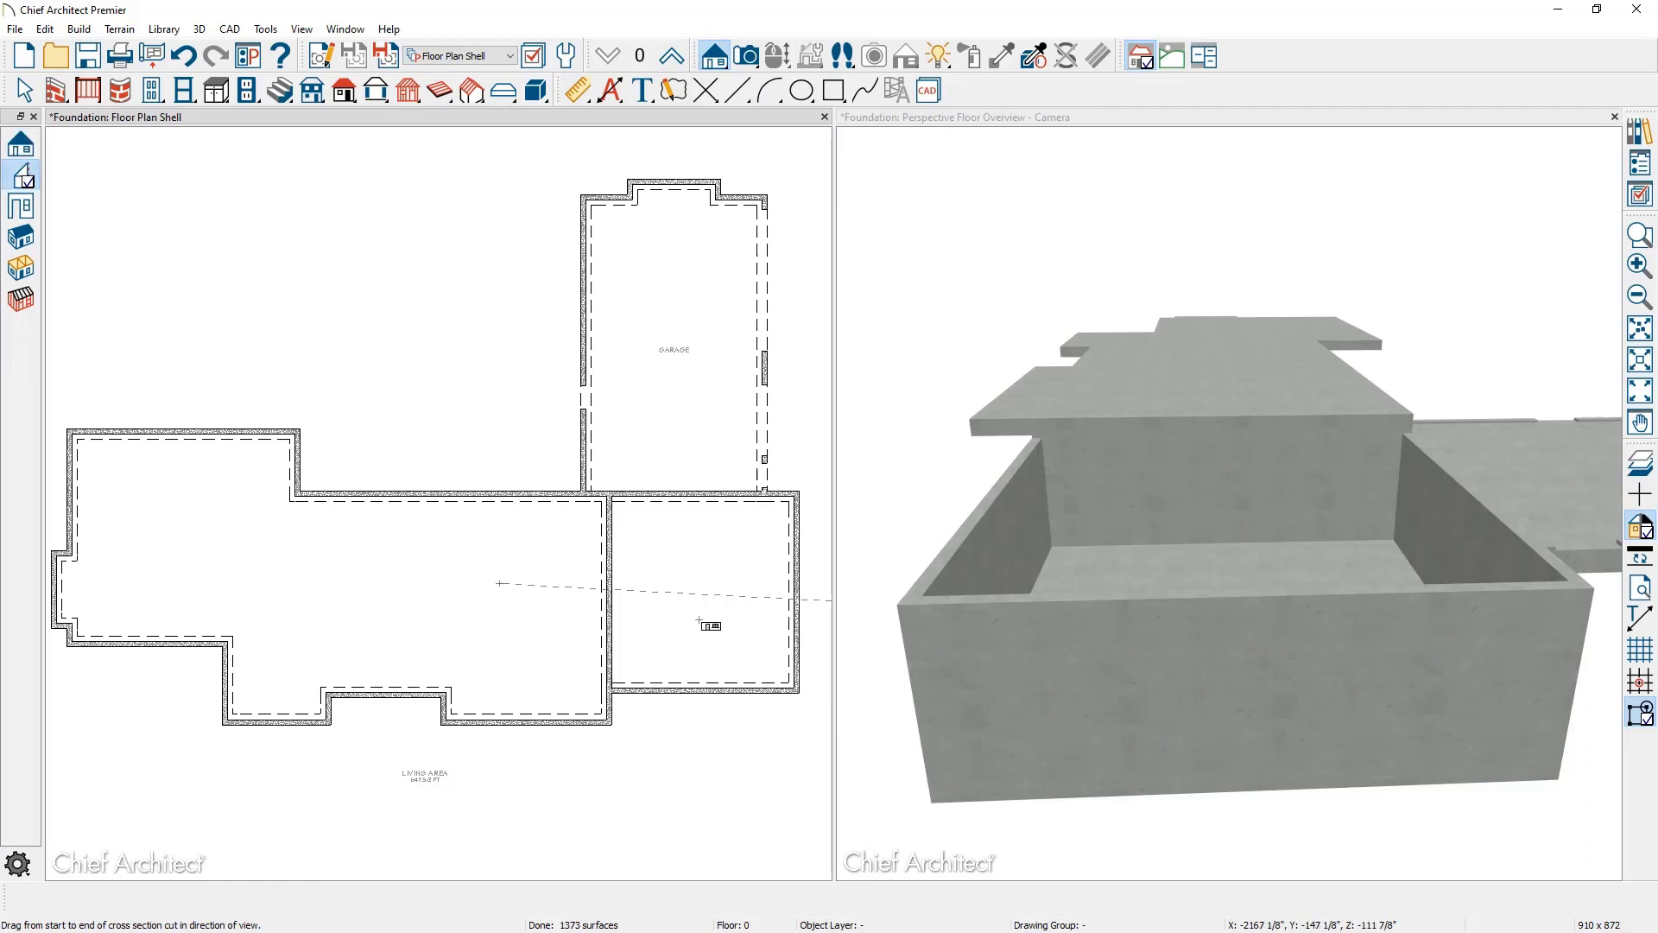
left_click_drag(699, 620, 706, 558)
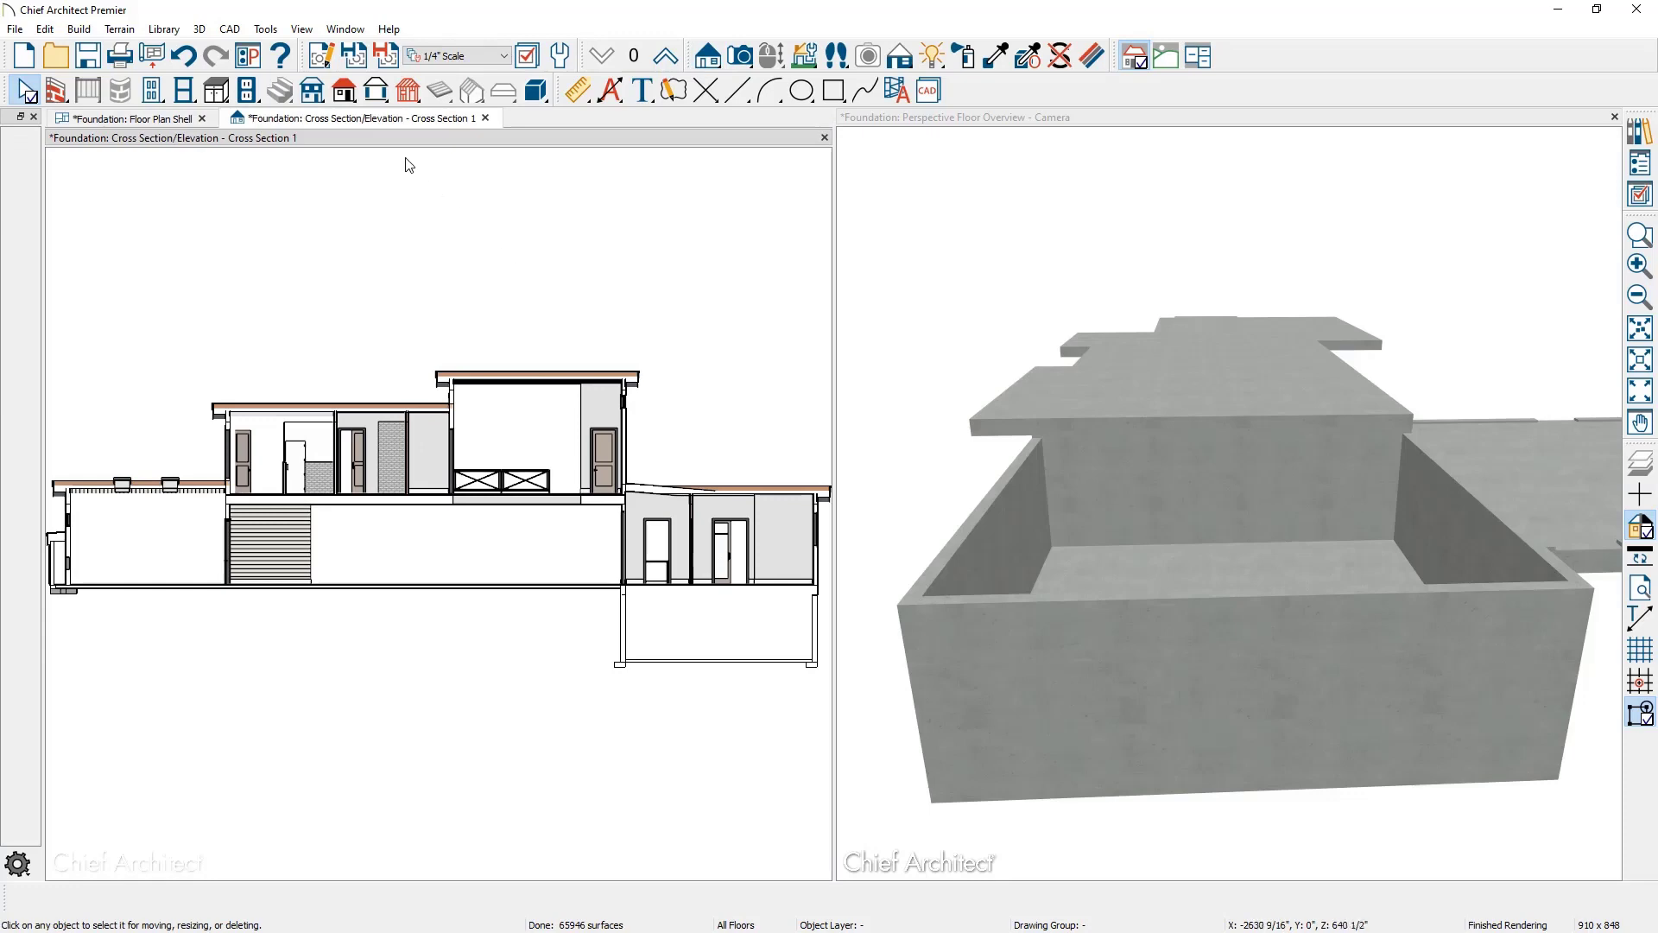
left_click_drag(355, 126, 1255, 271)
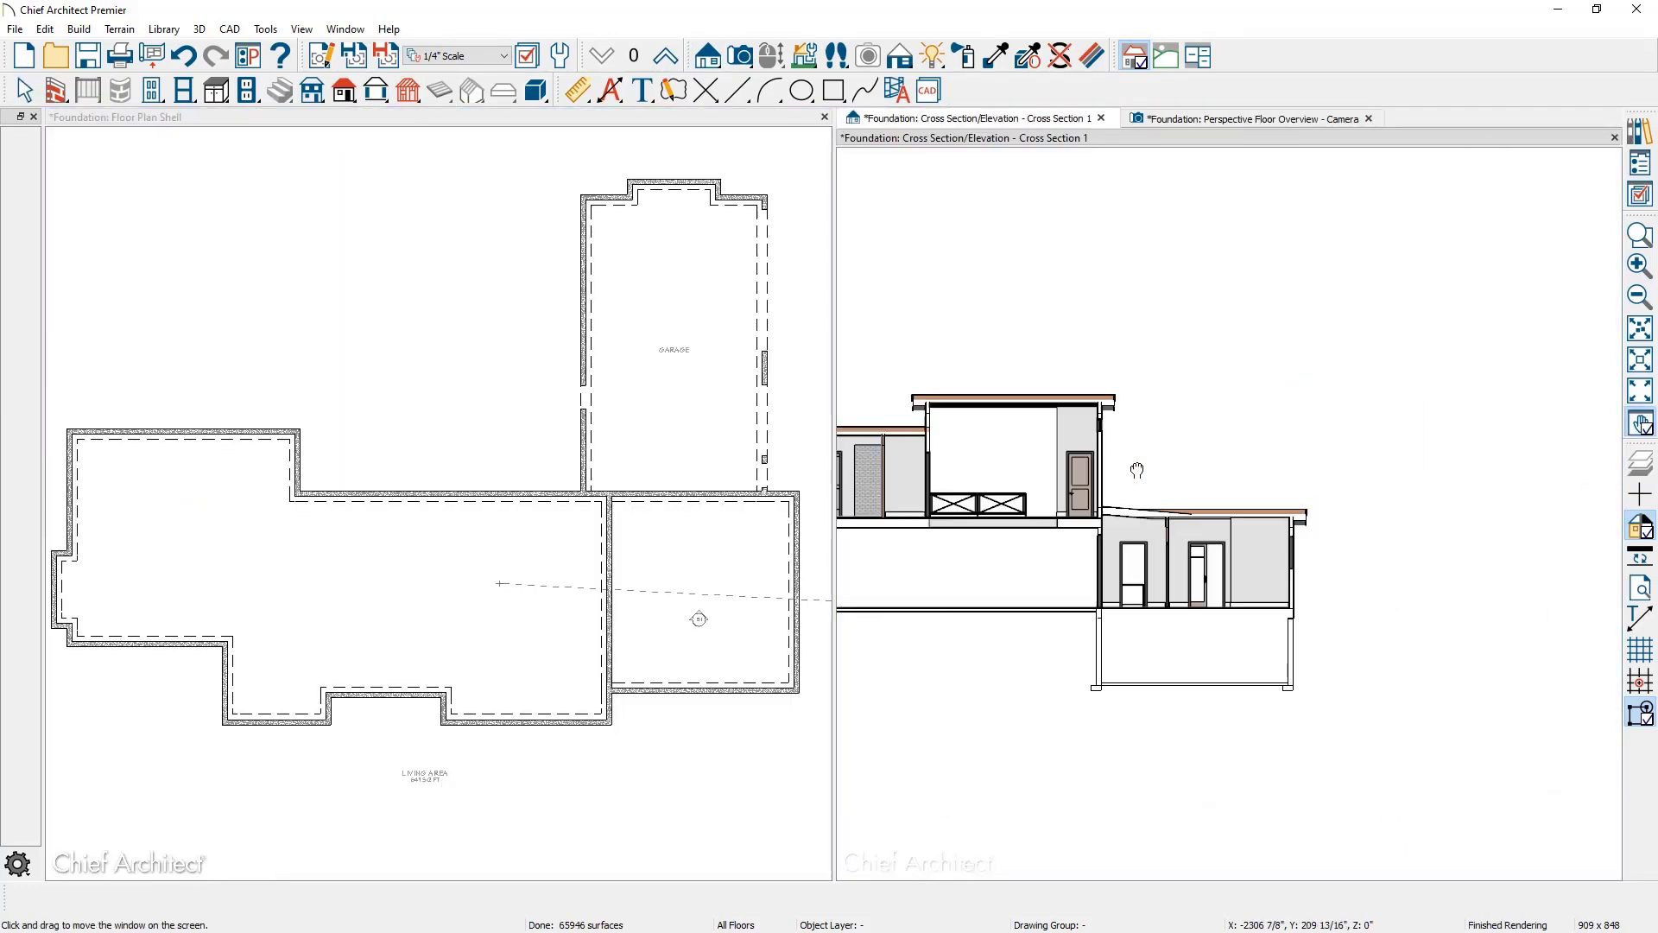
left_click(1640, 235)
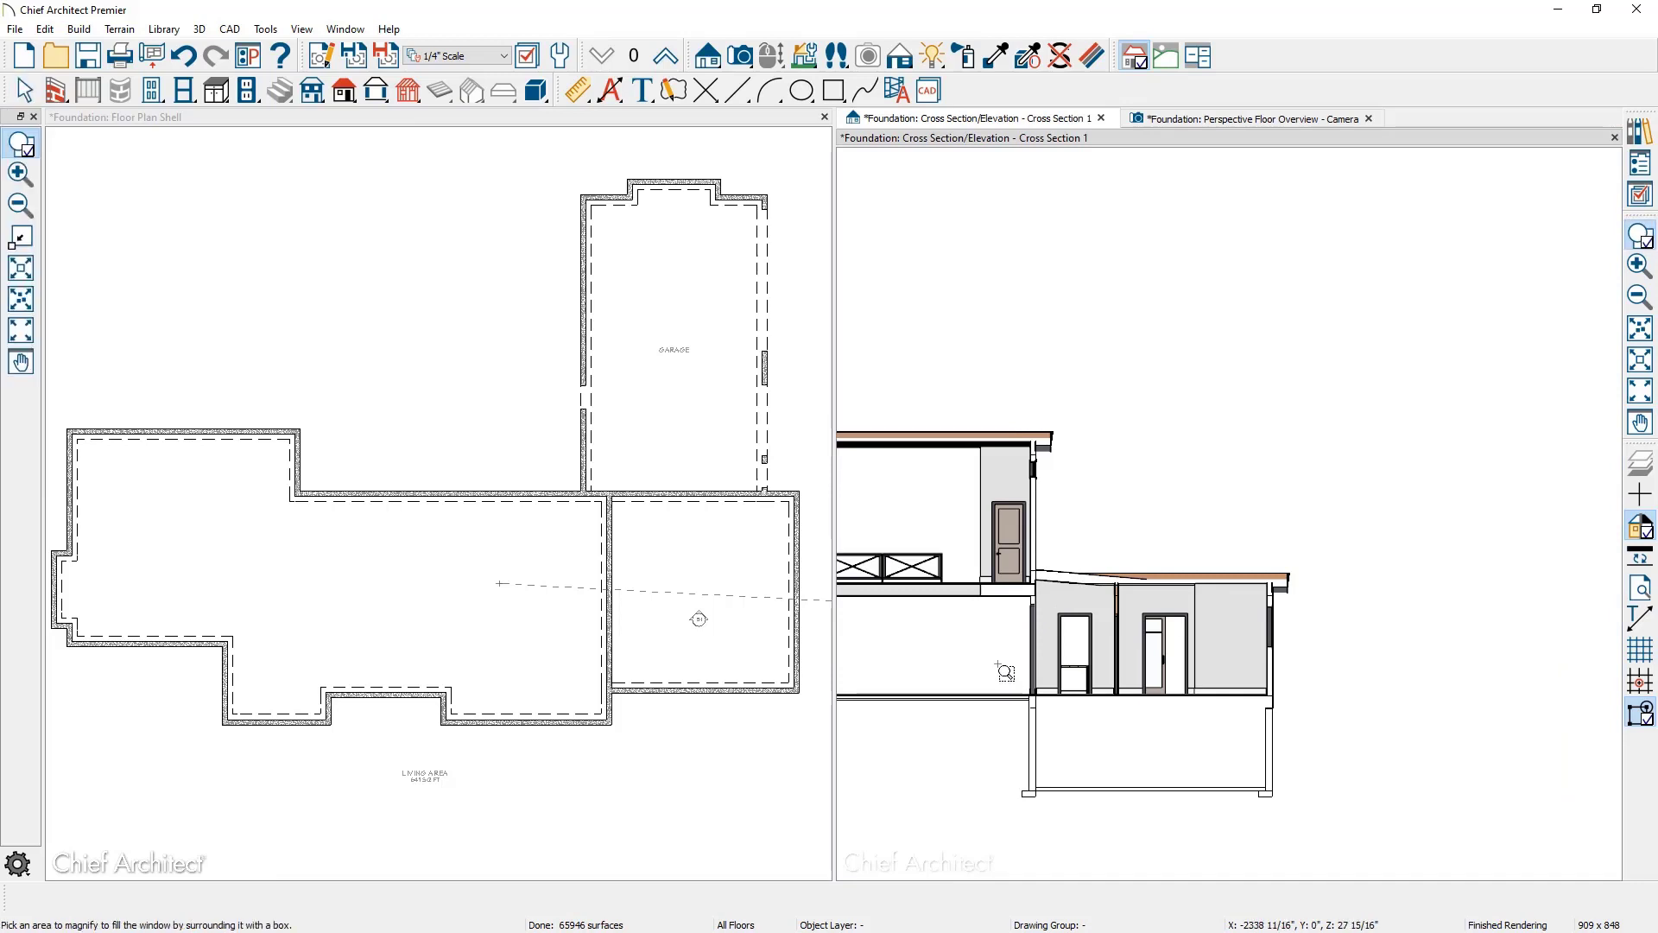
left_click_drag(985, 601, 1365, 842)
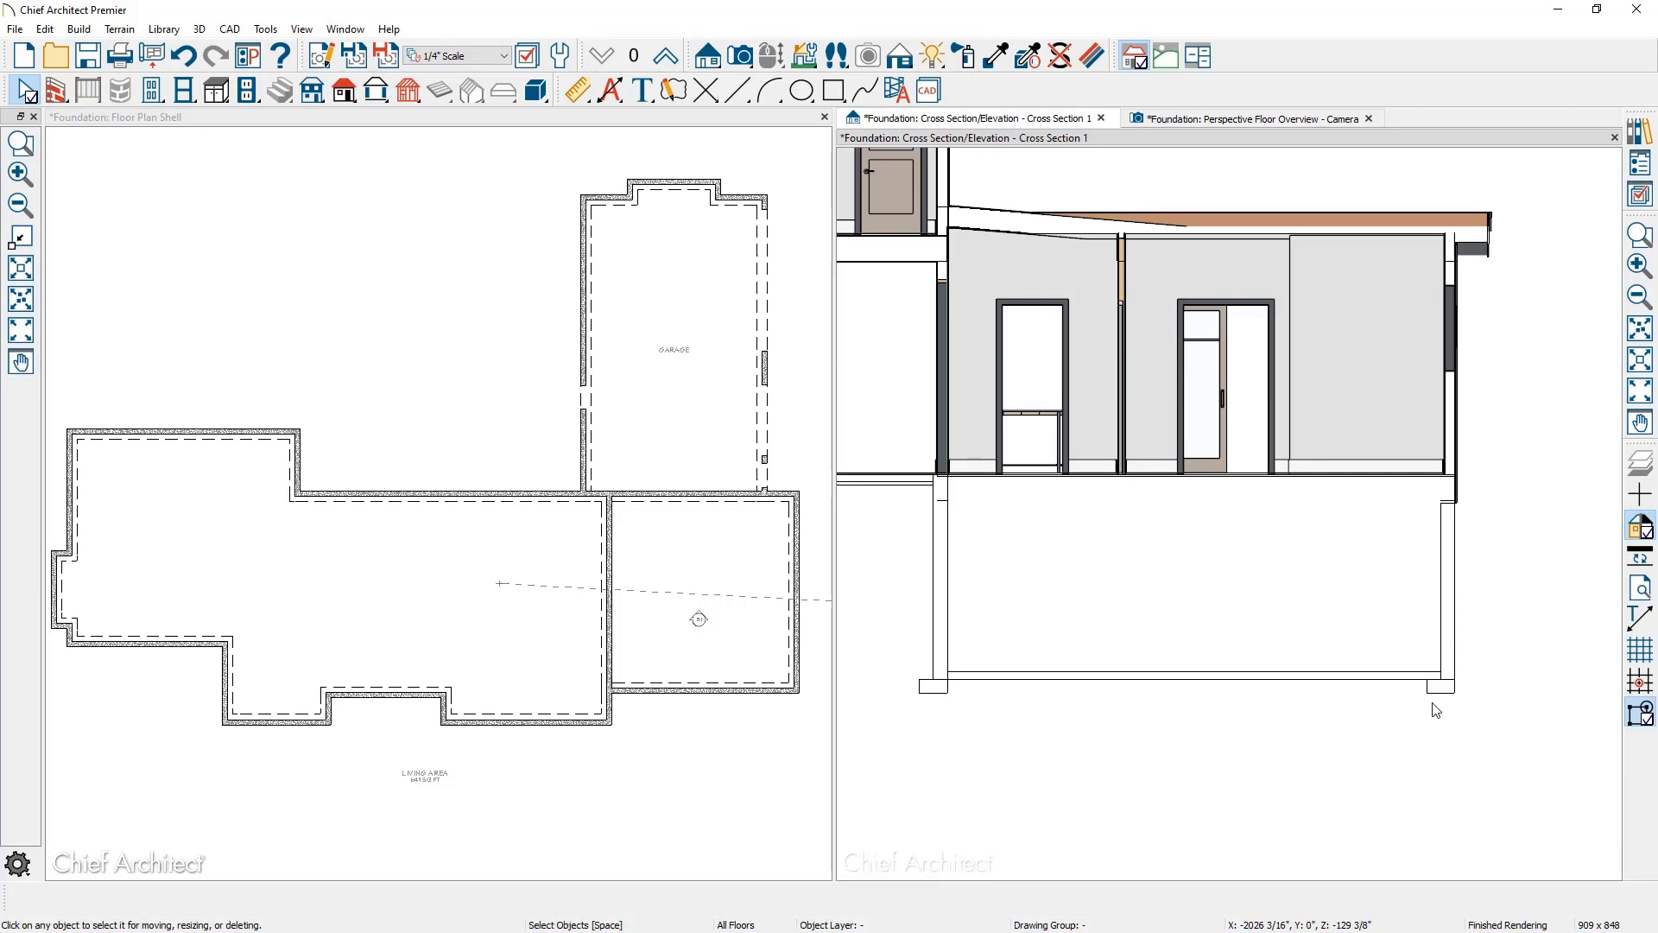
Break the dividing foundation wall where the front wall of the end basement room meets it.
left_click(718, 751)
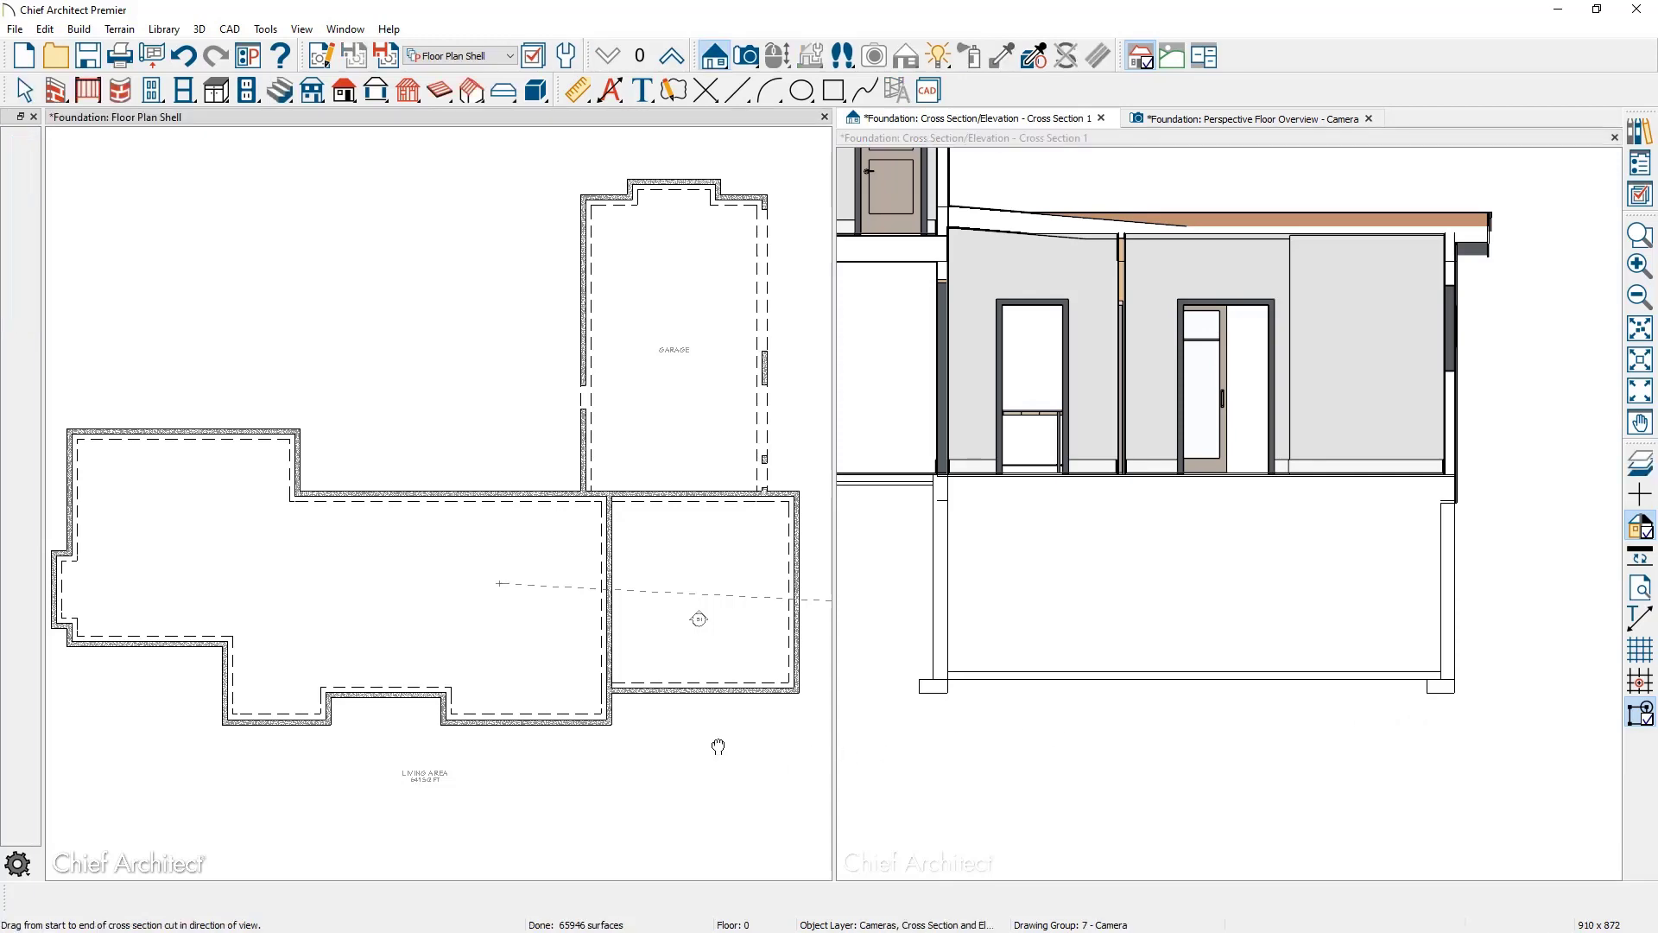
scroll(724, 743, "up", 2)
scroll(725, 736, "up", 2)
key("space")
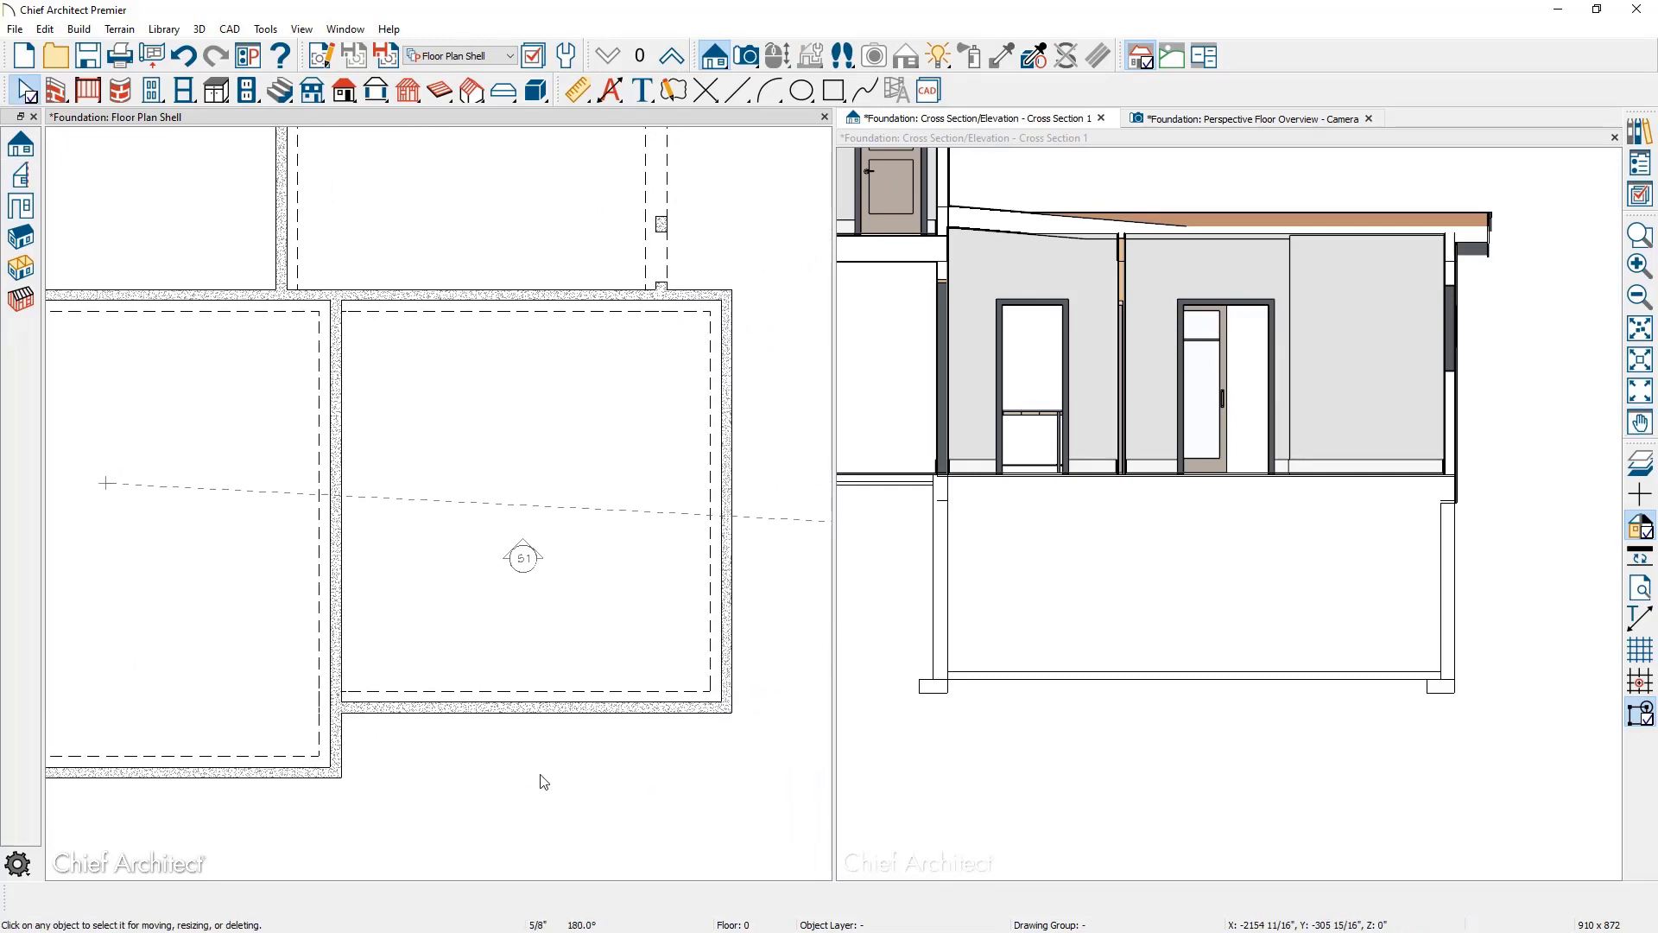
left_click(341, 737)
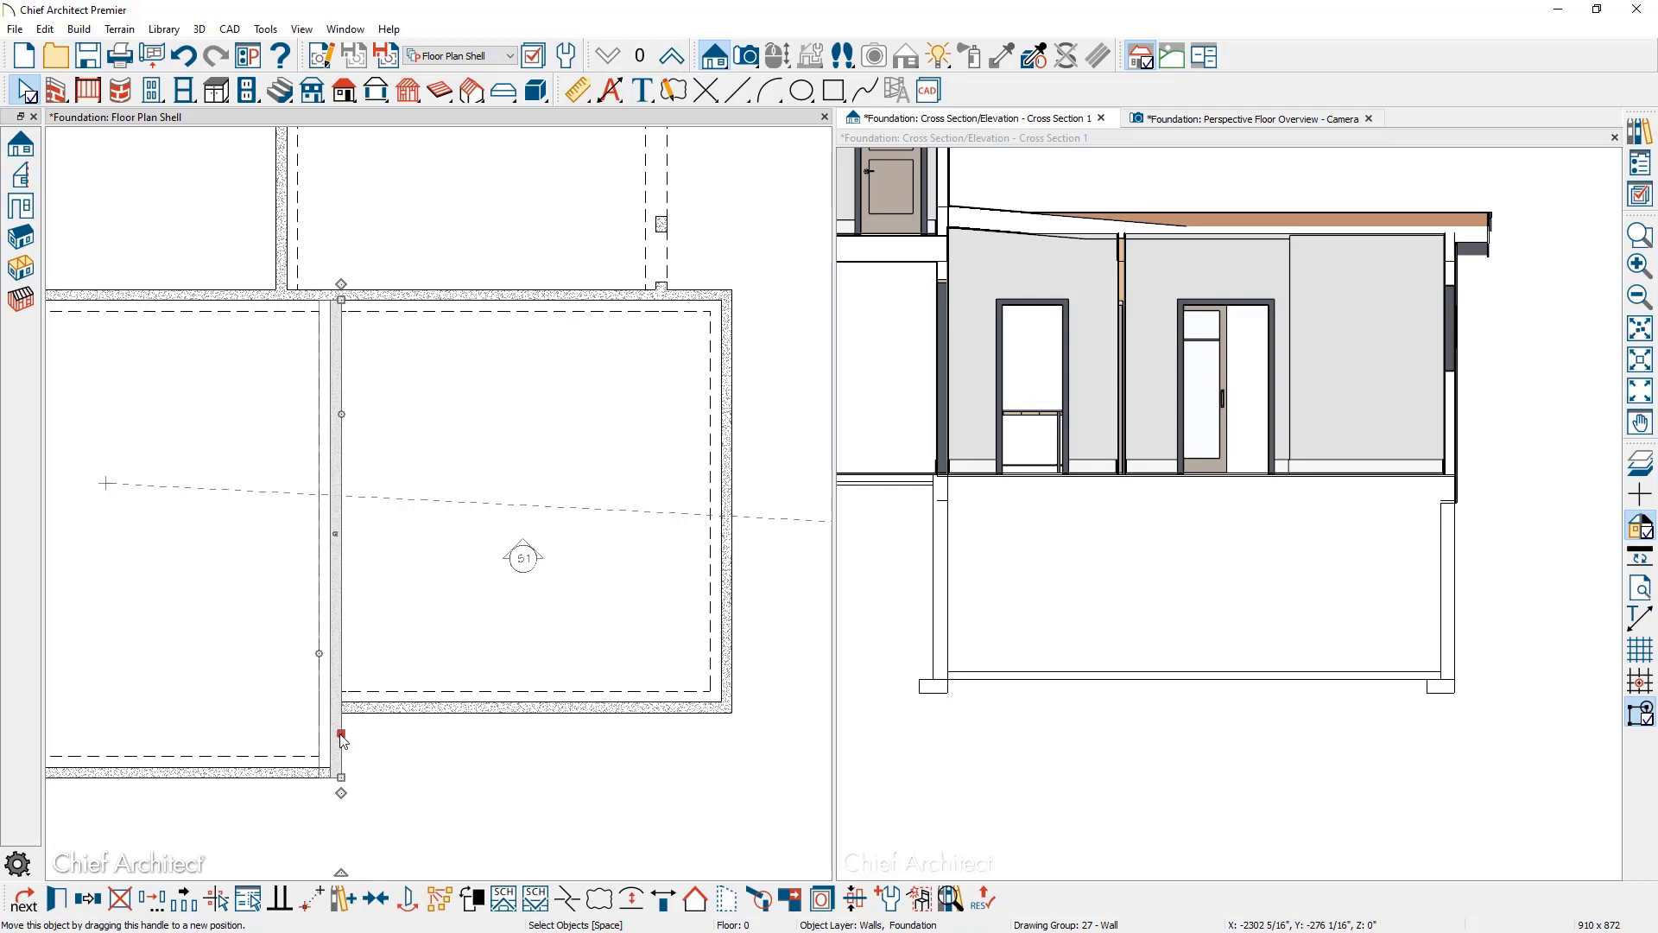
key("Escape")
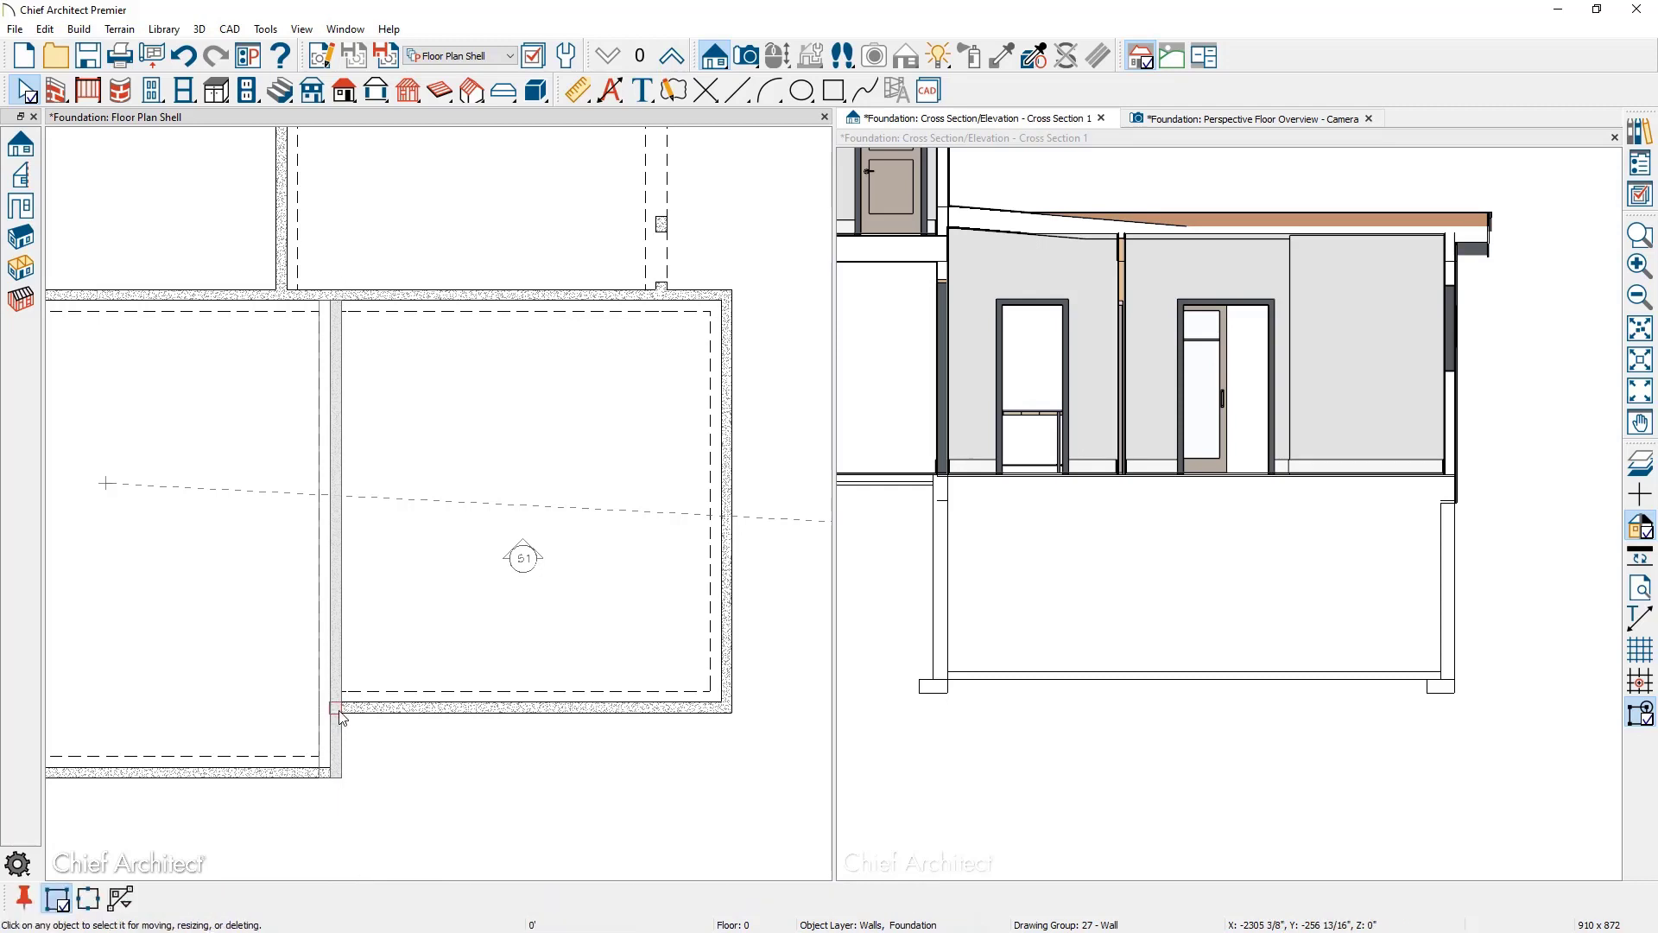
left_click(341, 716)
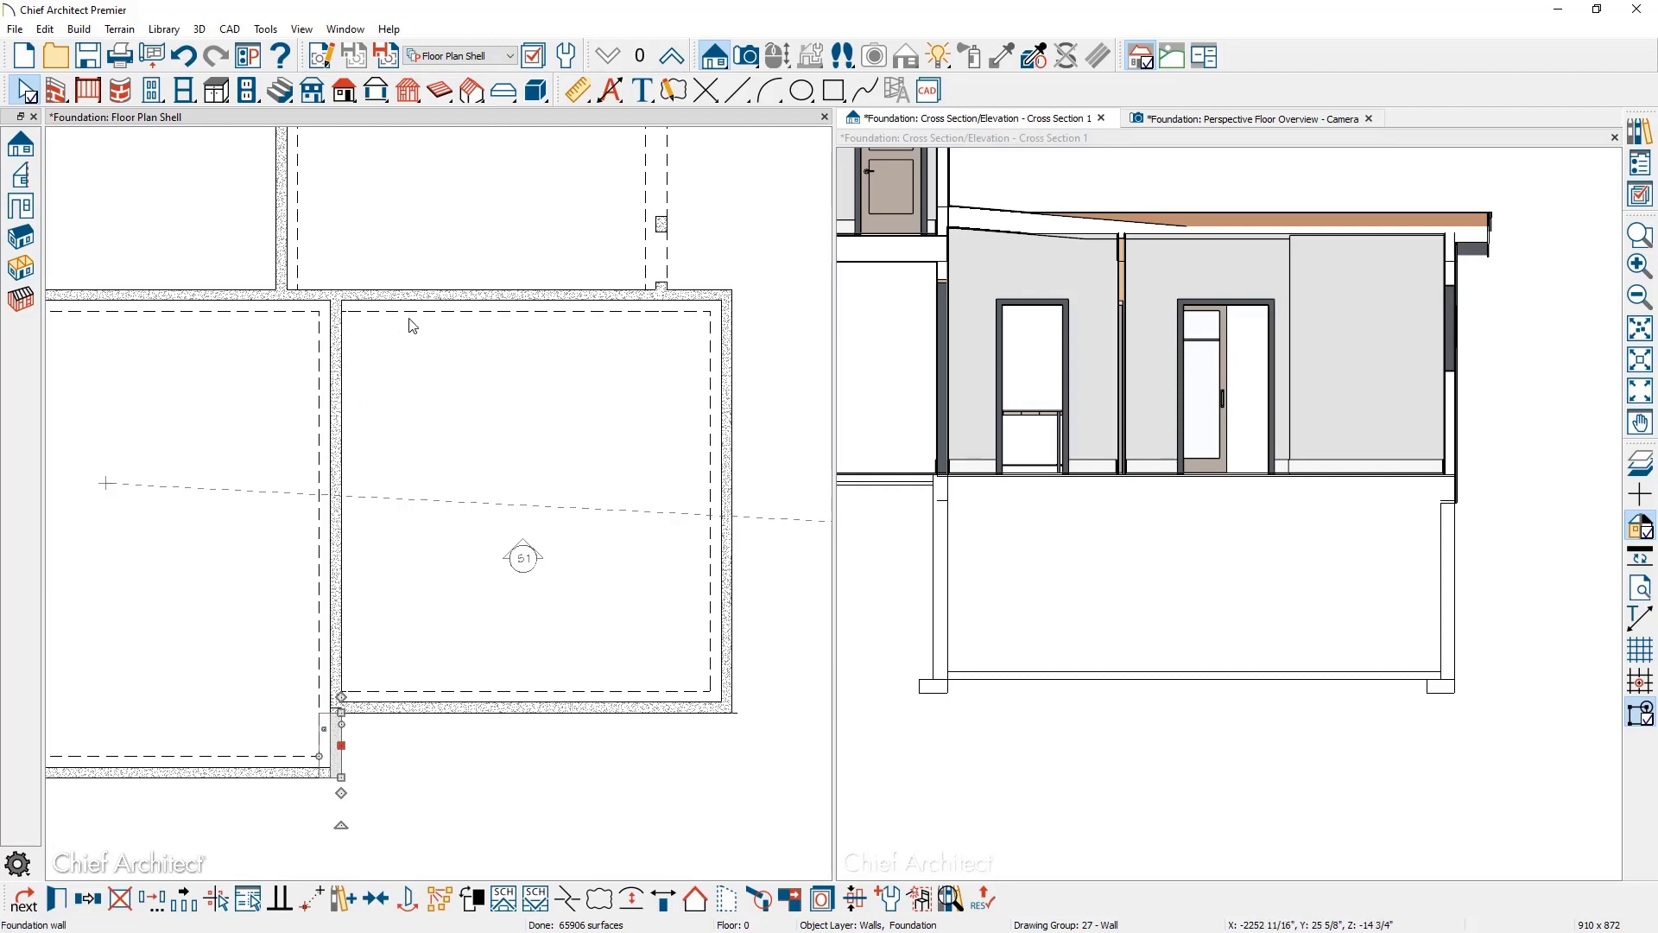
Break the back foundation wall where the dividing wall of the end basement room meets it.
left_click(431, 296)
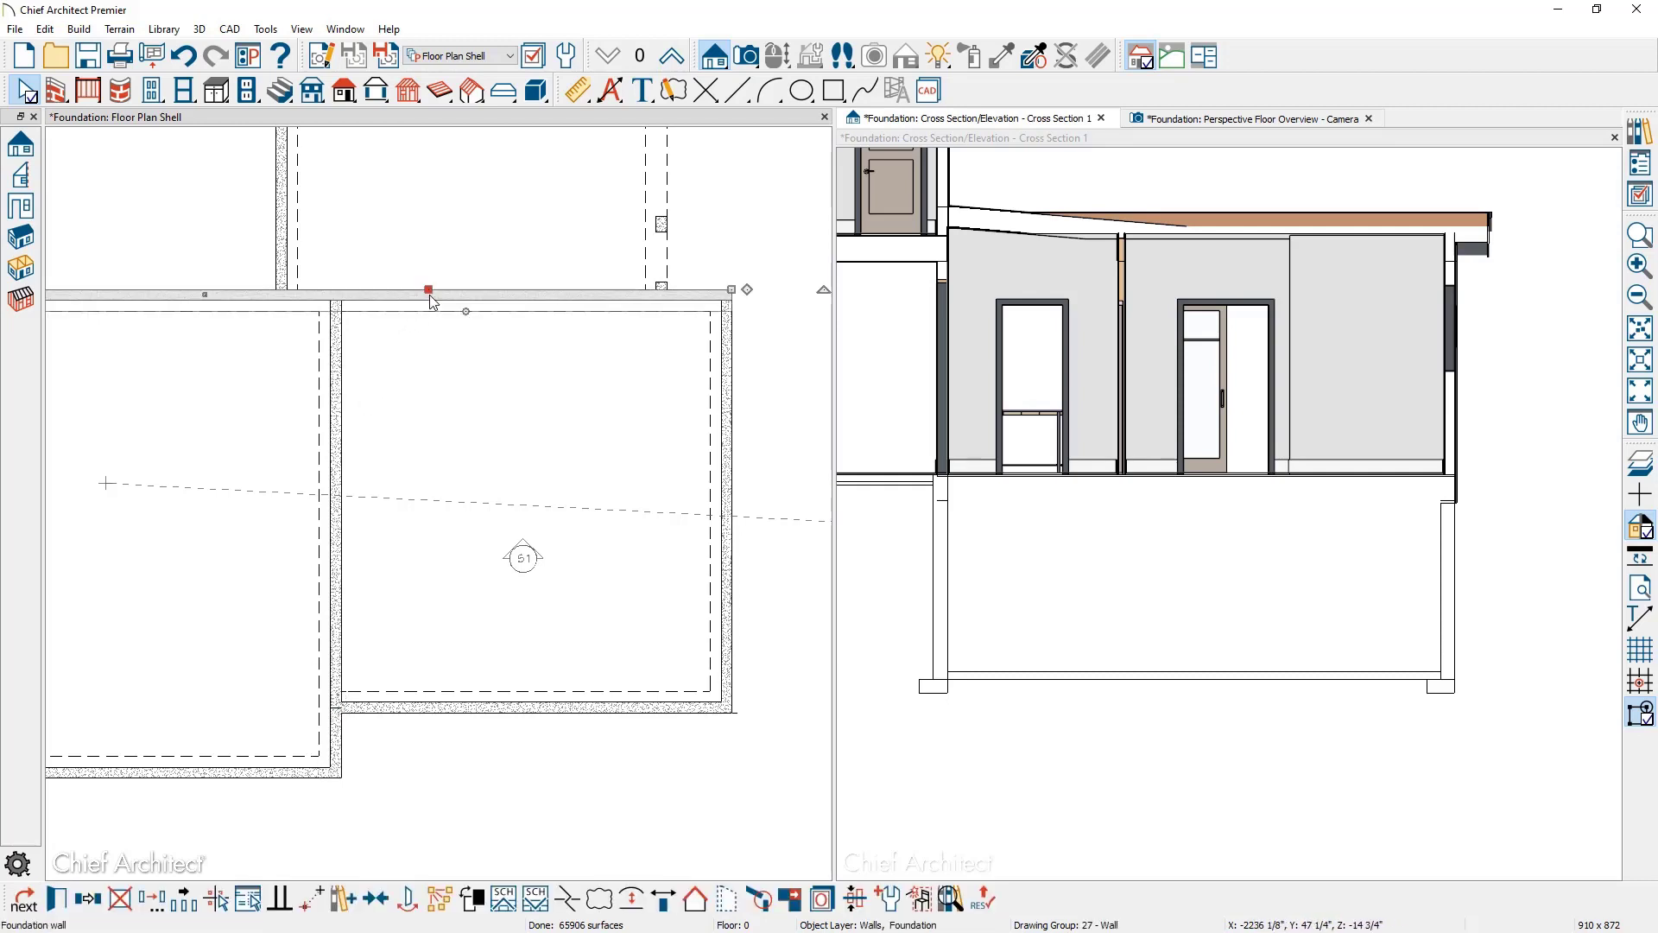
key("Escape")
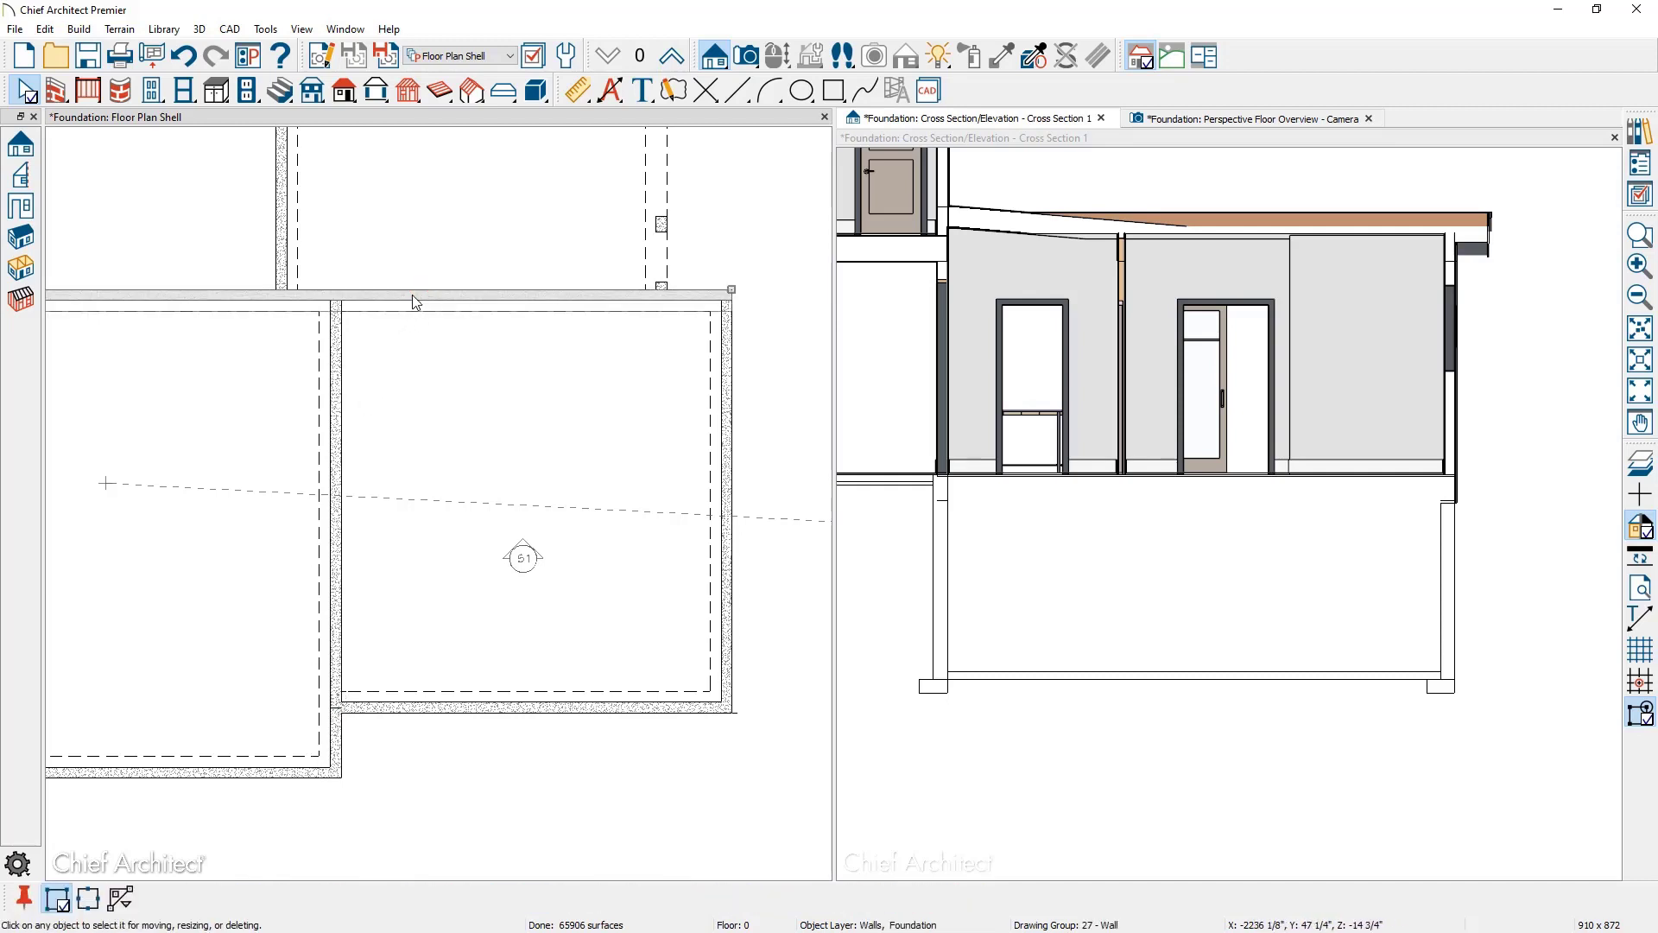
left_click(339, 299)
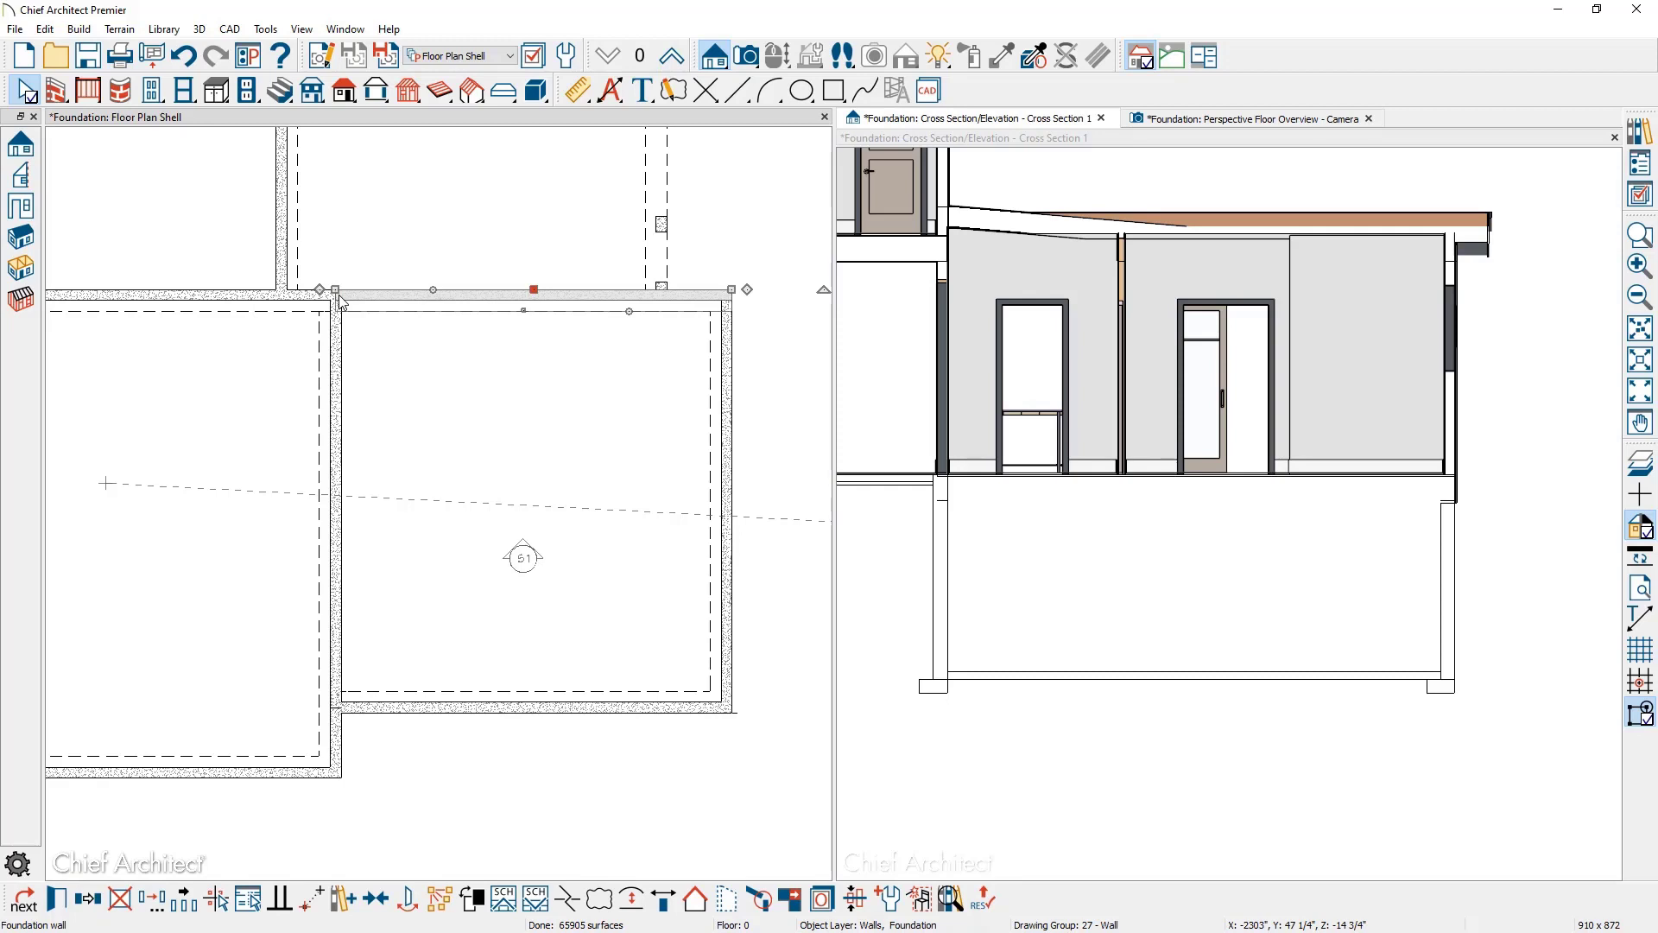
For the four foundation walls around the end basement room, center the footings on the main layer.
left_click(57, 90)
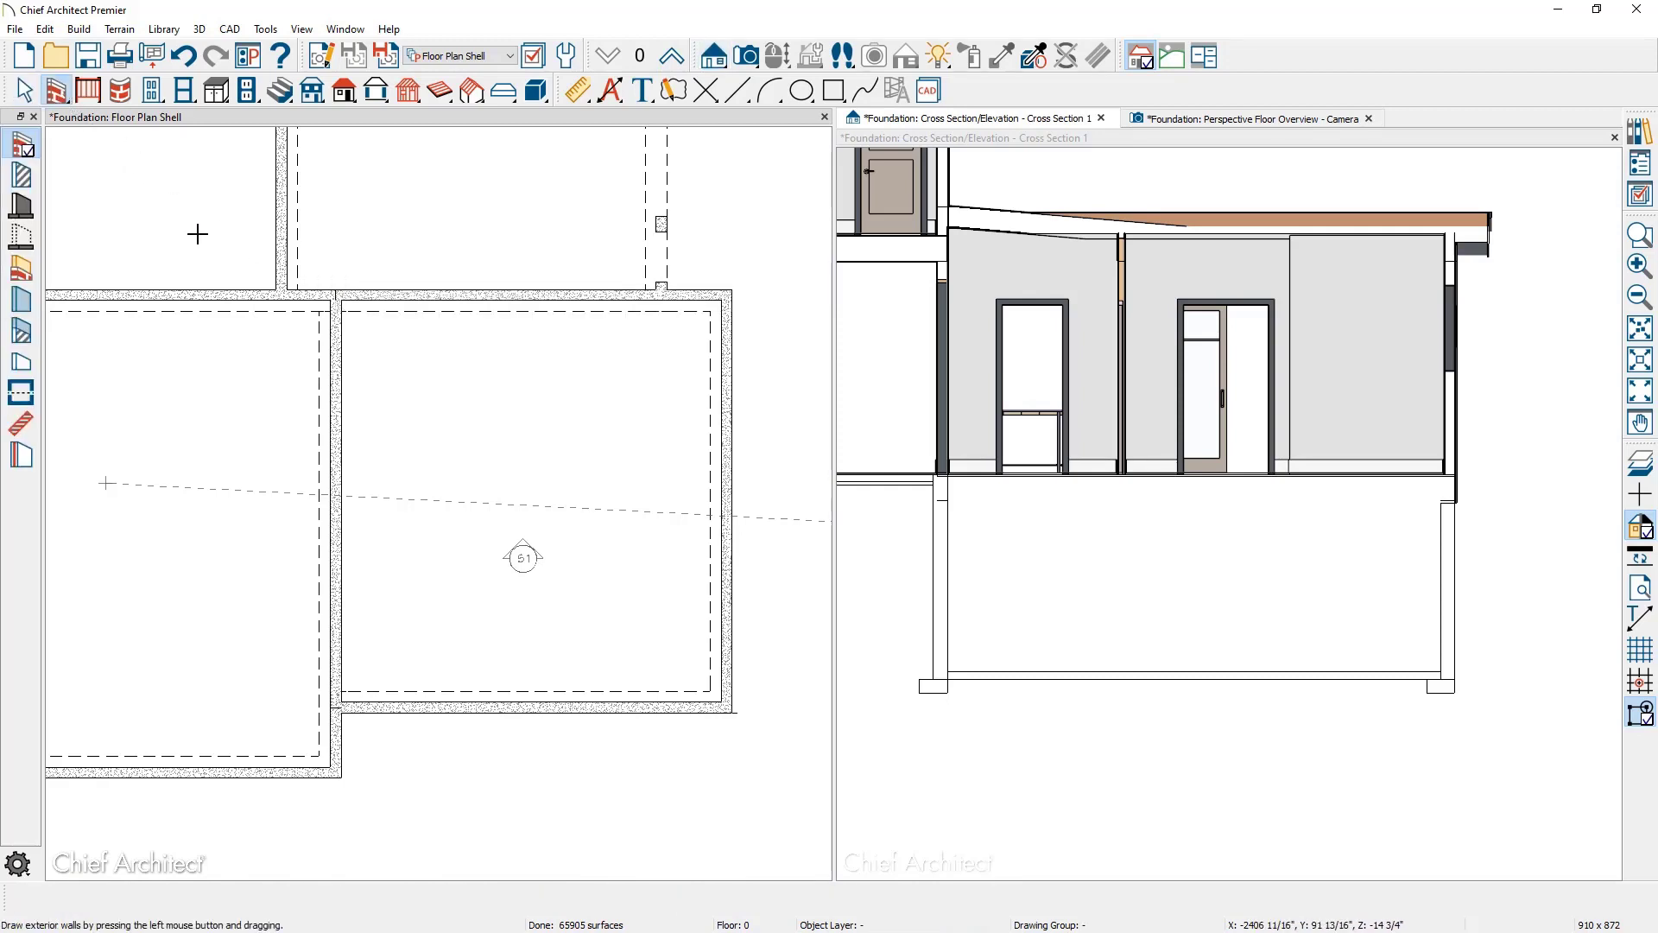
left_click_drag(197, 235, 747, 749)
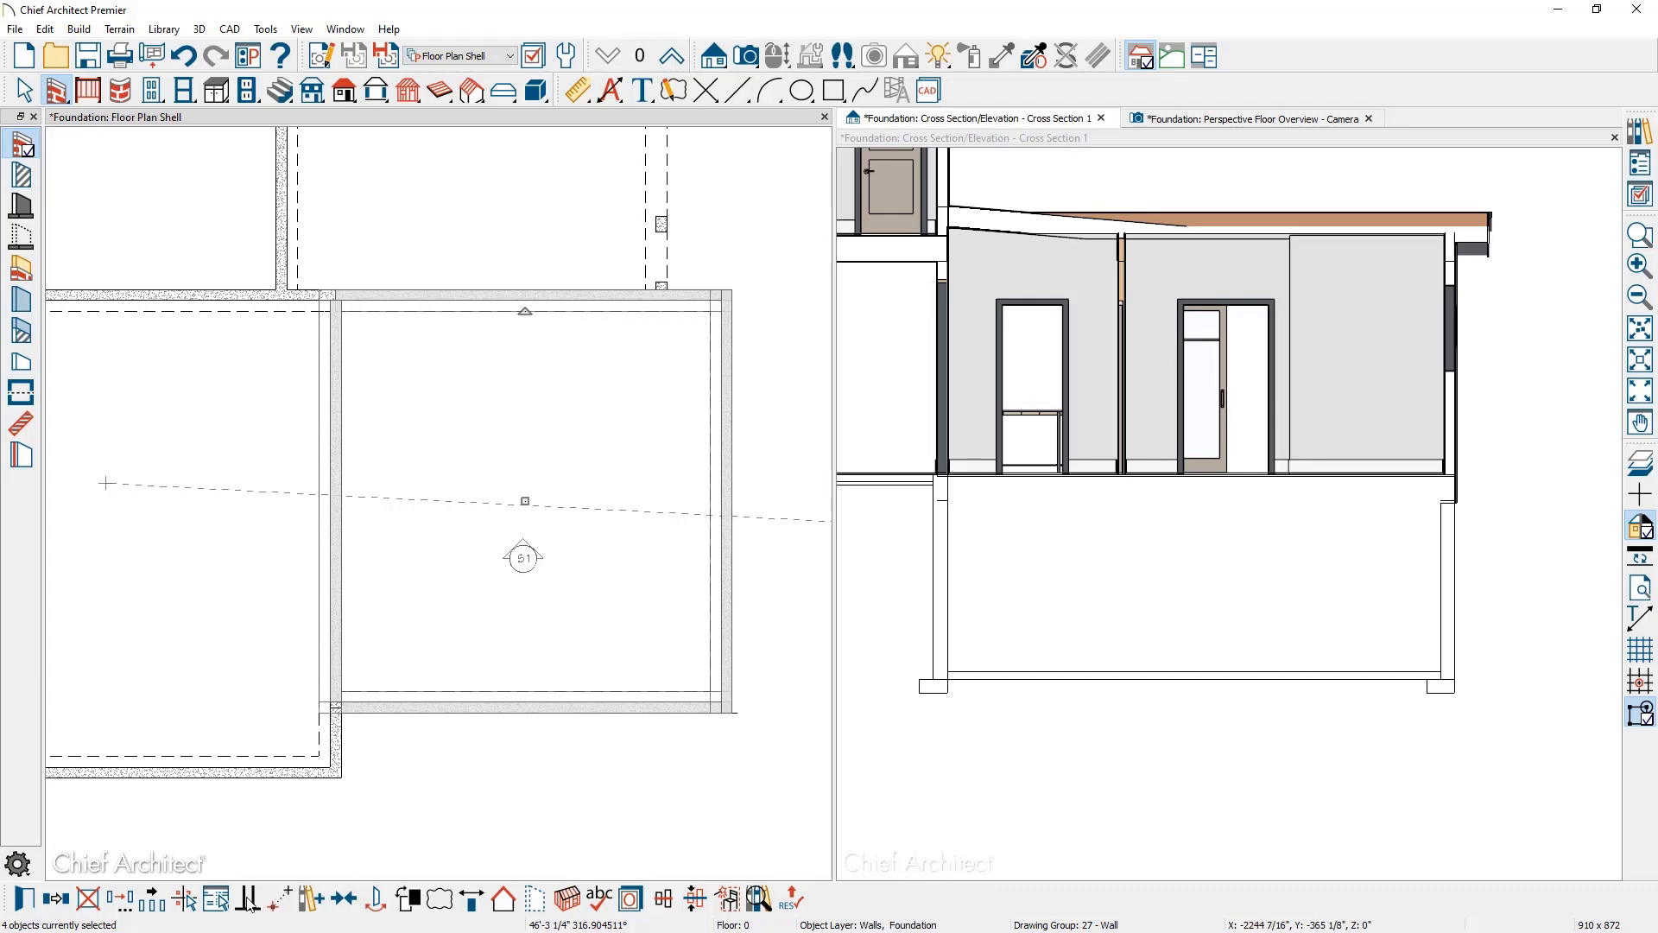
left_click(24, 900)
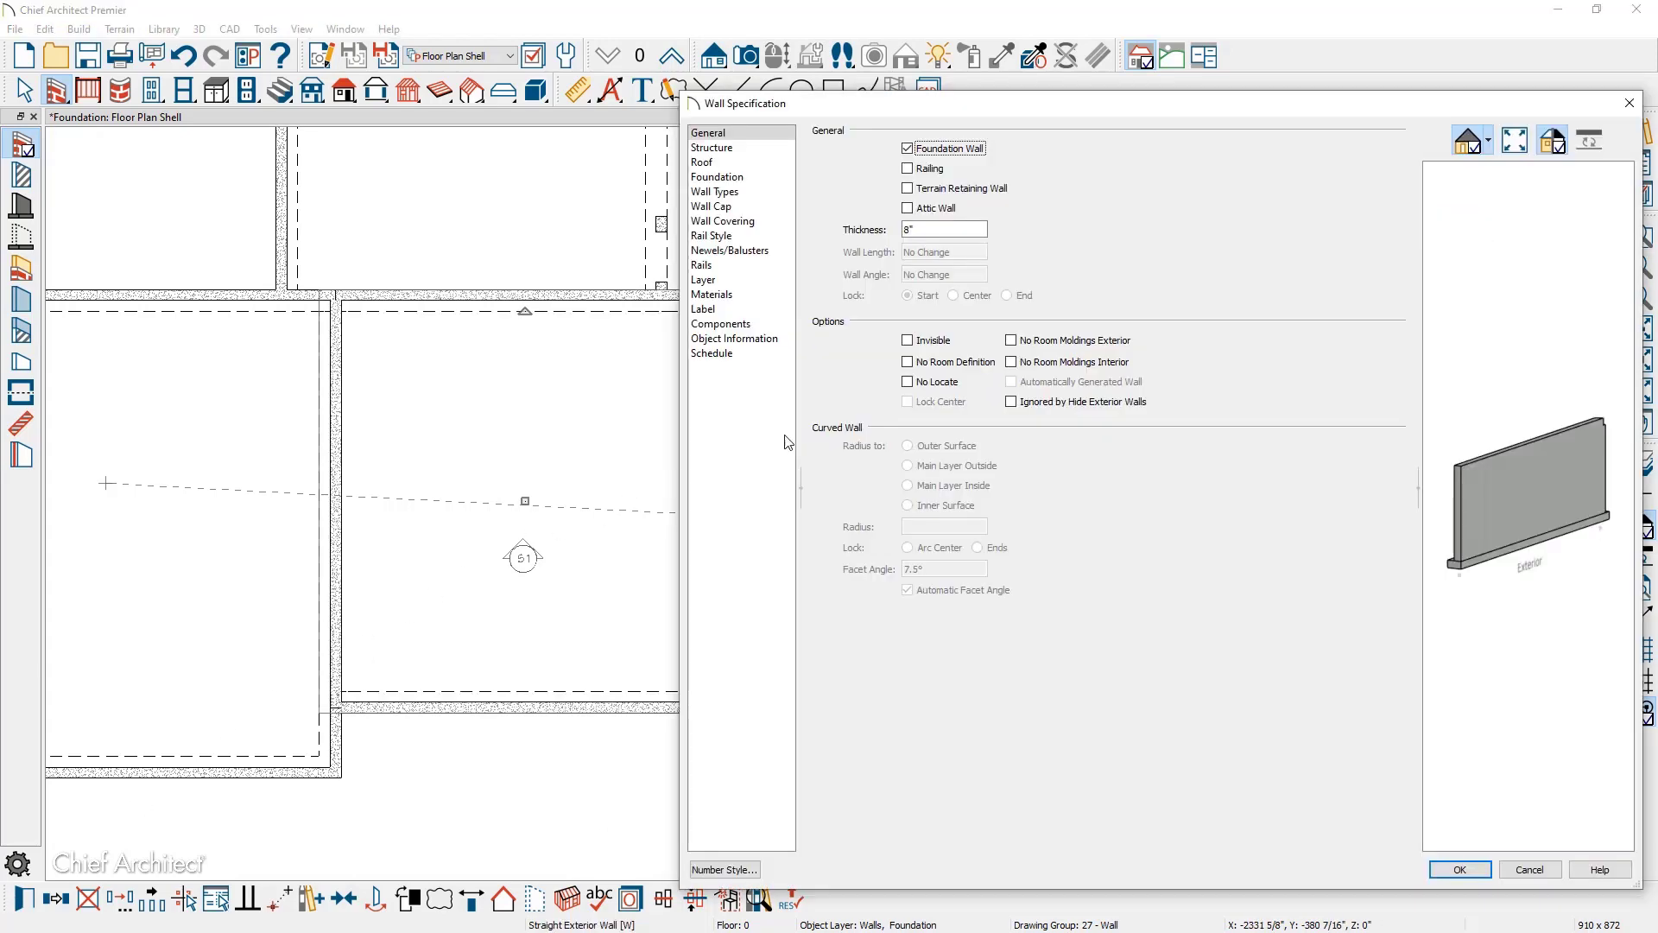
left_click(762, 180)
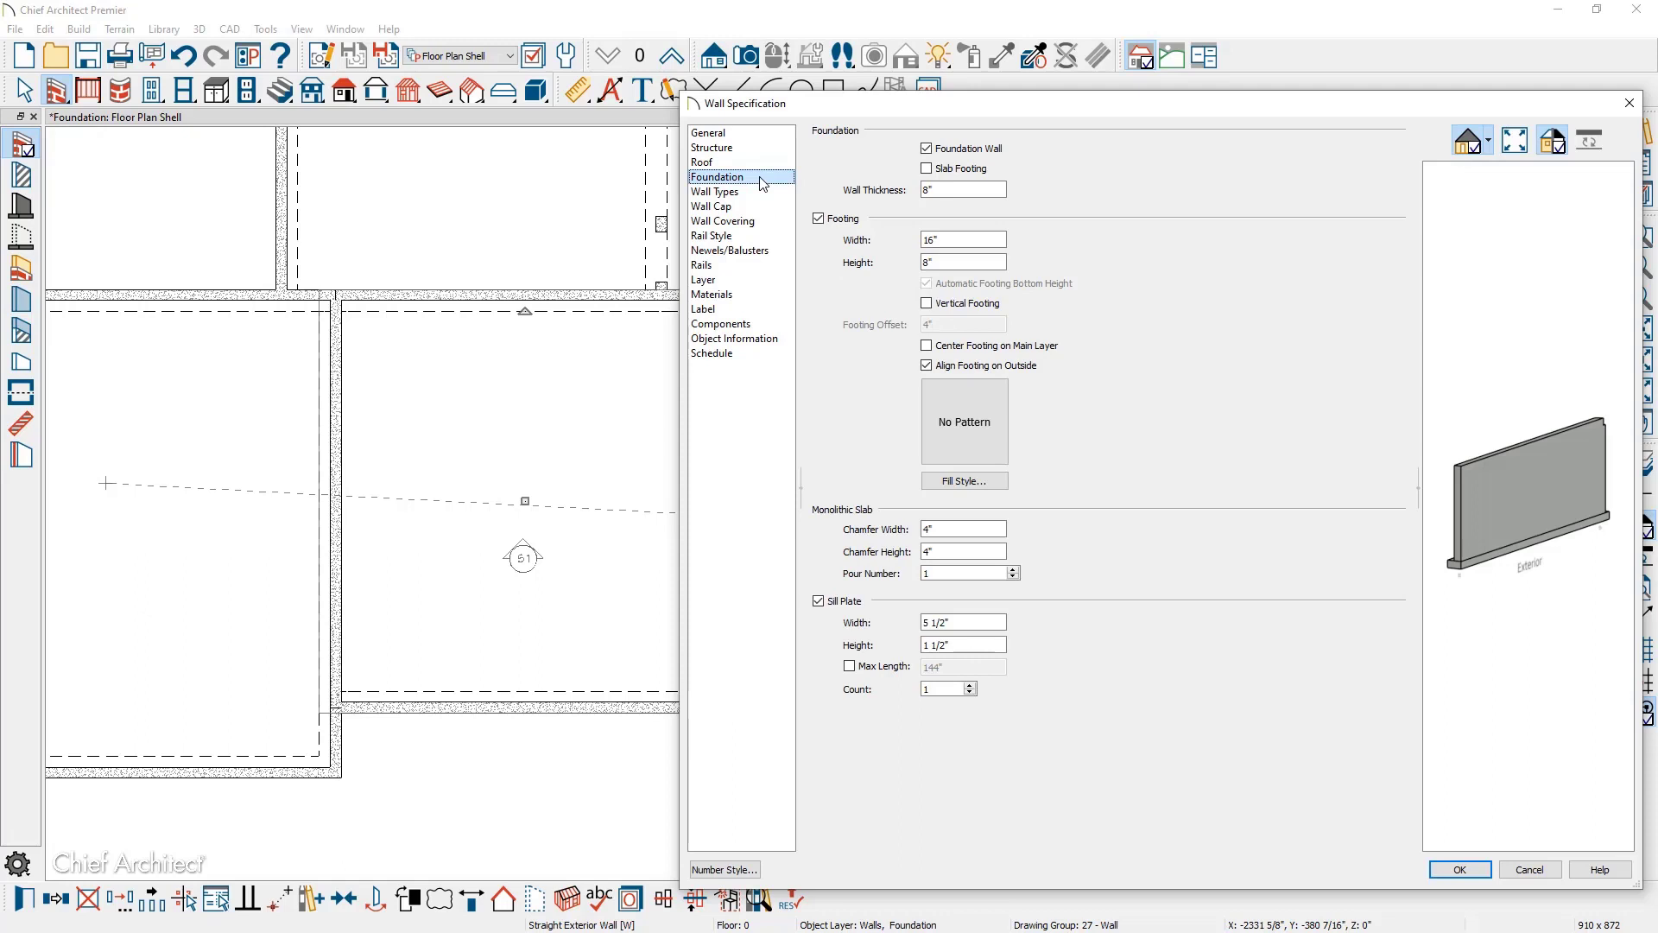
left_click(927, 345)
left_click_drag(1467, 533, 1559, 526)
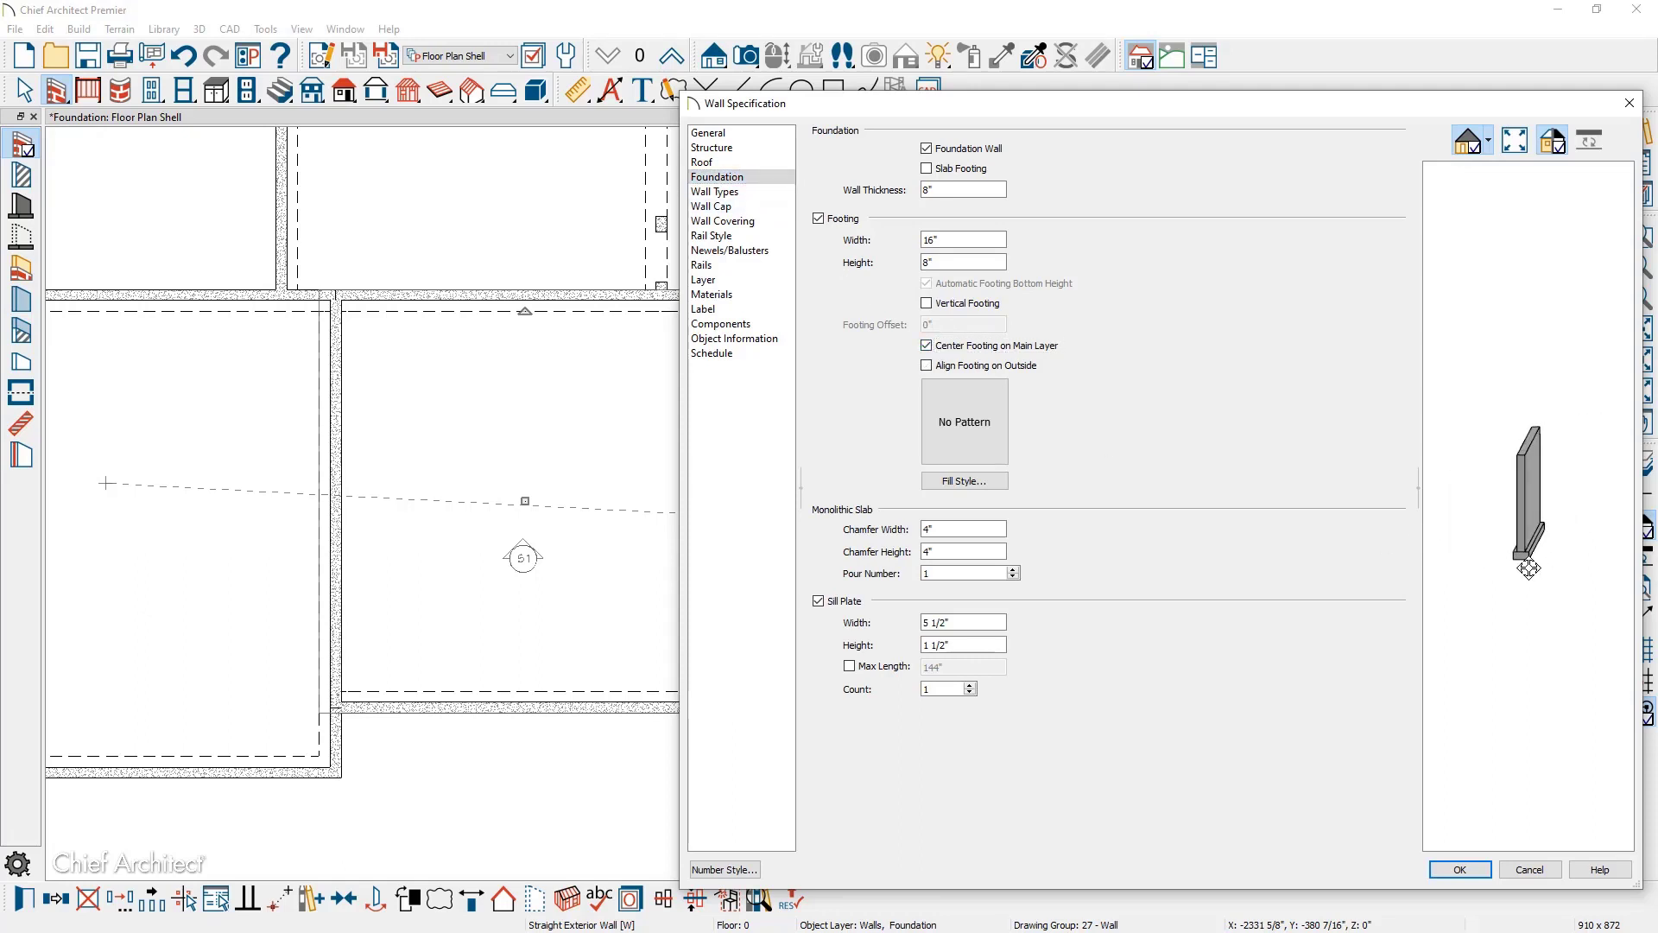
scroll(1516, 577, "up", 3)
scroll(1516, 577, "up", 4)
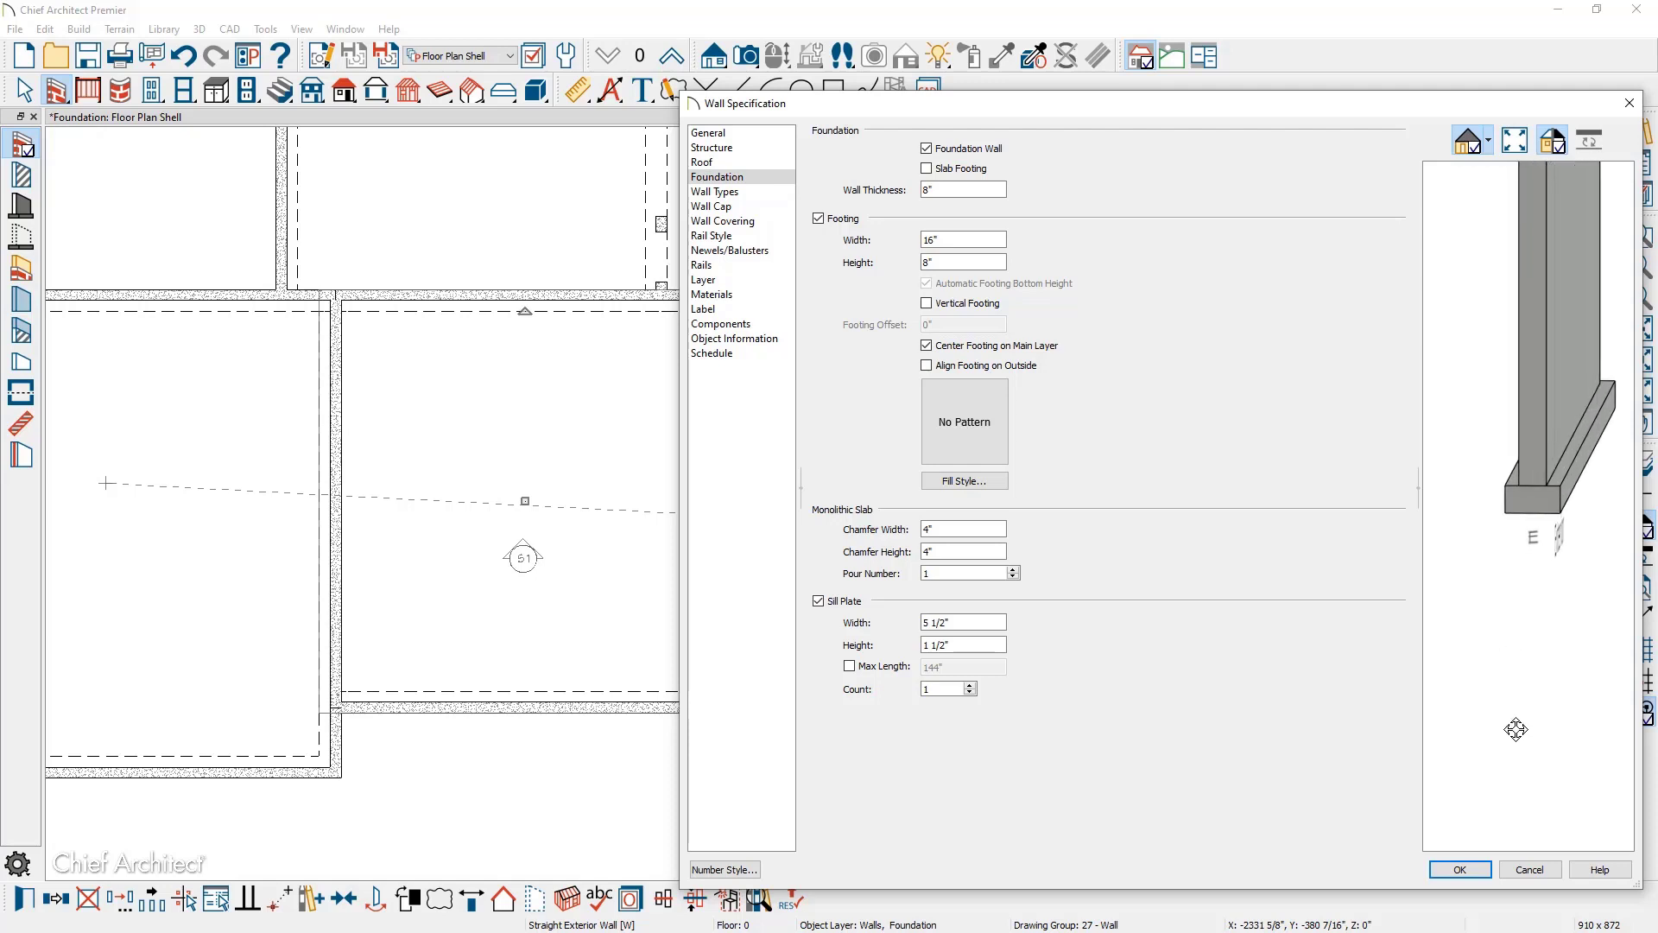
left_click(1468, 869)
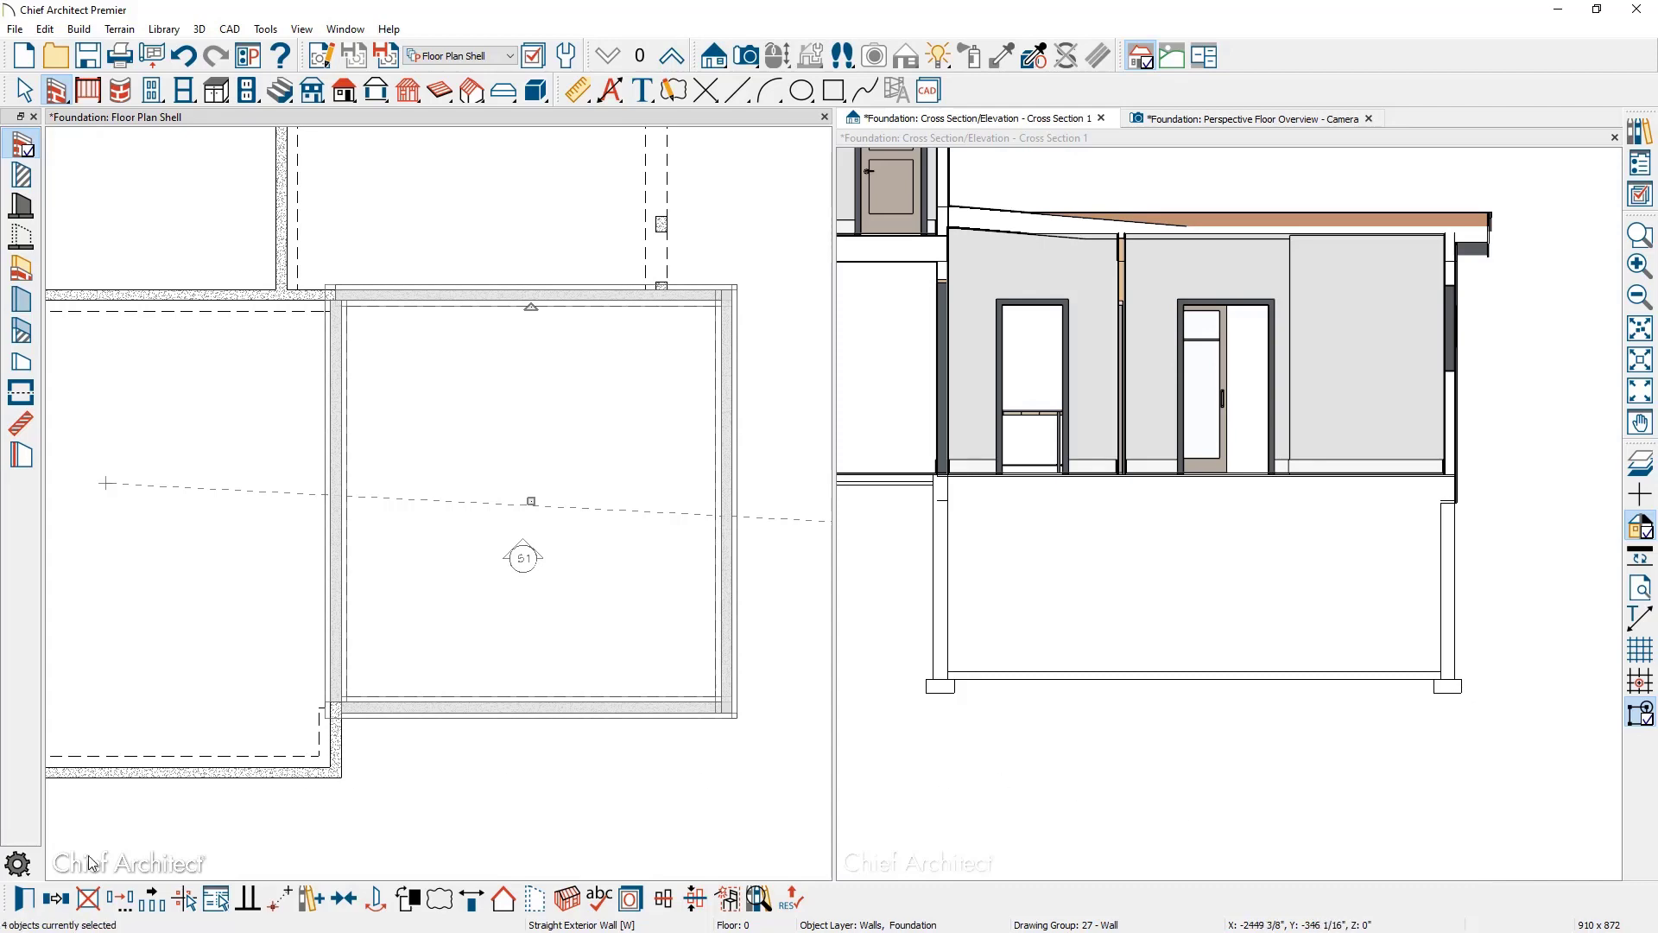
Set the four basement room walls to hang the floor platform above on the wall.
left_click(23, 899)
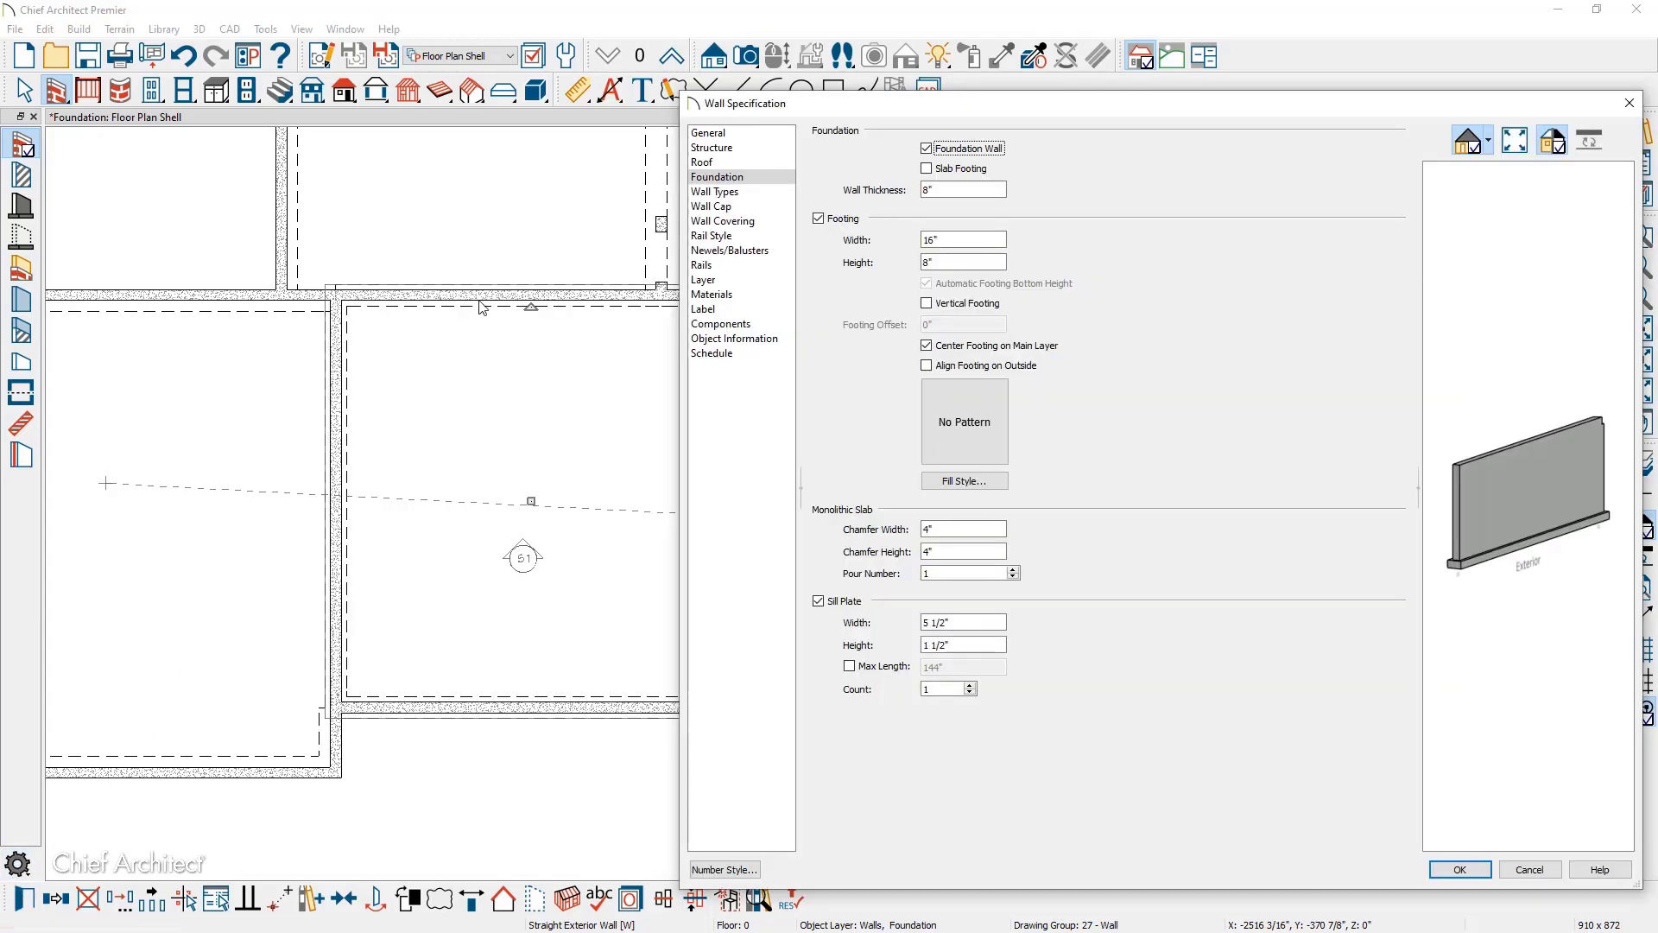
left_click(726, 149)
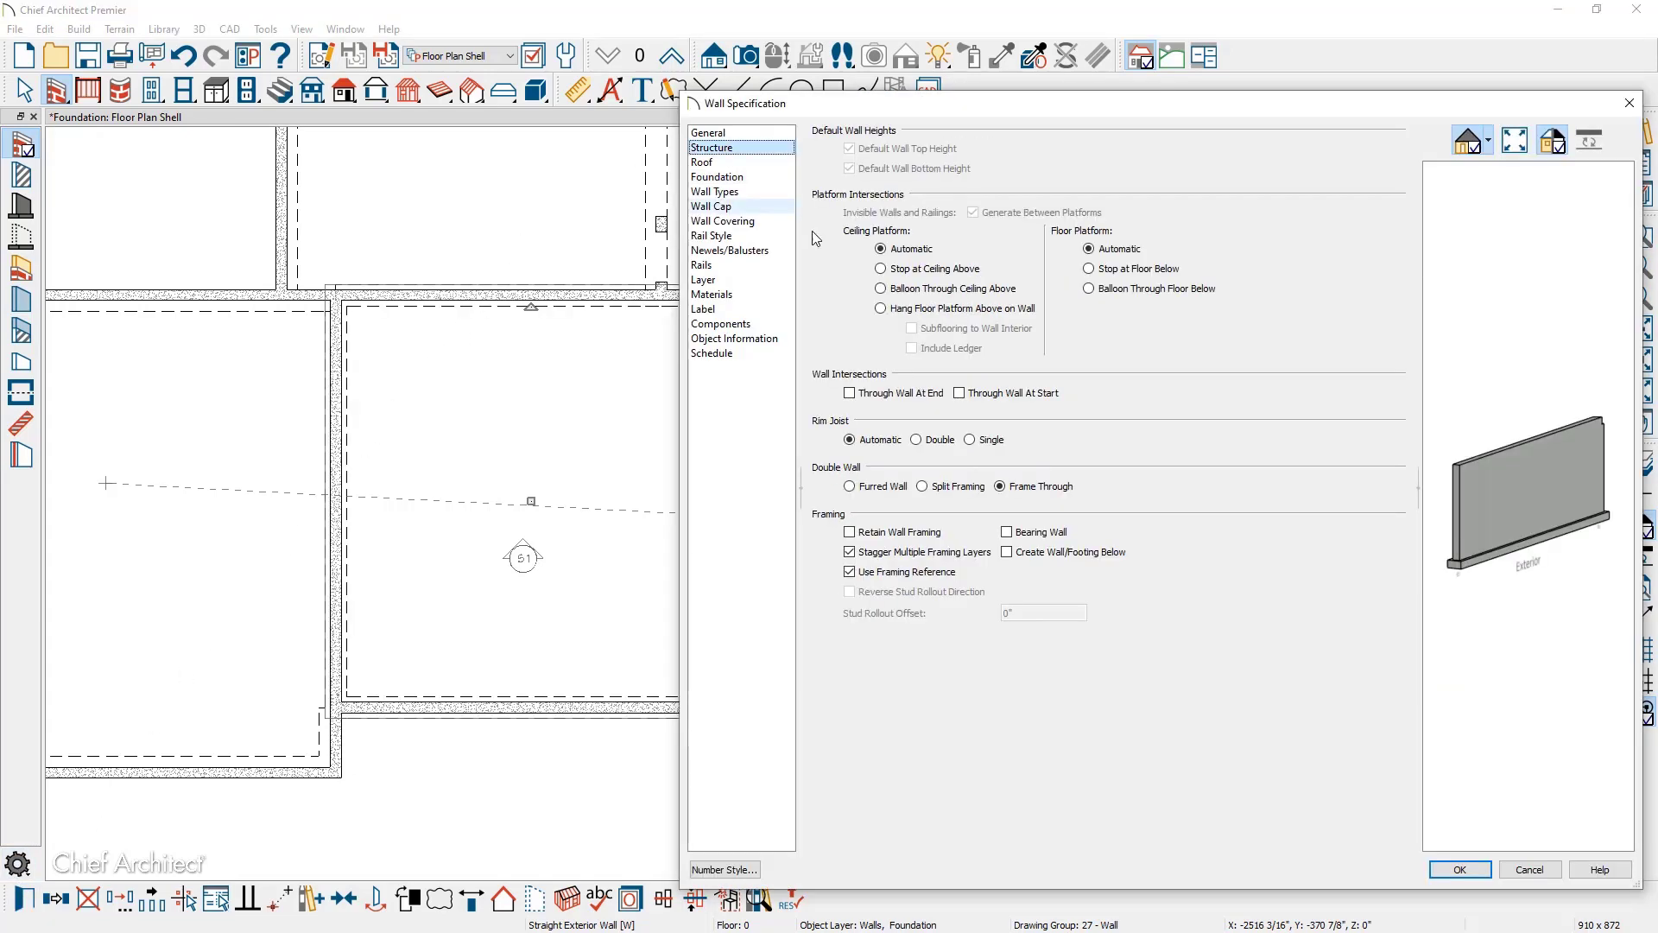
left_click(881, 308)
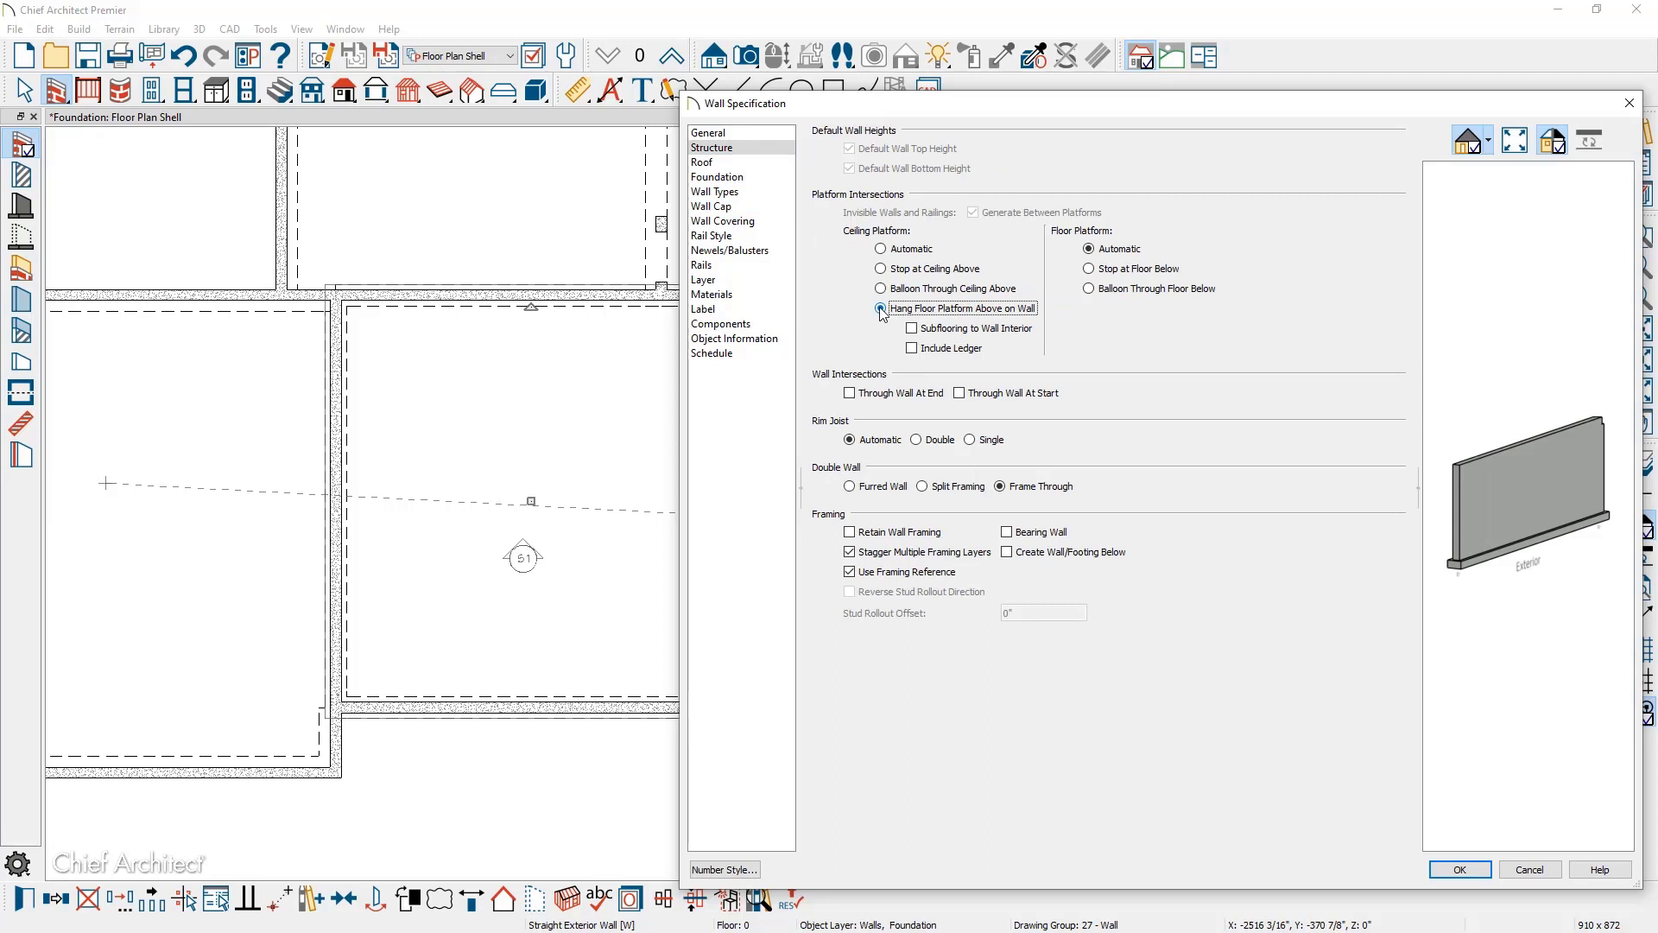
left_click(1459, 869)
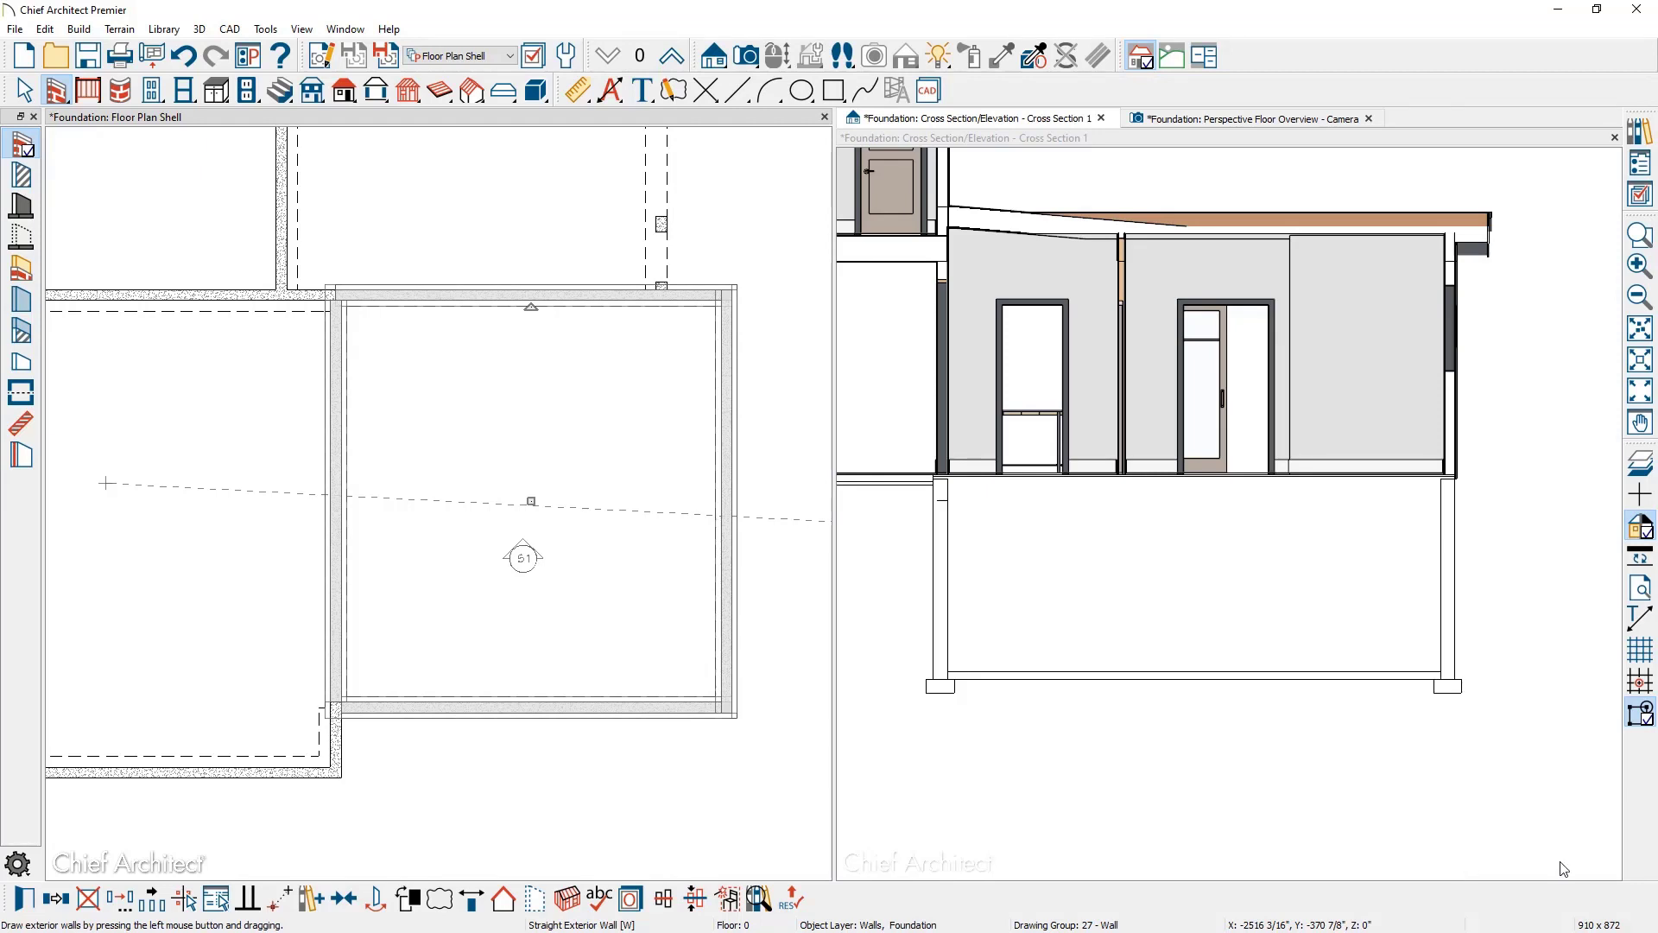
left_click(1643, 239)
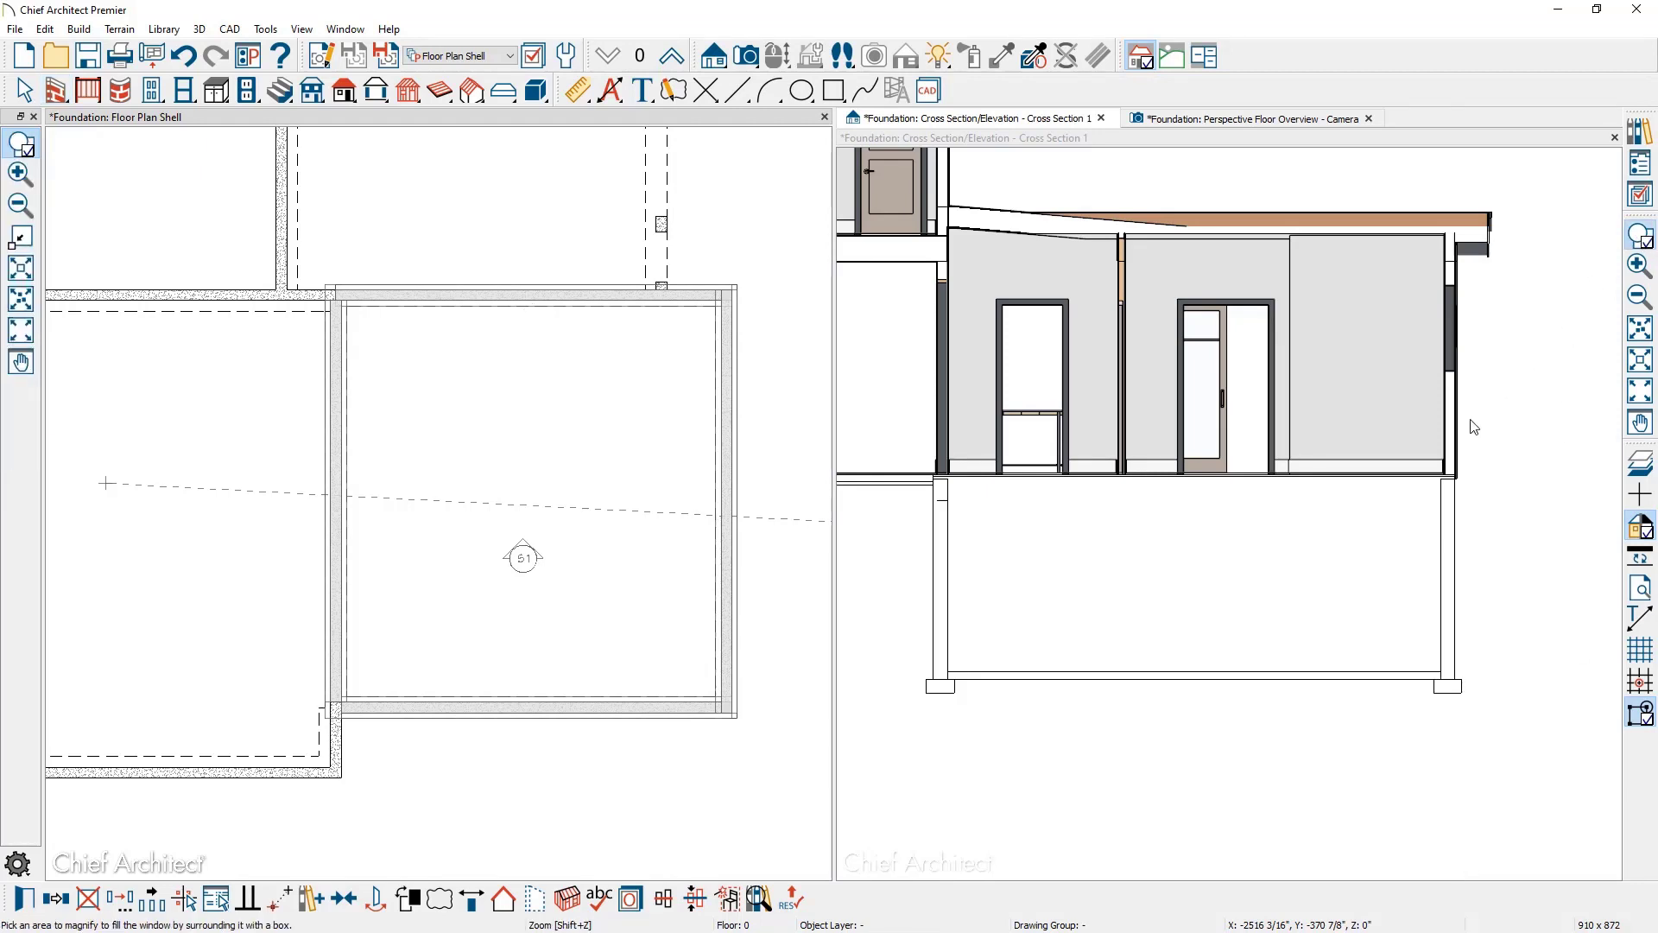
left_click(1643, 236)
left_click_drag(1374, 448, 1496, 560)
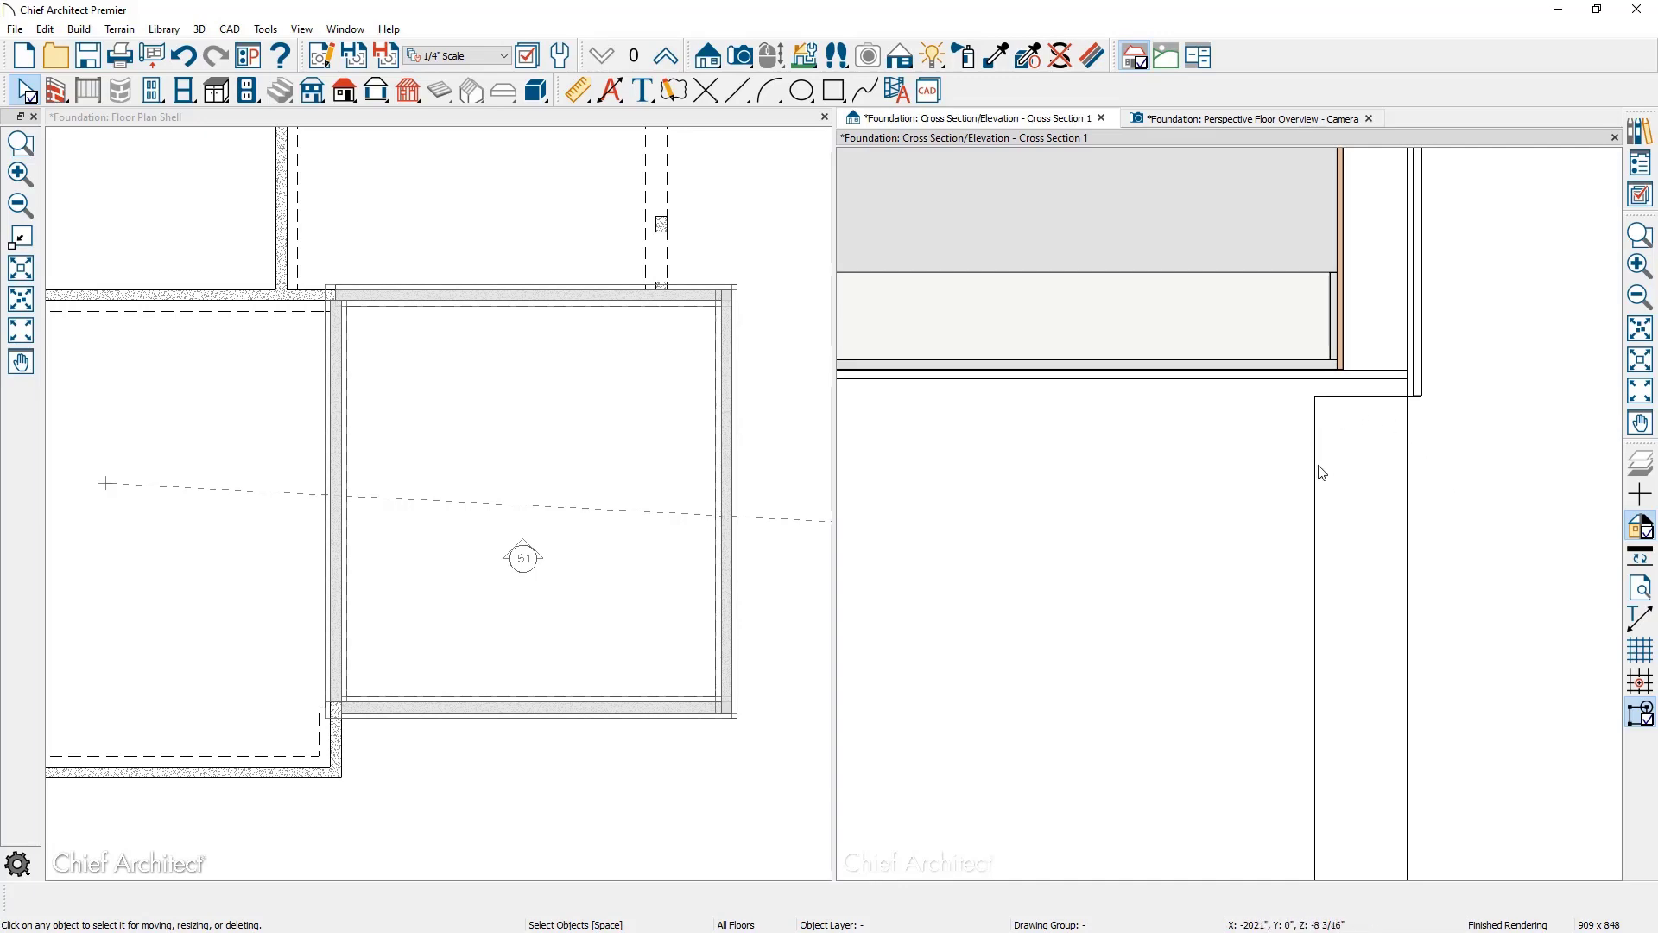
Make the dividing wall and the outer end wall pony walls, with 6" Concrete Stem Wall over 8" Concrete Stem Wall.
left_click(724, 483)
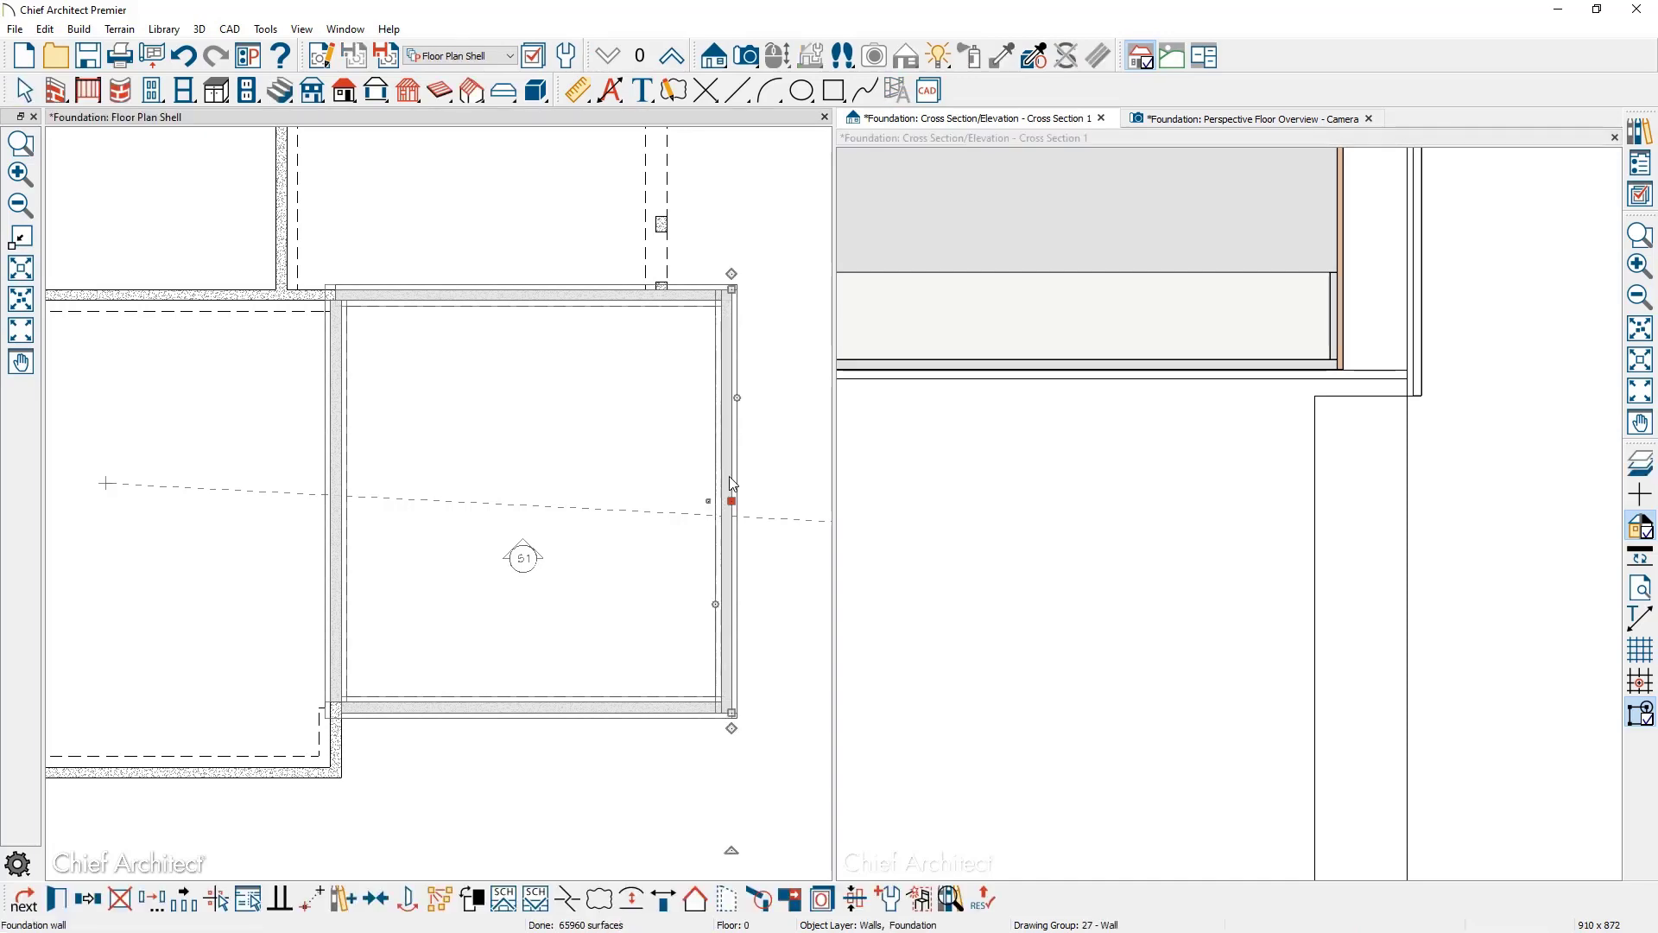
key("space")
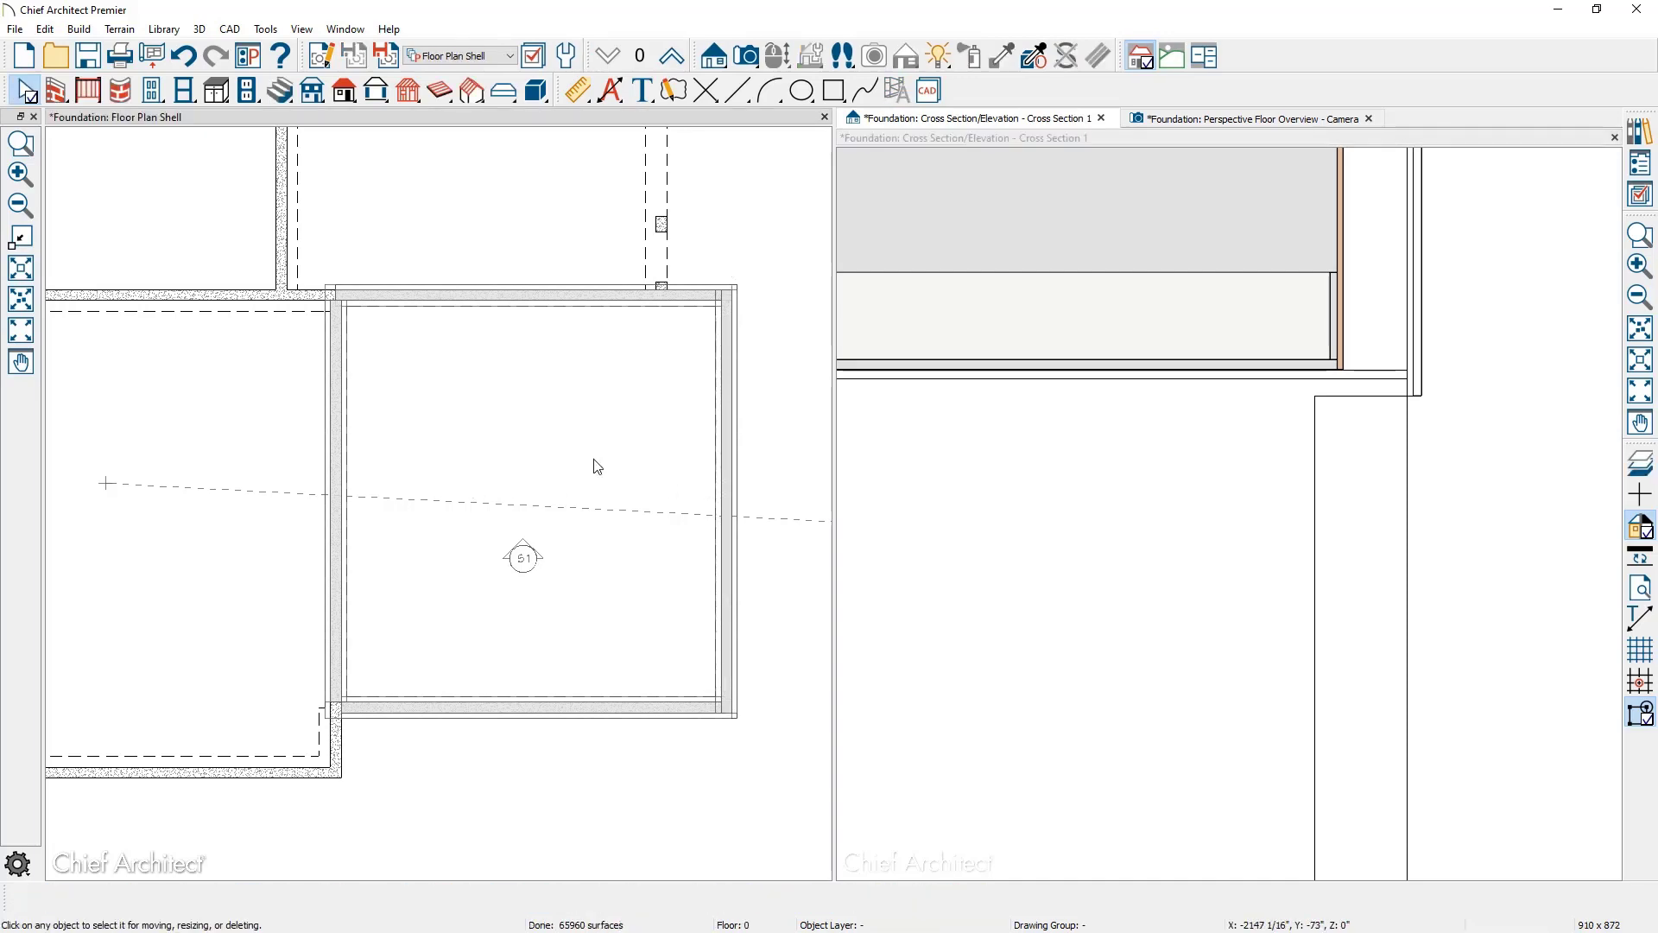
left_click(728, 456)
left_click(346, 477)
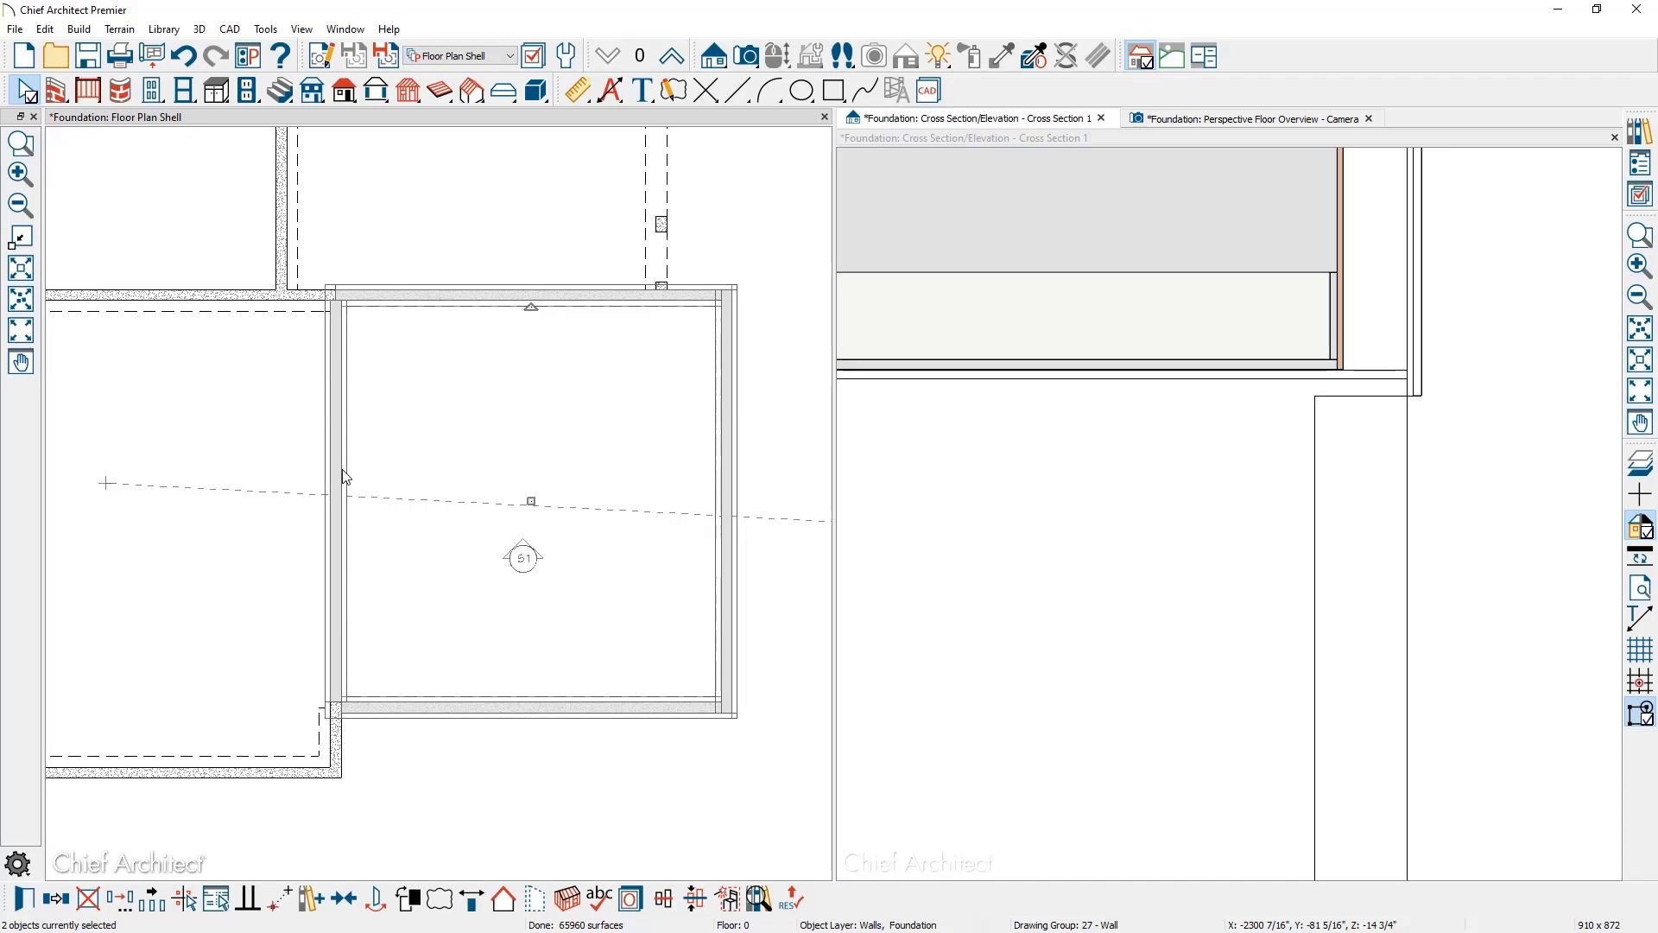
double_click(345, 476)
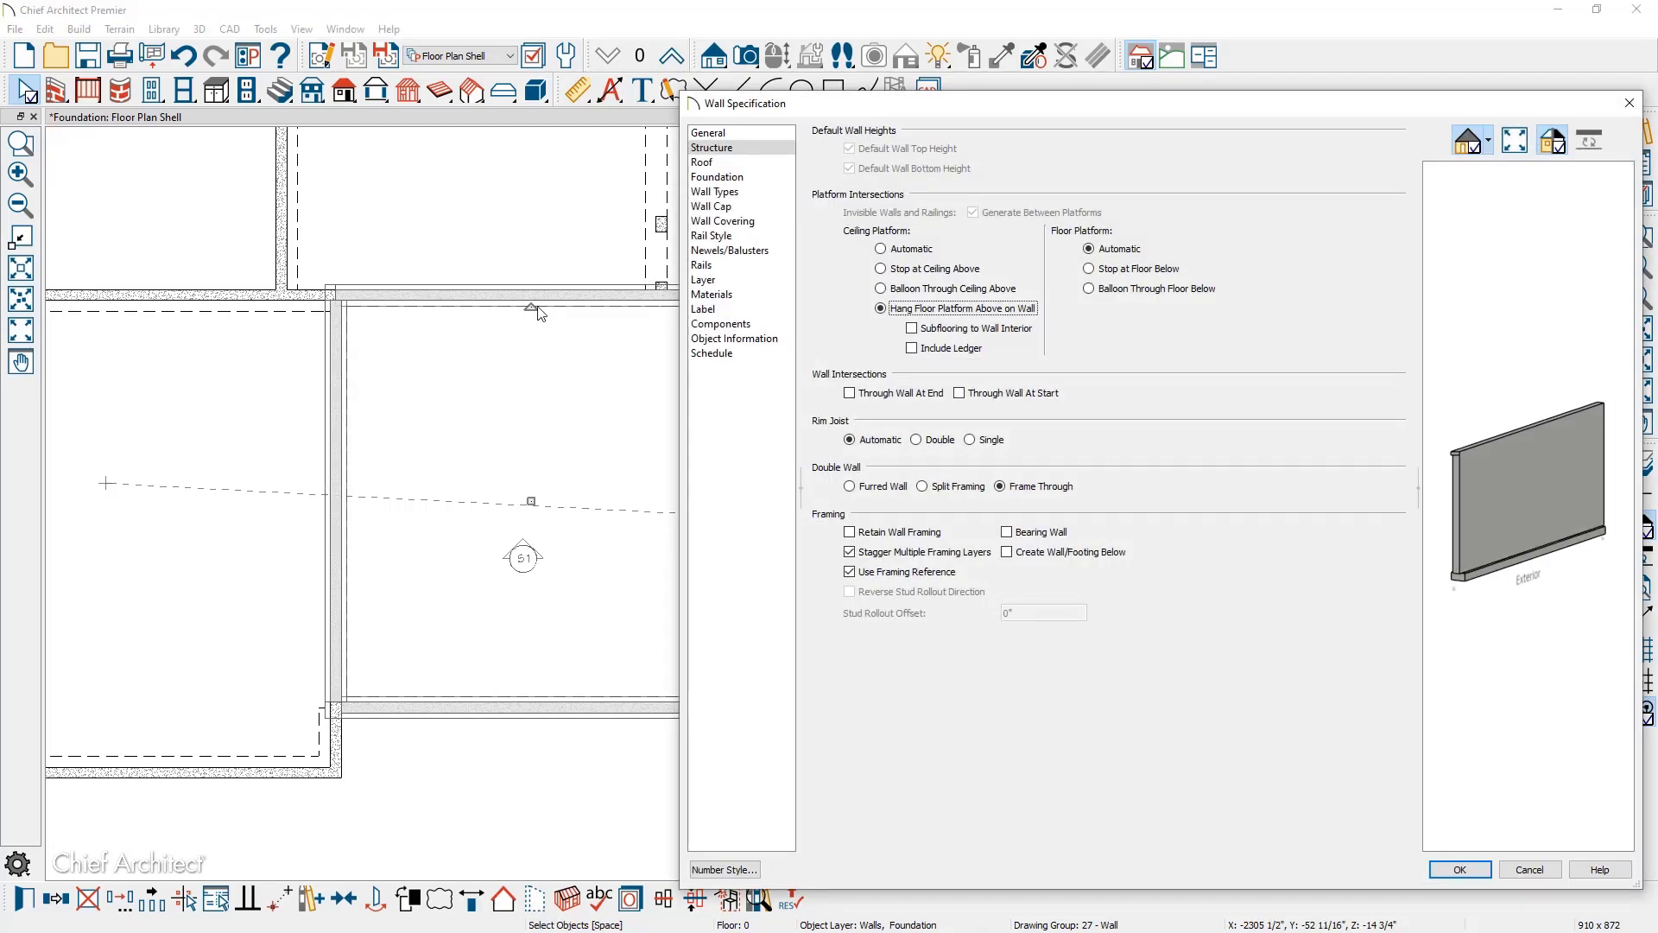
left_click(726, 192)
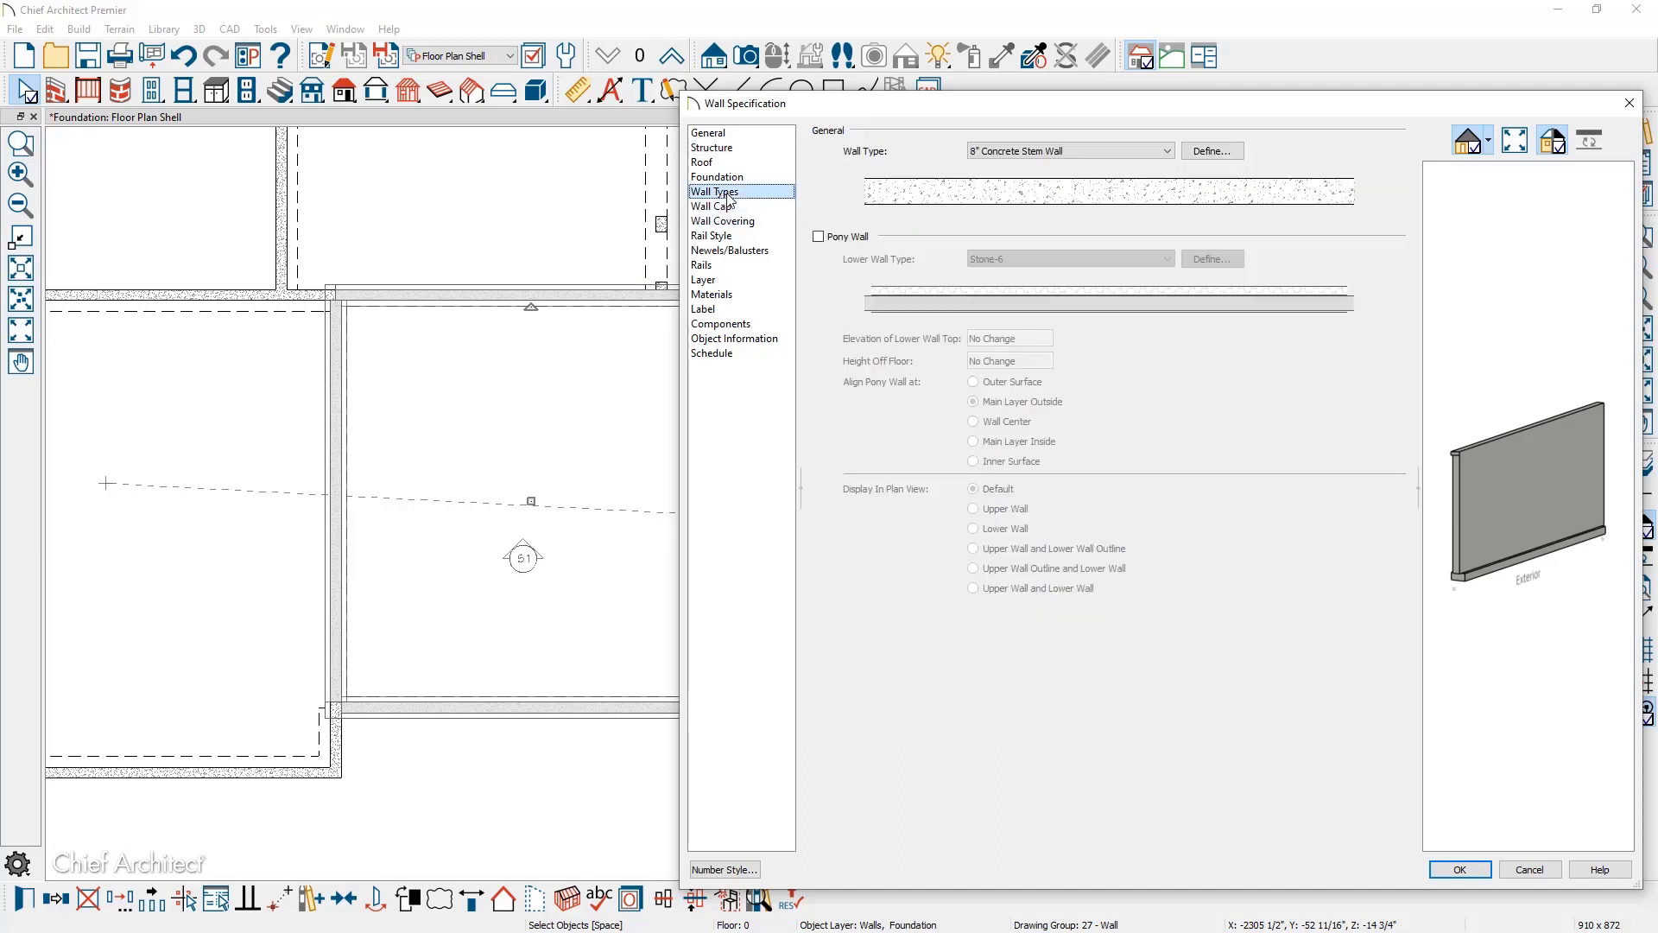
left_click(818, 237)
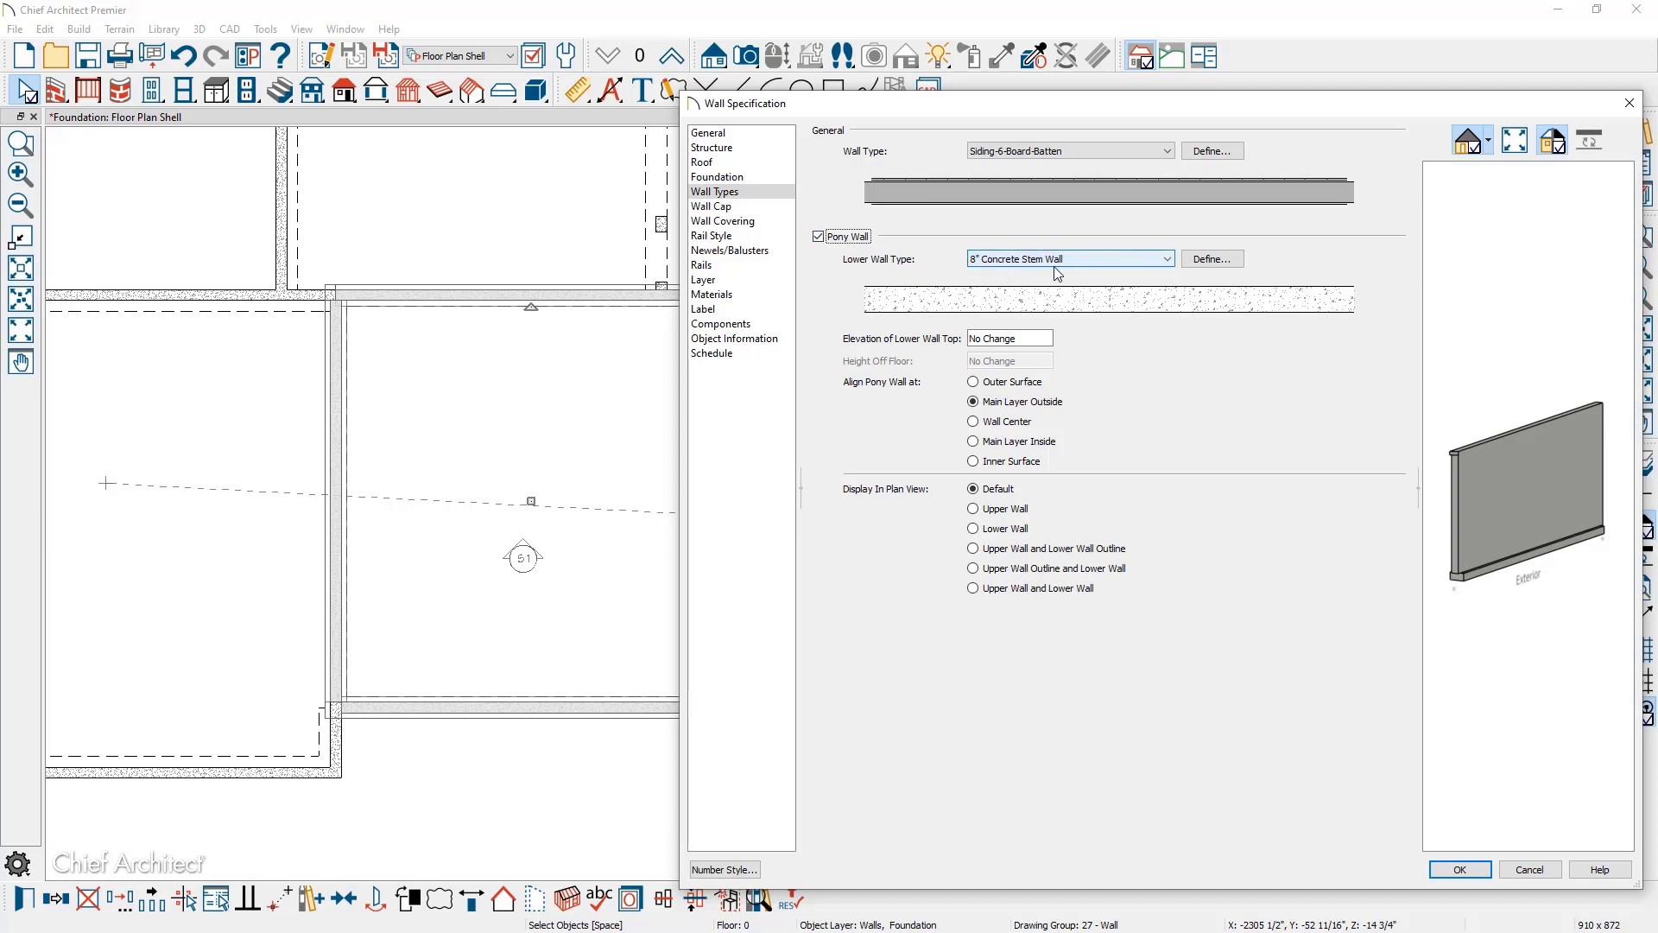
left_click(1168, 152)
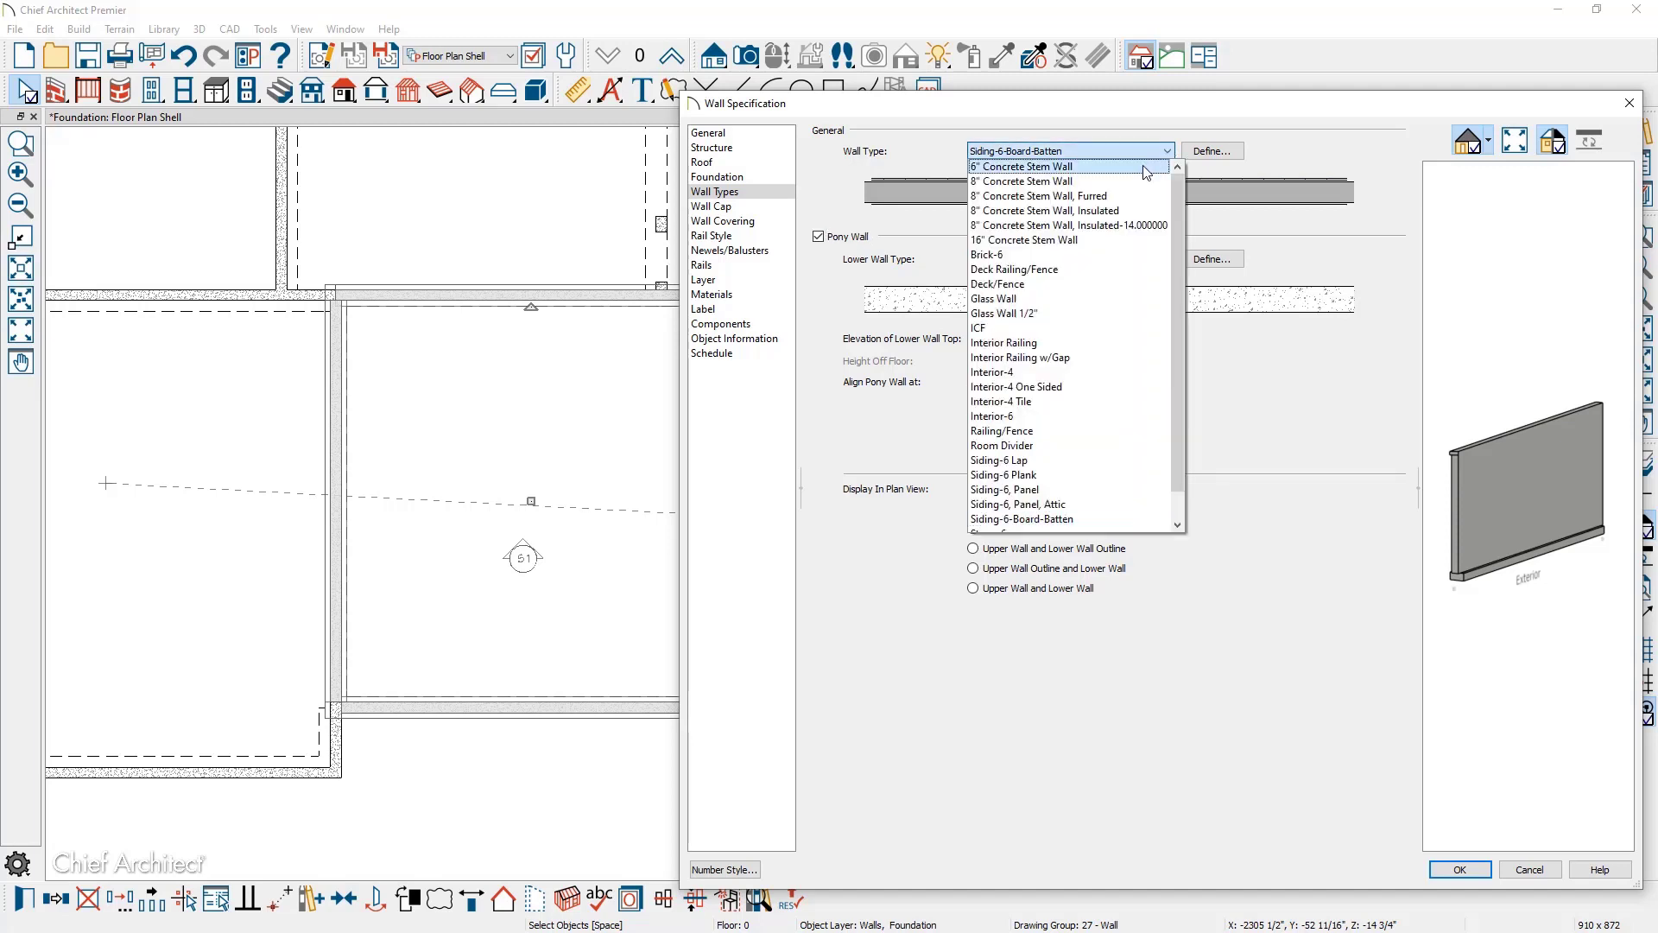
left_click(1147, 166)
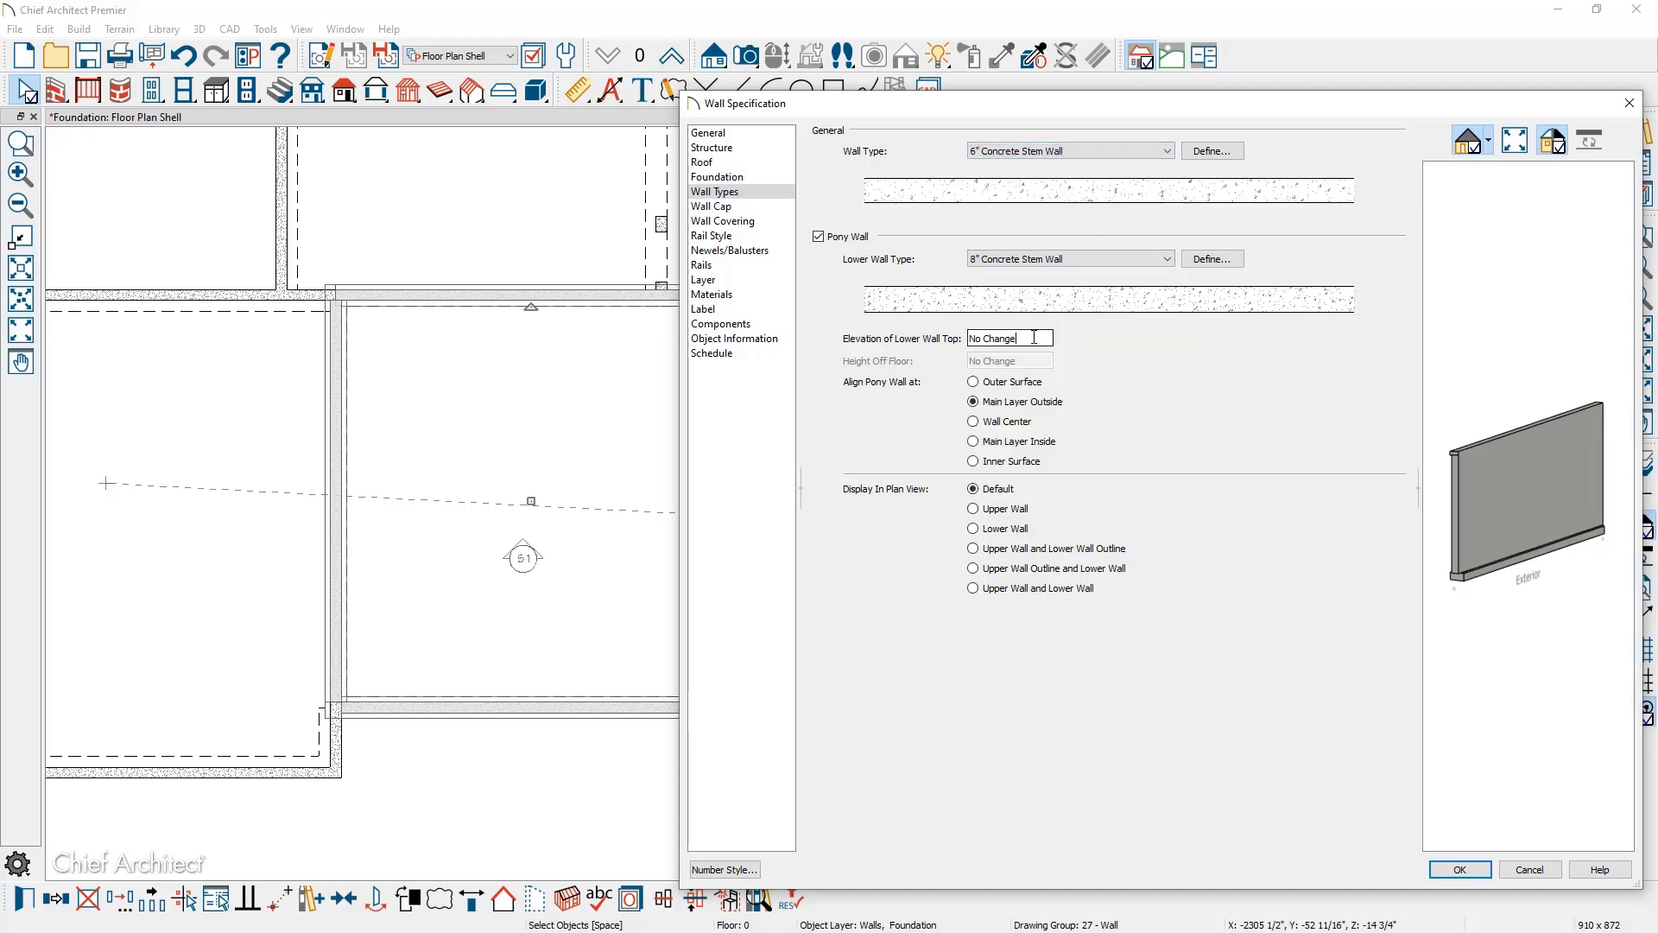
Set the elevation of the lower wall top to -16.25 for both pony walls and accept the wall settings.
left_click_drag(1019, 339, 952, 340)
type("-16.25")
left_click(1455, 868)
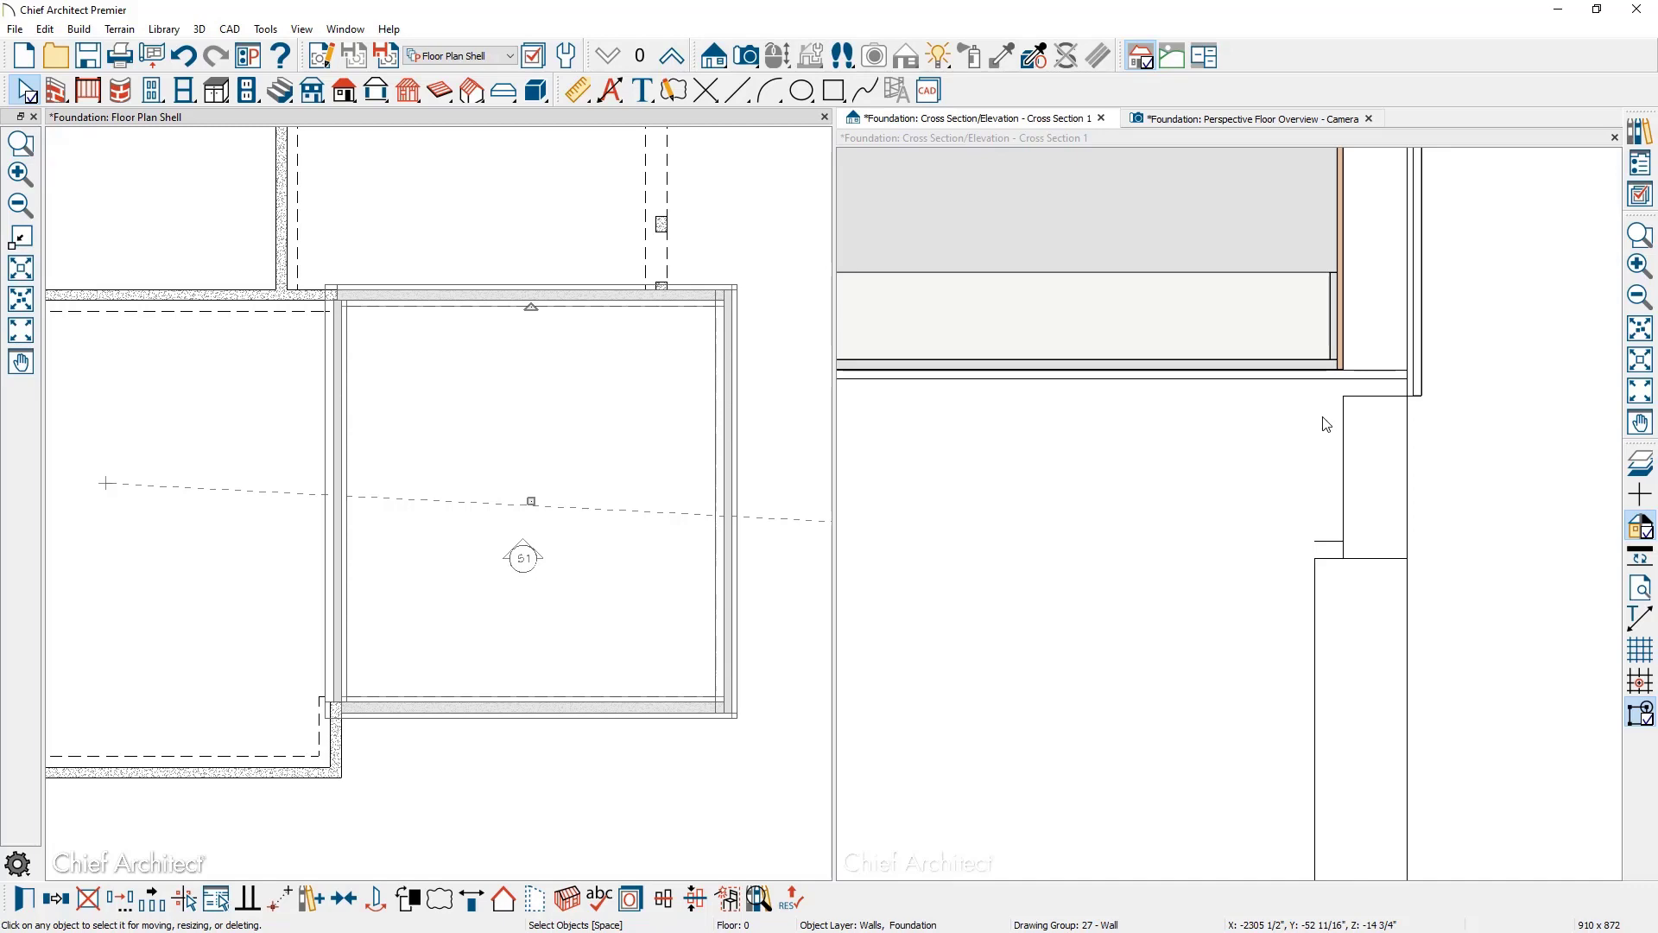
Build the floor framing for the Floor 1 subfloor above the foundation, keeping 16" on-center I-joist settings.
left_click(79, 28)
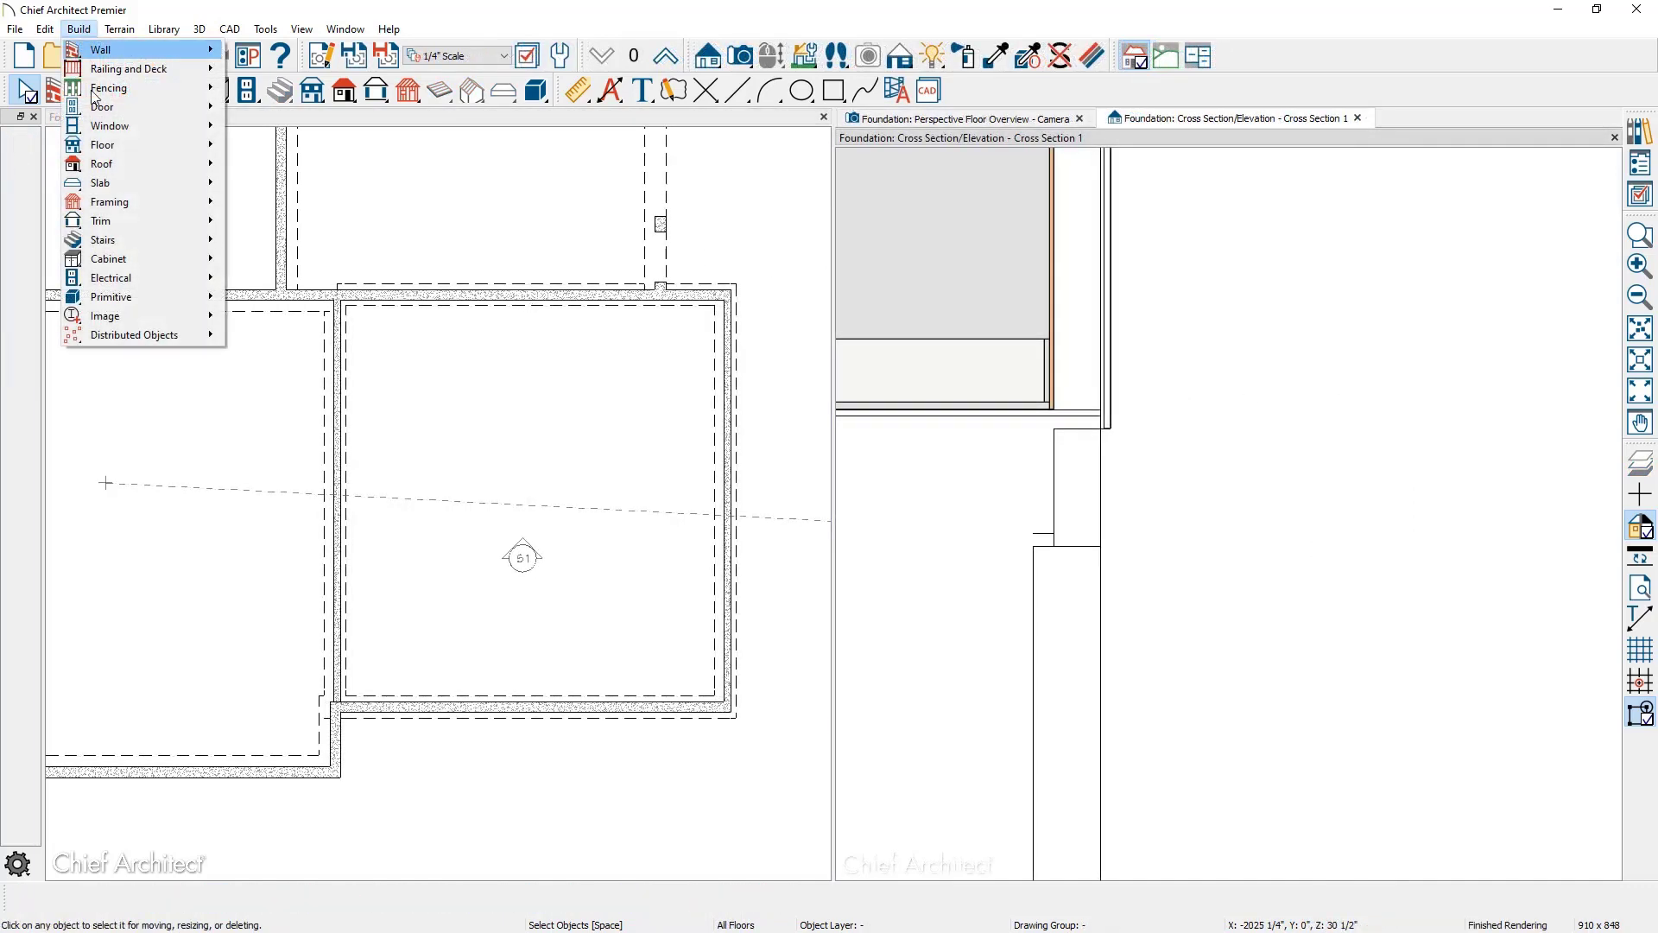
mouse_move(186, 202)
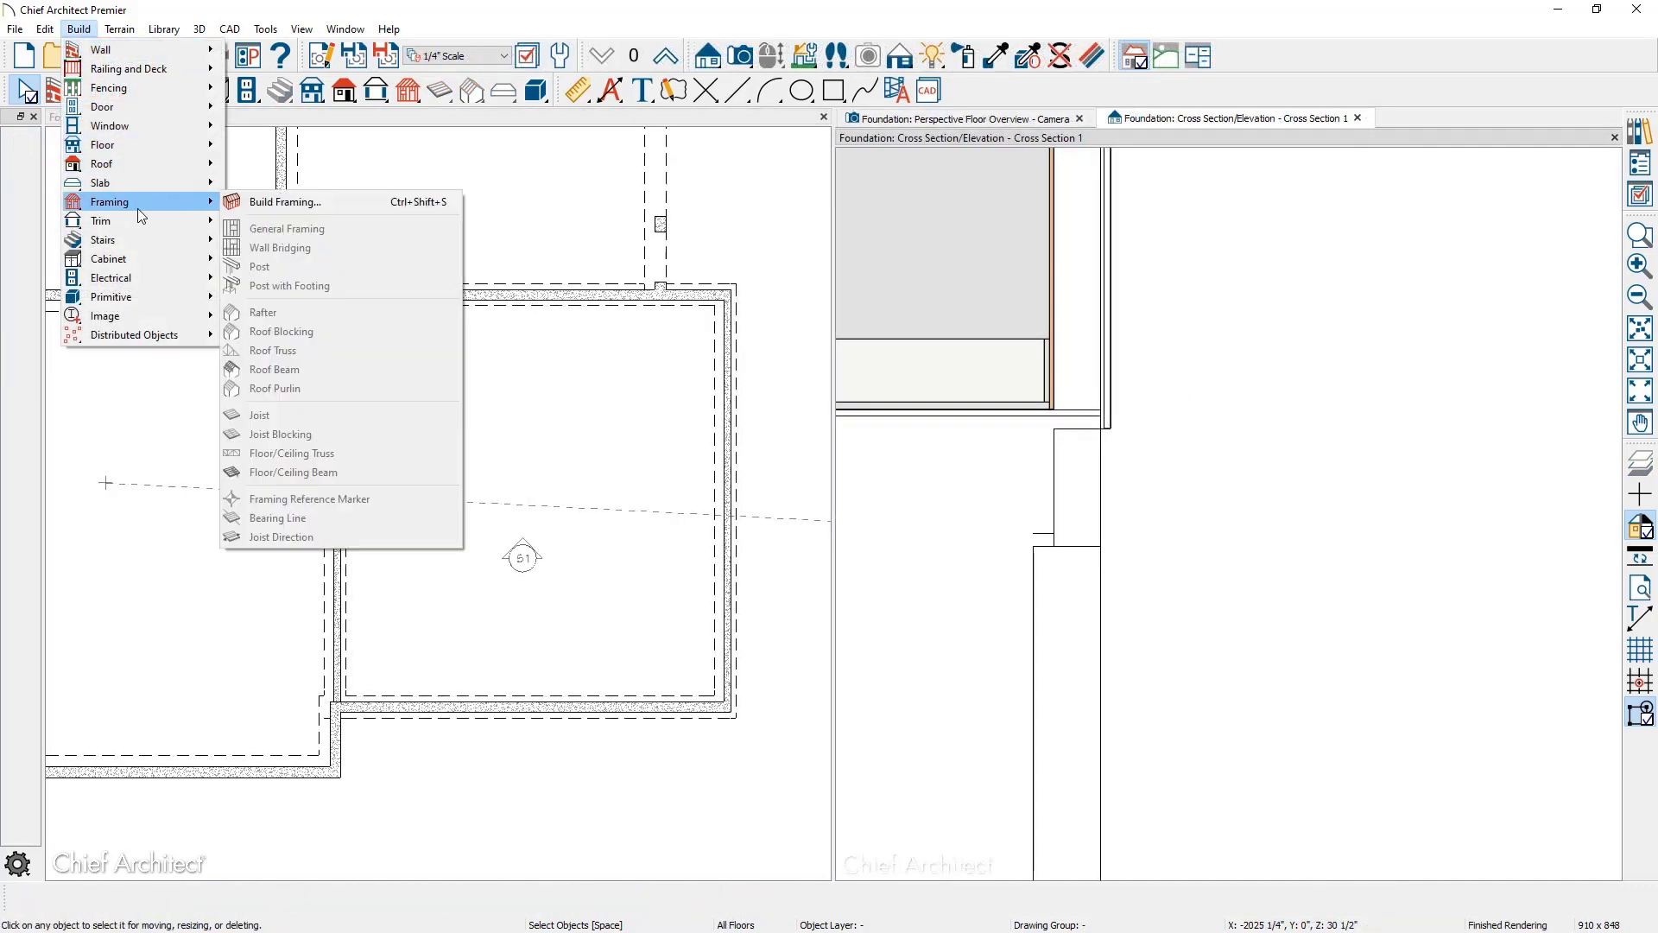
left_click(345, 207)
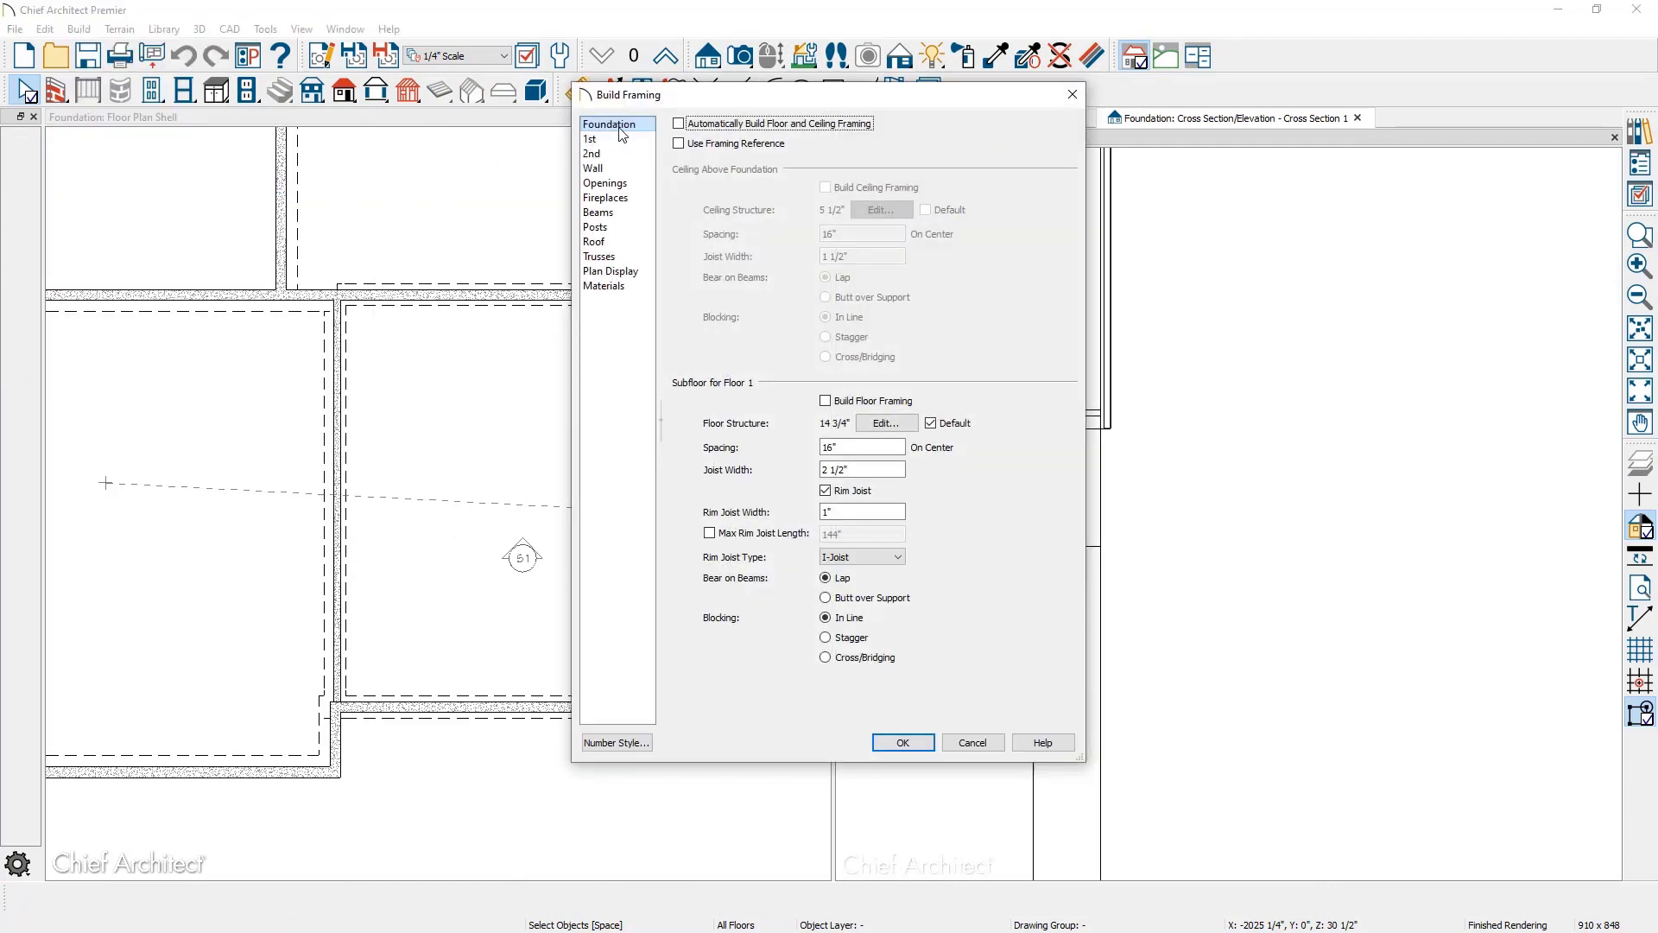
left_click(826, 403)
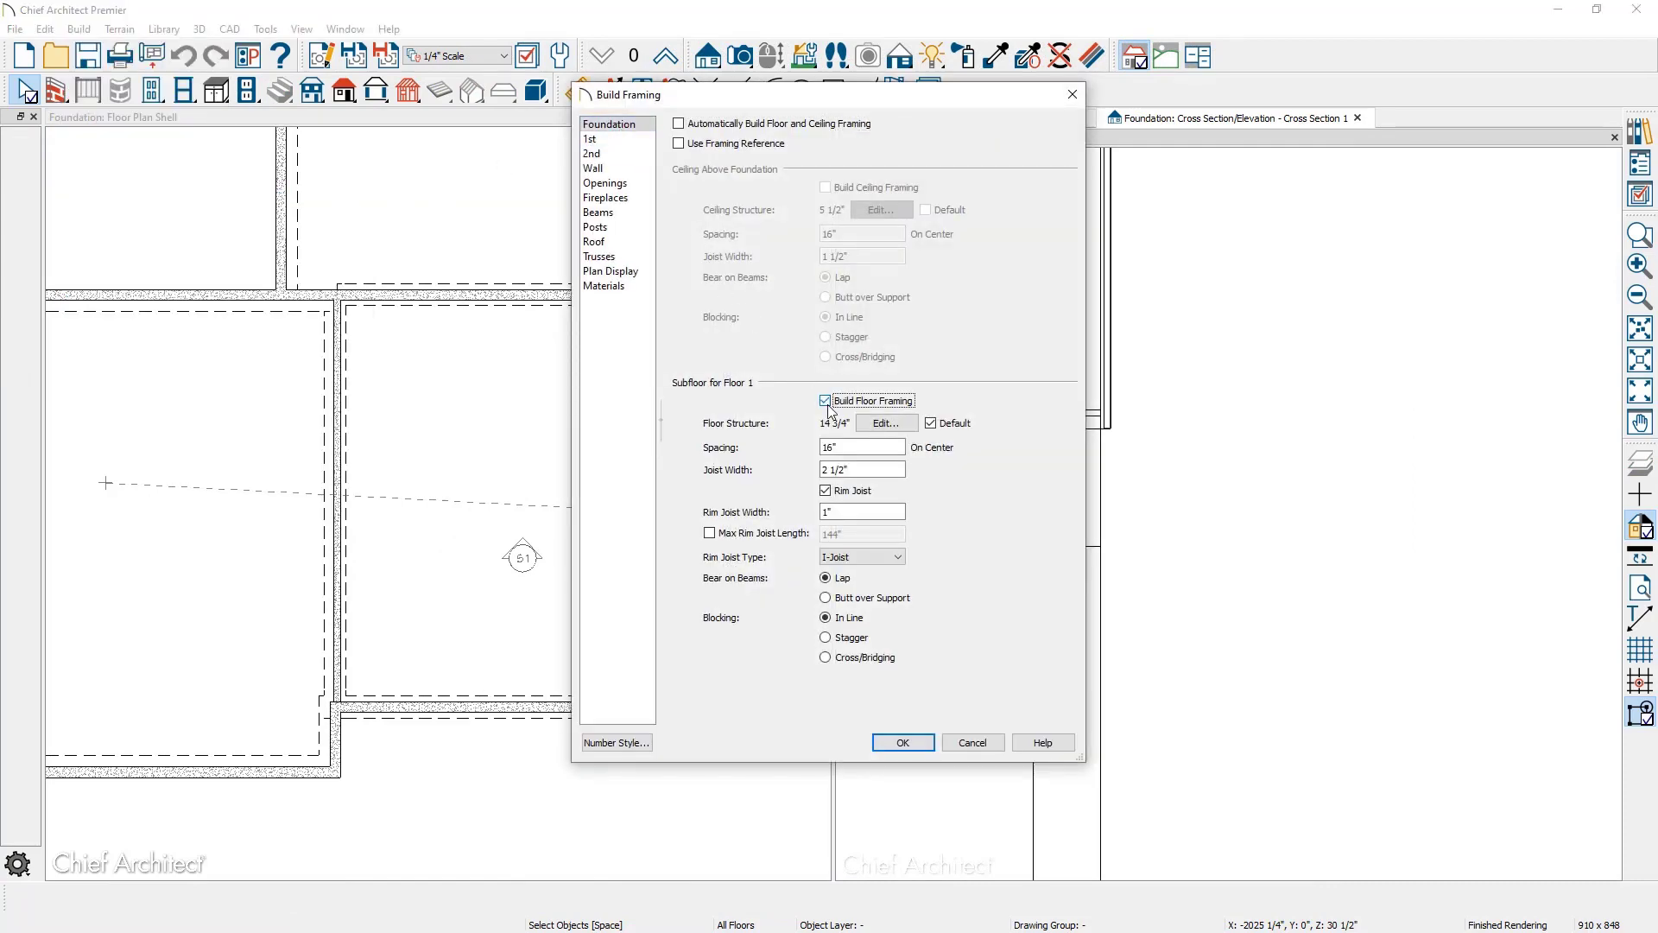
left_click(903, 743)
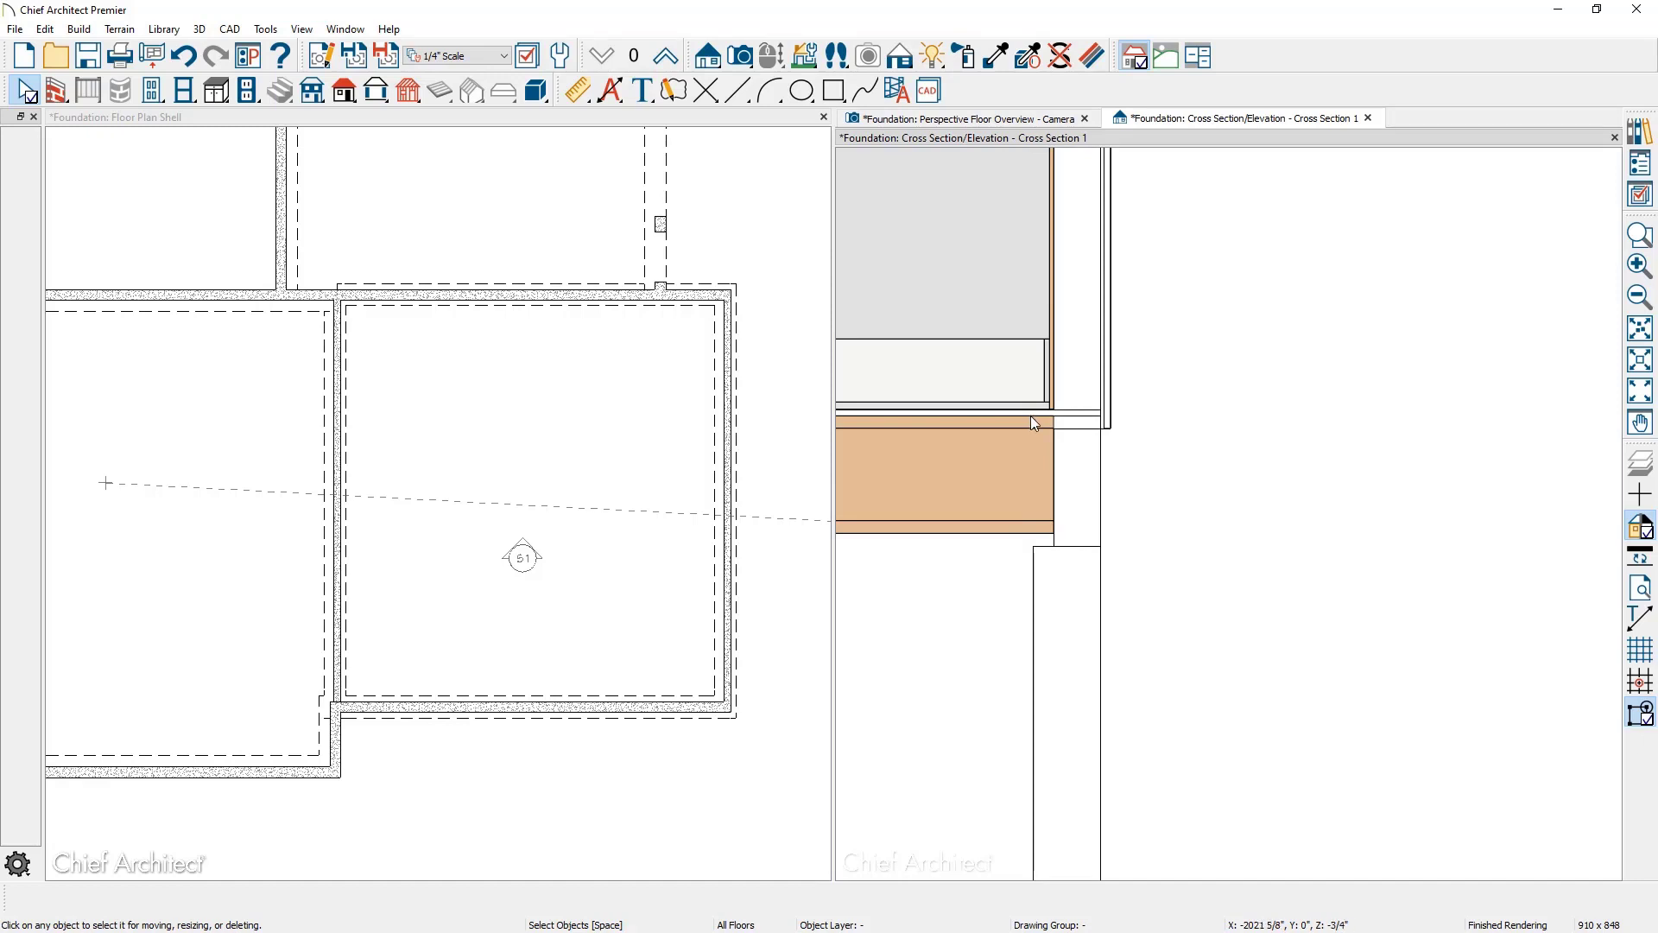
middle_click_drag(1017, 474, 1228, 490)
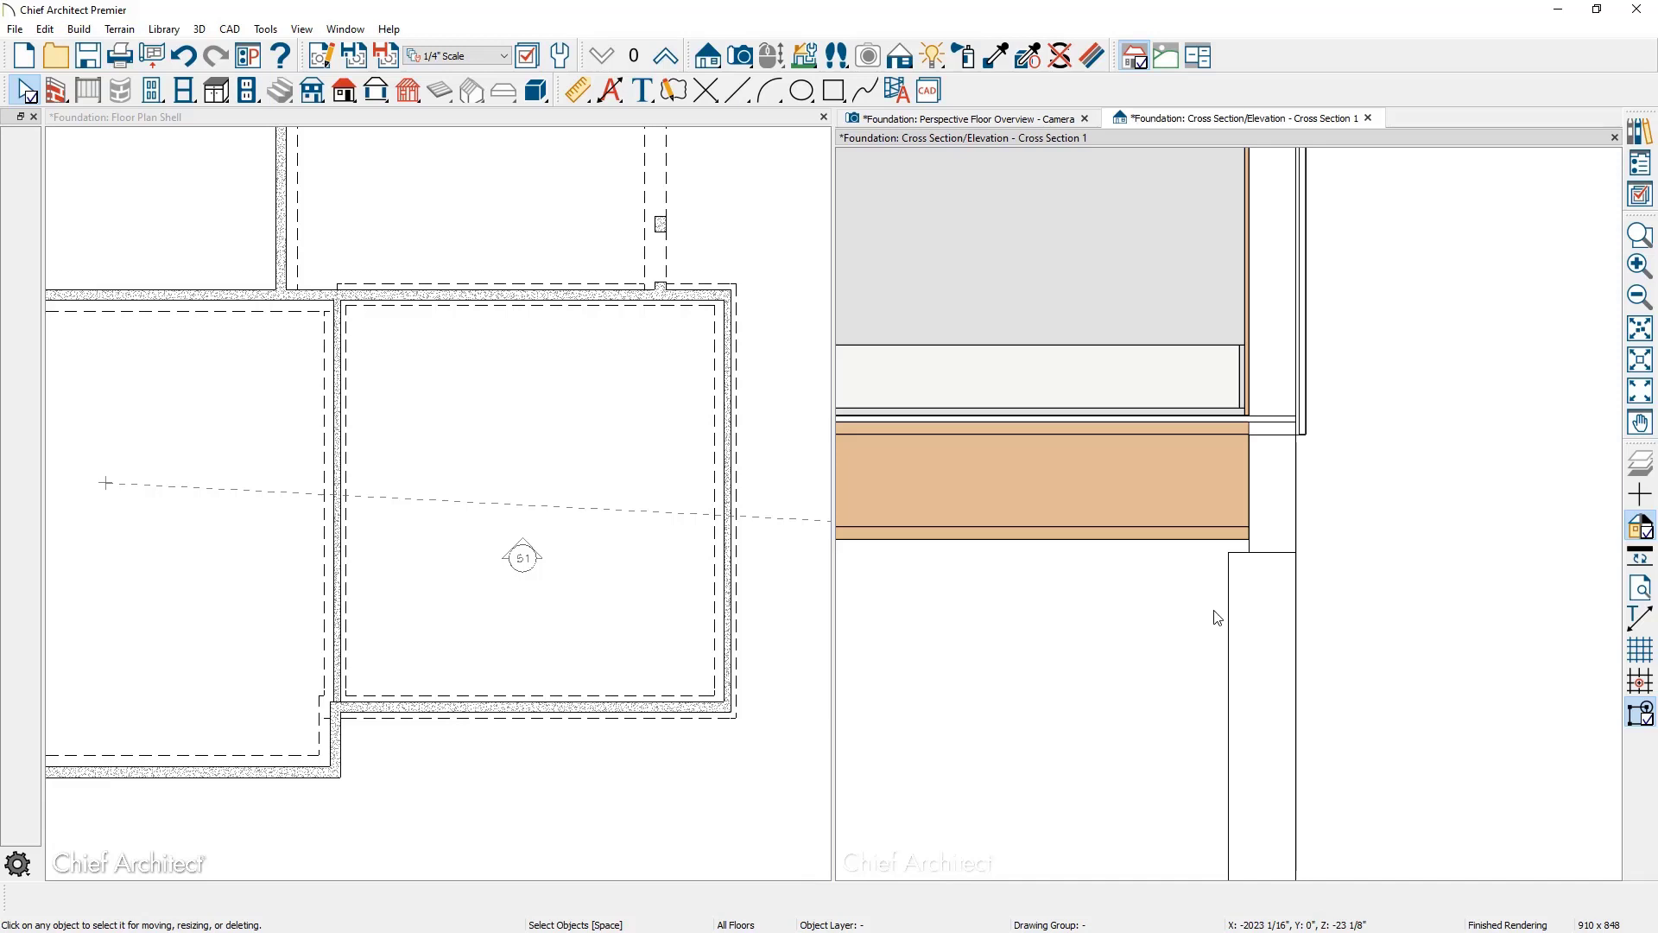
Set the default interior wall type to Interior-4 One Sided, keeping its layer definitions unchanged.
left_click(556, 116)
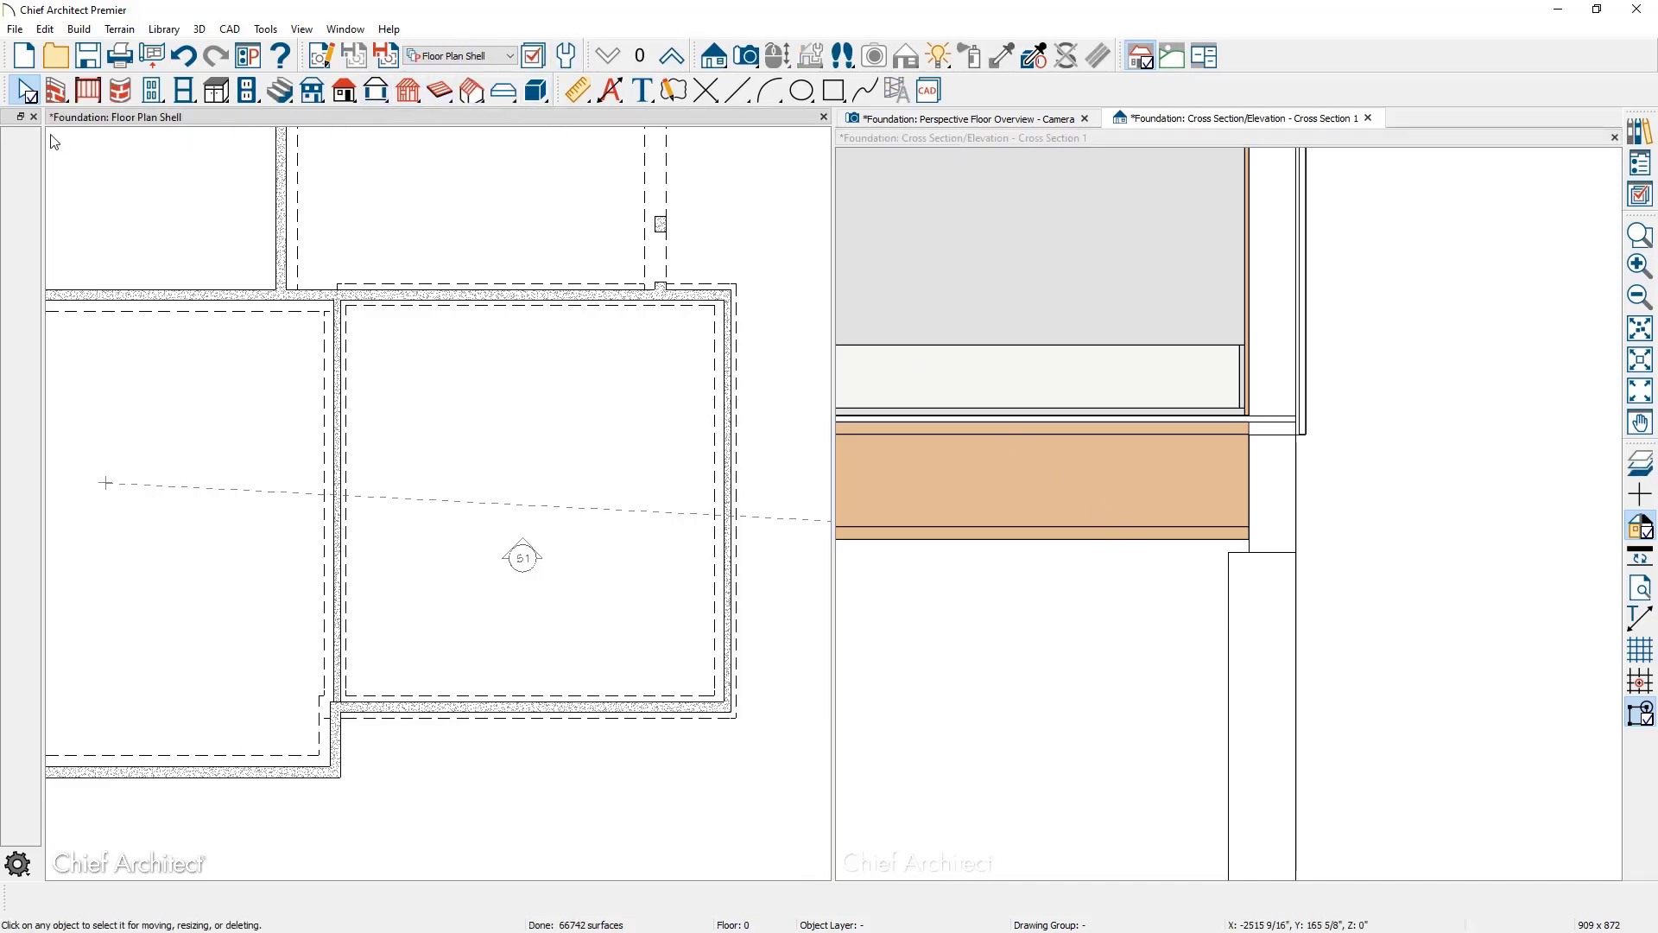
left_click(55, 89)
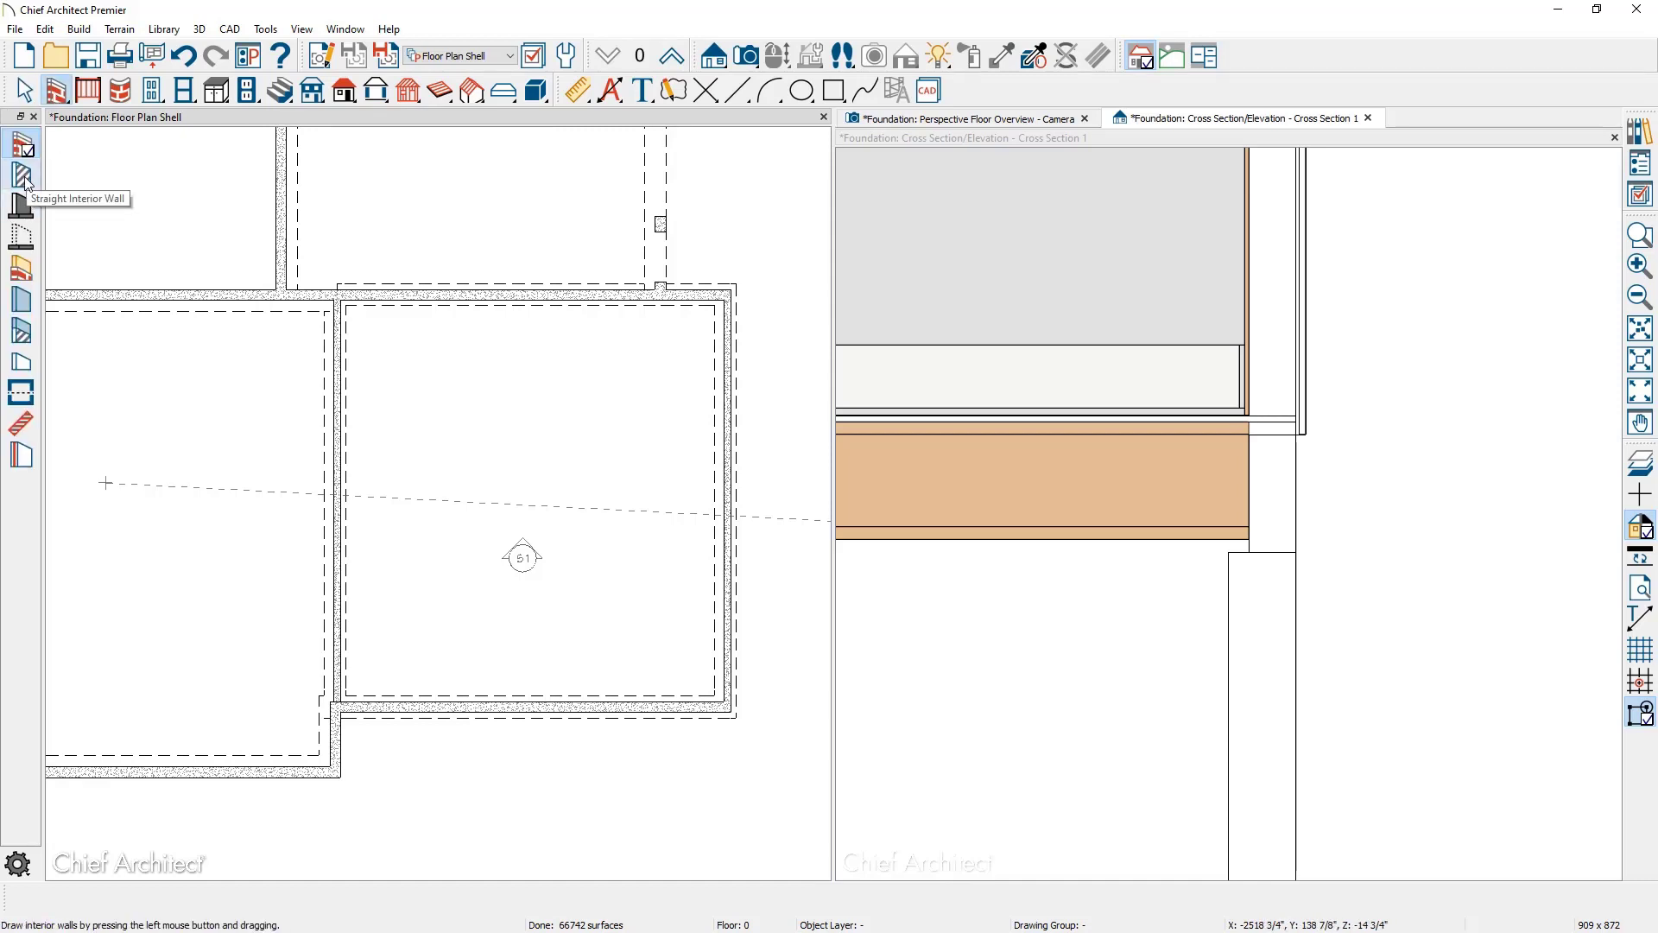
double_click(23, 177)
left_click(399, 153)
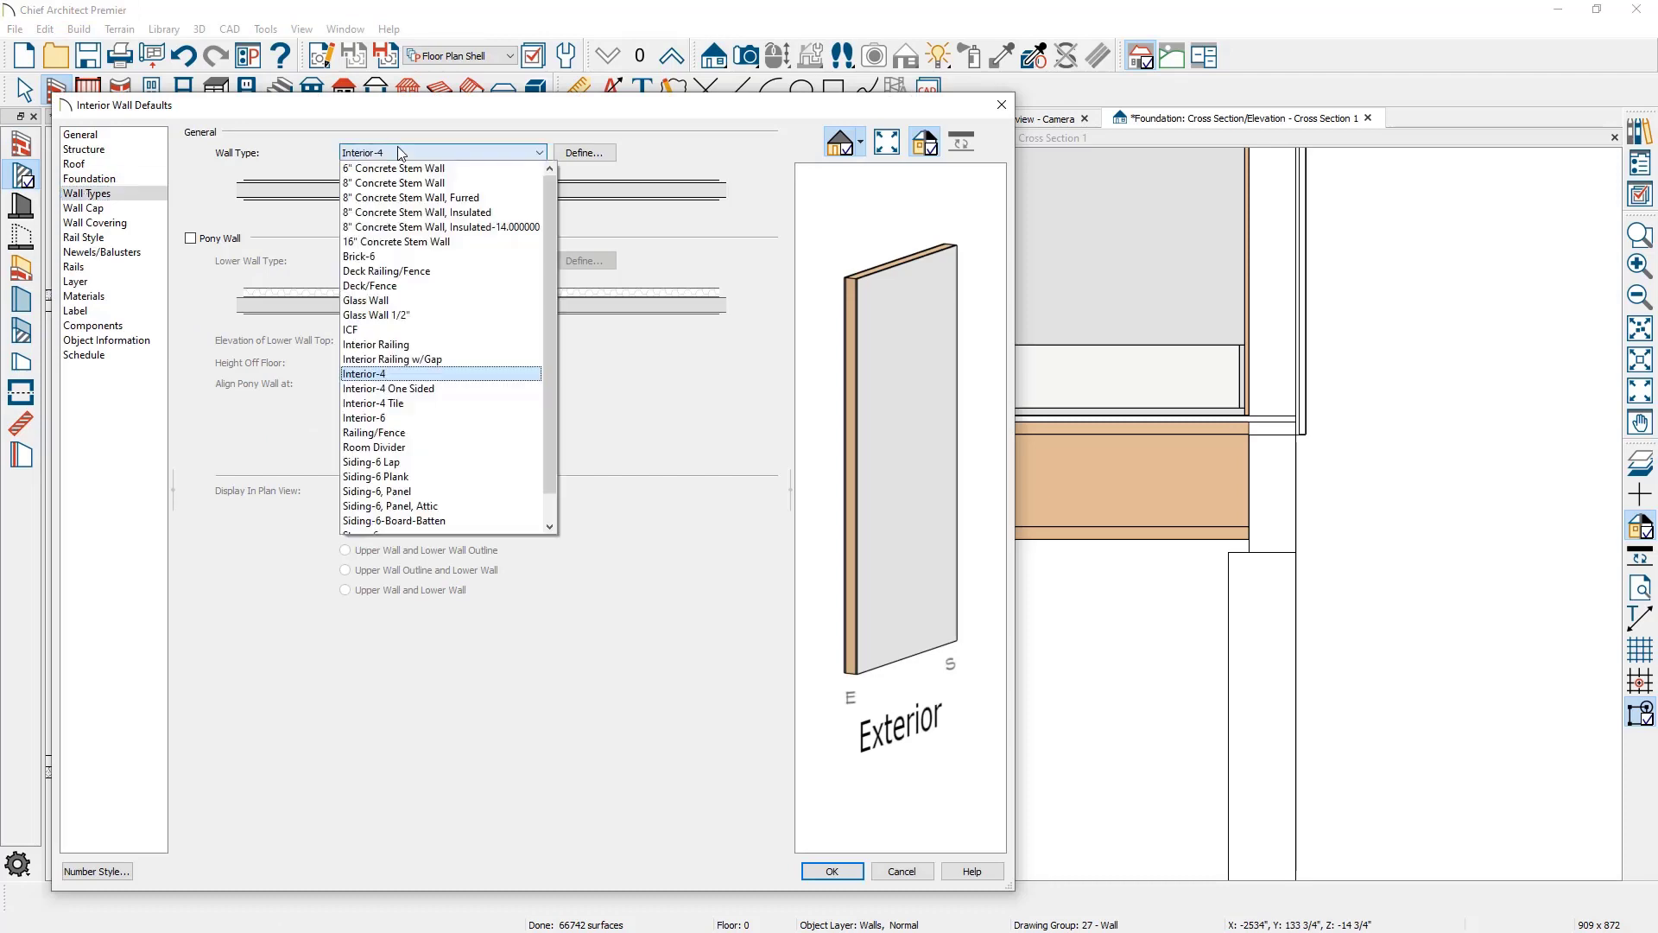
left_click(432, 391)
left_click(584, 154)
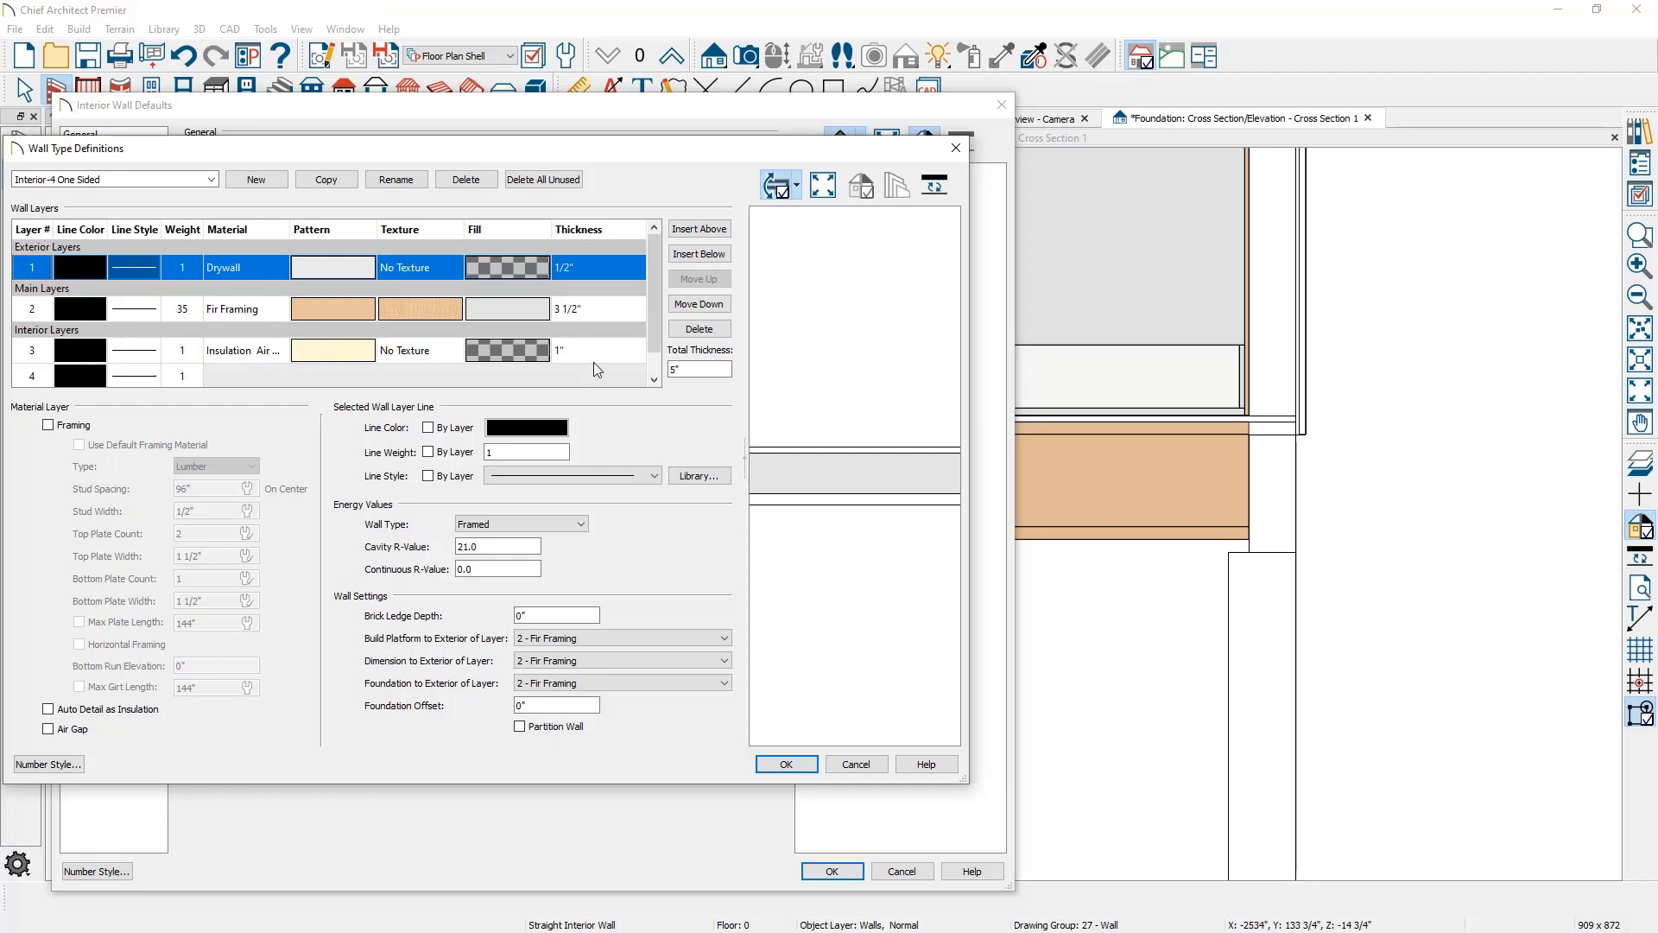
left_click(784, 763)
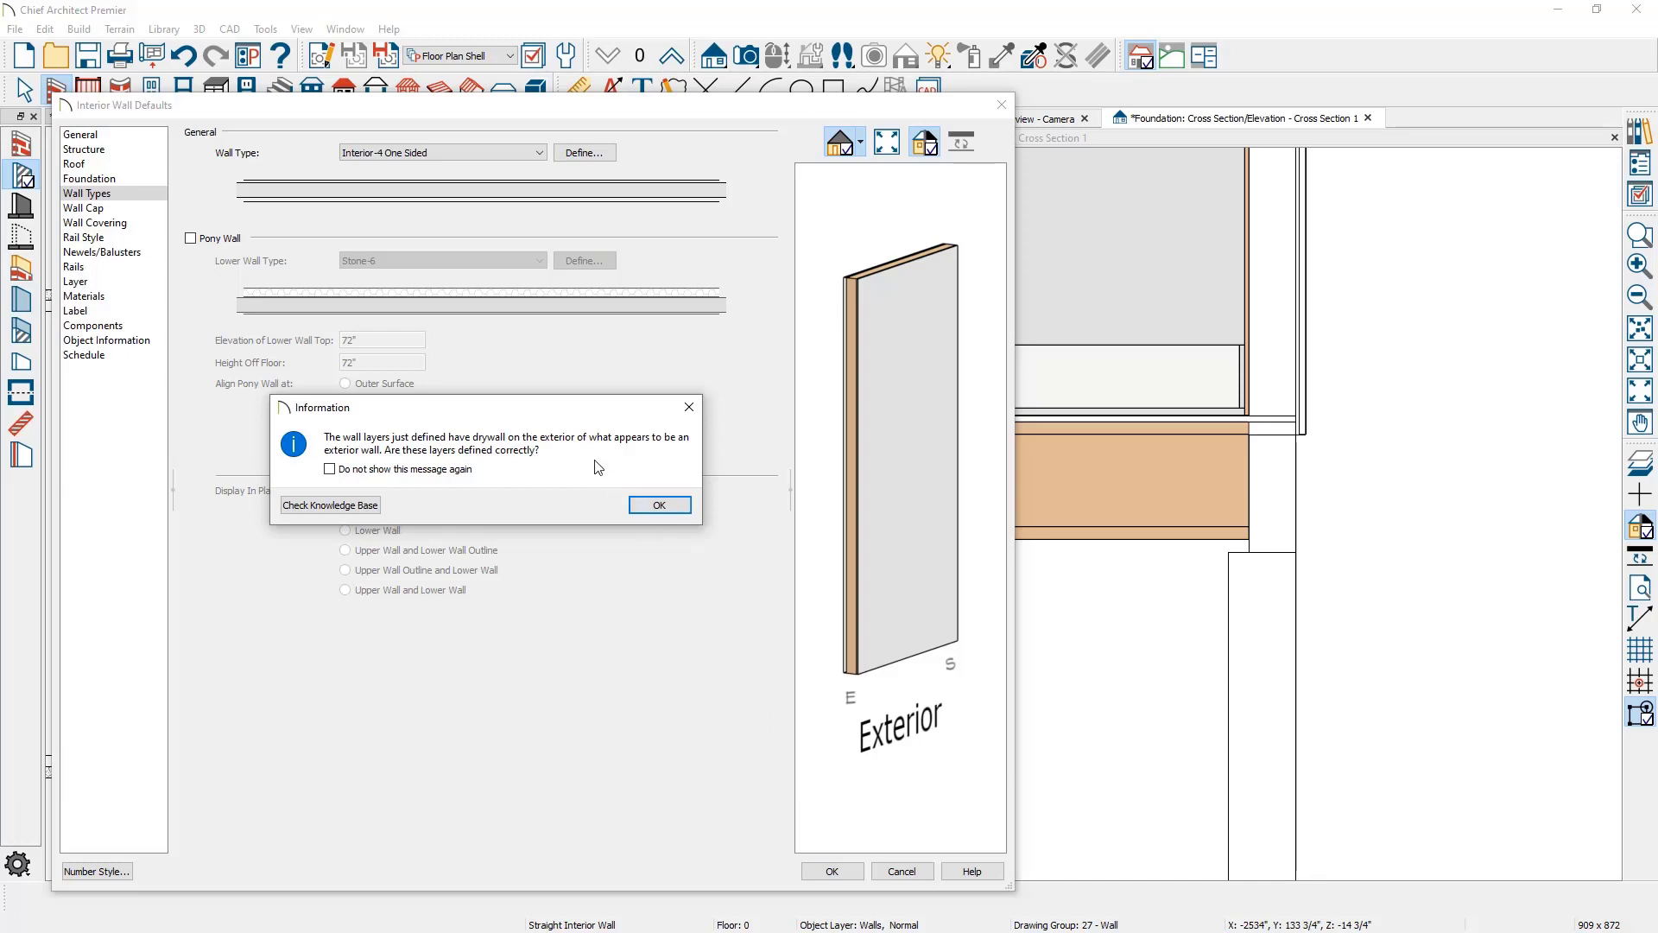
left_click(659, 505)
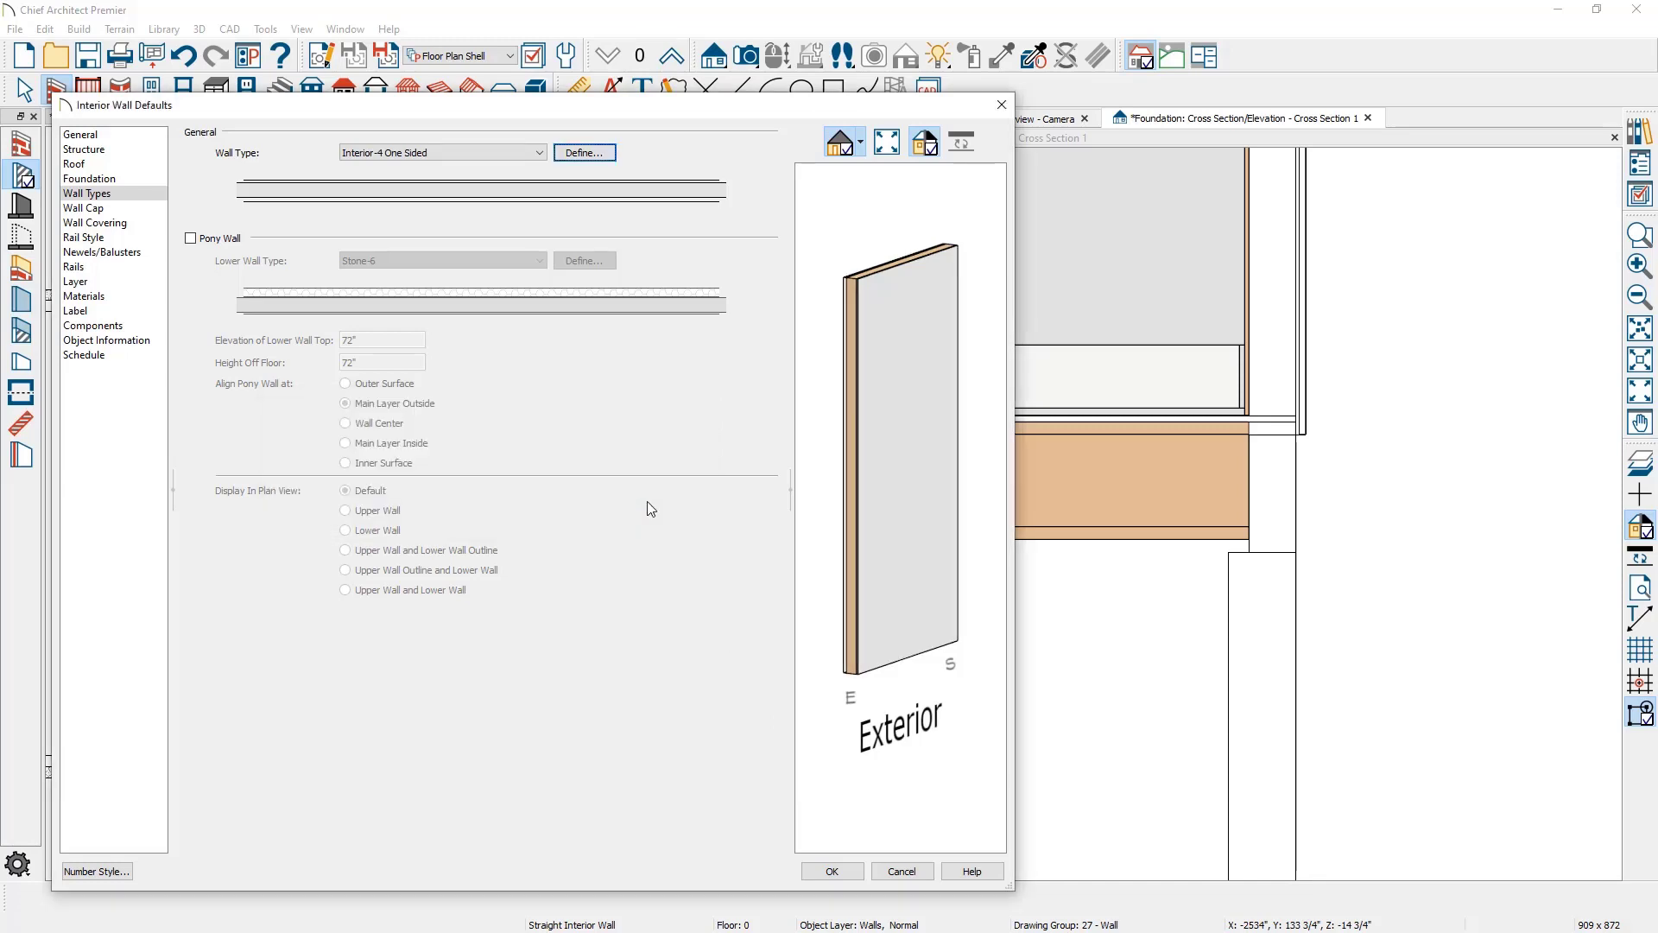
left_click(838, 871)
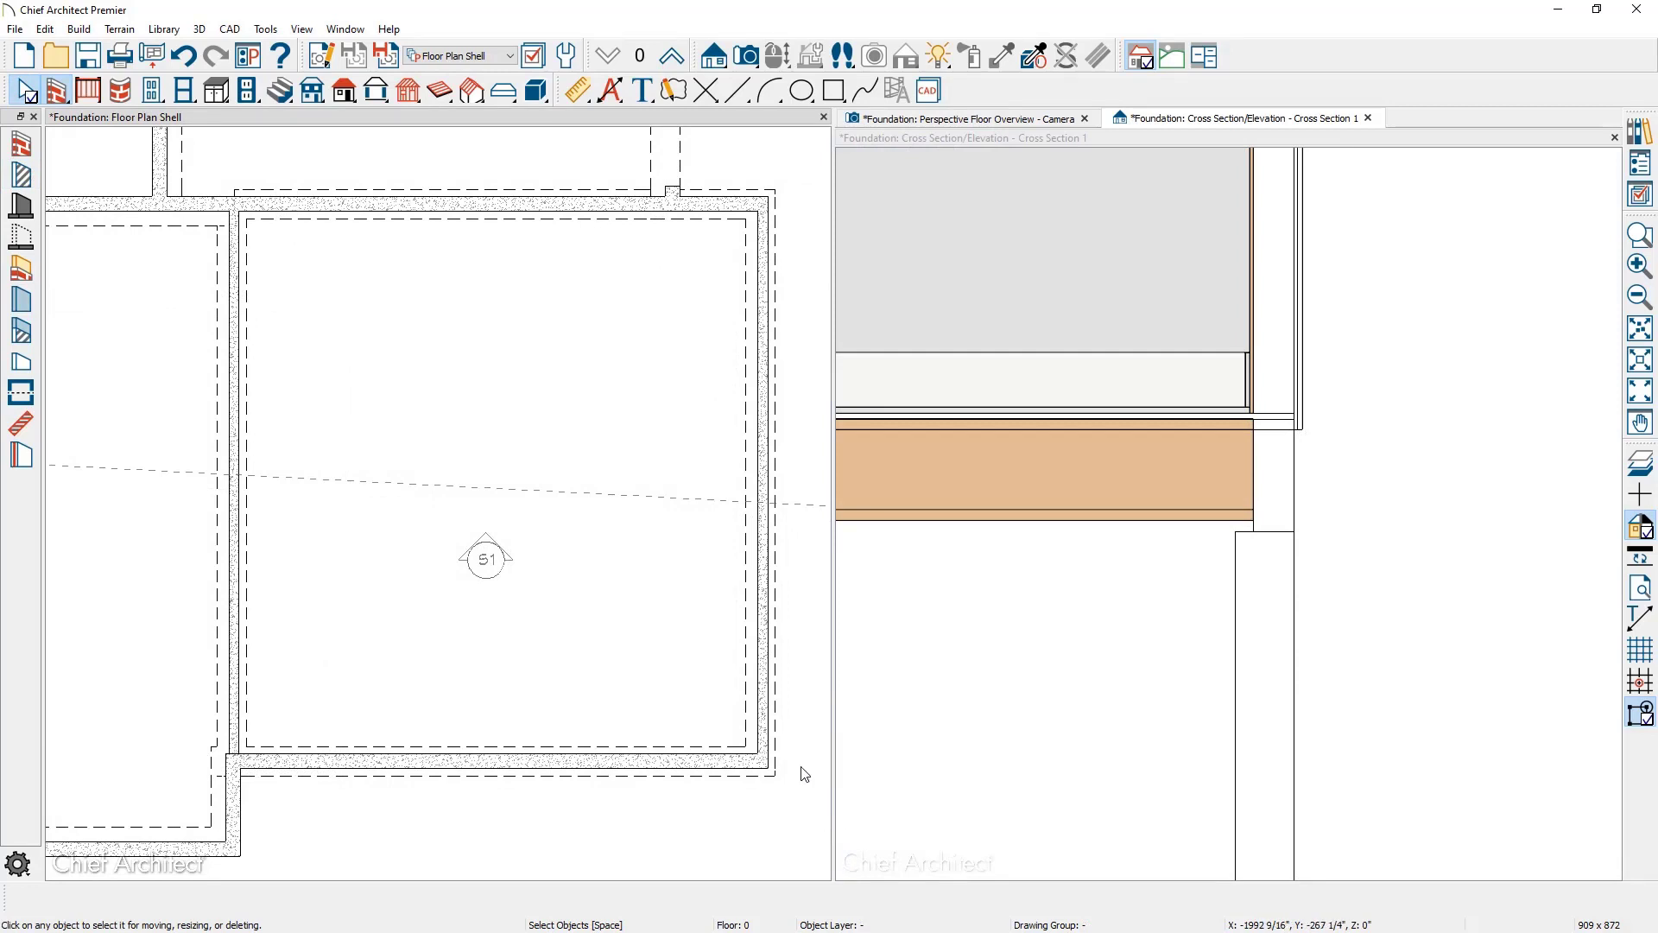
Switch to the Foundation saved plan view, with pony walls displayed as Upper Wall and Lower Wall Outline.
scroll(777, 728, "up", 2)
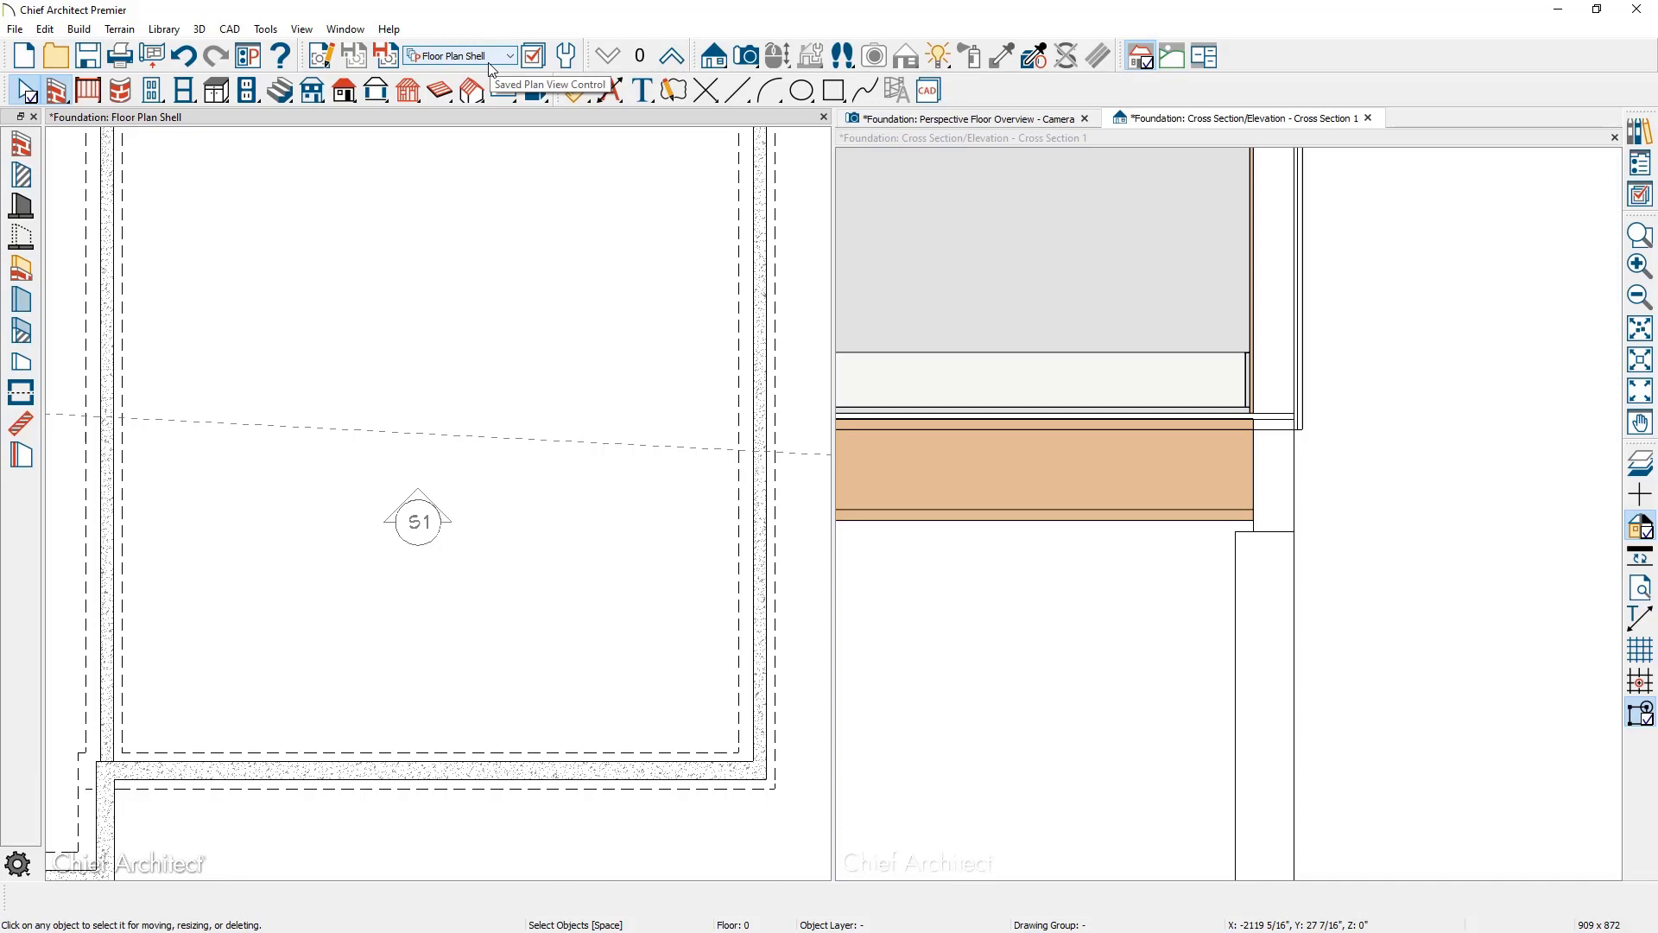
left_click(491, 69)
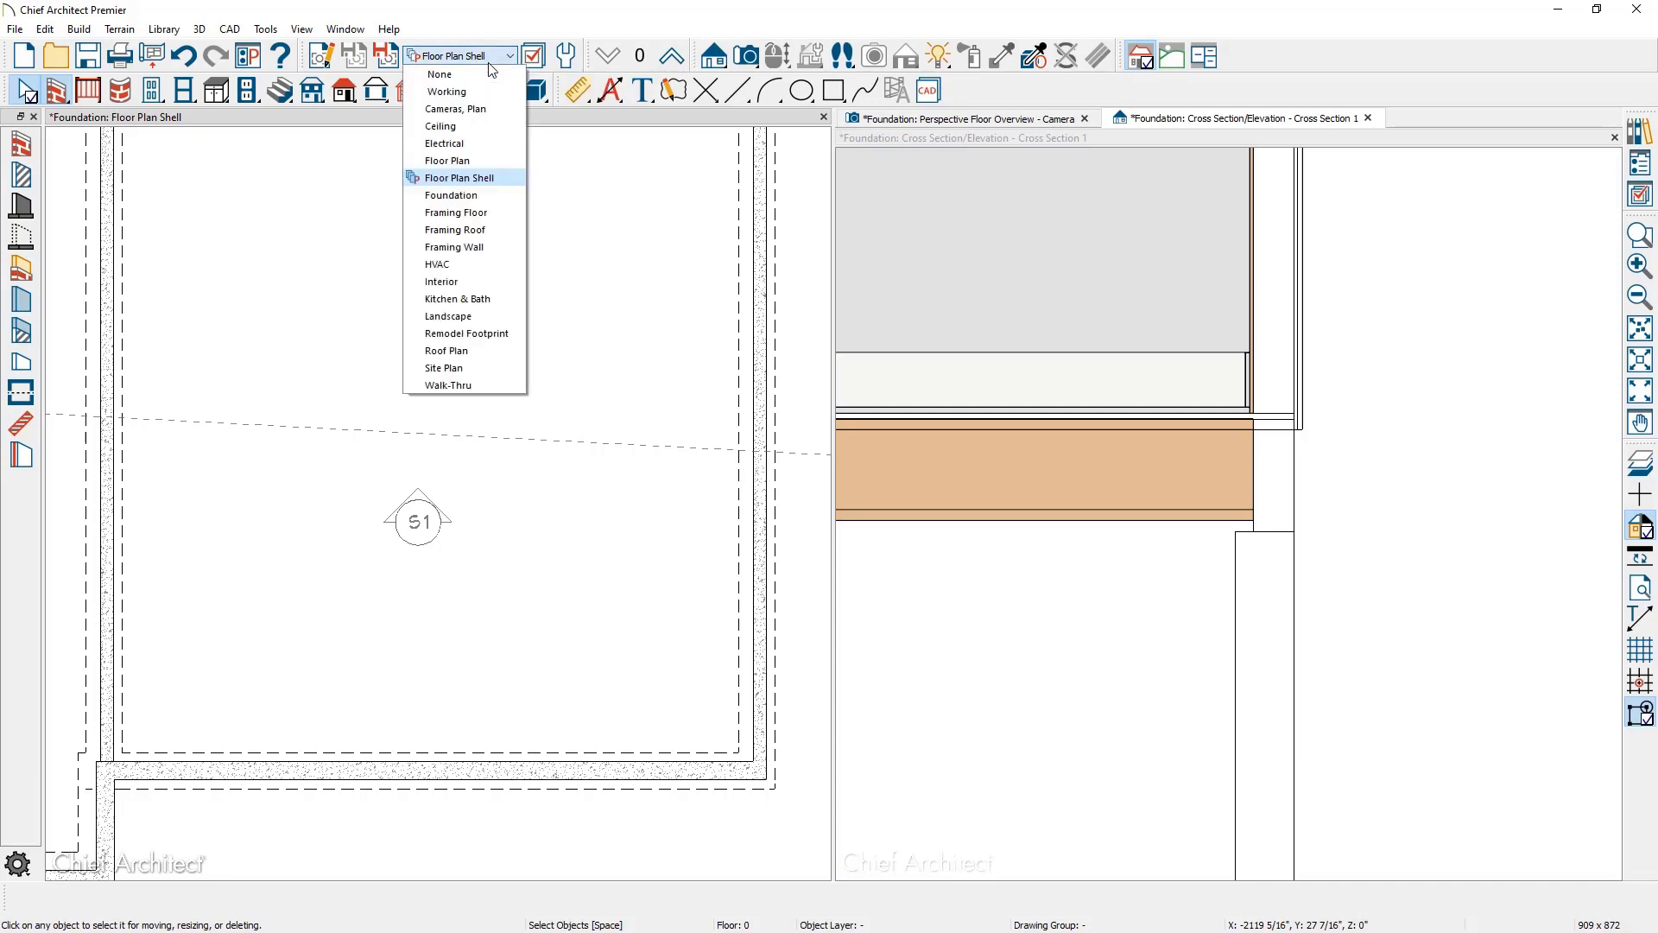
left_click(493, 196)
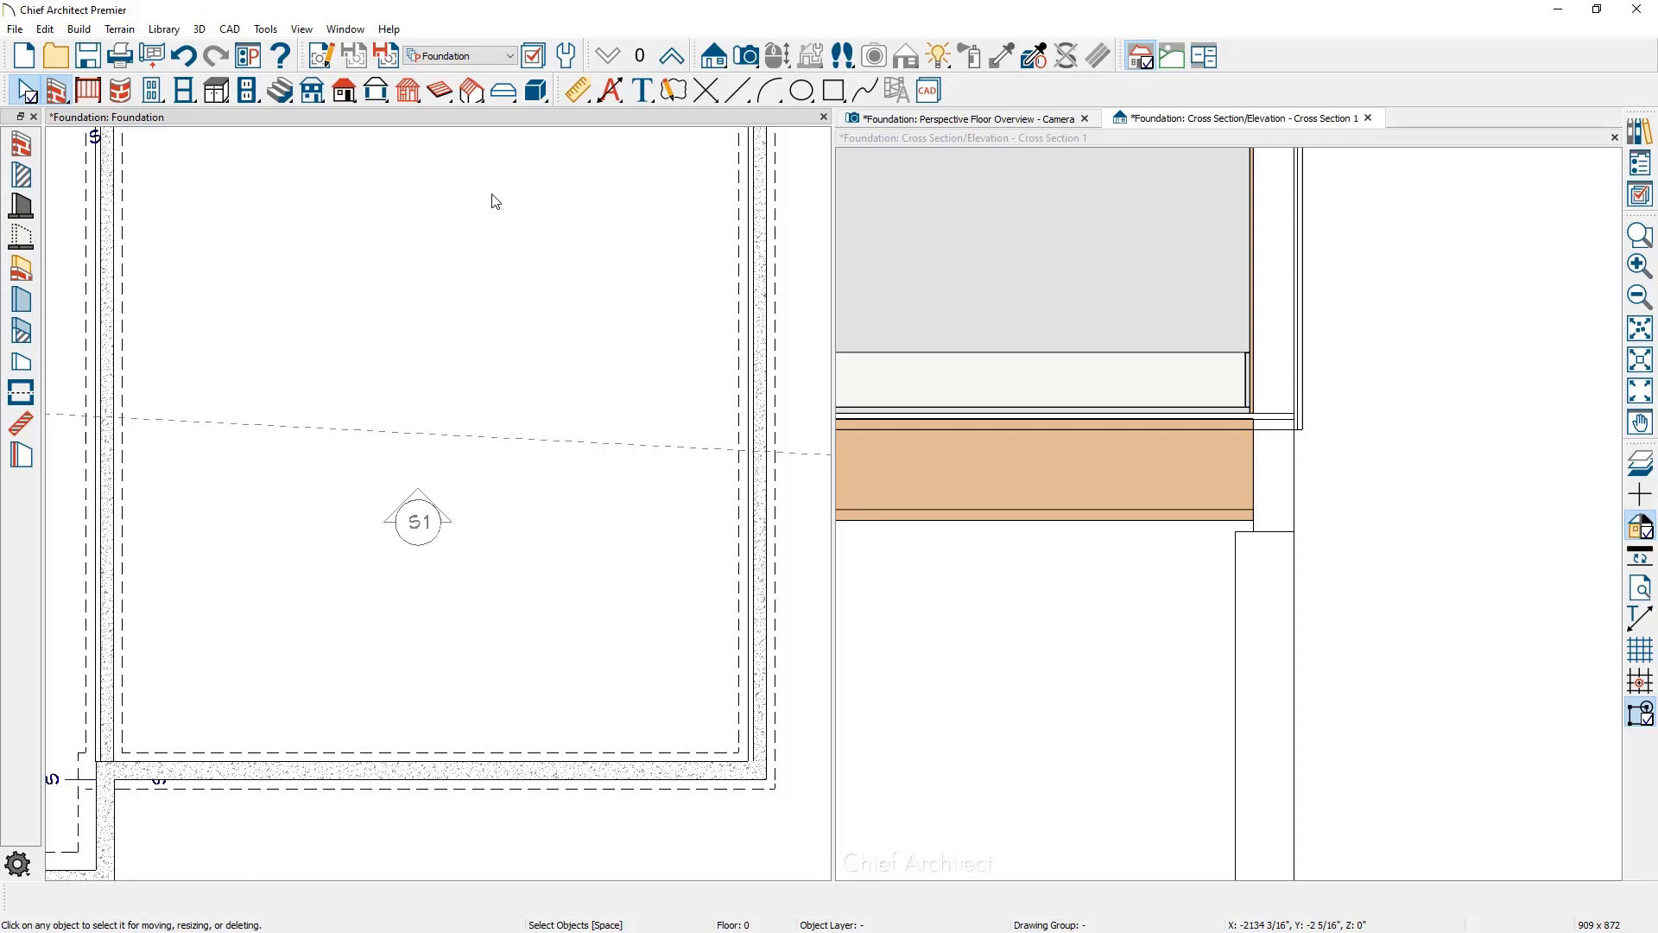
scroll(774, 629, "up", 3)
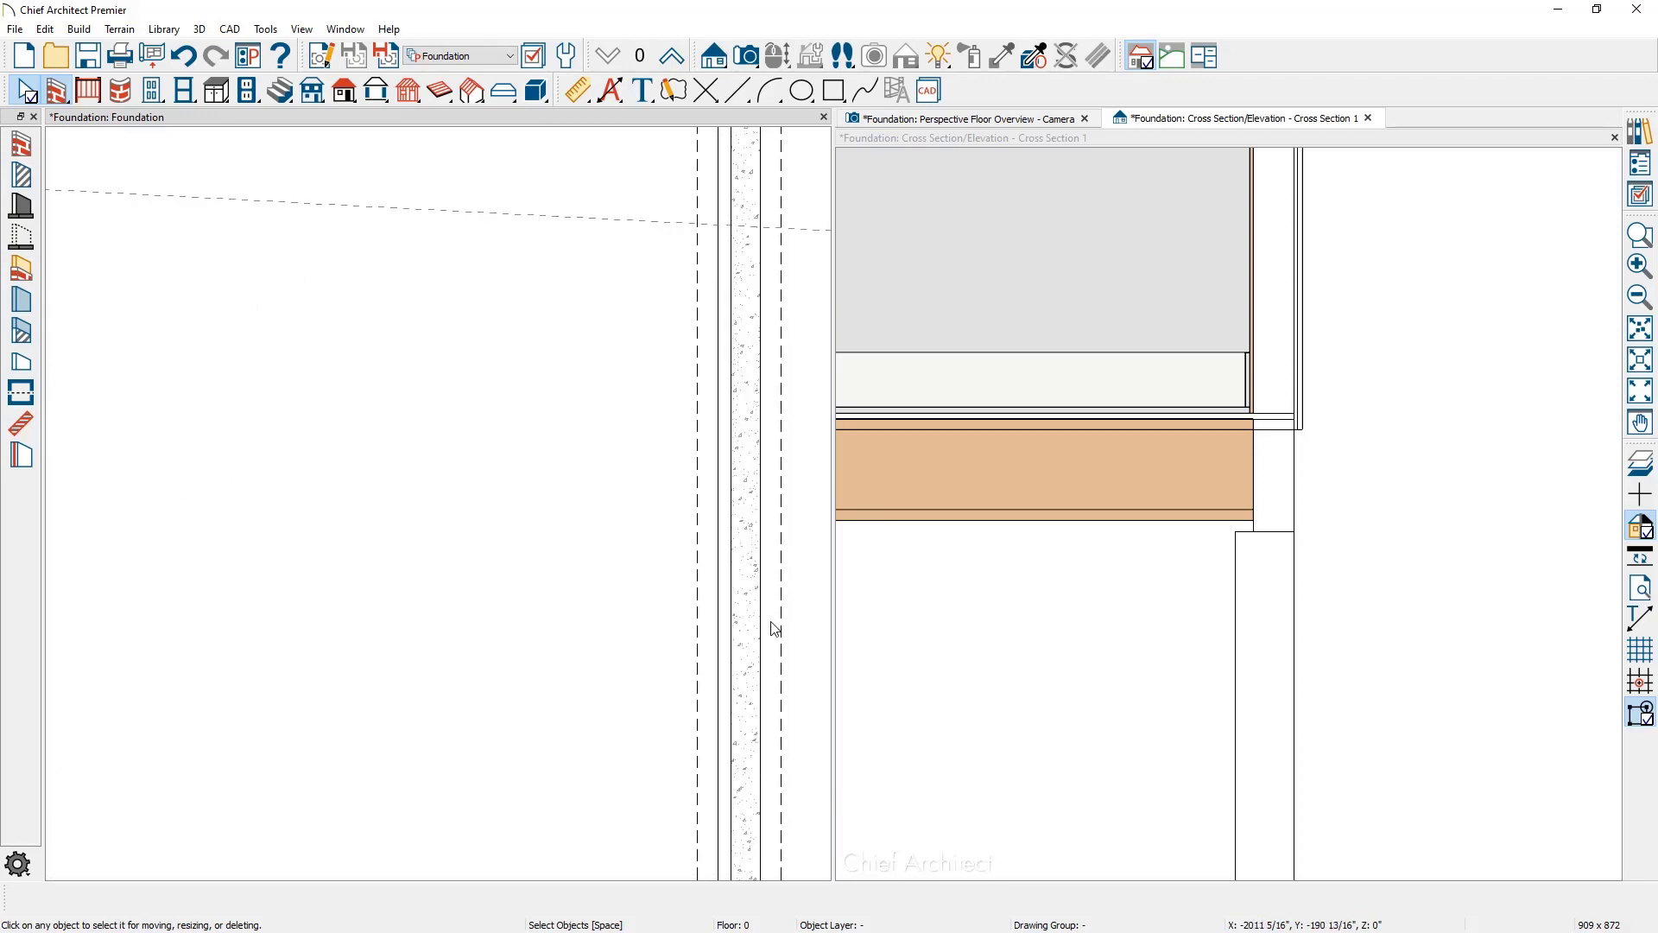
left_click(322, 57)
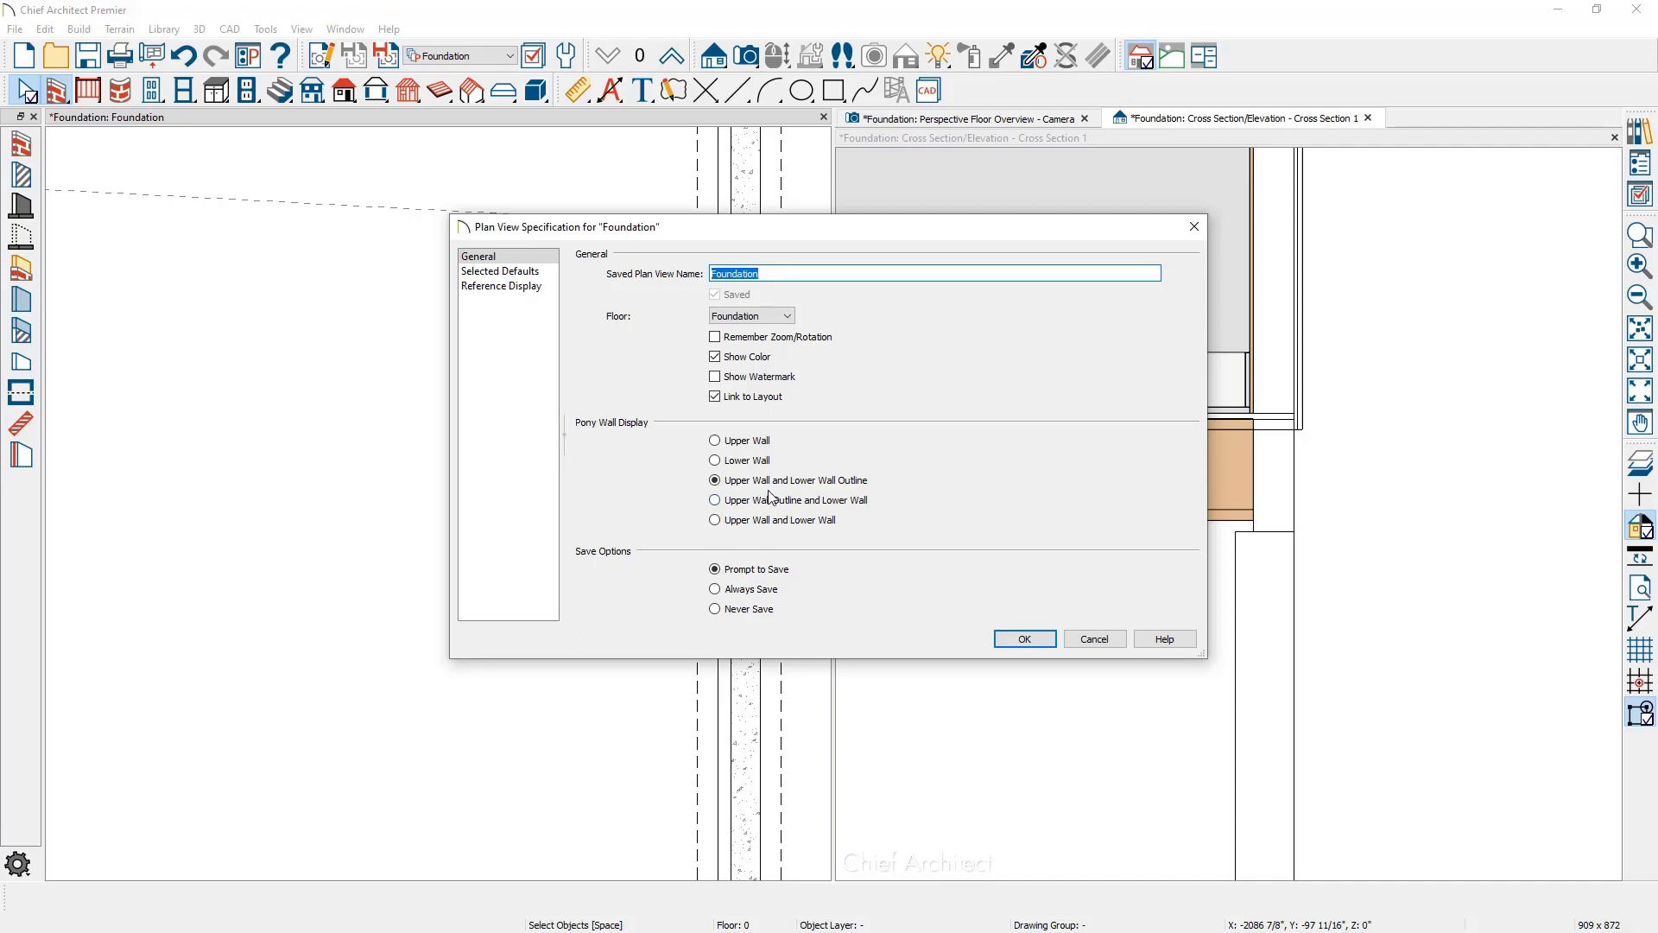
left_click(1023, 639)
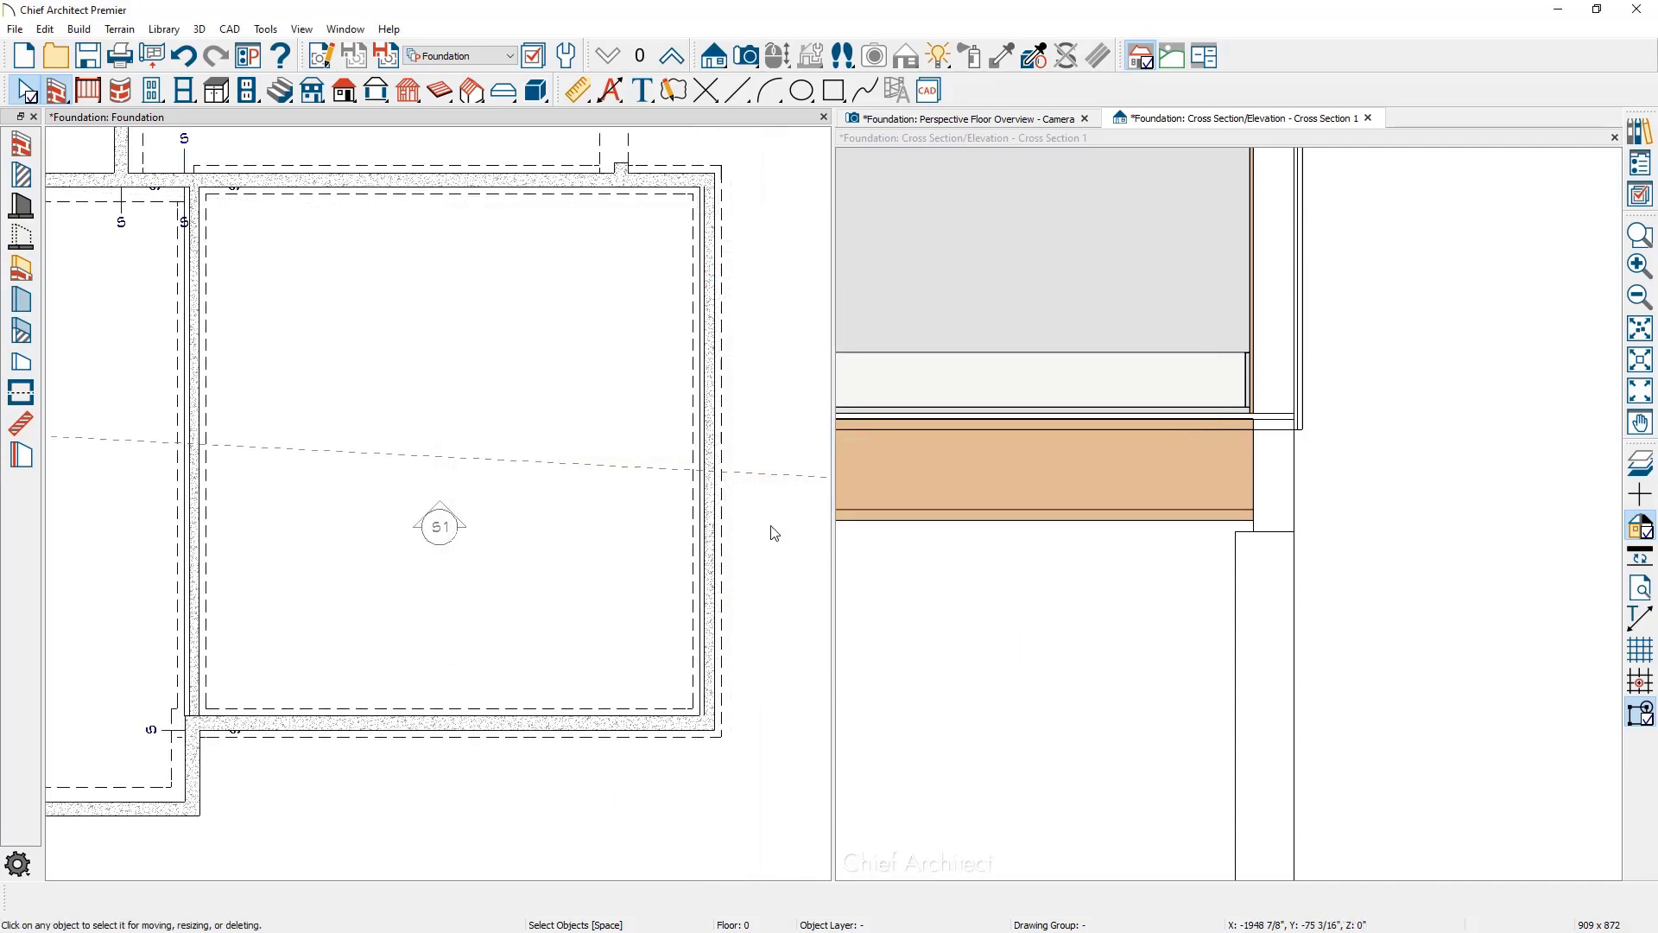
Draw a straight interior wall inside the basement room, parallel to its outer end wall.
left_click(23, 175)
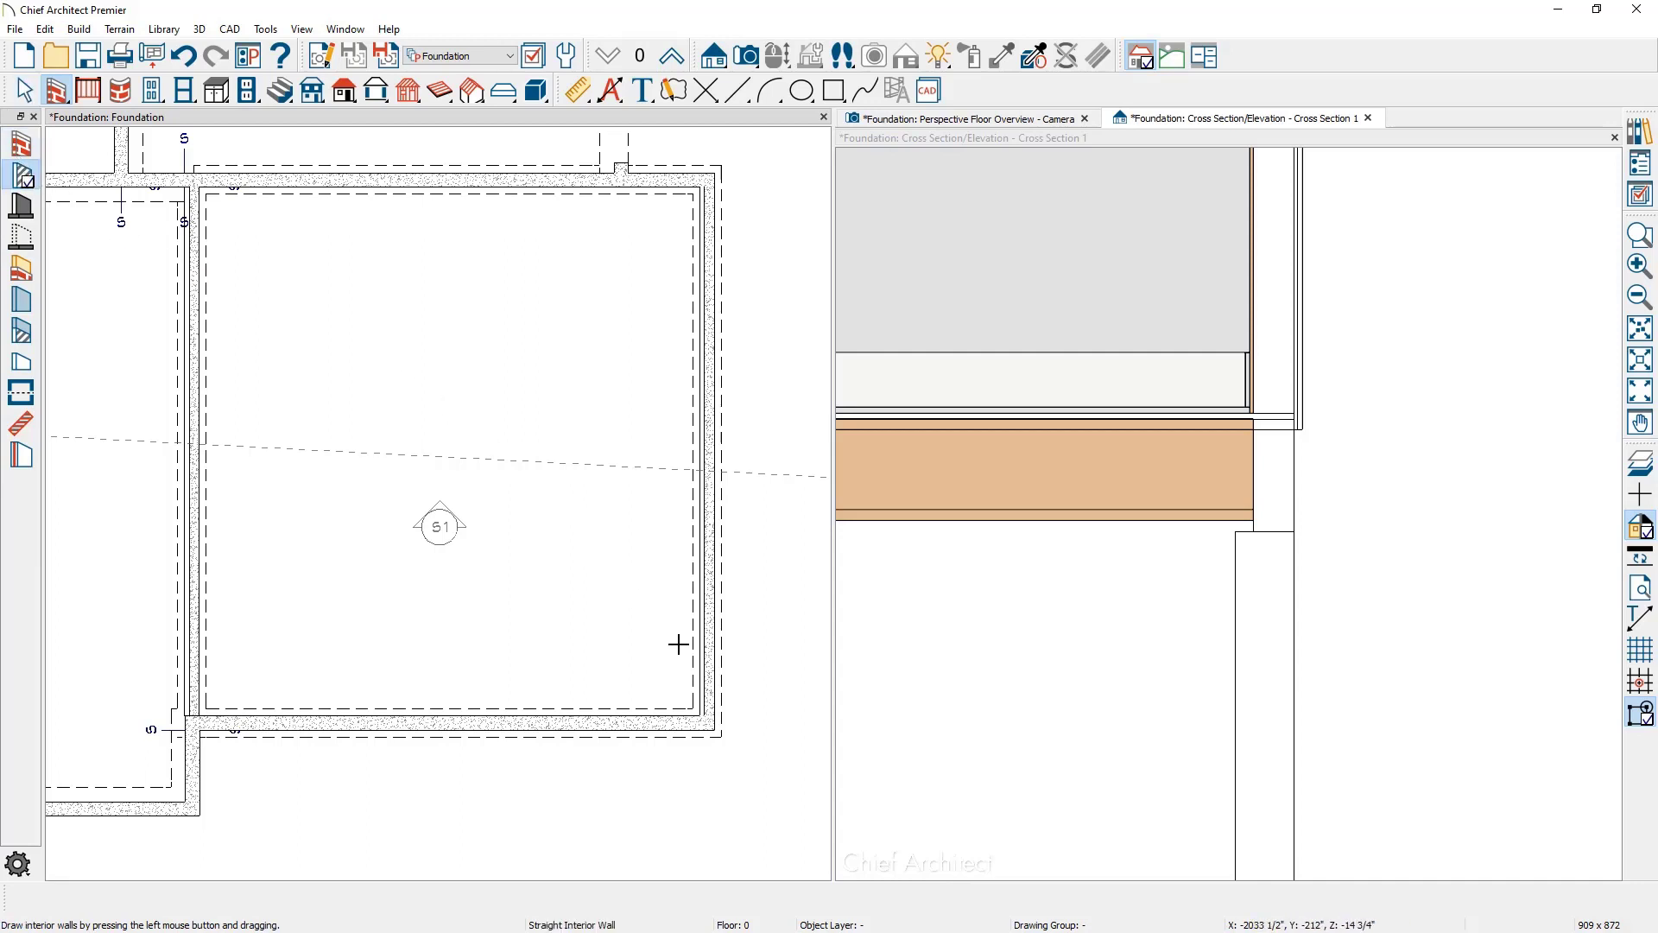
left_click_drag(688, 661, 677, 244)
key("space")
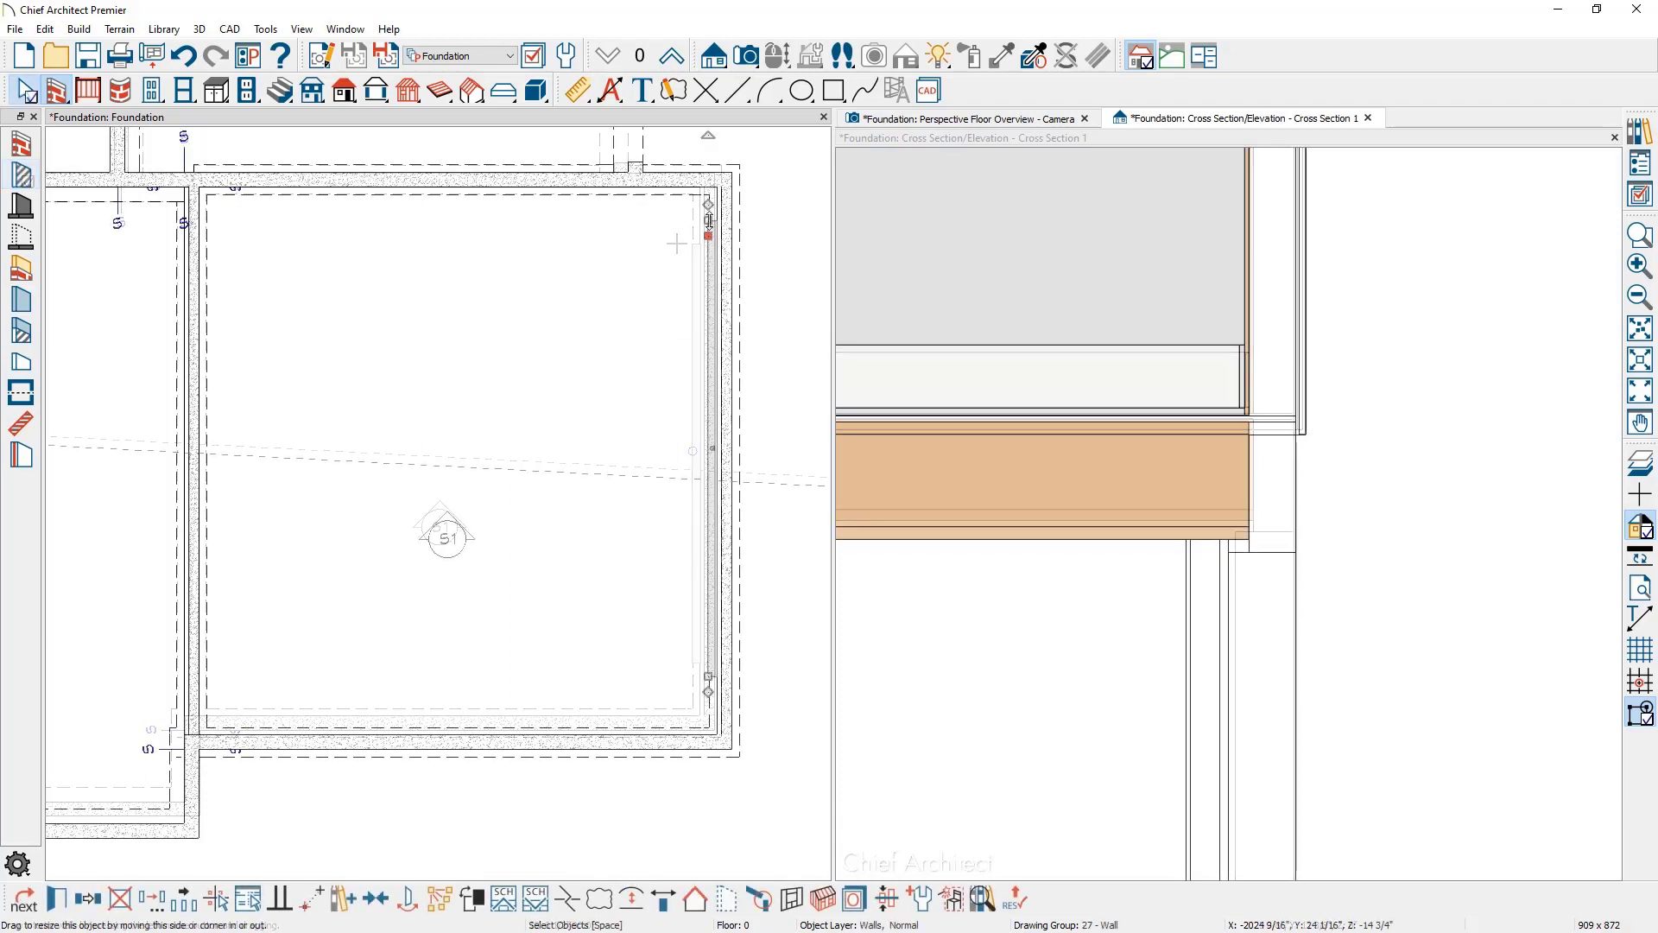
Set the new interior wall beside the outer end wall to Furred Wall in its structure settings.
left_click(709, 222)
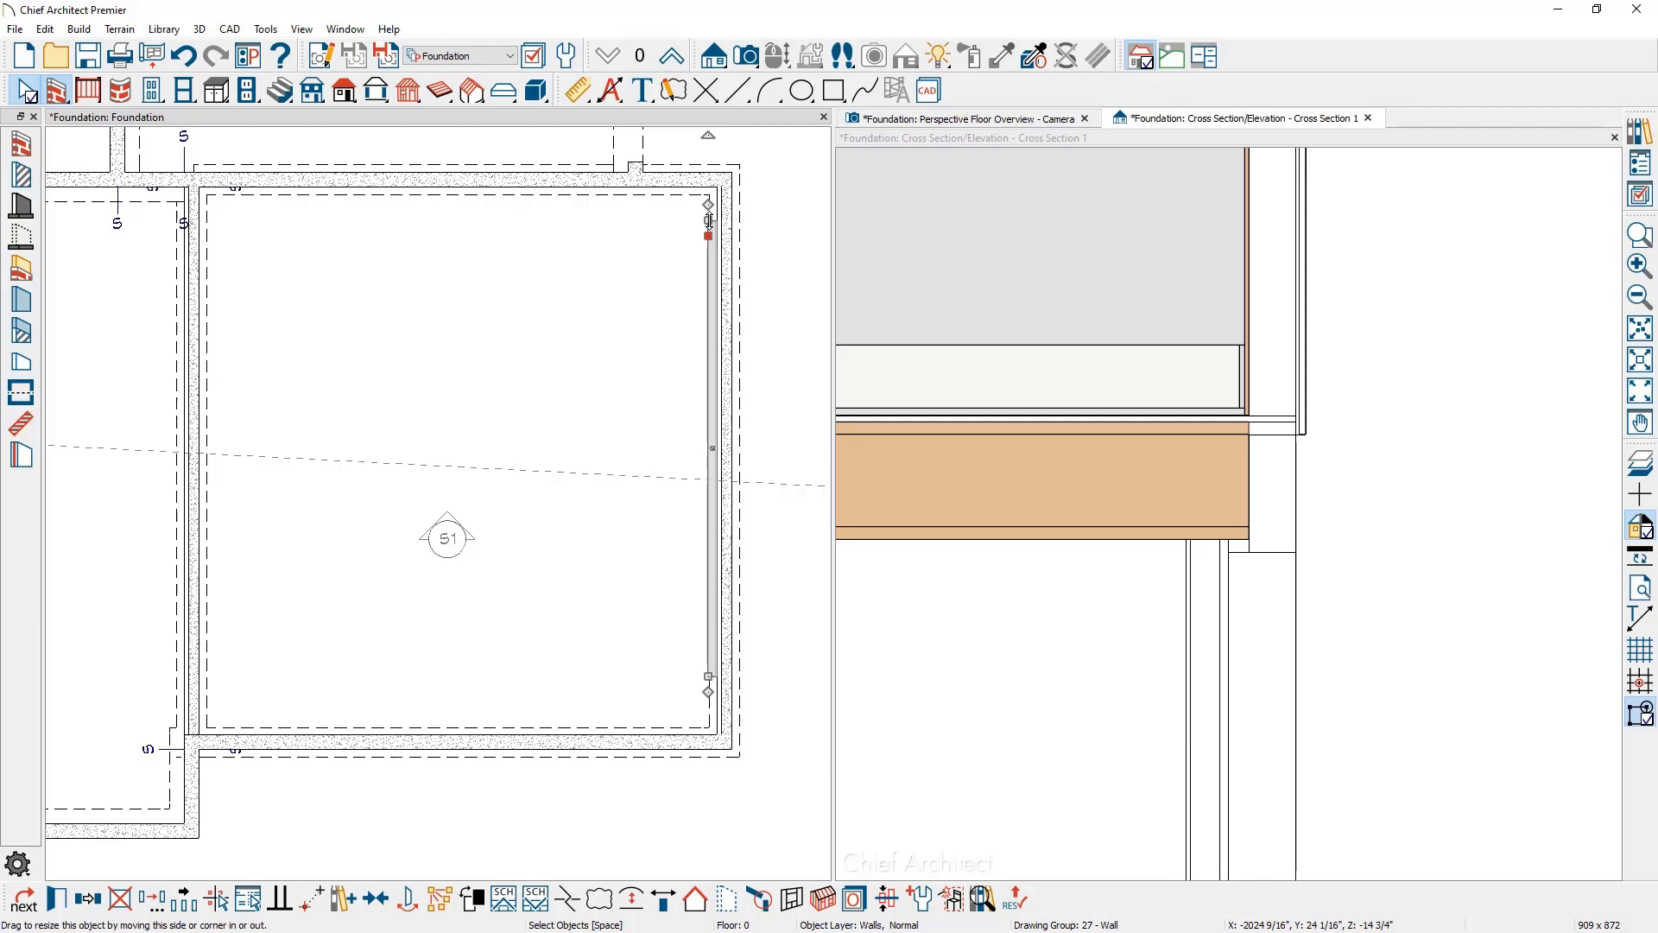
double_click(709, 220)
left_click(140, 151)
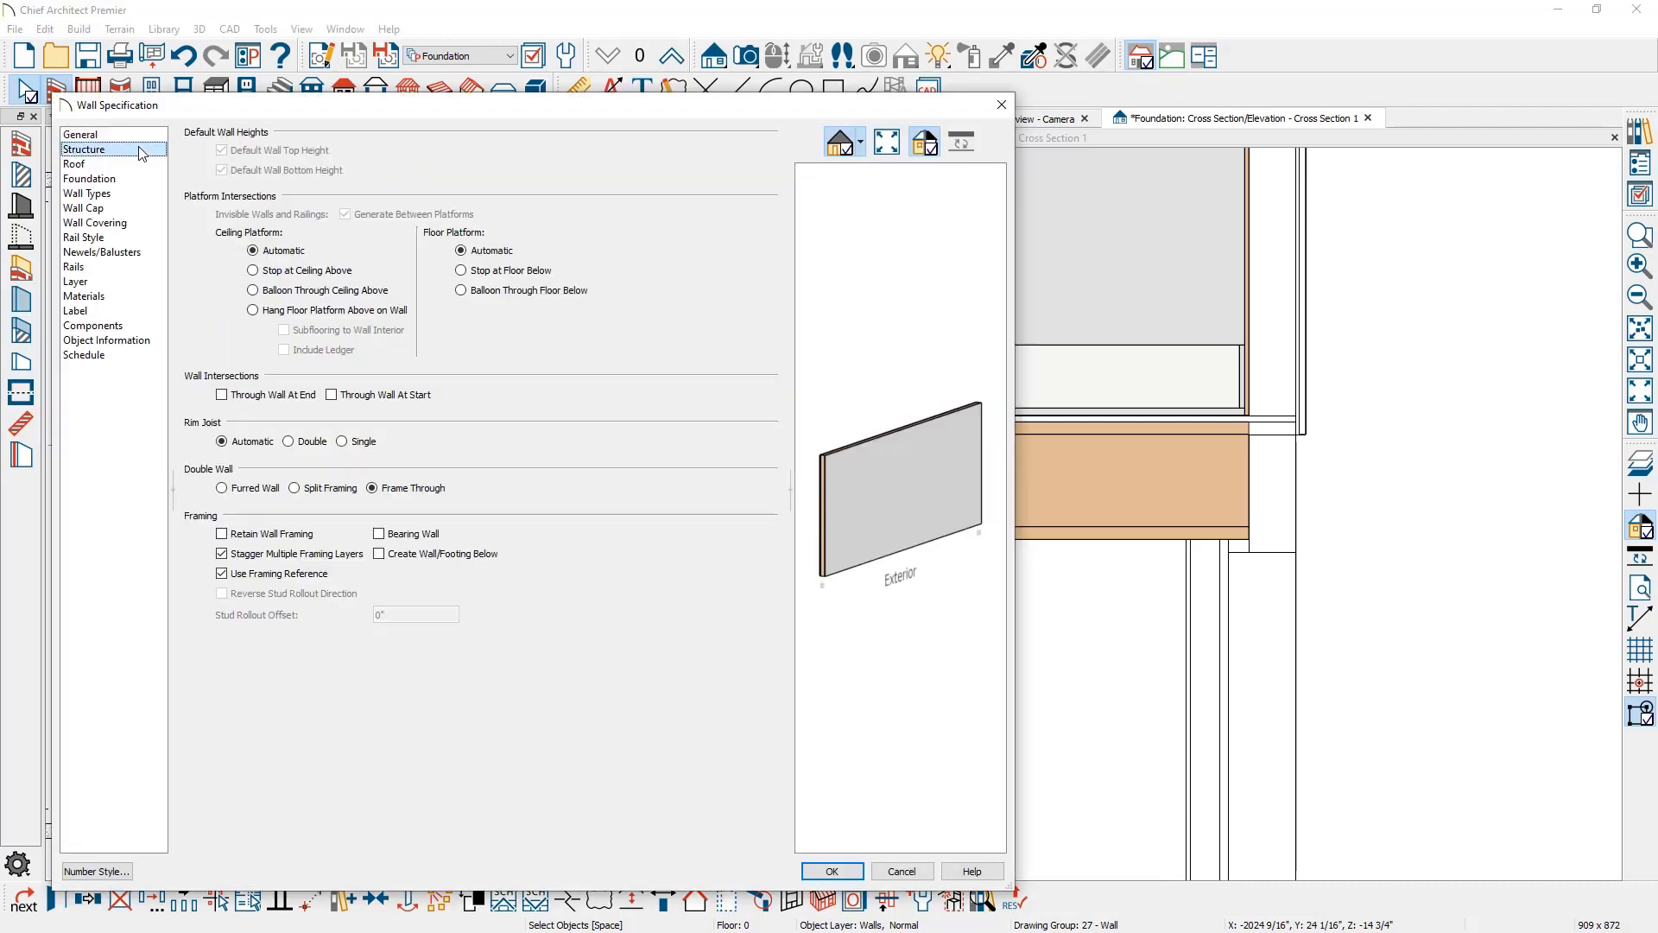
left_click(235, 494)
left_click(817, 871)
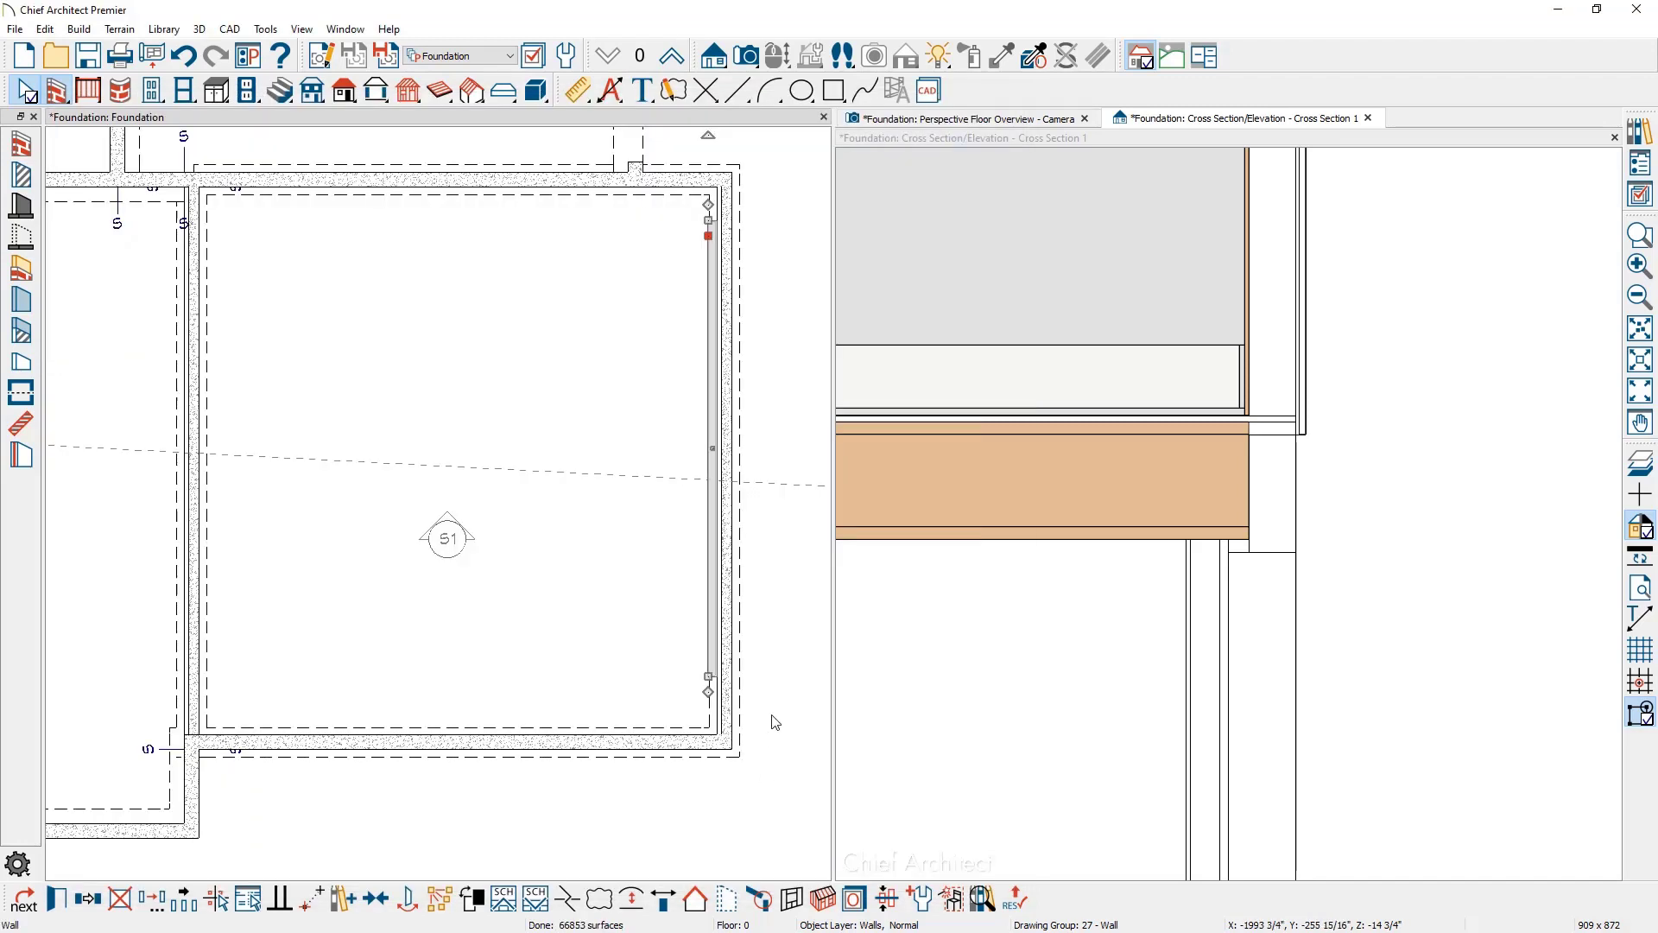
Draw interior walls along the other three sides of the basement room, moving and extending them to fit the concrete walls and join at the corners.
left_click_drag(708, 220, 701, 707)
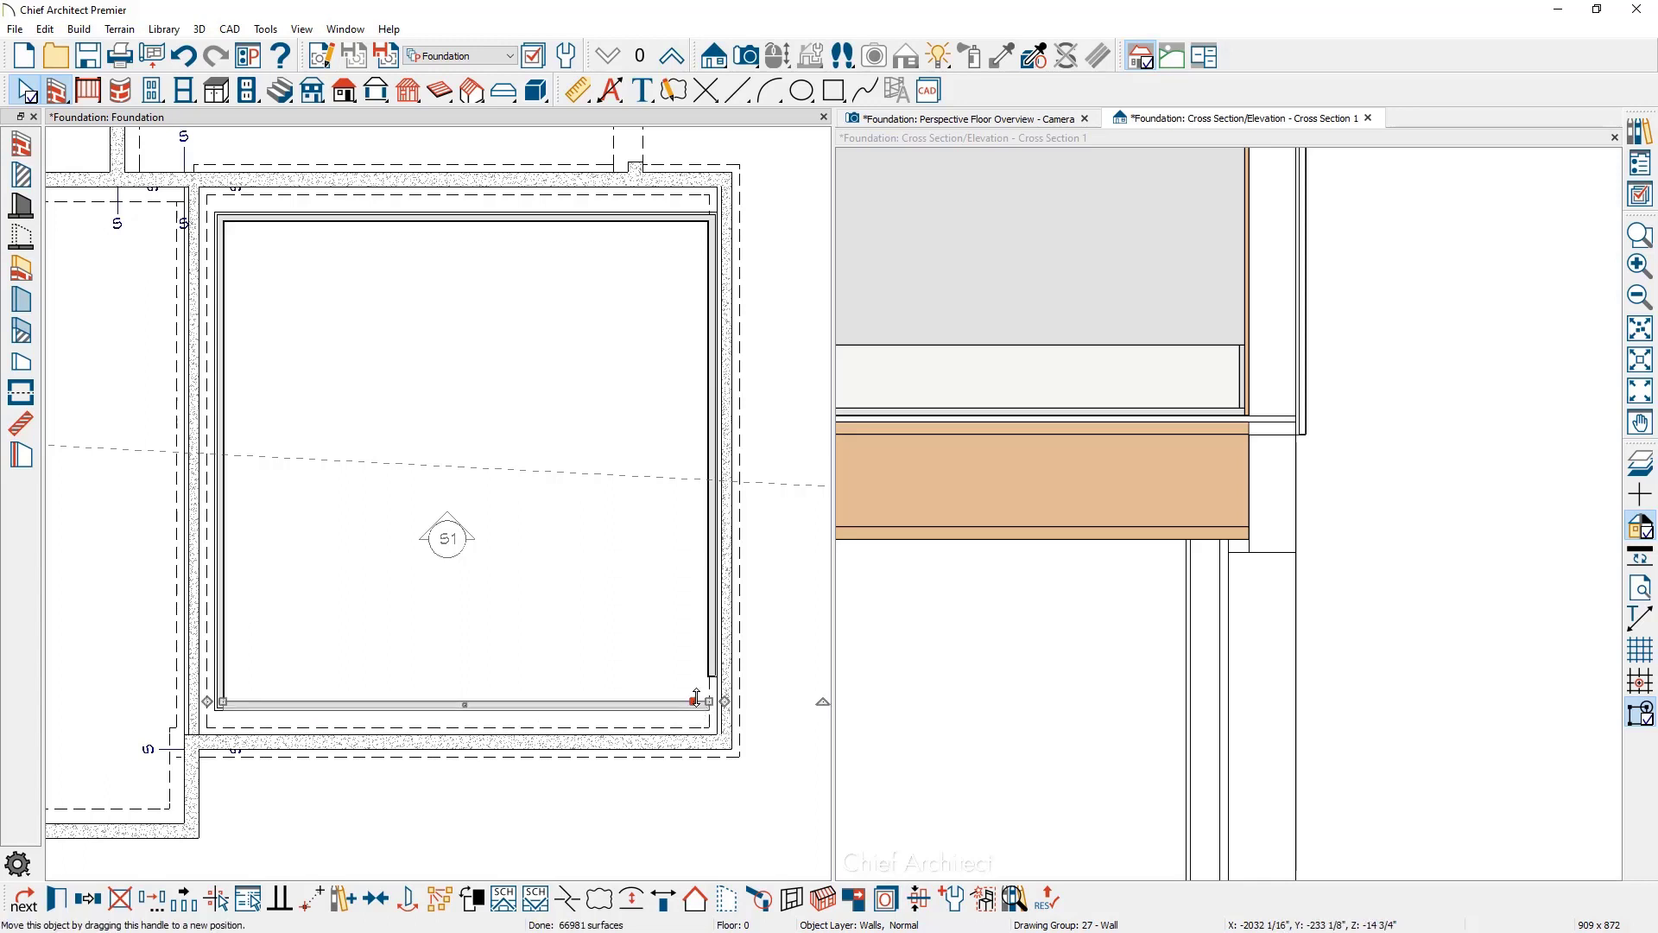
left_click_drag(696, 699, 693, 727)
left_click(710, 661)
left_click_drag(708, 676, 708, 728)
left_click(565, 218)
left_click_drag(566, 219, 566, 196)
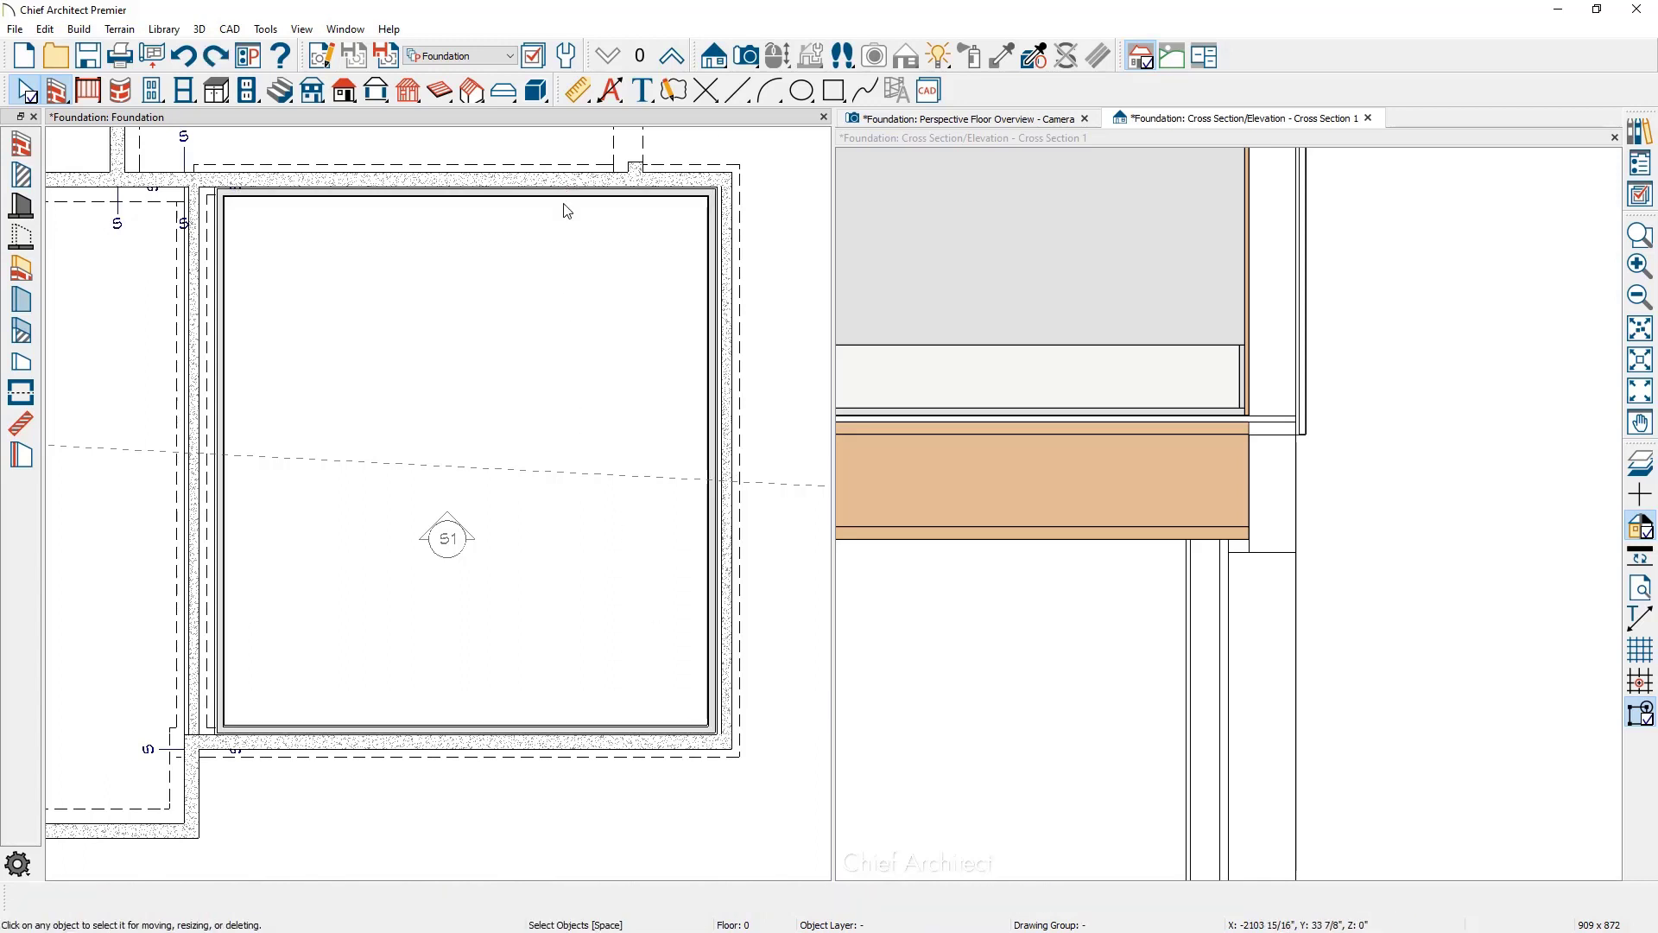
Reverse the layers of the dividing pony wall and align its outer face with the stem wall continuing beyond the corner.
middle_click_drag(269, 397, 444, 407)
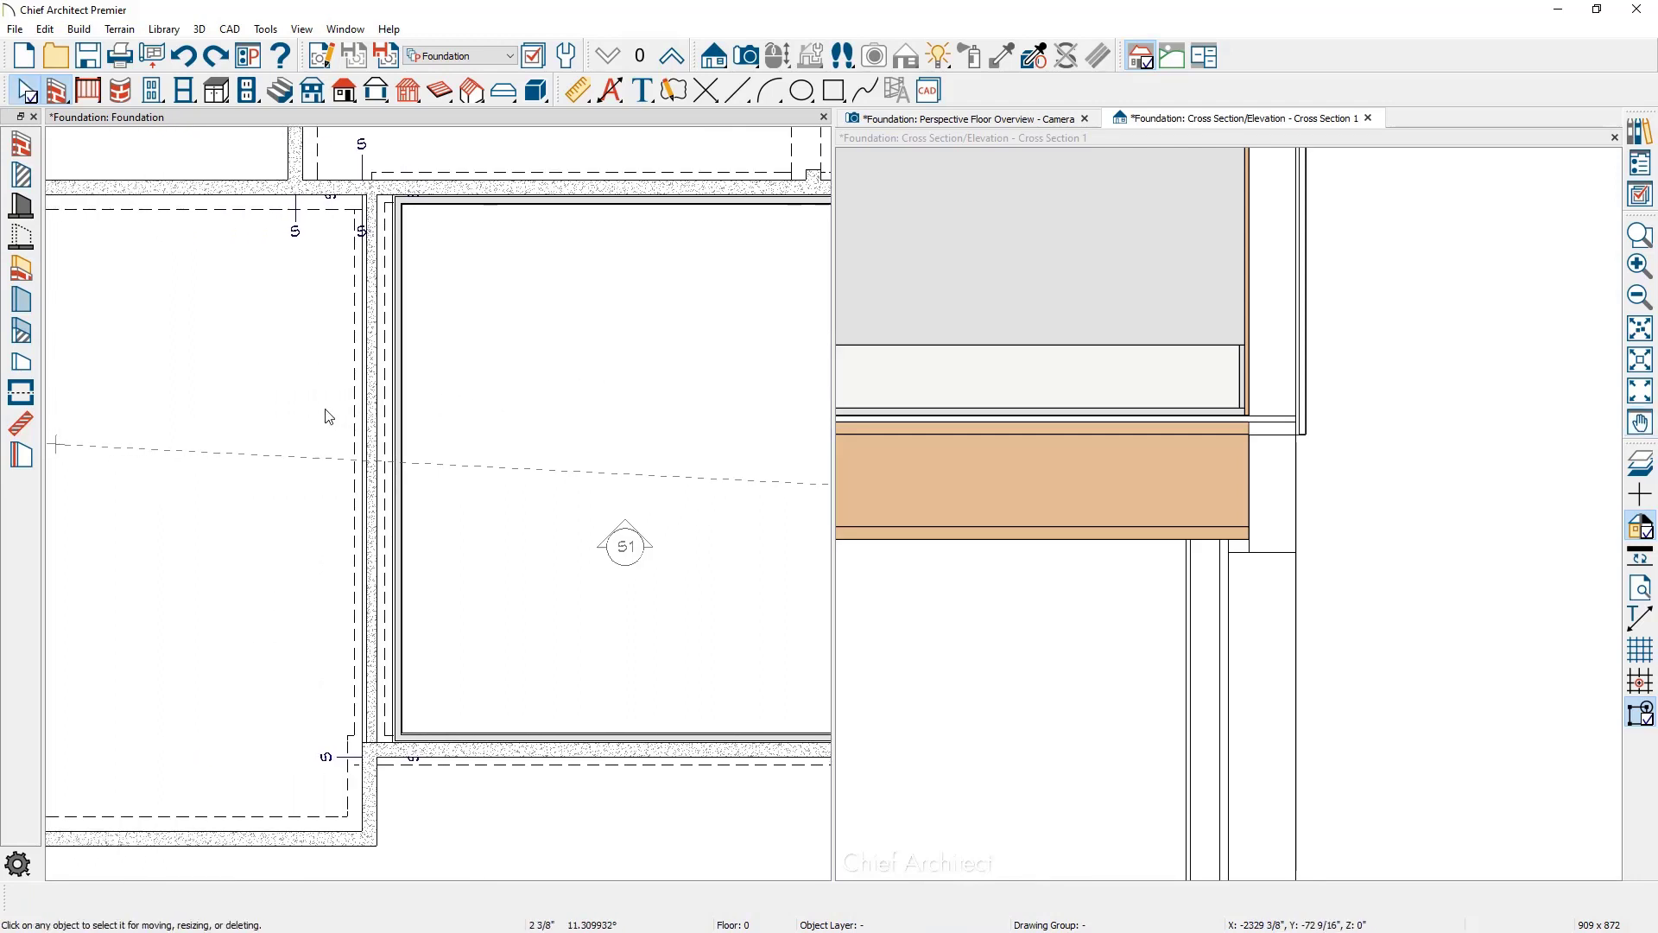
scroll(328, 417, "up", 3)
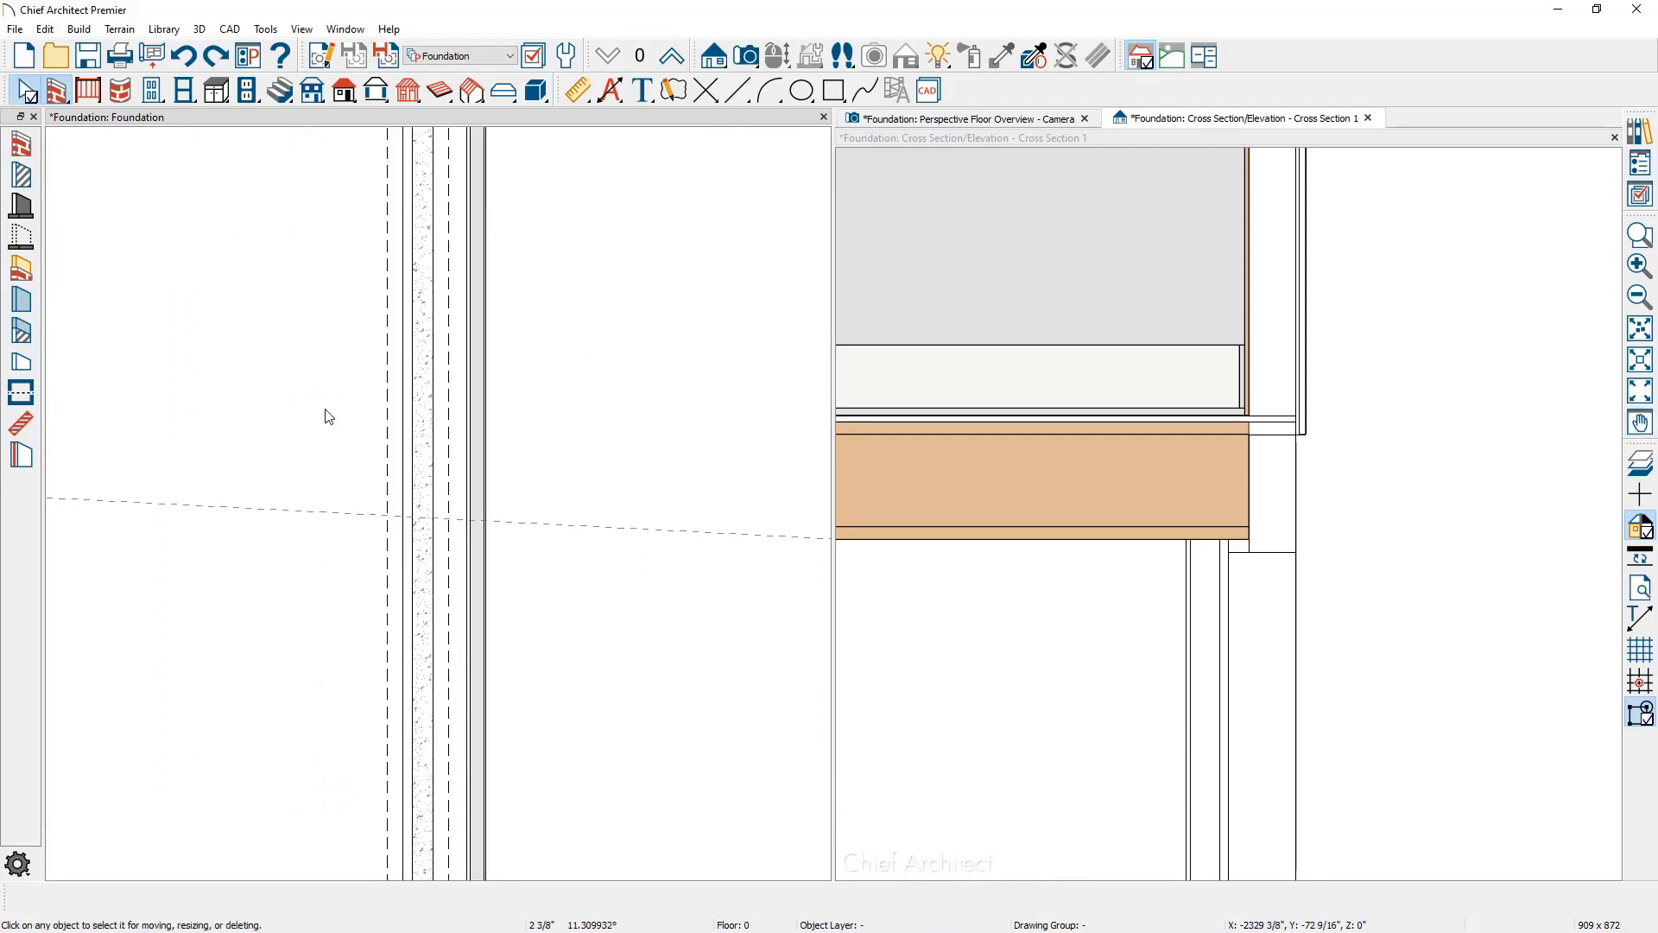
left_click(419, 400)
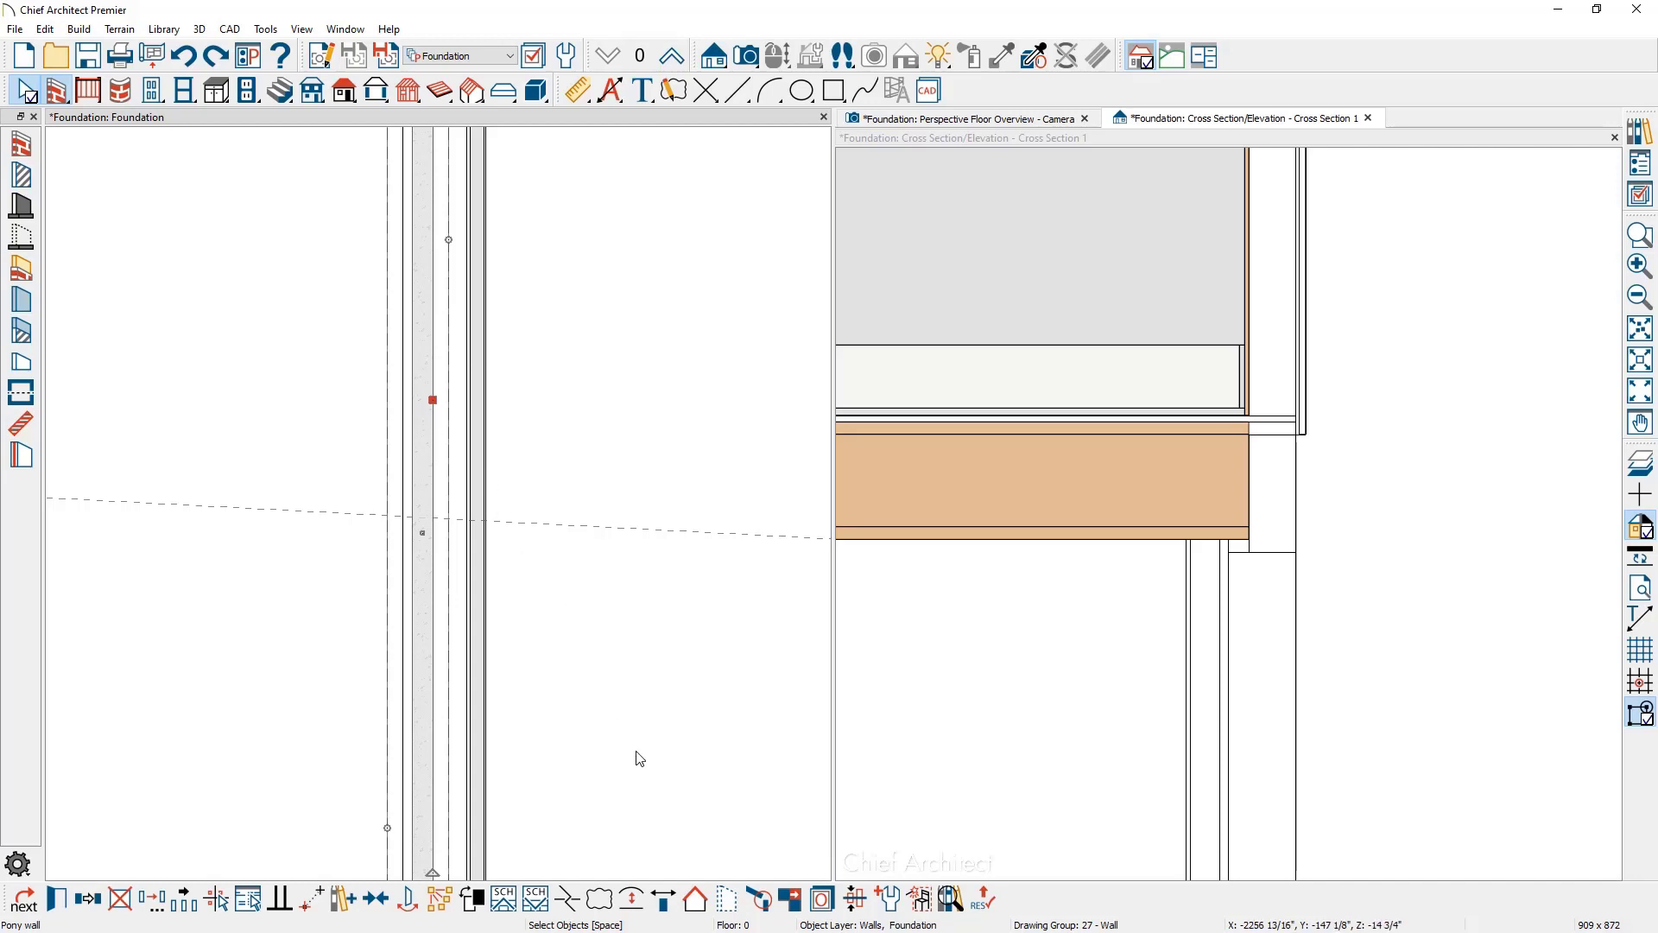
left_click(665, 900)
middle_click_drag(475, 665, 526, 432)
scroll(471, 652, "up", 4)
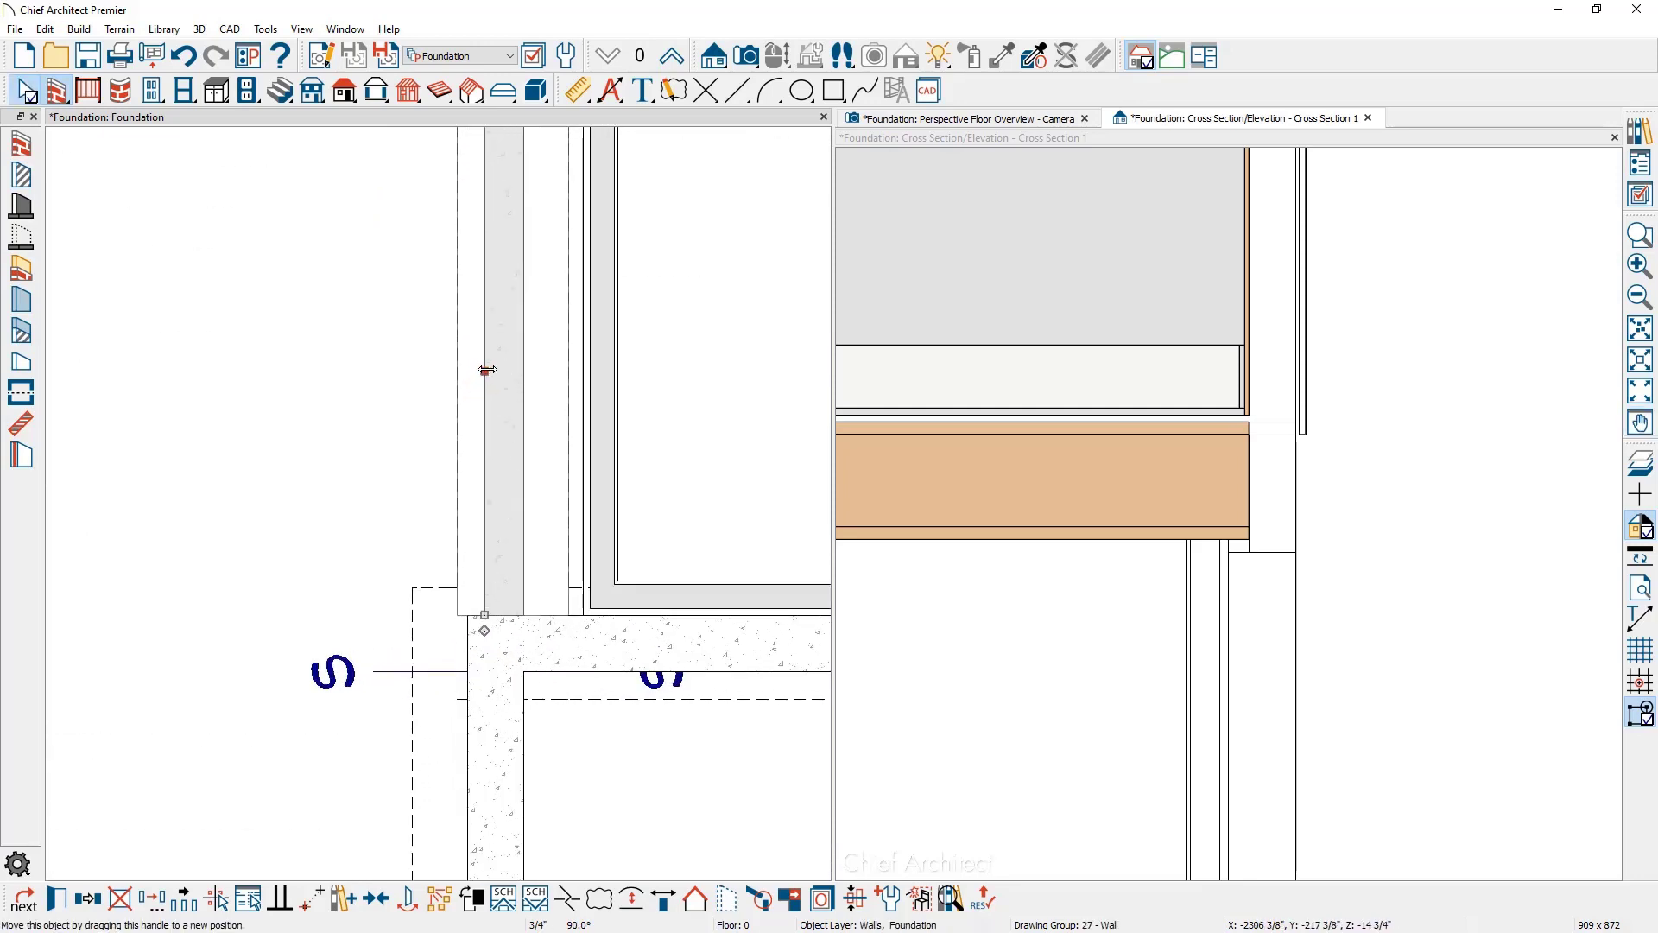
left_click_drag(484, 372, 470, 563)
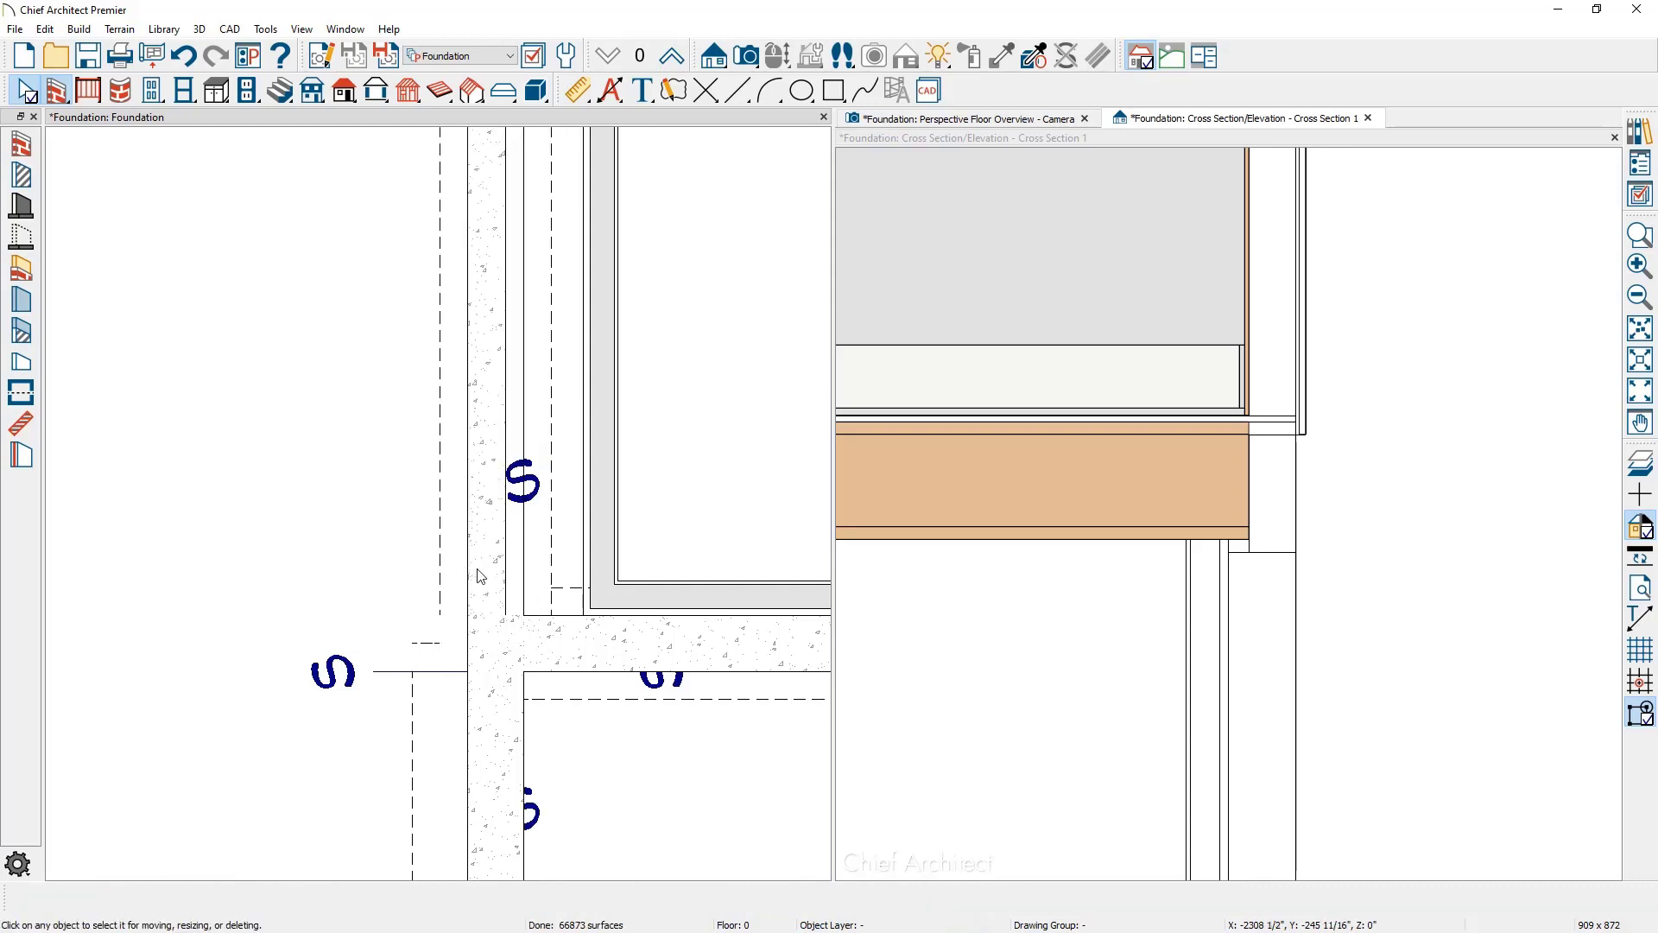
Move the interior wall beside the dividing pony wall up against that wall's inner face.
left_click(610, 519)
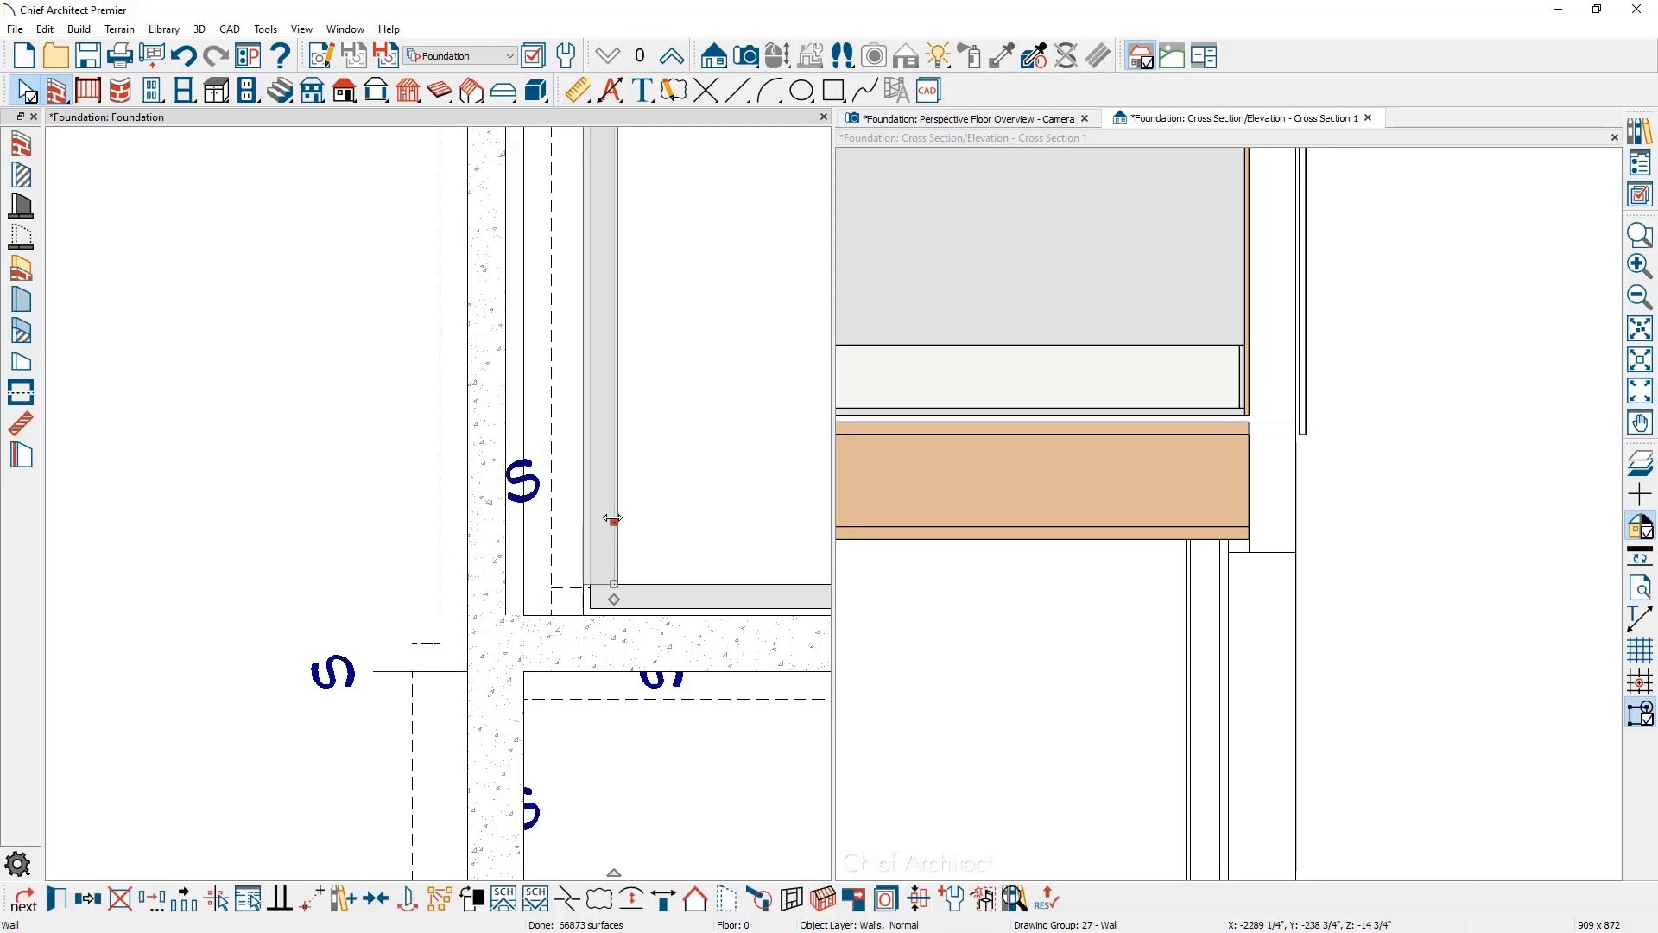
left_click_drag(615, 521, 530, 520)
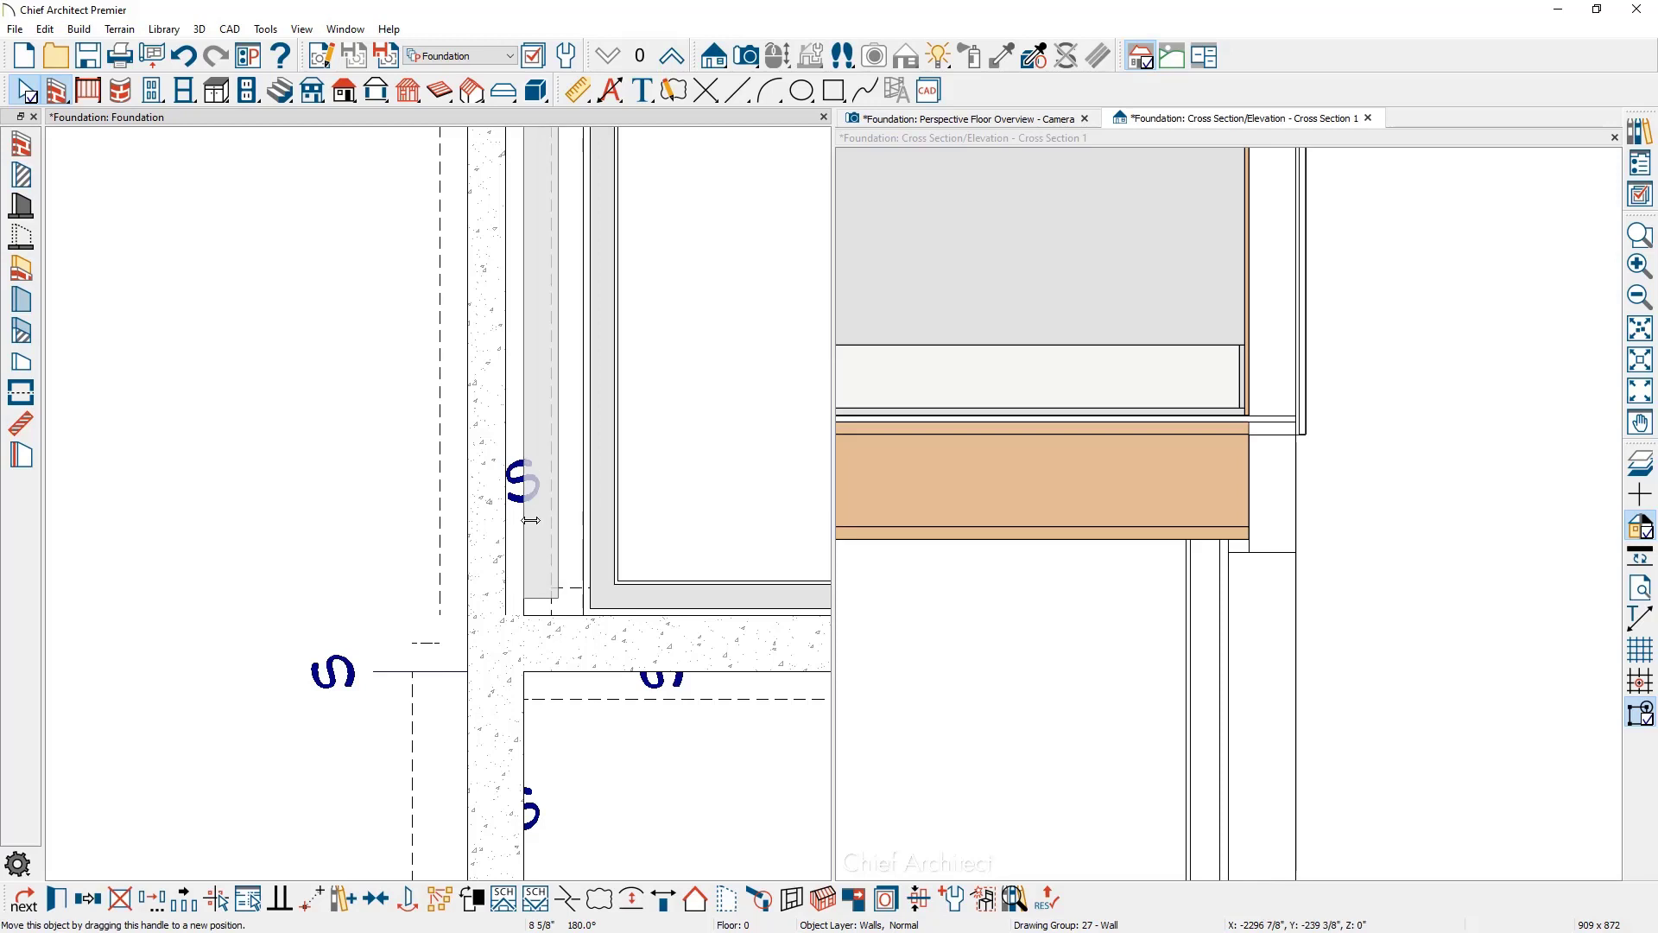
left_click_drag(530, 520, 530, 520)
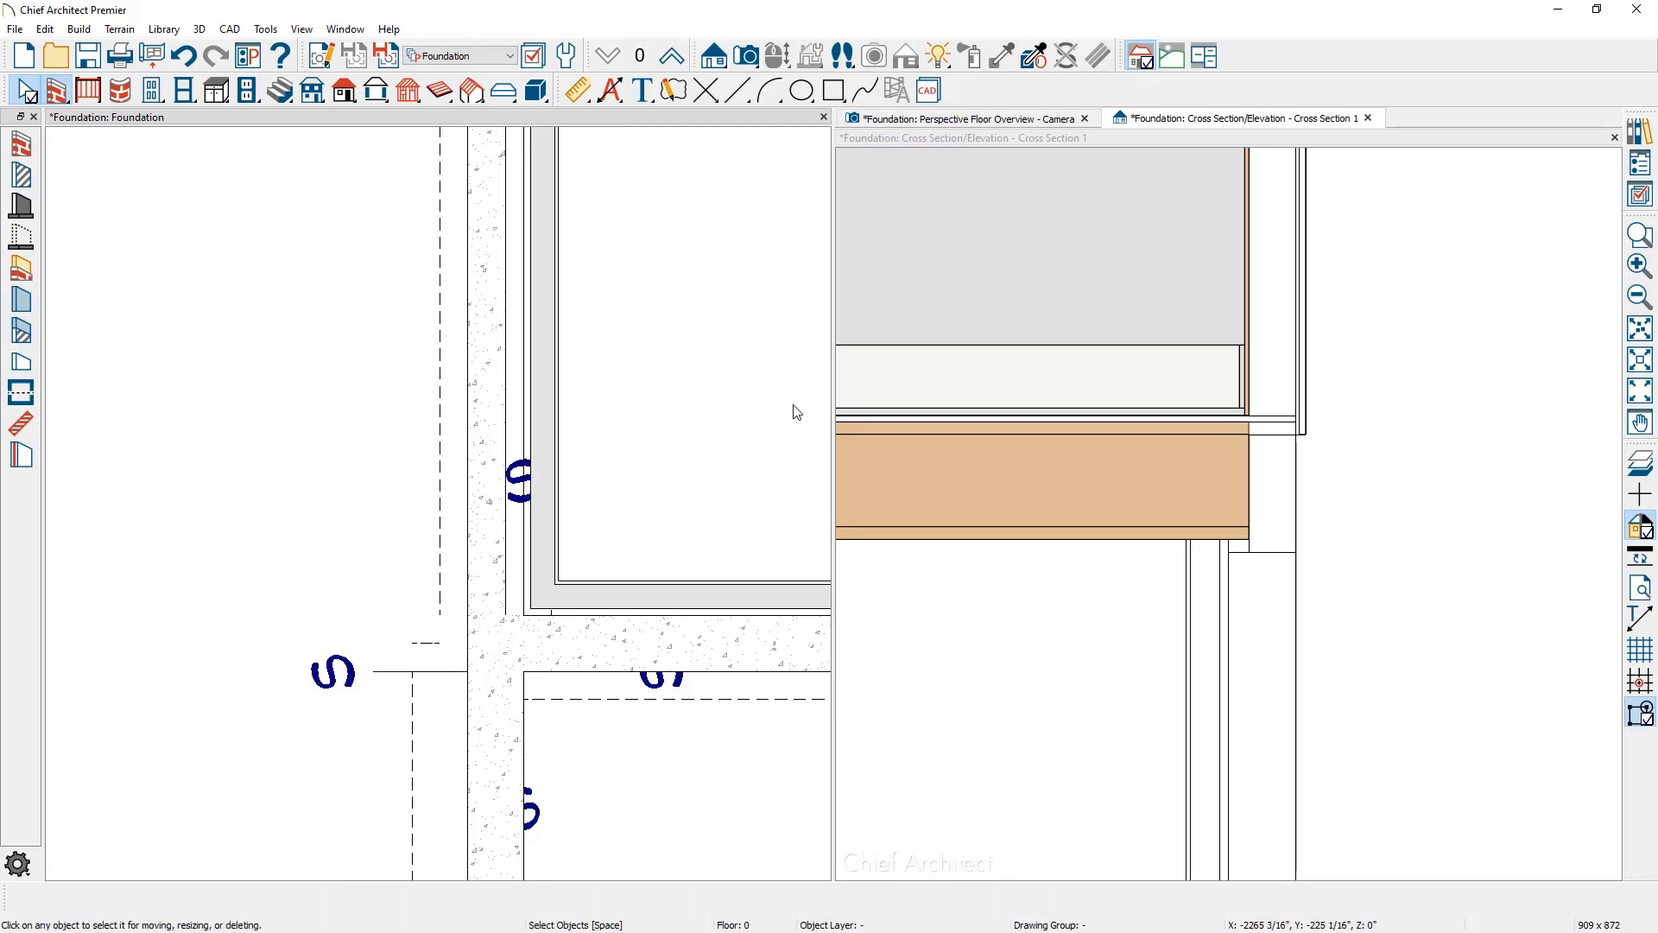
Enlarge the cross-section view and examine the basement walls, footings, slab and hung floor platform.
double_click(1168, 138)
scroll(999, 423, "down", 3)
middle_click_drag(777, 550, 1062, 509)
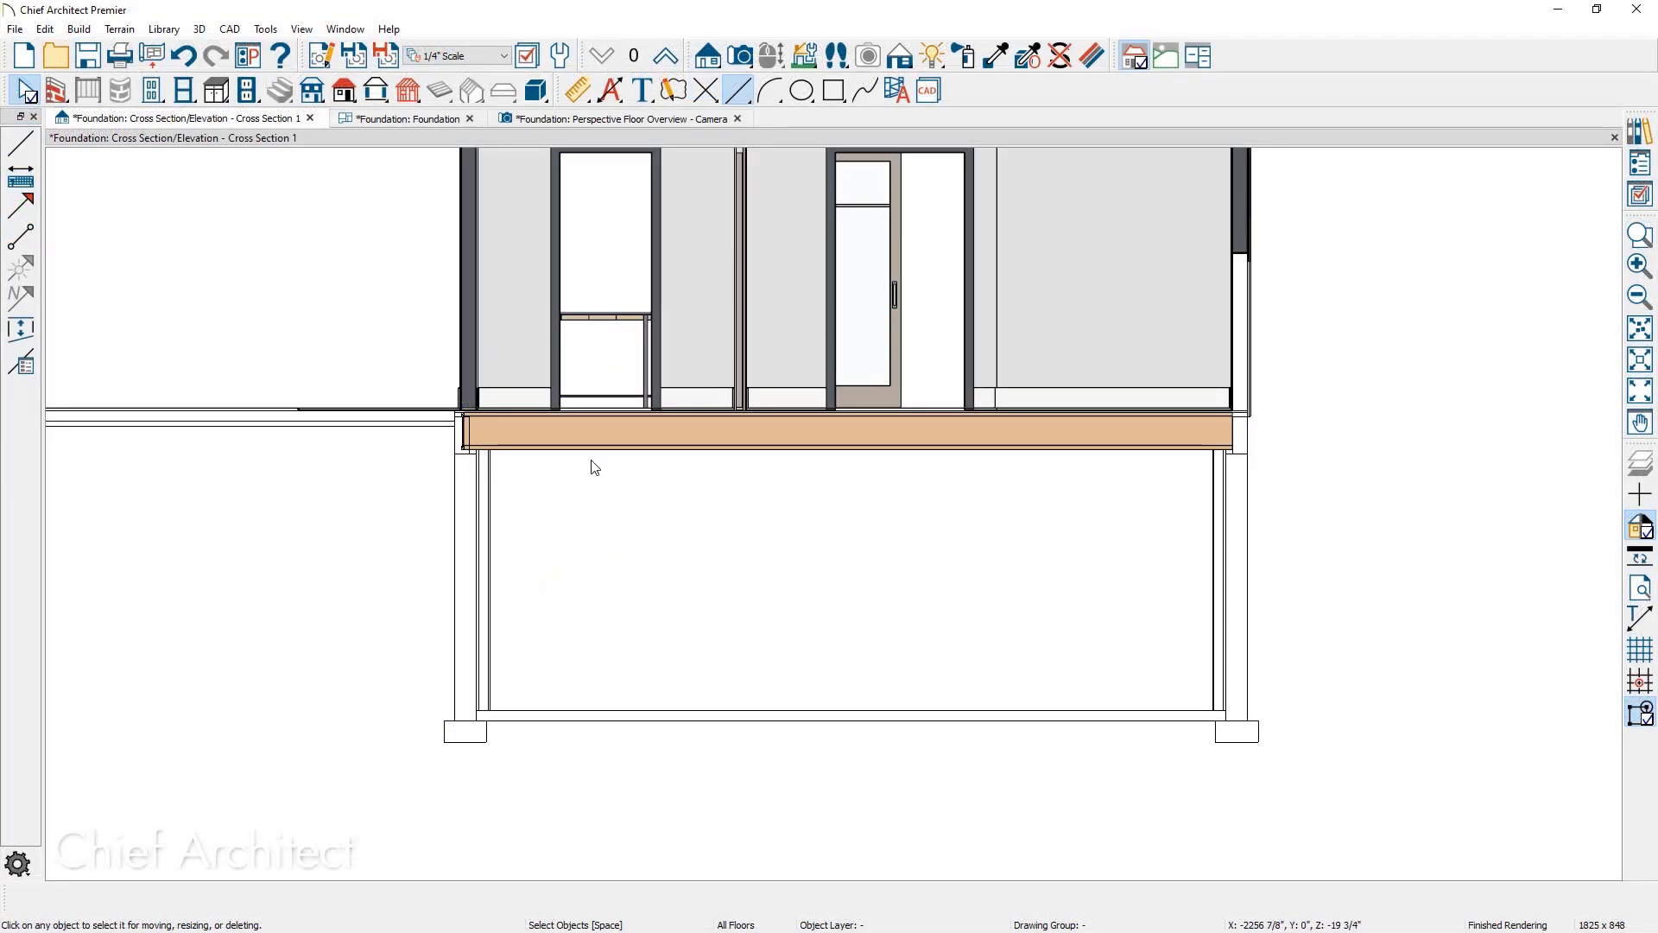
Return to the full foundation plan and close the perspective floor overview and cross-section views.
left_click(402, 119)
scroll(1154, 593, "down", 10)
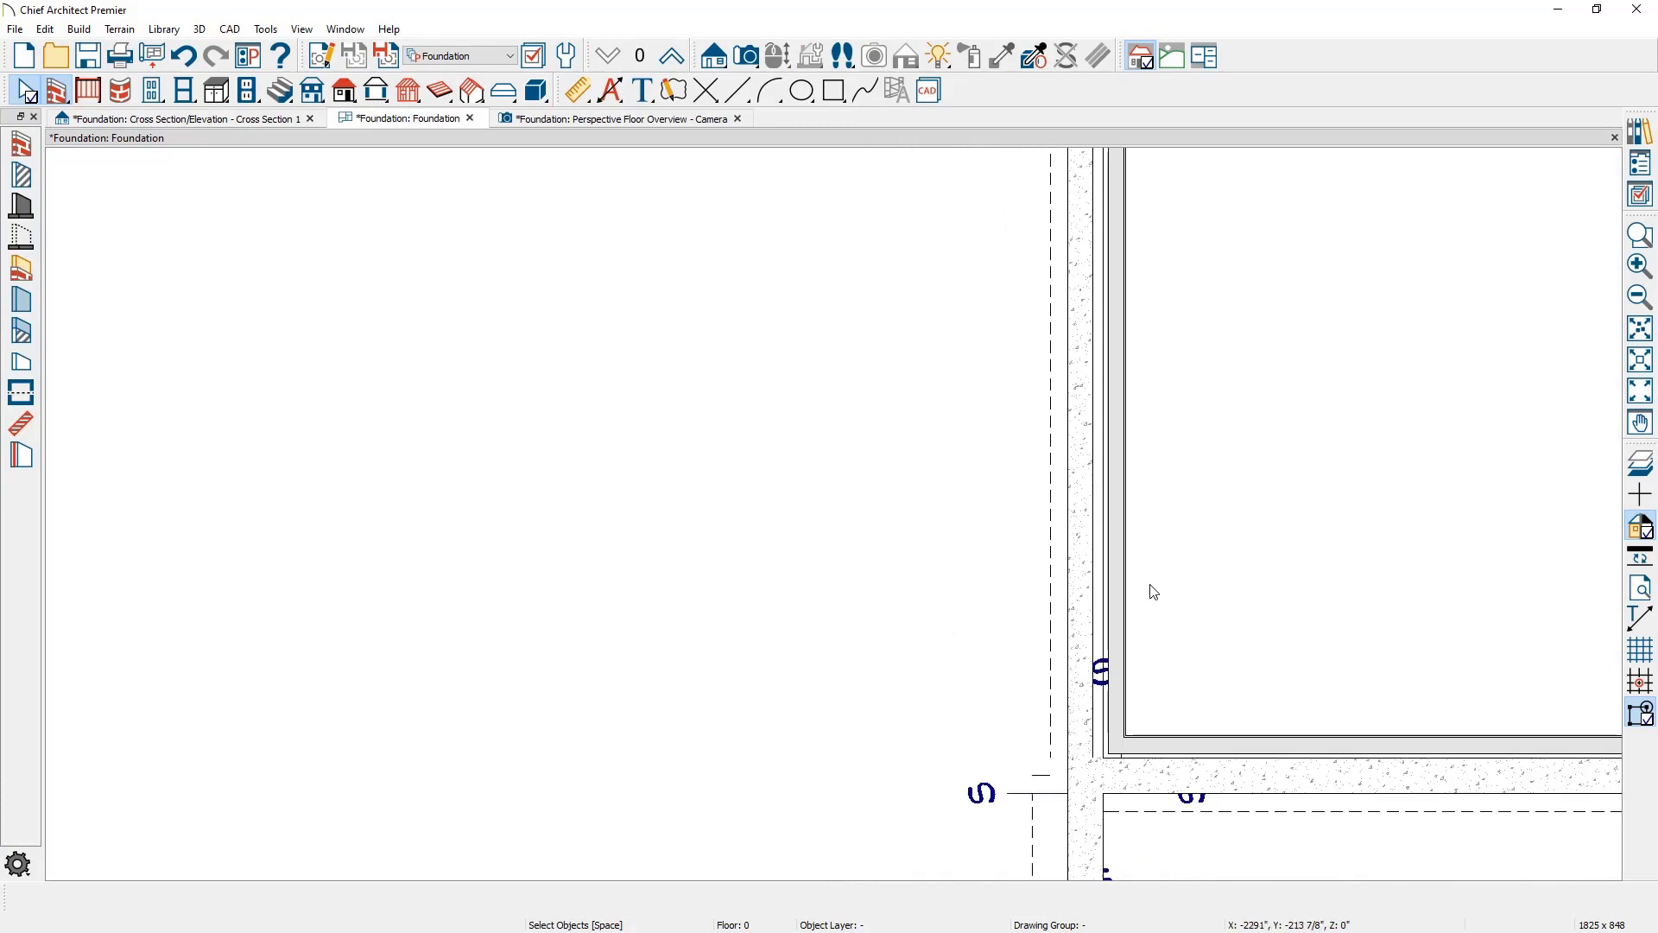
middle_click_drag(1148, 585, 1068, 777)
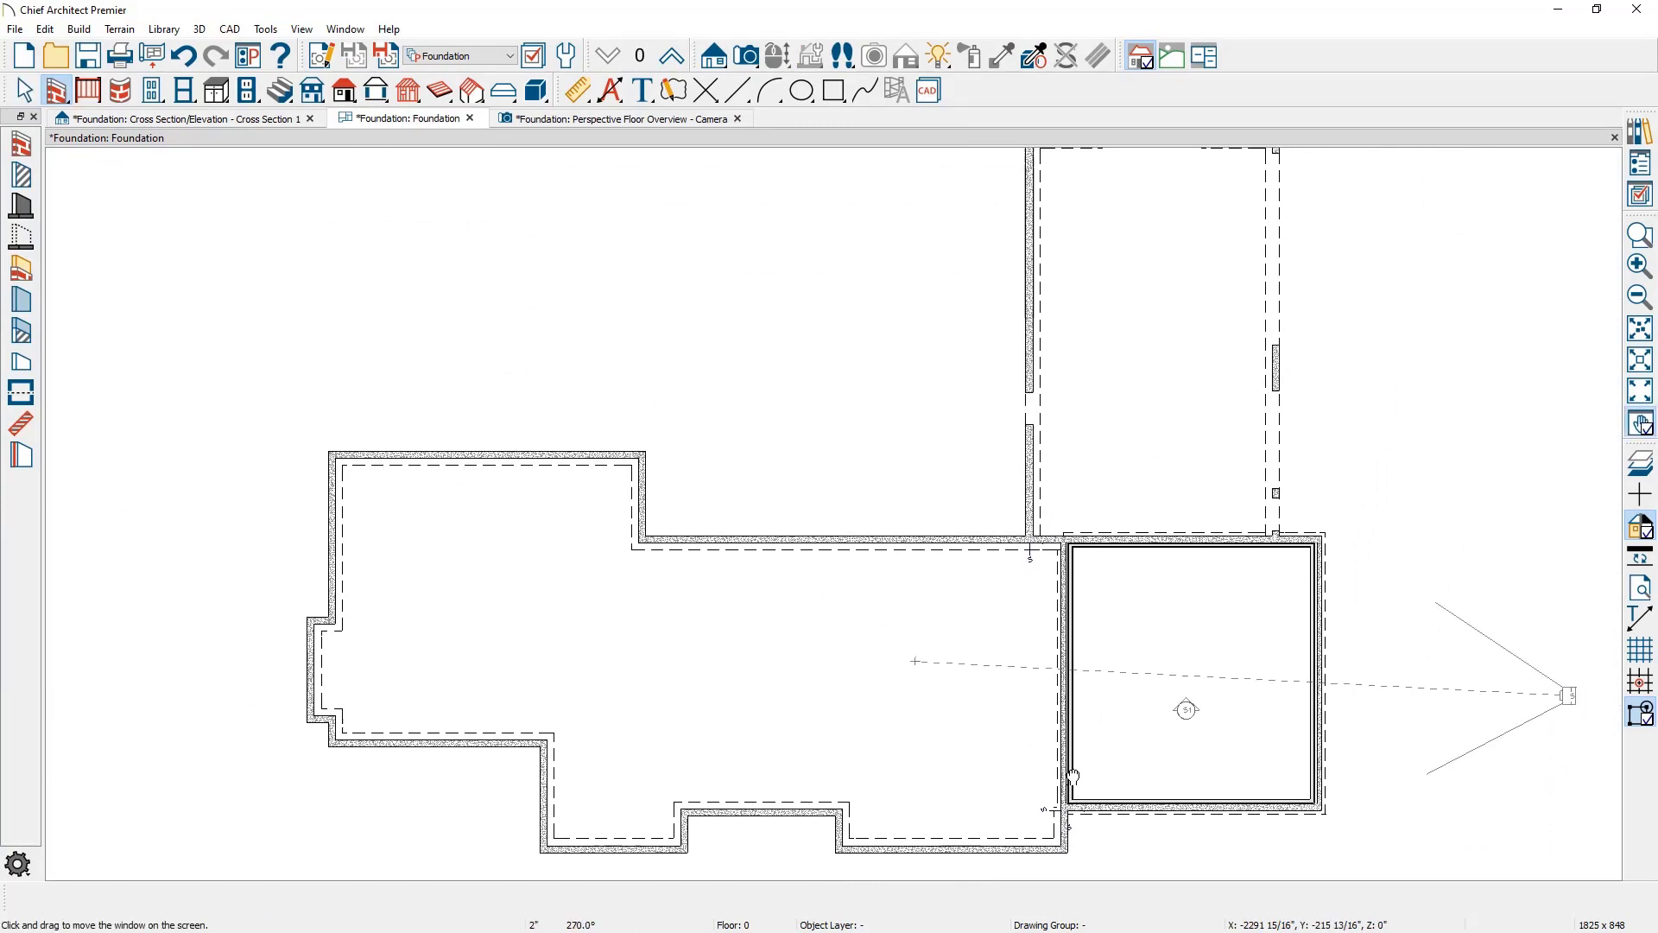
scroll(1078, 777, "down", 3)
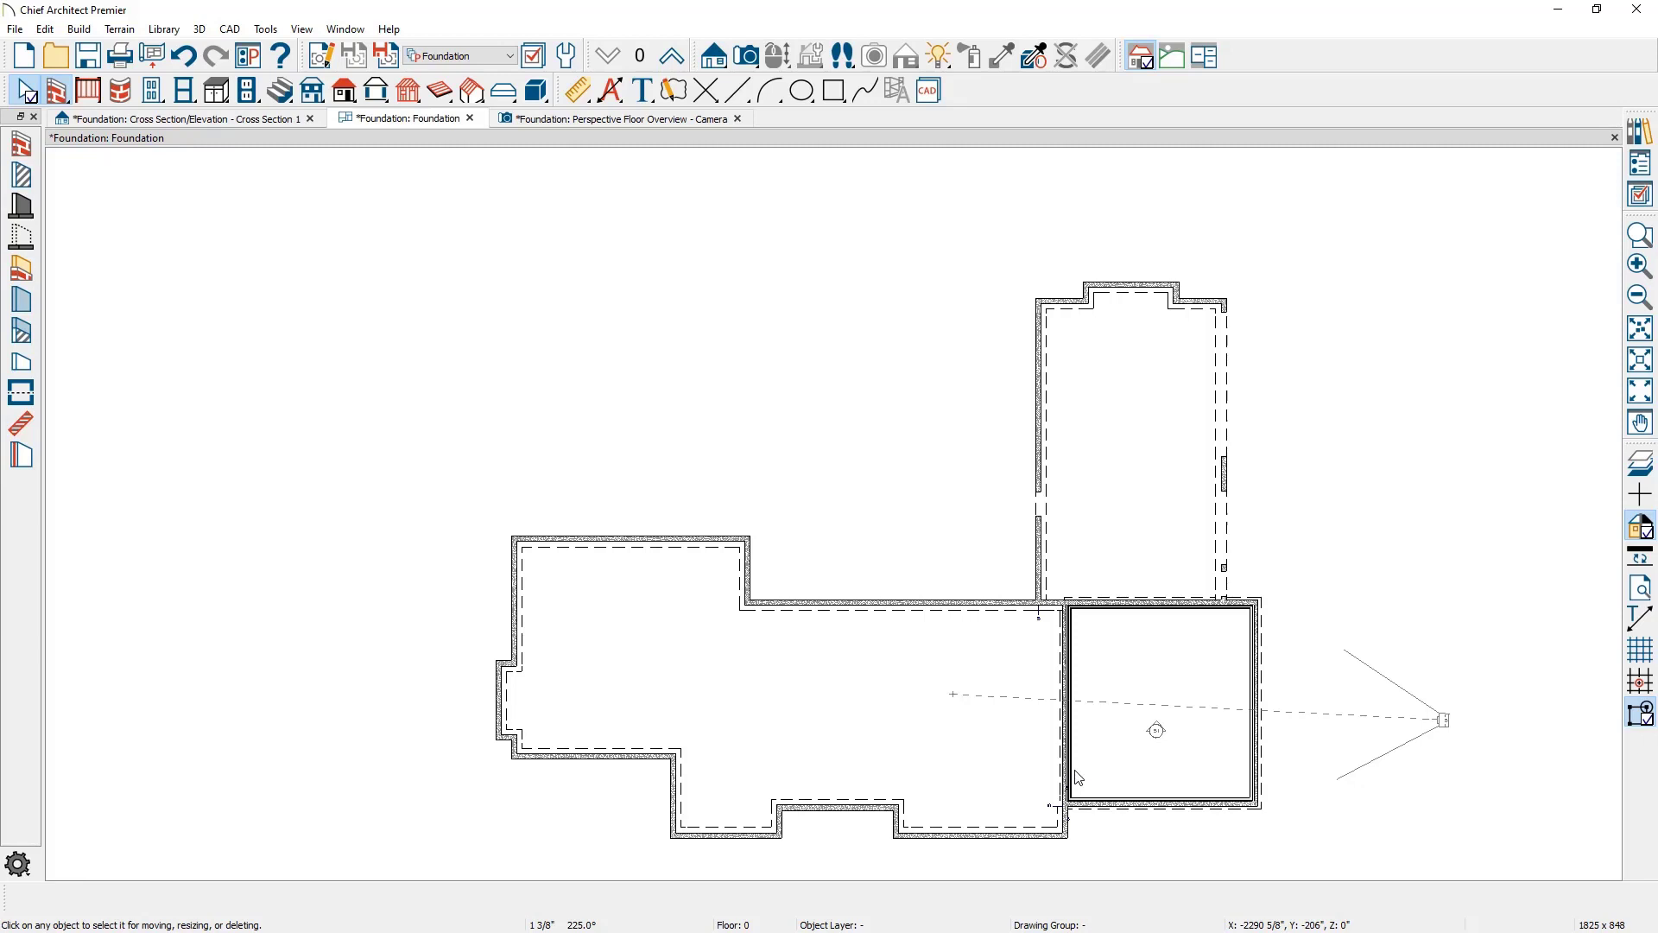
left_click(737, 118)
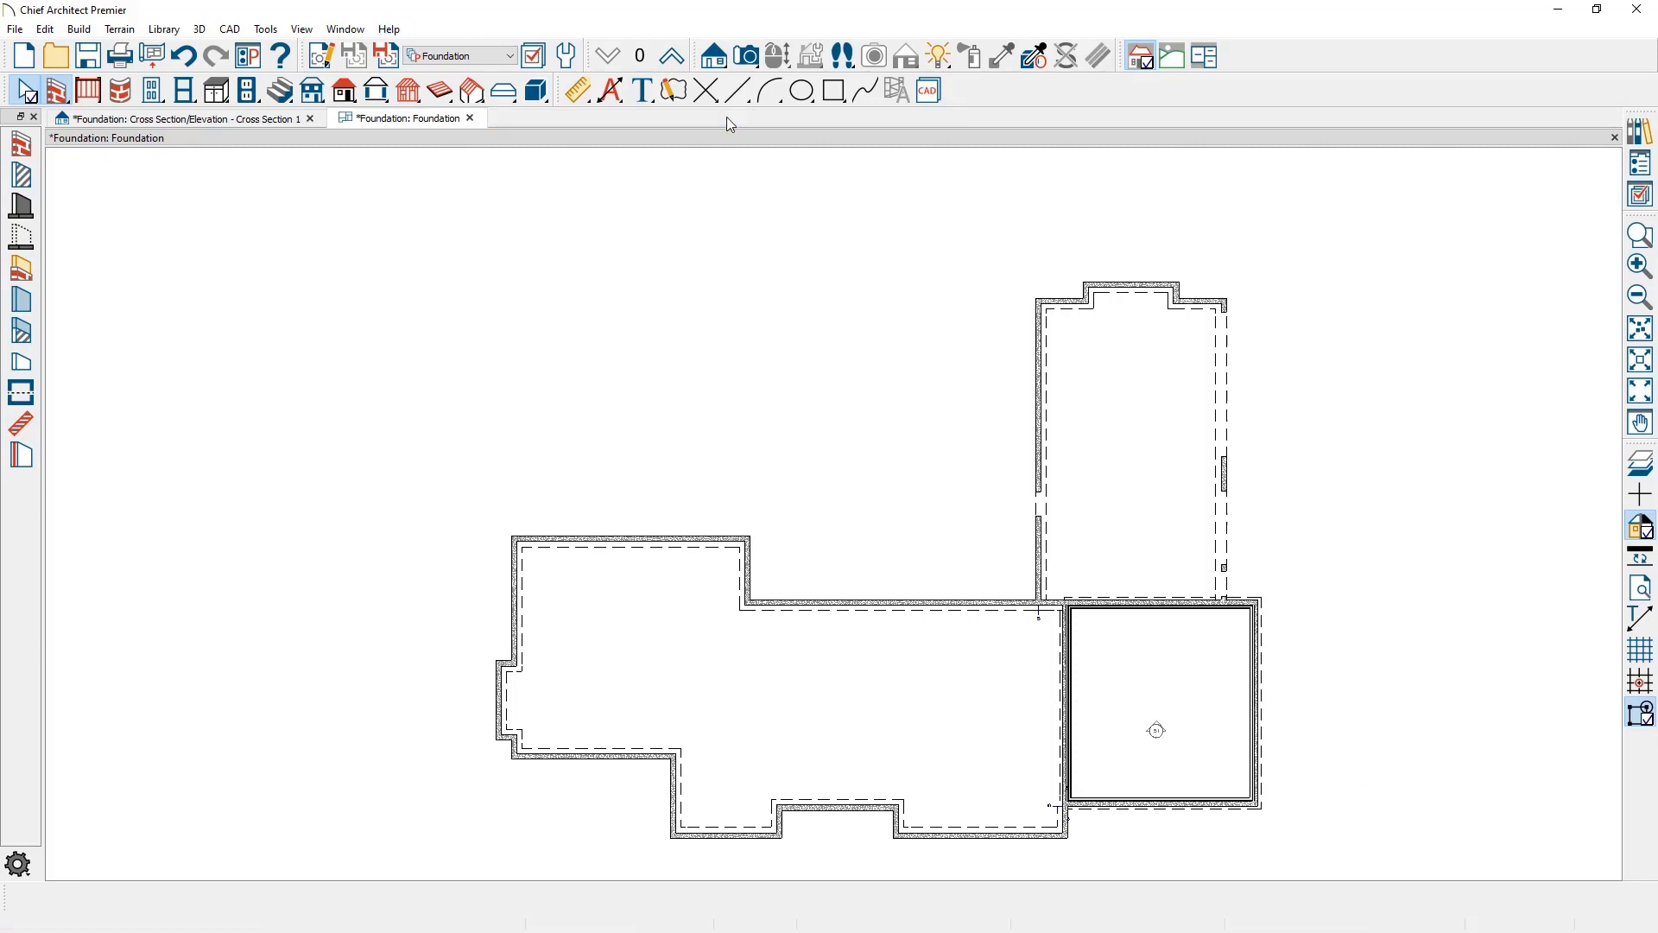
left_click(309, 119)
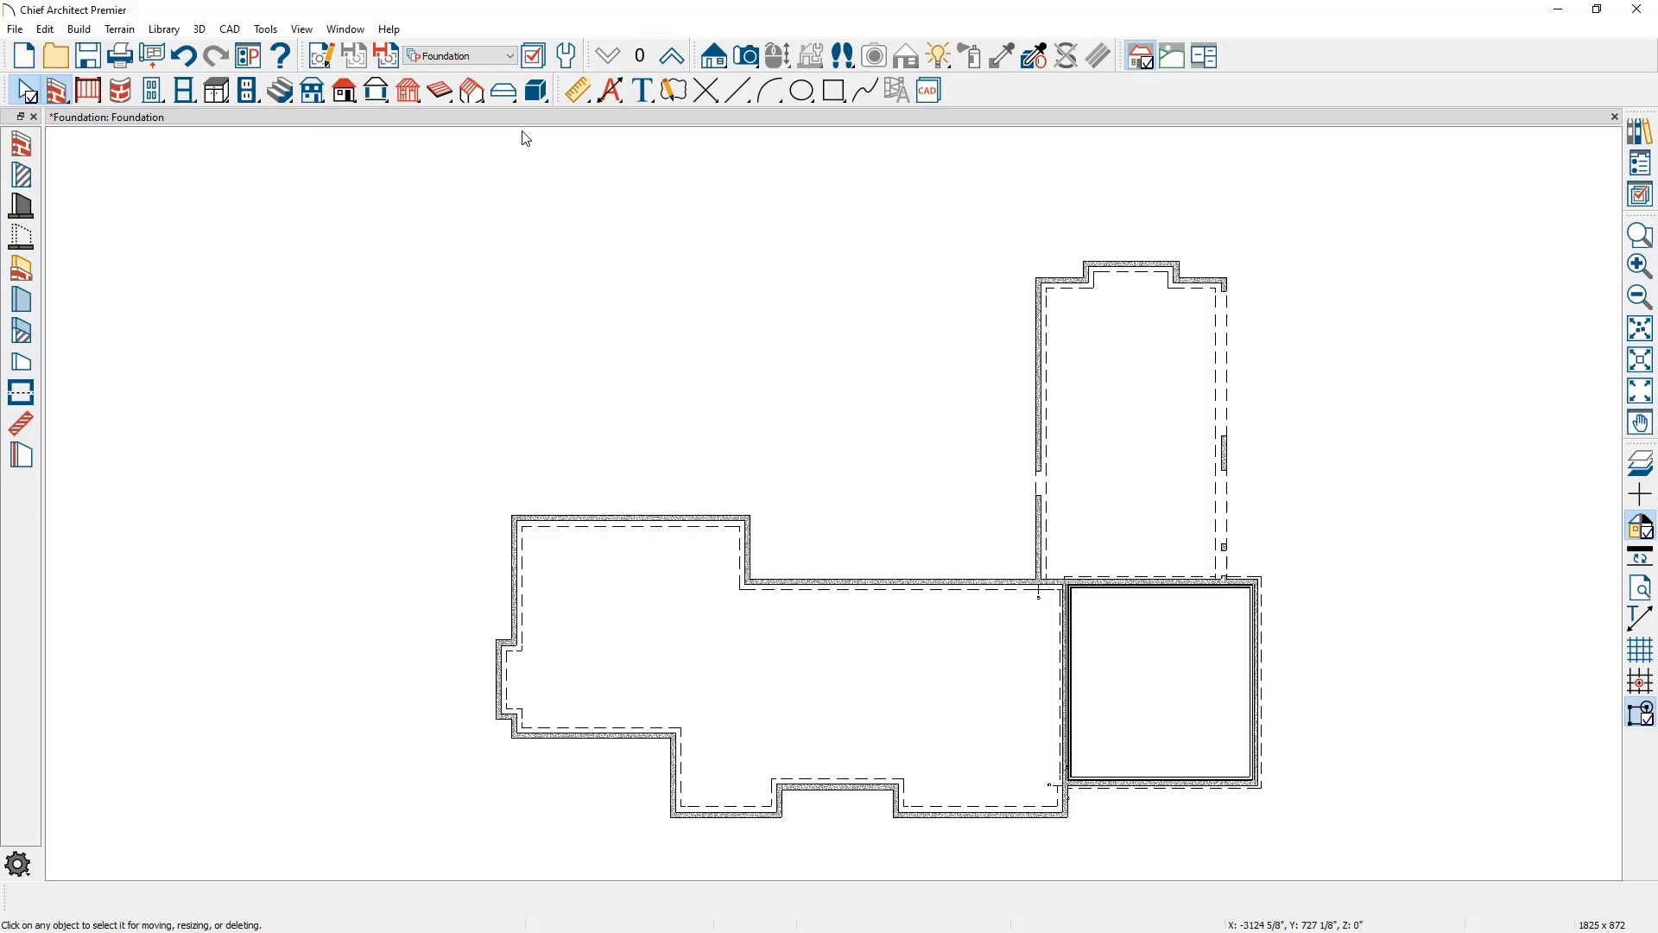
Switch to the Floor Plan Shell plan view and save it as a new plan view named Foundation-1.
left_click(489, 61)
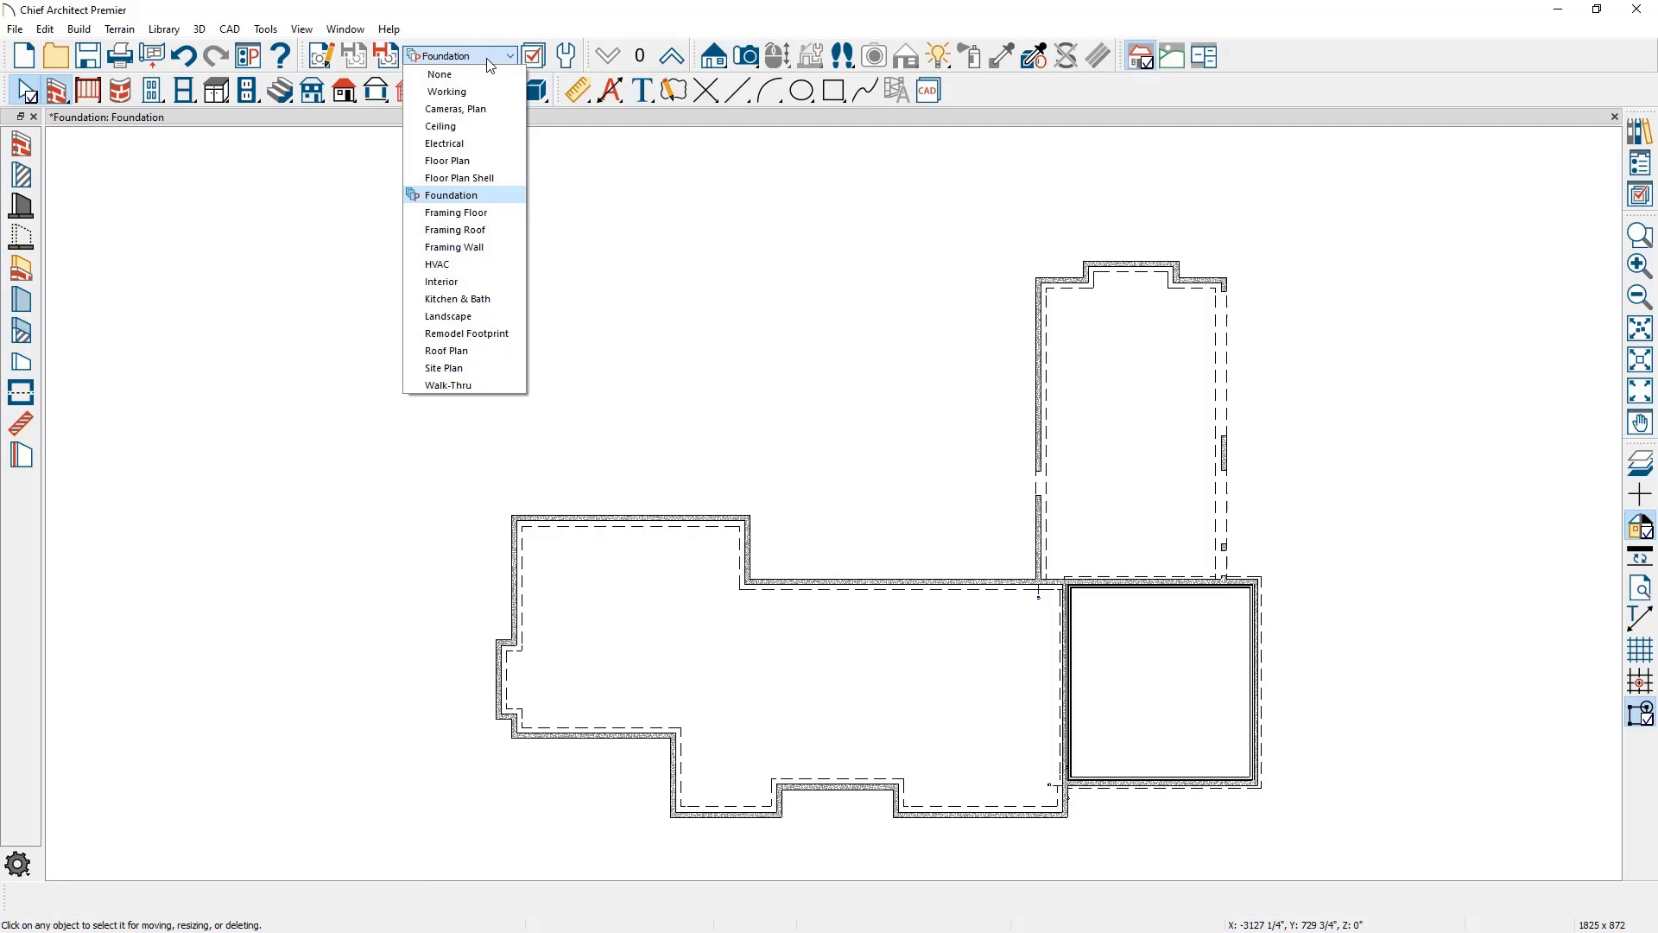
left_click(503, 178)
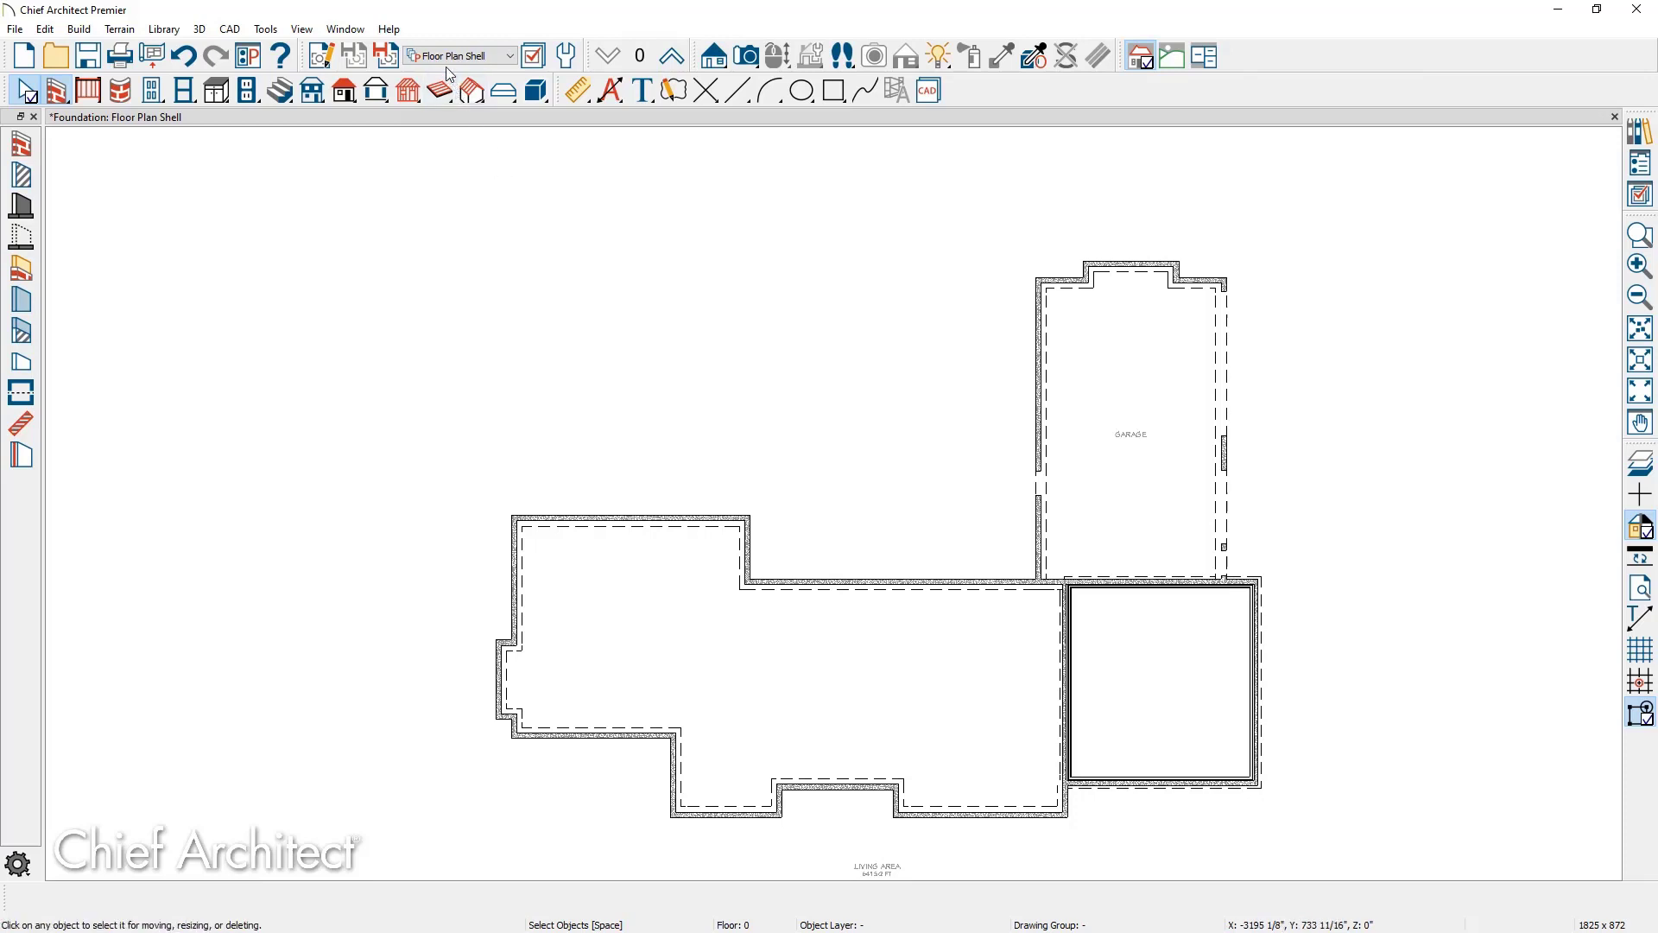
left_click(397, 60)
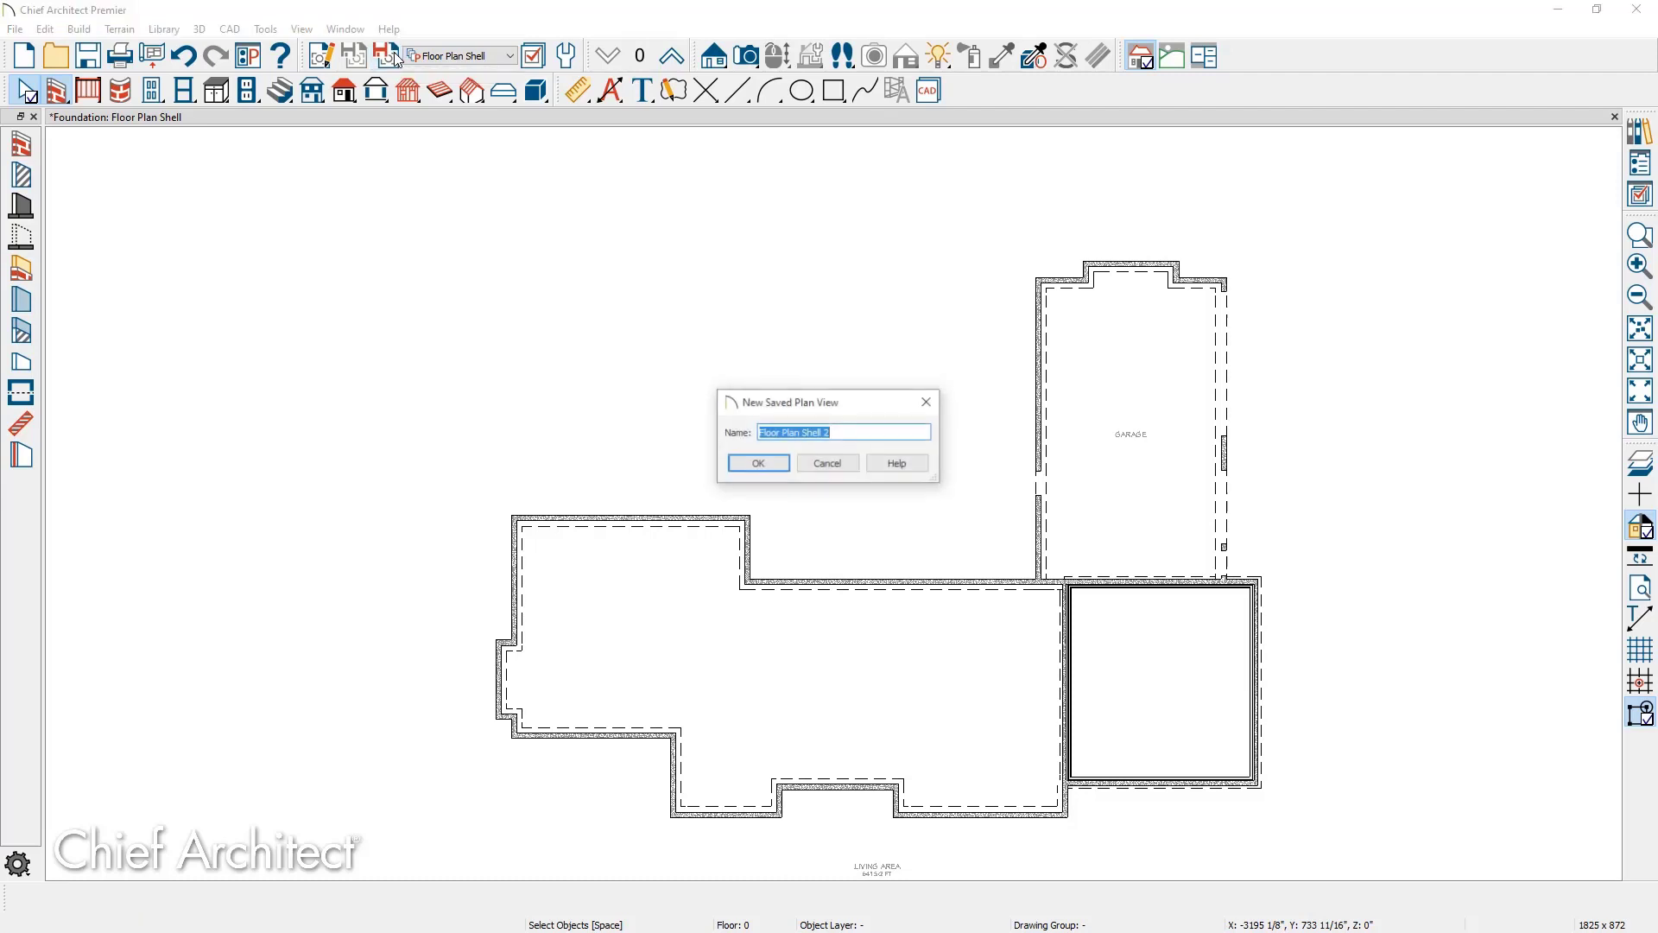
type("Foundatyio")
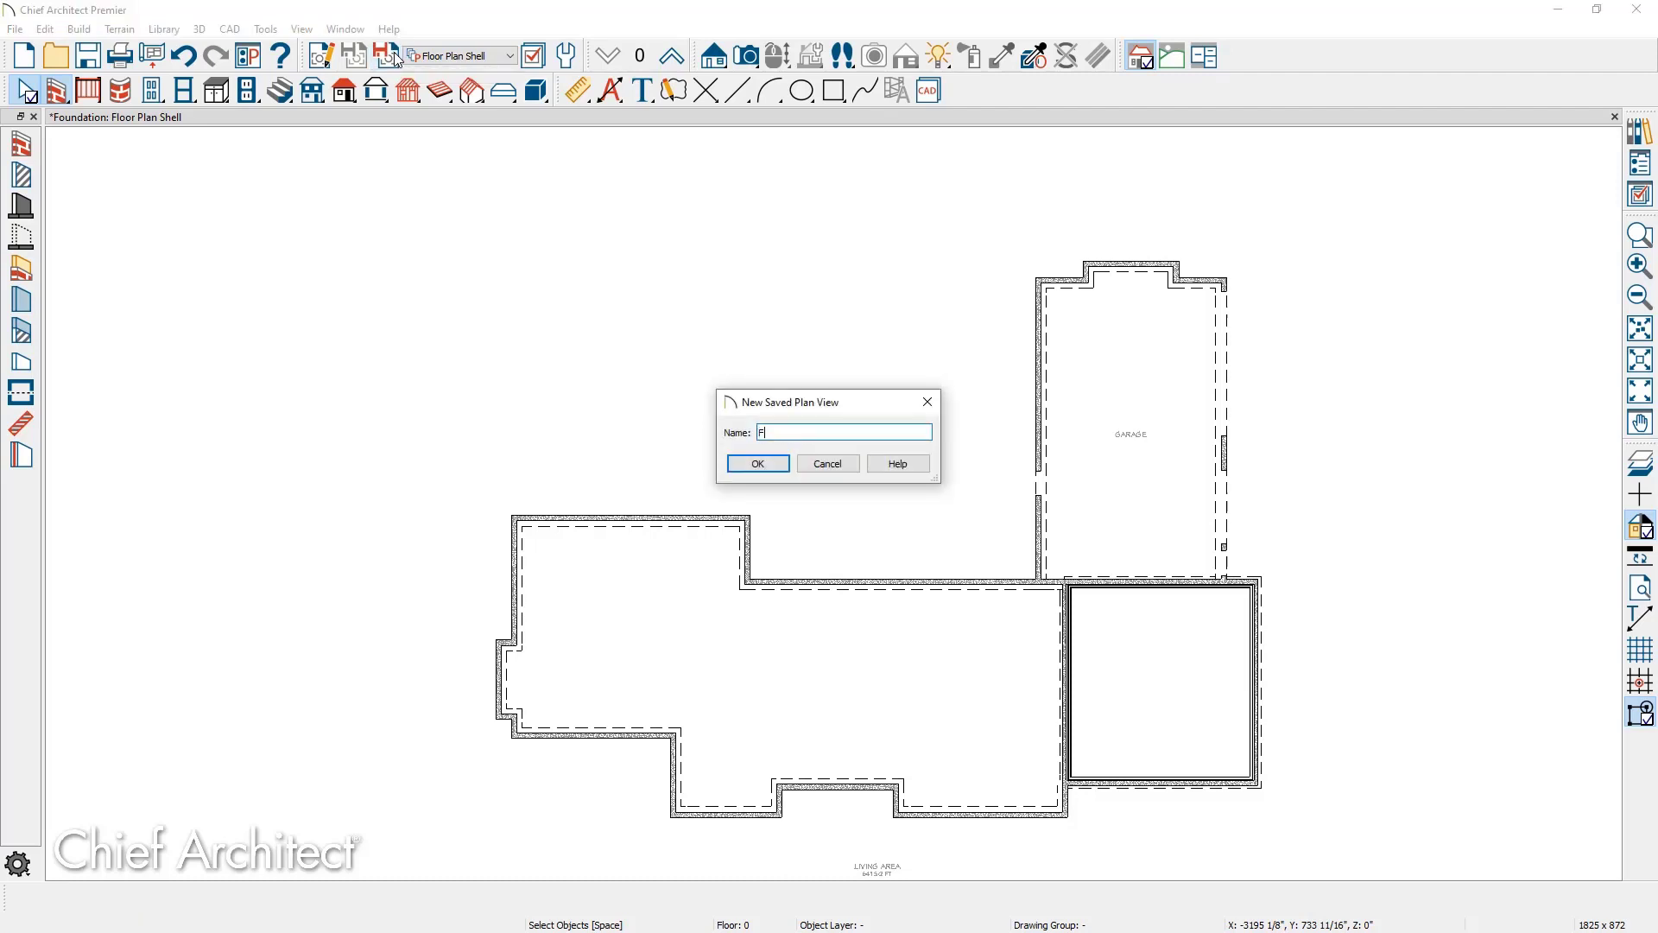
key("BackSpace")
key("BackSpace")
key("BackSpace")
type("tion-1")
left_click(759, 464)
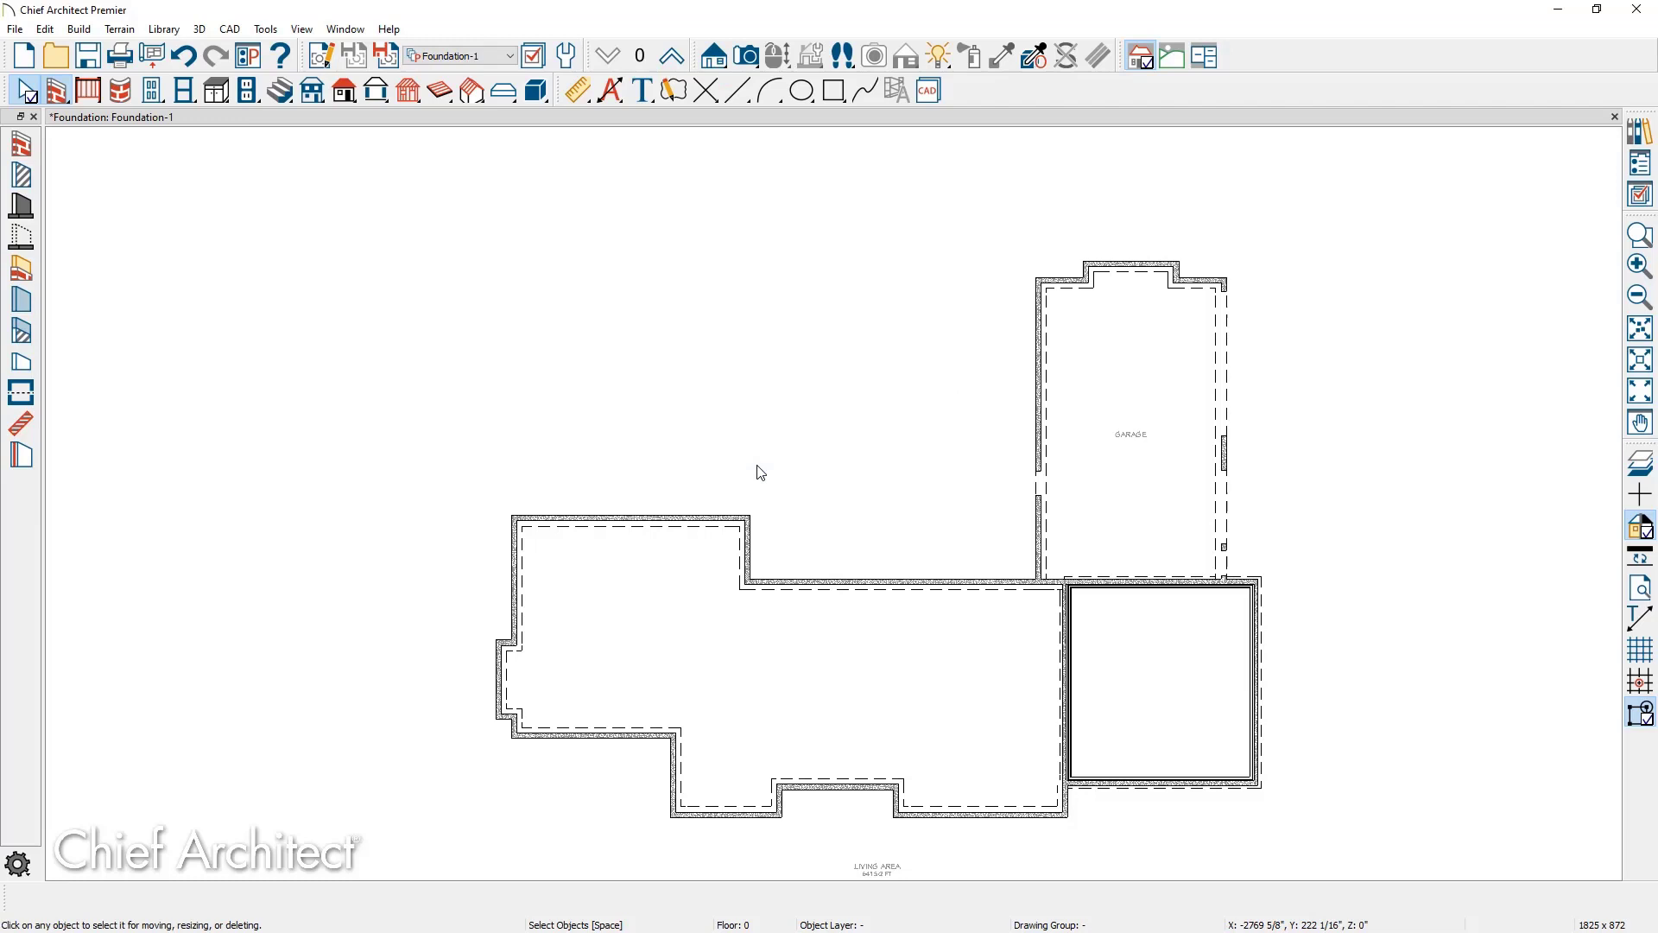
Set the Foundation-1 plan view's floor to Foundation and its pony wall display to Upper Wall Outline and Lower Wall.
left_click(332, 63)
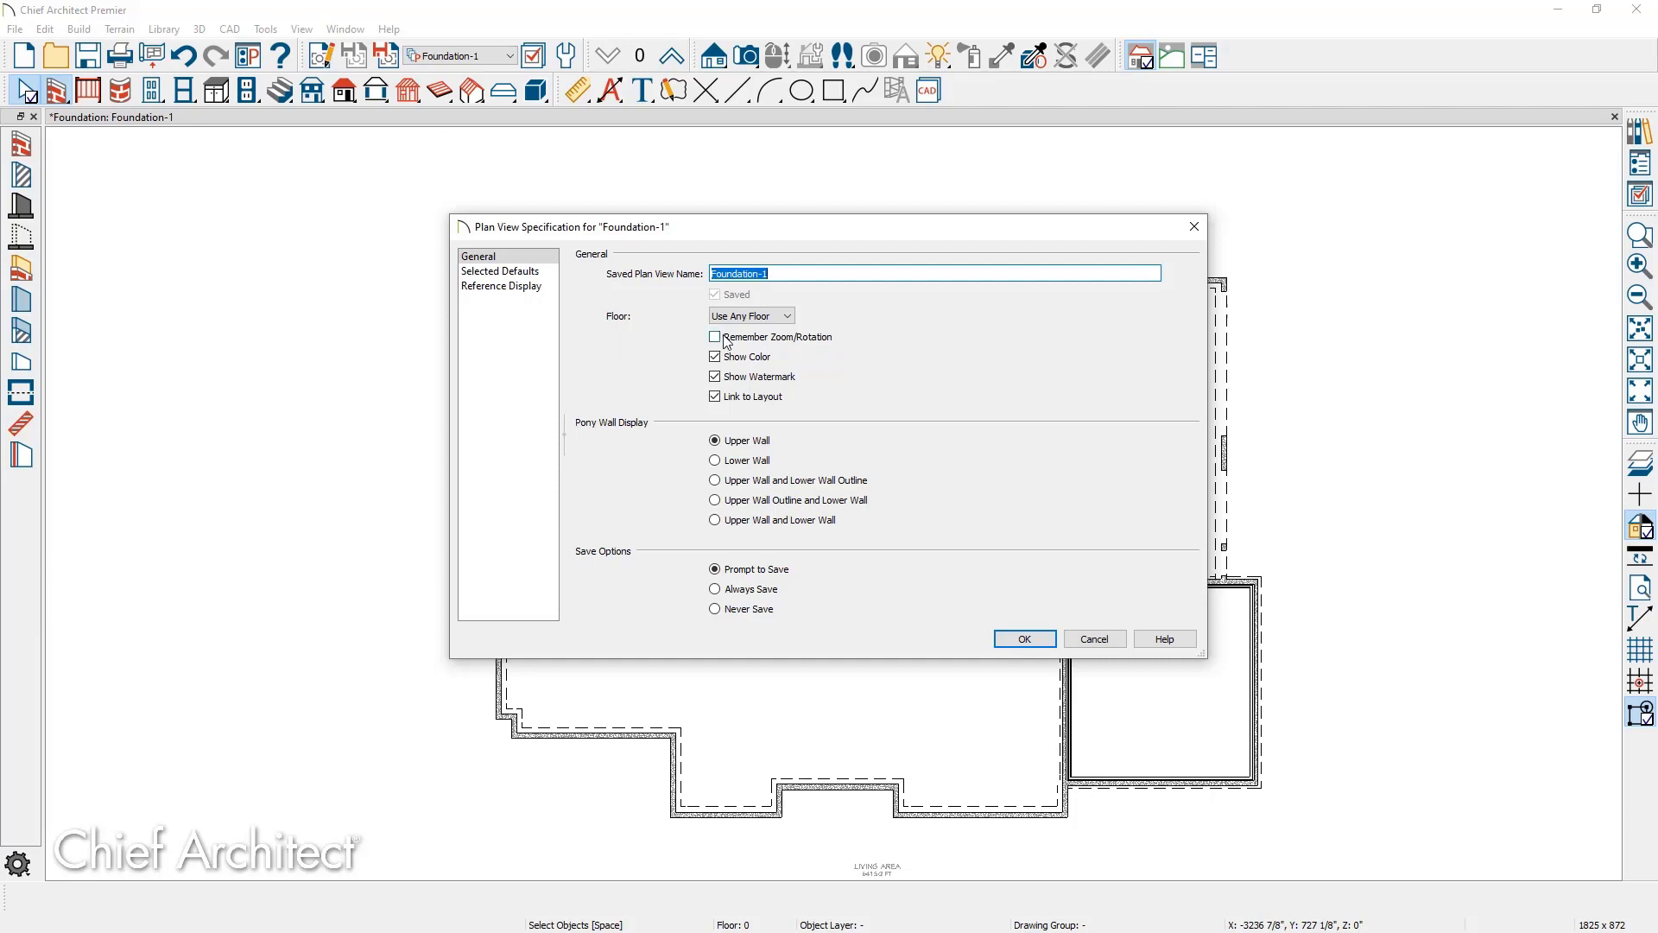
left_click(764, 317)
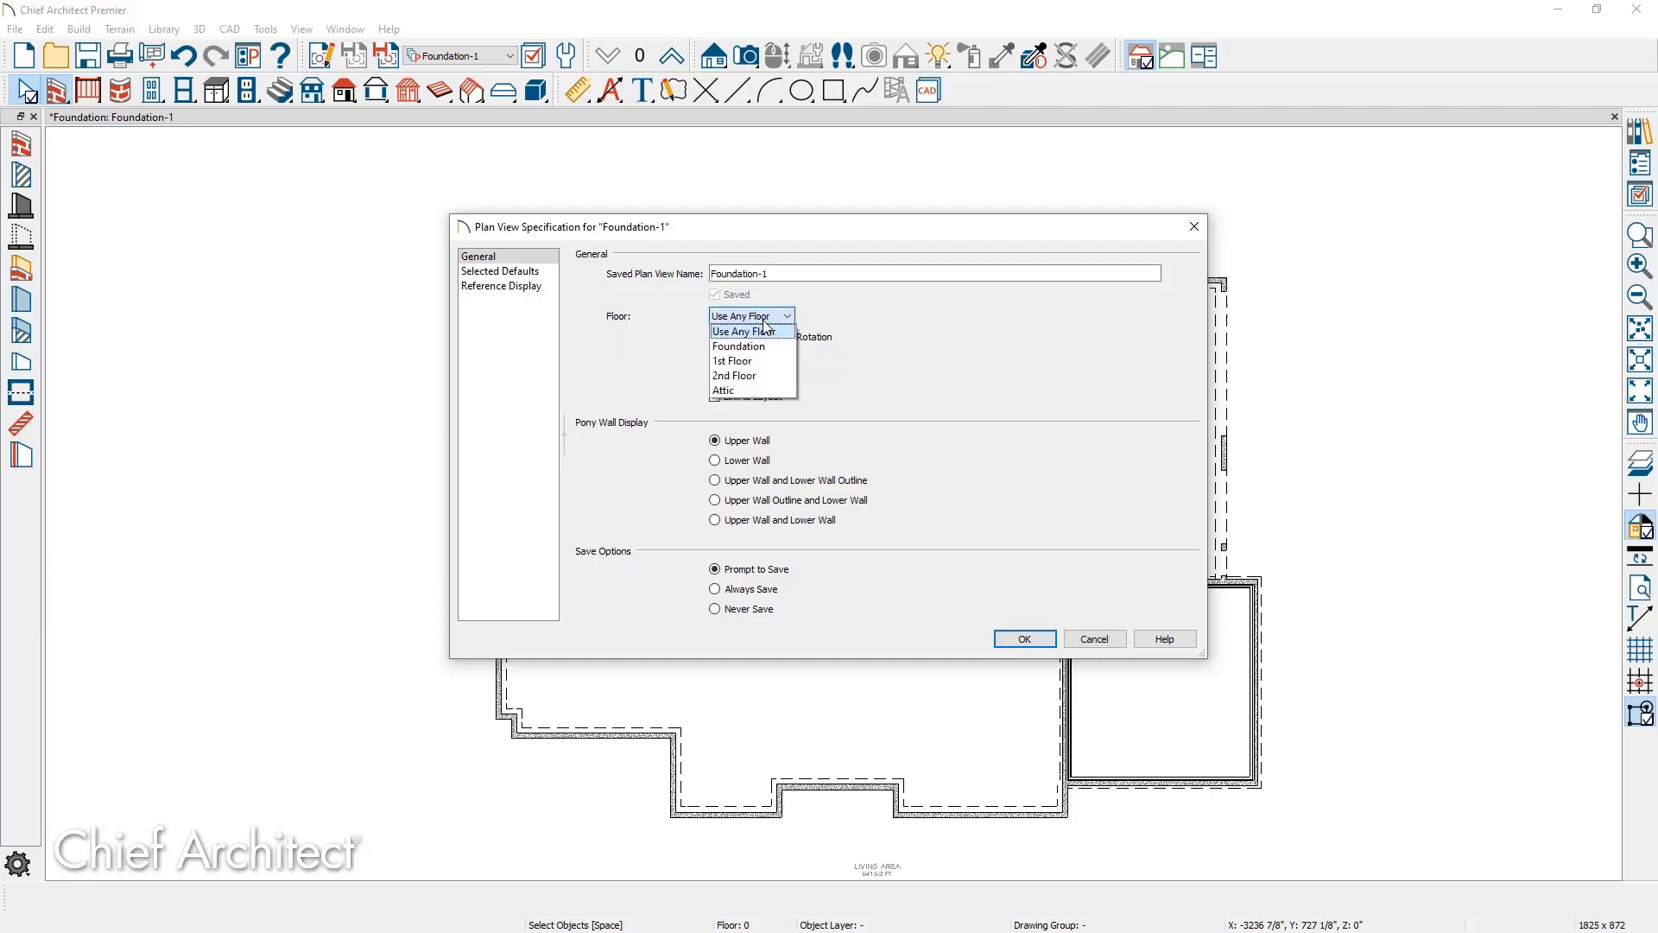
left_click(751, 347)
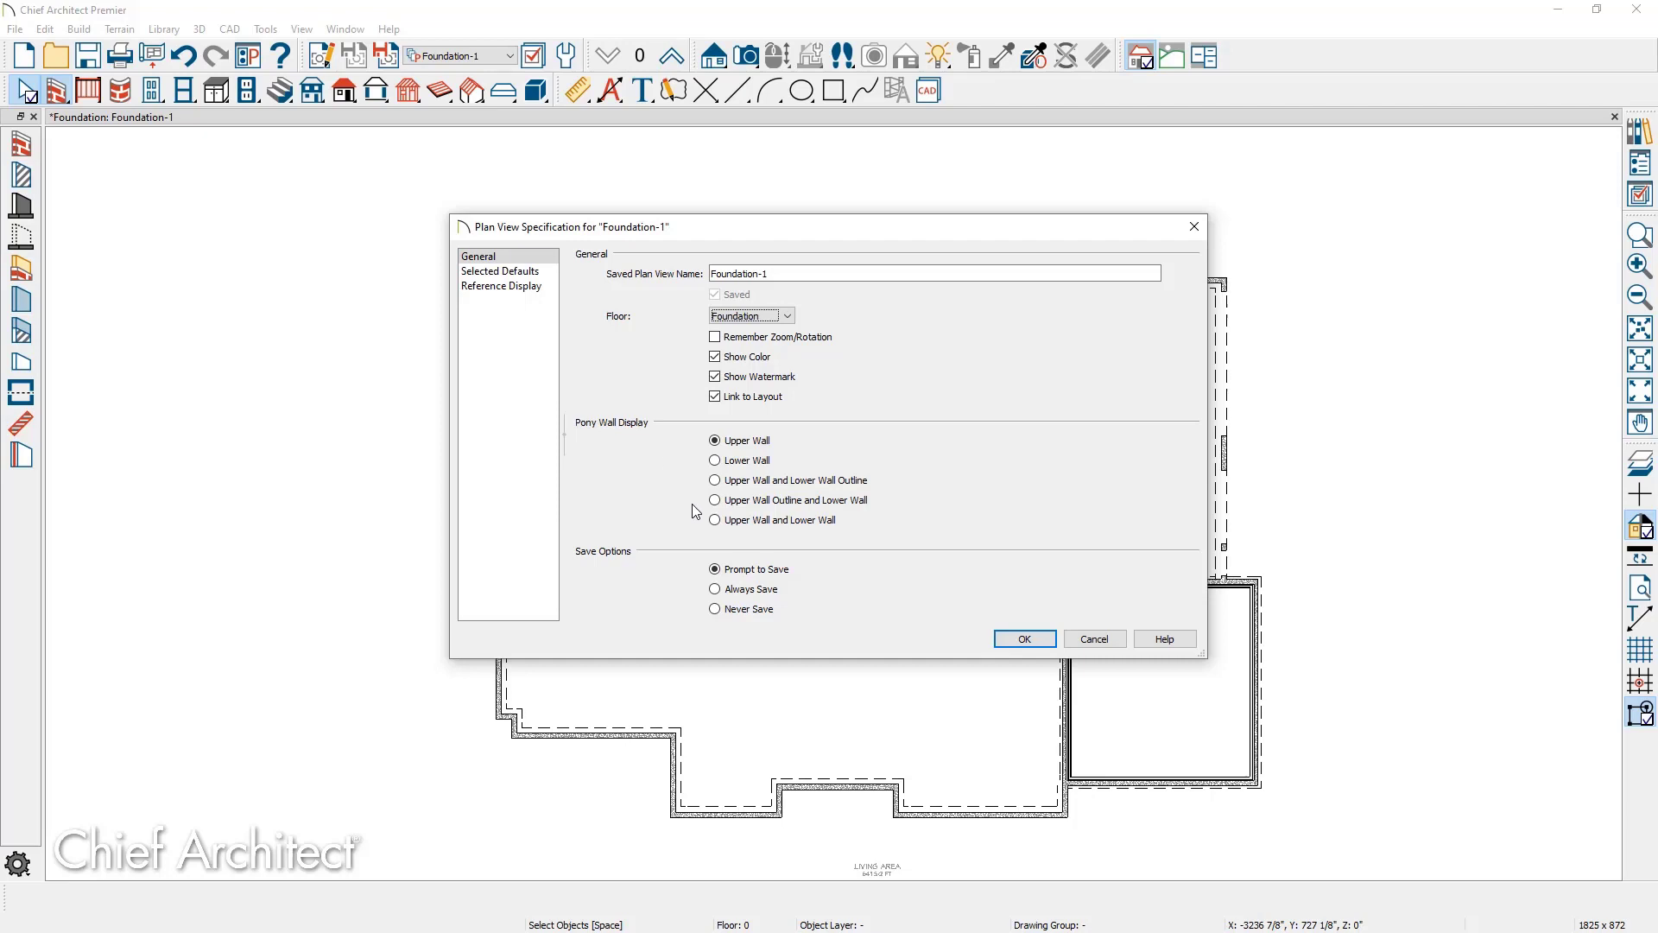
left_click(716, 501)
Create a dimension default named Foundation-1 Dimensions for the plan view by copying the 1/4" Scale Dimensions default.
left_click(524, 273)
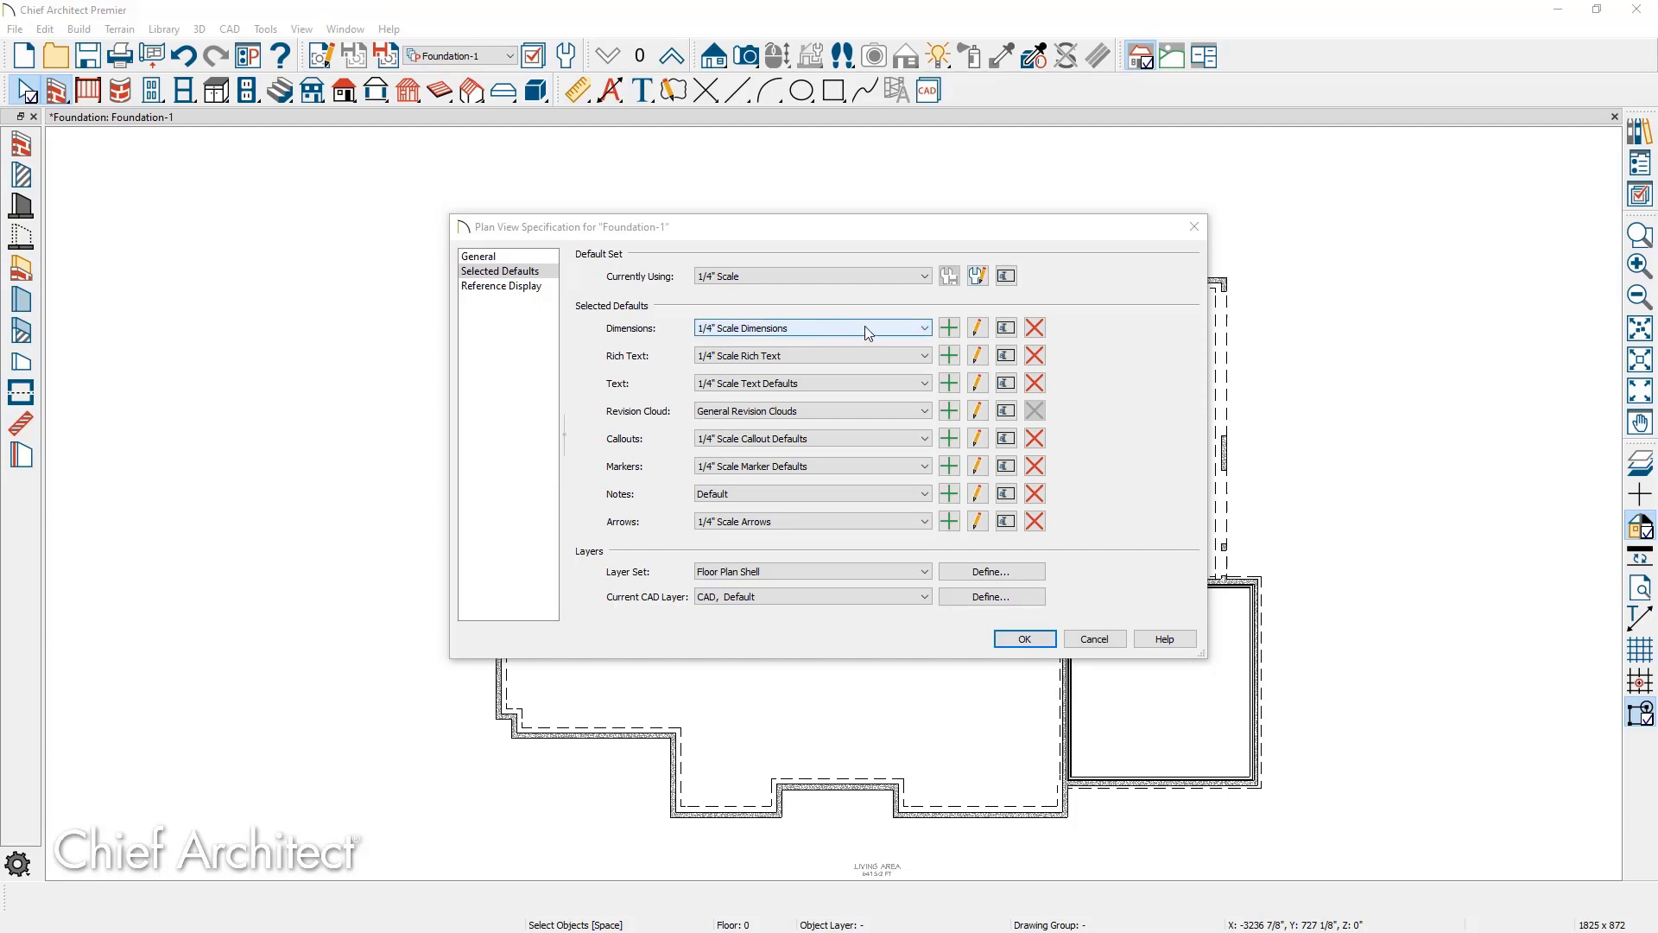
left_click(949, 329)
double_click(893, 432)
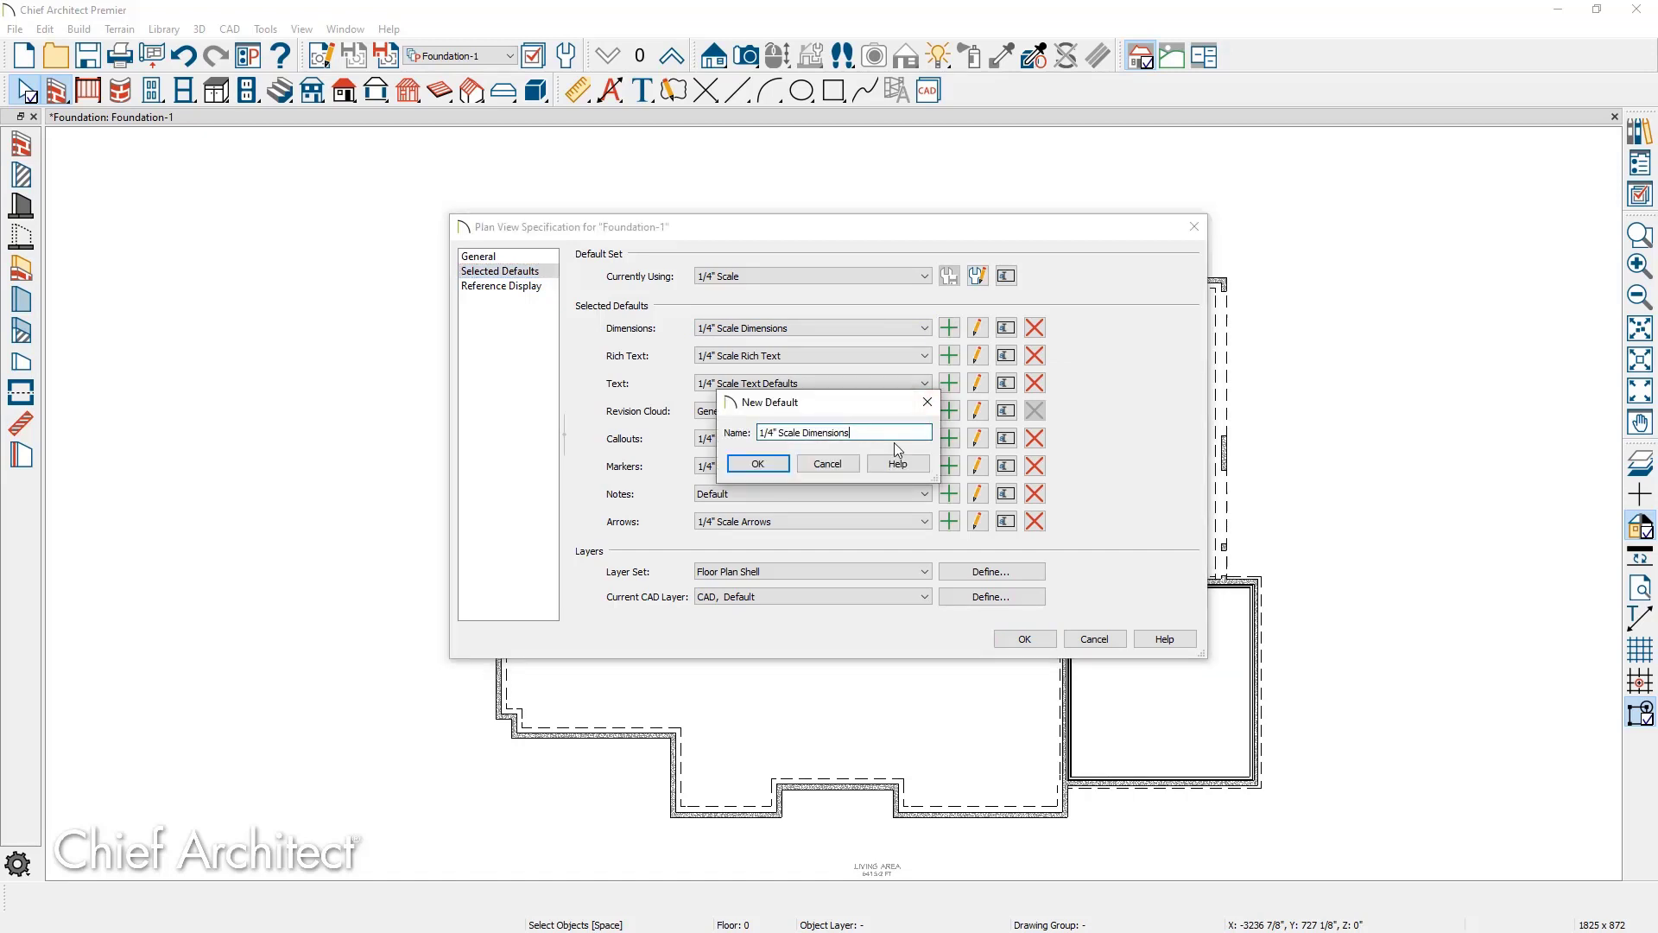
key("BackSpace")
key("BackSpace")
key("BackSpace")
key("BackSpace")
key("BackSpace")
key("BackSpace")
key("BackSpace")
key("BackSpace")
key("BackSpace")
key("BackSpace")
key("BackSpace")
type("Foundation-1")
left_click(756, 464)
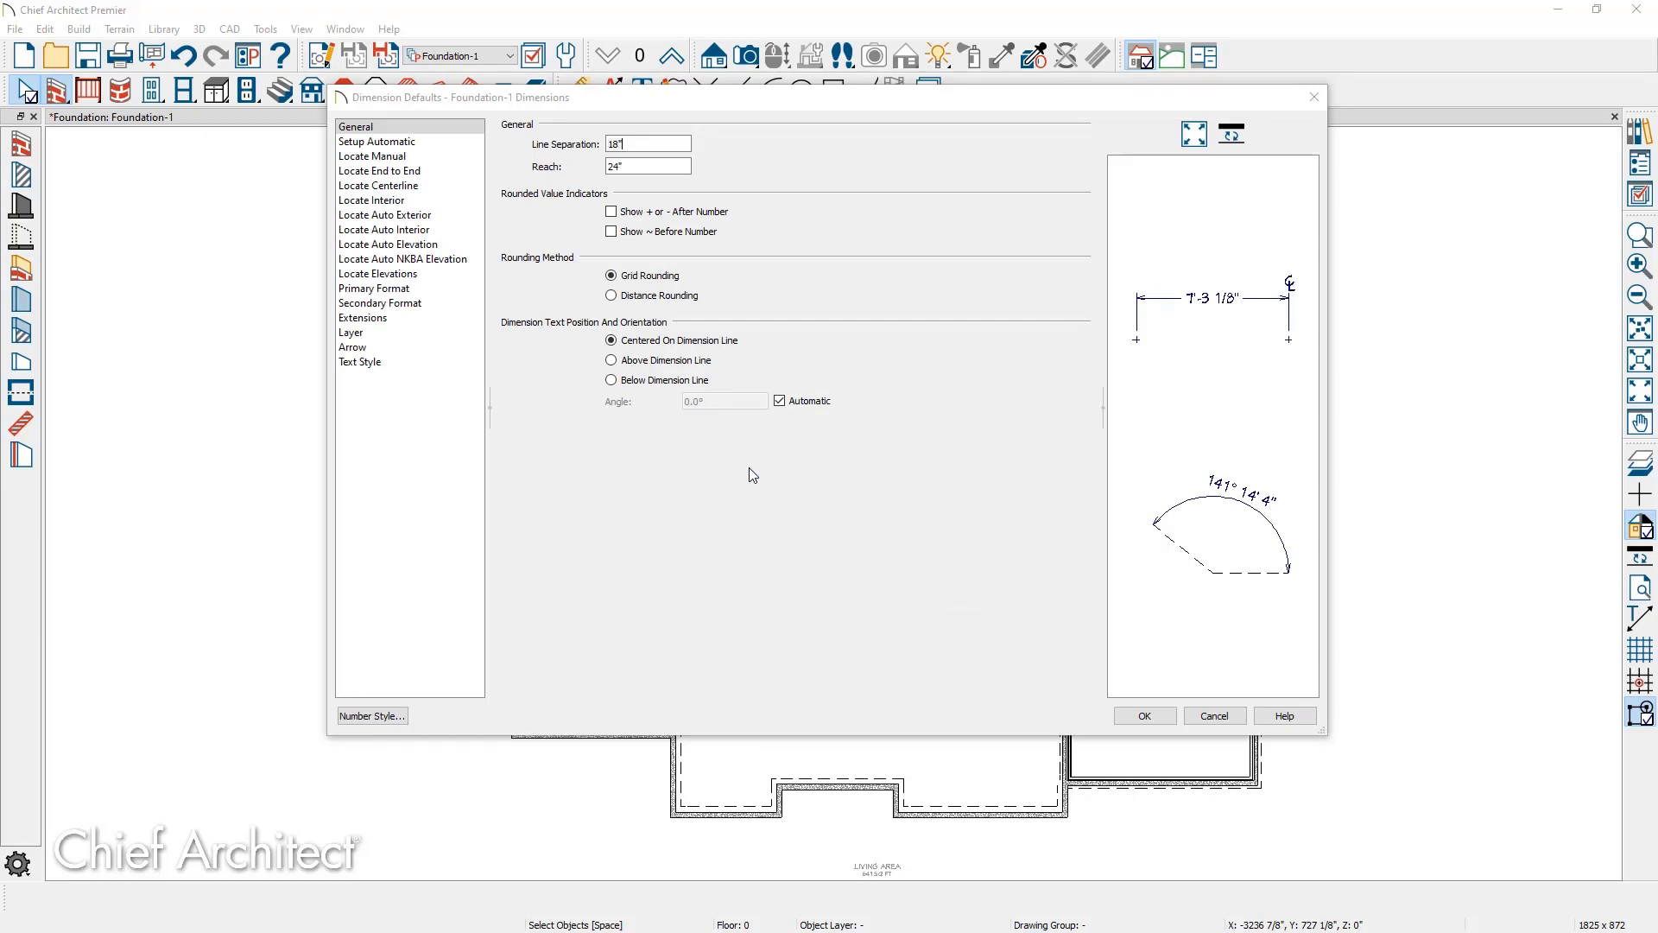
Review the manual dimension locate options and assign the Foundation-1 dimension defaults to the "Dimensions, Foundation" layer.
left_click(429, 159)
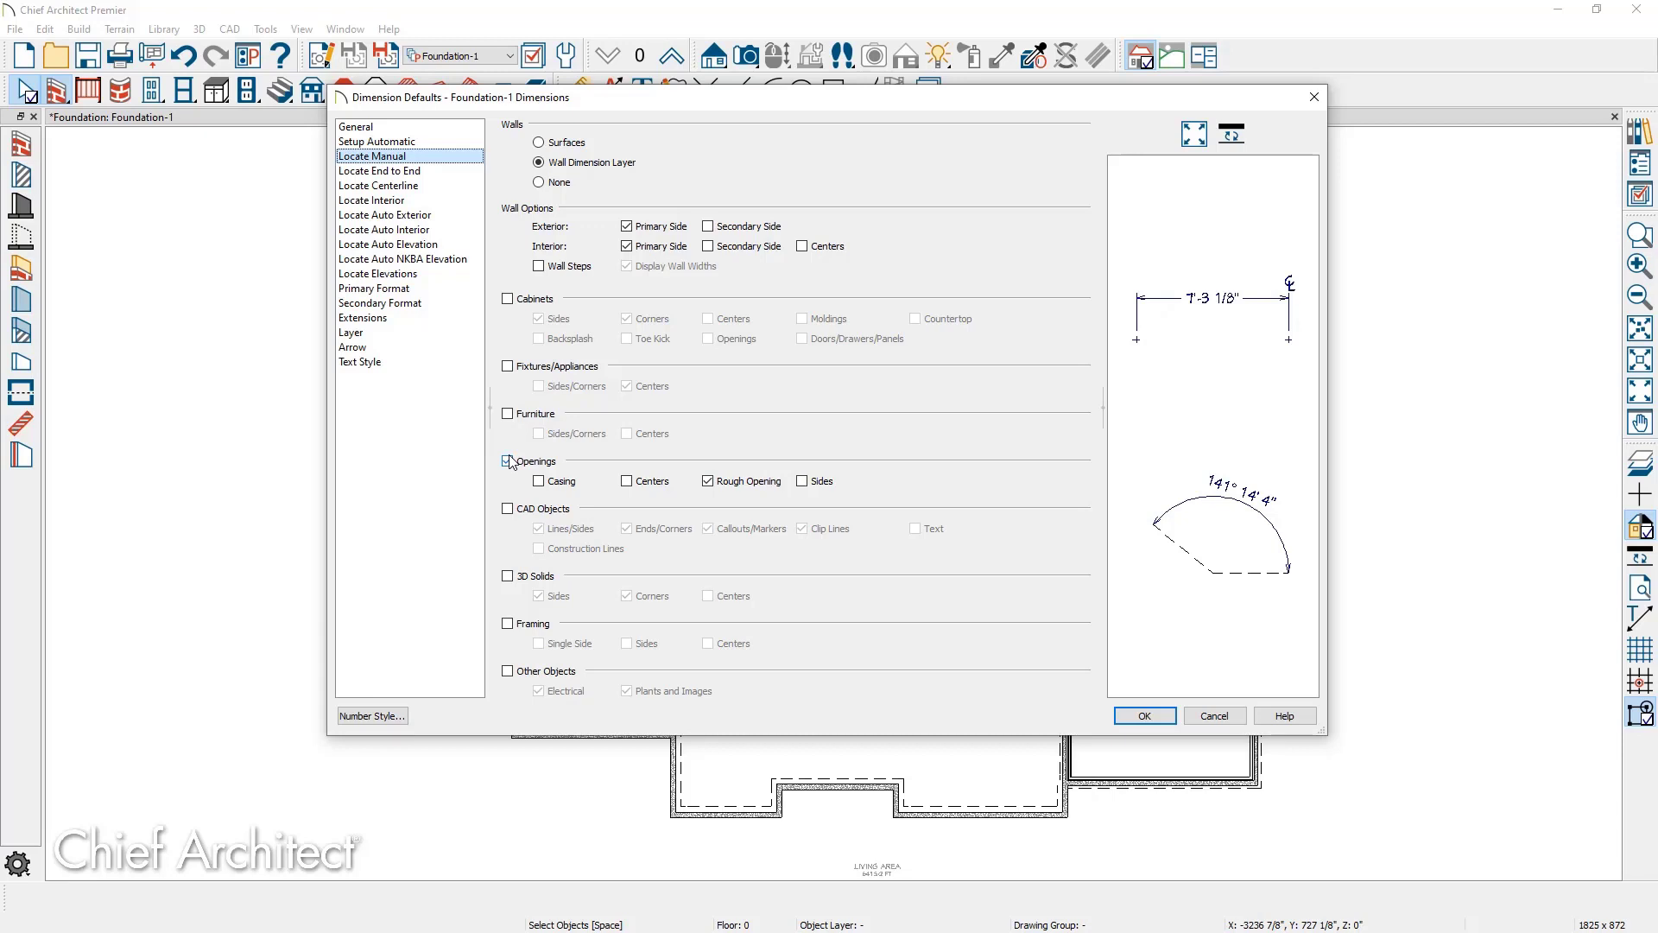
left_click(383, 334)
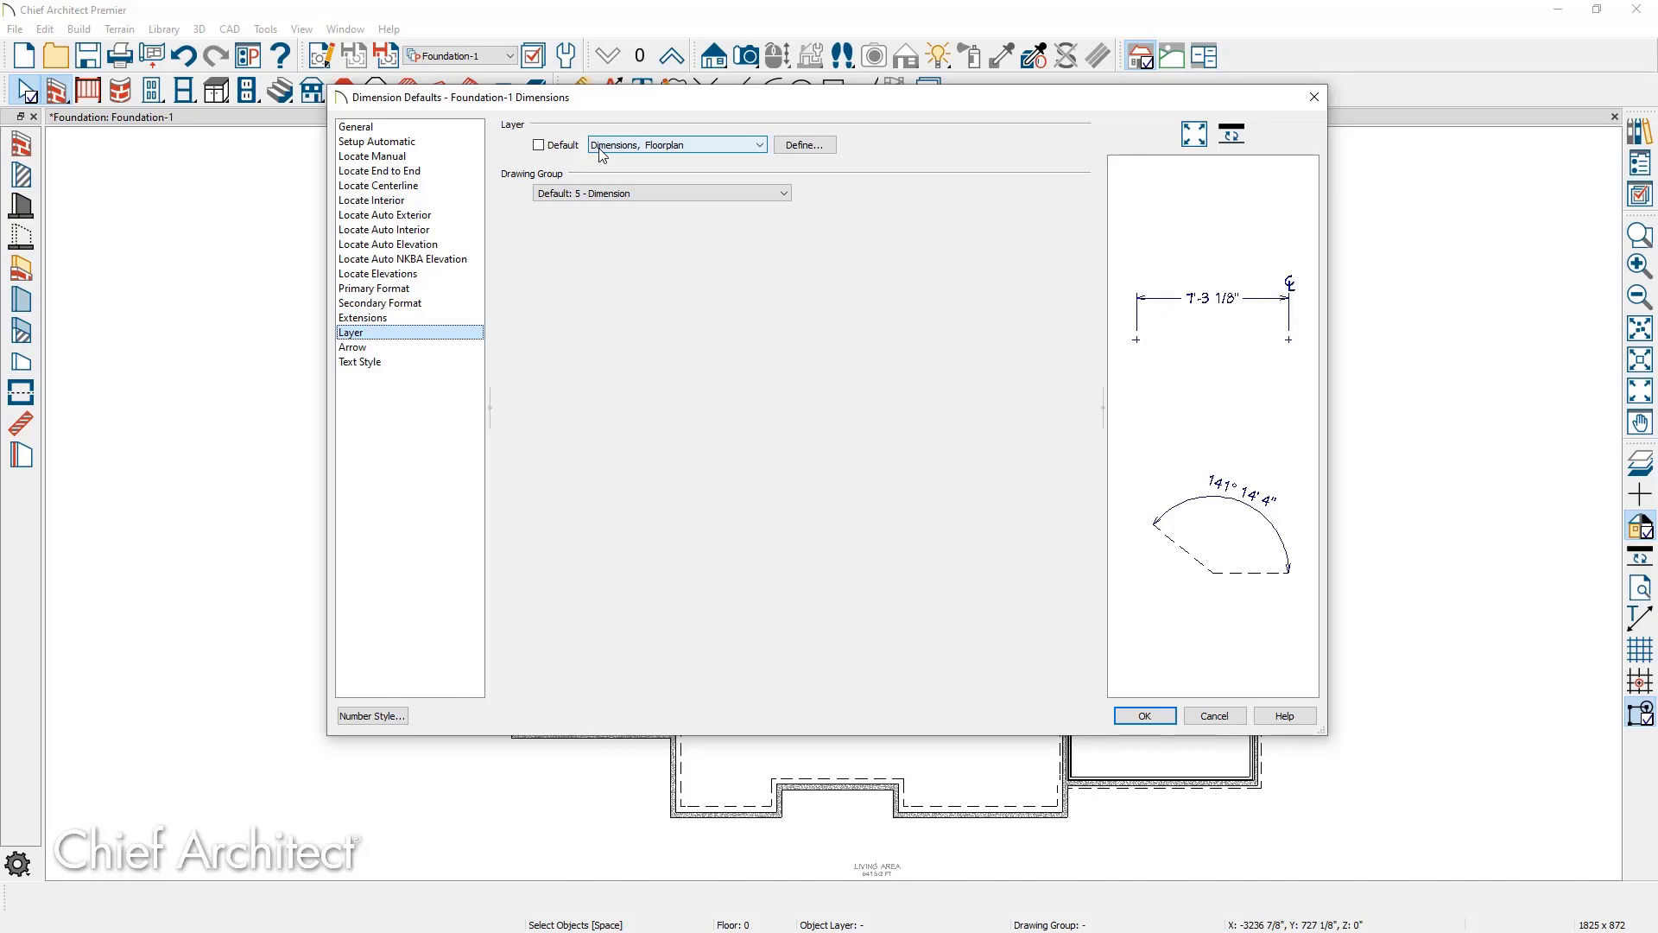
left_click(762, 147)
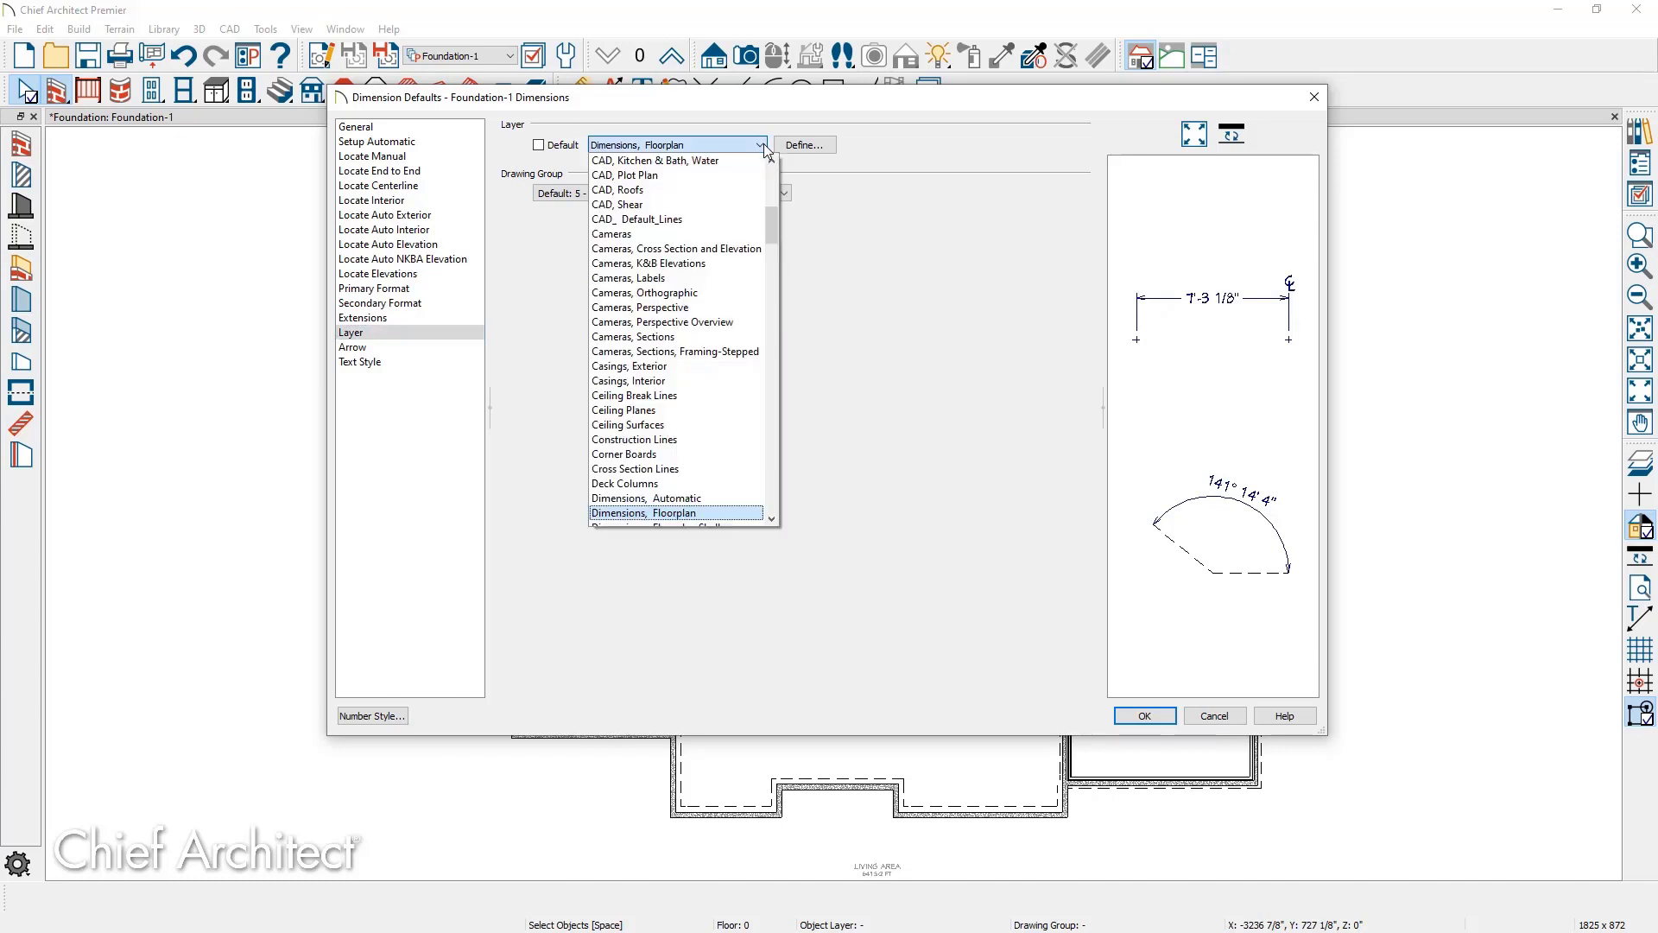
key("Down")
key("Down")
key("Down")
key("Up")
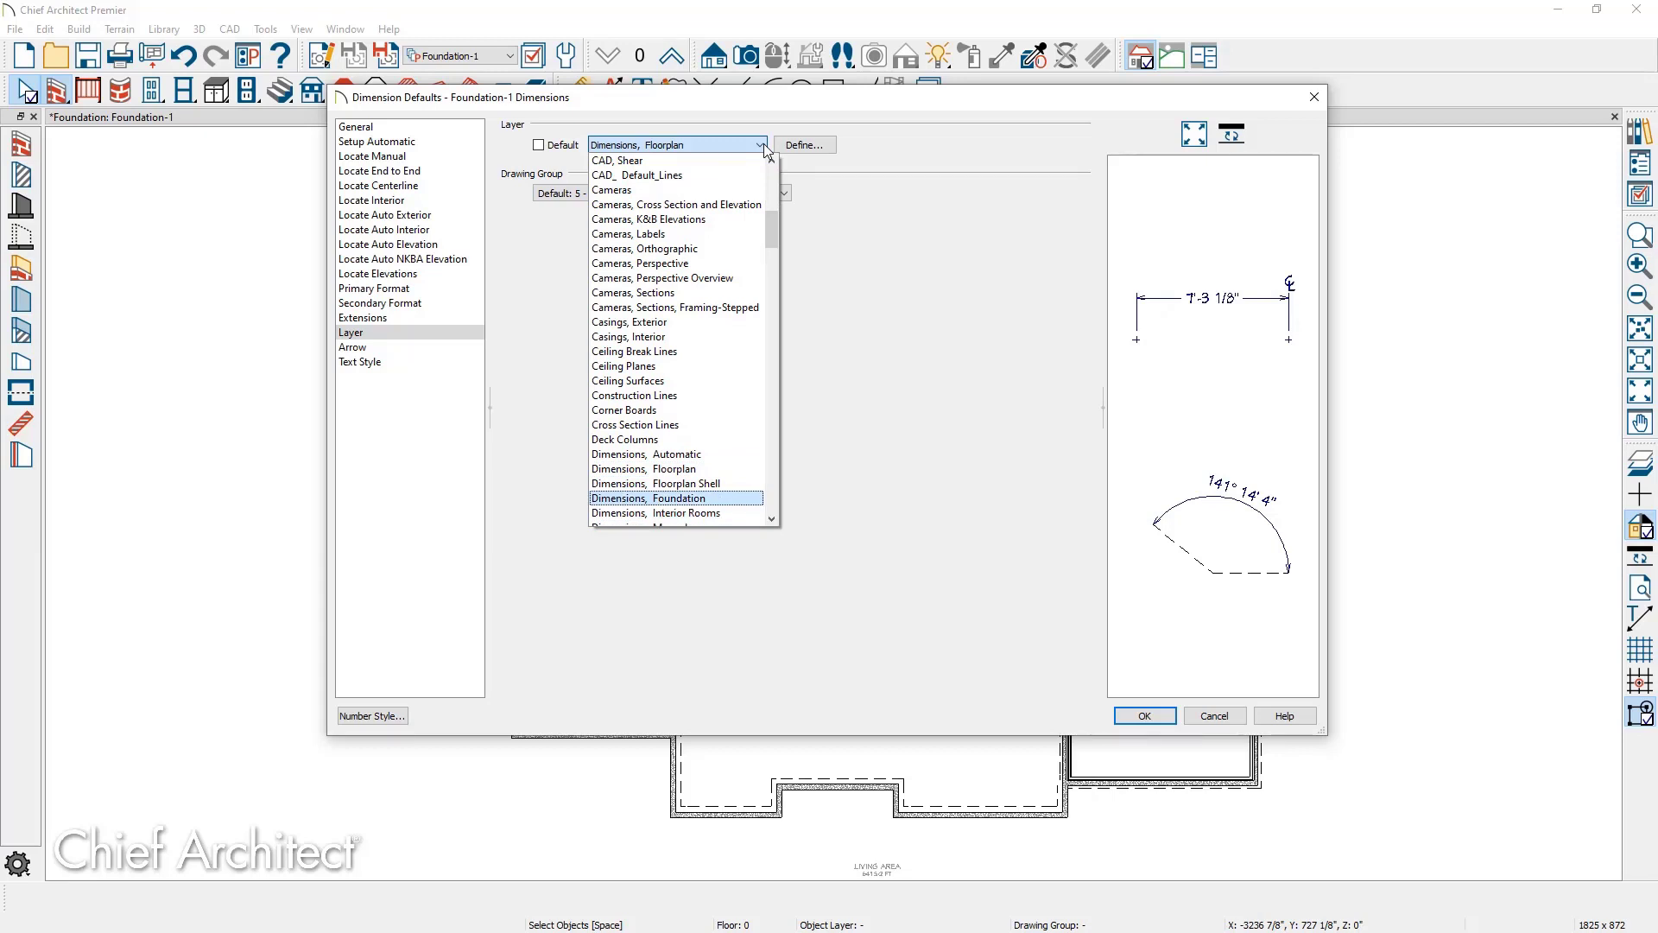
left_click(764, 148)
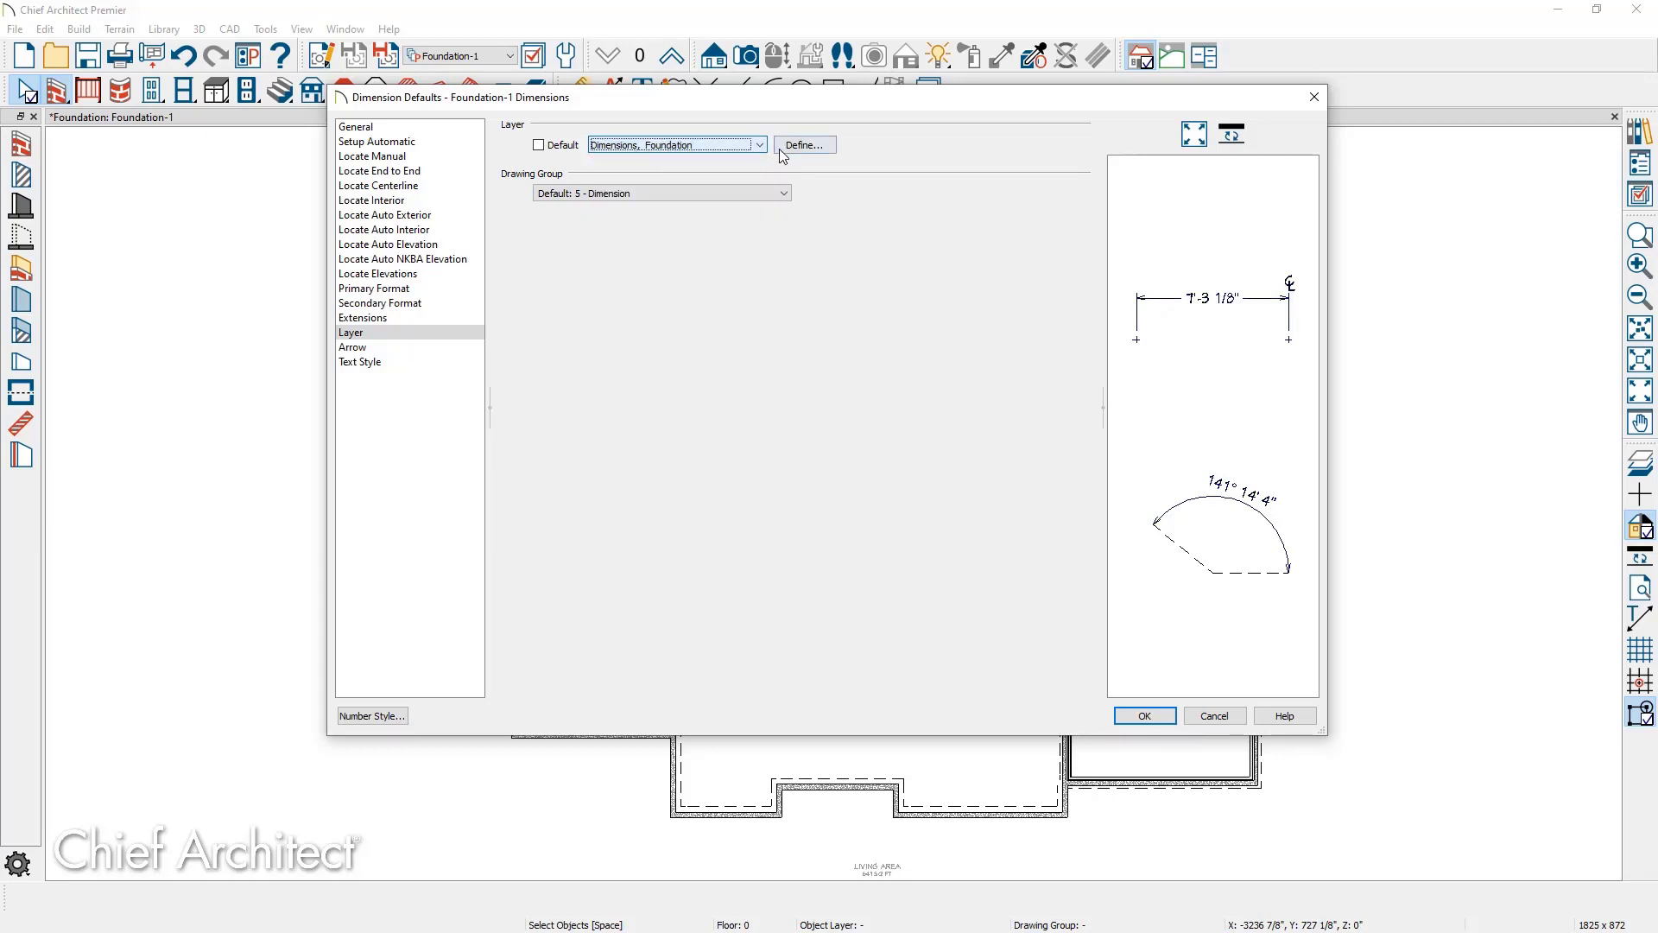
left_click(788, 147)
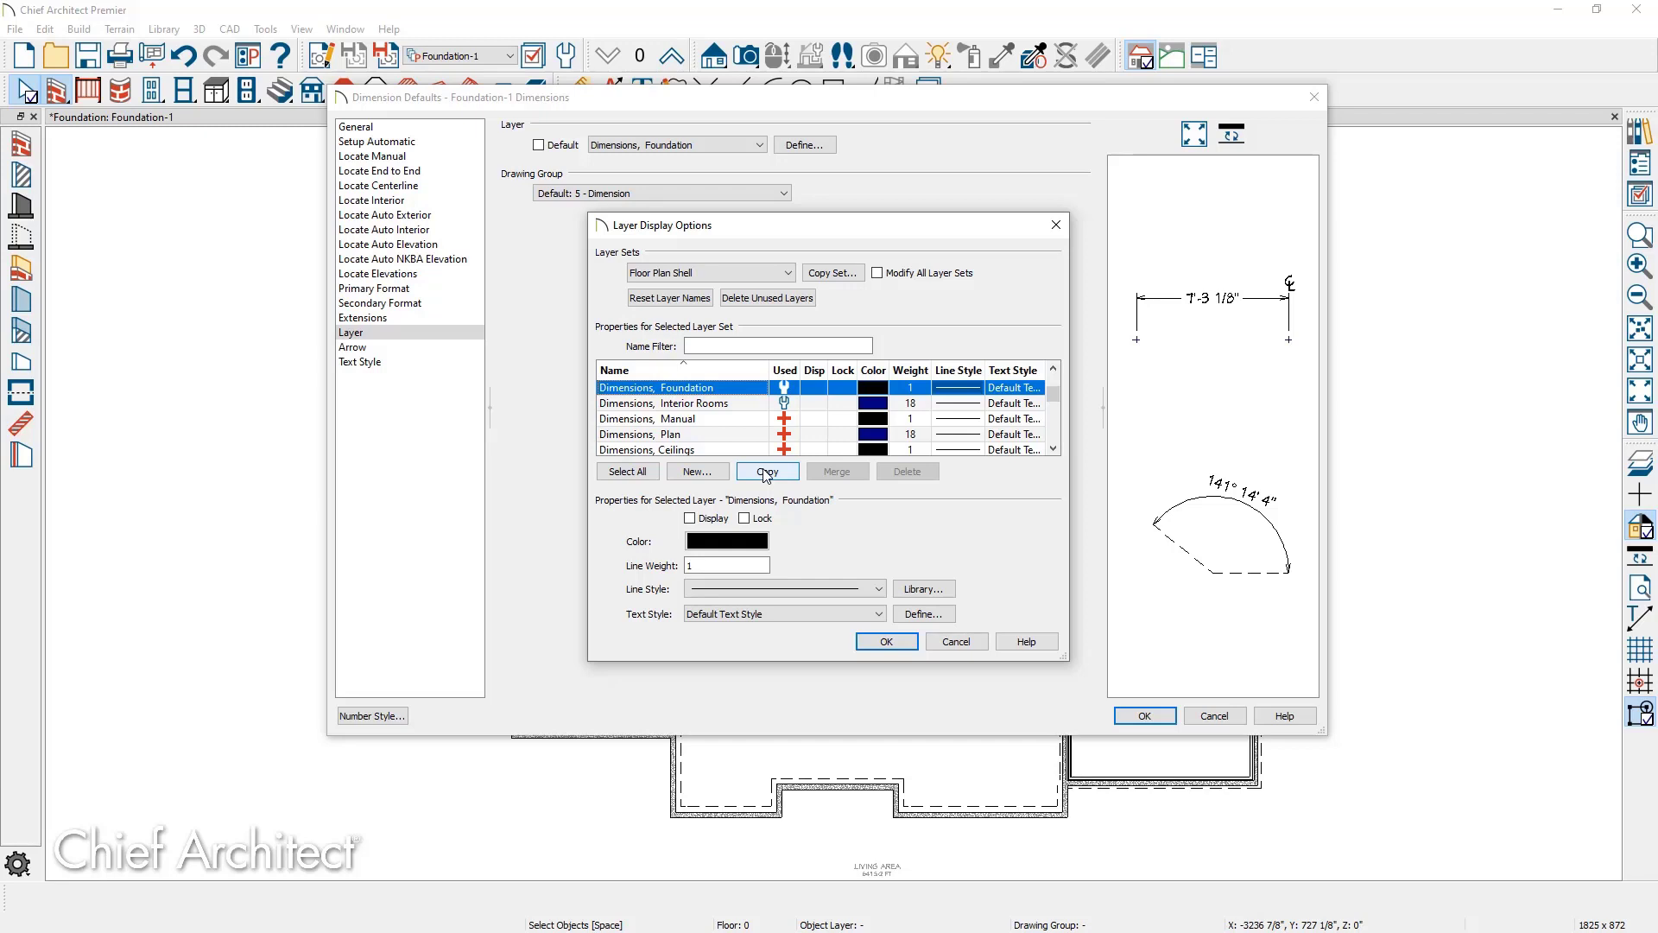
left_click(880, 641)
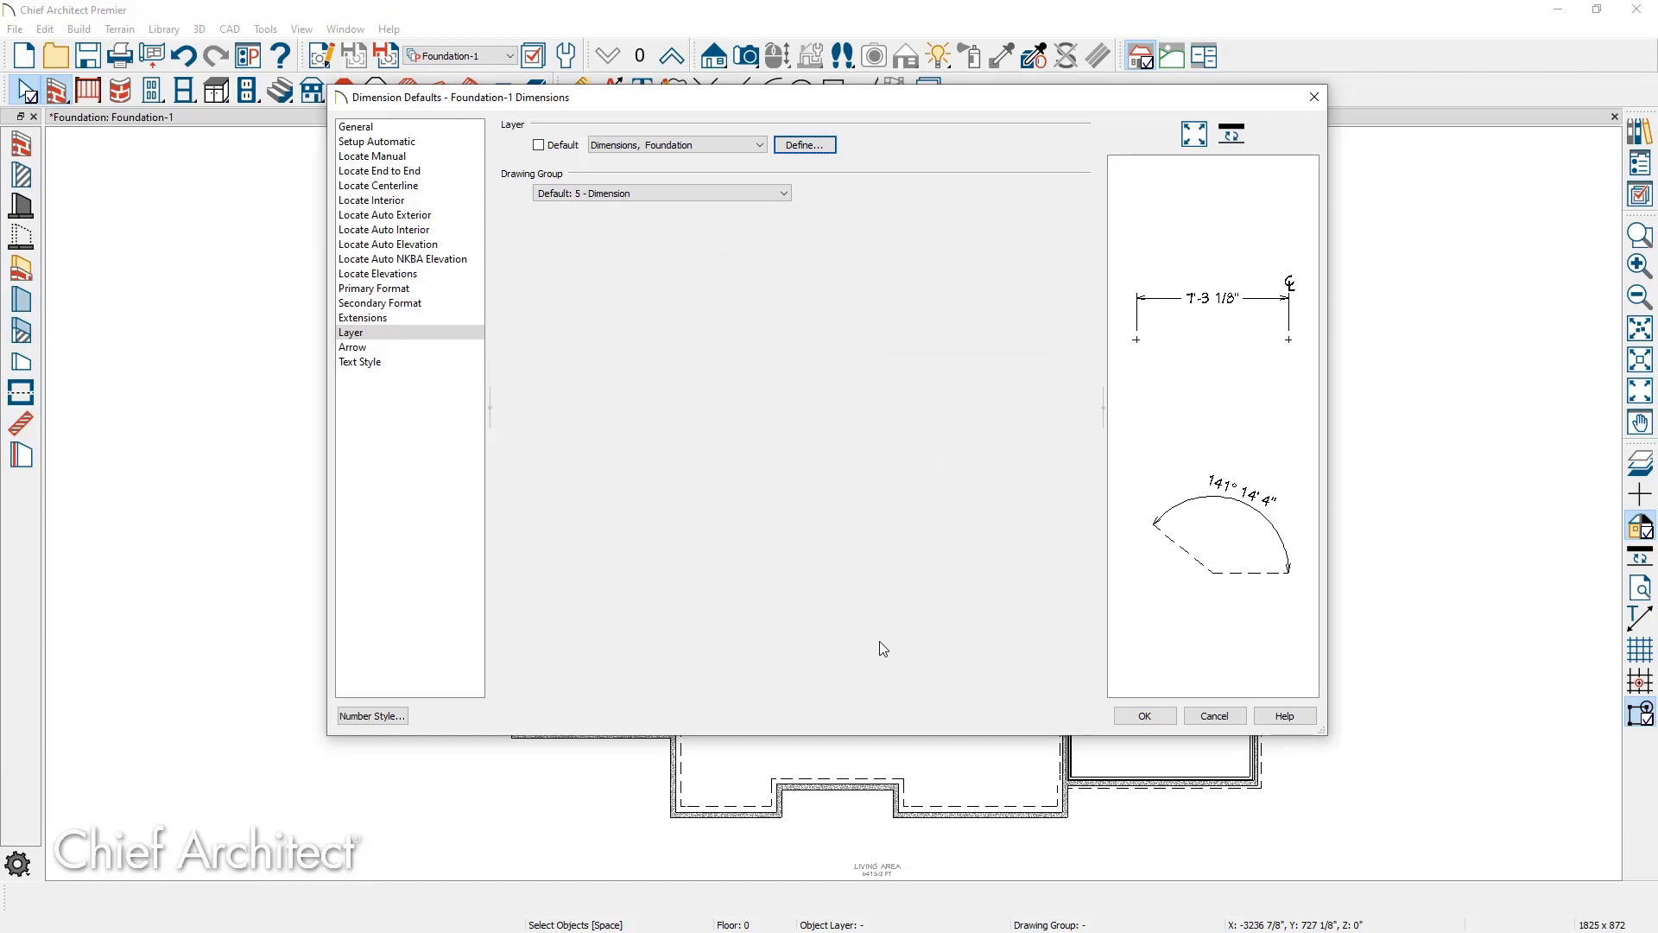
left_click(1138, 716)
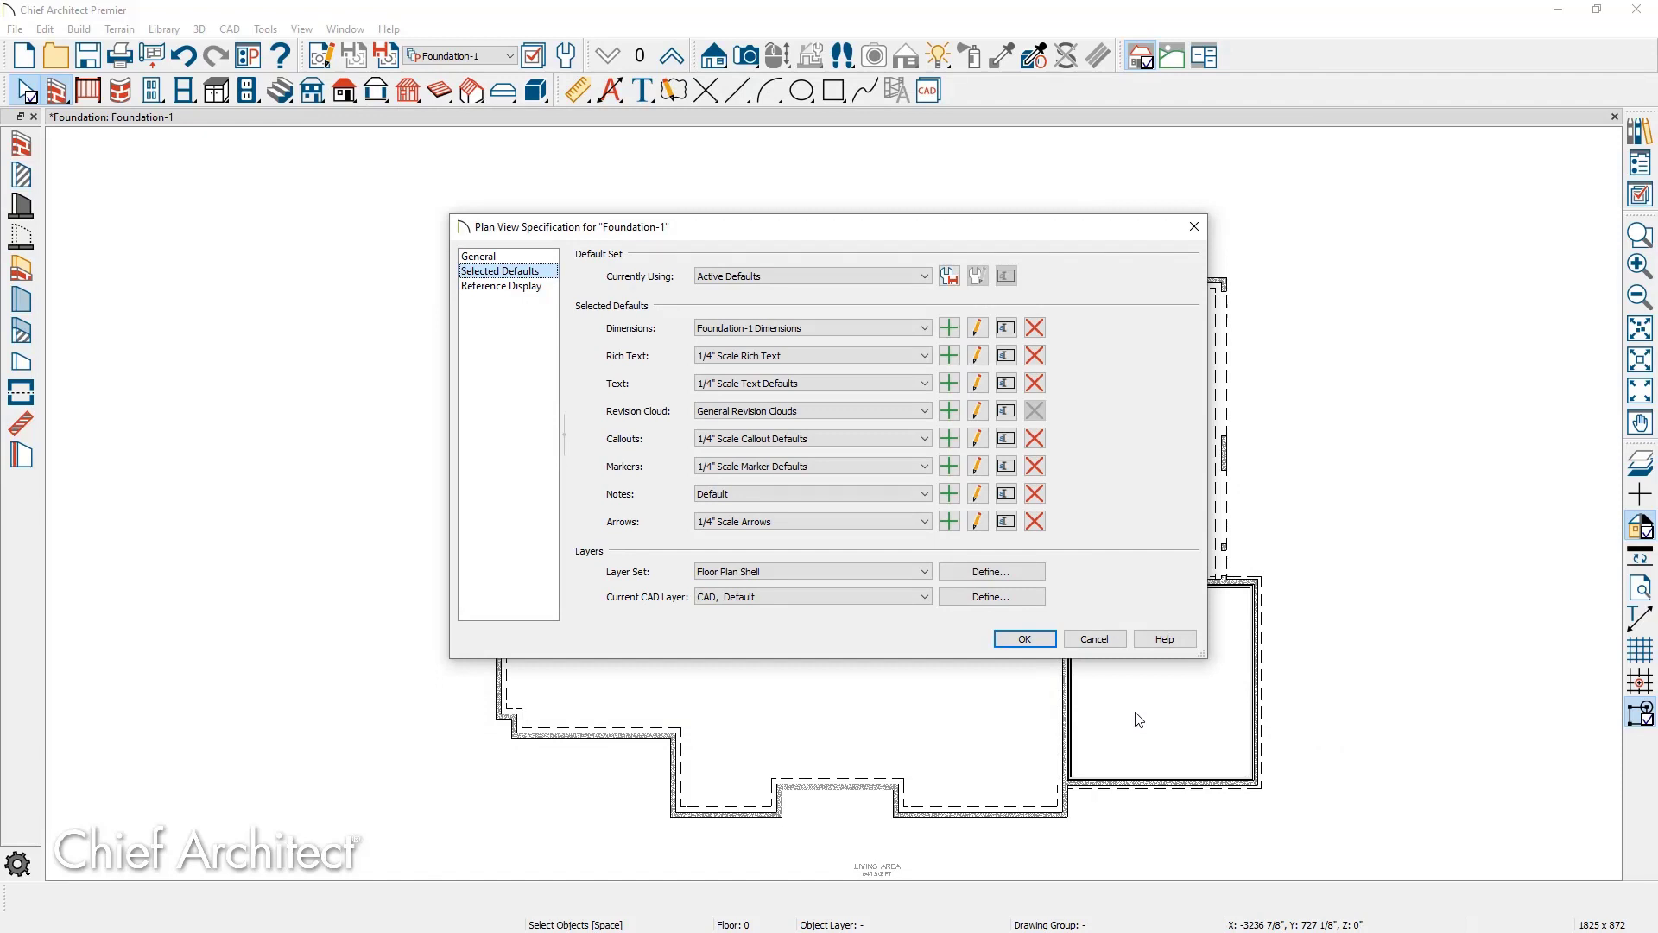
Create a rich text default named Foundation-1 Rich Text by copying the 1/4" Scale Rich Text default.
left_click(948, 355)
left_click(870, 437)
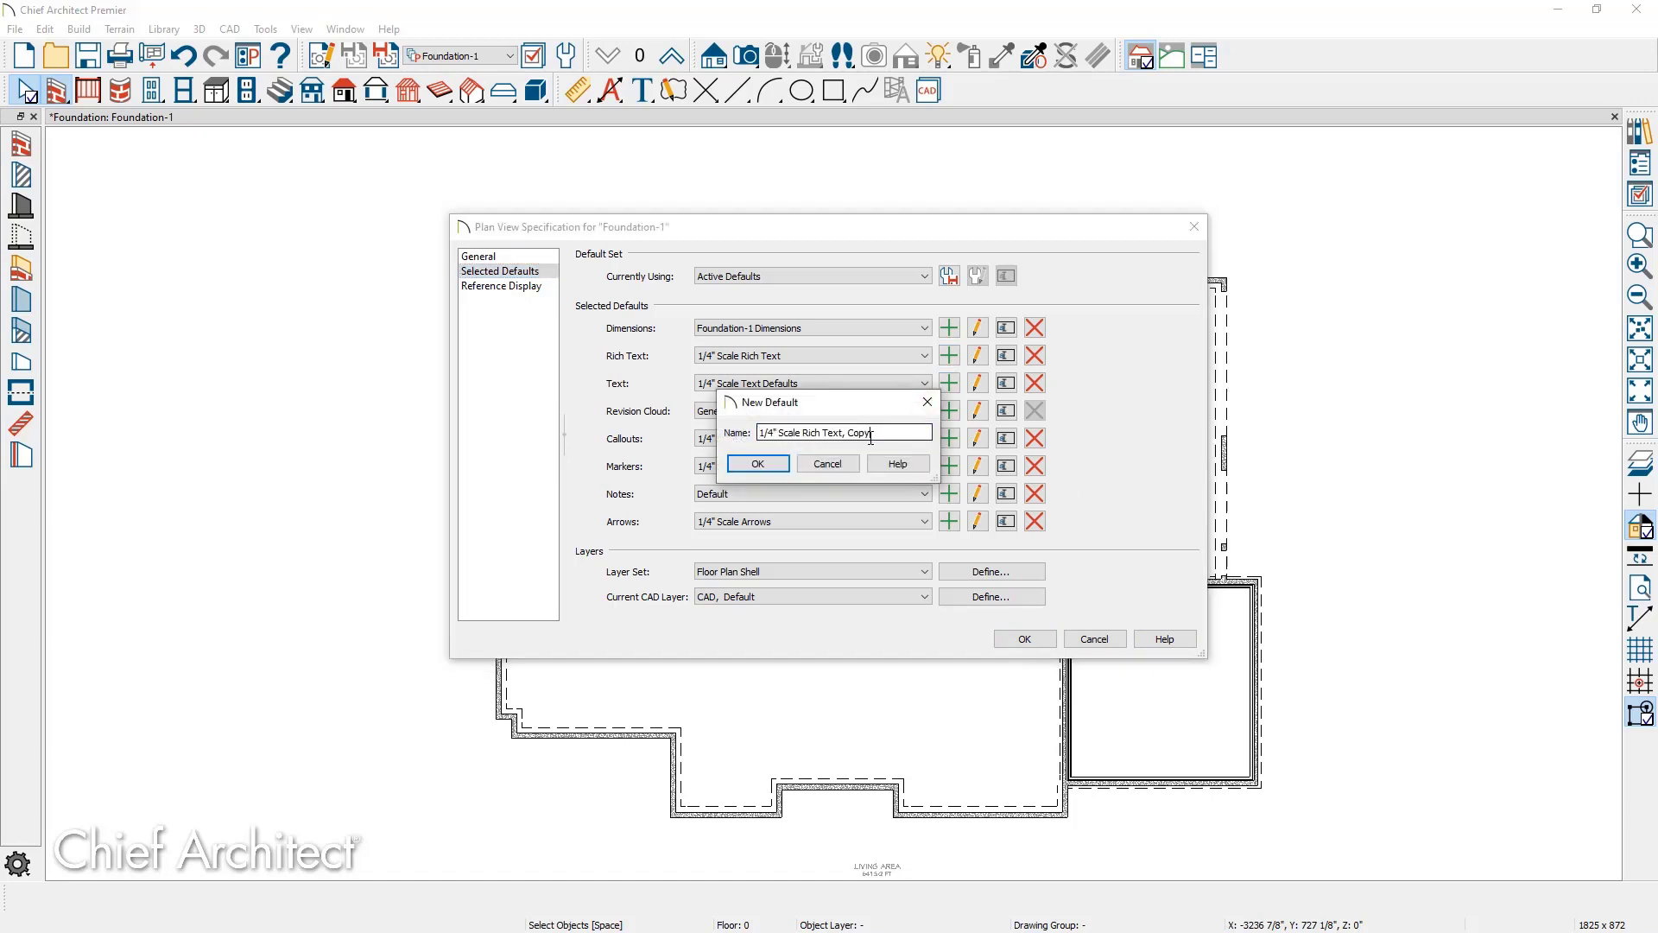
key("BackSpace")
key("BackSpace")
key("BackSpace")
key("BackSpace")
key("BackSpace")
key("BackSpace")
key("Home")
type("Foundation")
key("Delete")
key("Delete")
type("-1/")
key("BackSpace")
key("Delete")
key("Delete")
key("Delete")
key("Delete")
key("Delete")
key("Delete")
key("Delete")
key("Delete")
left_click(757, 467)
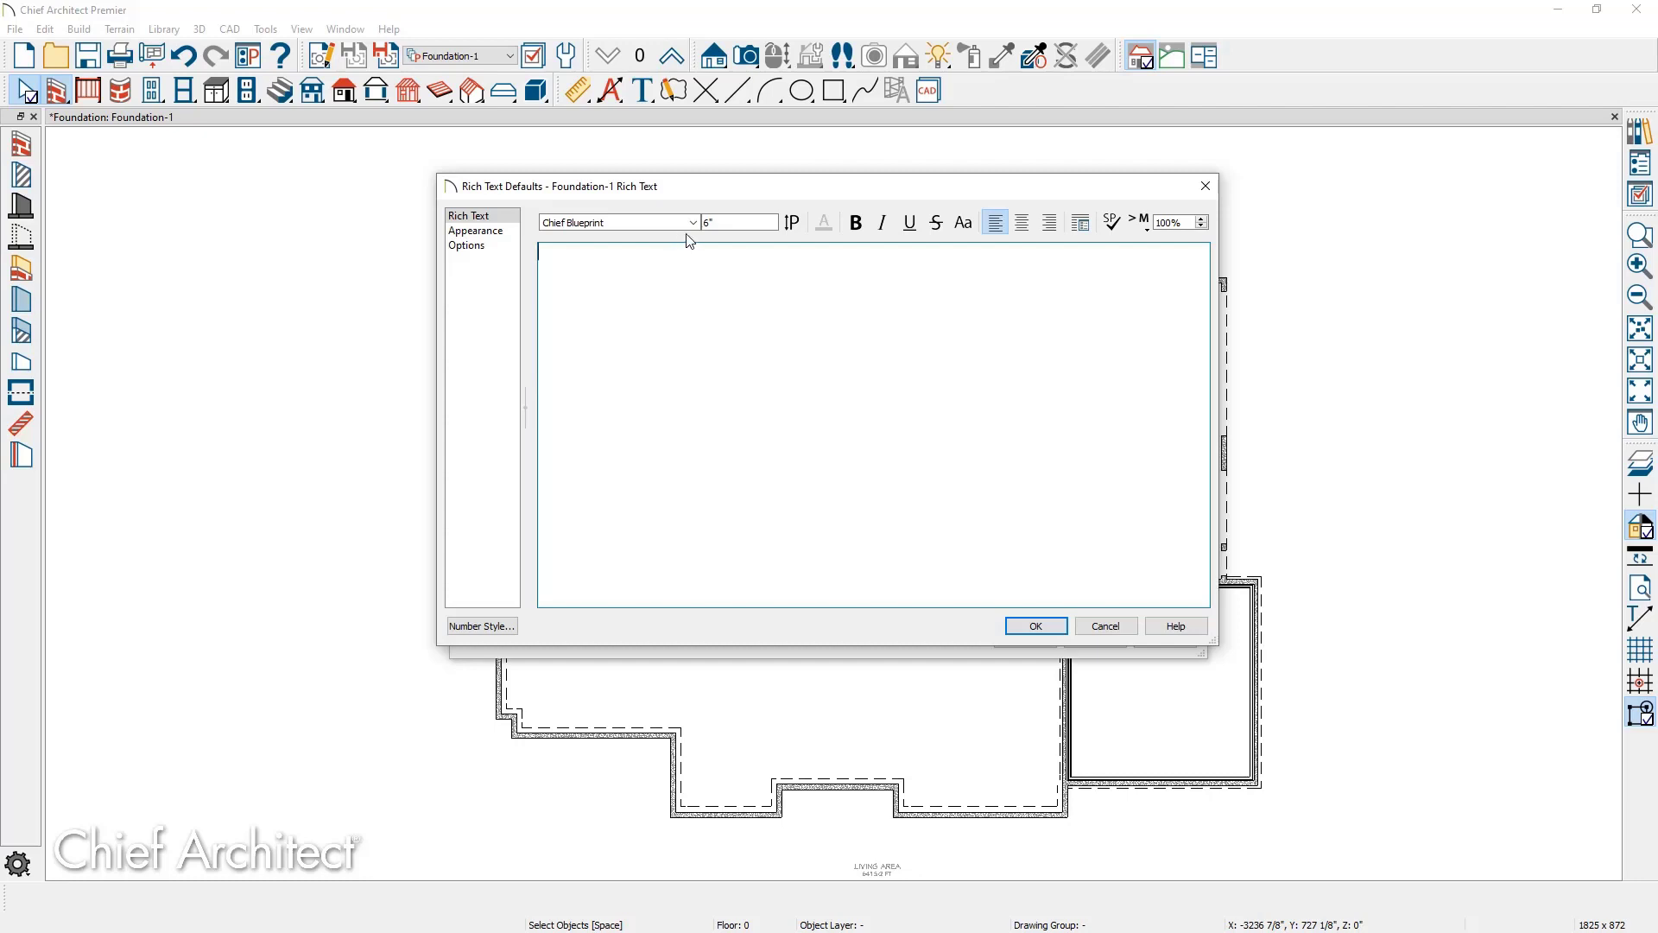
Put the Foundation-1 rich text defaults on the "Text, Foundation" layer and accept them.
left_click(477, 231)
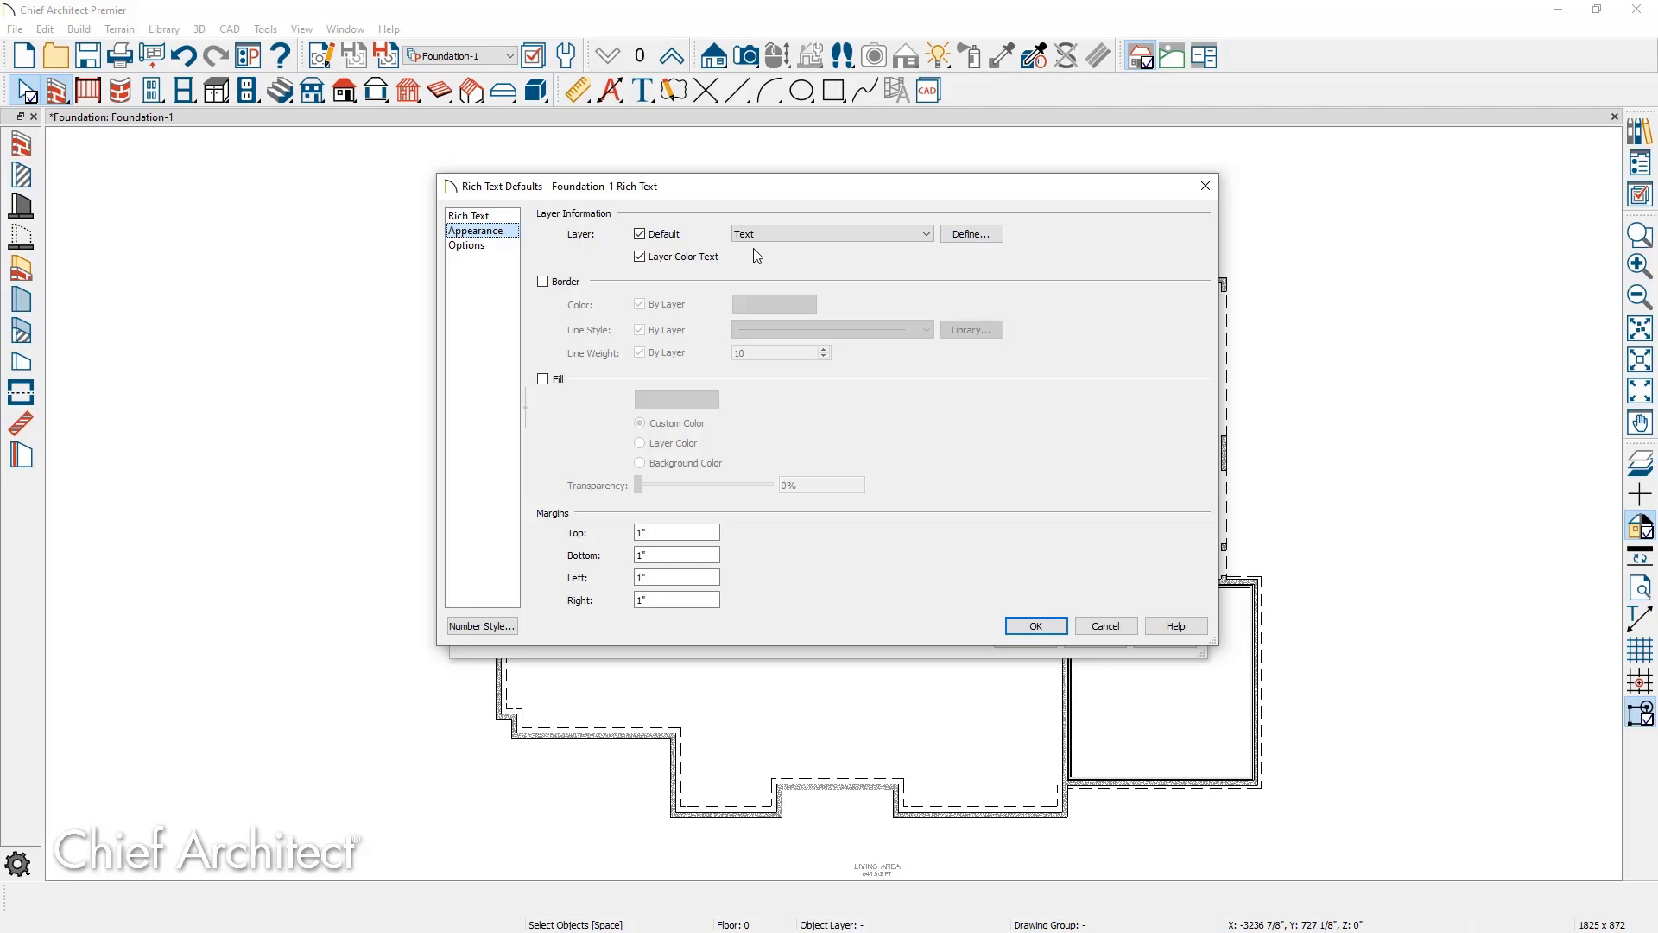
left_click(927, 234)
key("Down")
key("Down")
key("Down")
key("Down")
key("Down")
key("Down")
key("Down")
key("Down")
key("Down")
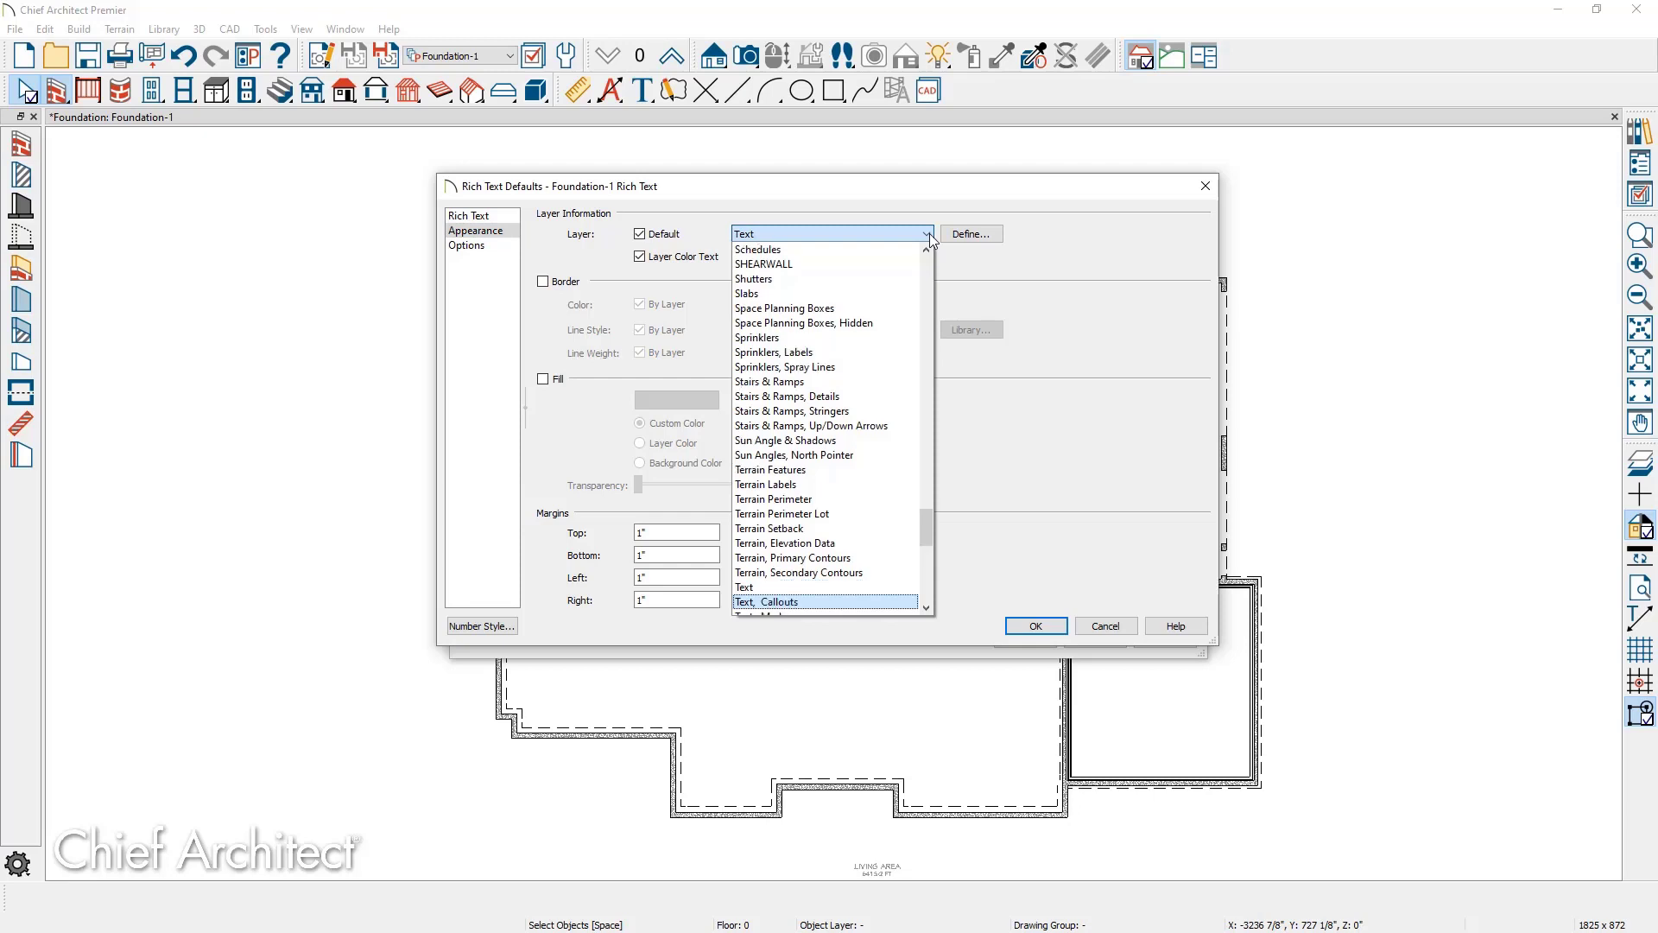
key("Up")
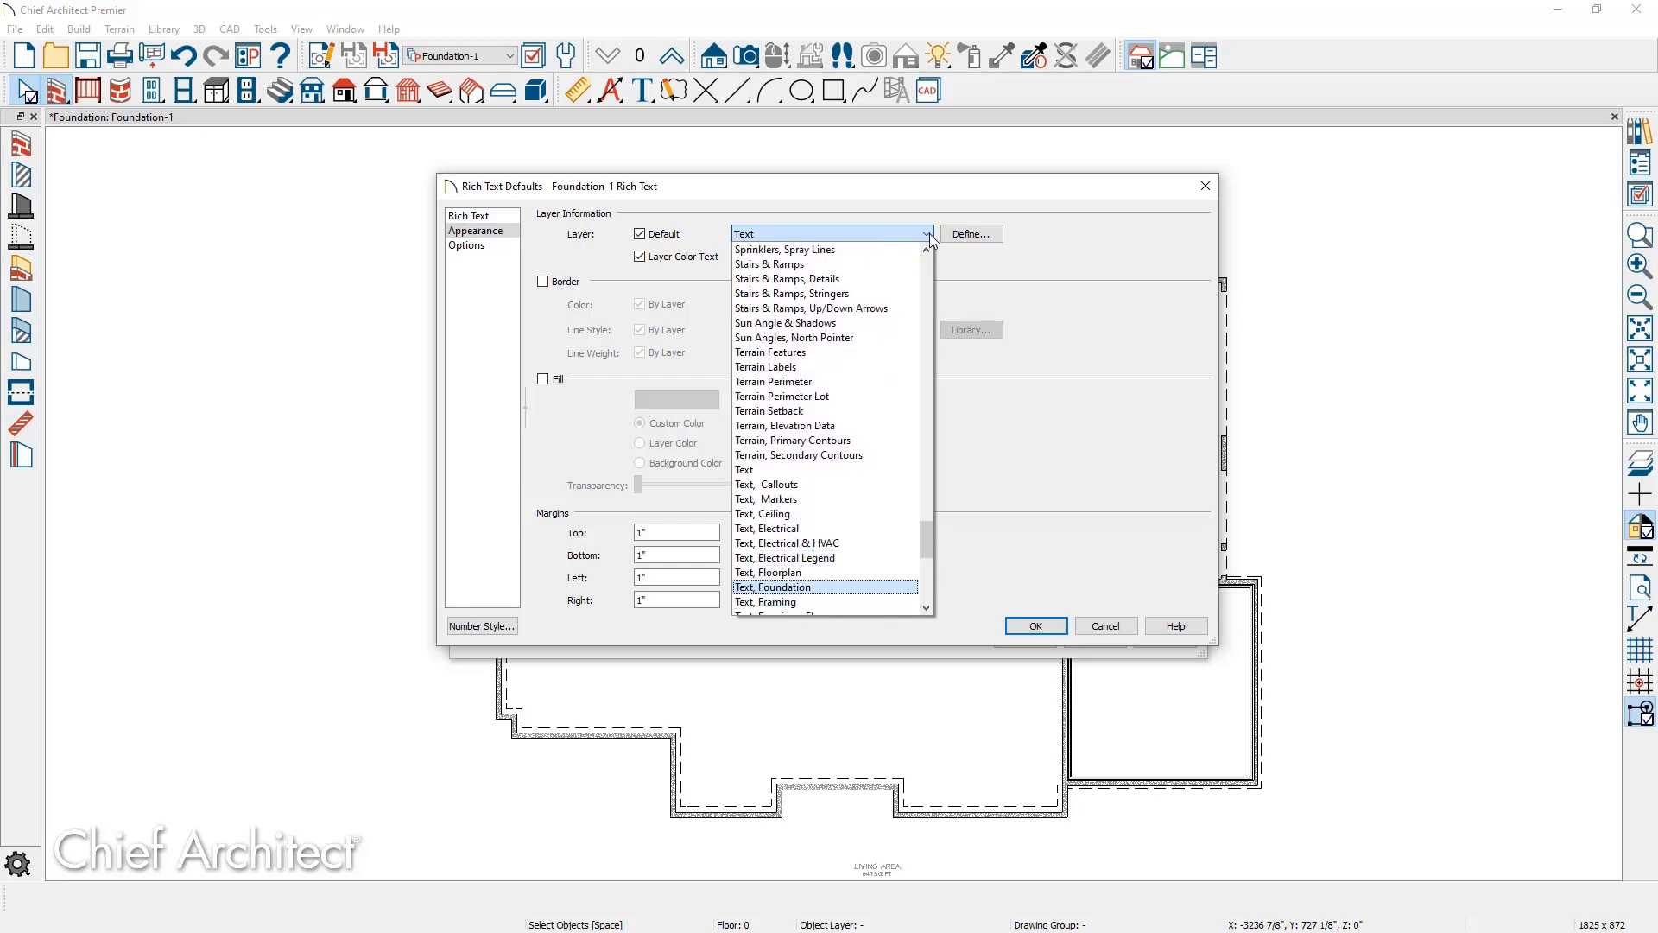
key("Return")
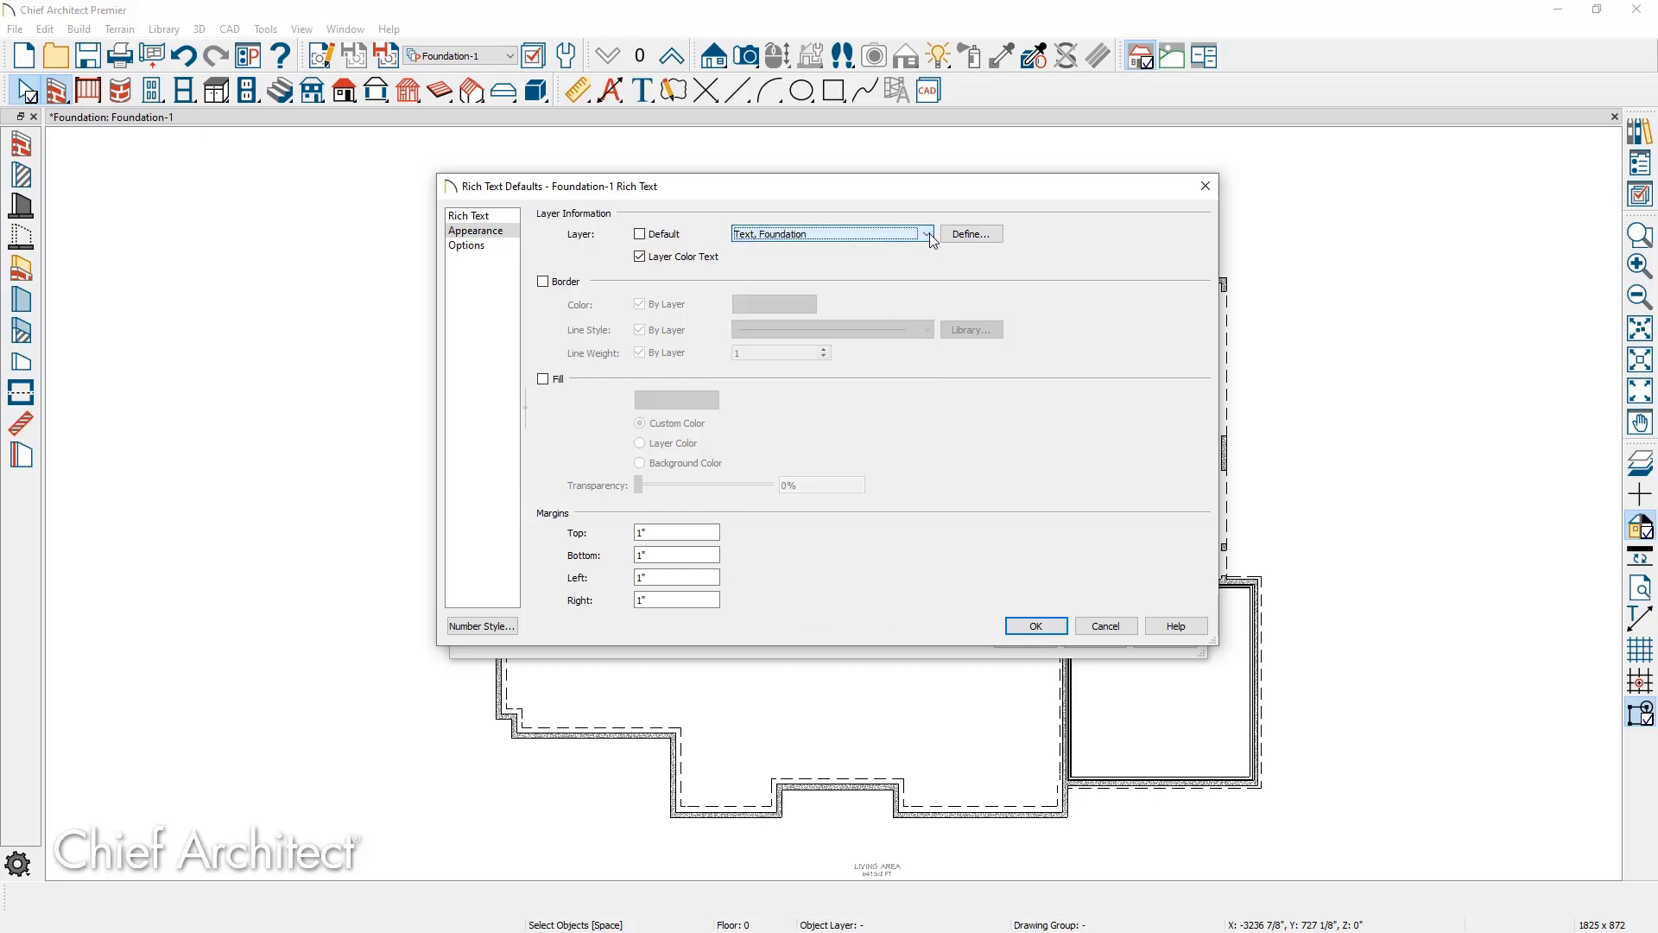
left_click(945, 235)
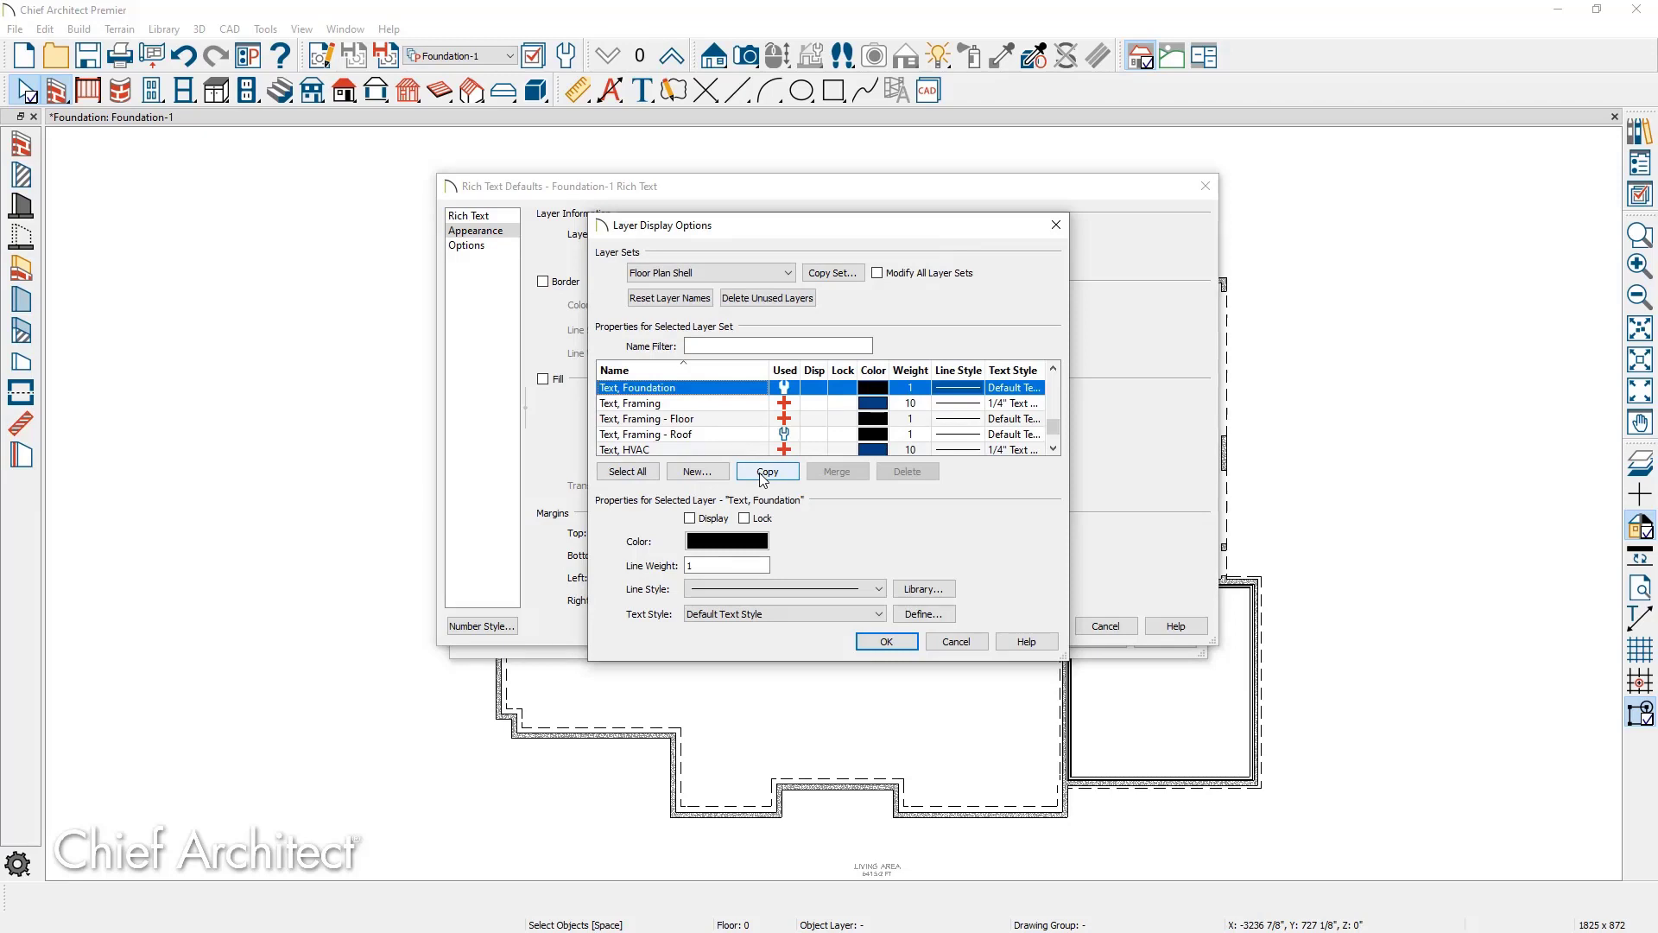
left_click(972, 640)
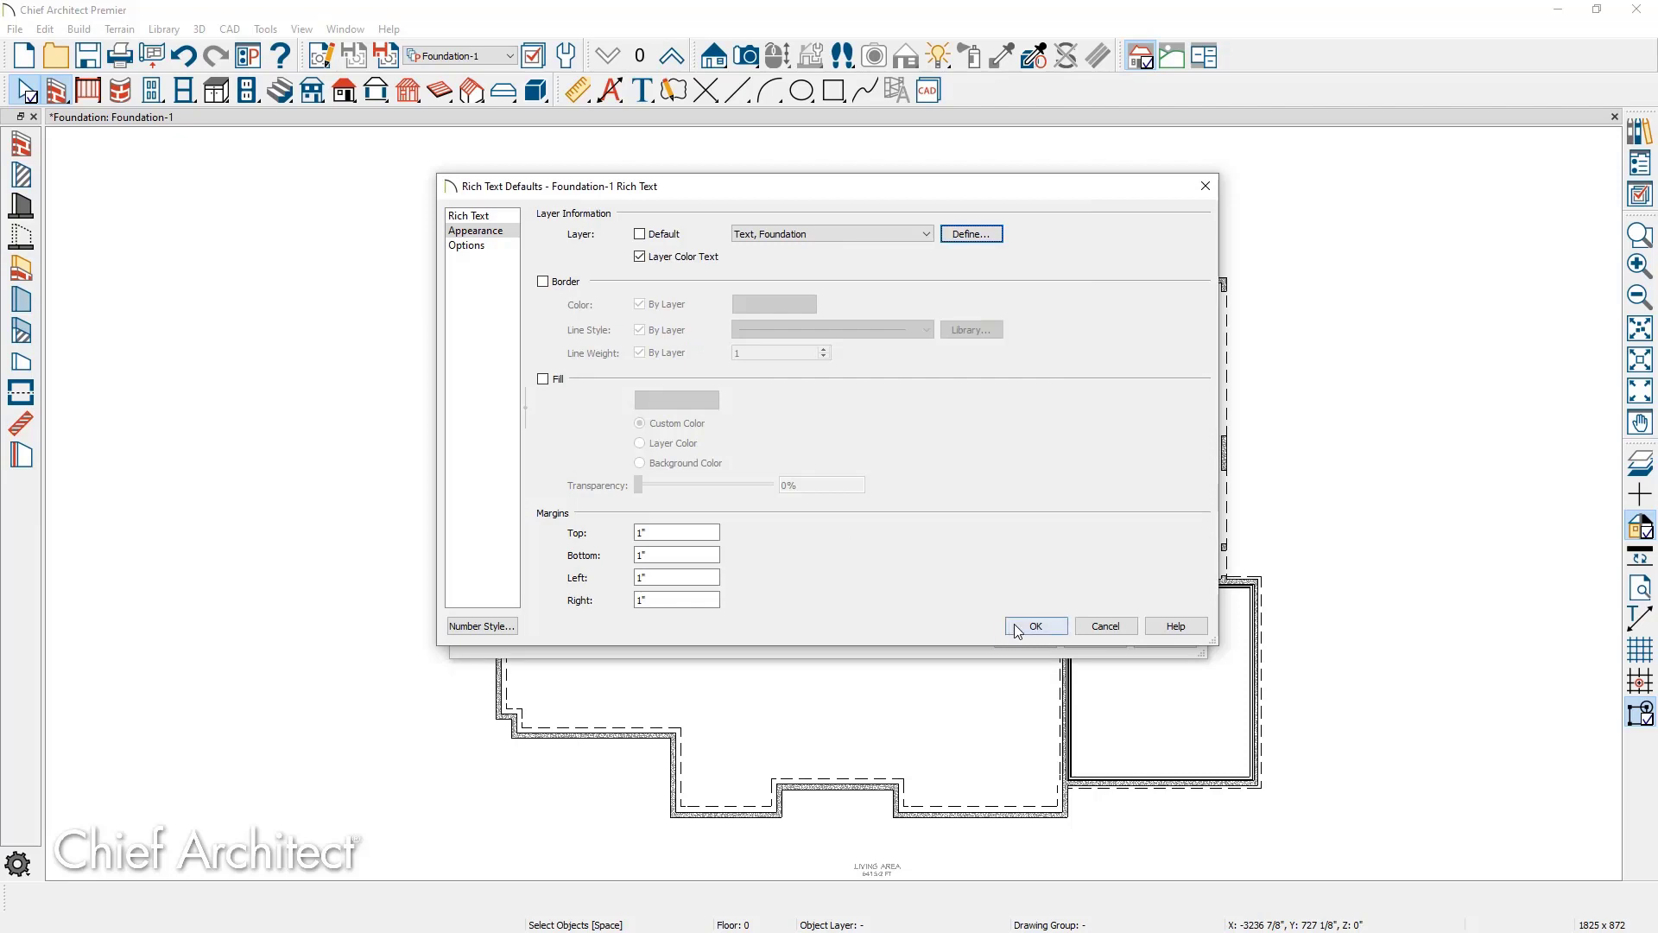
left_click(1016, 626)
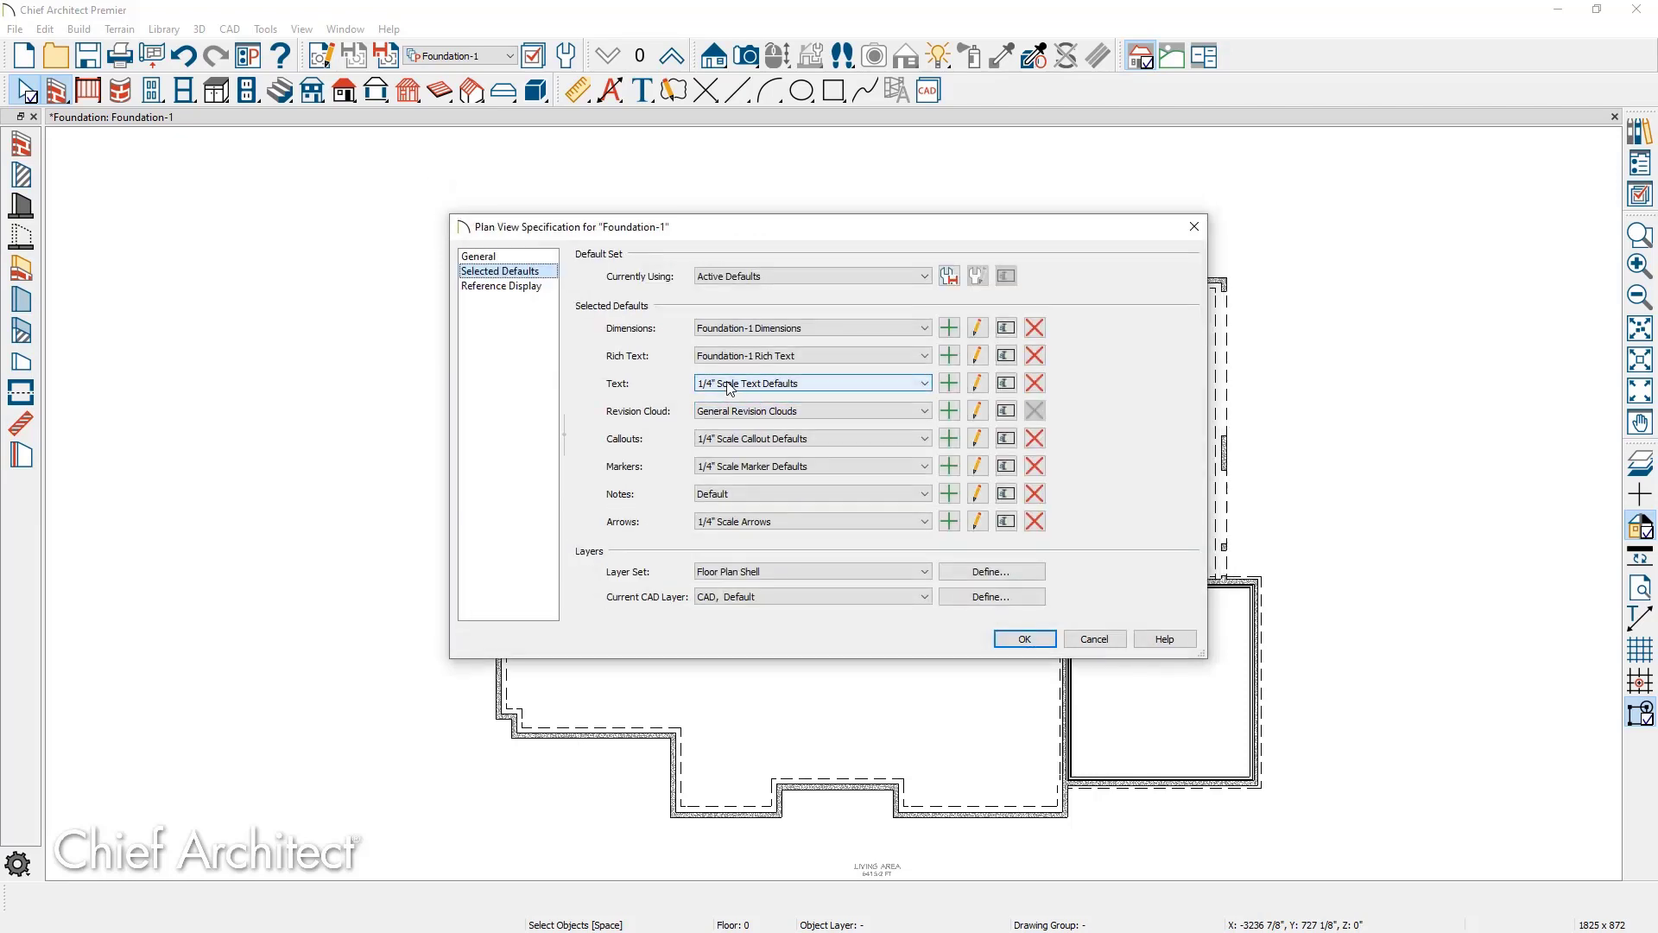
Create a text default named Foundation-1 Text by copying the 1/4" Scale Text Defaults.
left_click(955, 388)
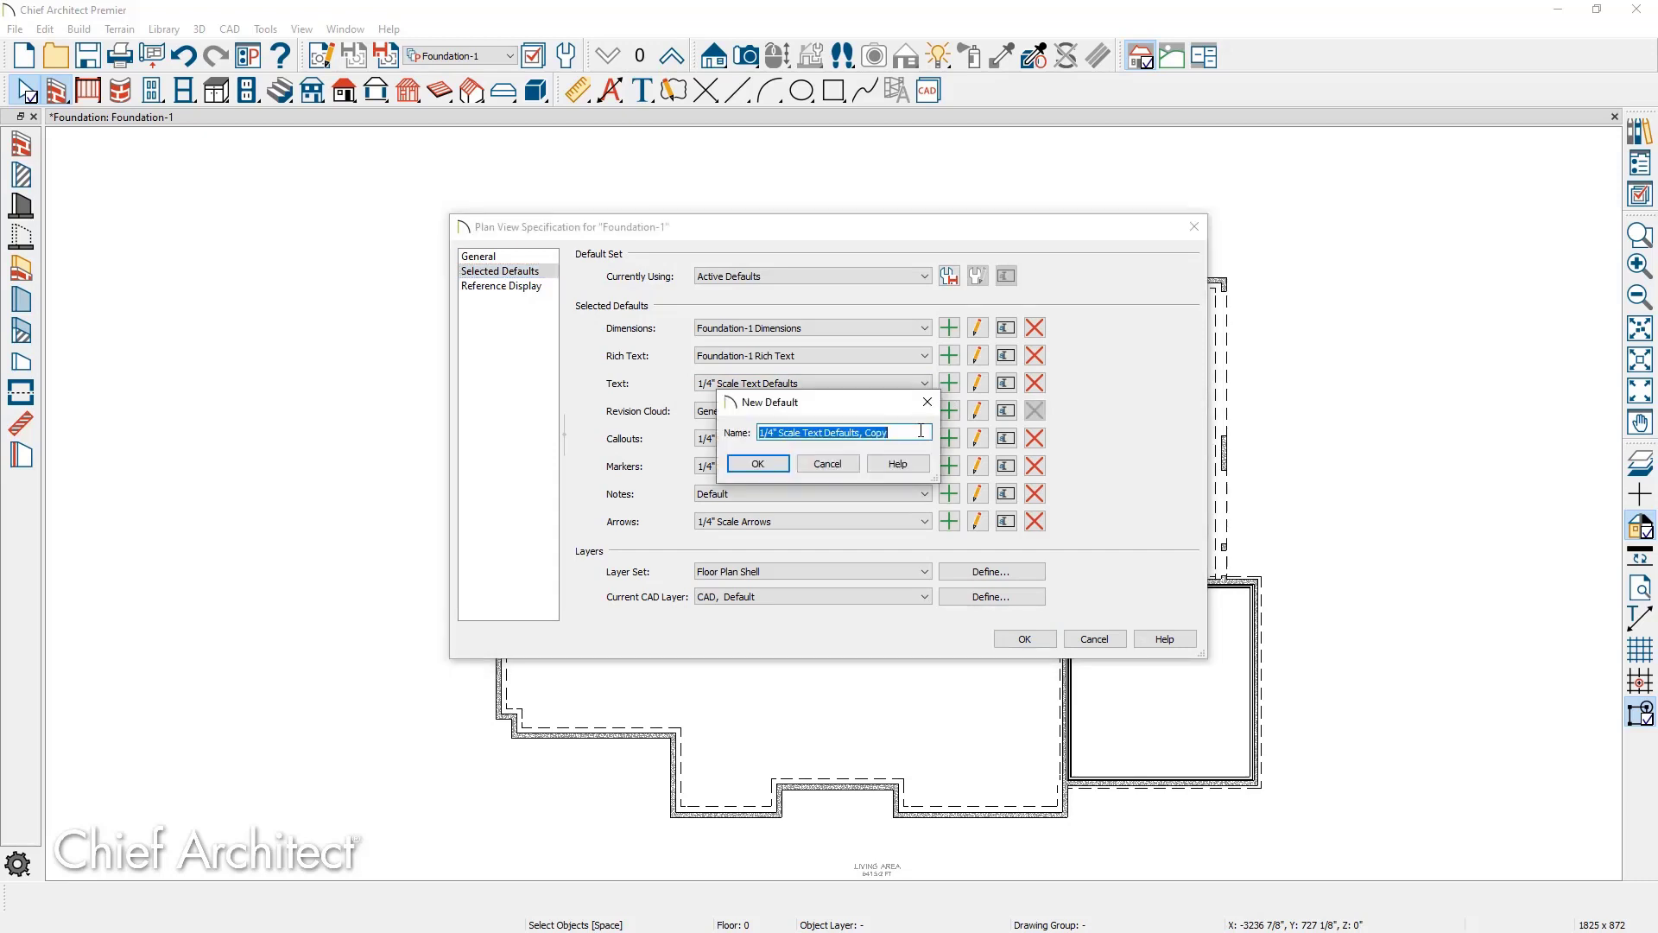
left_click(906, 440)
key("BackSpace")
key("BackSpace")
key("BackSpace")
key("BackSpace")
key("BackSpace")
key("BackSpace")
key("BackSpace")
key("BackSpace")
key("BackSpace")
key("BackSpace")
key("BackSpace")
key("BackSpace")
key("BackSpace")
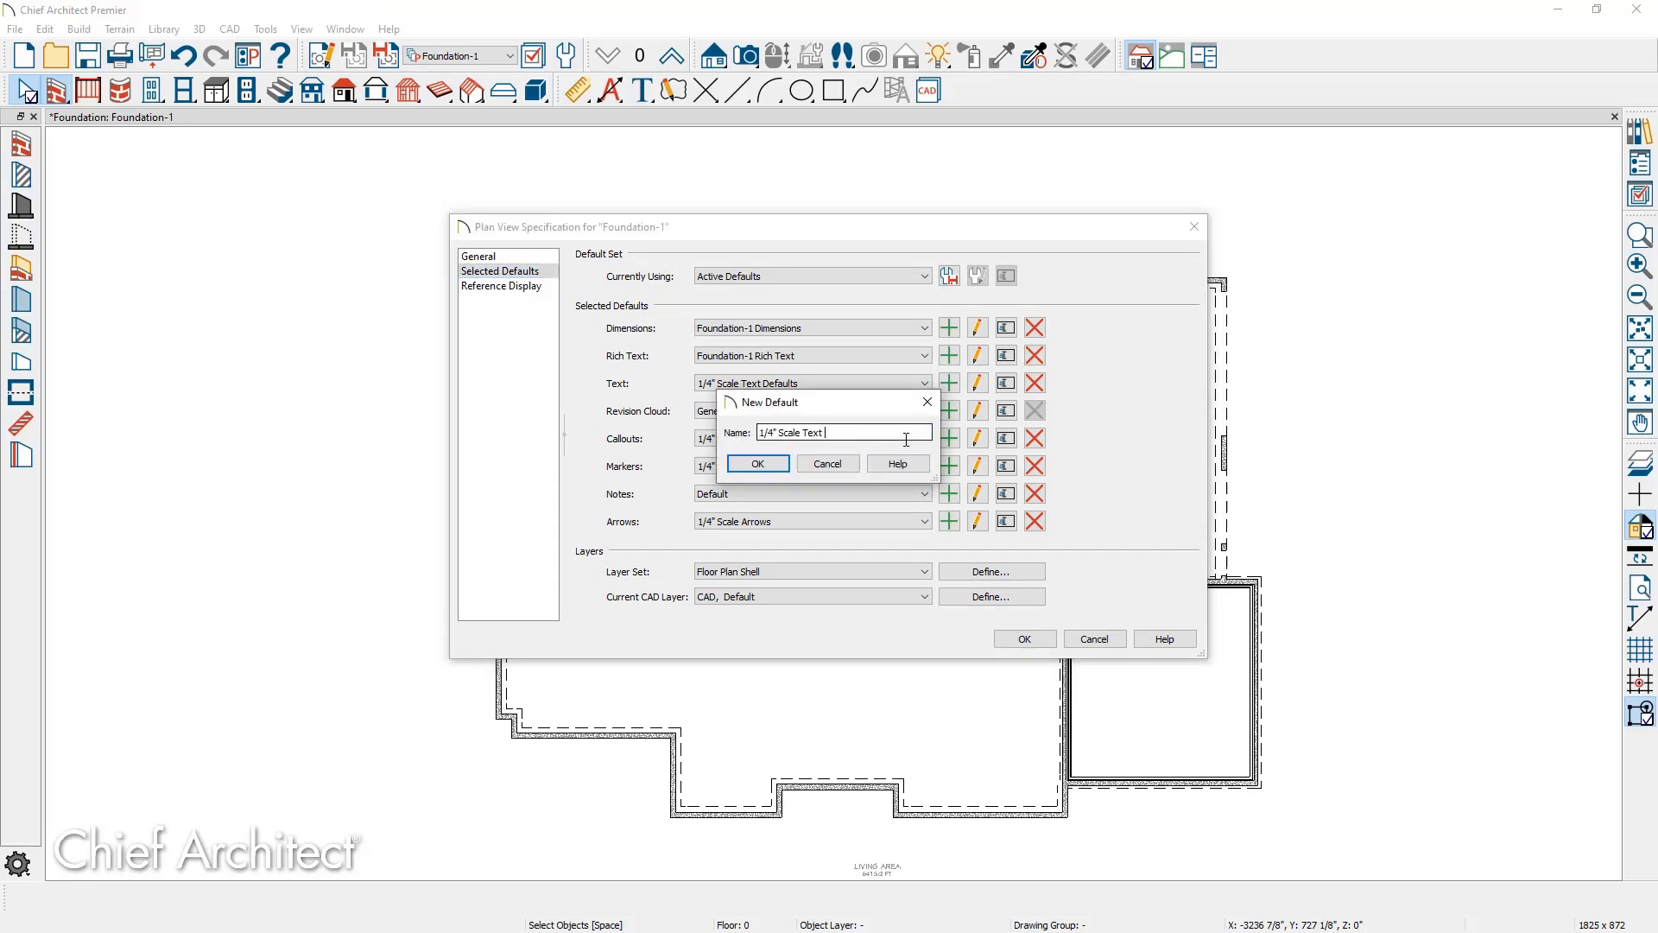
key("BackSpace")
key("BackSpace")
key("BackSpace")
key("BackSpace")
key("BackSpace")
key("BackSpace")
key("BackSpace")
key("BackSpace")
key("BackSpace")
key("BackSpace")
key("BackSpace")
type("Foundaiton")
key("BackSpace")
key("BackSpace")
key("BackSpace")
key("BackSpace")
type("tion-1")
left_click(757, 463)
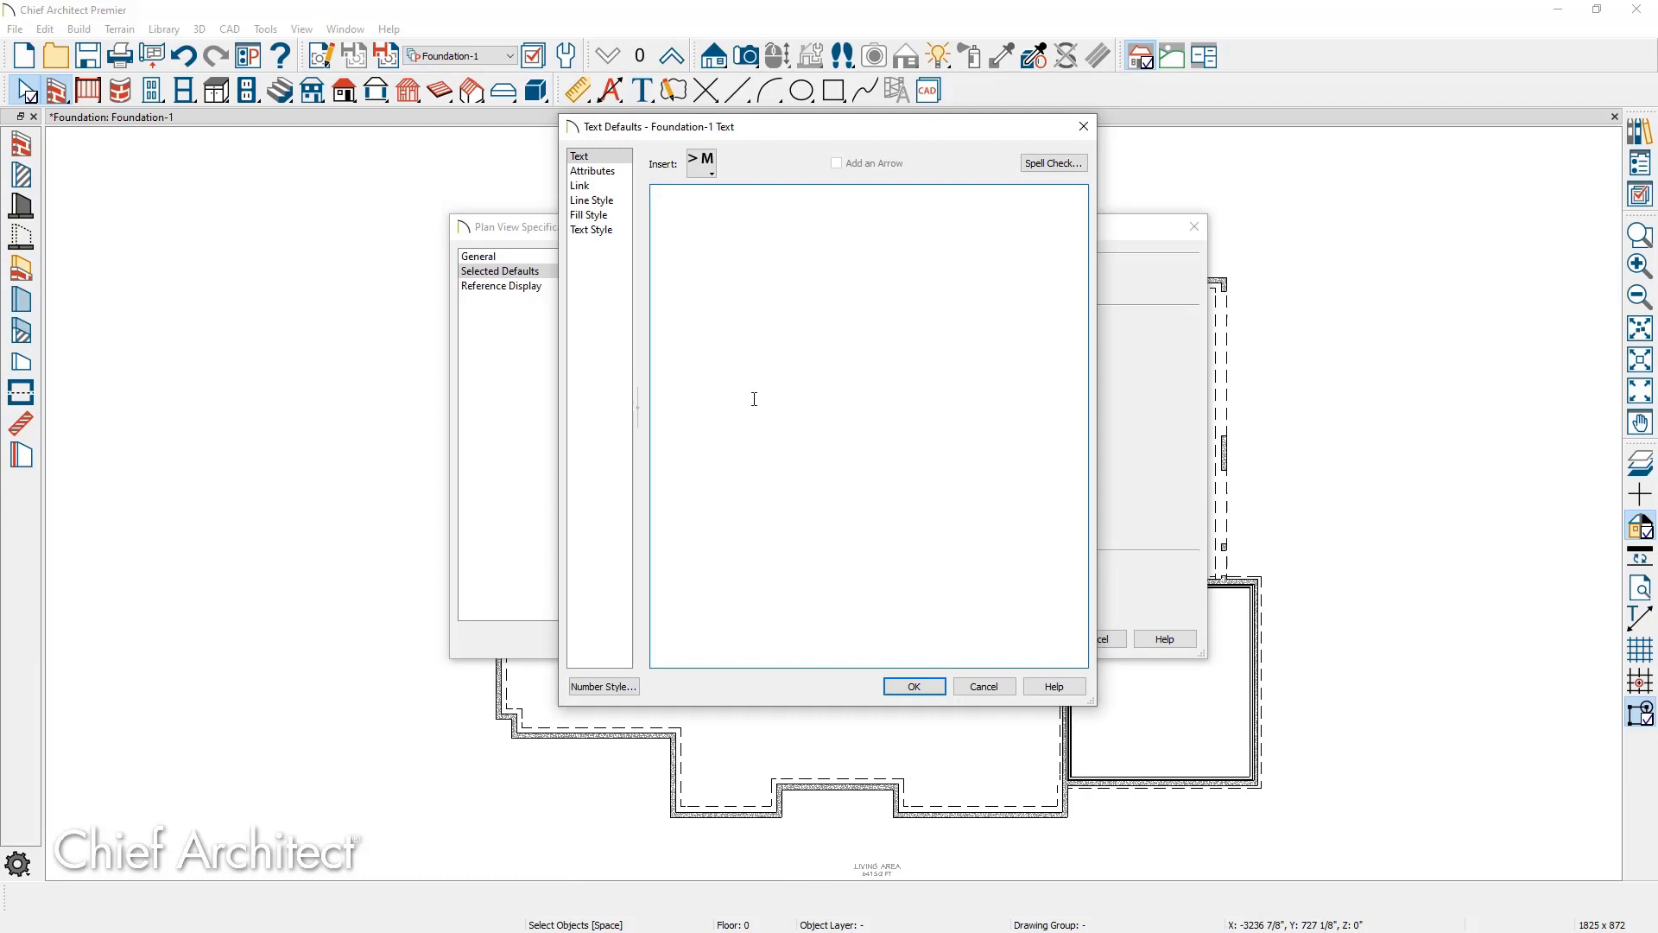
Set the layer of the Foundation-1 Text defaults to "Text, Foundation" and accept them.
left_click(605, 202)
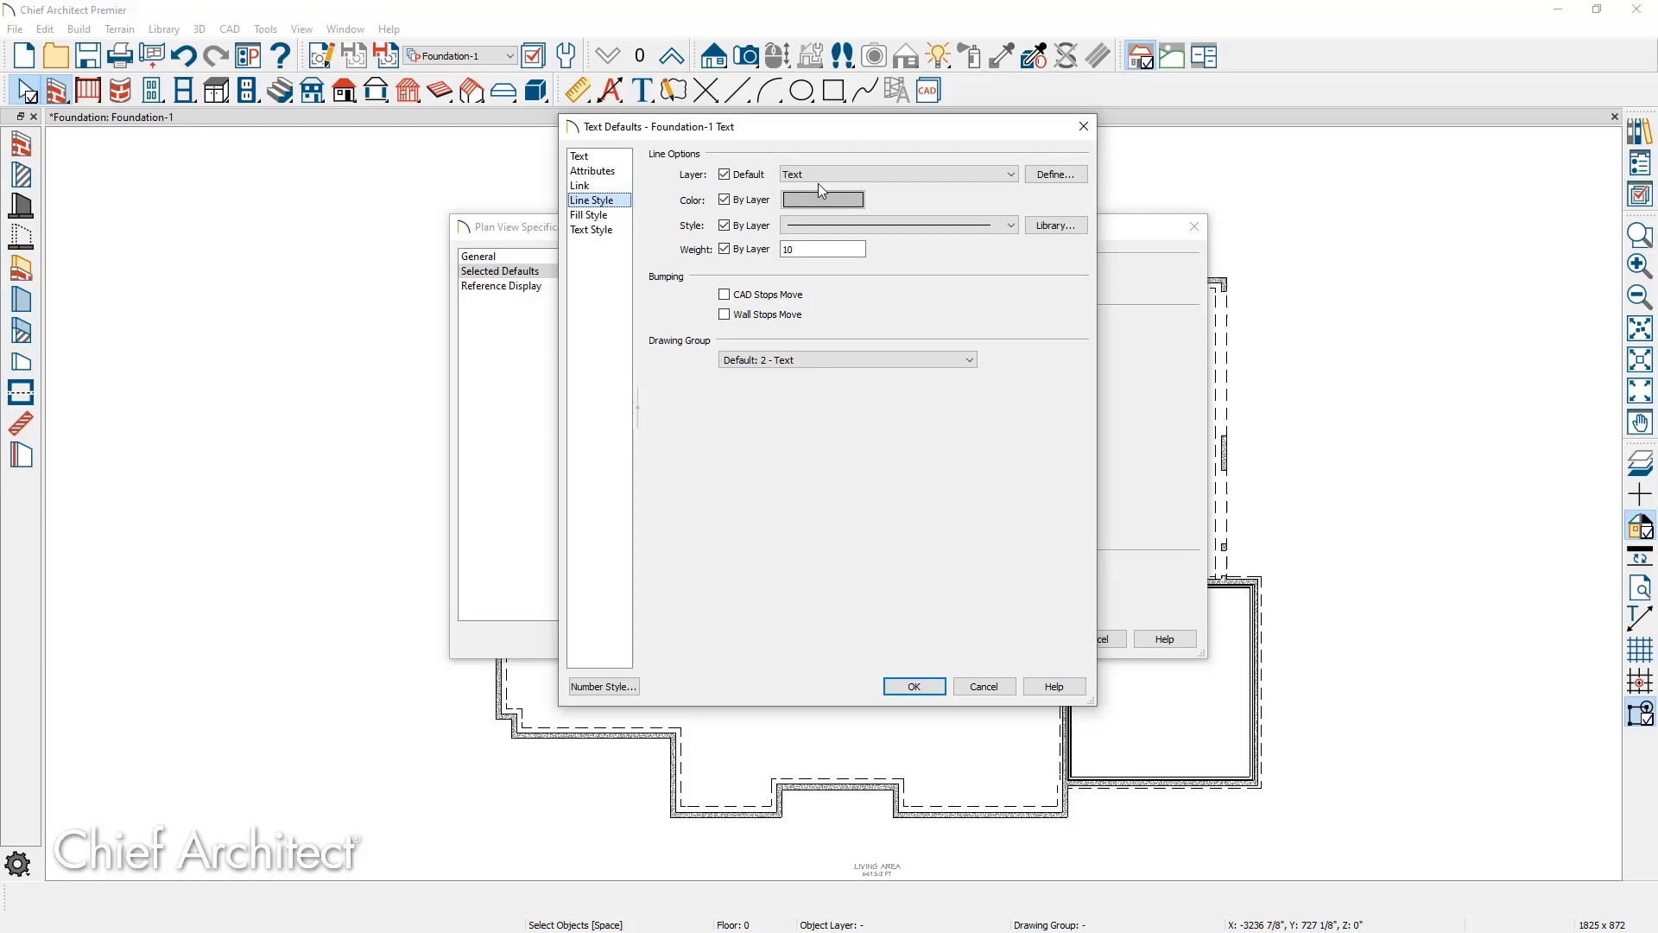
left_click(1011, 175)
key("Down")
key("Down")
key("Down")
key("Down")
key("Down")
key("Down")
key("Down")
key("Down")
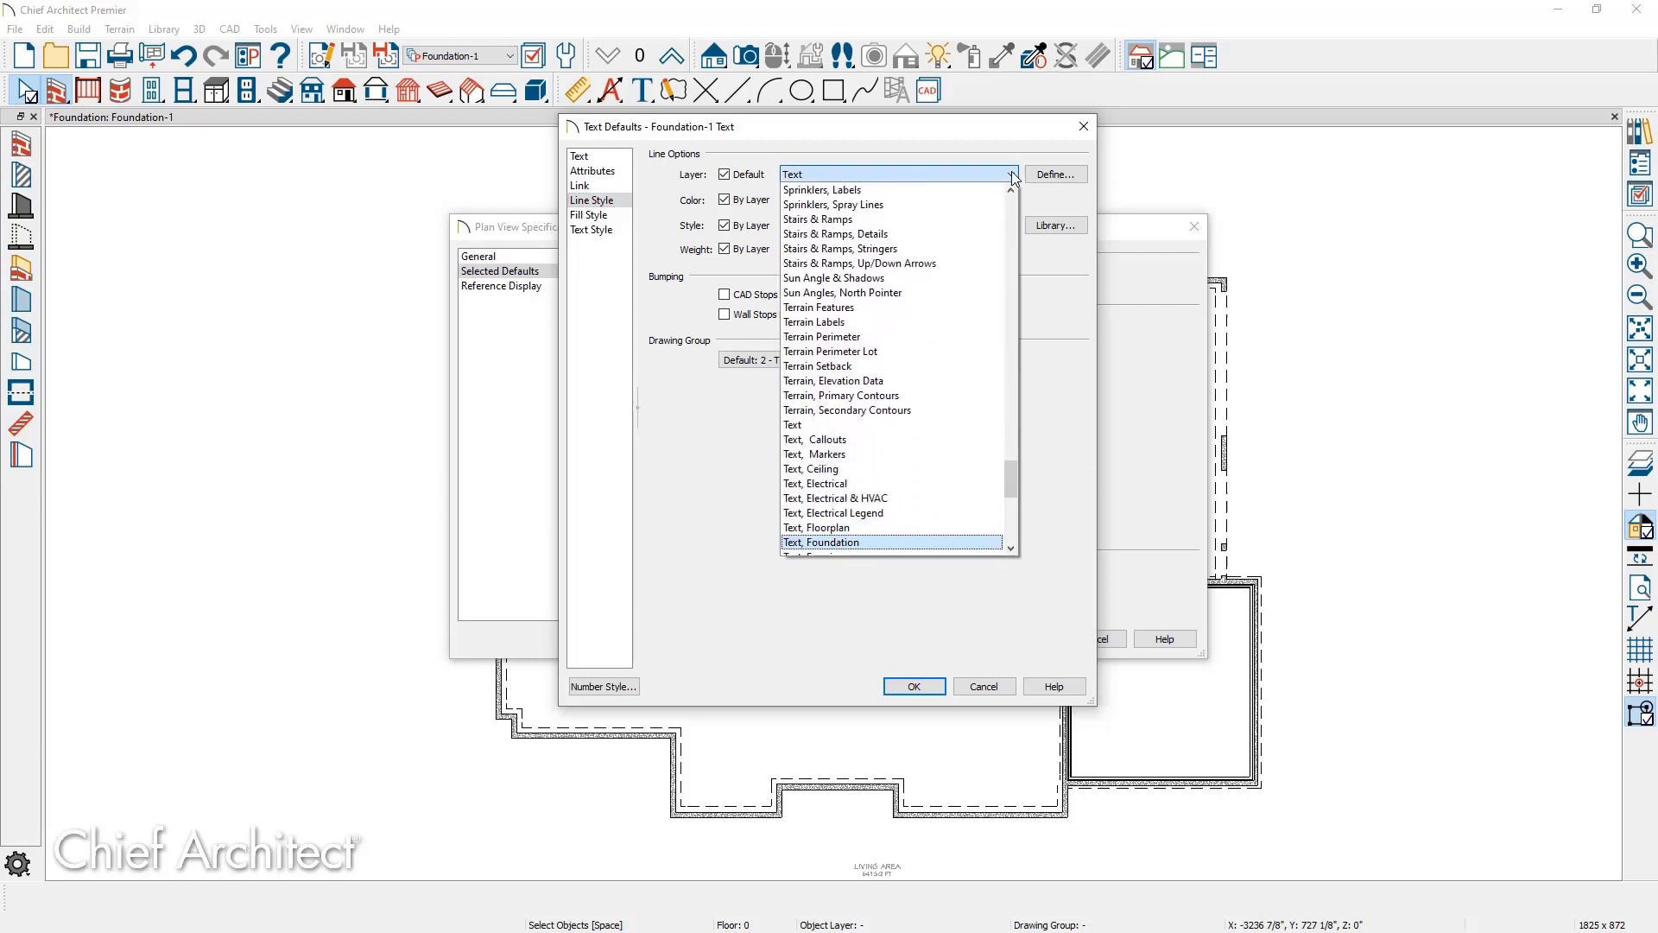
key("Return")
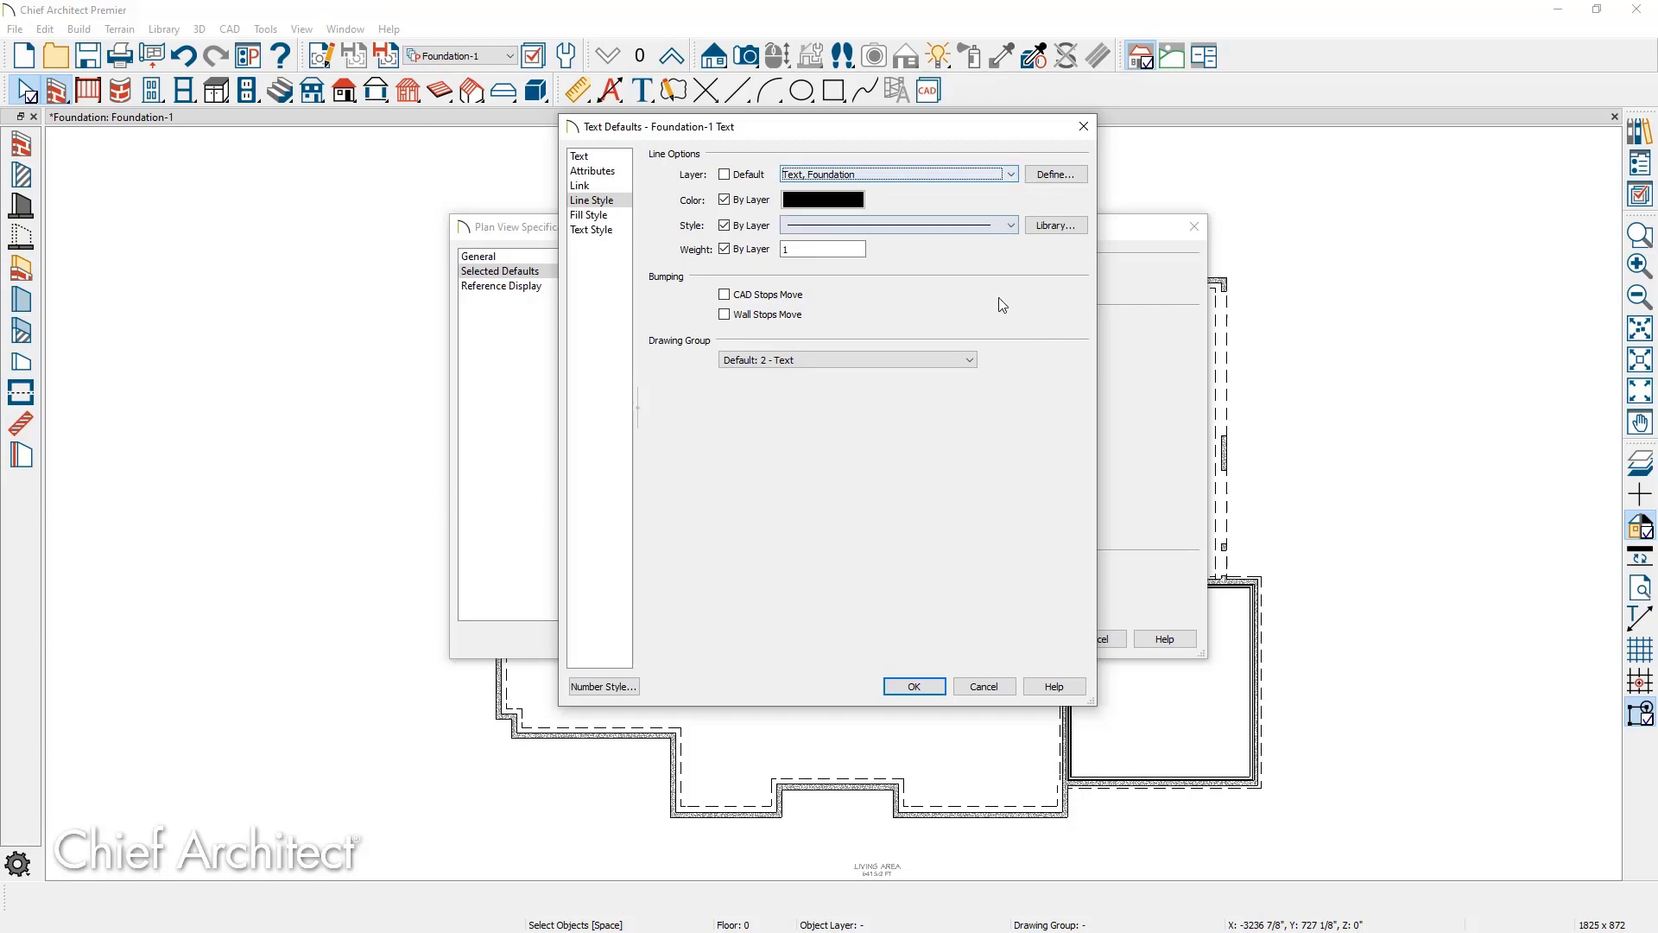
left_click(929, 687)
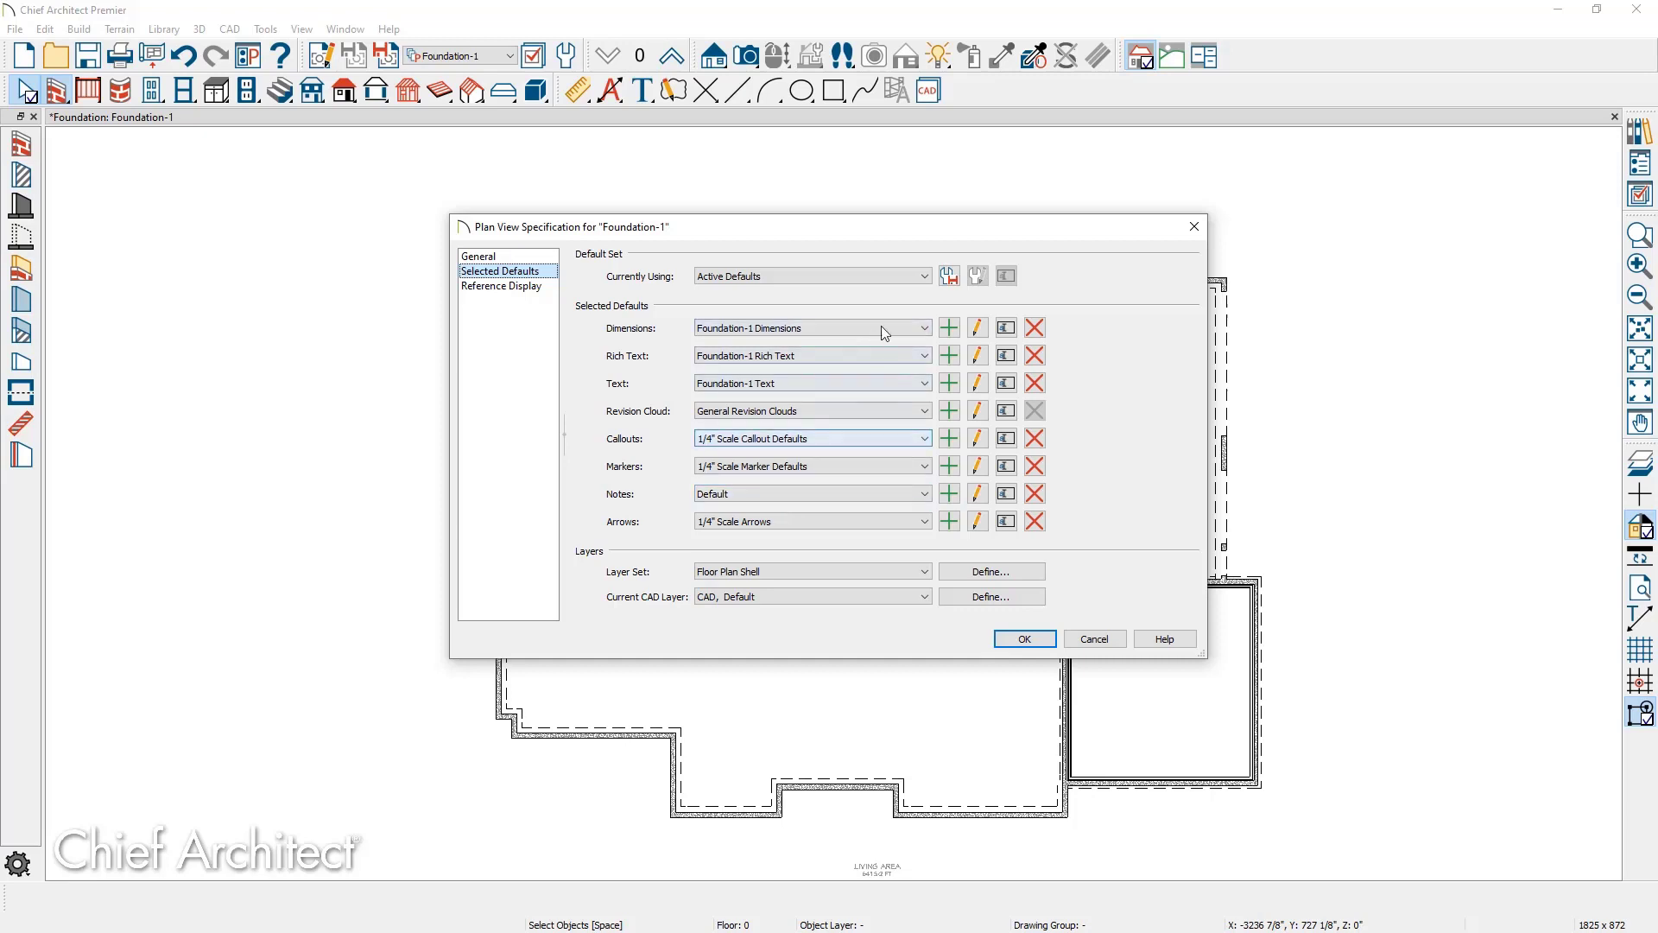
Save the plan view's active defaults as a new default set named Foundation.
left_click(949, 276)
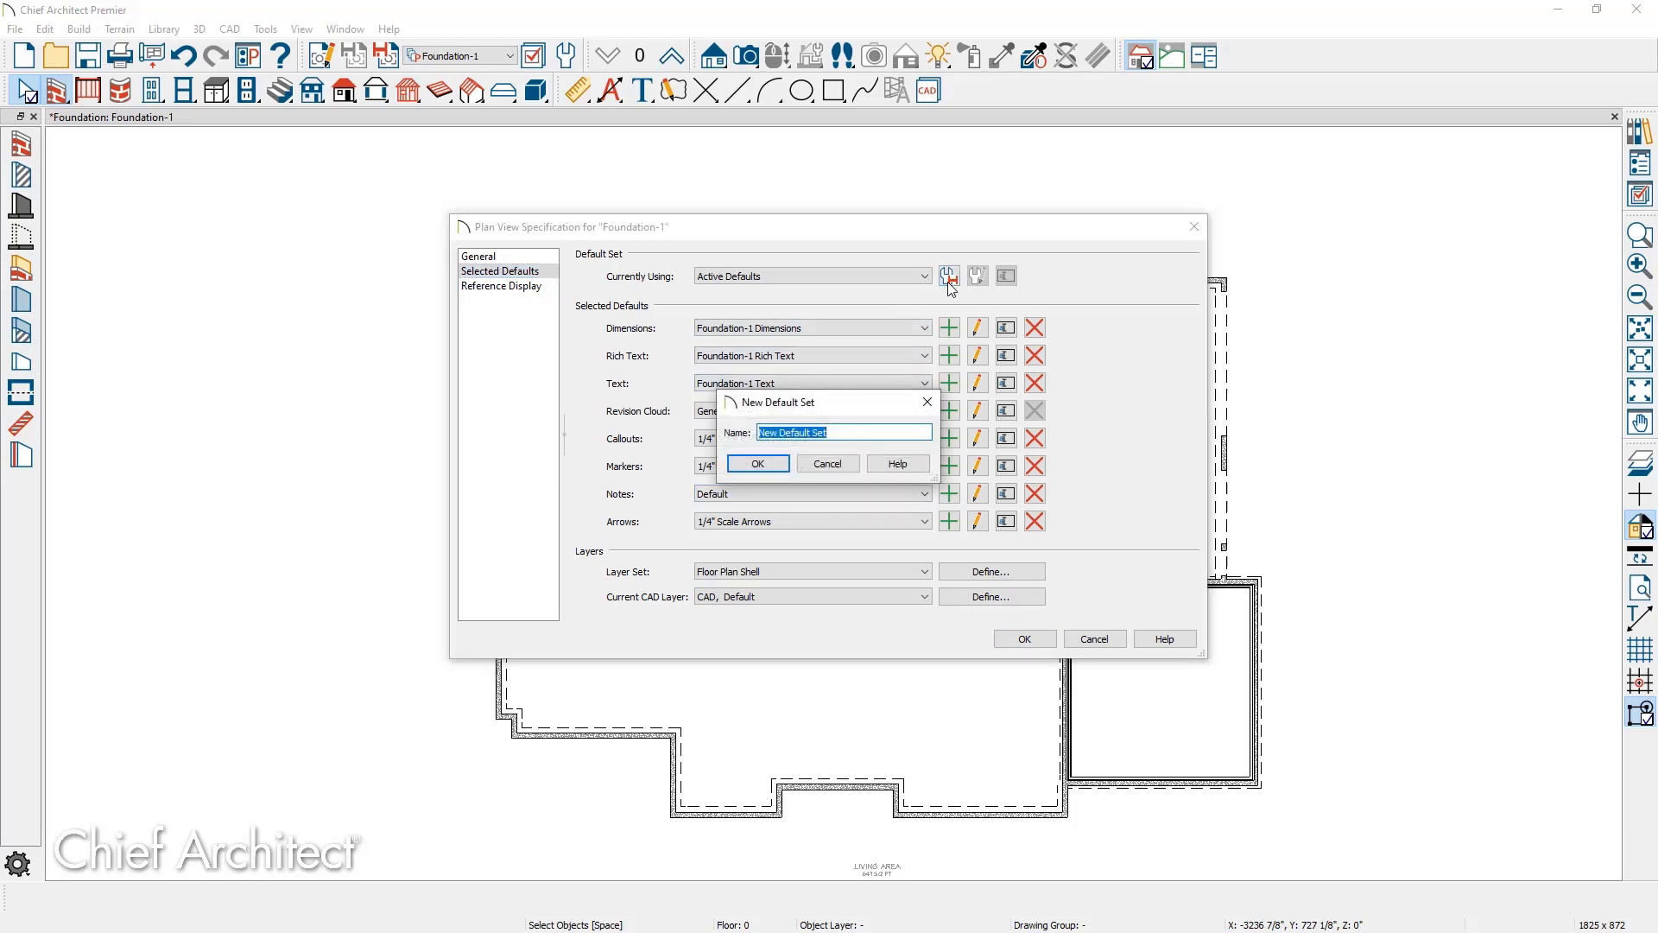
type("Foundation")
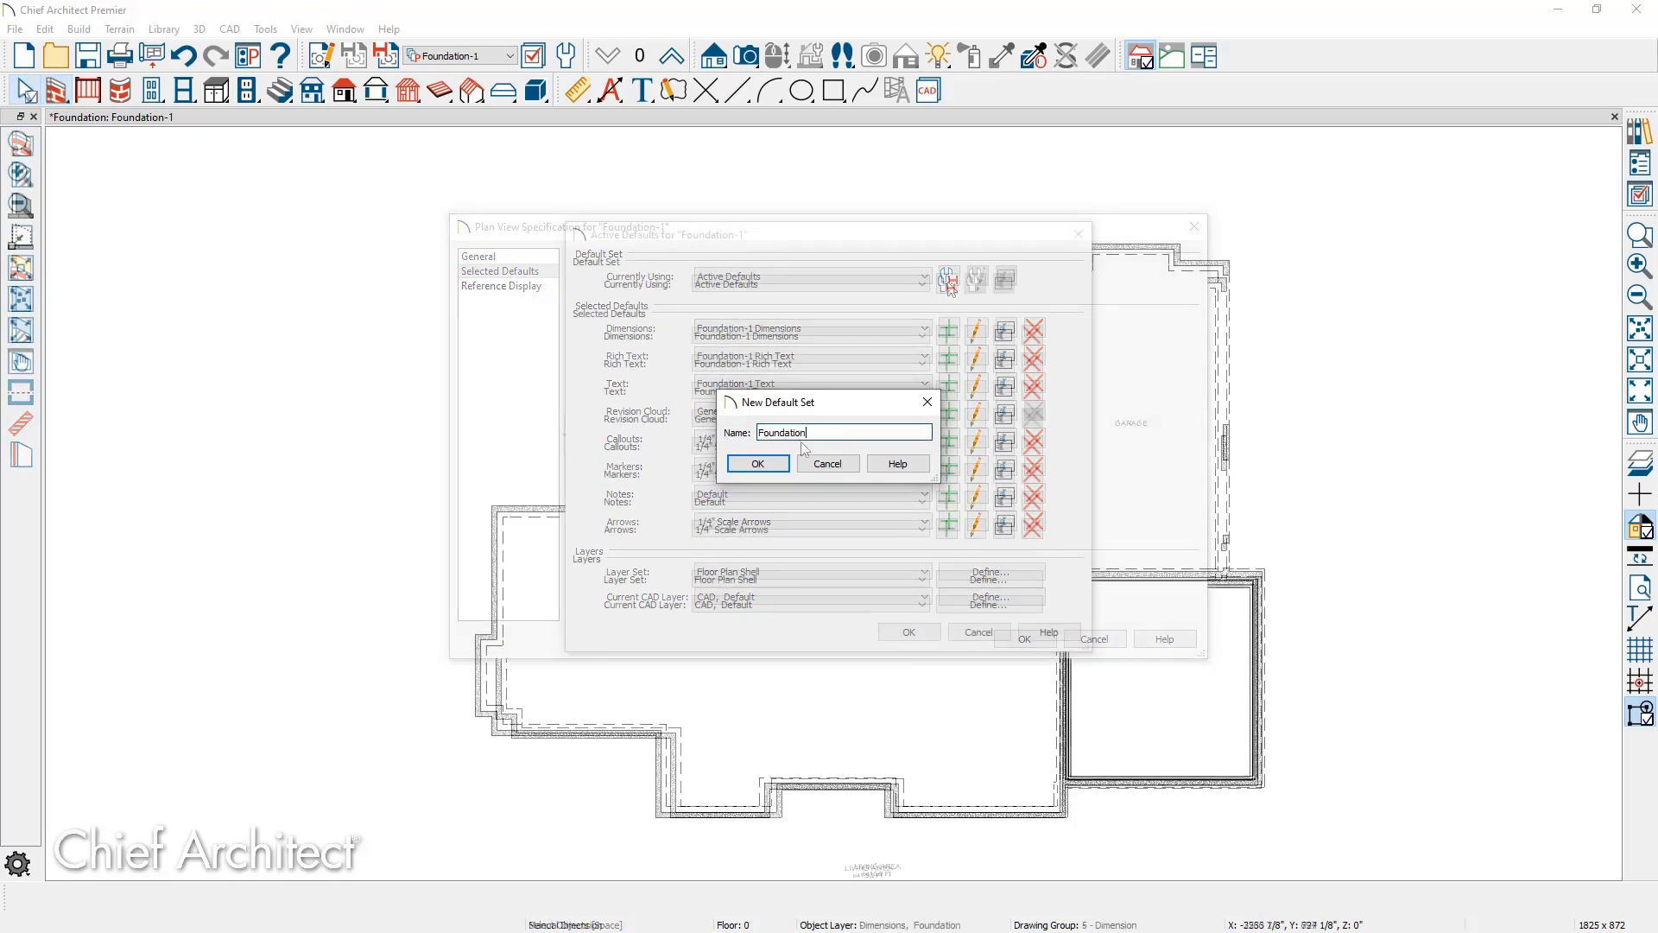
left_click(758, 466)
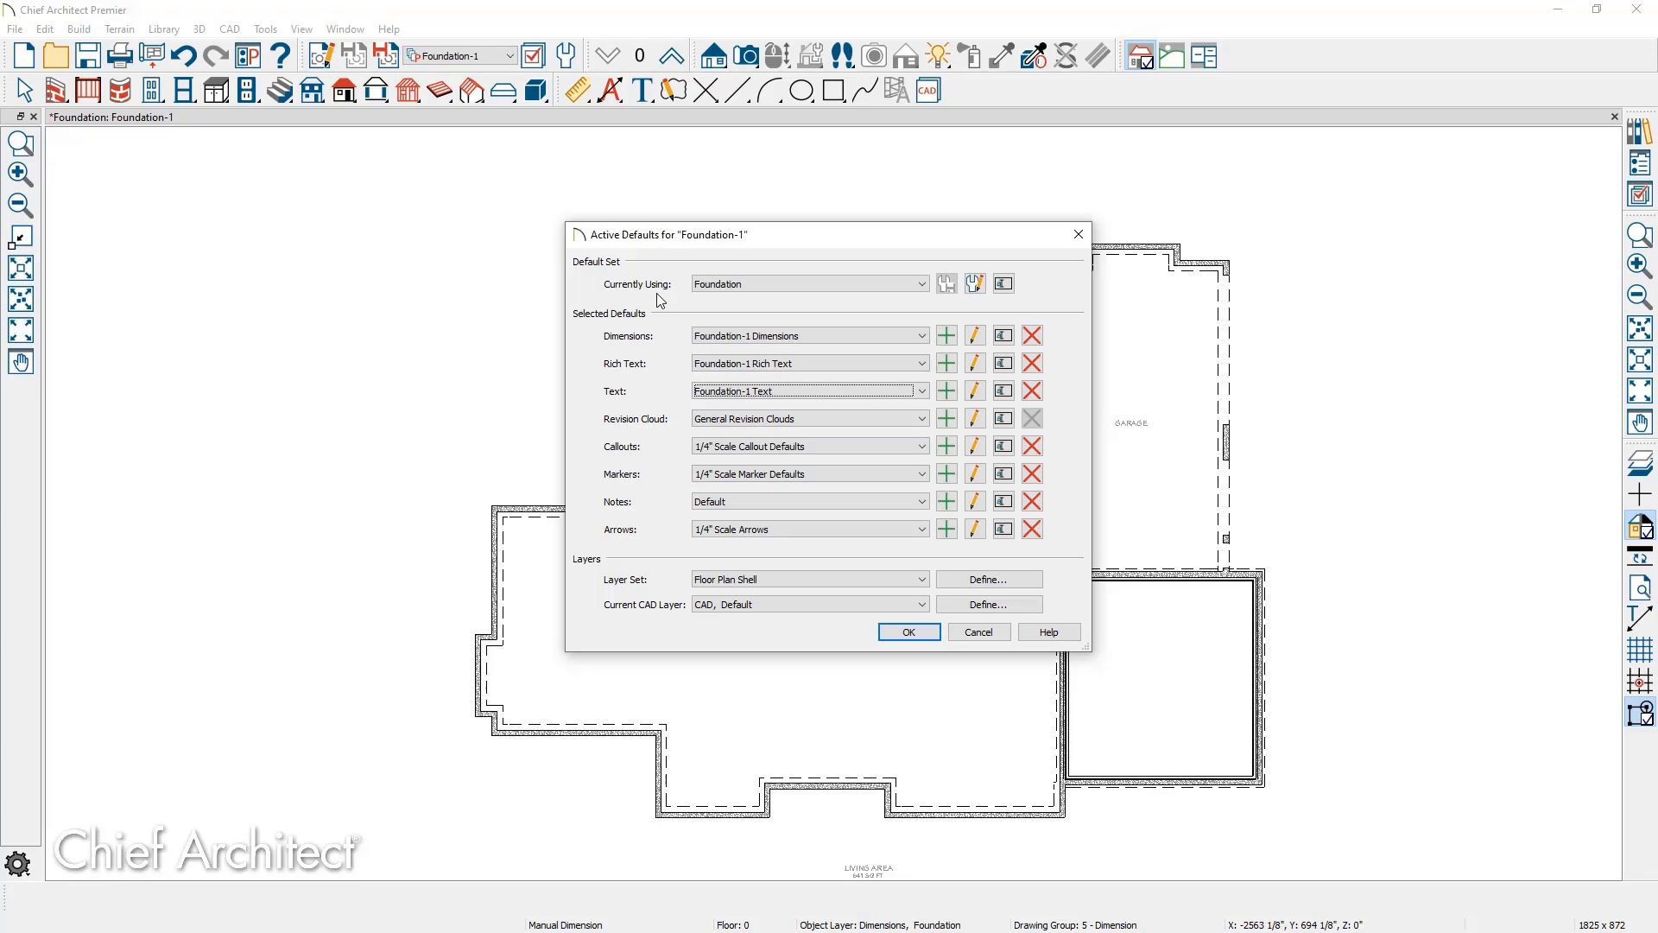
Try the Ceiling default set for the plan view and switch back to the Foundation default set.
left_click(795, 282)
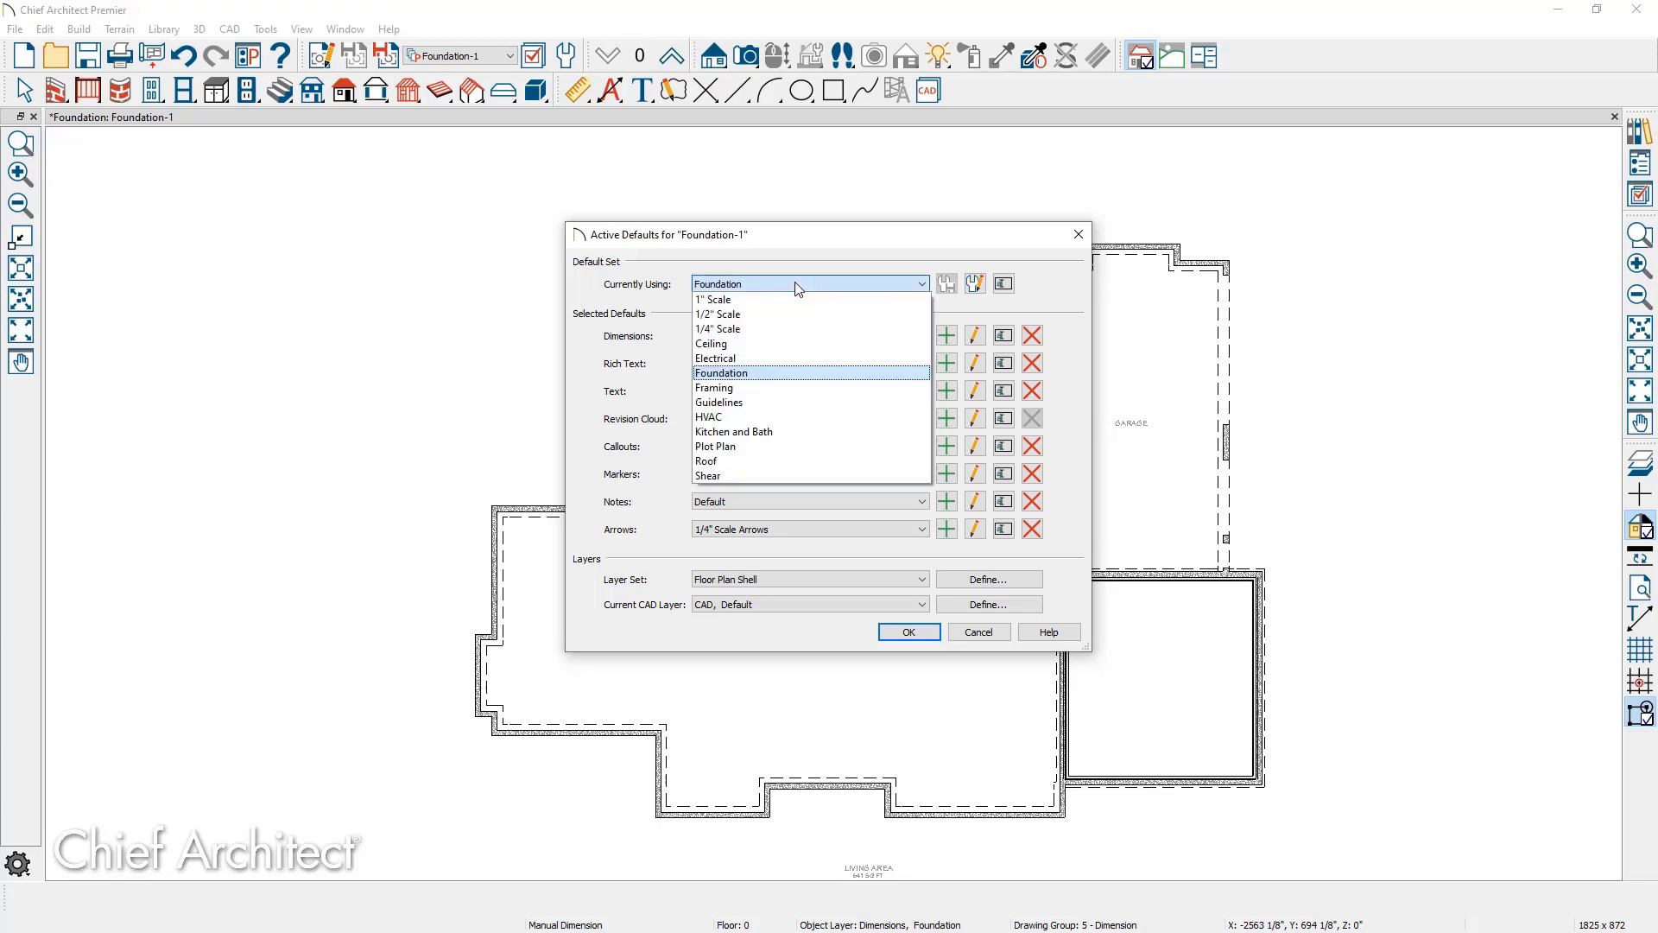
left_click(751, 342)
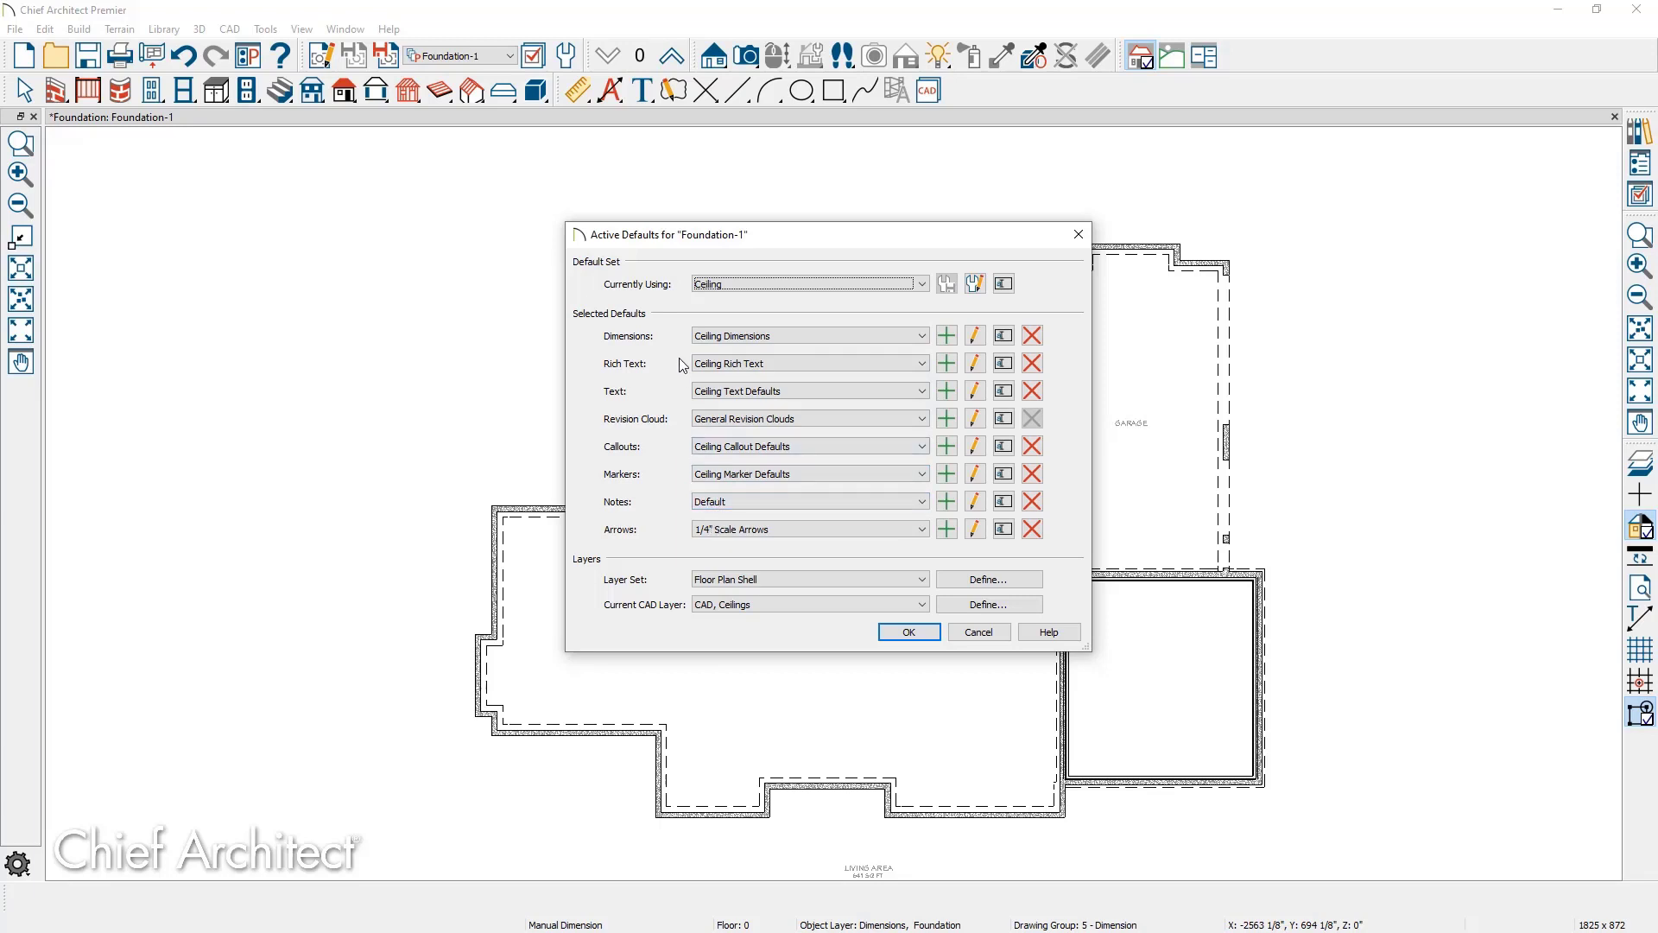
left_click(750, 285)
left_click(748, 373)
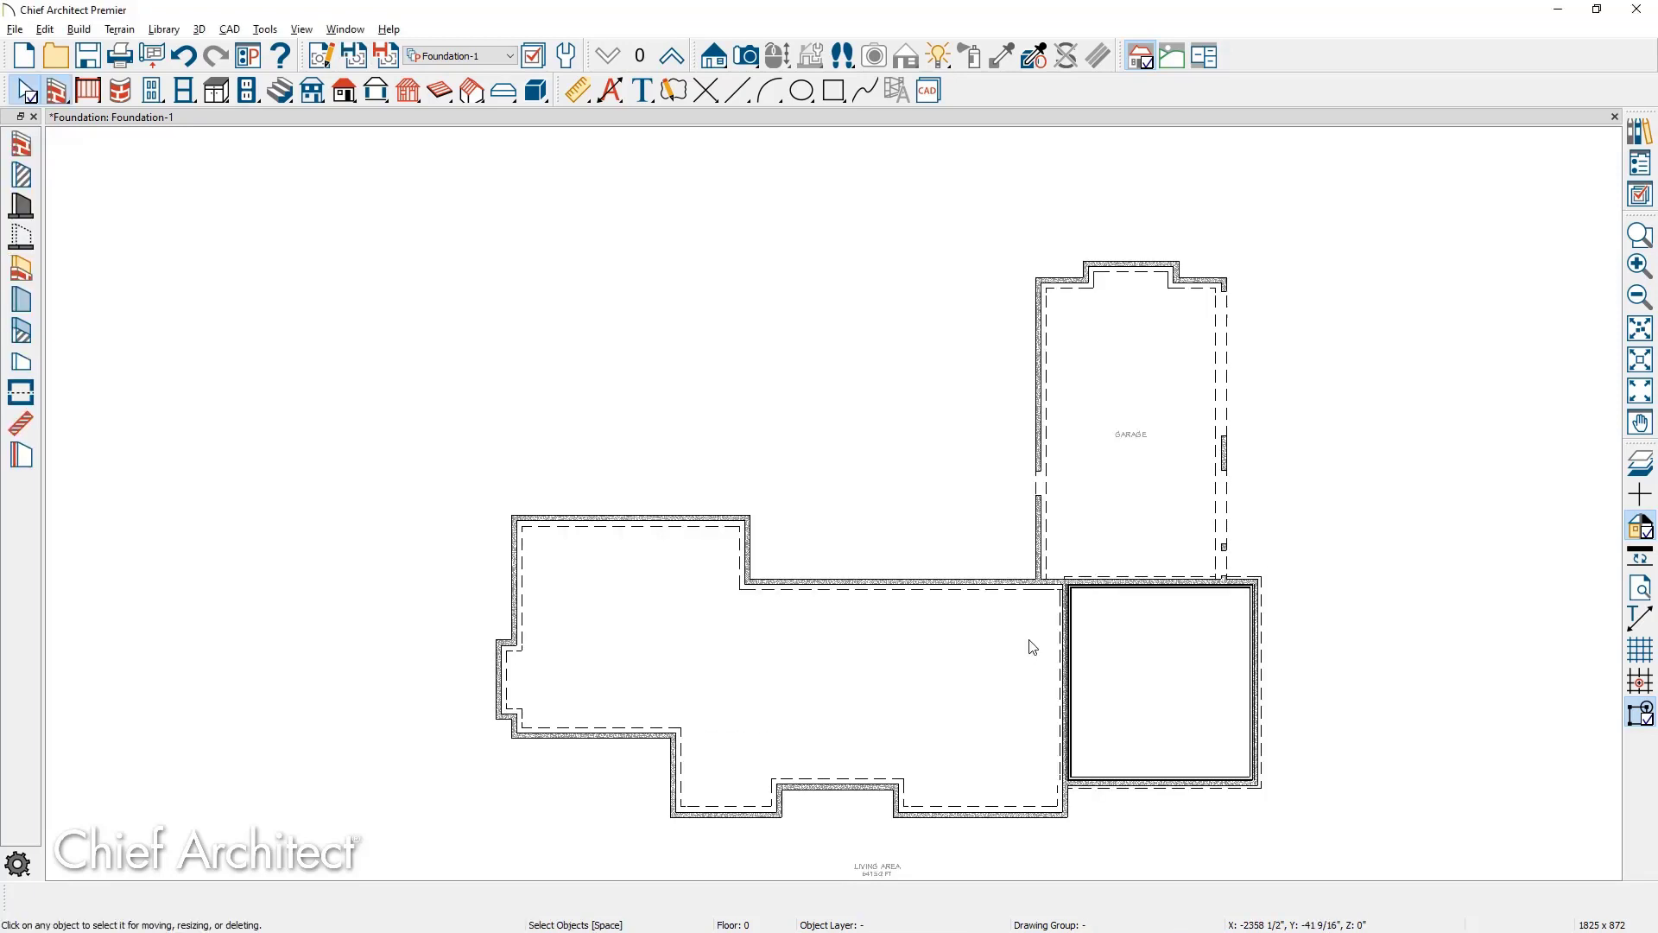
Copy the Floor Plan Shell layer set to a new layer set named Foundaiton-1.
left_click(1635, 198)
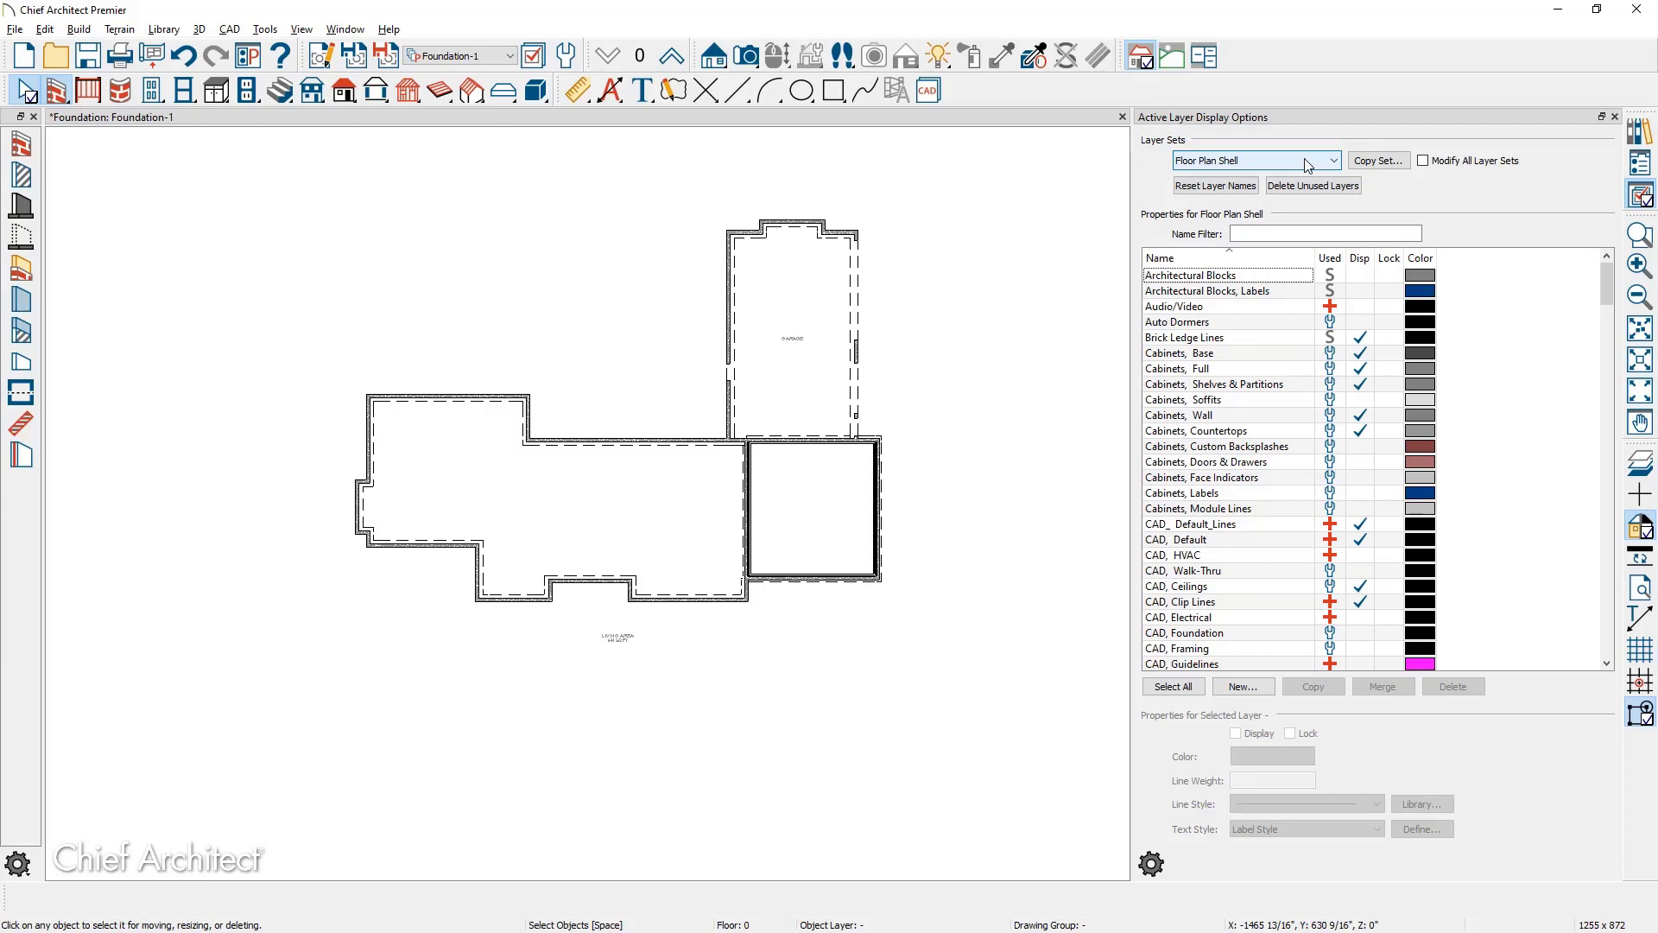
left_click(1334, 161)
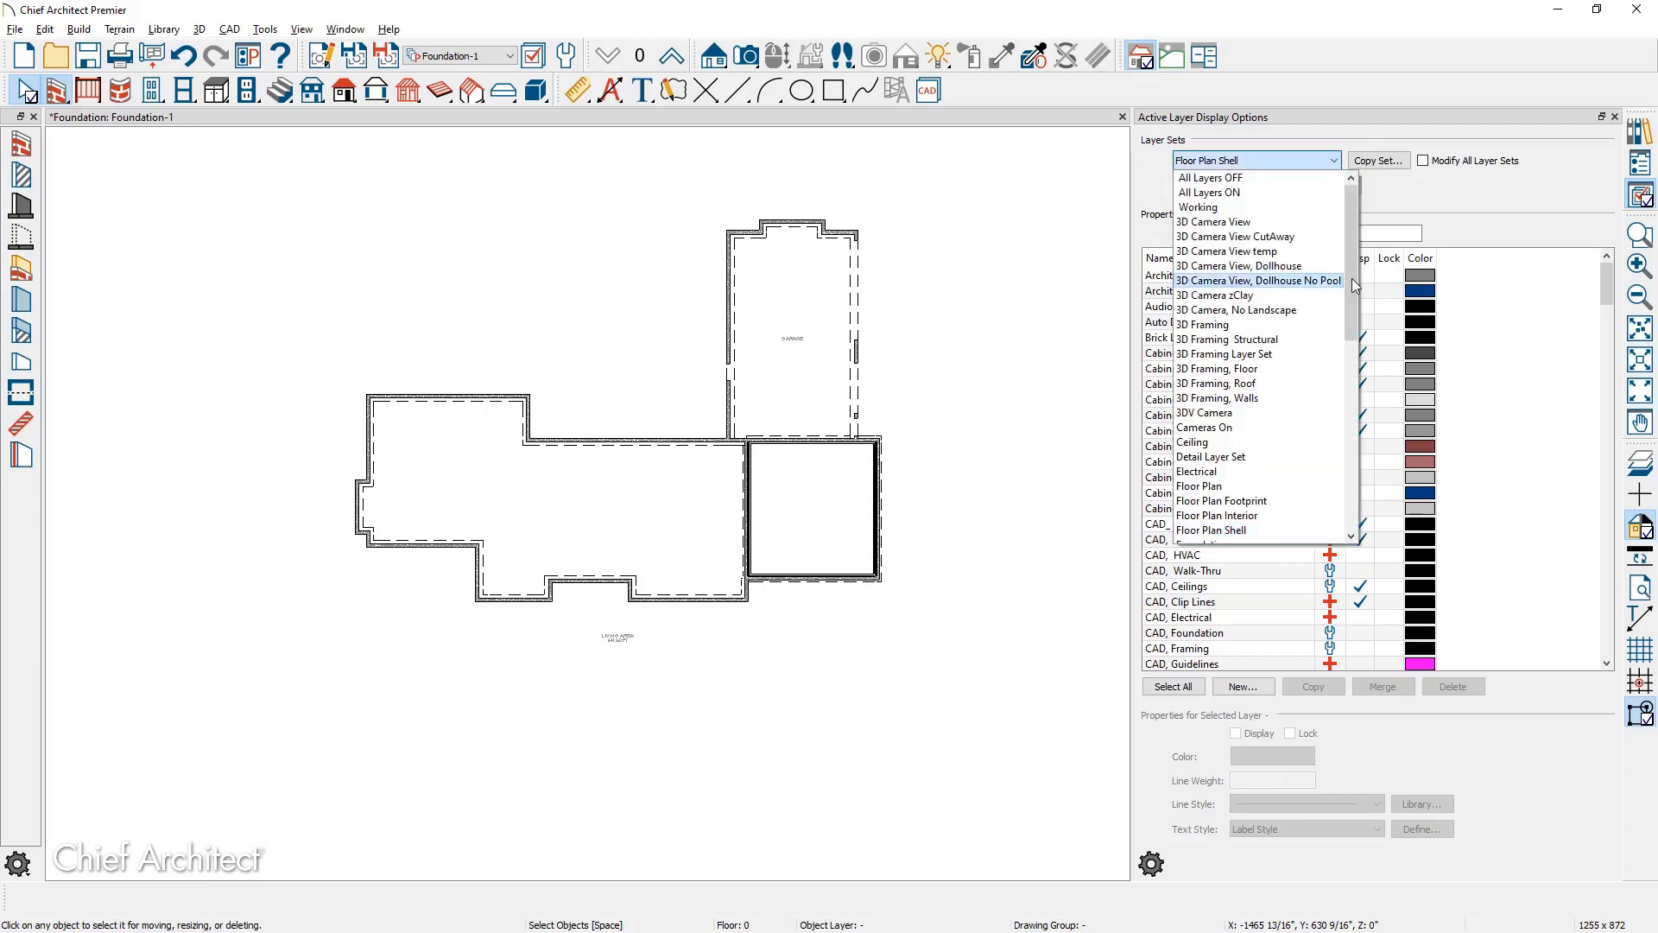
left_click_drag(1356, 294, 1360, 359)
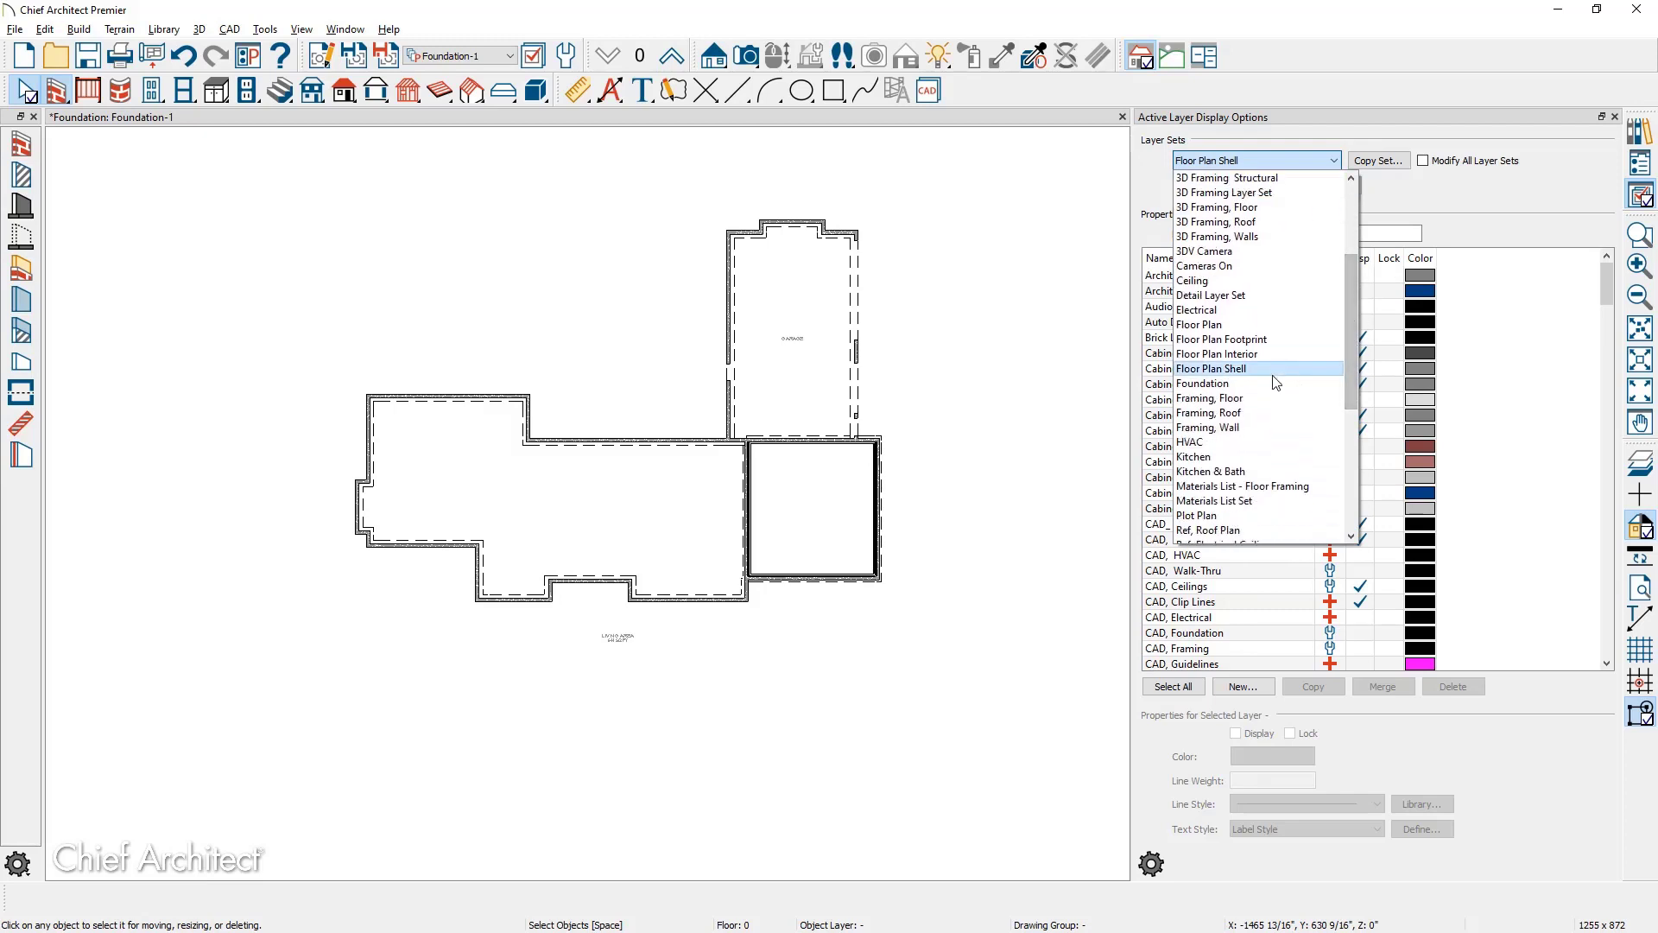
left_click(1158, 161)
left_click(1378, 163)
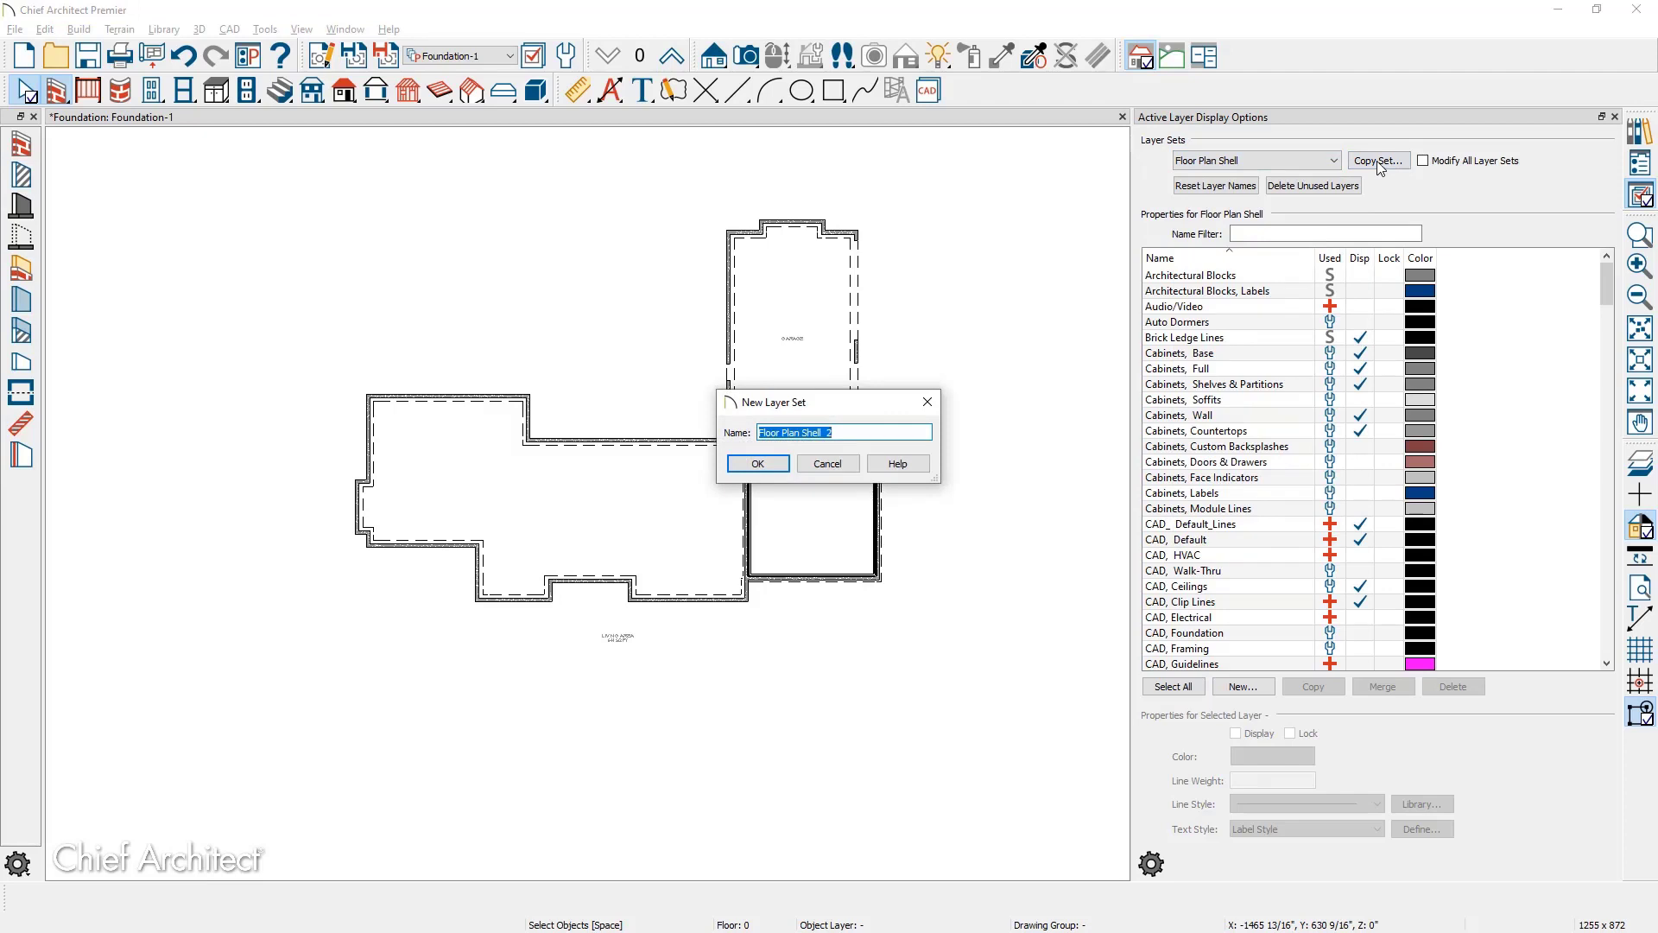
type("Foundaiton-1")
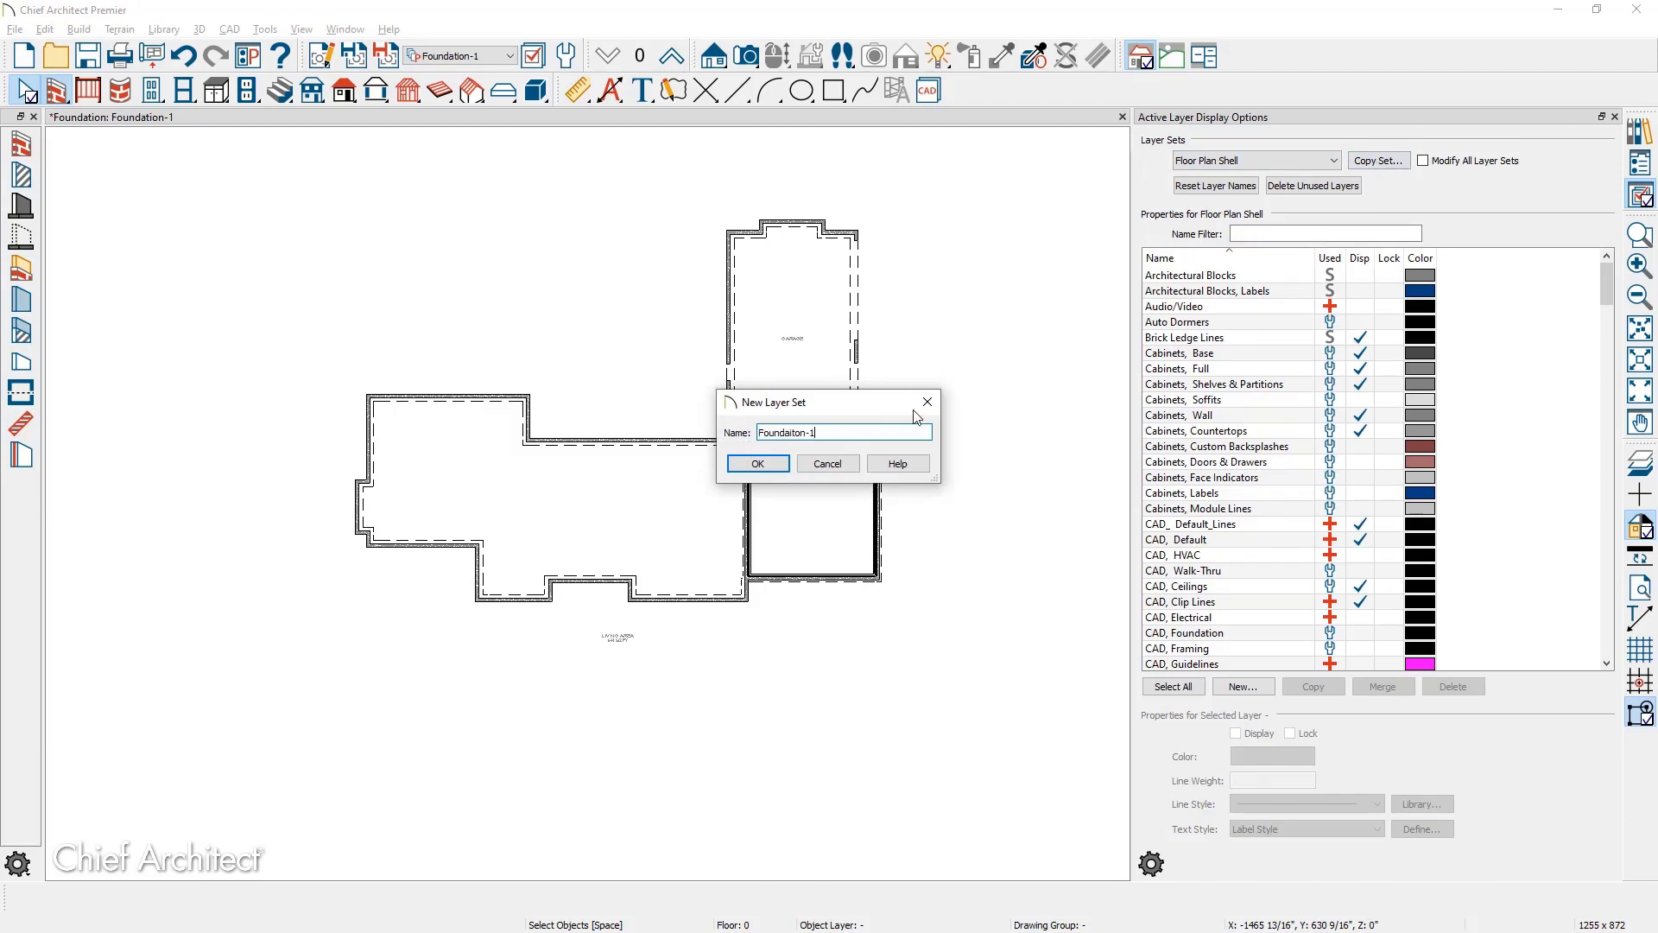
left_click(780, 465)
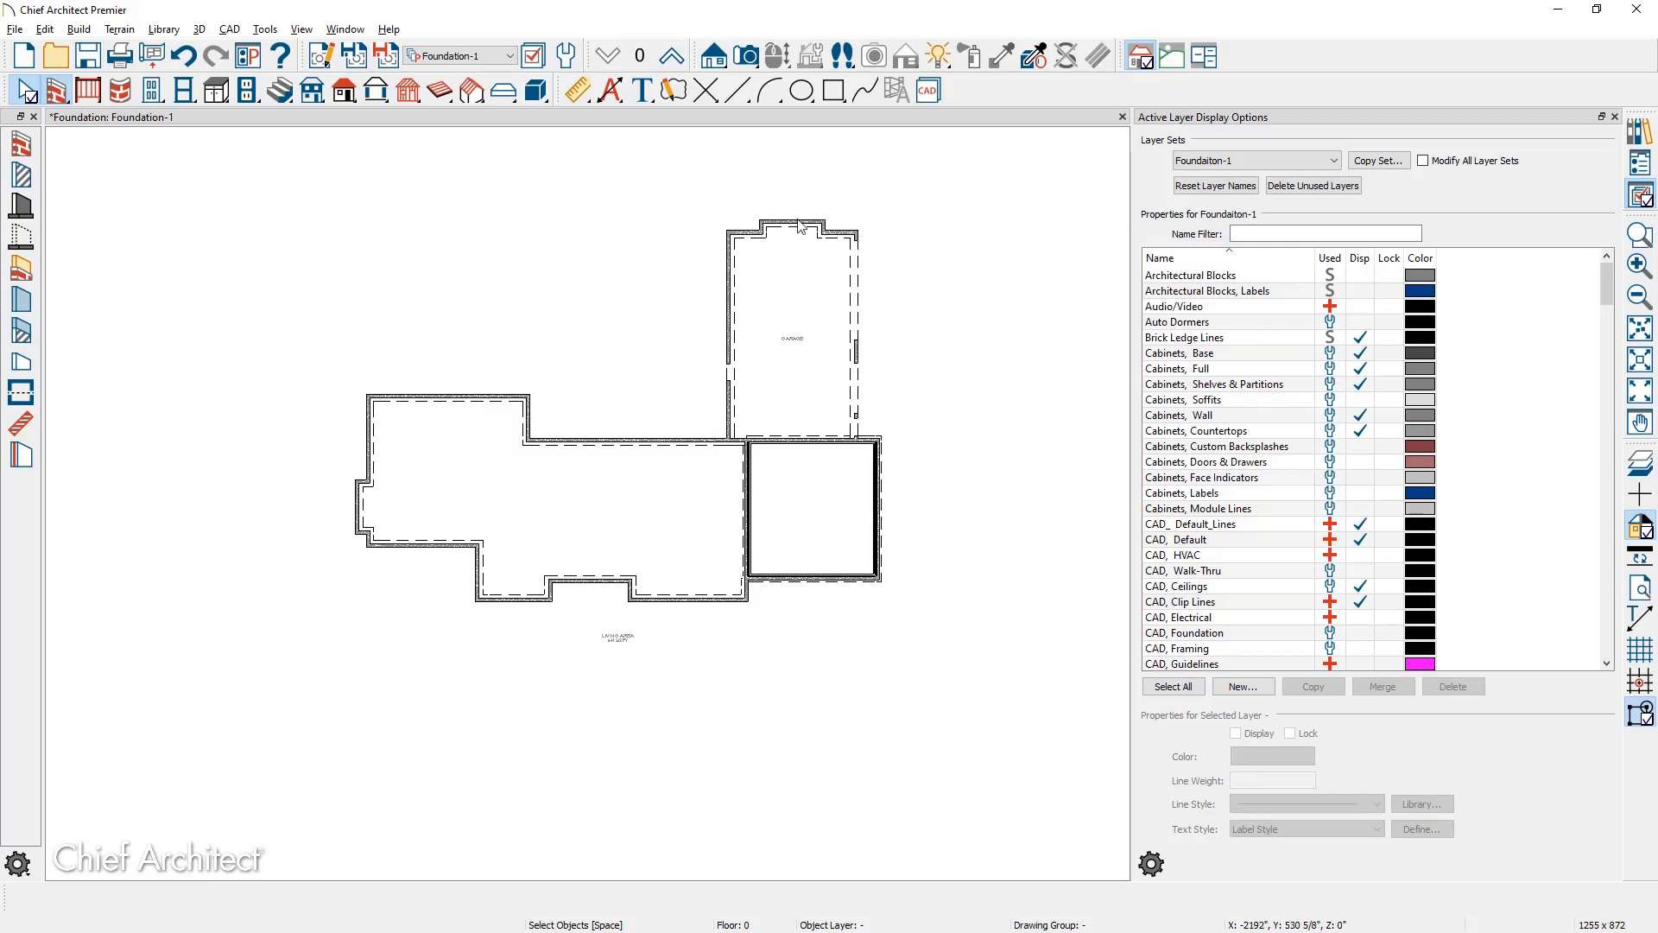
Generate automatic exterior dimensions on the foundation plan, turning on display of the "Dimensions, Foundation" layer.
left_click(608, 97)
left_click(32, 166)
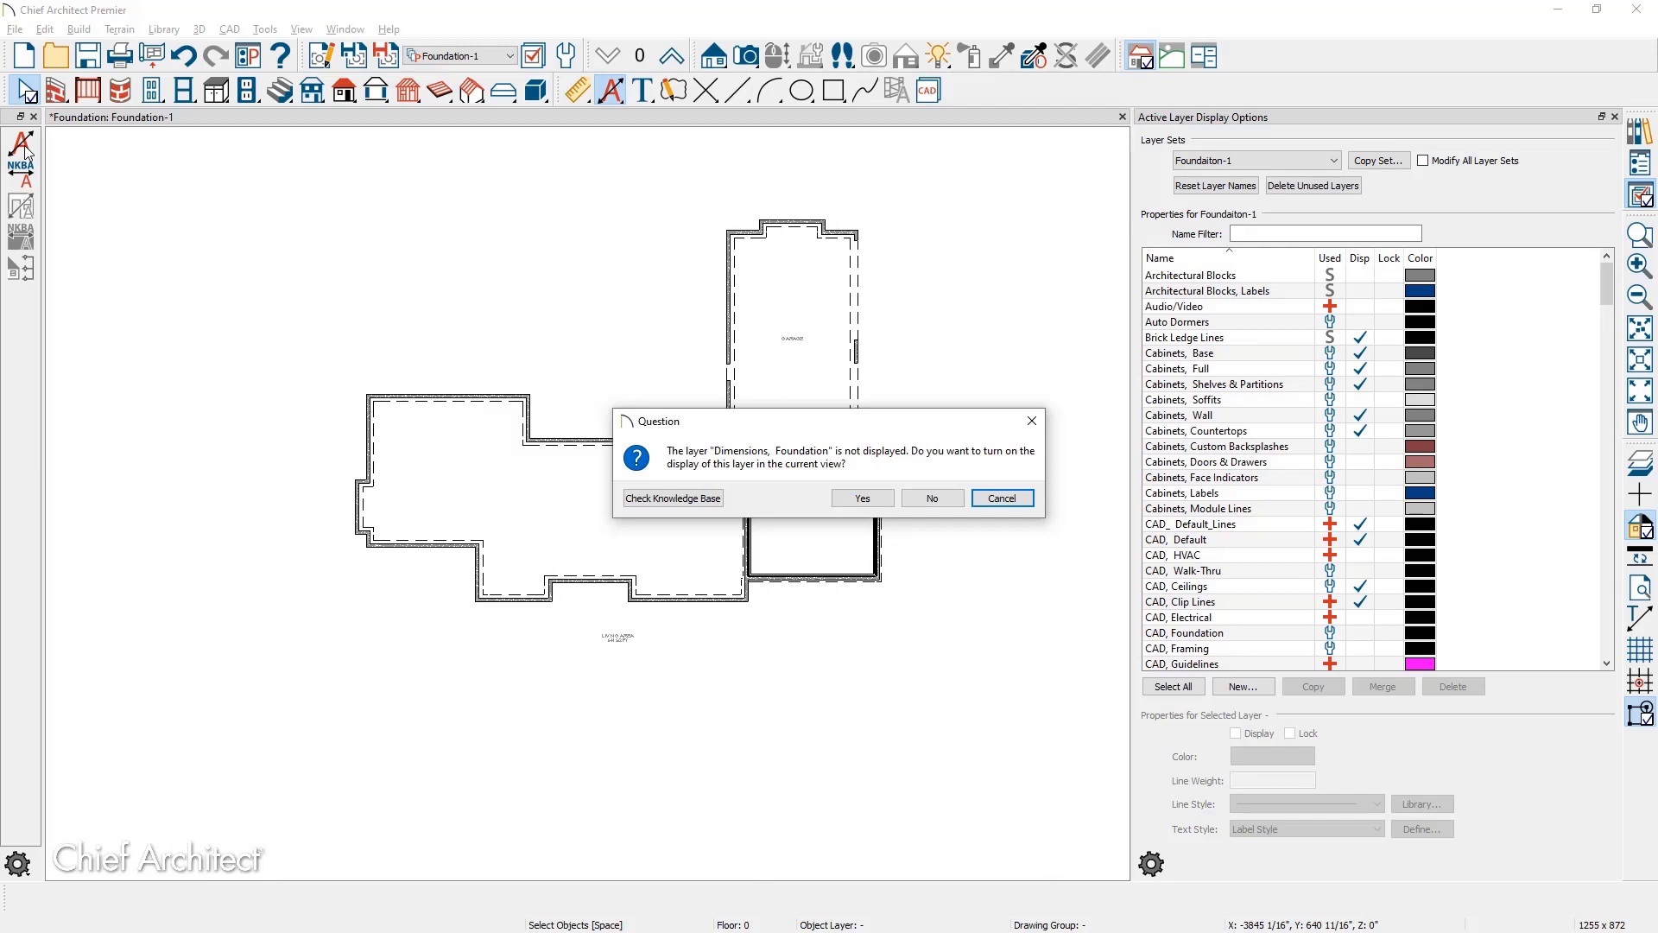
left_click(873, 499)
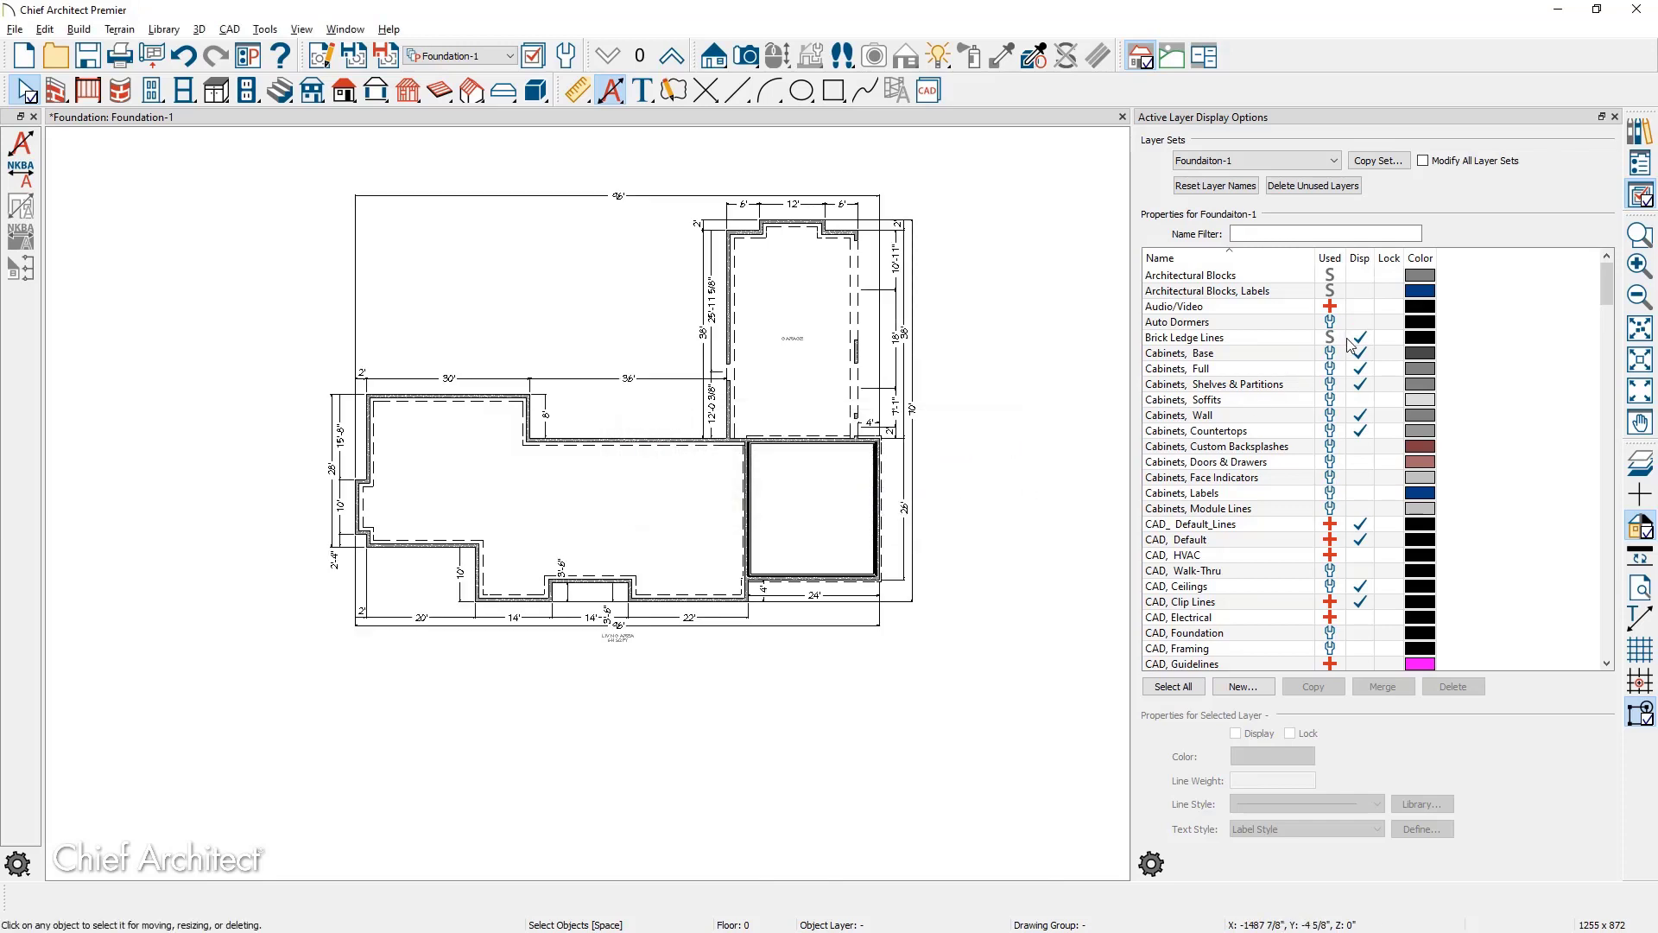
Turn off display of the "Dimensions, Floorplan Shell" layer in the Foundaiton-1 layer set and save the Foundation-1 plan view.
scroll(1334, 373, "down", 4)
scroll(1334, 373, "down", 9)
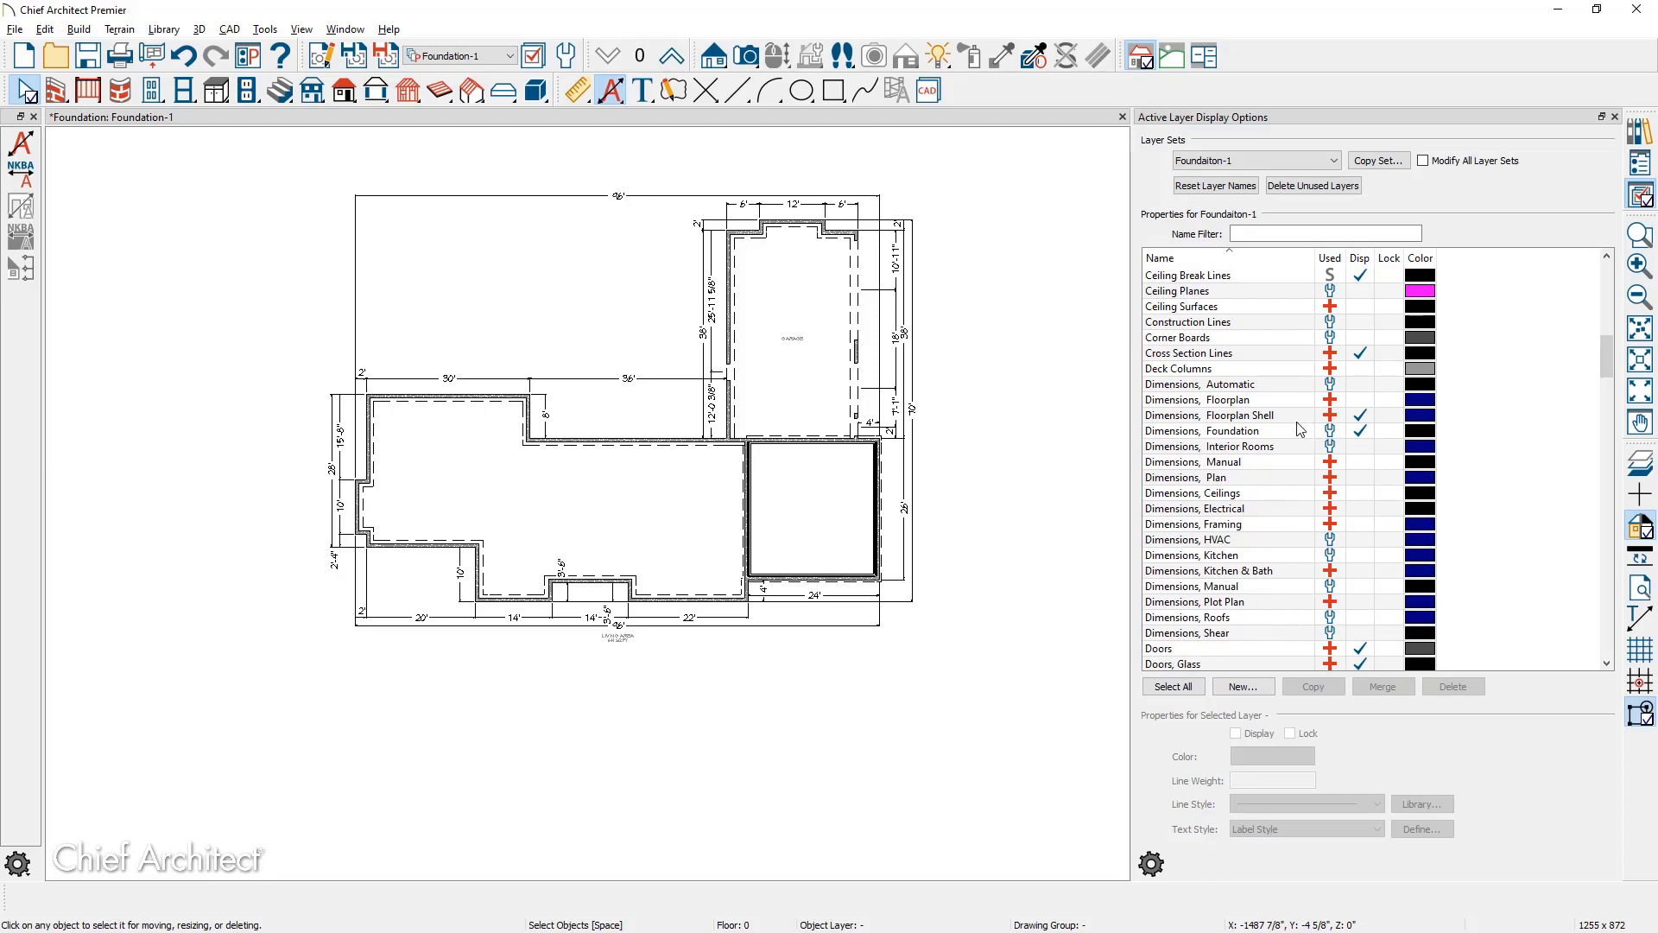
left_click(1358, 418)
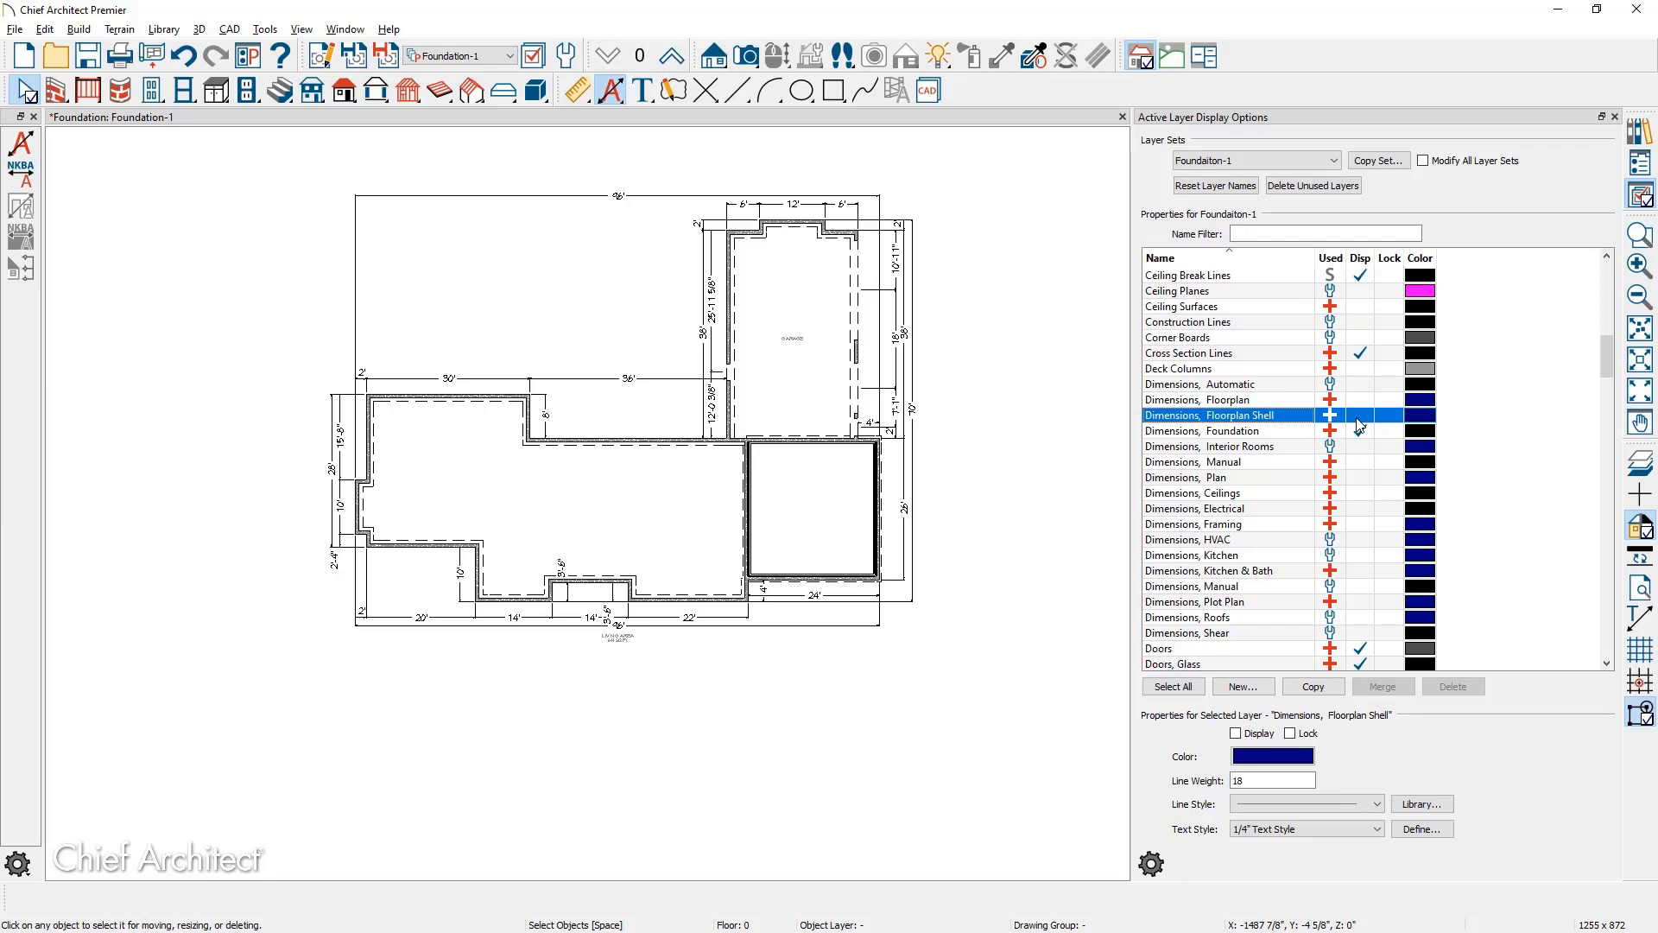
left_click(1285, 437)
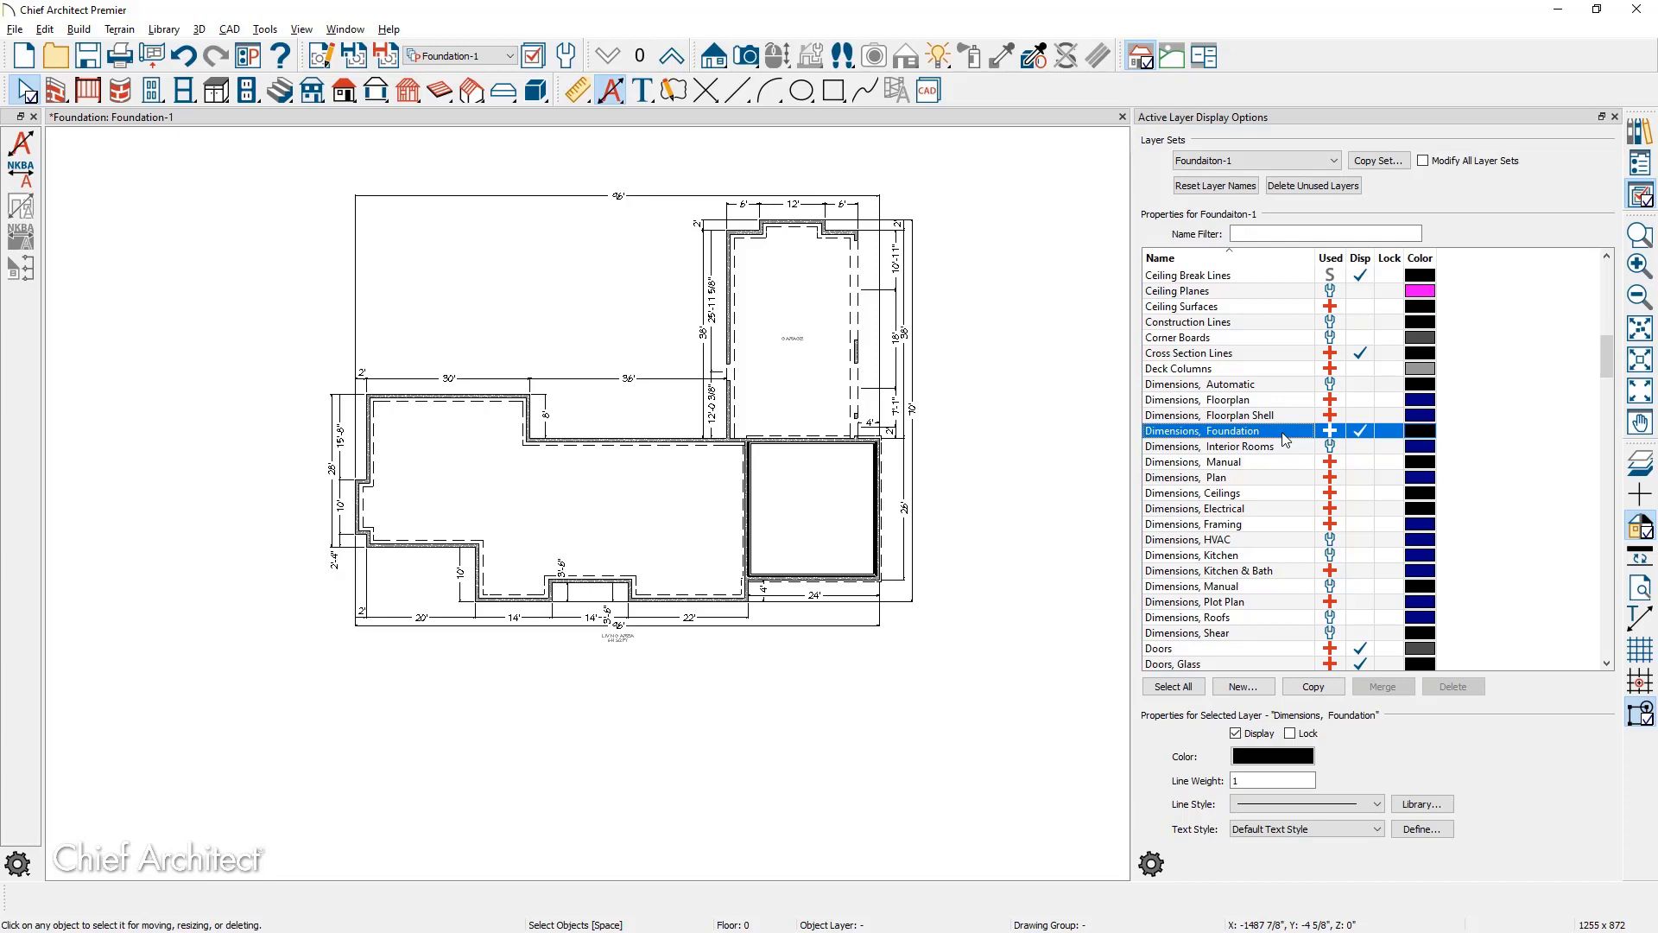
left_click(354, 57)
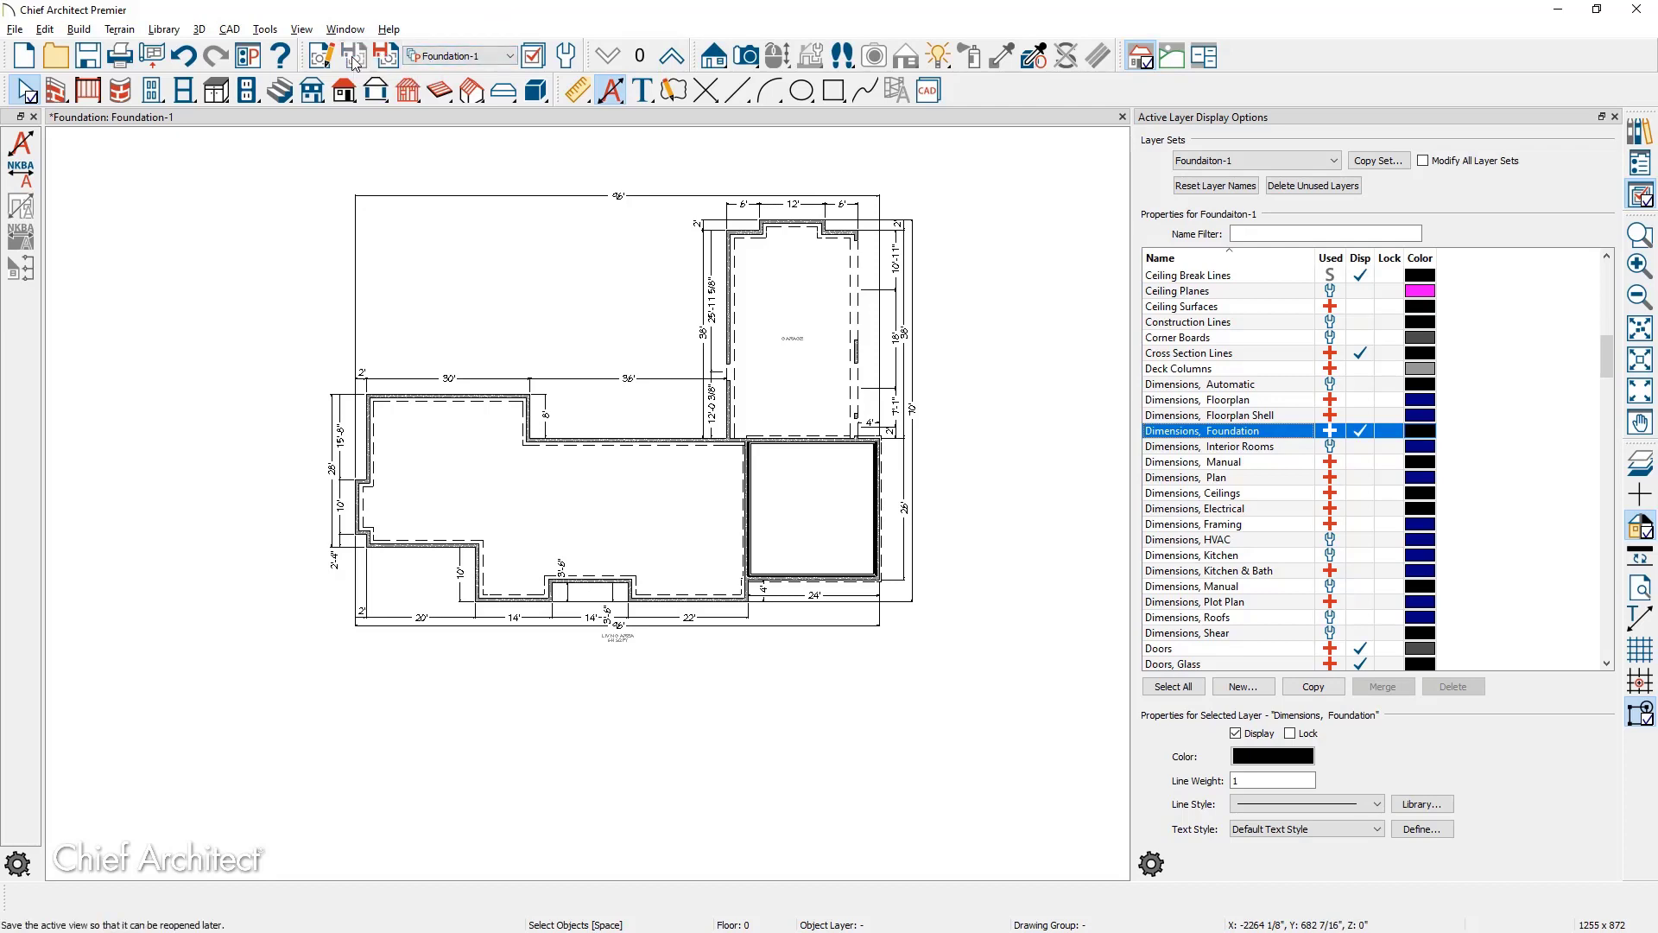
Compare the Floor Plan Shell view on floor 1 with the Foundation-1 view, and review Foundation-1's selected defaults.
left_click(474, 57)
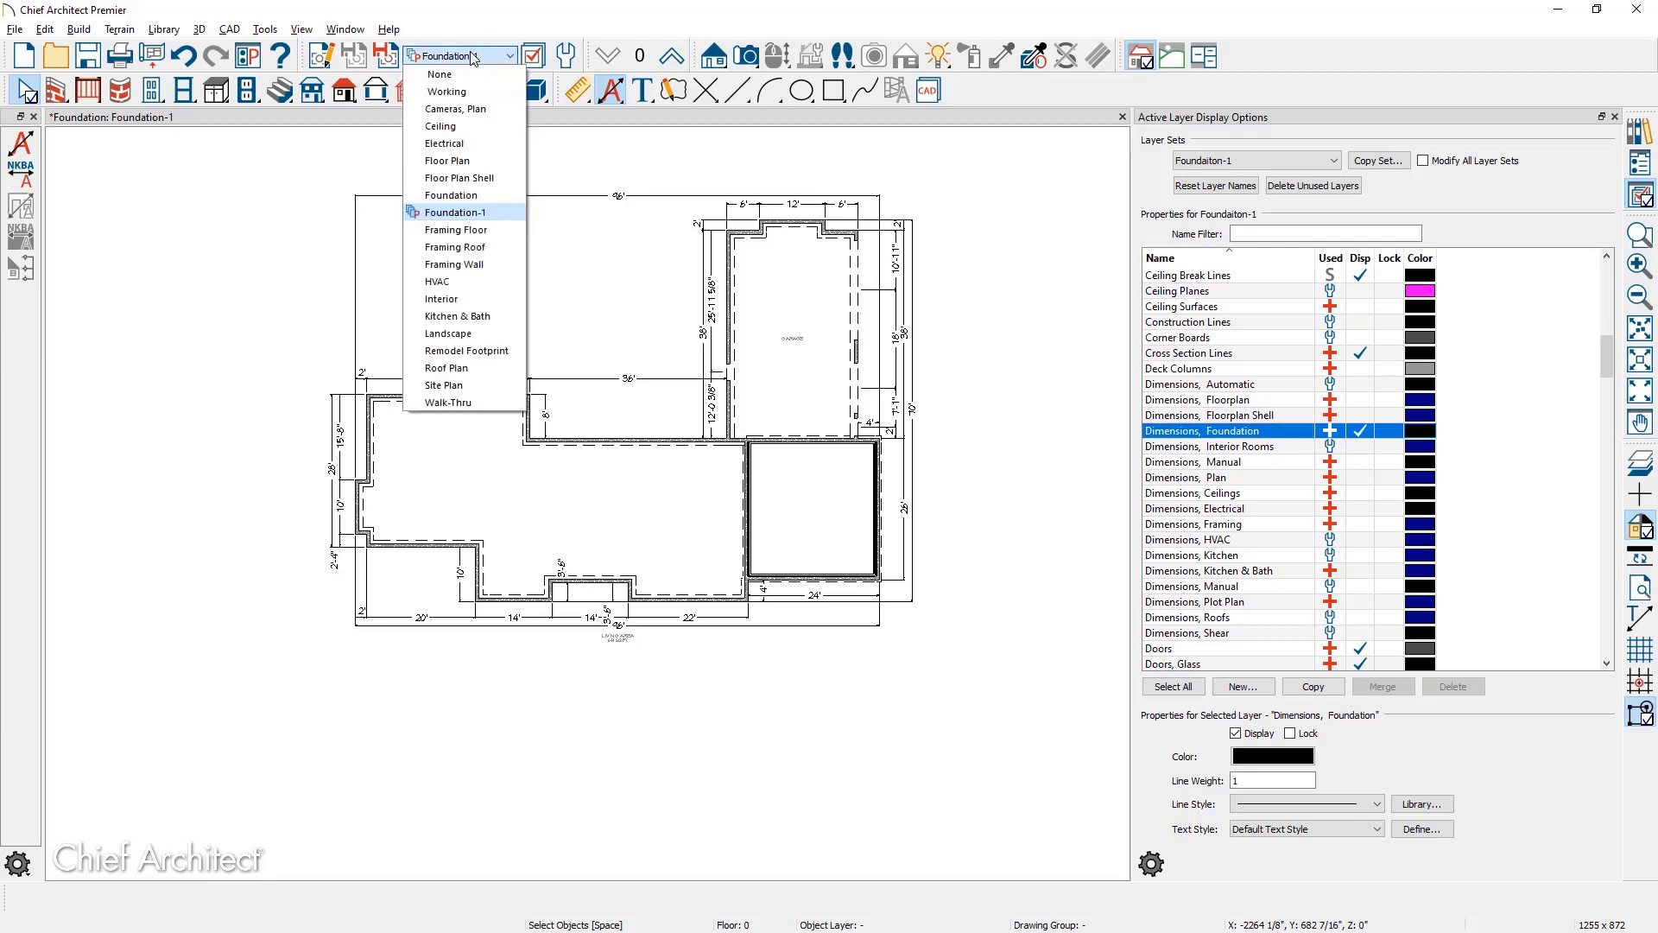
left_click(471, 178)
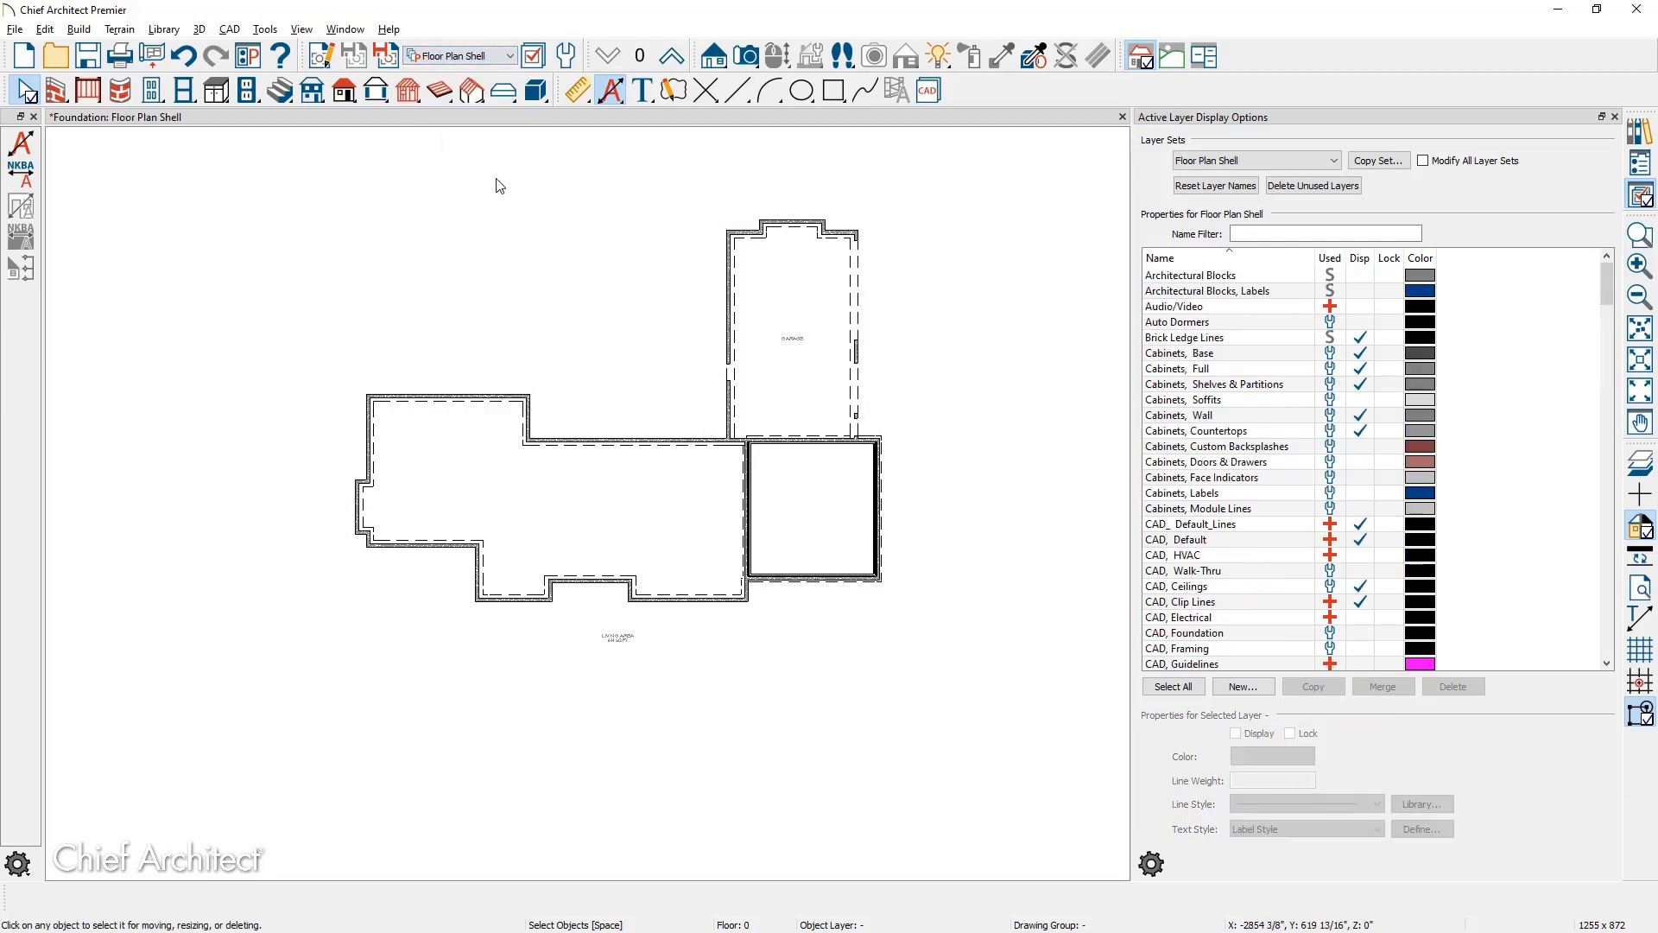
left_click(671, 57)
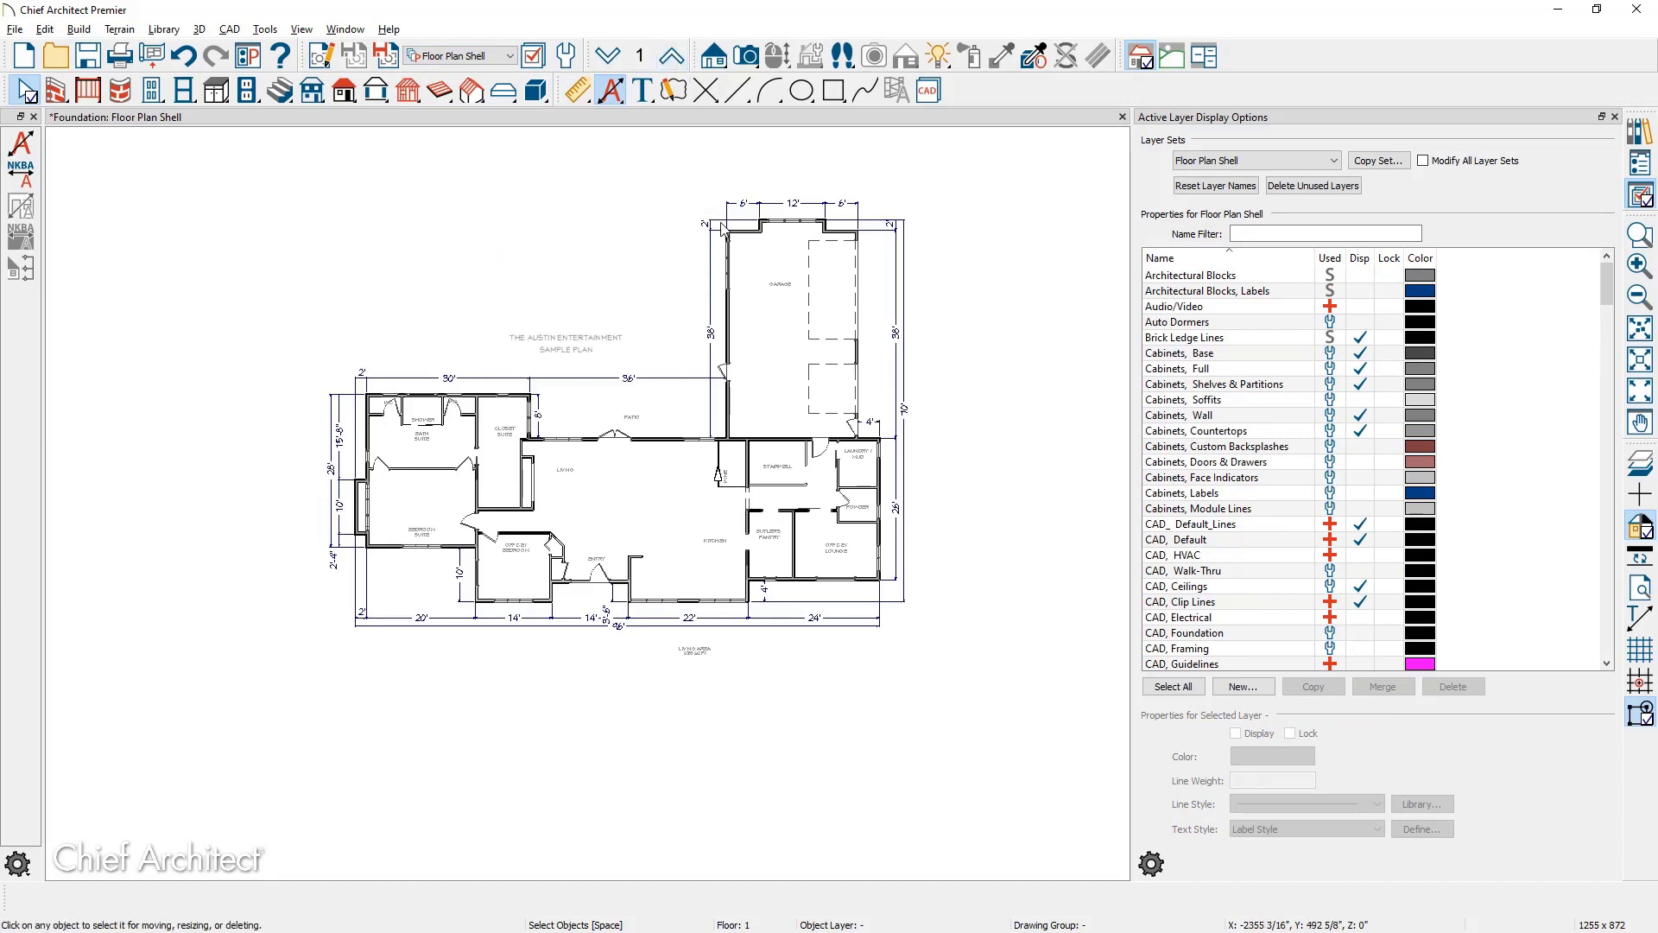
left_click(482, 57)
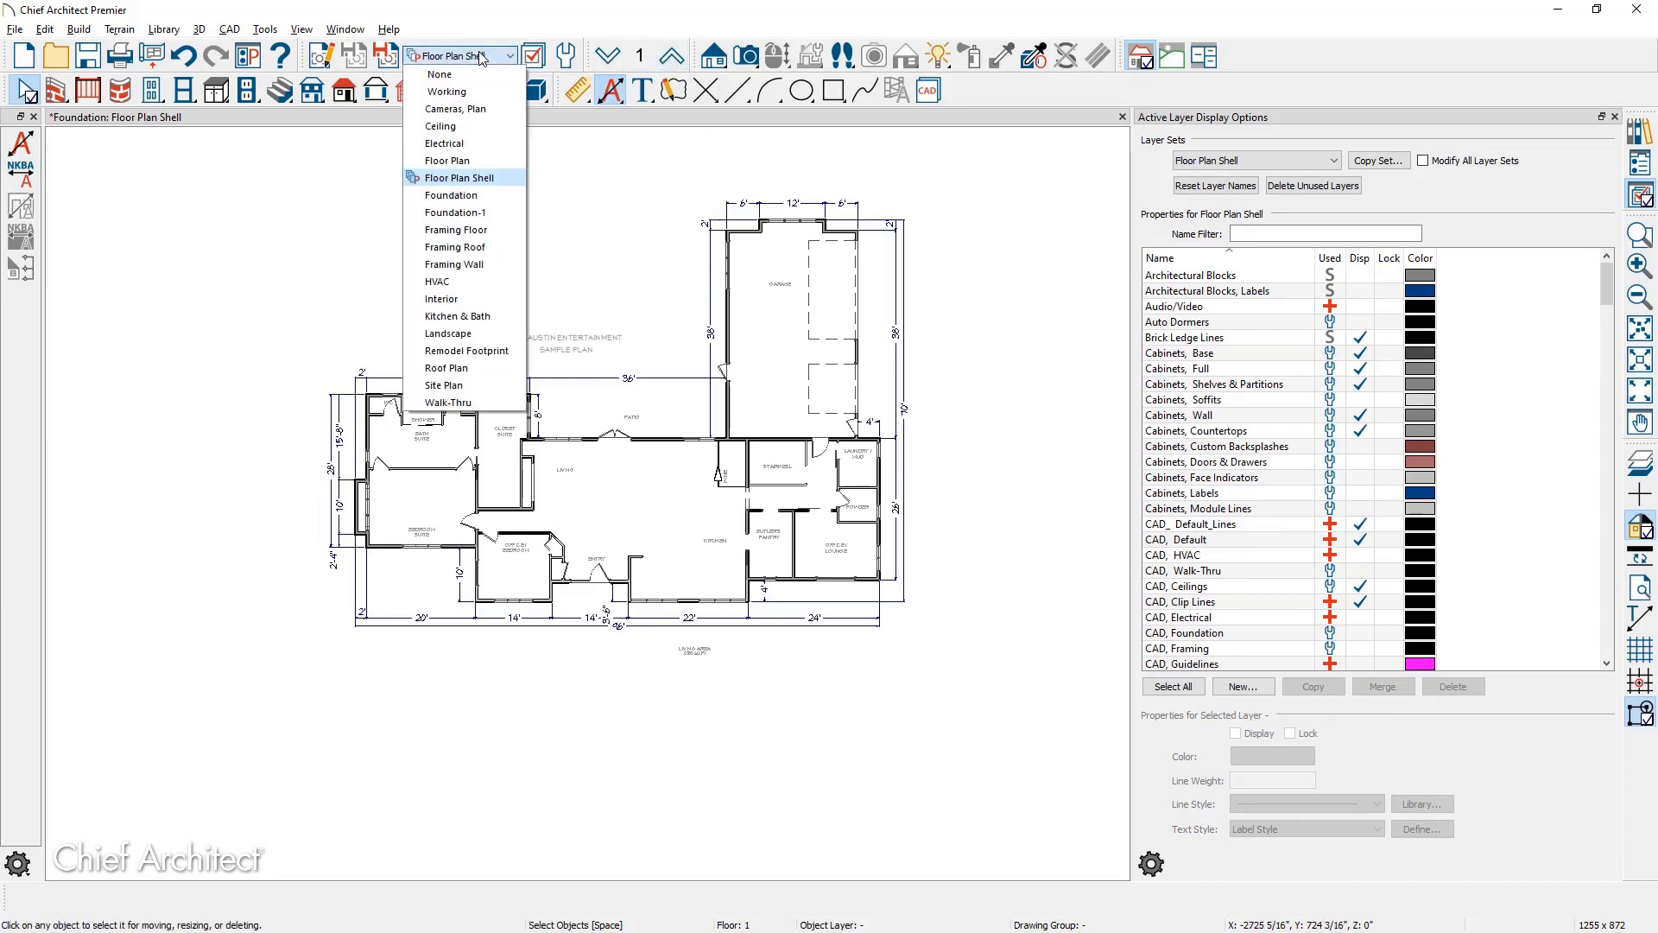
left_click(507, 222)
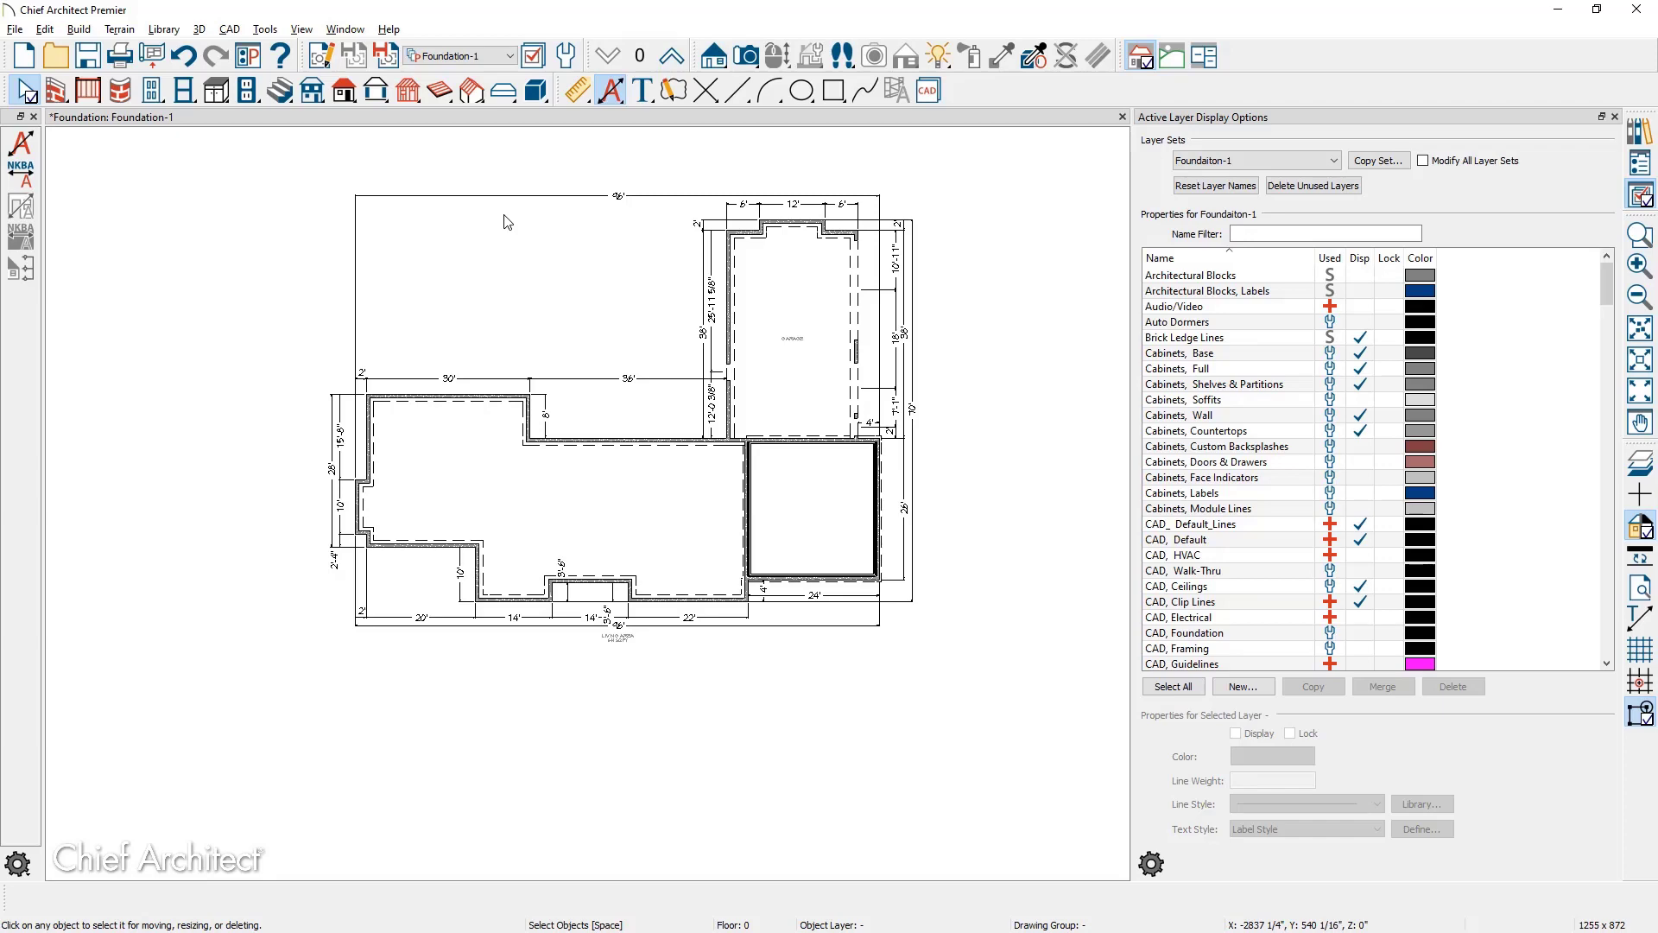
left_click(321, 58)
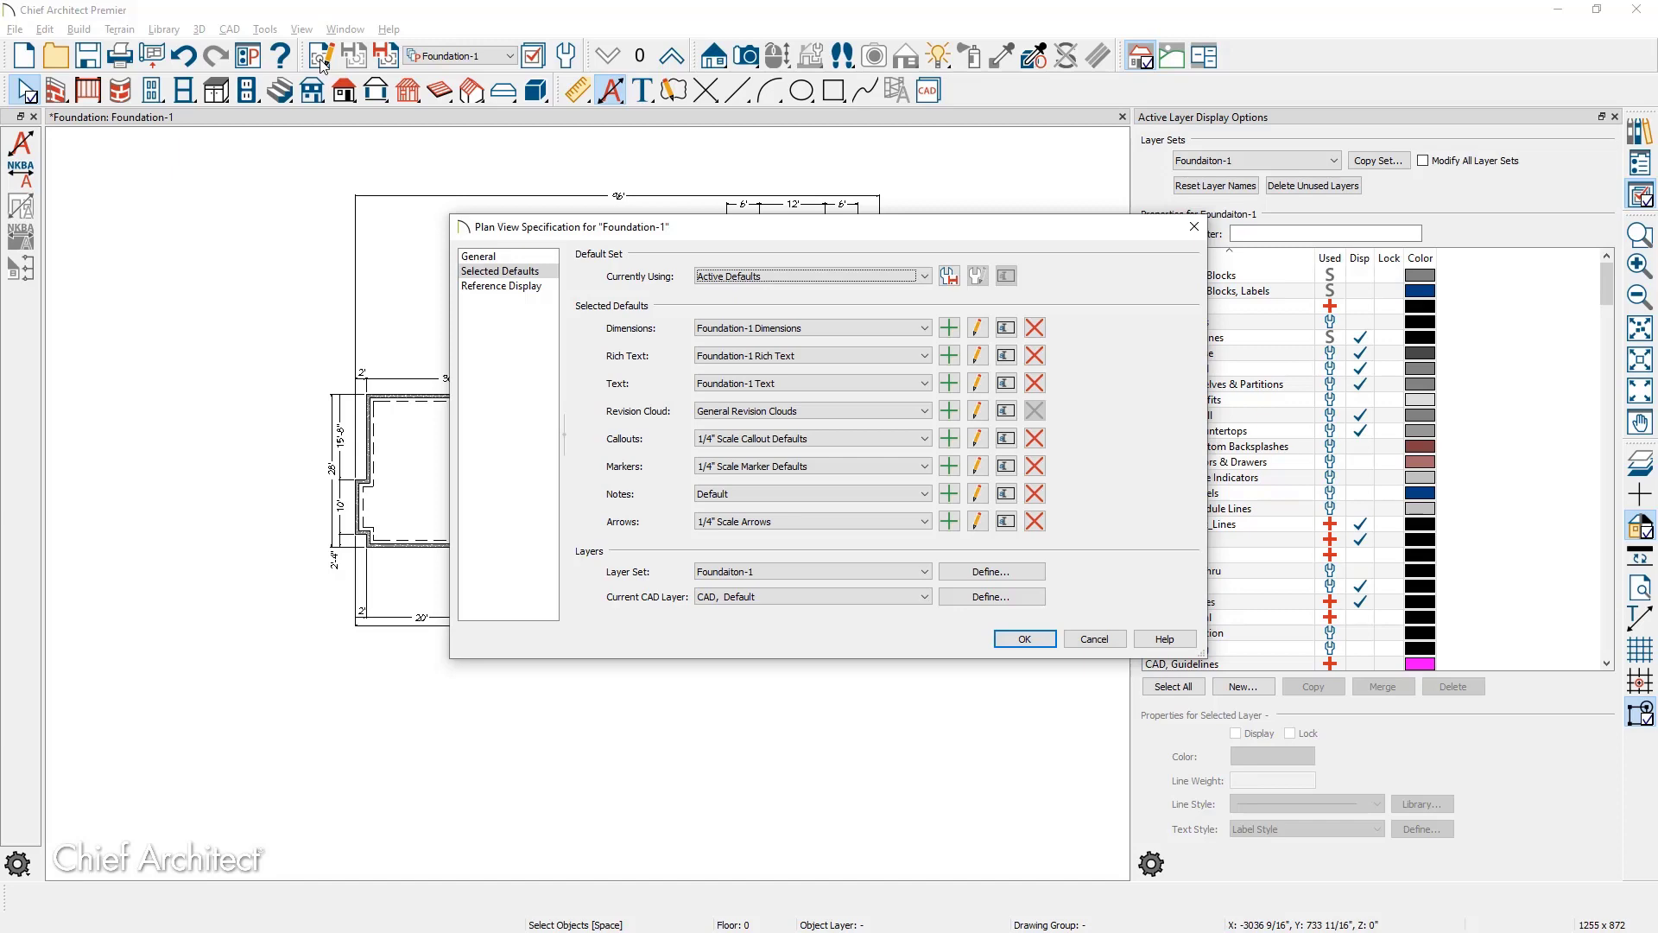
left_click(1094, 638)
Place the rich text FOUNDATION inside the main foundation area, turning on display of the "Text, Foundation" layer.
left_click(641, 90)
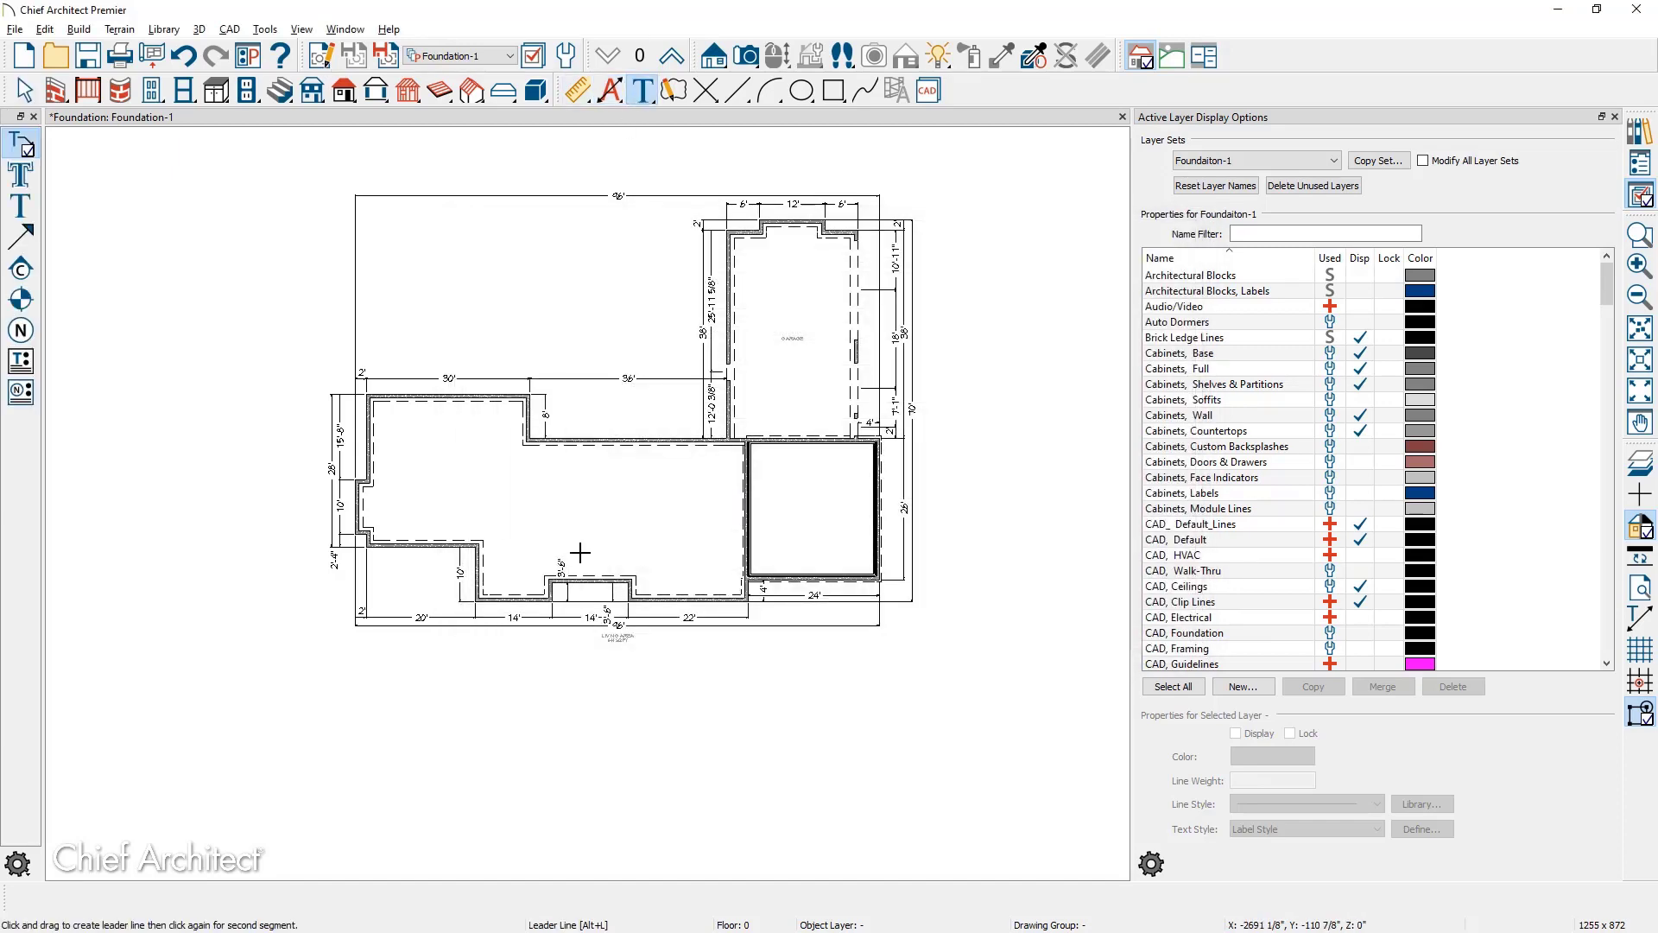
left_click(597, 507)
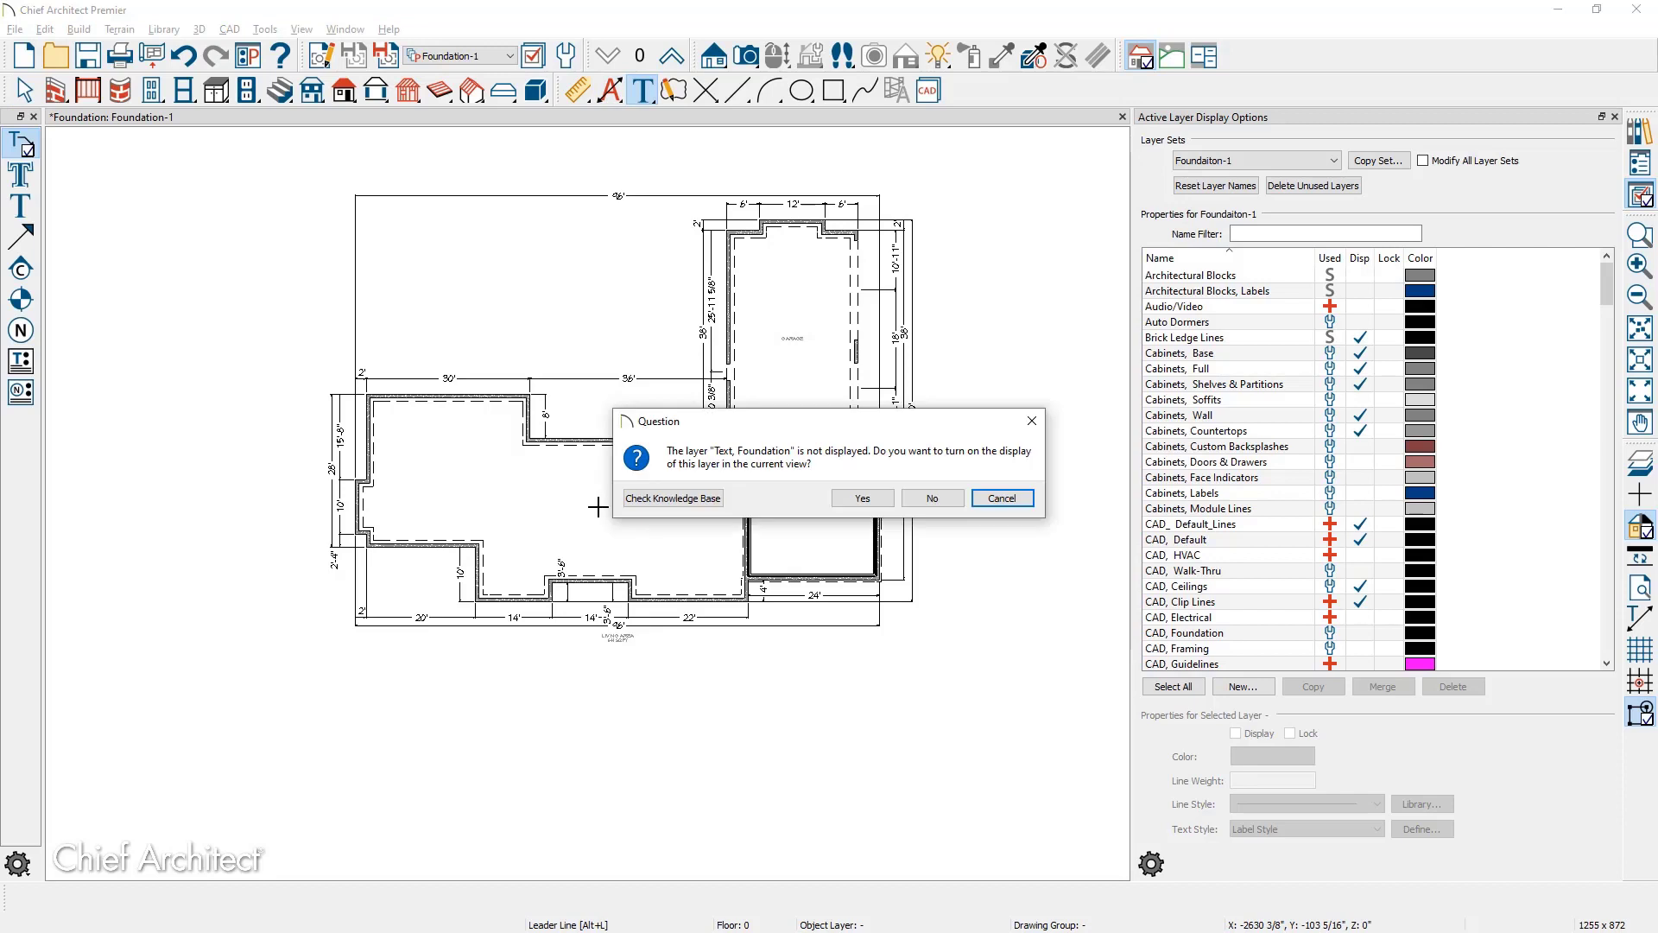
left_click(855, 499)
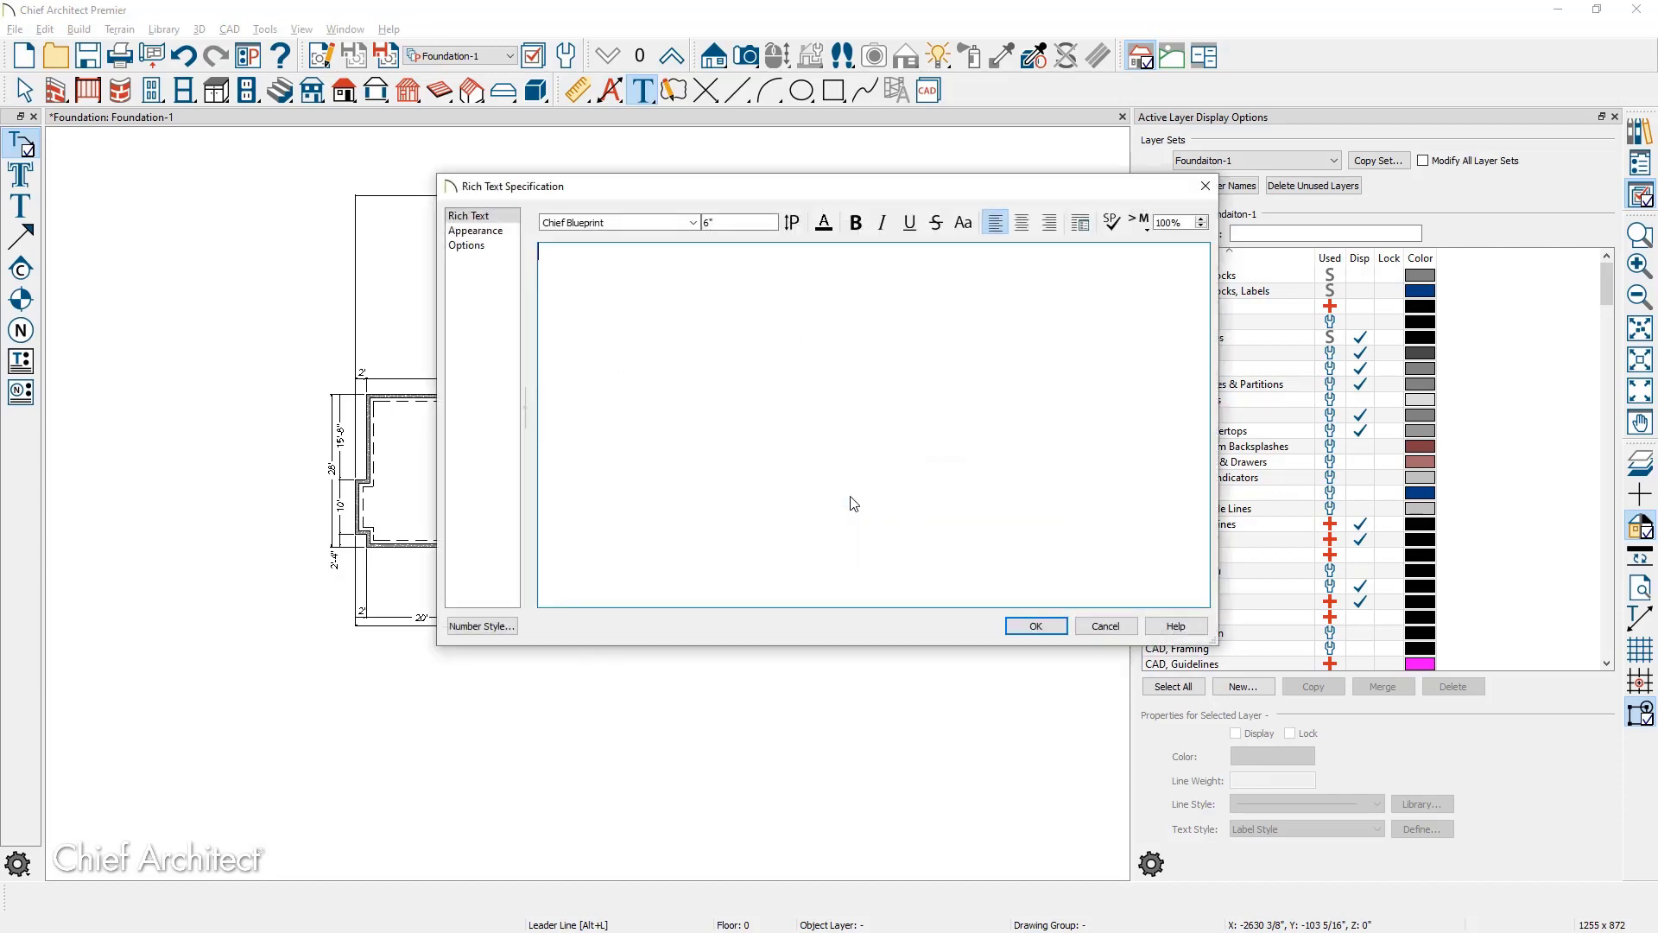
type("FOUNDATION")
left_click(1041, 628)
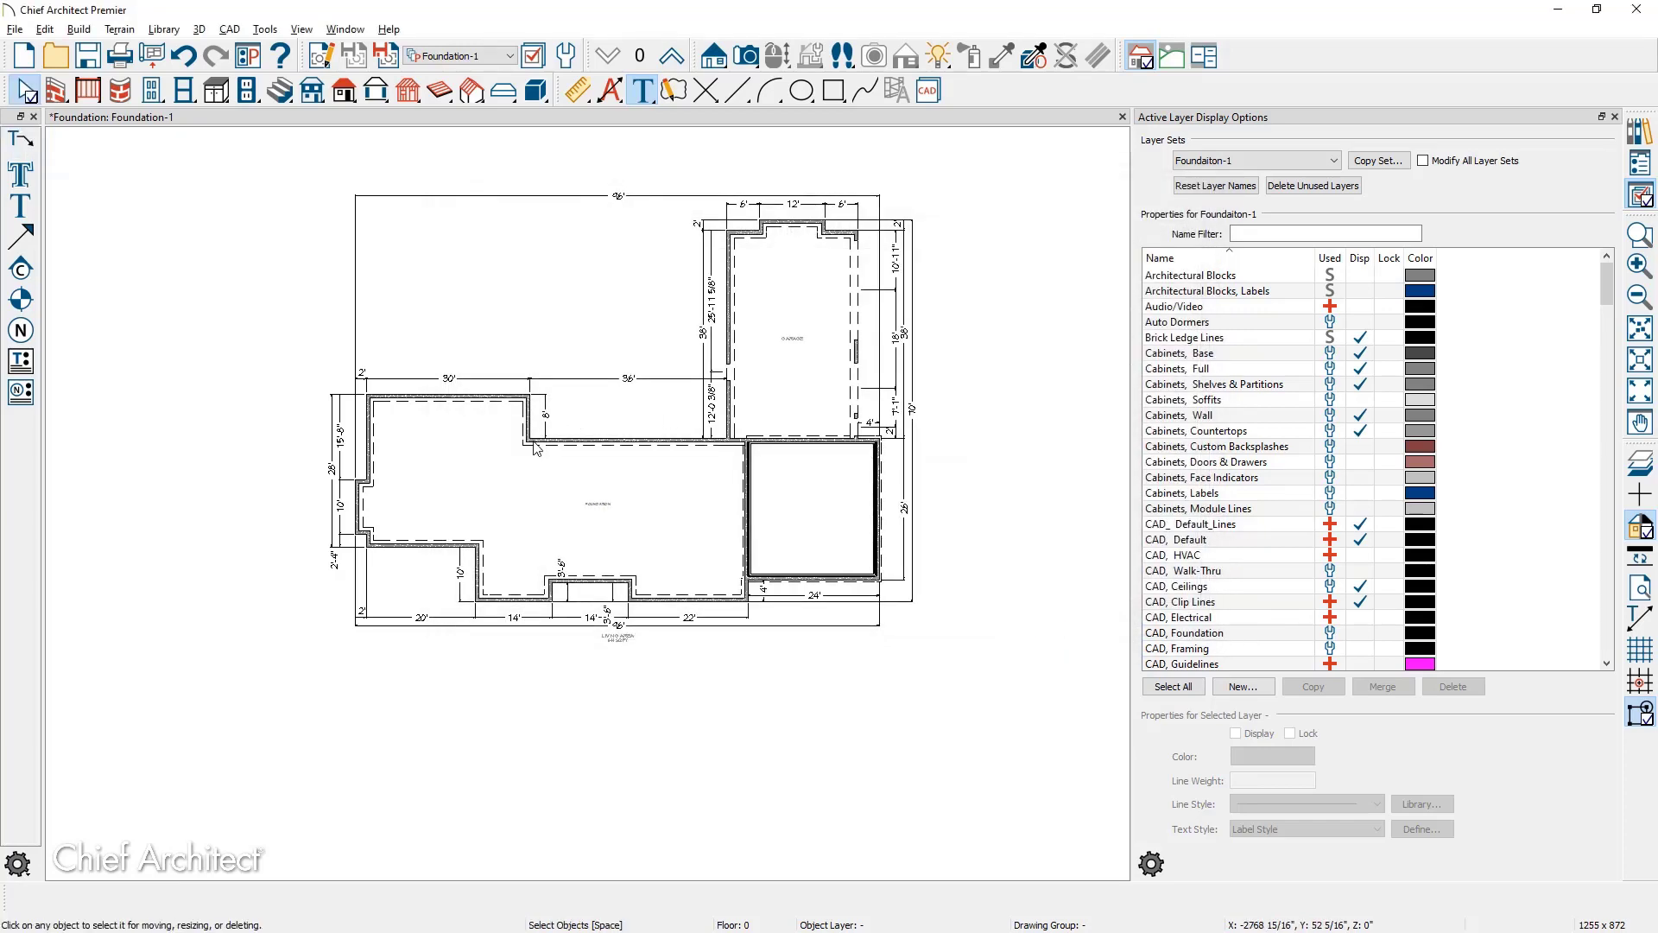
Check the layer of the FOUNDATION text and find "Text, Foundation" by filtering the layer list for TEXT.
left_click(598, 504)
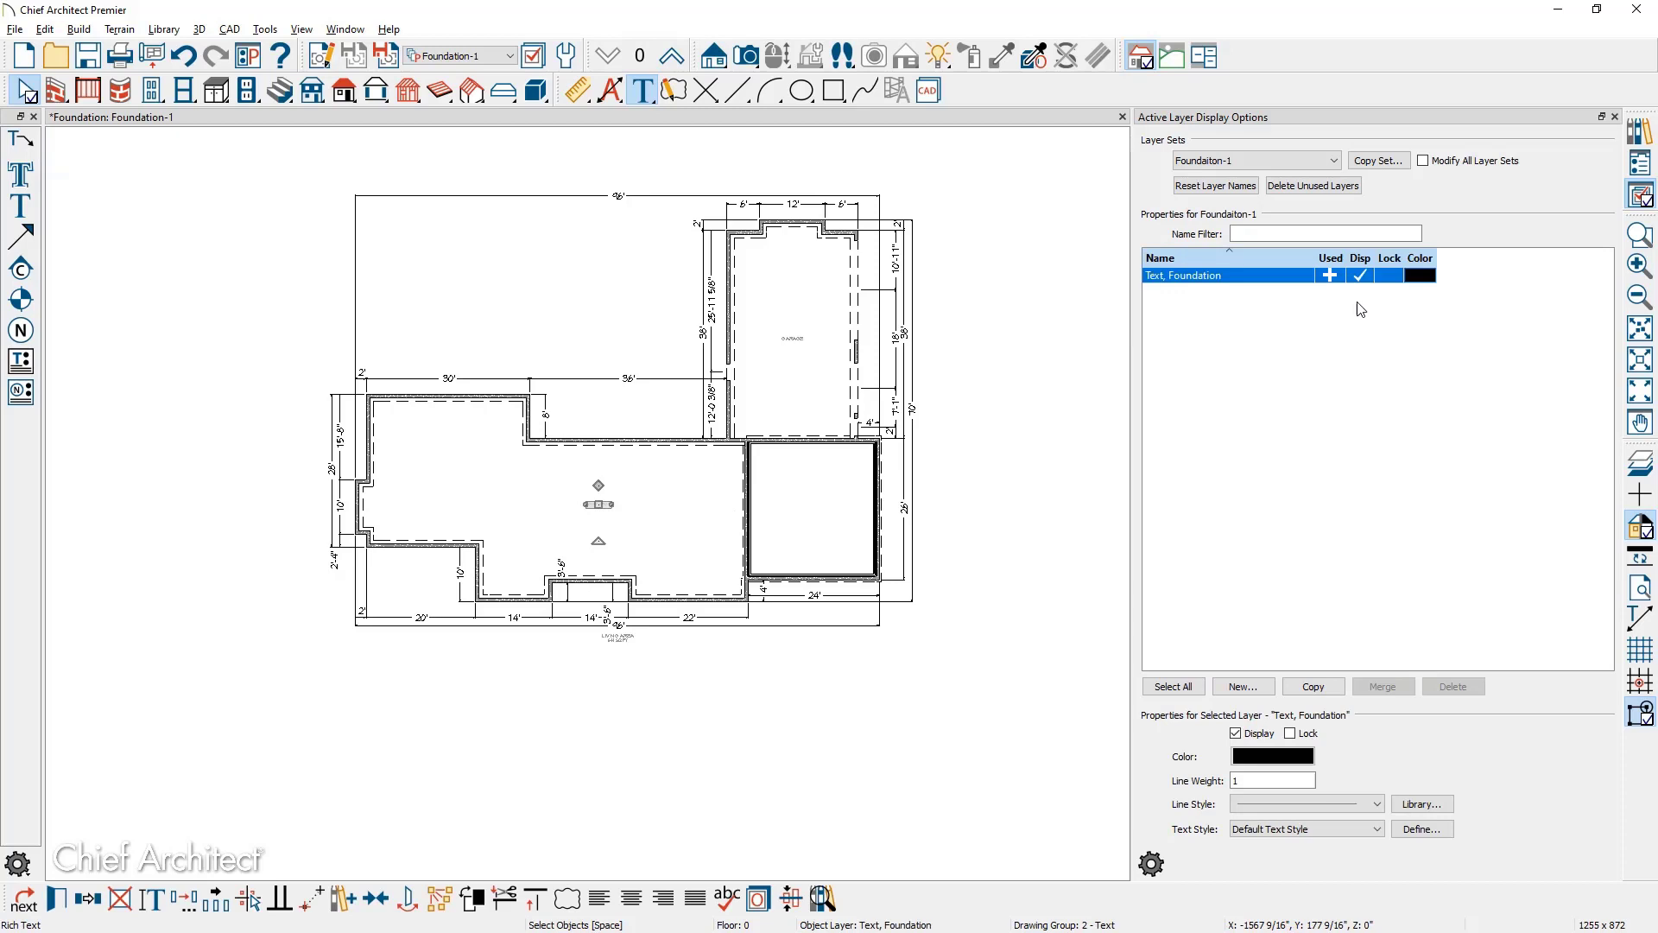
left_click(703, 526)
left_click(1278, 233)
type("TEXT")
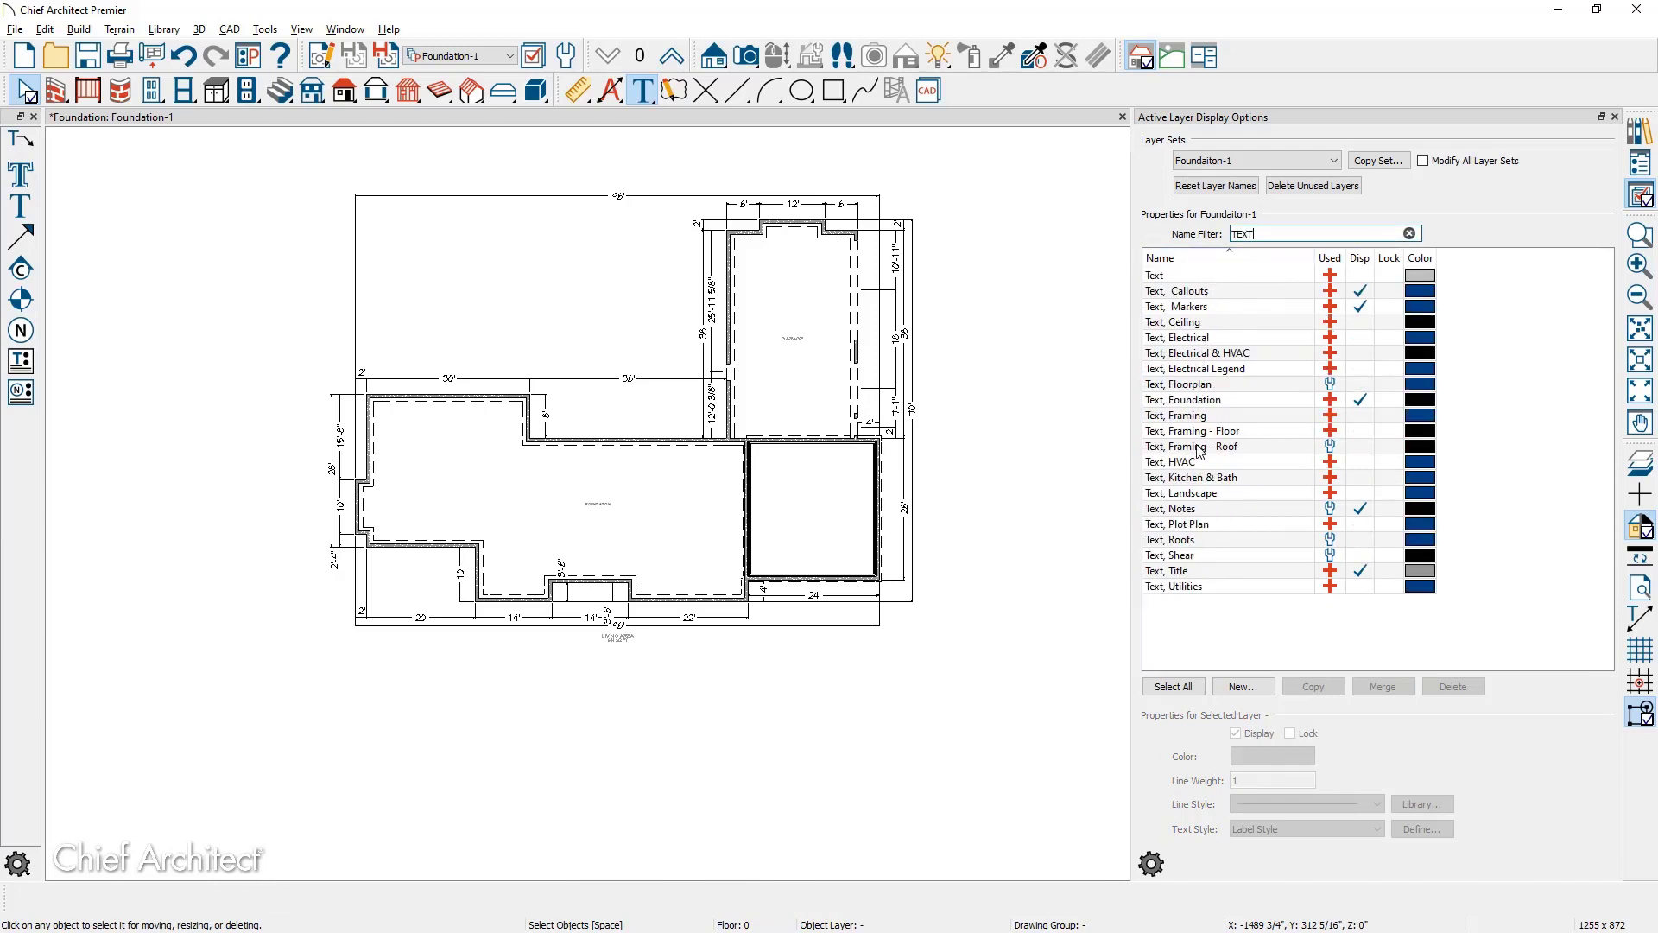
left_click(1231, 402)
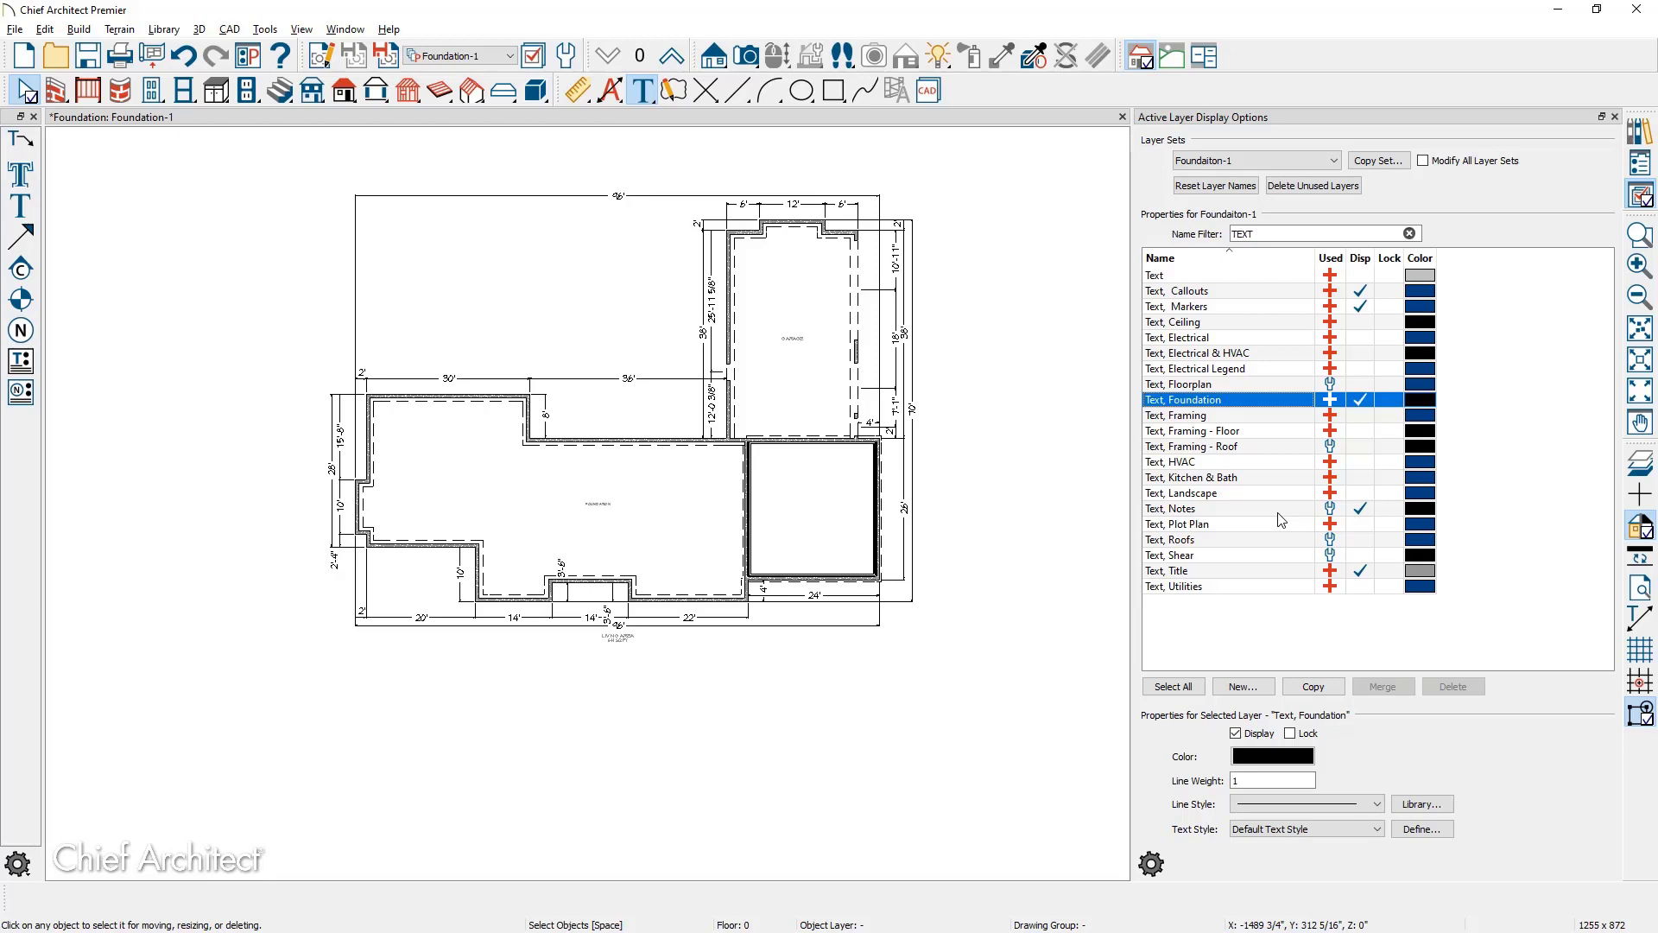
left_click(505, 59)
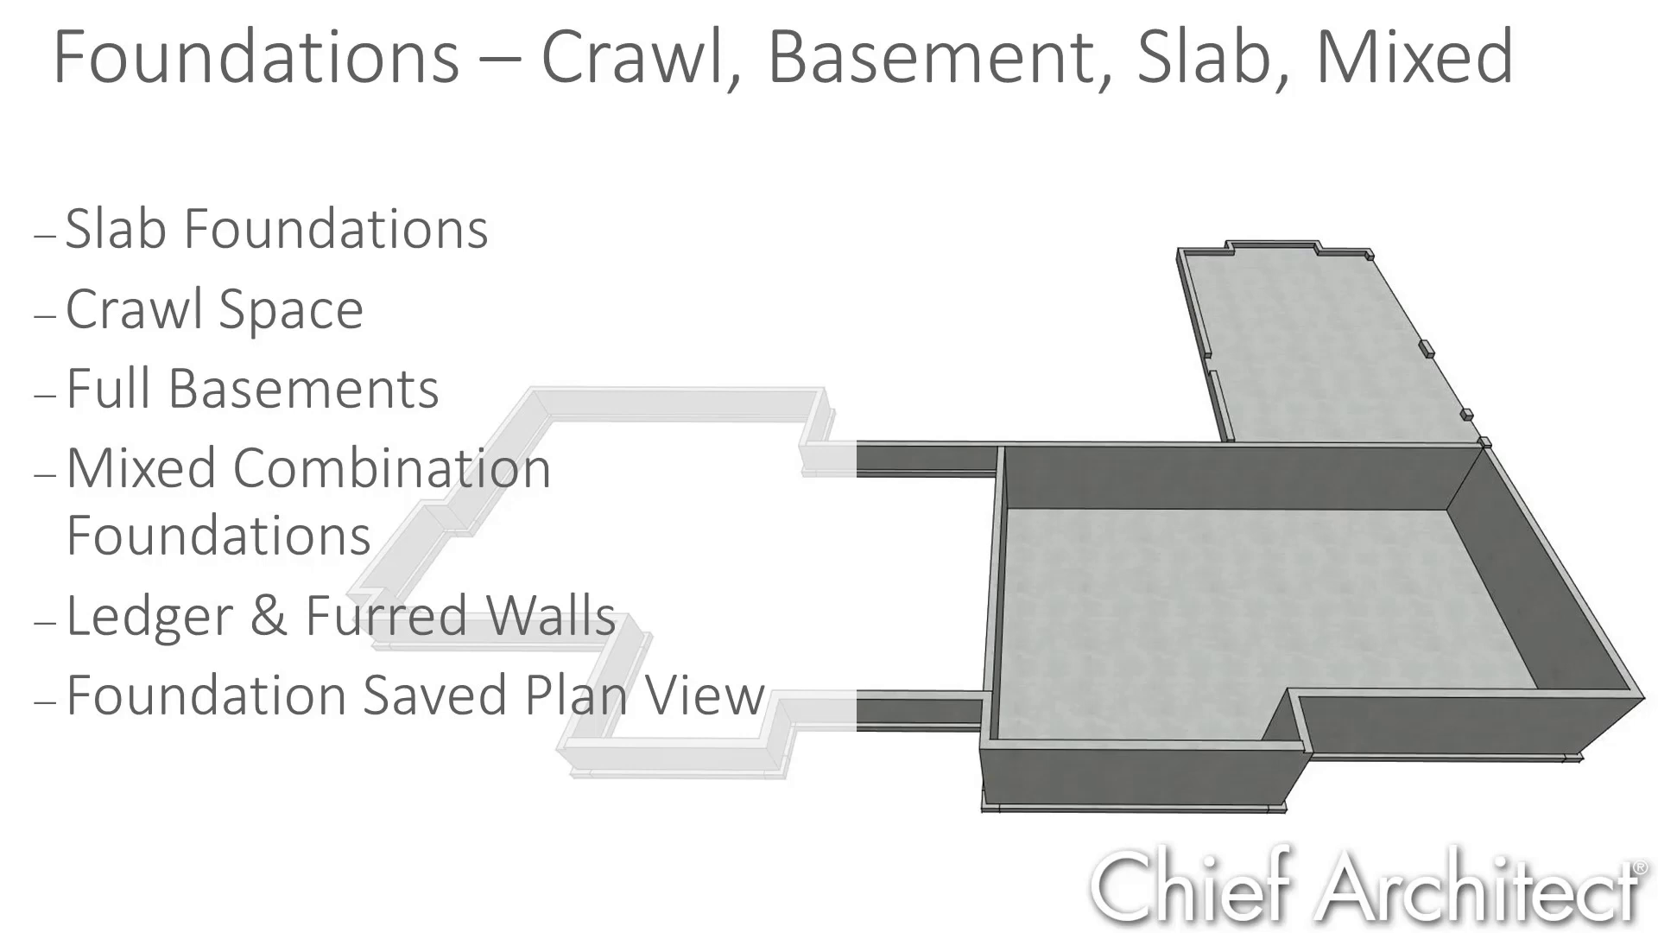
key("Escape")
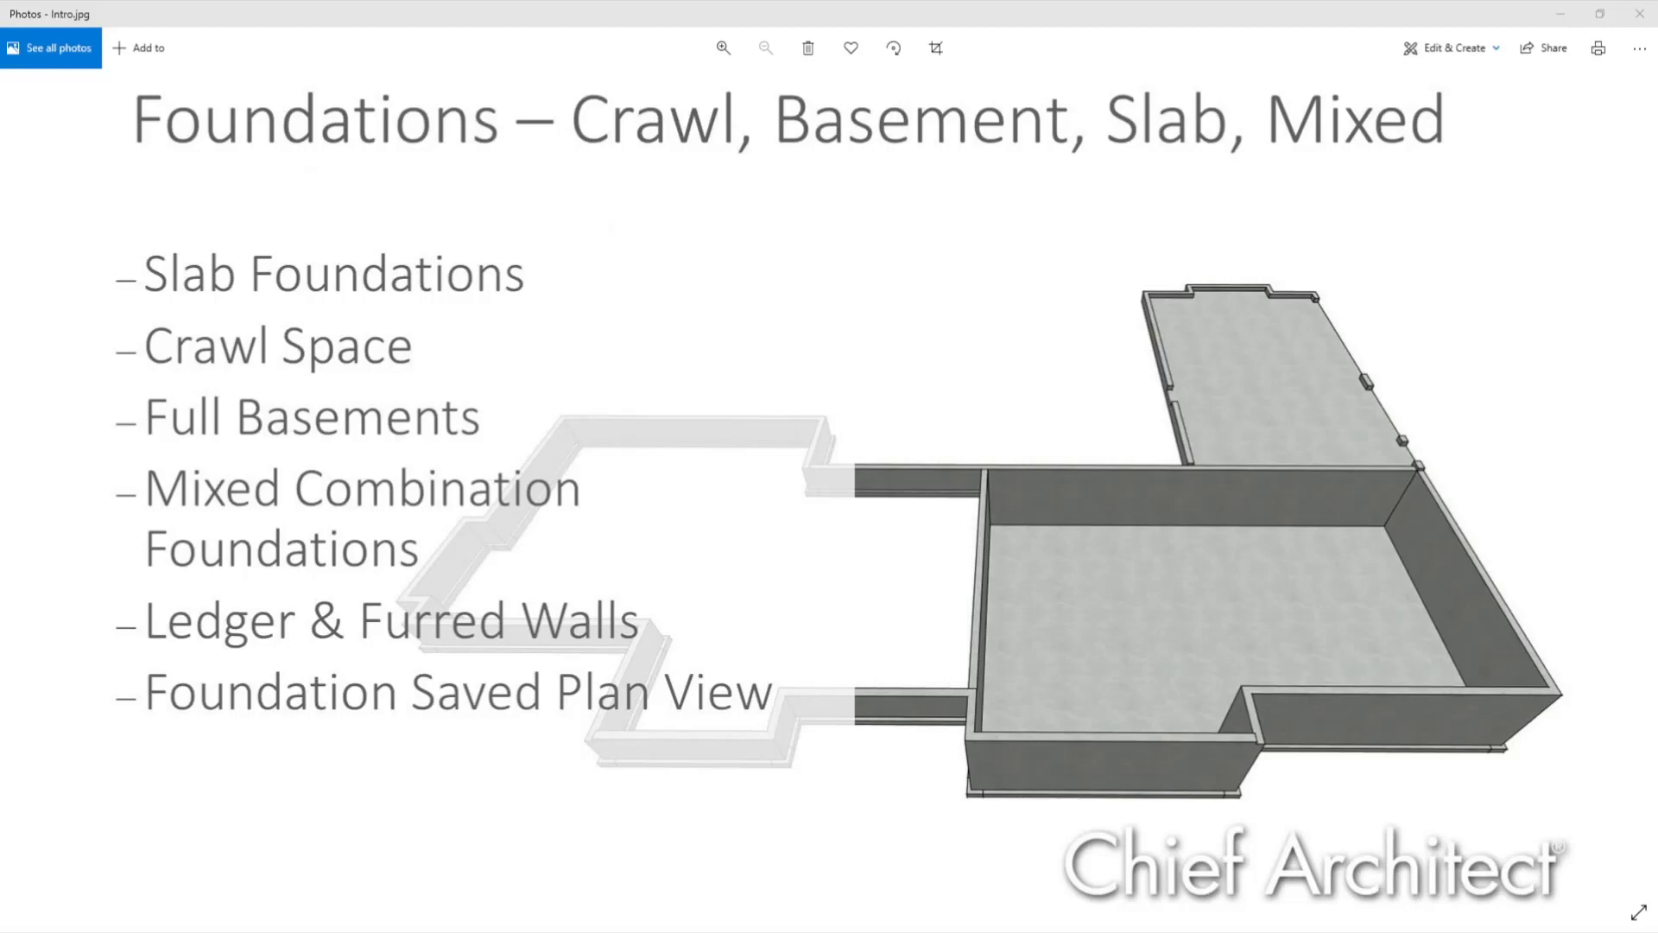
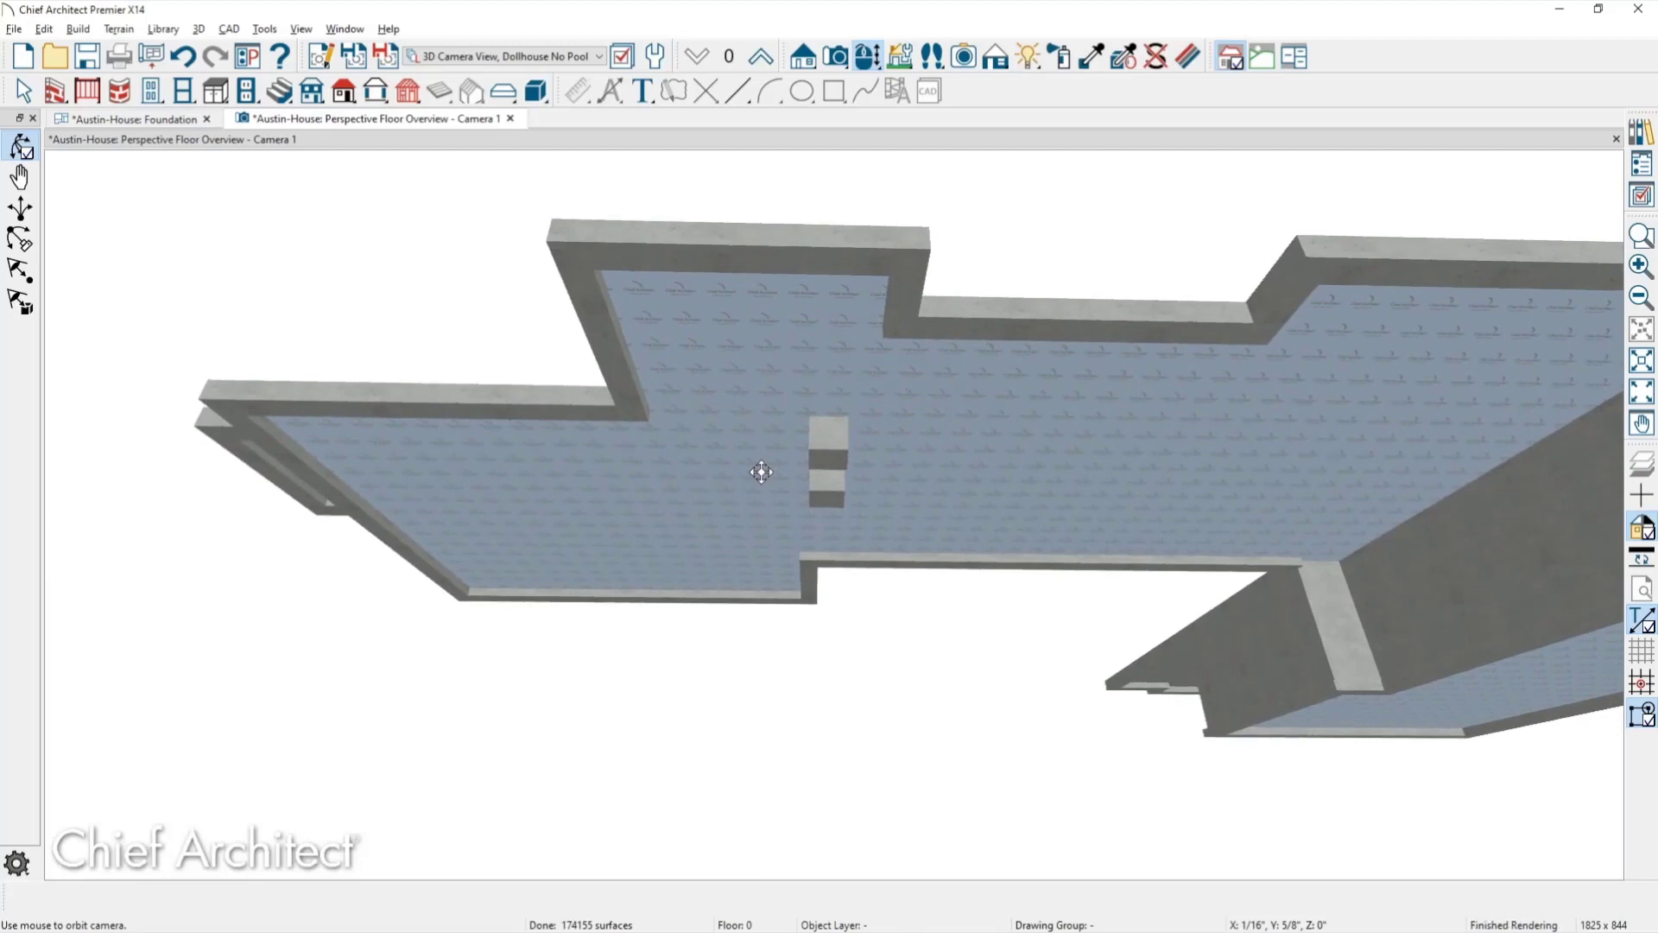
Switch from the perspective floor overview to the Austin-House Foundation plan view.
left_click(178, 123)
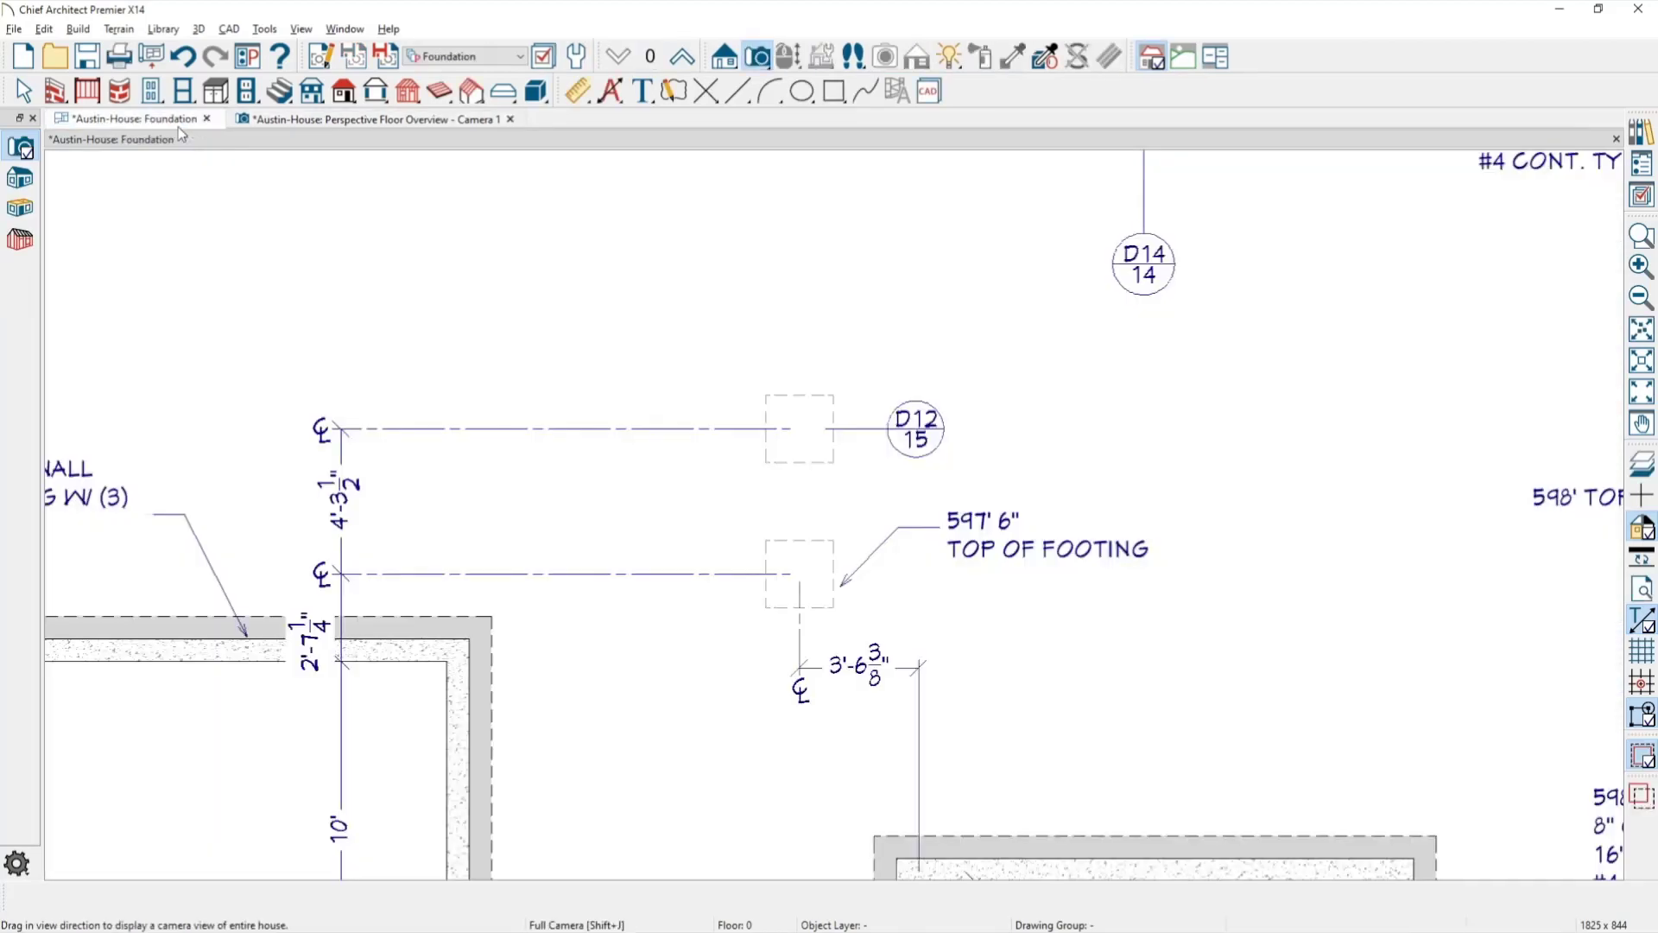
Inspect the post footing pad beside the D12 callout and locate the Post with Footing tool among the framing tools.
scroll(915, 481, "down", 2)
key("space")
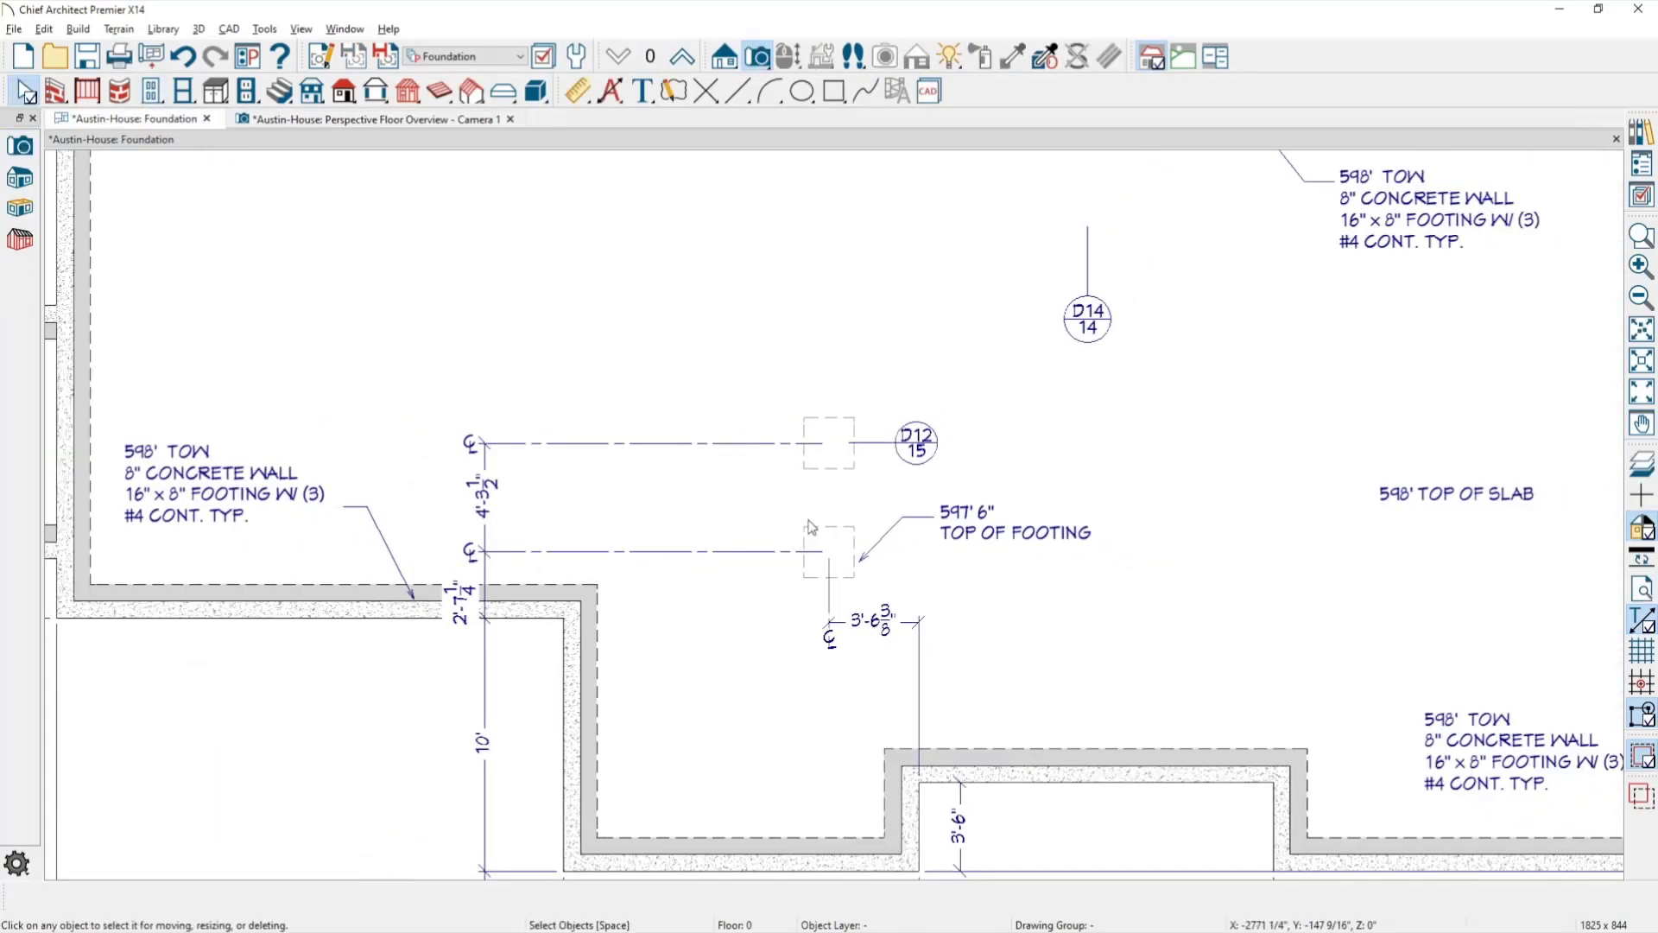
left_click(835, 435)
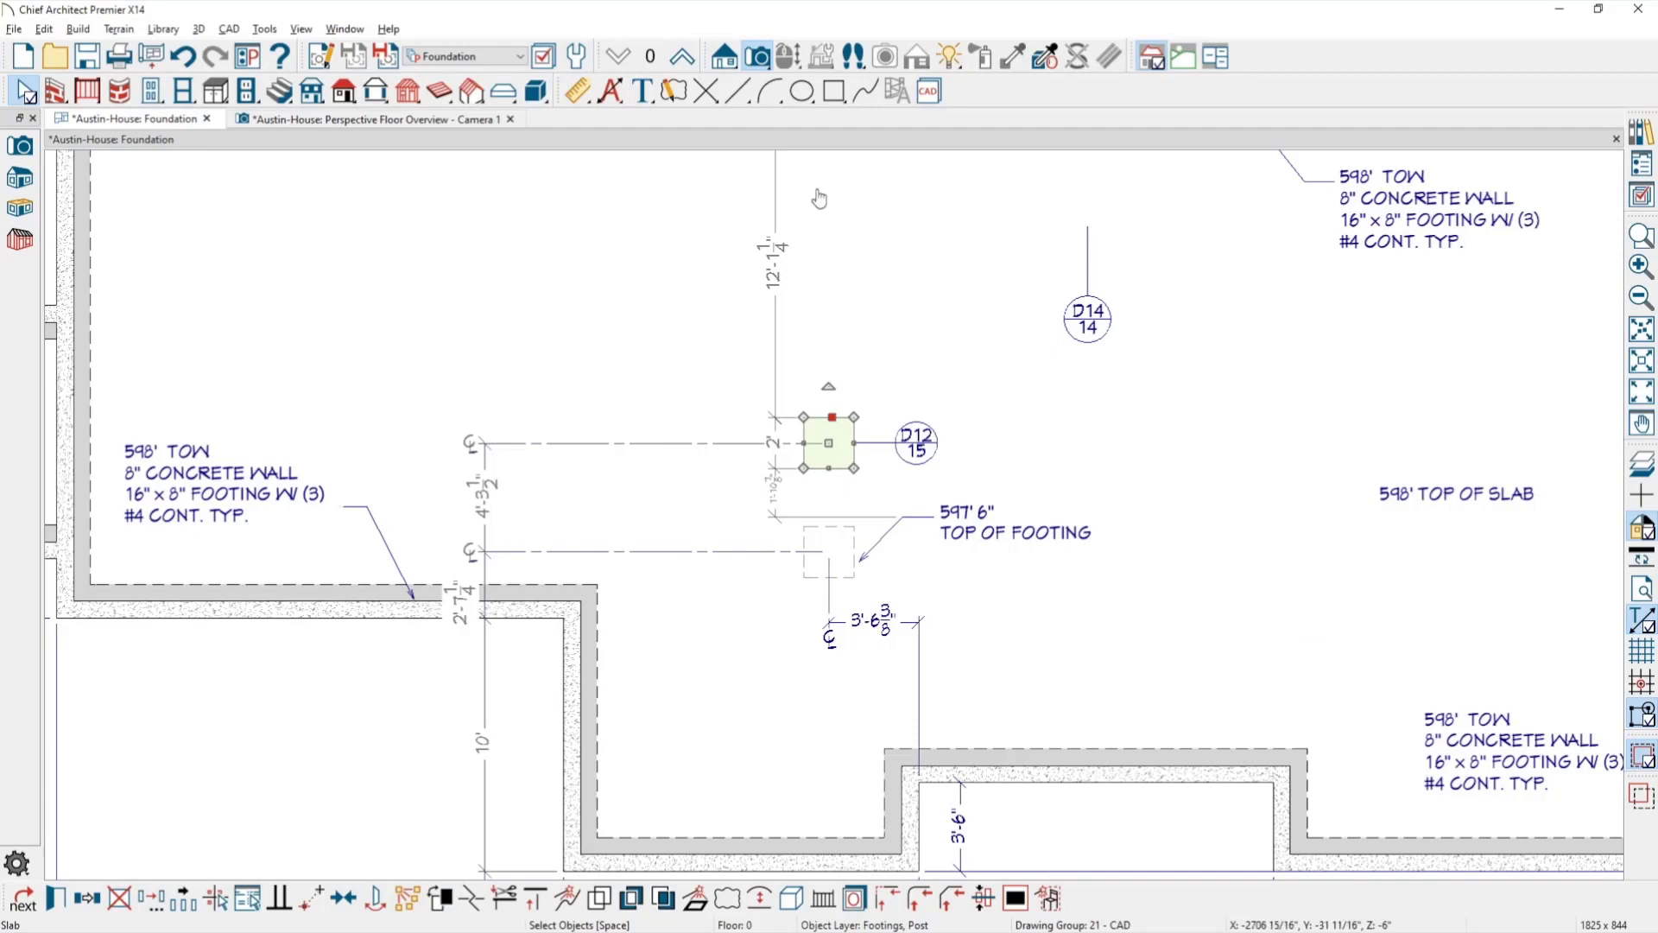
left_click(408, 95)
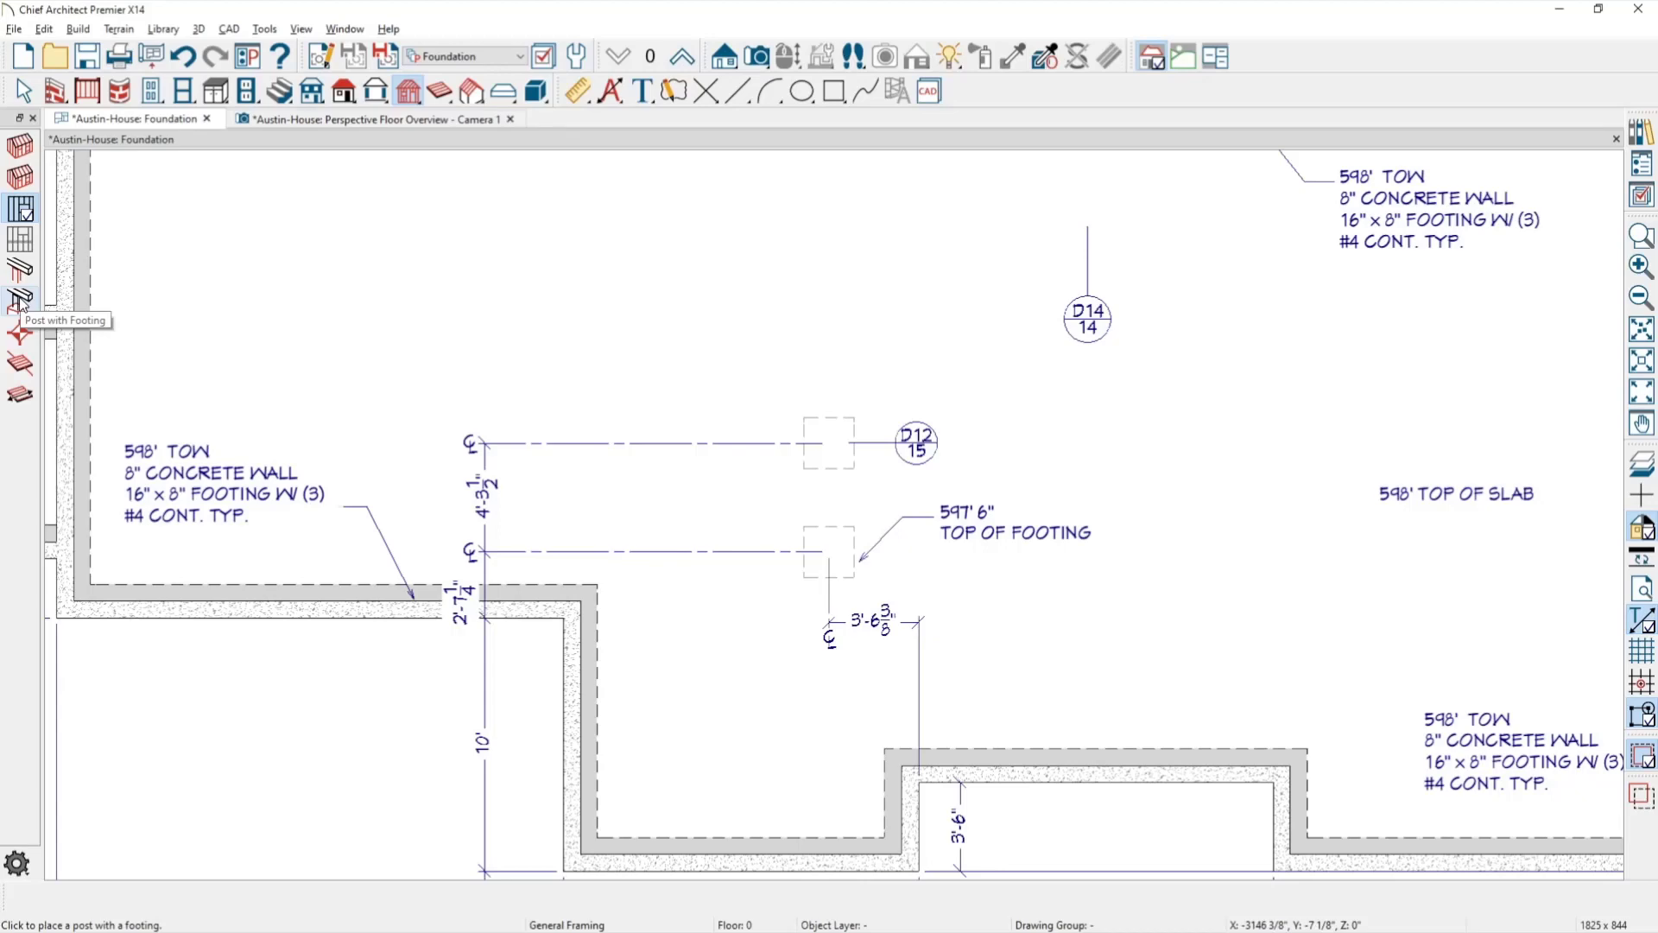
left_click(20, 300)
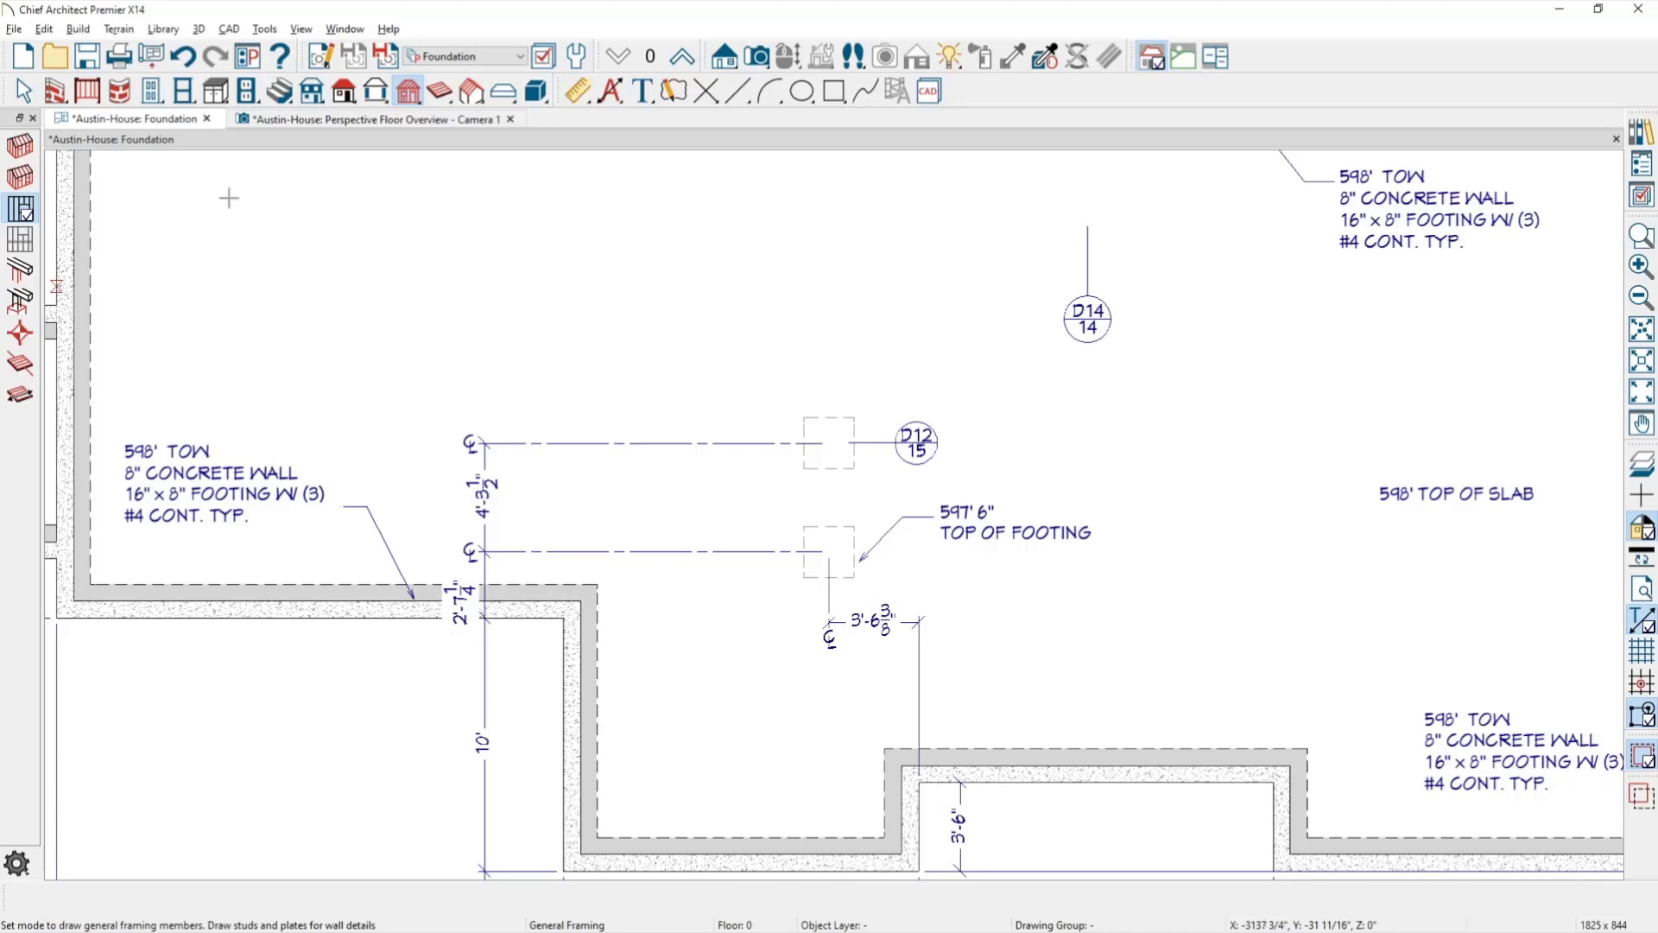
key("space")
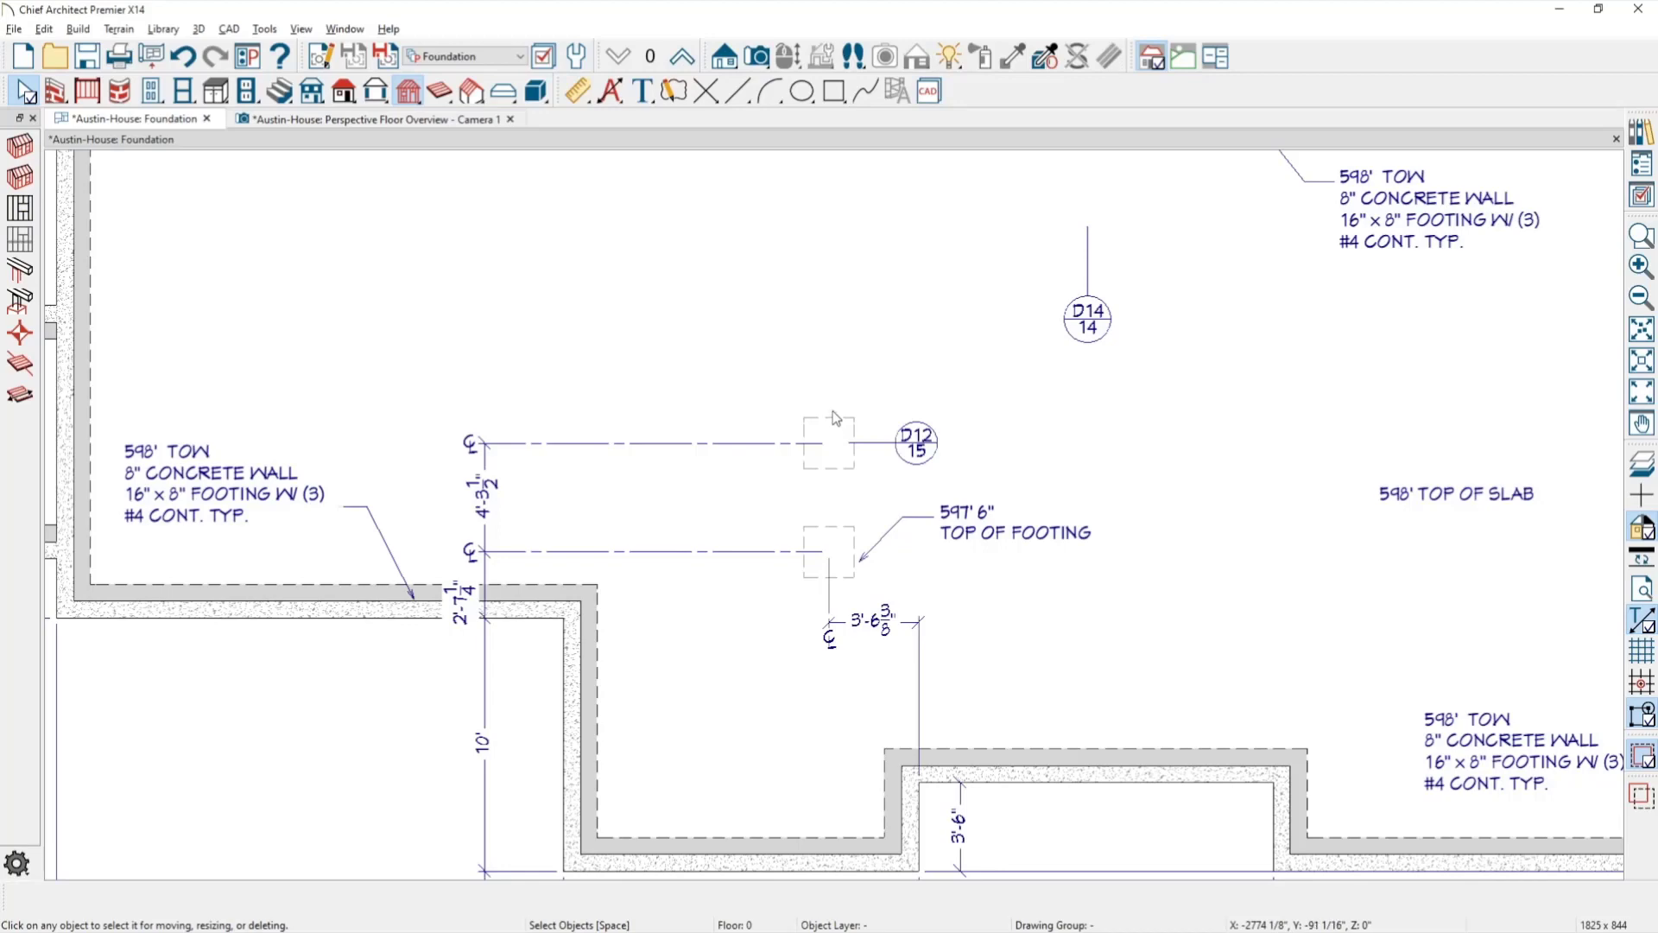
left_click(758, 56)
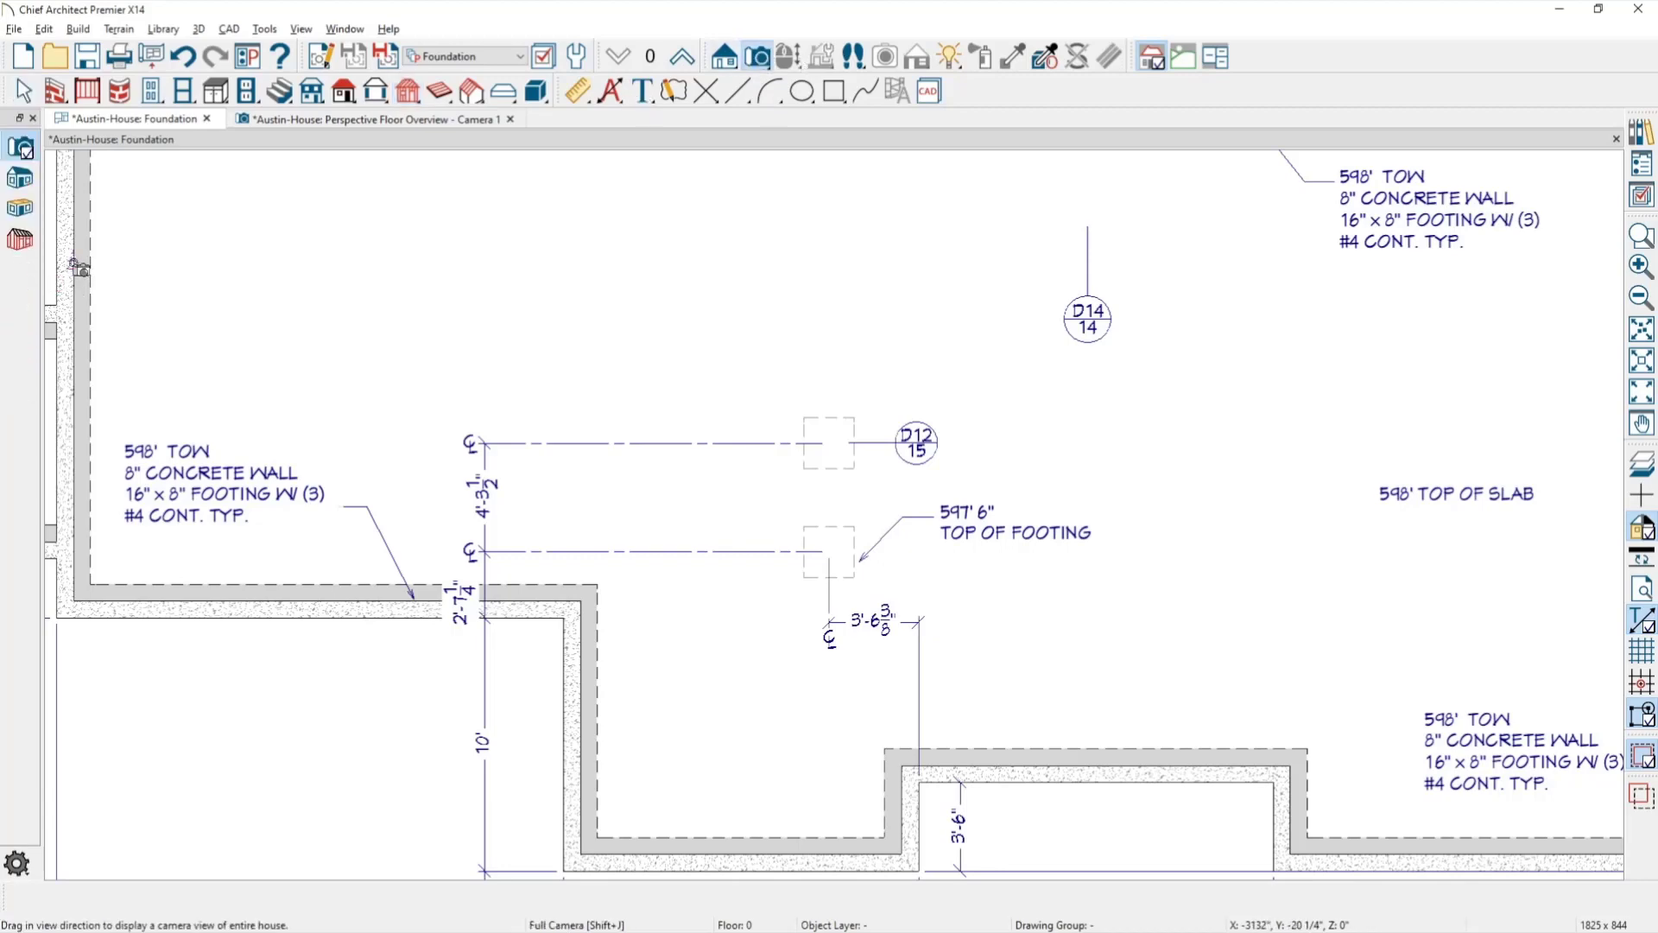
key("space")
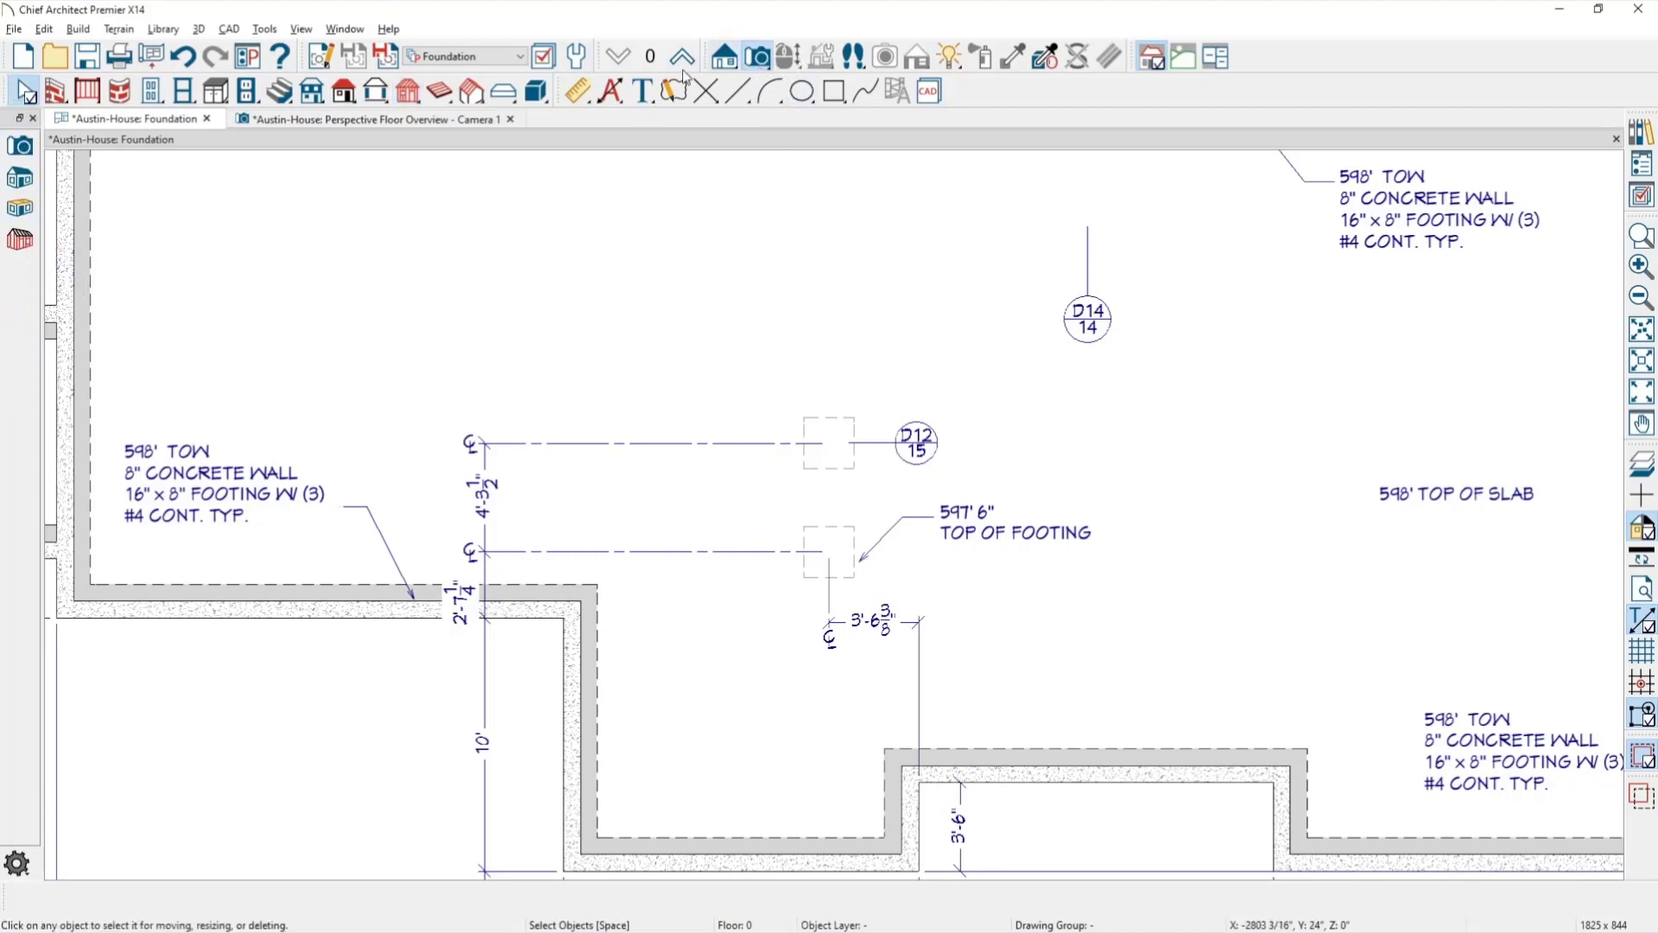
Show the Framing Floor plan view on floor 1 and examine the W14 Steel-I beam with its posts and joist hangers.
left_click(522, 57)
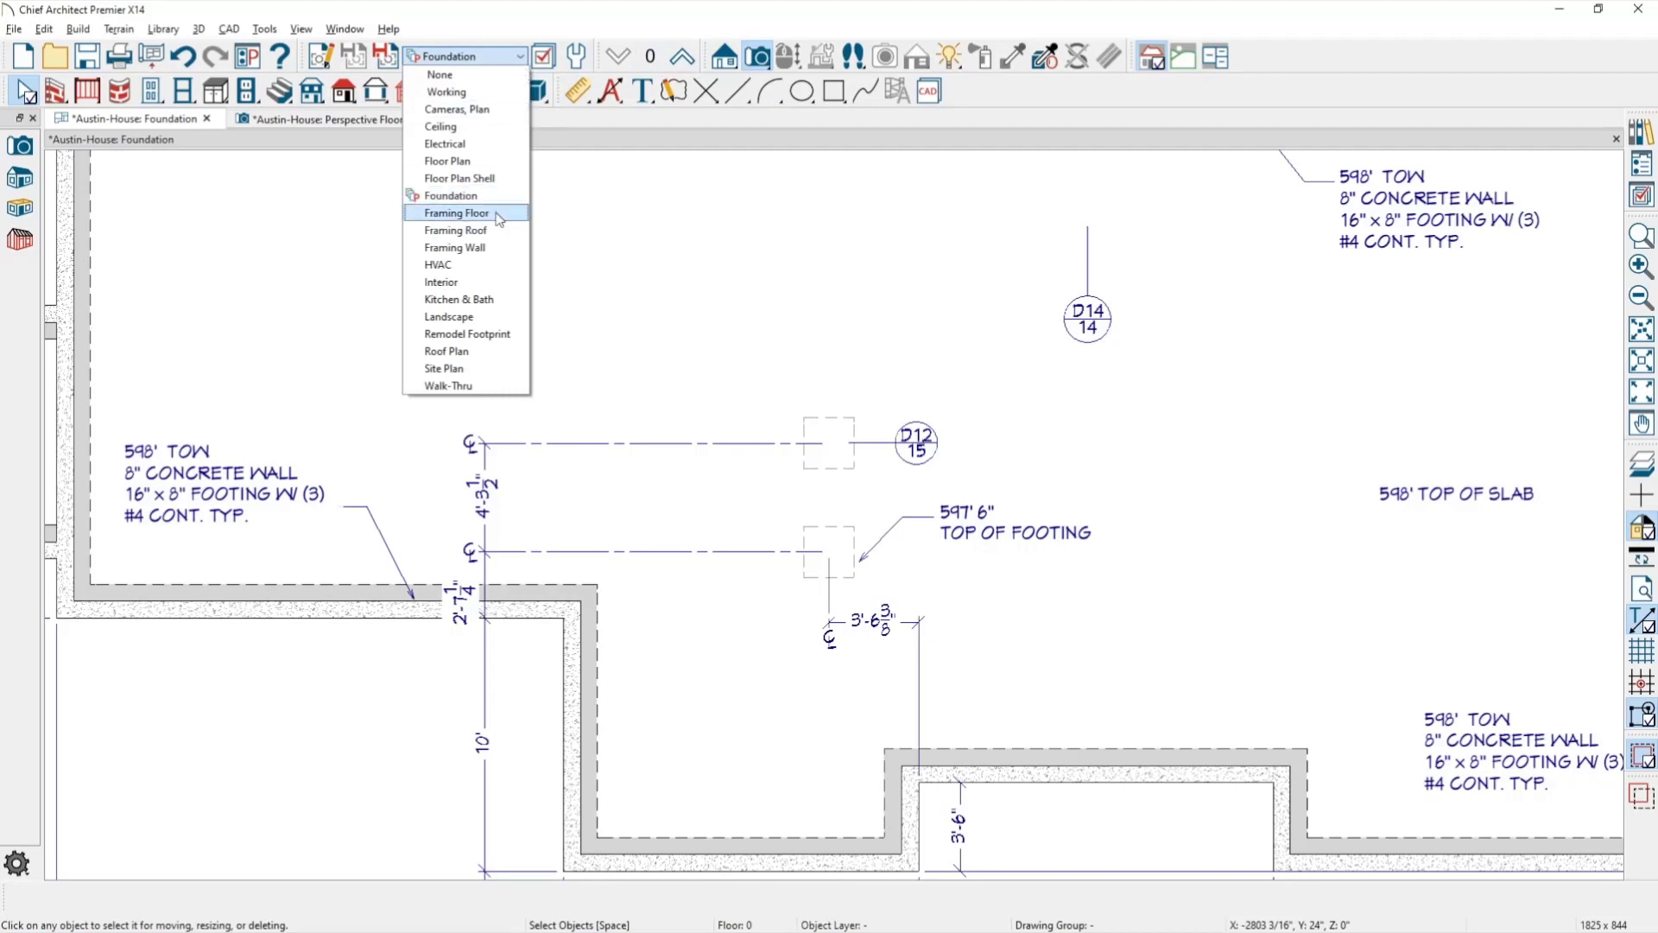
left_click(456, 213)
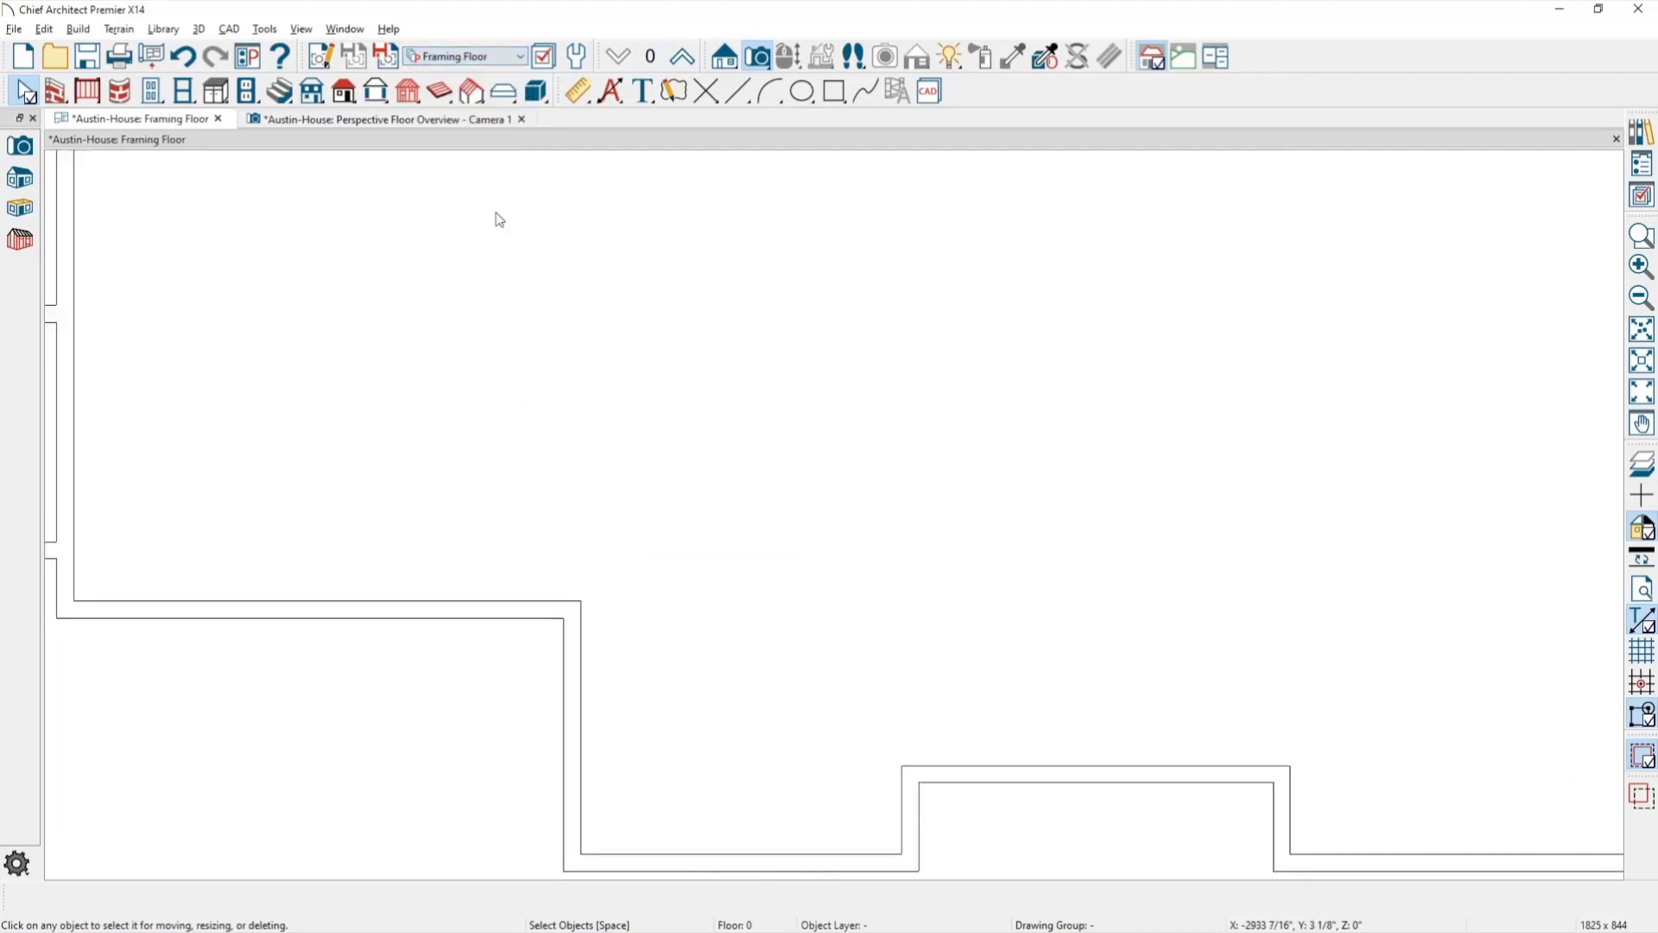
left_click(683, 59)
scroll(797, 508, "up", 5)
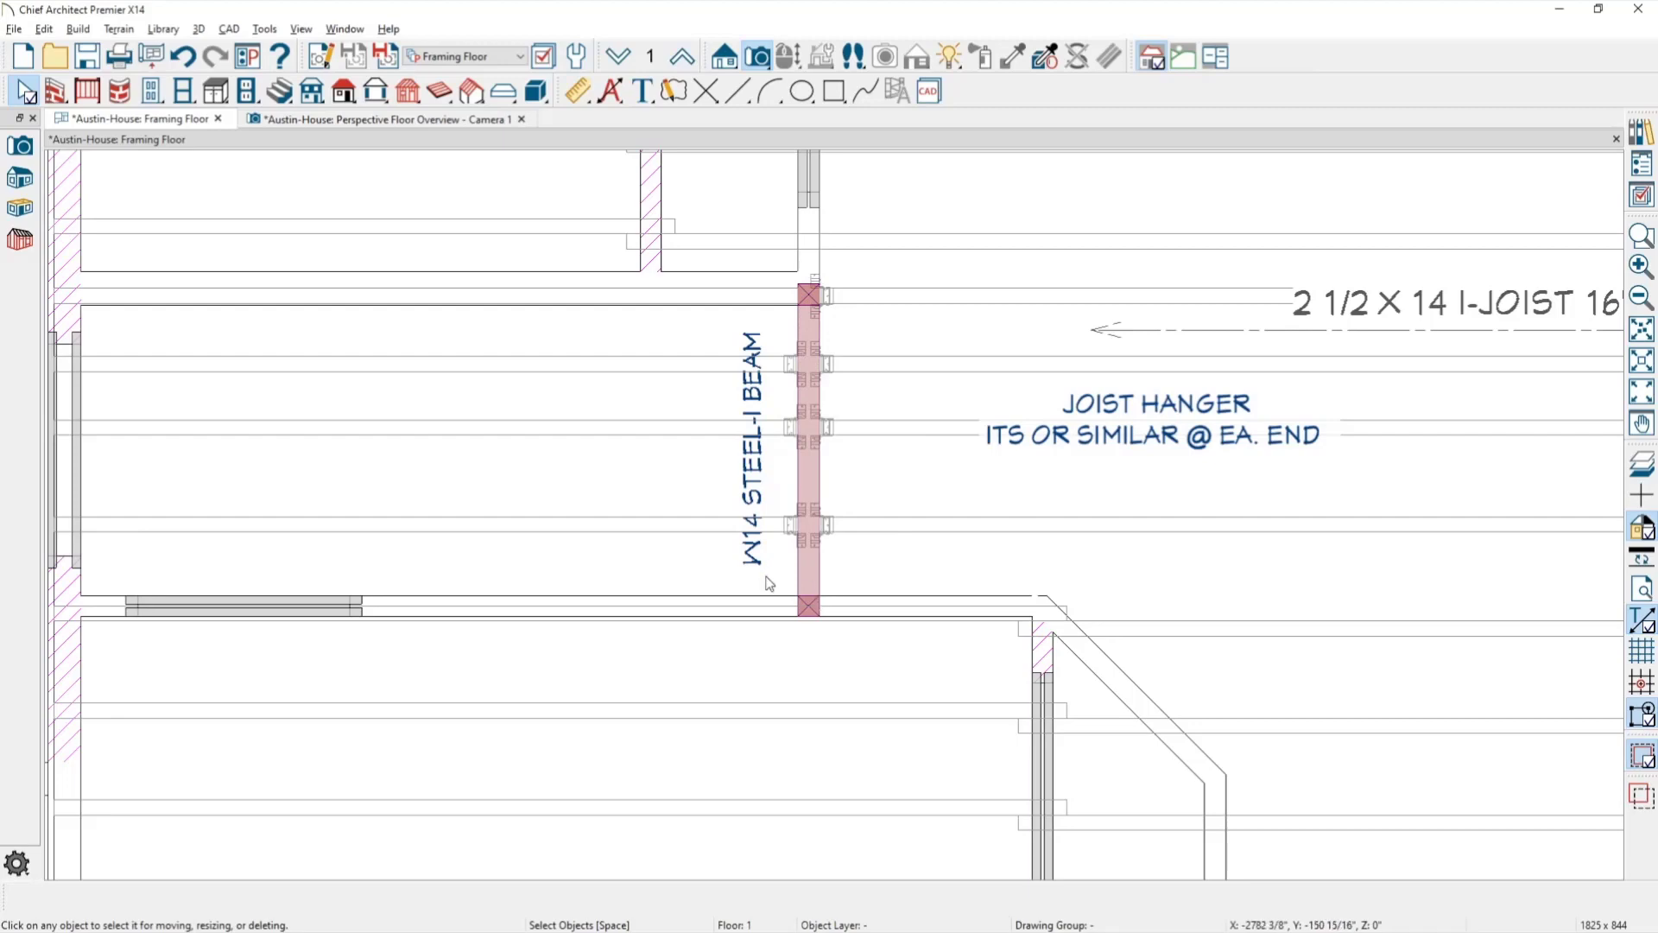
scroll(784, 587, "down", 1)
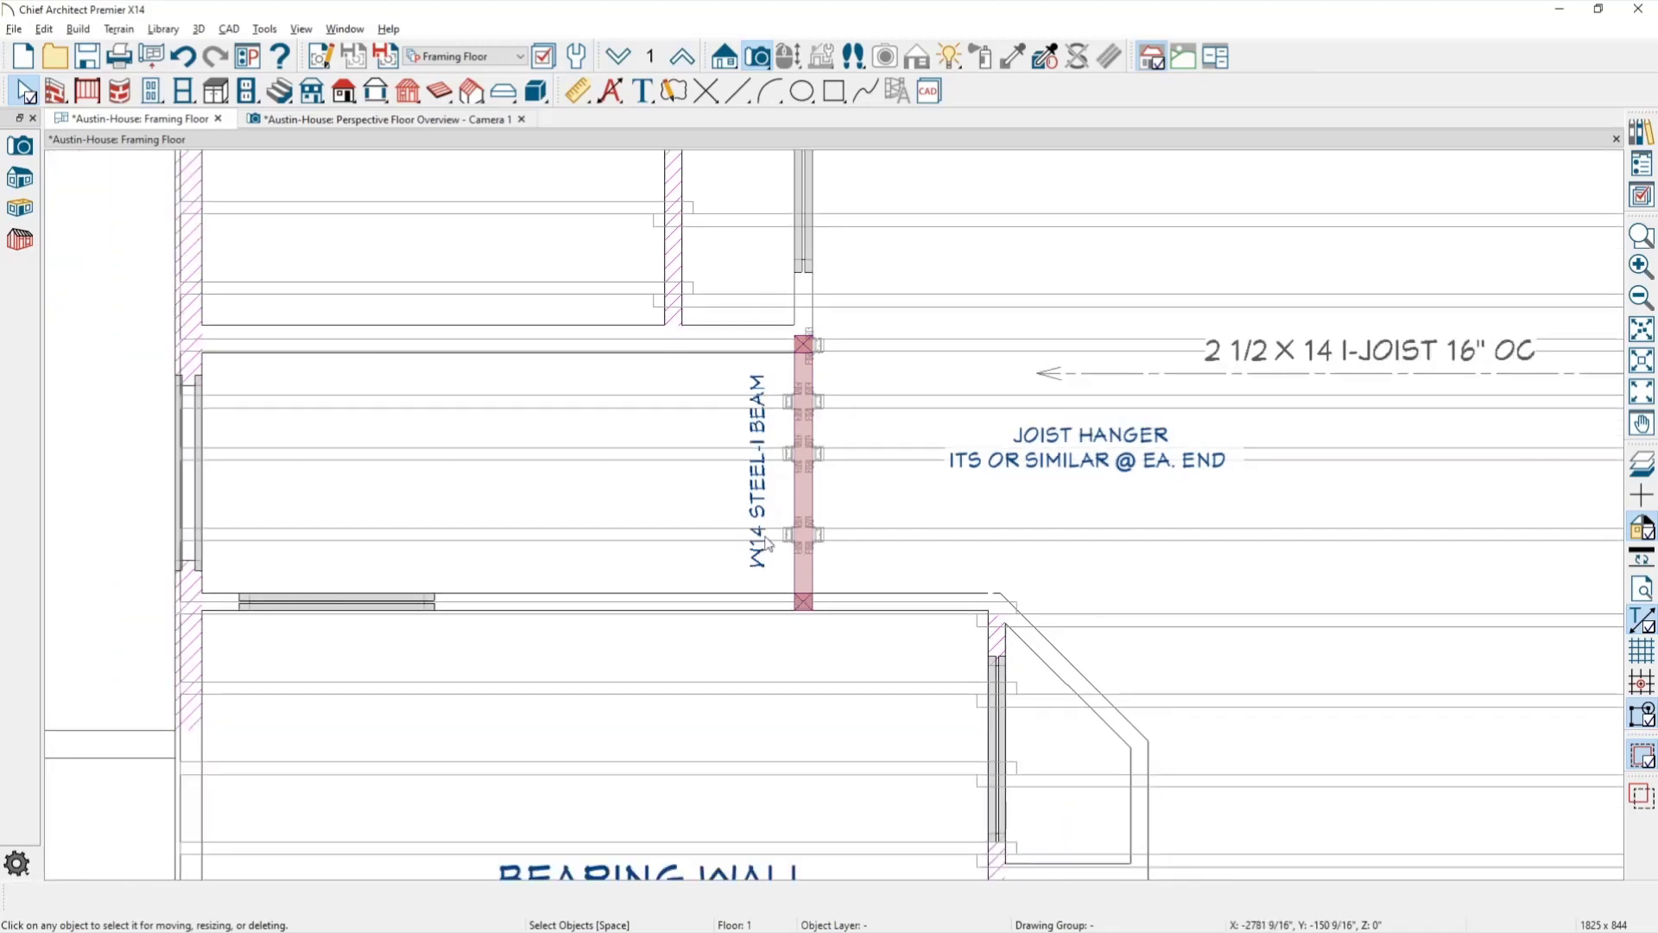
Create a perspective framing overview of the house and set its layer set to 3D Framing Structural.
left_click(20, 145)
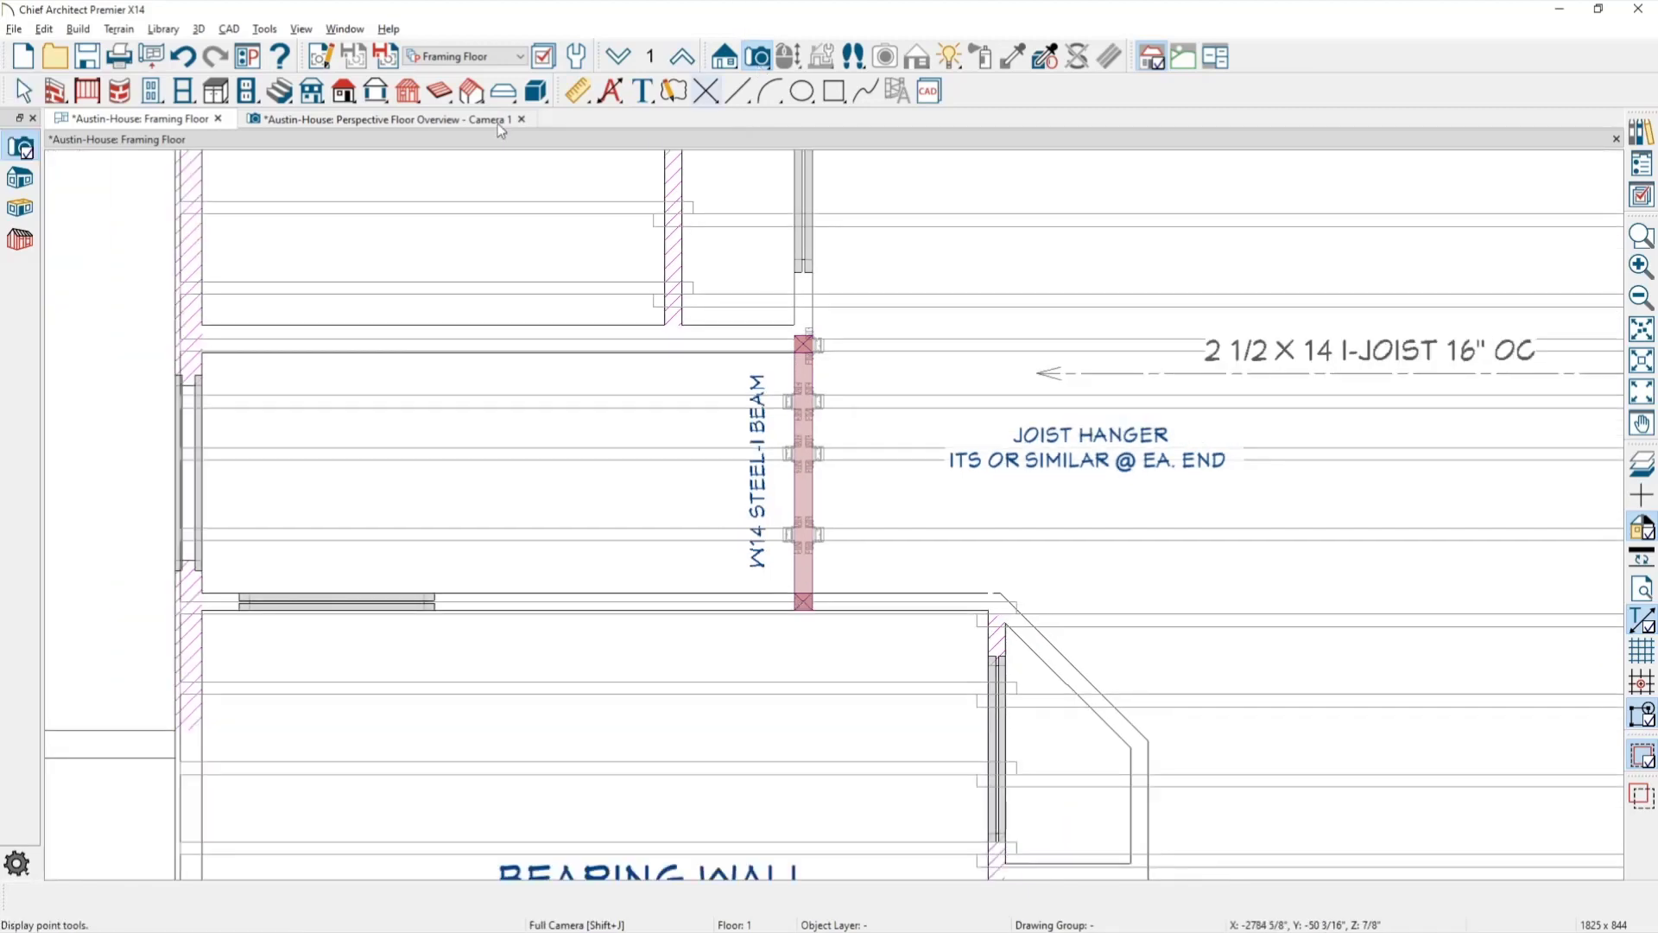
left_click(19, 240)
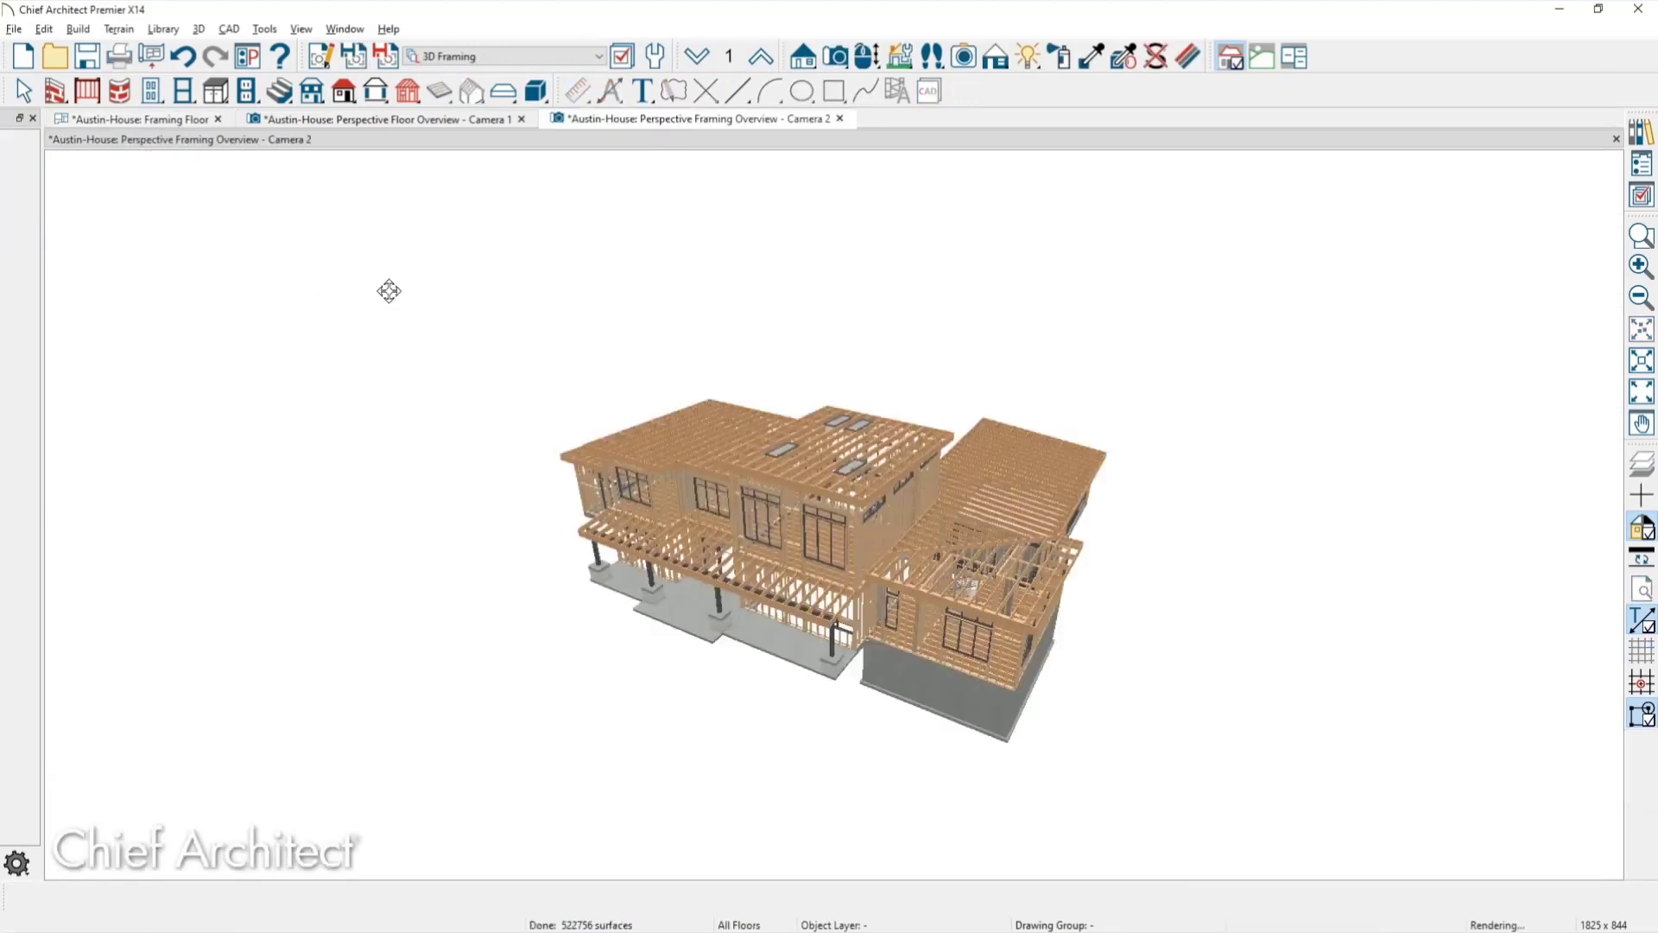
scroll(796, 536, "up", 5)
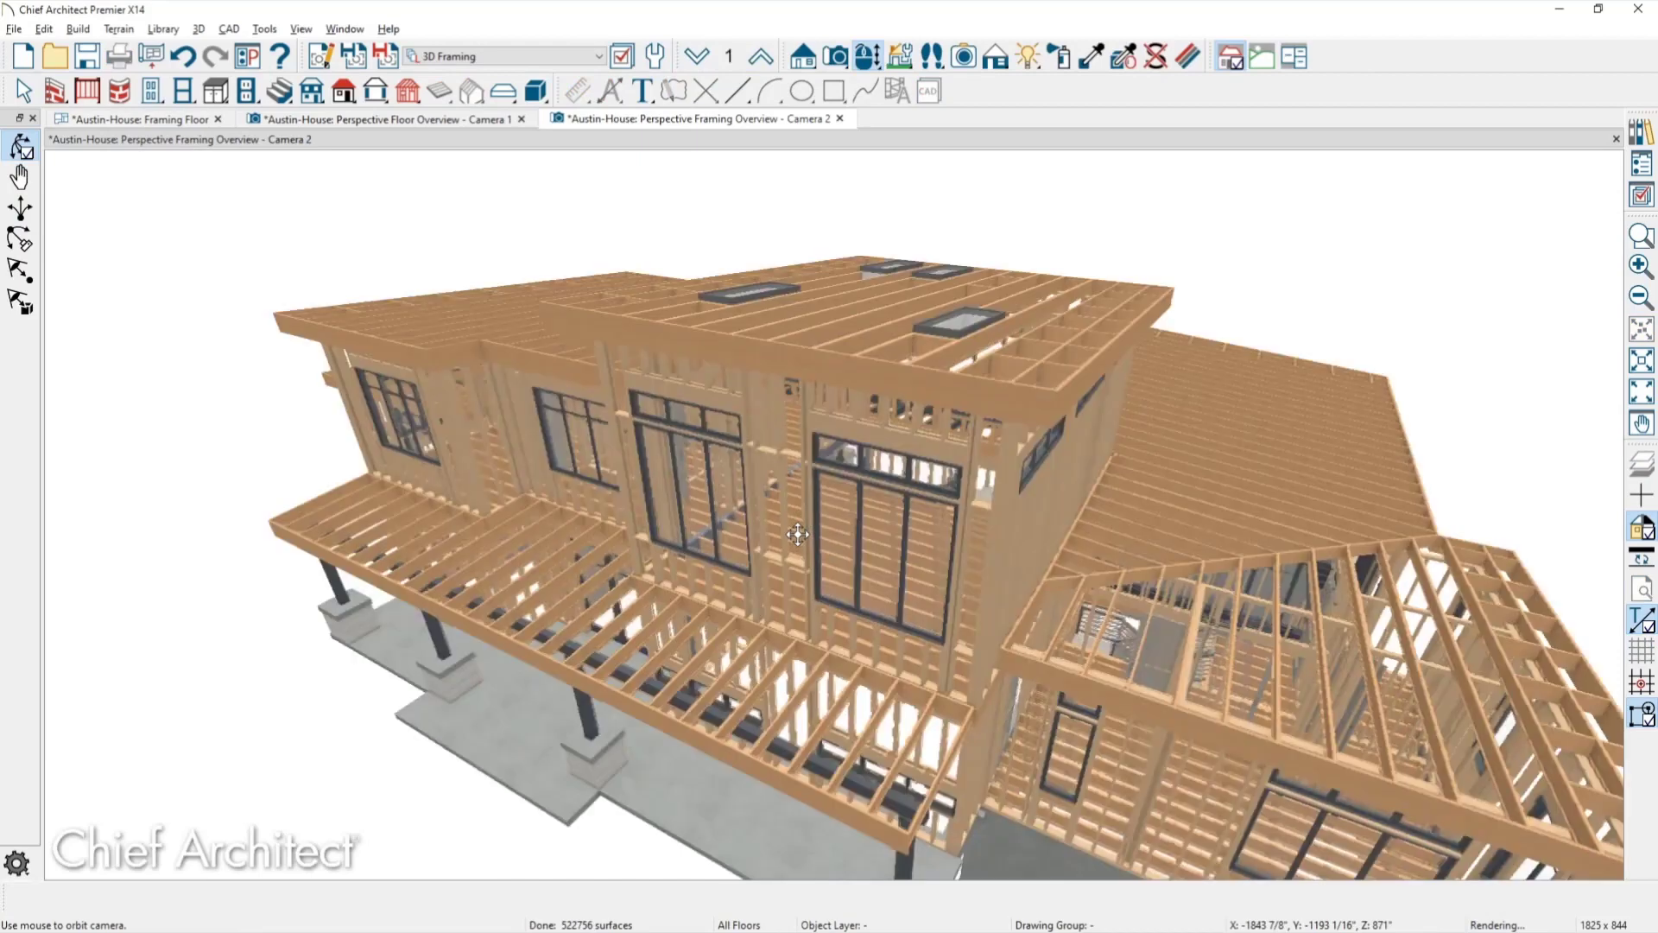
left_click(541, 57)
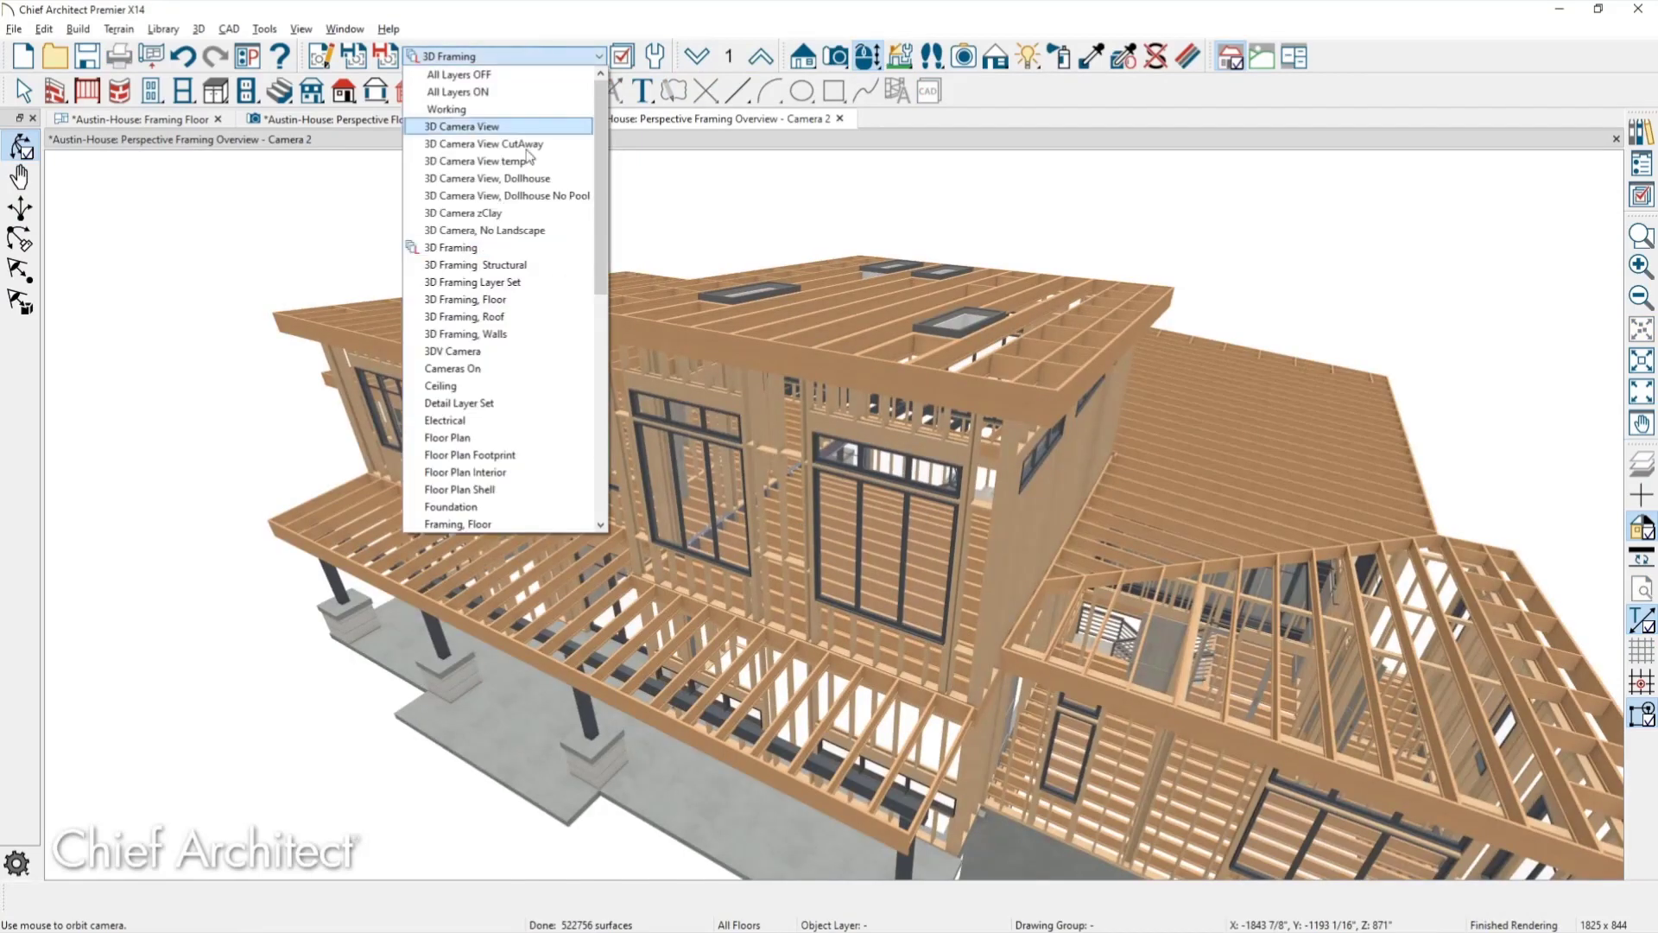
left_click(521, 264)
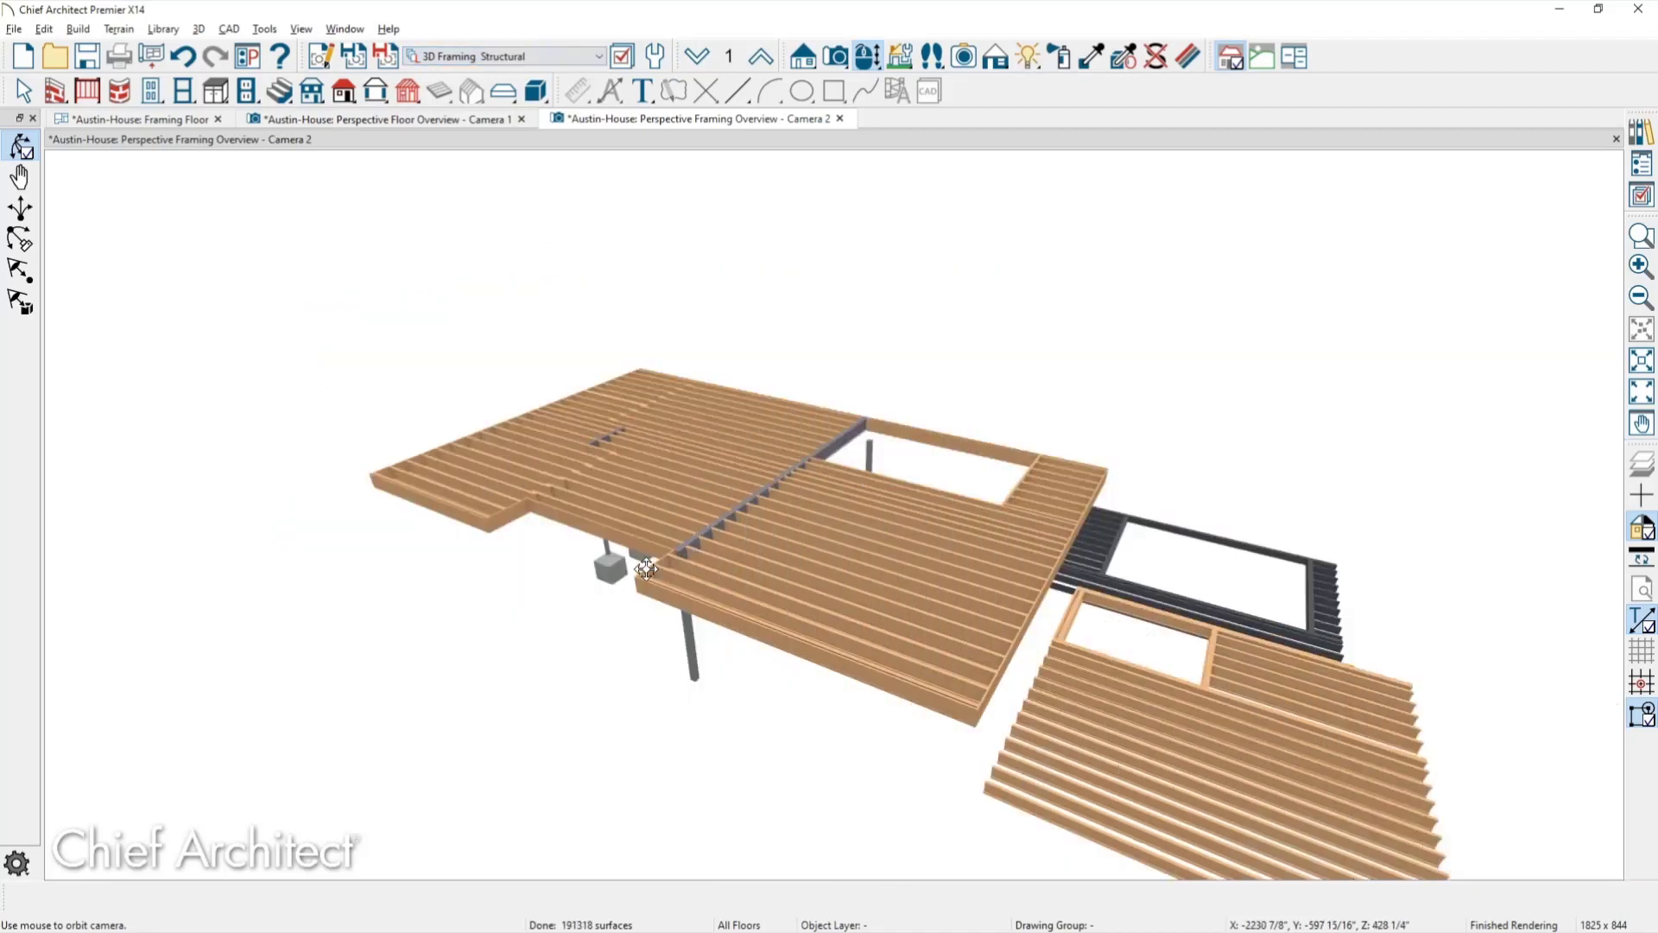
Open the specification of the nearer steel post standing above the concrete pads and review its available framing types.
left_click_drag(687, 568, 670, 478)
scroll(599, 447, "up", 6)
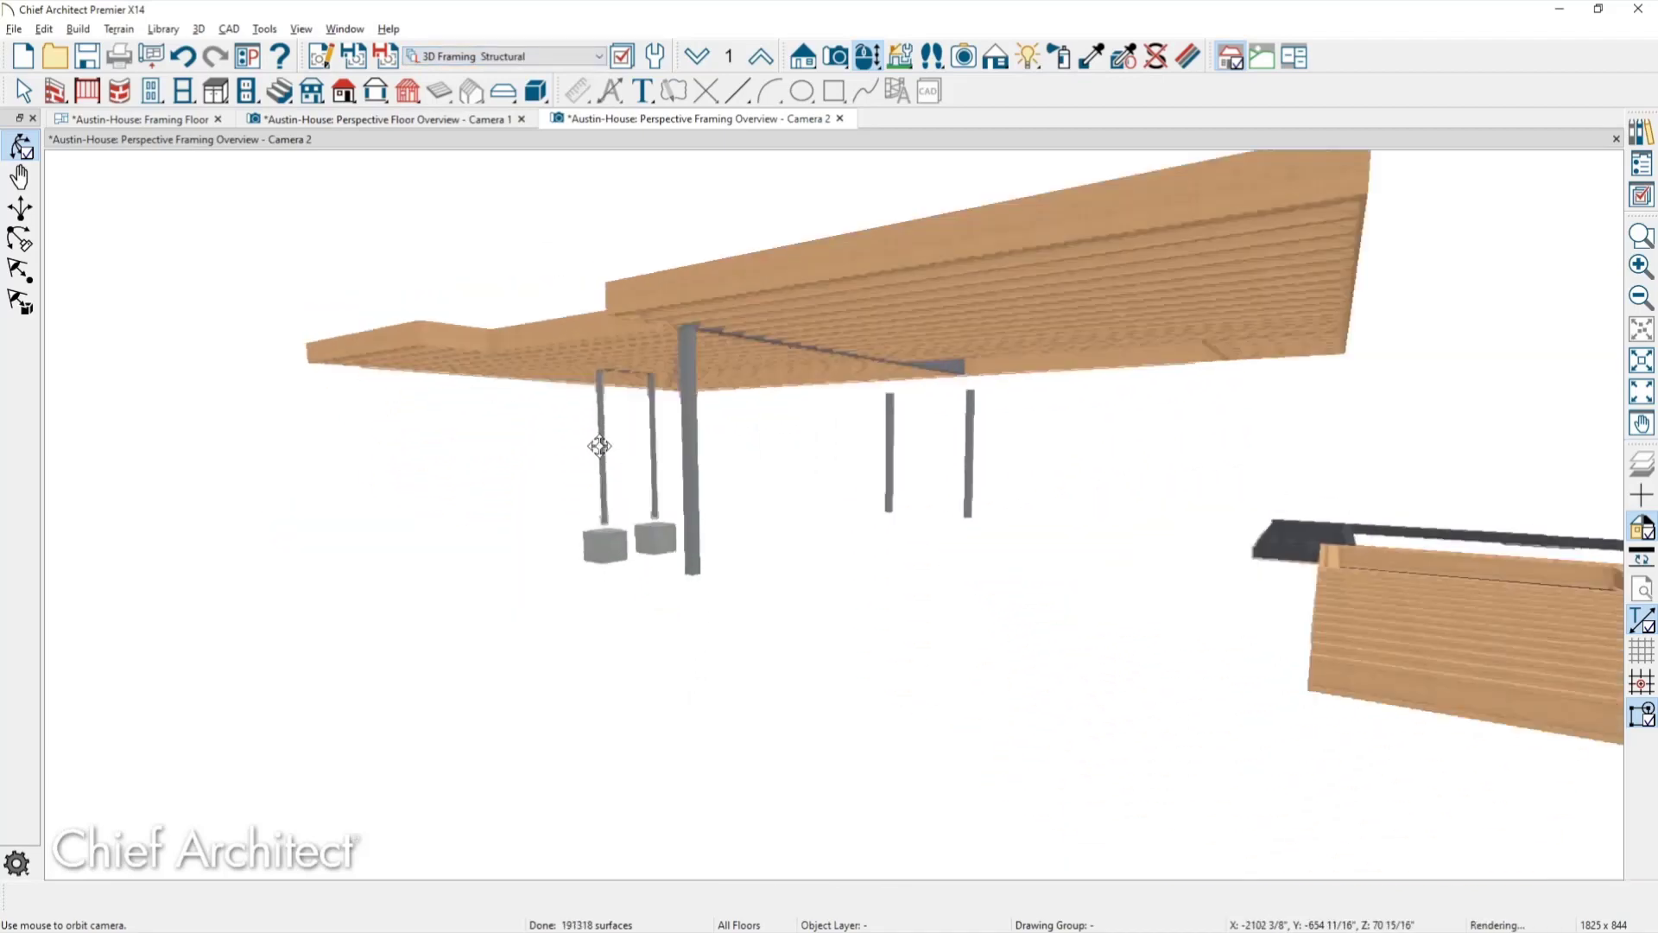
scroll(599, 446, "up", 2)
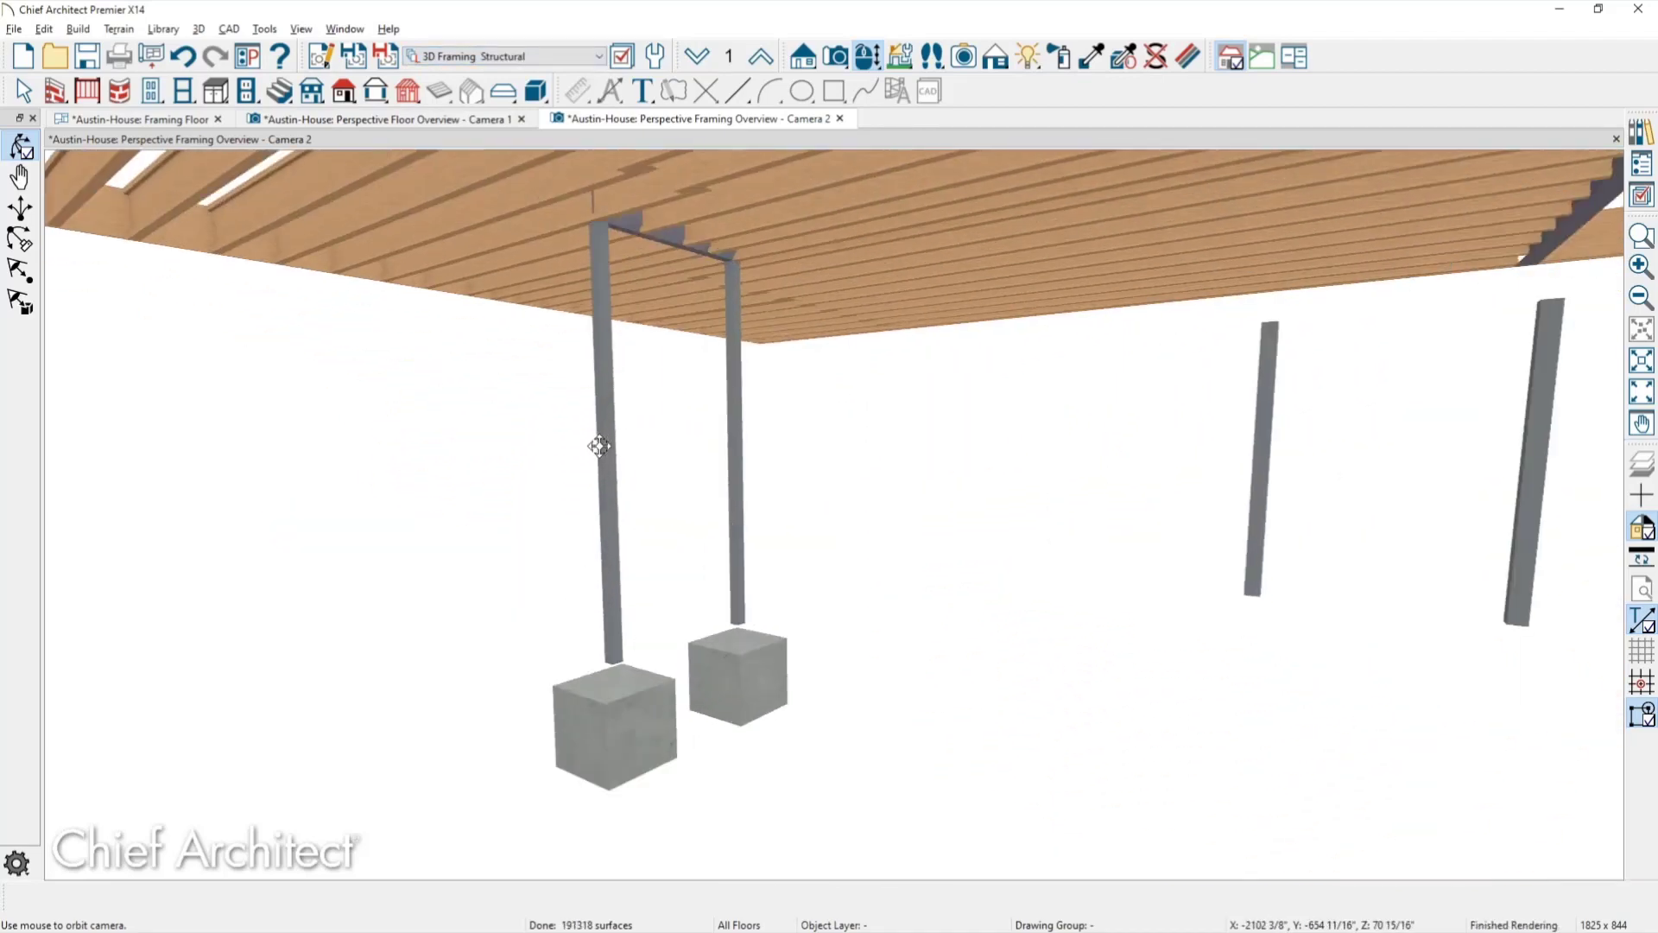
key("space")
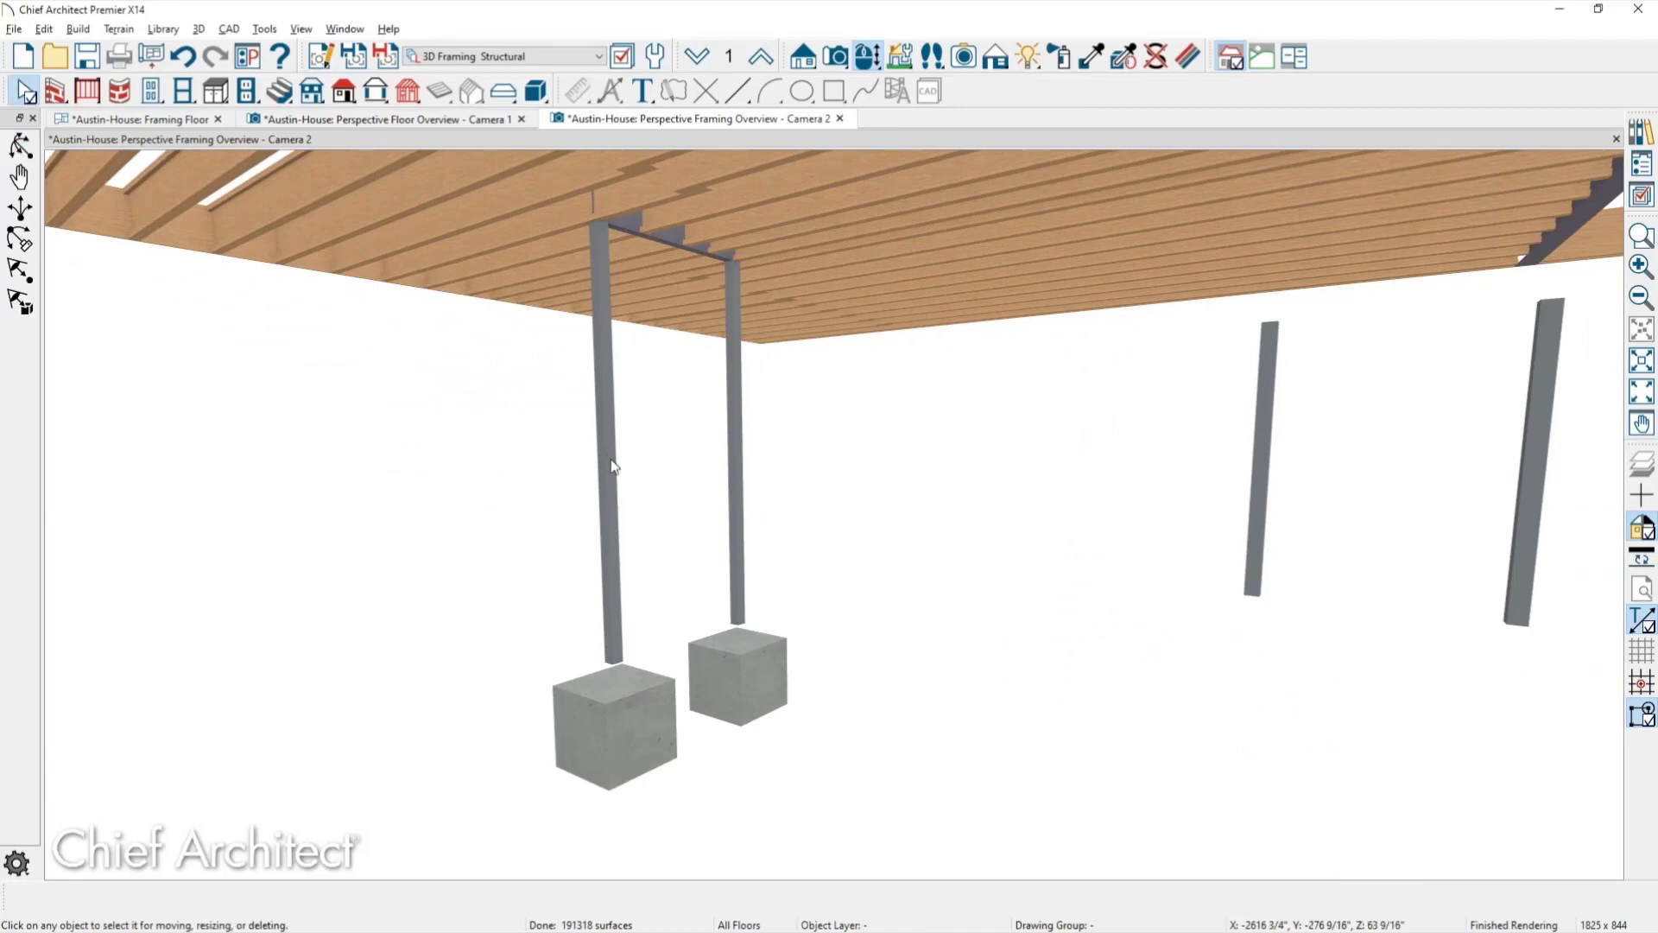
double_click(611, 465)
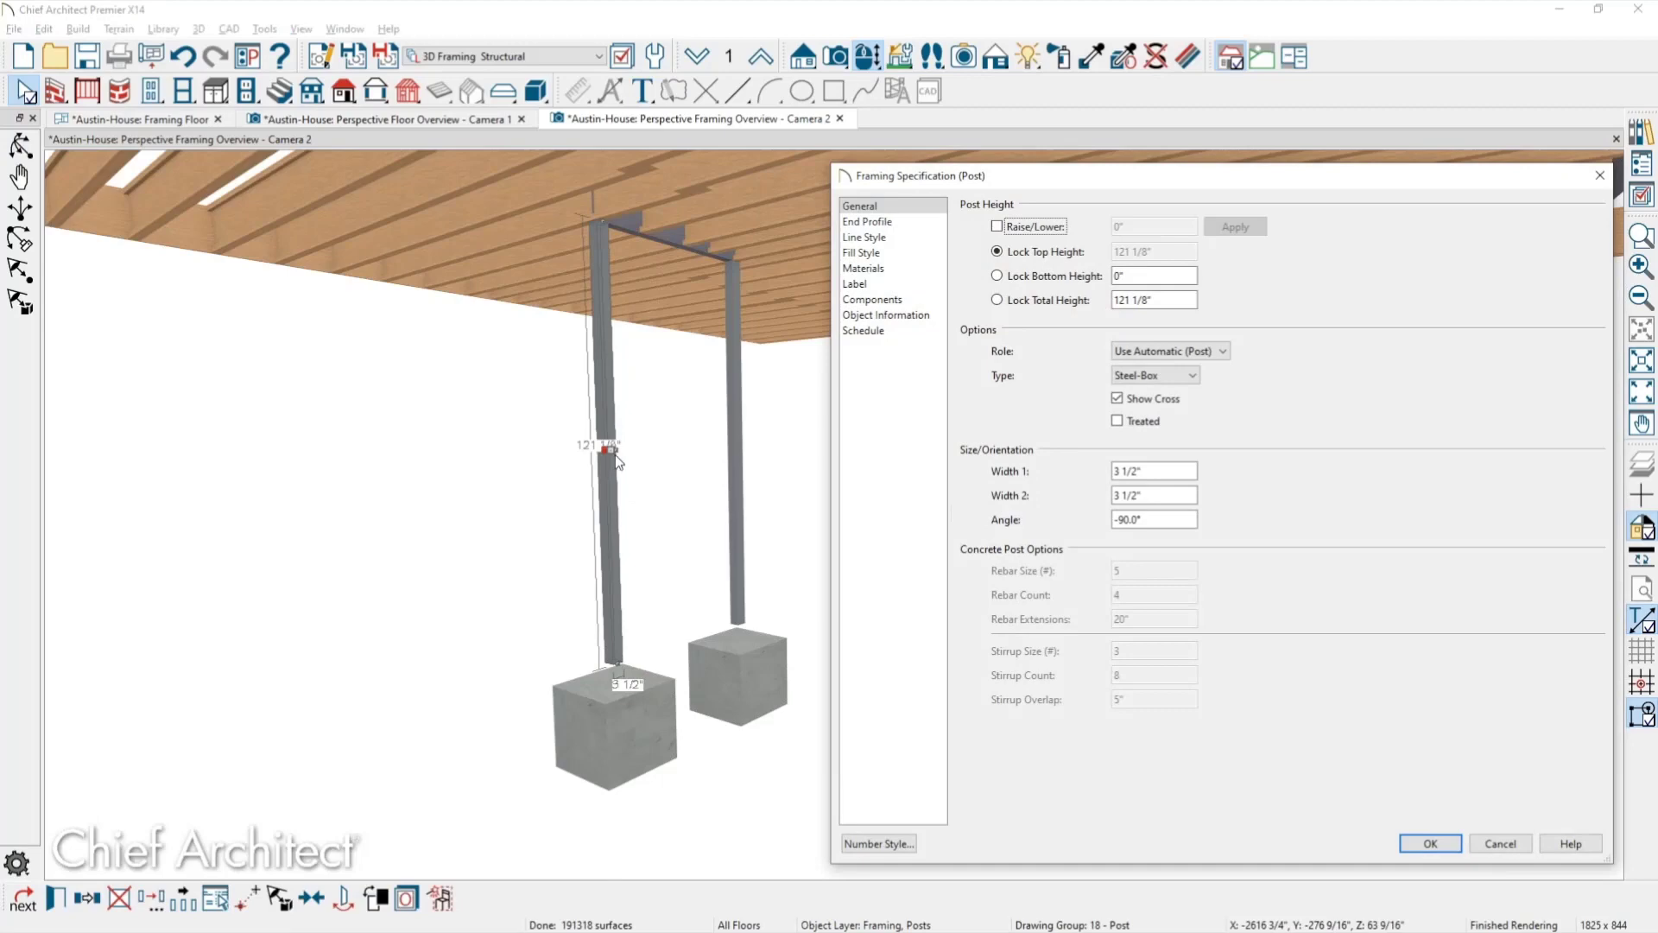
left_click(1178, 377)
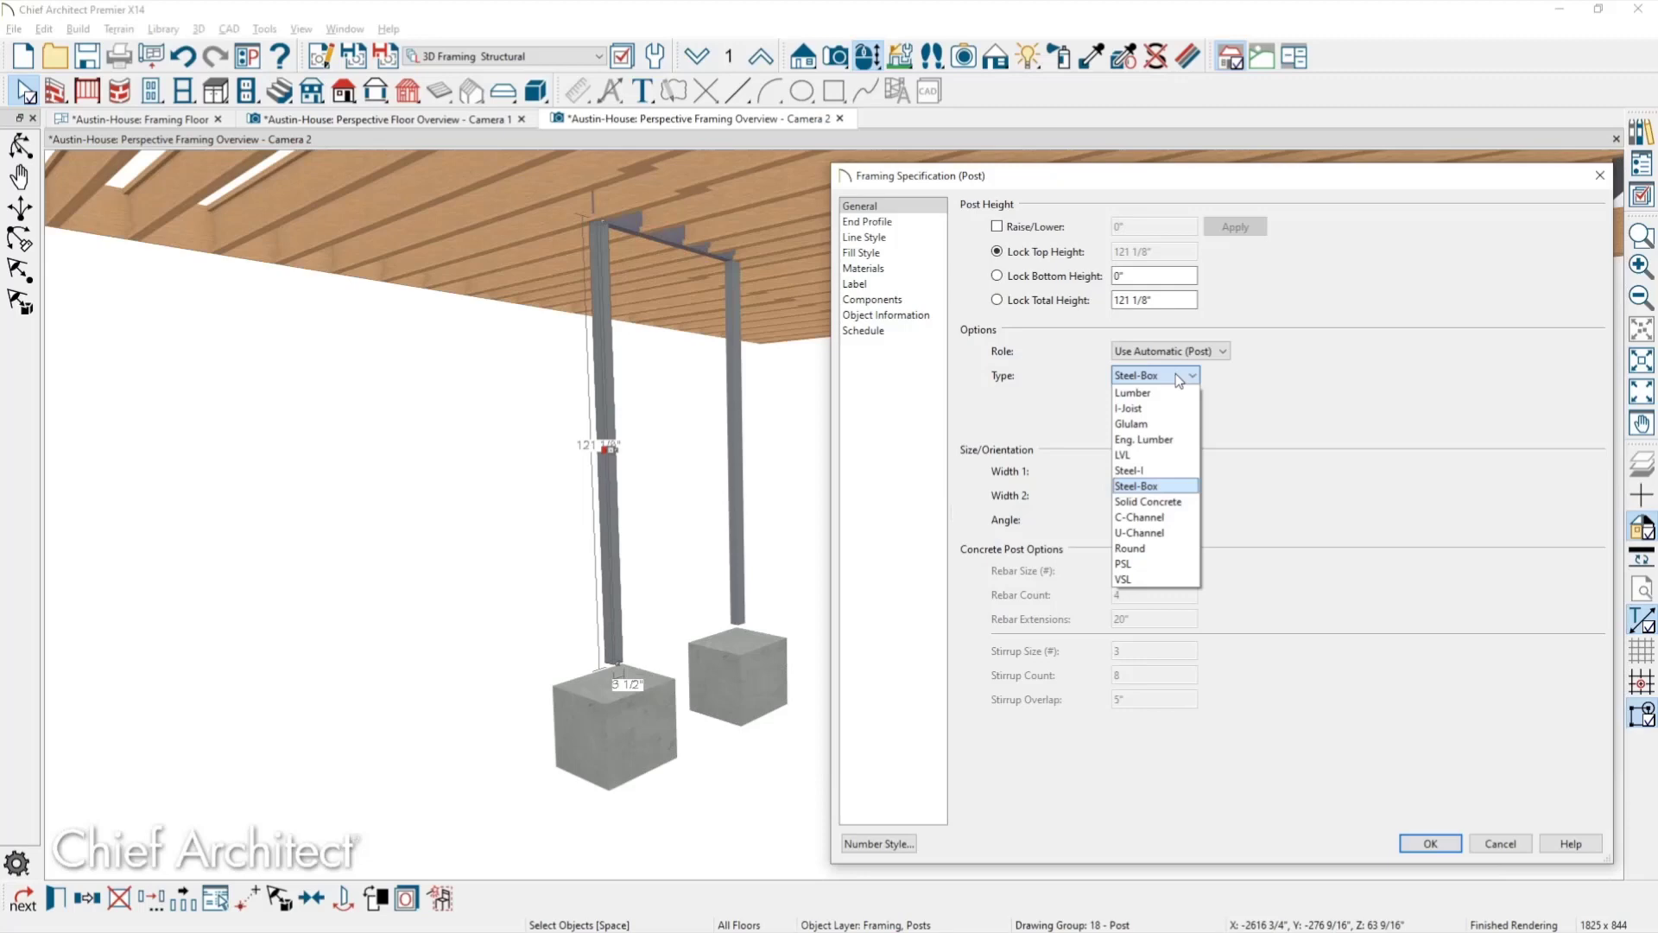
Unsuppress the steel post's label and use the specified label "3 1/2 x 3 1/2 Steel-Box Post".
left_click(874, 285)
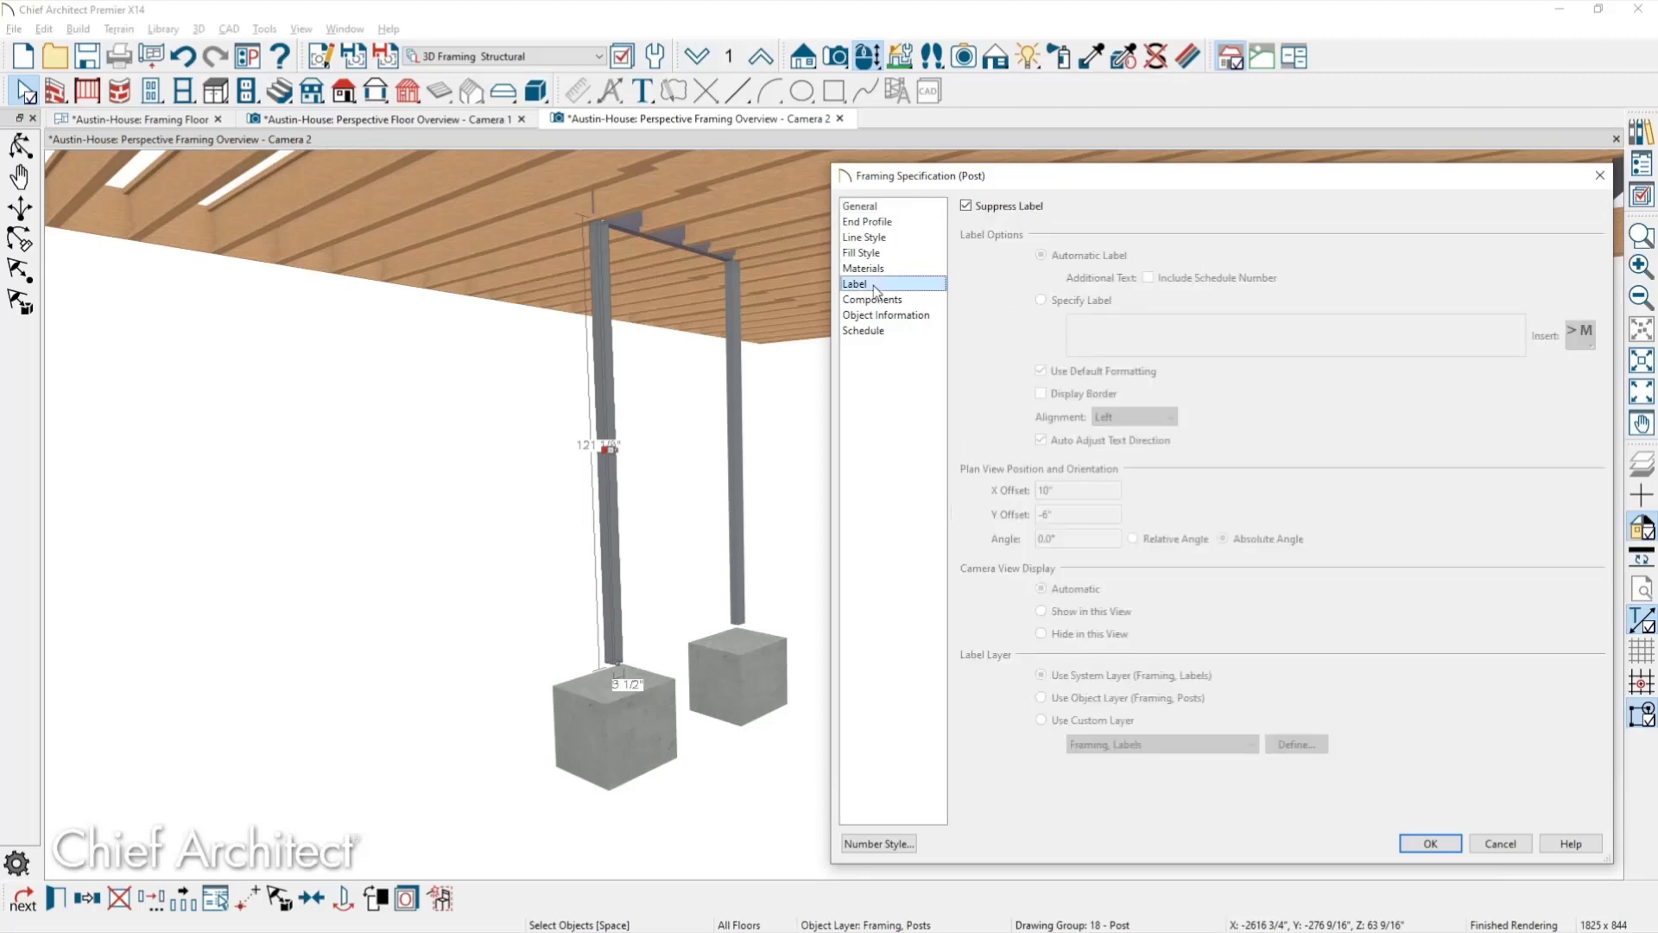
left_click(997, 209)
left_click(1042, 299)
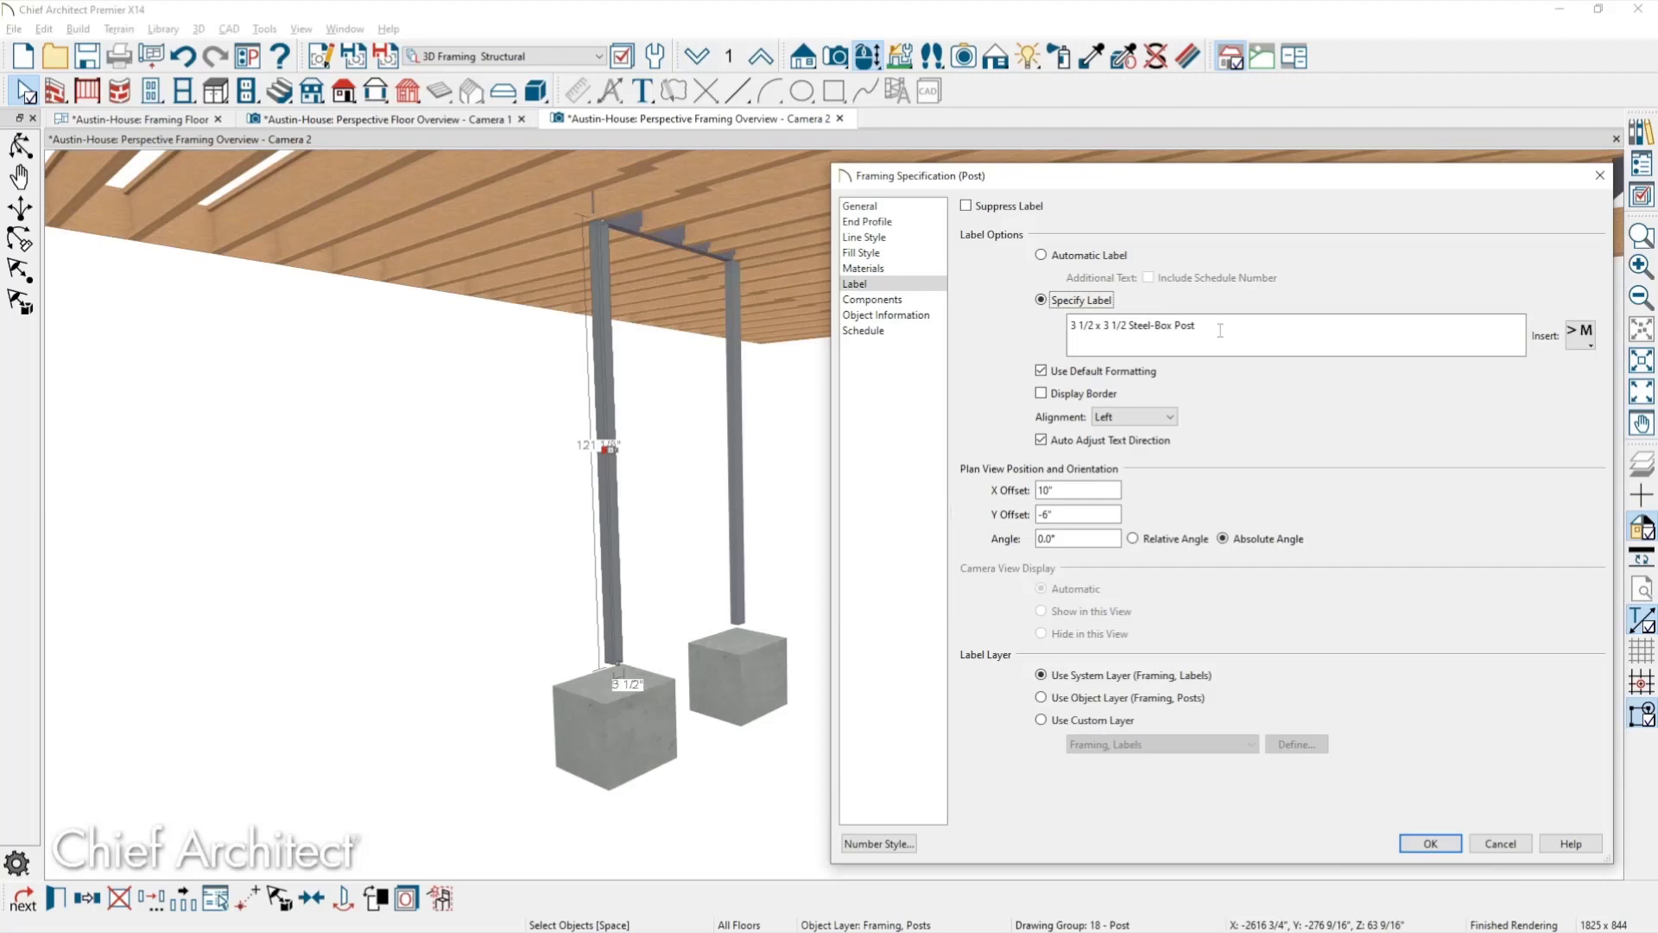
key("Return")
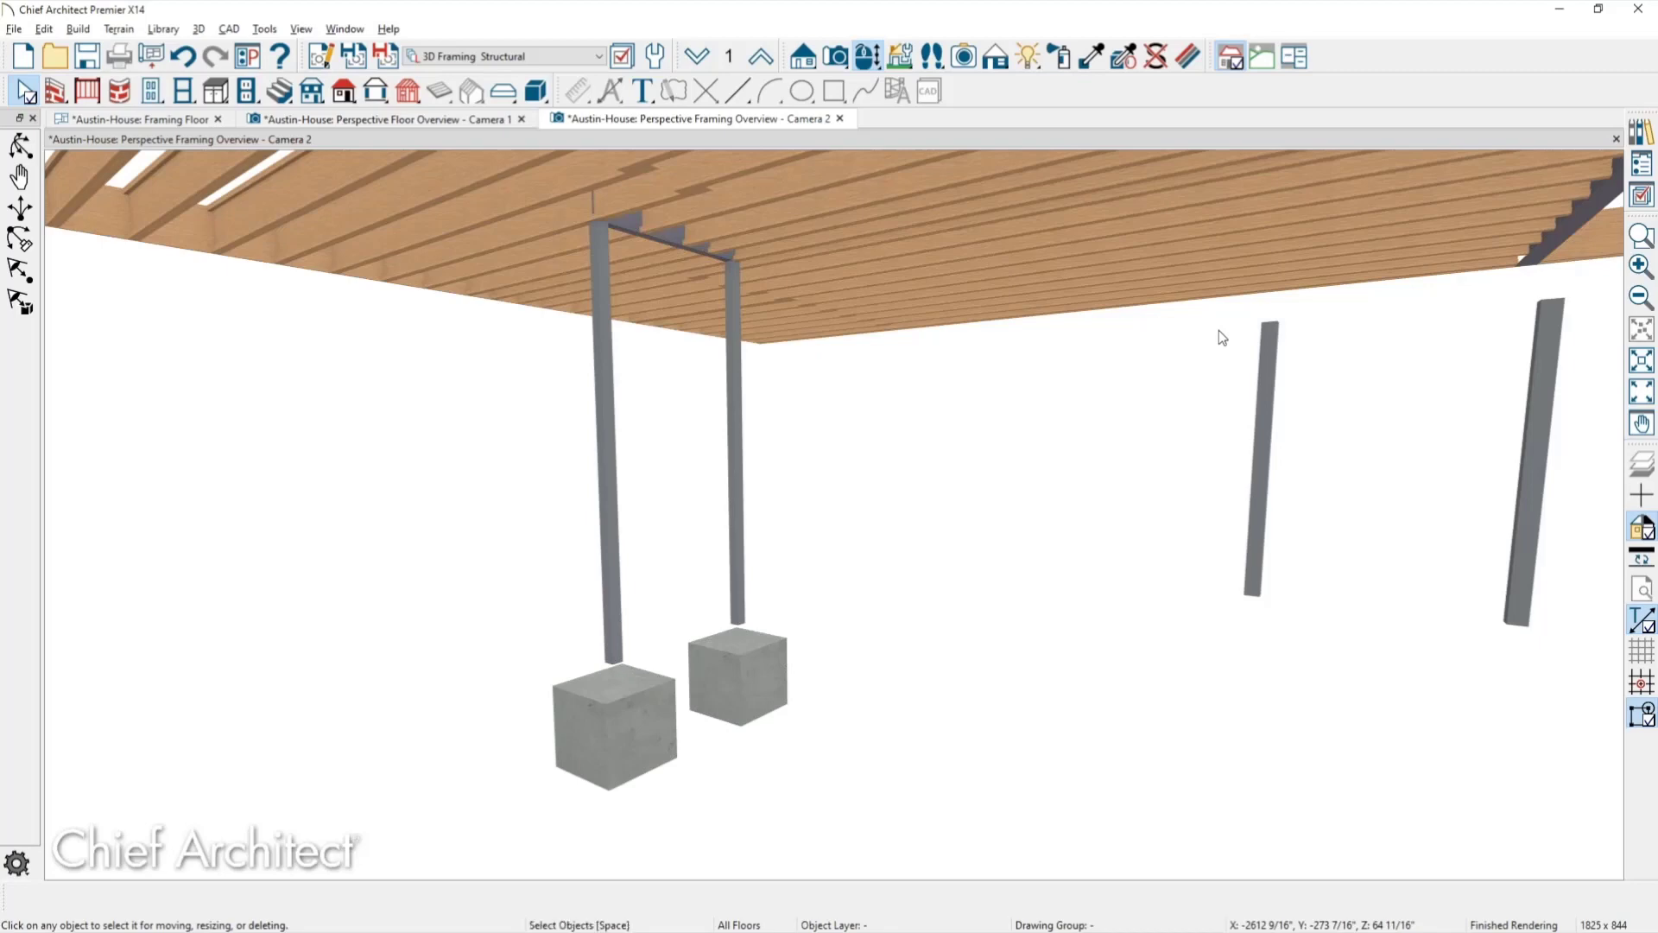
Try the footing option and the Round shape in the slab specification of the nearer concrete post pad.
double_click(660, 749)
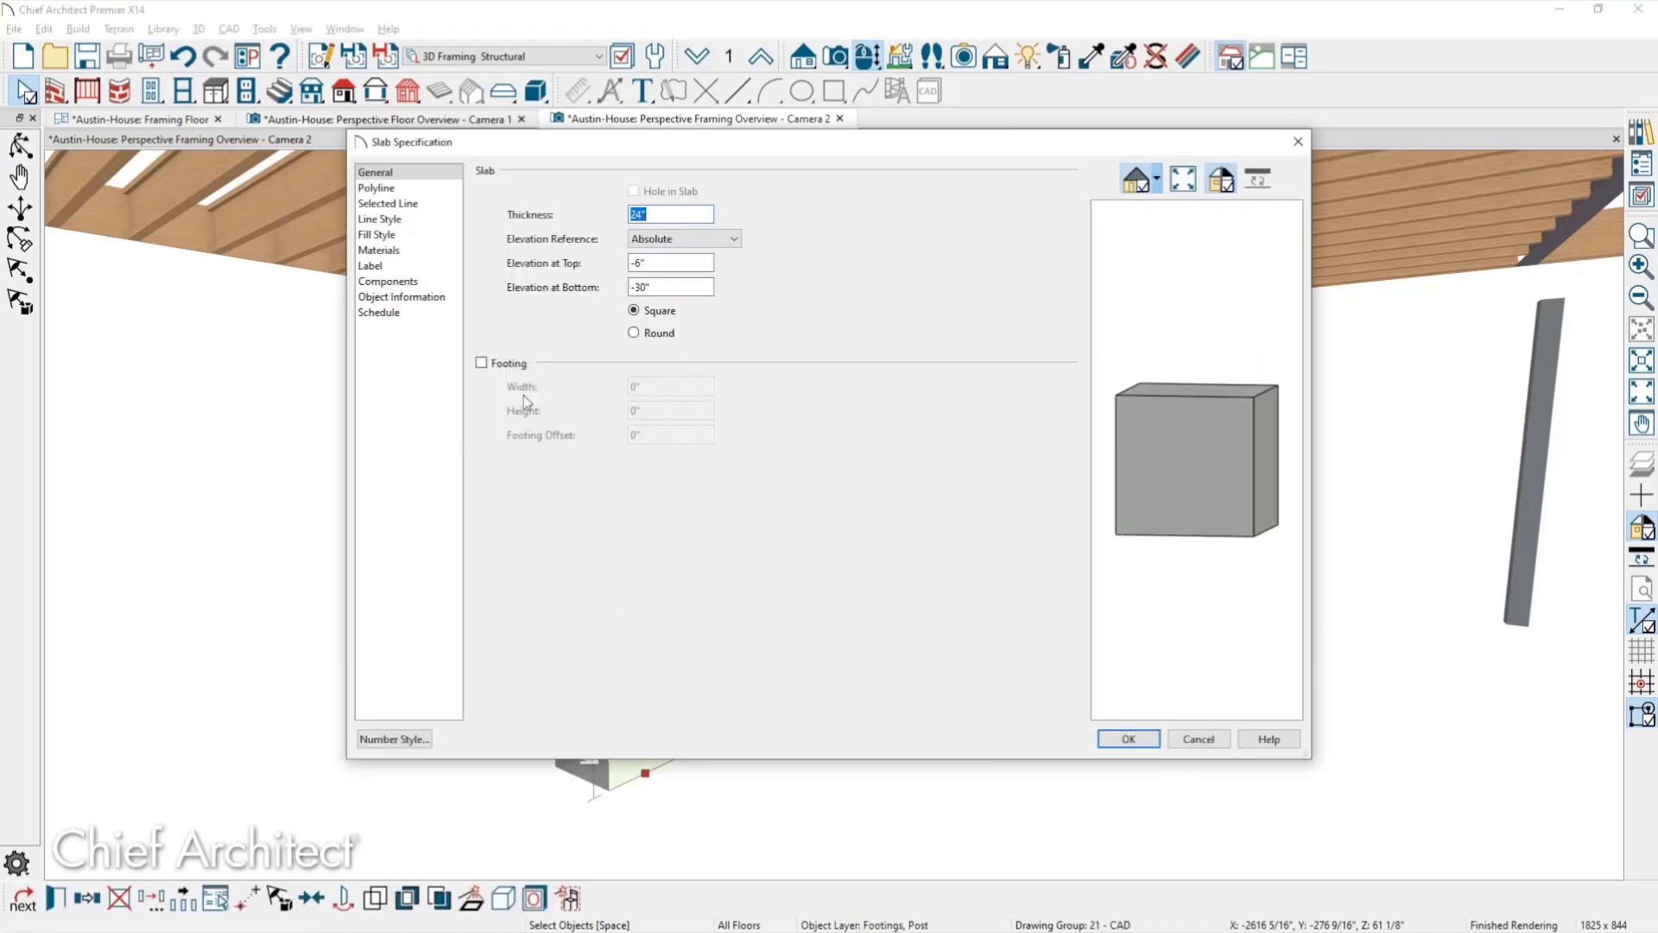
left_click(510, 366)
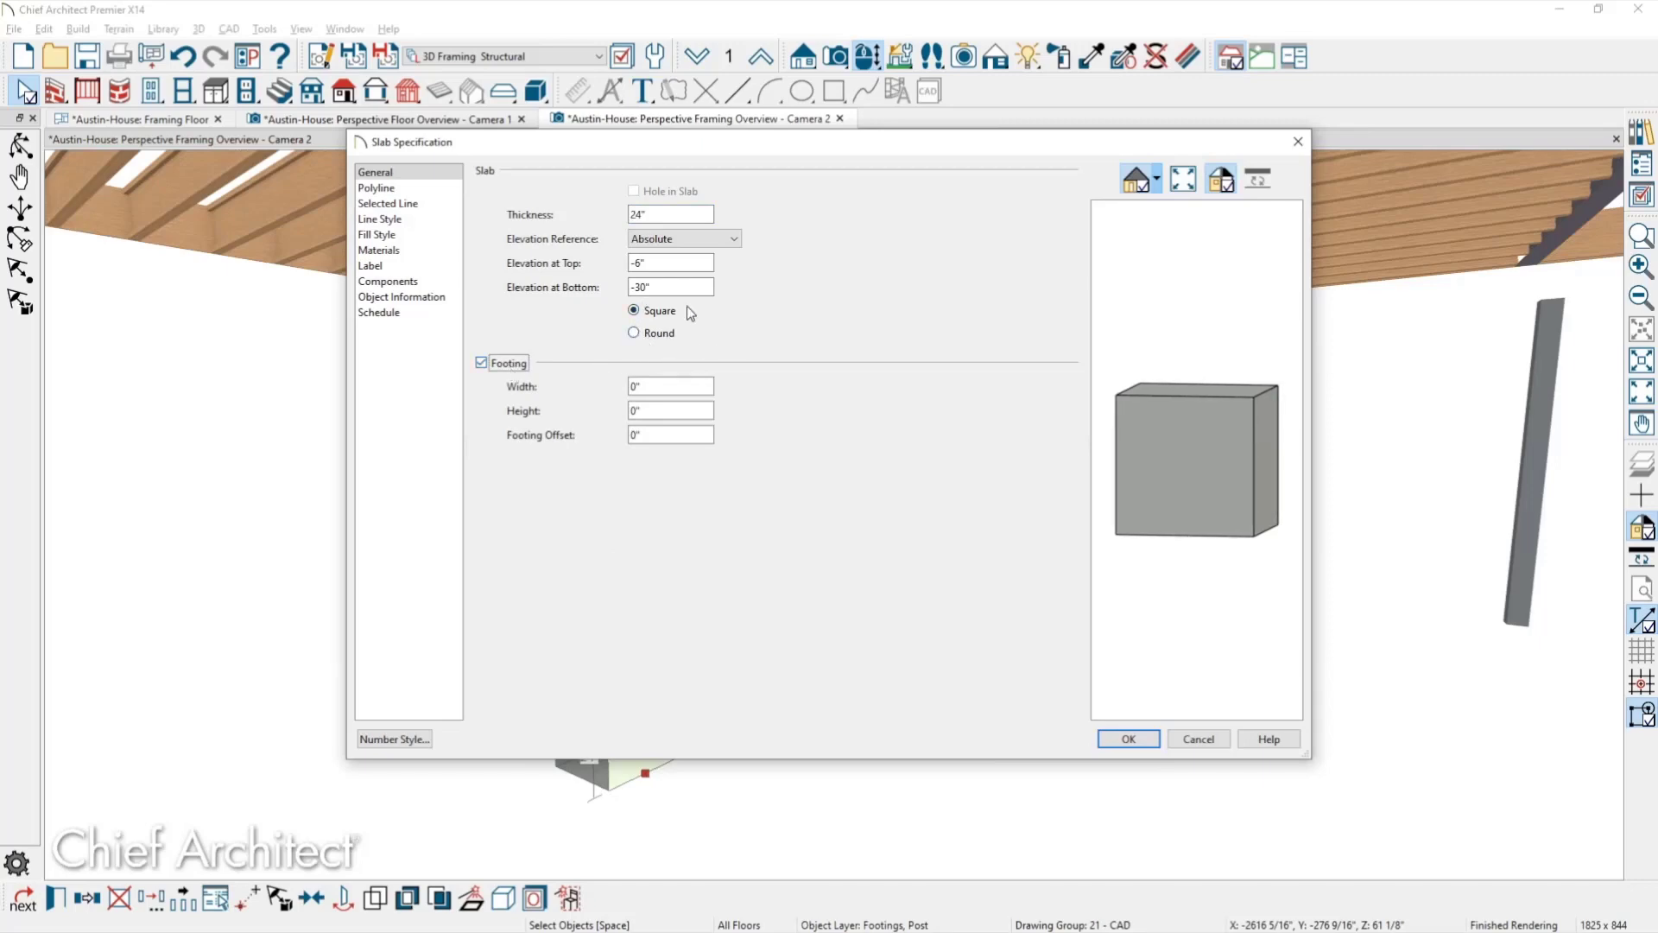
left_click(649, 332)
left_click(649, 313)
left_click(1218, 742)
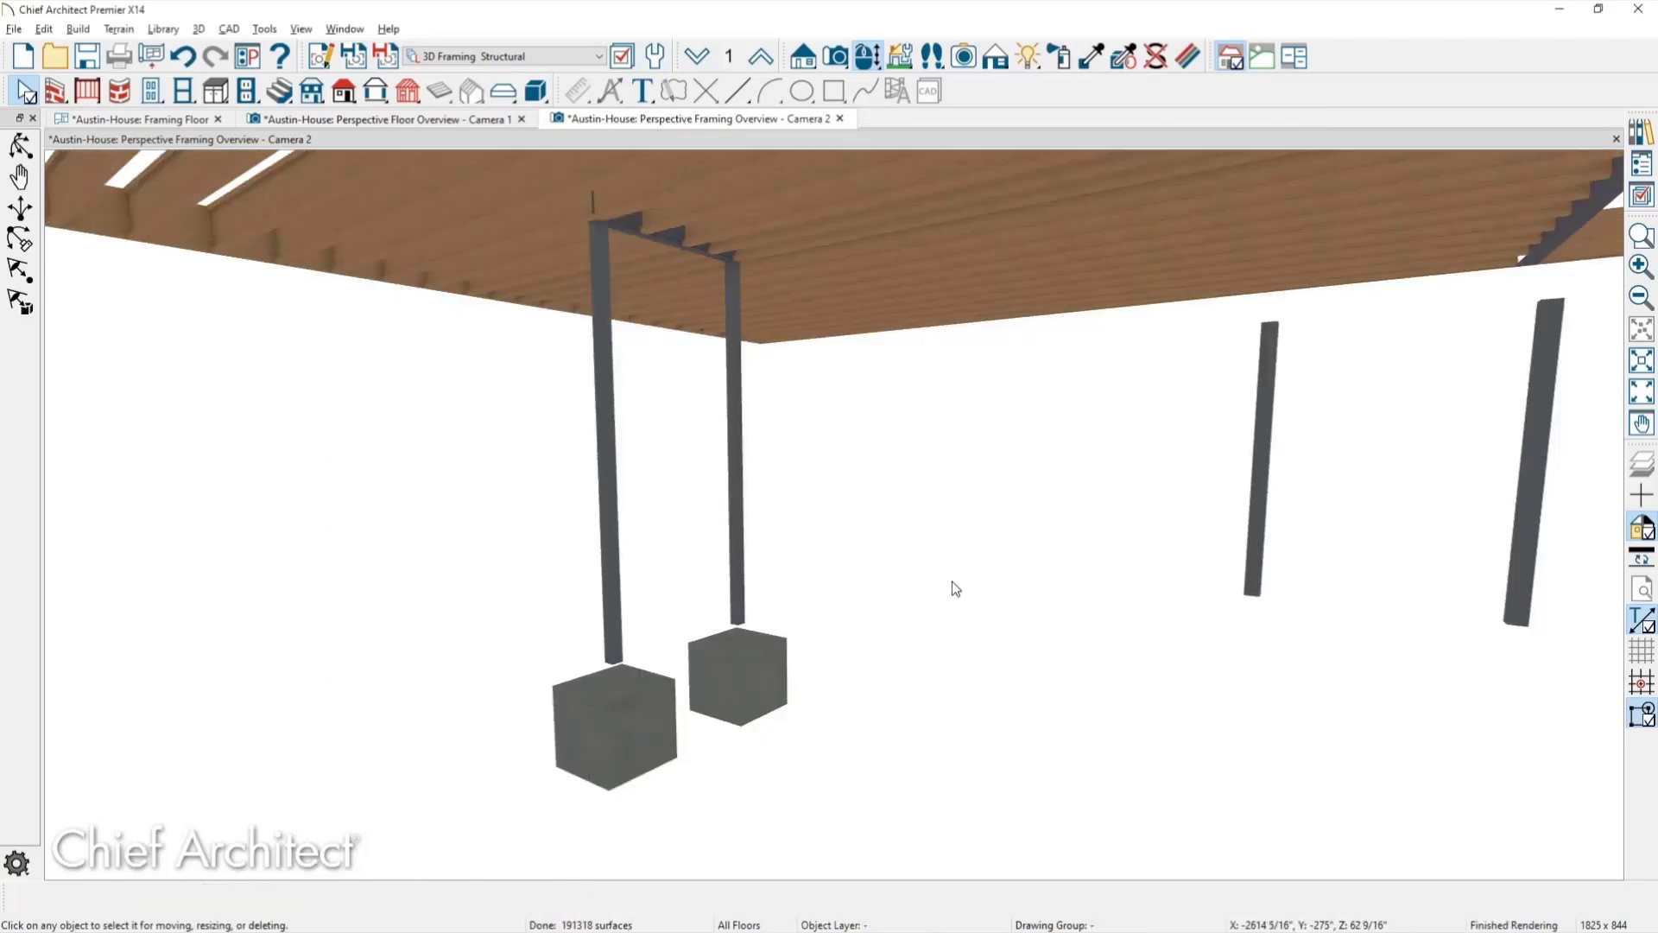
Minimize the Intro.jpg slide and close the perspective framing overview, Camera 2.
scroll(956, 588, "down", 5)
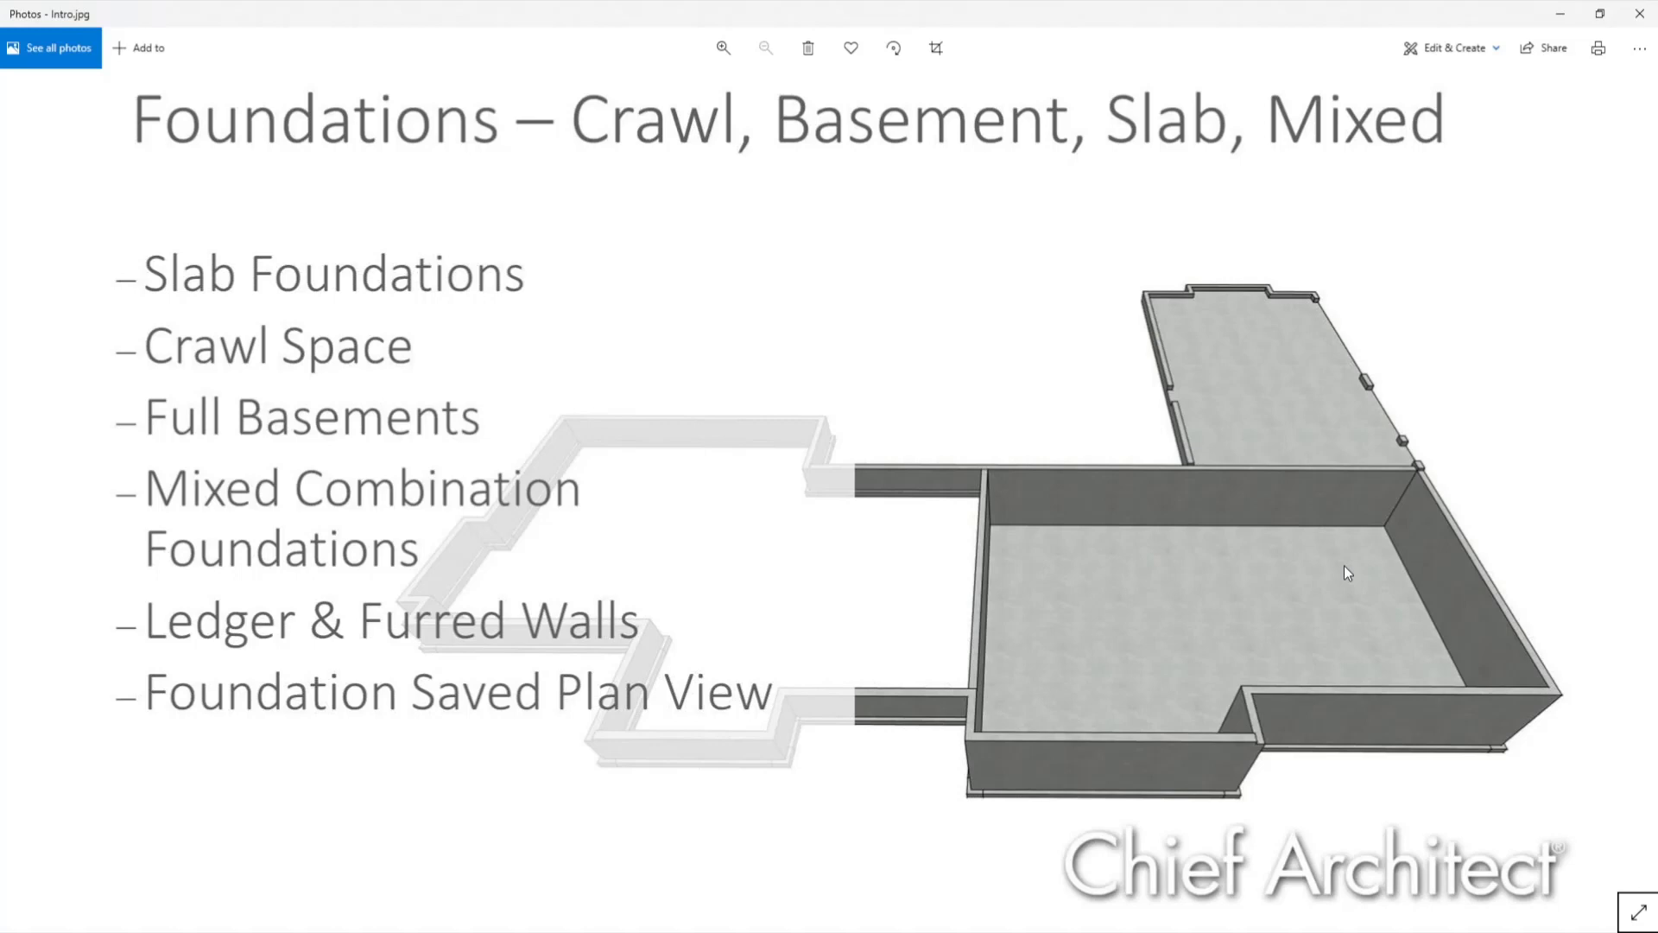
left_click(1558, 15)
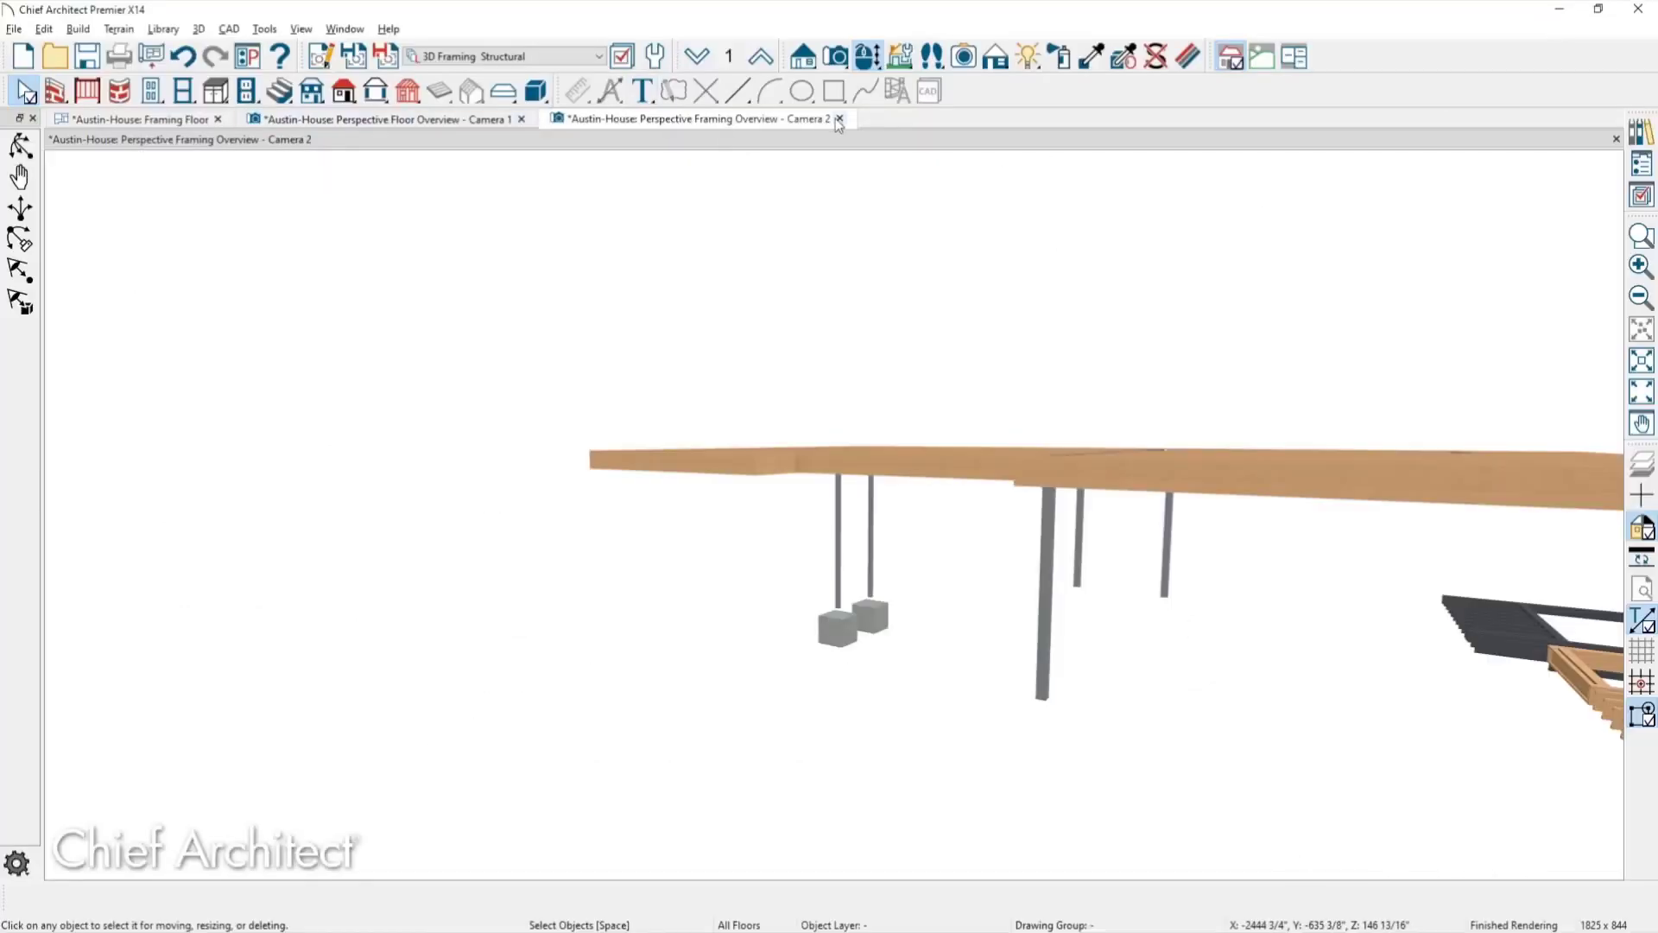
left_click(841, 119)
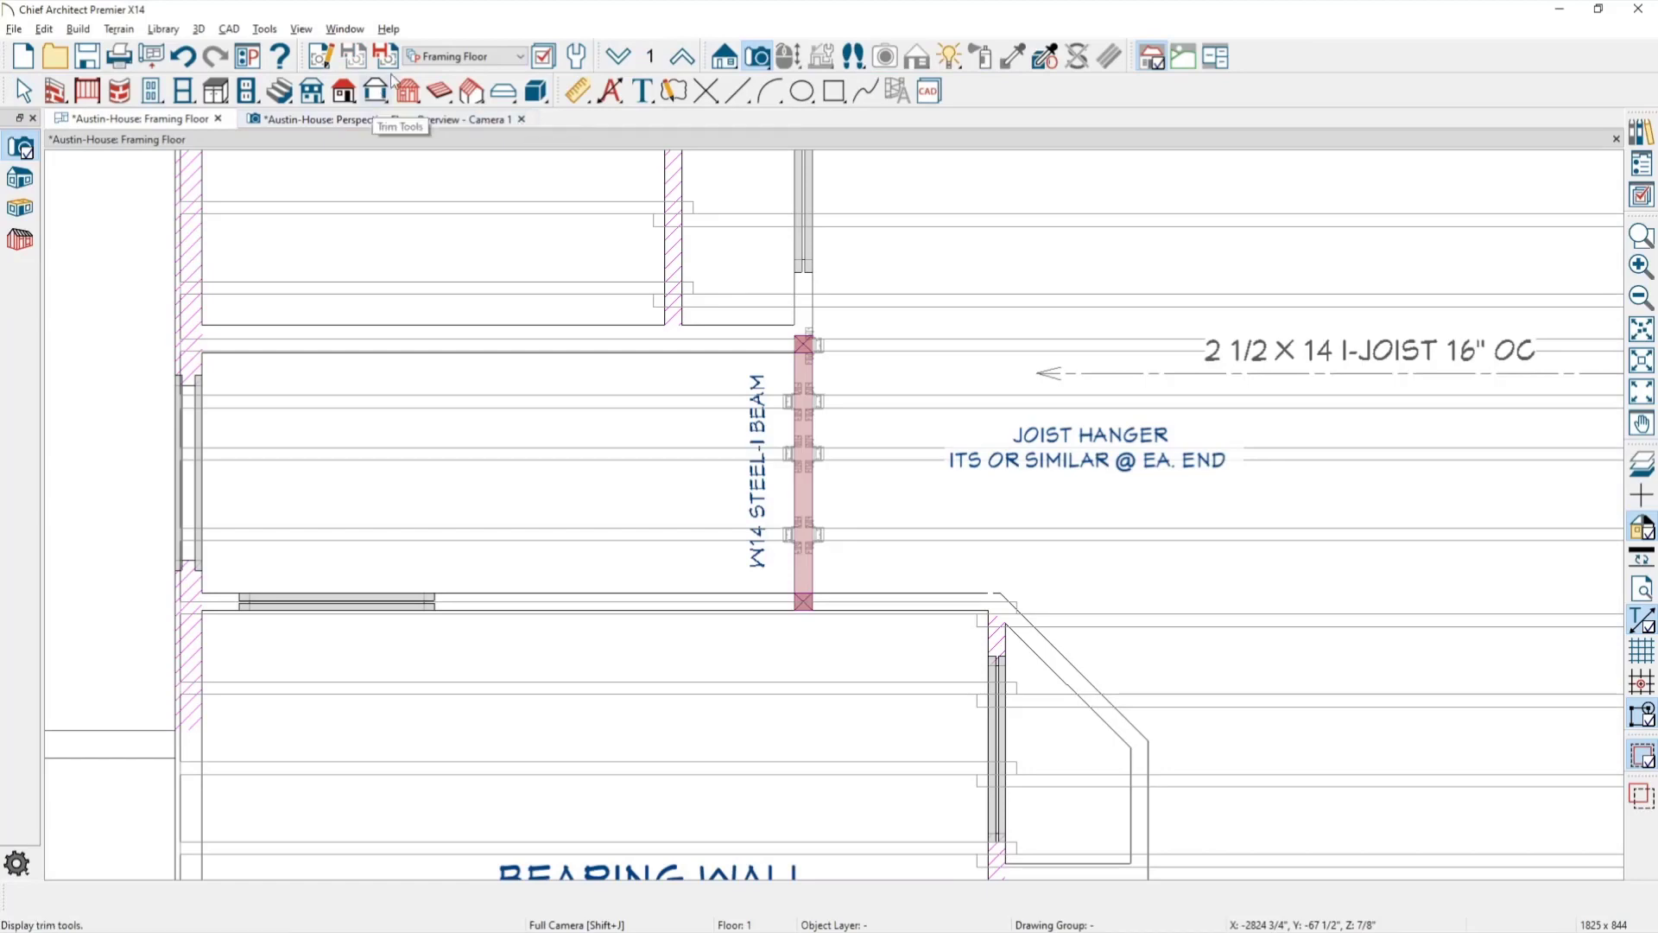
Switch back to the Foundation plan view and examine the basement area's wall ledger notes.
left_click(462, 56)
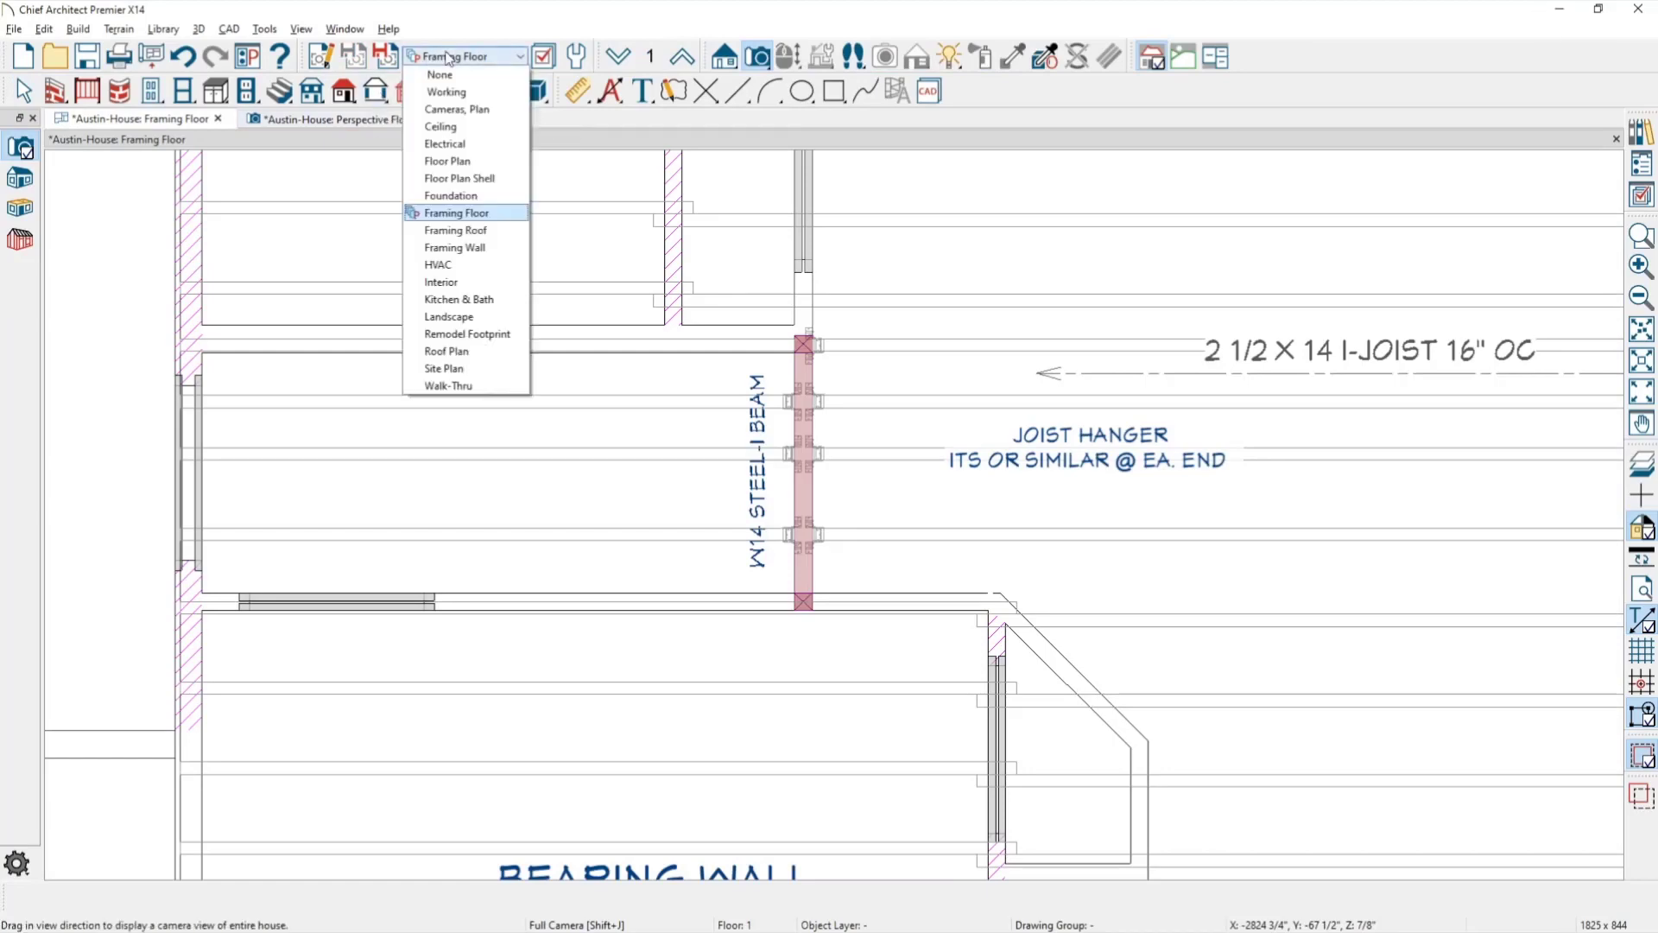
left_click(466, 195)
middle_click_drag(1029, 491, 419, 536)
scroll(436, 501, "down", 3)
scroll(438, 503, "down", 1)
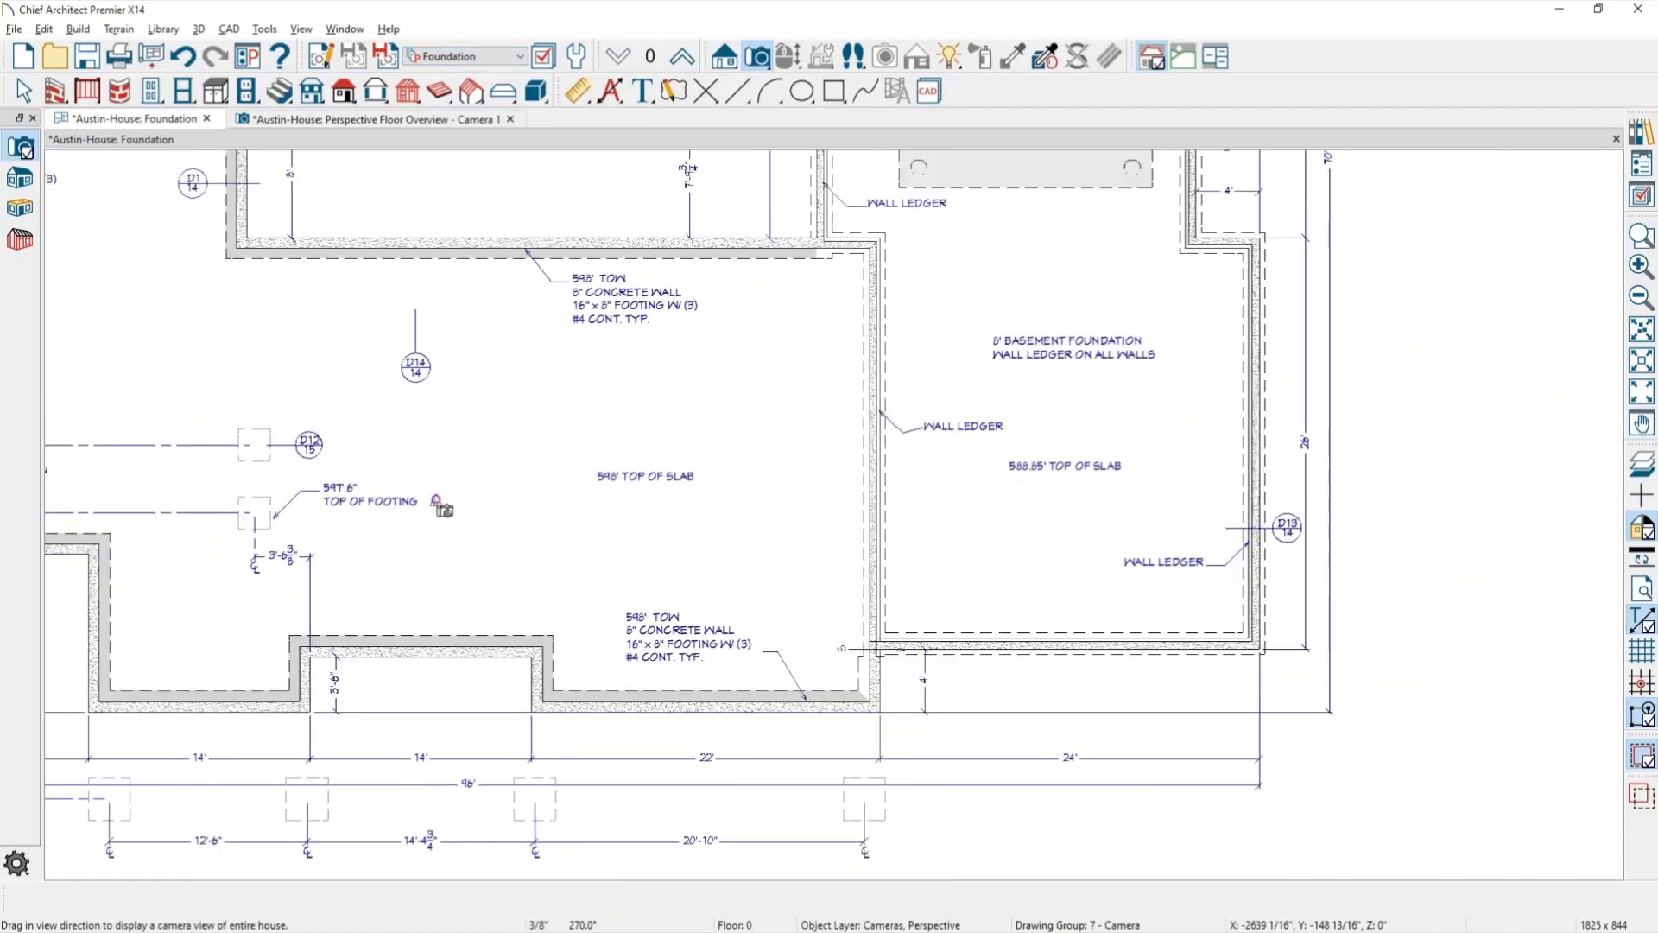
scroll(918, 436, "up", 2)
key("space")
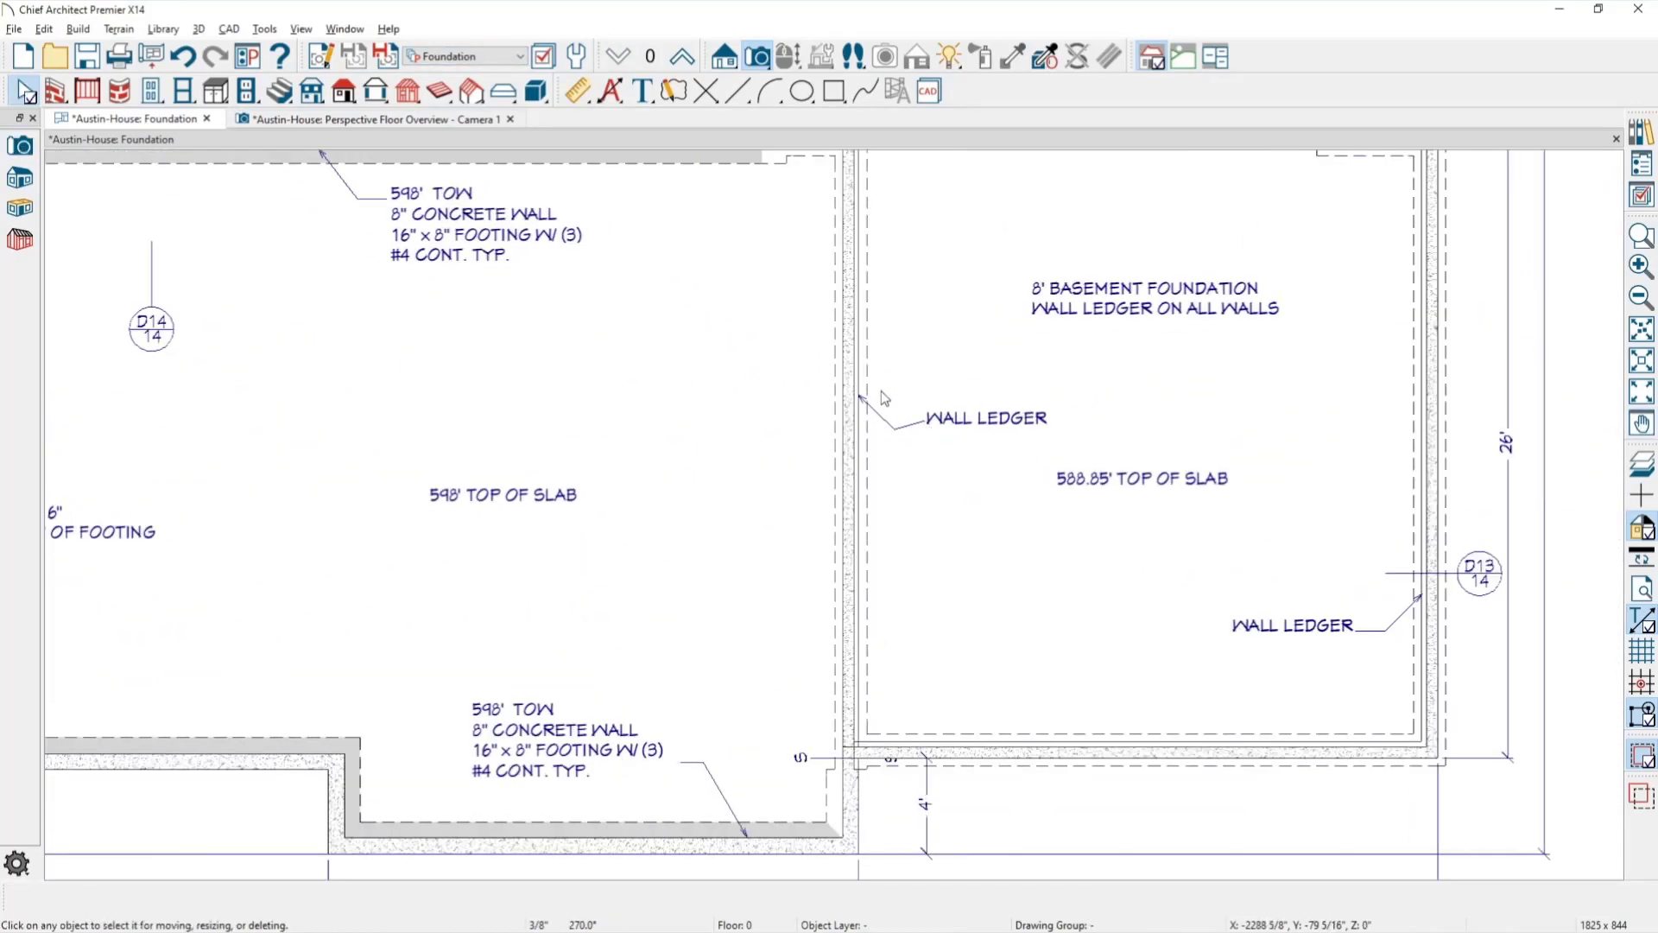
Go up to floor 1 and show the Floor Plan view around the stairwell, hall and office/lounge.
left_click(681, 57)
left_click(521, 57)
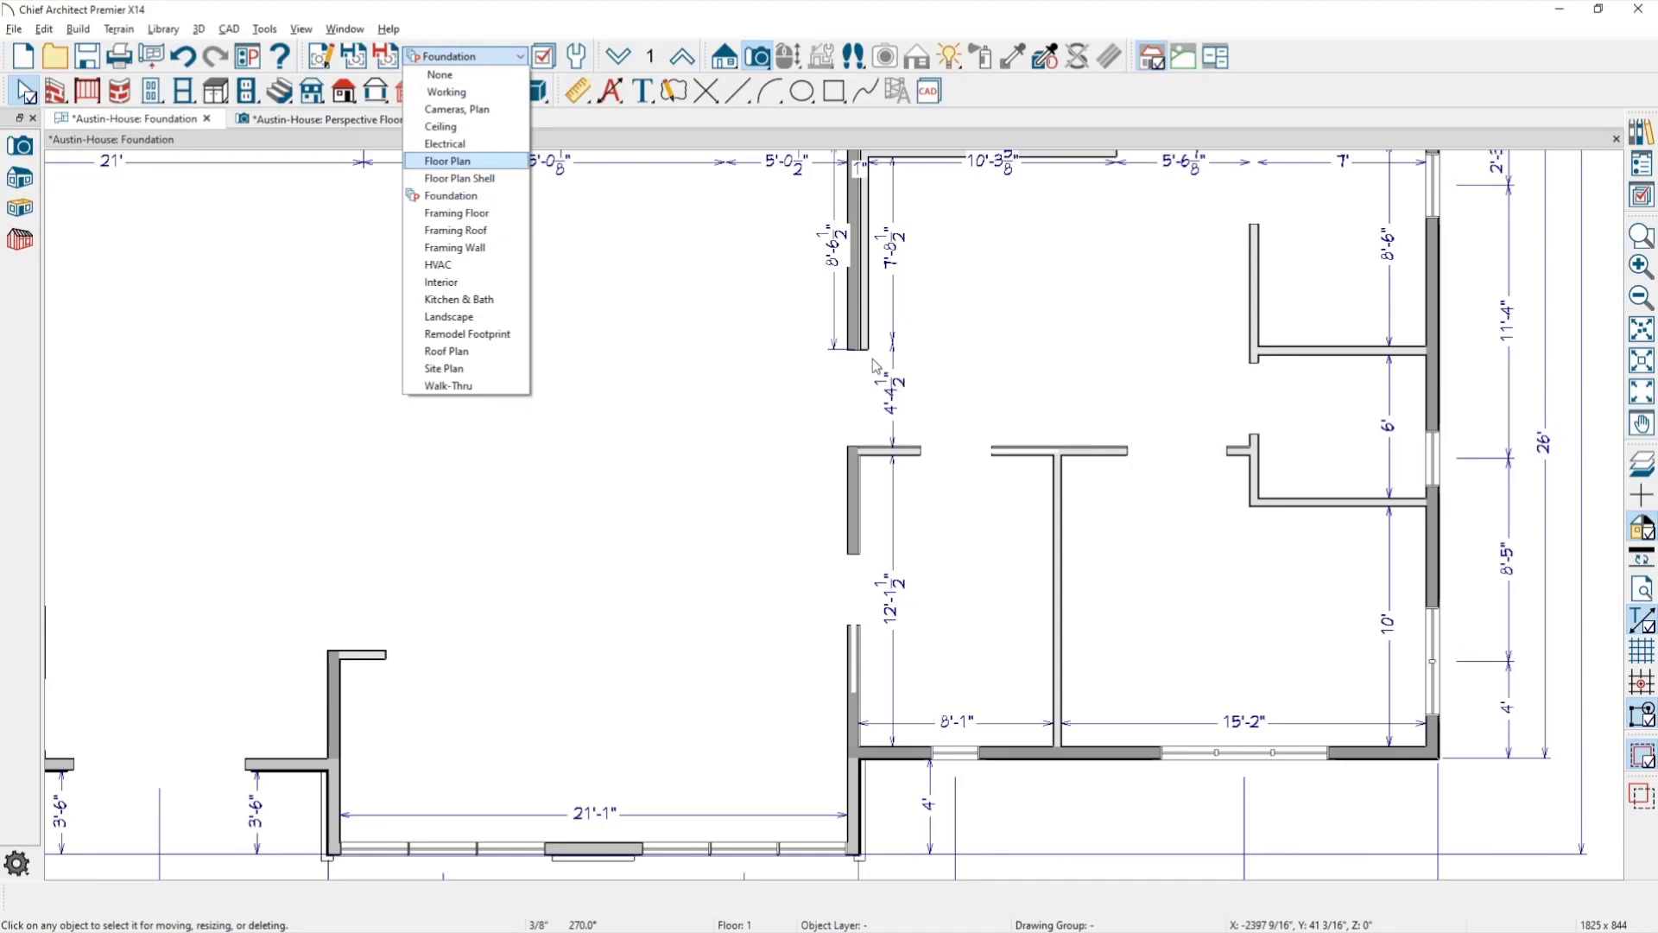
left_click(458, 160)
left_click(933, 500)
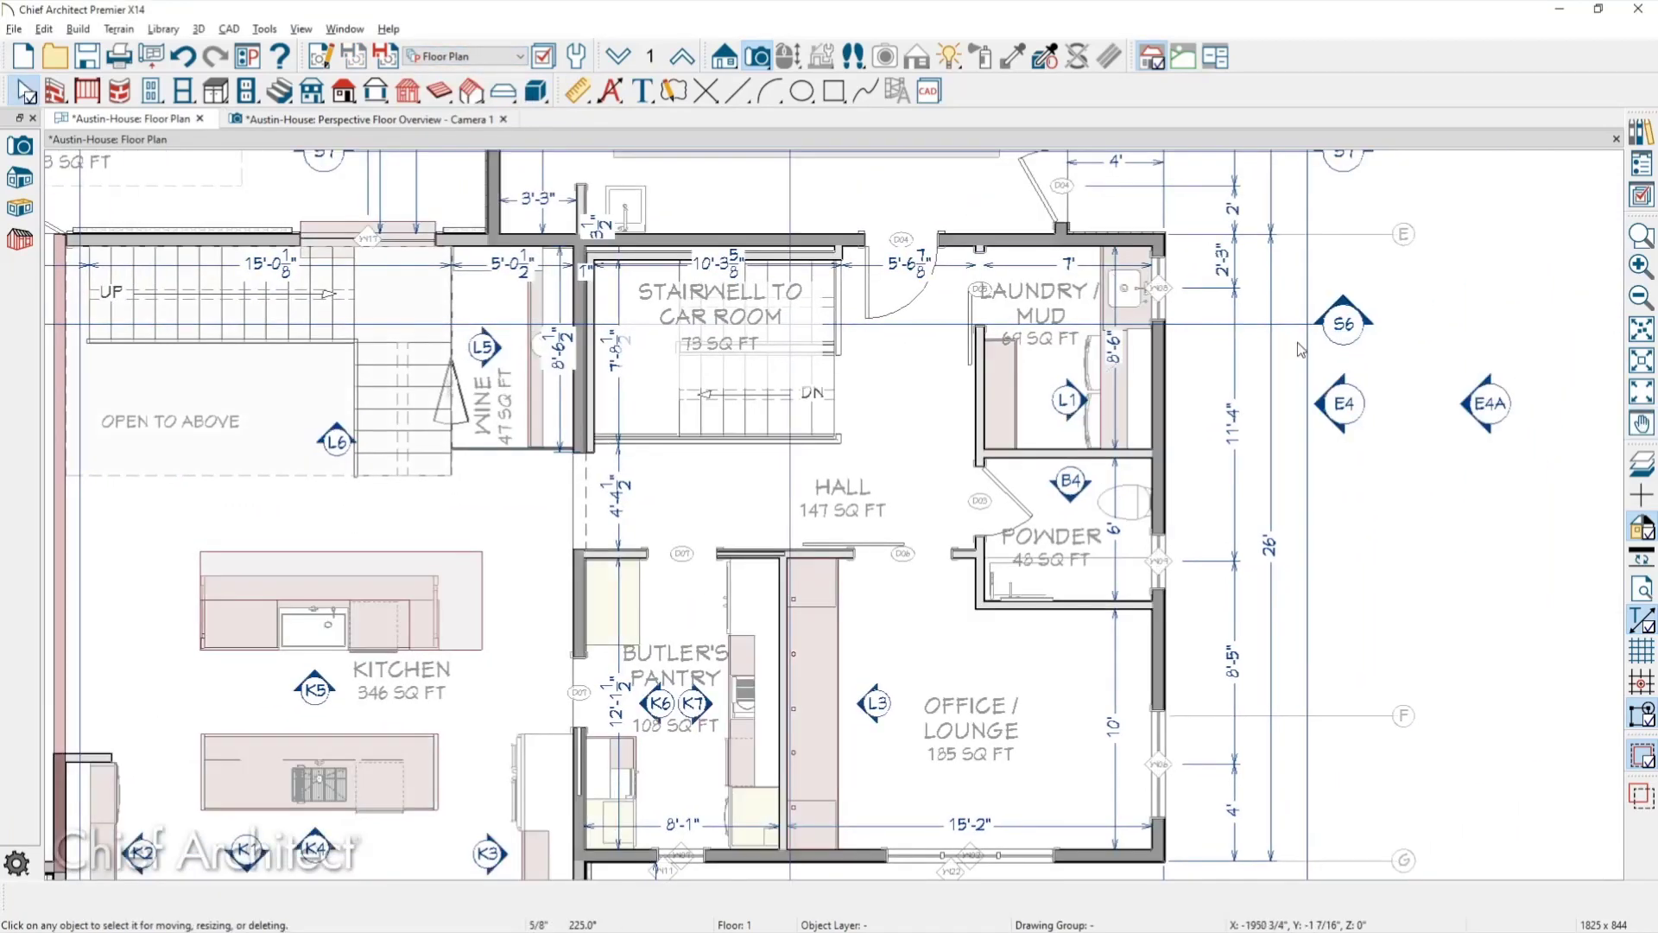
Open the S6, SECTION @ STAIRS cross section from its callout and close it without saving the camera.
left_click(1344, 325)
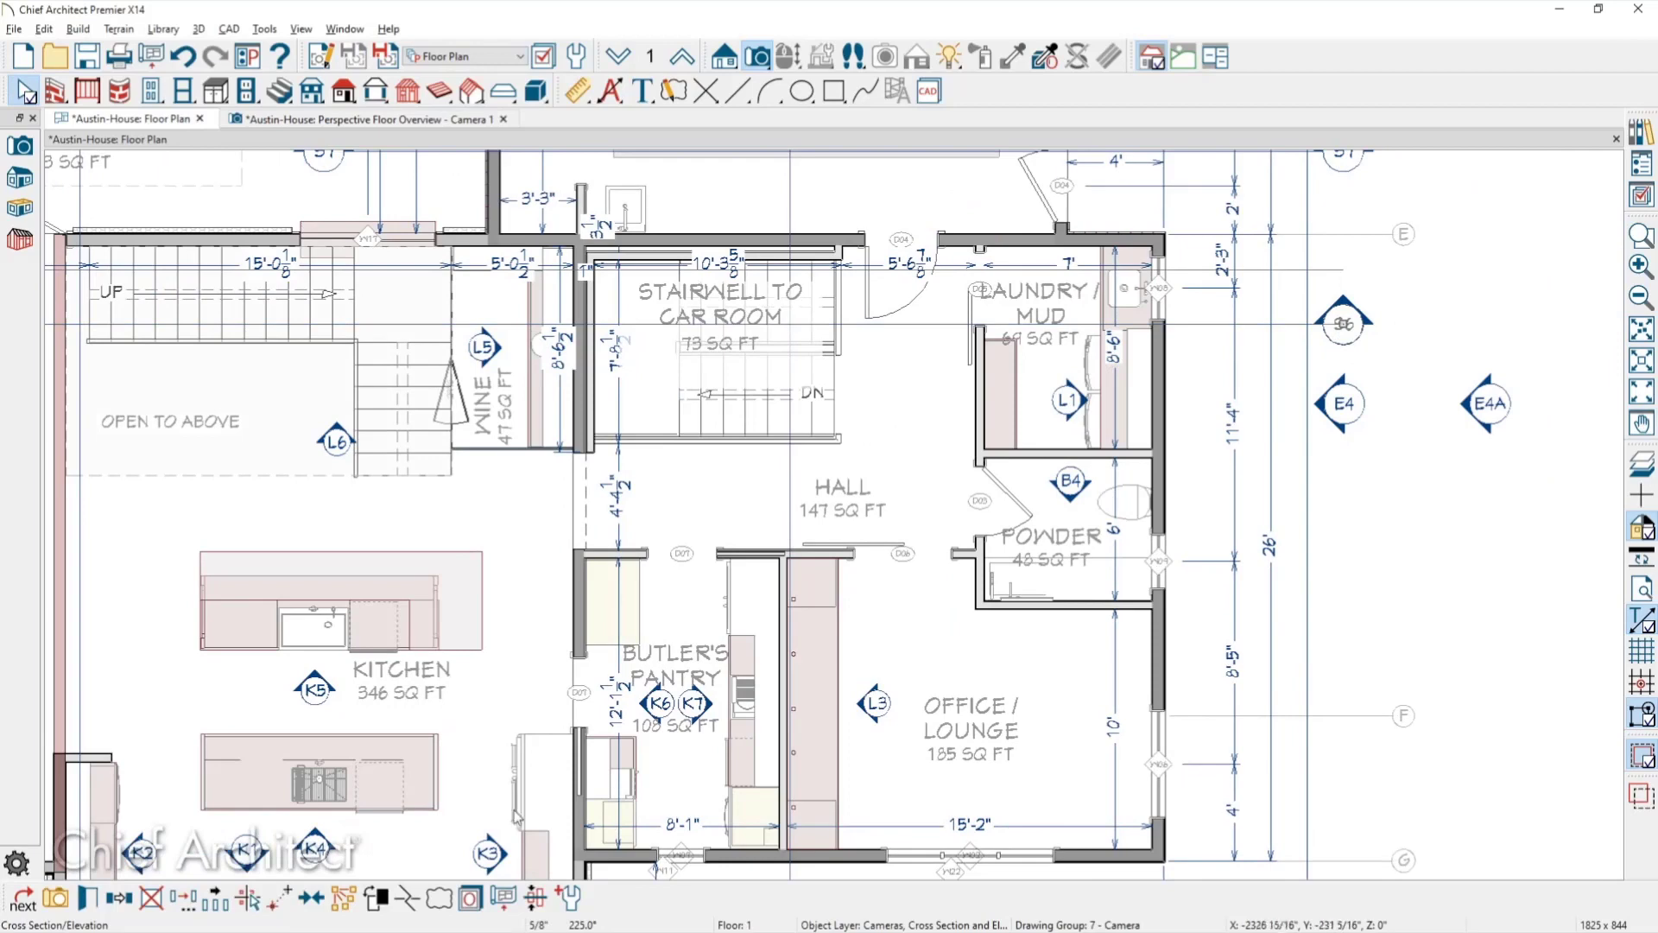
left_click(65, 906)
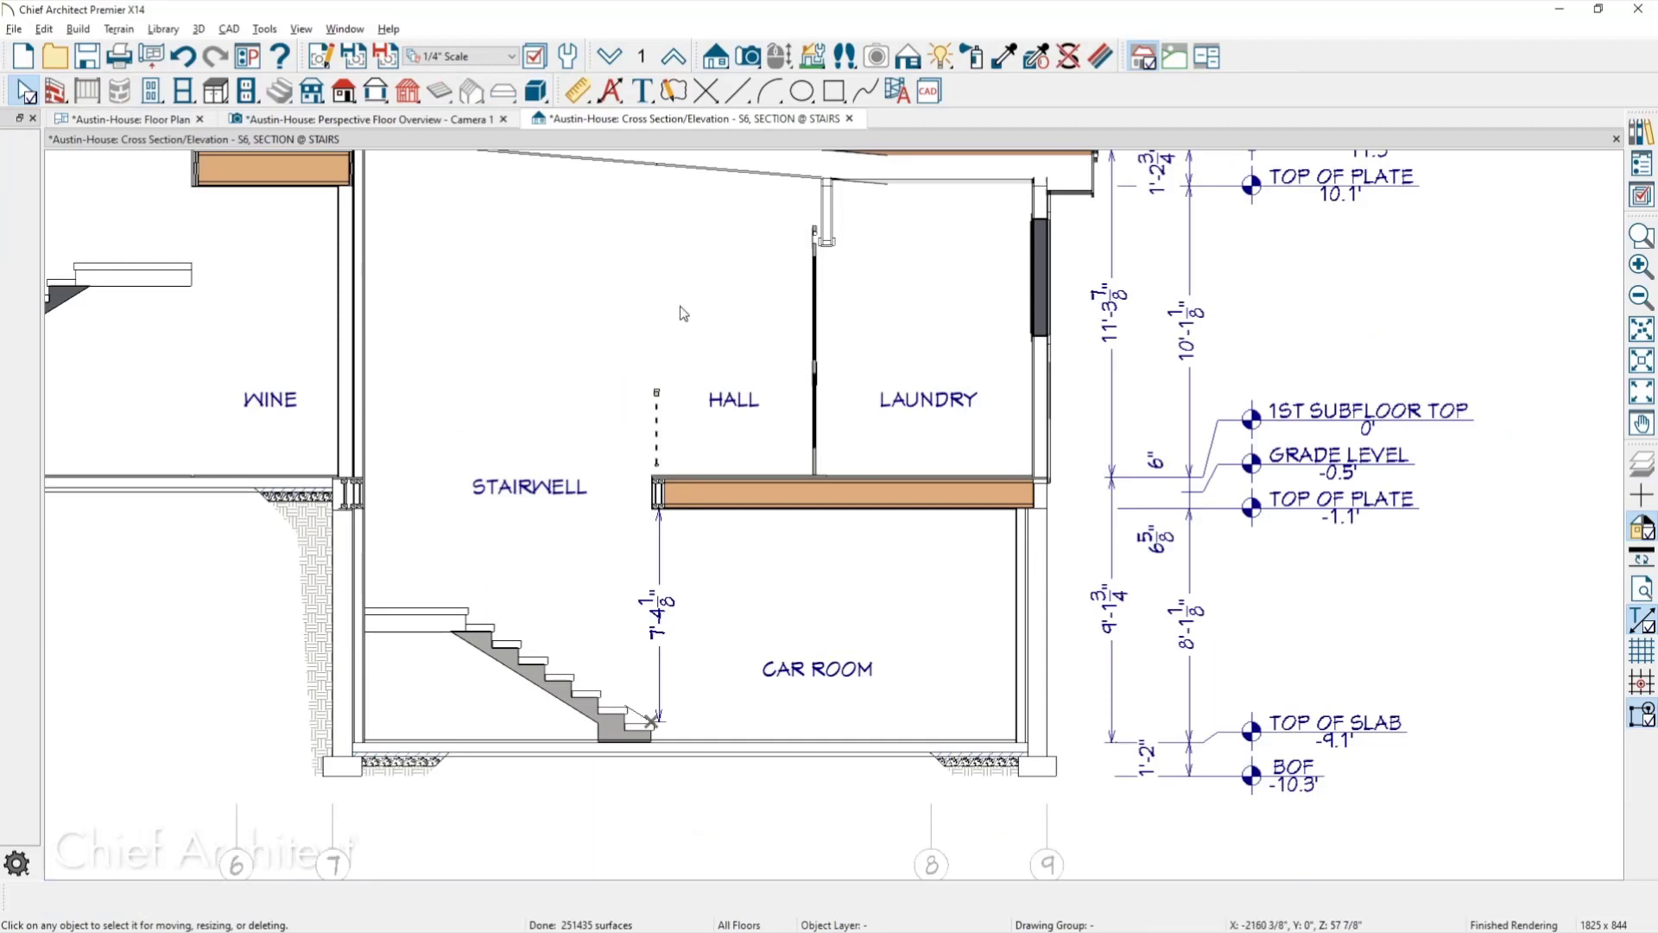
left_click(850, 120)
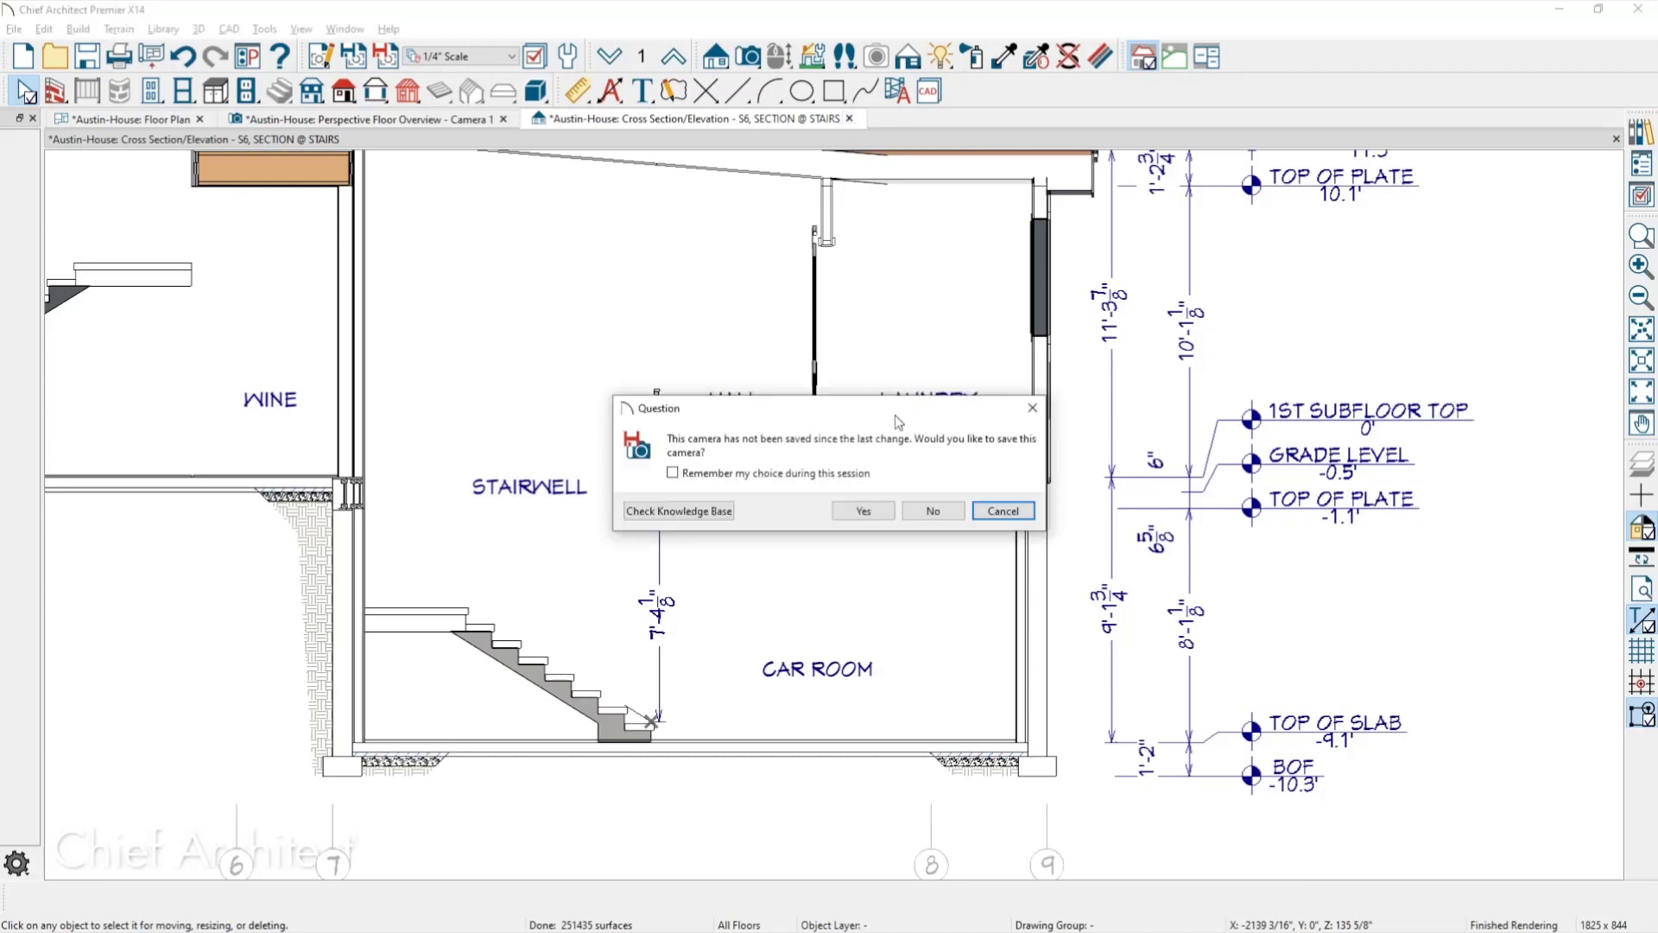
left_click(939, 510)
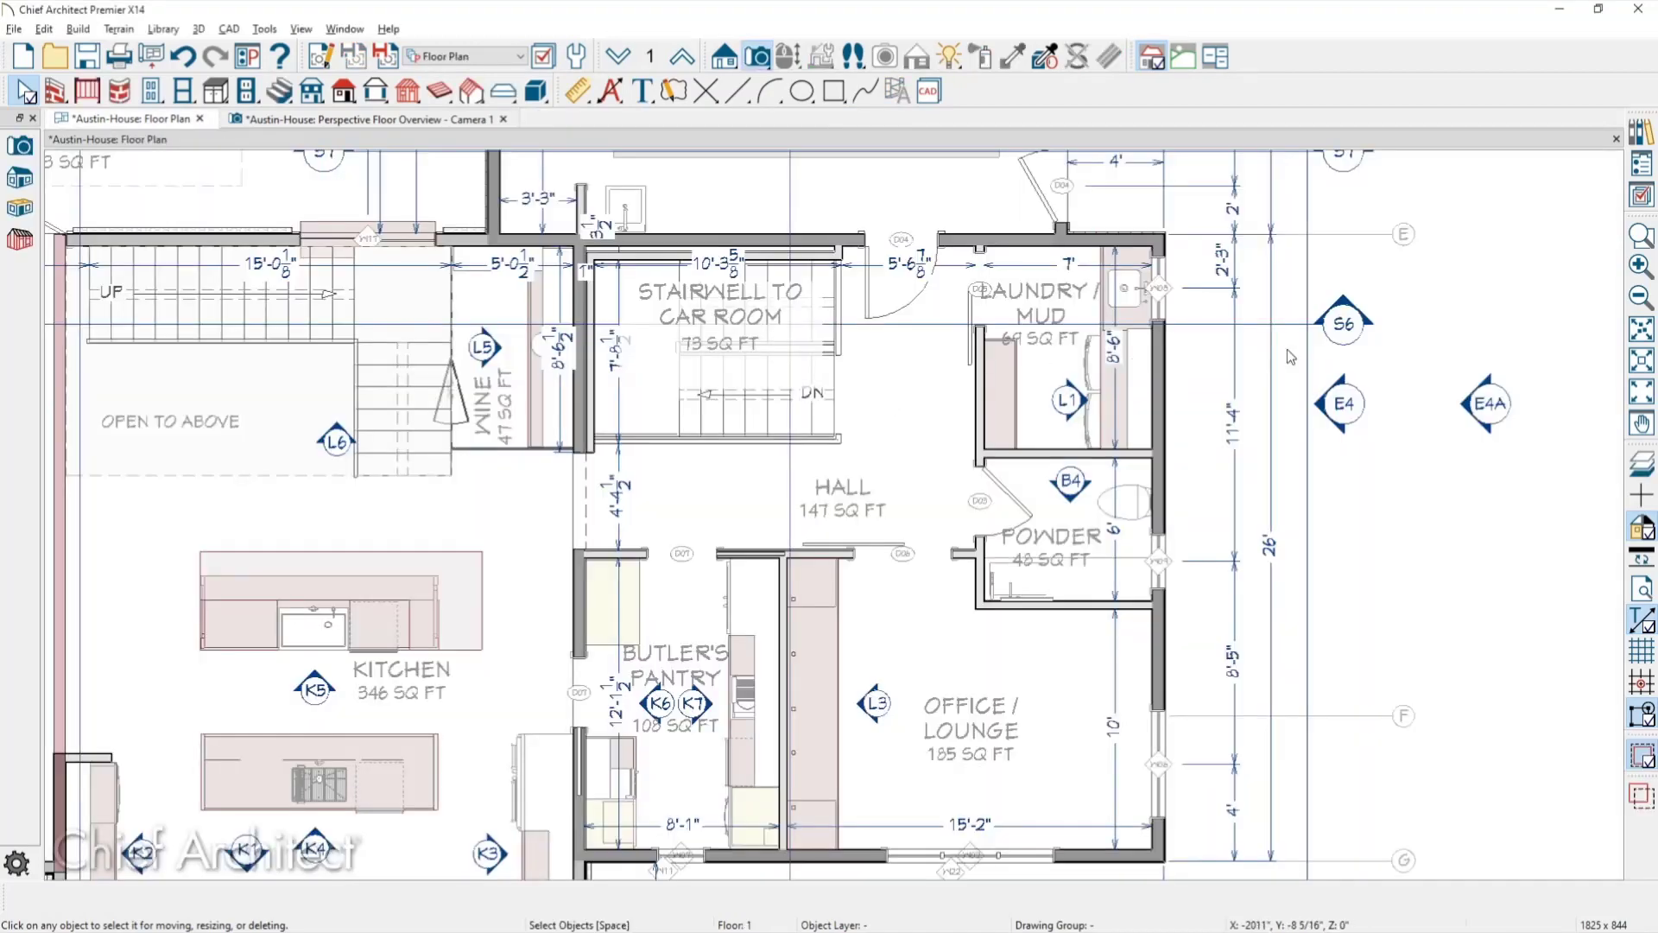
Move the S6 section camera south so it cuts through the butler's pantry and office/lounge, and reopen its view.
left_click(1327, 328)
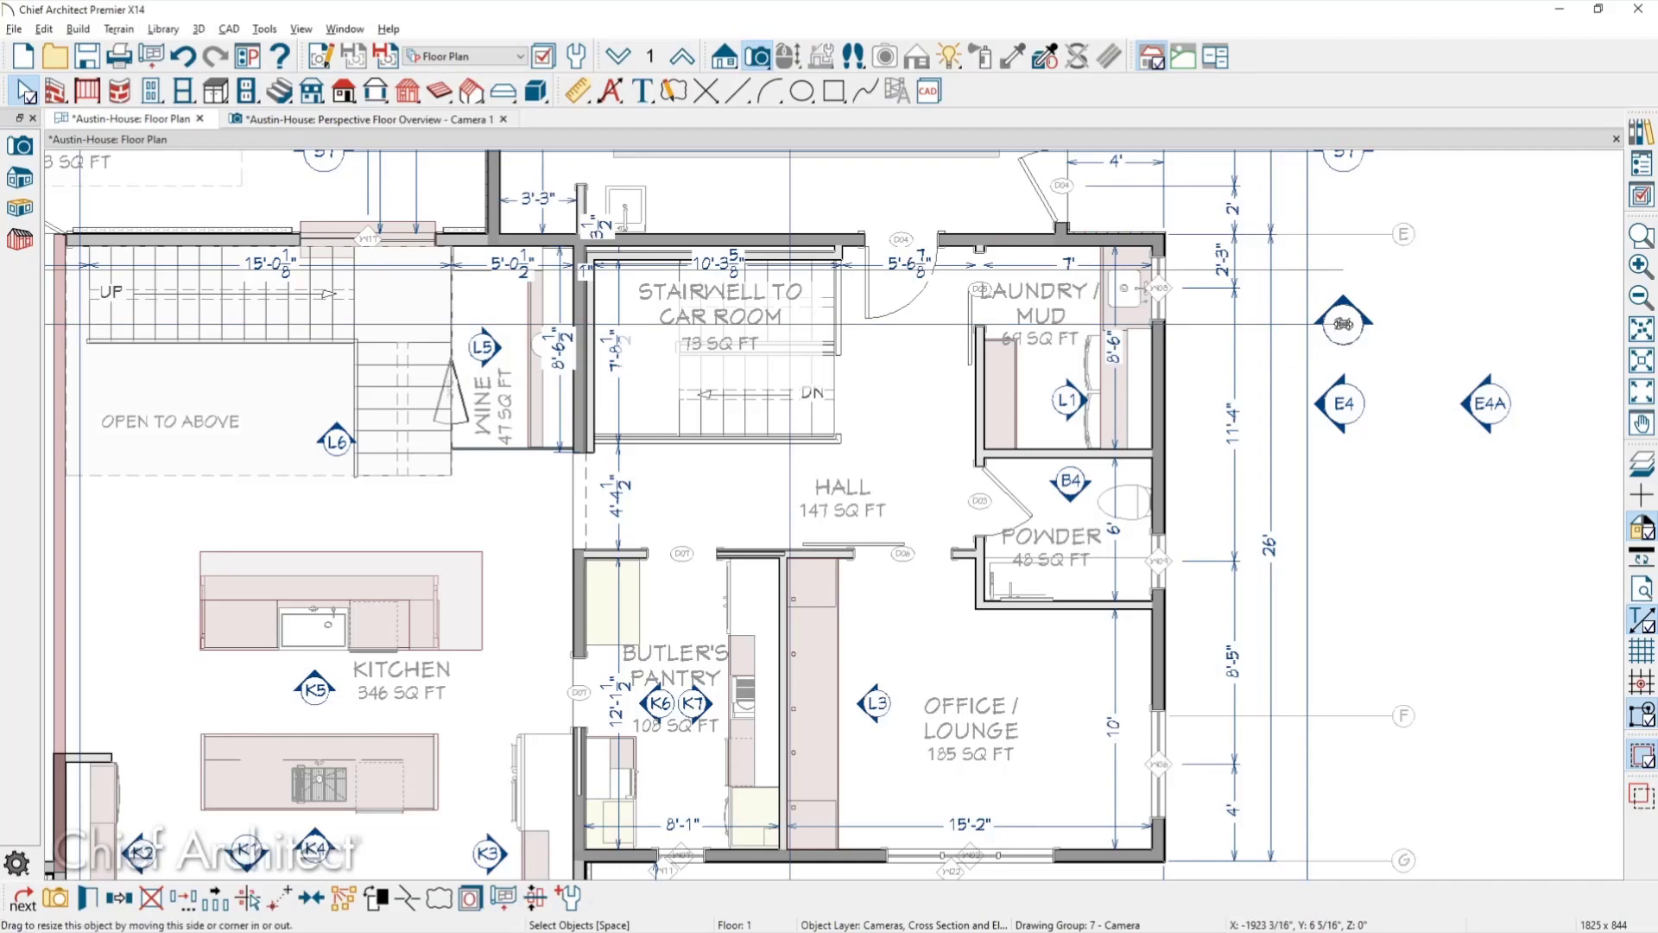
scroll(1344, 324, "down", 3)
mouse_move(515, 347)
left_mouse_down()
mouse_move(517, 523)
mouse_move(550, 527)
left_mouse_up()
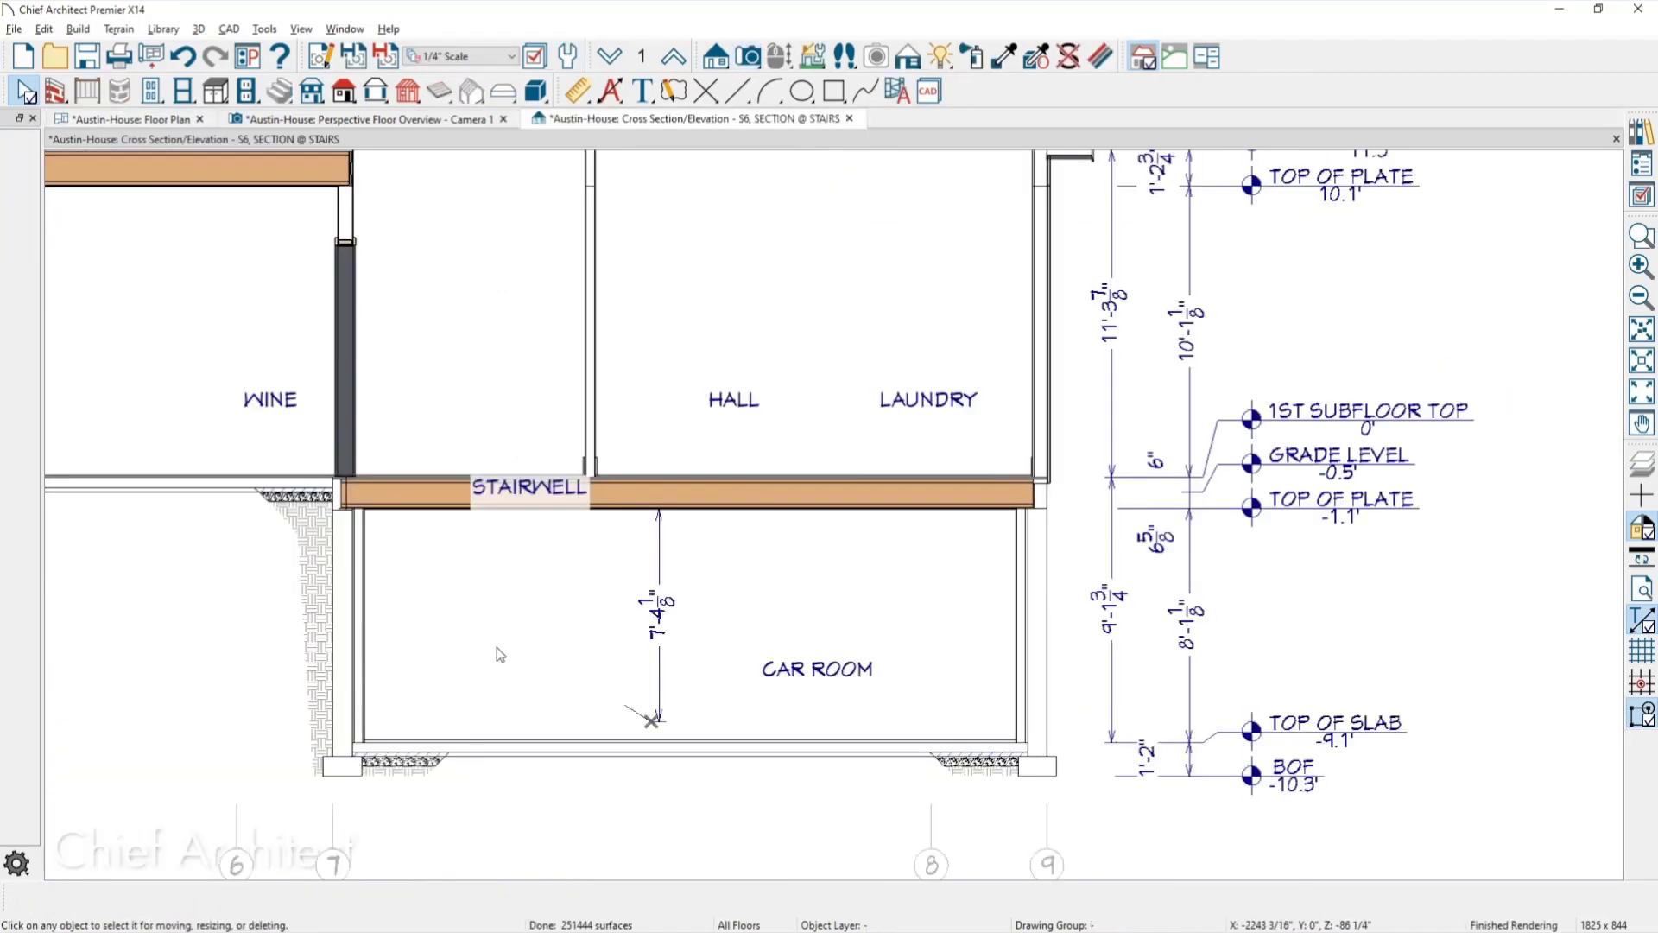
Examine how the floor joist bears on the car room foundation wall beside the earth fill.
scroll(497, 650, "up", 3)
scroll(185, 493, "up", 3)
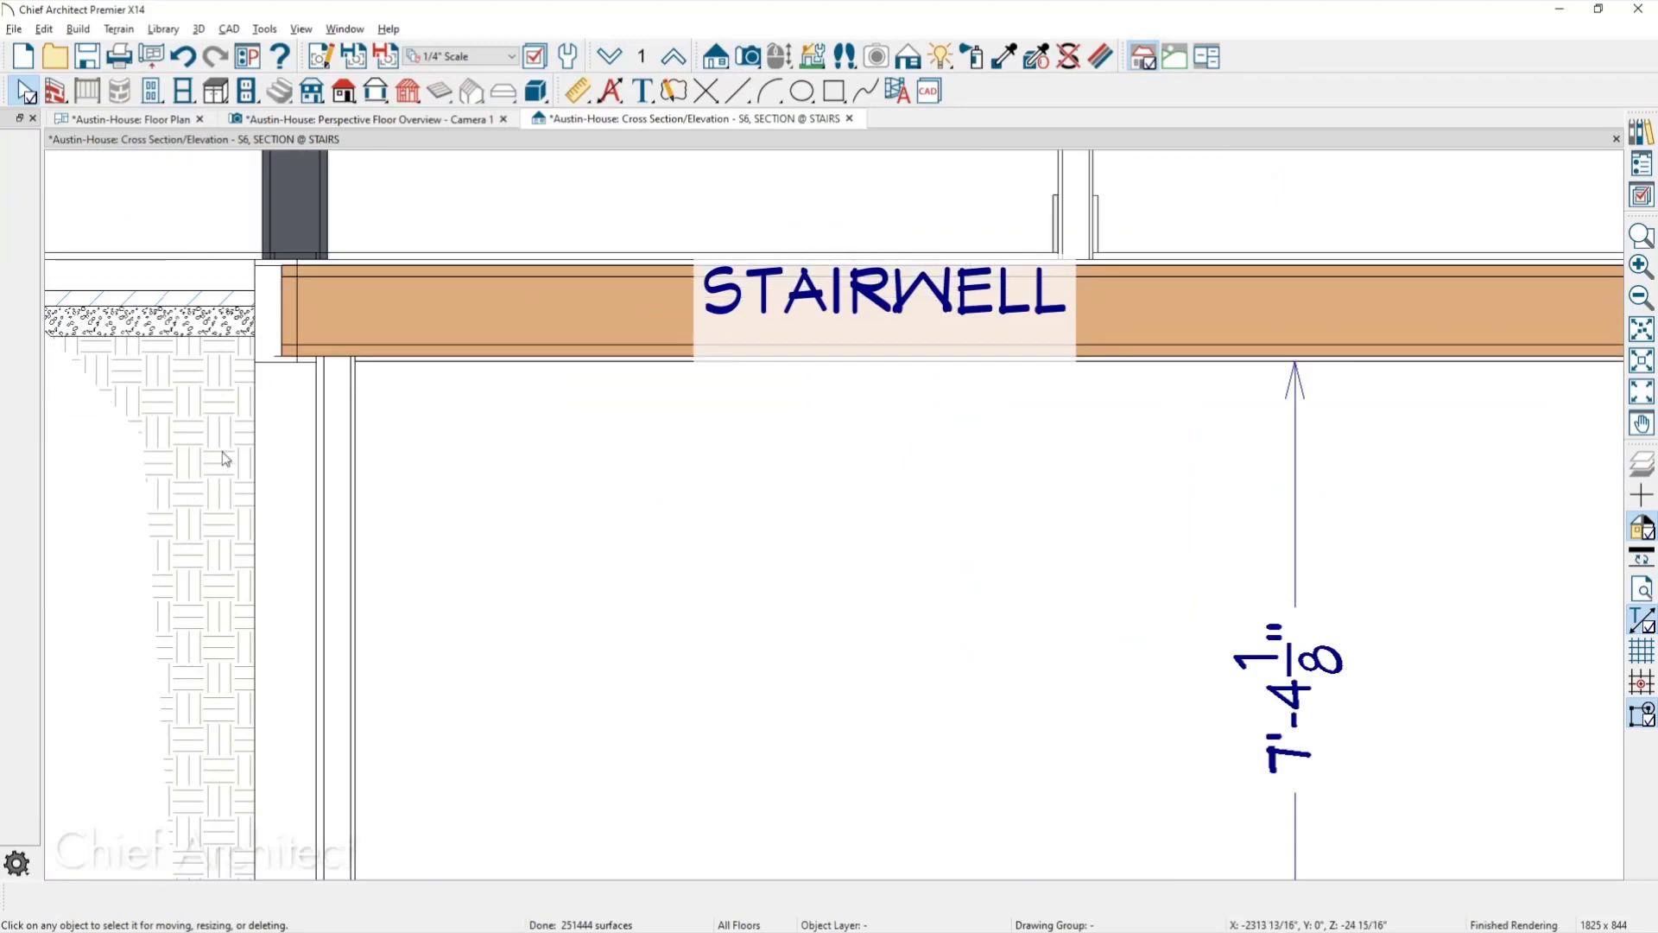
scroll(222, 458, "up", 2)
scroll(226, 455, "up", 2)
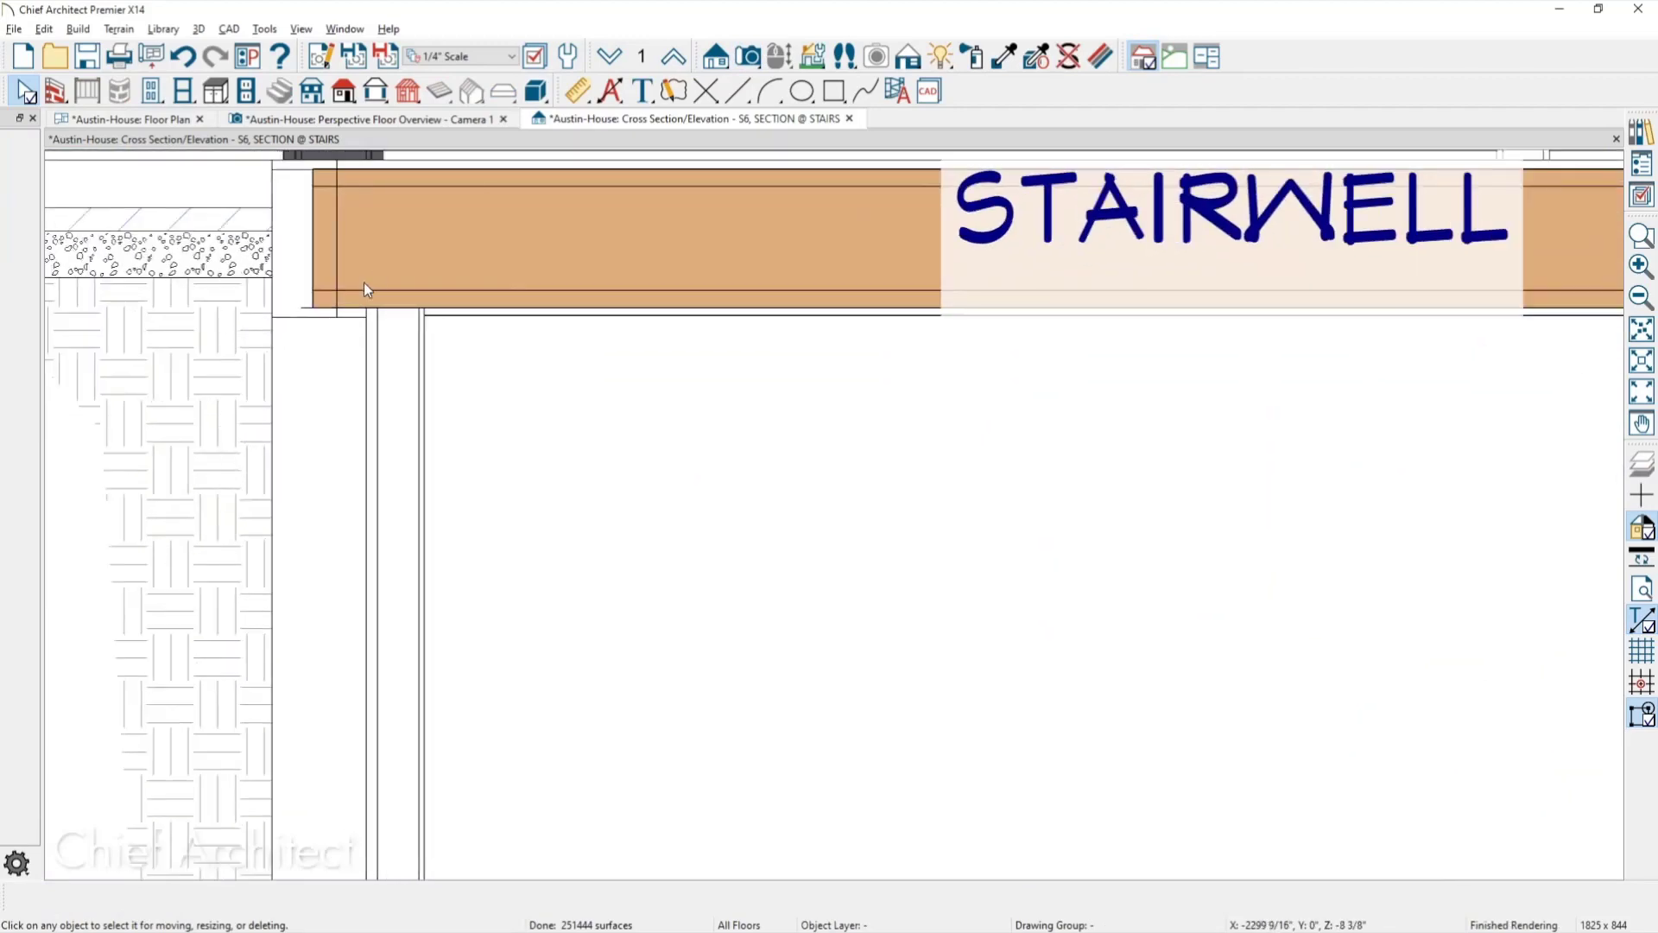
scroll(329, 341, "down", 3)
scroll(328, 342, "down", 3)
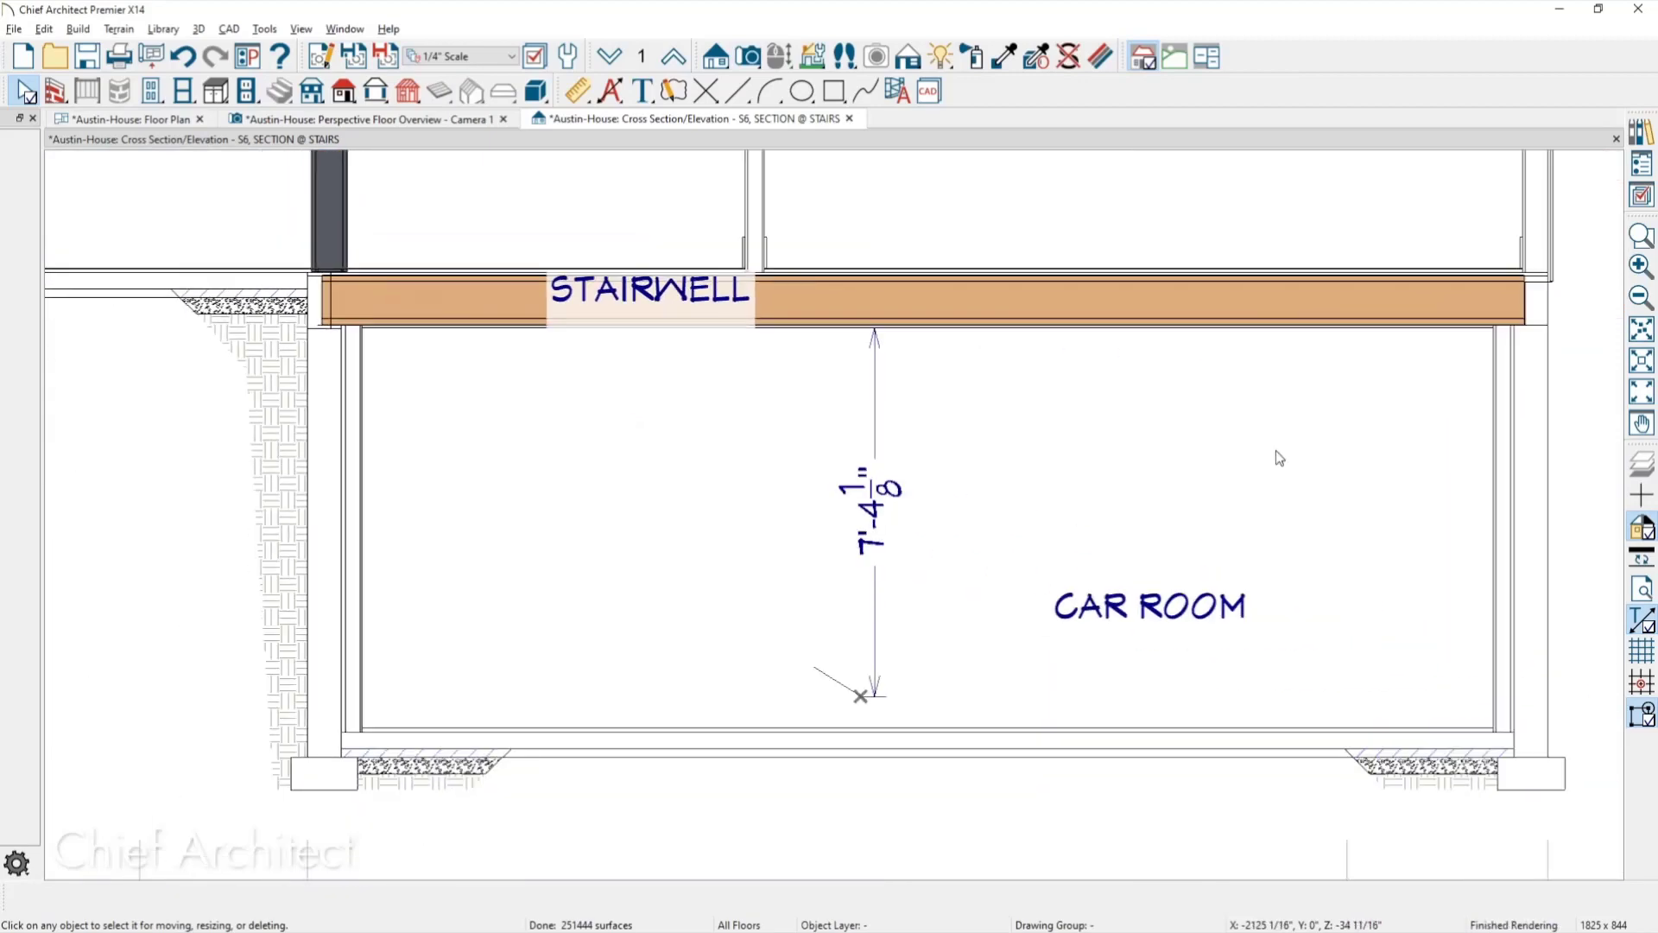
Examine how the floor joist seats on the stepped top of the car room's outer foundation wall.
scroll(1192, 373, "up", 3)
scroll(1192, 374, "up", 3)
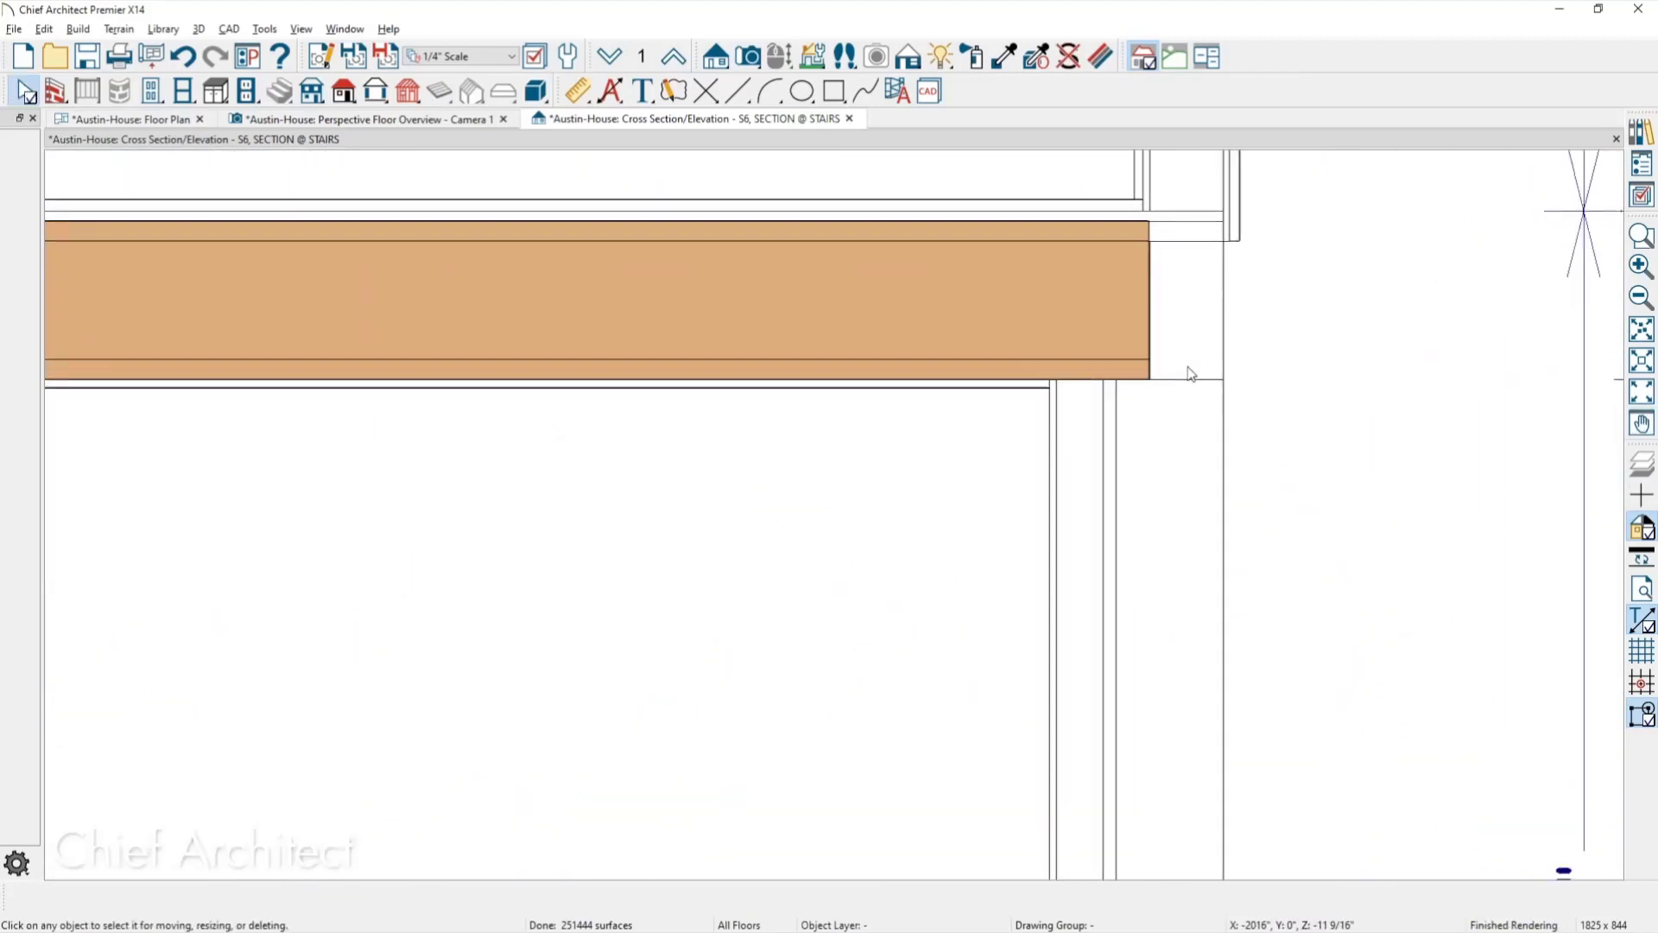
scroll(1170, 384, "down", 1)
middle_click_drag(1168, 406, 1226, 478)
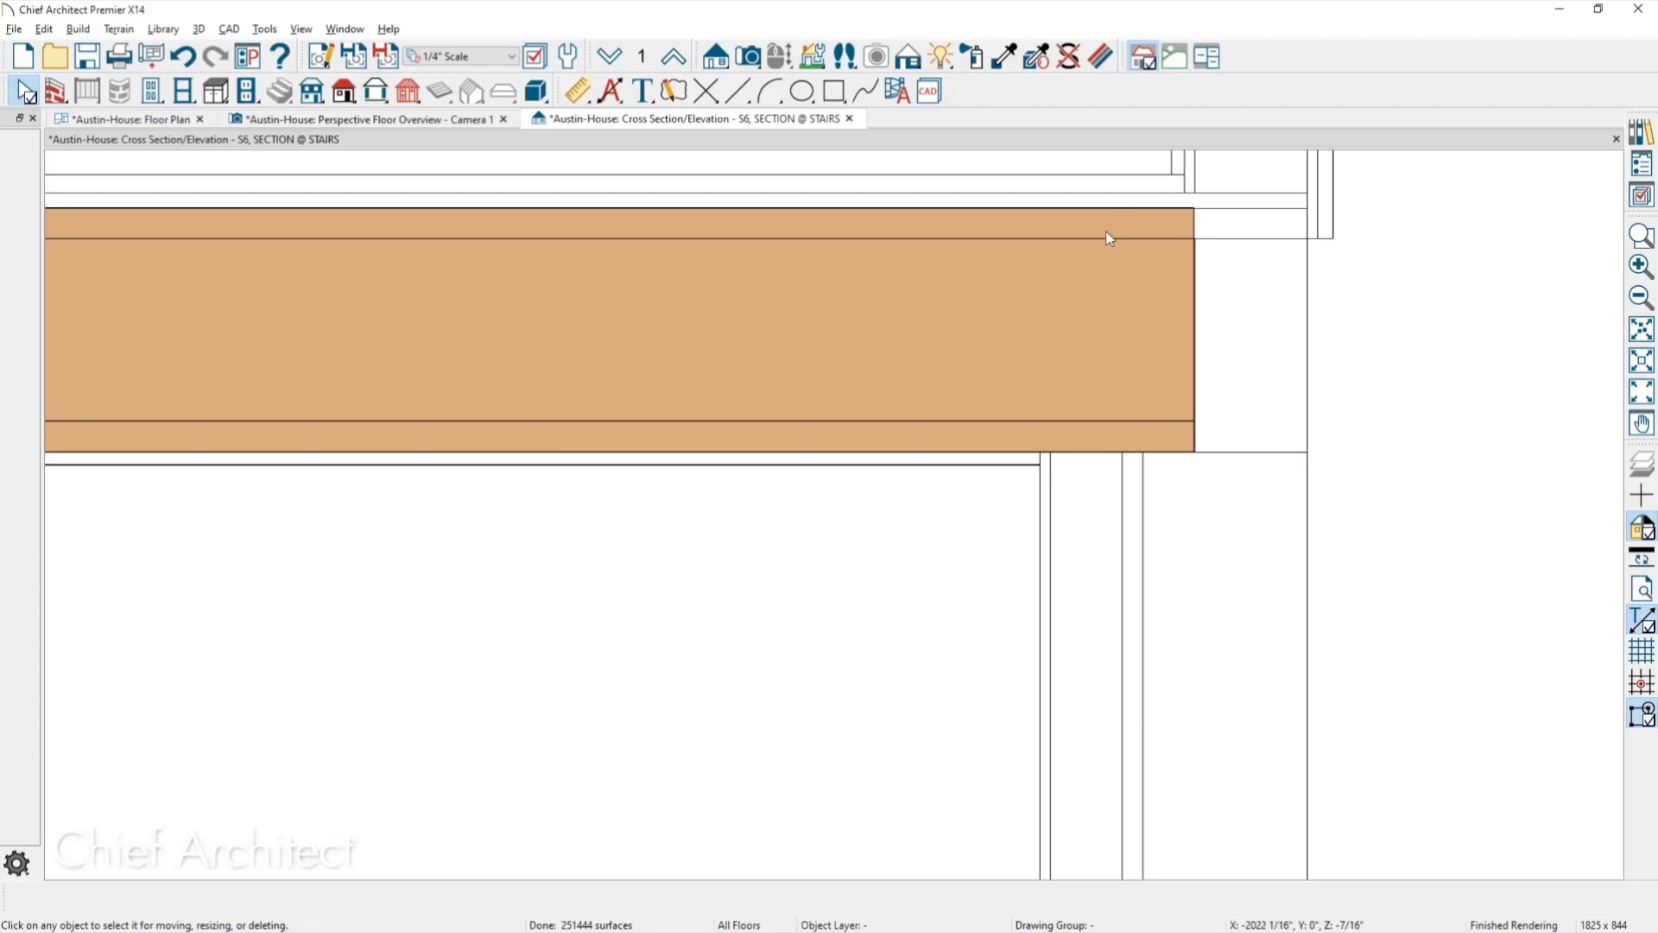
scroll(418, 544, "down", 3)
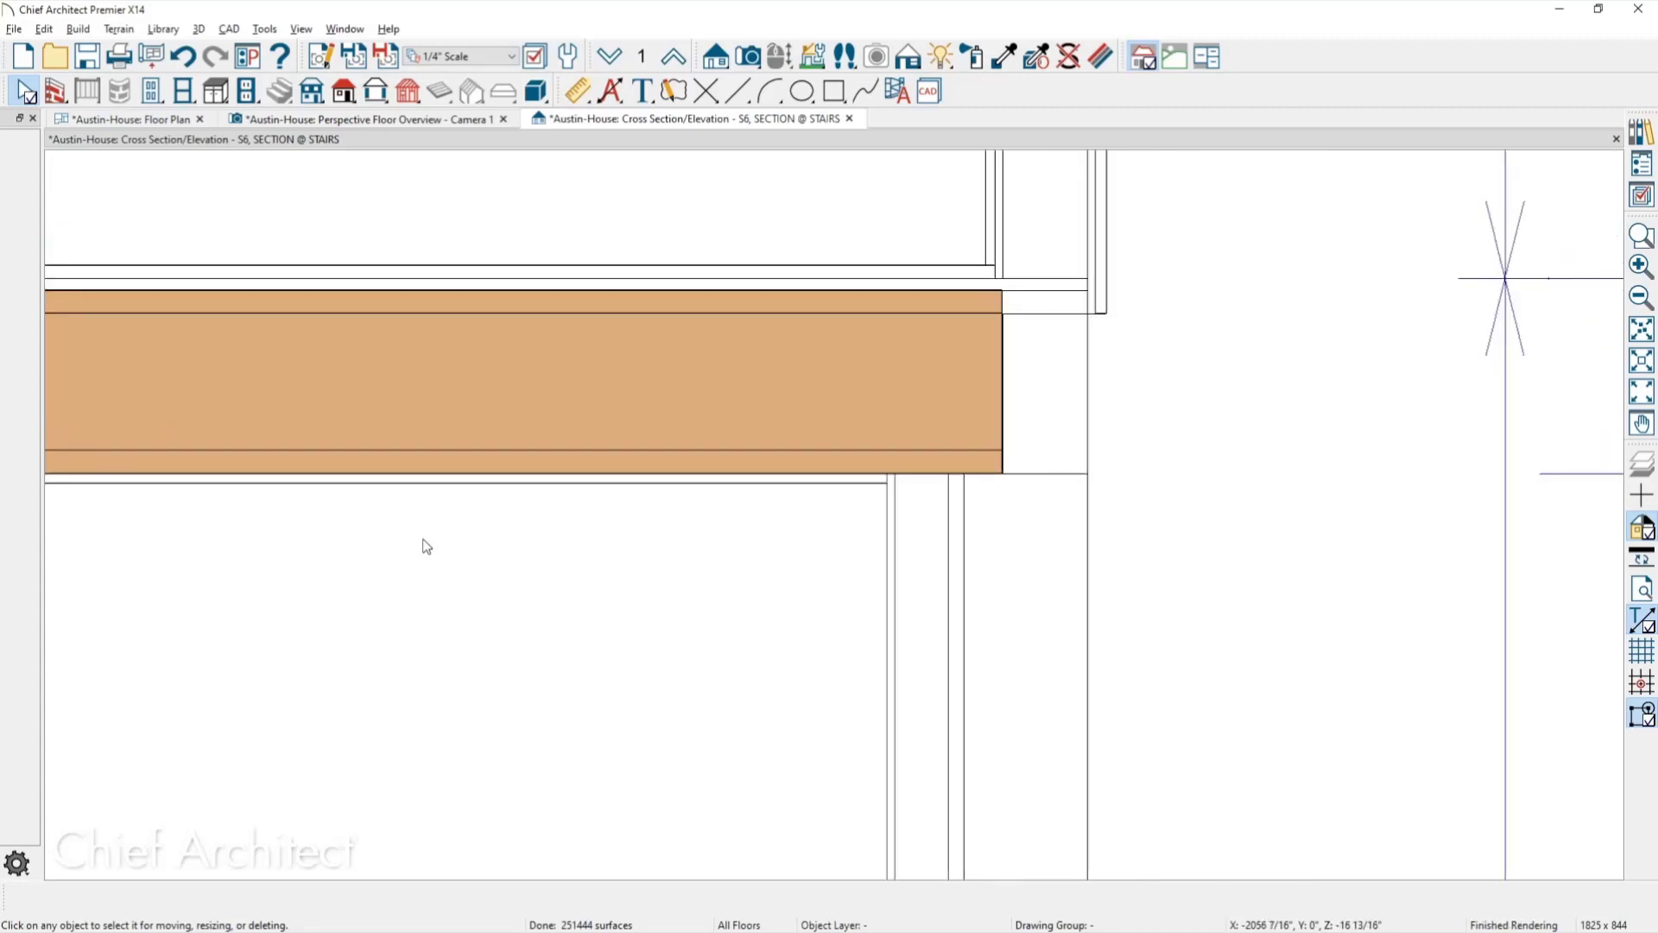
Follow the floor joist back to the earth-side foundation wall and compare the wall's step with the joist bottom.
middle_click_drag(411, 550, 1148, 517)
middle_click_drag(570, 503, 1657, 477)
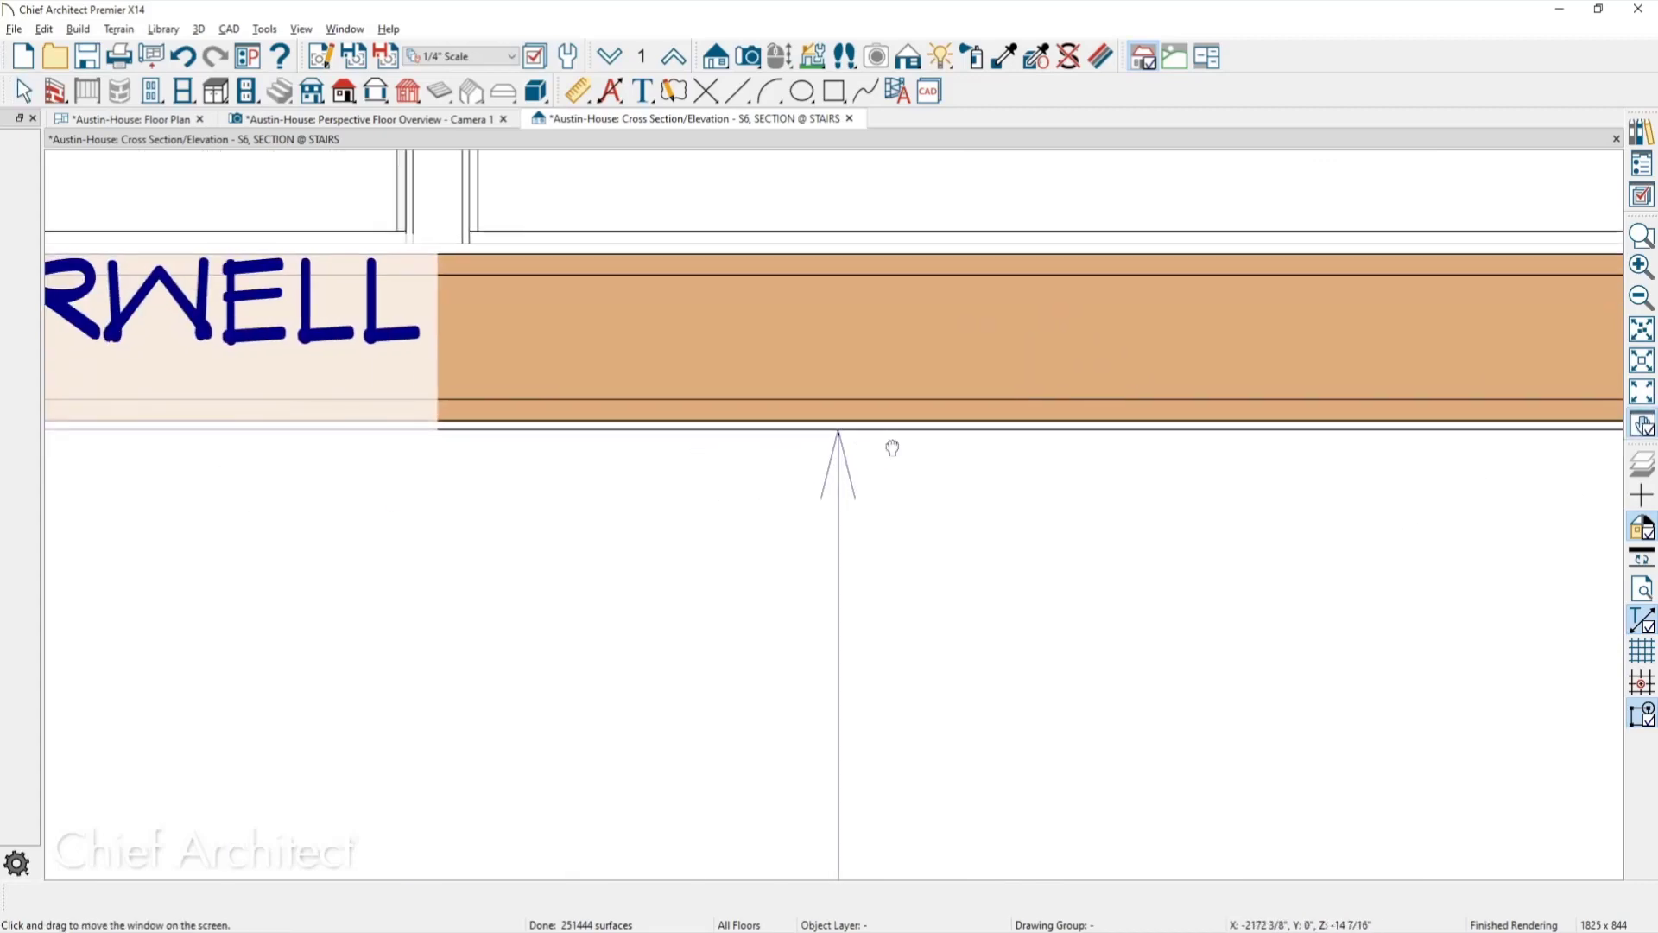
middle_click_drag(893, 449, 1657, 490)
middle_click_drag(969, 433, 1617, 404)
scroll(566, 494, "up", 2)
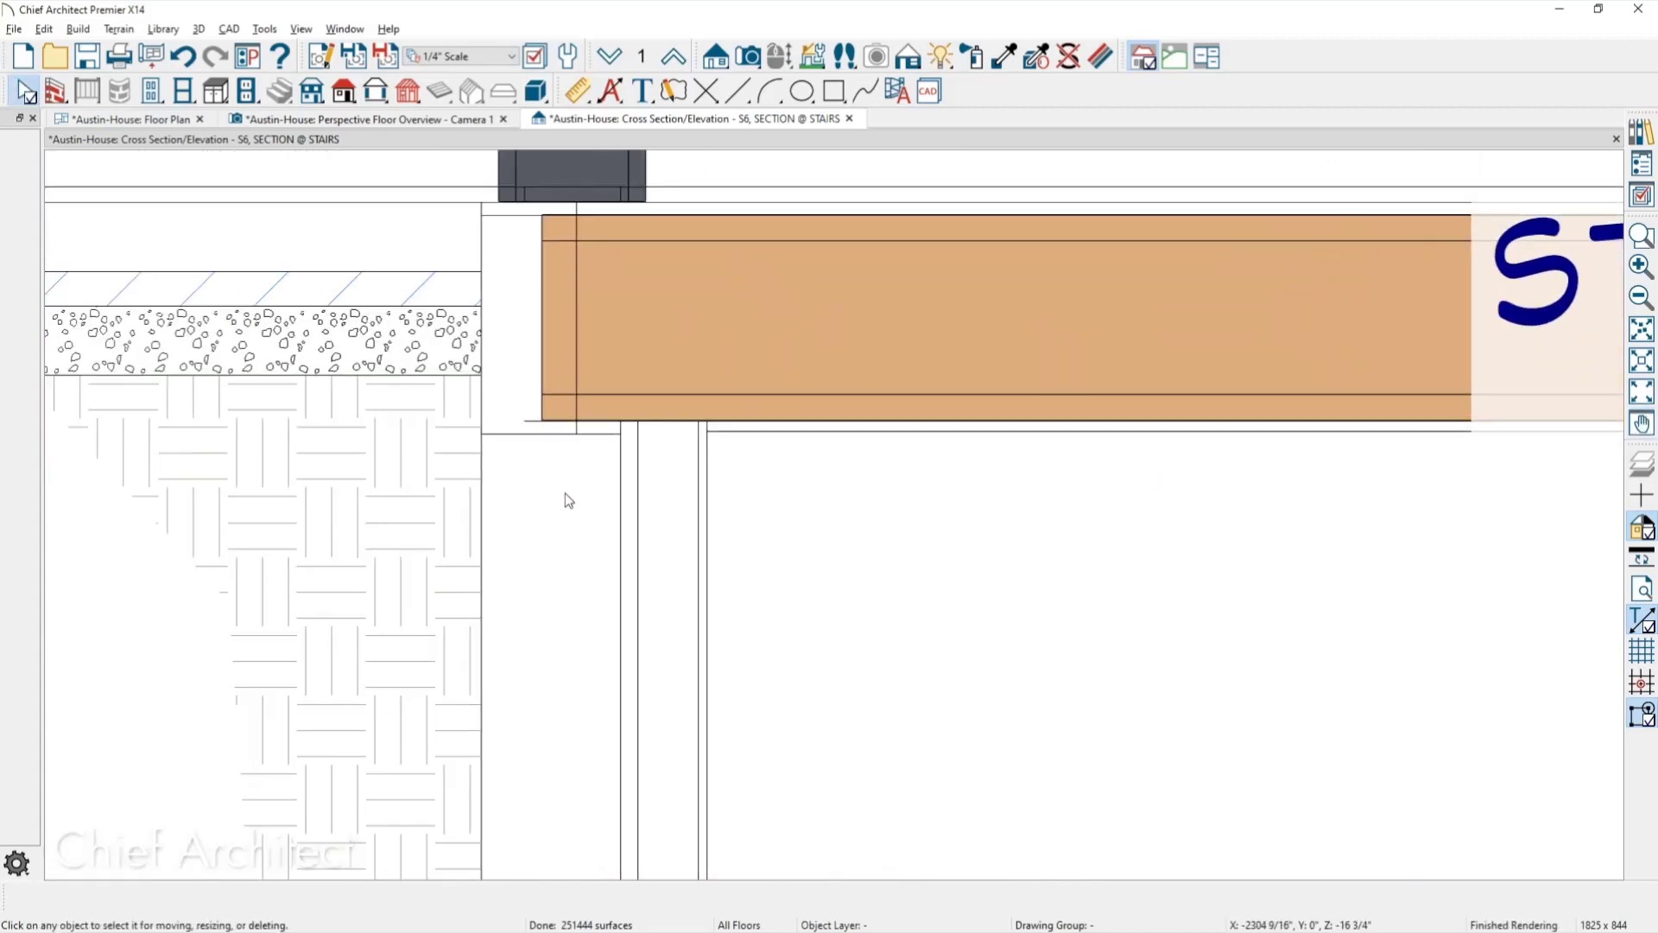
scroll(565, 494, "up", 1)
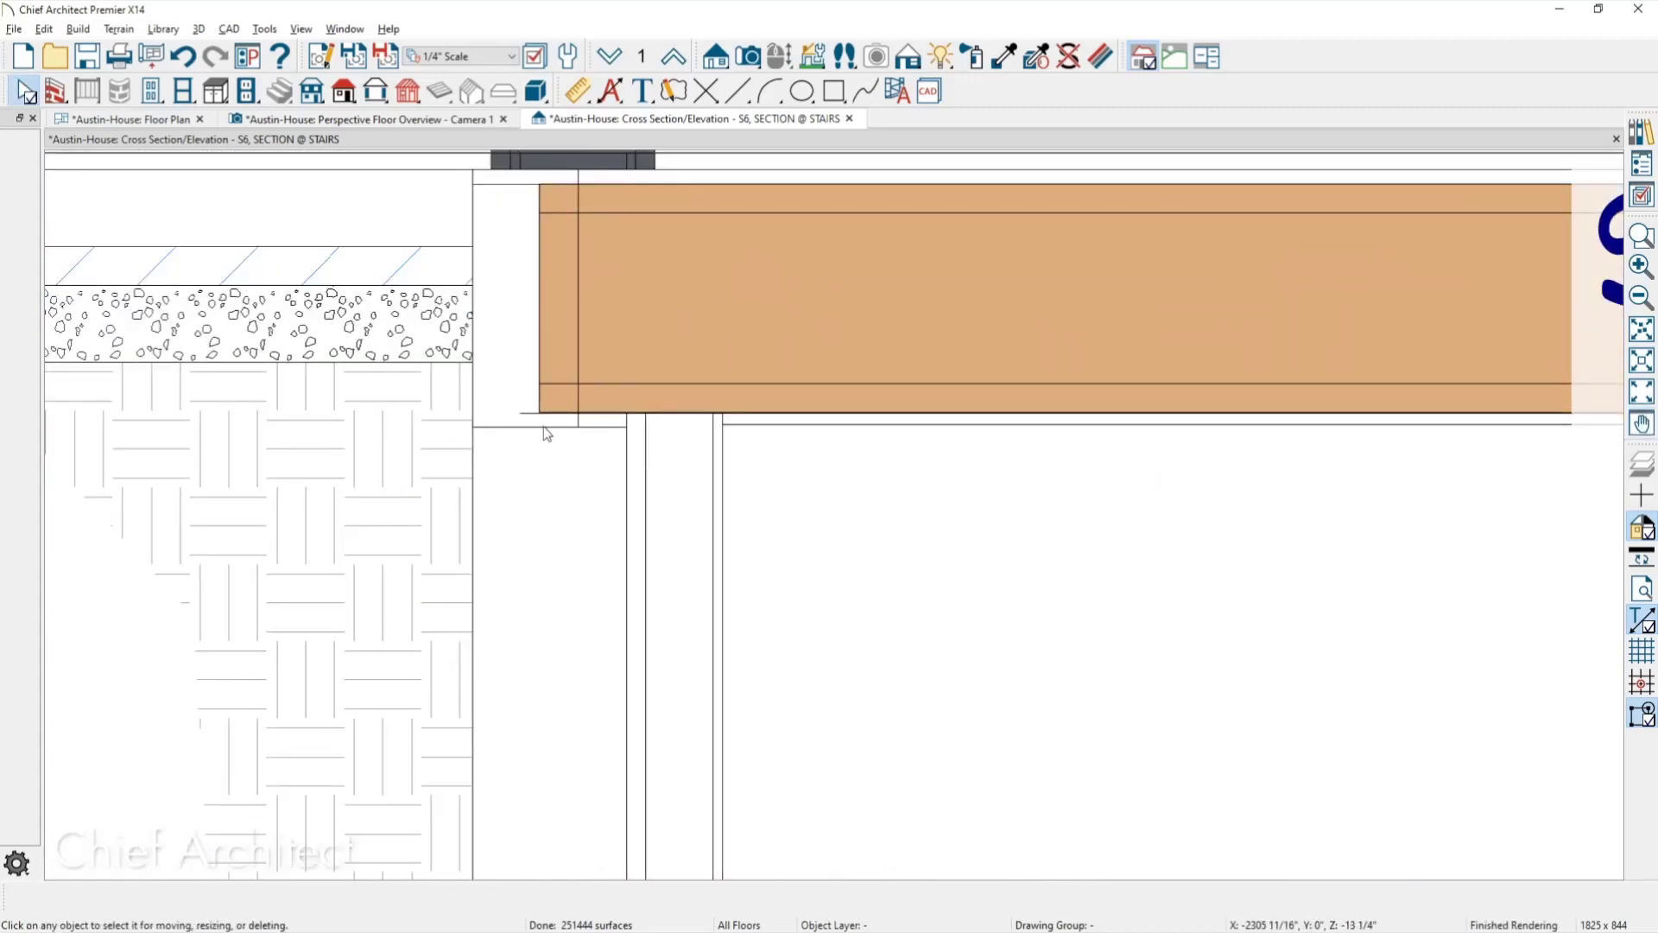
scroll(545, 440, "down", 4)
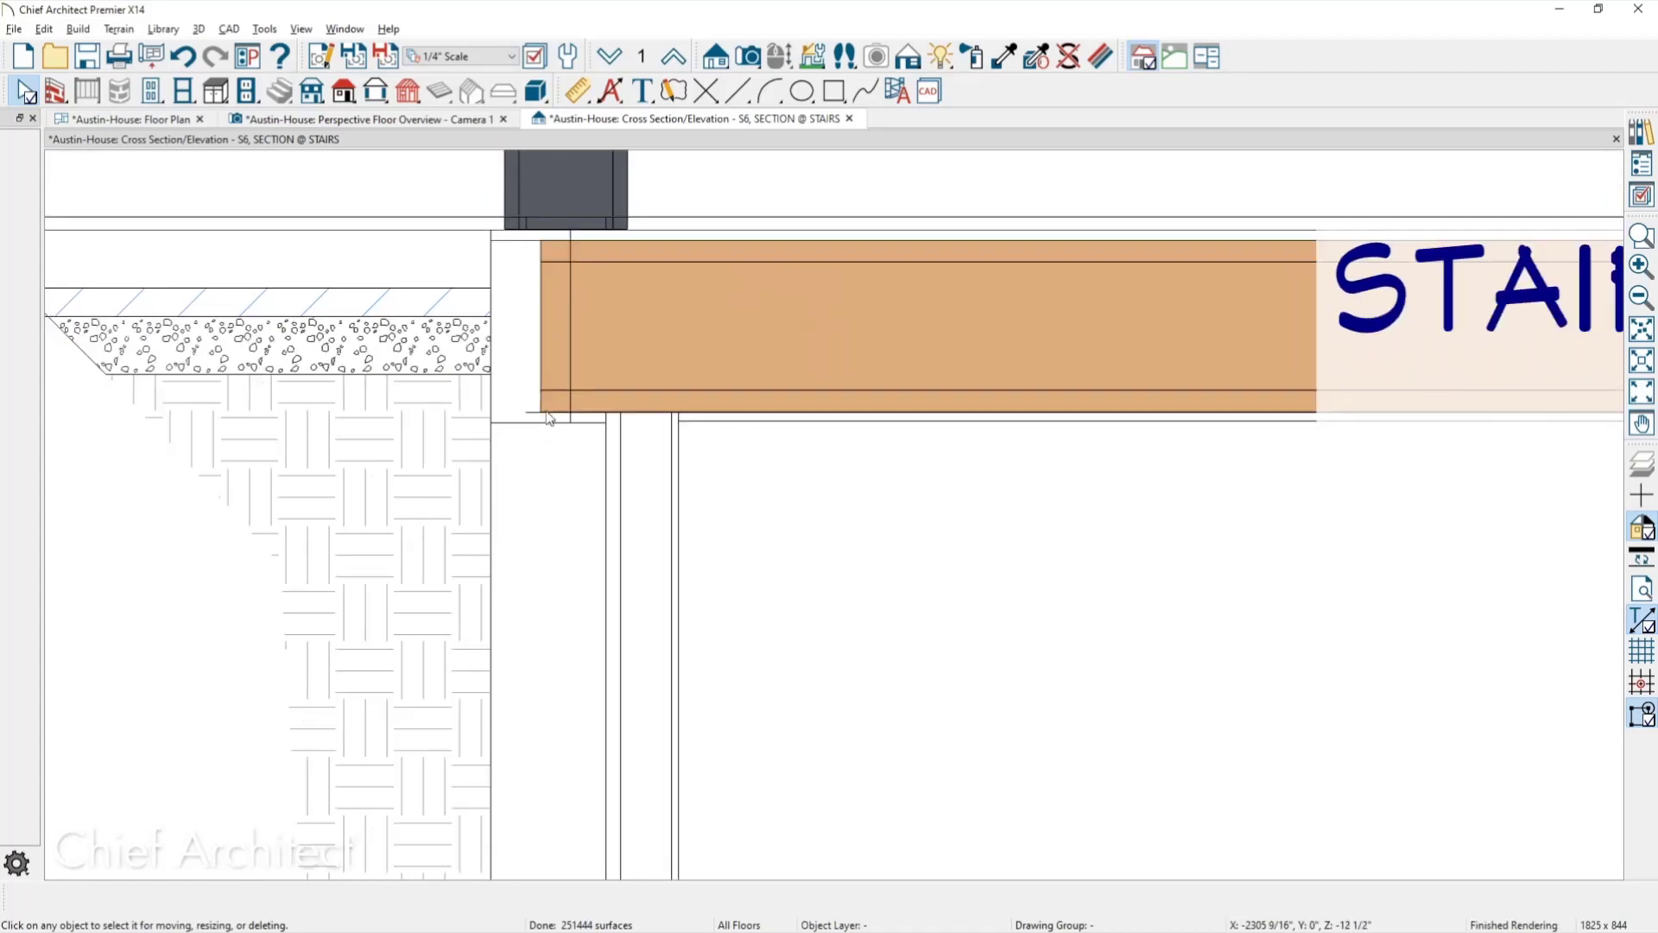
middle_click_drag(563, 463, 576, 184)
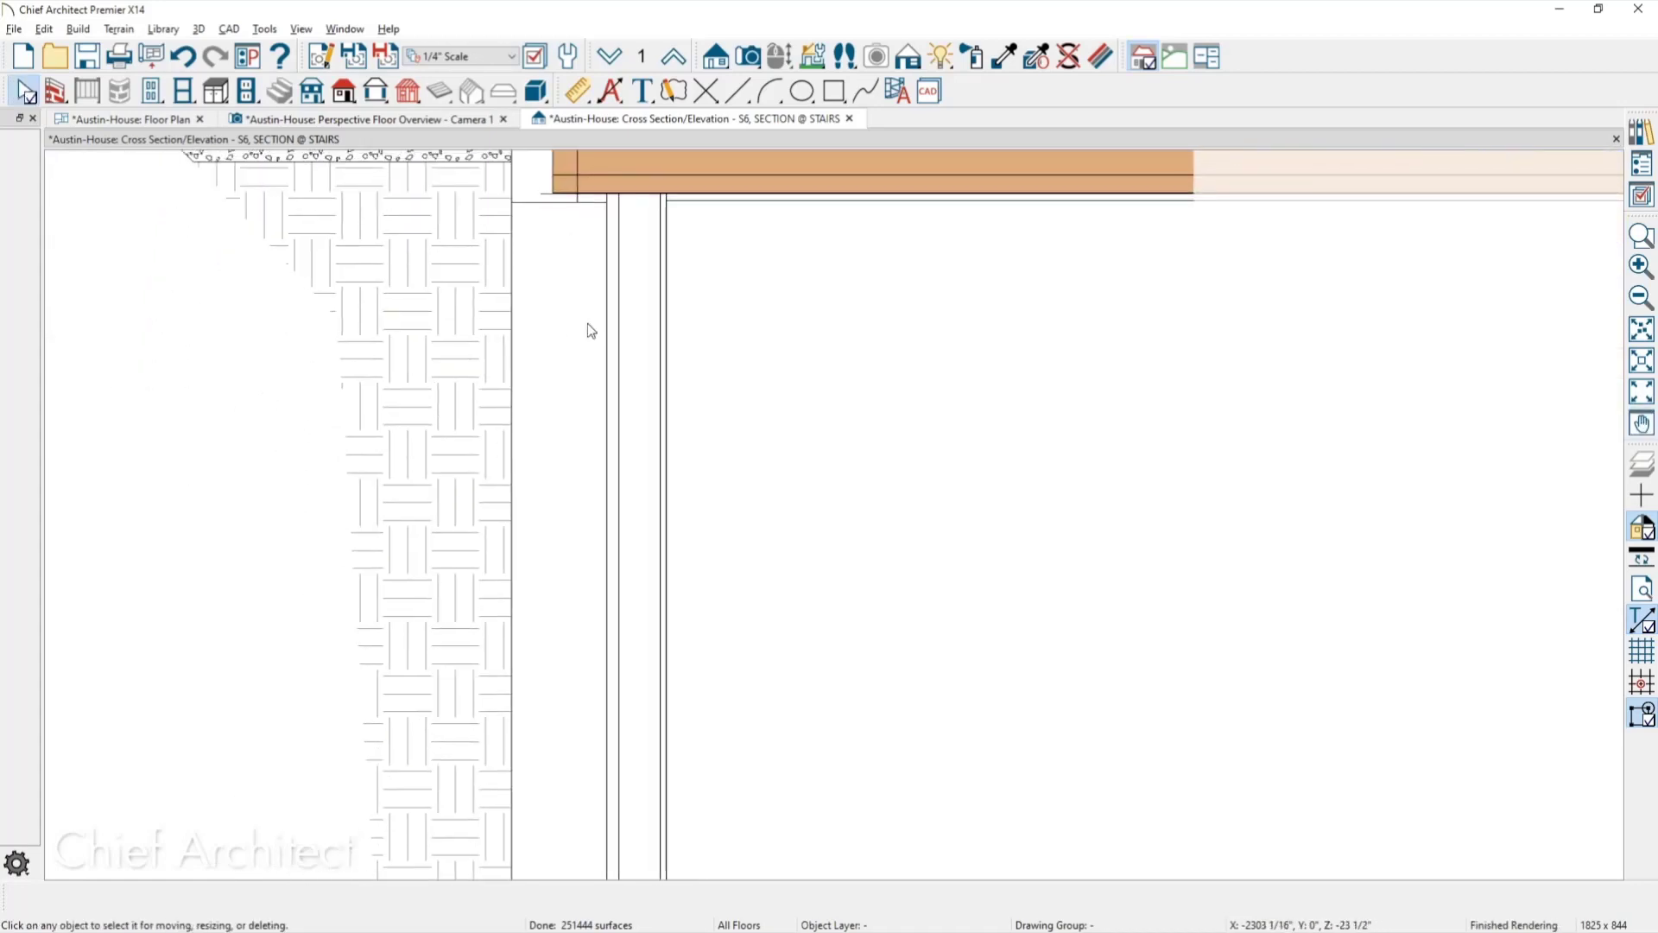
scroll(587, 323, "down", 2)
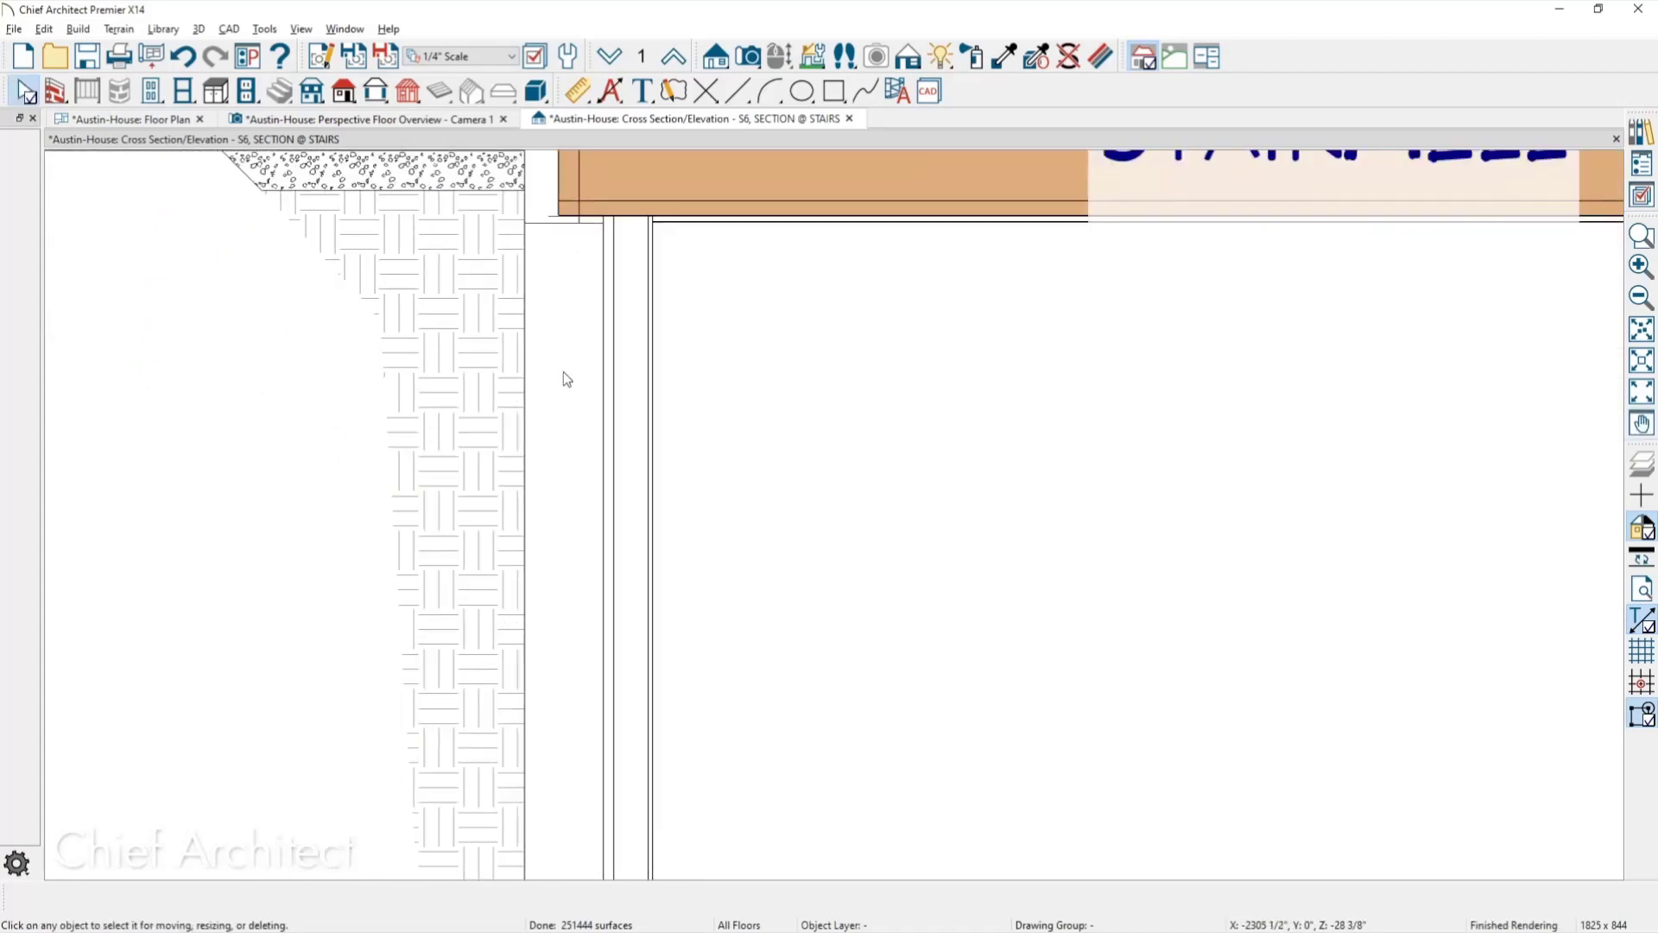
Switch to the Floor Plan view on floor 0 and open the specification of the car room's east foundation wall.
left_click(146, 121)
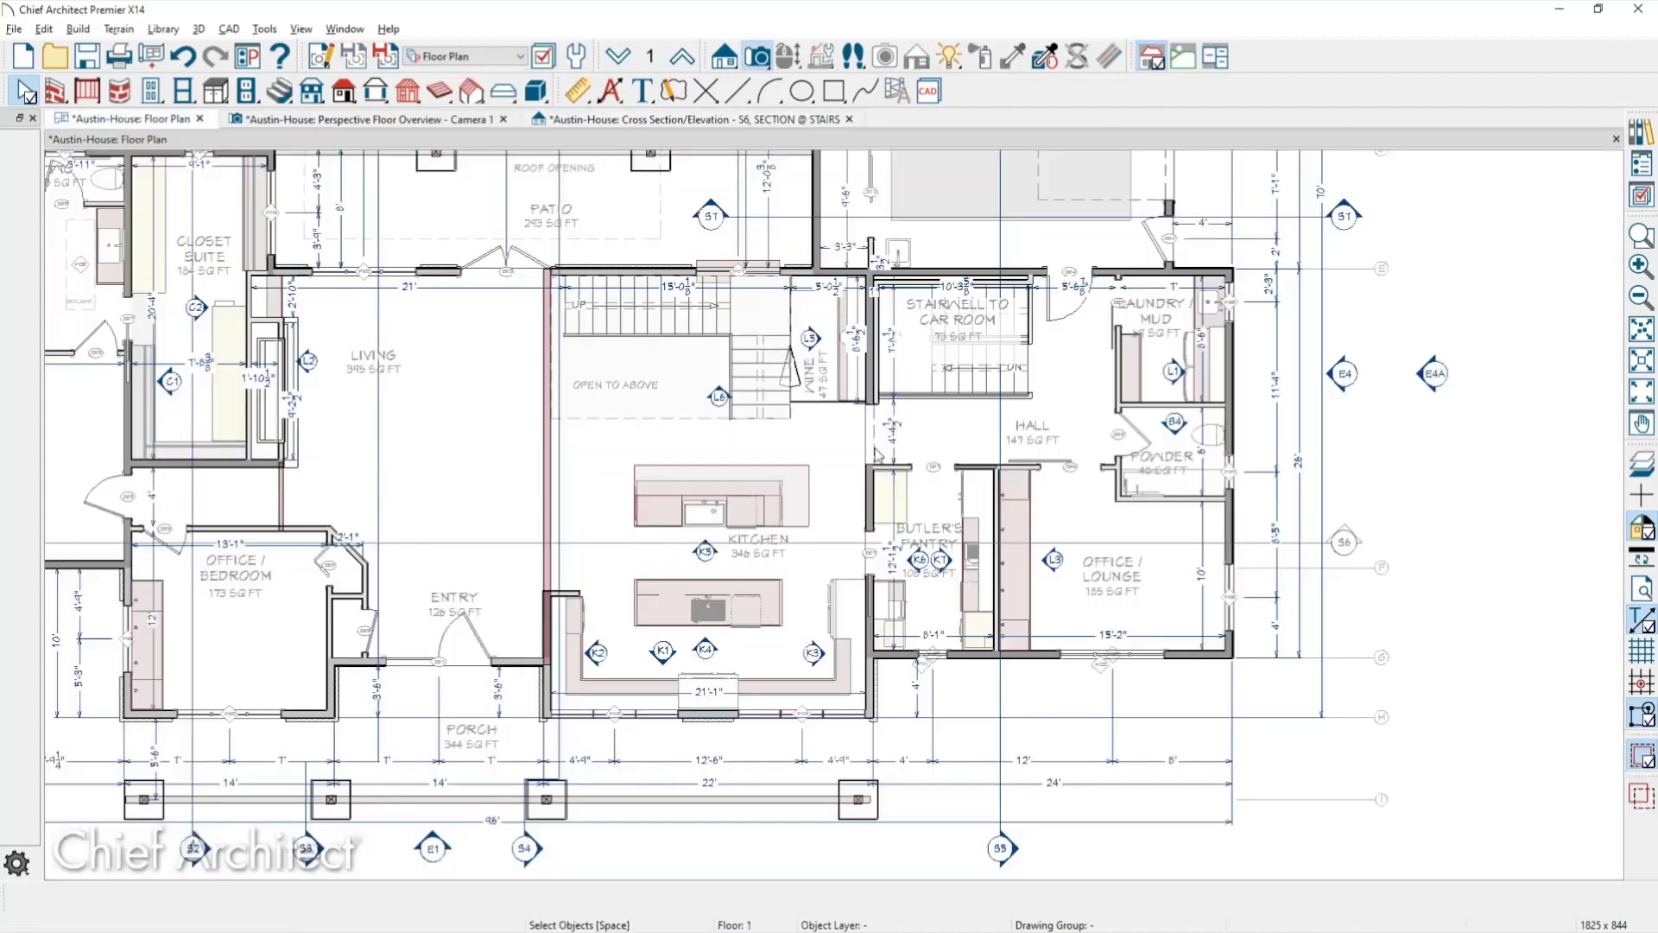
left_click(618, 56)
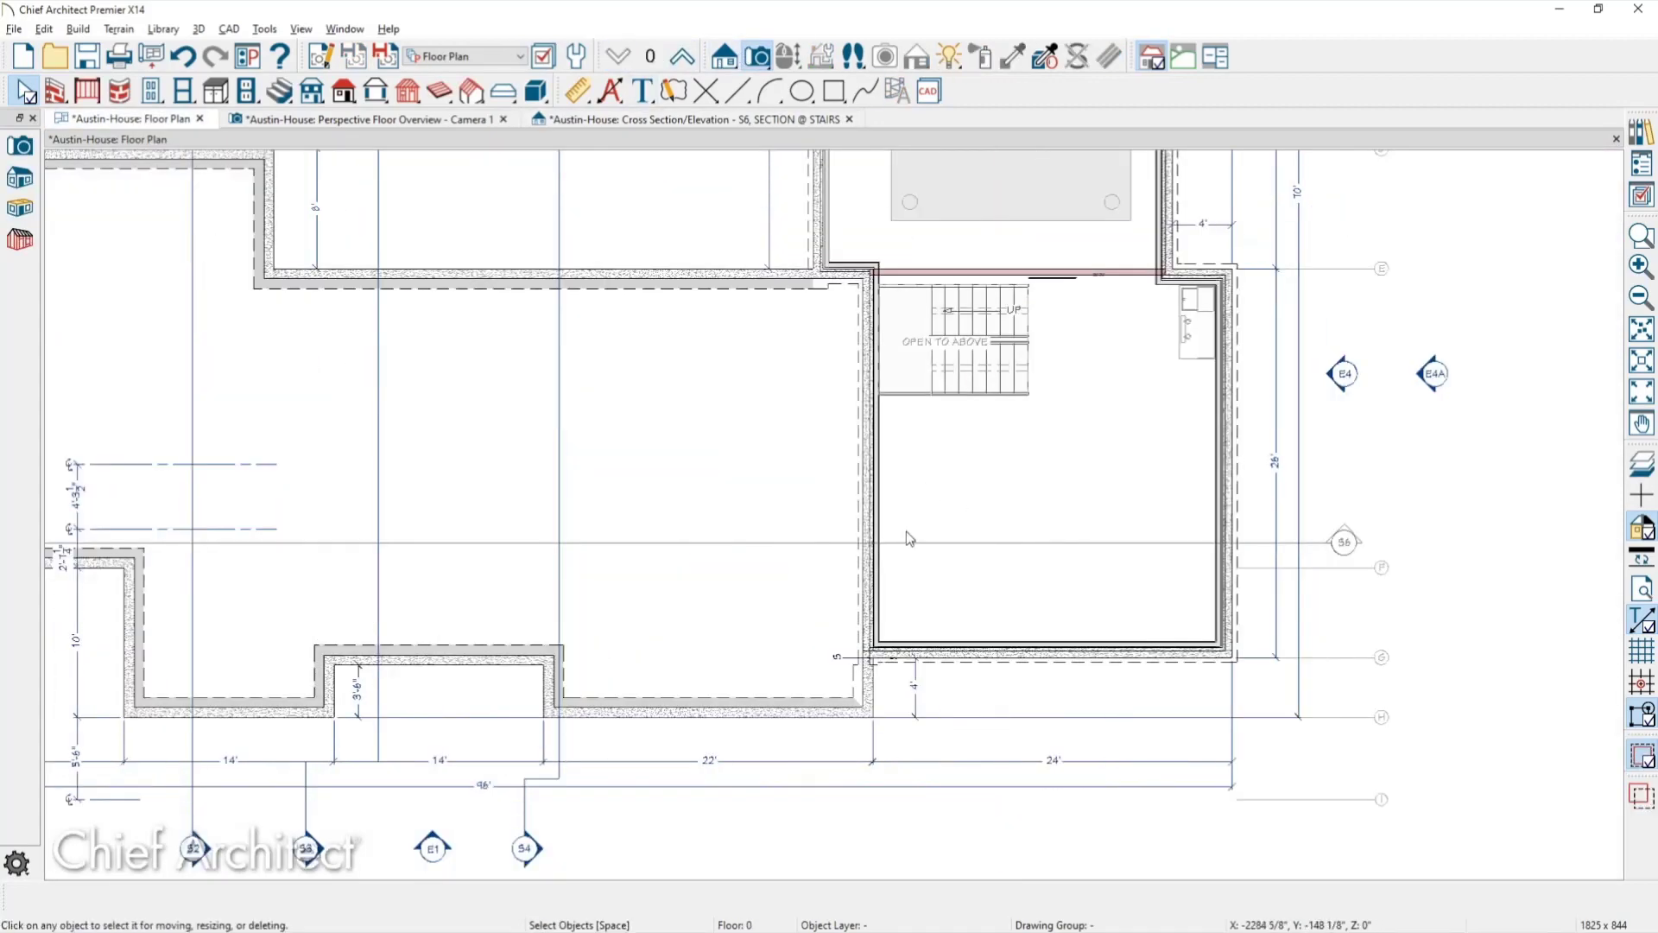
left_click(1234, 505)
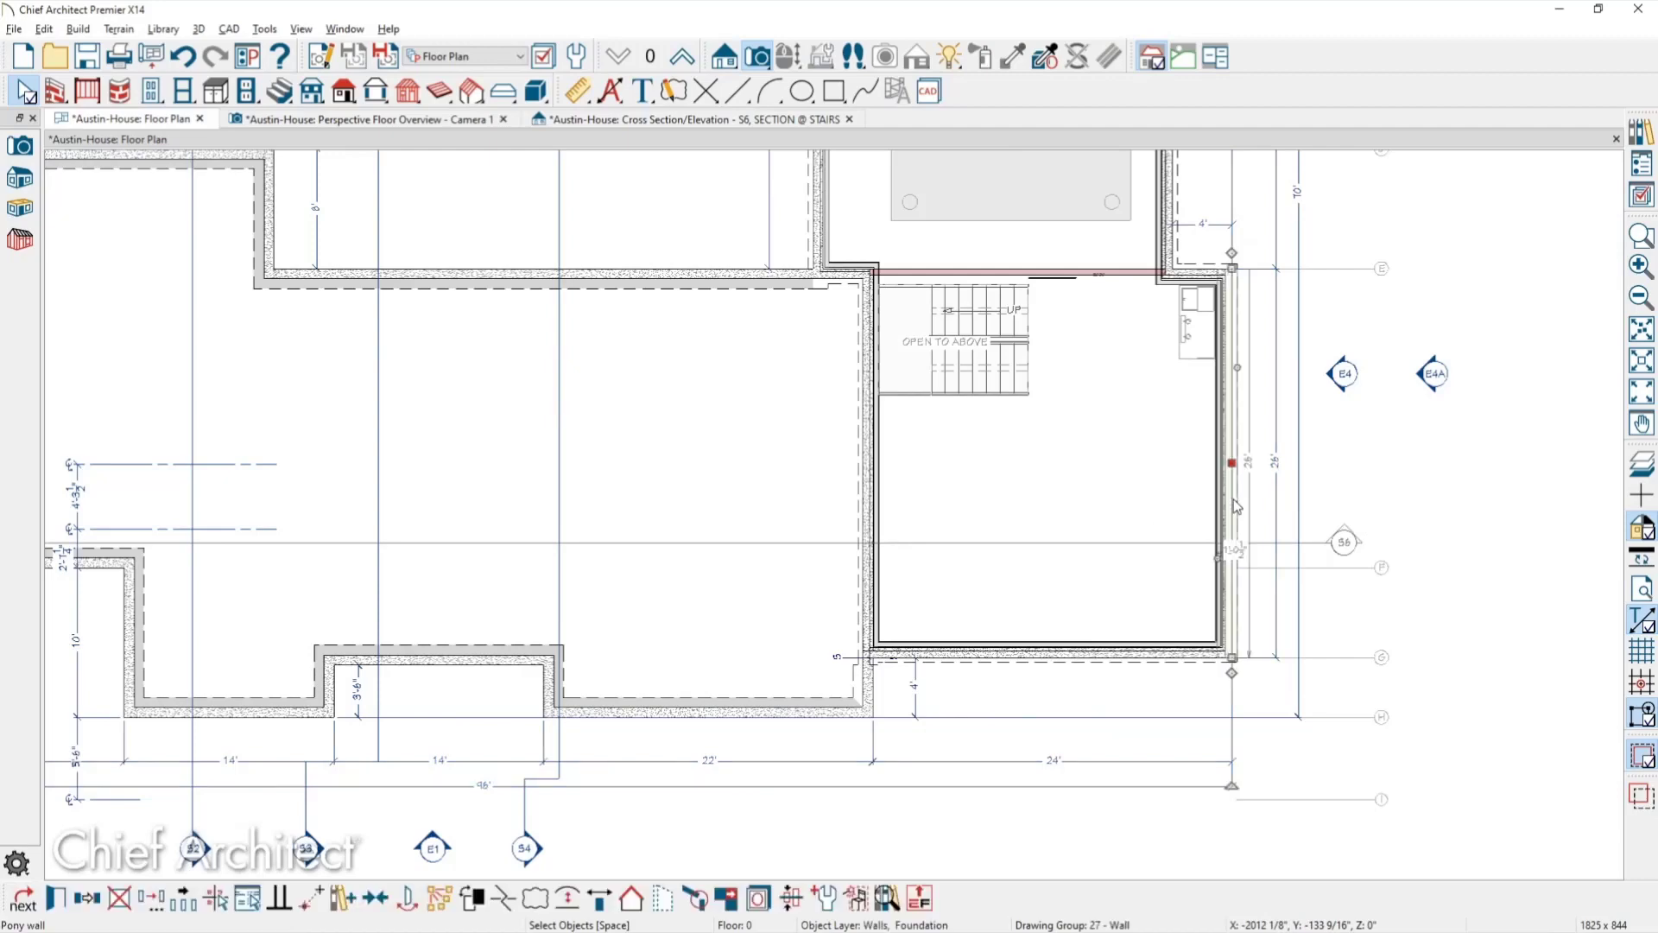
left_click(248, 898)
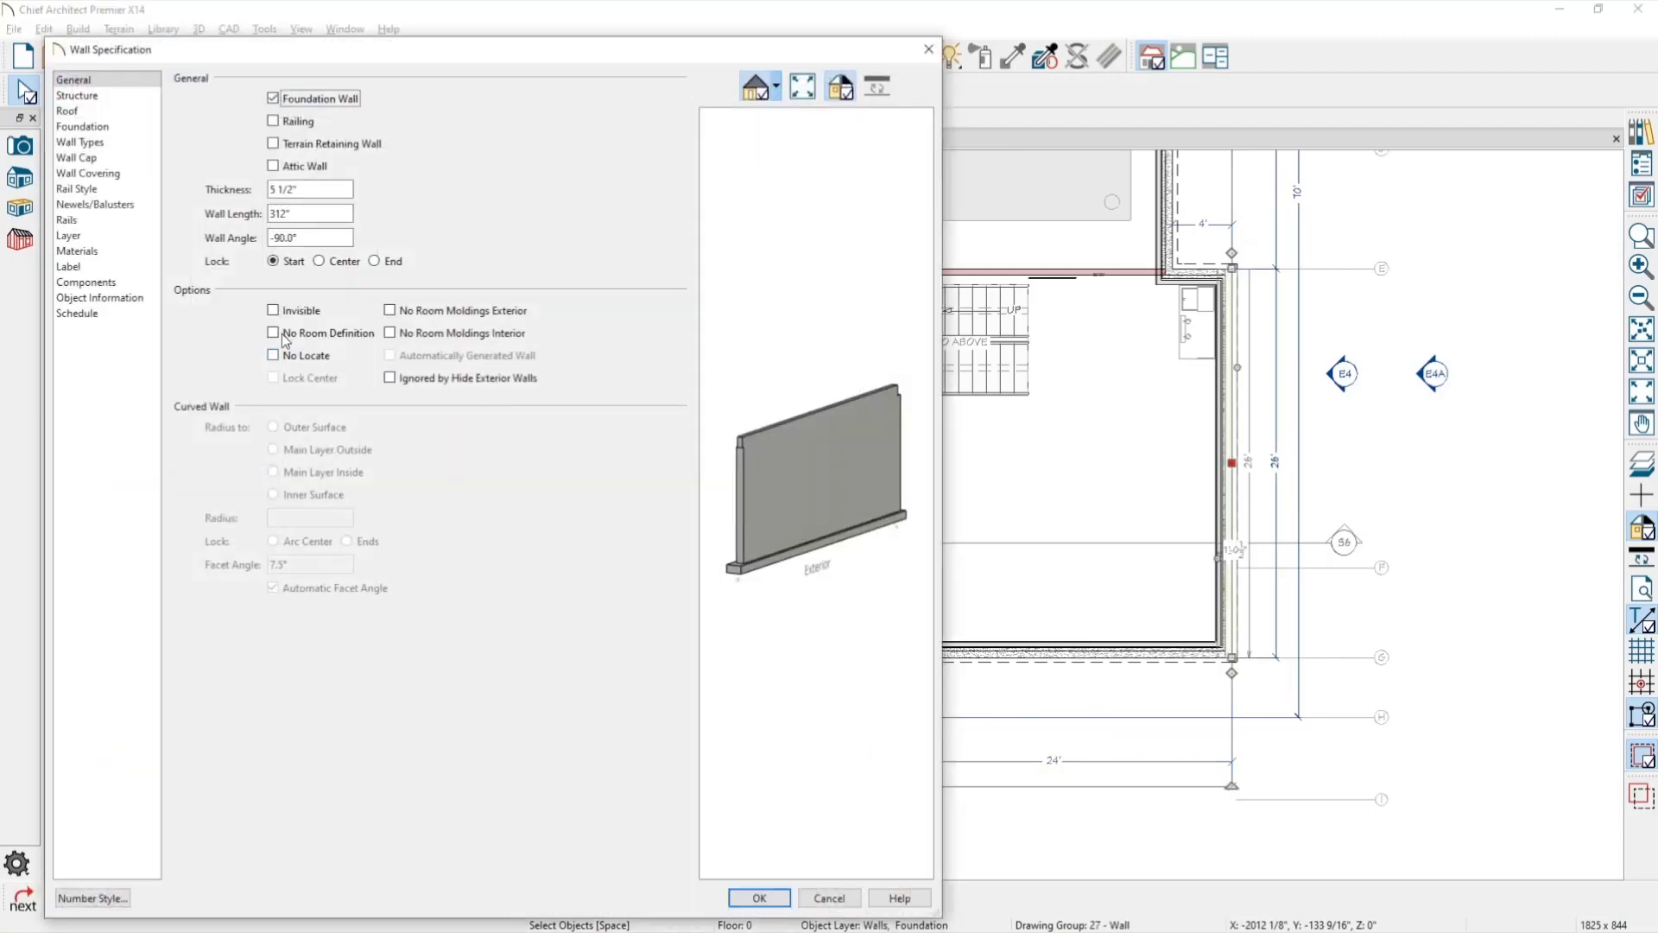
Inspect the wall's pony wall types and 3D preview, copy its Elevation of Lower Wall Top, and close the specification.
left_click(95, 142)
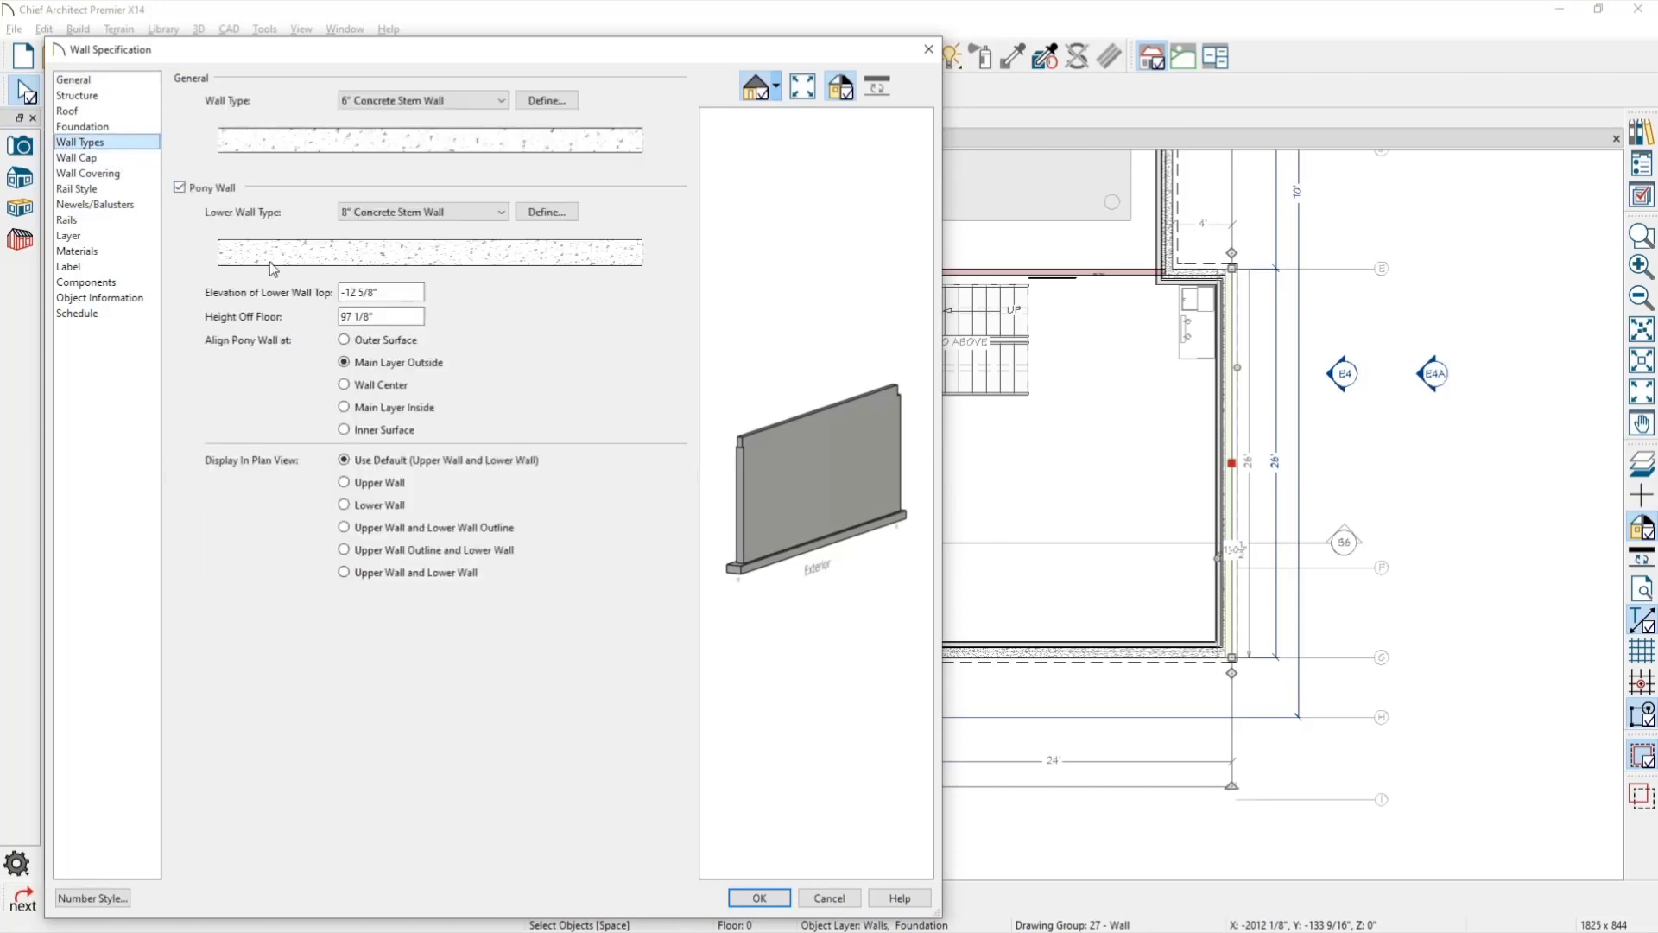
left_click(374, 293)
left_click_drag(730, 471, 892, 445)
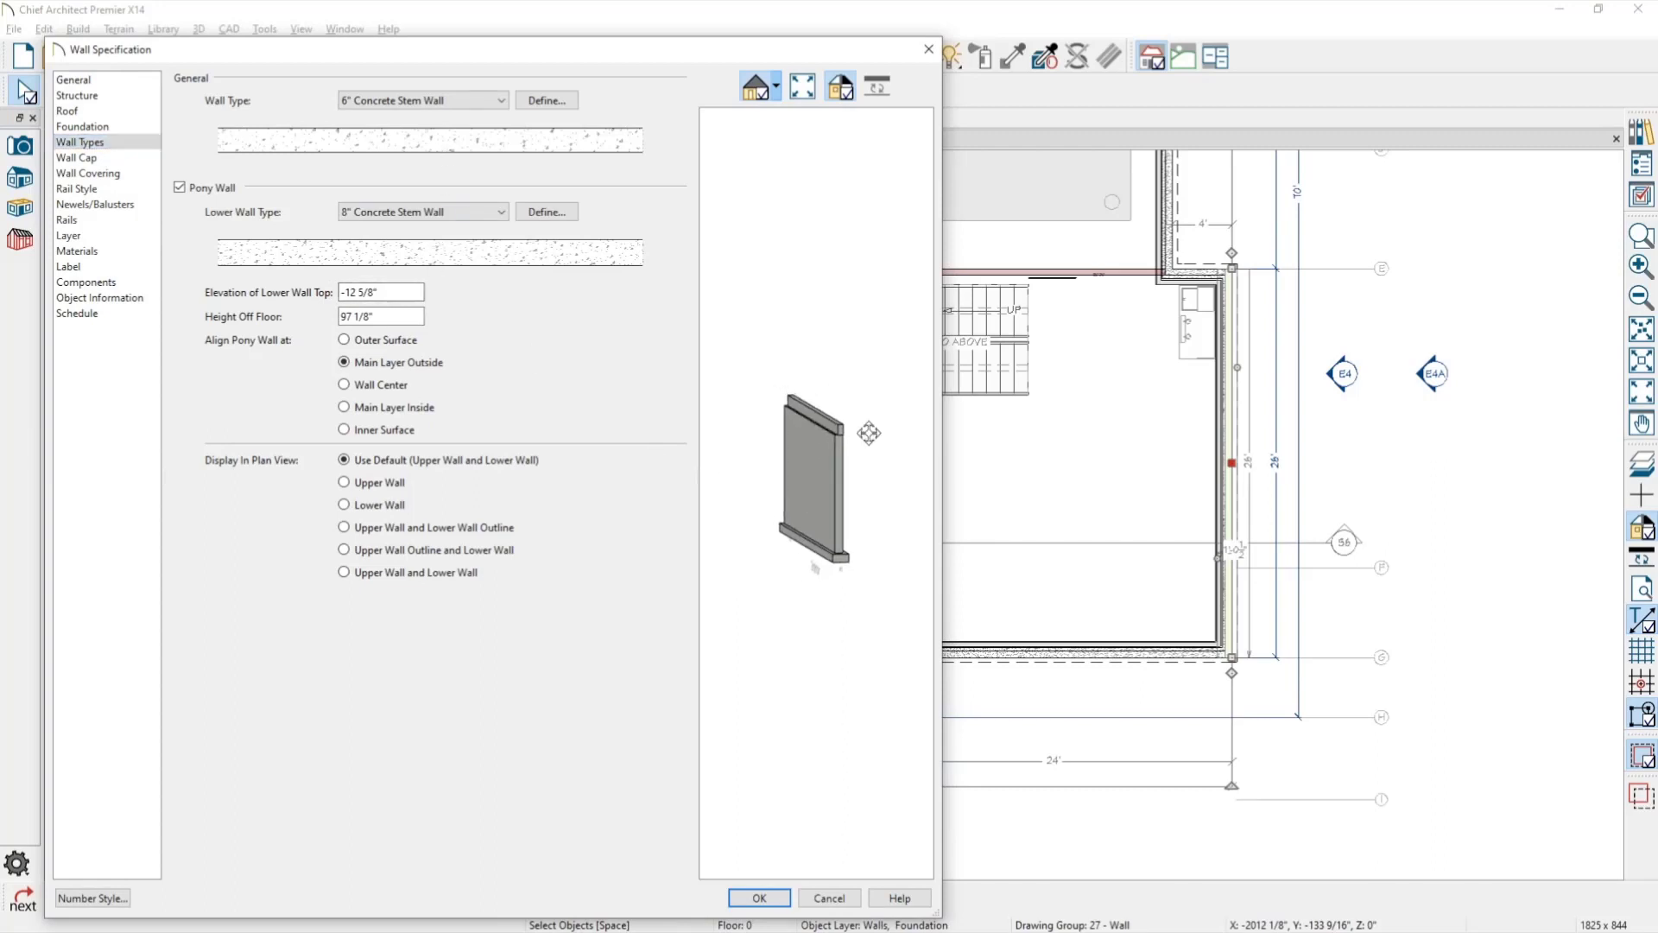
scroll(858, 432, "up", 5)
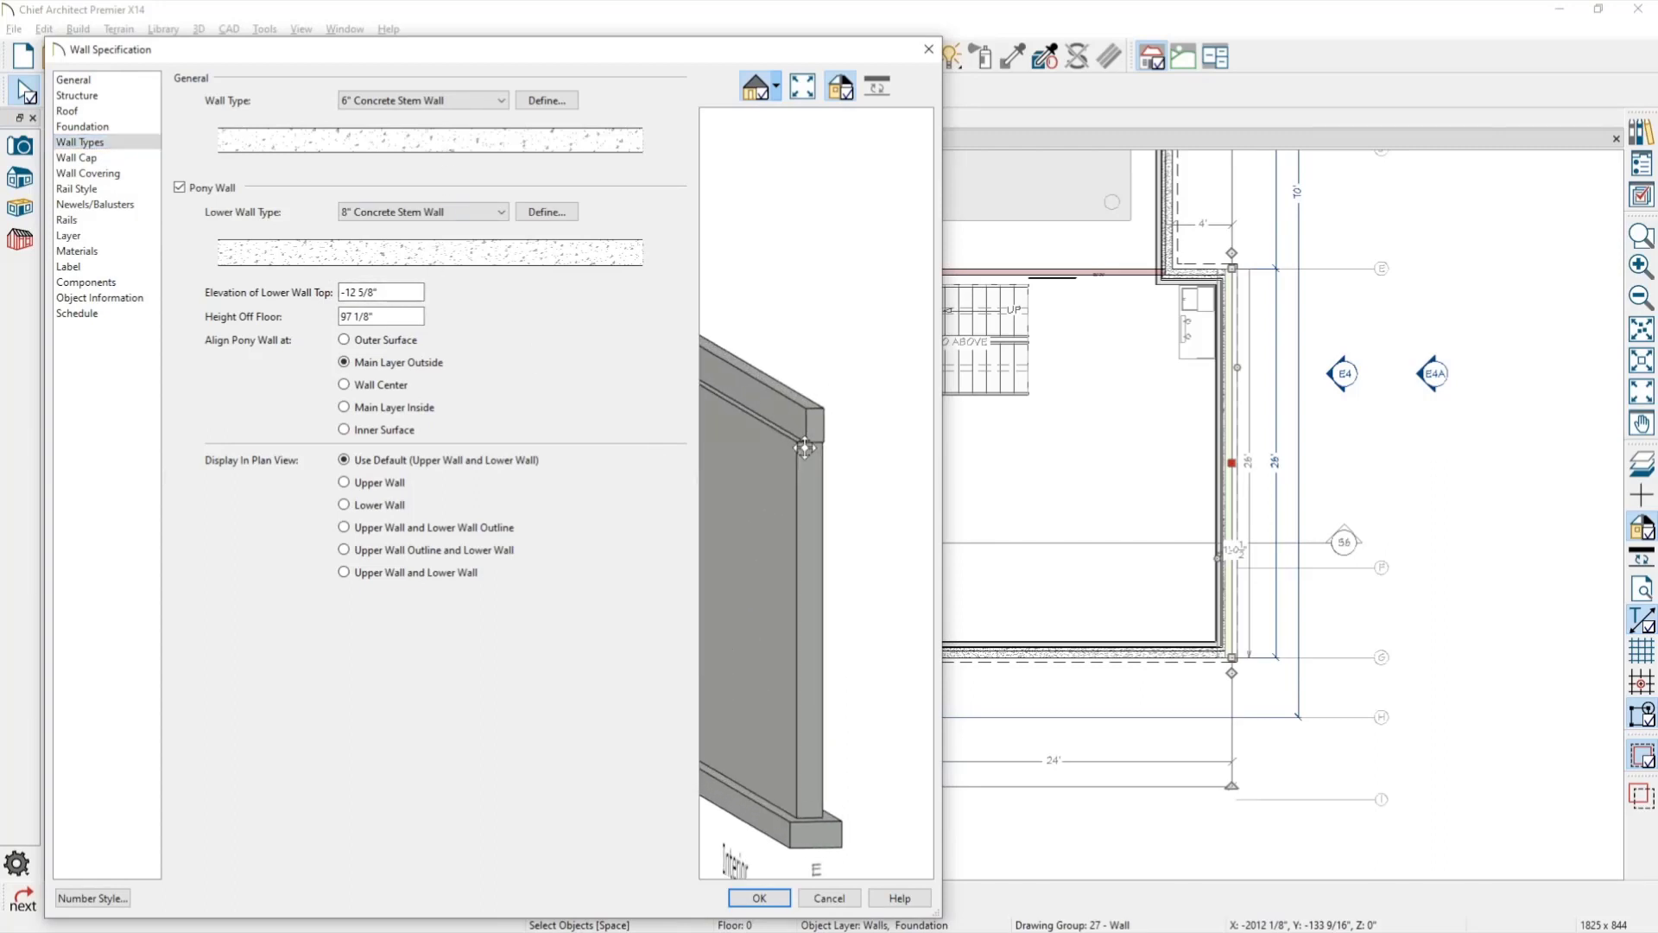
left_click_drag(410, 293, 339, 293)
key("Return")
Set the Elevation of Lower Wall Top to -12 5/8" for the foundation wall on the car room's west side.
scroll(864, 496, "up", 3)
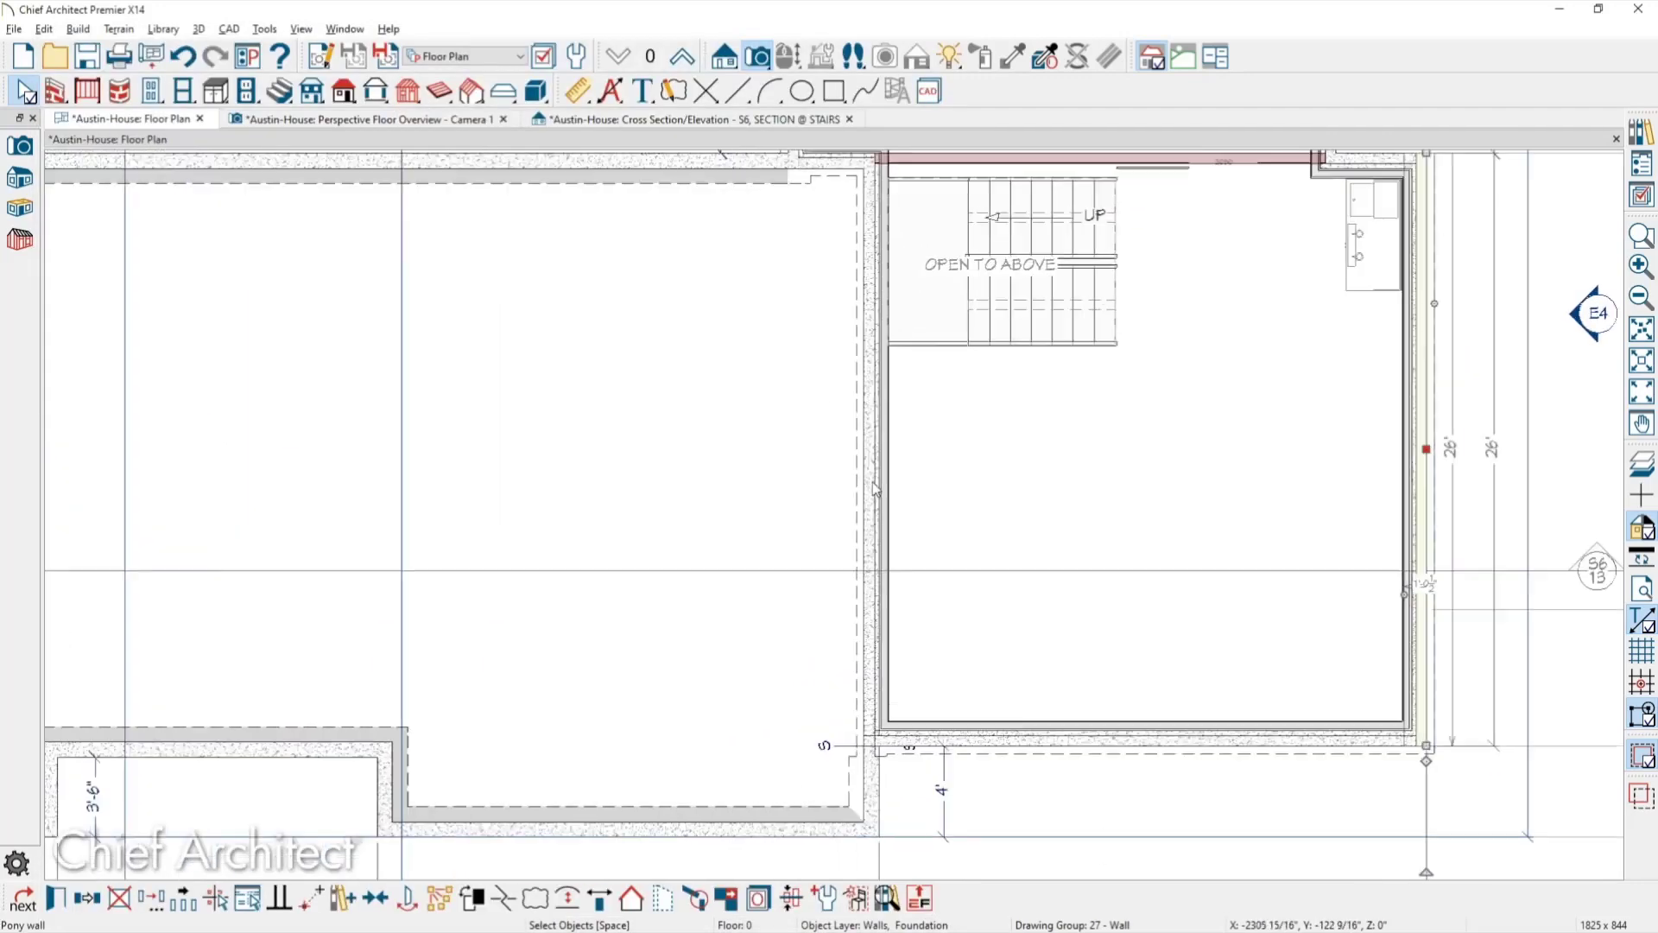
key("t")
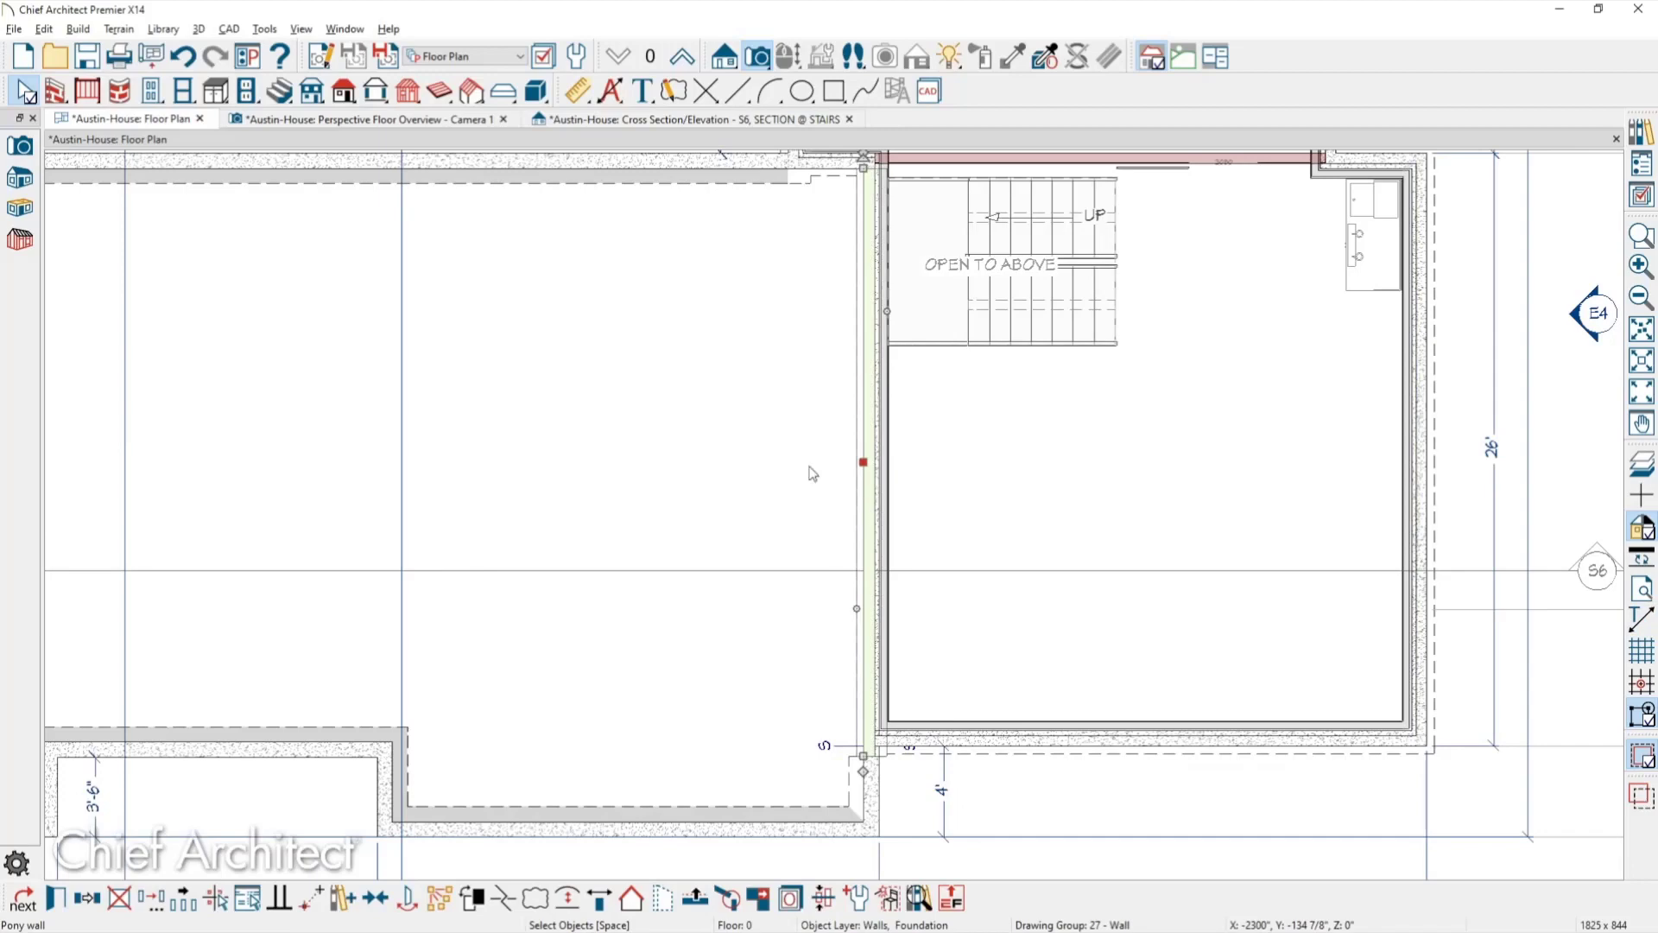
key("ctrl+e")
left_click_drag(415, 292, 338, 293)
type("-12 5/8\"")
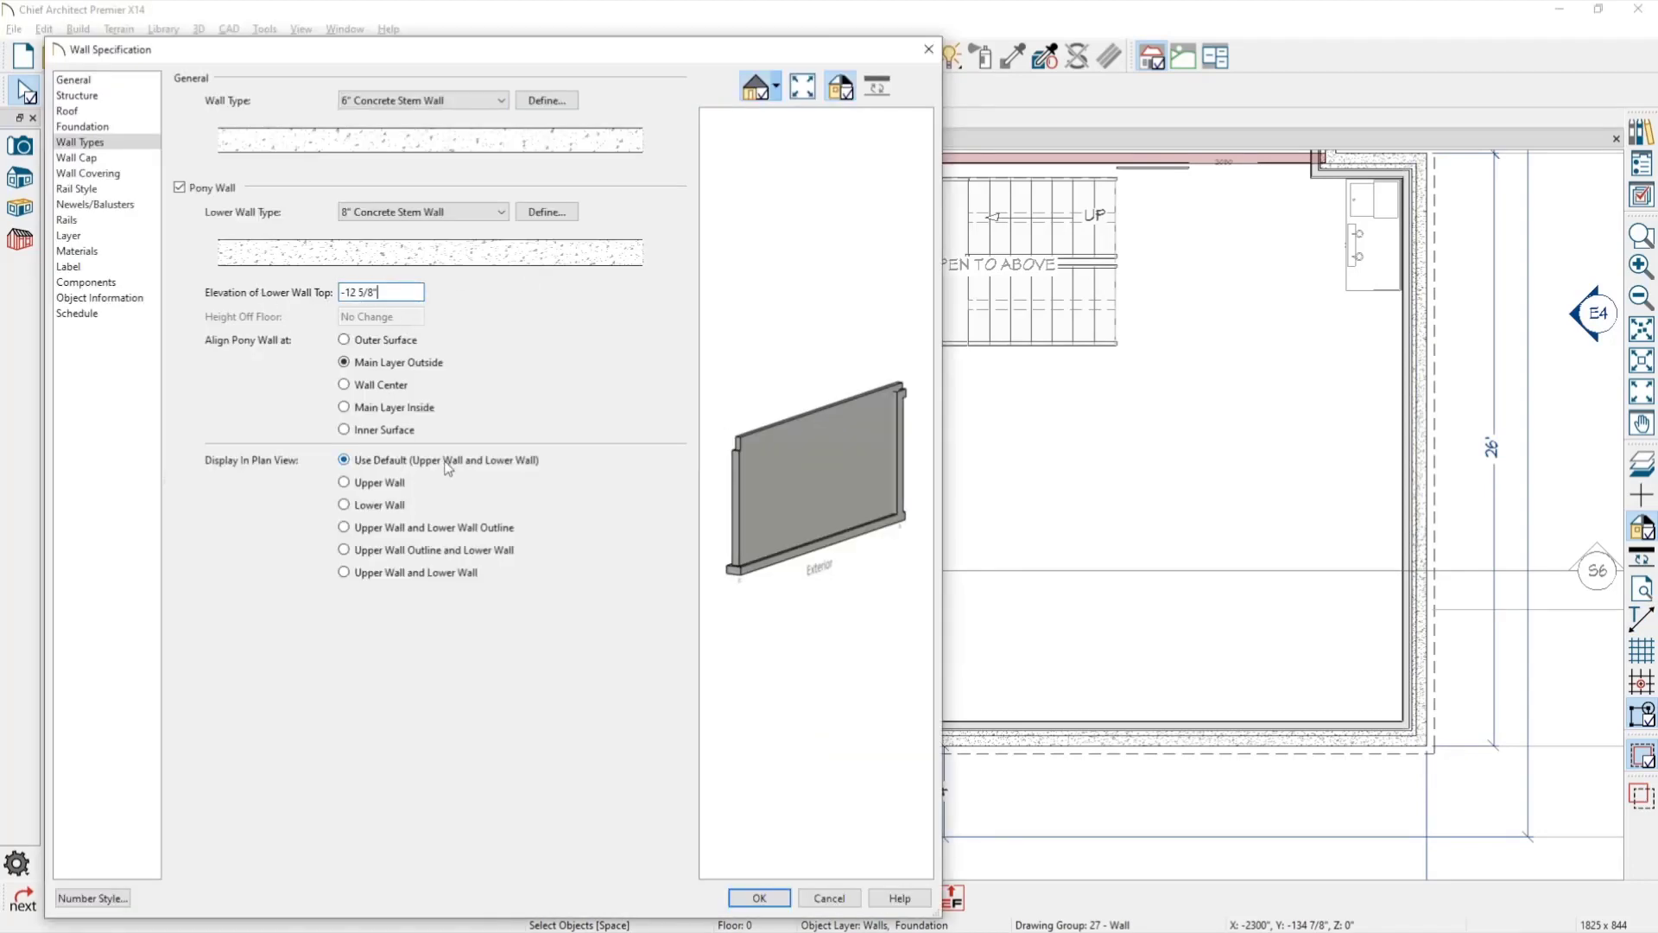
left_click(761, 898)
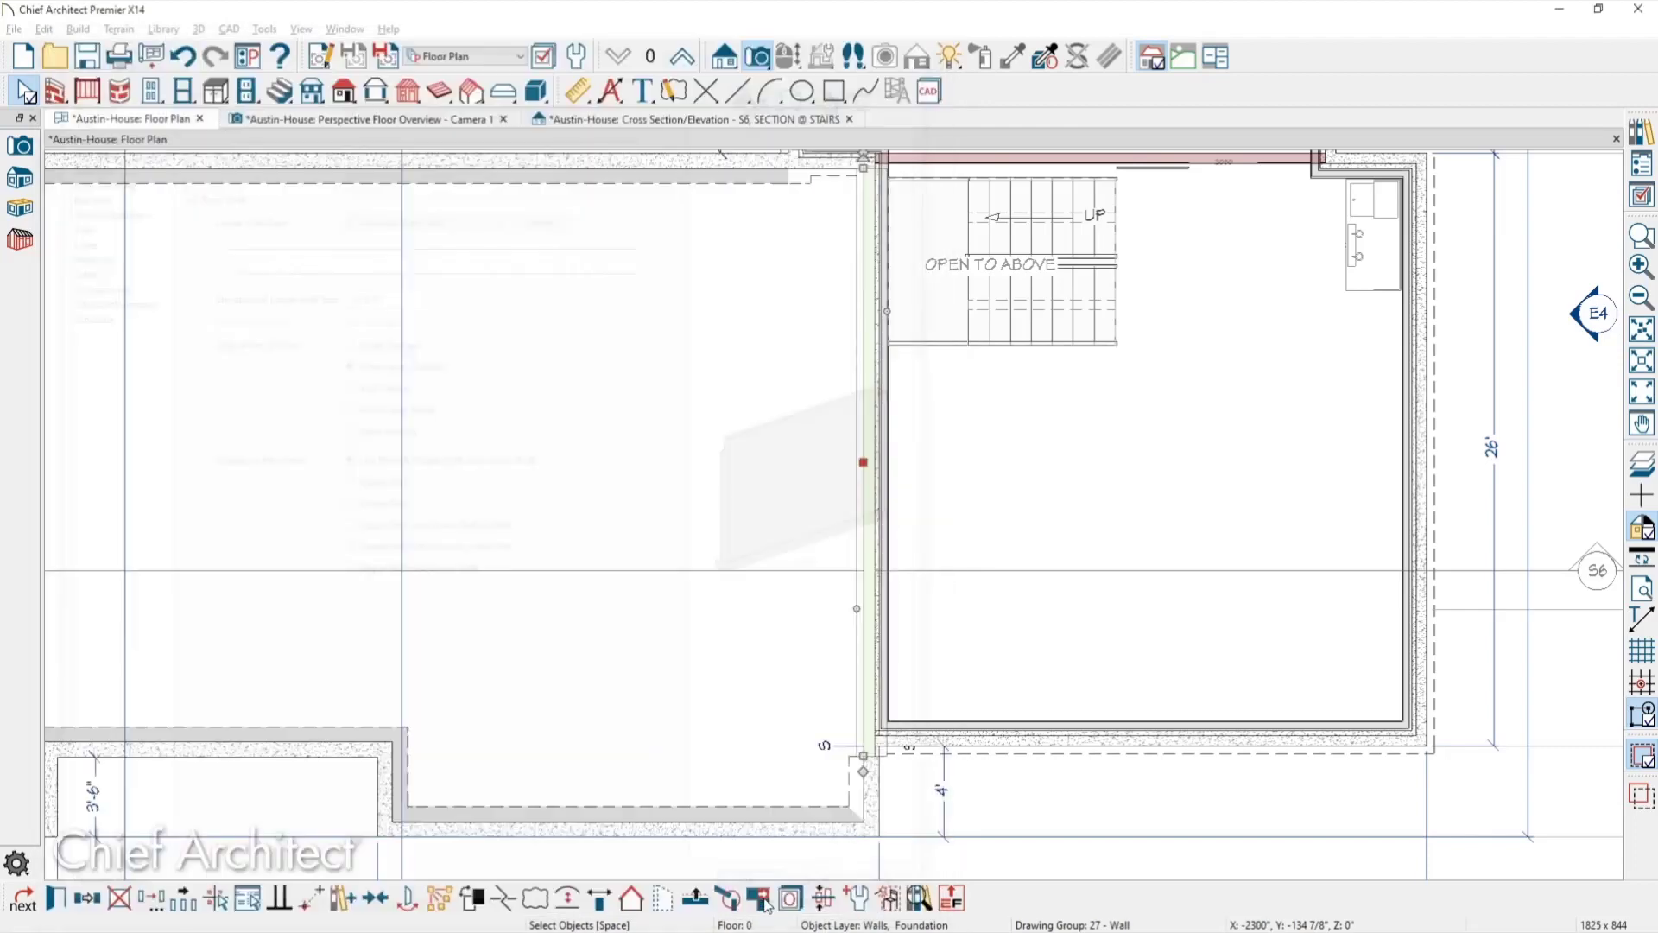
In the S6 section, pull the ends of both overlapping floor joists back to the inner face of the upper stem wall.
left_click(646, 121)
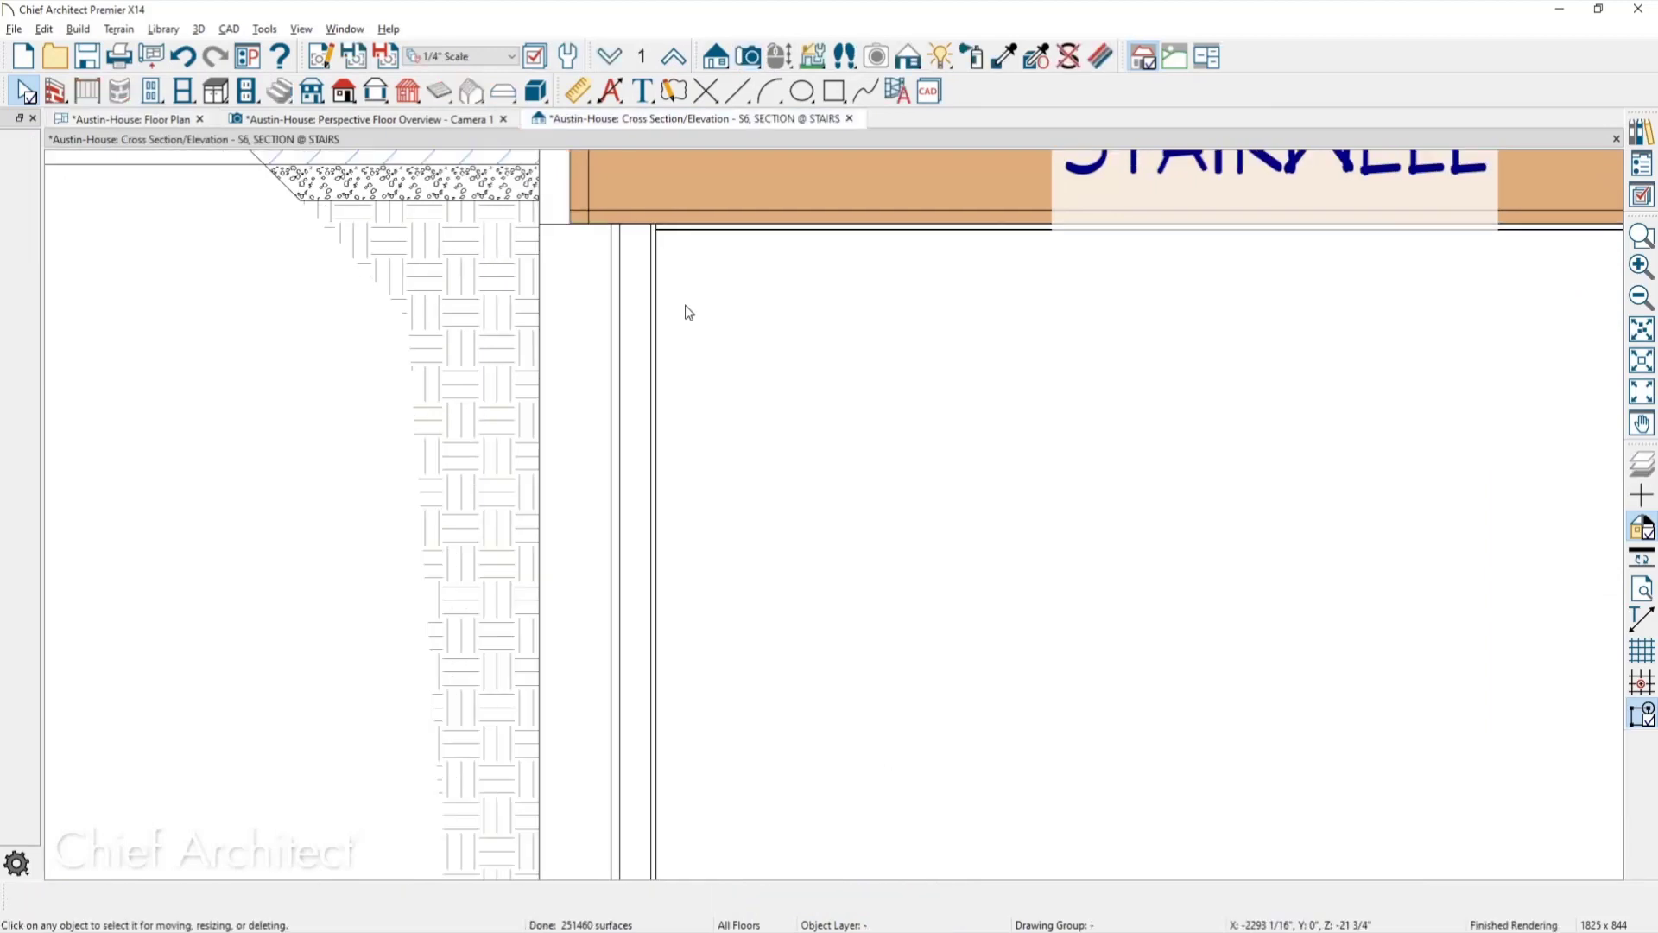
middle_click_drag(581, 242, 514, 436)
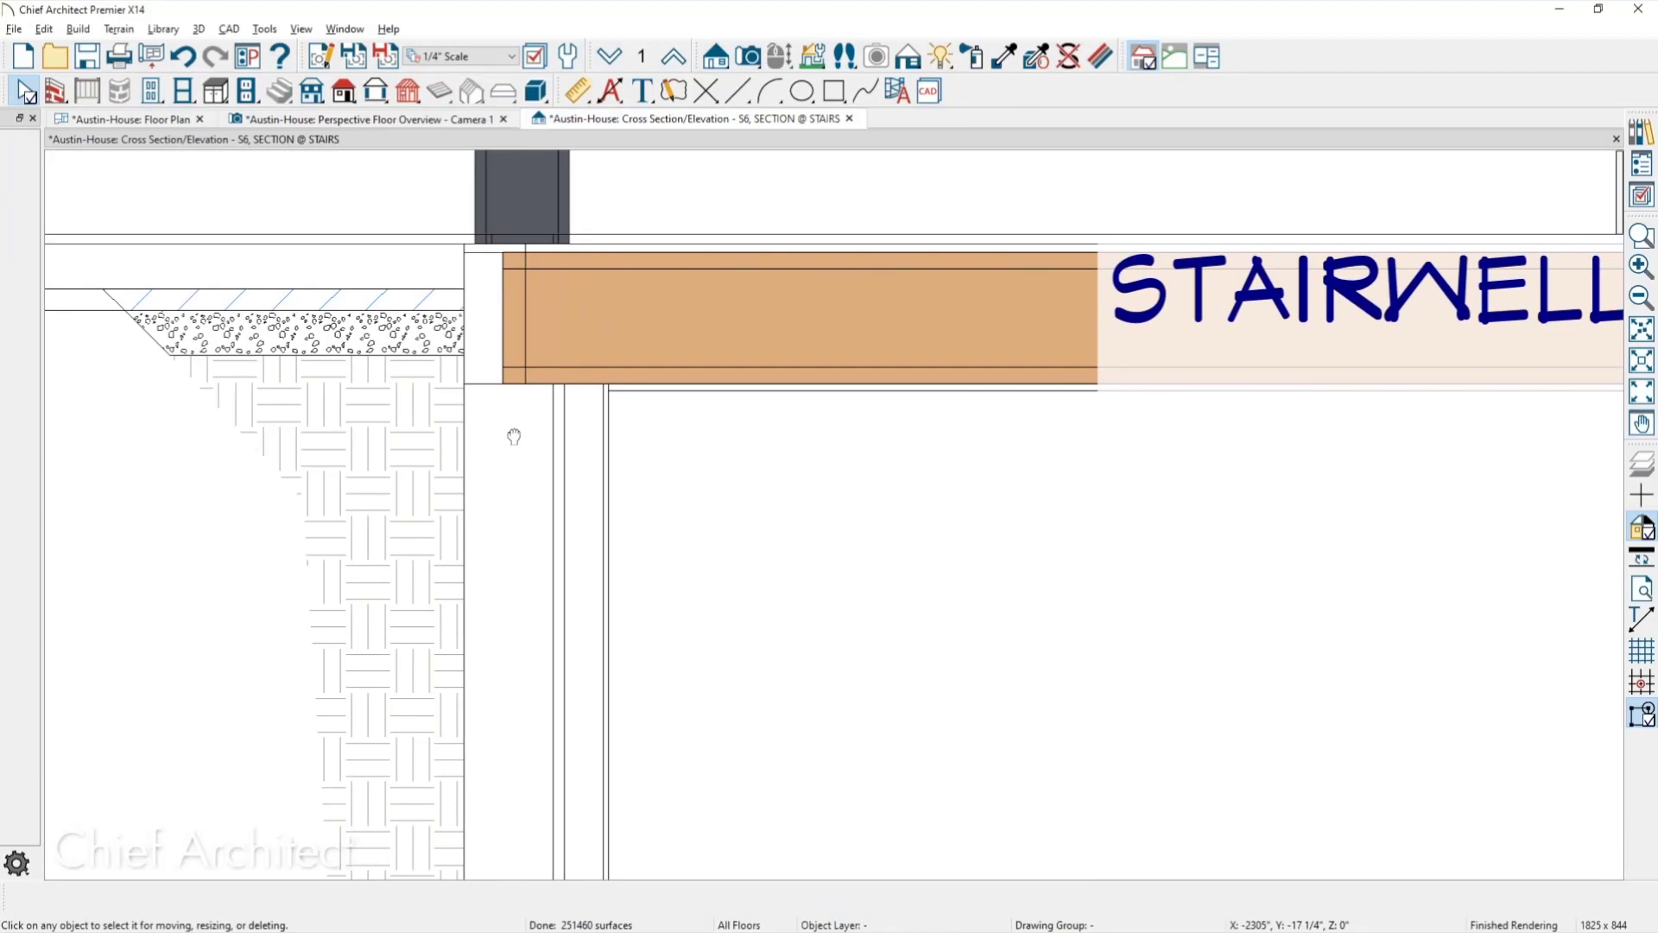
left_click(536, 318)
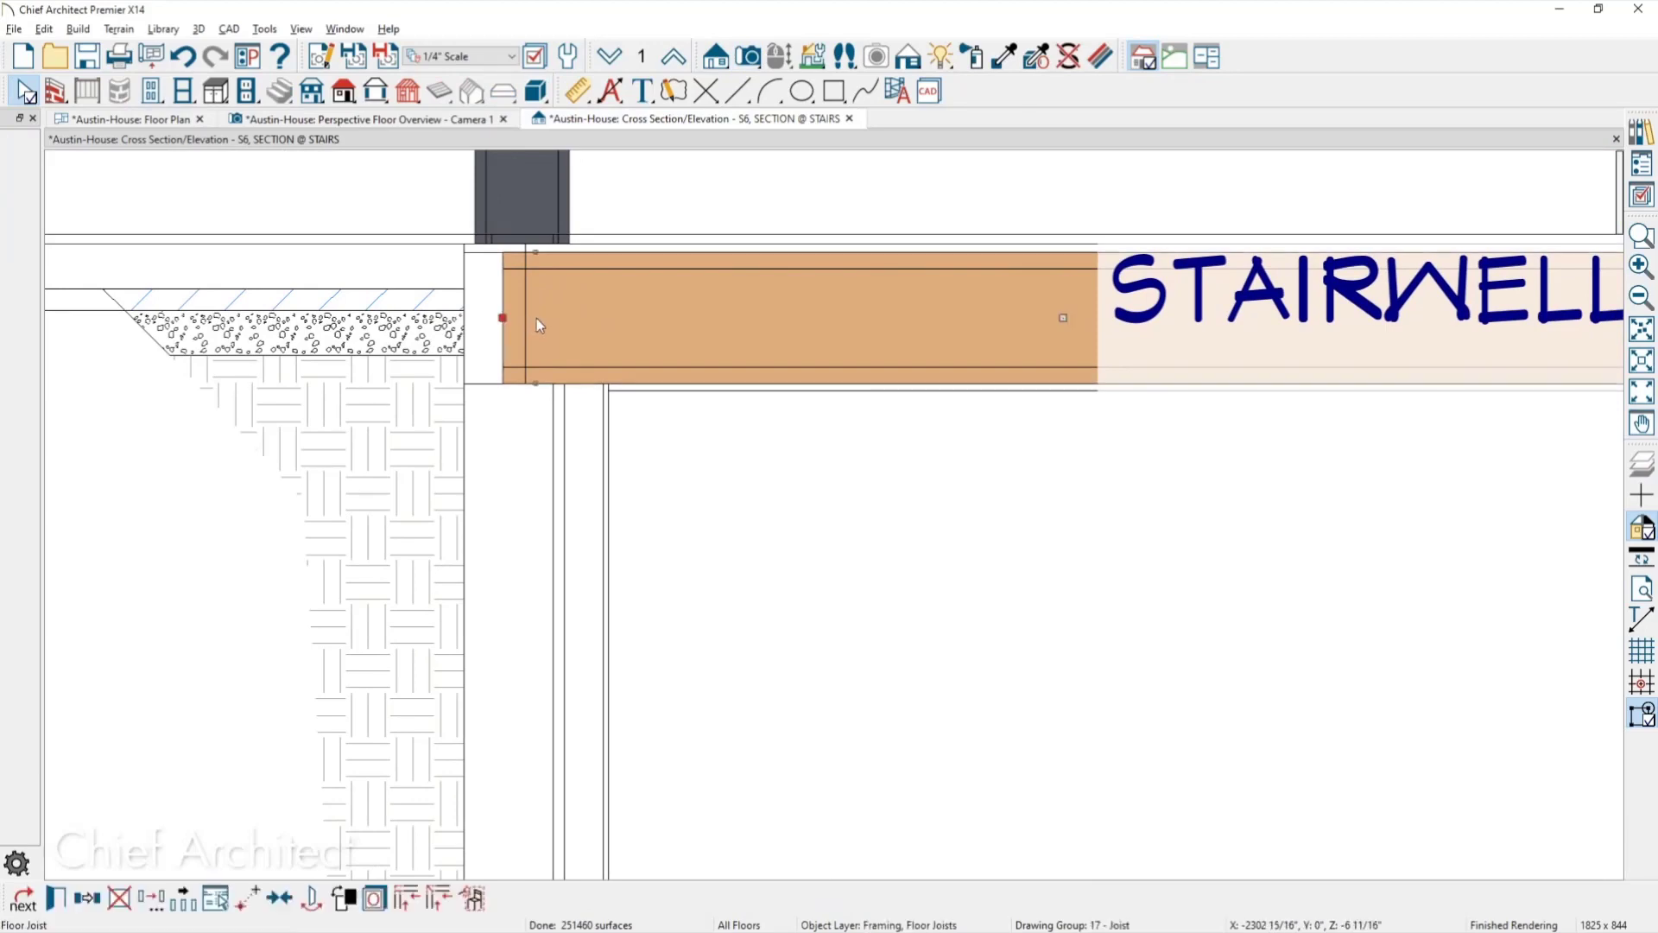
left_click_drag(505, 317, 521, 314)
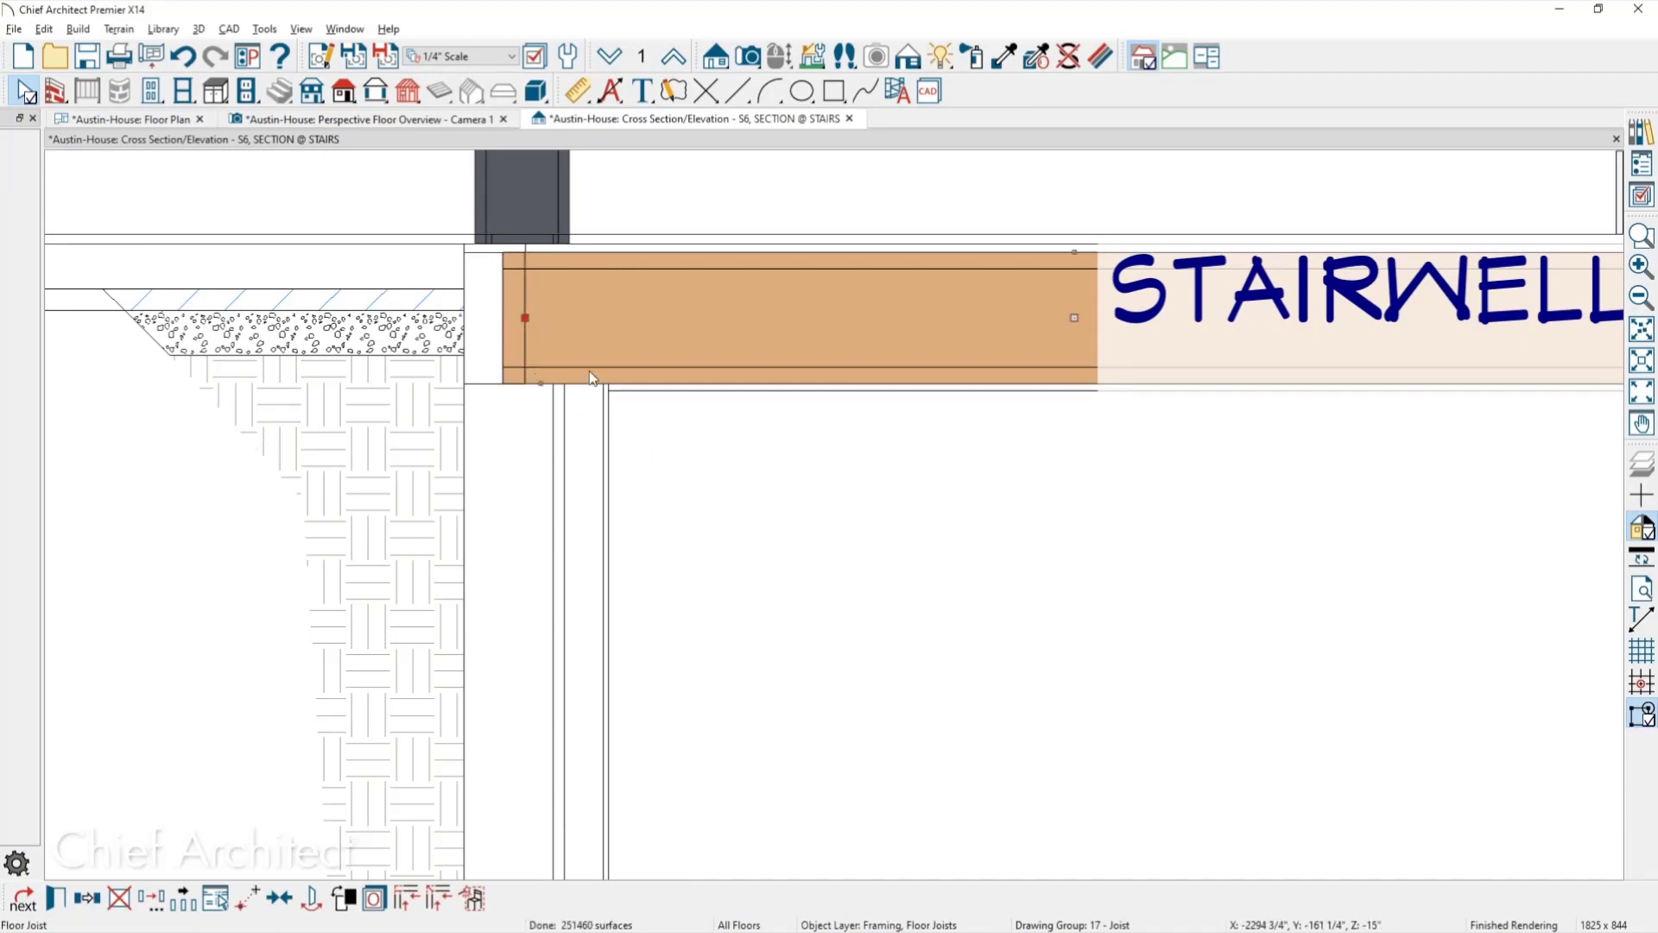
left_click(524, 309)
mouse_move(503, 318)
left_mouse_down()
mouse_move(519, 314)
mouse_move(607, 408)
left_mouse_up()
left_click(758, 485)
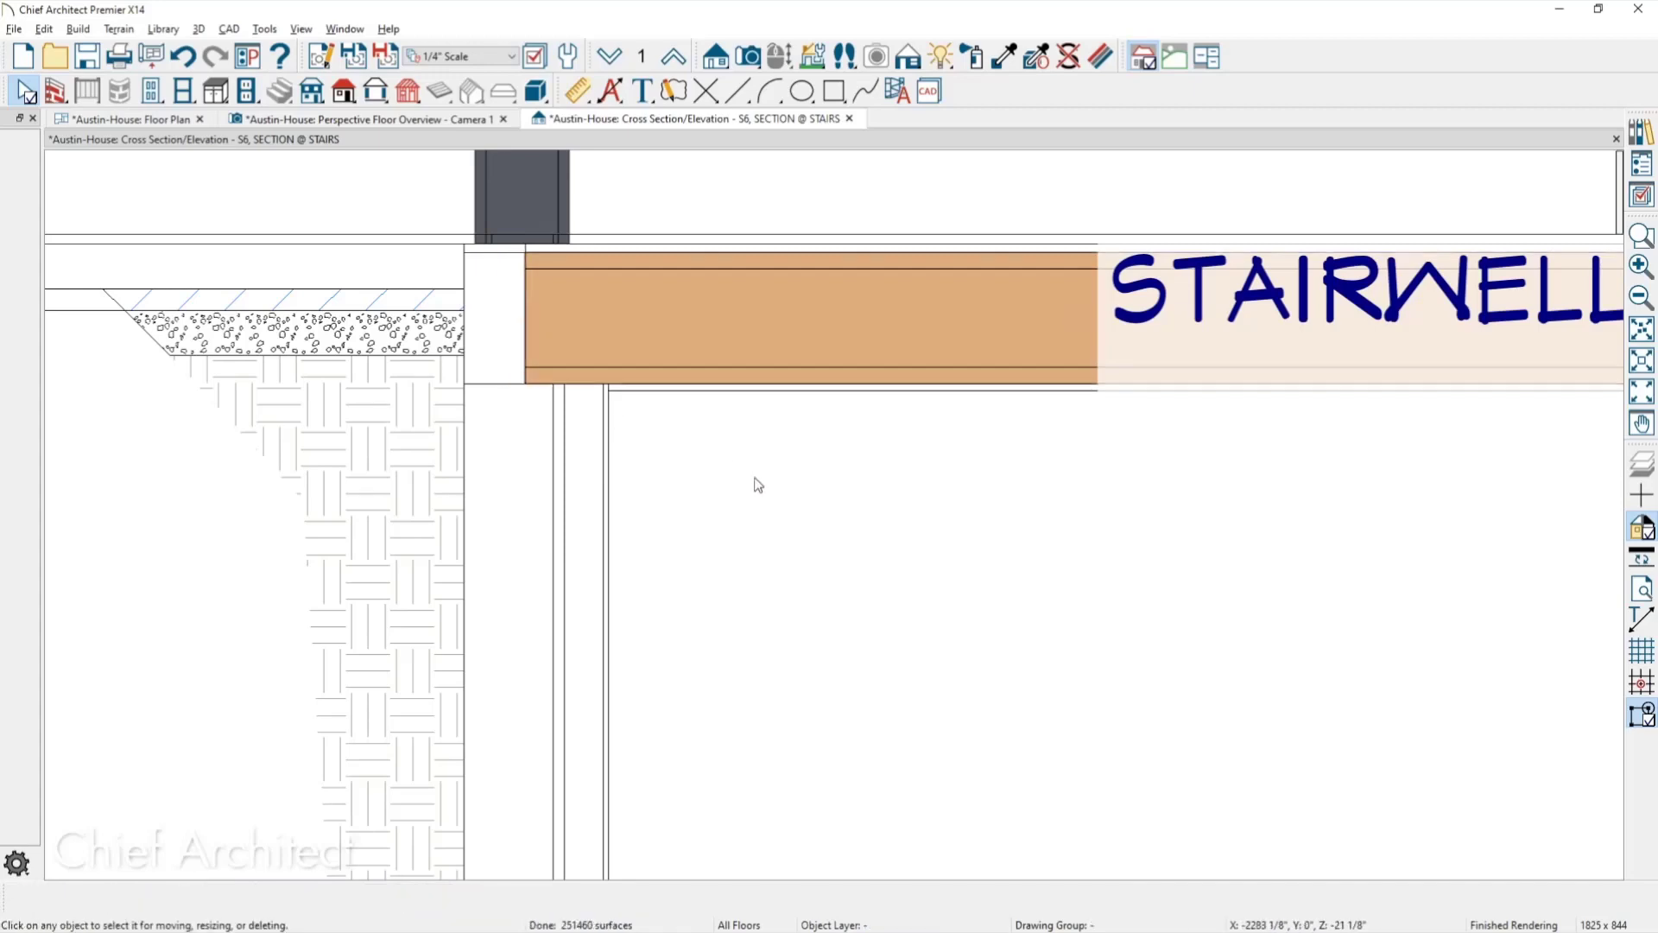
scroll(467, 375, "down", 2)
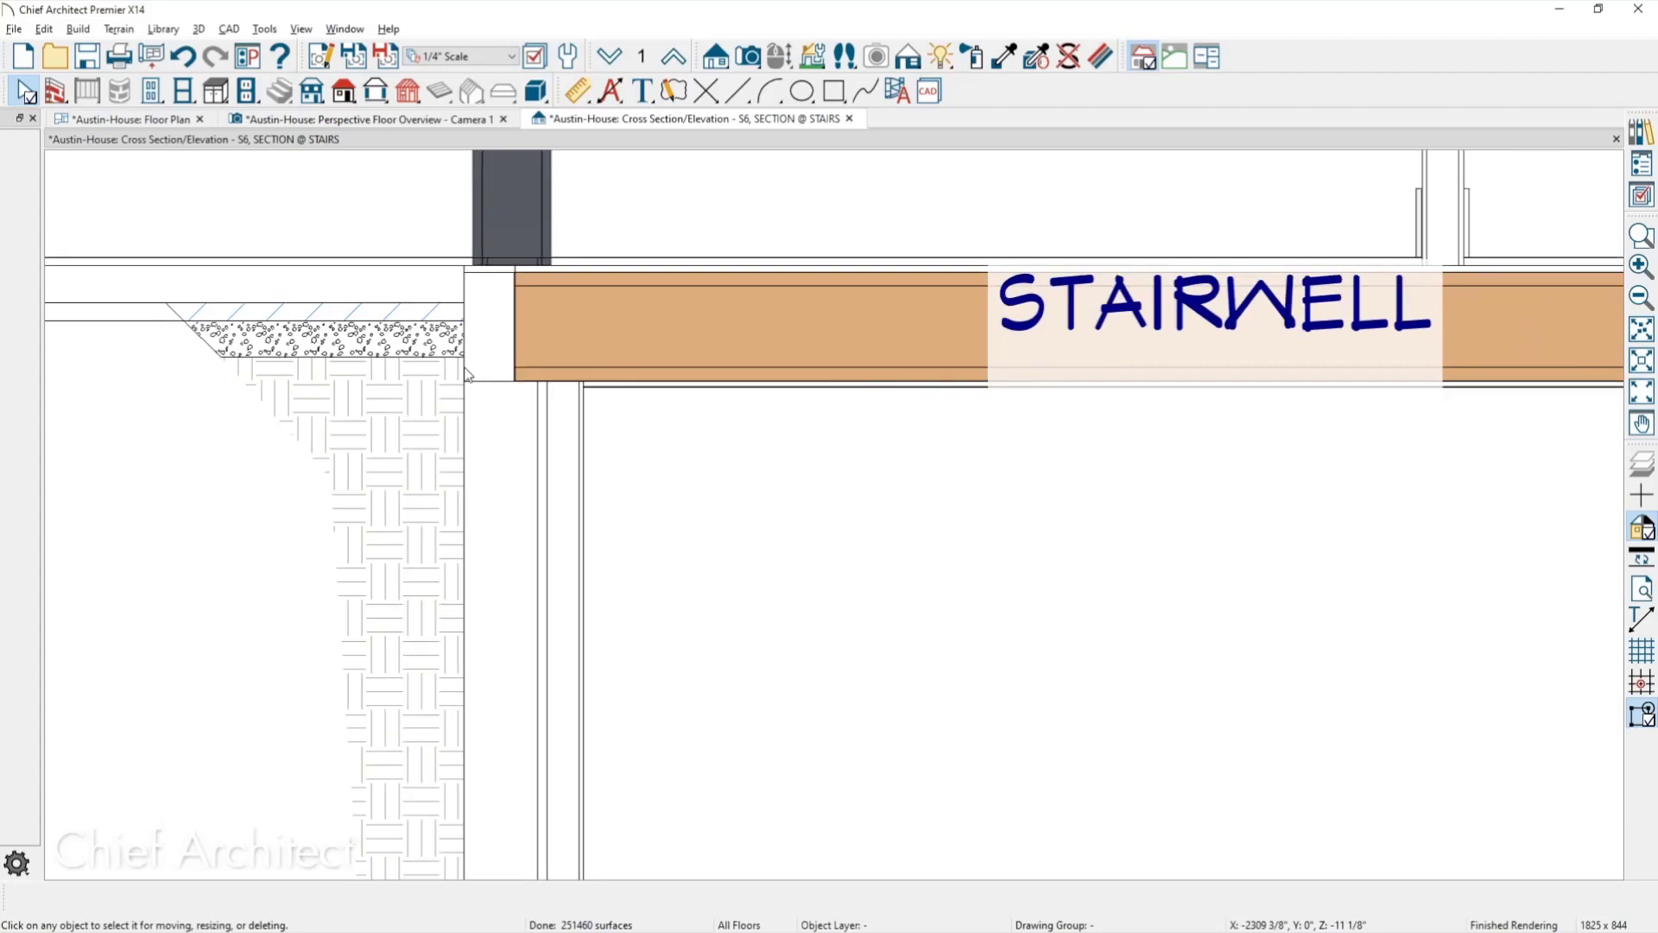
Close the S6 section at the stairs without saving its camera.
scroll(466, 376, "down", 2)
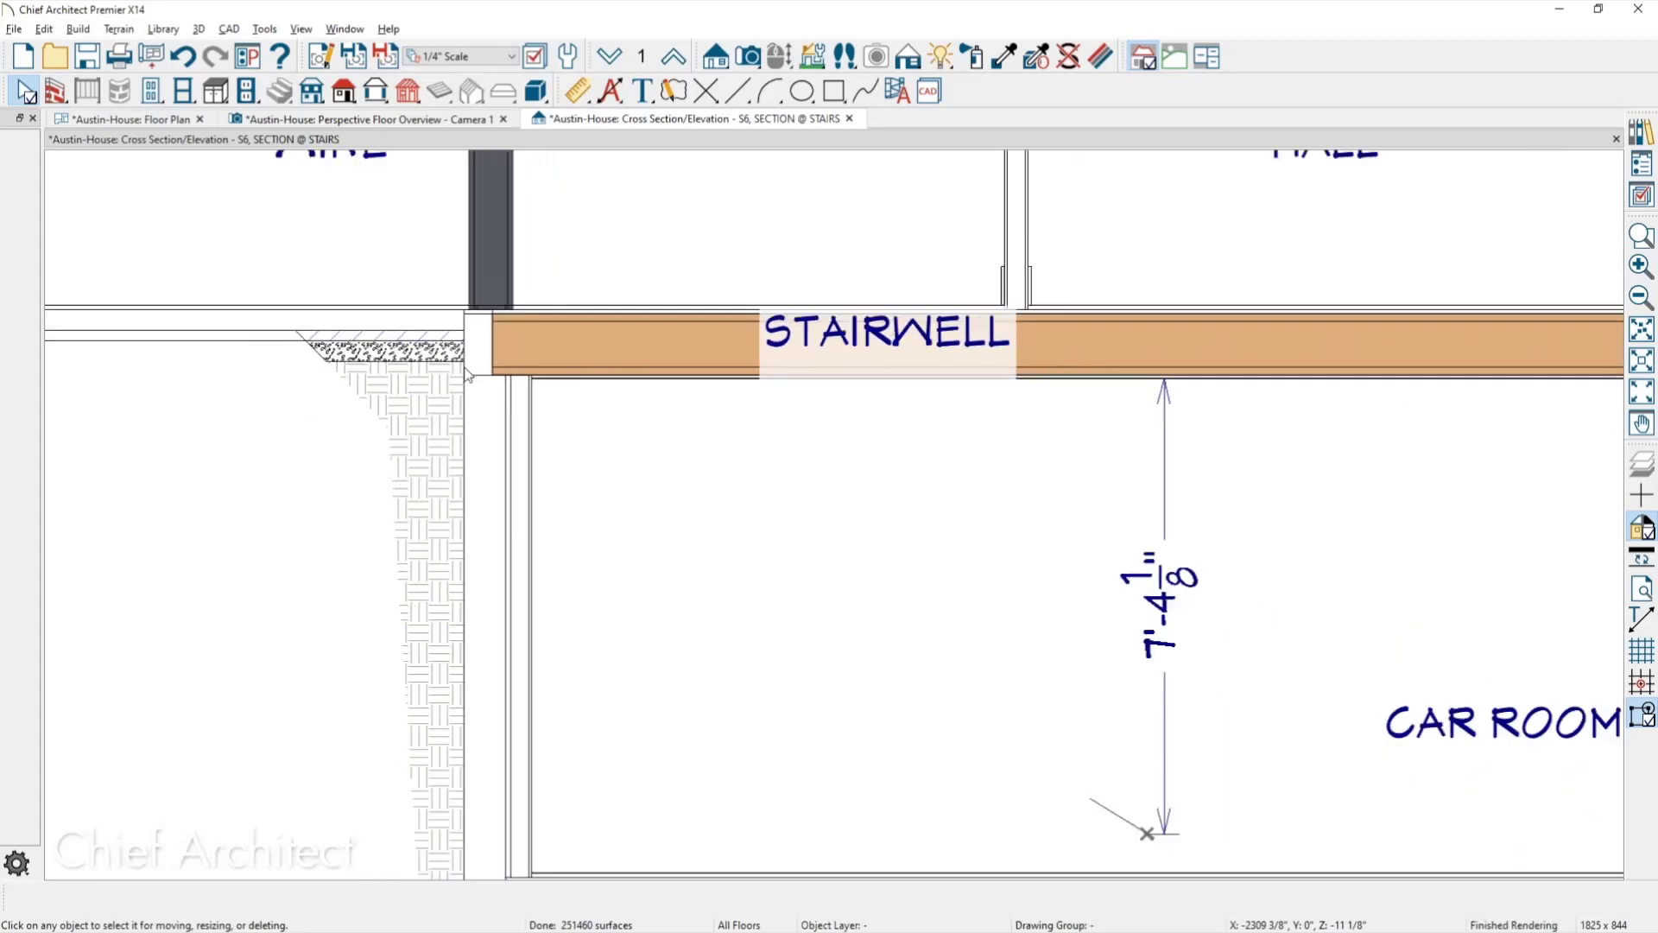
scroll(510, 444, "down", 3)
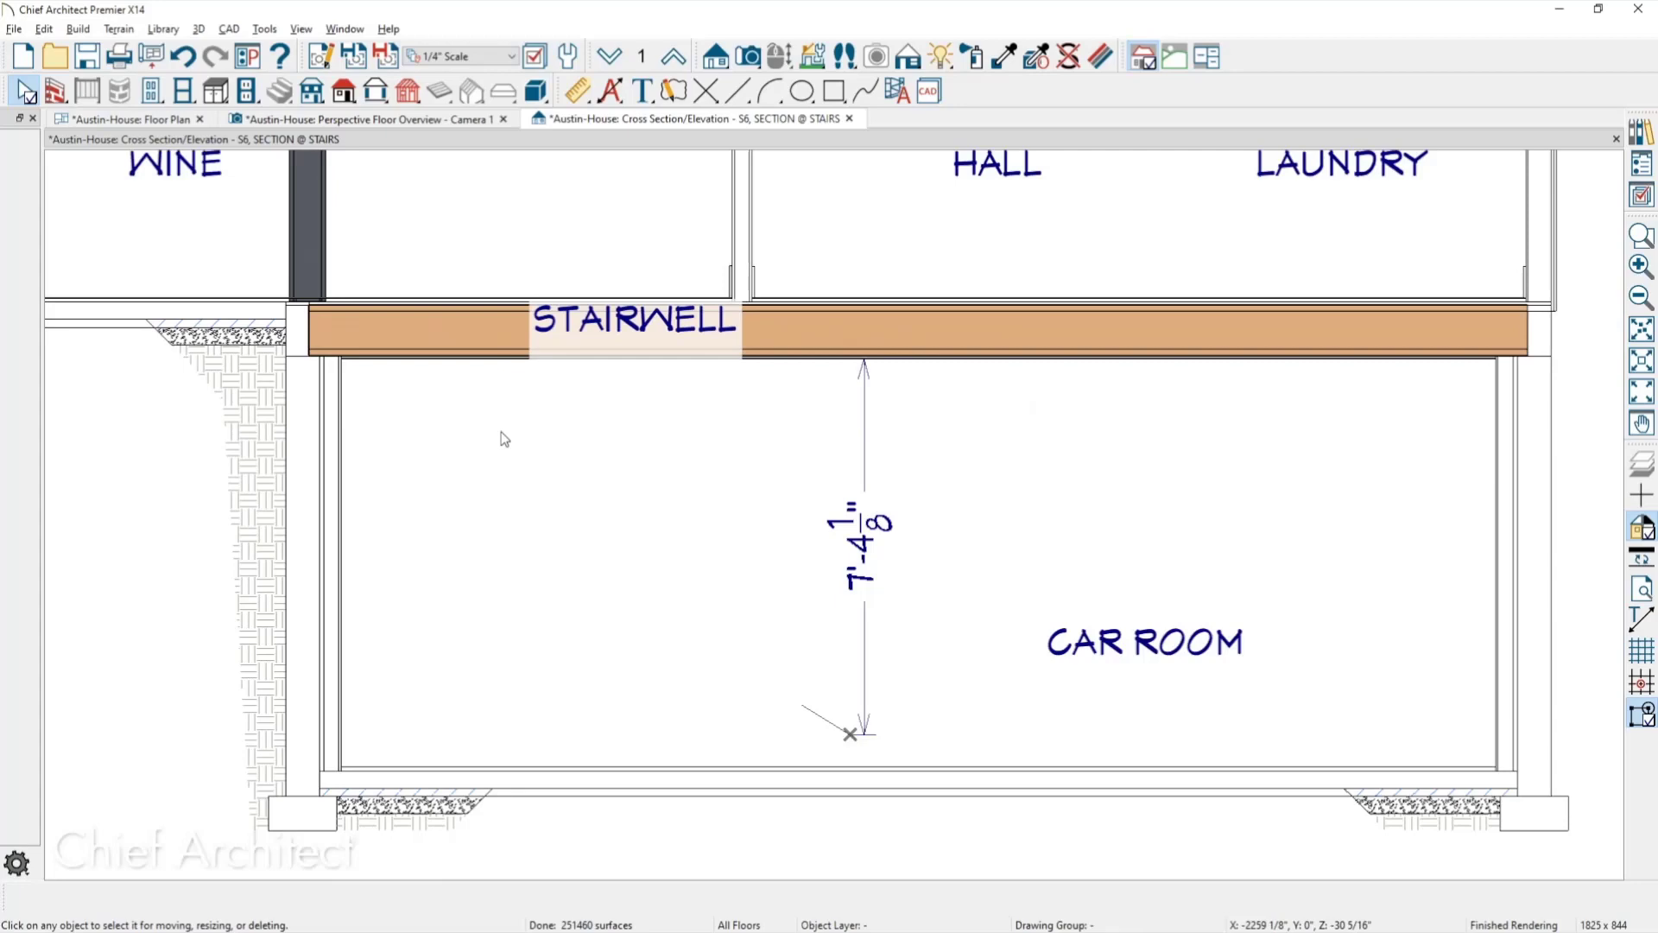
left_click(850, 118)
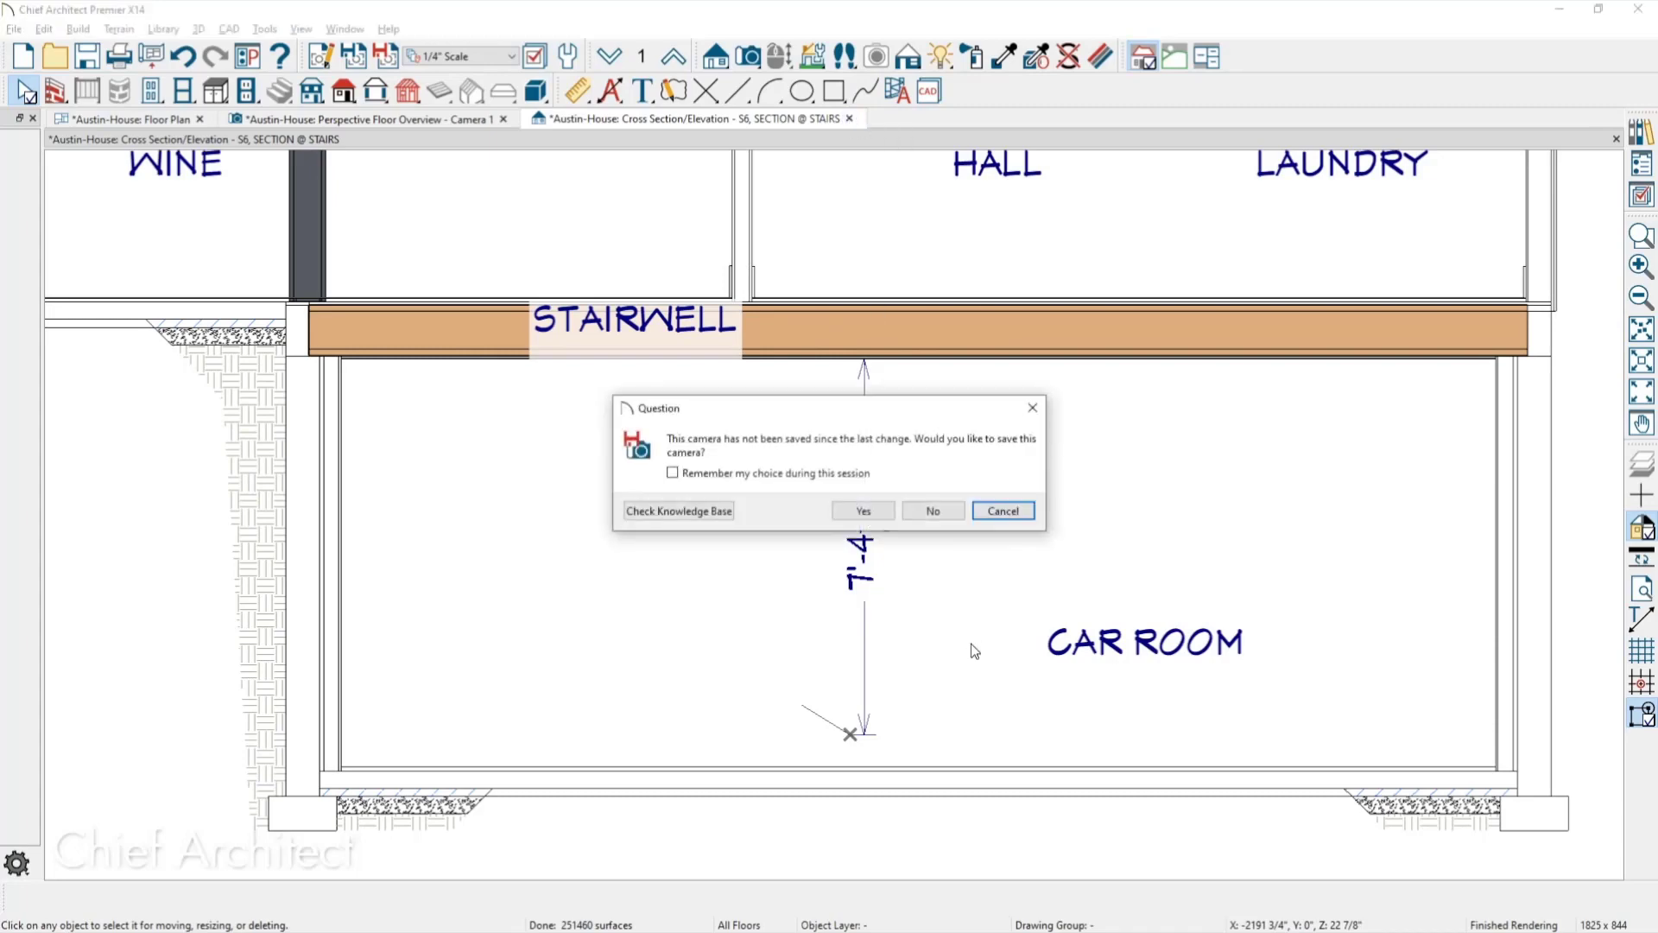
left_click(934, 512)
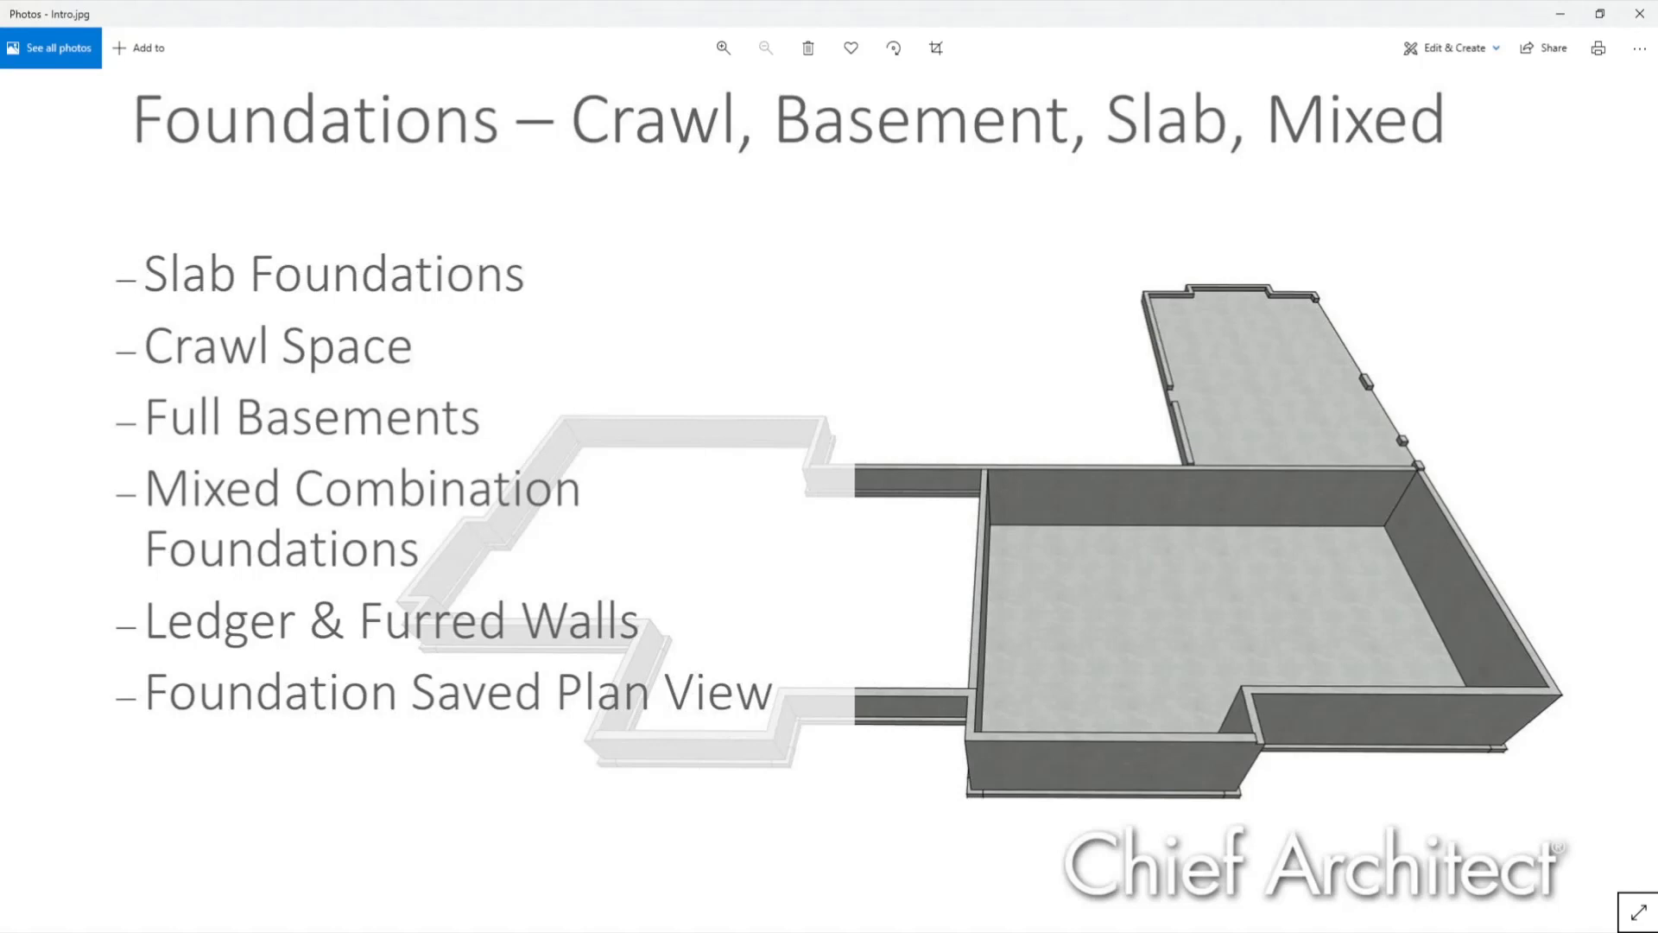
Switch to Photos, view the Foundation-Pier image, and return to the Austin-House plan in Chief Architect.
key("alt+Tab")
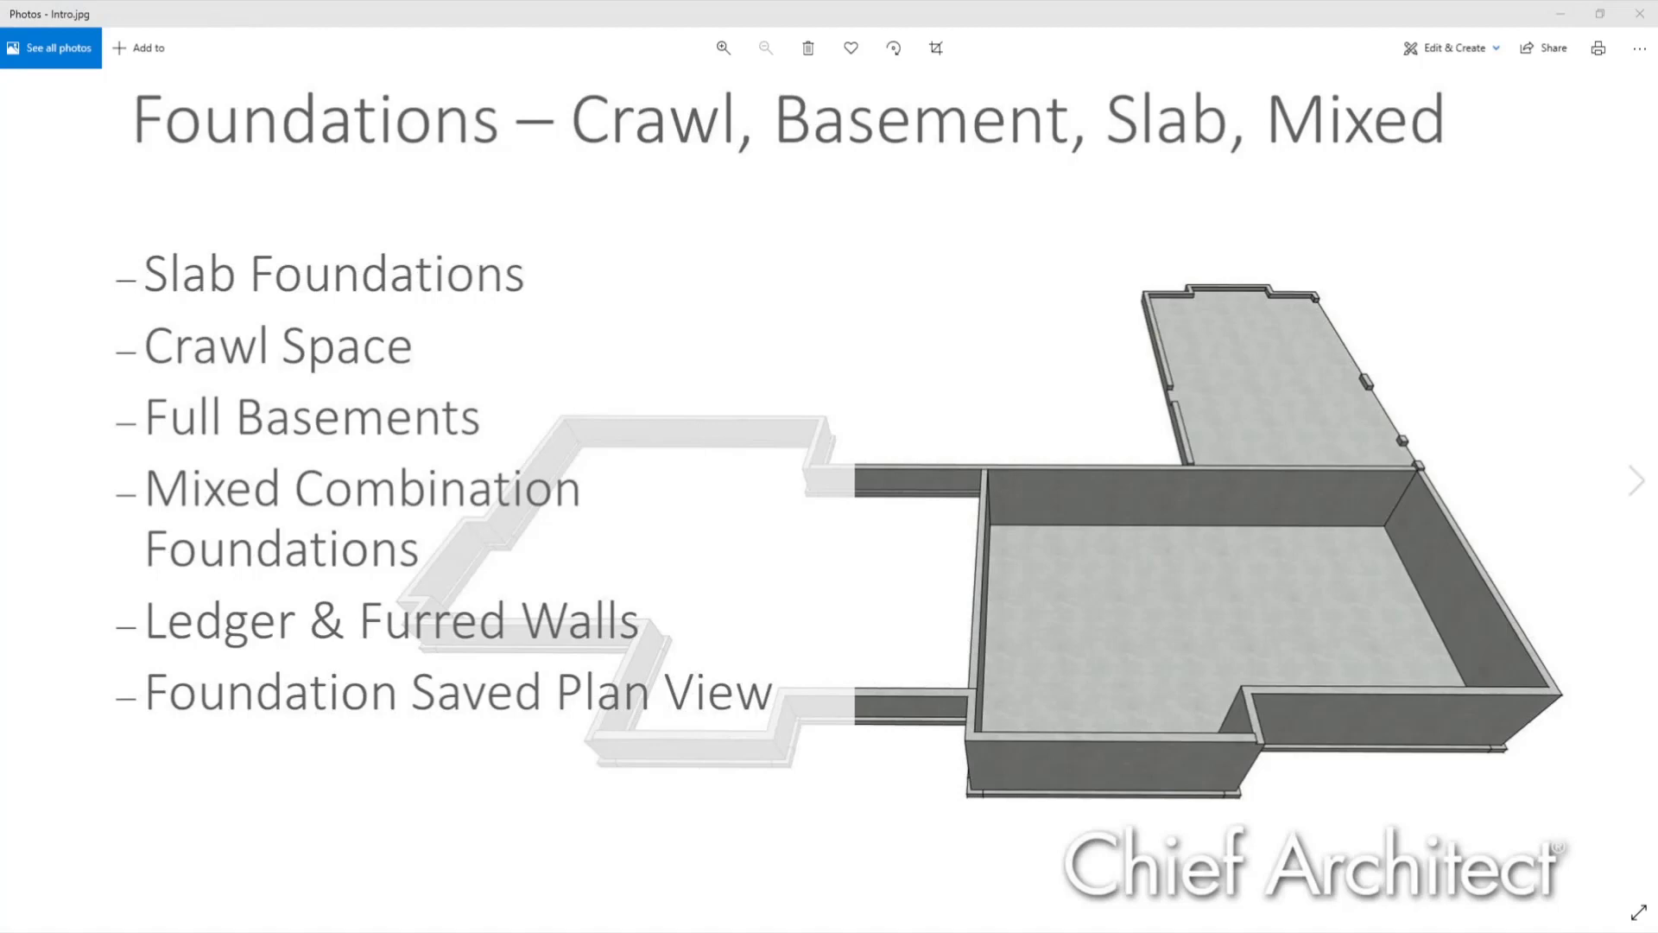
left_click_drag(1657, 127, 673, 252)
double_click(676, 258)
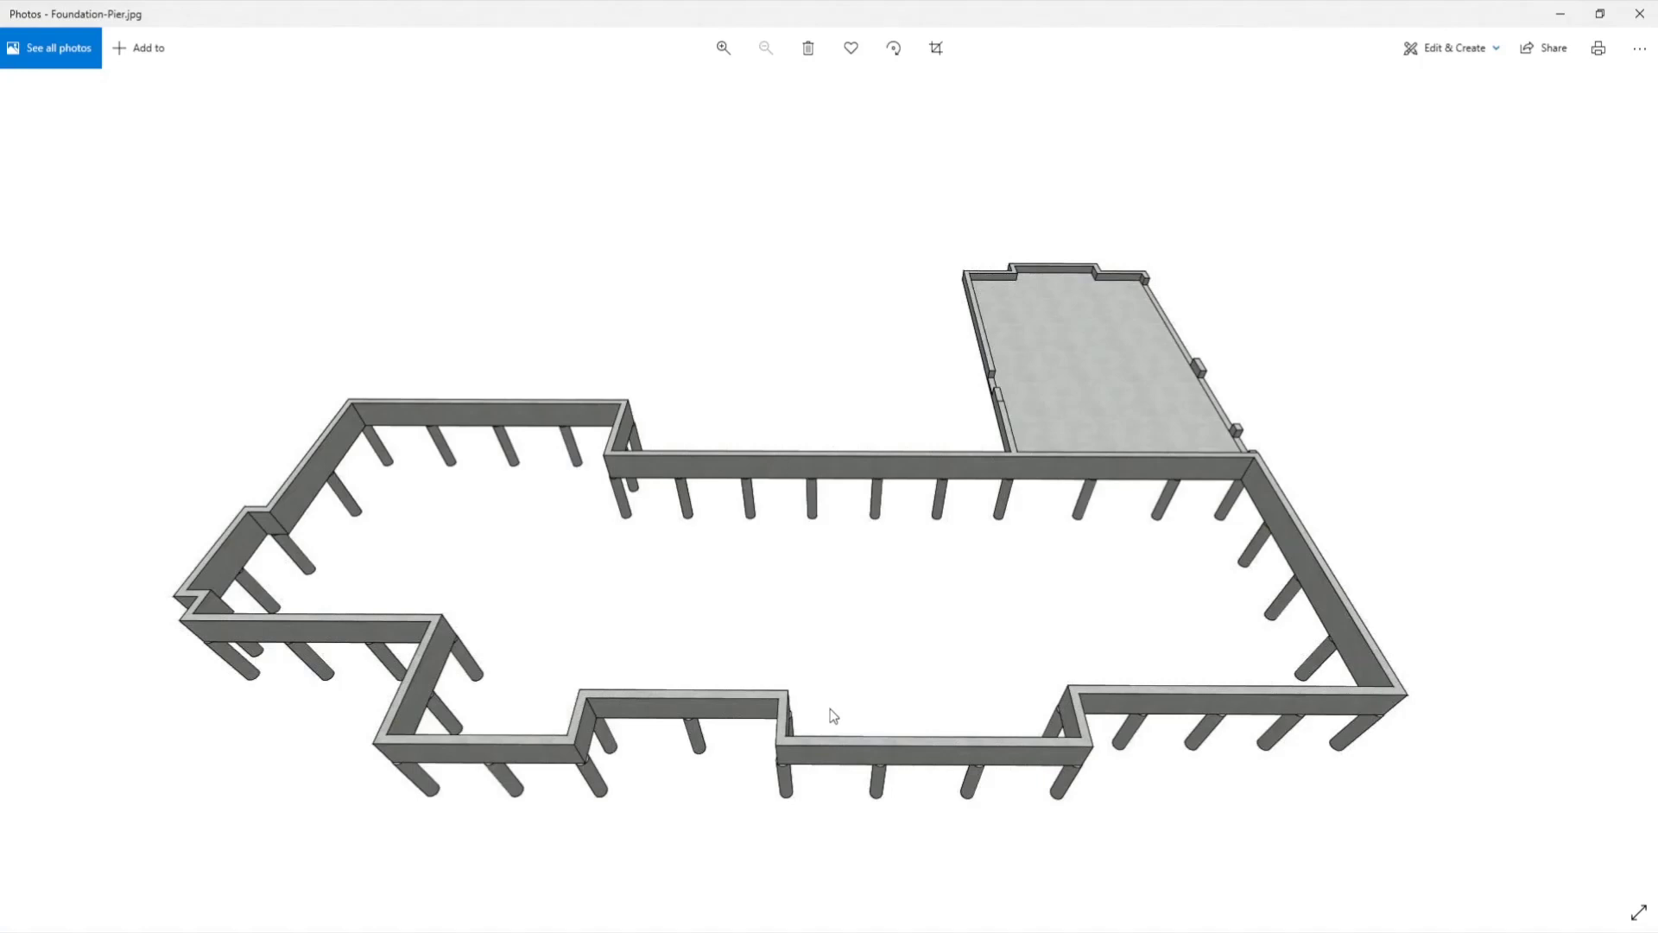
left_click(1560, 14)
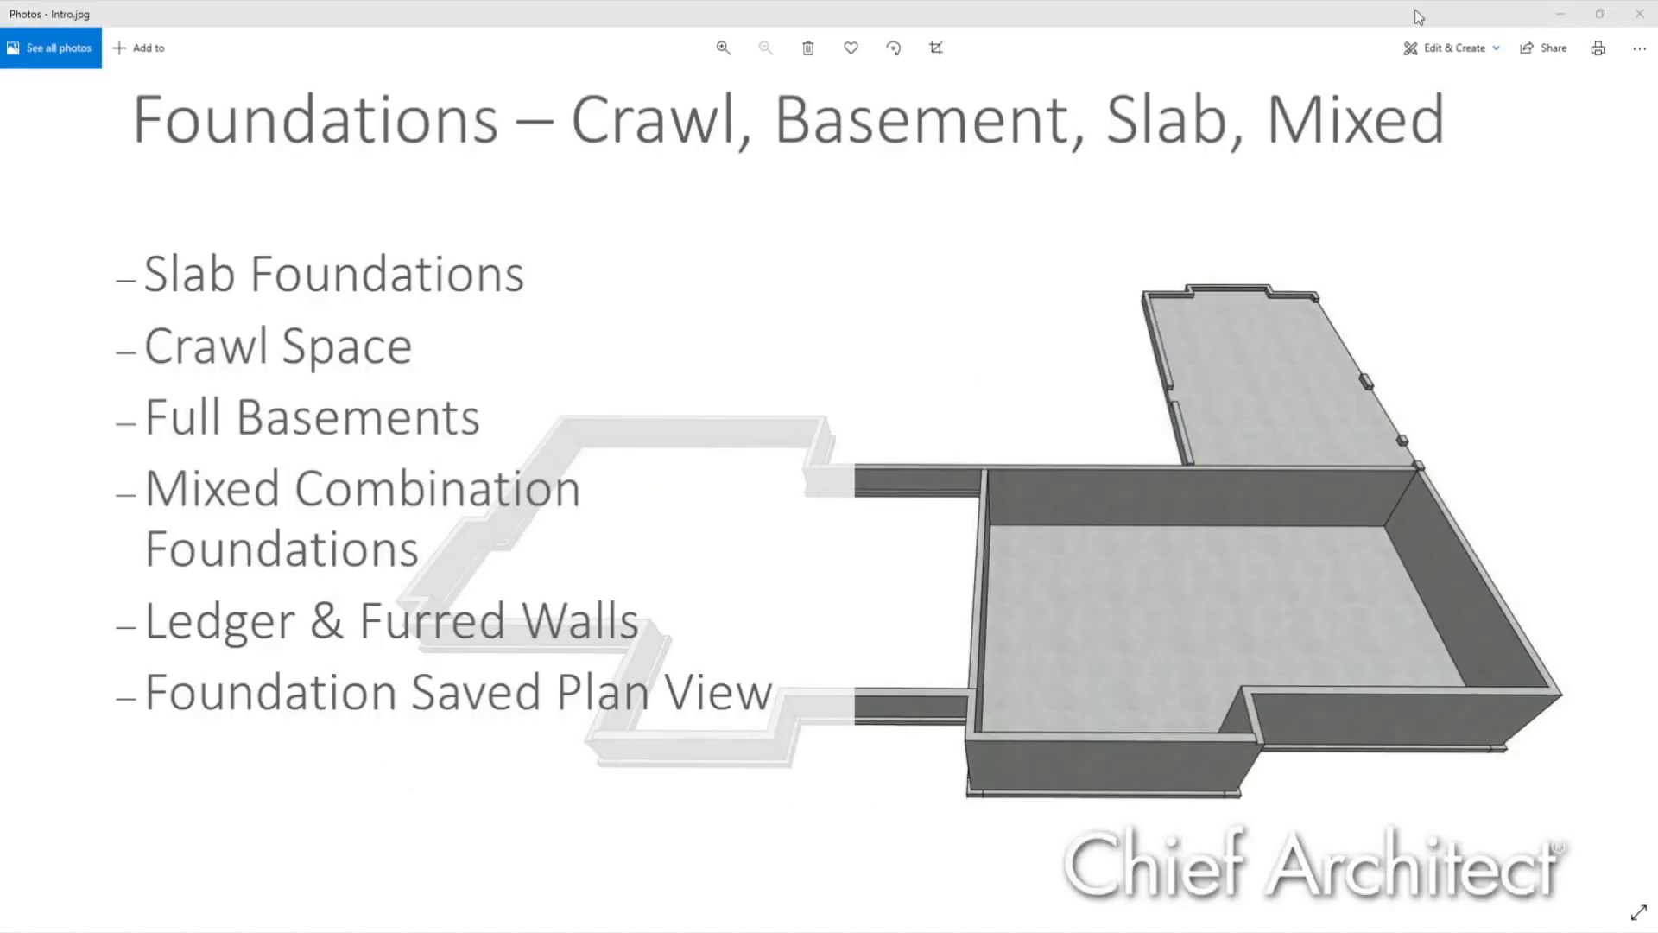
left_click(1565, 16)
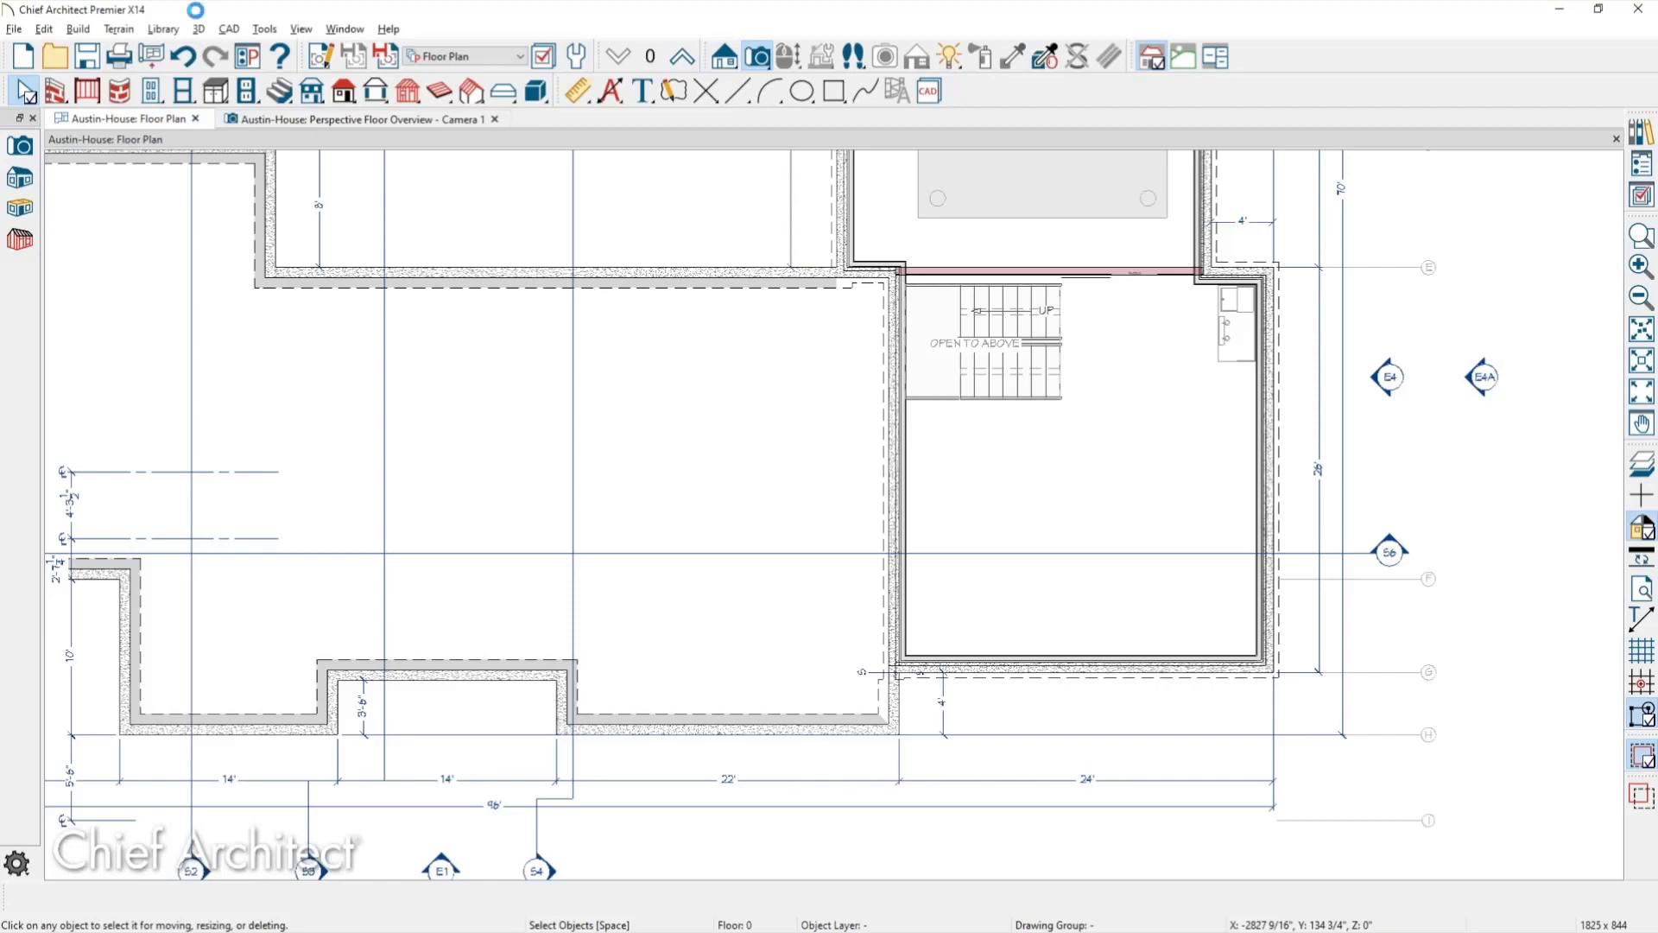
Review the Grade Beams on Piers options in the Build Foundation settings and close them without building.
key("ctrl+o")
key("Escape")
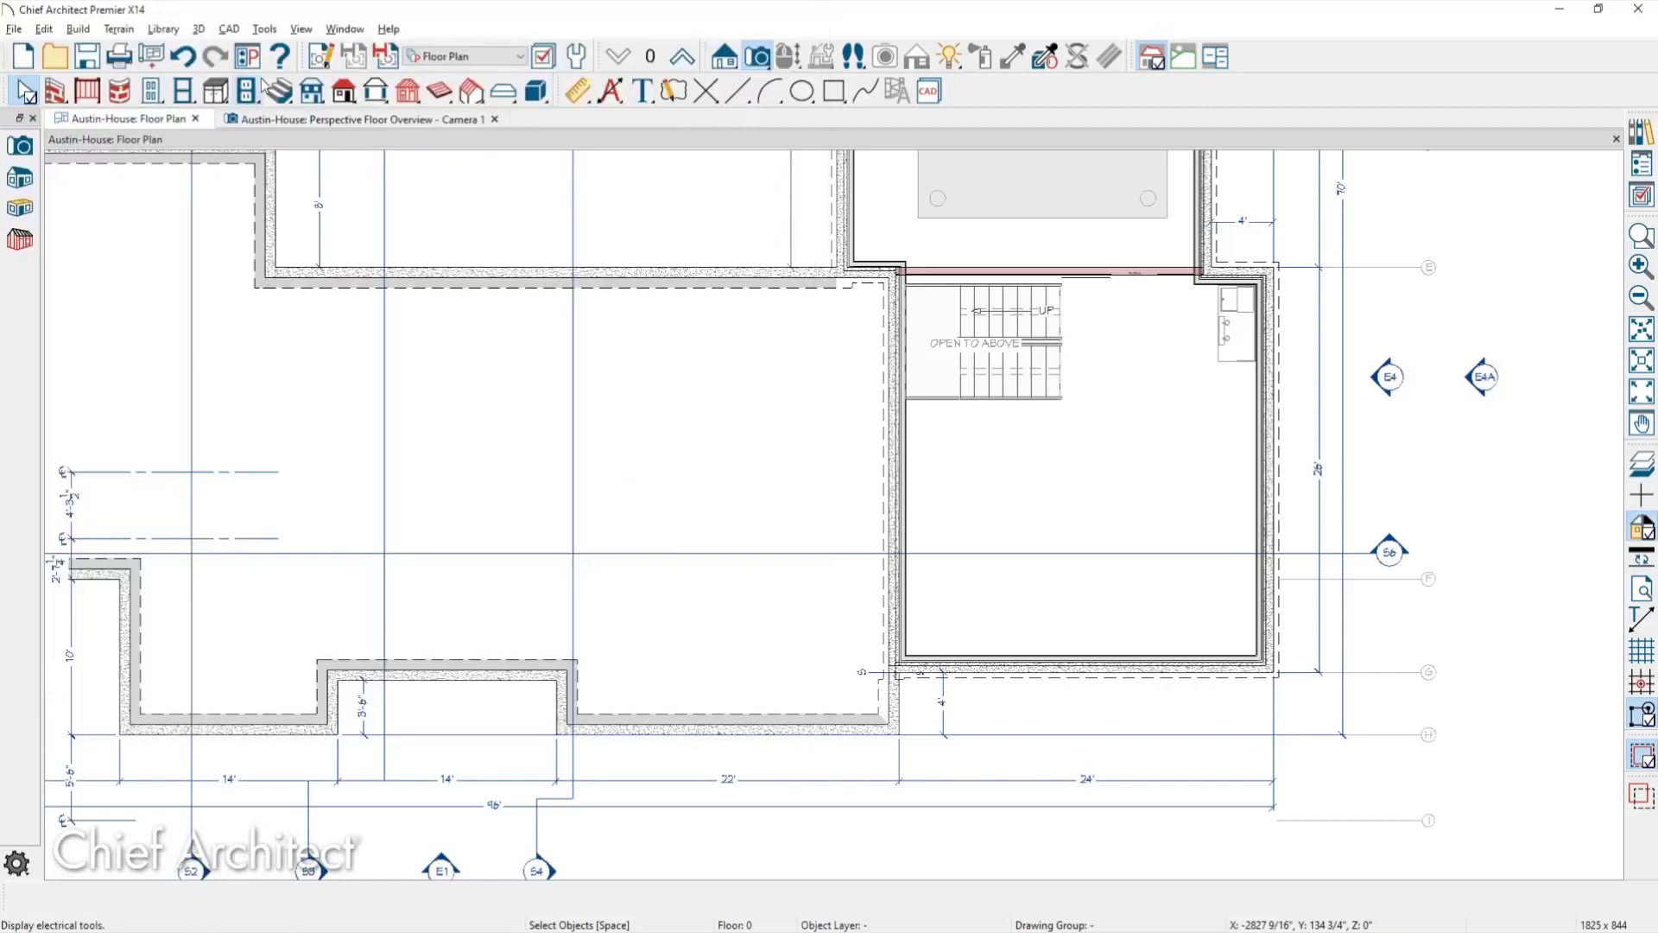
key("f")
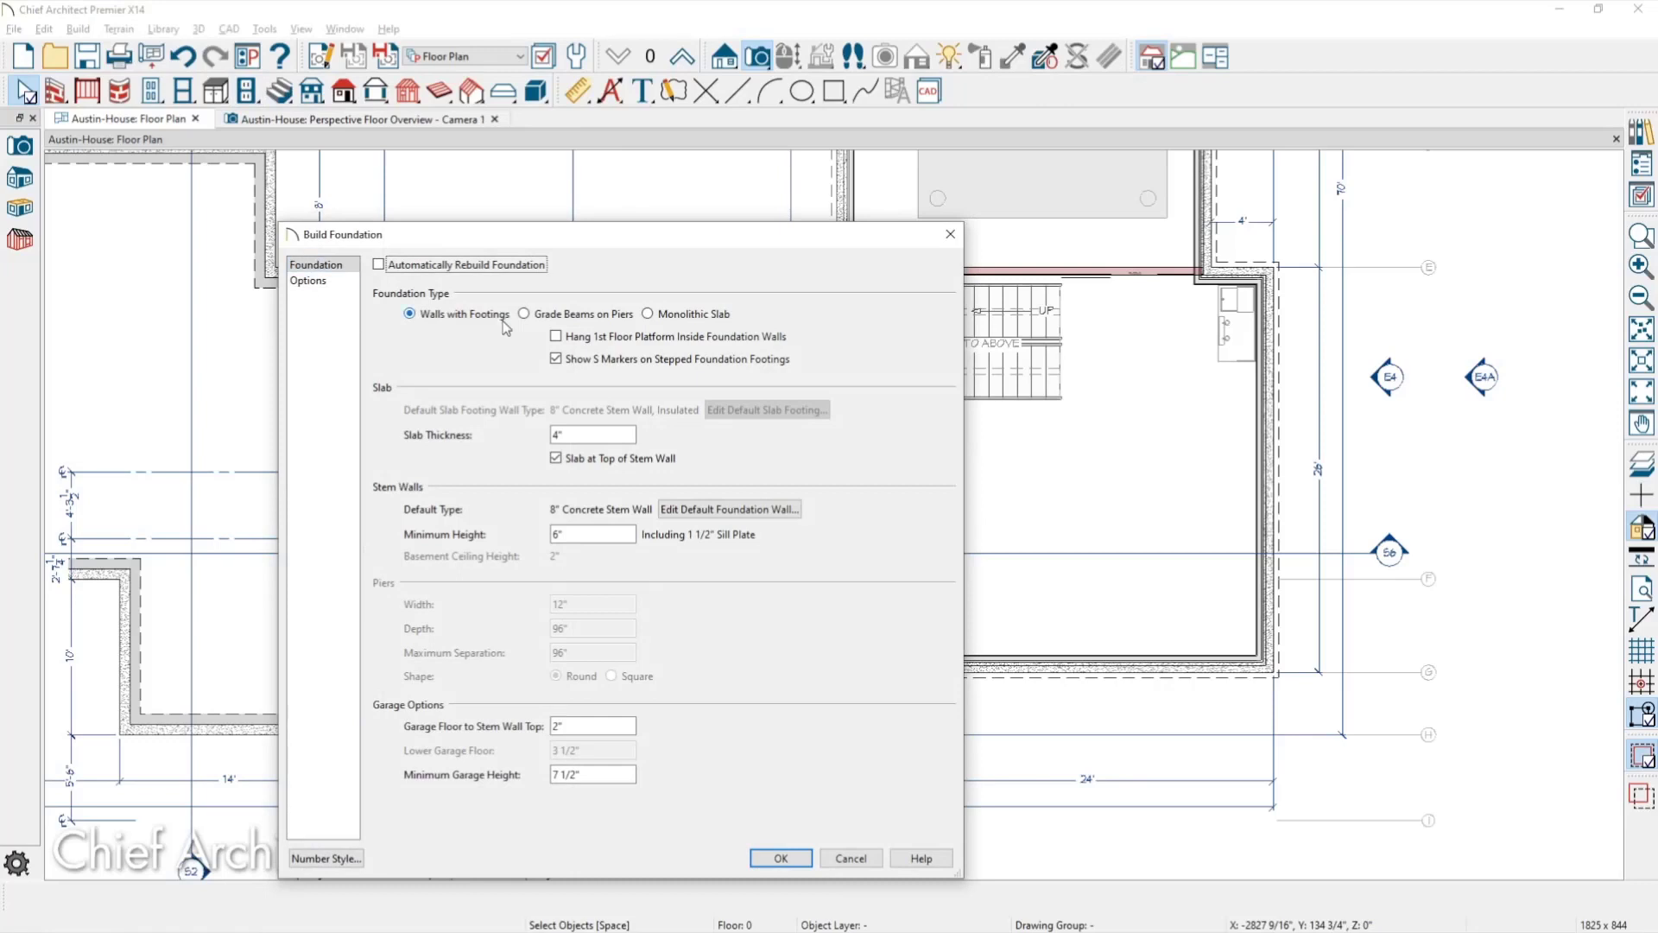
left_click(528, 315)
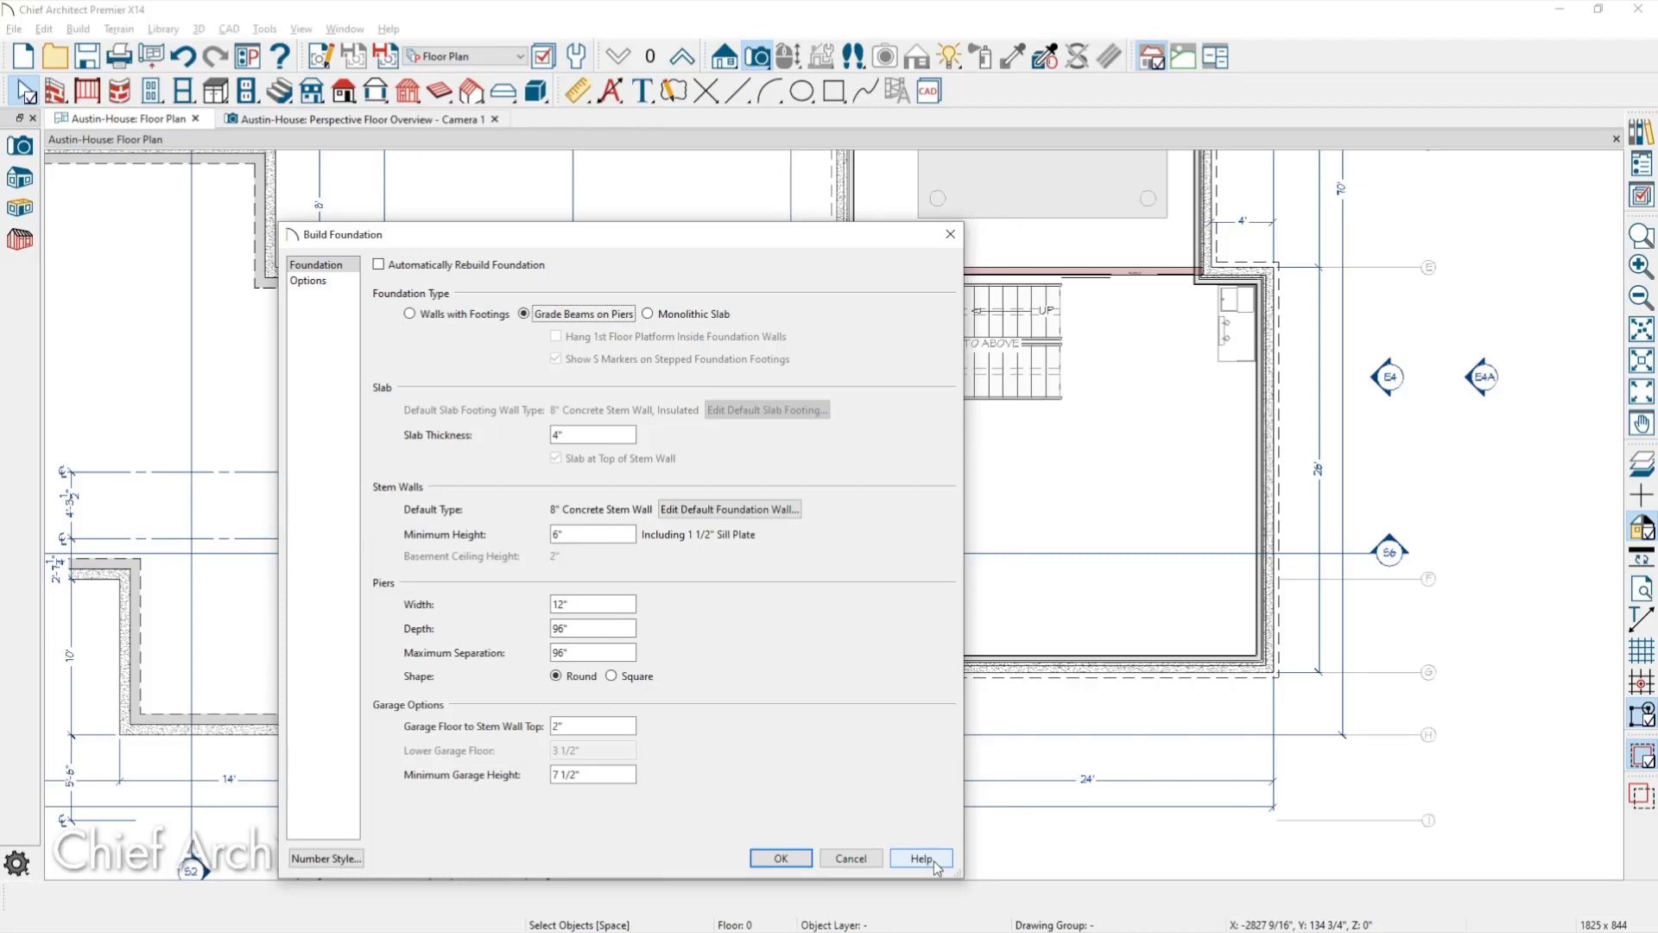
key("Return")
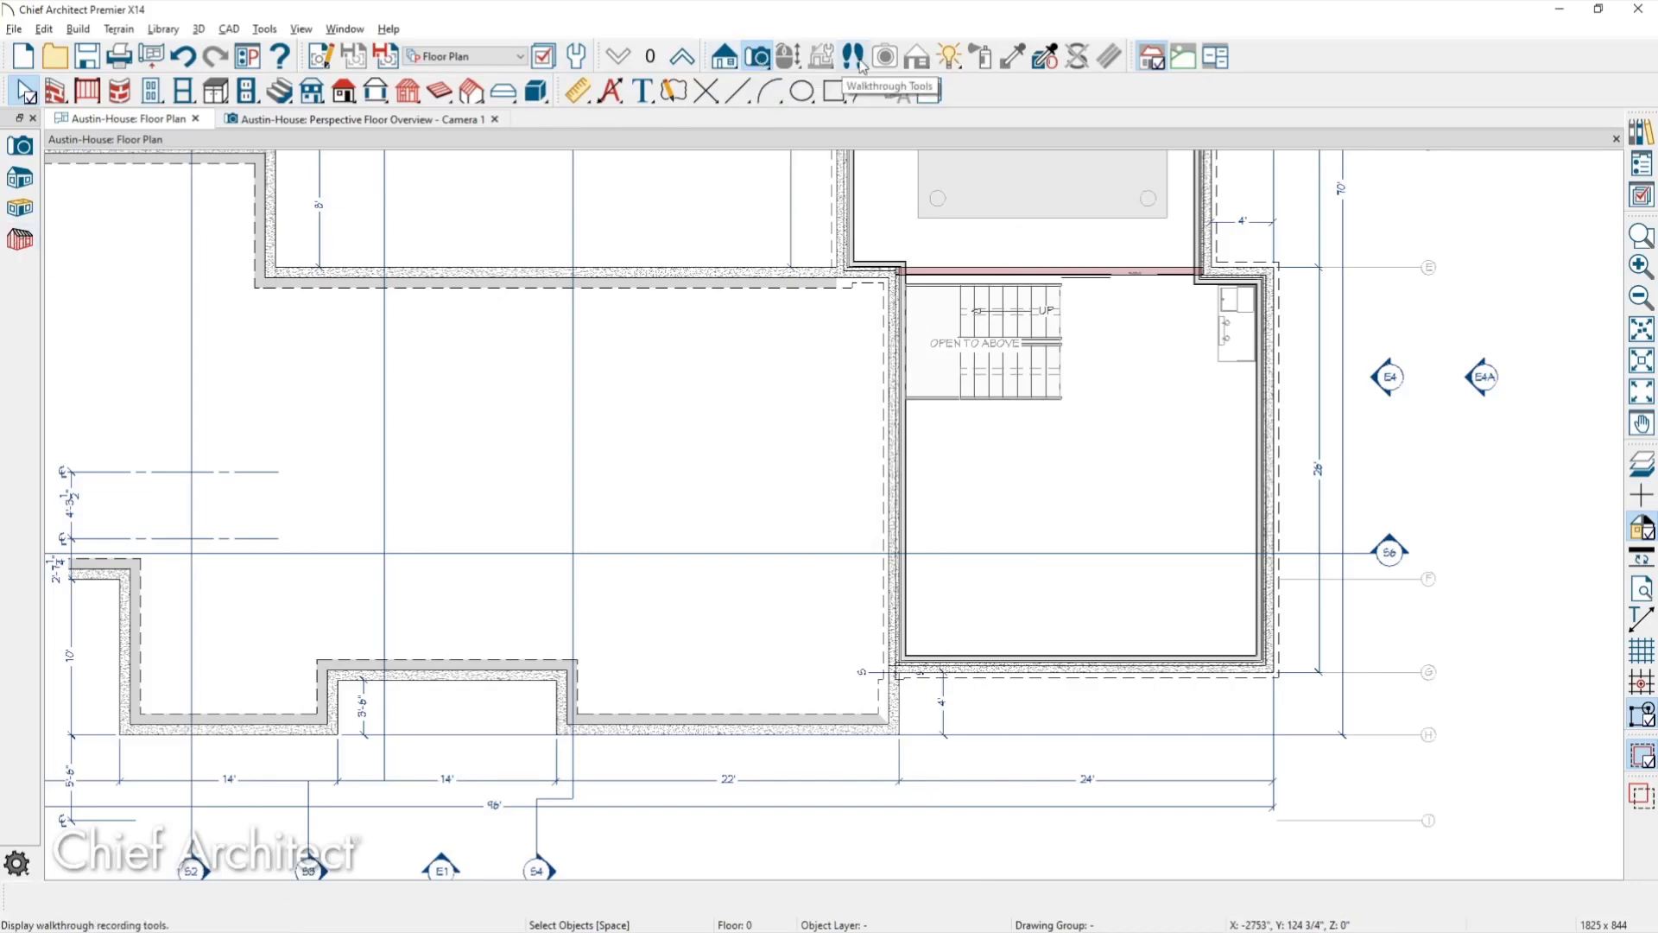
Create a perspective floor overview of floor 0, display it with the 3D Framing layer set, and view the floor joists and beams up close.
left_click(20, 147)
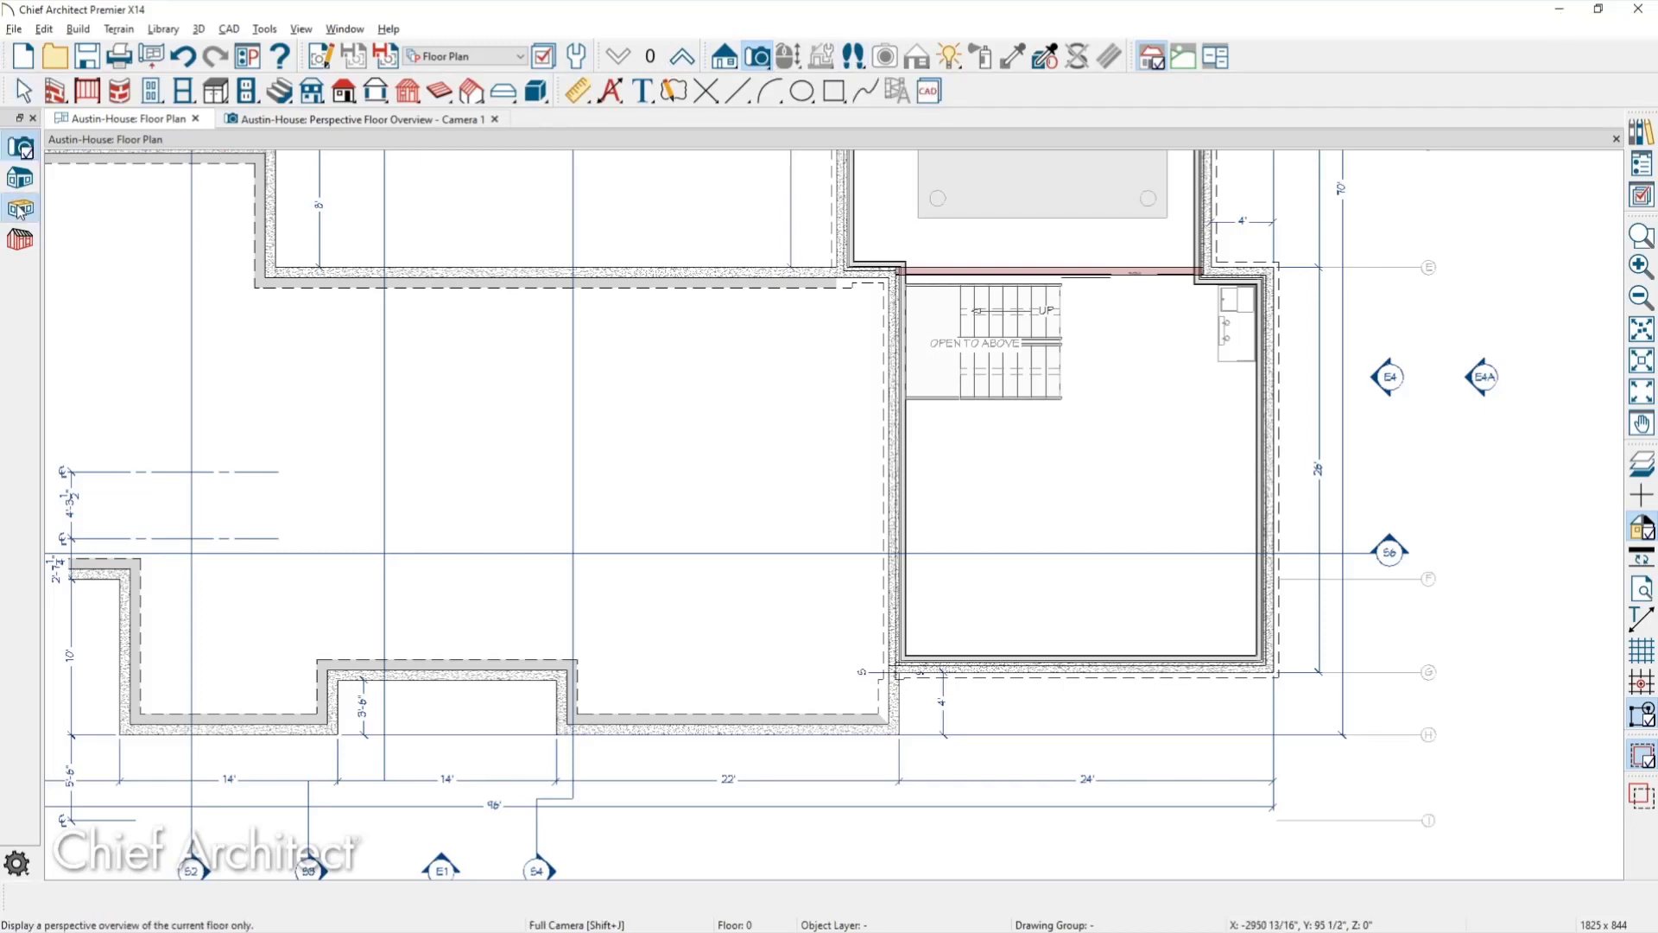
left_click(823, 283)
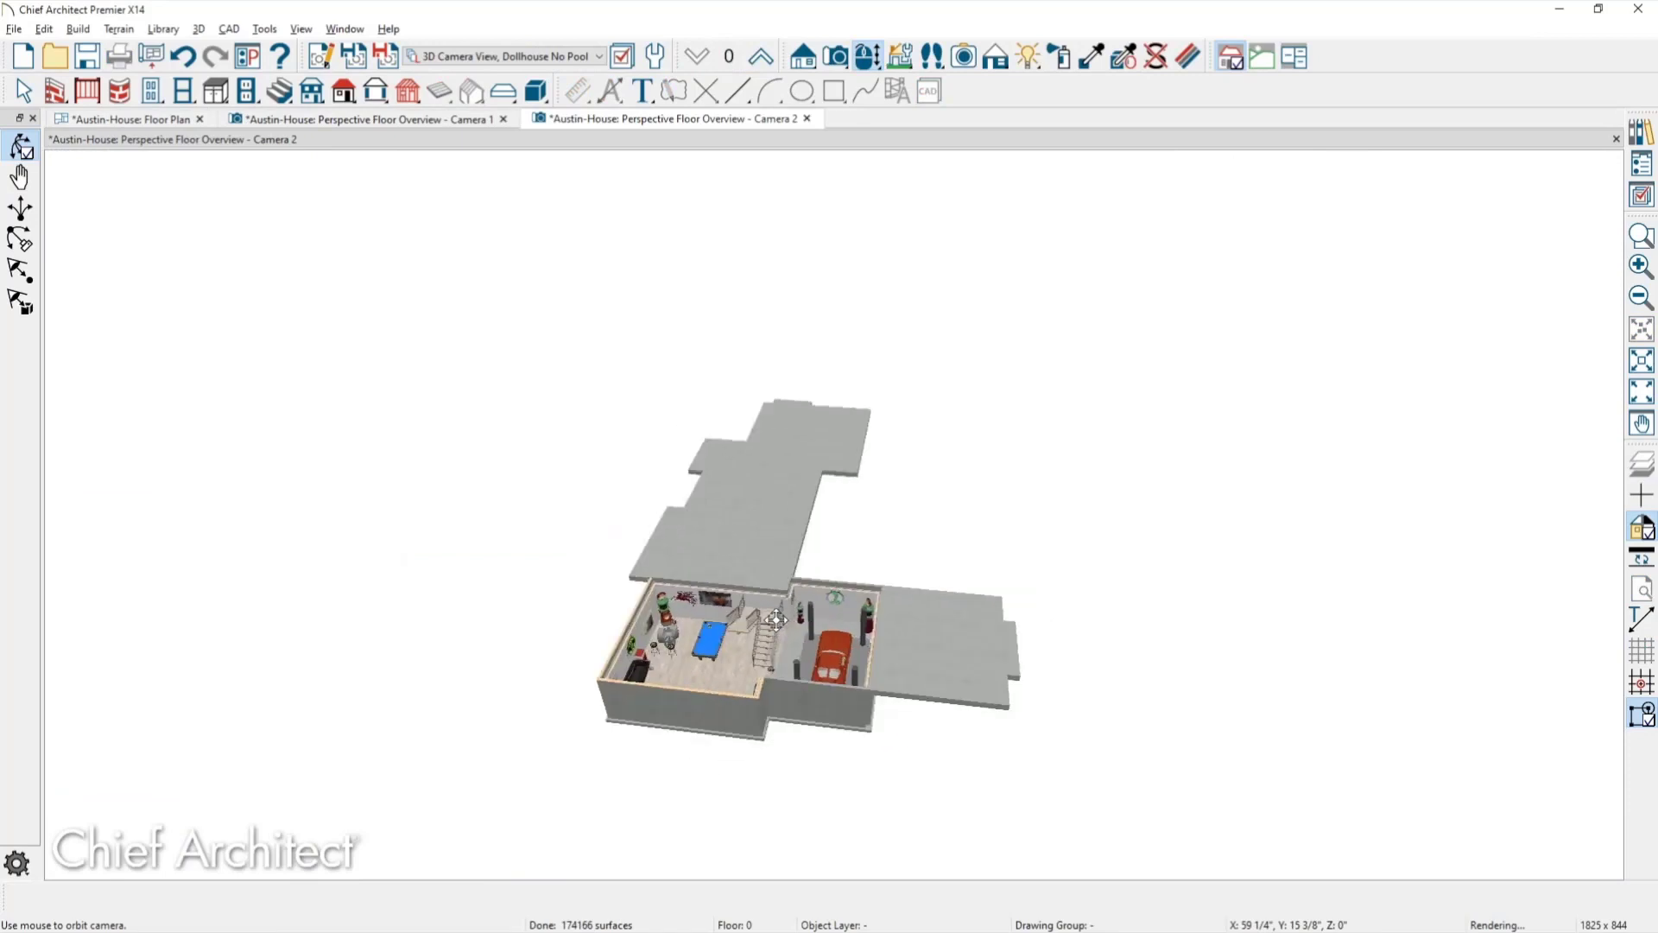
scroll(780, 617, "up", 2)
left_click(585, 58)
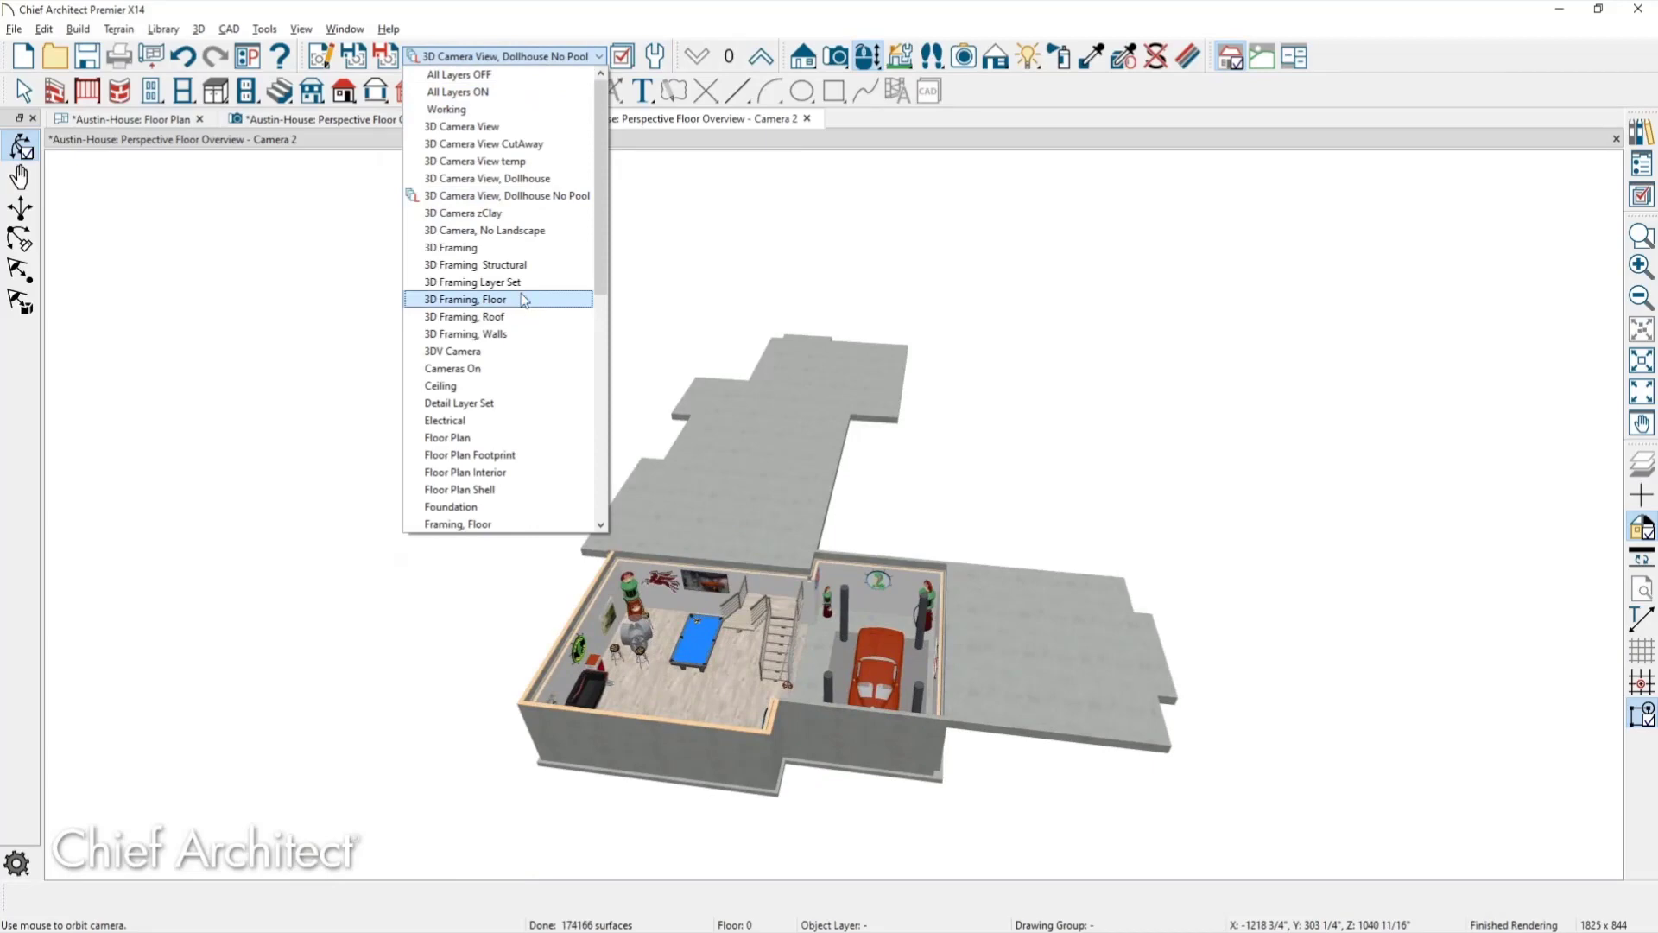
left_click(505, 195)
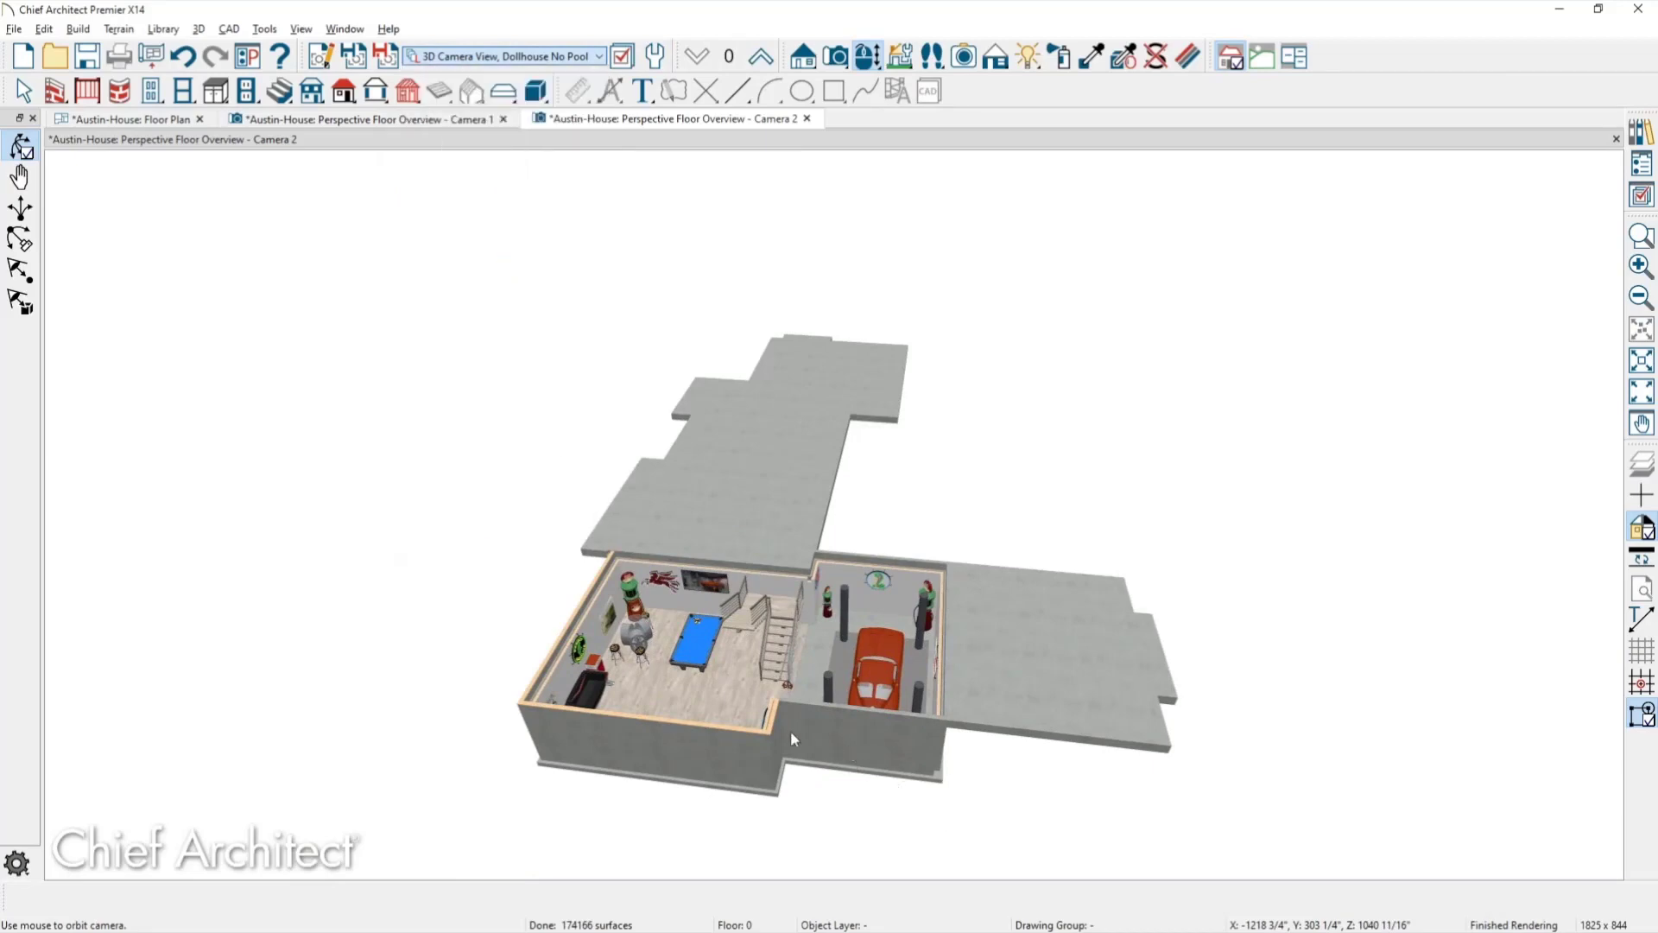
scroll(813, 722, "up", 4)
scroll(813, 722, "up", 5)
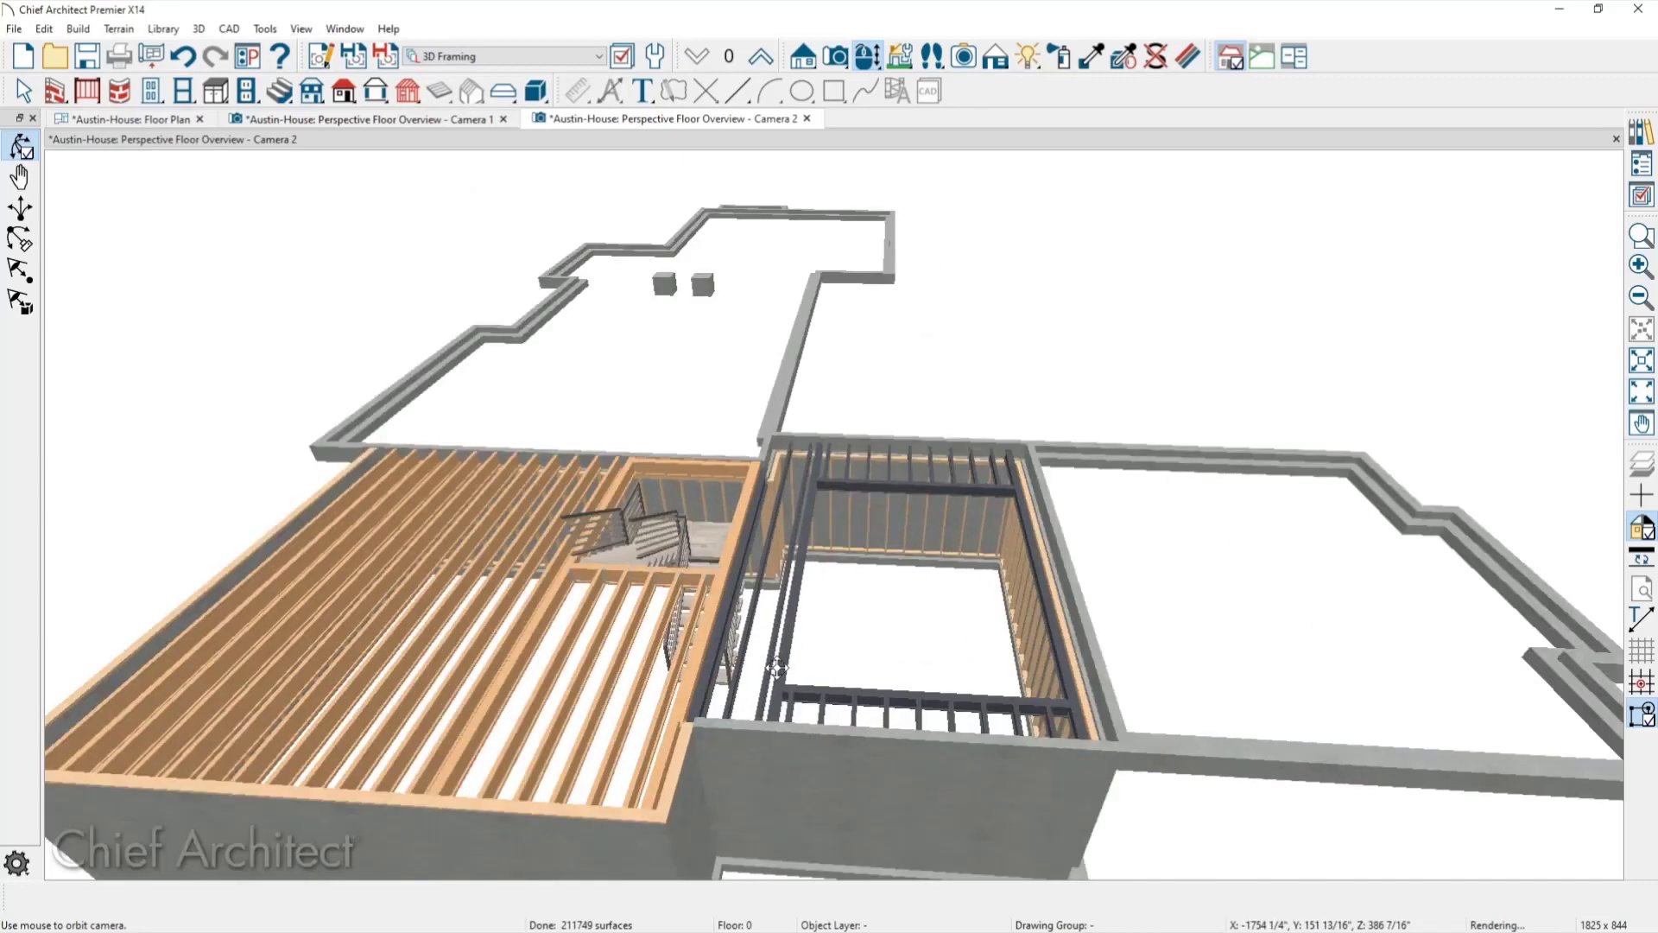
scroll(776, 668, "up", 2)
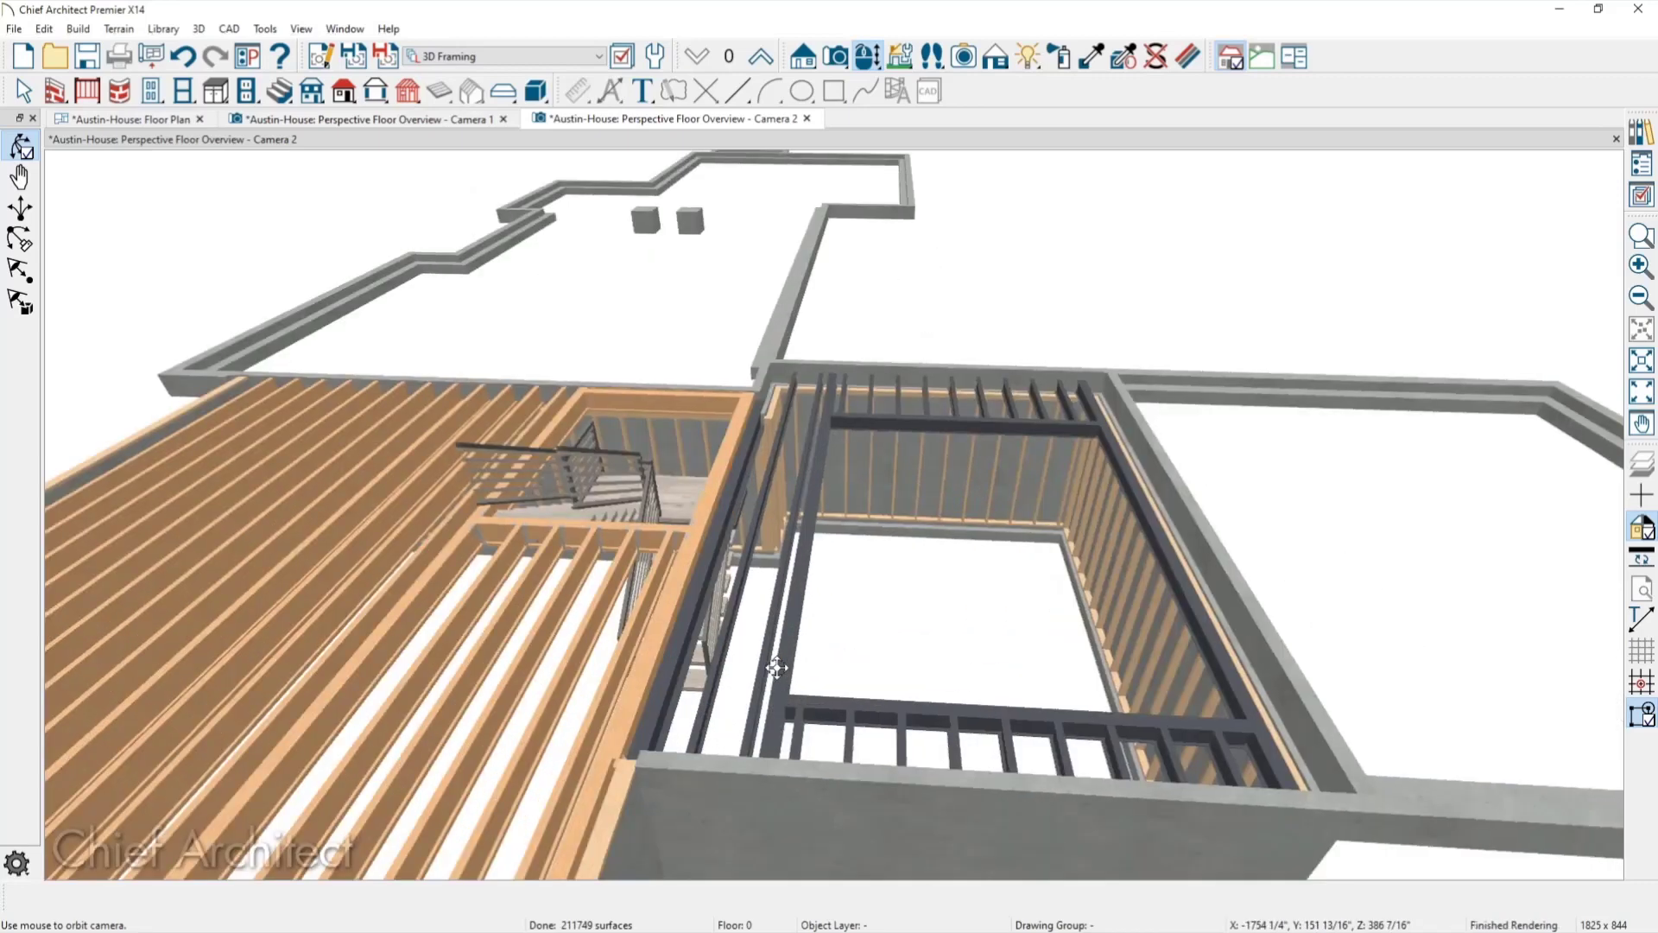
scroll(777, 668, "down", 2)
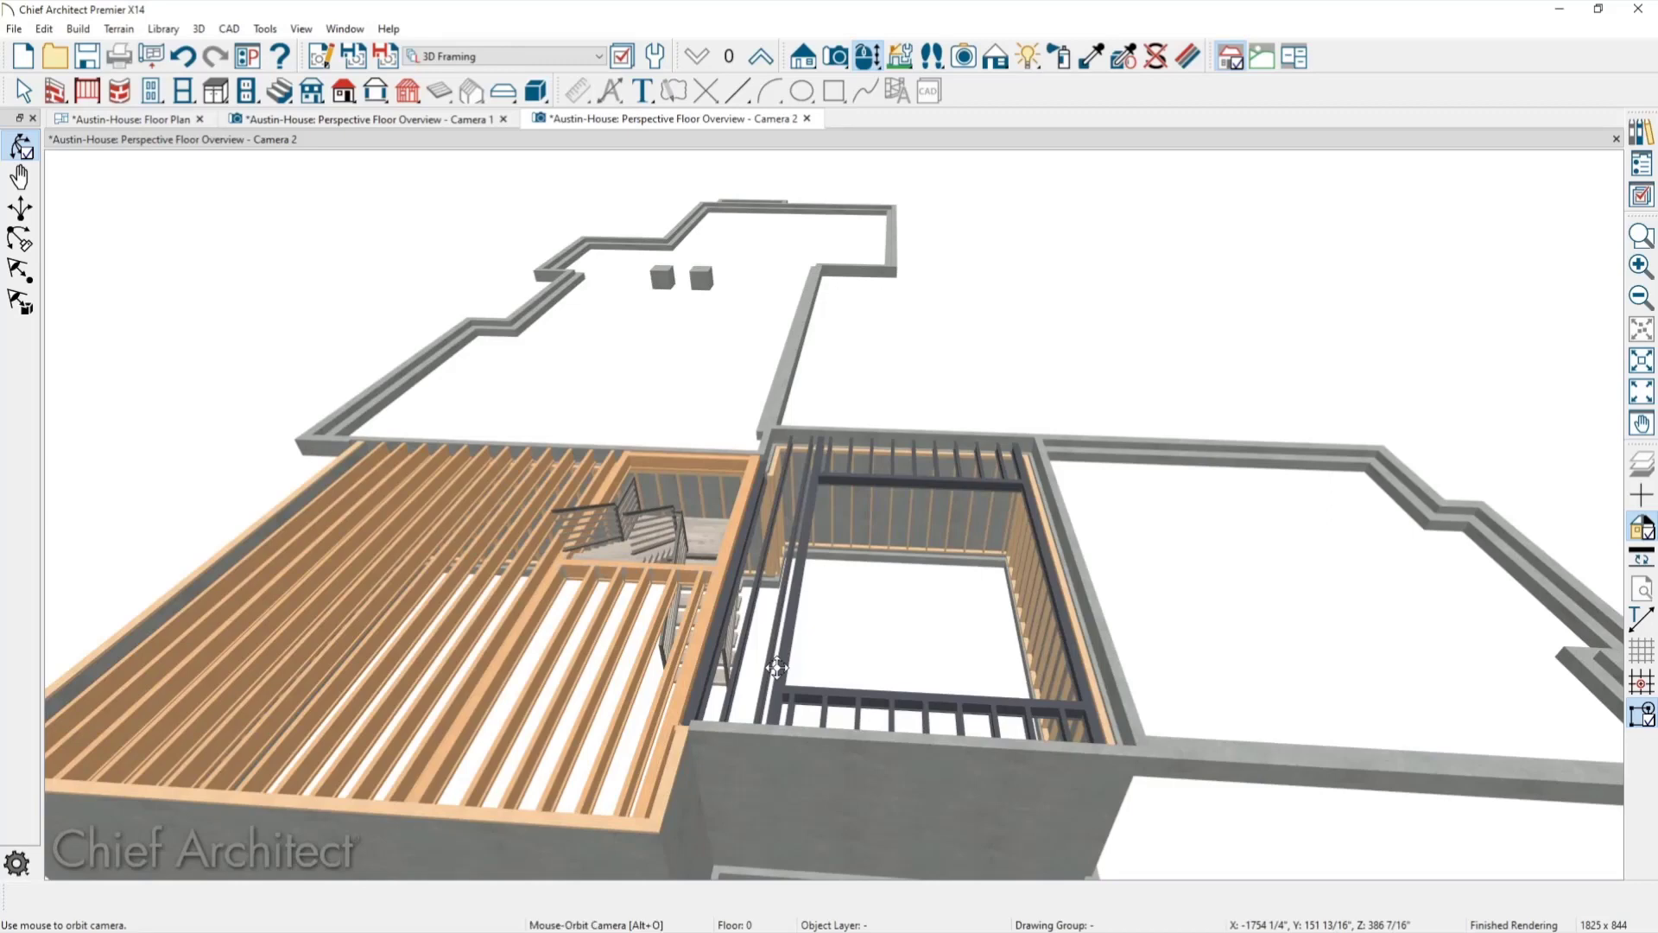
middle_click_drag(777, 668, 804, 627)
left_click_drag(804, 627, 817, 638)
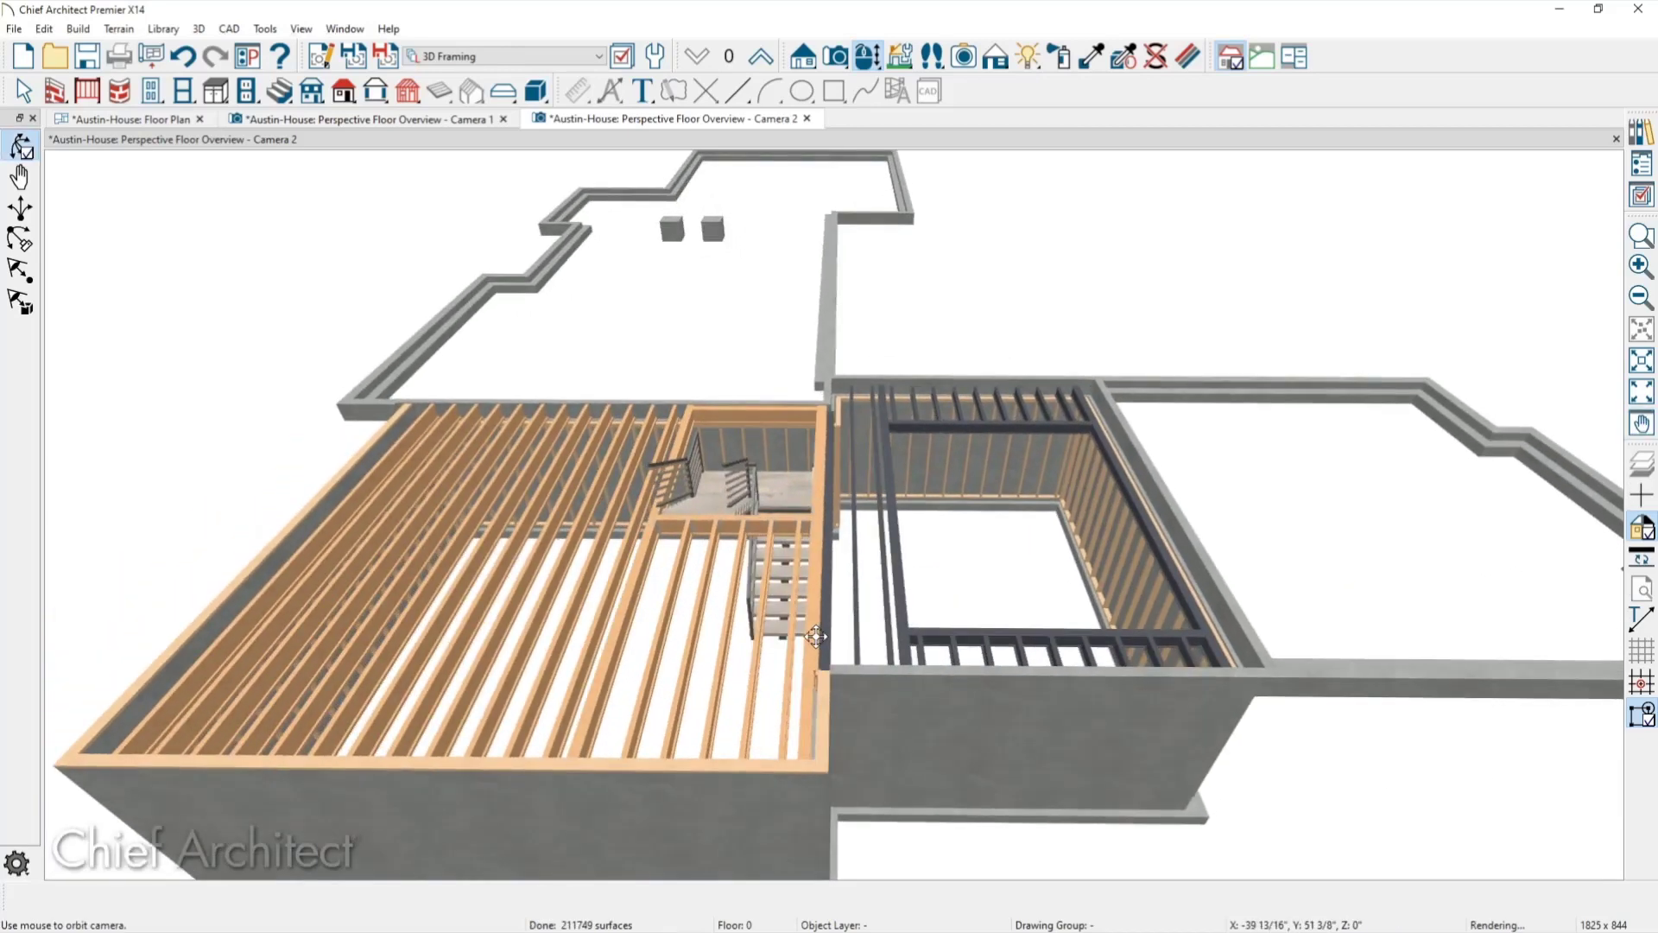
Return to the plan and switch it to the Framing Floor plan view, framed on the stairwell and surrounding joists.
left_click(125, 120)
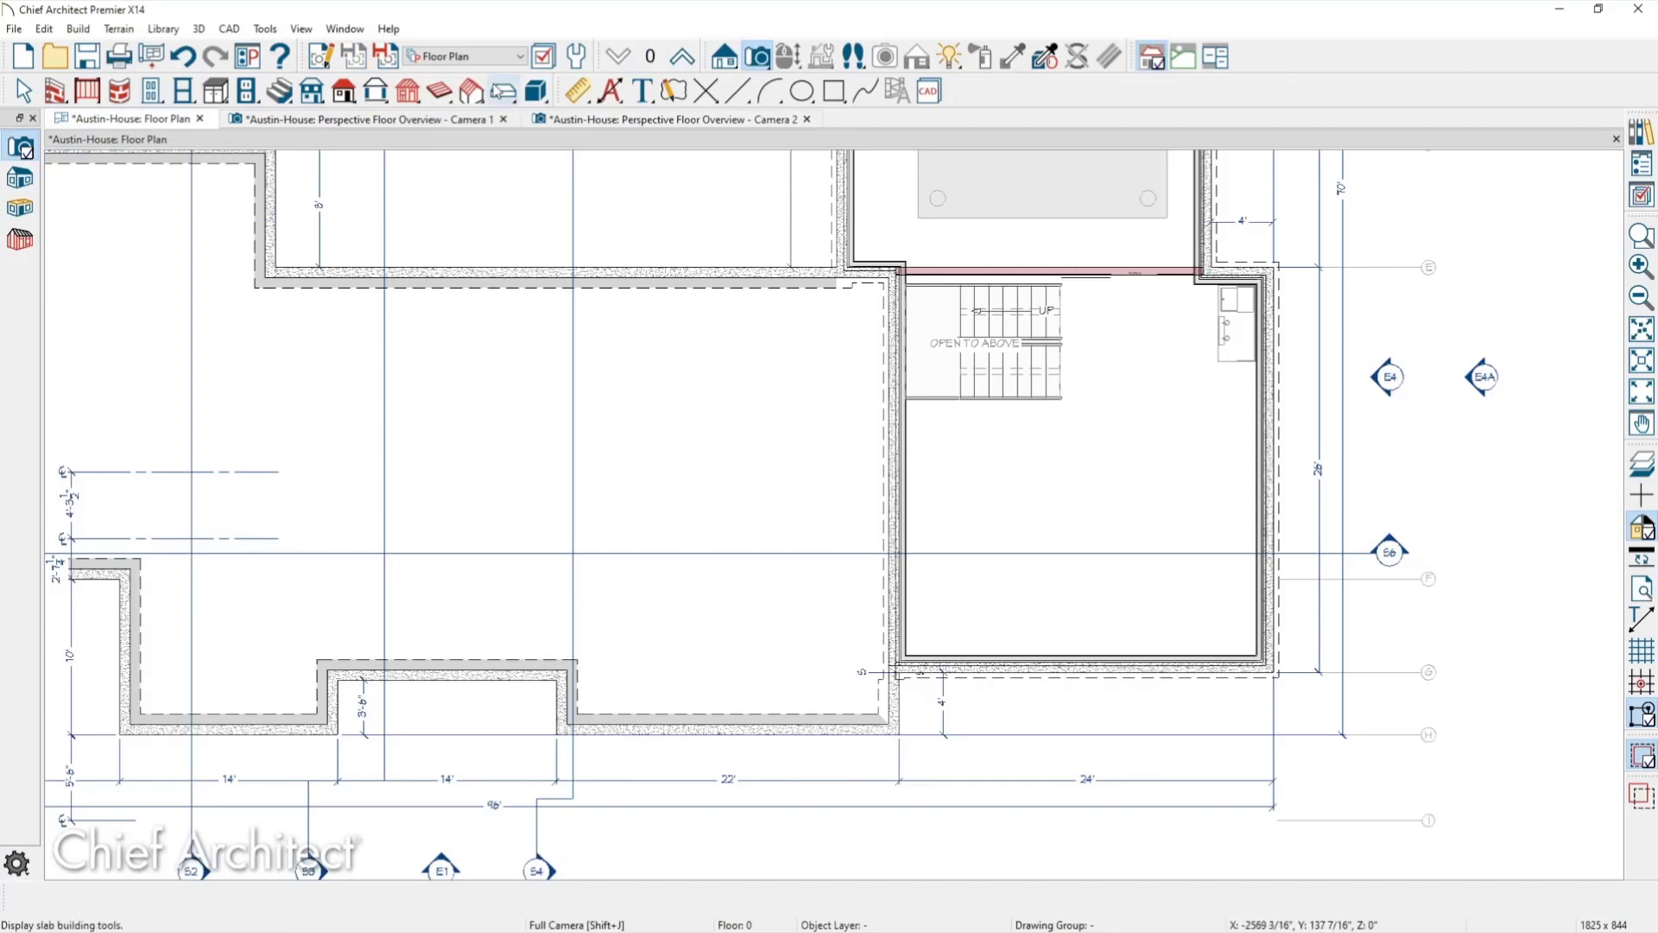
left_click(488, 63)
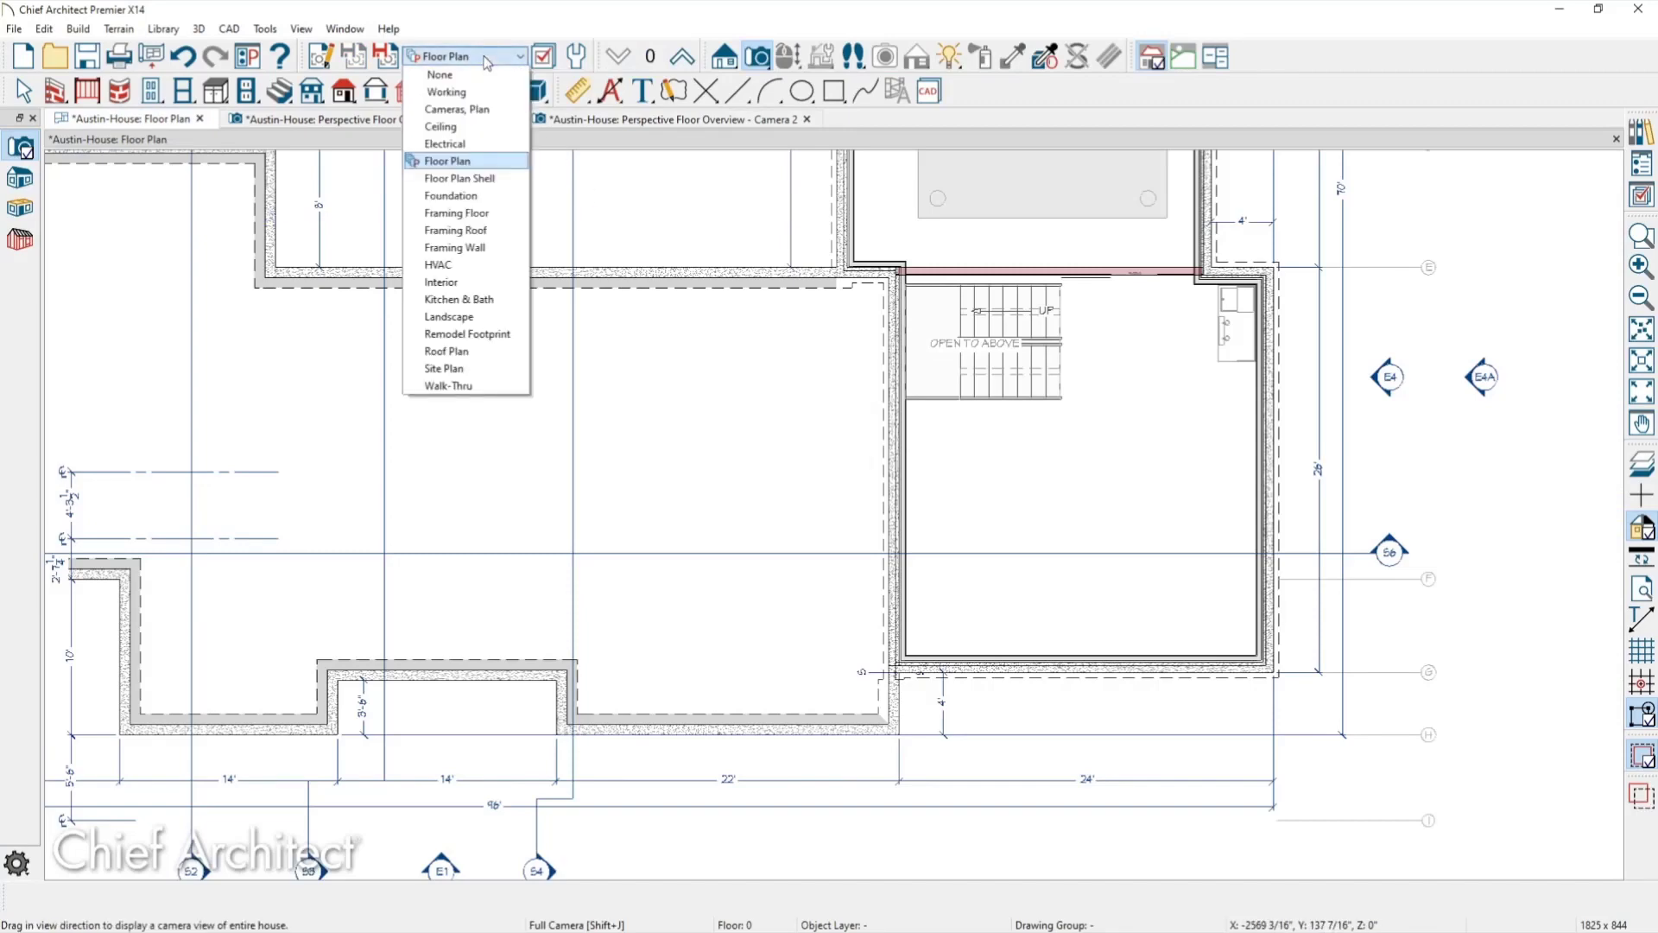
left_click(504, 214)
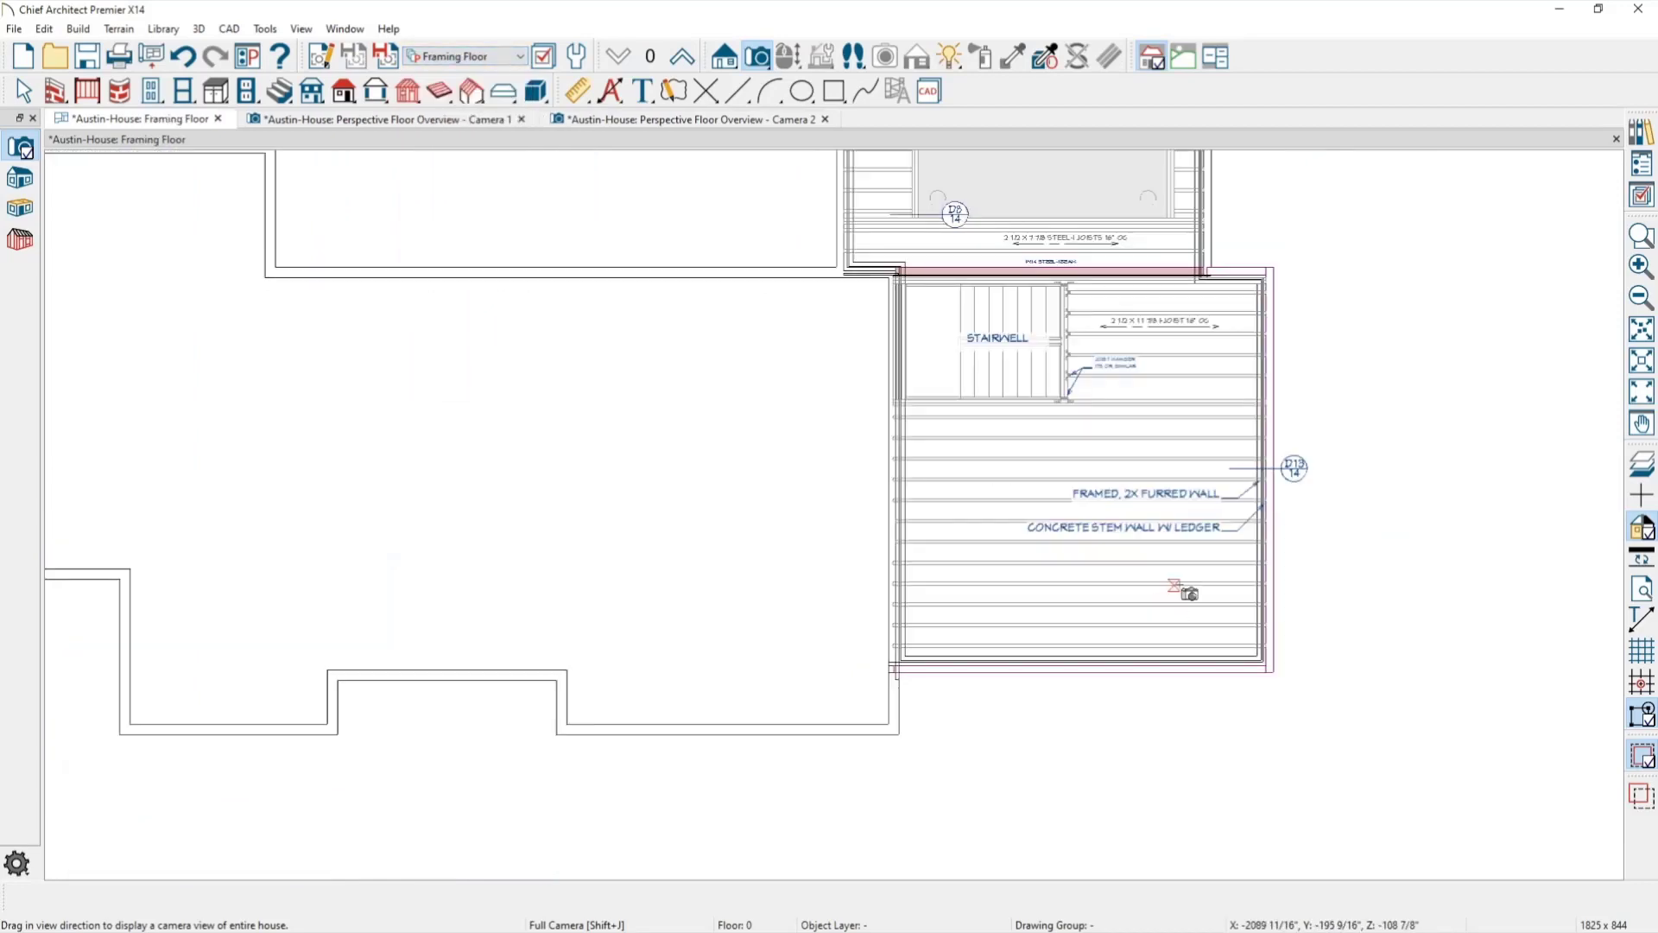
scroll(1342, 637, "up", 3)
middle_click_drag(1336, 625, 1254, 743)
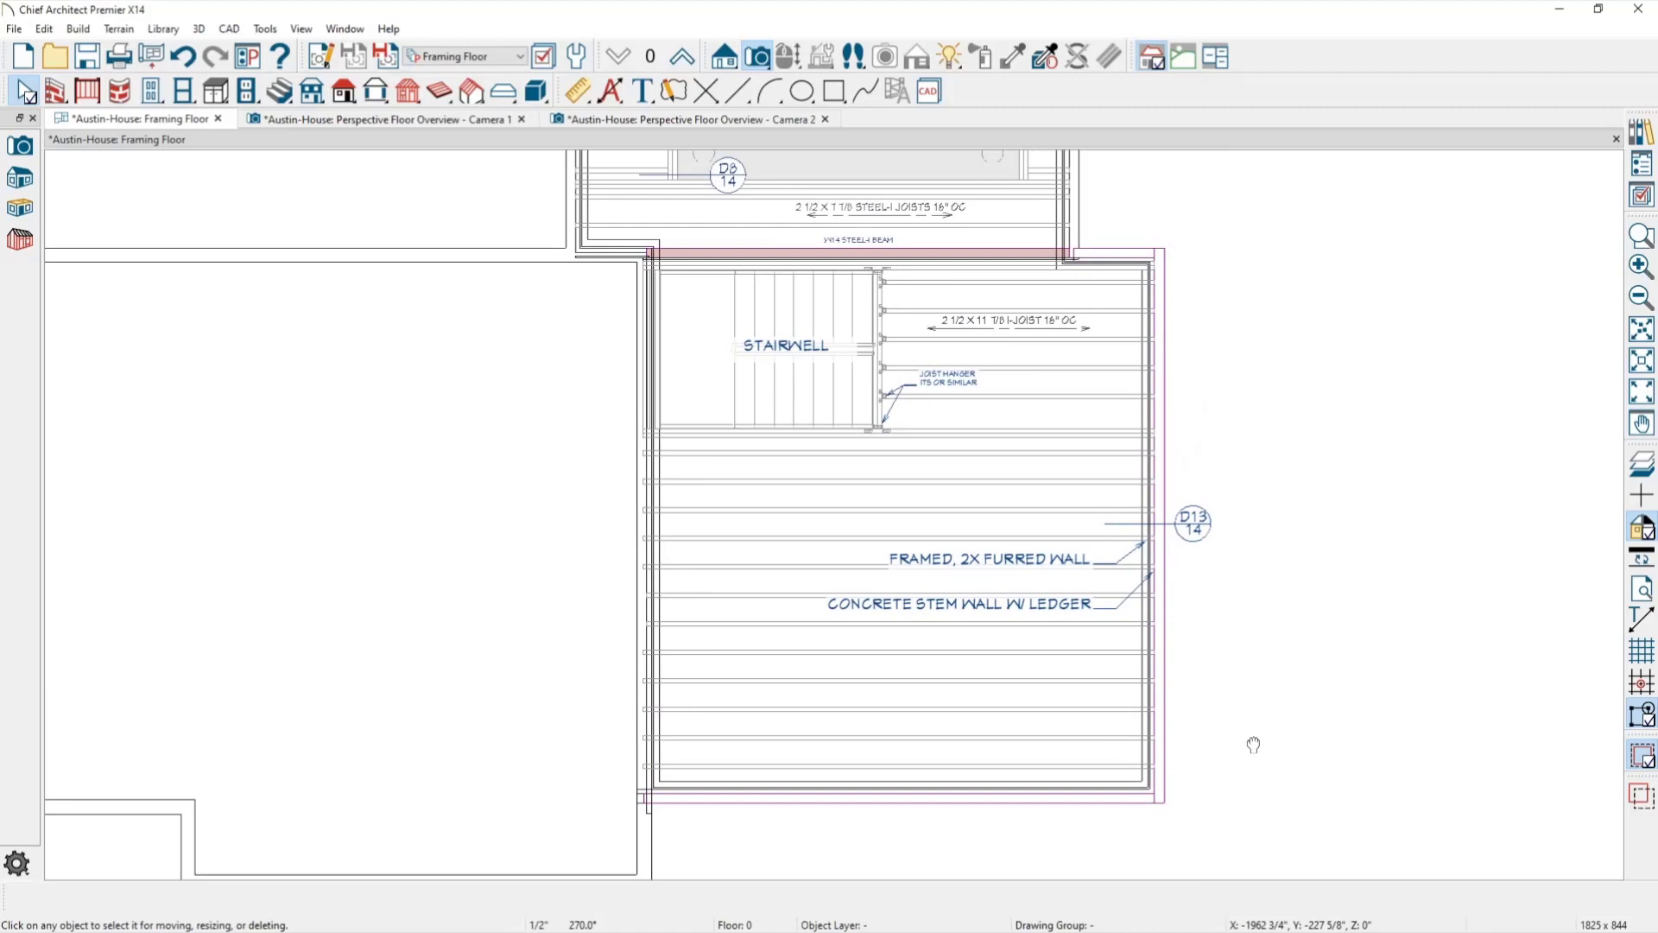
Draw a vertical floor beam about 24'-9 1/2" long across the joists just east of the stairwell.
left_click(441, 92)
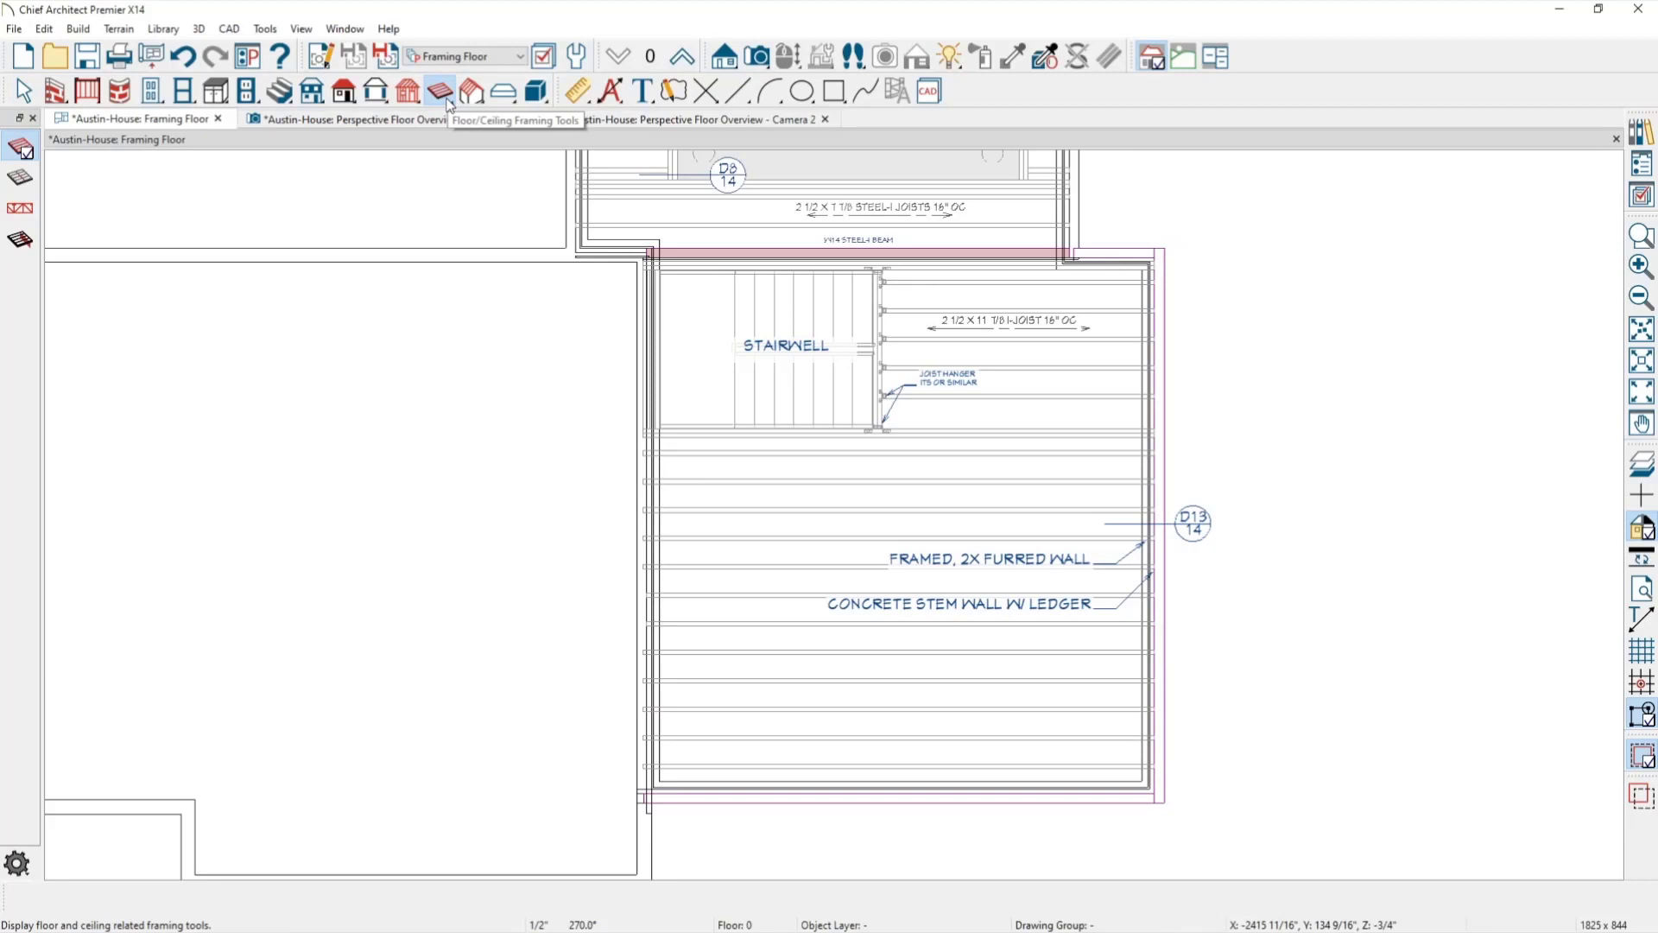
left_click(22, 241)
mouse_move(966, 260)
left_mouse_down()
mouse_move(964, 830)
mouse_move(963, 787)
left_mouse_up()
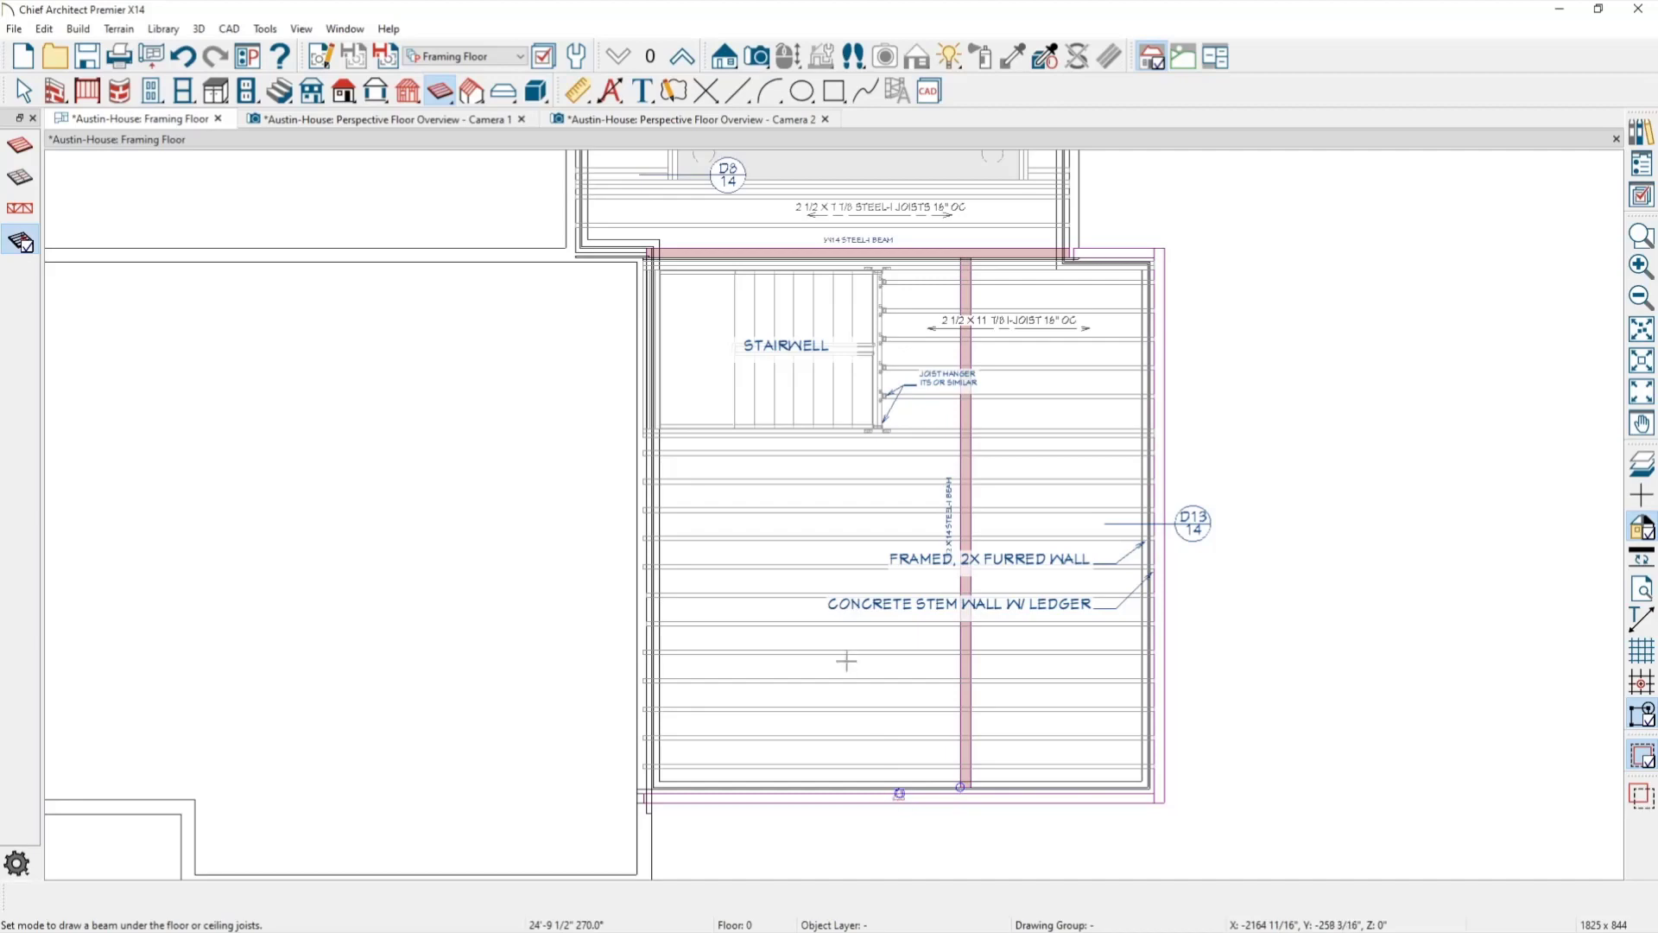
Inspect the new steel beam and its Framing Specification in the Camera 2 framing overview, and close the specification.
left_click(631, 122)
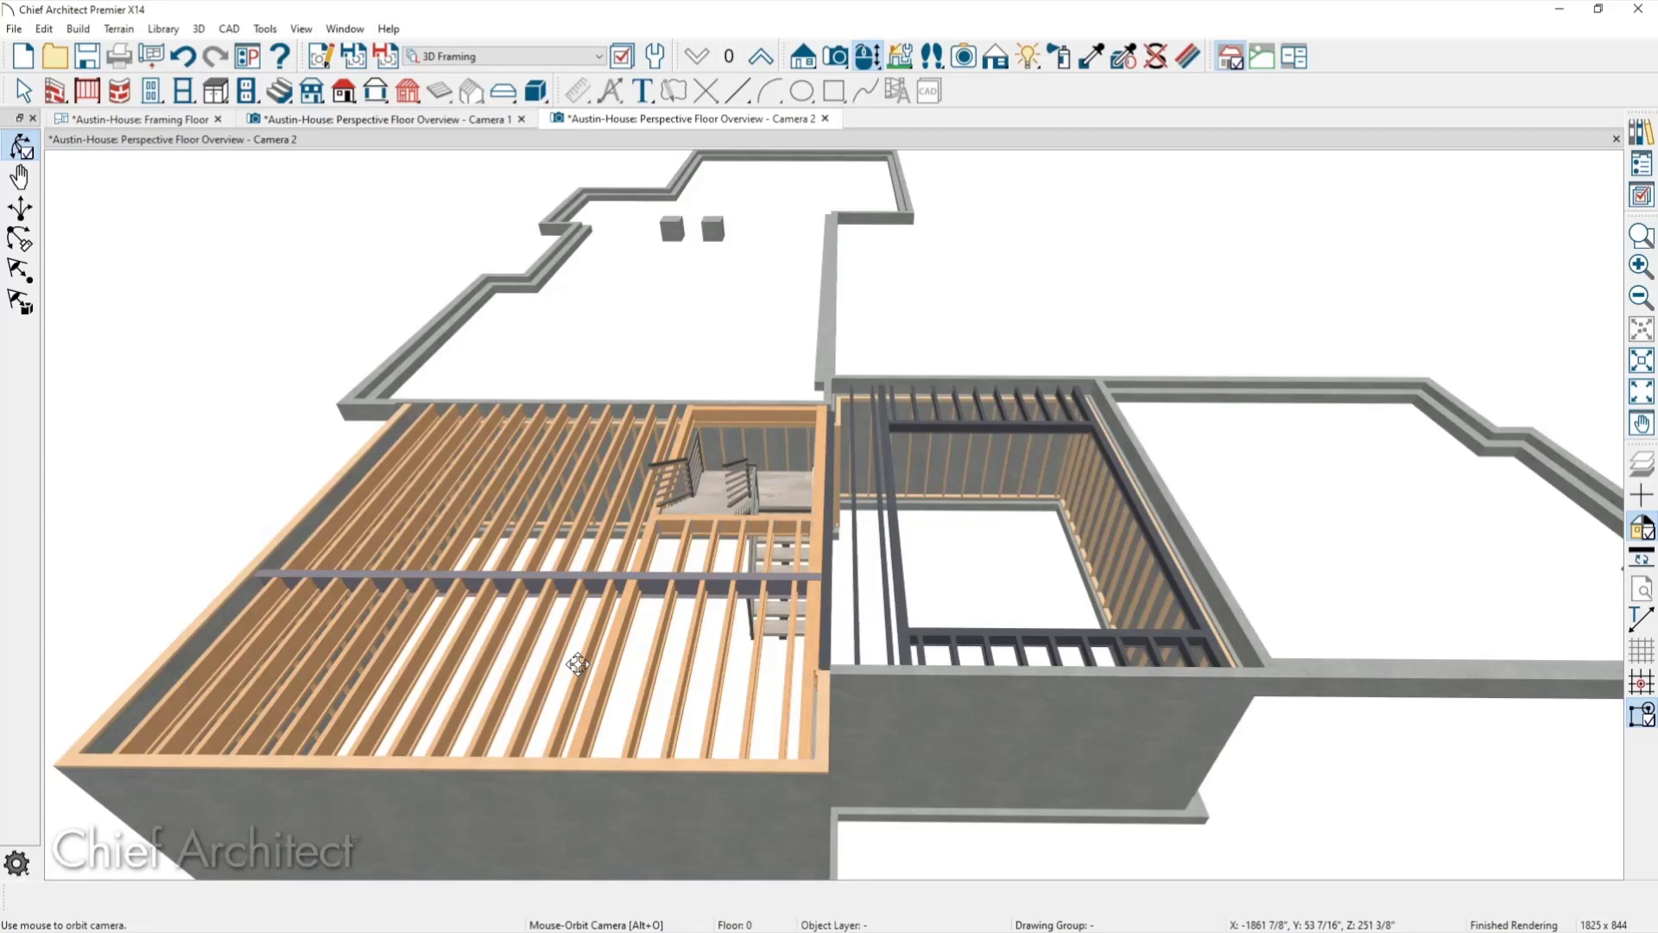
key("space")
double_click(572, 577)
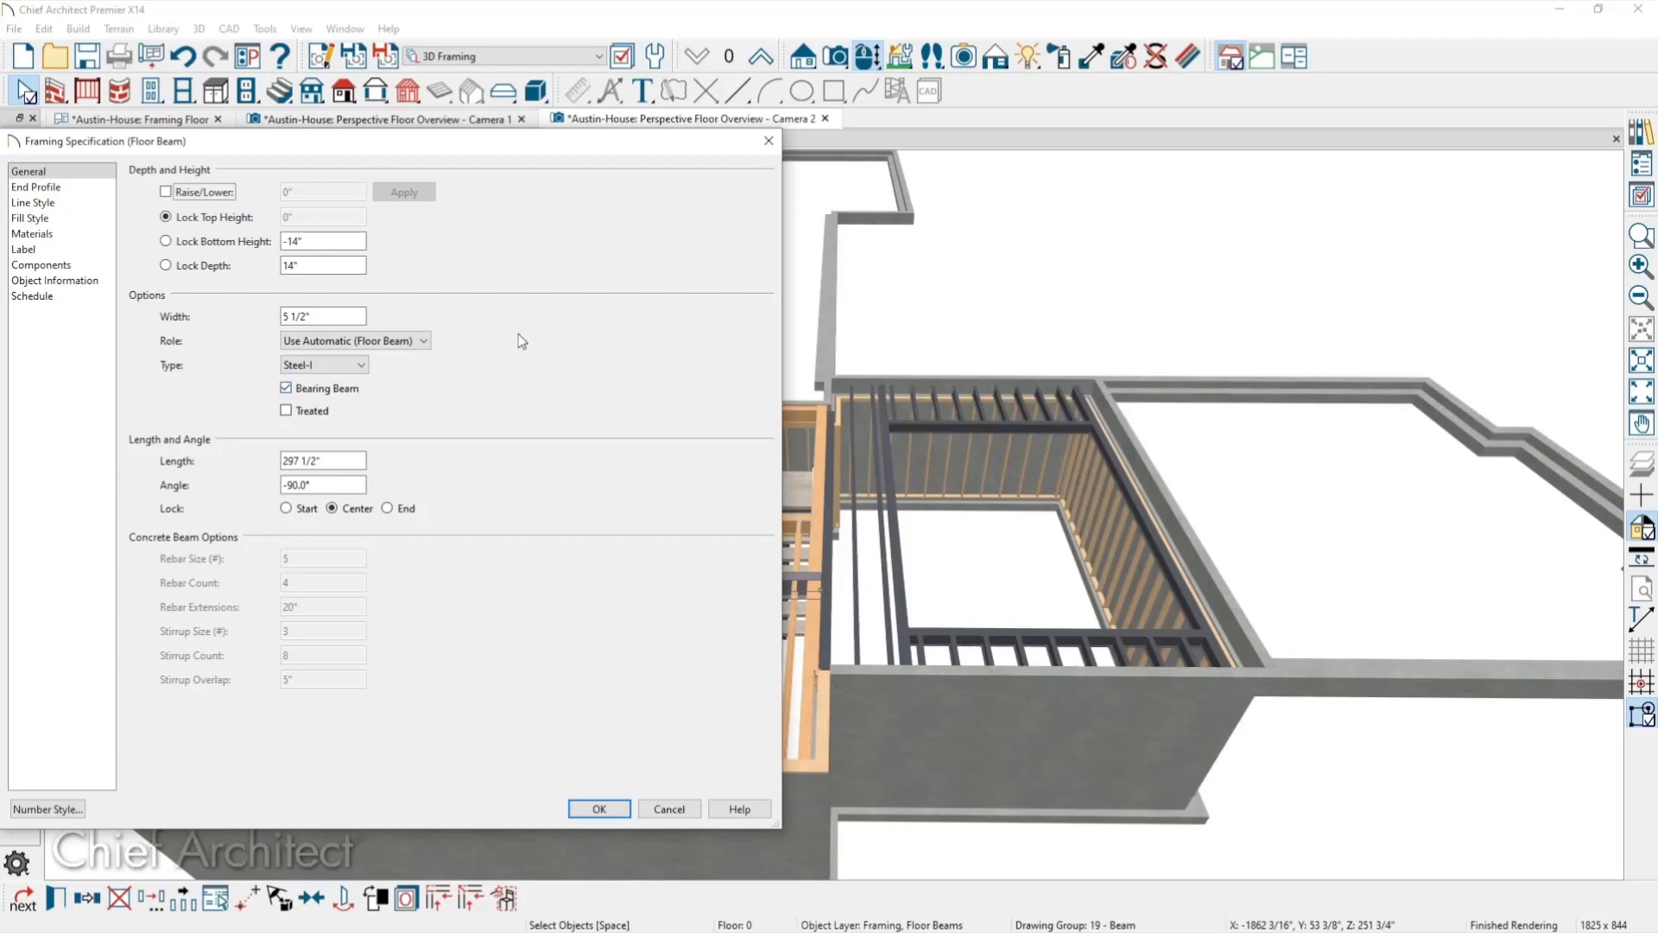
left_click(769, 141)
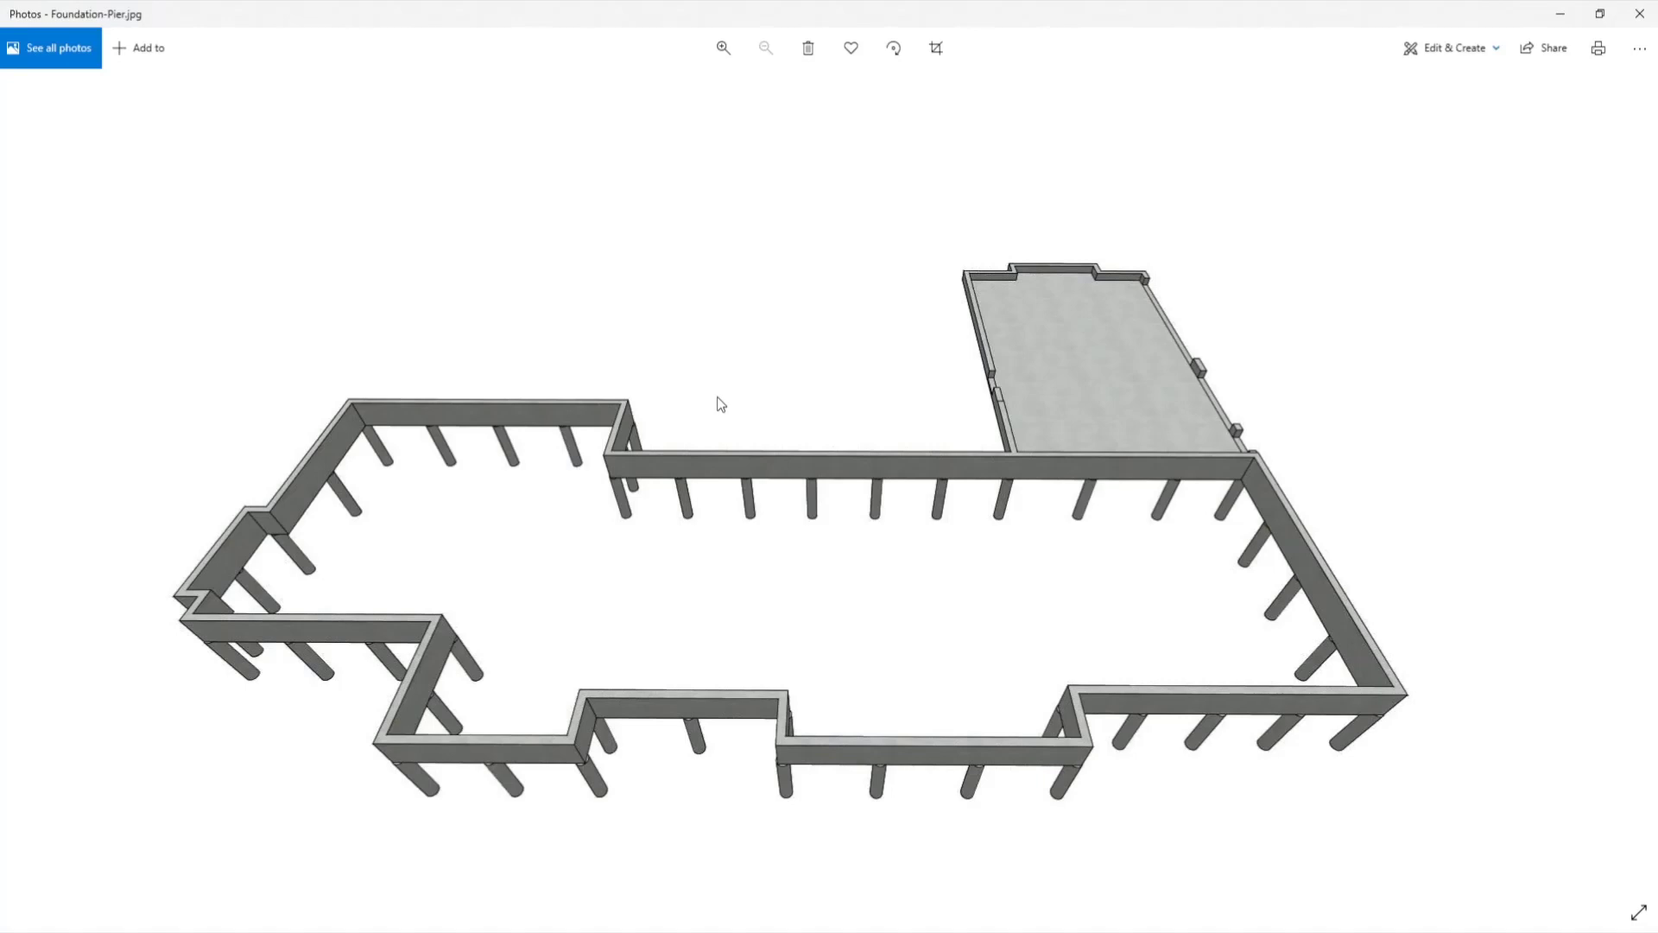
Close the Foundation-Pier image and select the pool table room in the Camera 1 floor overview.
left_click(1636, 16)
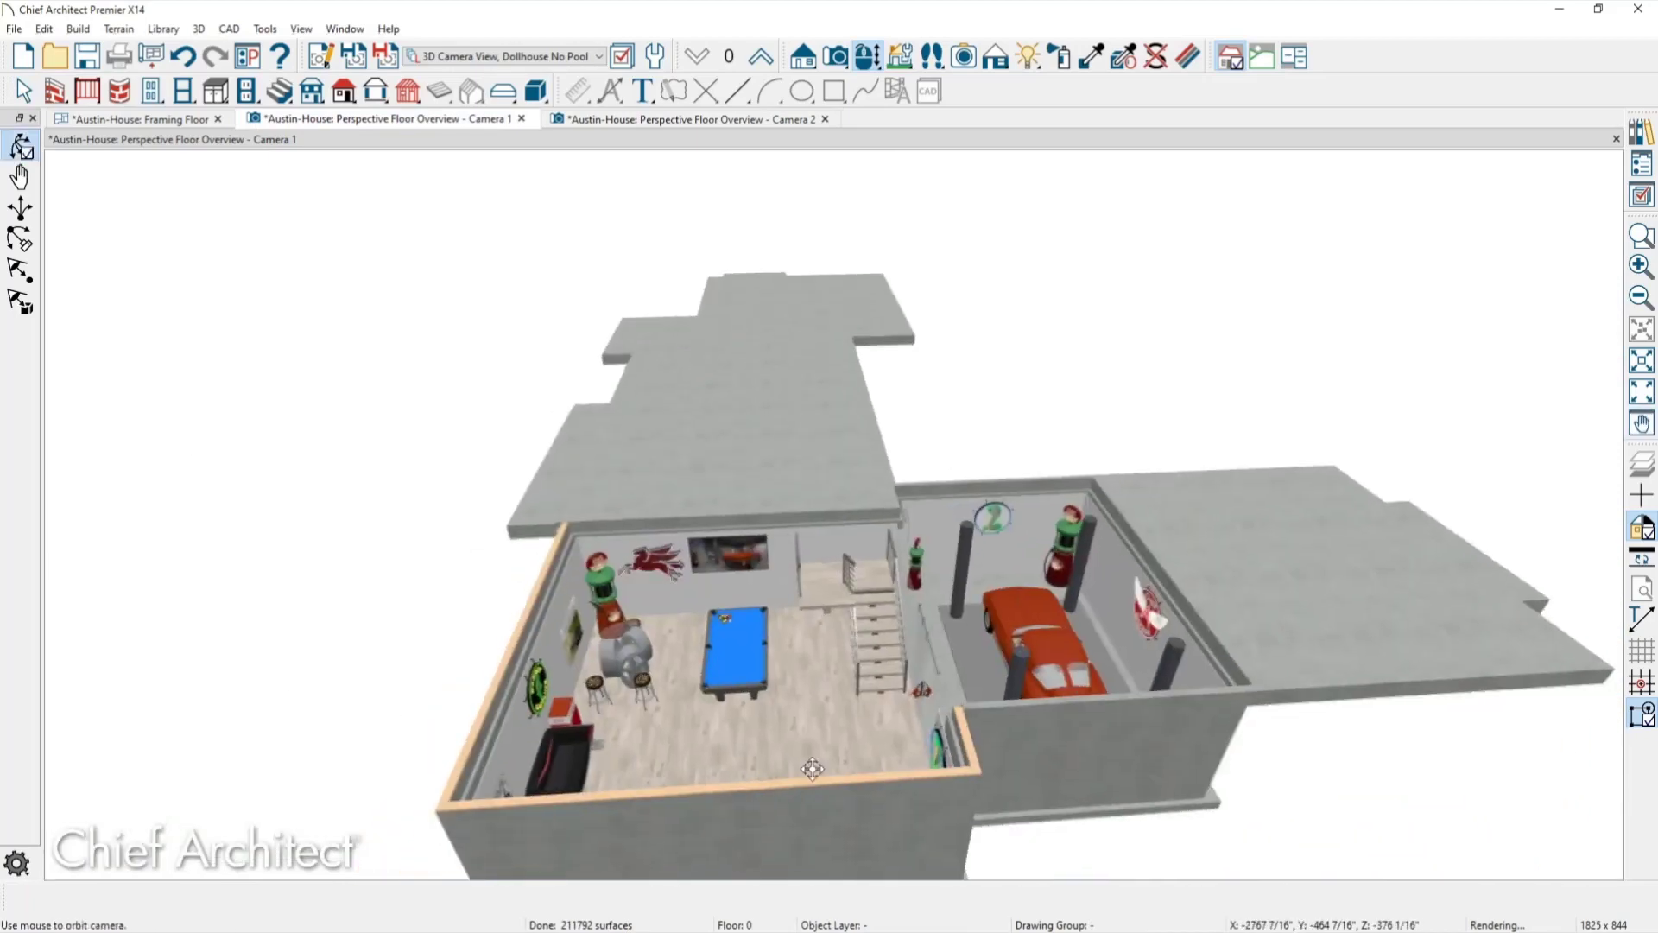
key("space")
left_click(832, 741)
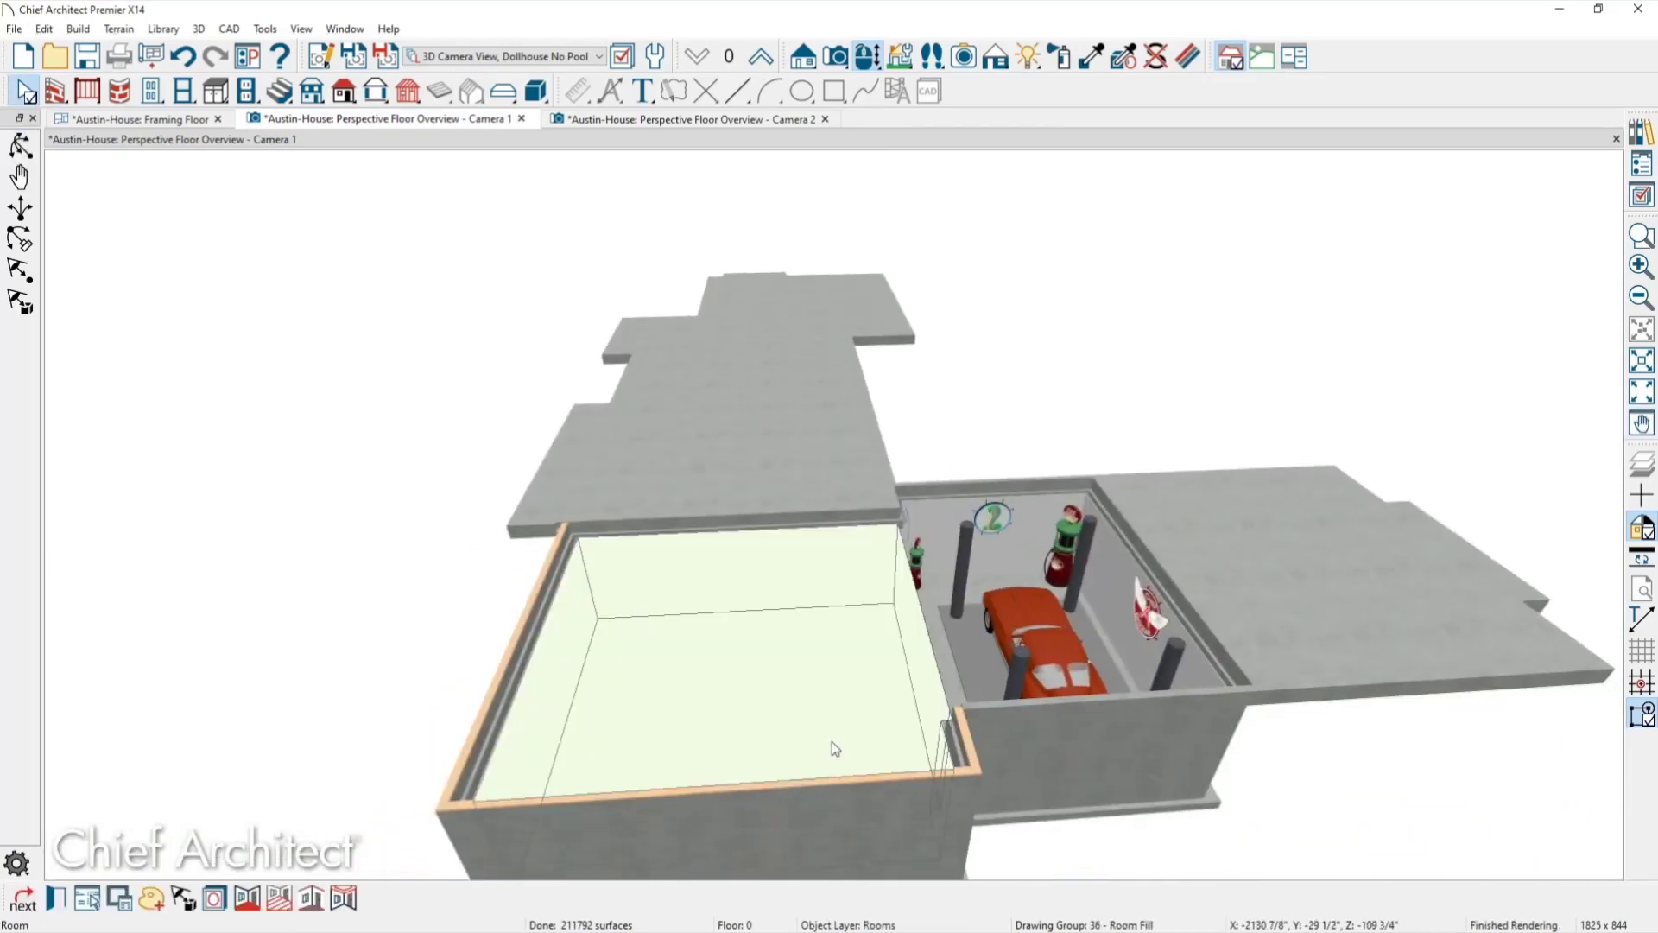
Review the floor elevation in the CAR ROOM's structure settings and close the room specification without changes.
double_click(778, 670)
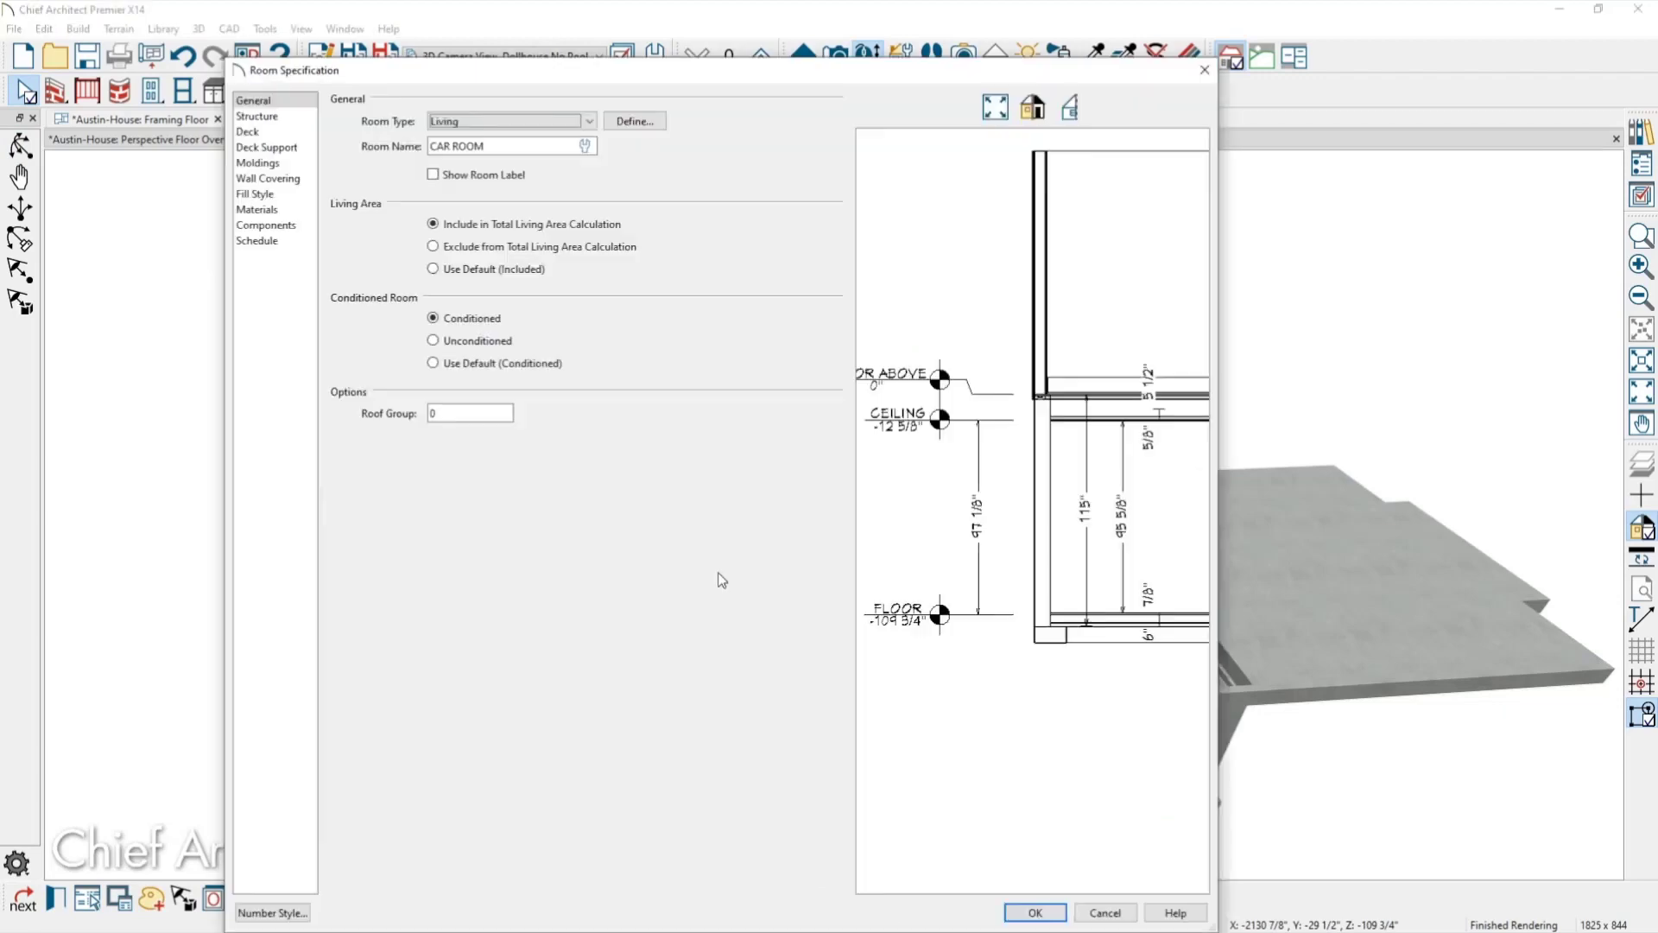
left_click(274, 117)
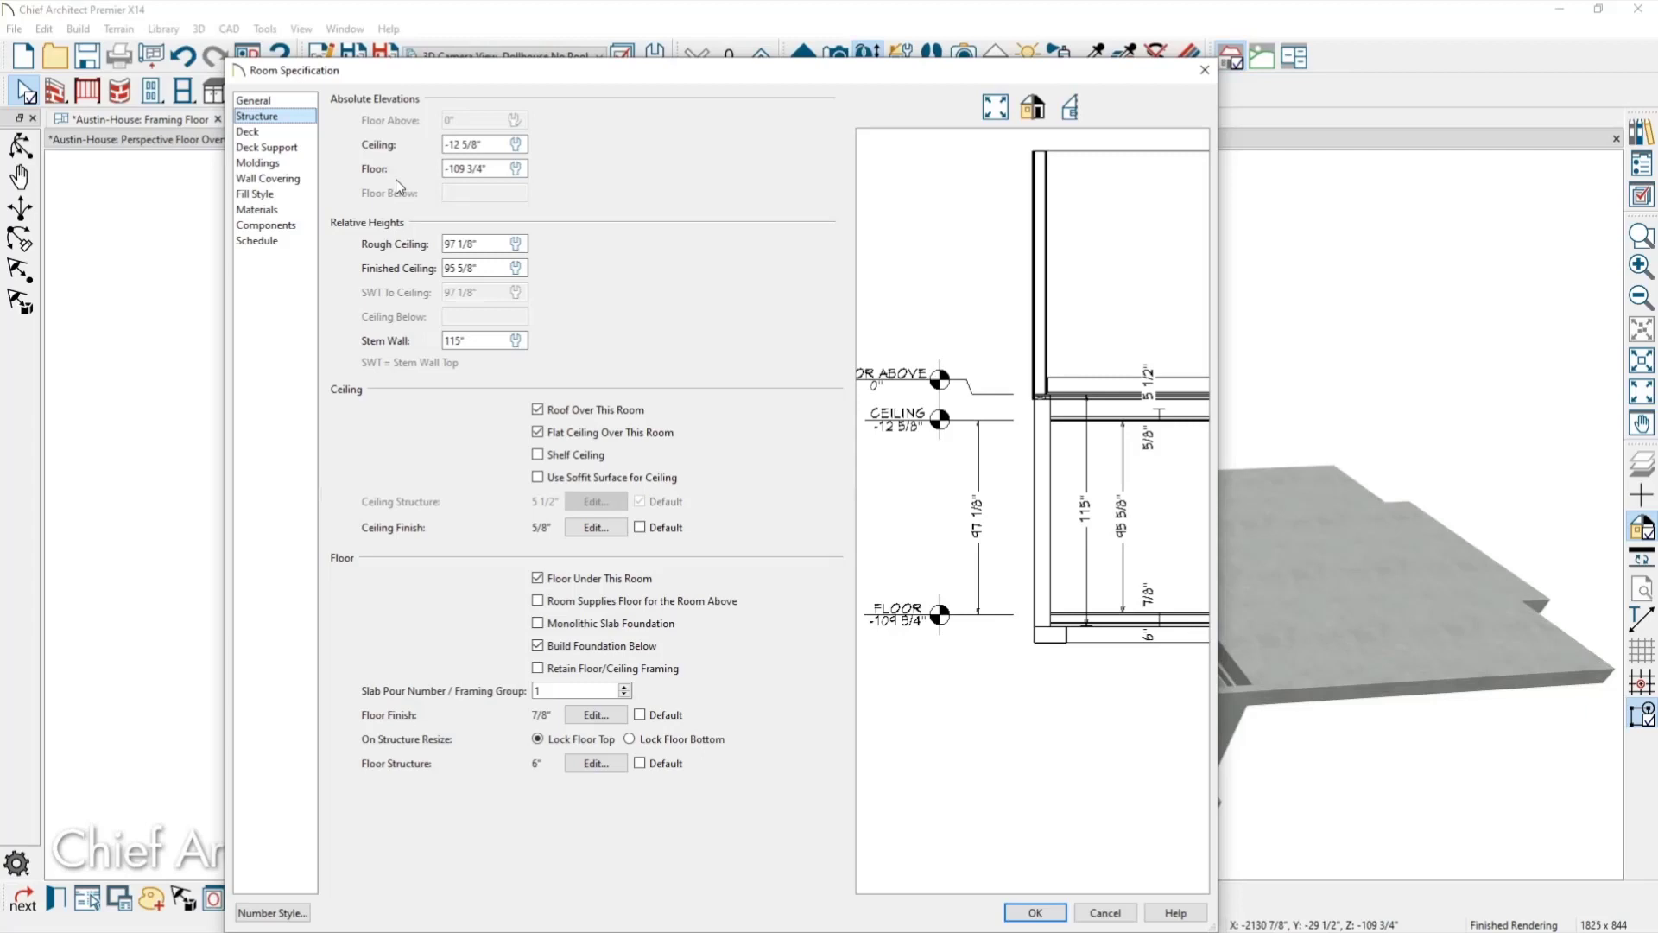
left_click(470, 169)
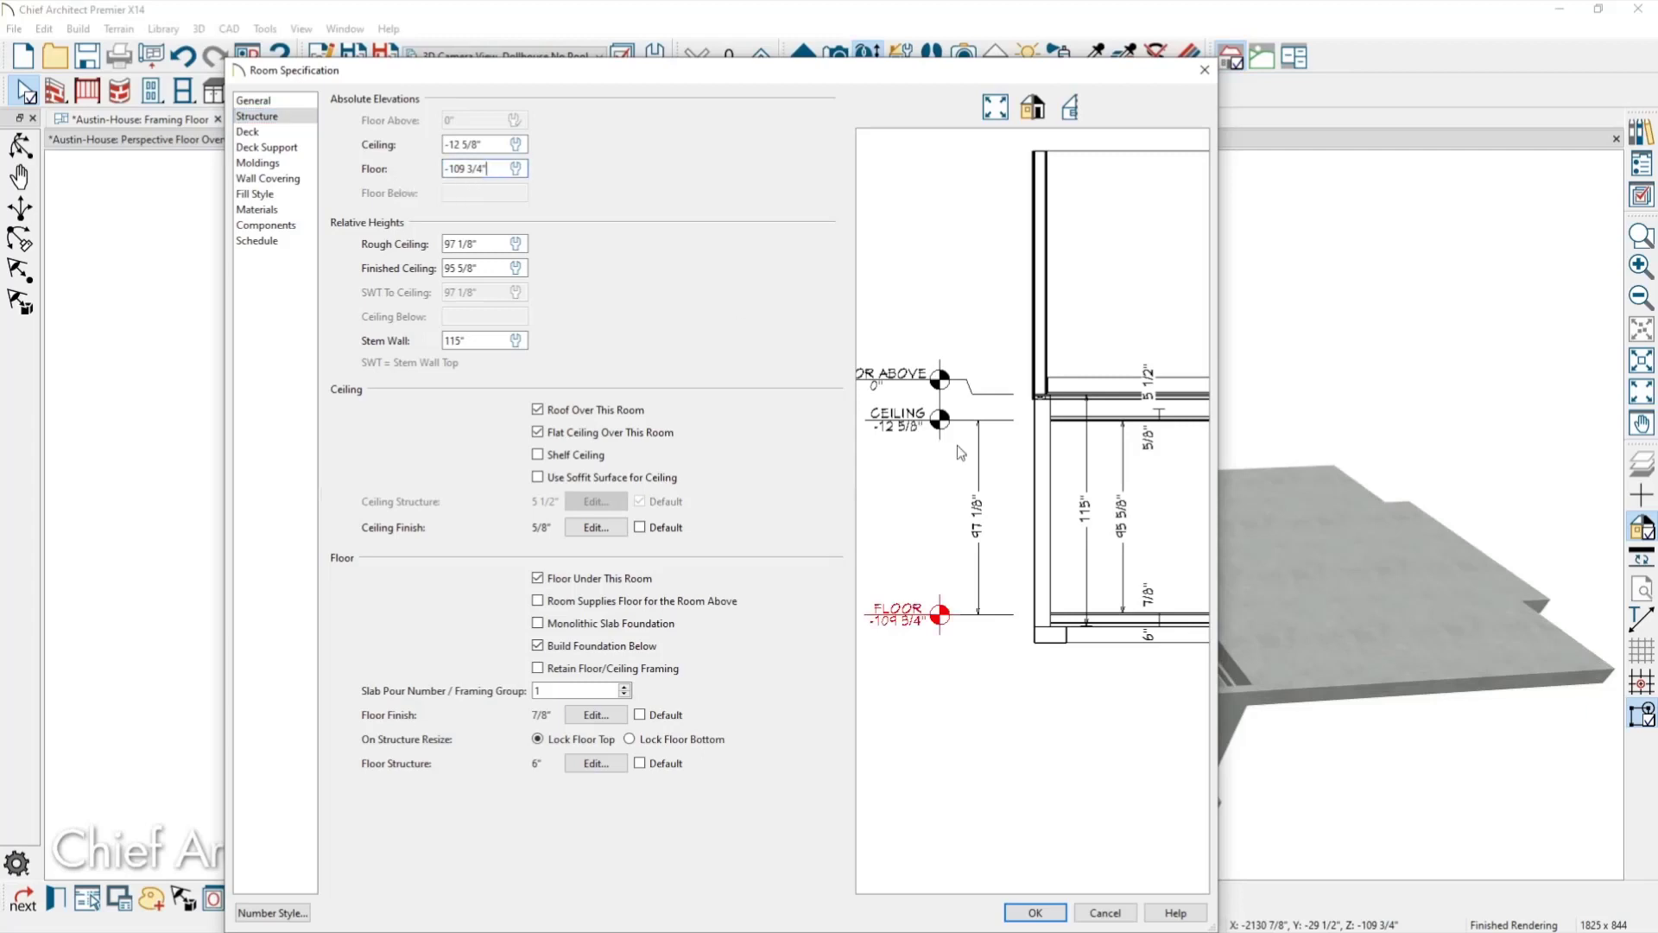
left_click_drag(491, 168, 444, 169)
left_click(1205, 69)
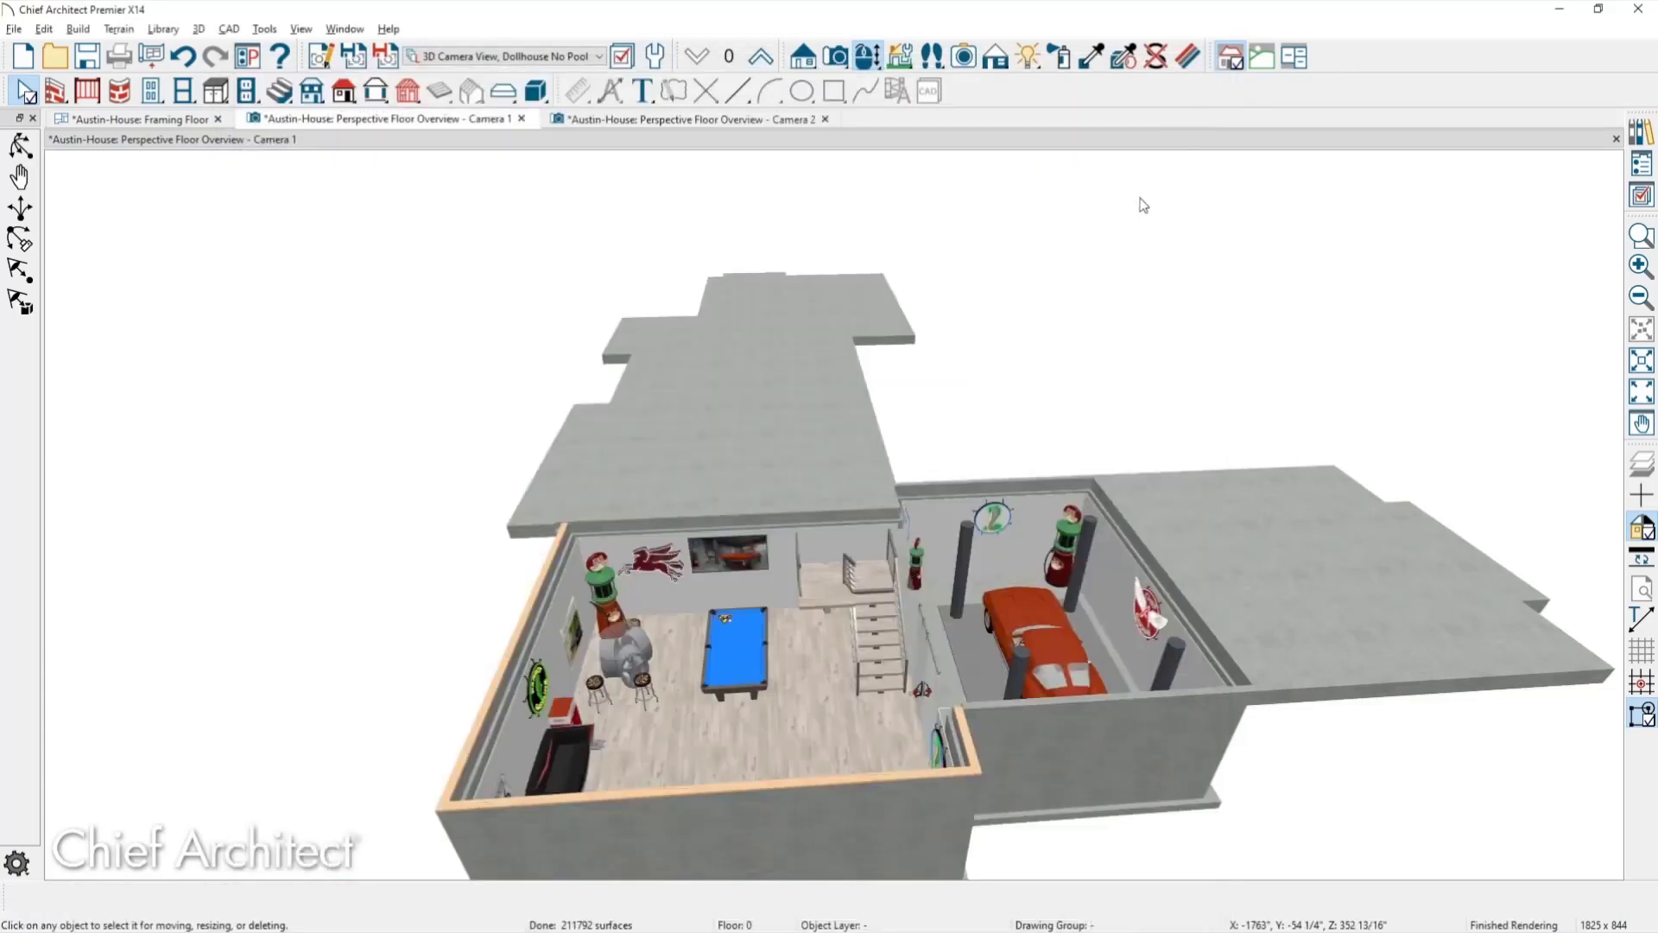
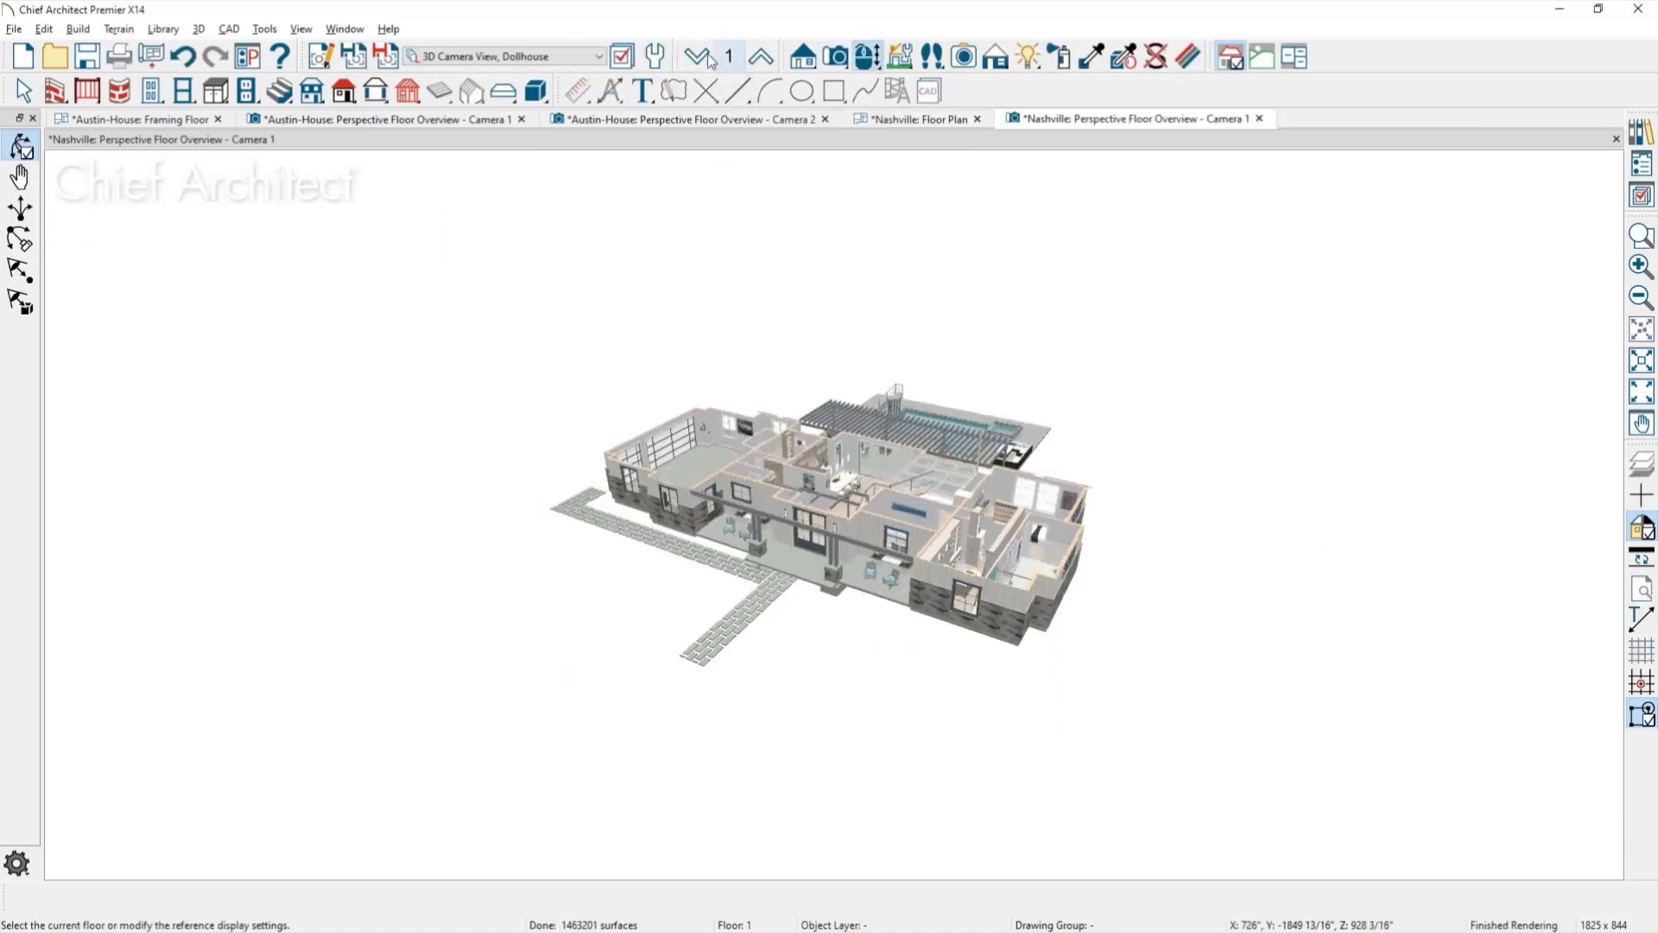
Go down to floor 0 in the Nashville dollhouse view and examine the foundation from below.
left_click(697, 57)
left_click_drag(999, 526, 1007, 392)
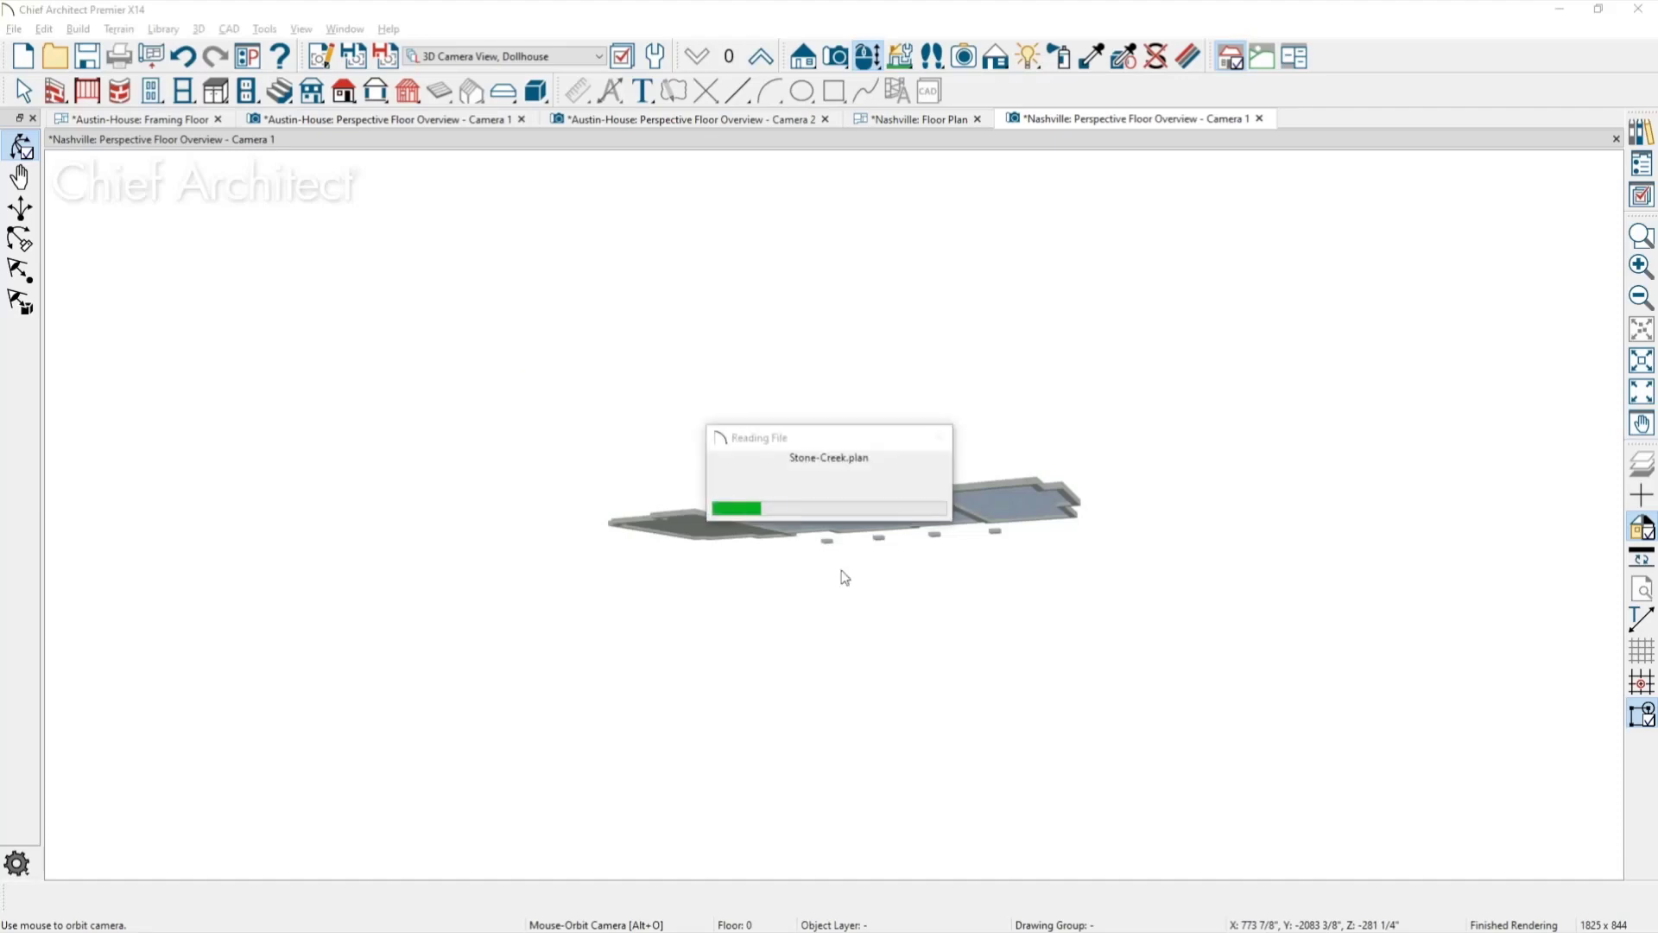
Show the Stone-Creek plan in the Foundation plan view, framing the existing crawl foundation and the new mono slab.
scroll(967, 387, "down", 3)
middle_click_drag(990, 476, 948, 301)
left_click(505, 57)
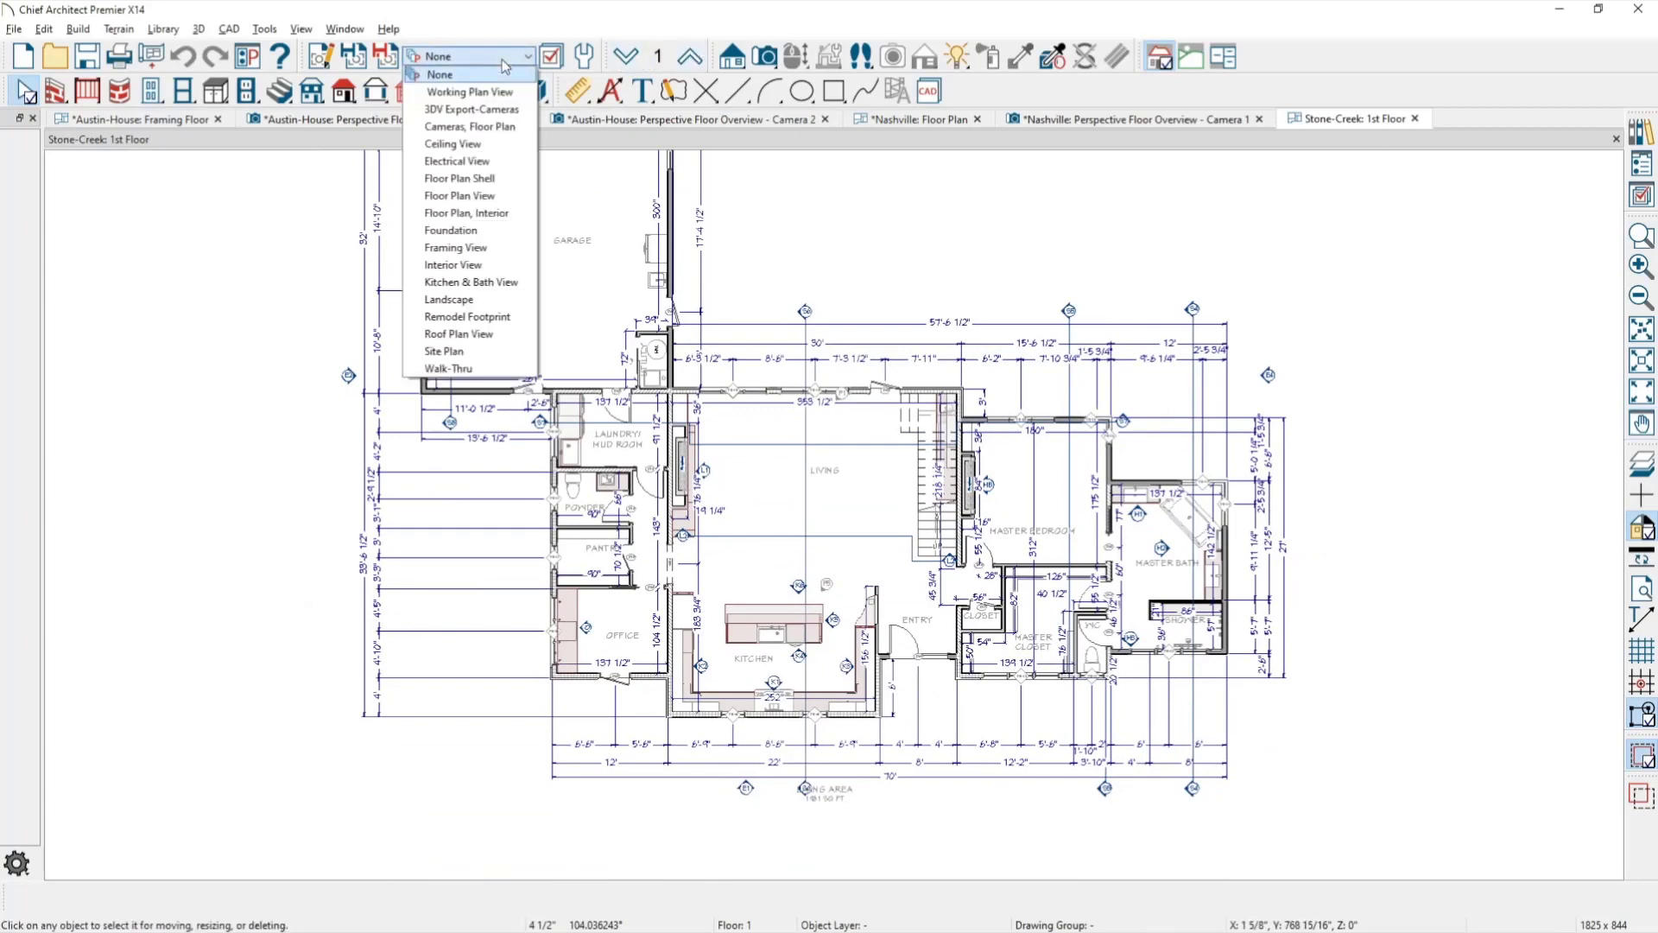
left_click(463, 231)
scroll(1444, 762, "up", 1)
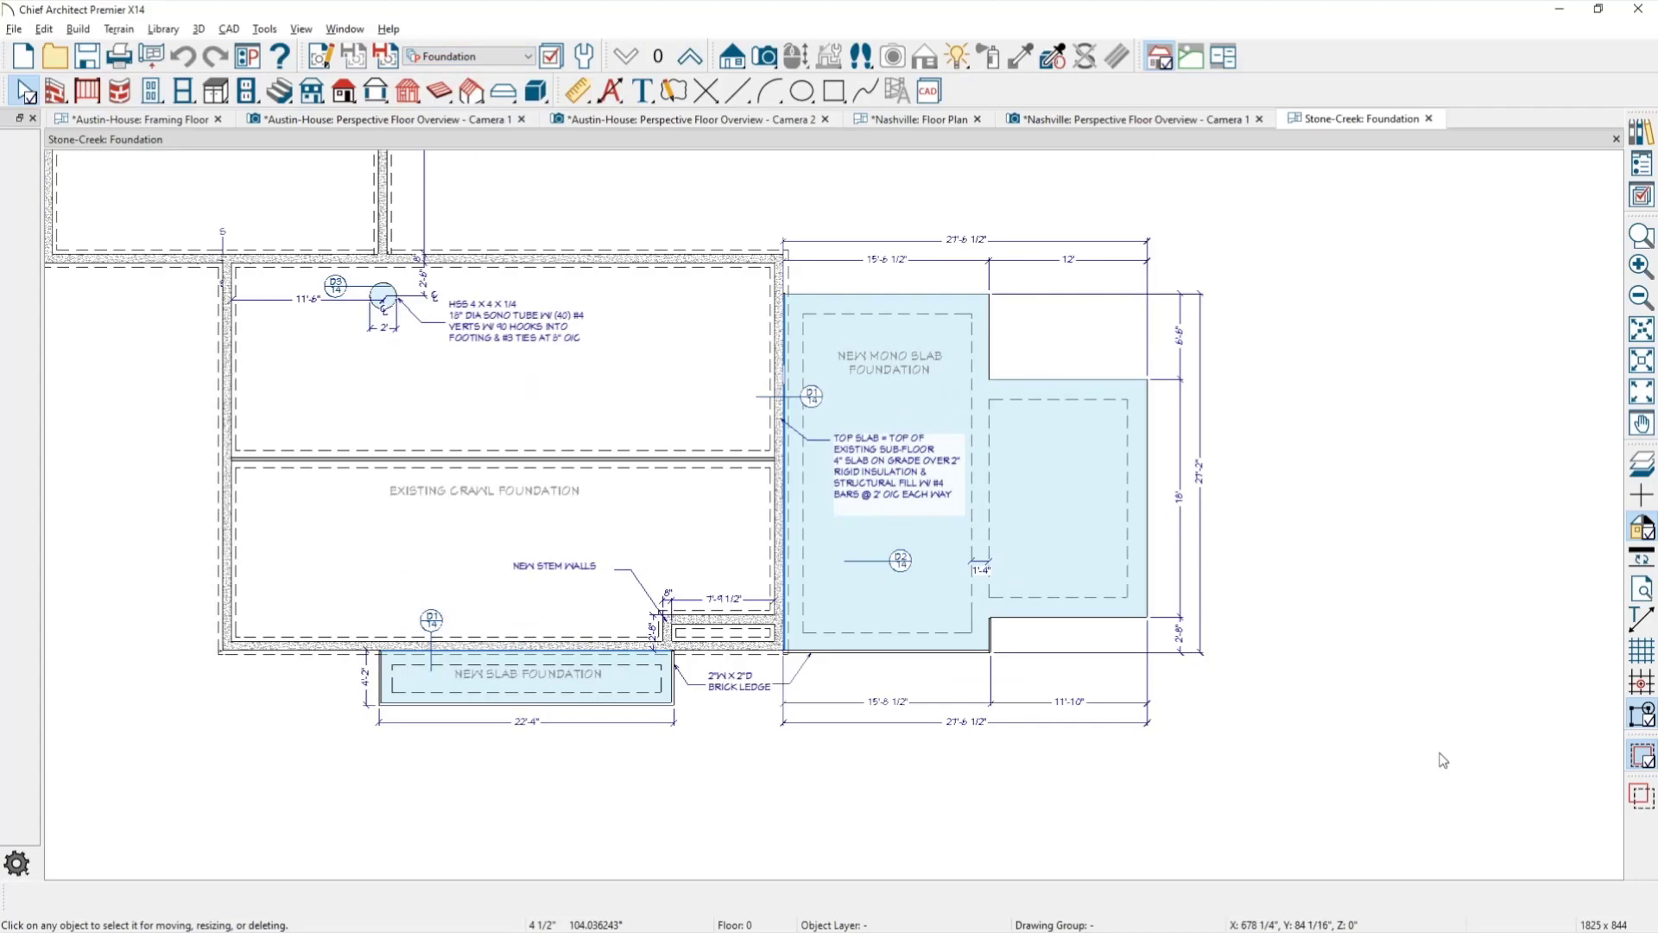
scroll(1428, 751, "up", 1)
middle_click_drag(1428, 751, 1654, 855)
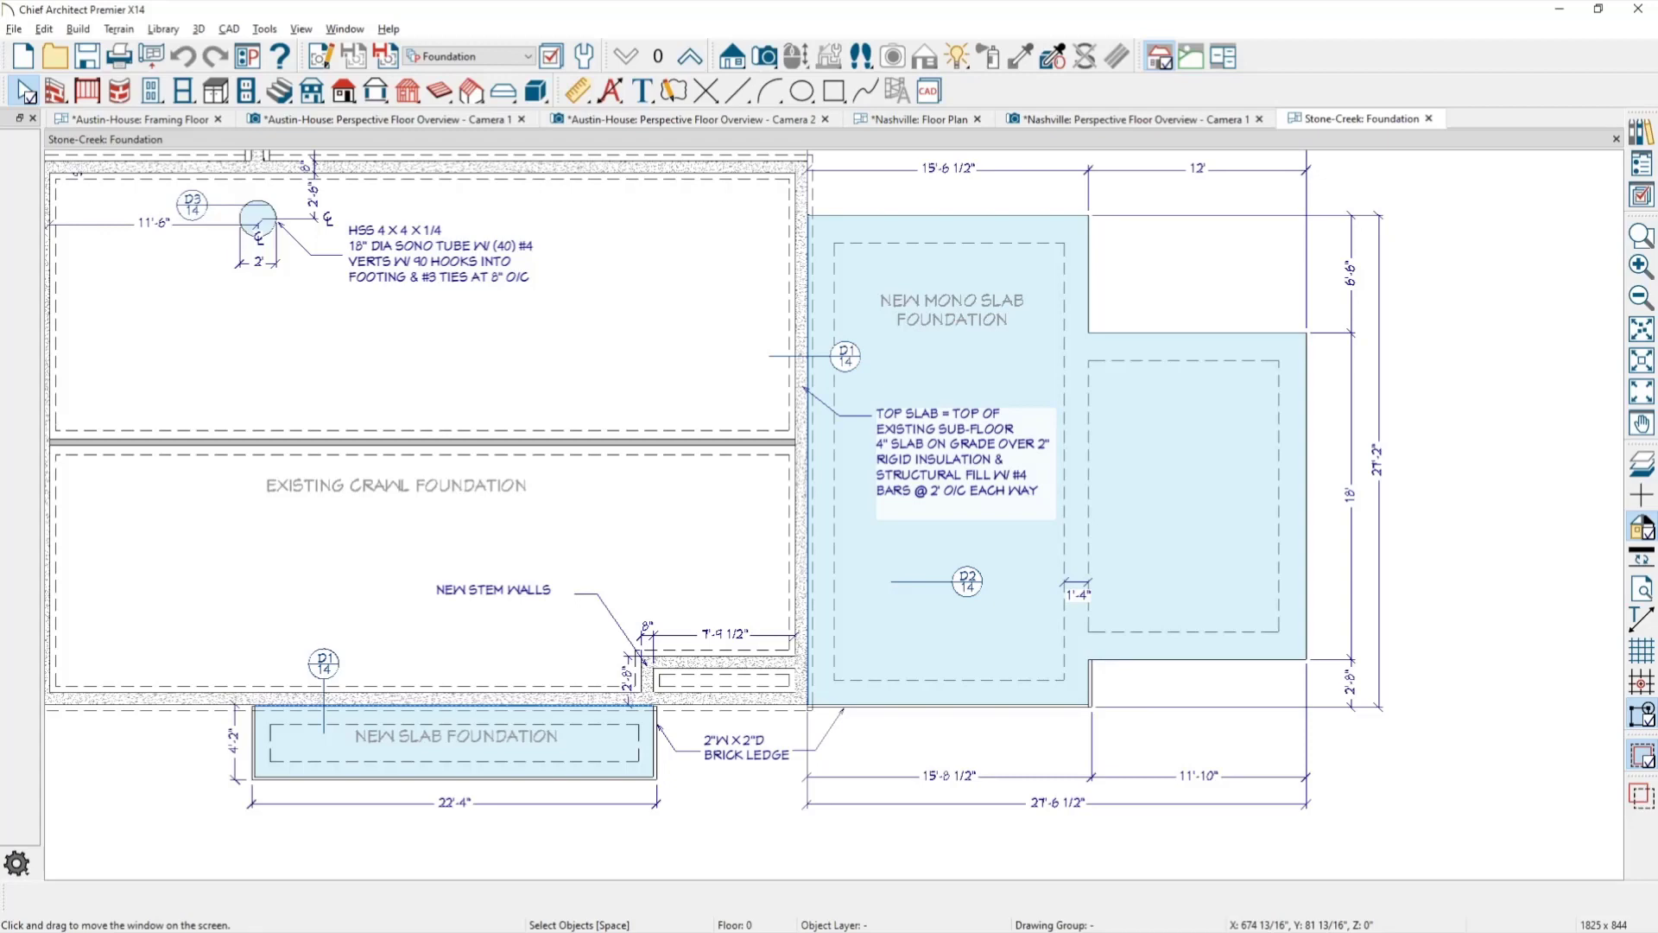
Create a perspective floor overview of the Stone-Creek foundation and look closely at where the mono slab meets the stem wall.
left_click(764, 56)
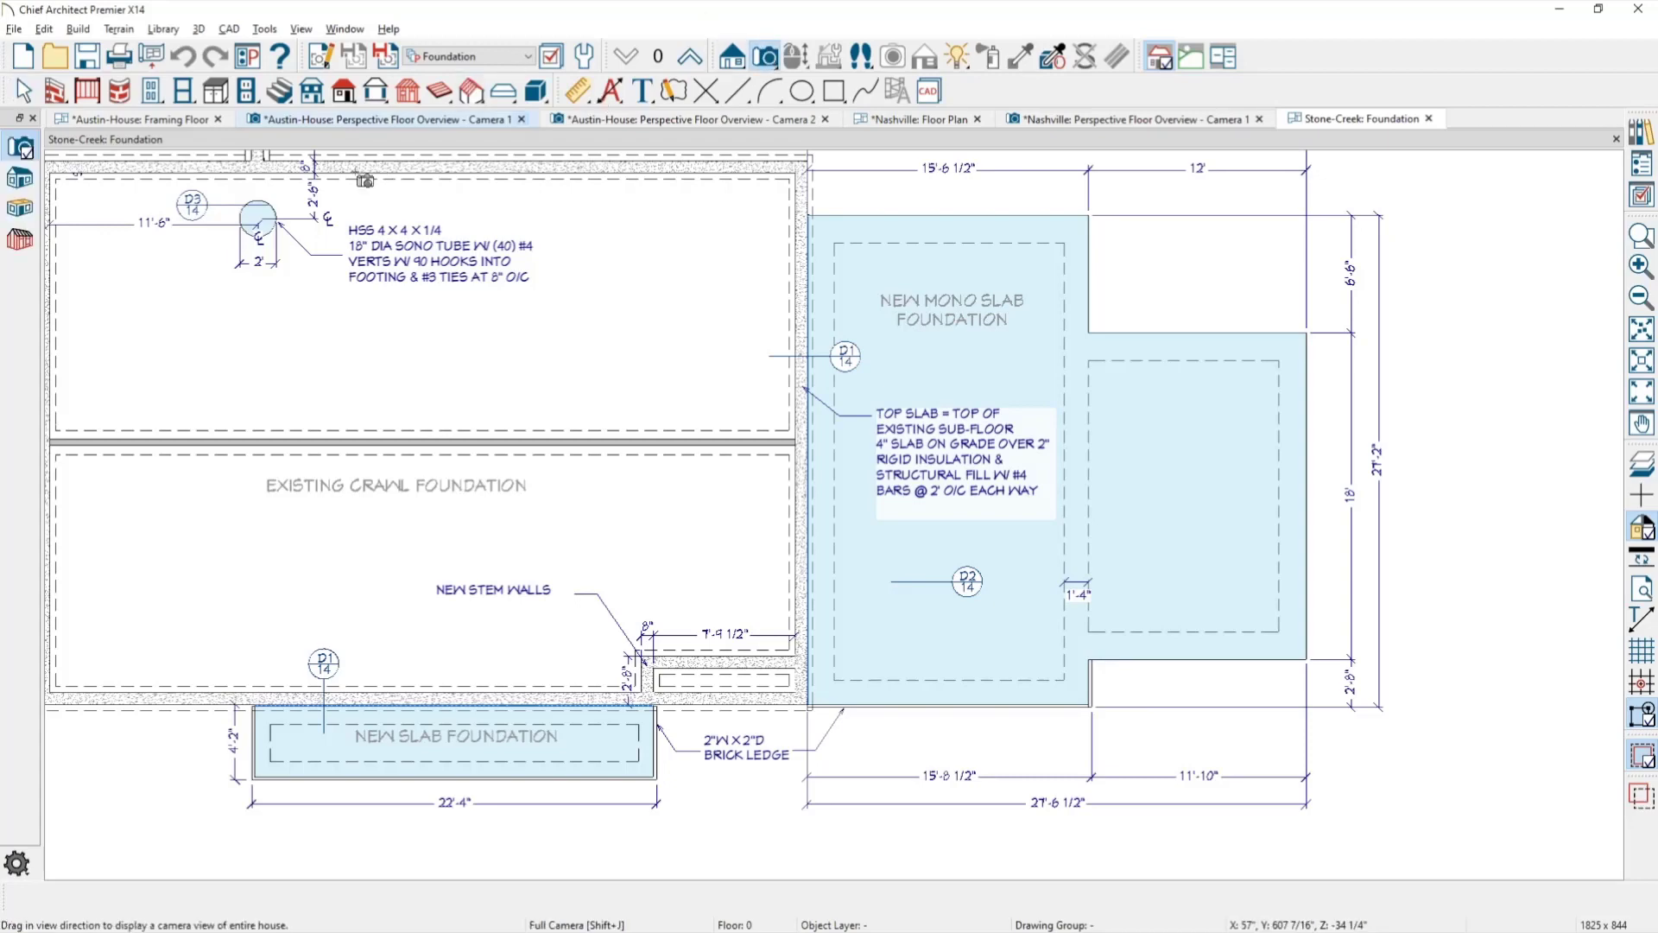
left_click(20, 209)
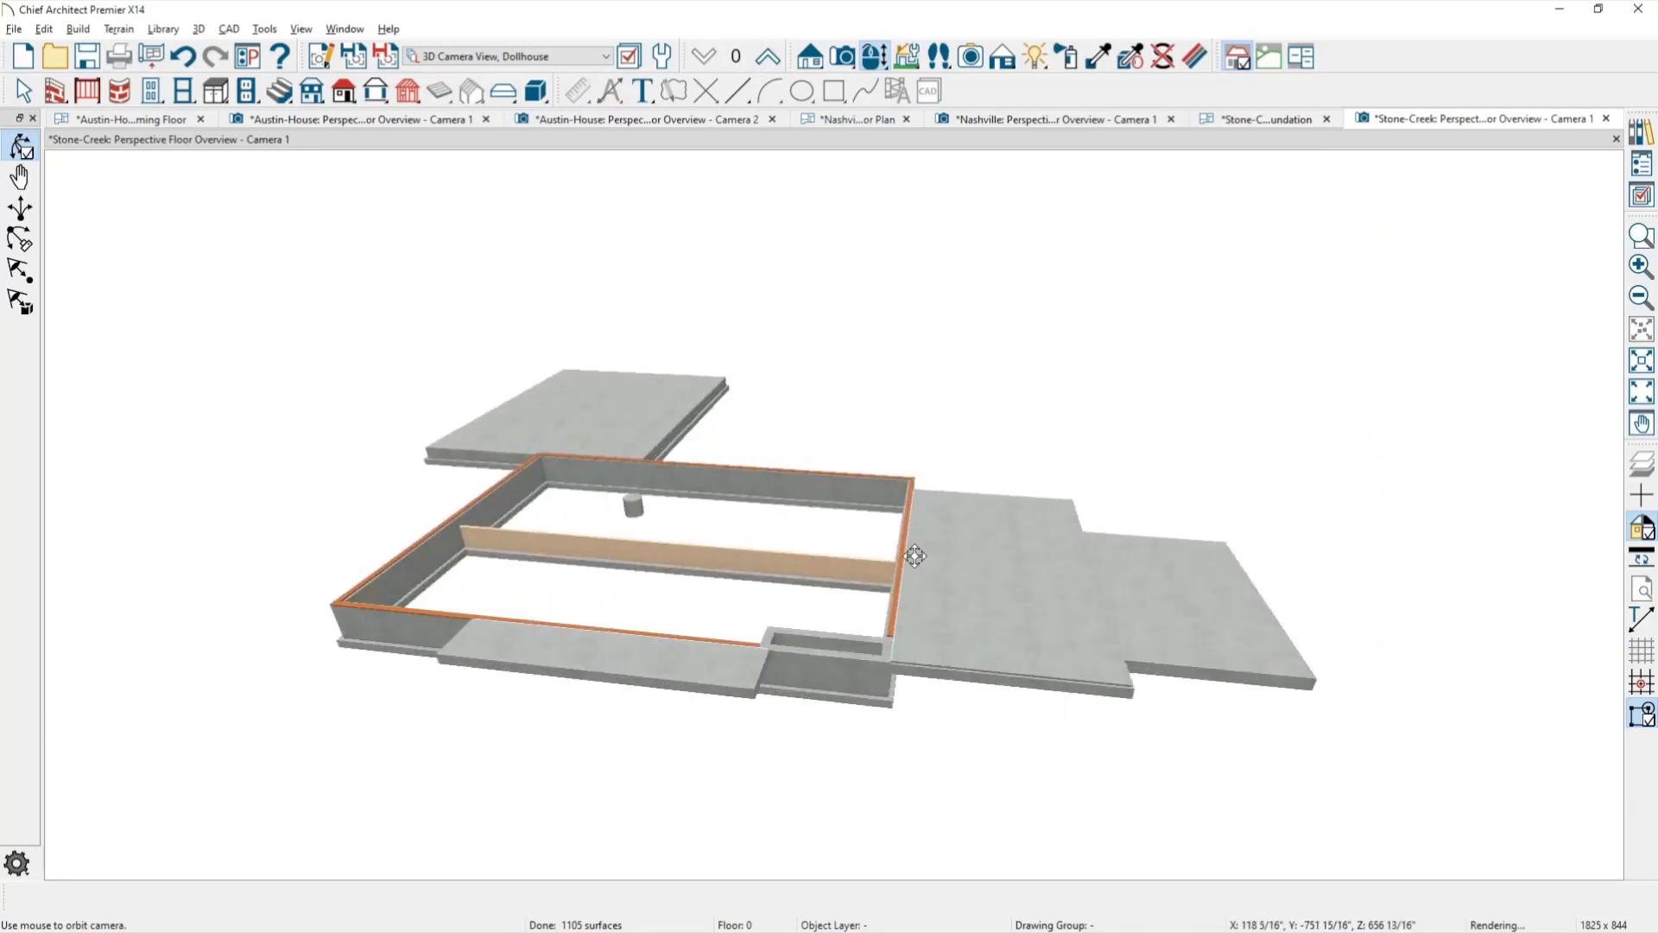
left_click_drag(915, 555, 881, 560)
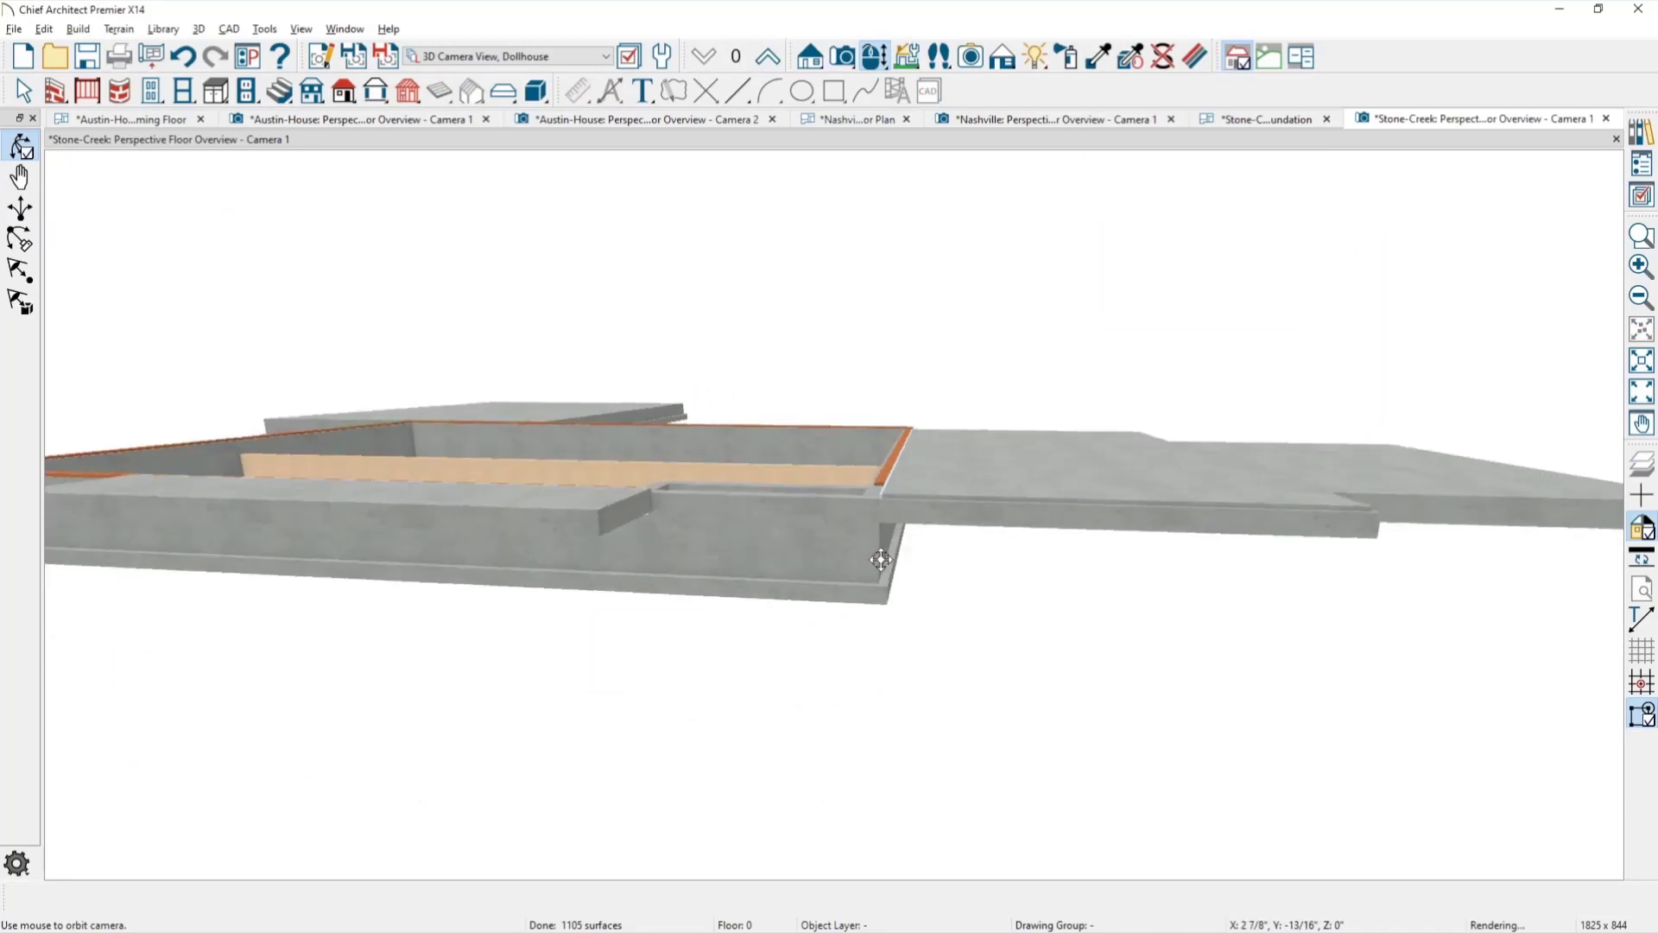
scroll(877, 484, "up", 3)
scroll(881, 493, "up", 4)
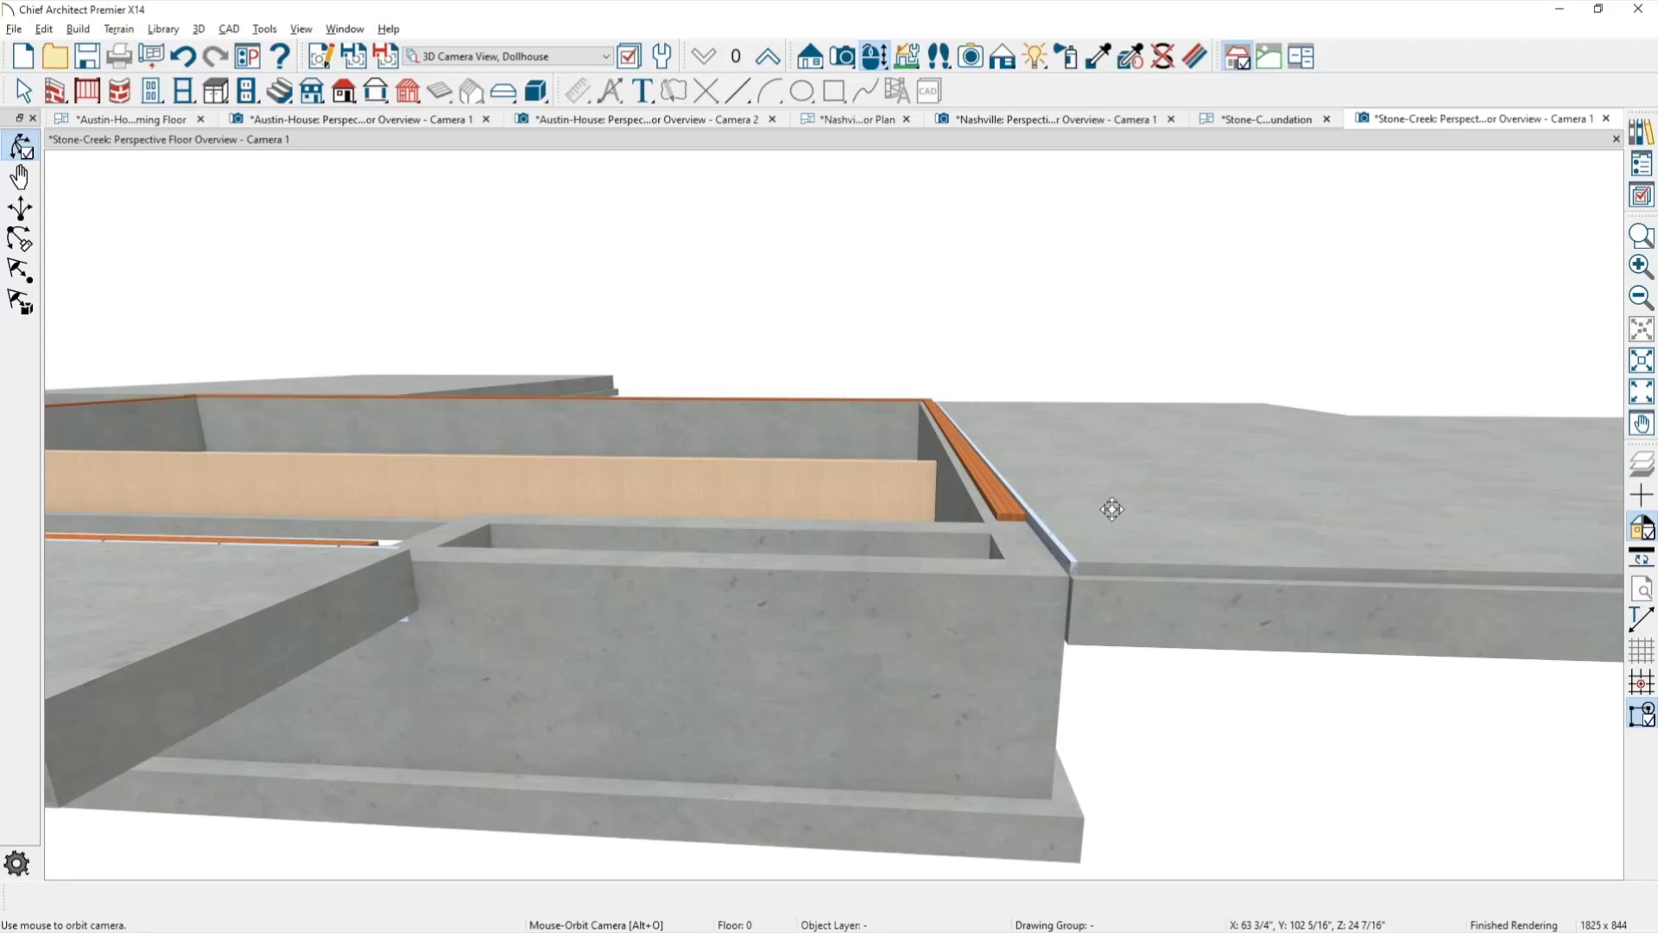
scroll(1114, 508, "up", 1)
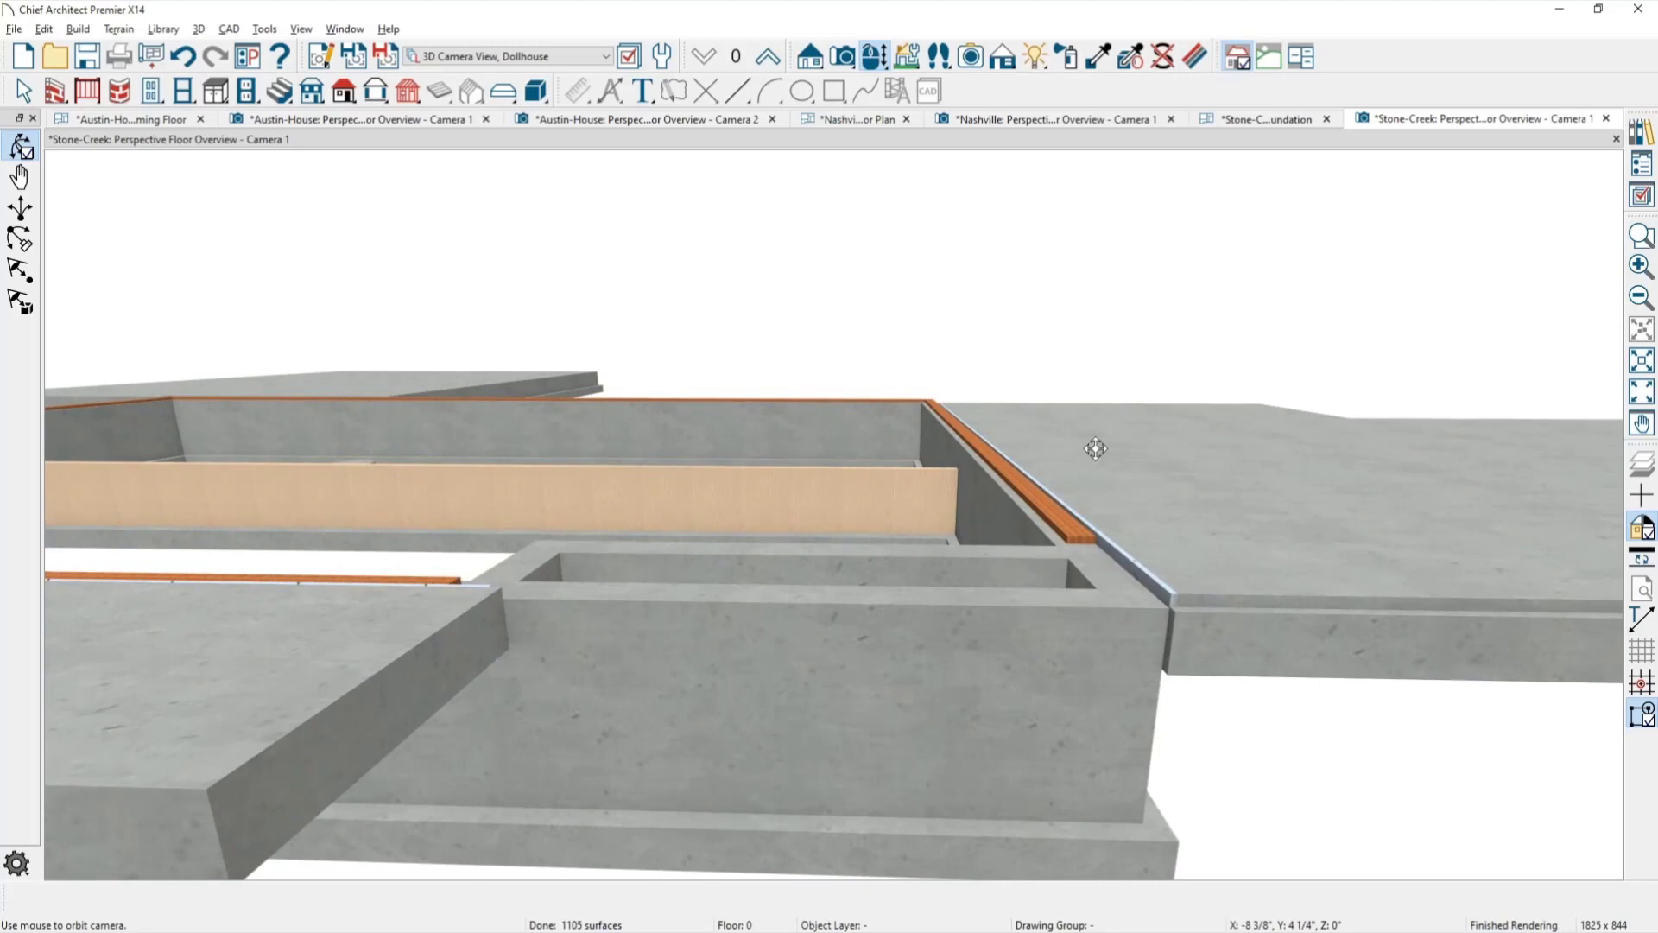
Display the 3D Framing layer set in the overview and examine the floor joists, sill plate and slab along the stem wall.
left_click(506, 57)
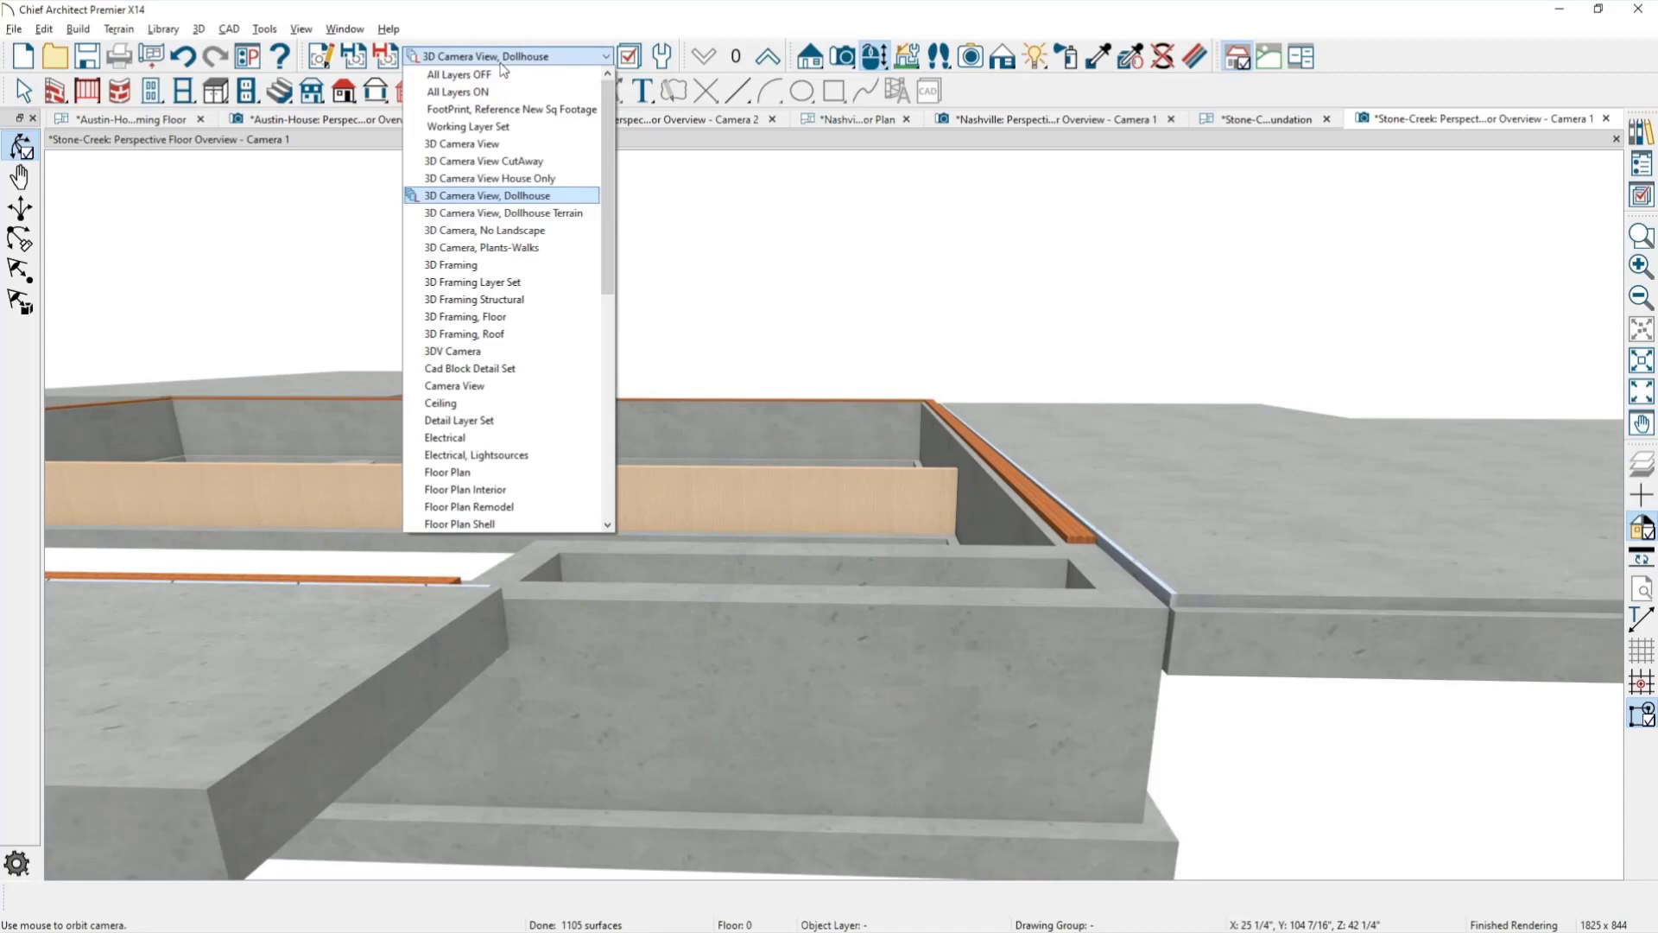
left_click(496, 265)
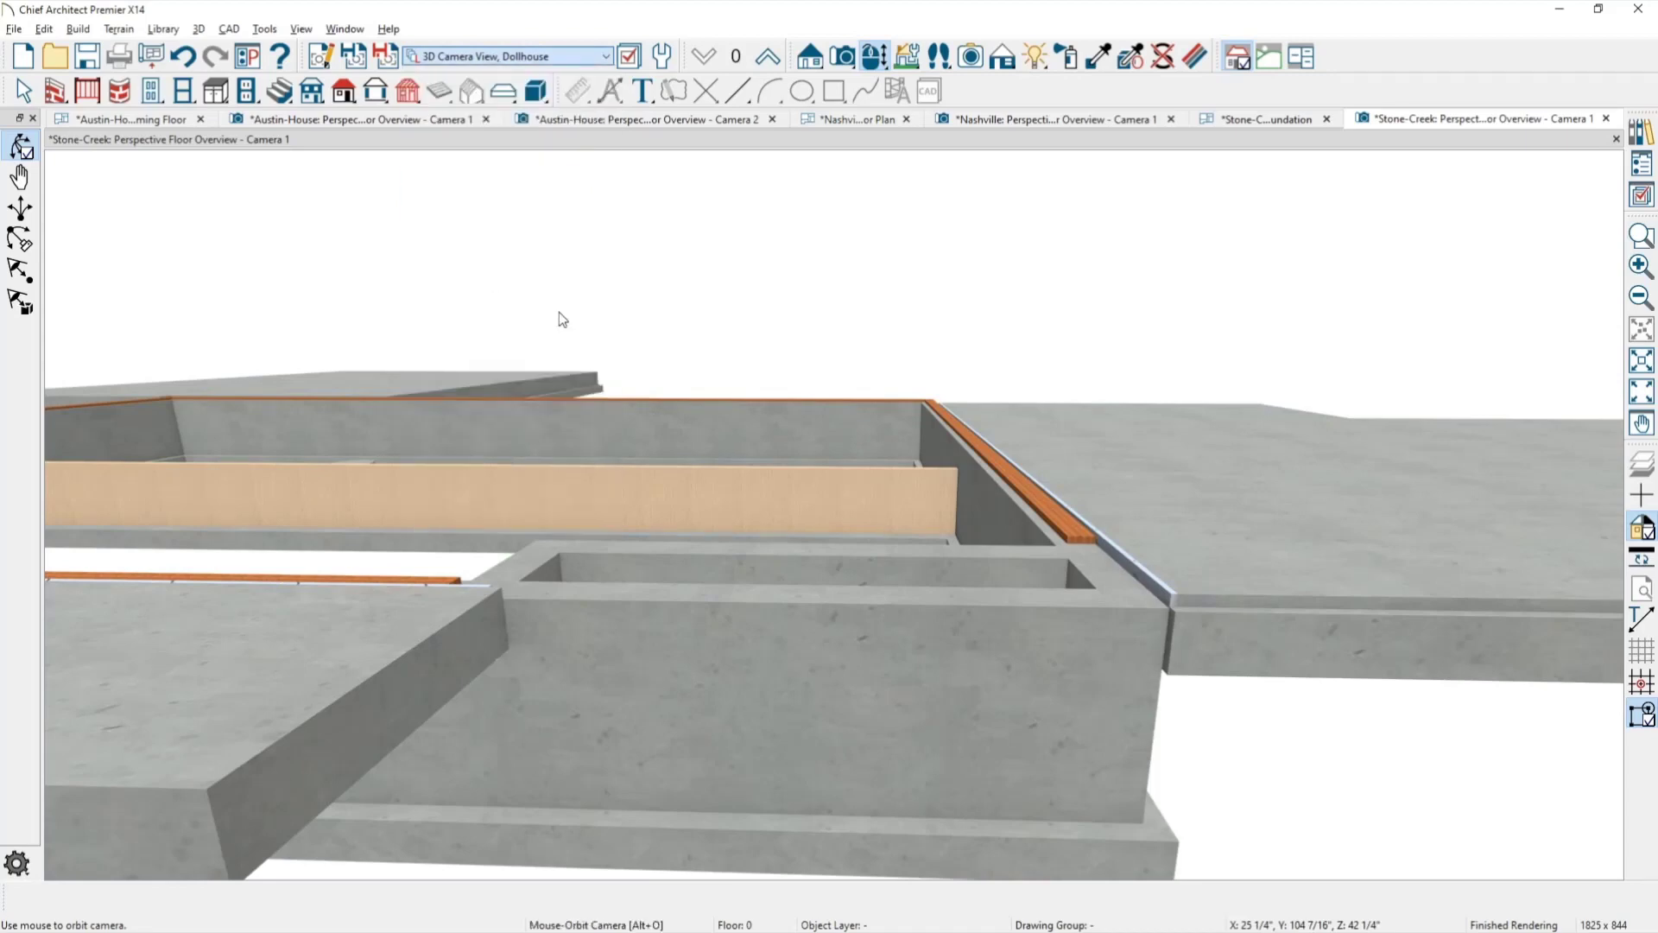
left_click_drag(964, 509, 979, 542)
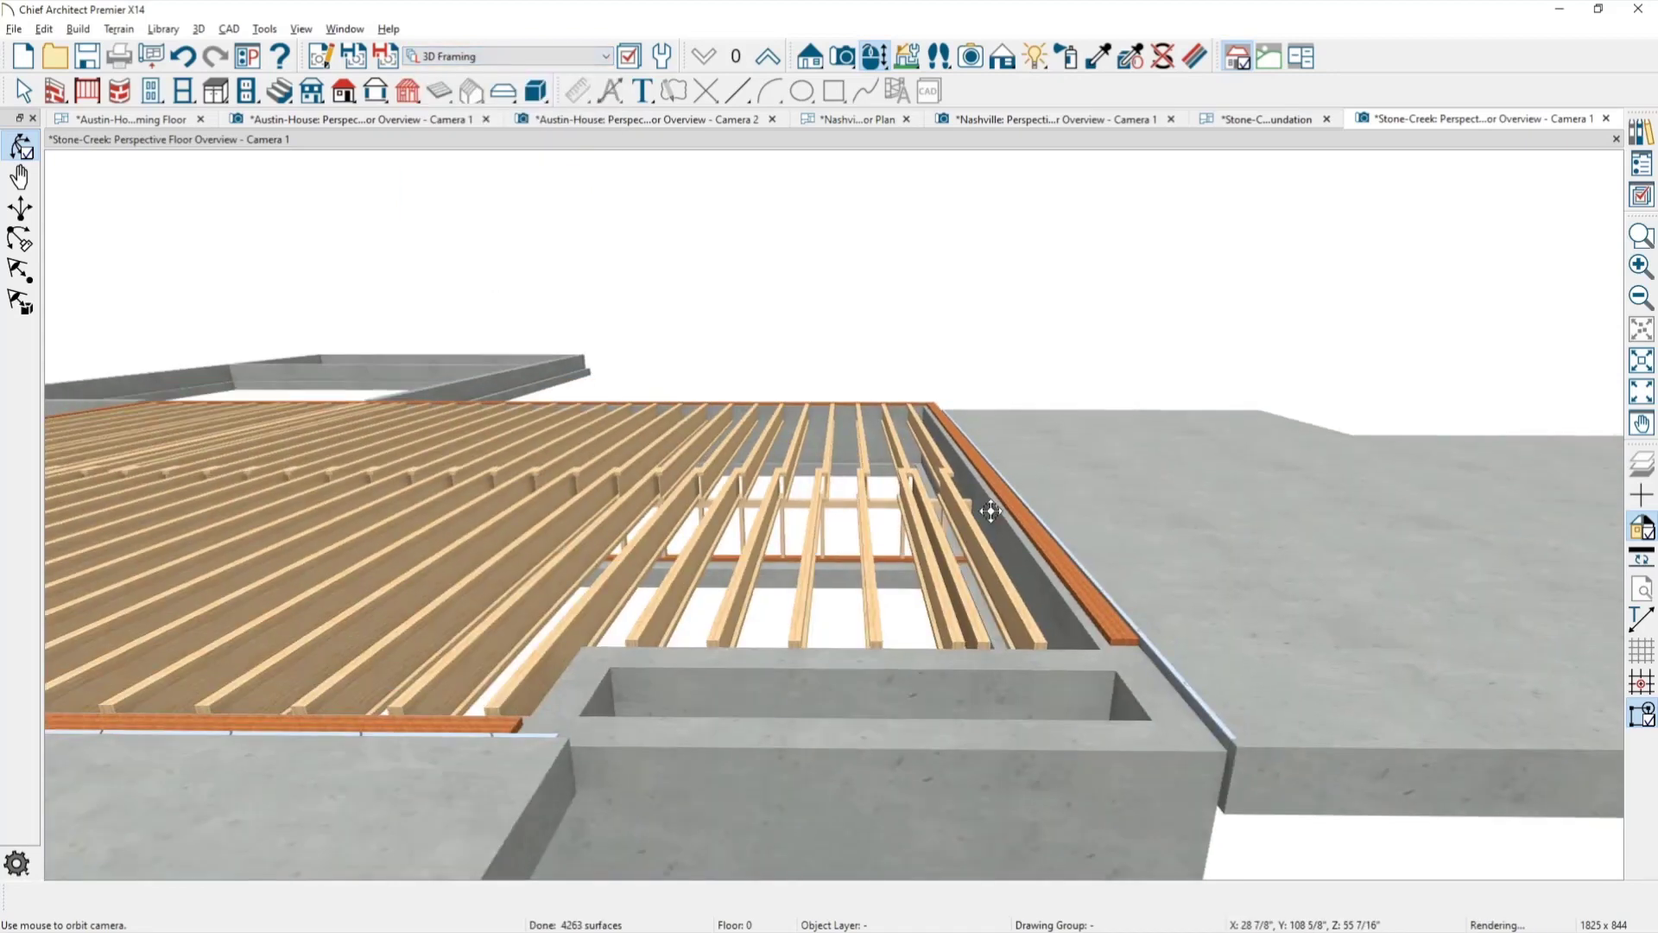
scroll(976, 484, "up", 5)
scroll(959, 484, "up", 3)
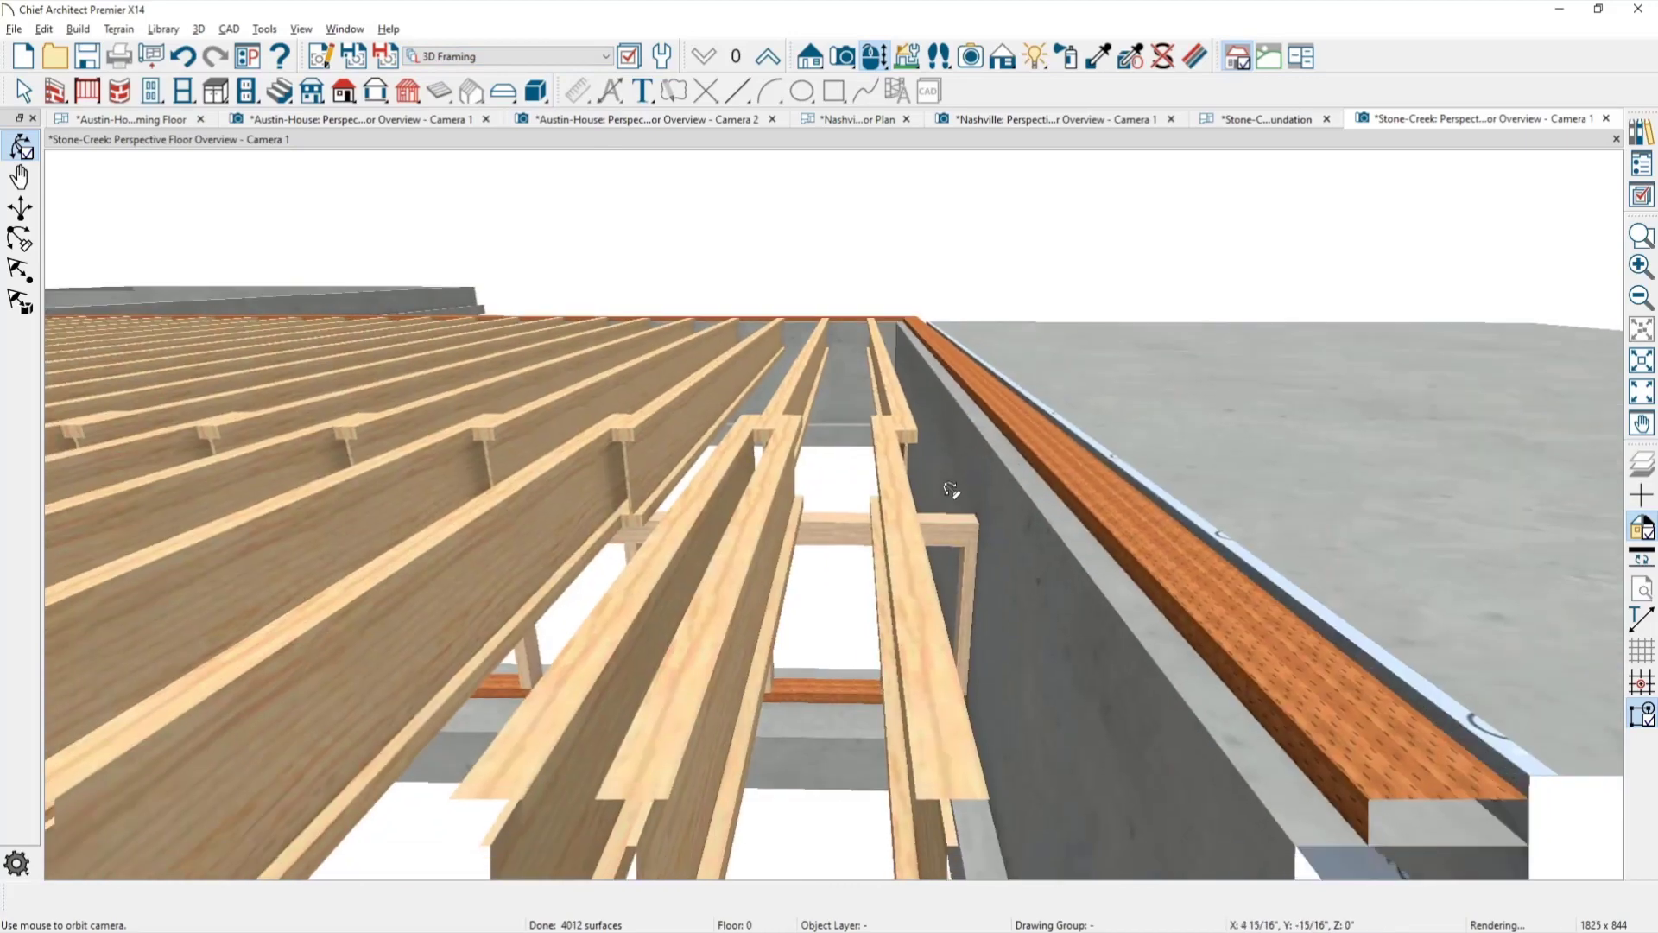
scroll(950, 479, "up", 2)
scroll(886, 337, "up", 4)
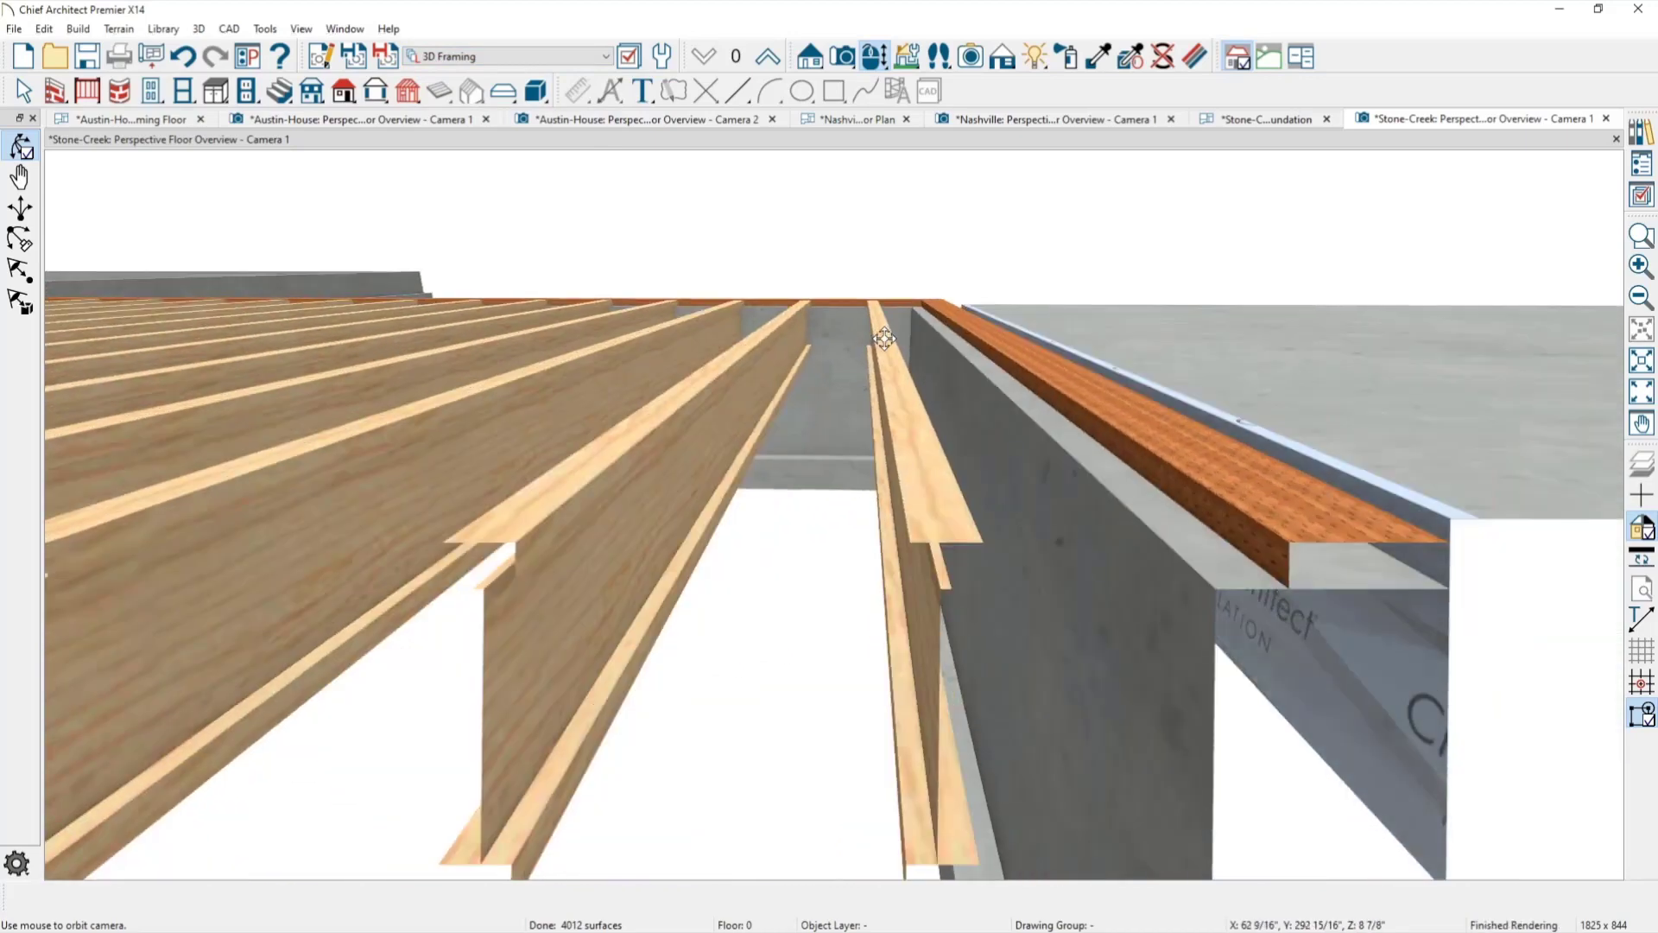
scroll(884, 339, "down", 2)
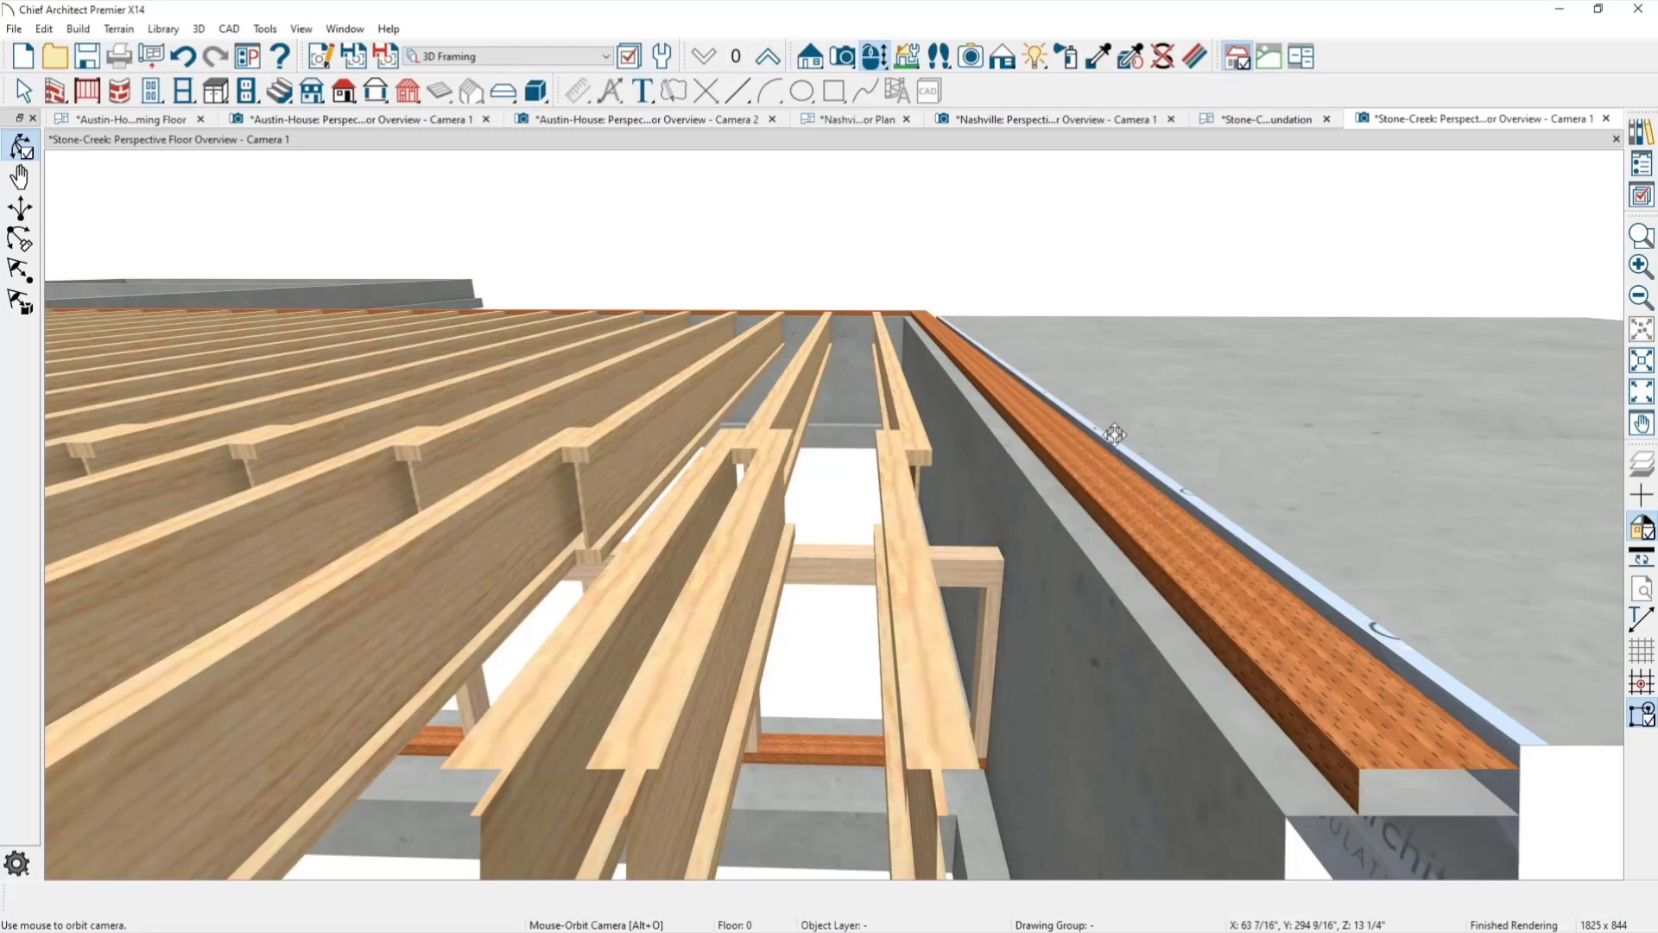
scroll(1115, 434, "down", 2)
left_click_drag(1127, 446, 930, 429)
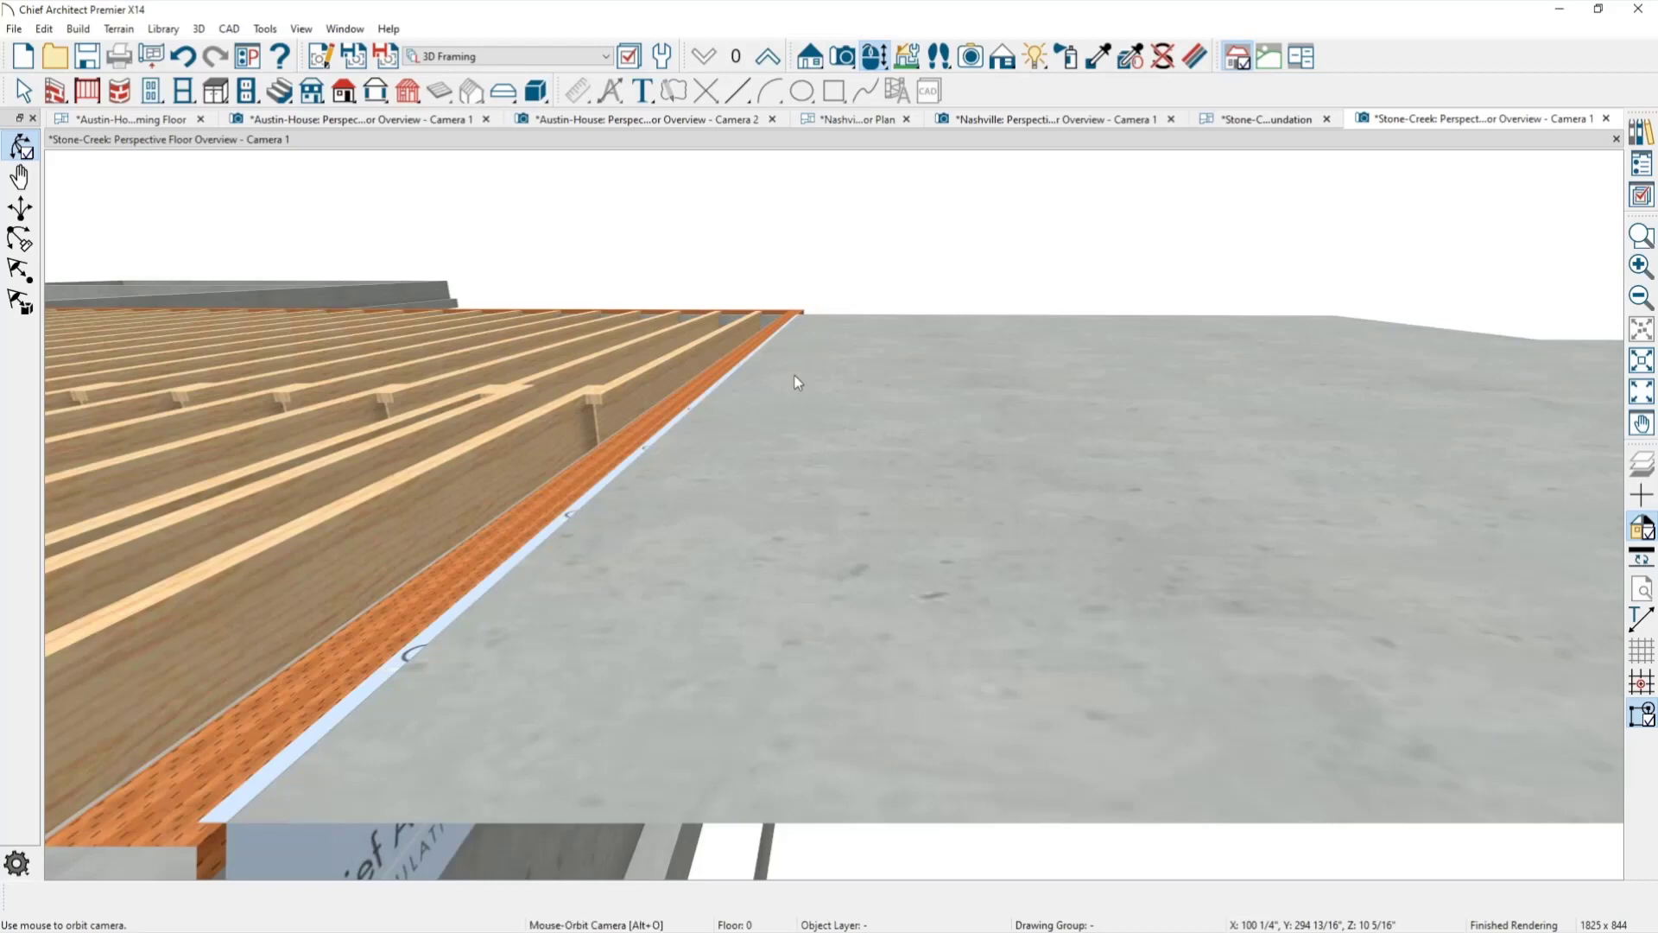
key("space")
left_click(866, 450)
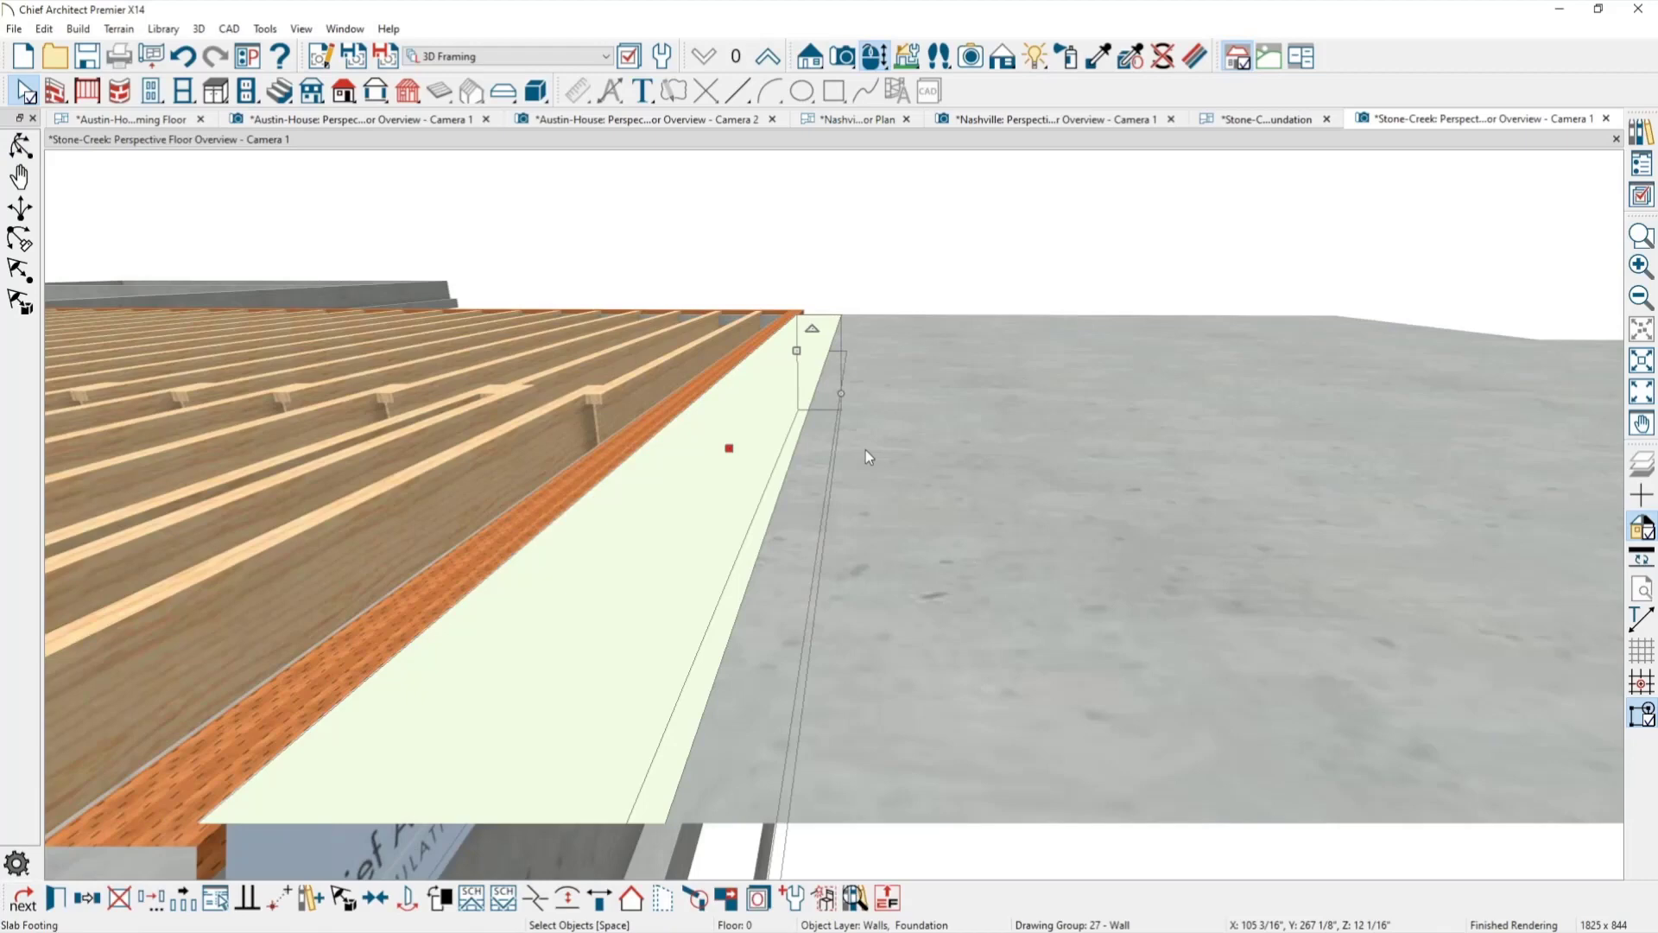
double_click(866, 449)
key("Return")
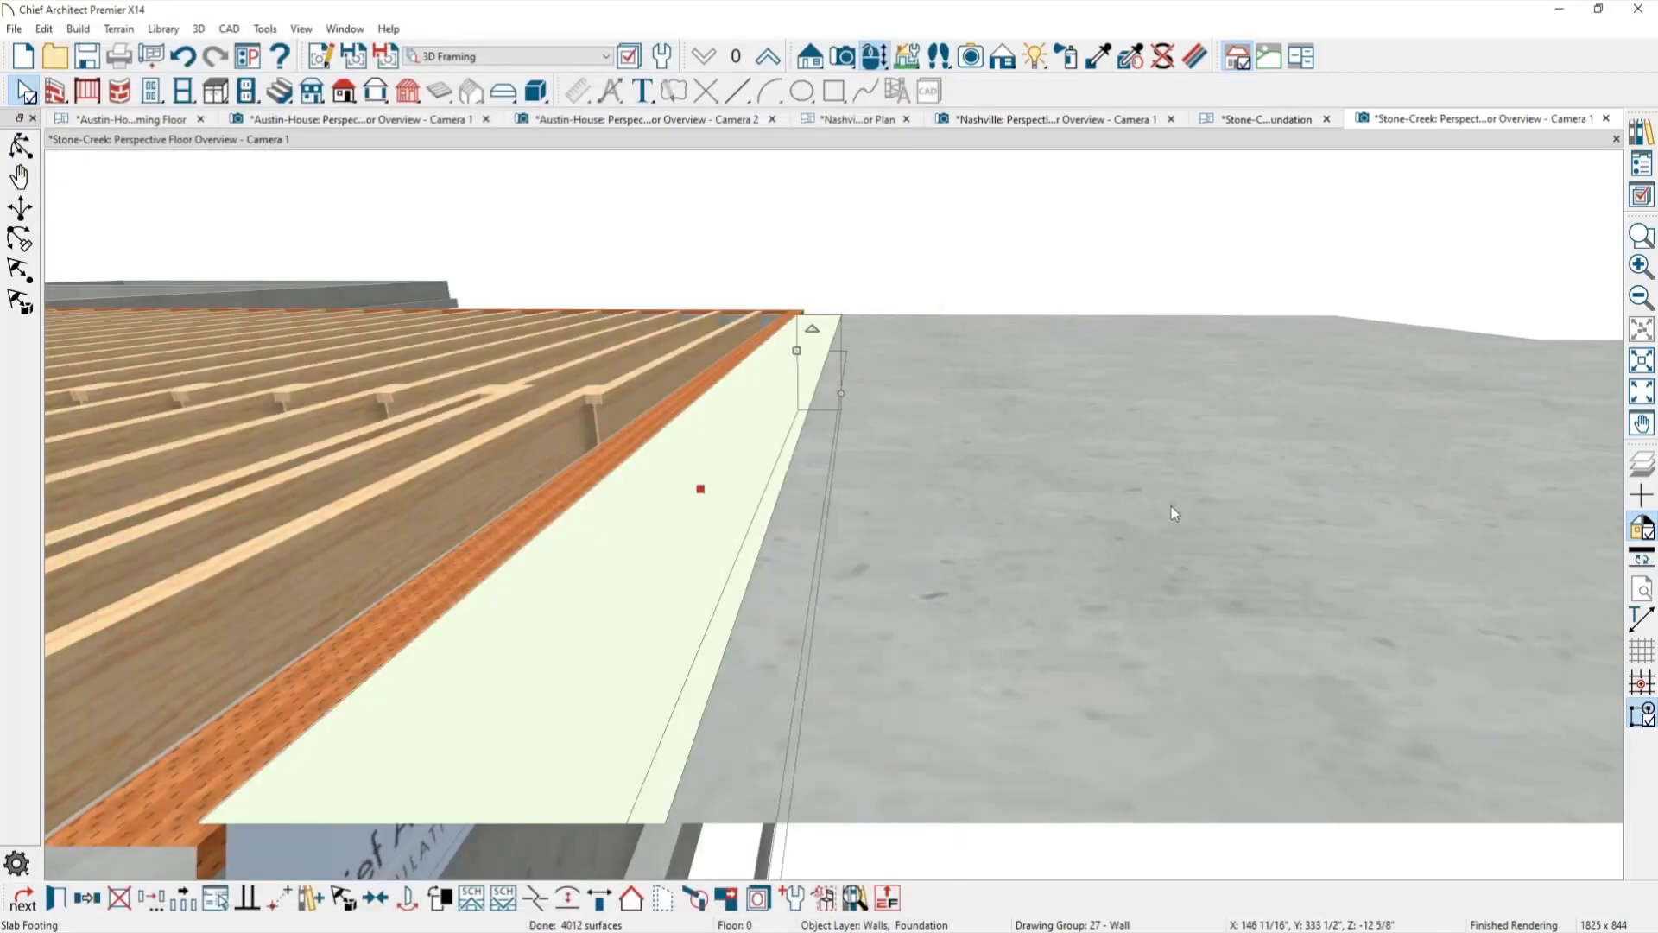
left_click(764, 224)
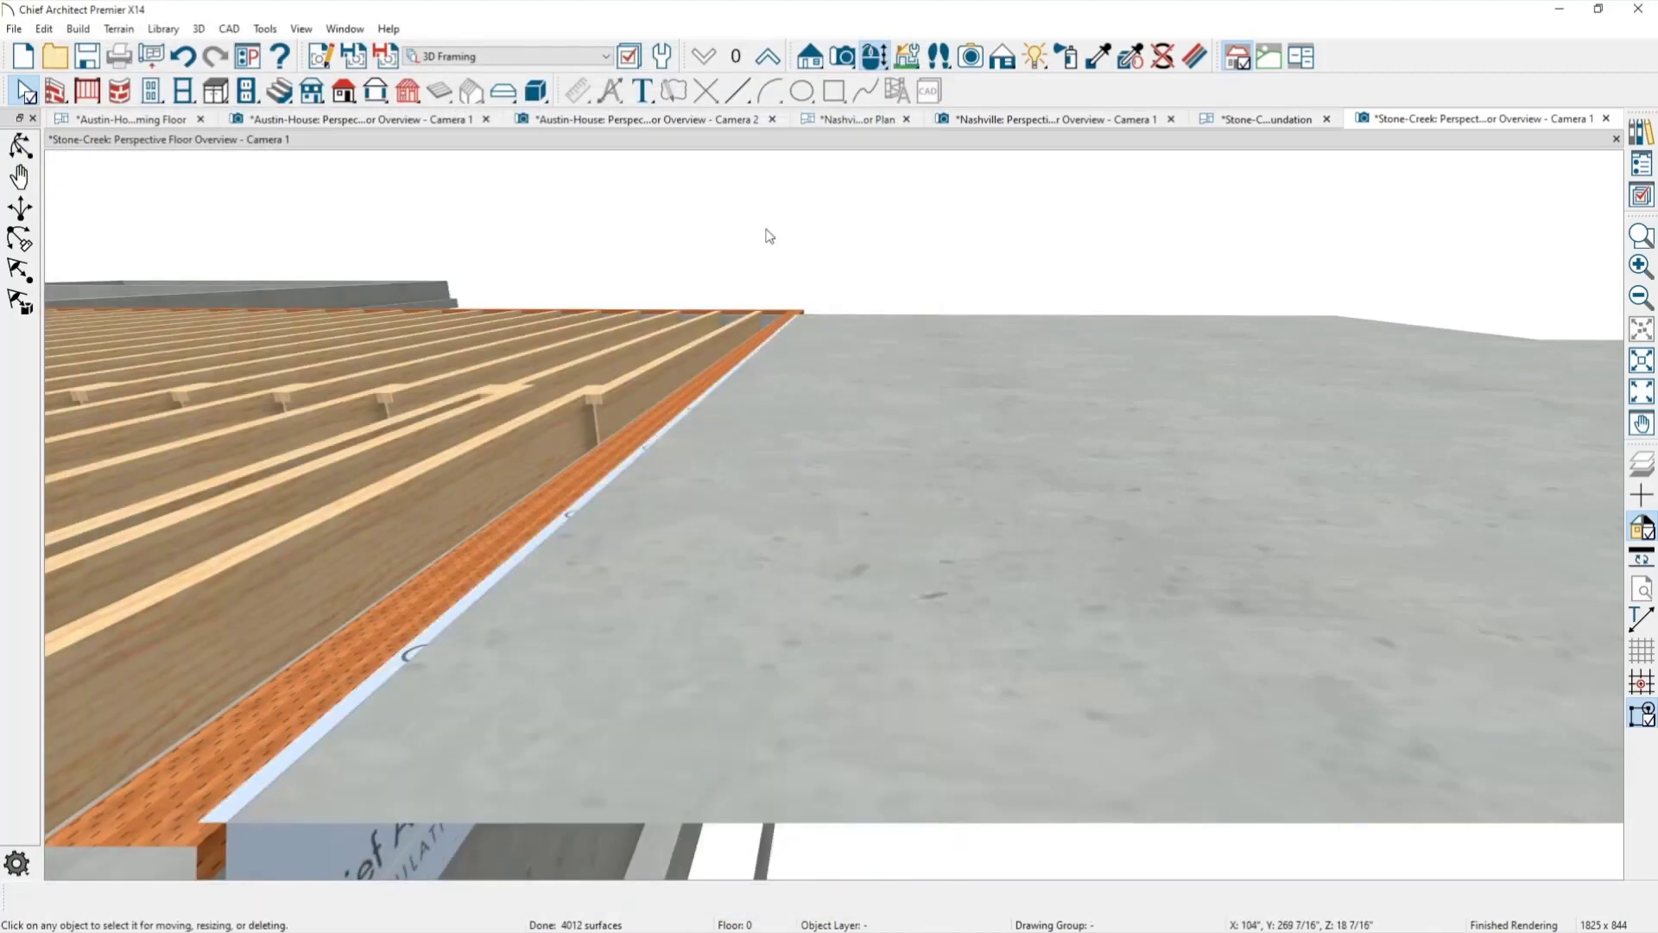
Review the structure settings of the new mono slab foundation room from the Stone-Creek foundation plan, then close its specification.
left_click(1286, 122)
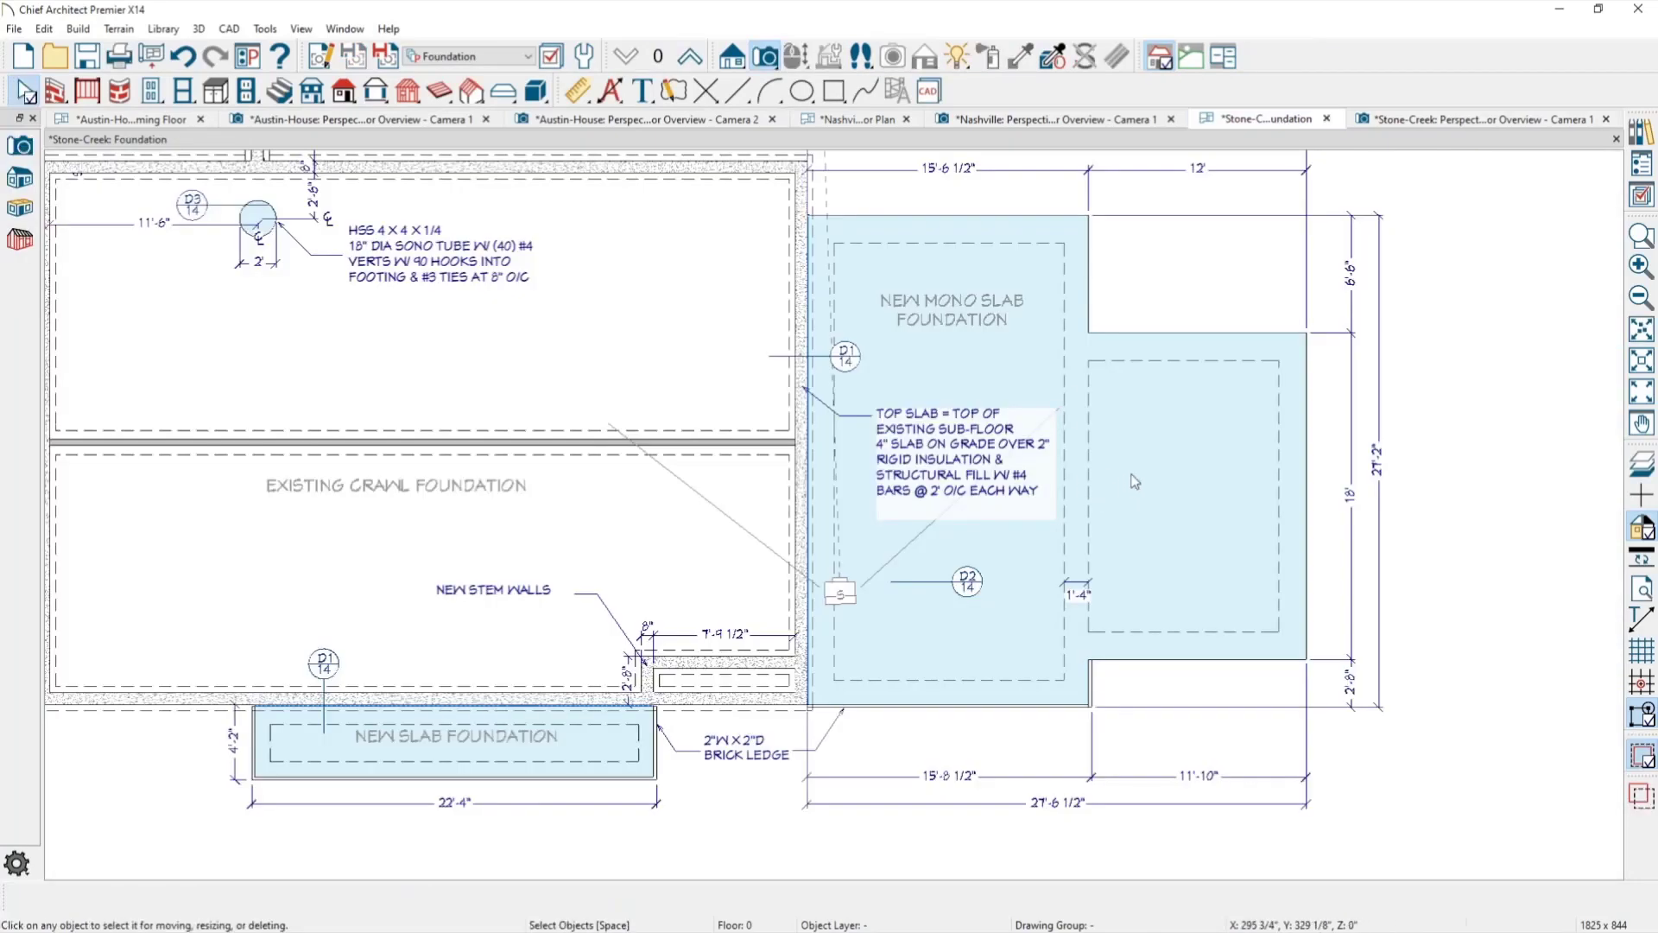
left_click(993, 371)
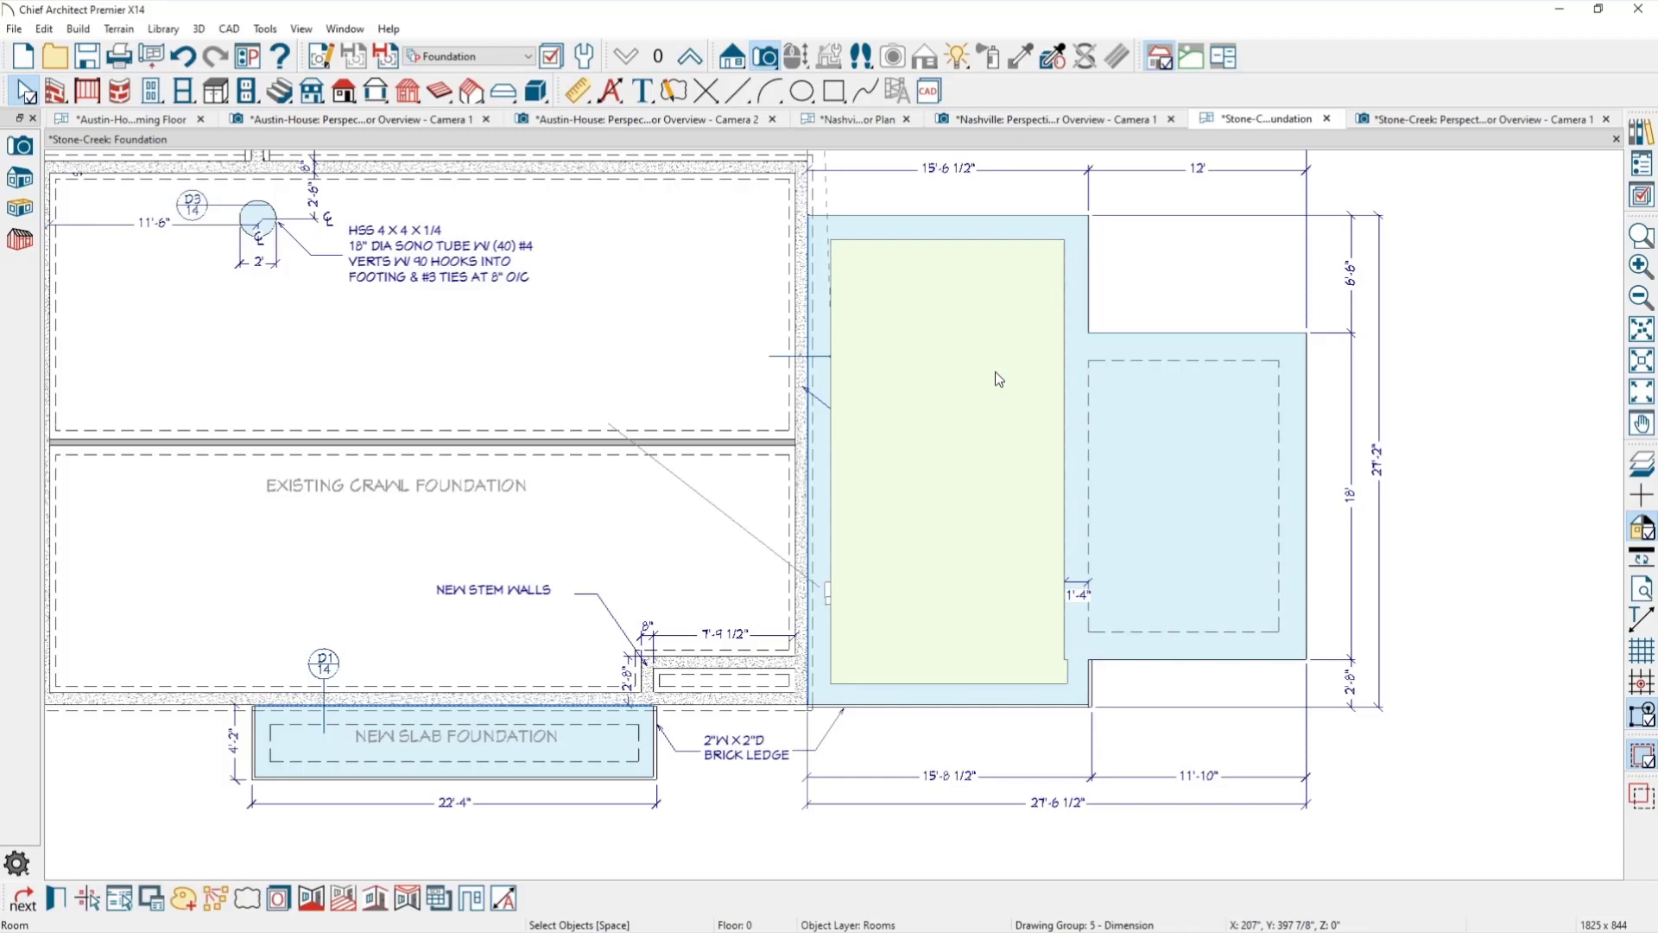
double_click(995, 371)
key("Tab")
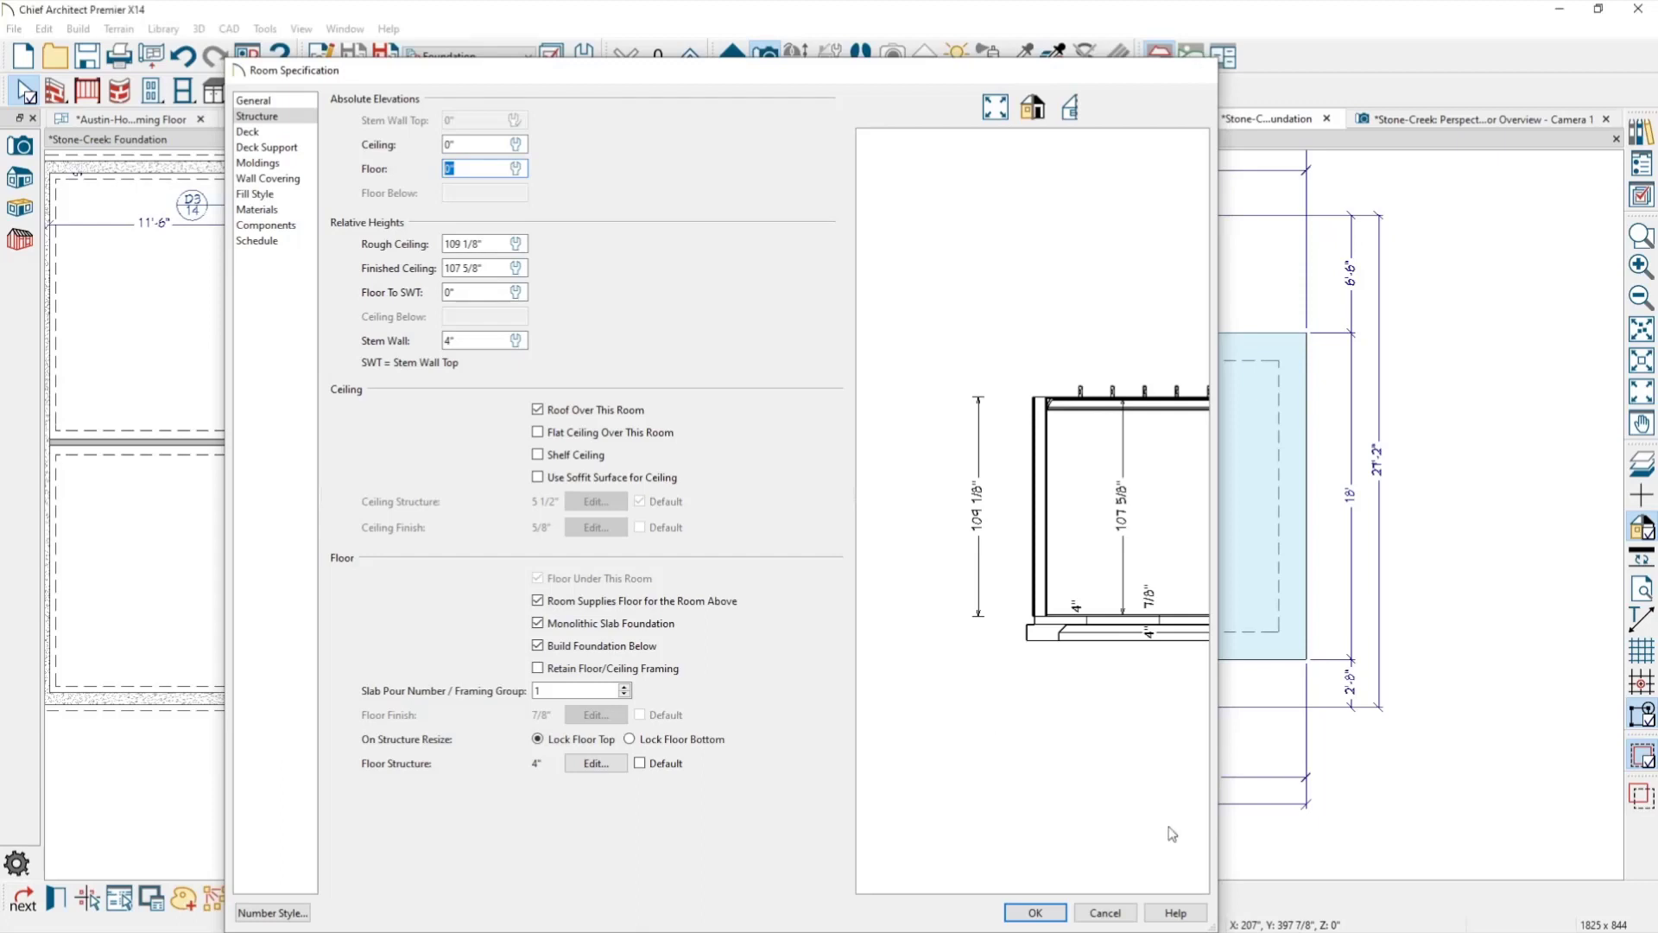
key("Return")
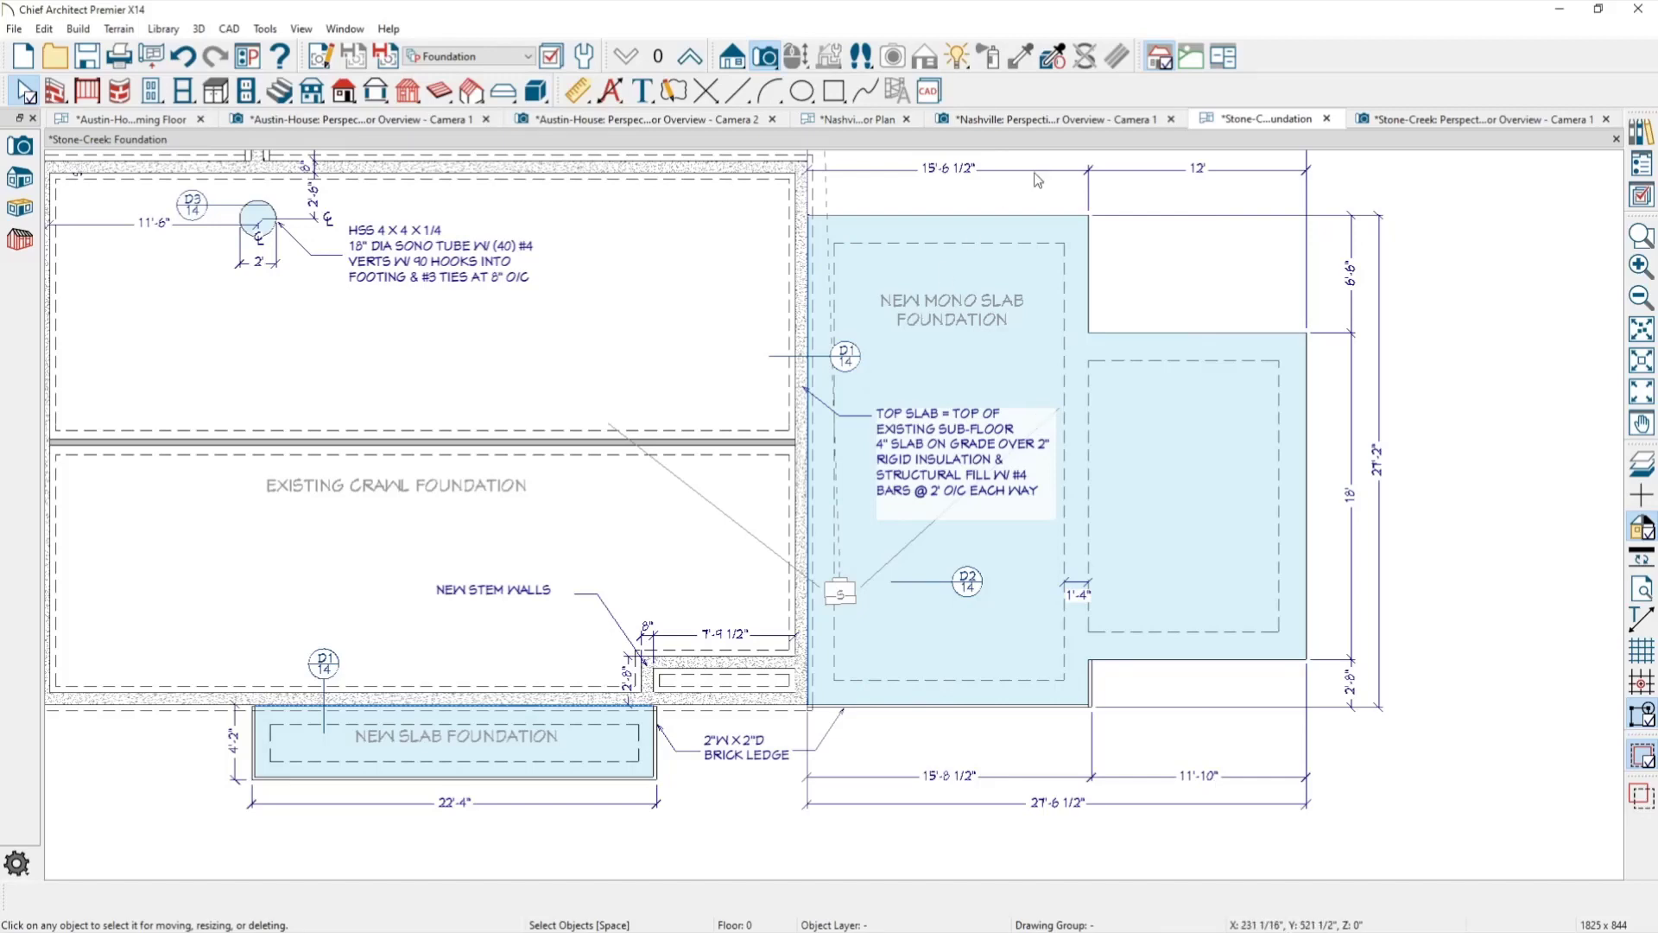
Close the Nashville camera view and return to the Stone-Creek perspective, showing the joists beside the concrete stem wall.
left_click(1094, 122)
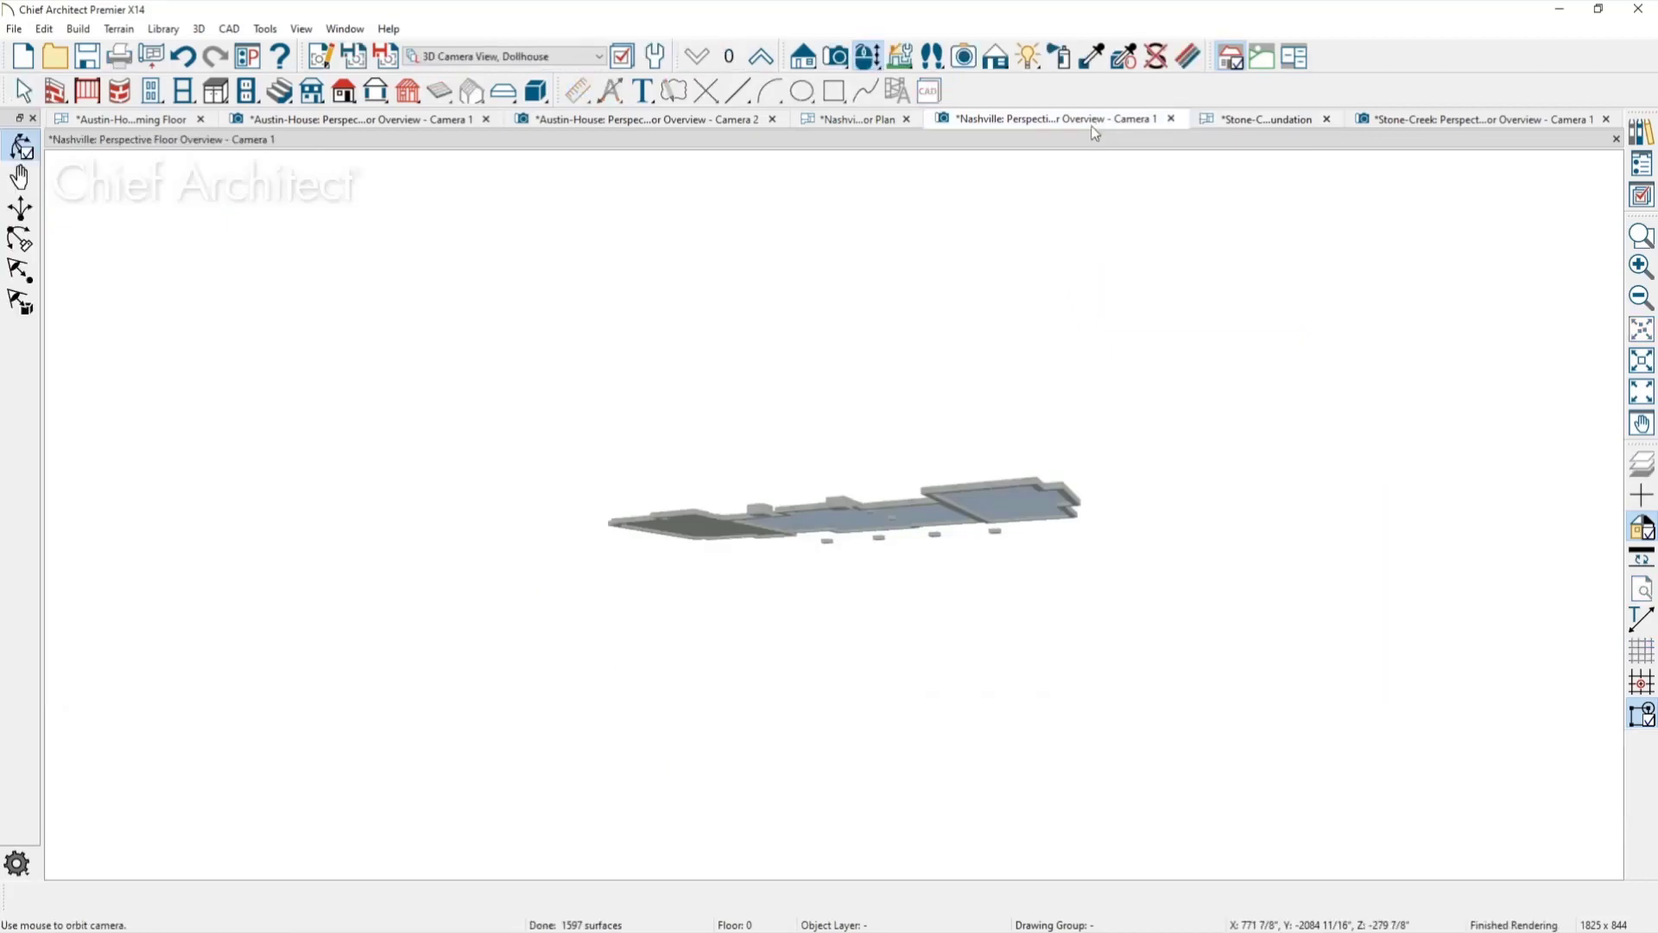
left_click(1172, 118)
left_click(1295, 121)
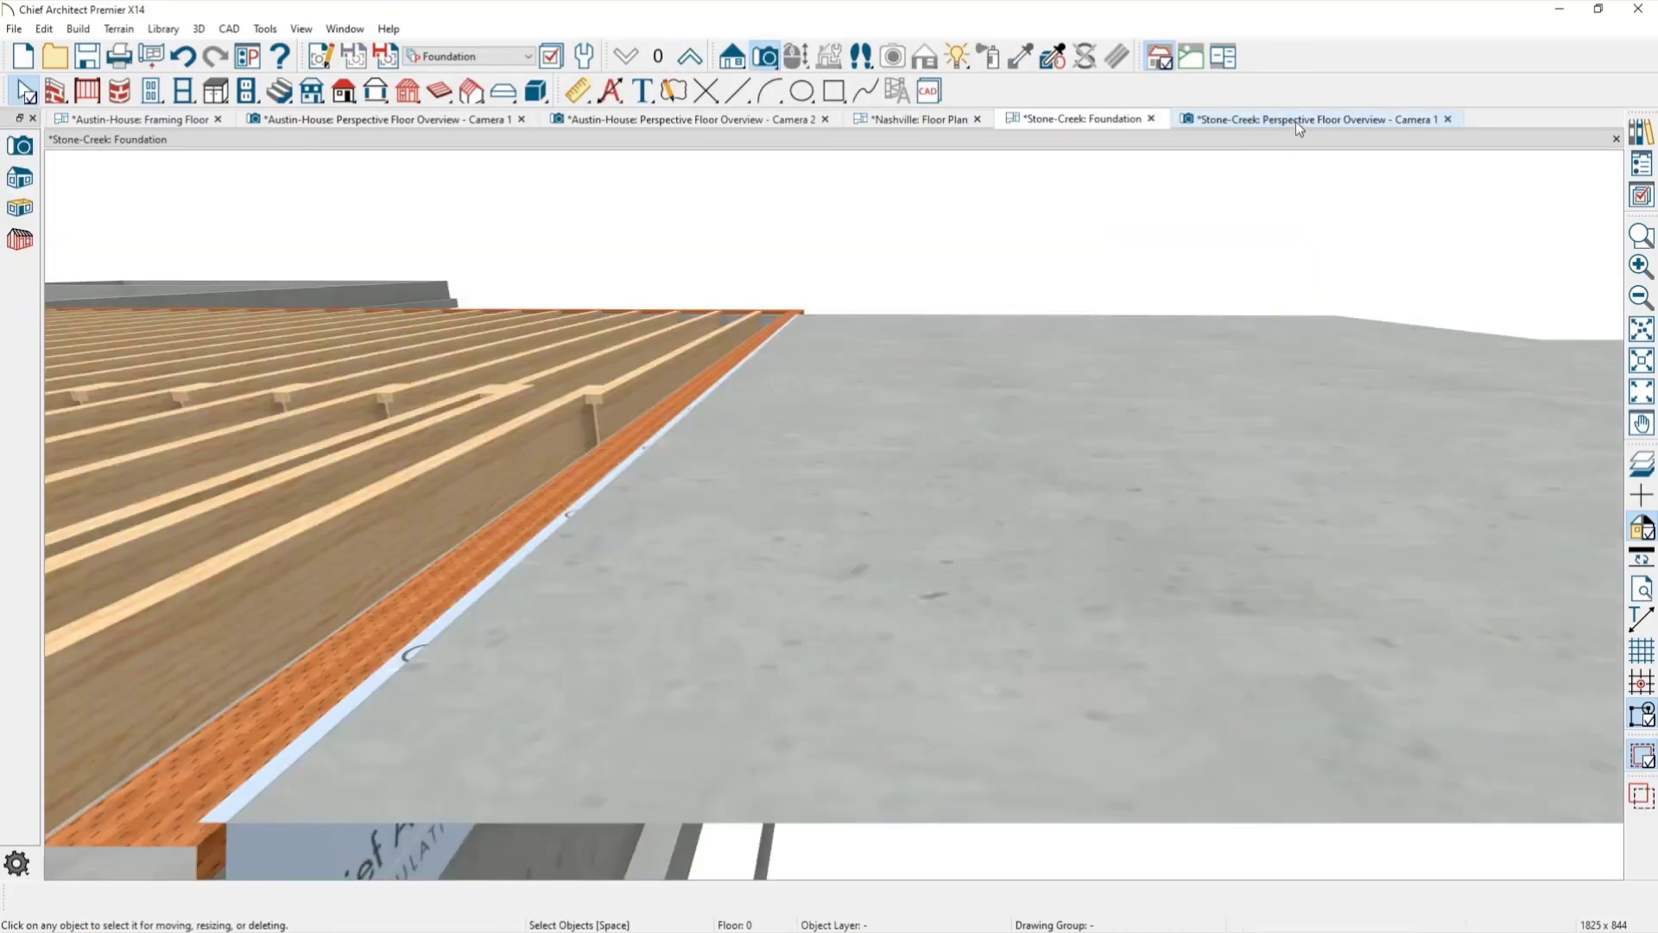
left_click_drag(906, 428, 1048, 418)
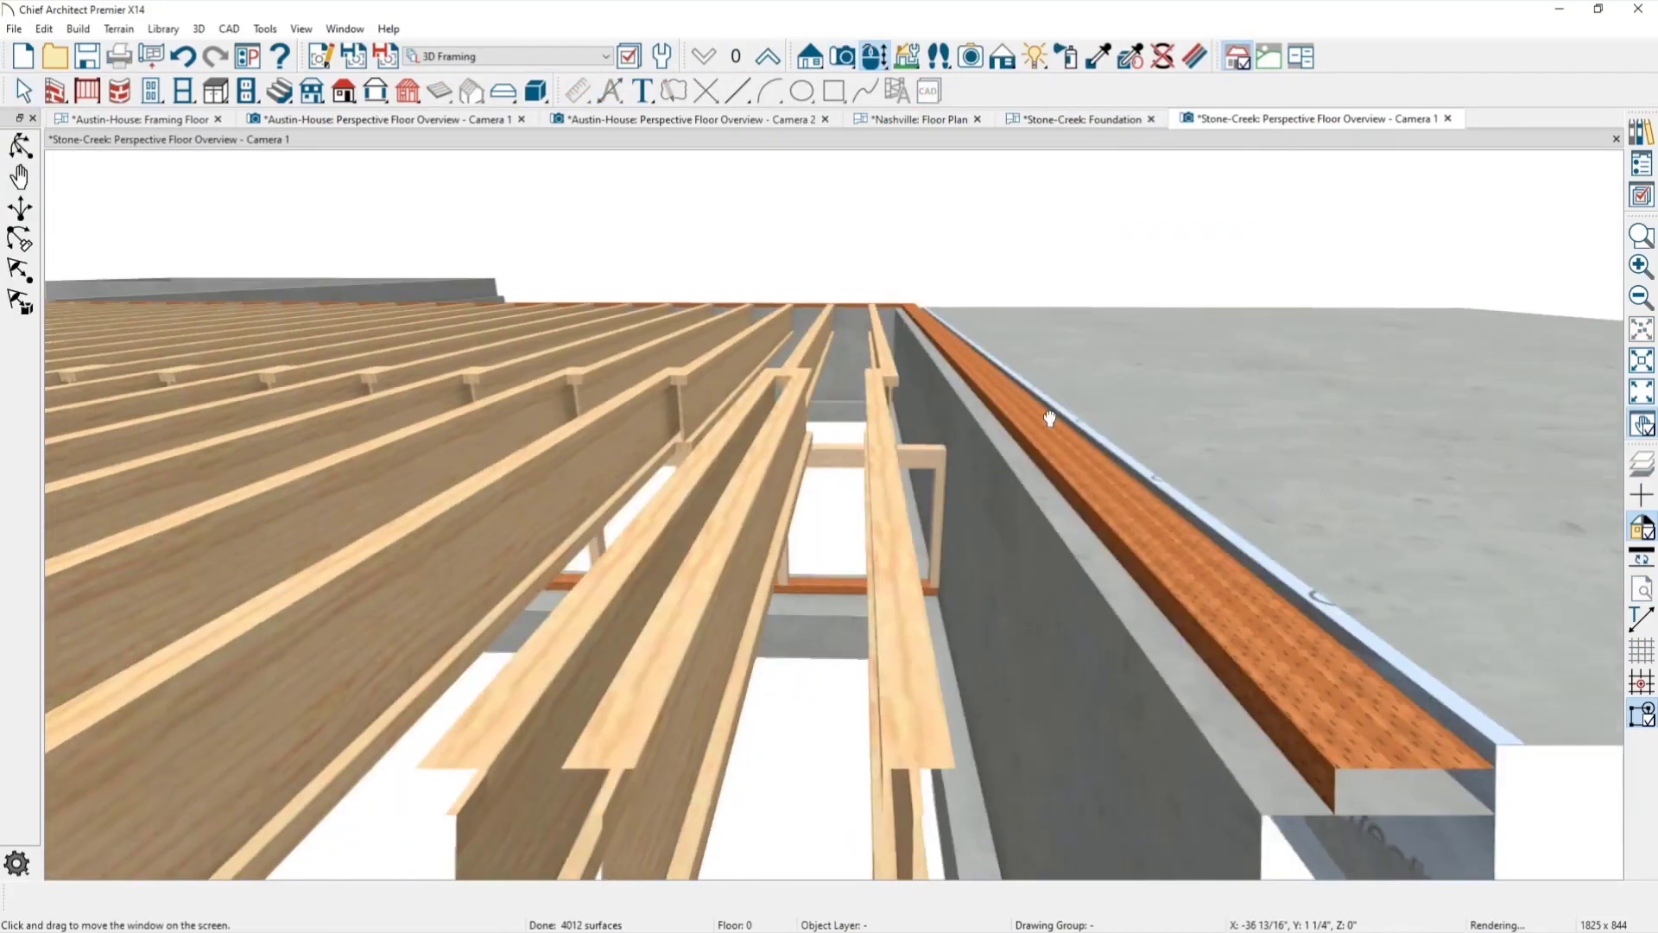
scroll(1040, 397, "down", 2)
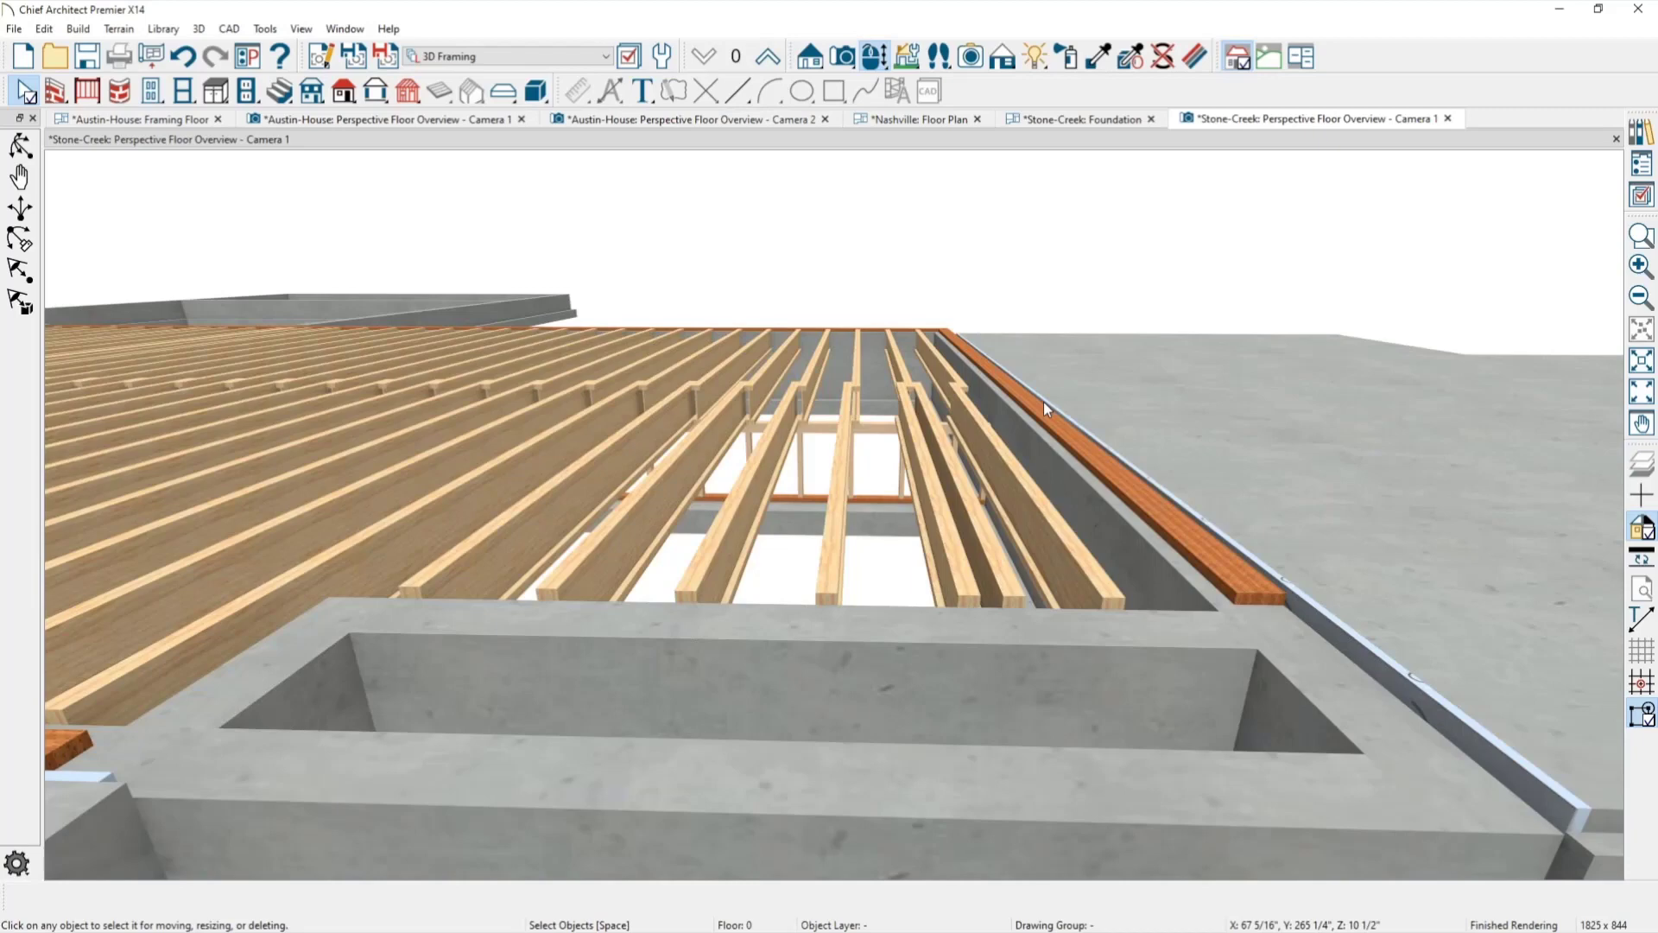
Review the structure settings of the 8" concrete foundation wall at the far end of the floor joists, then close its specification.
left_click(877, 370)
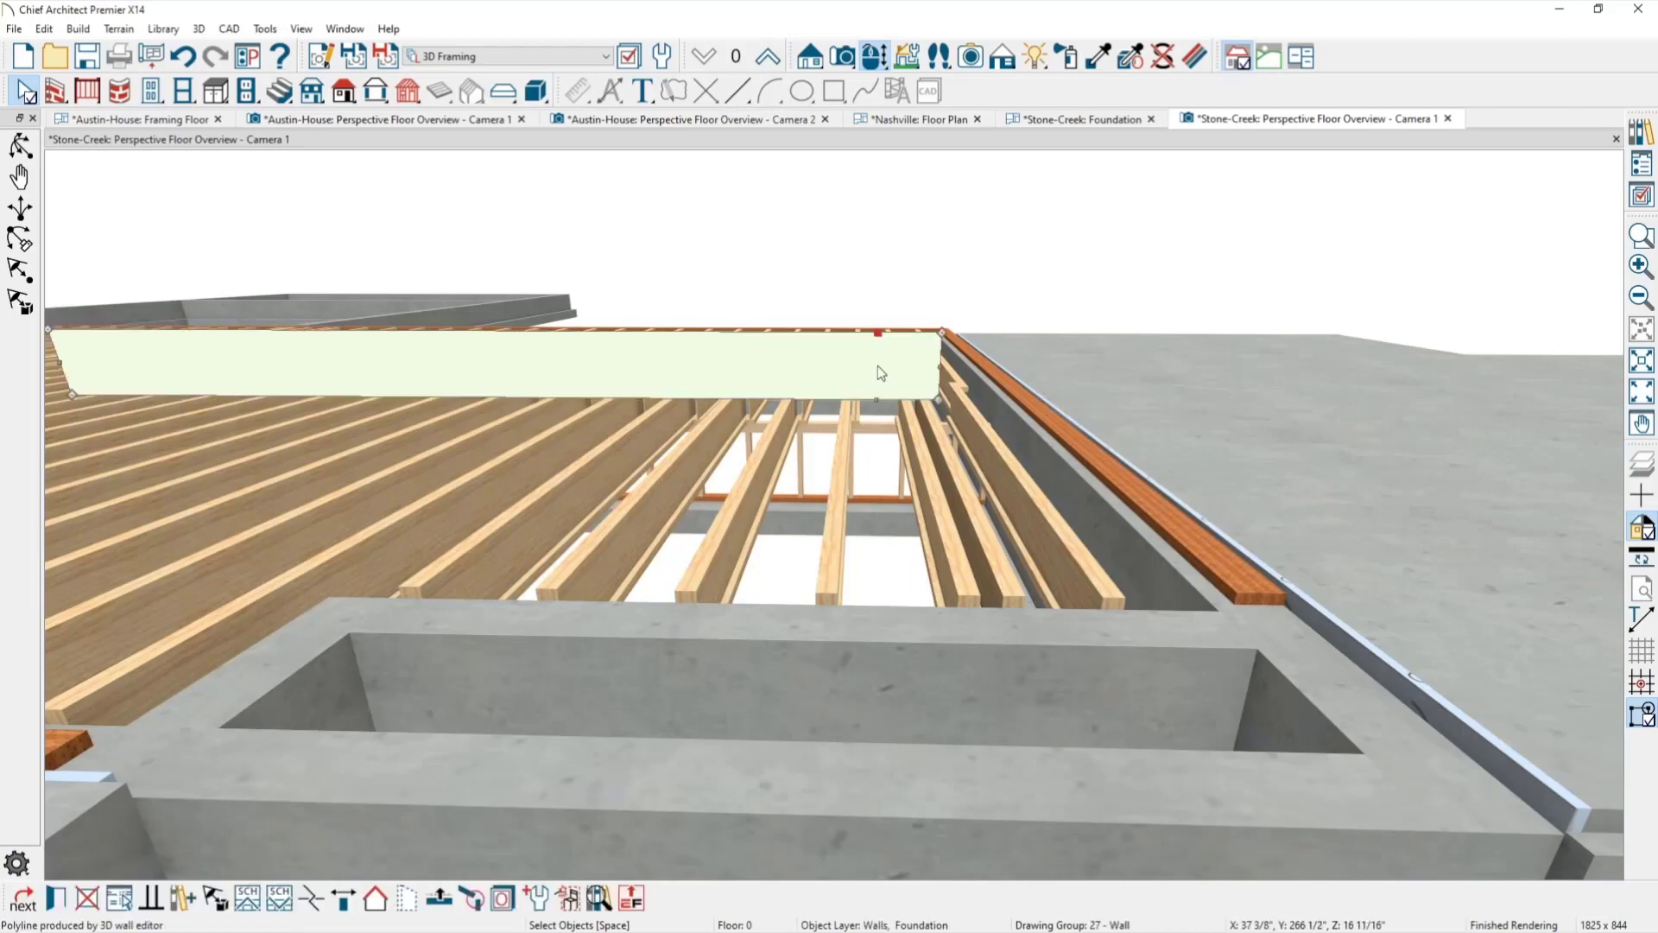
double_click(877, 365)
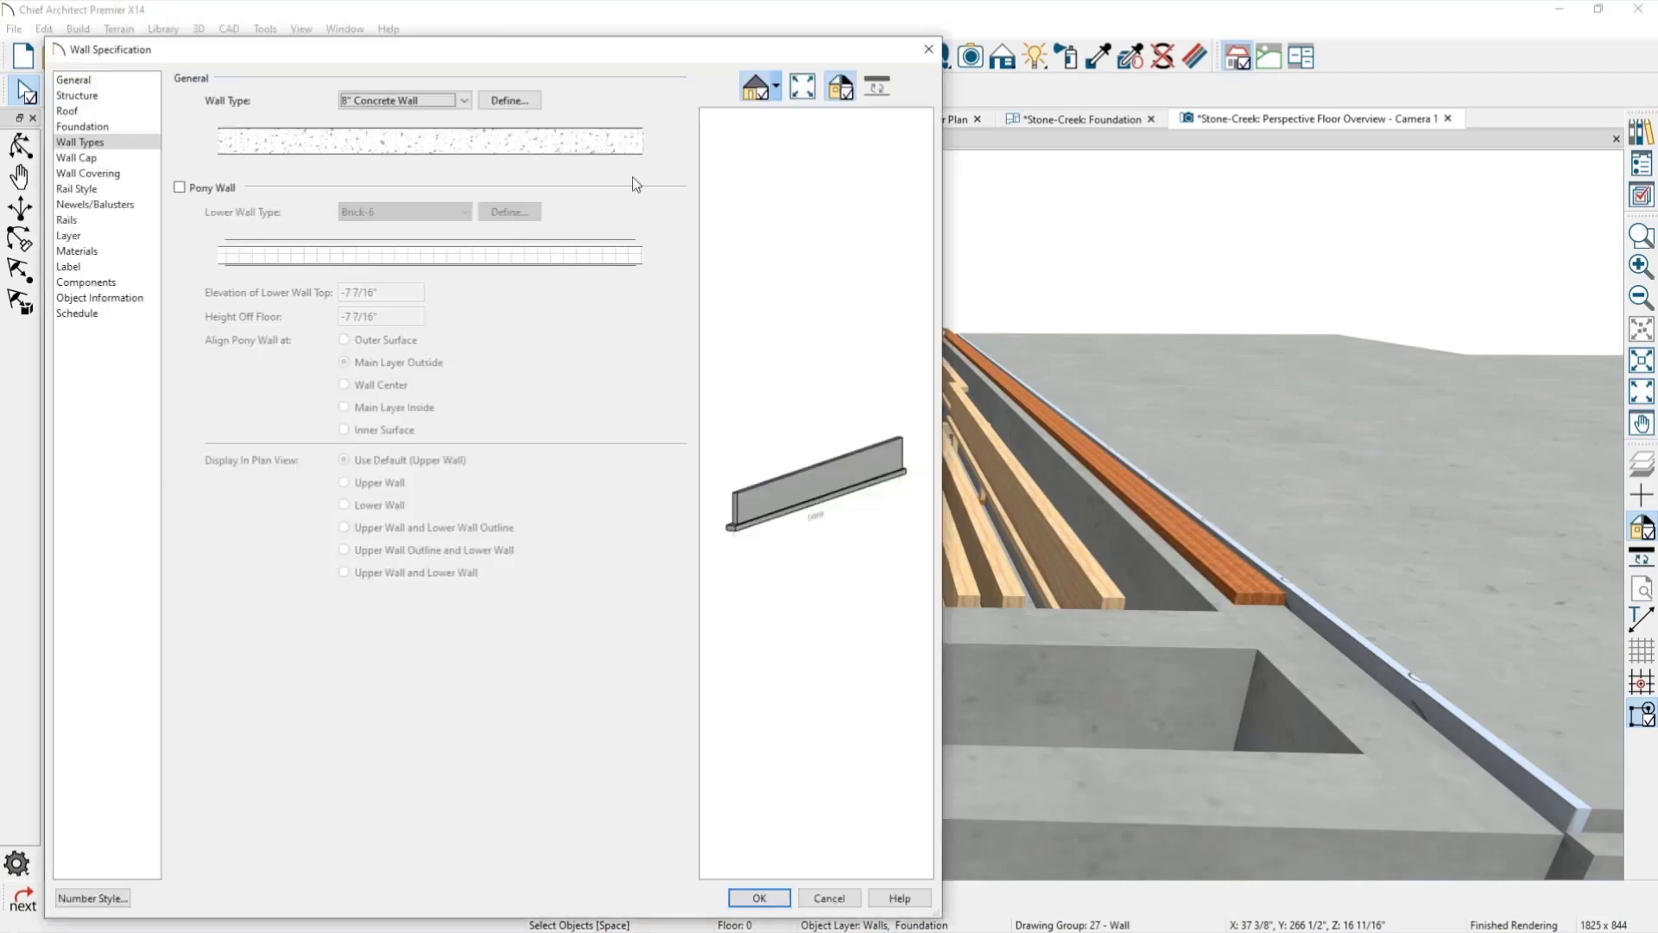
left_click(119, 110)
left_click(123, 97)
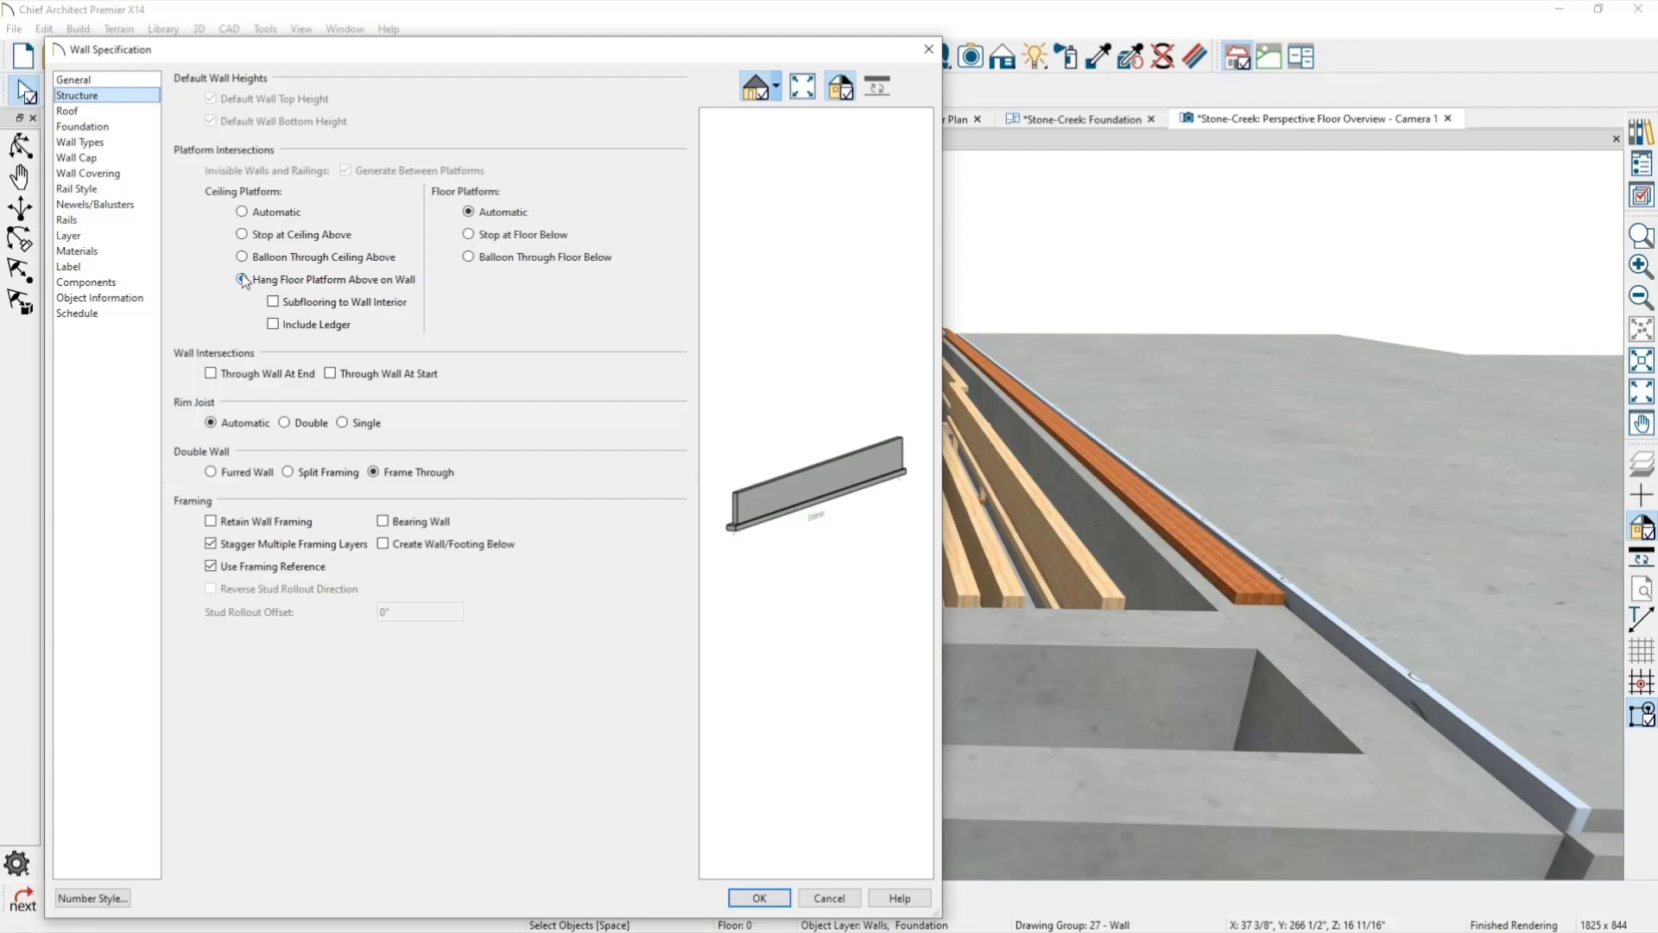
key("Return")
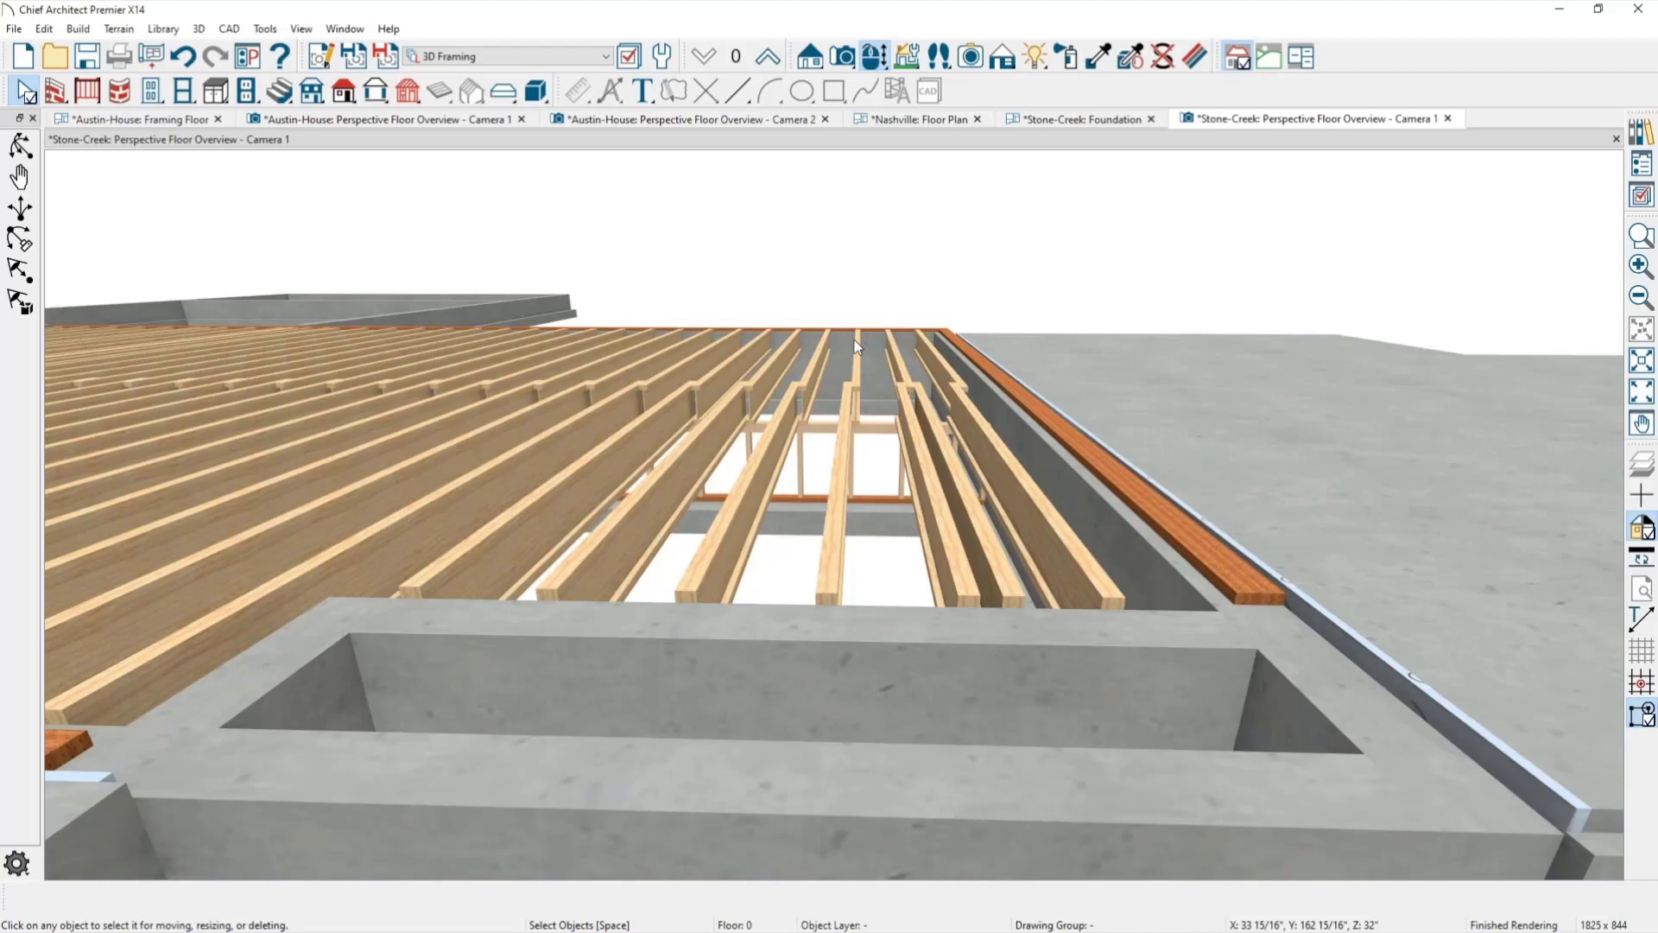
left_click(1092, 489)
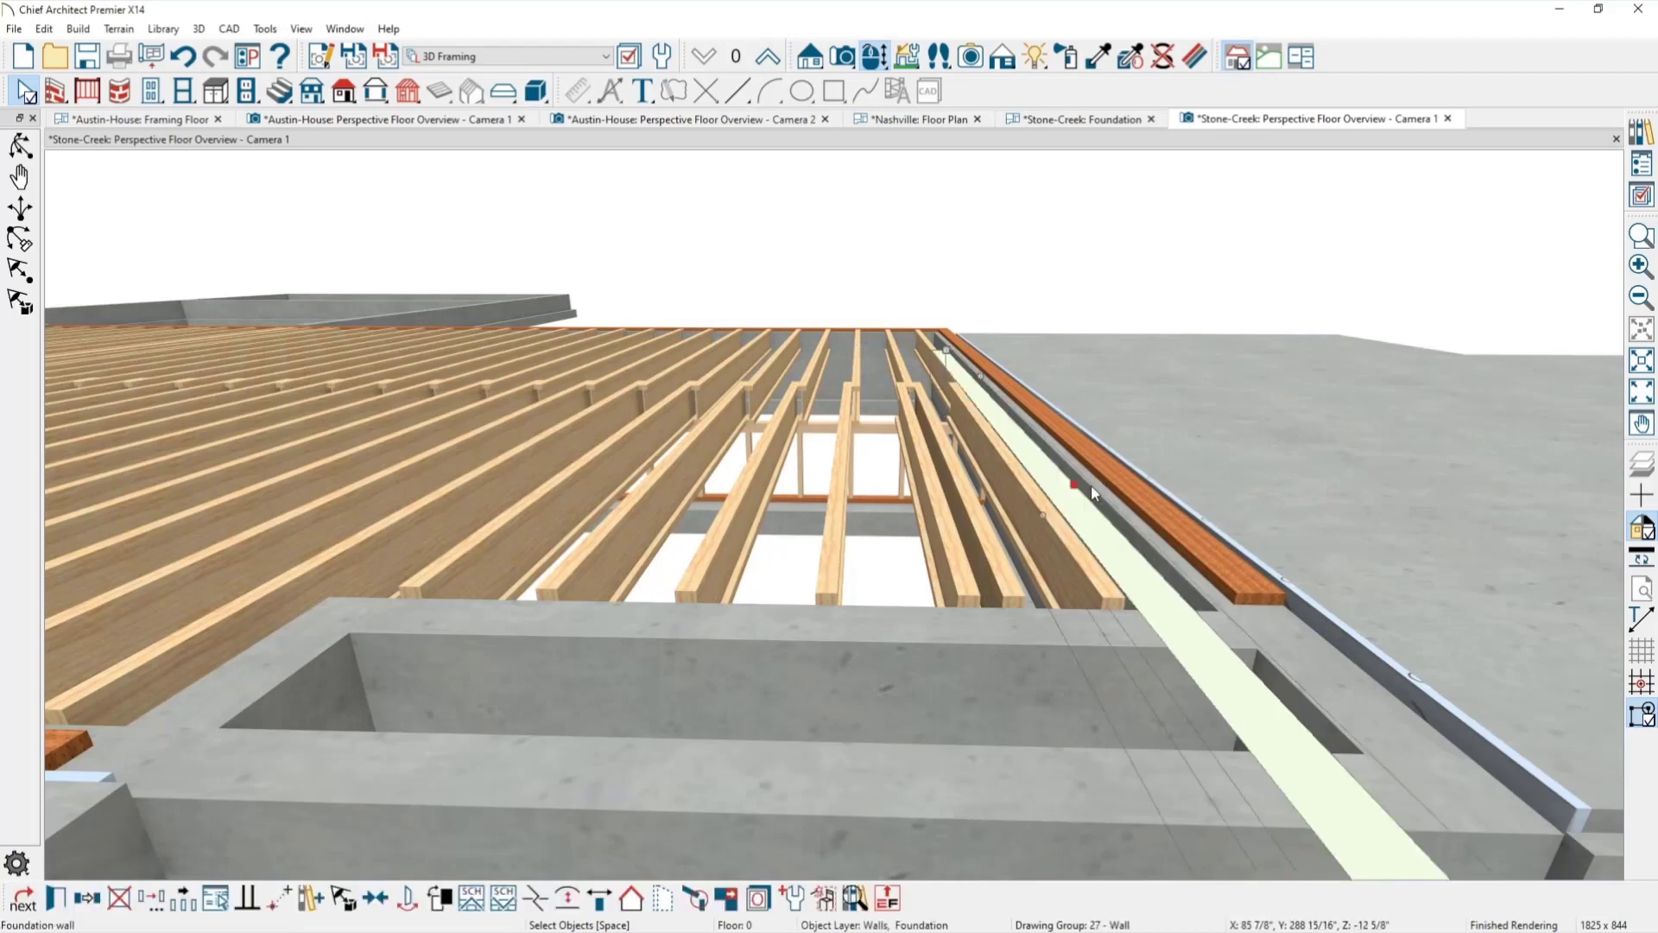
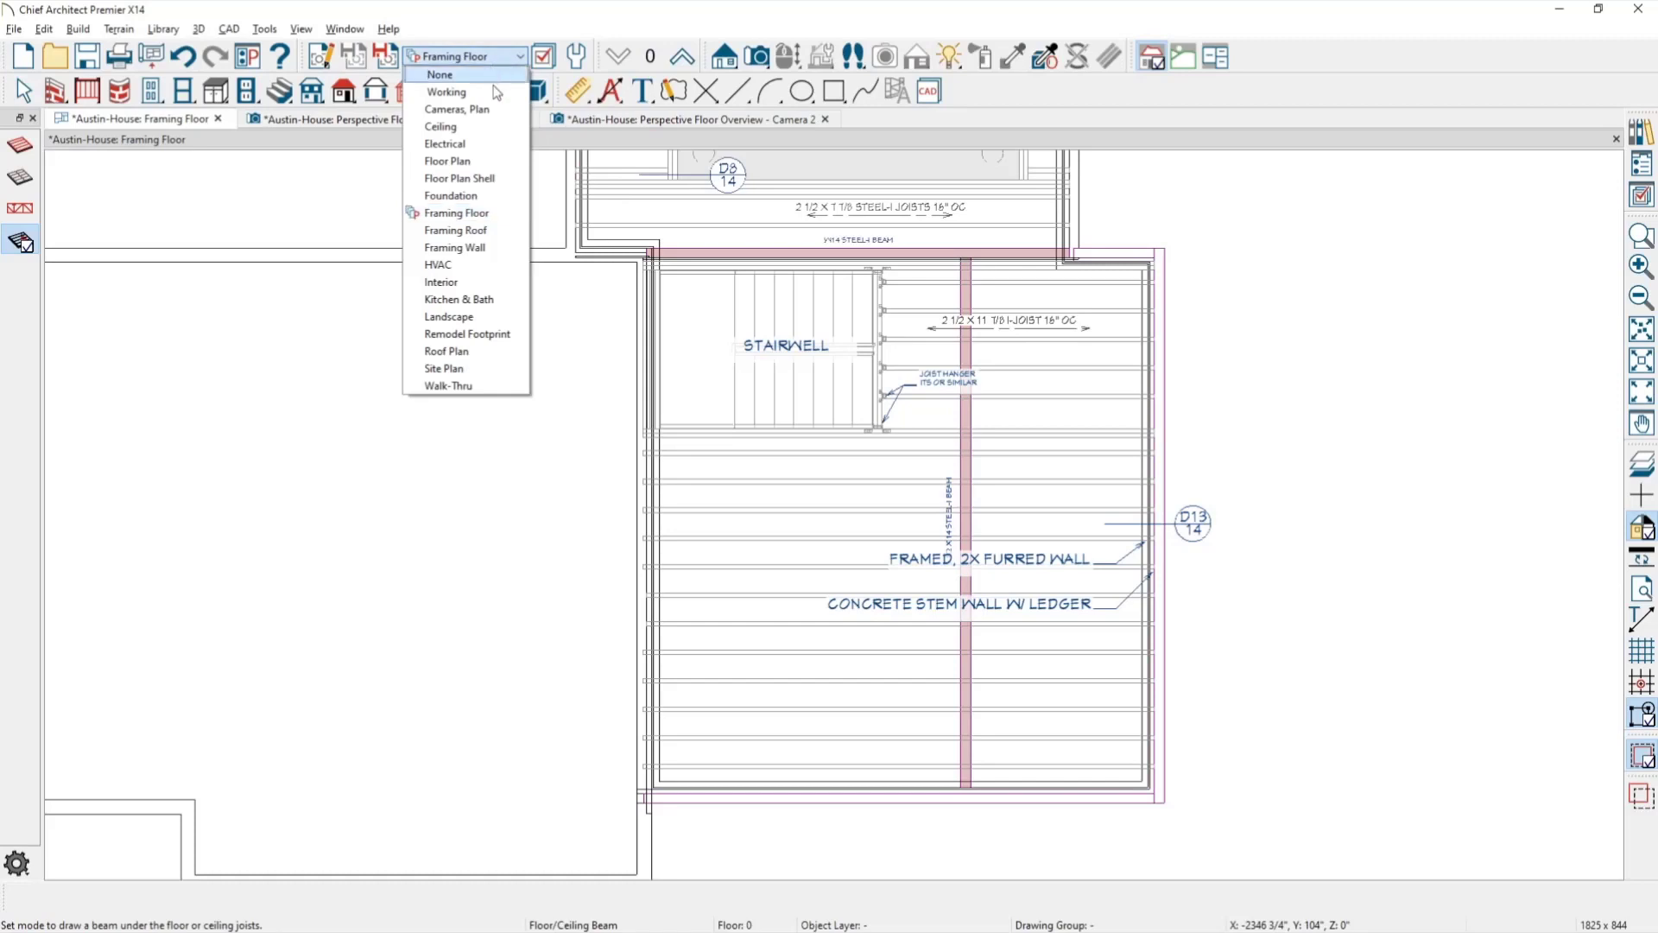
Show the Austin-House foundation in the Foundation and Floor Plan views and examine the basement corner where the furred wall meets the concrete wall.
left_click(490, 197)
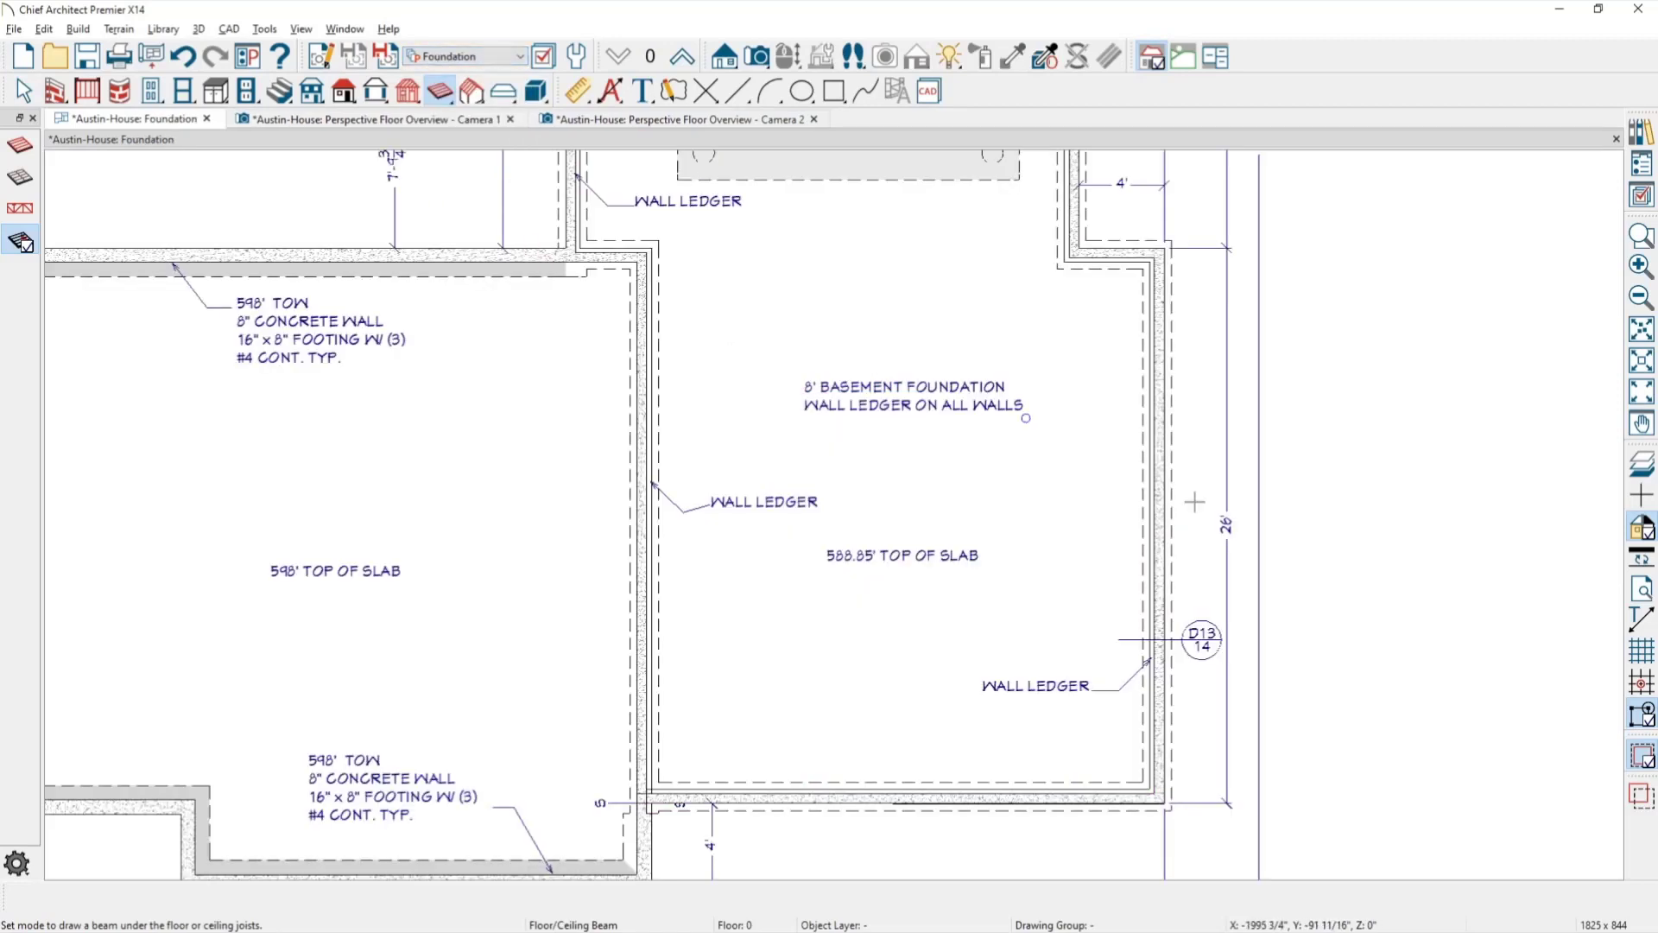
left_click(468, 59)
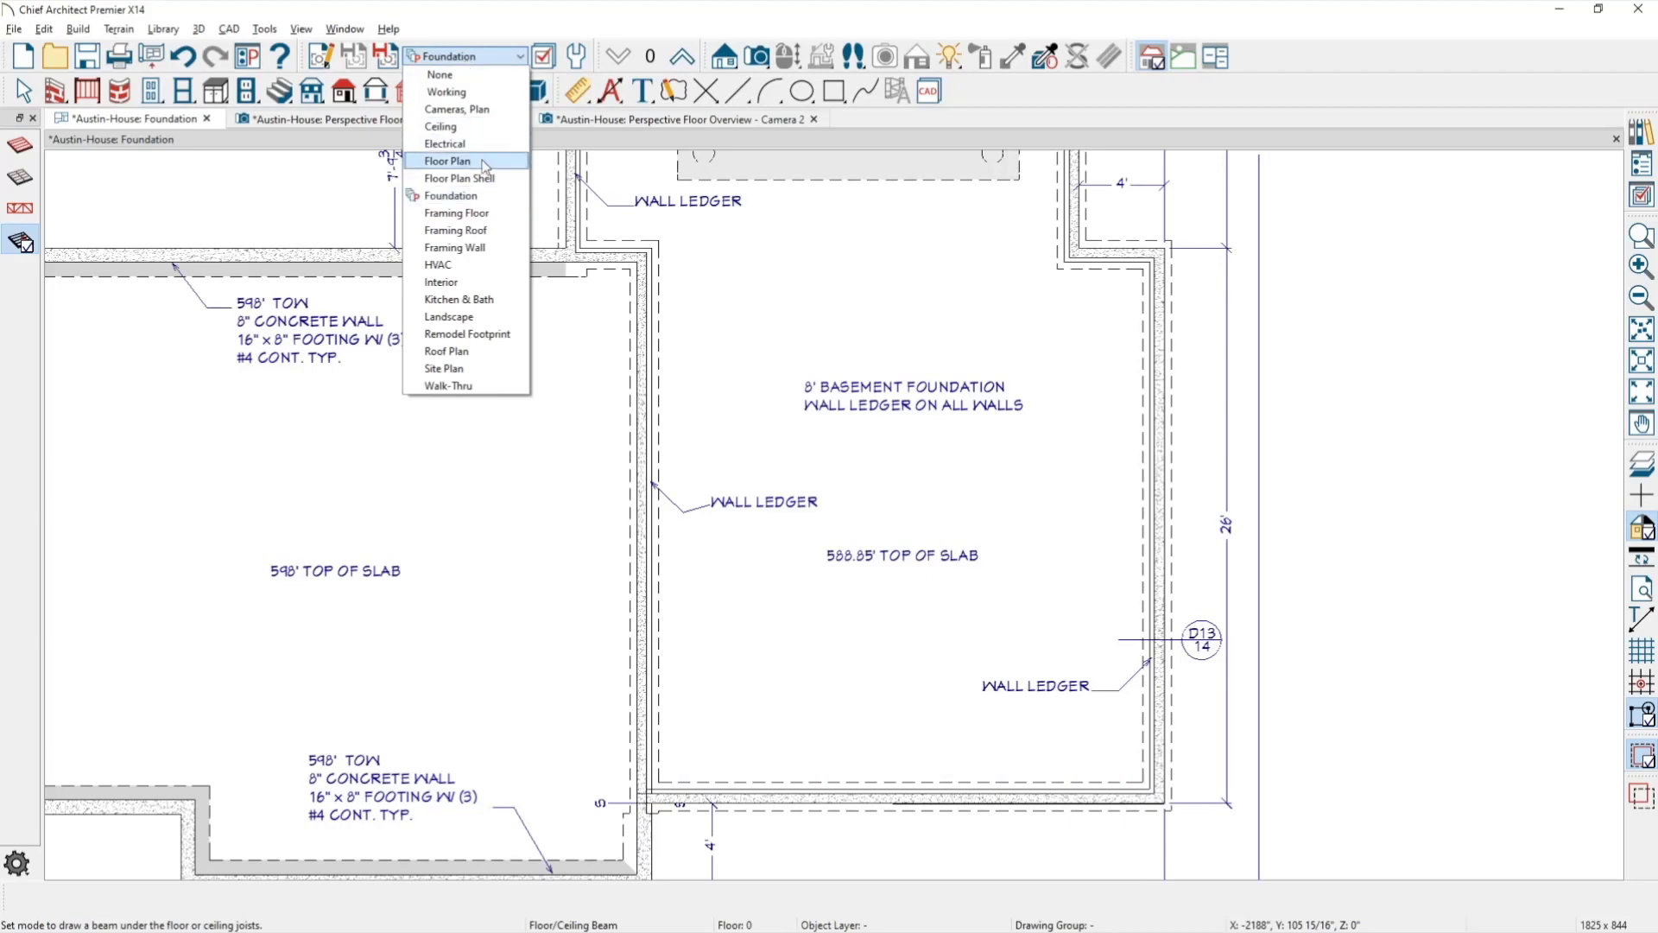
left_click(447, 161)
scroll(1240, 616, "up", 4)
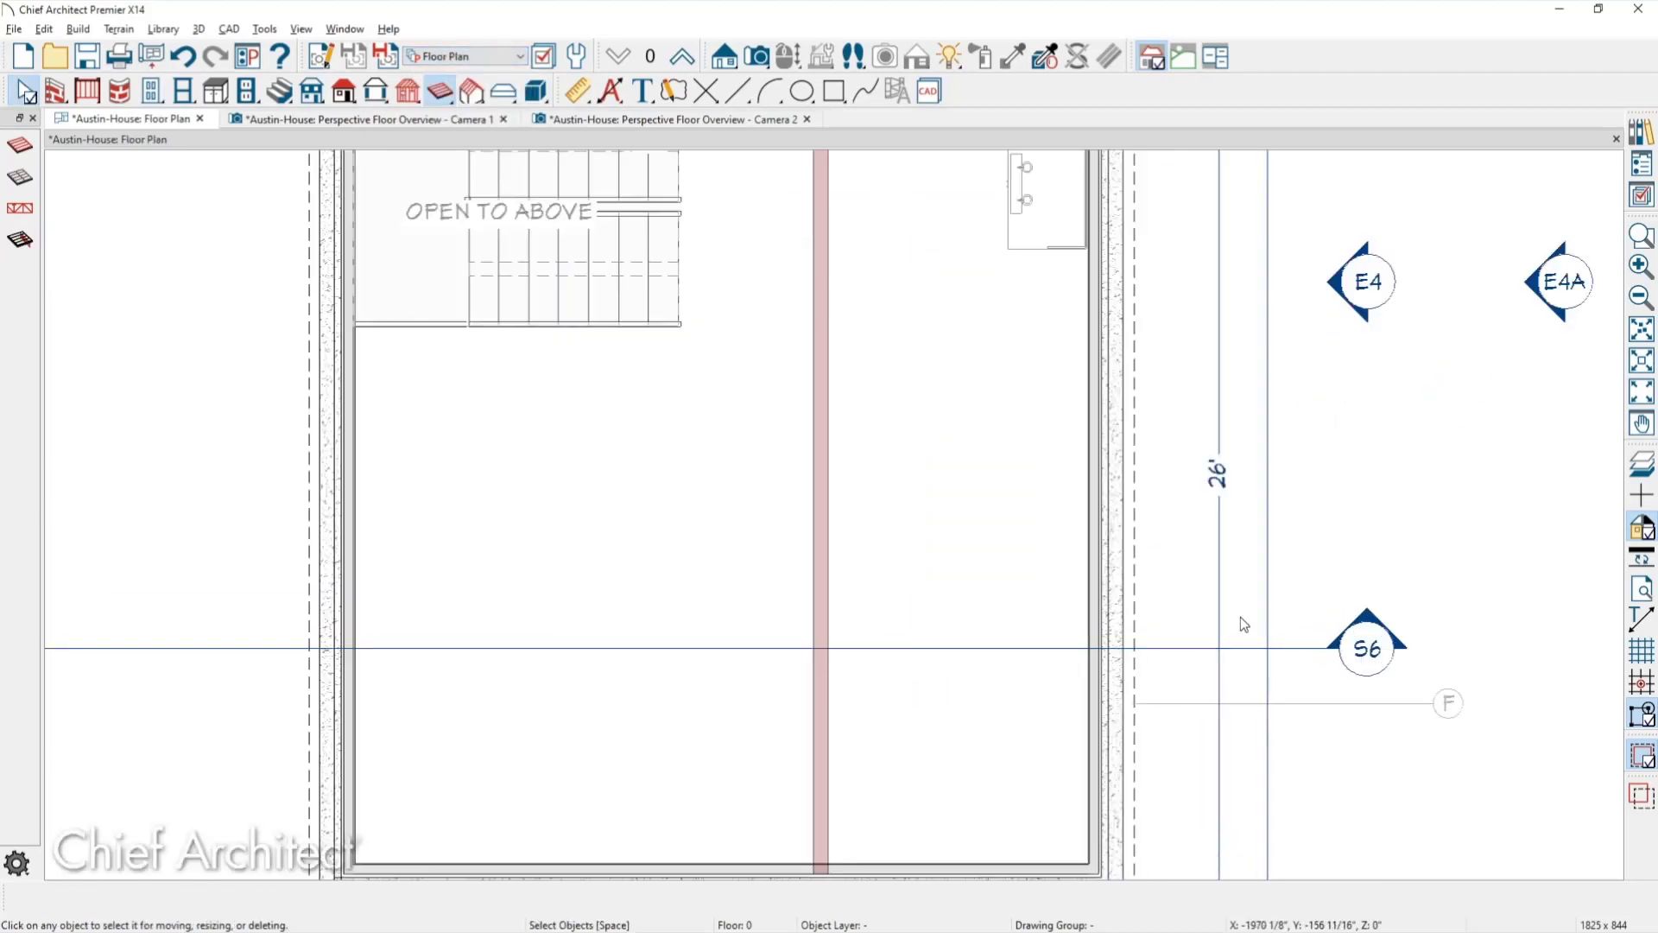
middle_click_drag(1285, 708, 1363, 387)
scroll(1144, 639, "up", 3)
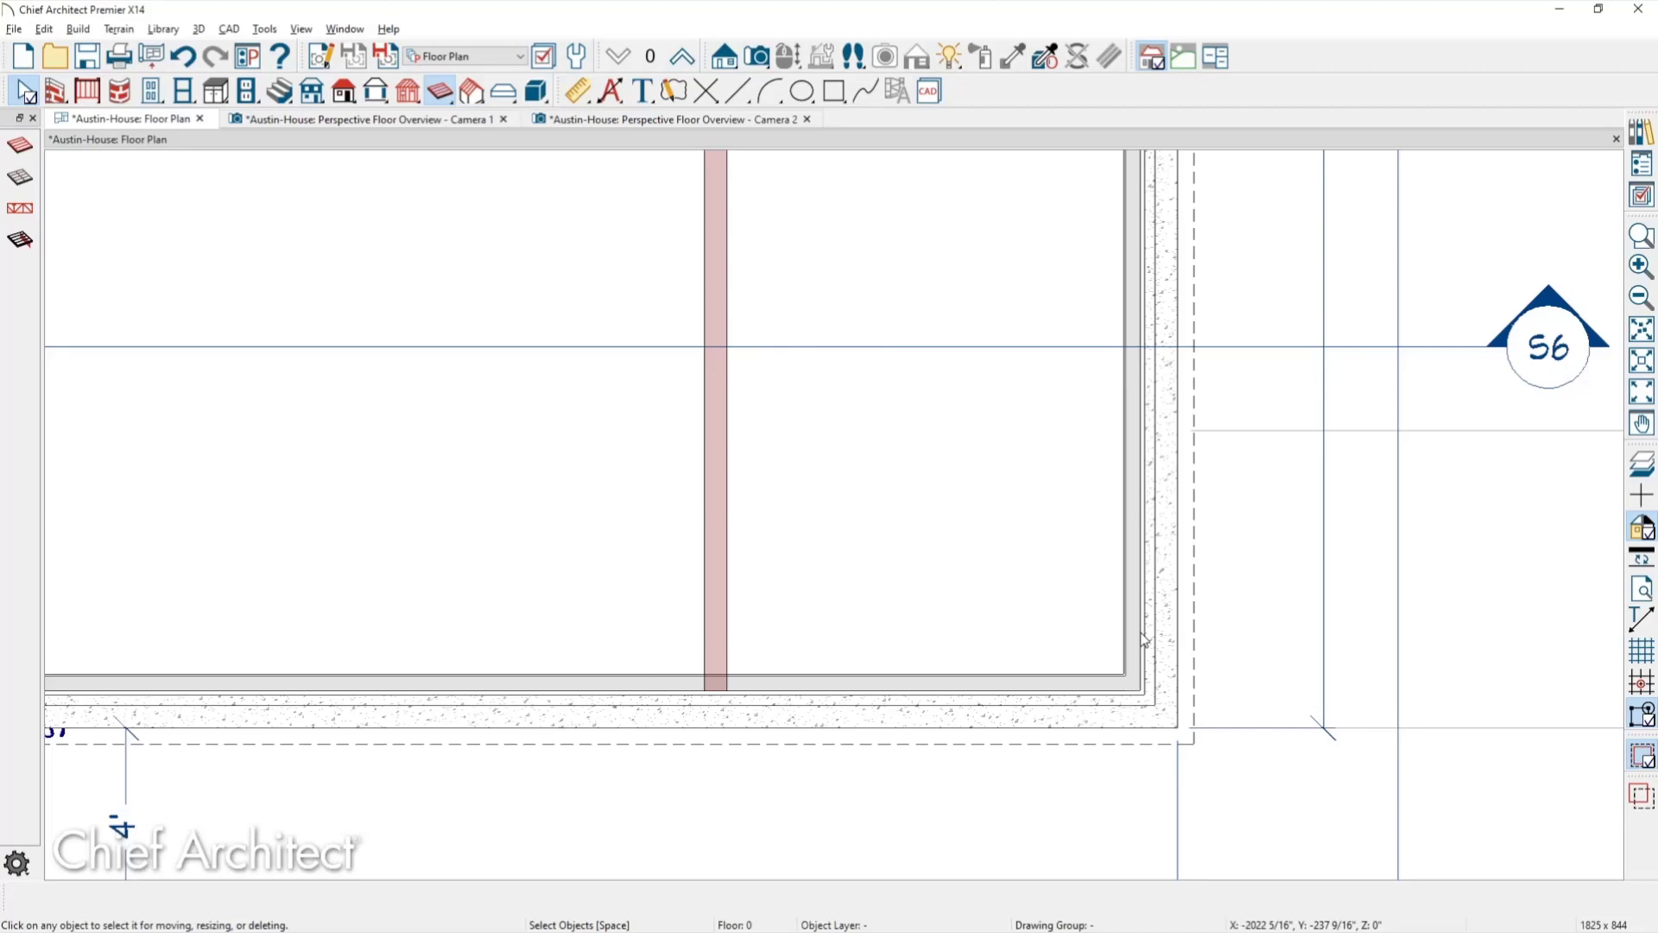
scroll(913, 546, "down", 2)
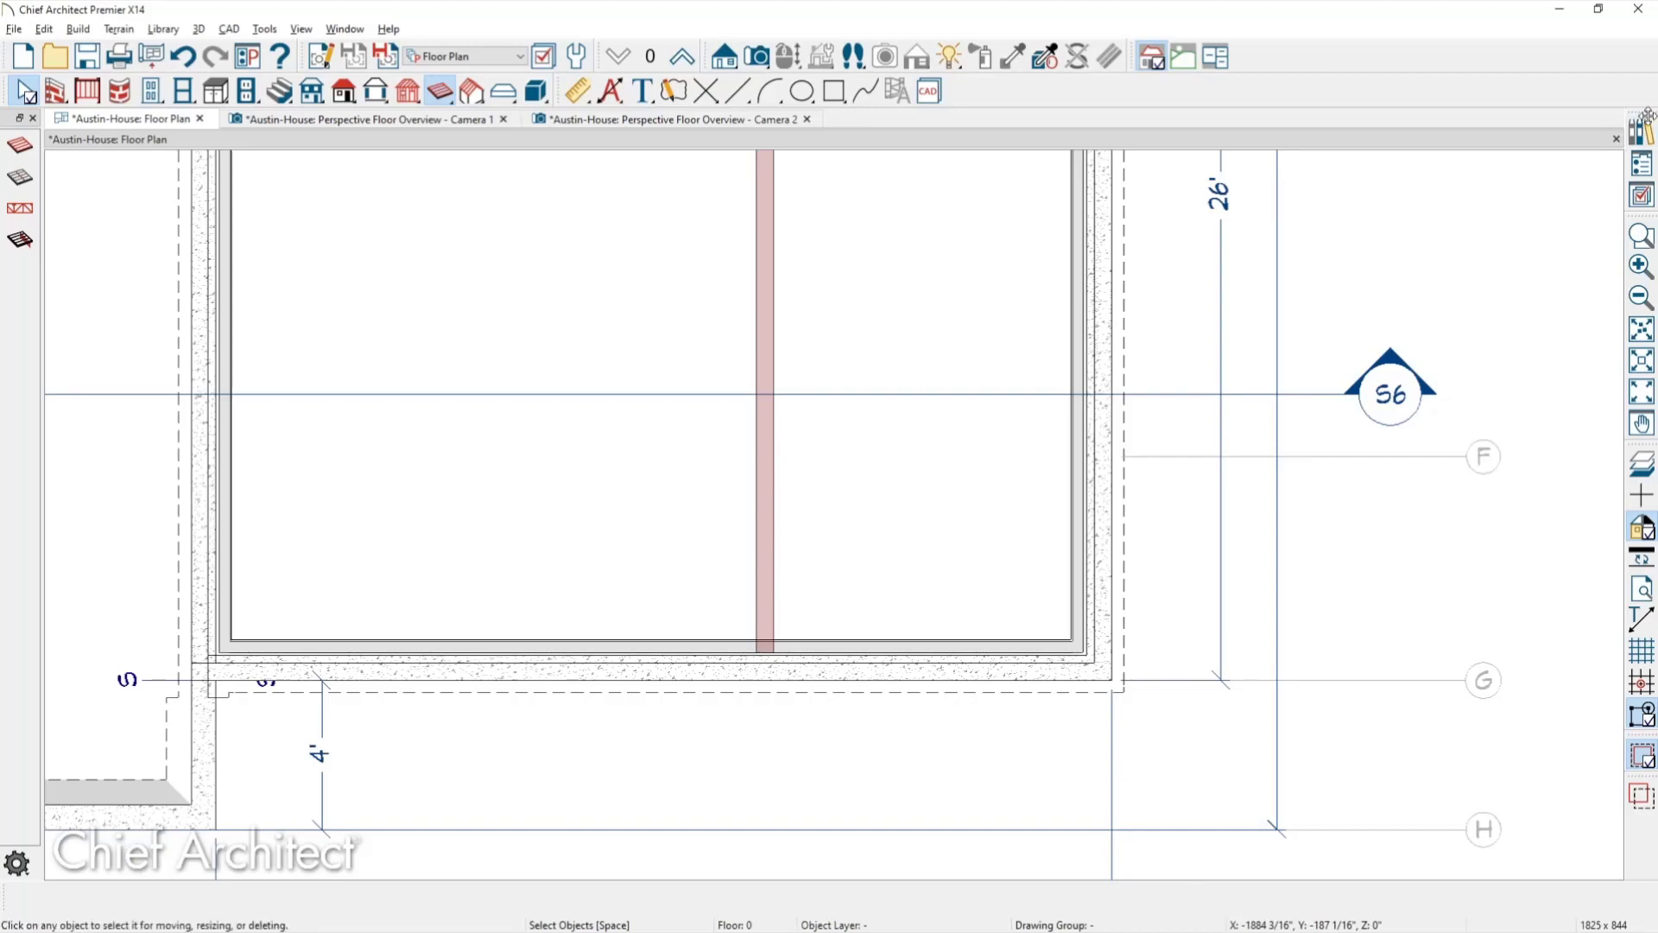
left_click(1652, 197)
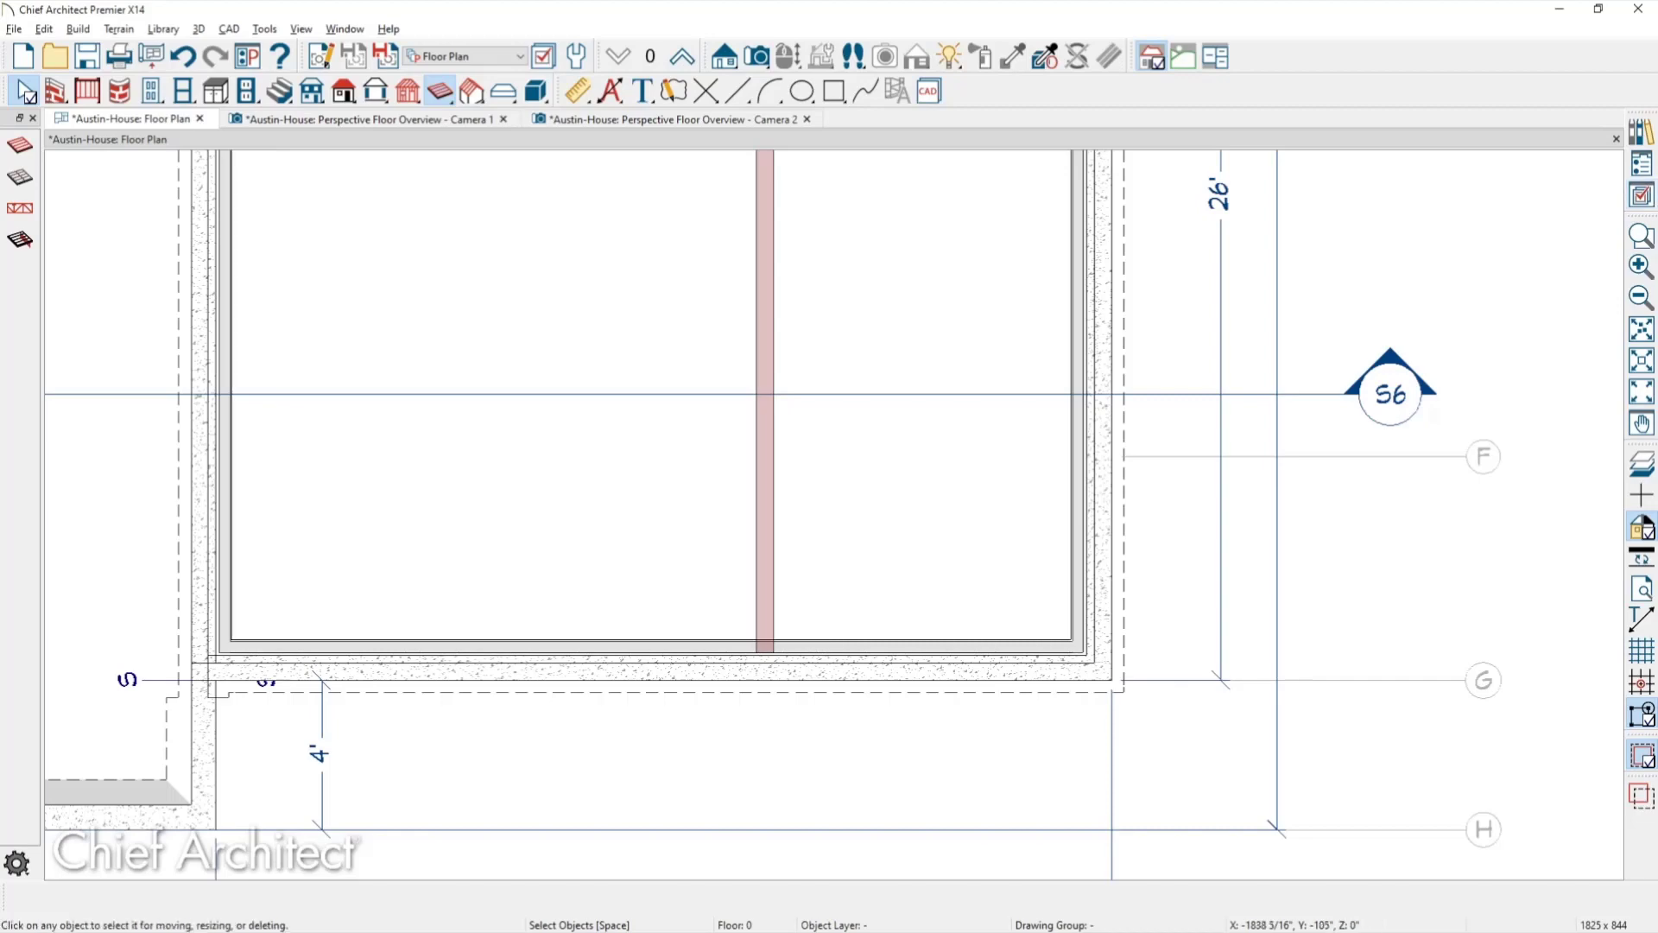
scroll(1210, 516, "up", 2)
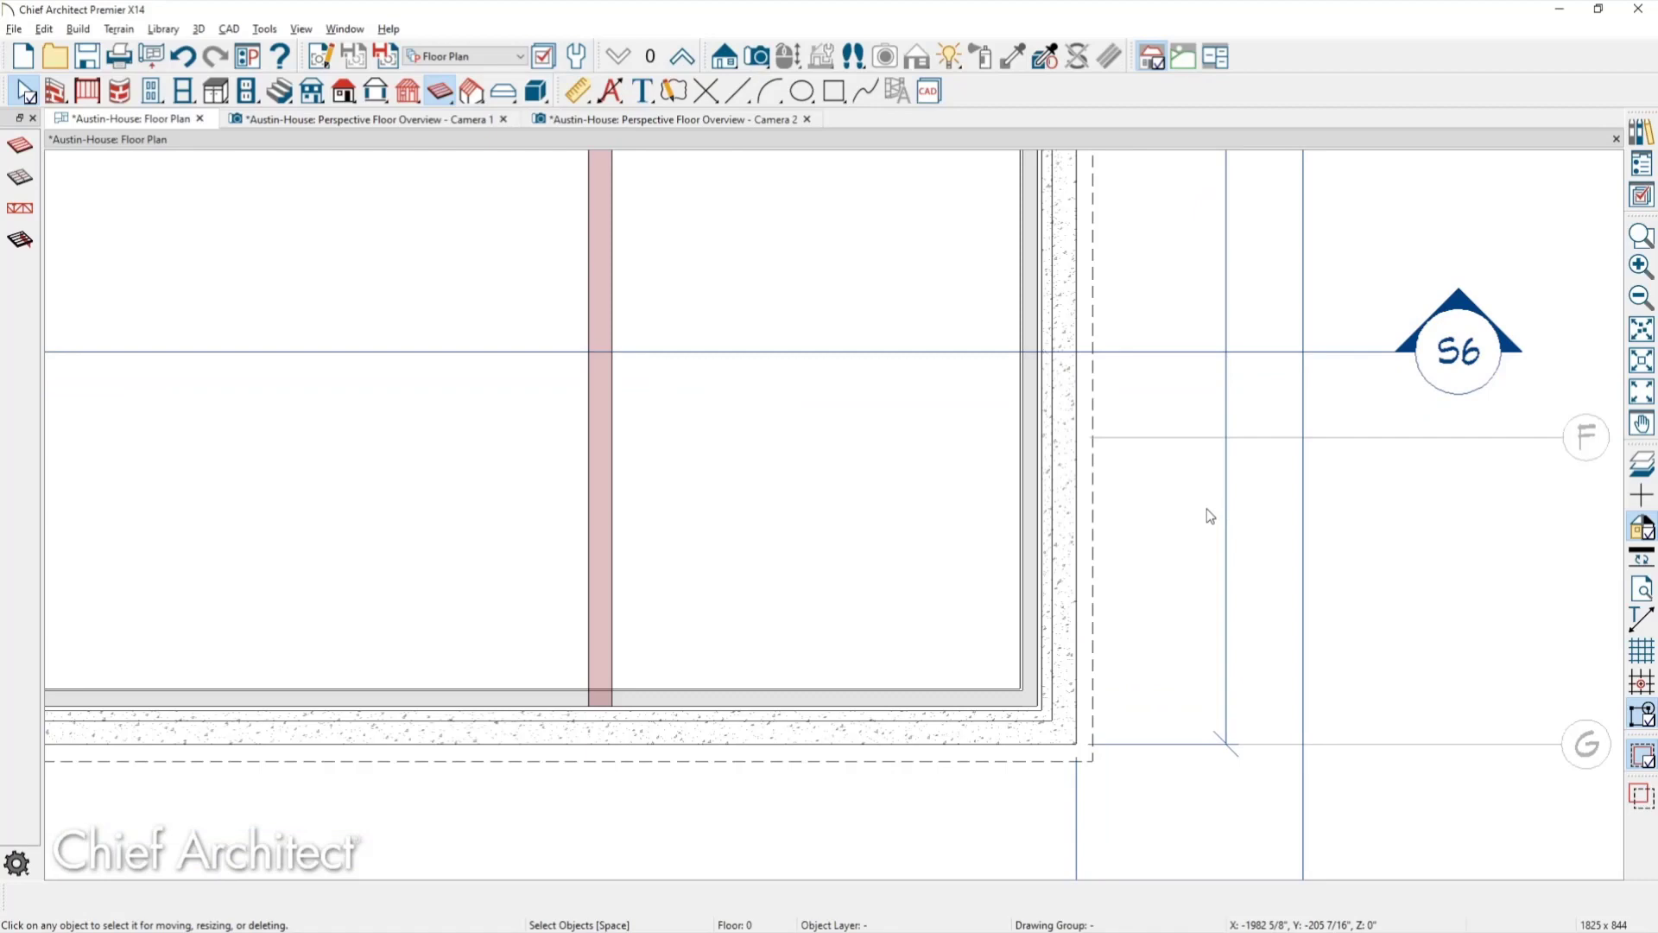
scroll(1275, 489, "down", 1)
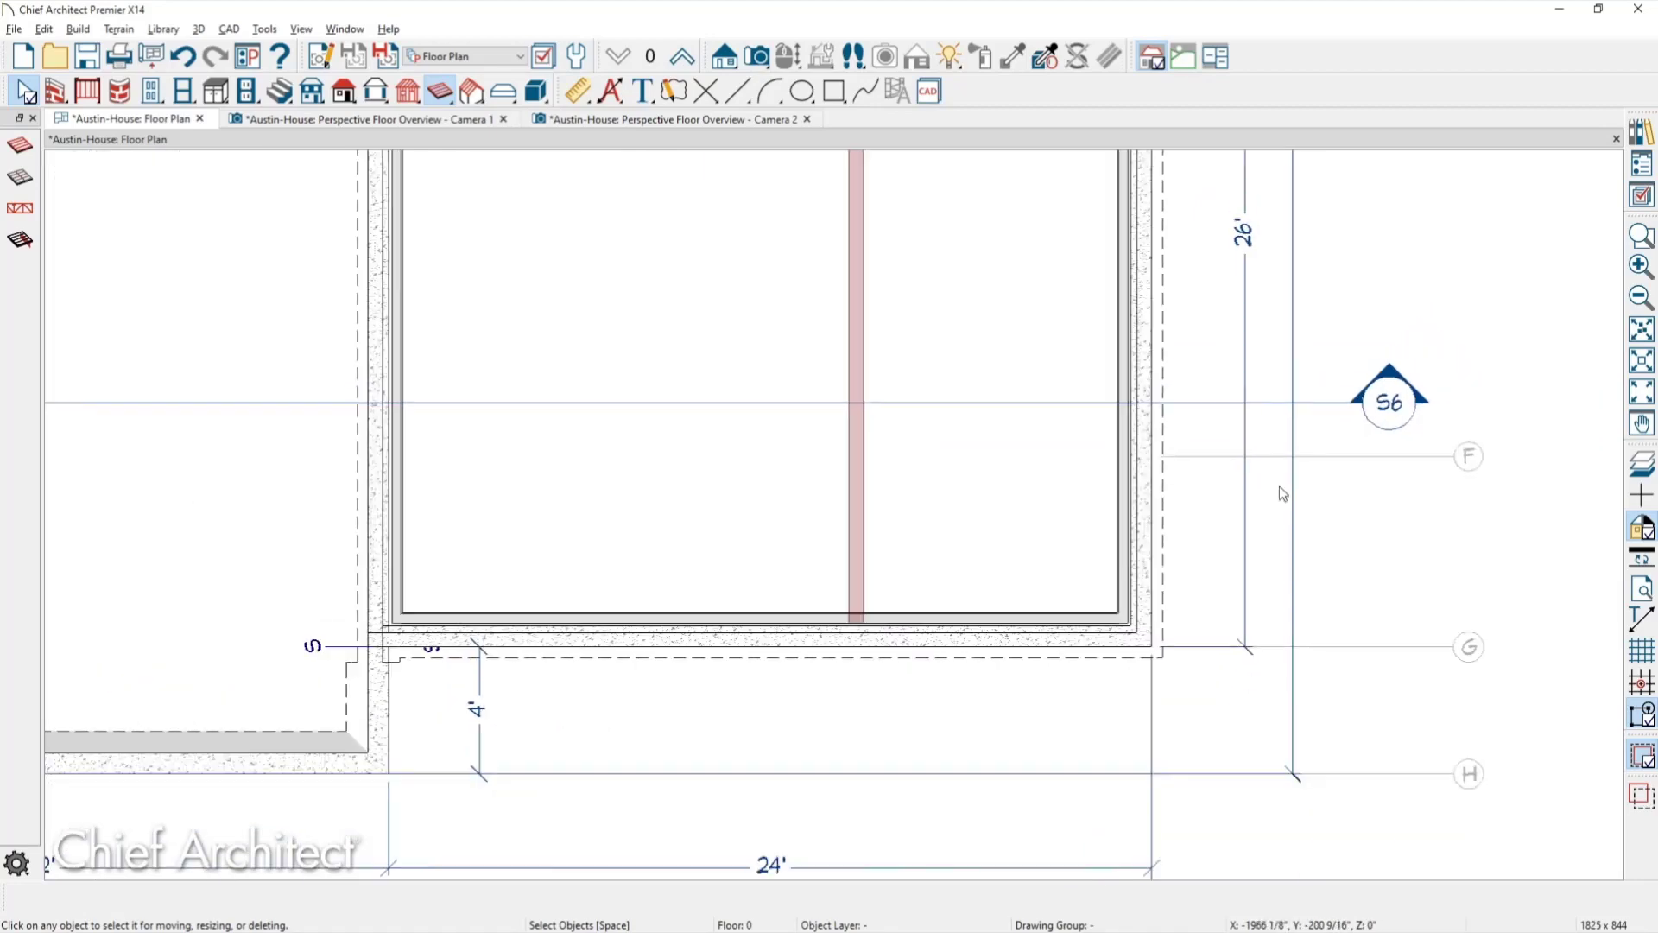
Create a back clipped cross section through the basement and look closely at the floor platform where it meets the stem wall.
left_click(724, 57)
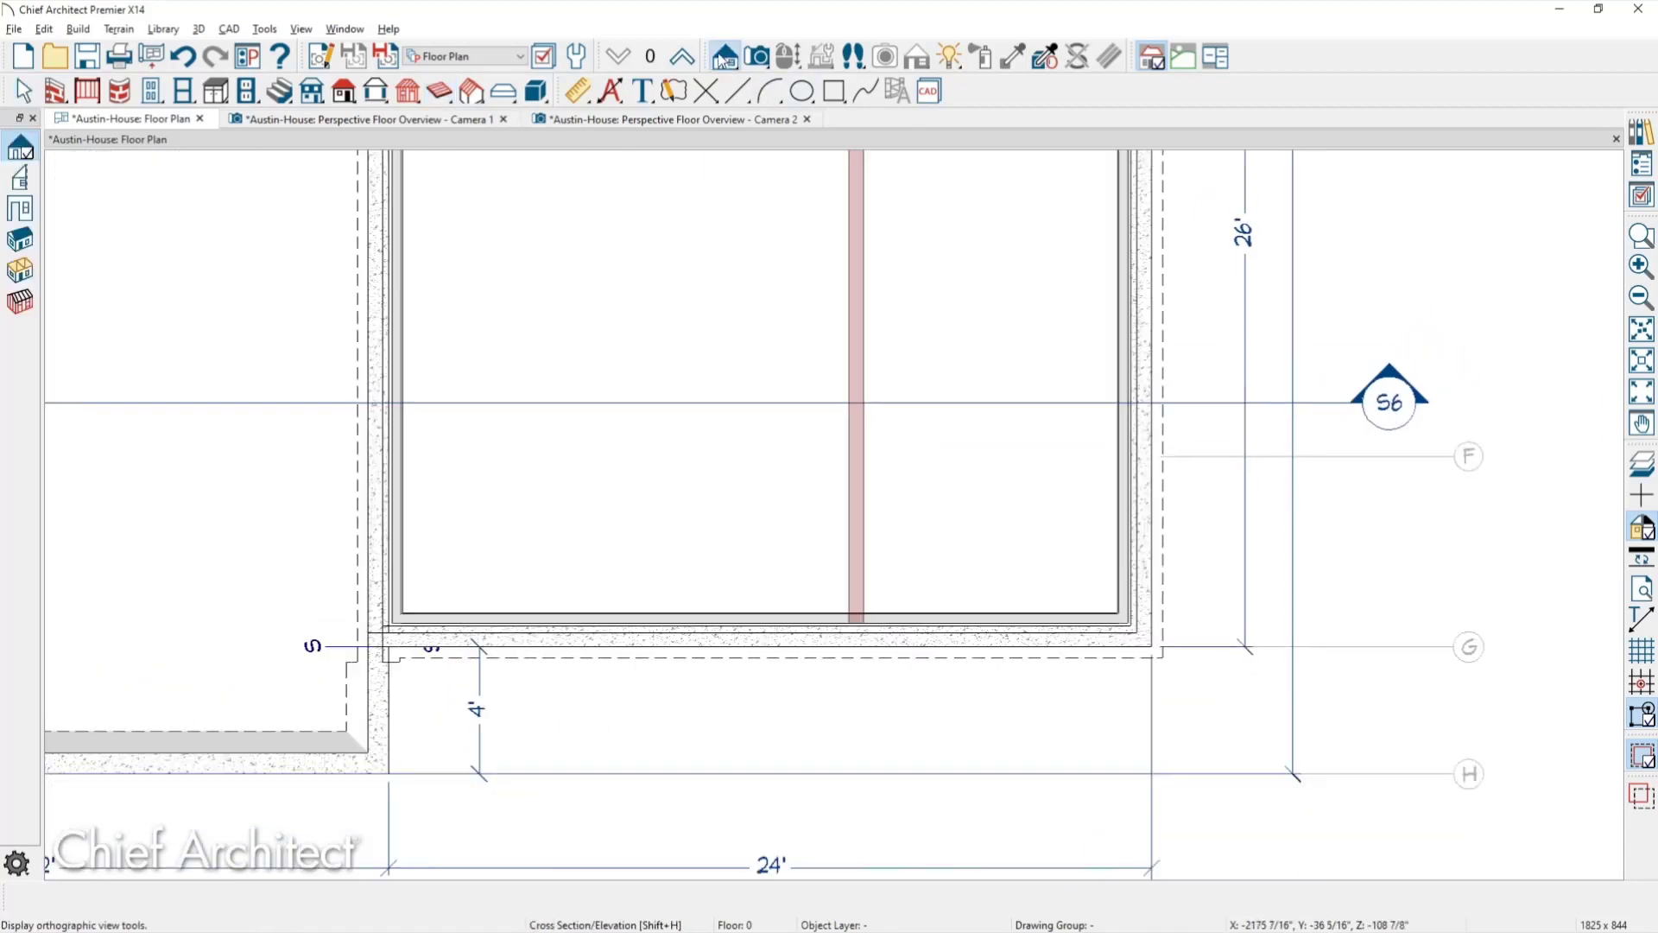
left_click(20, 177)
left_click_drag(759, 534, 759, 455)
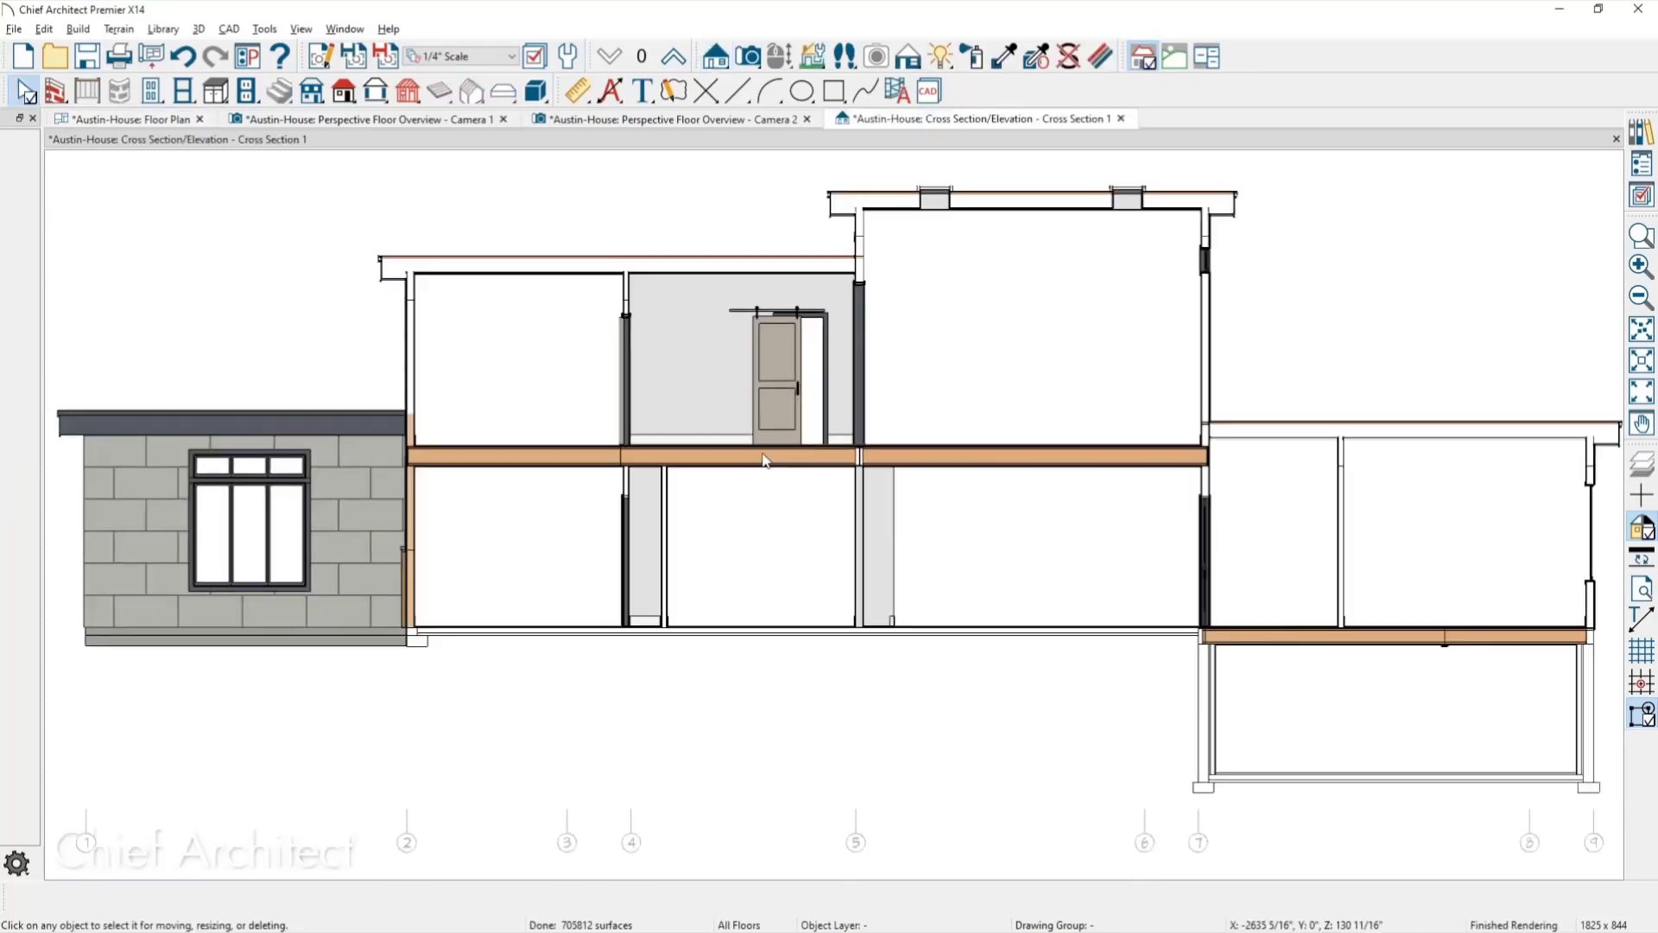
scroll(902, 545, "up", 5)
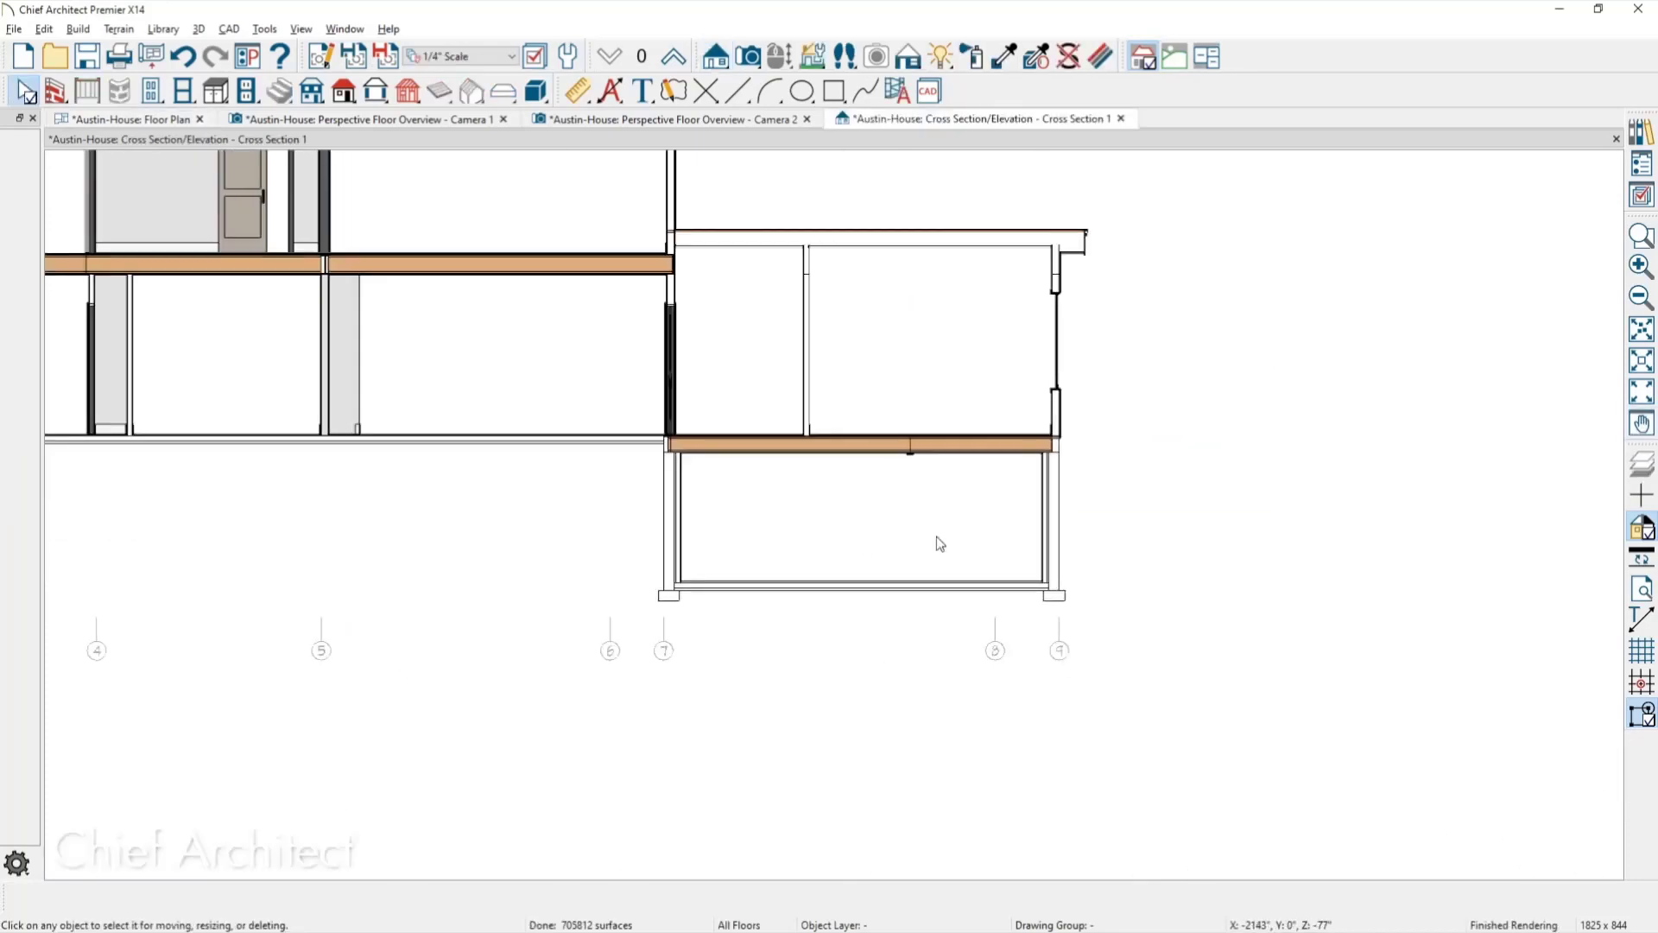
scroll(1028, 495, "up", 2)
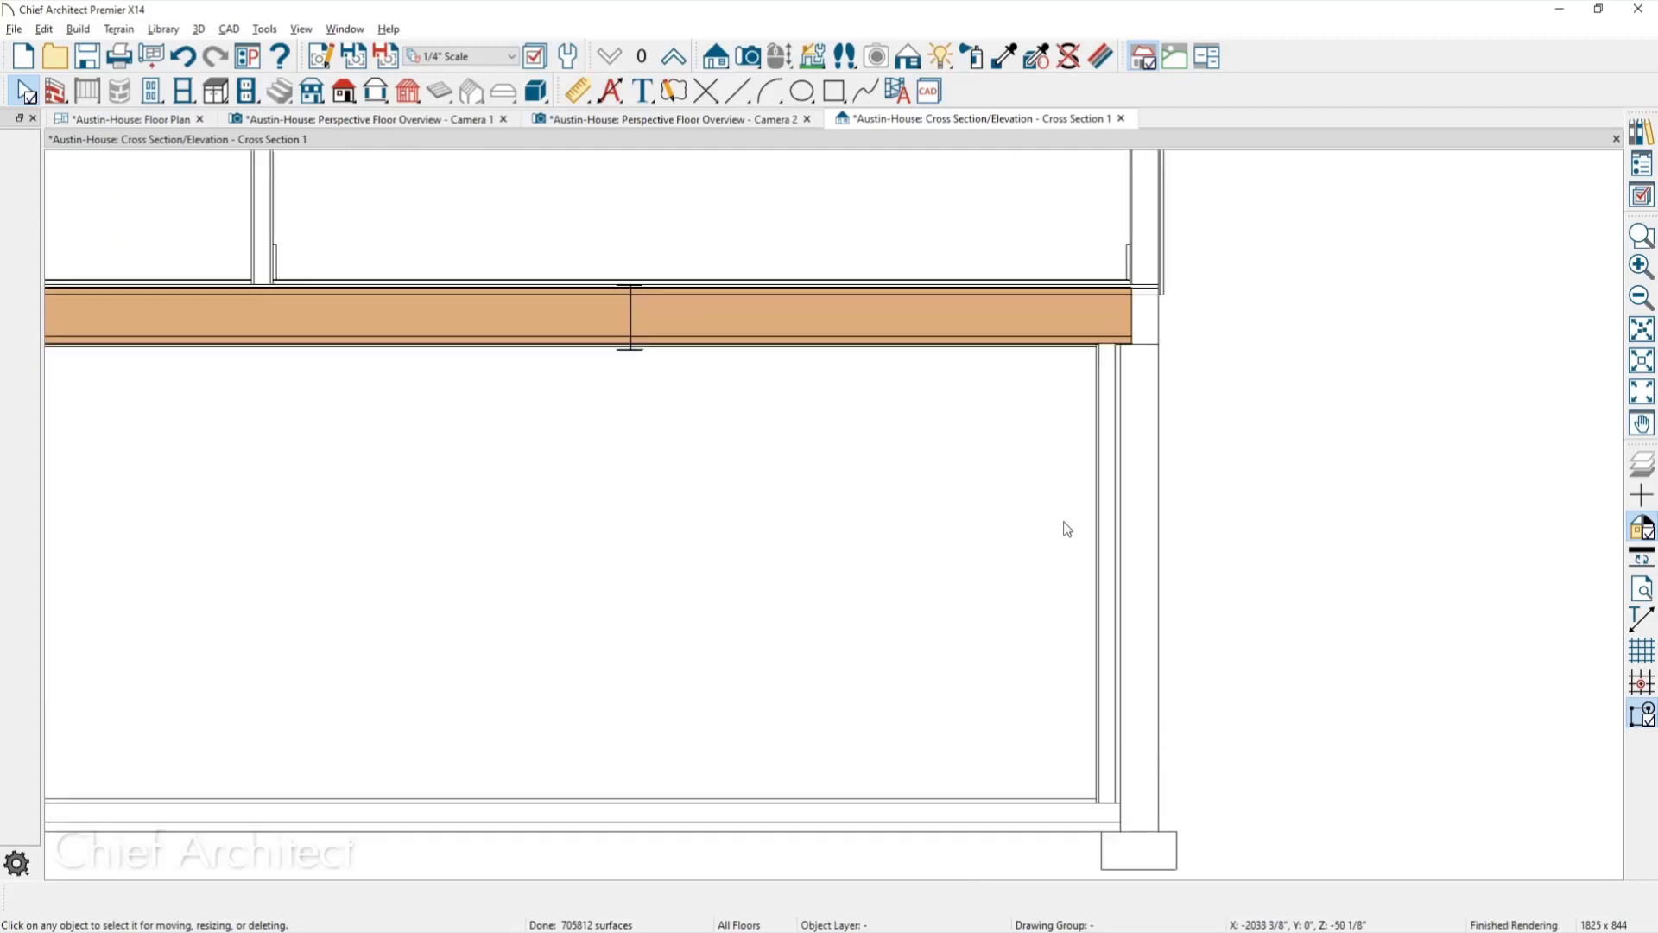
scroll(1067, 528, "up", 2)
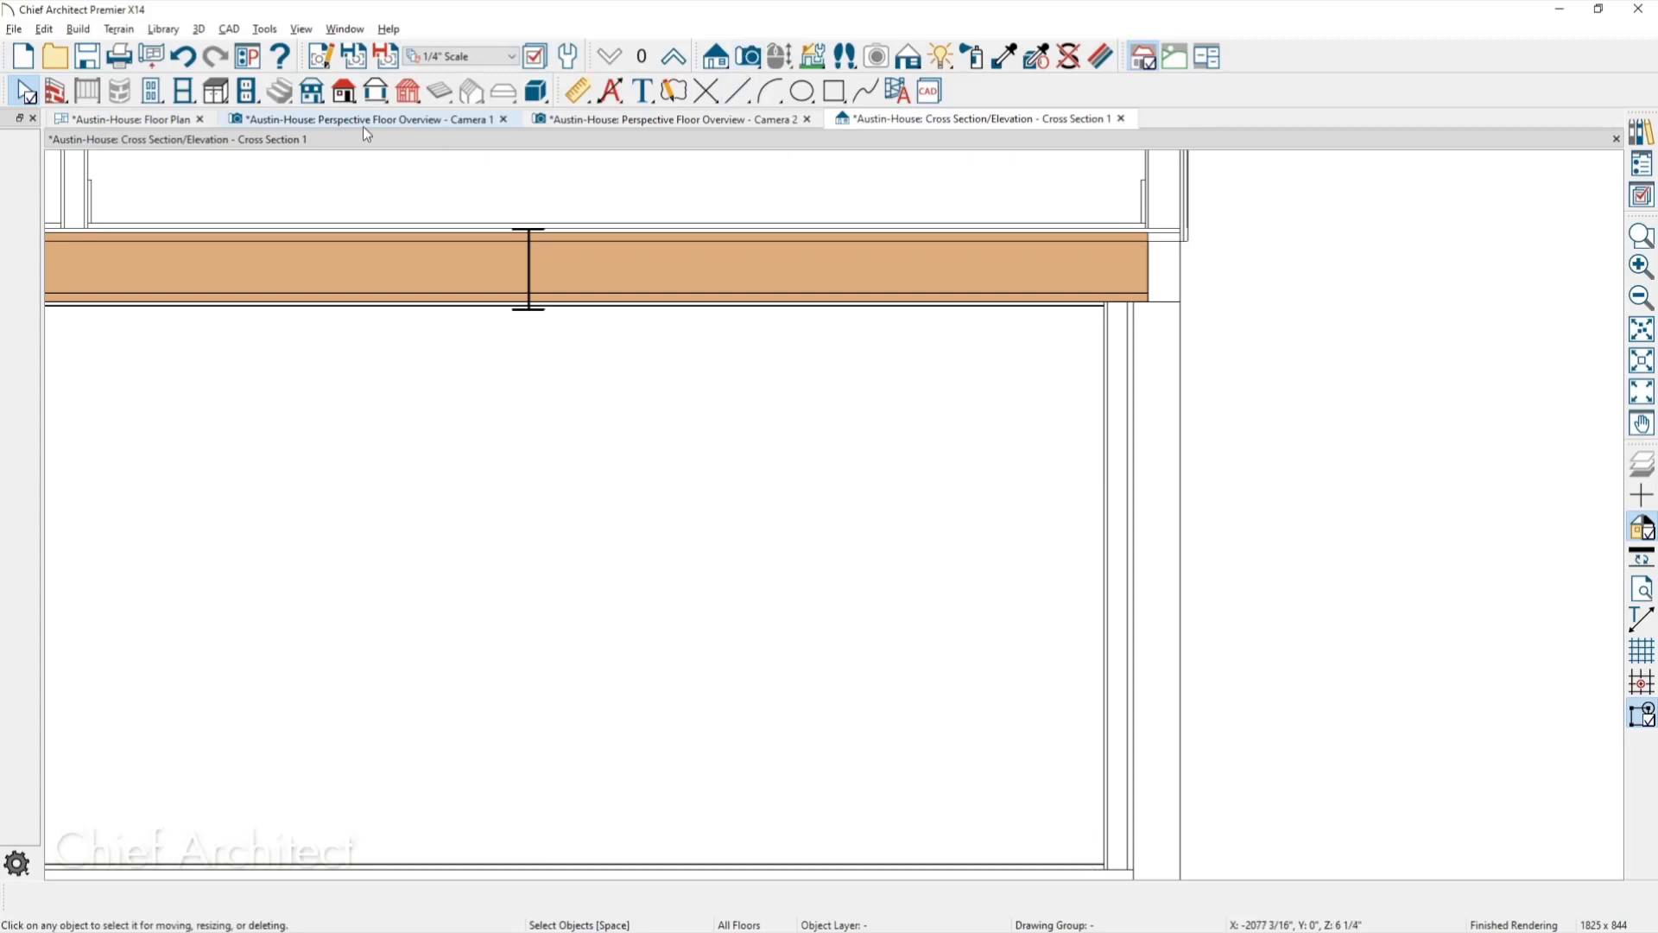
Review the double wall structure options of the furred wall inside the basement in the floor plan, leaving its specification without changes.
left_click(129, 118)
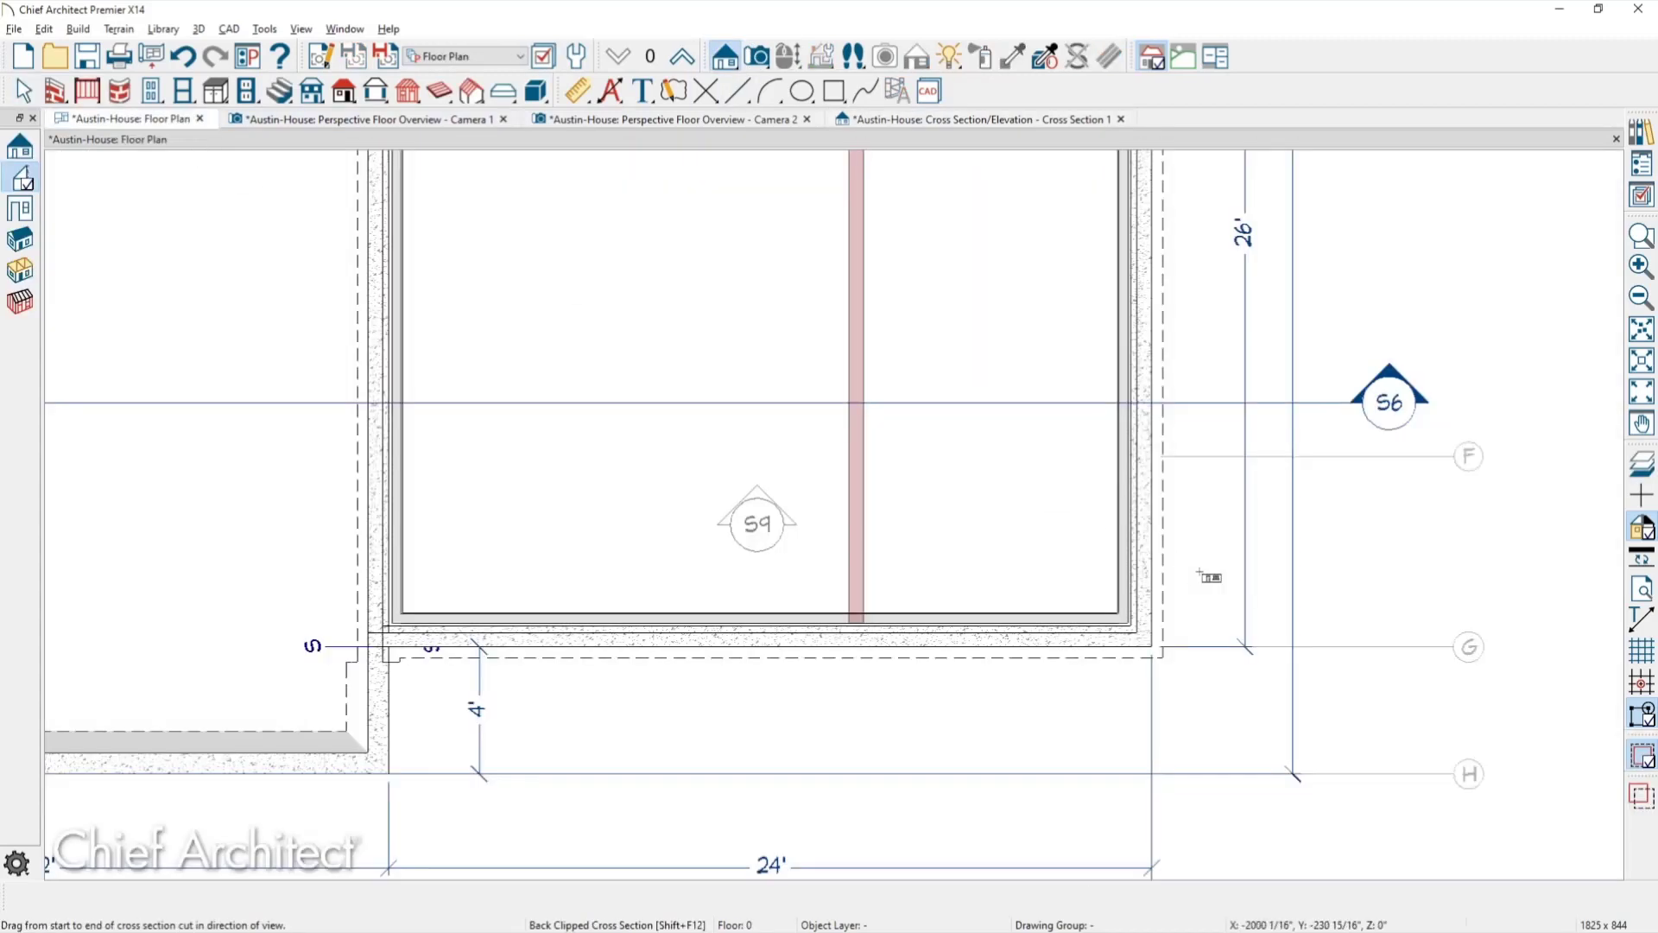
left_click(1129, 566)
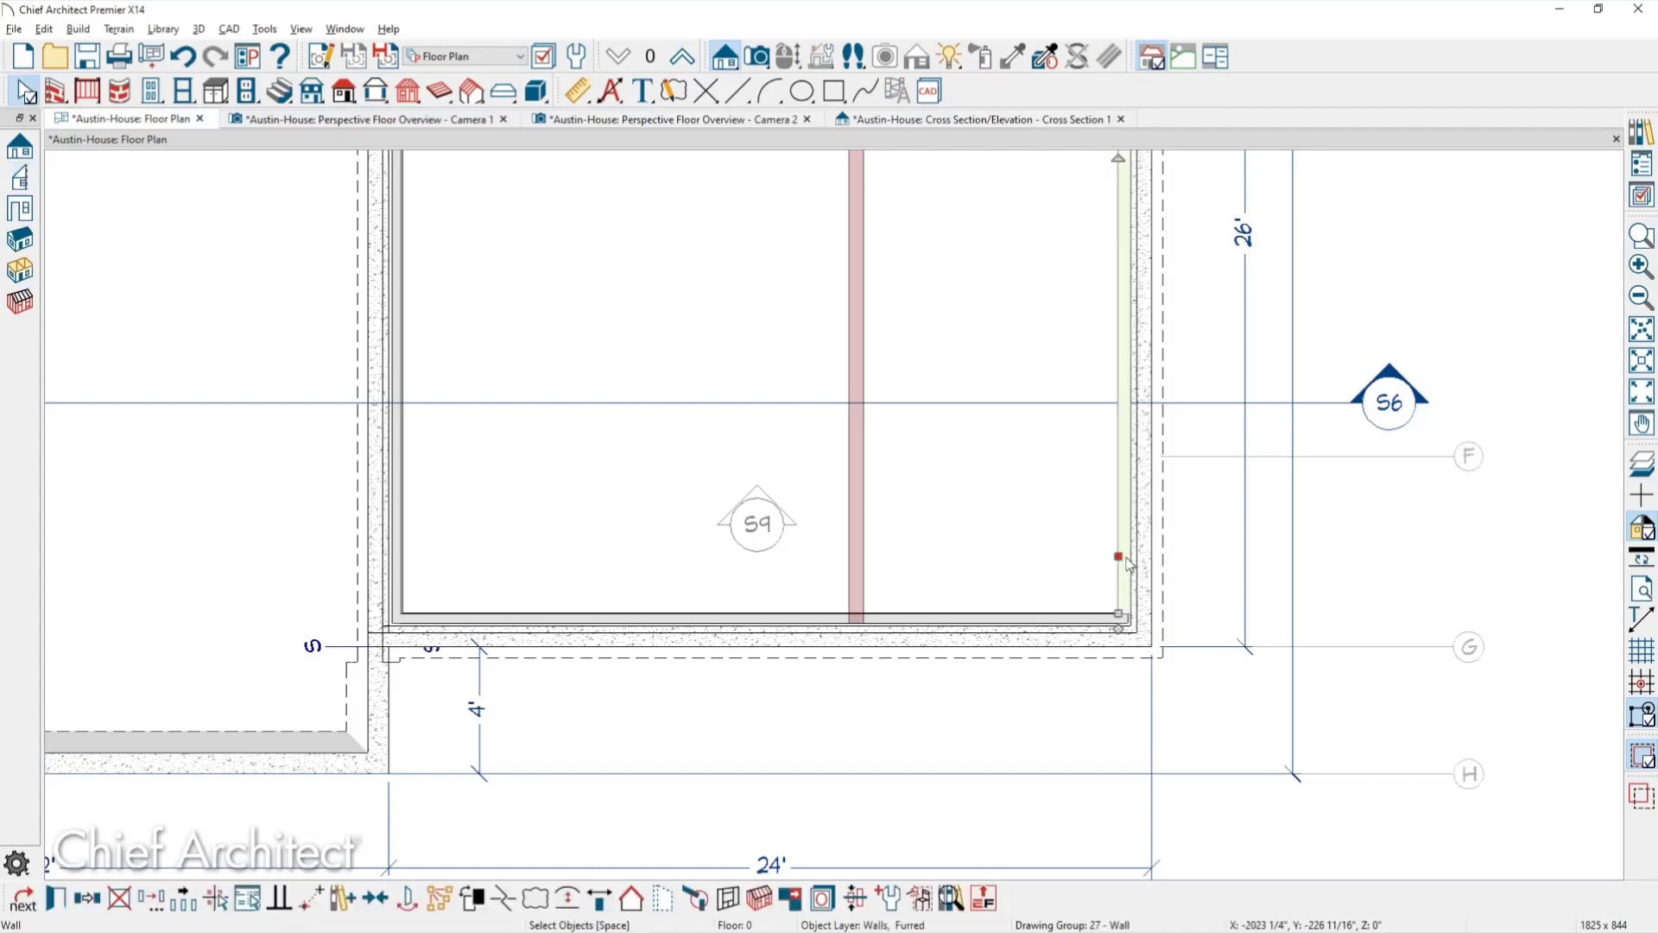
double_click(1128, 564)
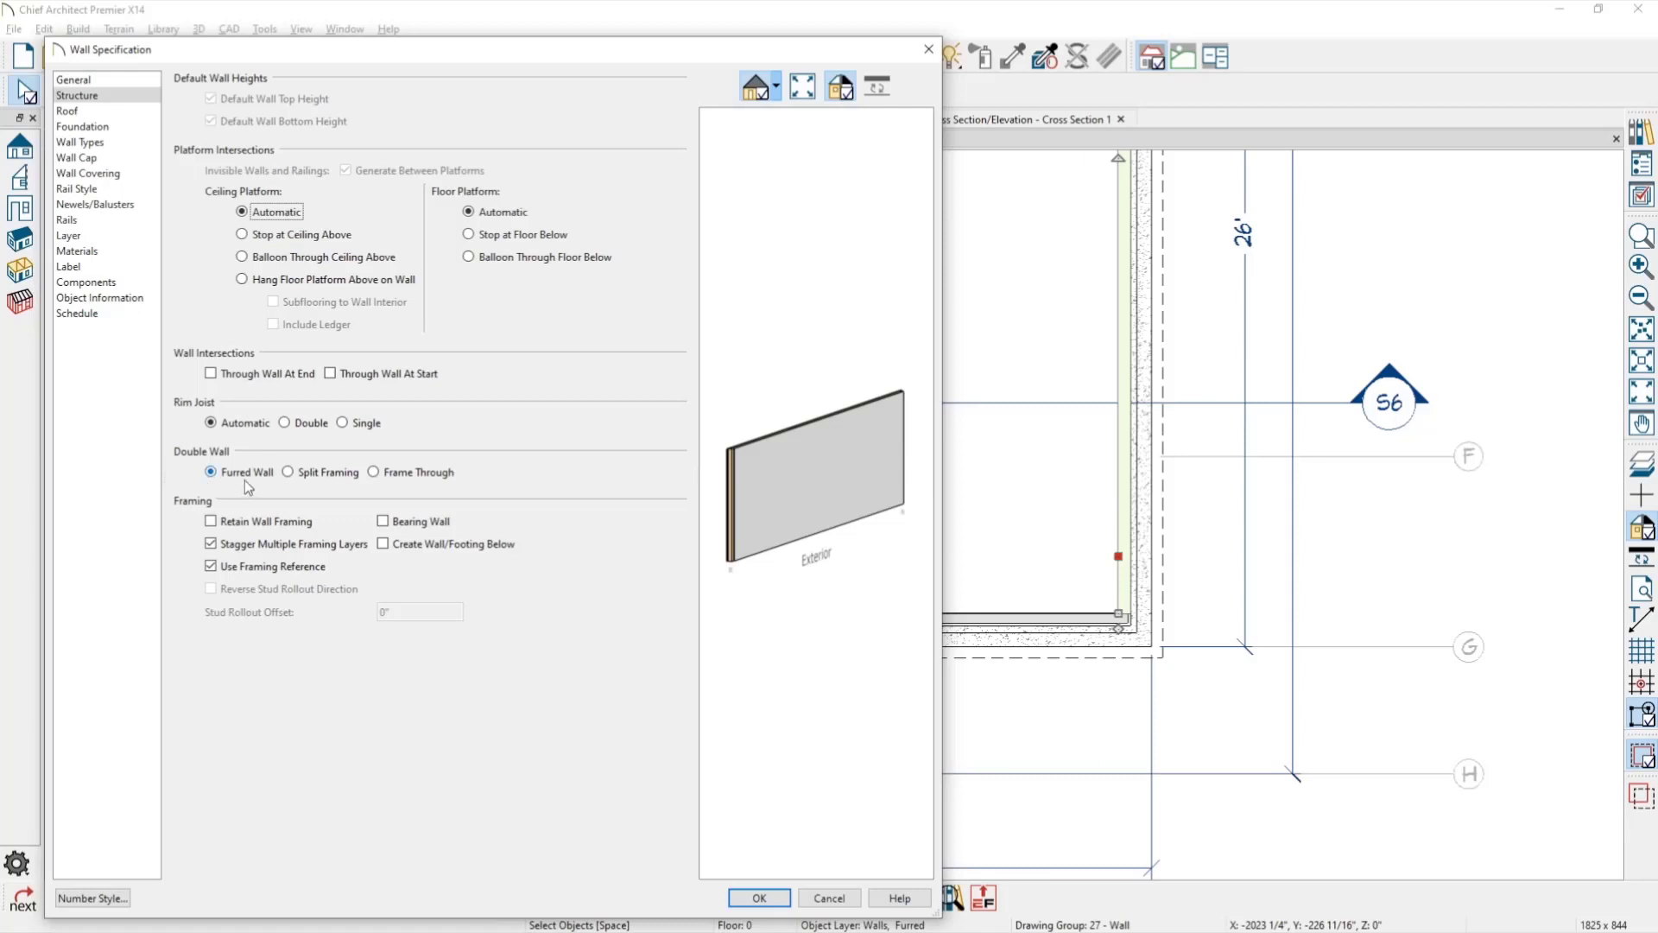
key("Escape")
key("Escape")
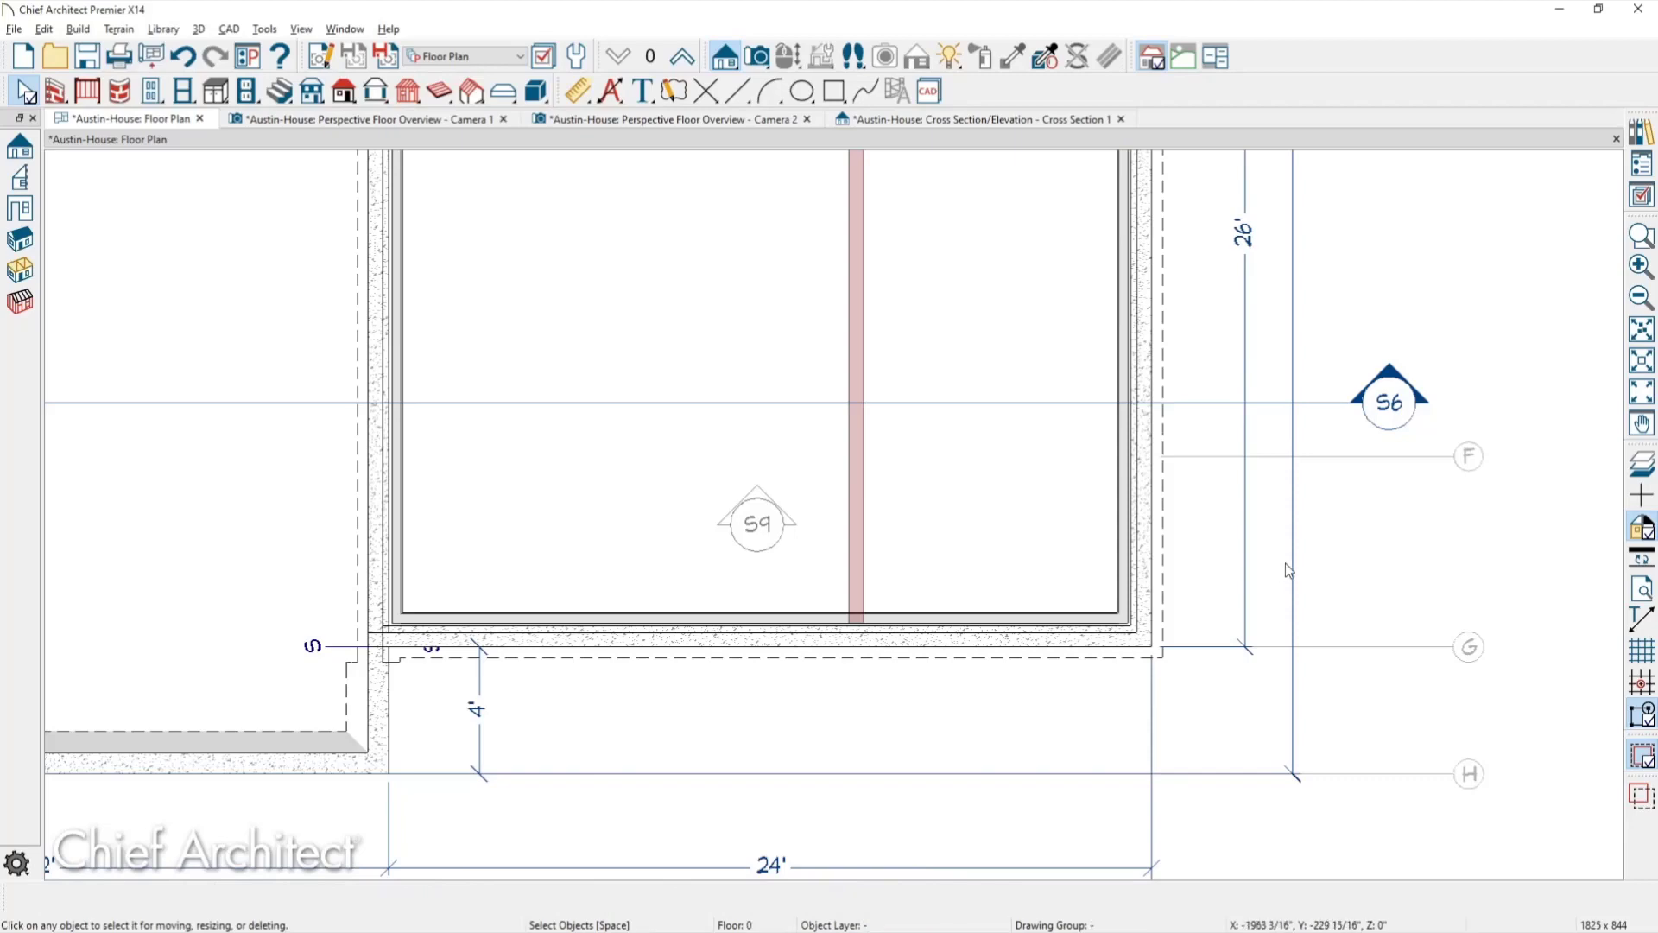
Examine the gap between the furred and concrete walls in plan, then inspect the wall base, slab and footing in the cross section.
scroll(1267, 554, "up", 2)
scroll(1043, 563, "up", 3)
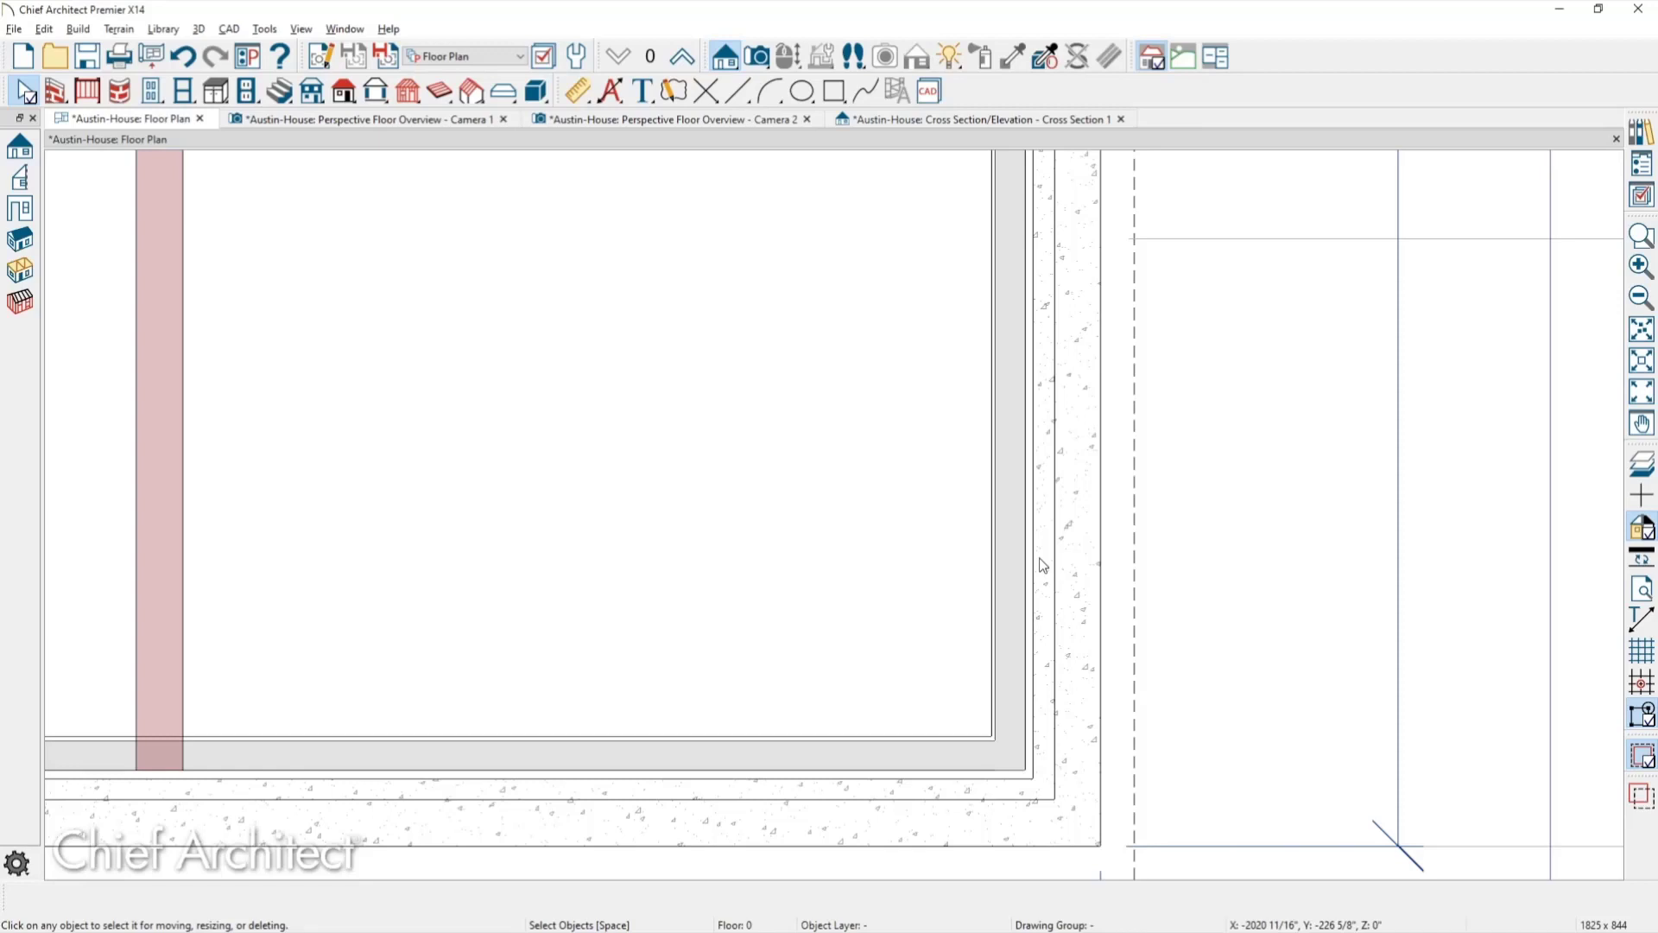
left_click(942, 119)
scroll(1033, 441, "down", 1)
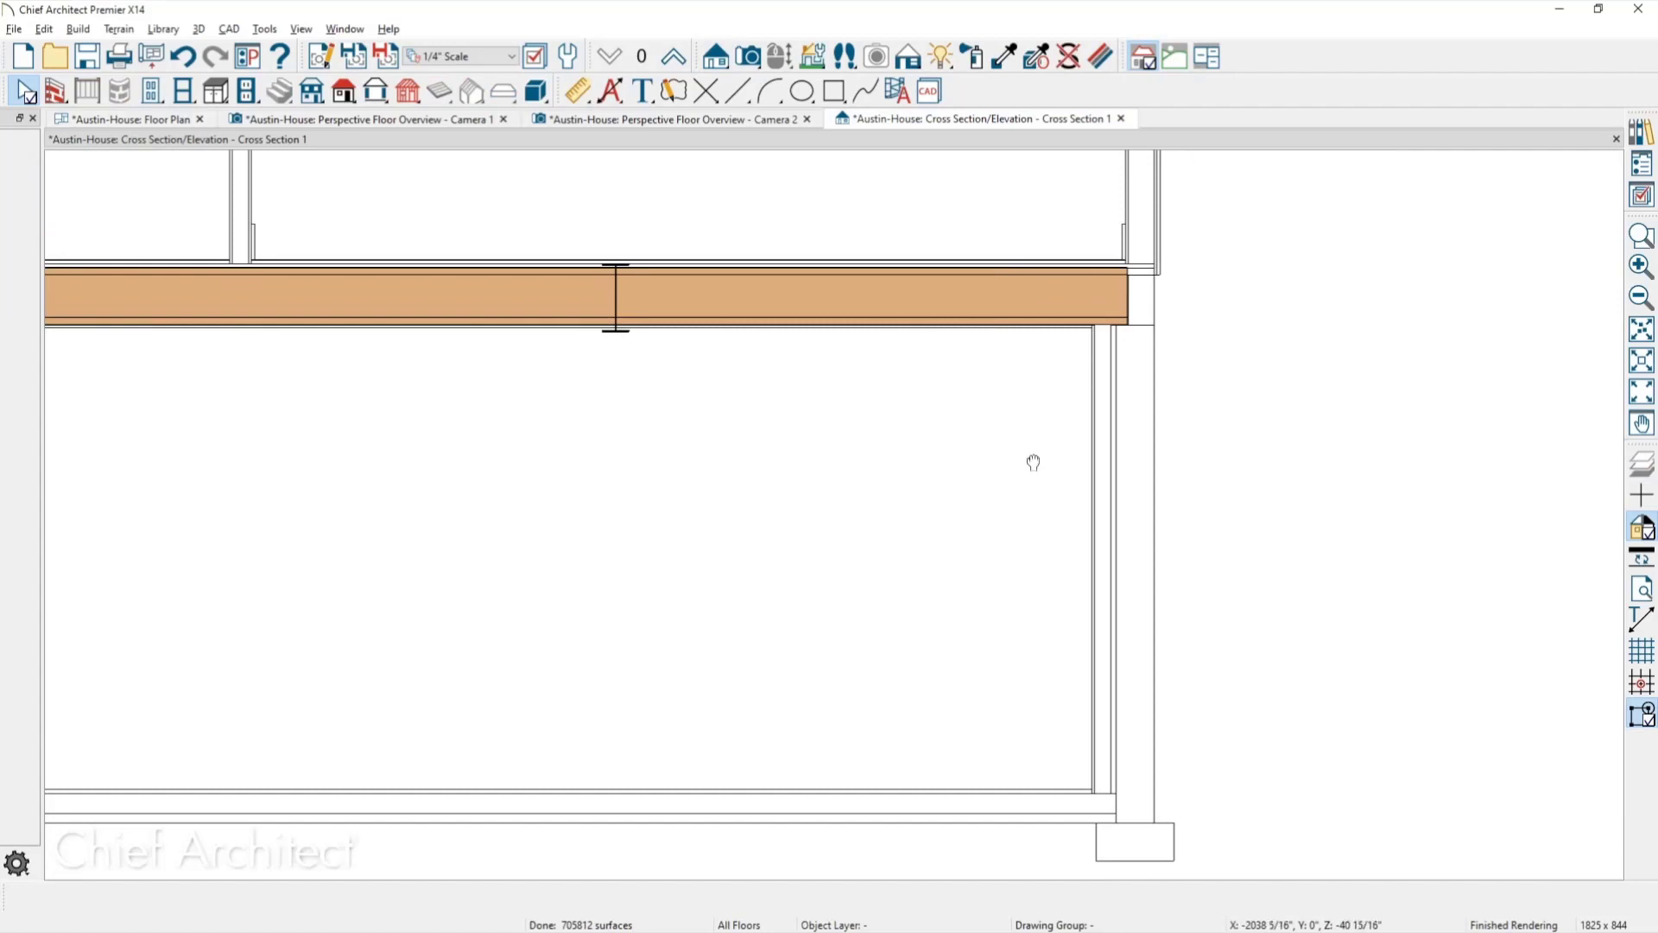
middle_click_drag(1034, 467, 1036, 431)
key("space")
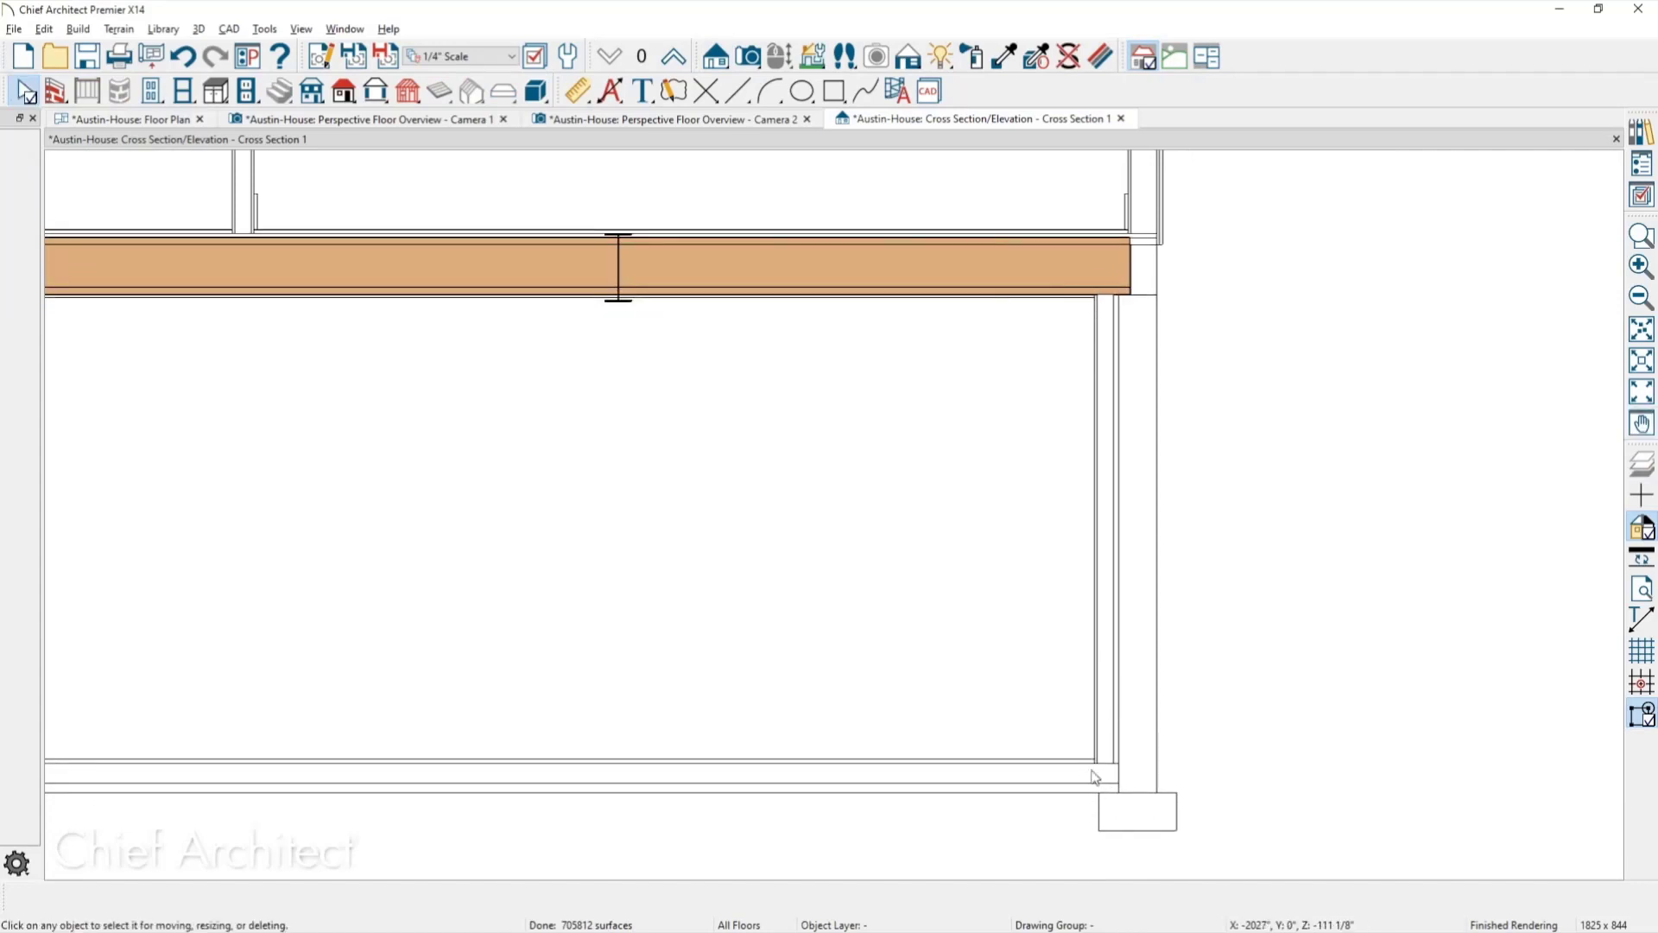
scroll(1122, 812, "up", 2)
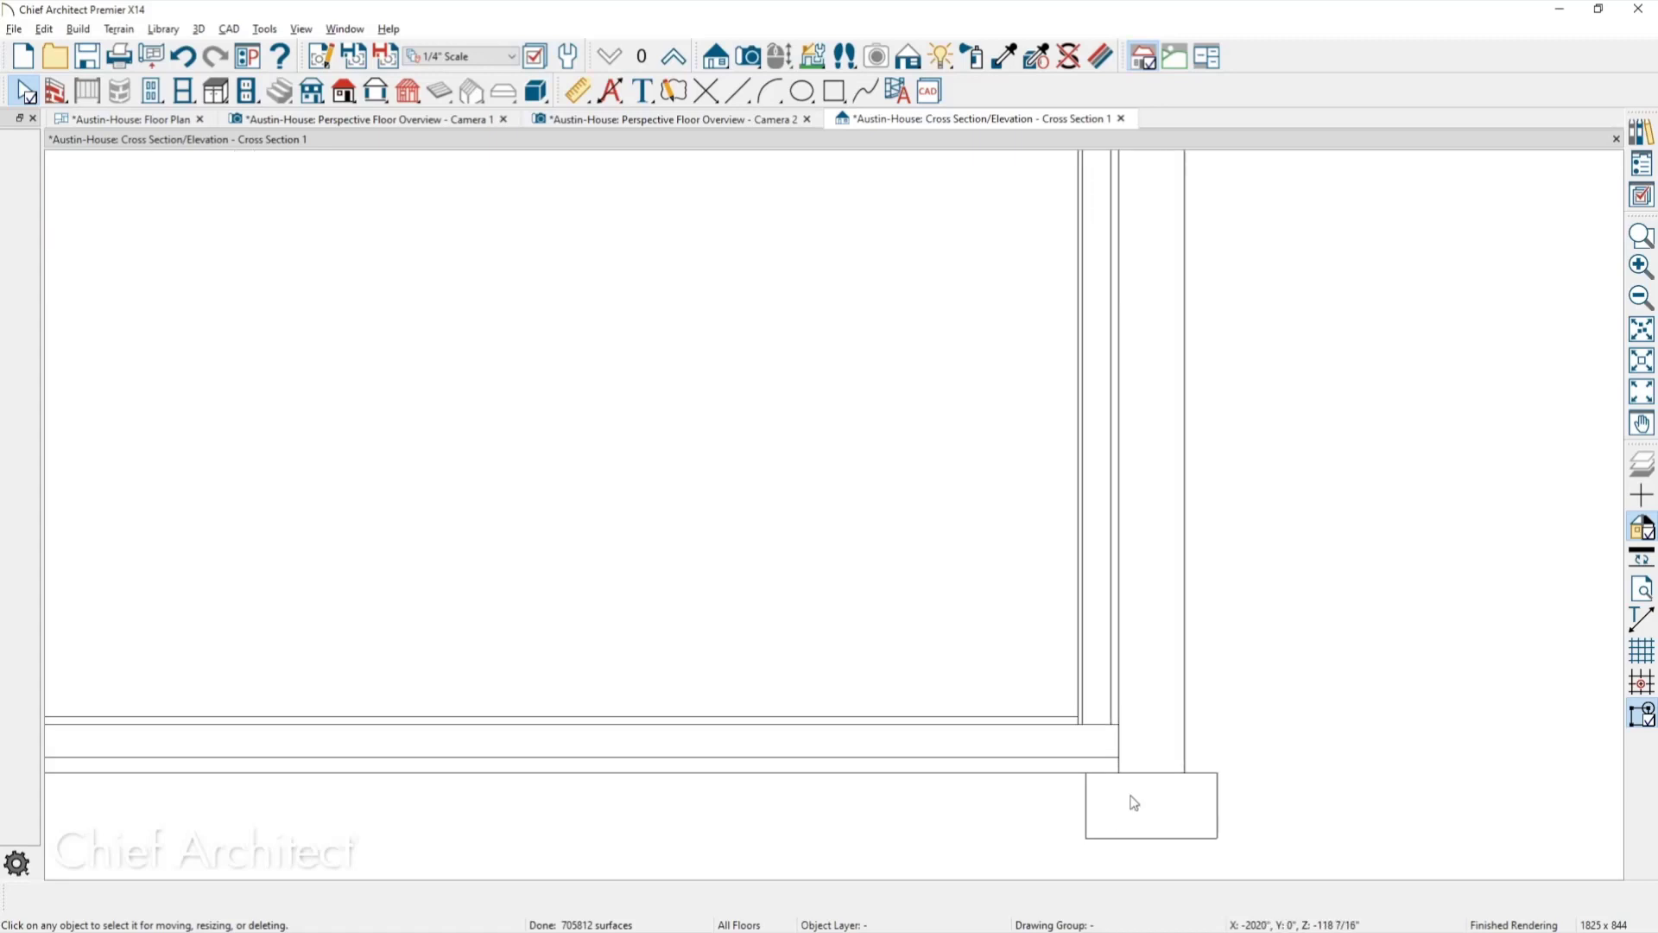
middle_click_drag(1136, 788, 1259, 692)
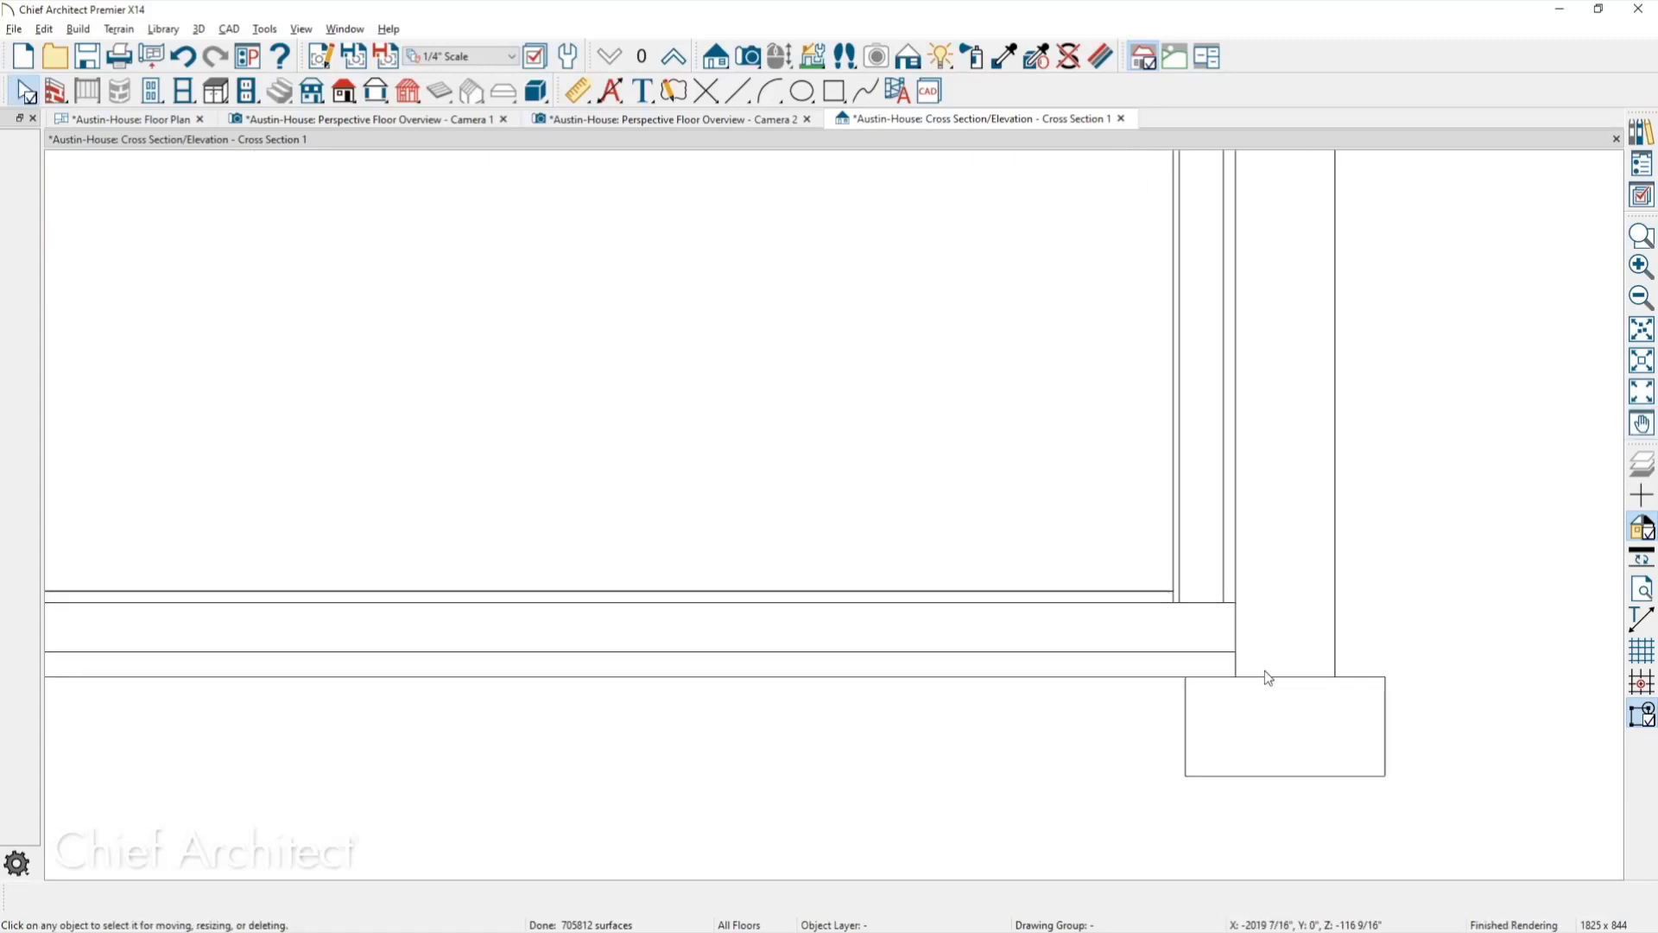
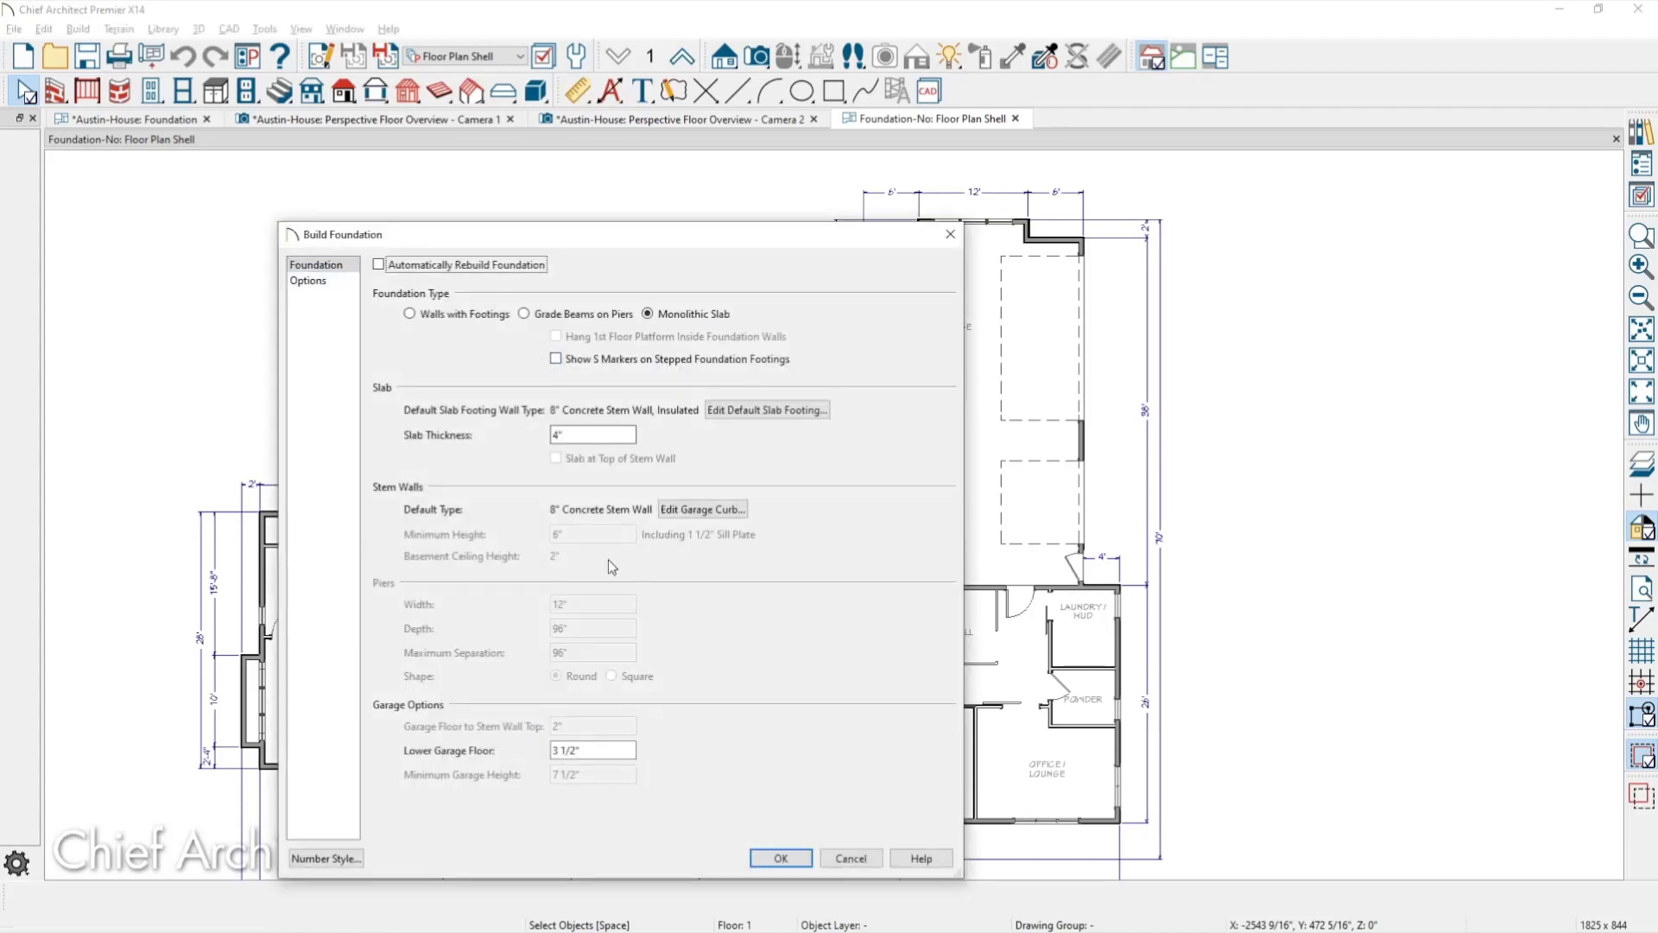
Set the new foundation's type to Grade Beams on Piers with a minimum stem wall height of 48".
left_click(574, 435)
left_click(566, 314)
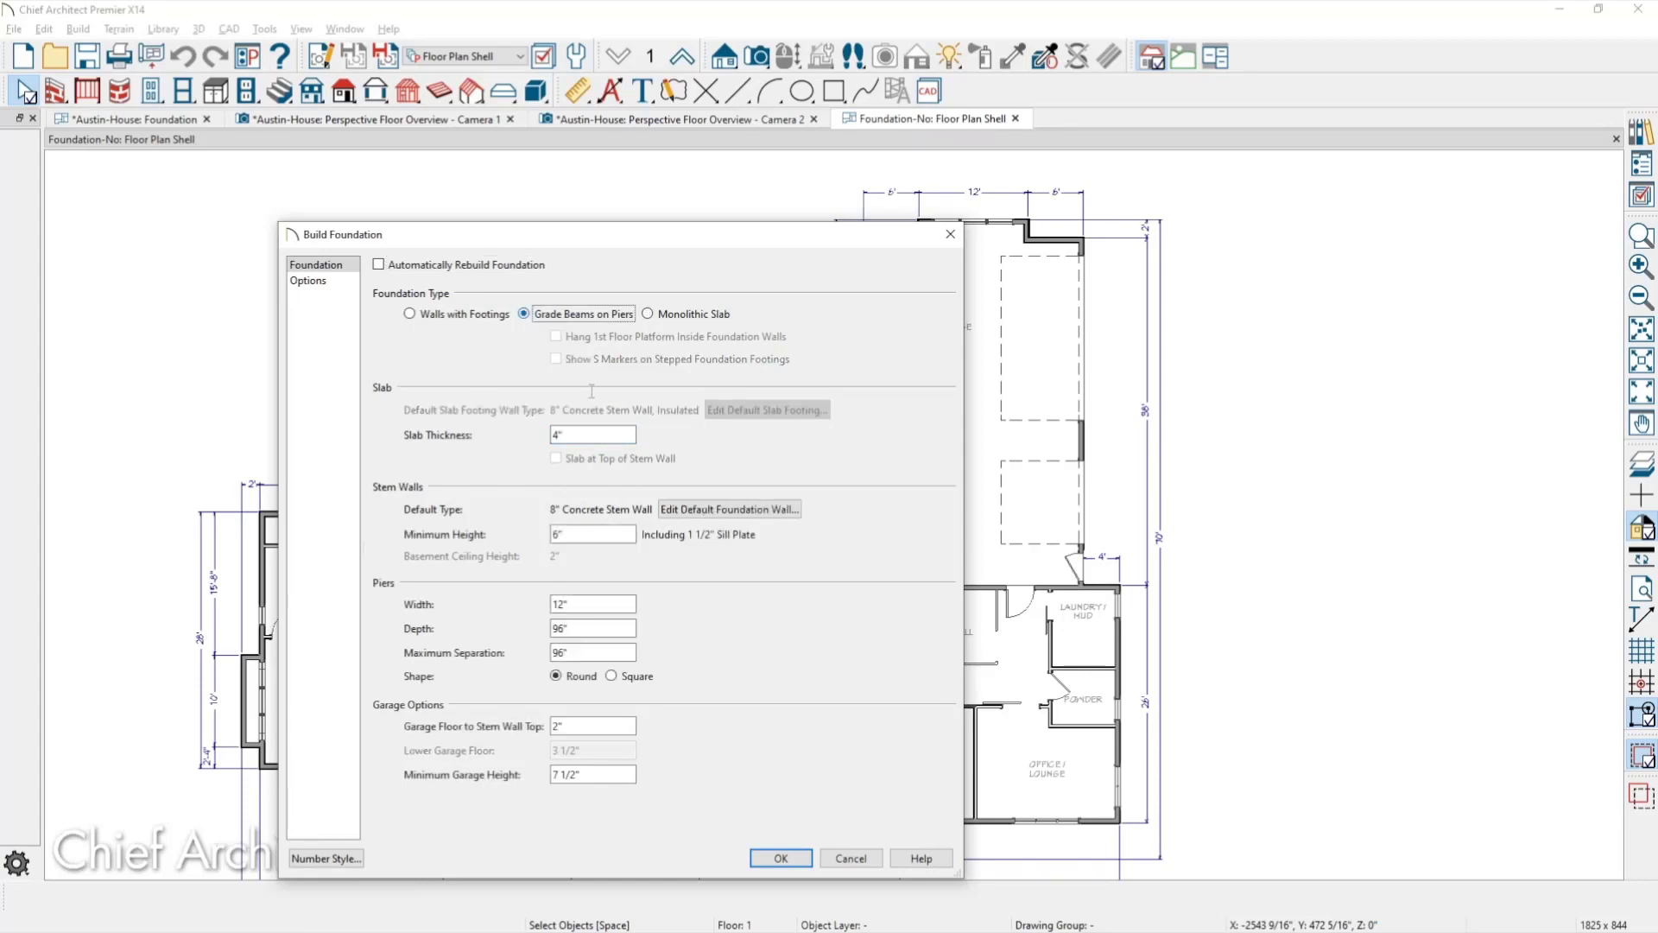
left_click_drag(574, 533, 542, 533)
type("48")
key("Tab")
left_click(602, 630)
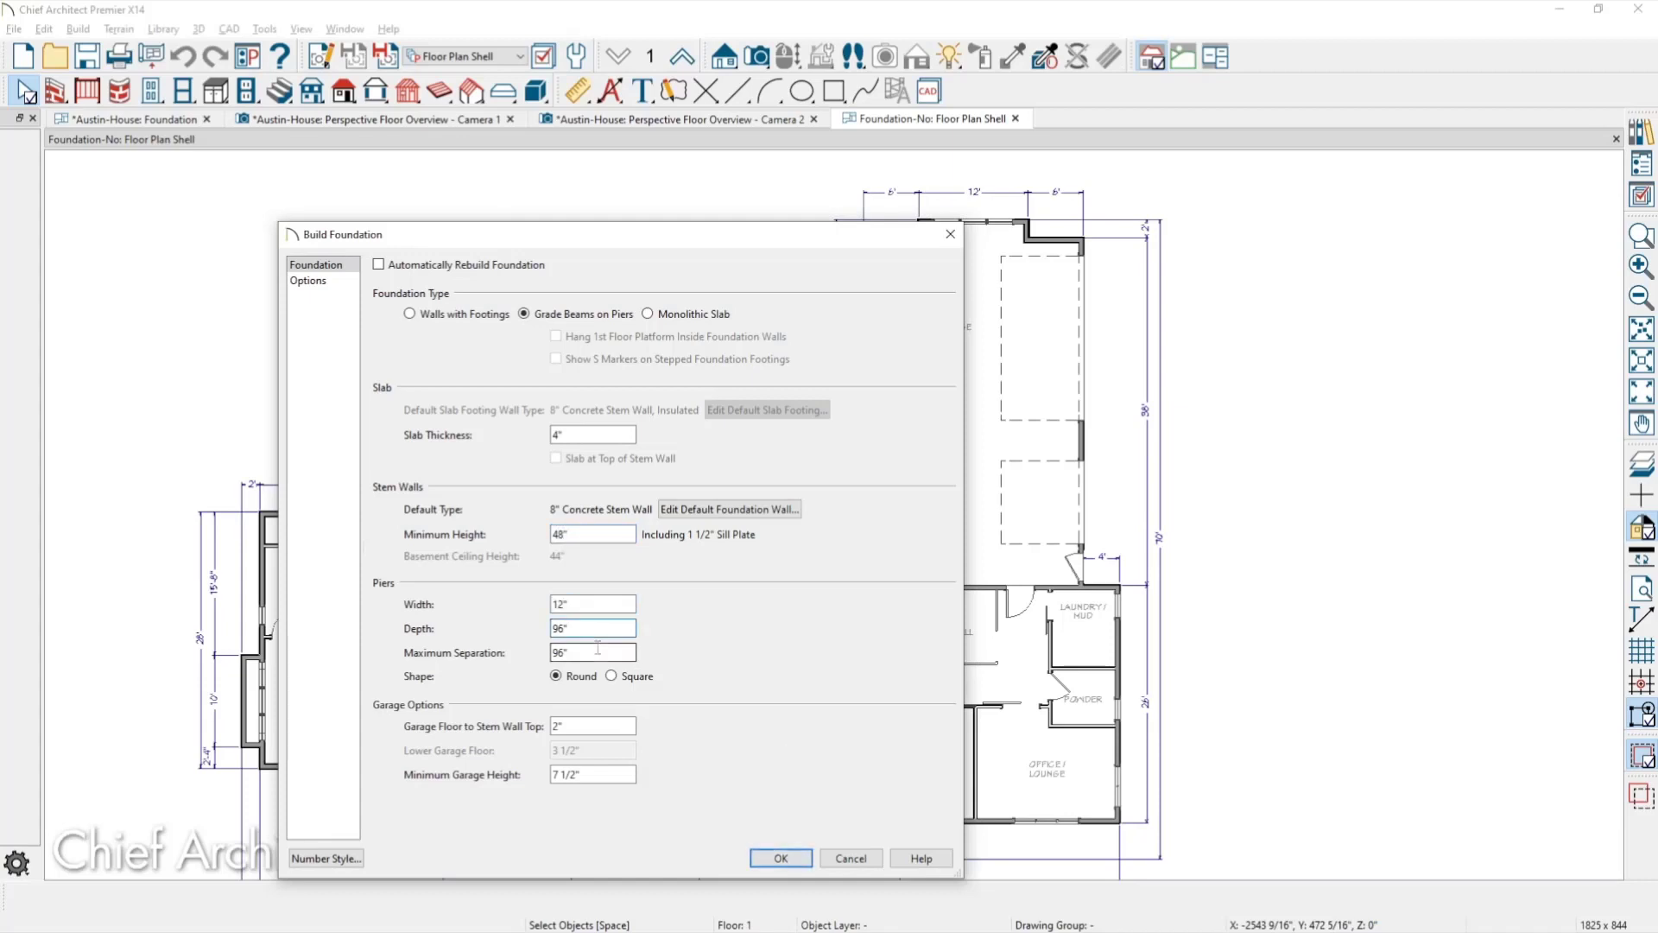
Build the foundation by deriving it from the 1st floor plan and inspect the grade beams and piers along the perimeter.
left_click(802, 856)
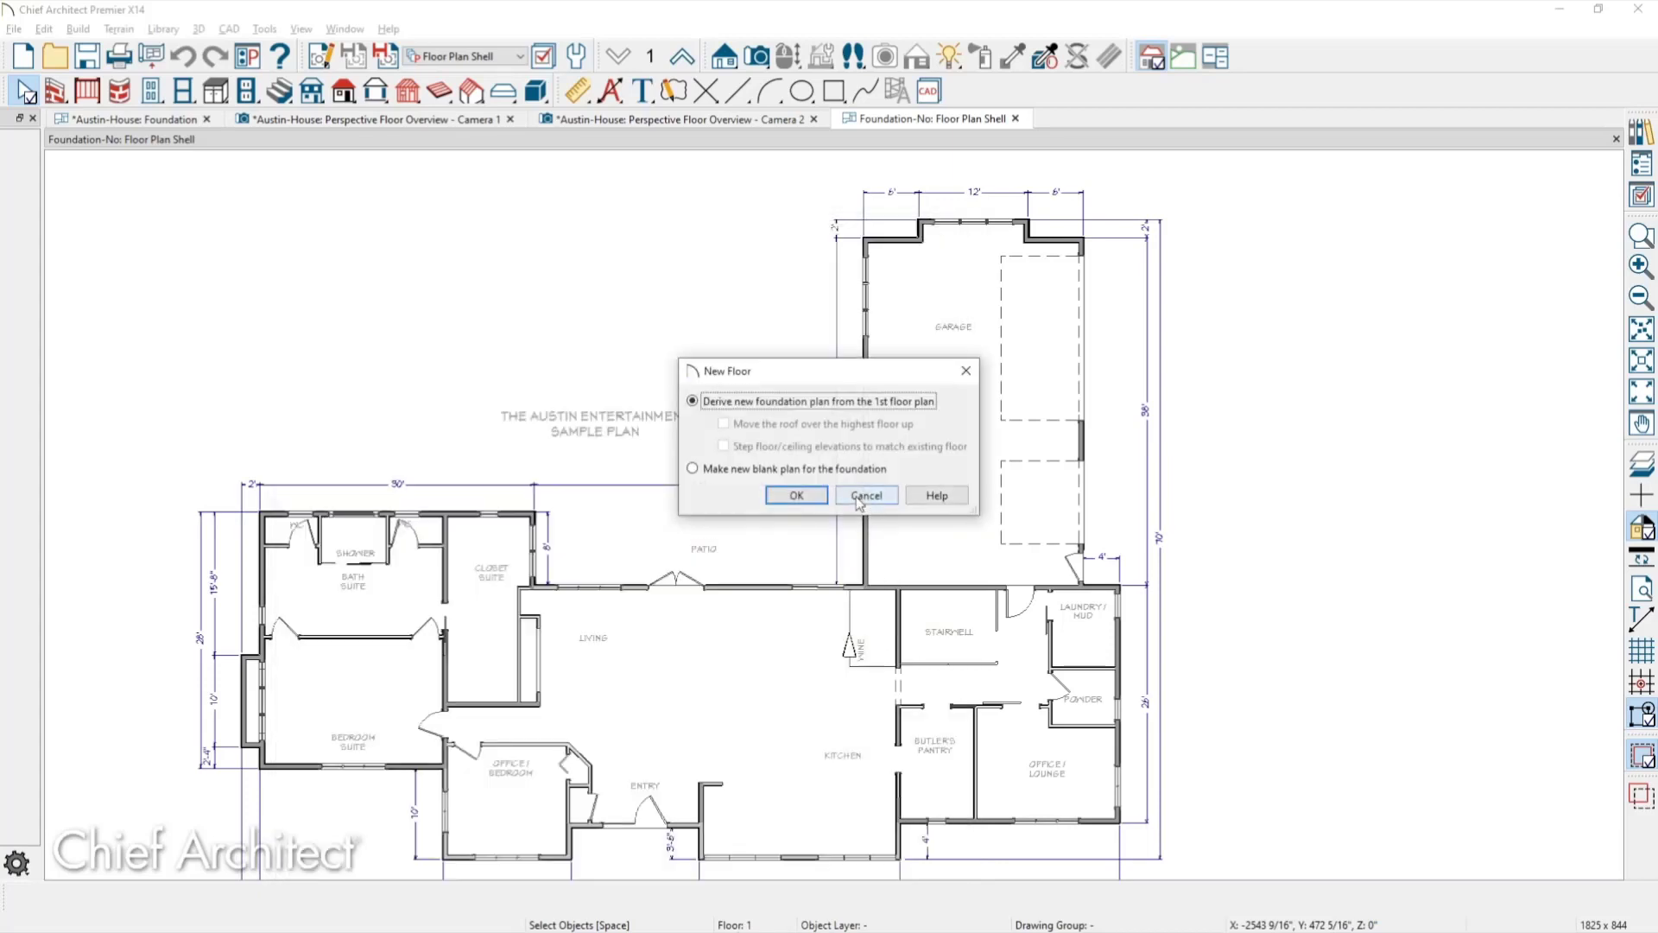
left_click(808, 496)
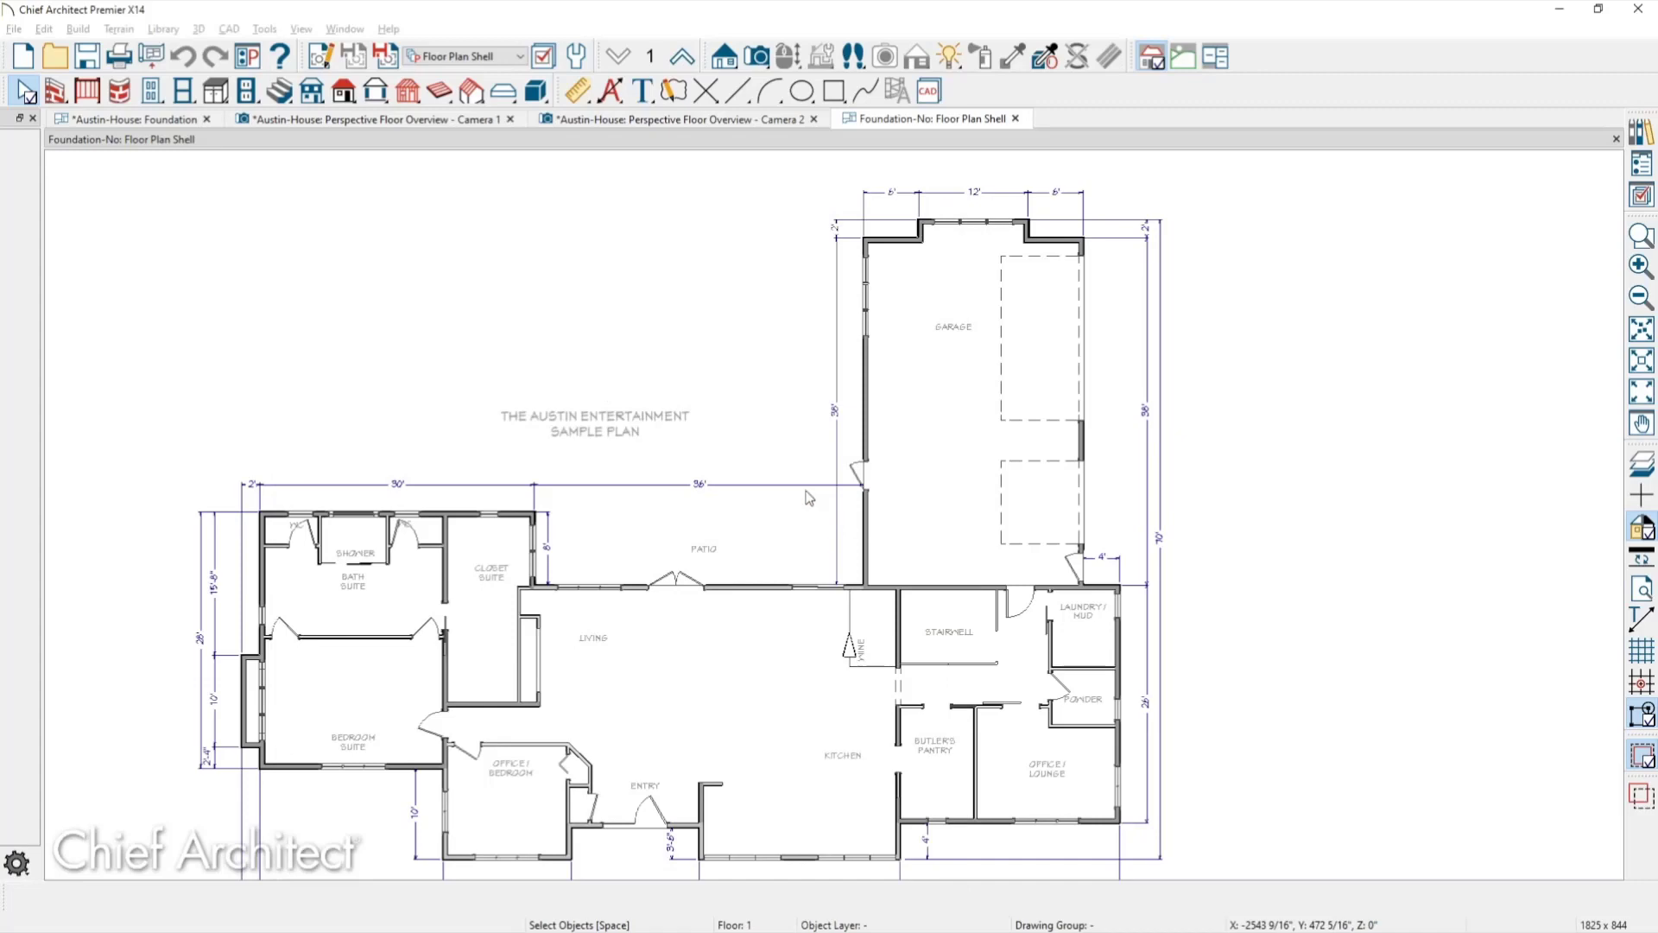
middle_click_drag(785, 547, 834, 386)
scroll(537, 406, "up", 2)
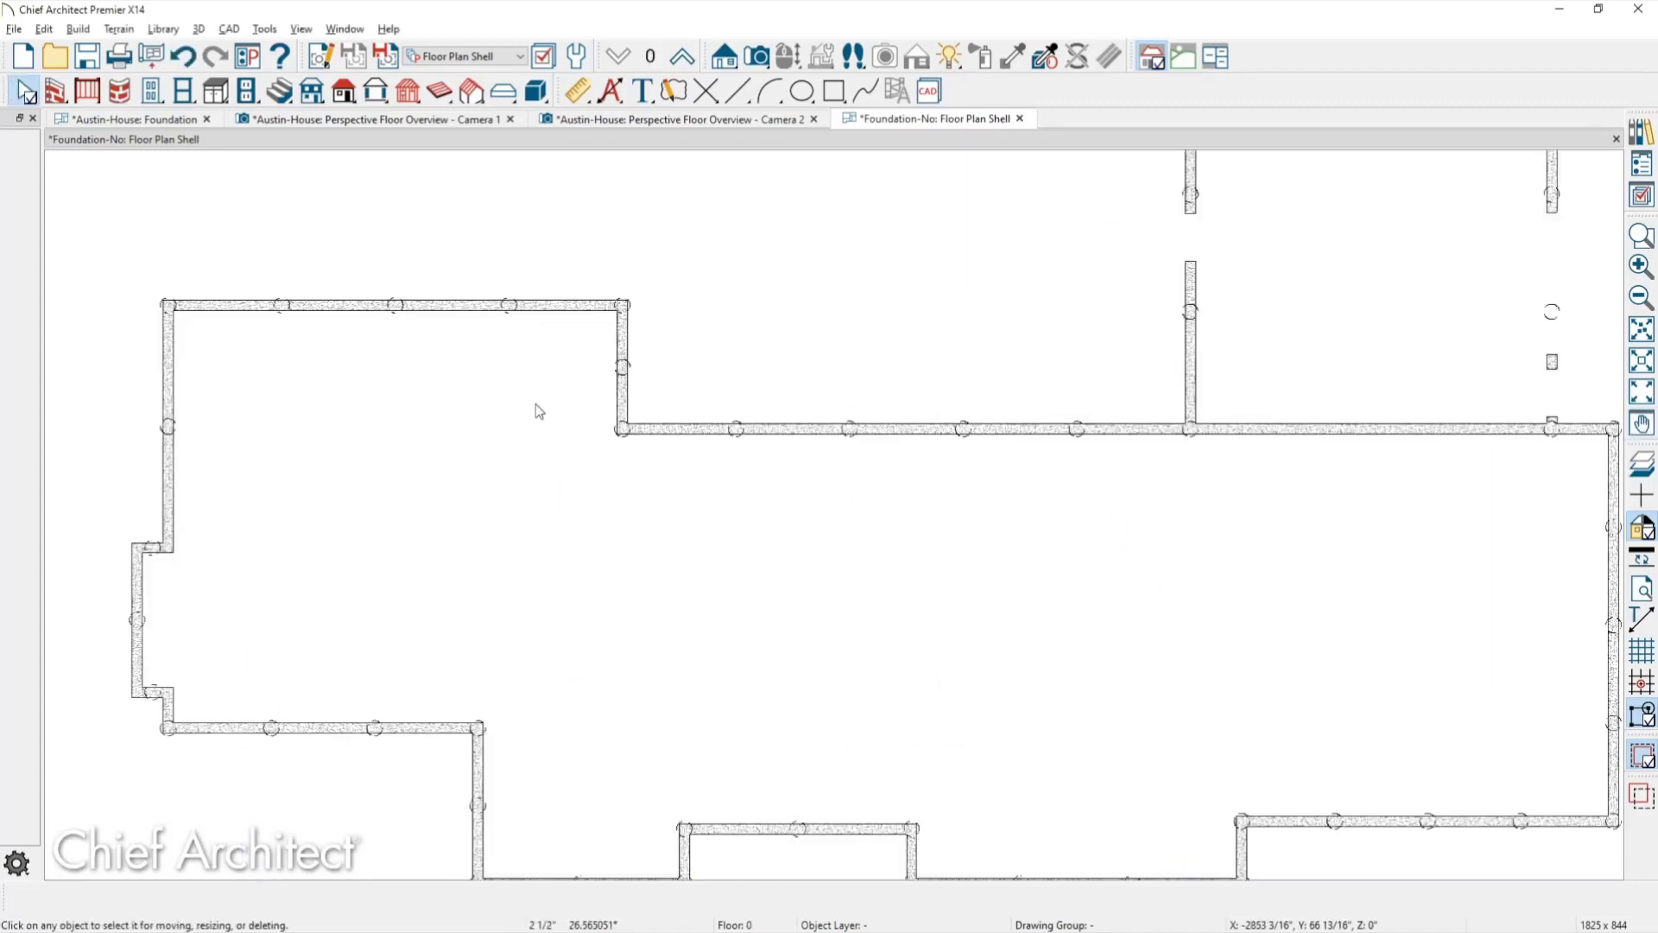
scroll(593, 396, "up", 1)
scroll(593, 396, "down", 3)
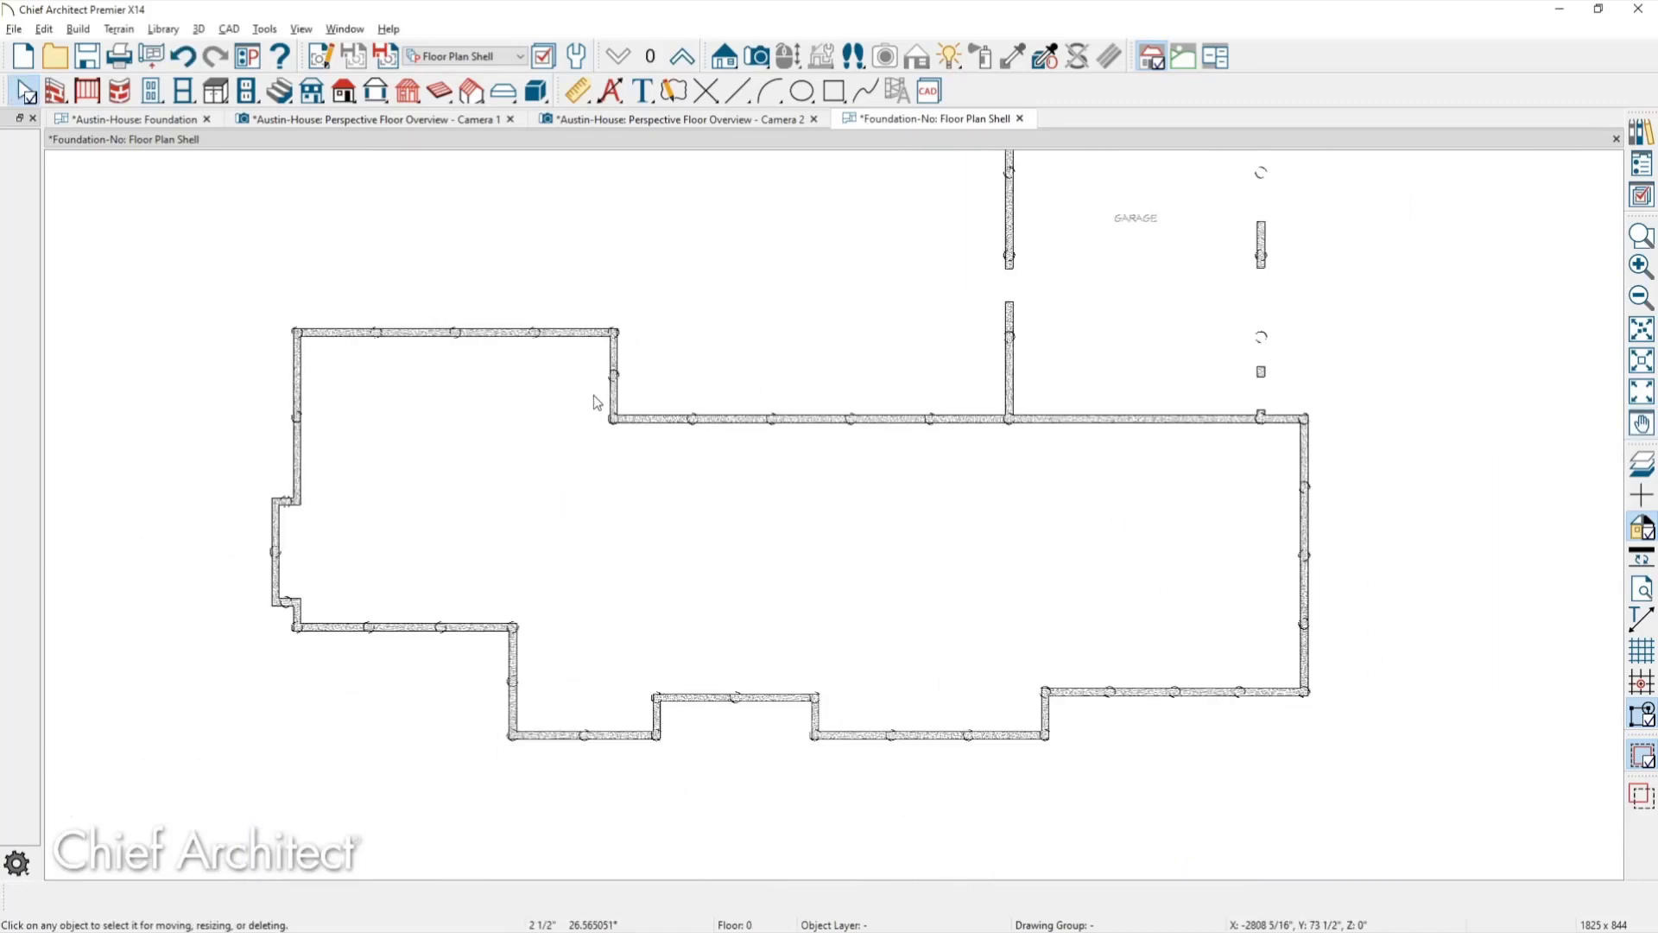
Create a perspective floor overview of the foundation level and examine the grade beams and piers in 3D.
middle_click_drag(605, 406, 712, 404)
middle_click_drag(581, 441, 703, 433)
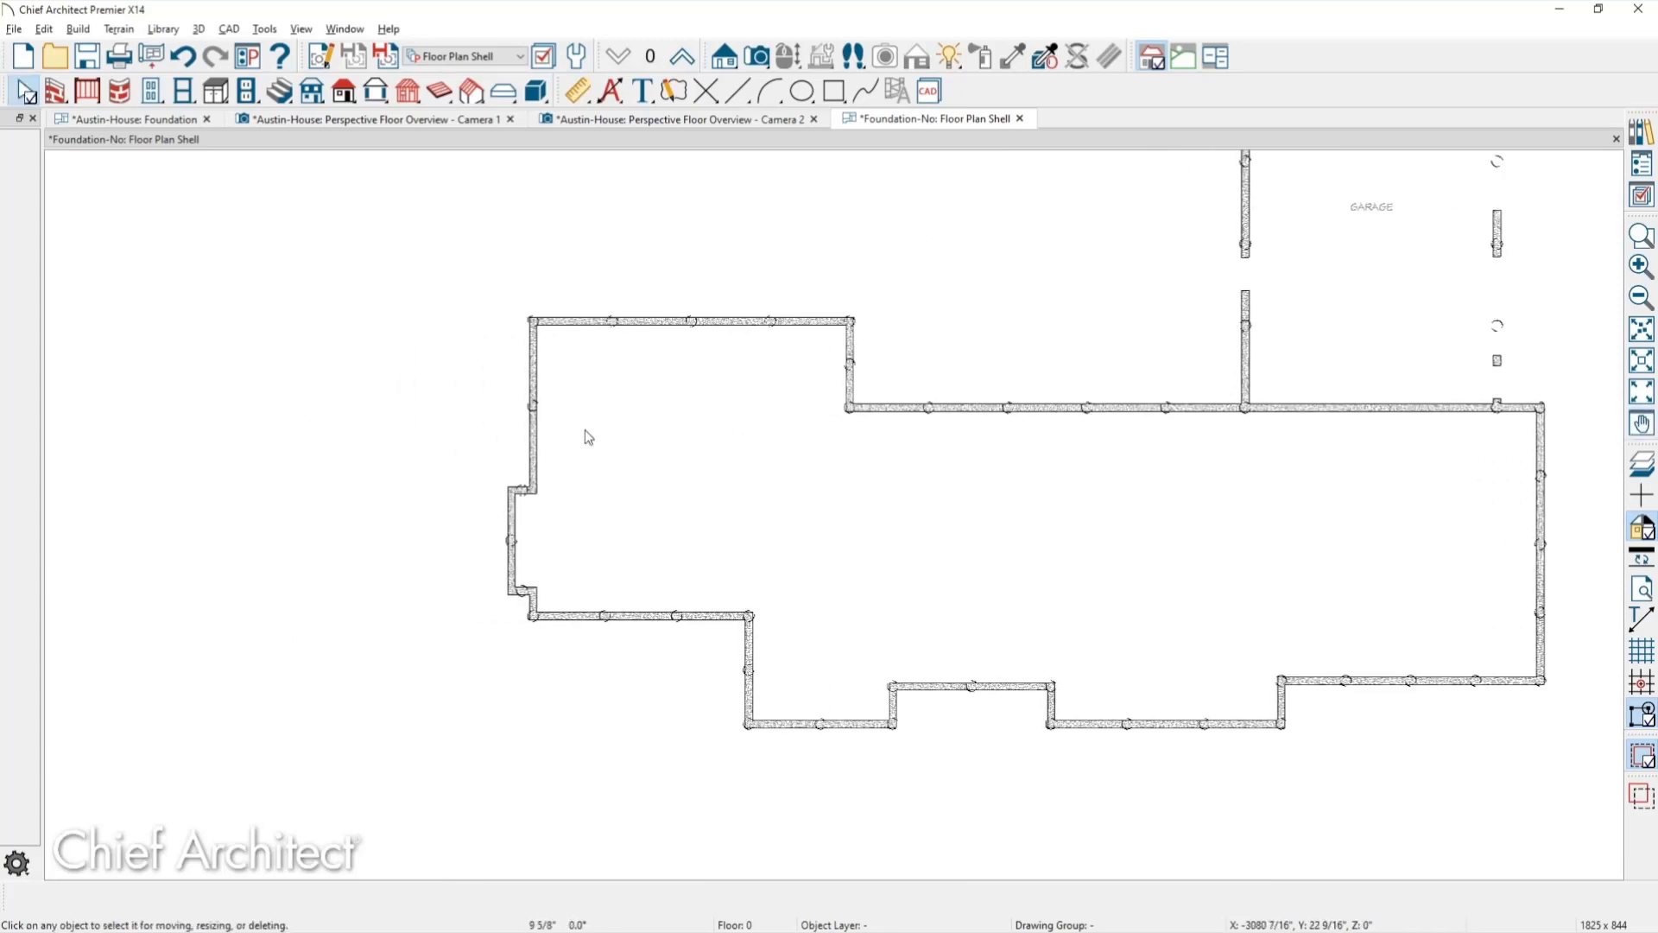
left_click(756, 56)
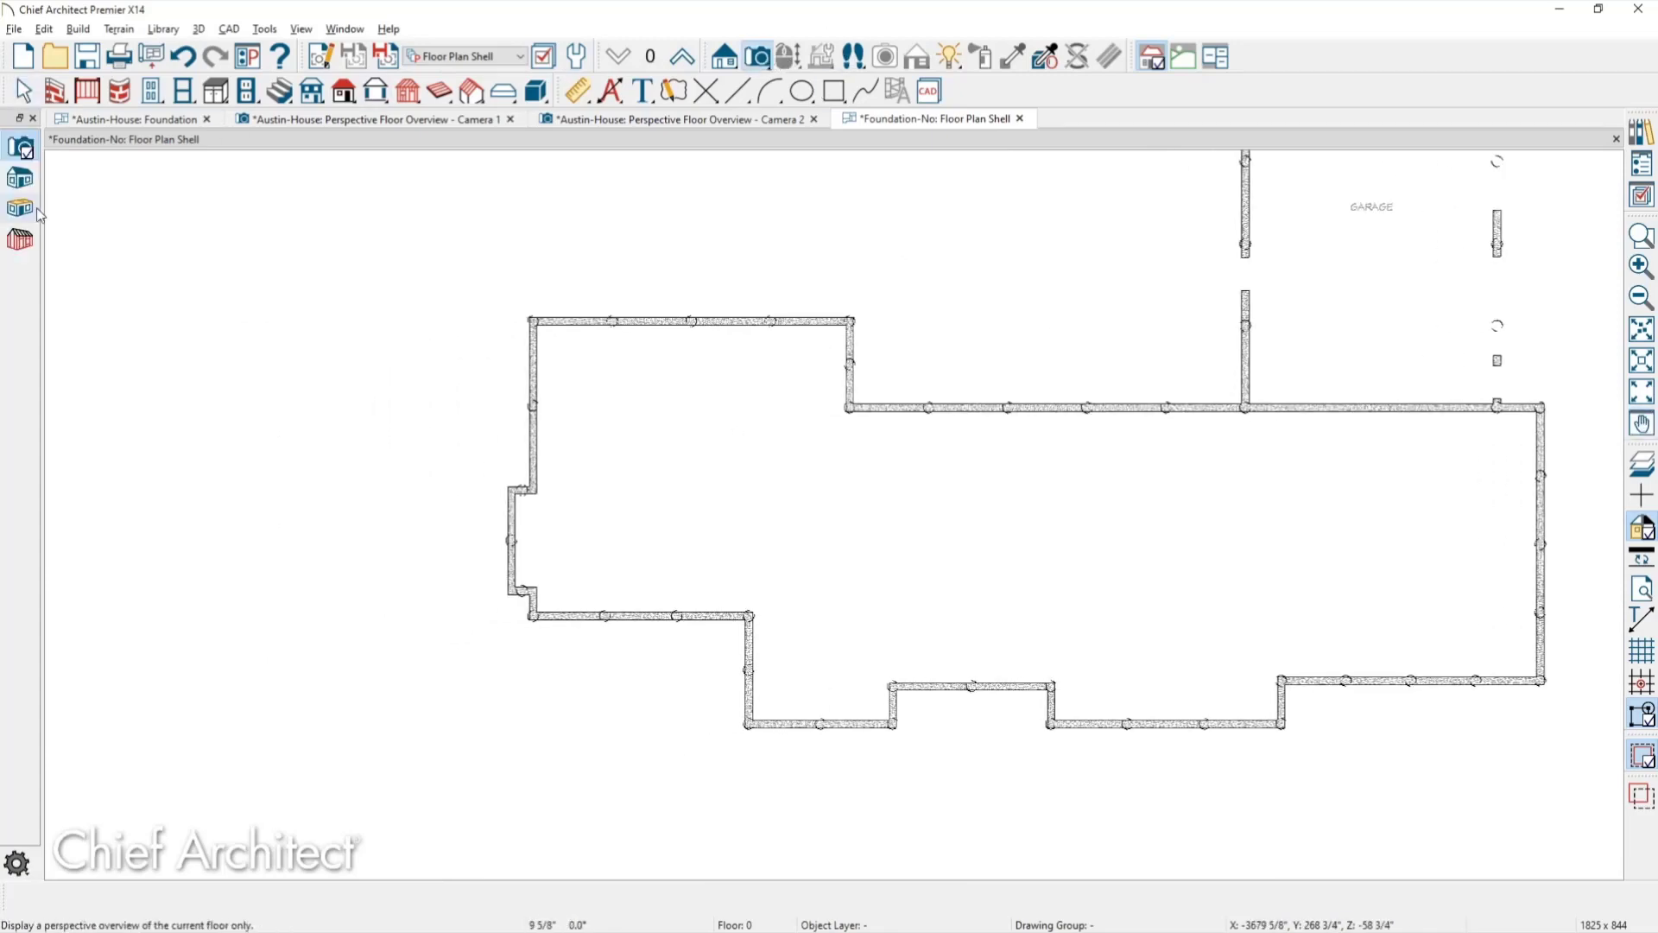
left_click(664, 509)
left_click_drag(714, 548, 841, 585)
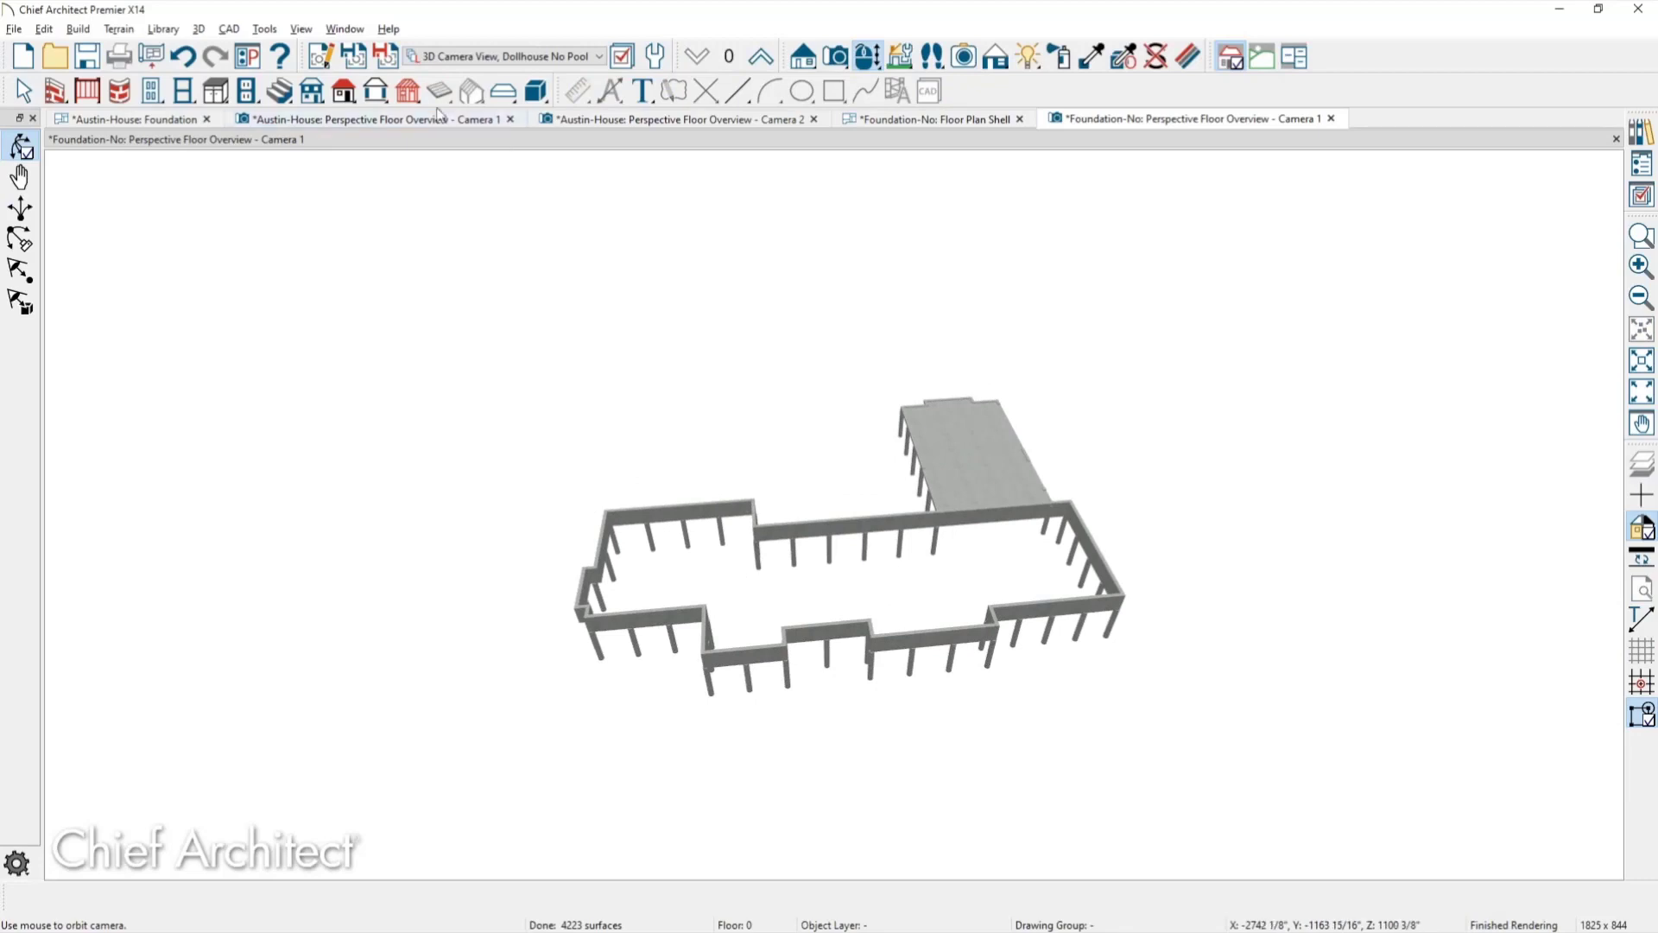
Return to the Foundation-No floor plan and extend the short wall beside the front recess to the rear wall, about 30' long.
left_click(138, 118)
key("space")
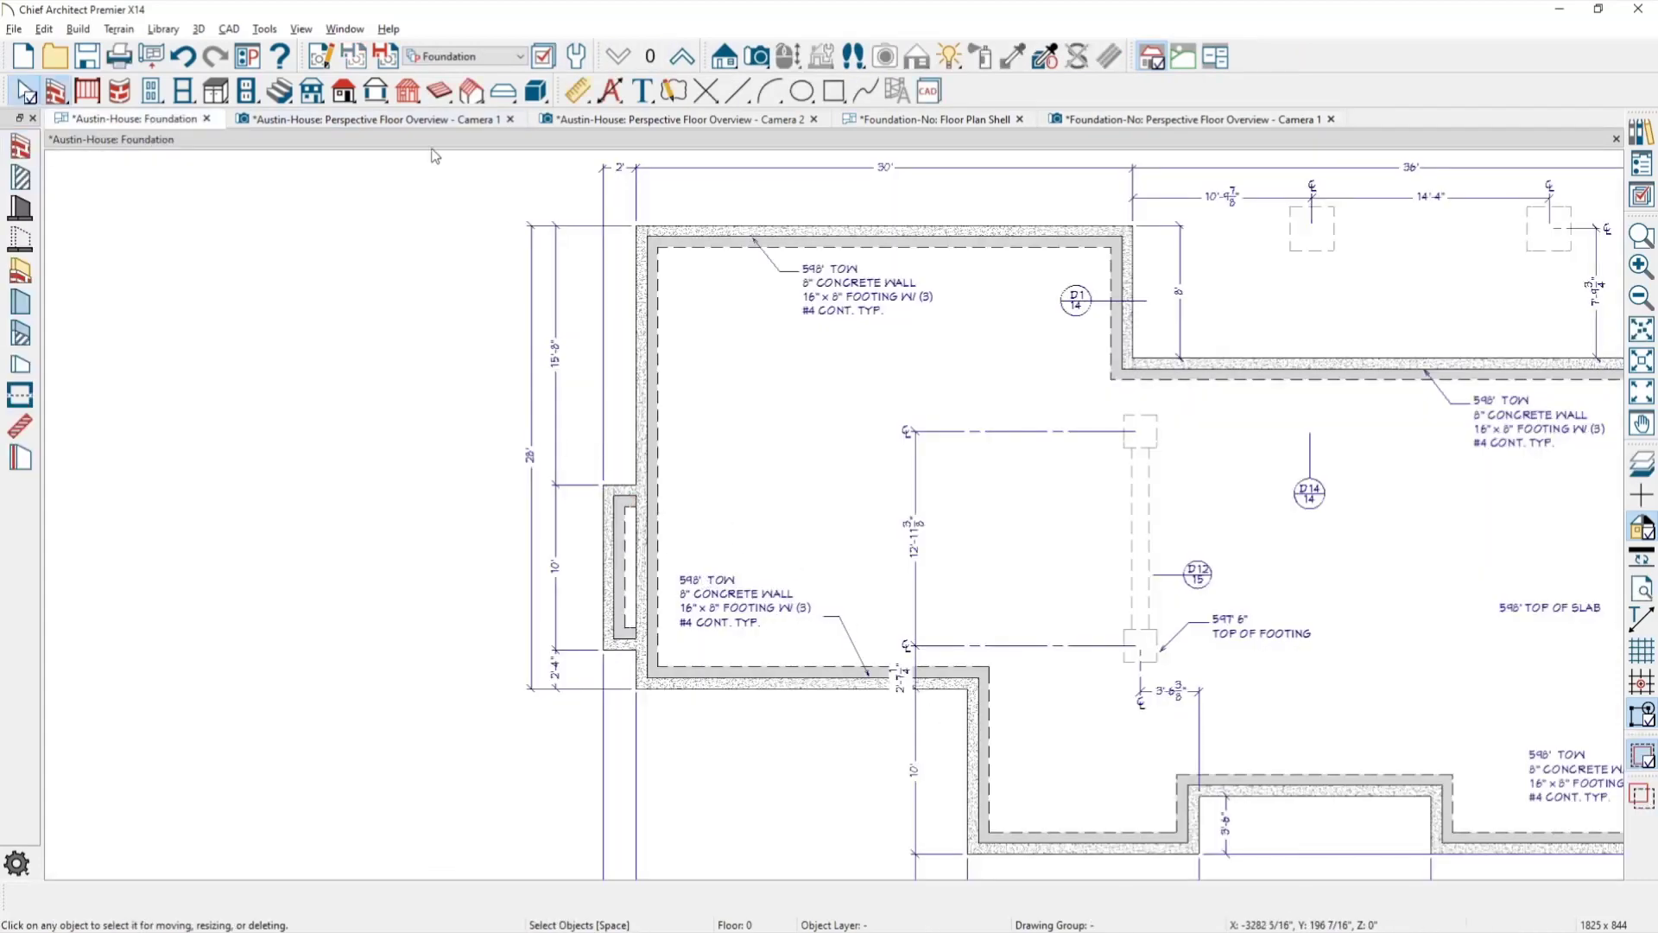
left_click(990, 121)
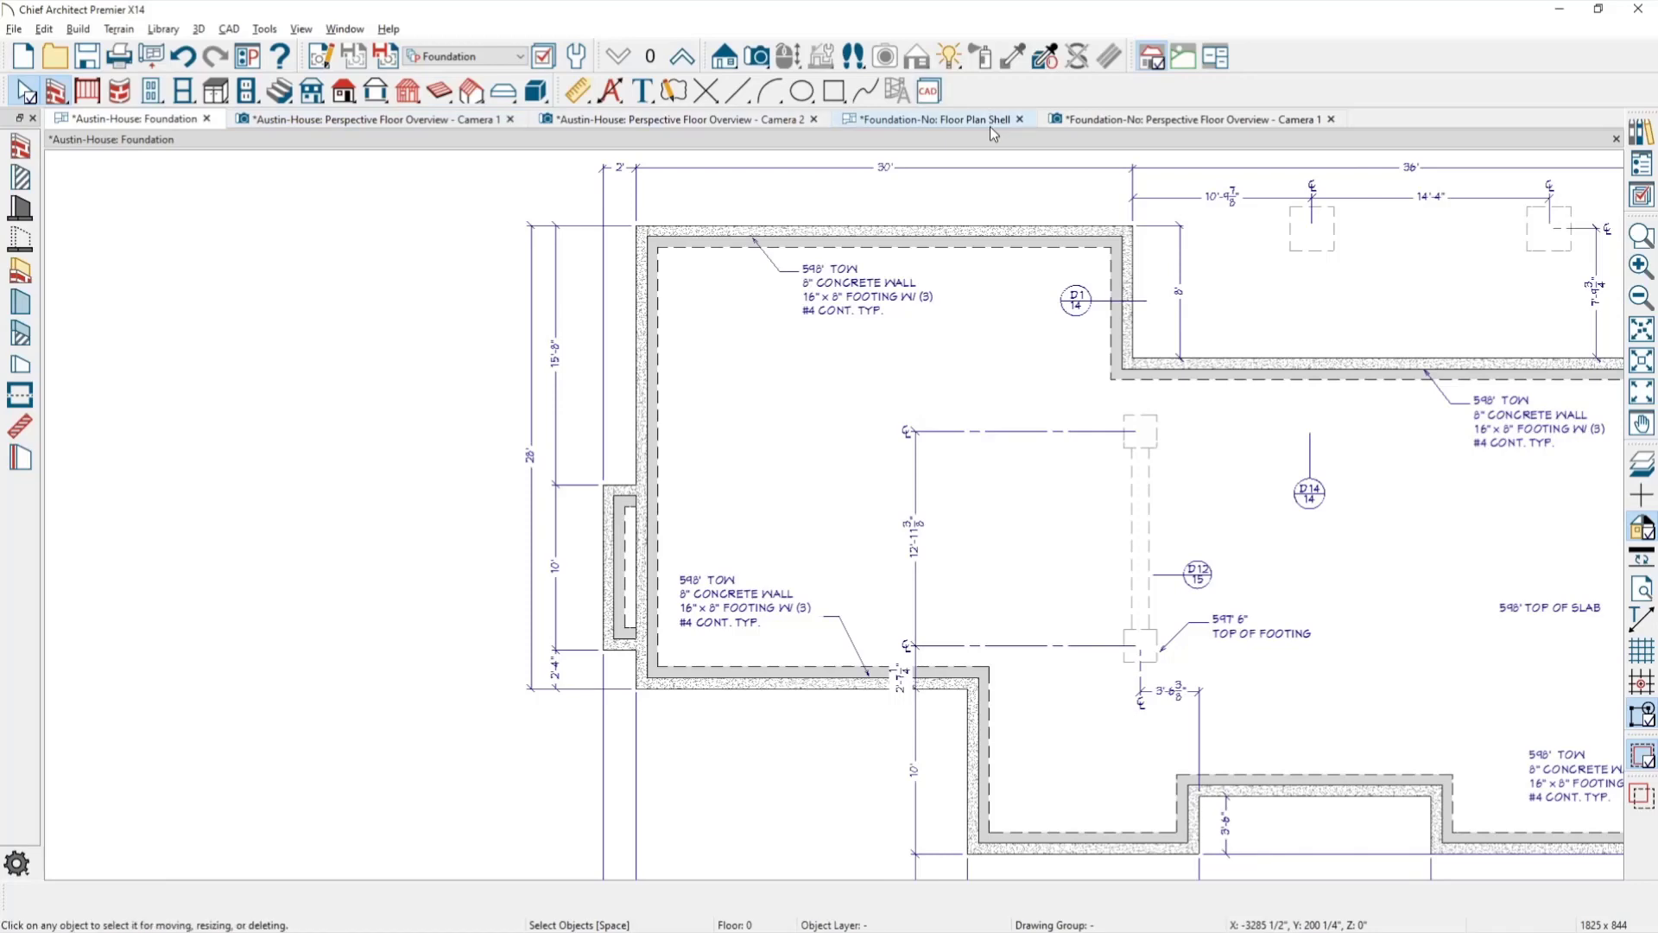
key("space")
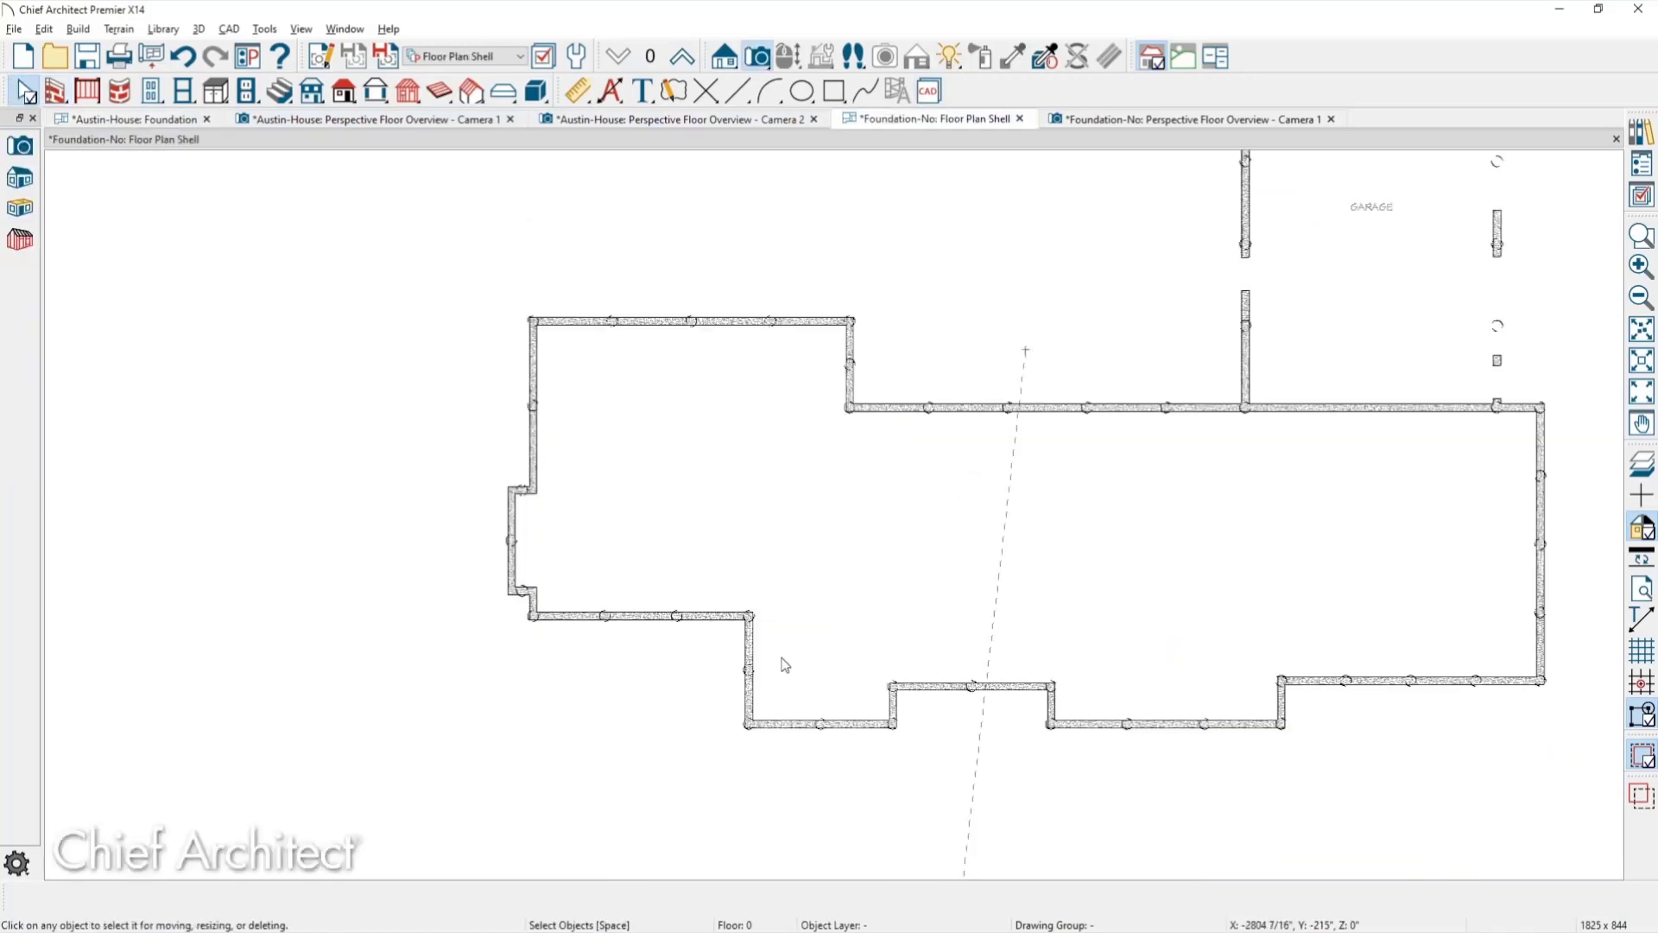
left_click(892, 694)
left_click(891, 700)
left_click_drag(893, 687, 896, 406)
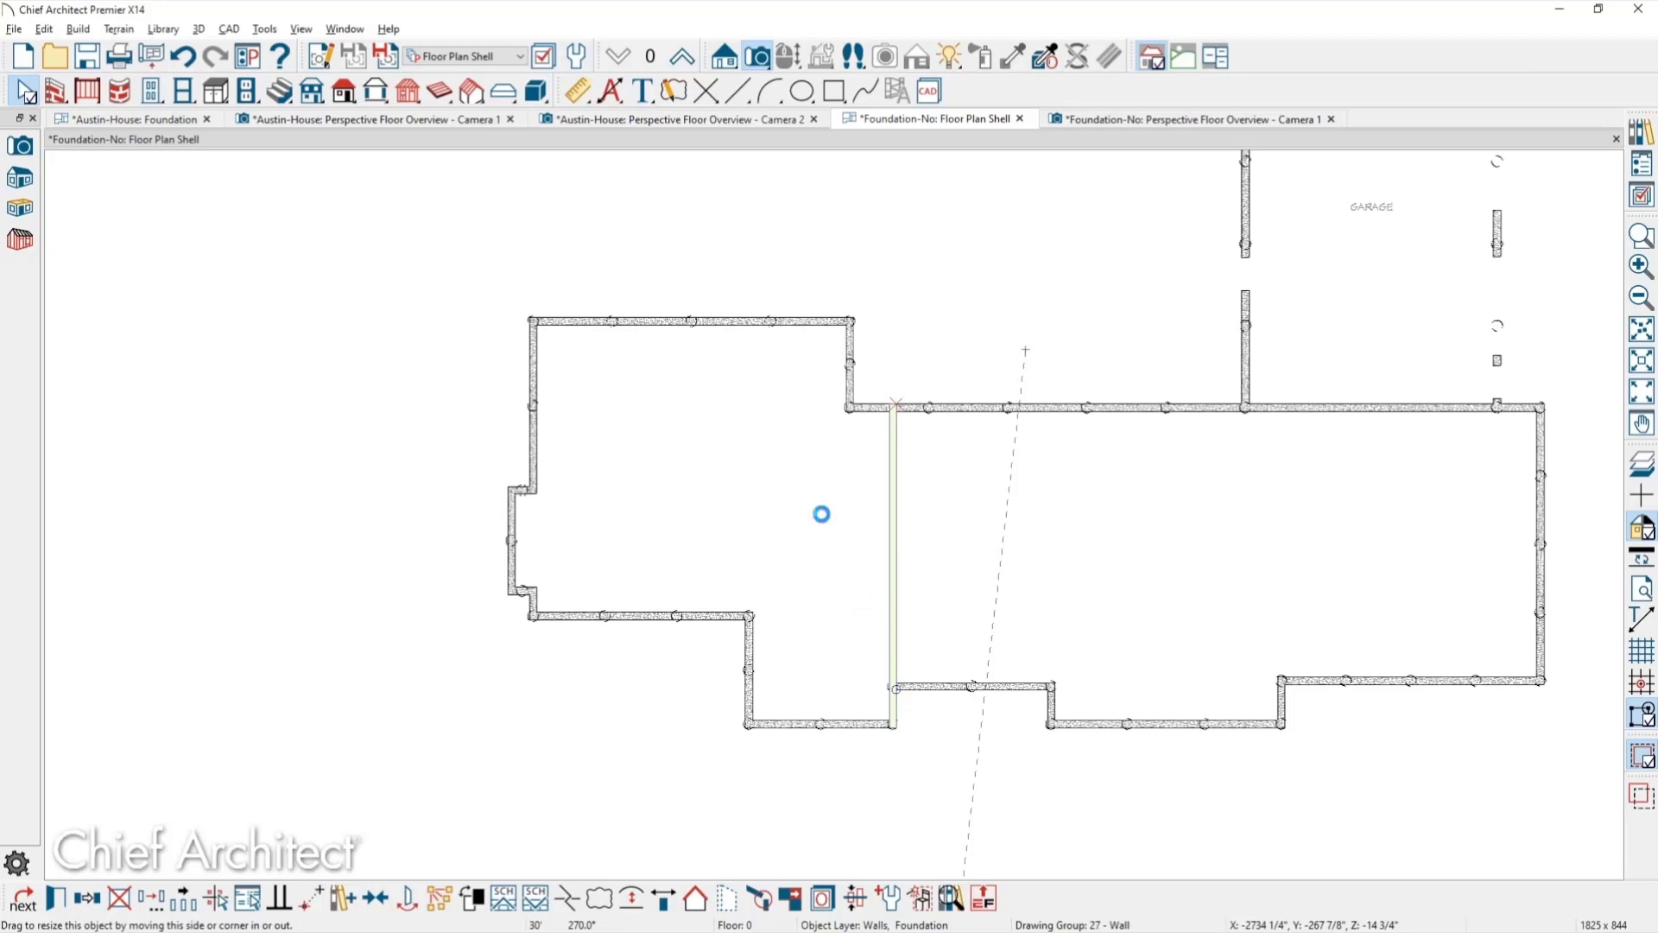
left_click(719, 536)
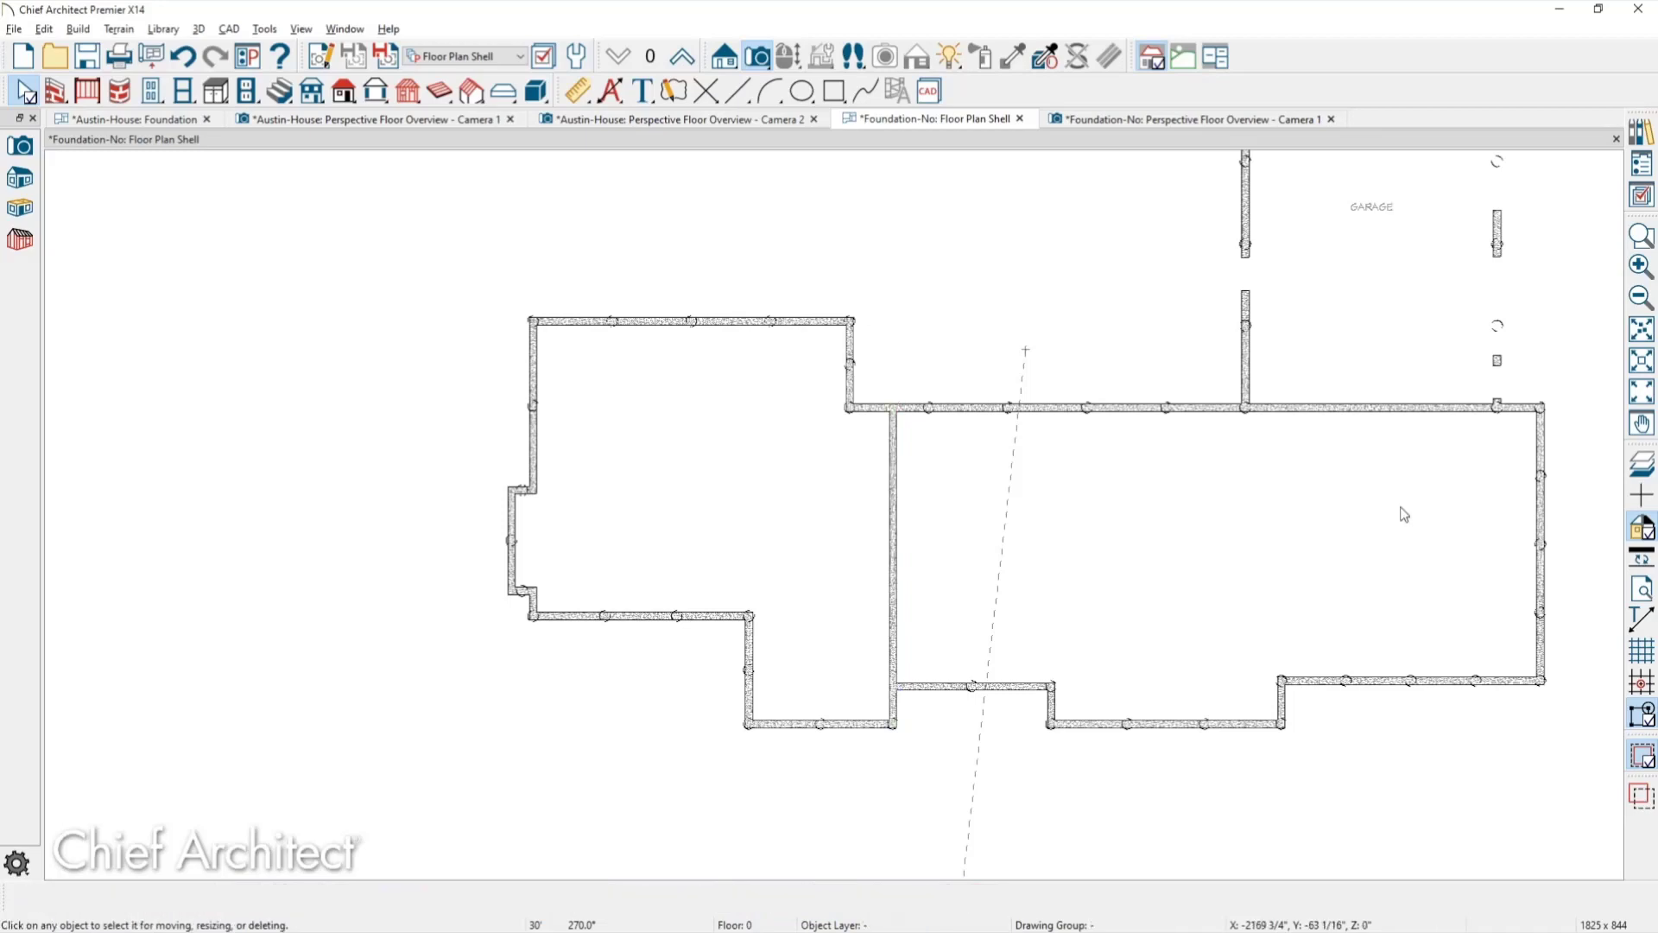
Review the structure settings of the room enclosed on the left of the foundation plan without changing them.
left_click(814, 597)
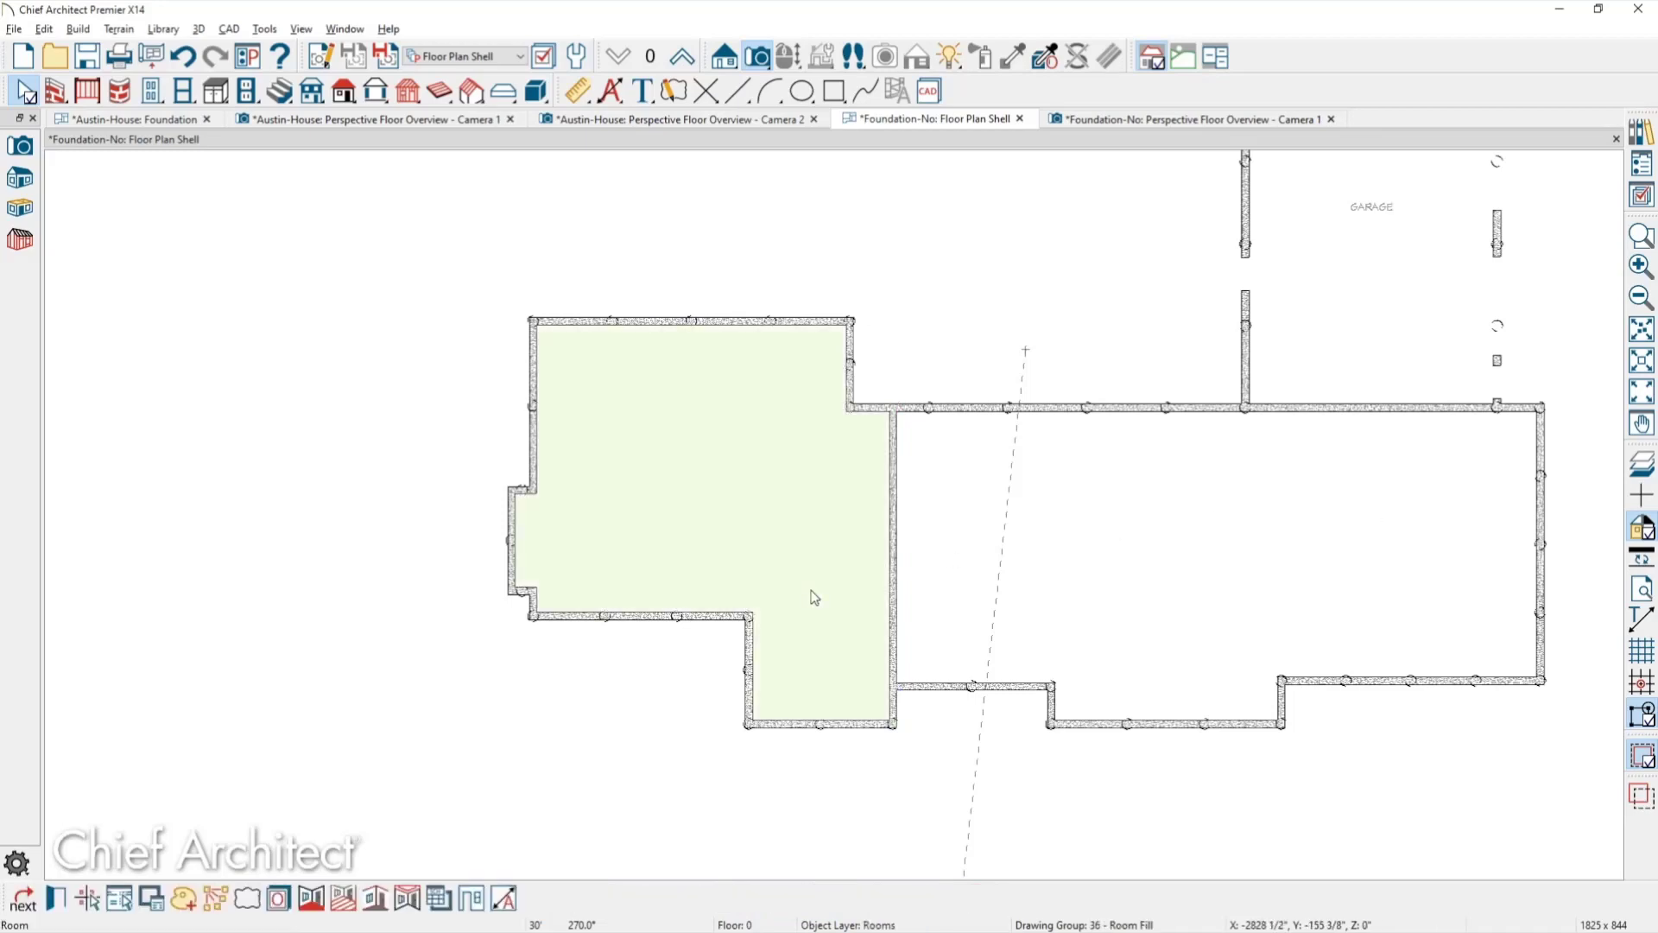
double_click(795, 489)
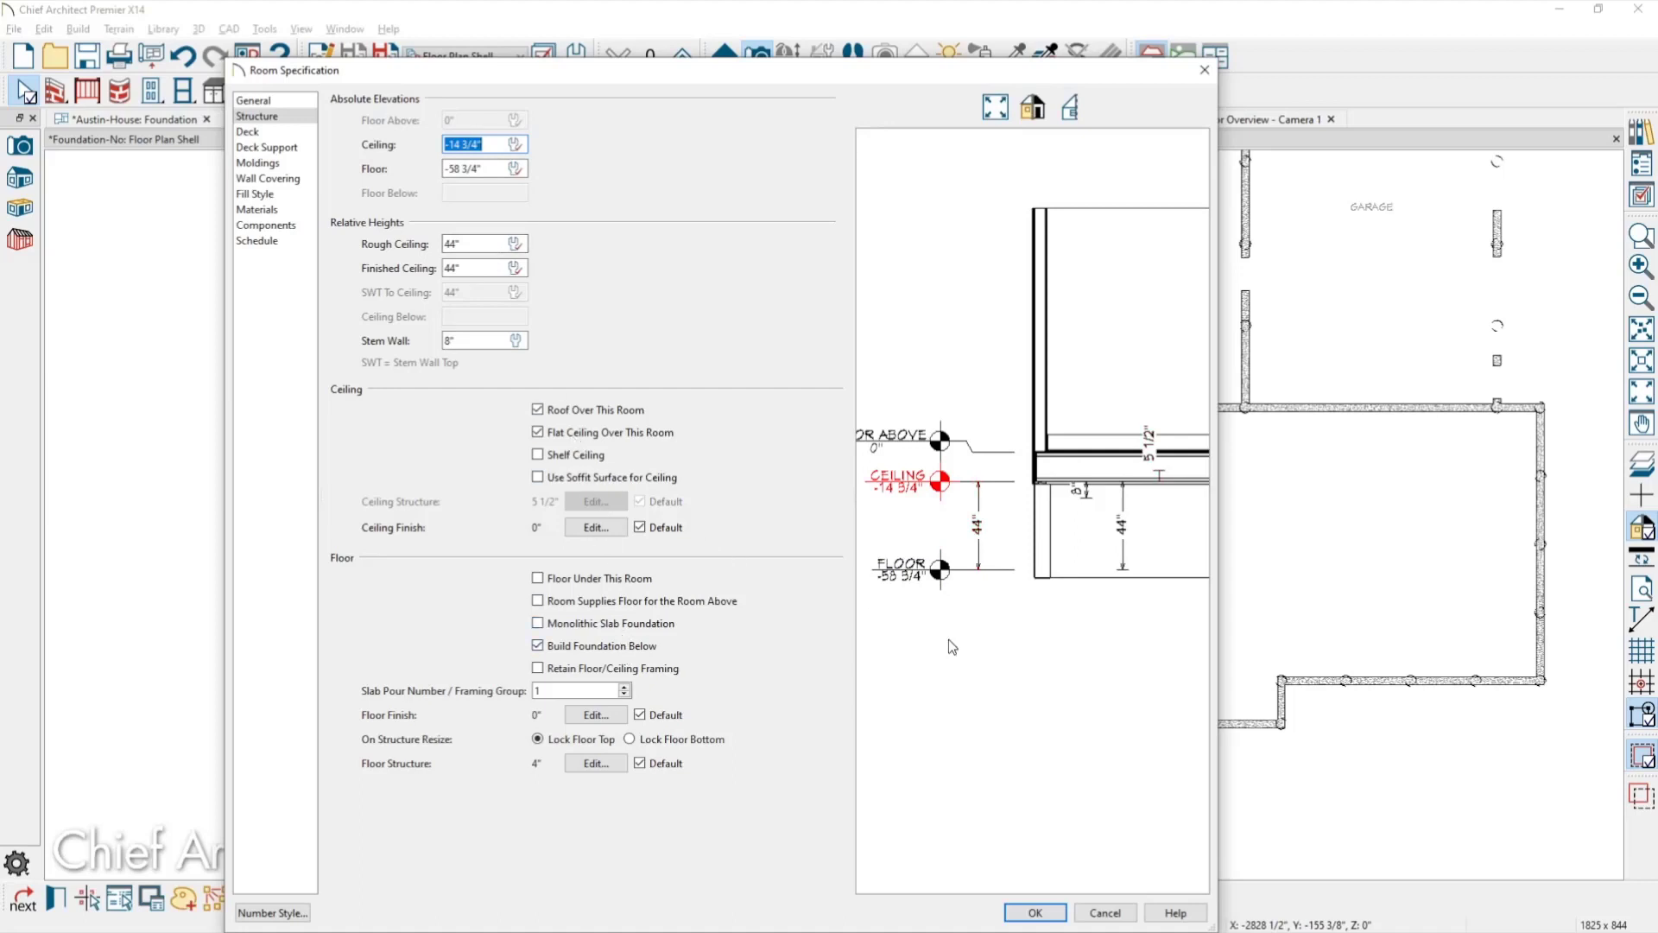
left_click(1035, 913)
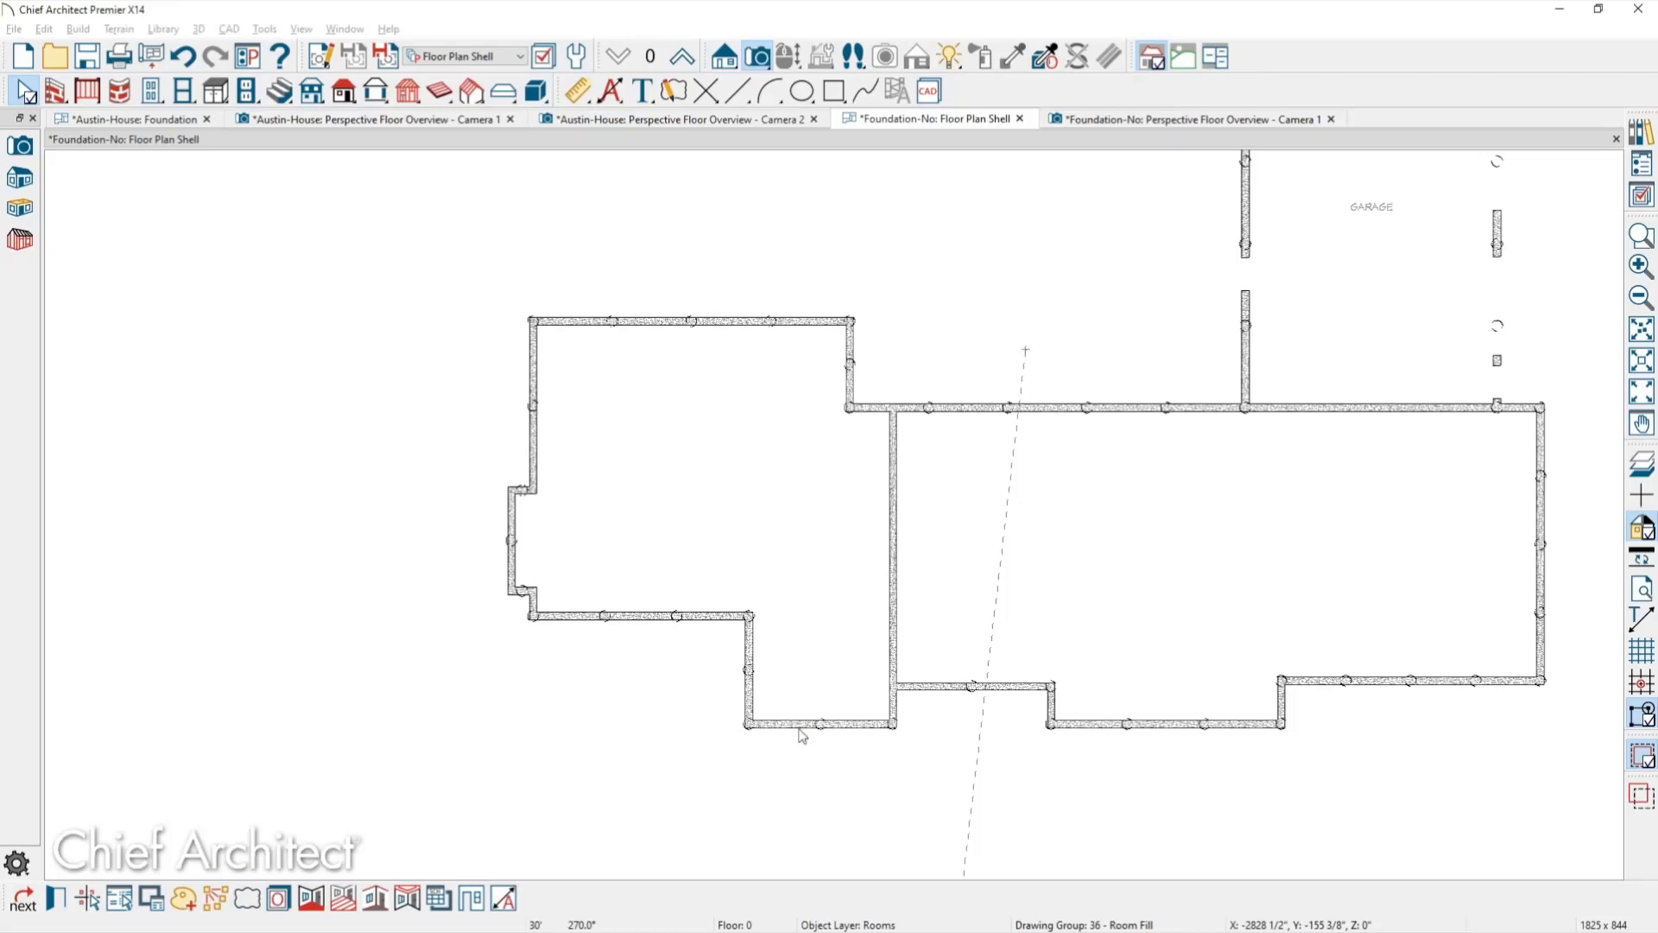
key("Escape")
Delete the piers under the left room's projecting front wall and set that foundation wall as a slab footing.
left_click_drag(732, 707, 853, 766)
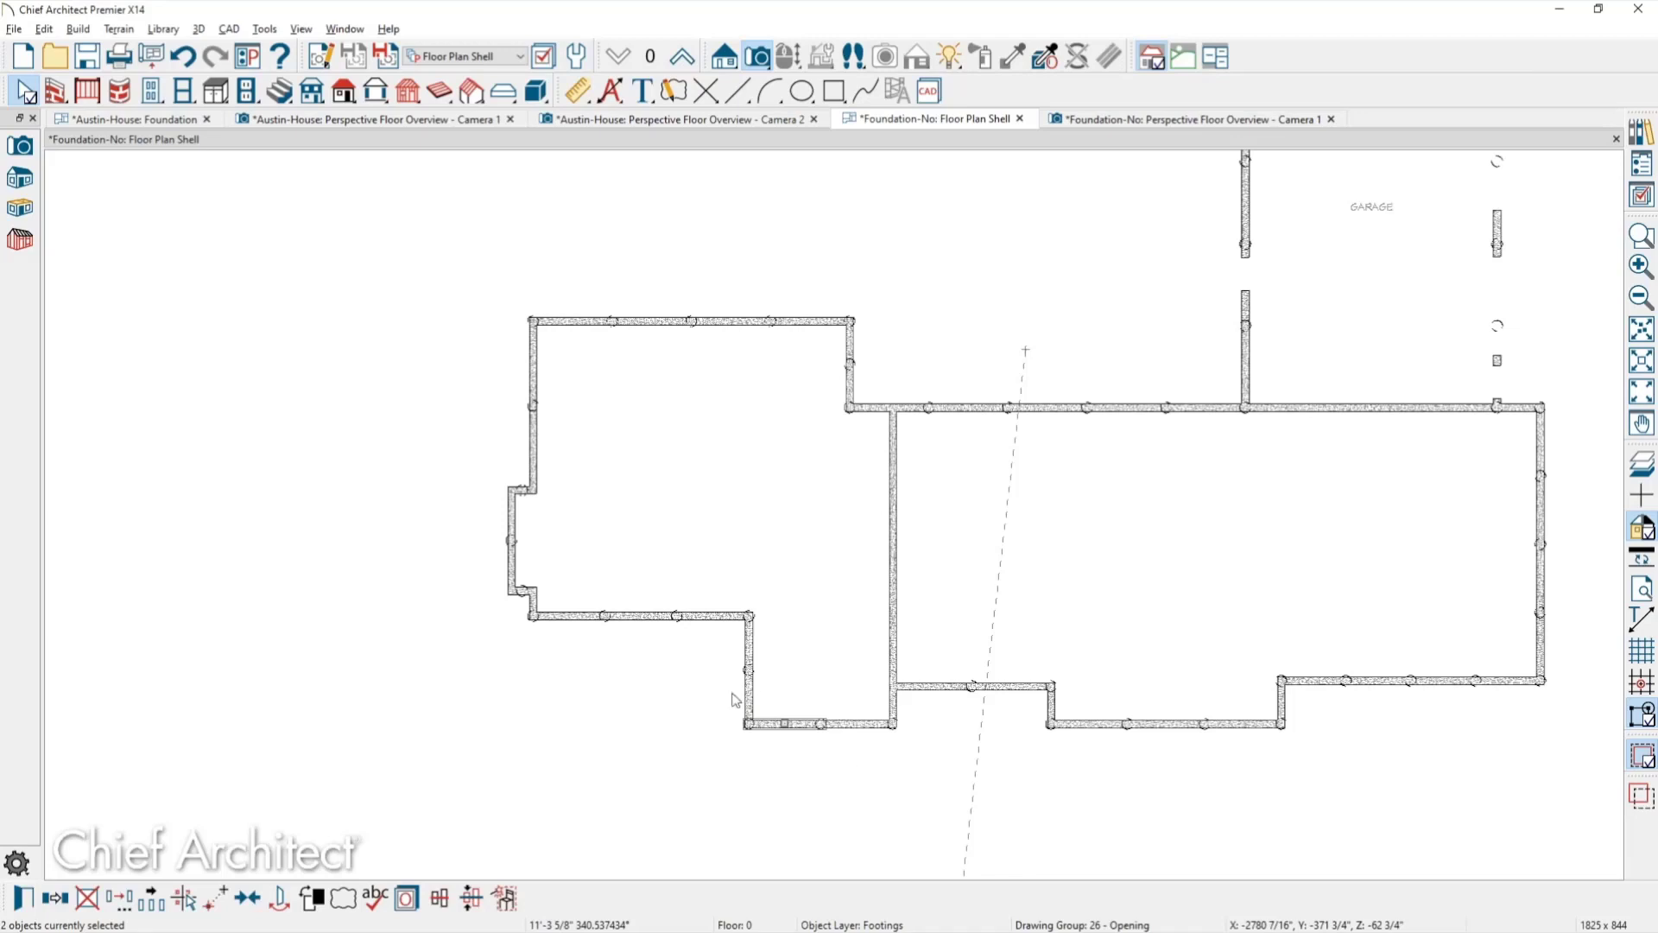
key("Delete")
left_click(783, 725)
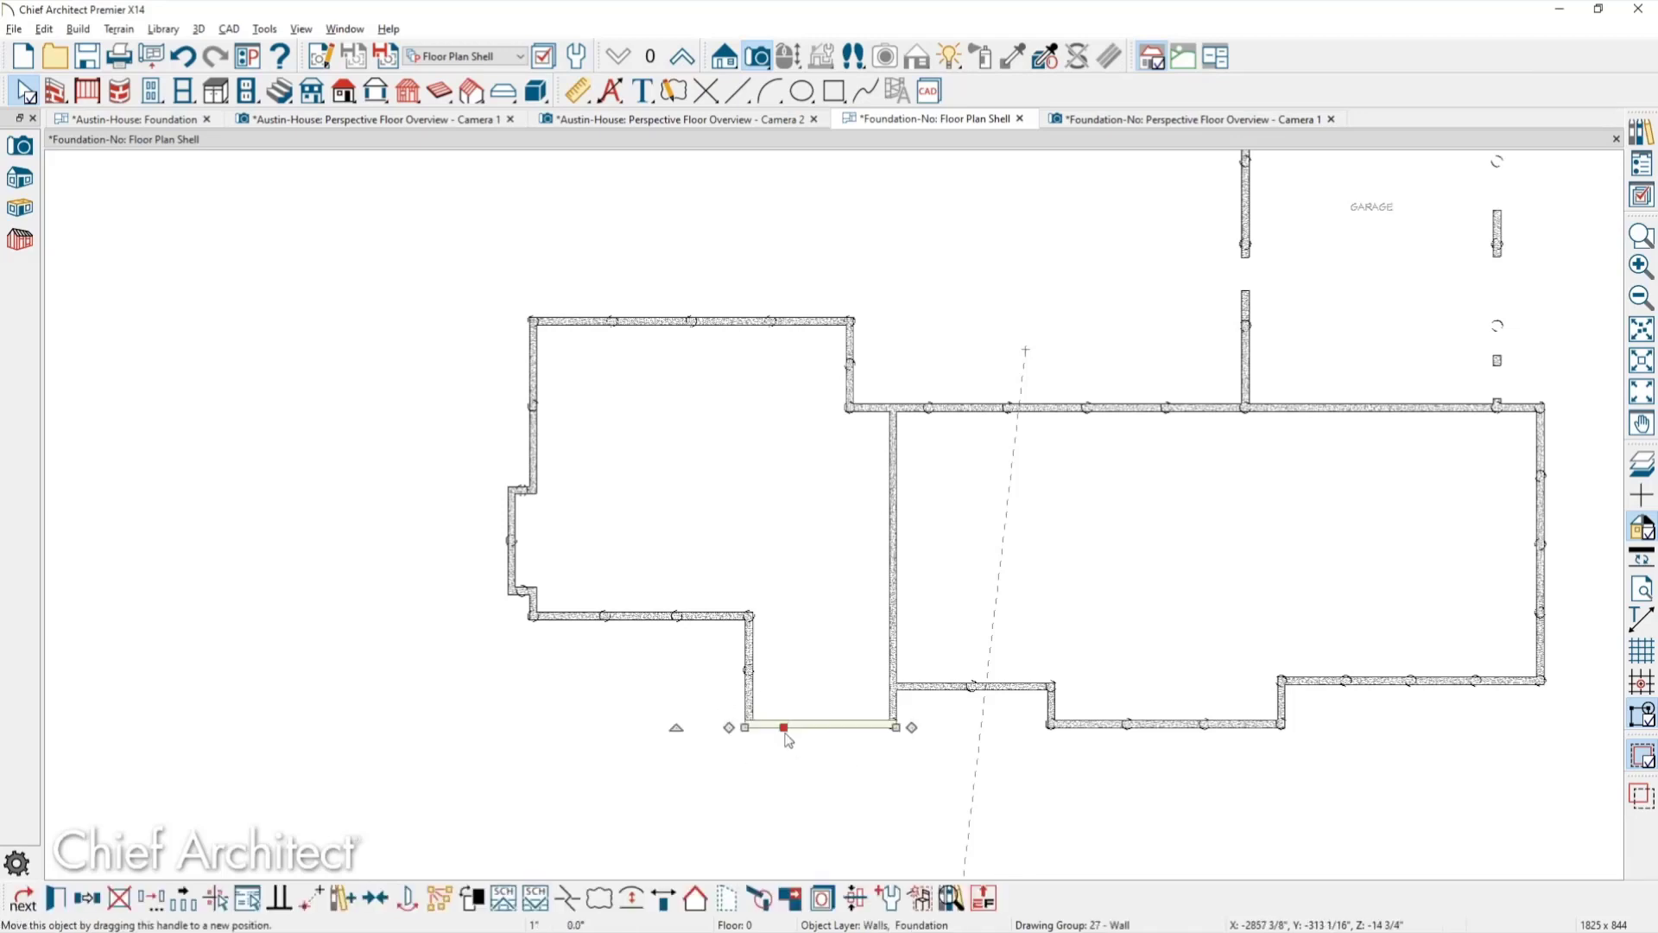
double_click(785, 726)
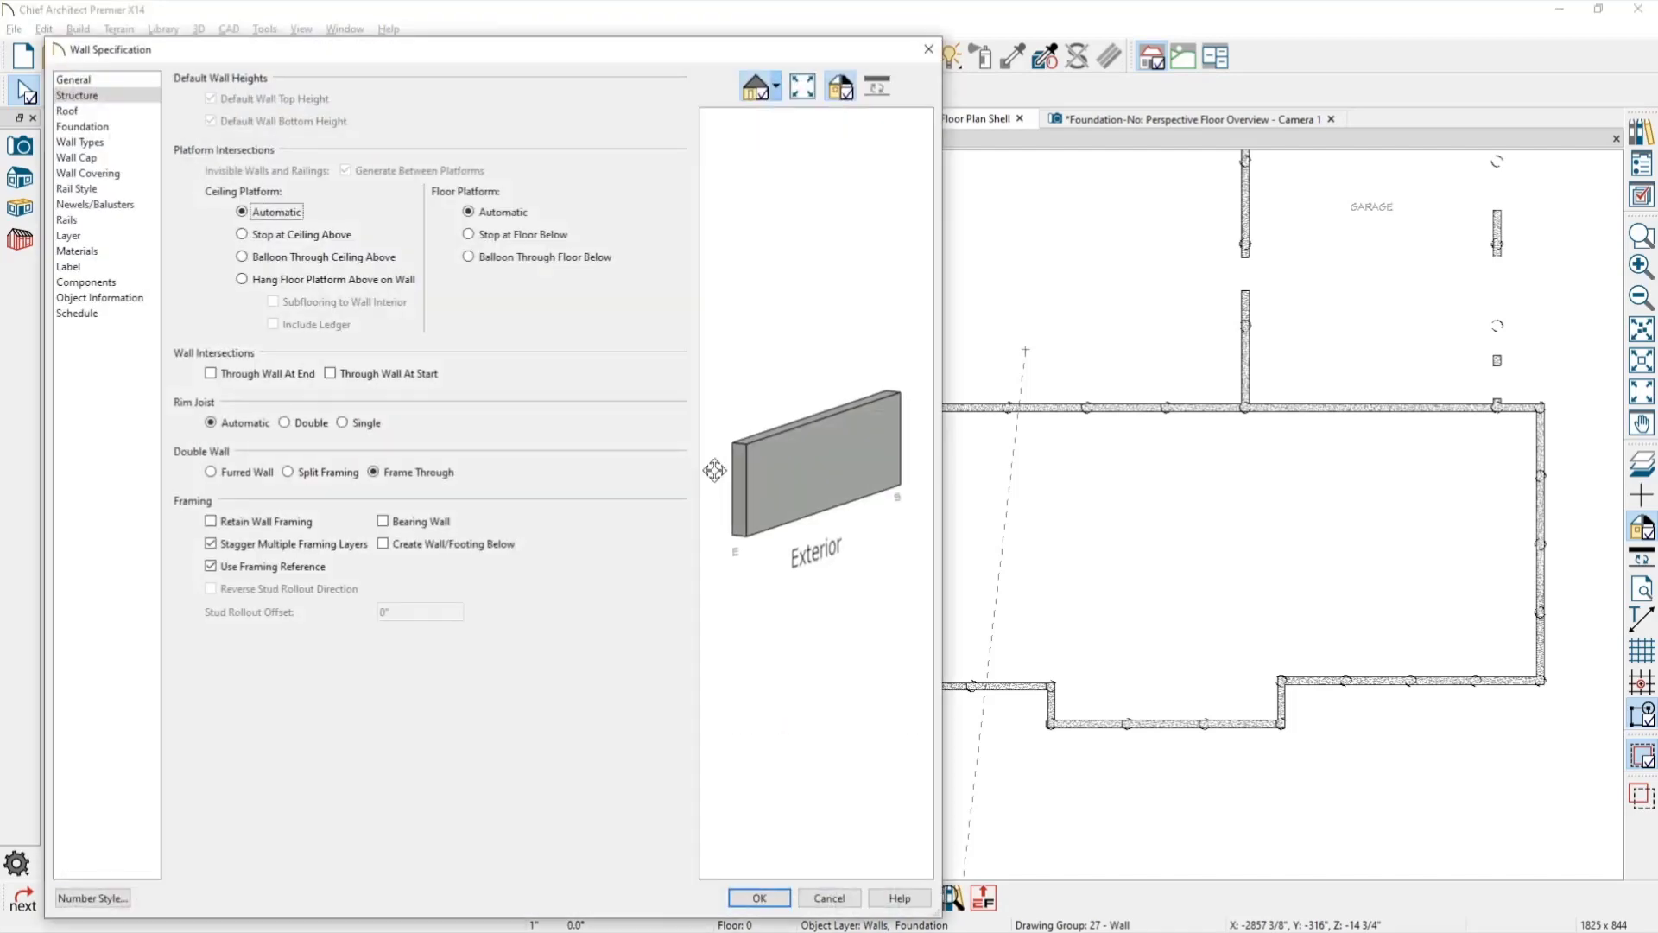
left_click(93, 126)
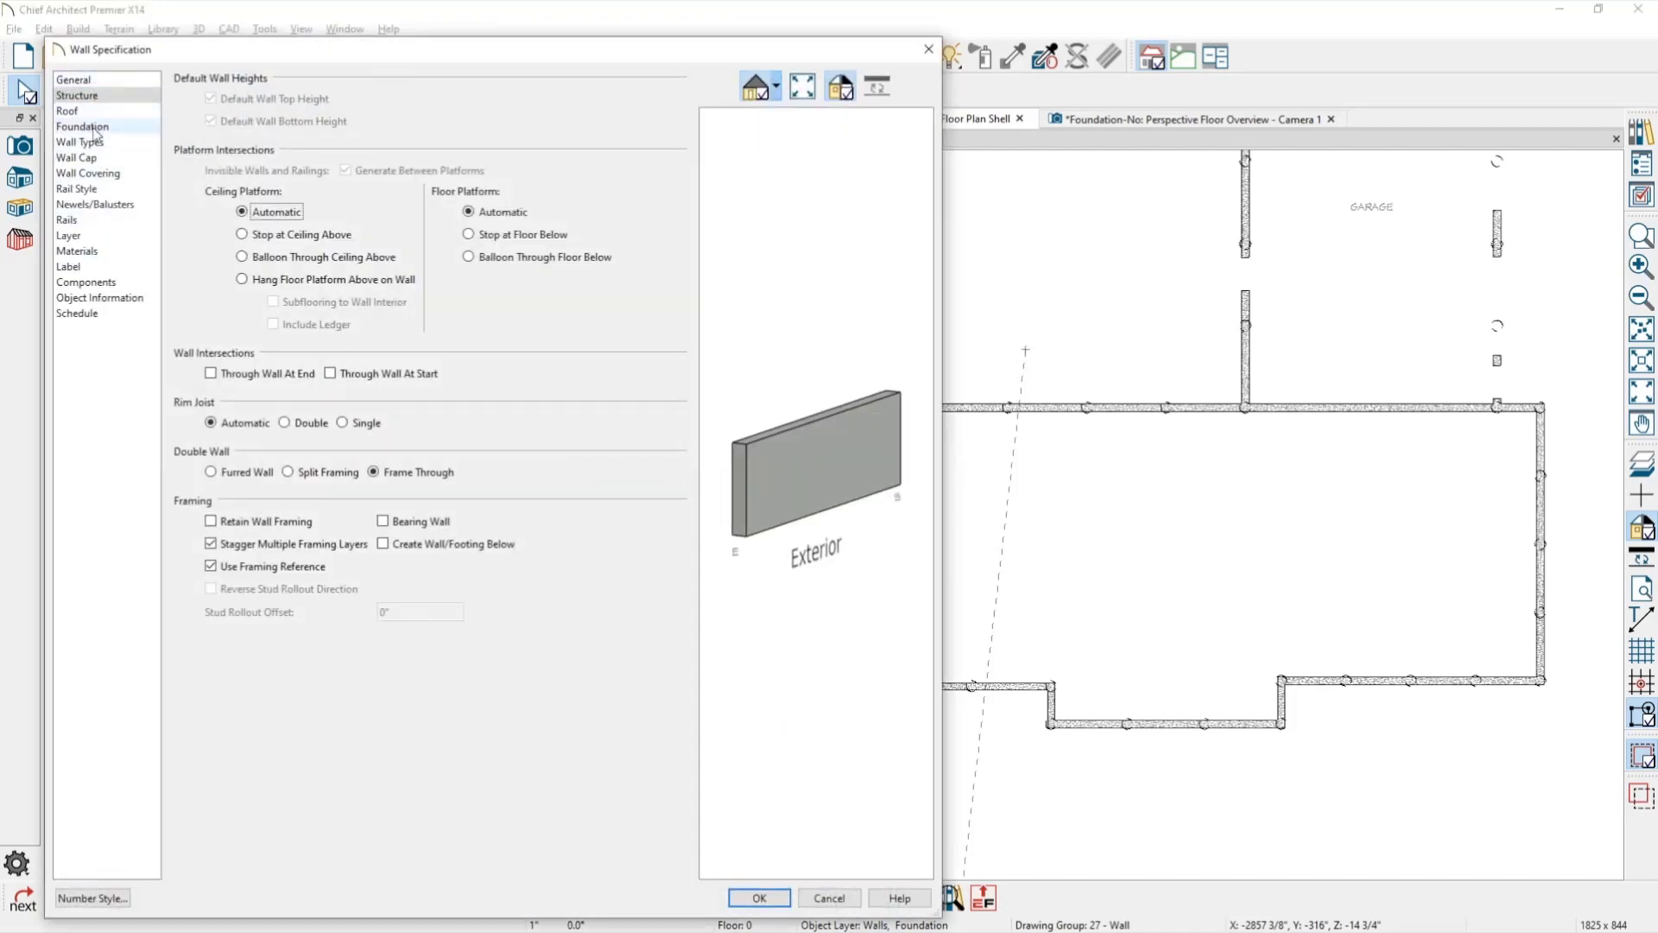
left_click(310, 122)
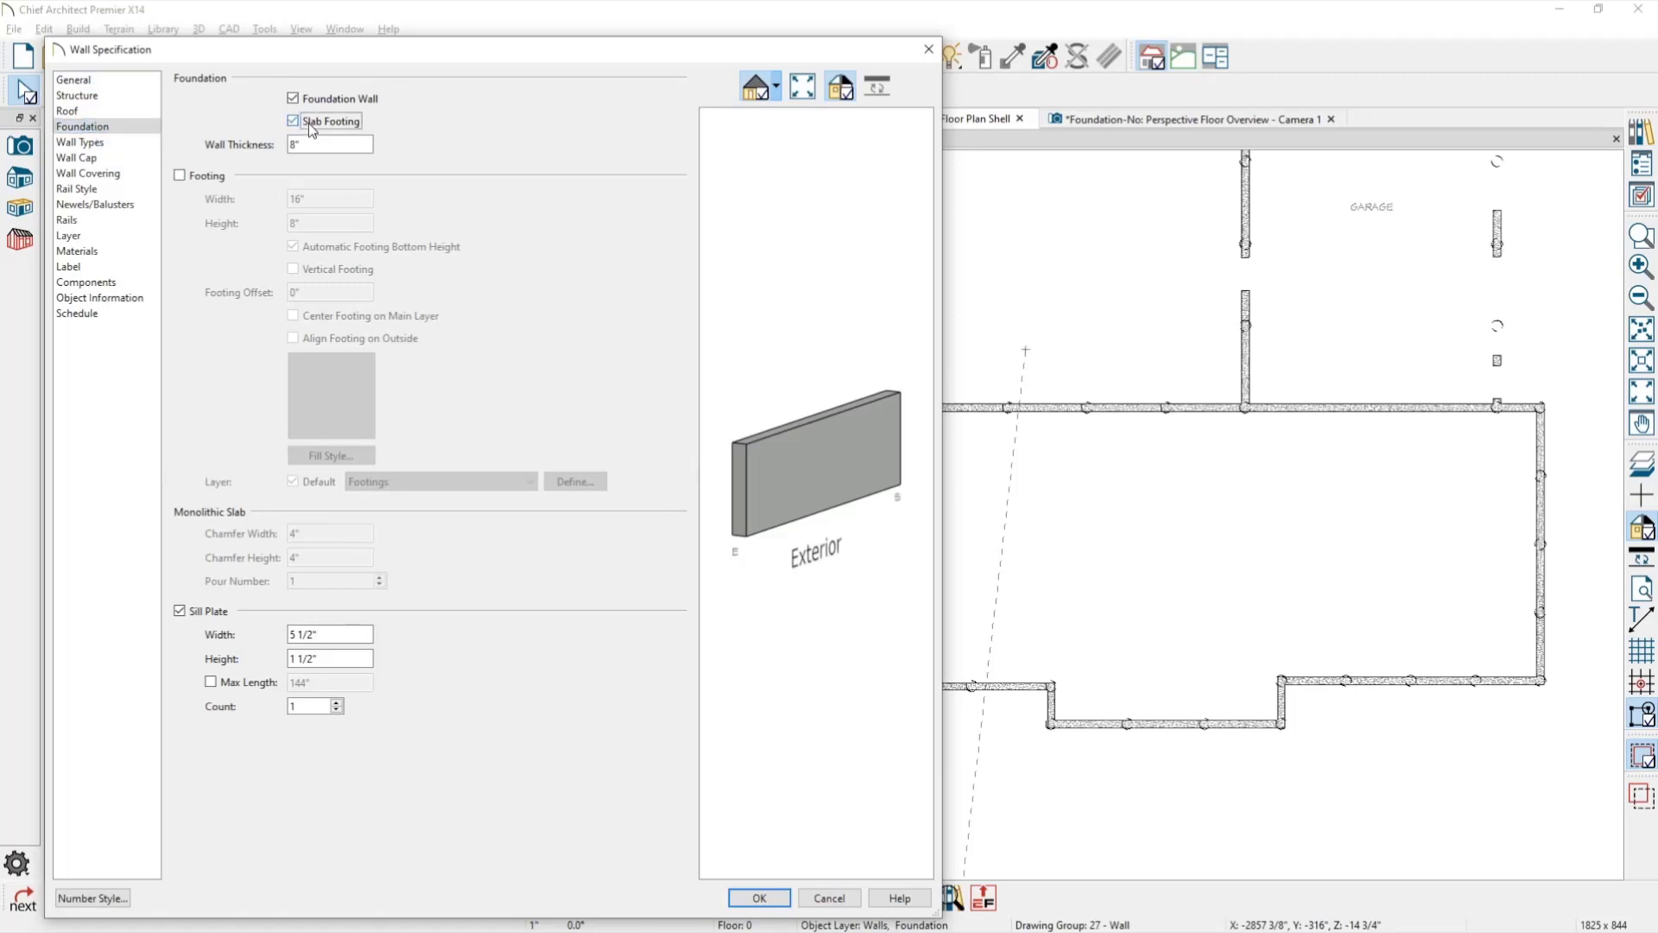
Enable a footing 16" wide and 8" high under the projecting front wall and apply the wall specification.
left_click_drag(782, 464, 870, 474)
left_click(138, 80)
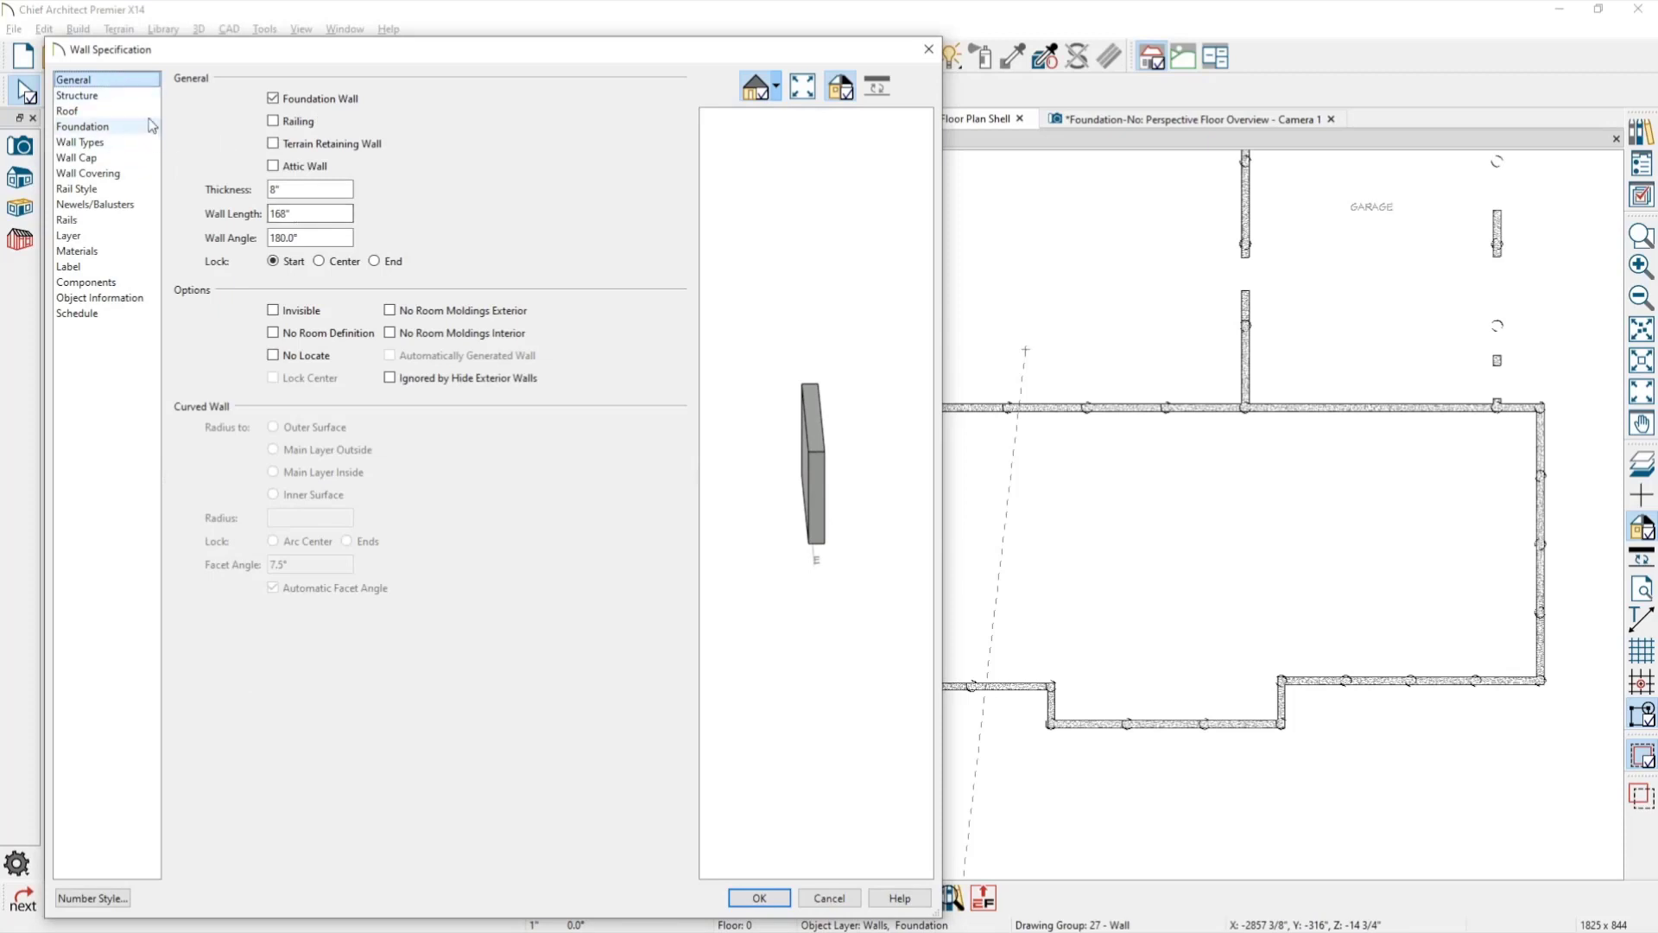
left_click(108, 127)
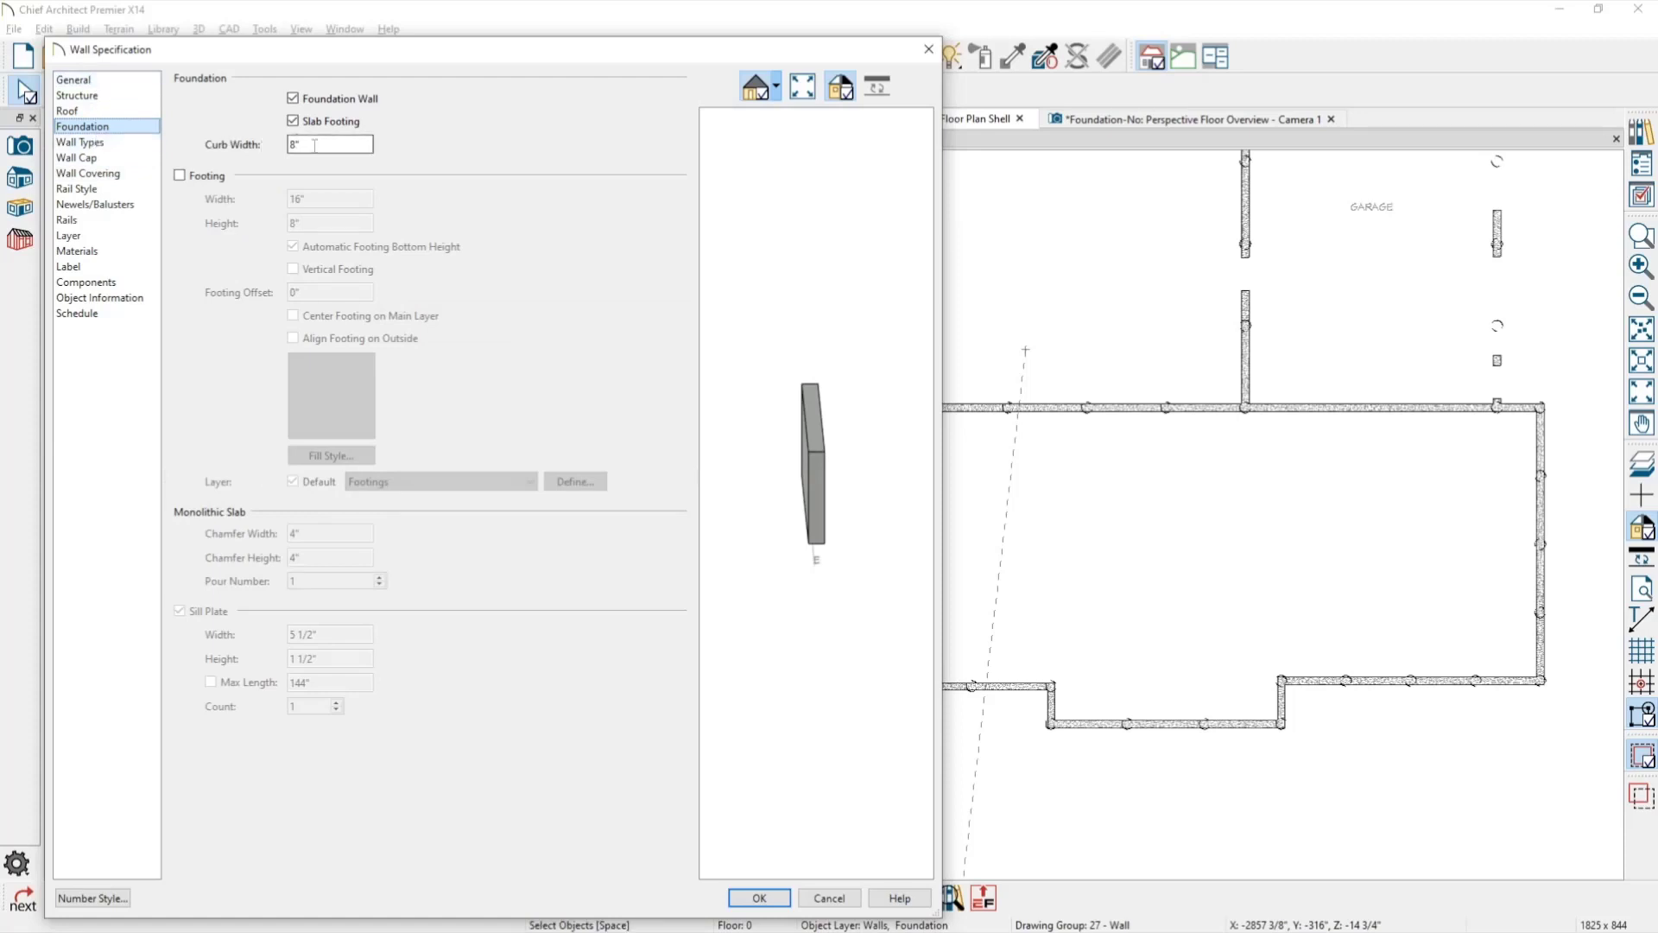
left_click(216, 178)
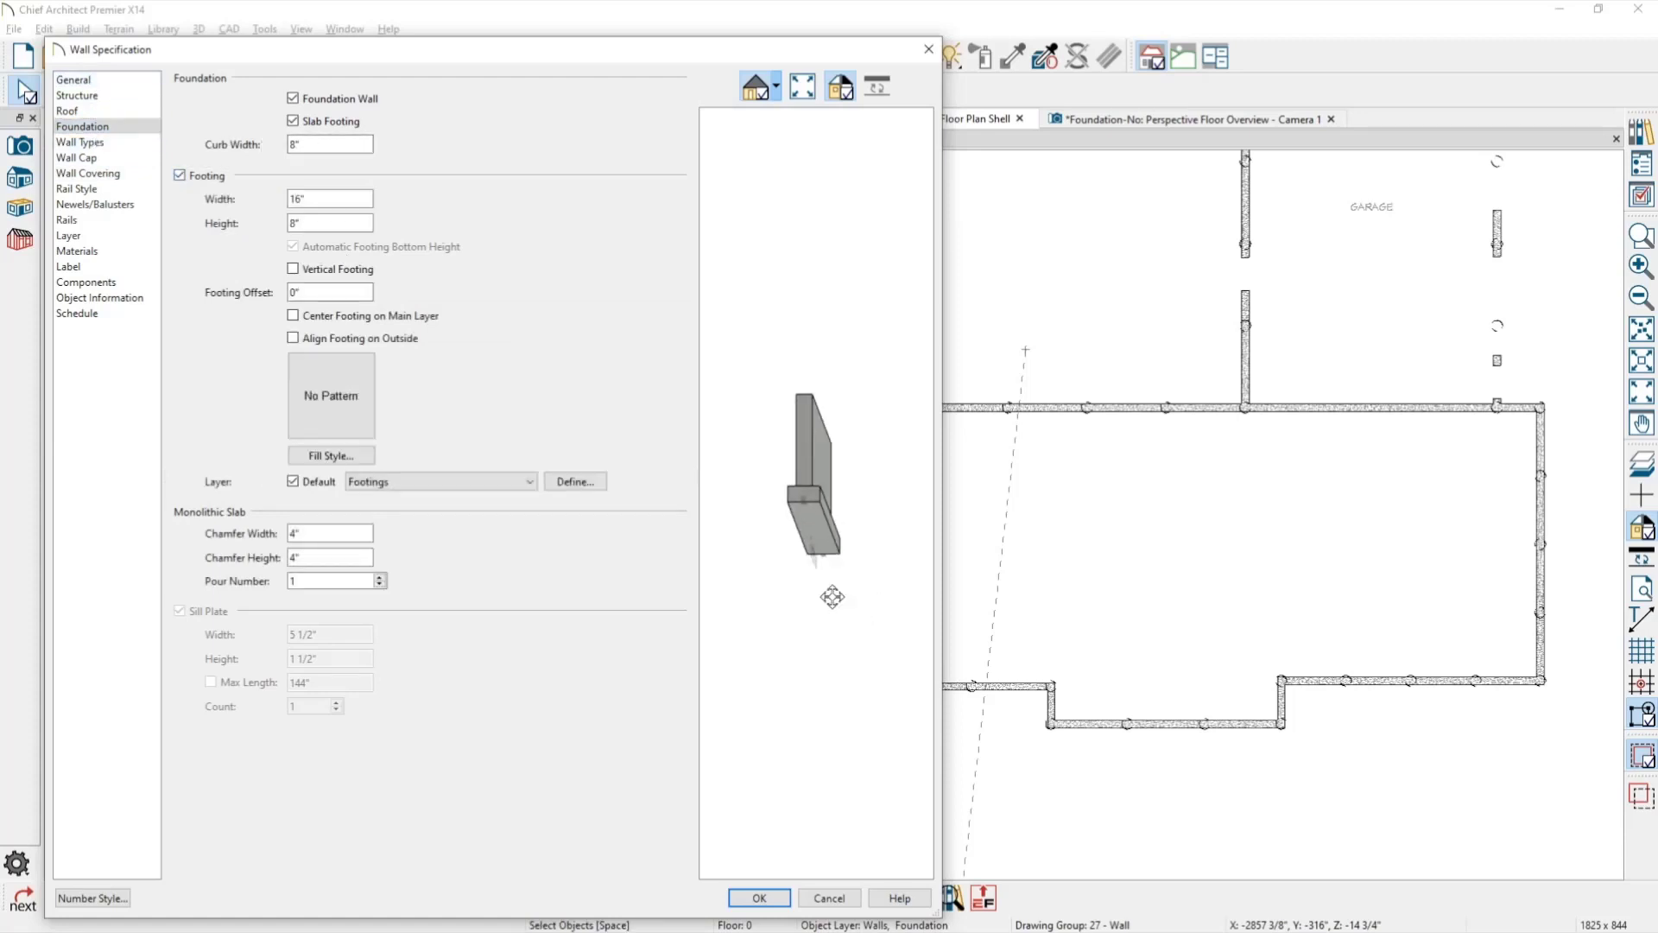
left_click(760, 899)
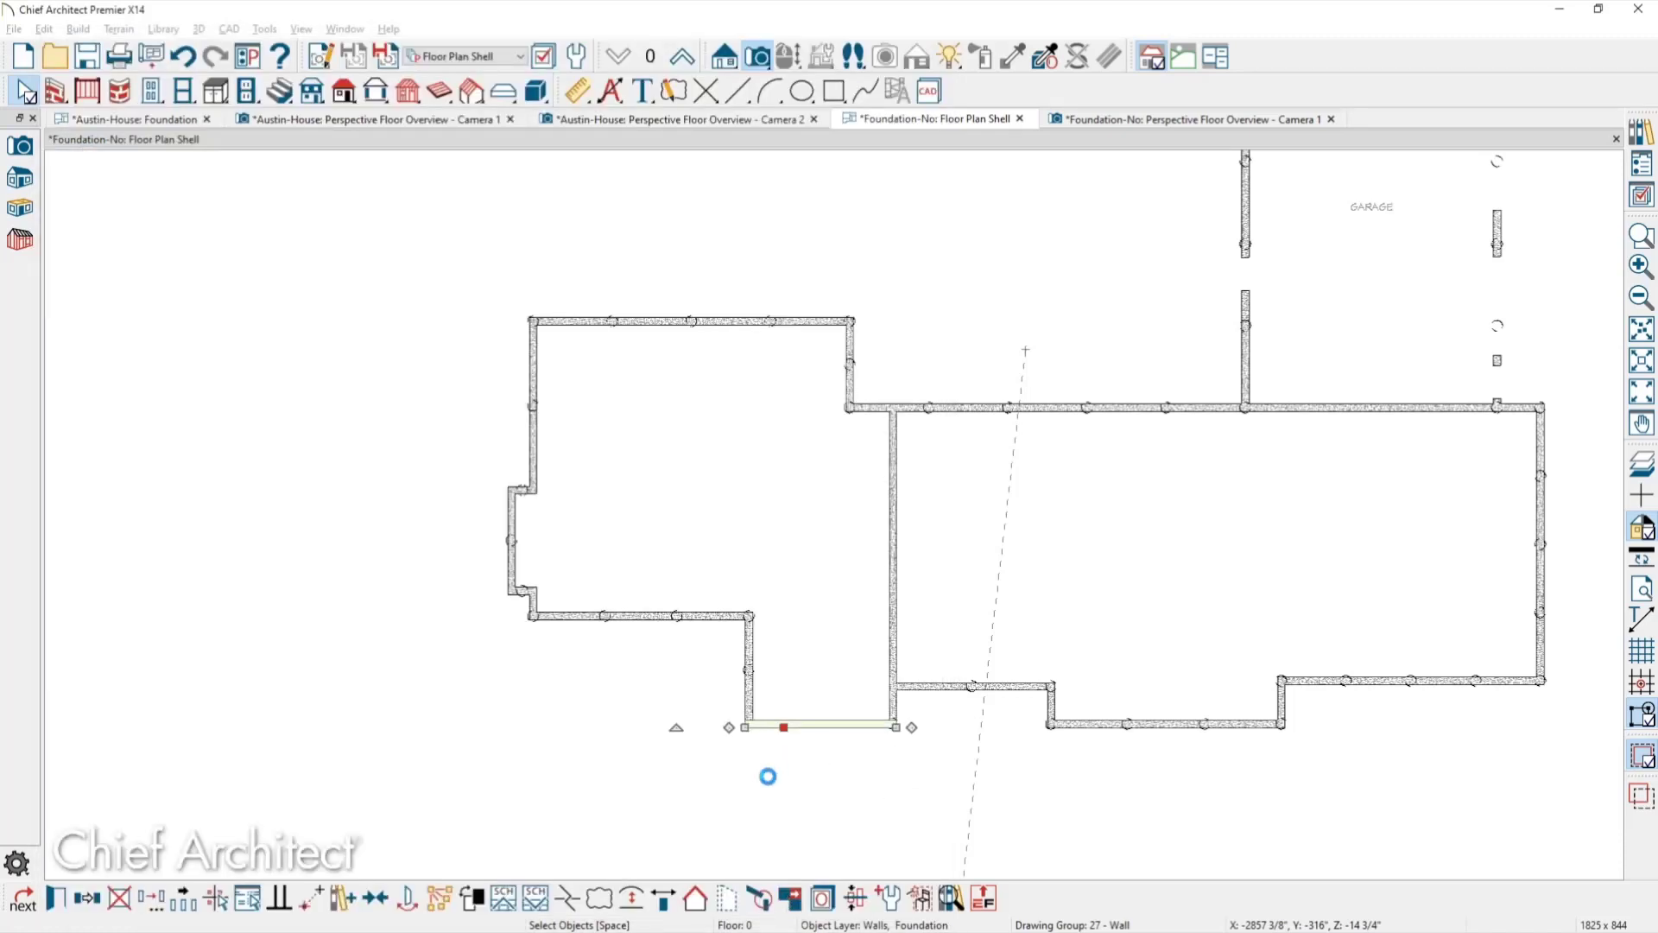
left_click(777, 729)
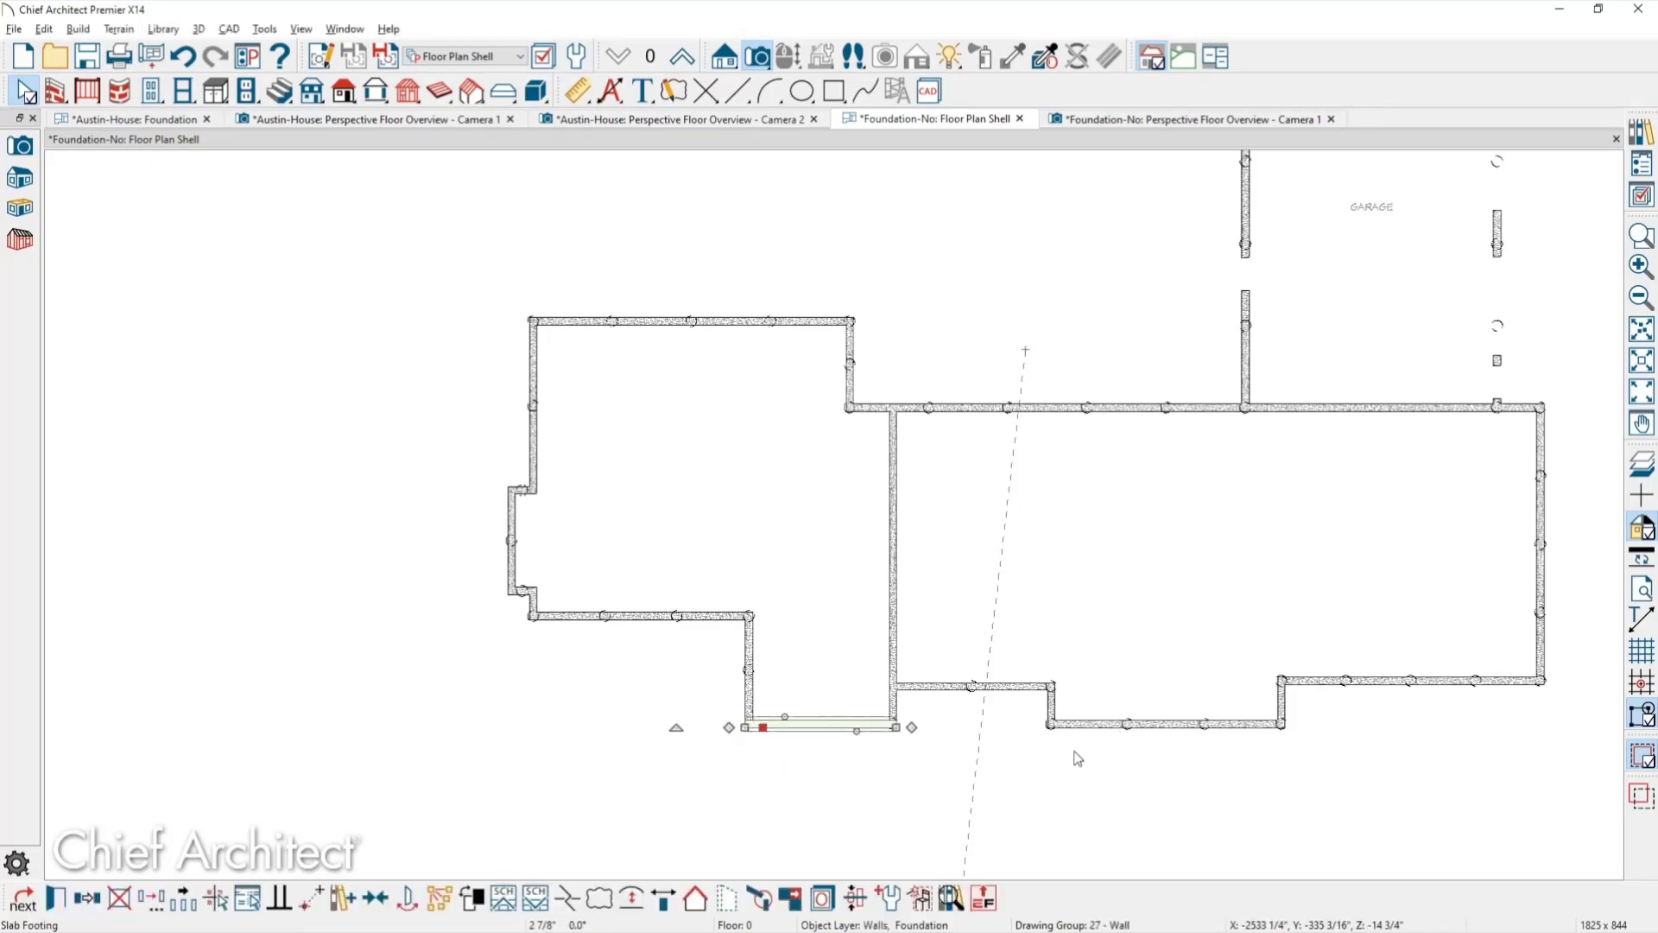
Extend the side wall of the front projection through the left room to the rear wall, about 37'-4" long.
left_click(739, 623)
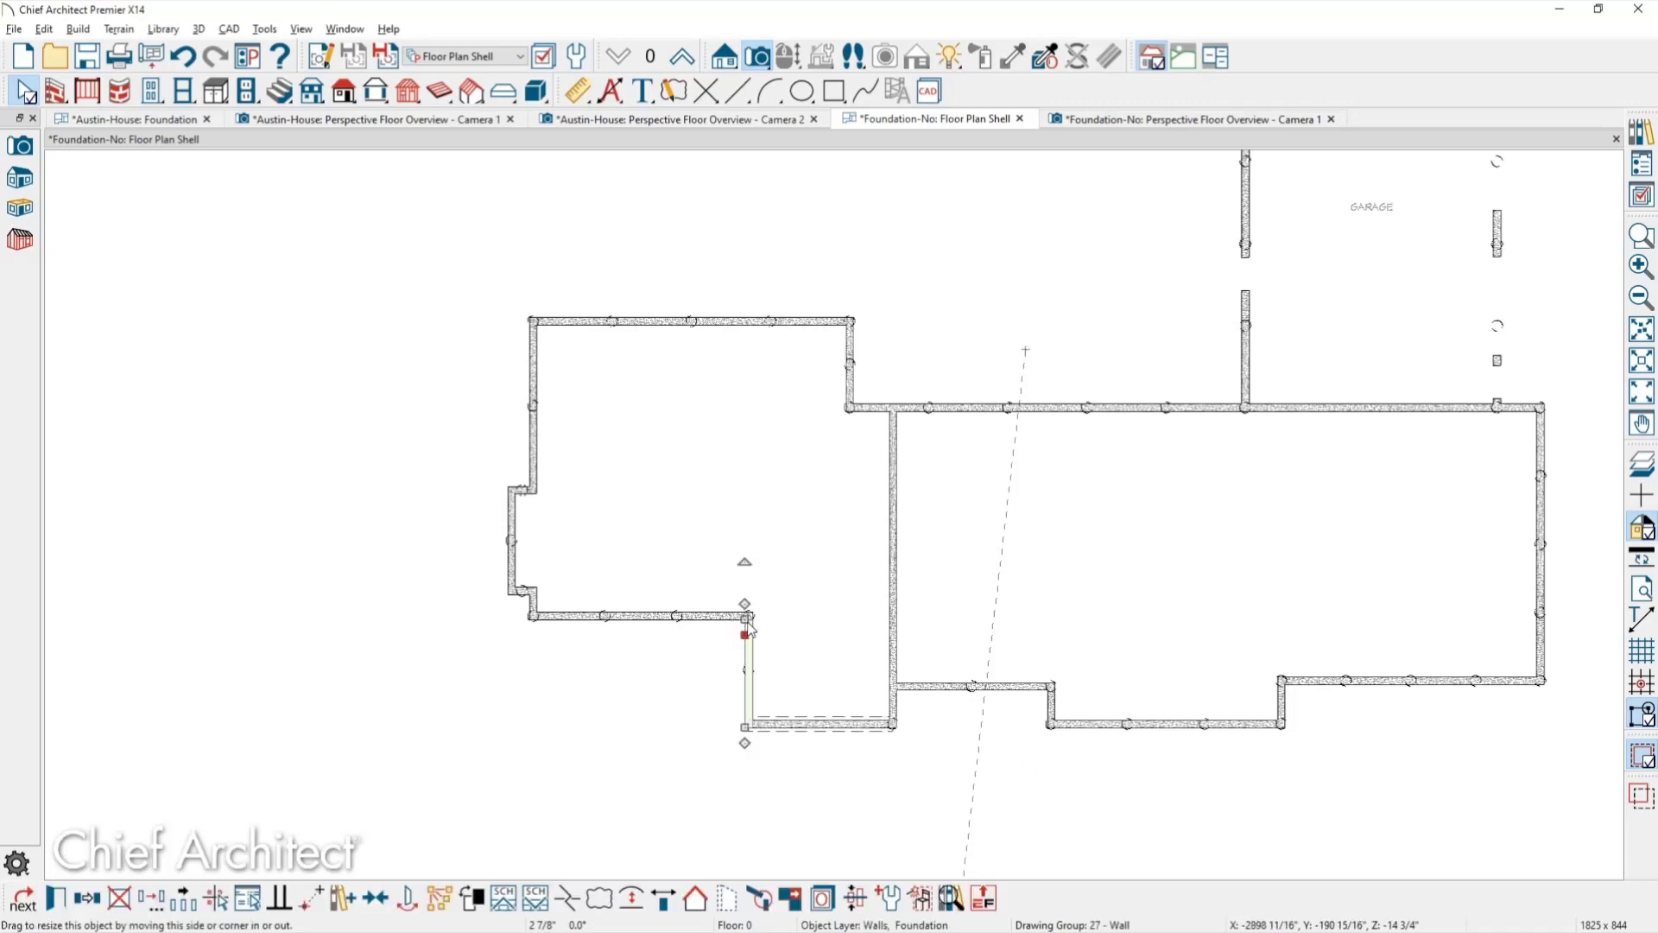
left_click_drag(742, 618, 733, 322)
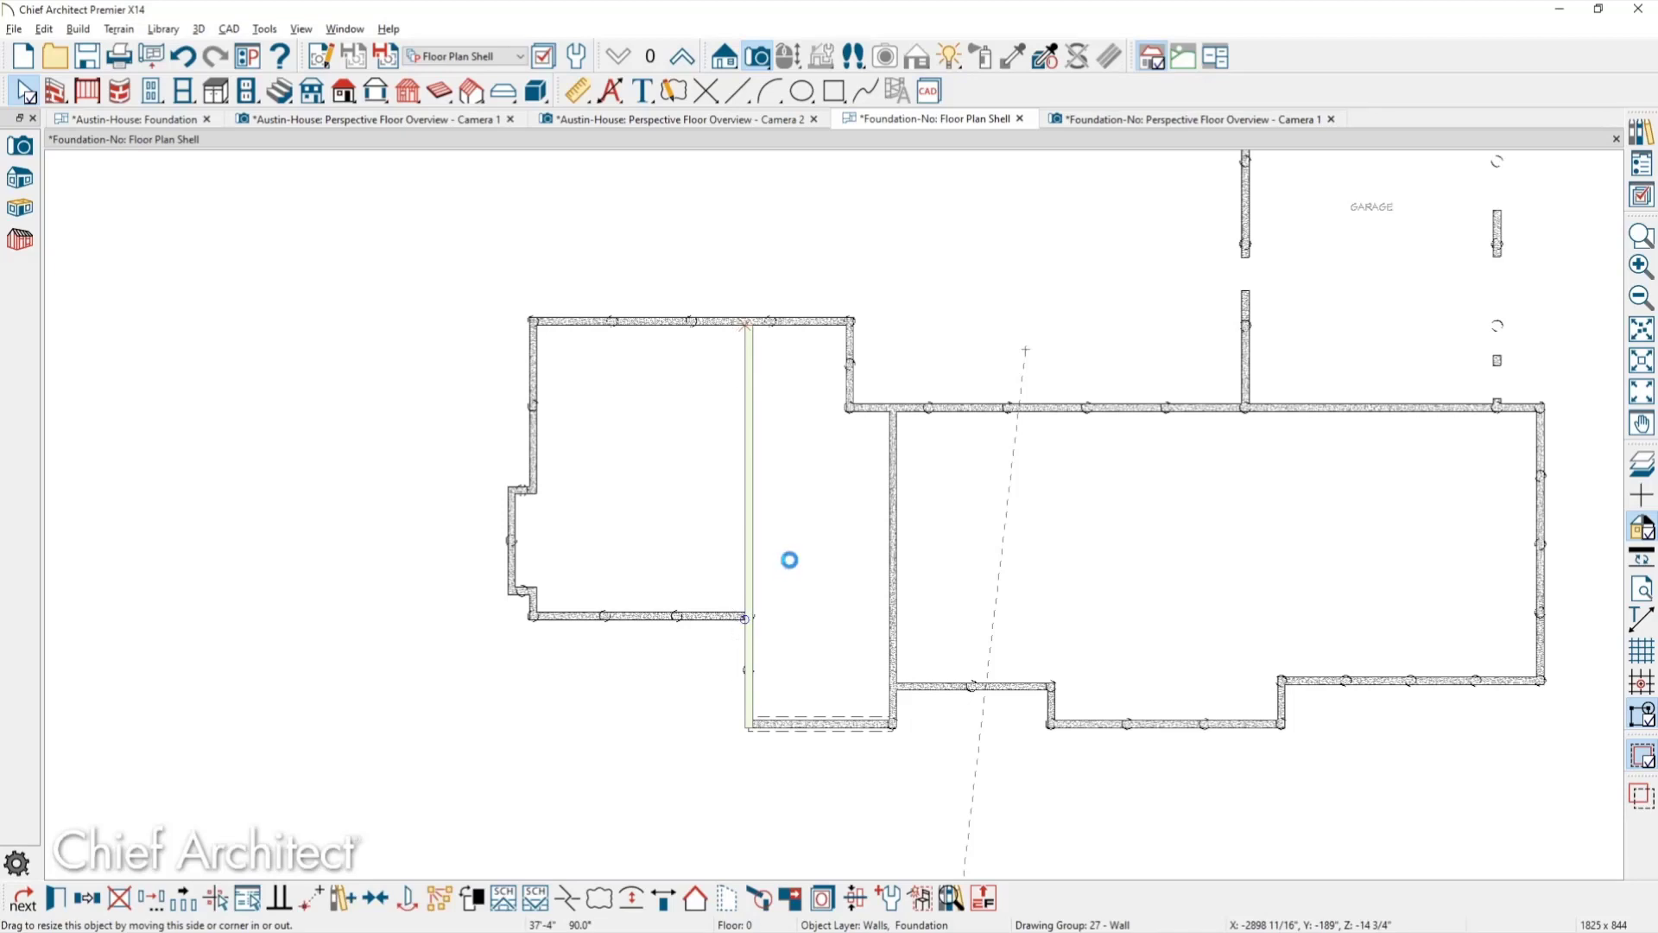
scroll(789, 559, "up", 2)
key("Escape")
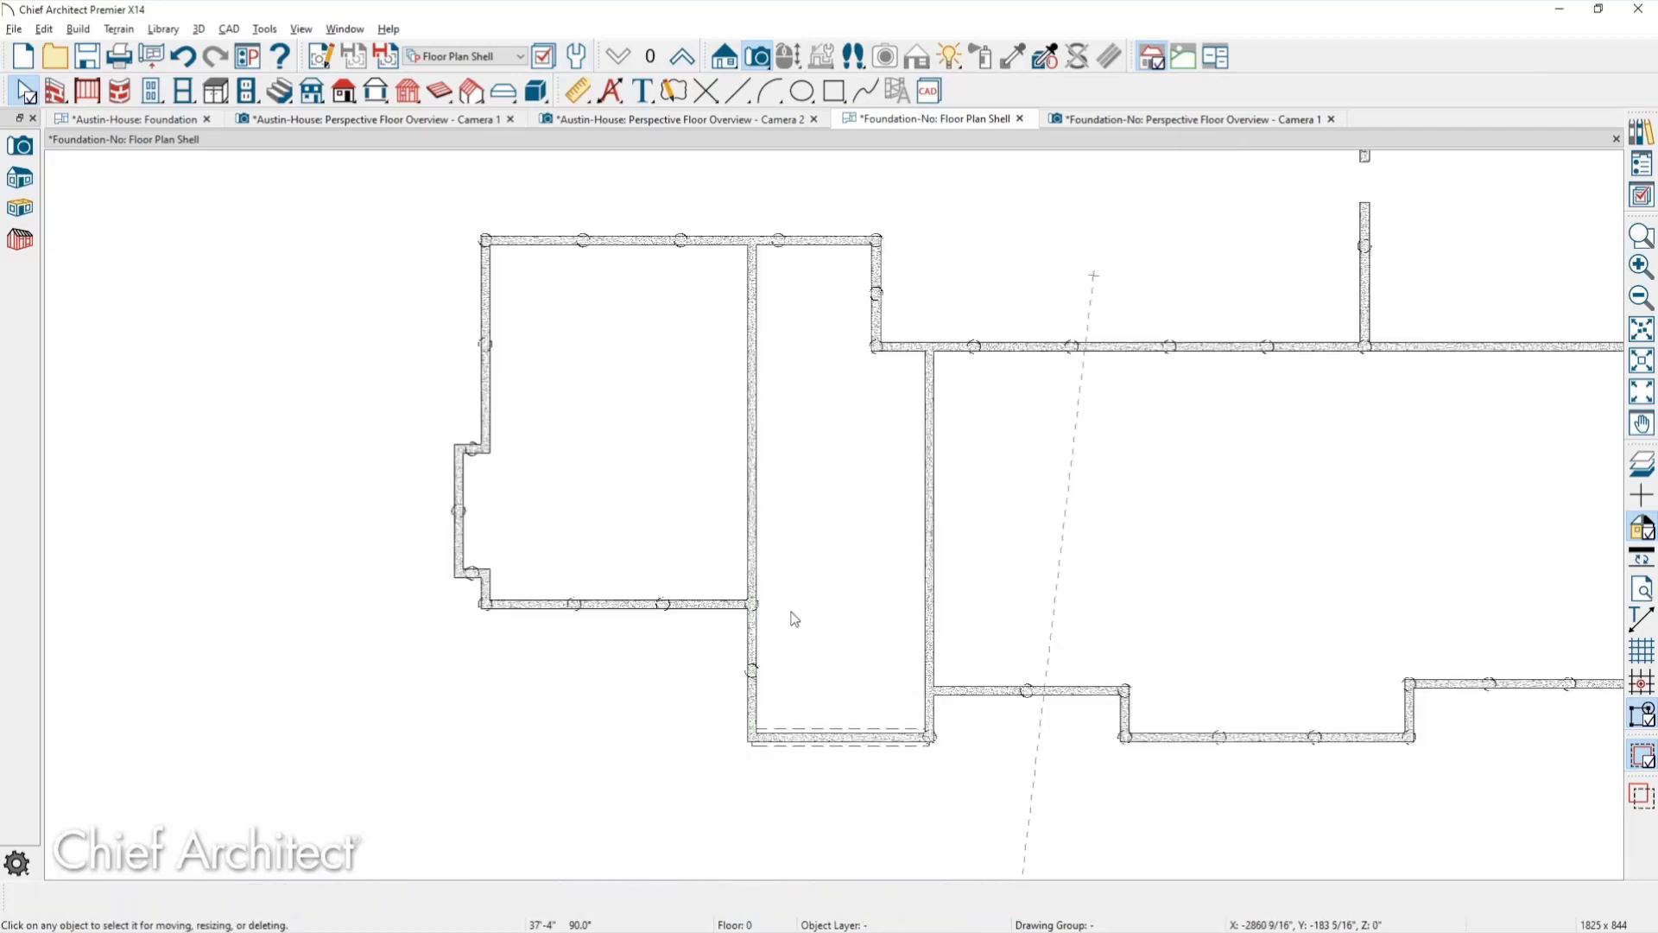
Copy the pier at the wall junction along the extended side wall as four evenly distributed copies using Multiple Copy.
middle_click_drag(739, 628, 737, 667)
left_click_drag(721, 630, 769, 678)
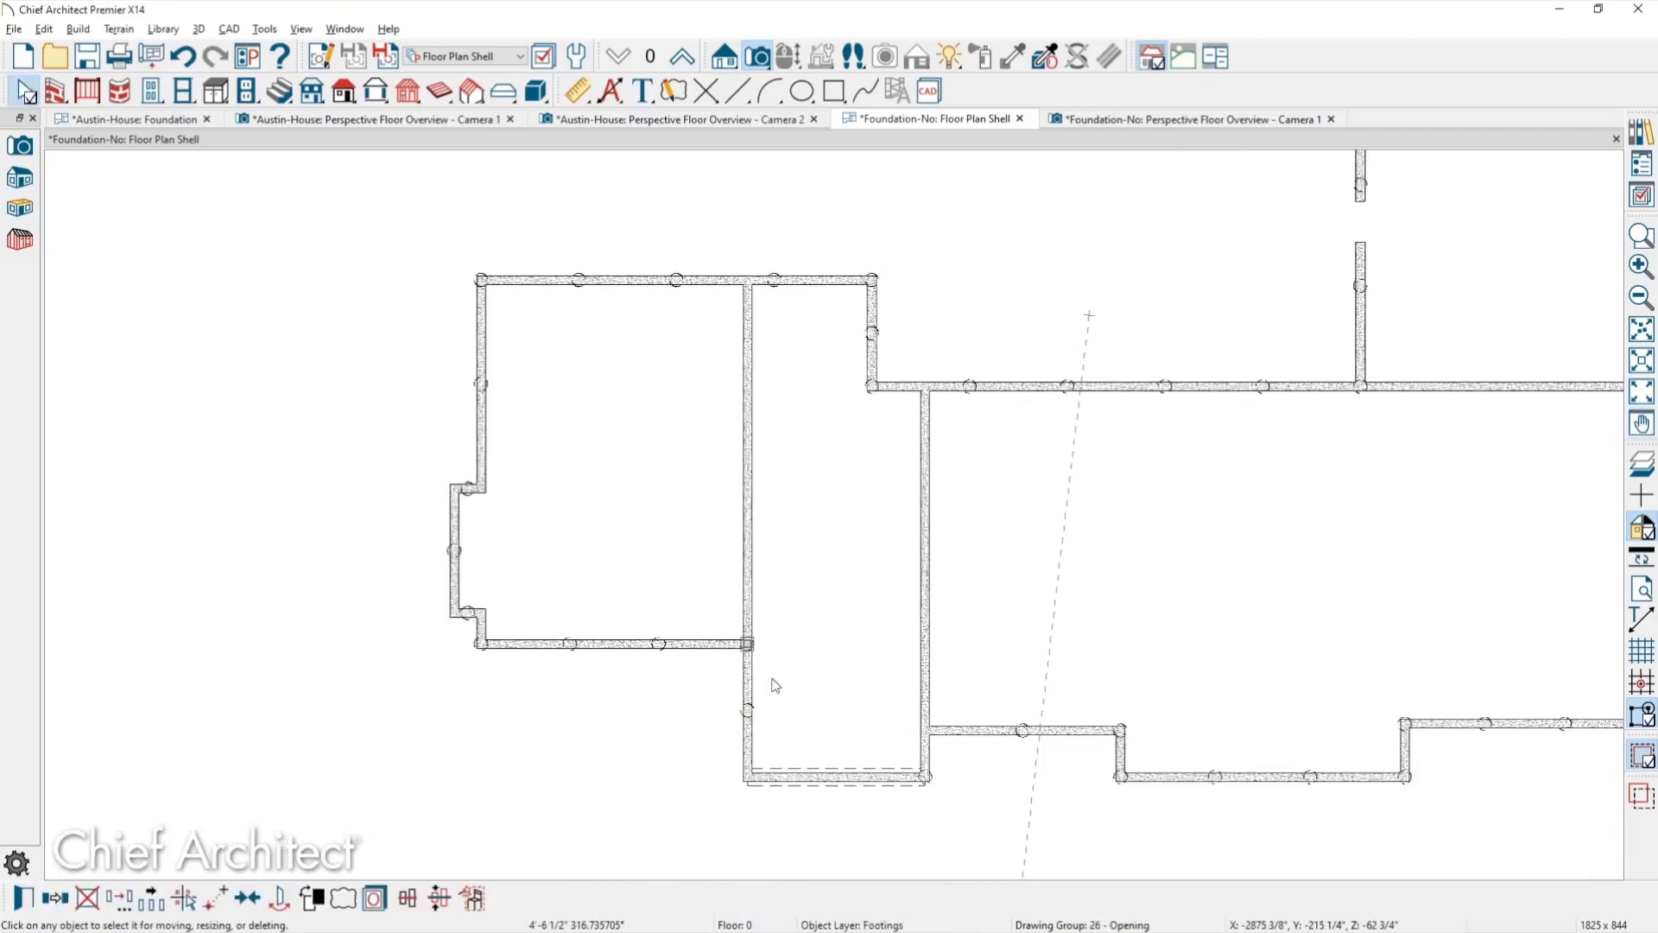
left_click(155, 903)
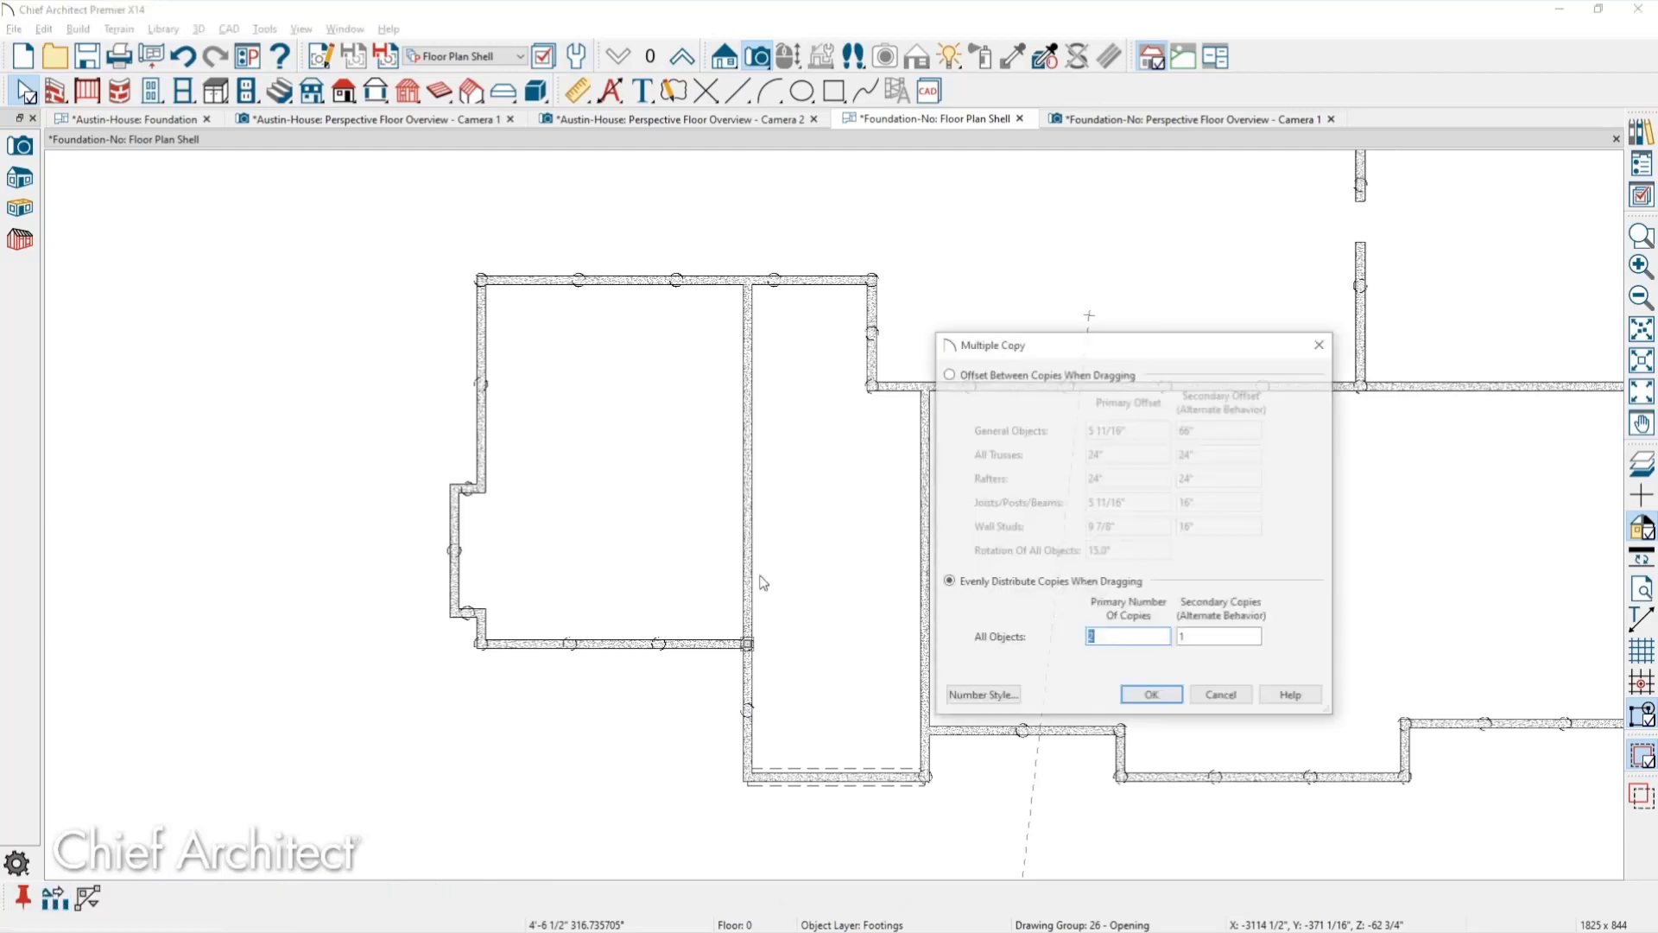
left_click(54, 899)
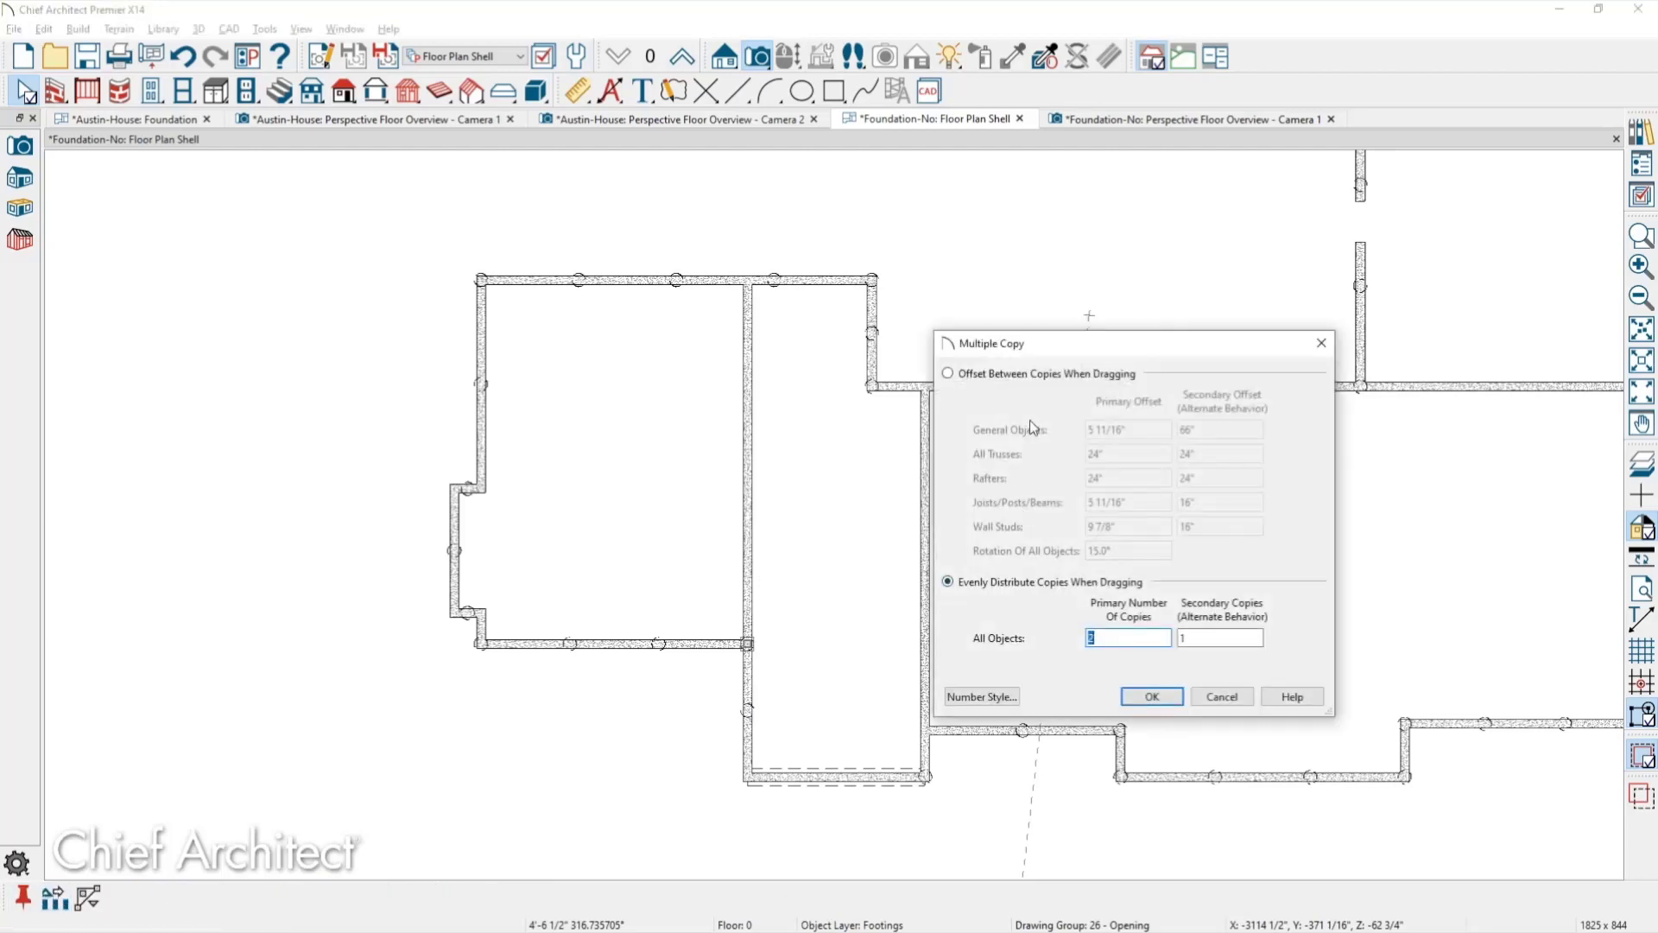
left_click(1149, 697)
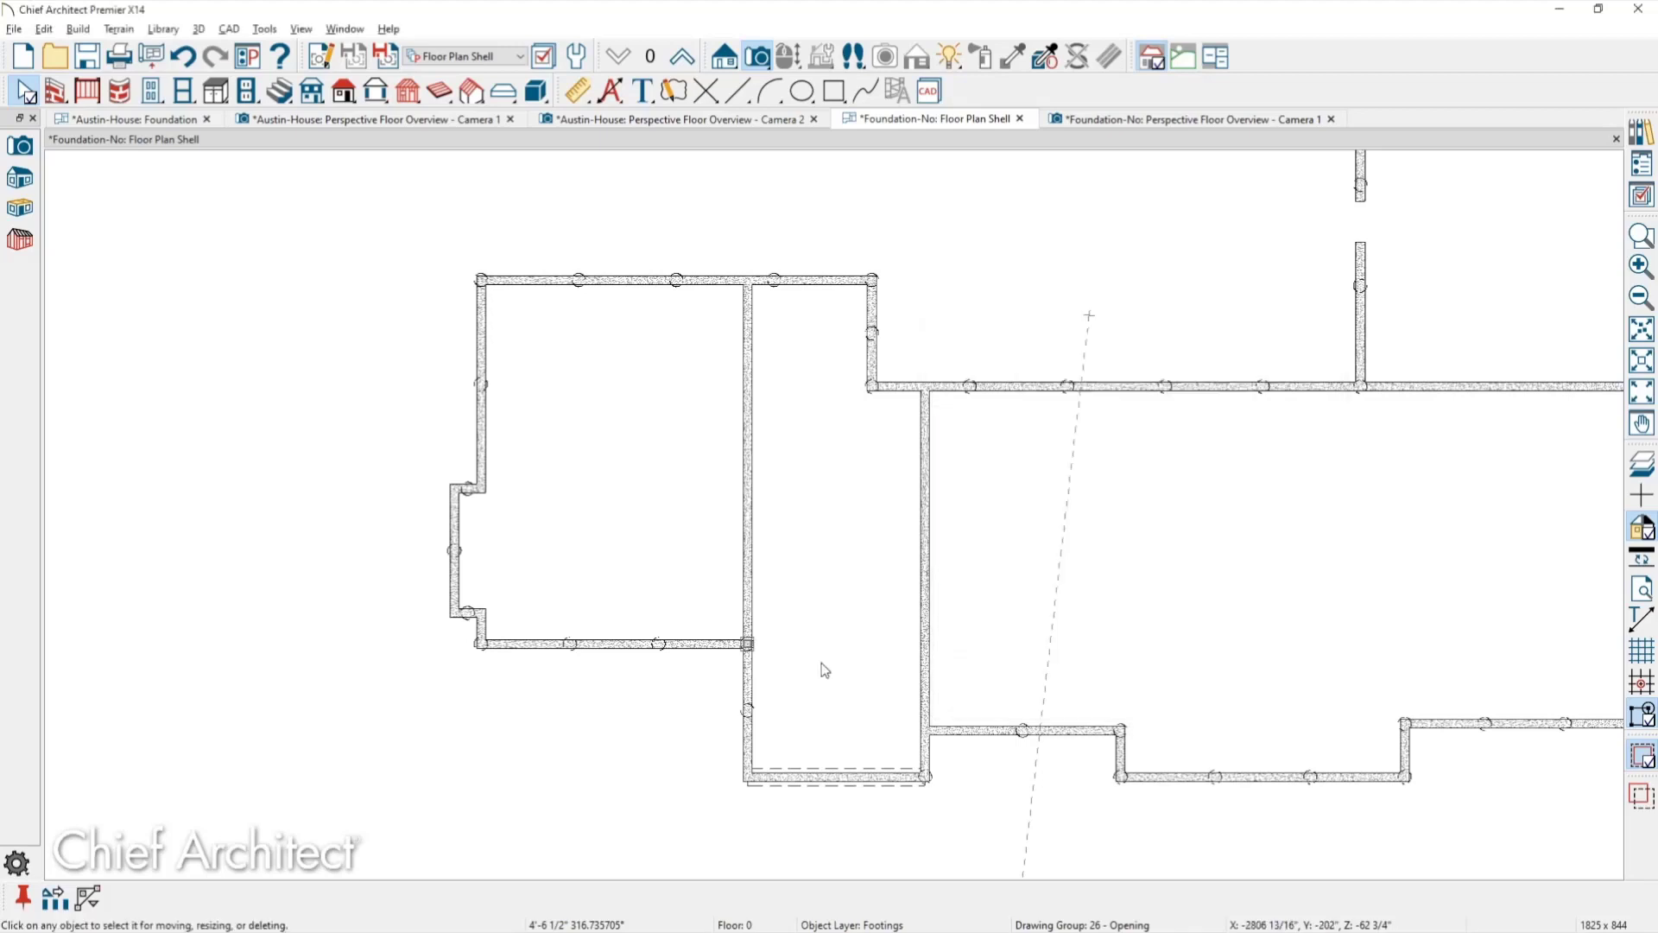
left_click_drag(747, 643, 767, 354)
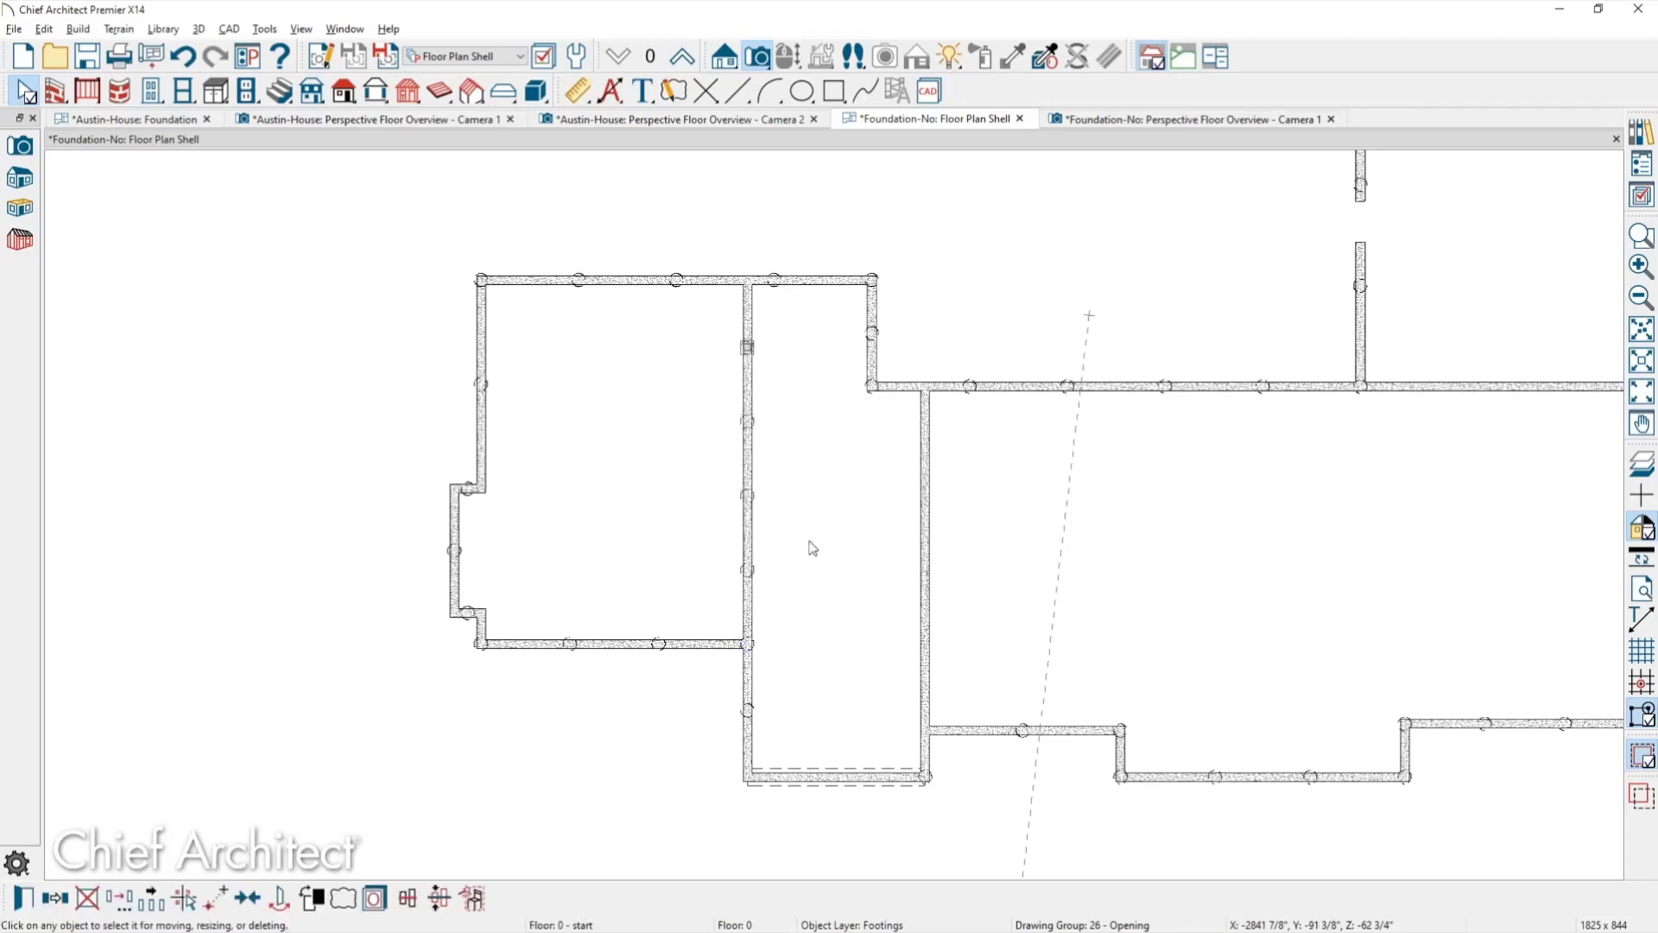
key("Escape")
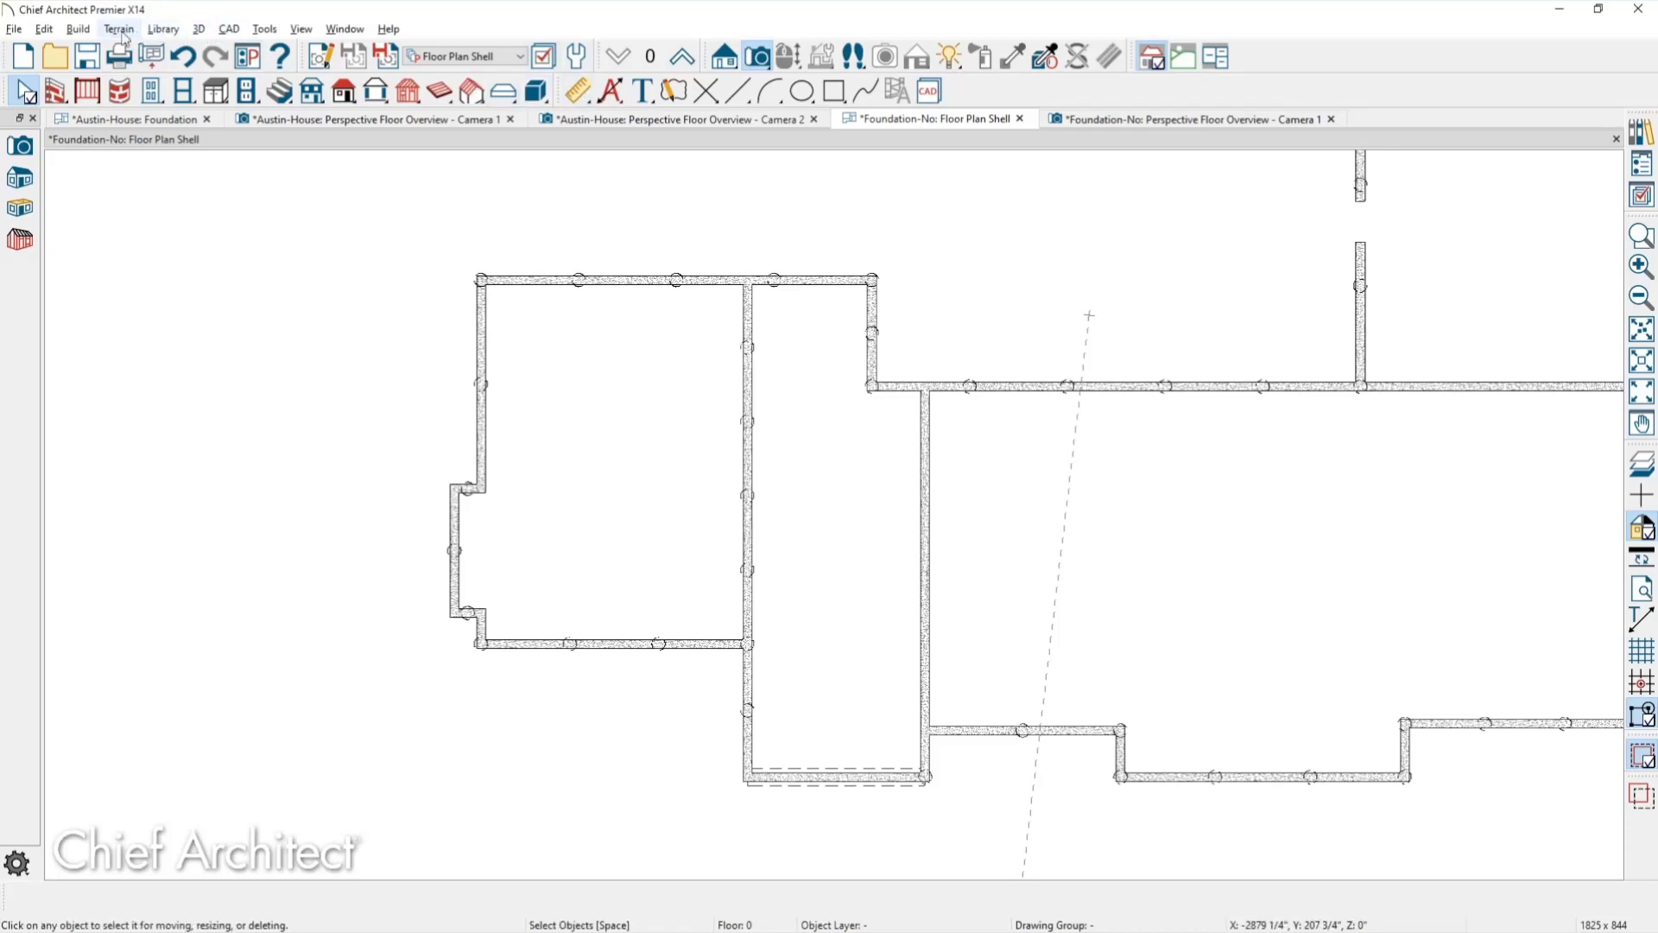
Try placing a round pier off the walls in the leftmost room, and place one under the extended side wall between existing piers.
left_click(87, 37)
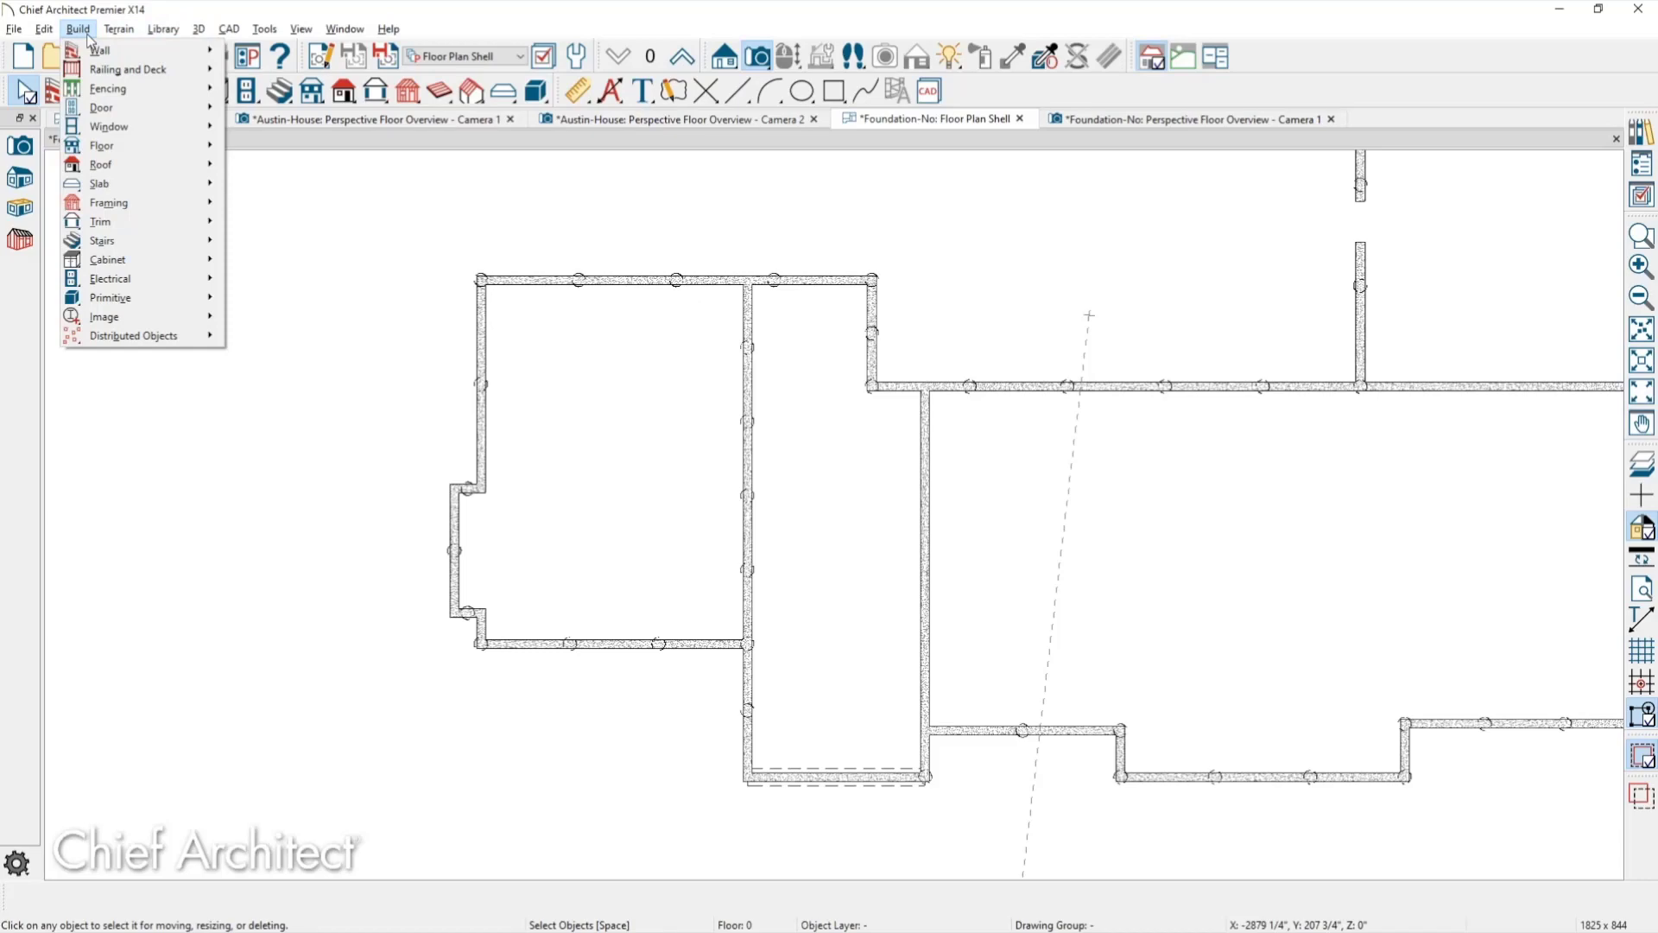
mouse_move(156, 184)
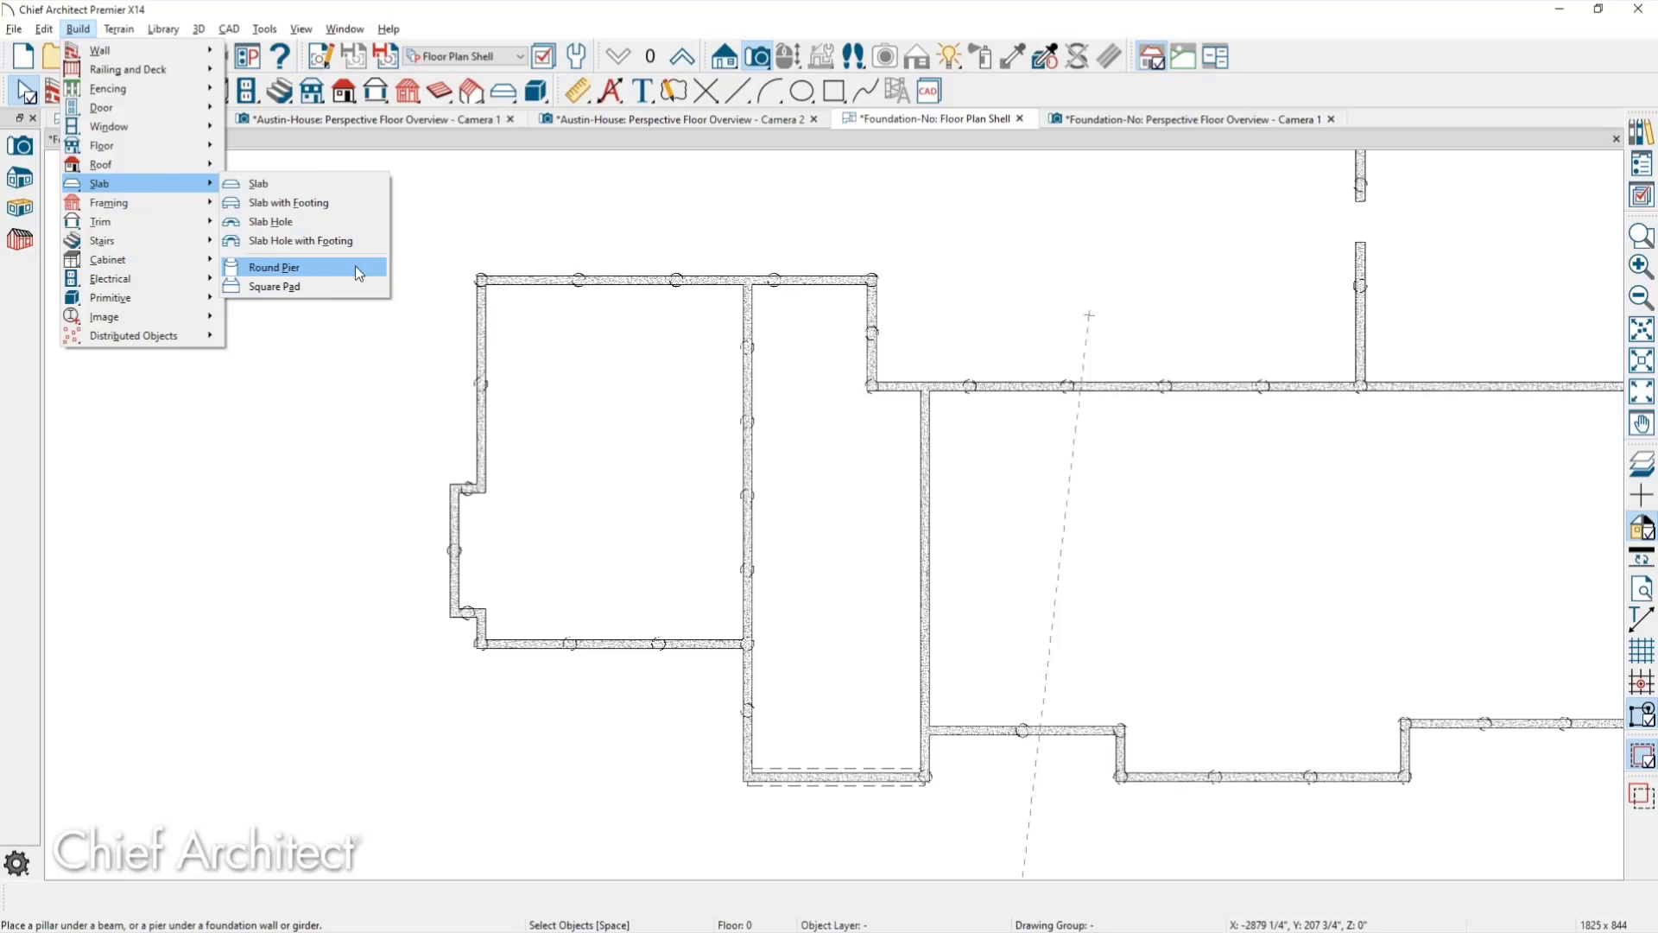
left_click(304, 266)
left_click(699, 492)
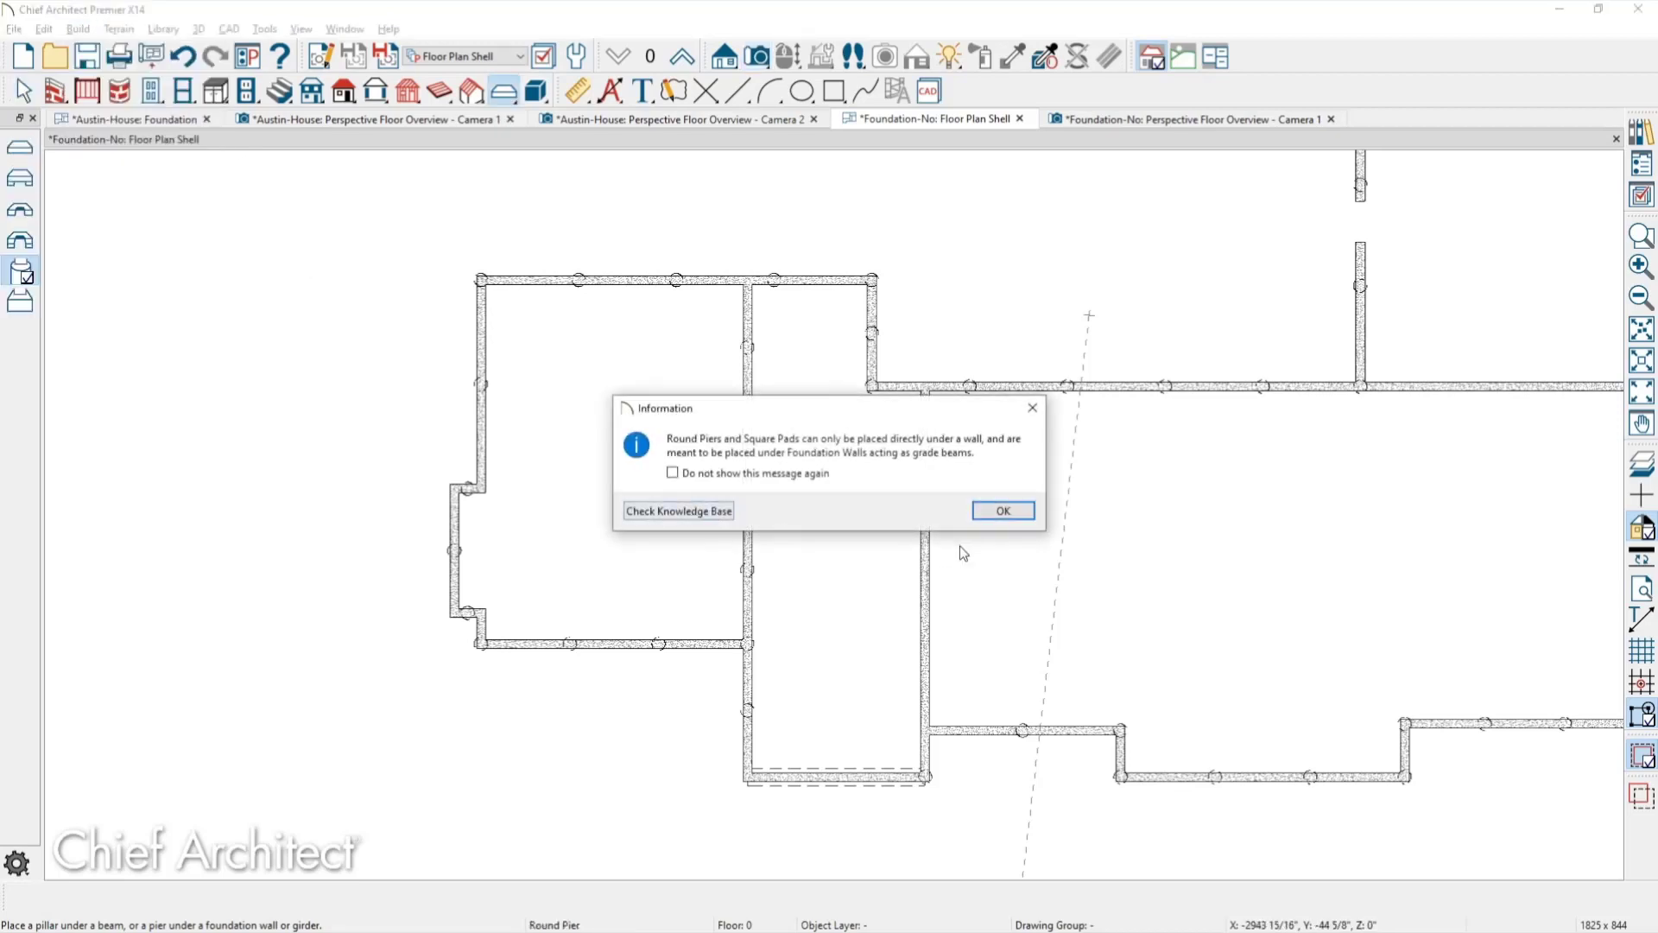
left_click(1002, 511)
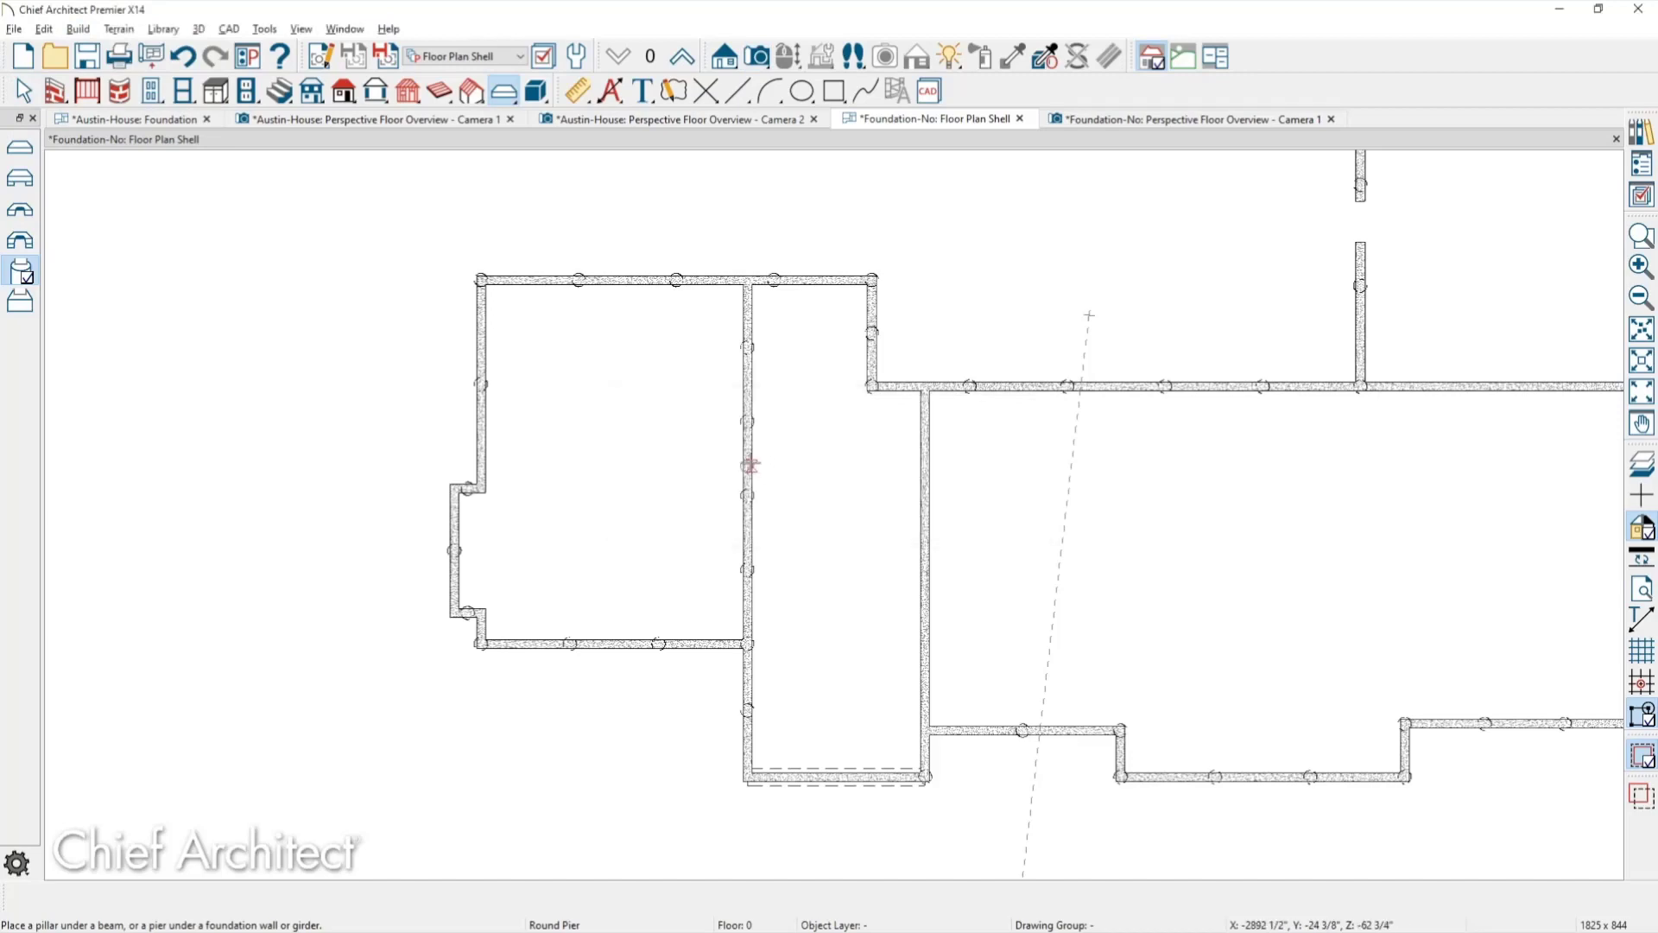
left_click(843, 551)
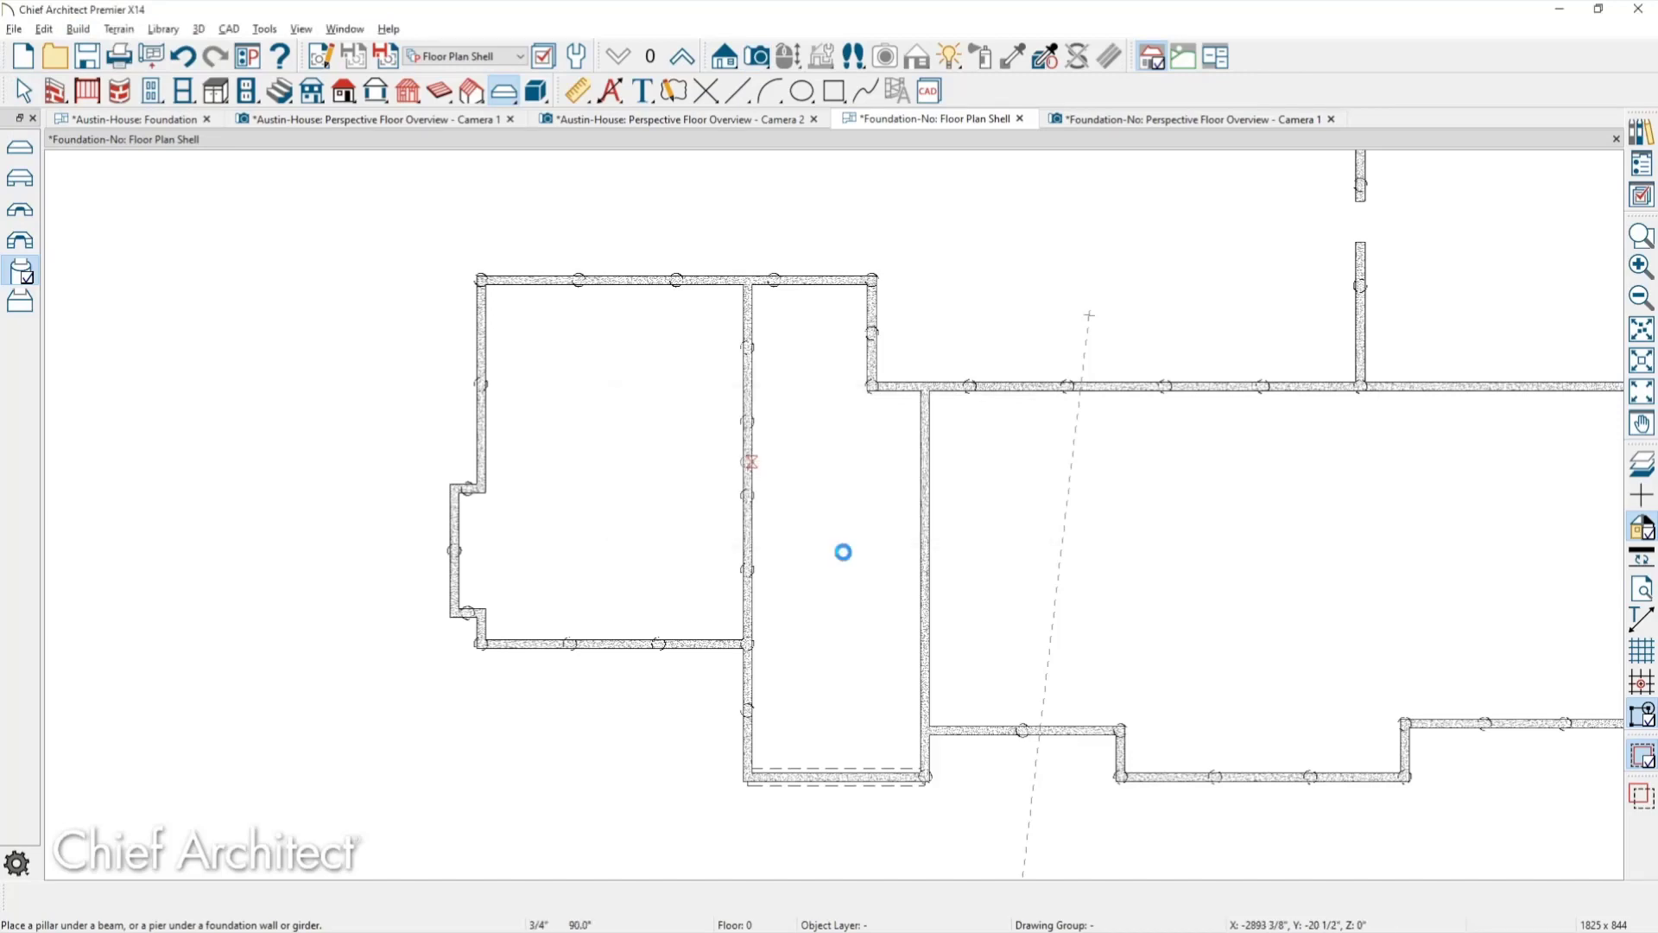
Leave the pier tool and inspect the piers along the extended side wall and the footing under the front projection.
key("space")
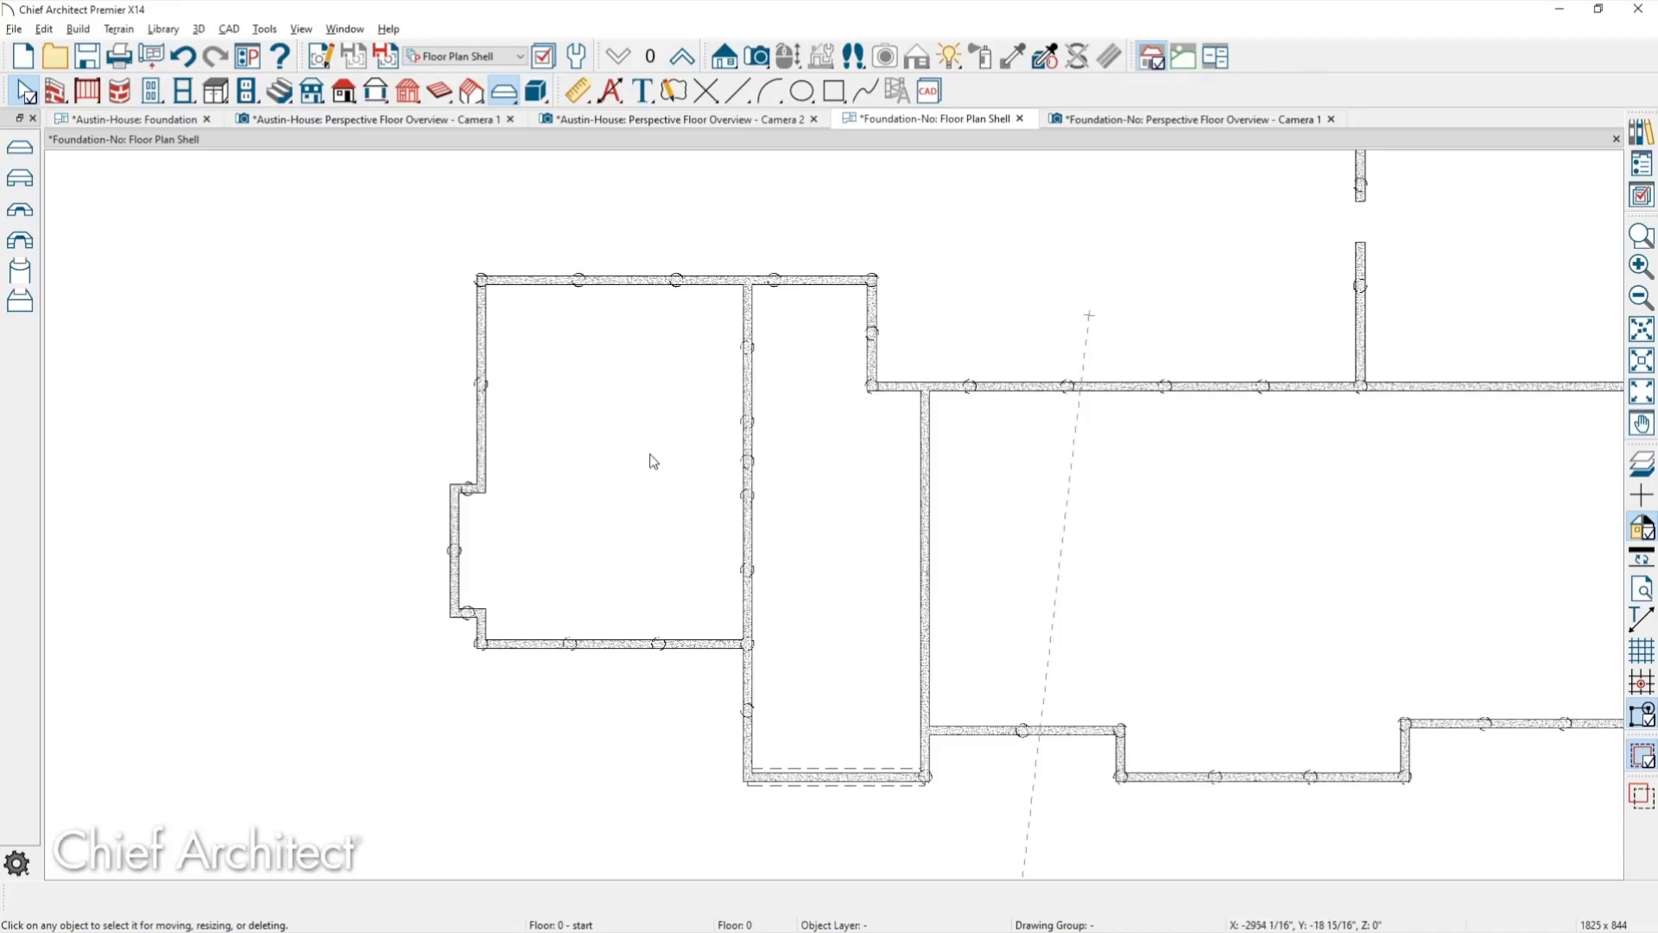
scroll(682, 458, "up", 2)
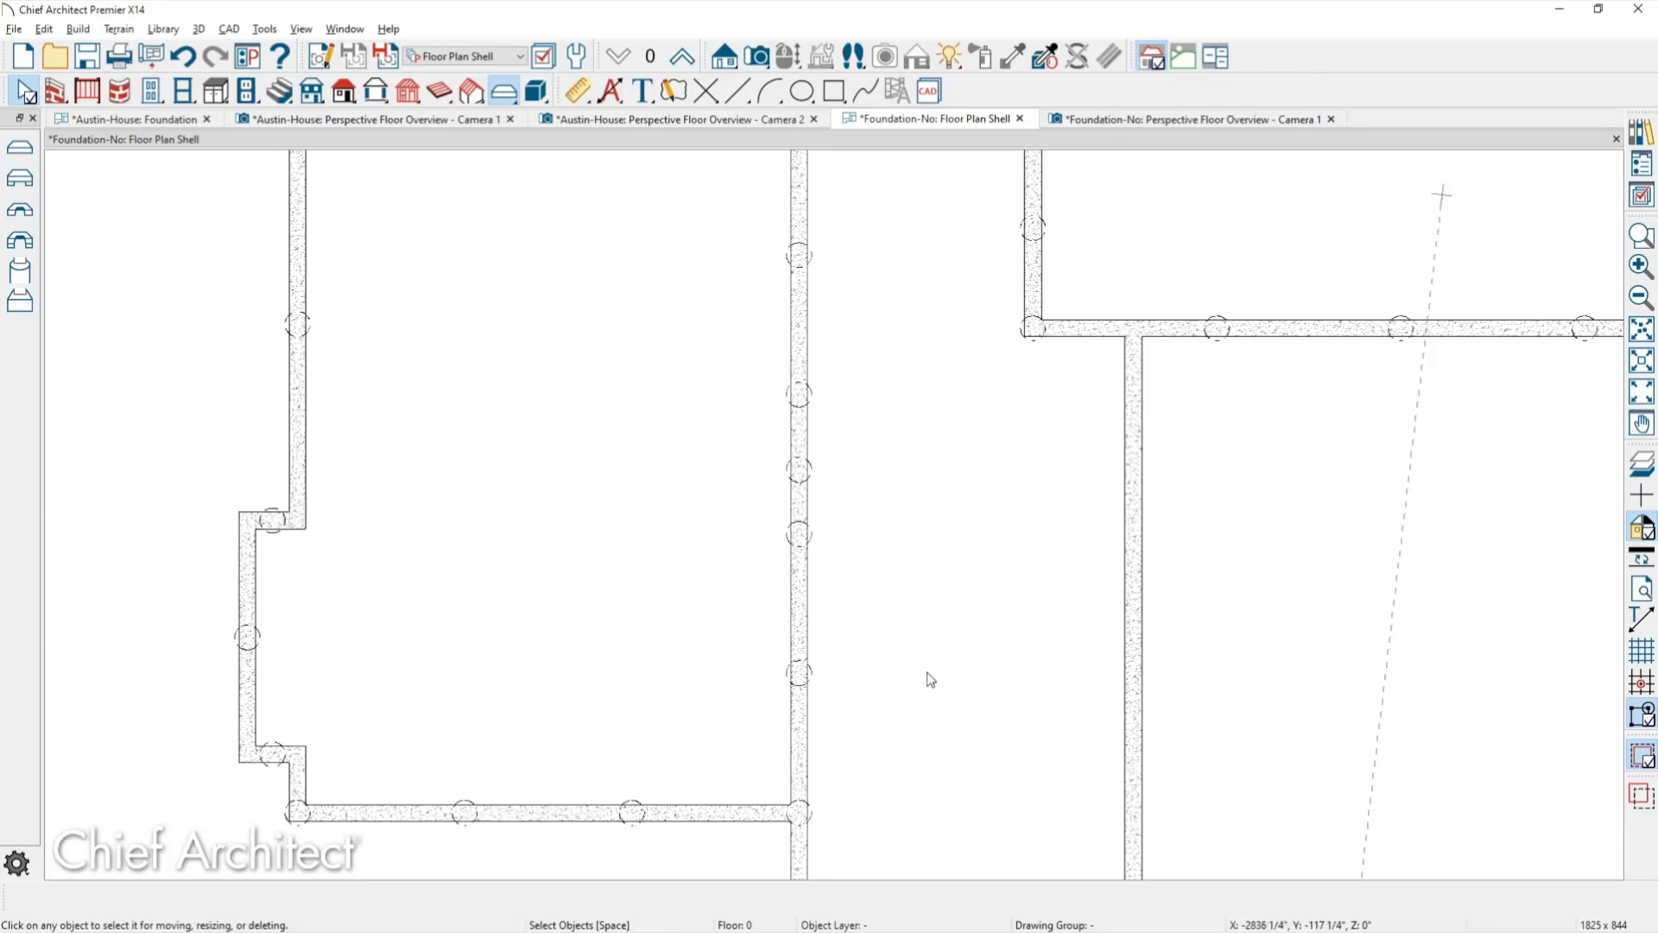
middle_click_drag(926, 672, 932, 440)
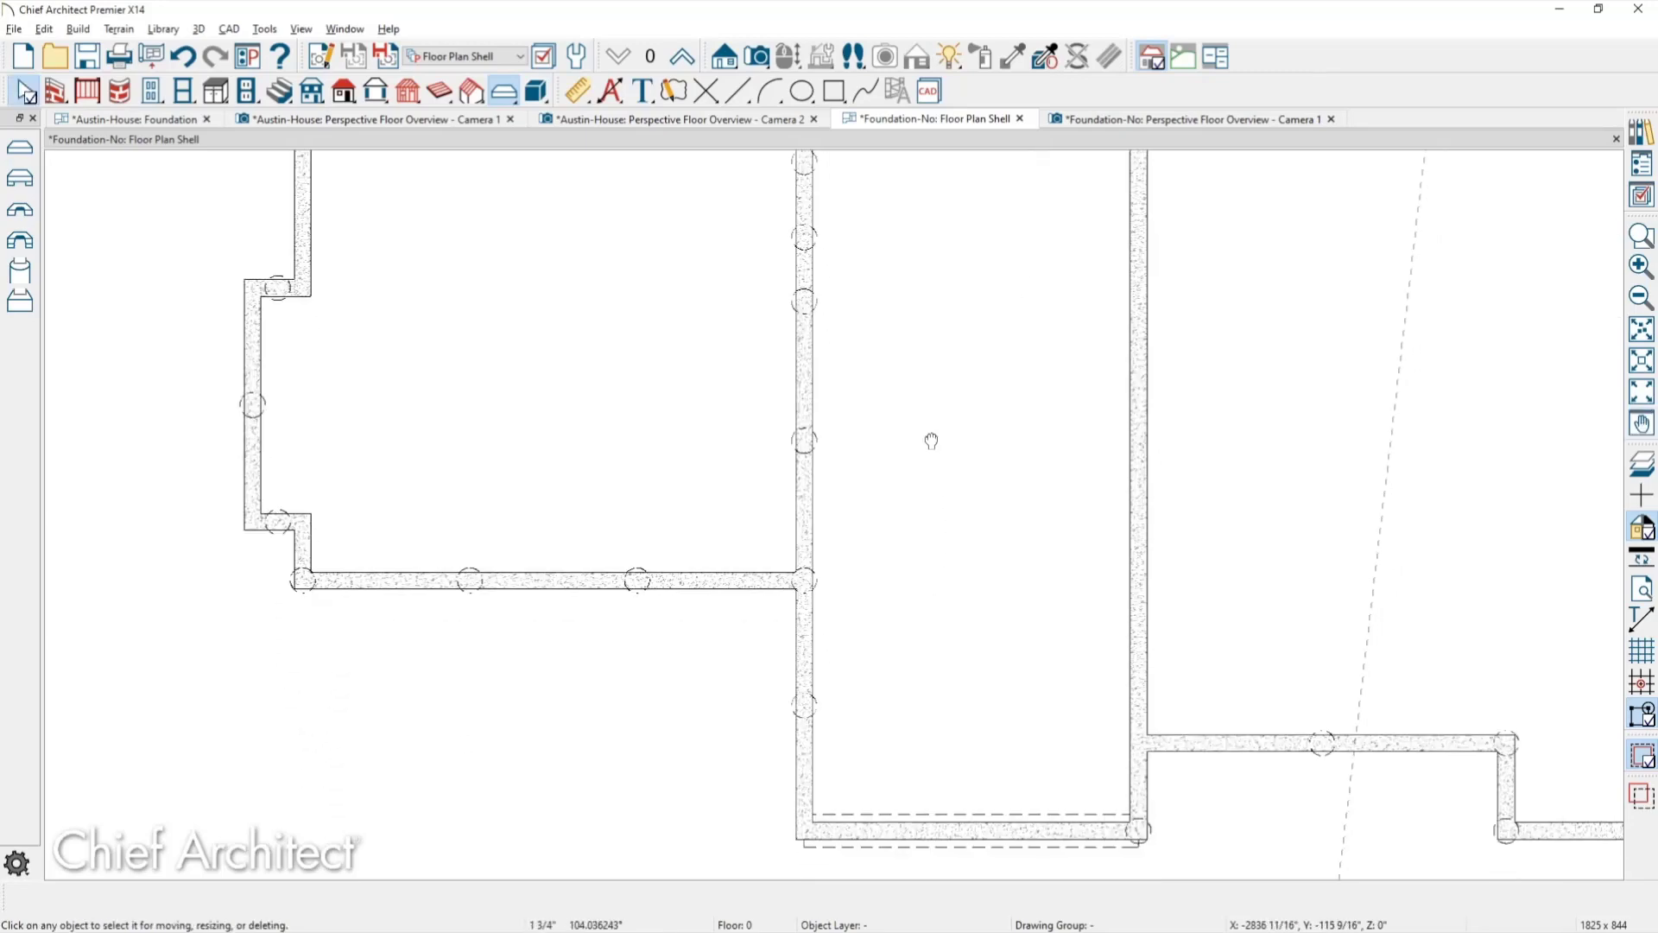
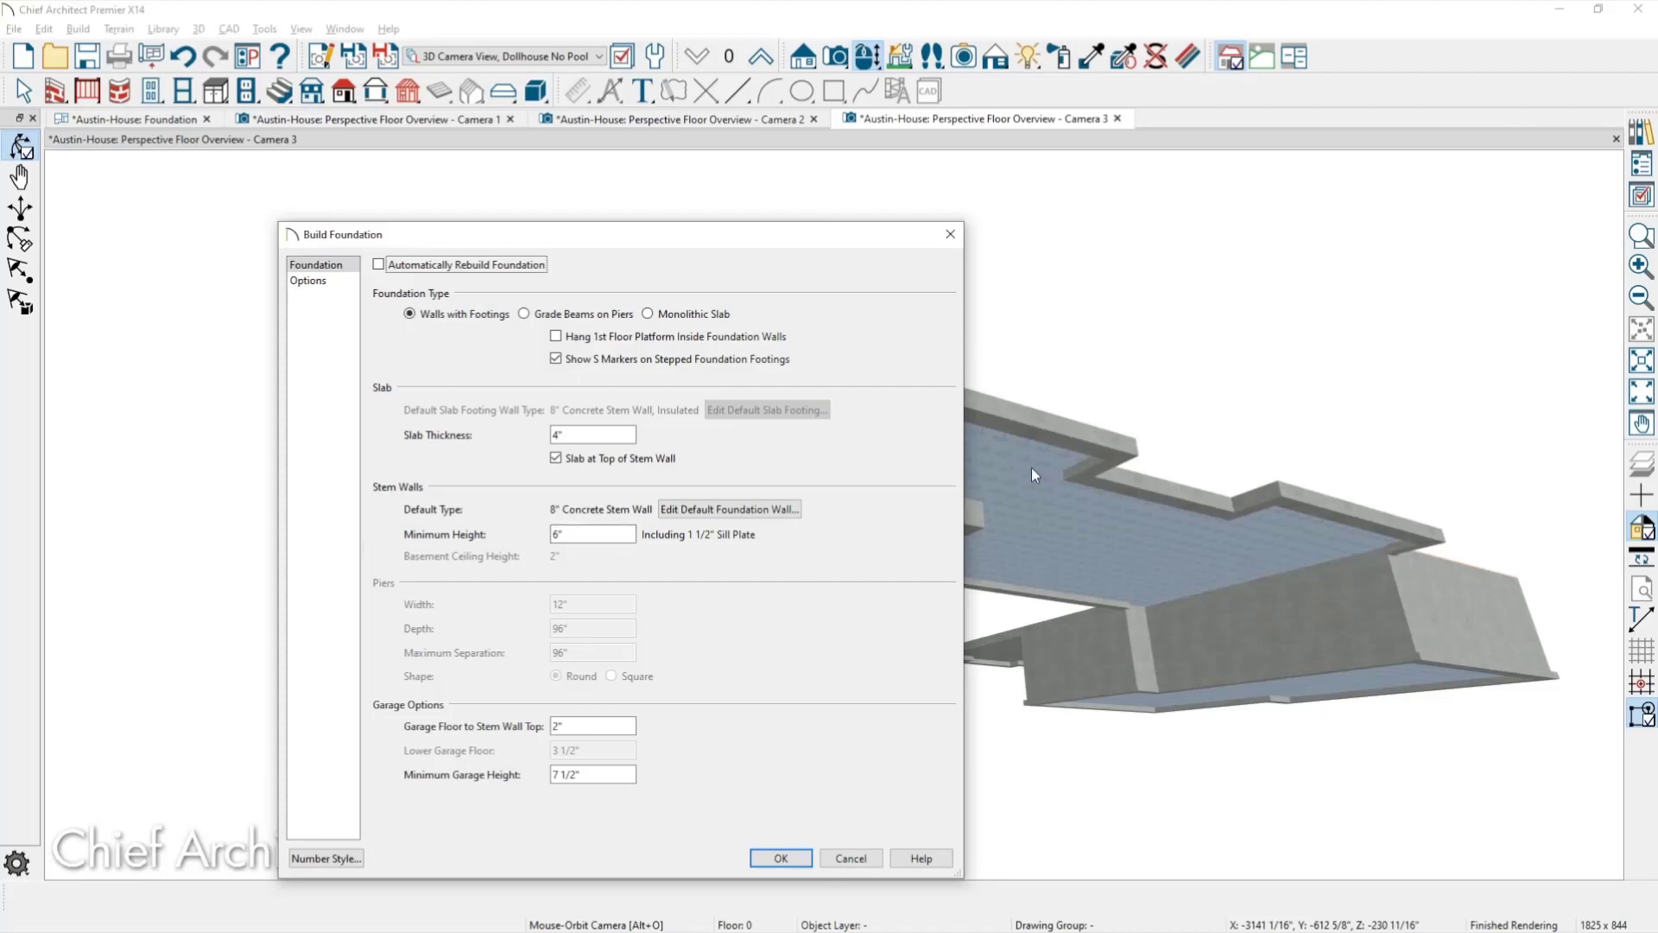
Close the foundation settings without changes and examine the foundation's underside, interior stem wall and top slab surface in 3D.
left_click(951, 235)
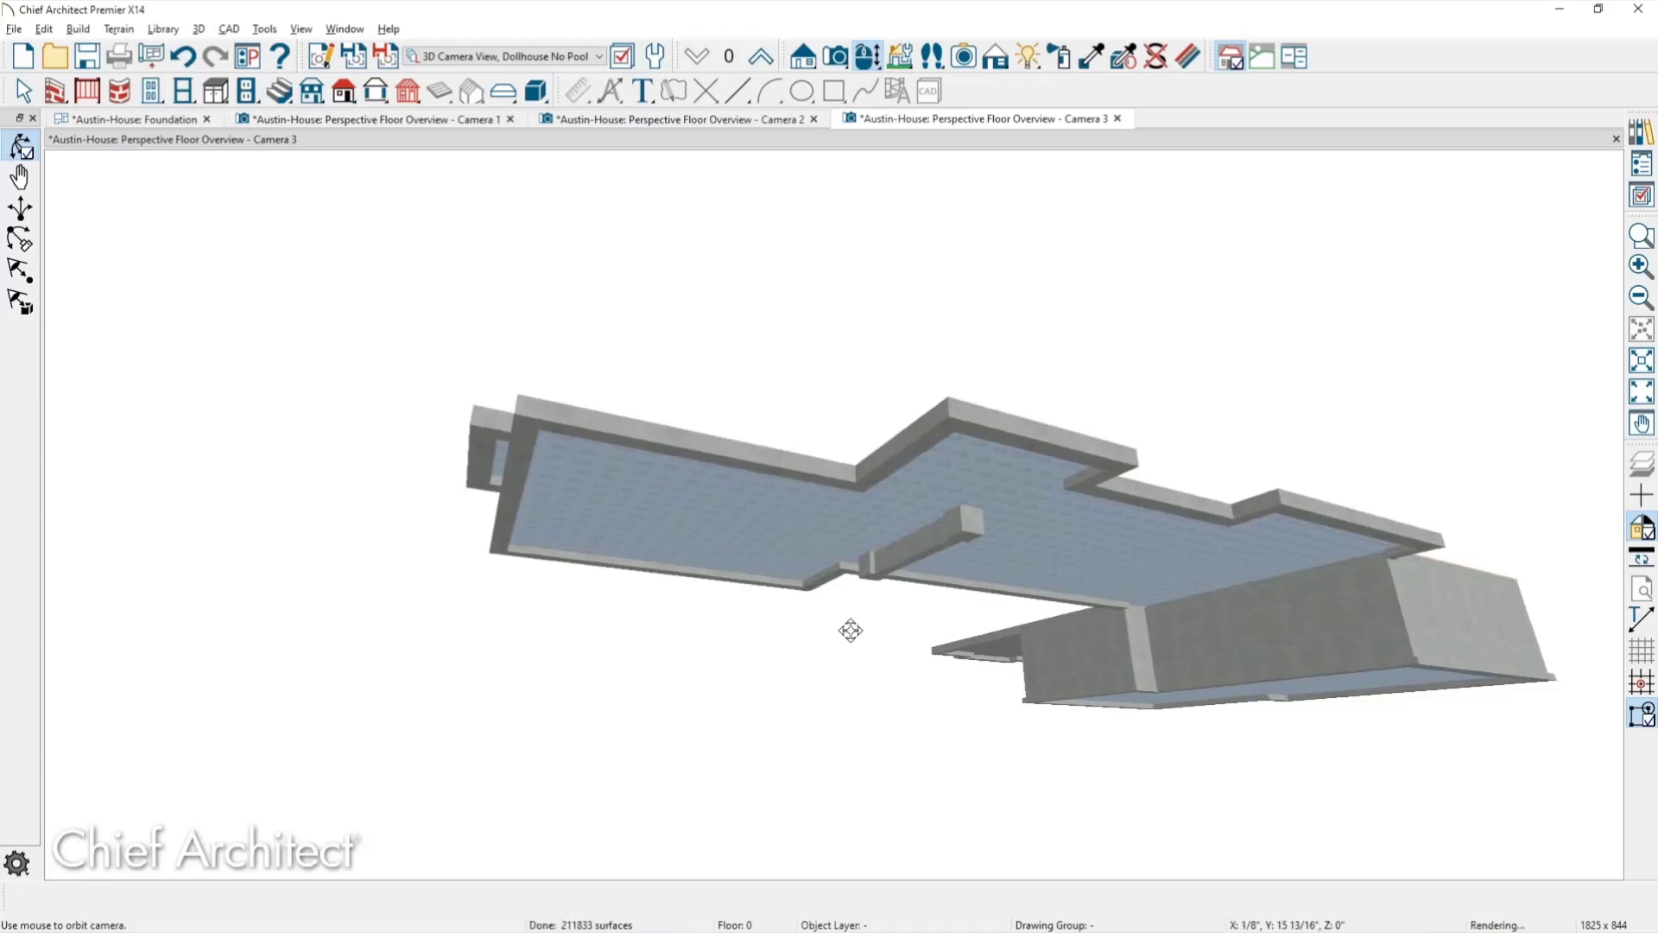
left_click_drag(851, 631, 800, 592)
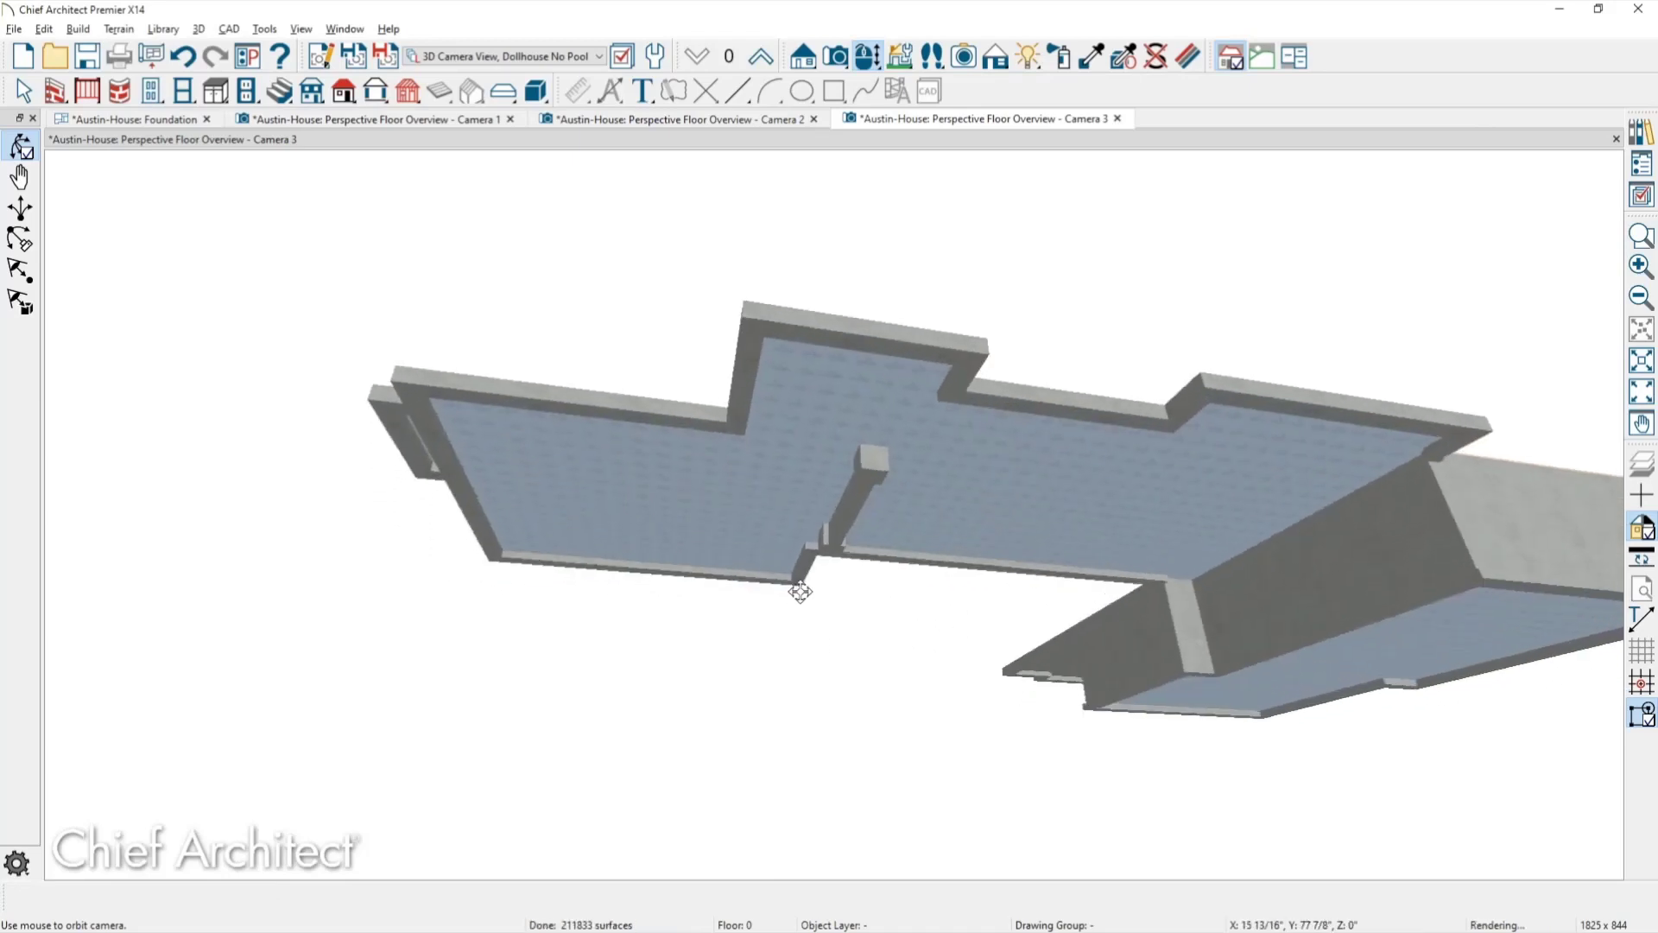
scroll(761, 553, "up", 5)
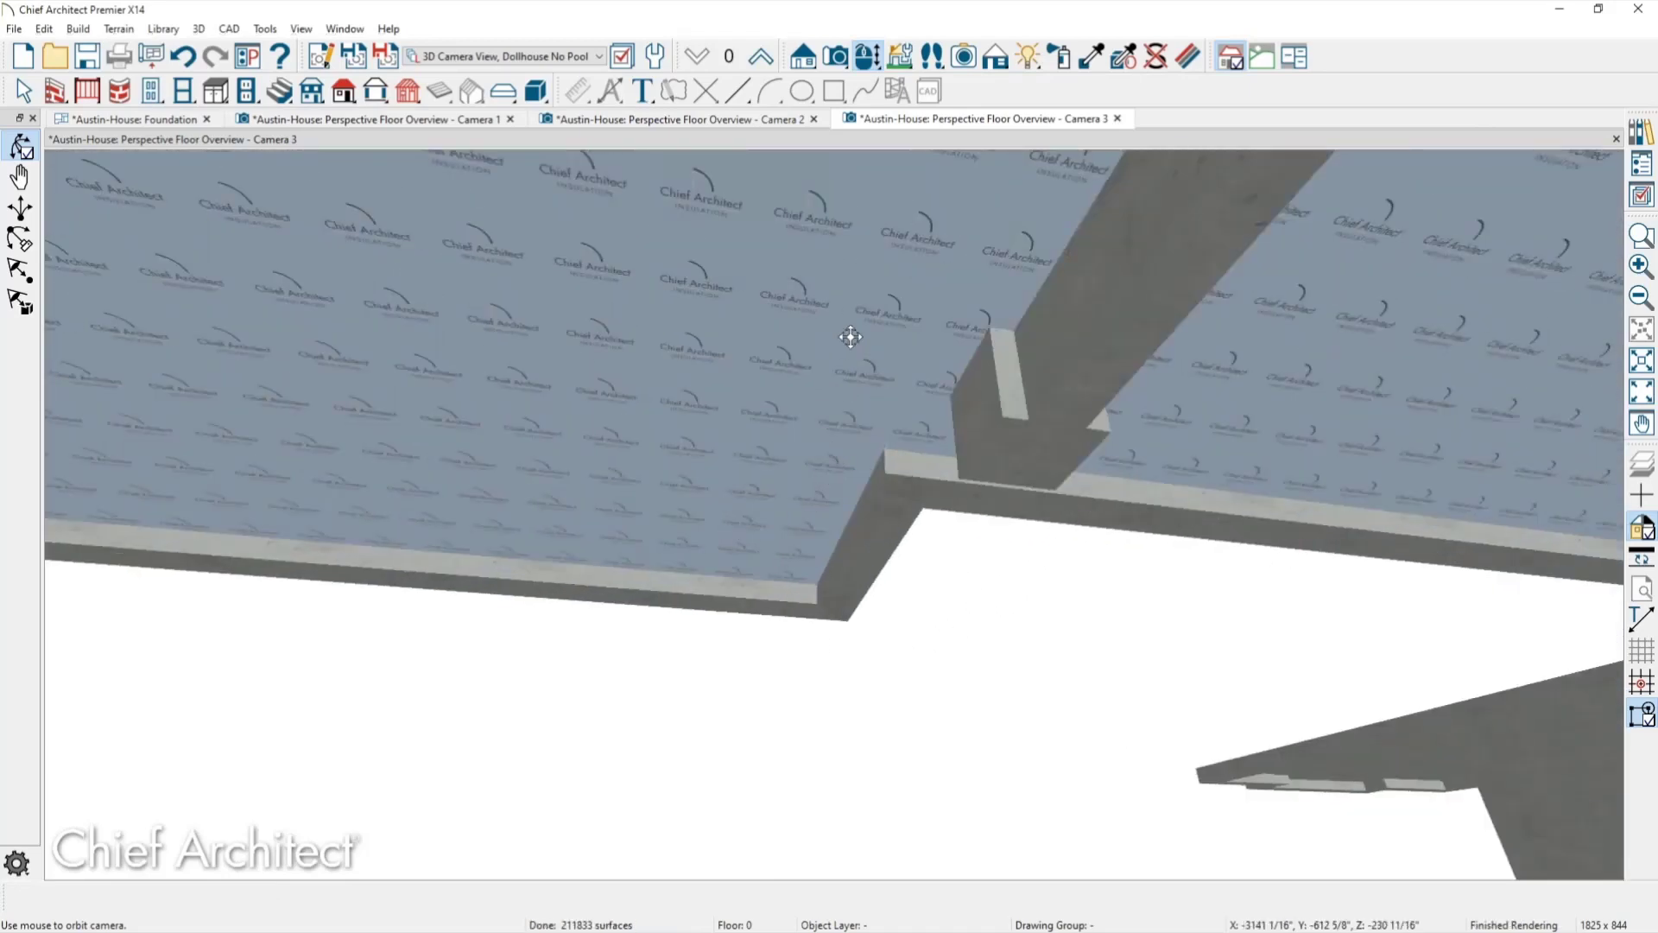
left_click_drag(852, 303, 832, 443)
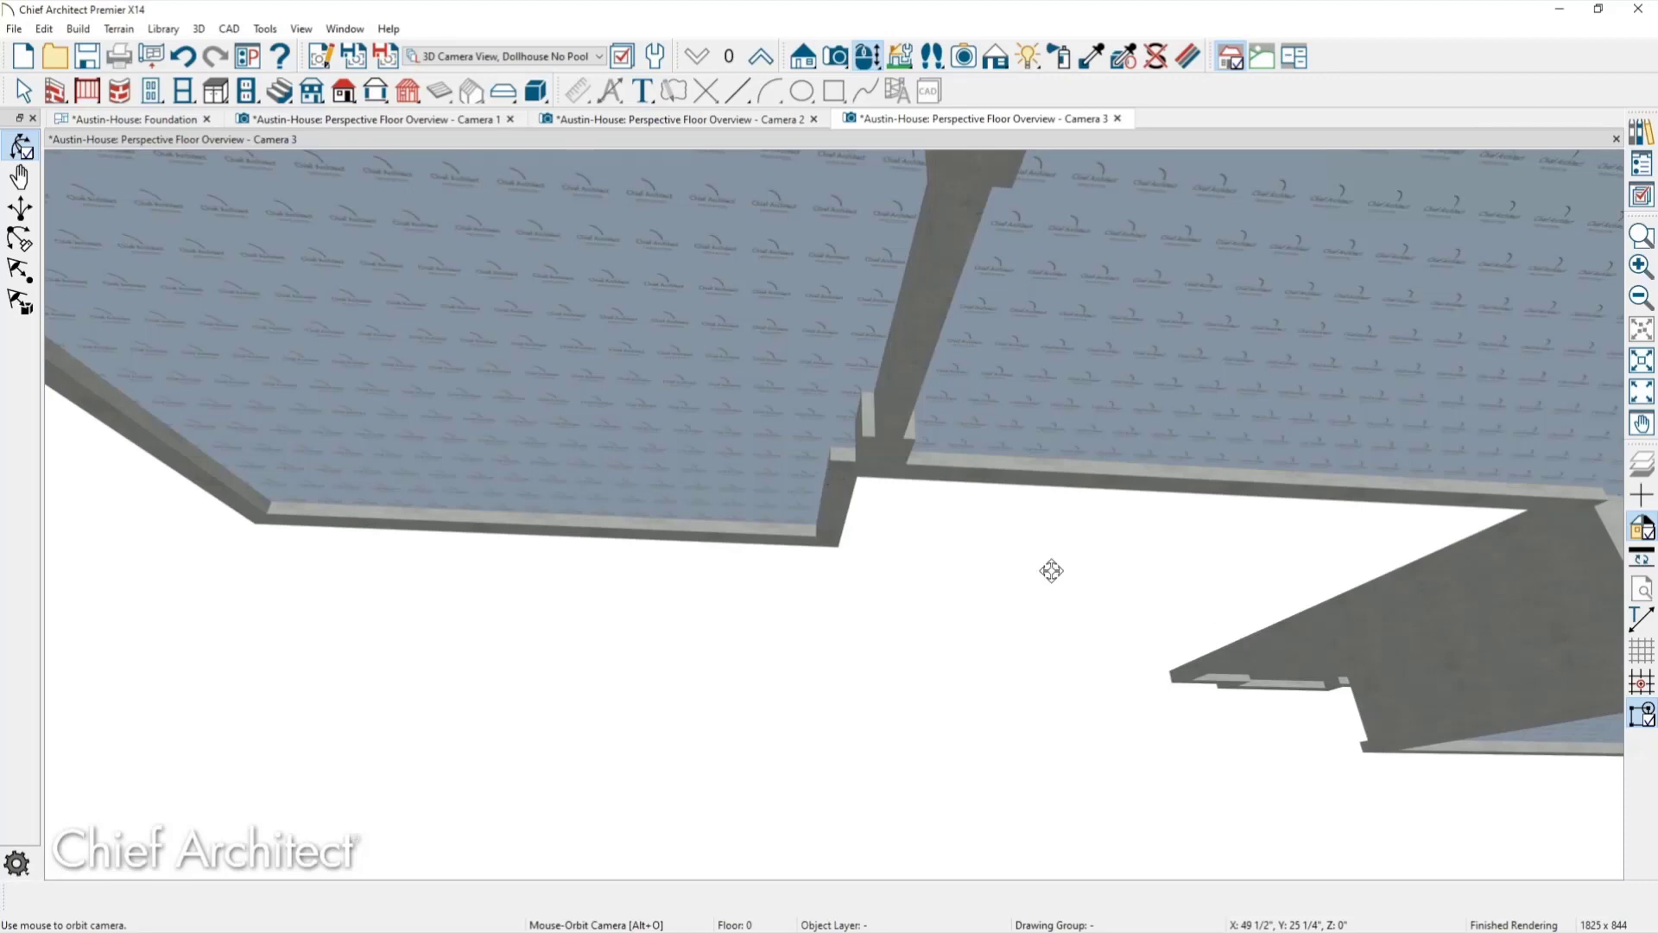
left_click_drag(821, 490, 1231, 633)
scroll(1247, 634, "up", 1)
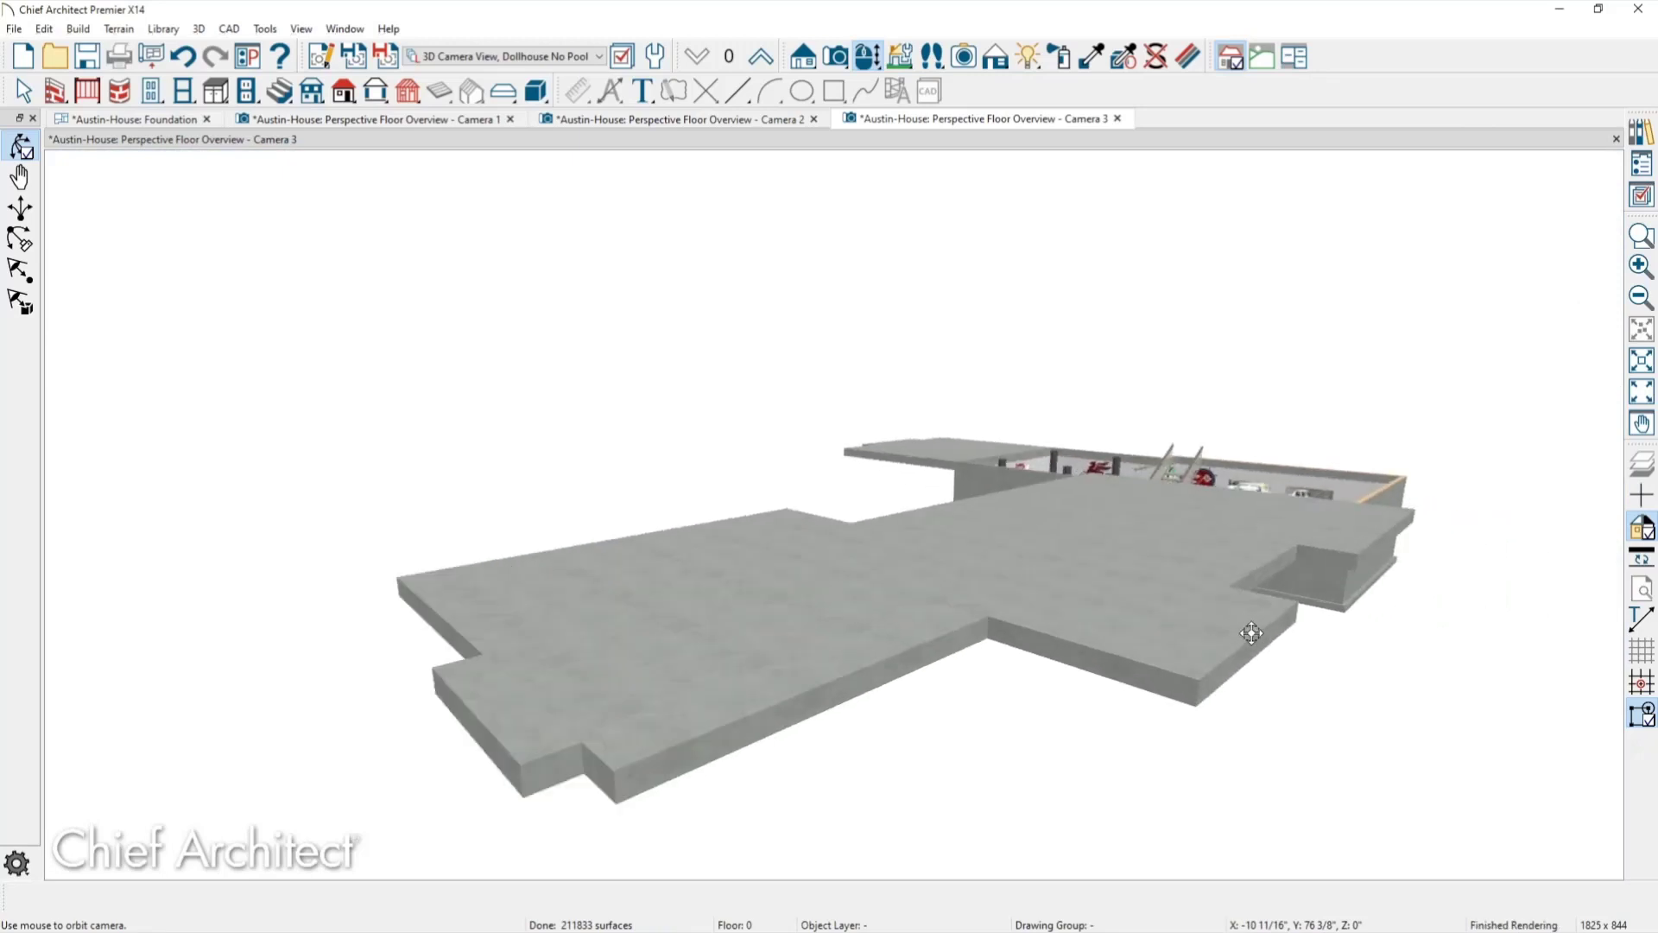
scroll(1252, 634, "up", 1)
Switch the 3D foundation view to the Vector View rendering technique to show the slab and stem wall edges.
key("space")
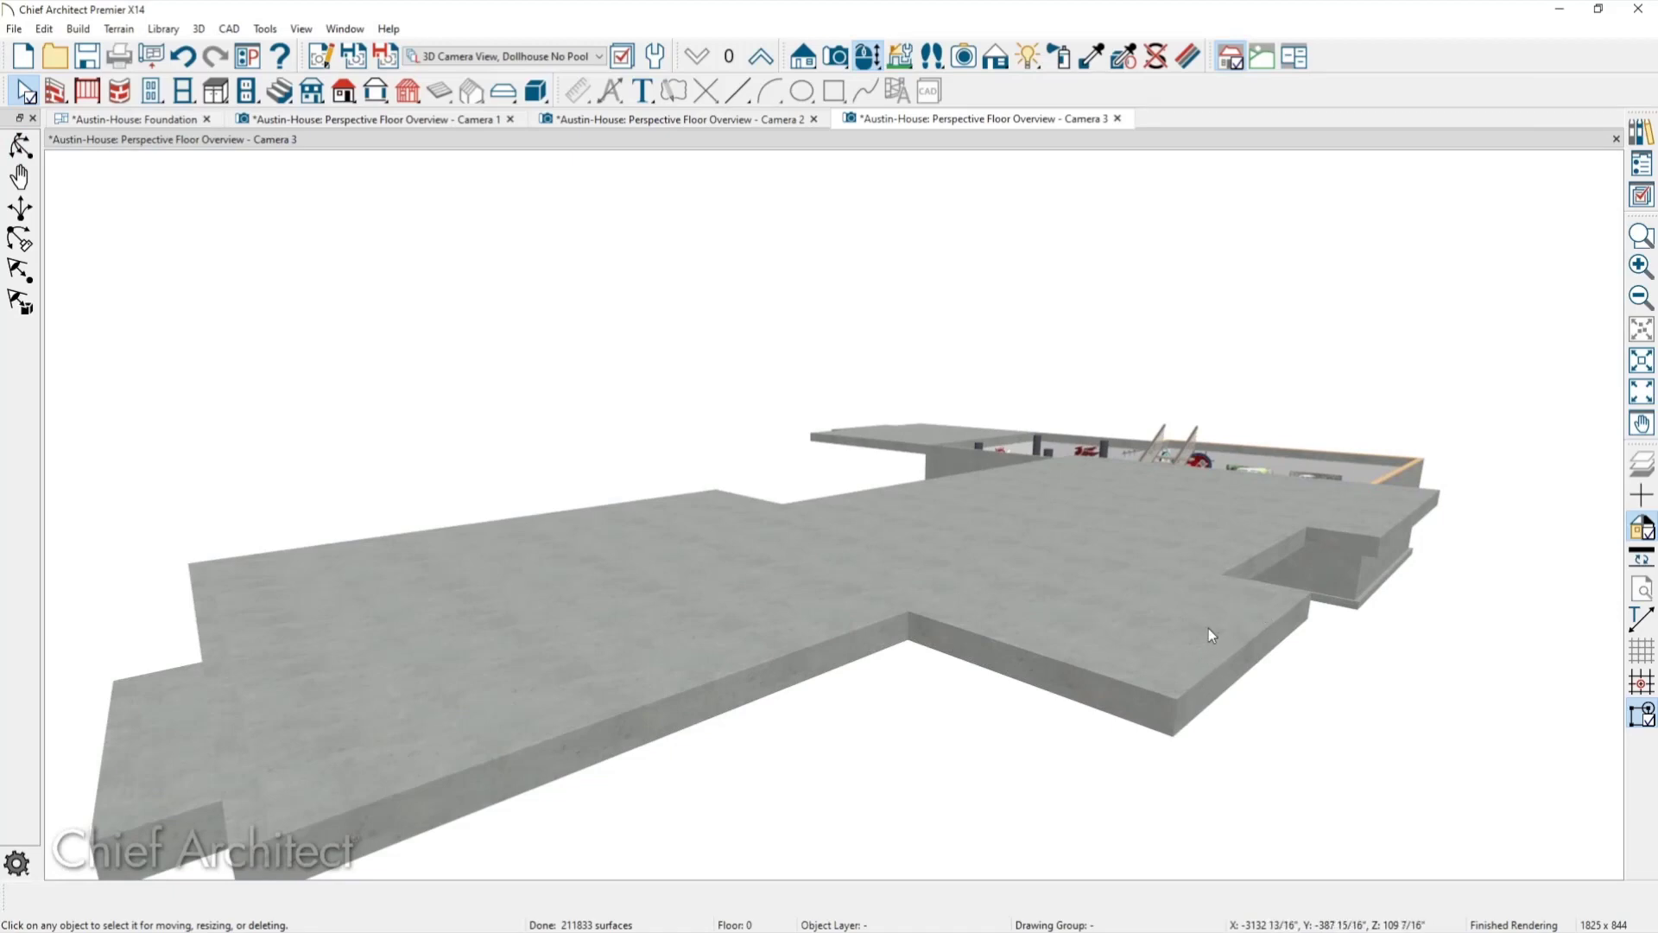
left_click(868, 57)
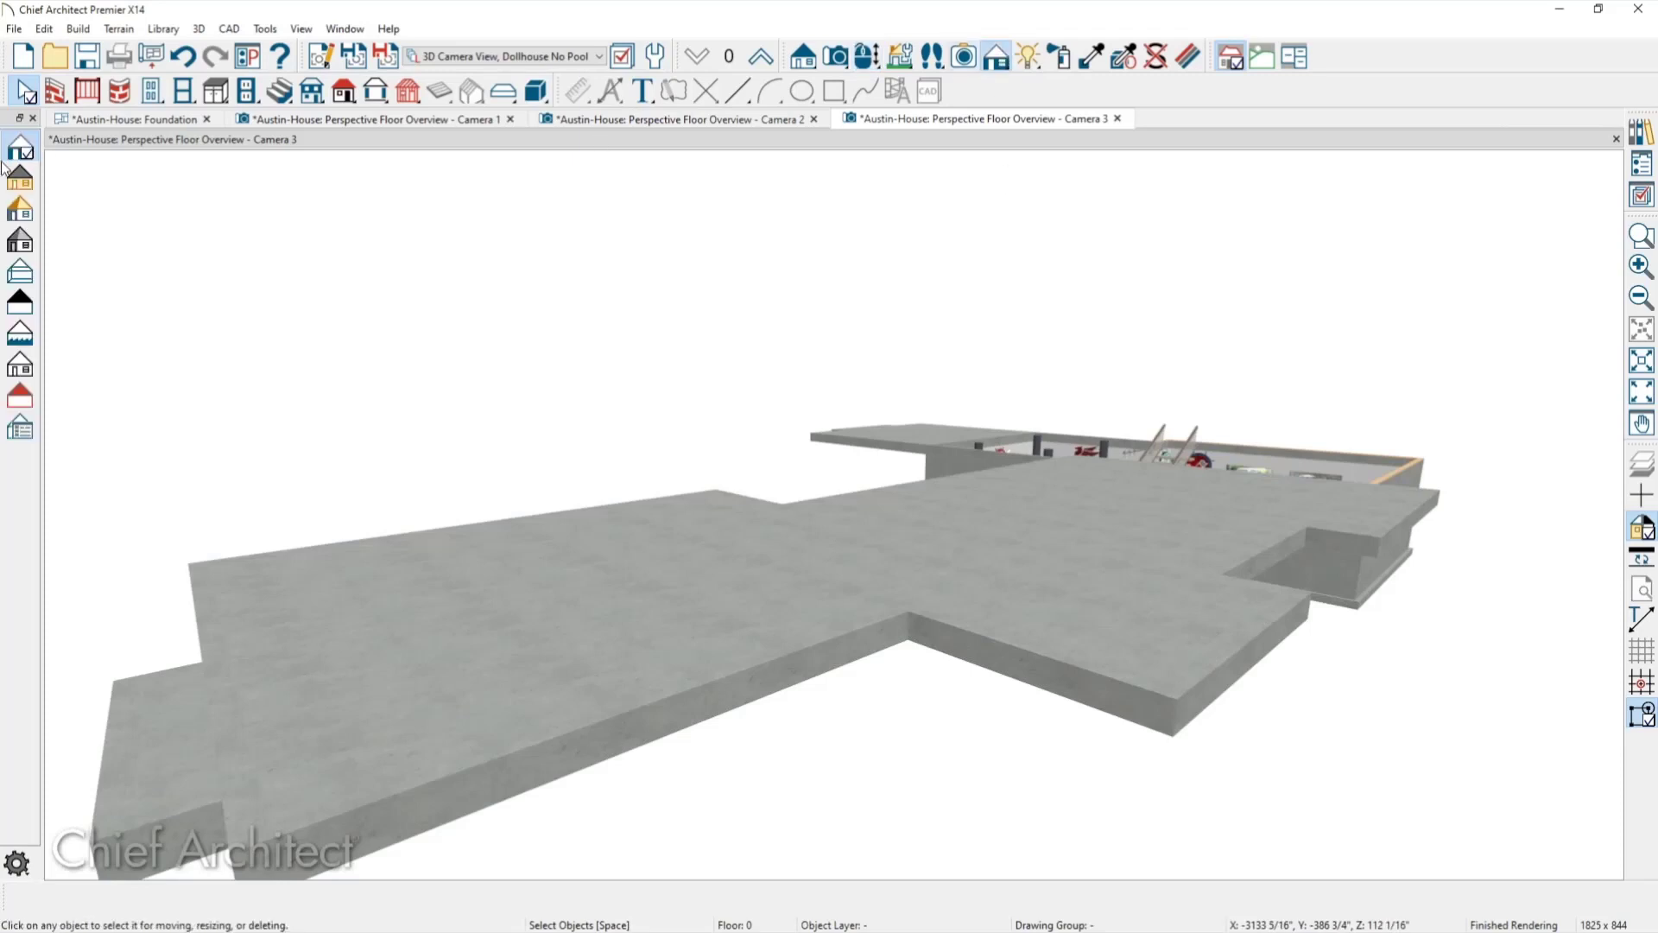
left_click(20, 177)
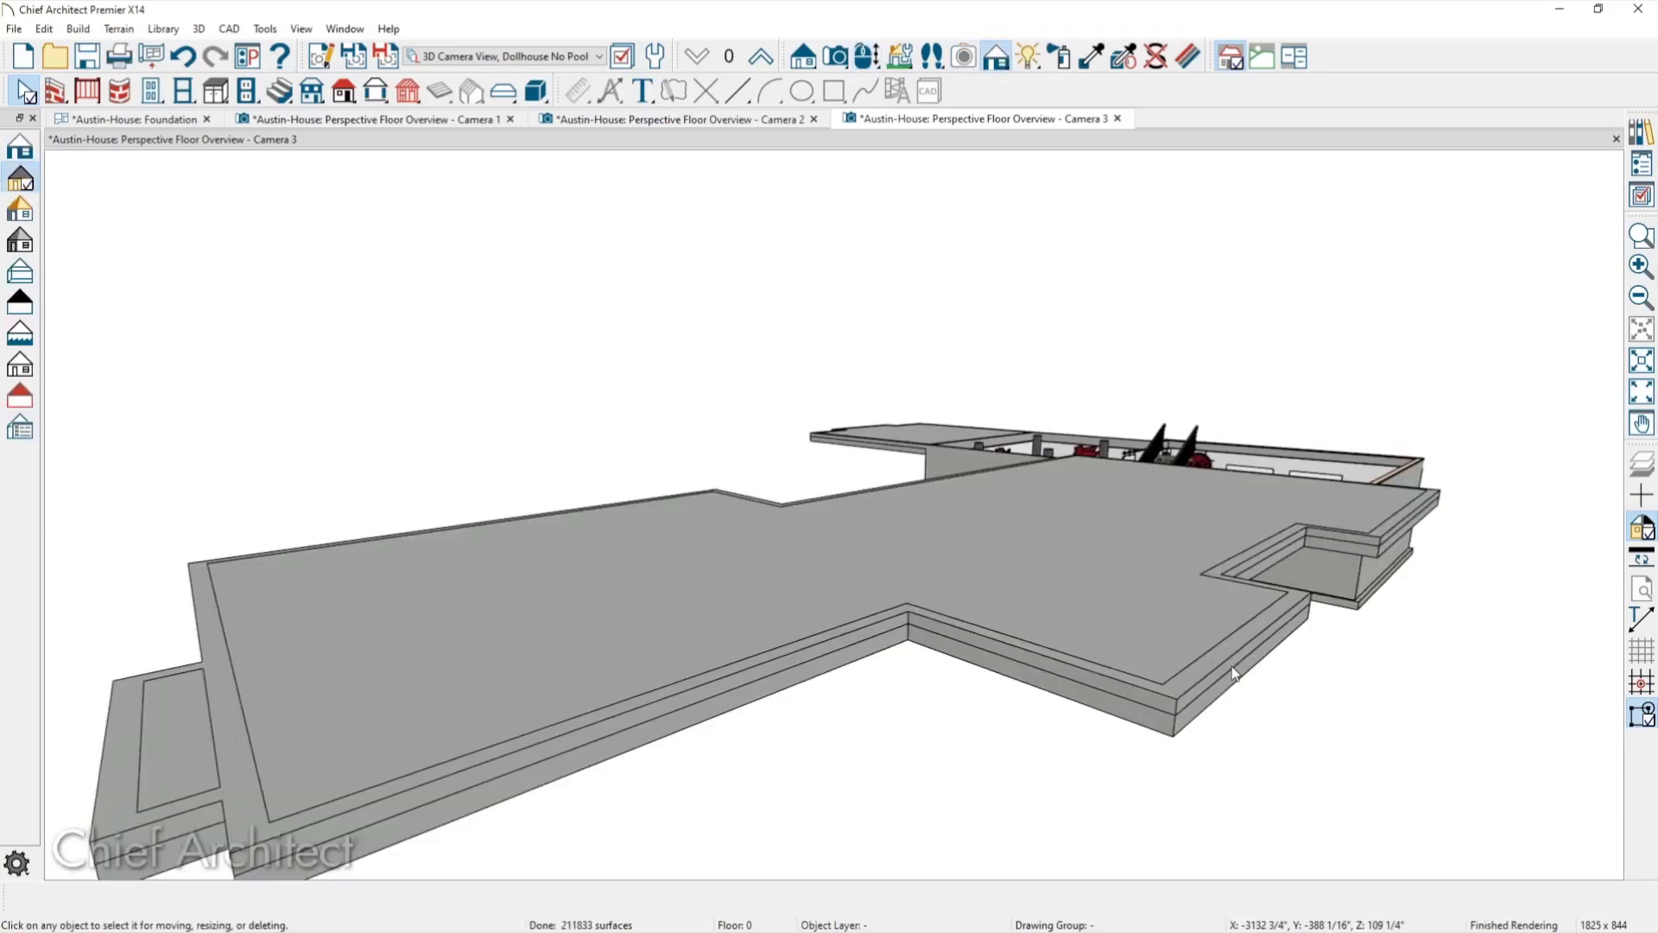
scroll(1233, 673, "up", 2)
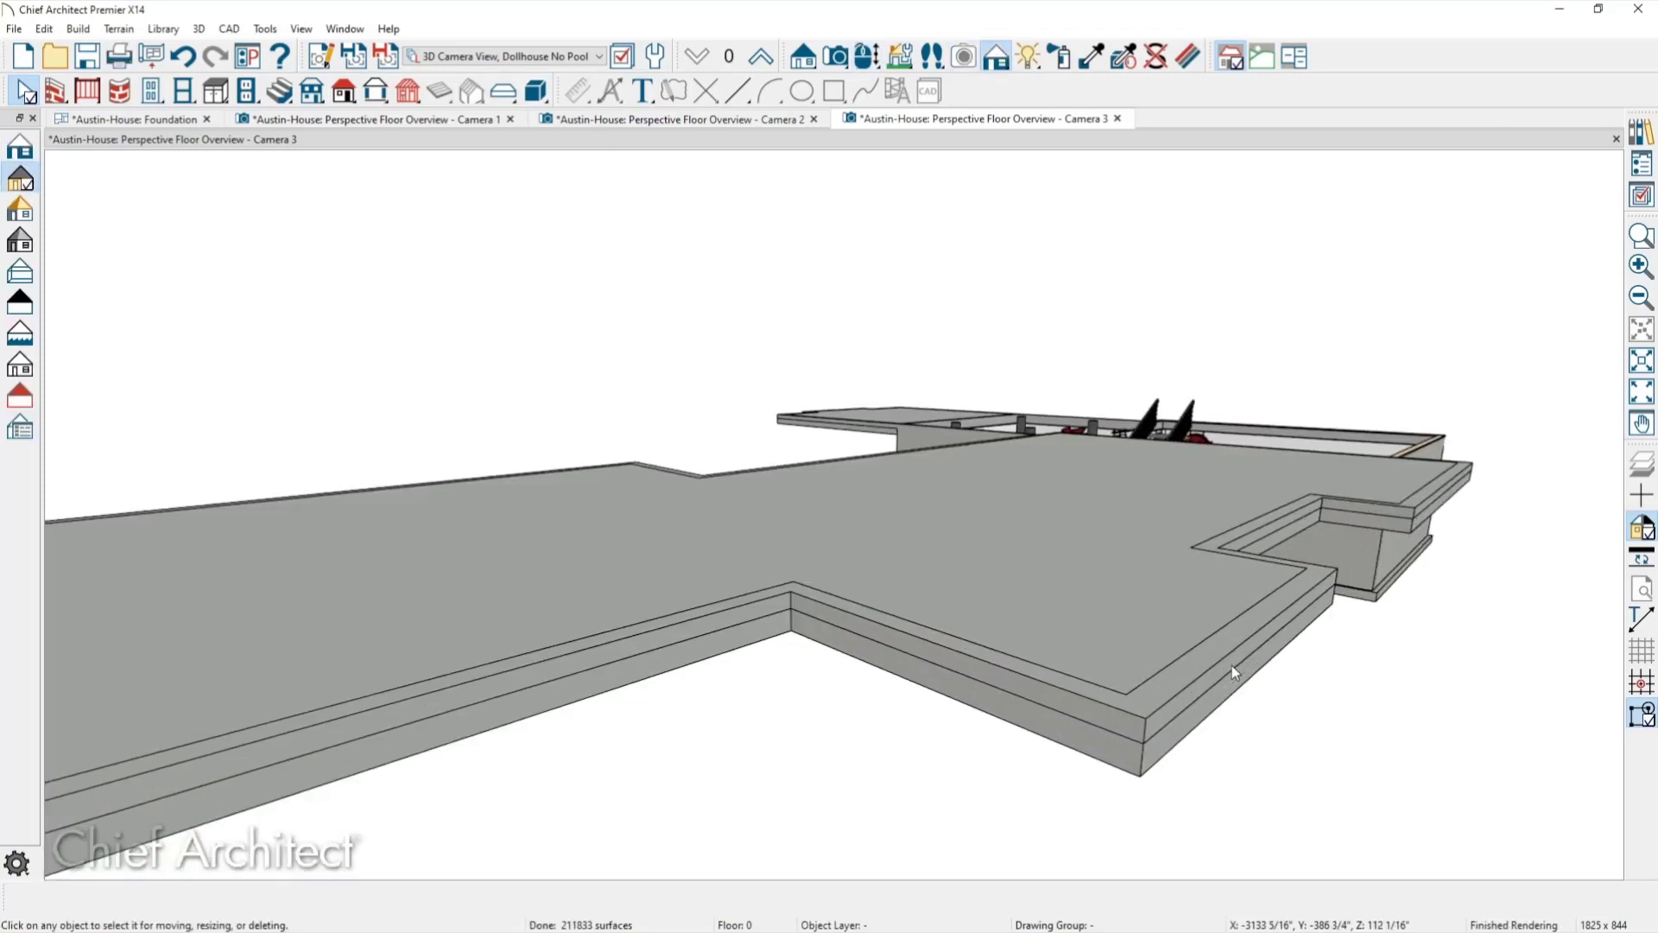
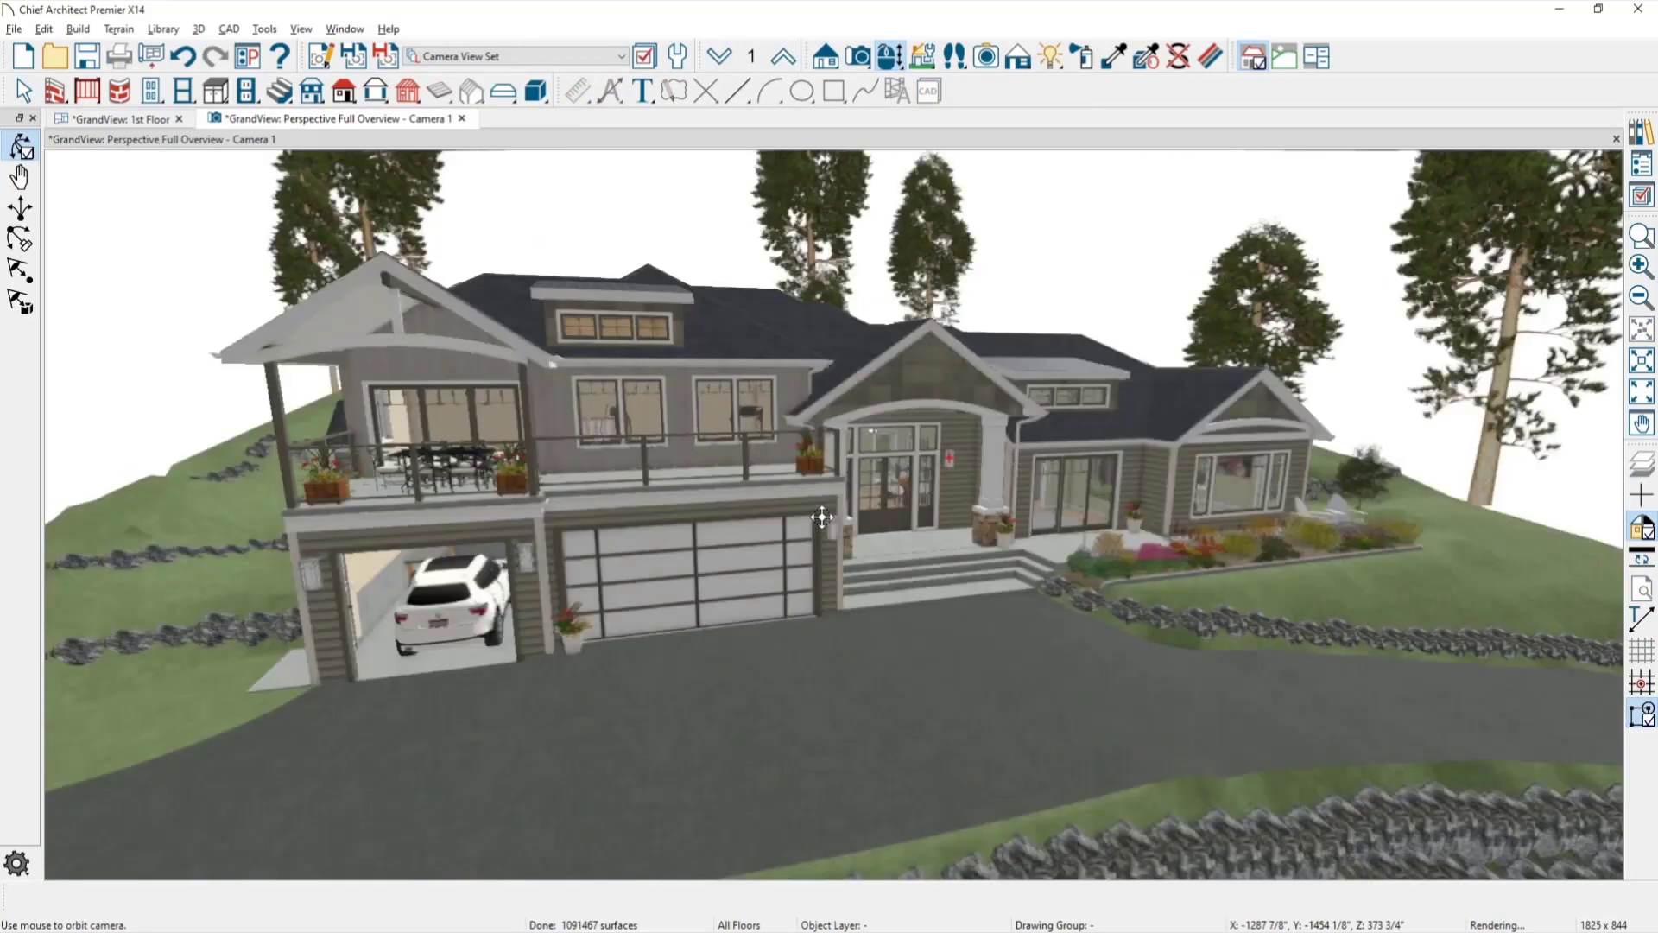
Examine the GrandView house exterior and the garage interior, including its exposed stem walls and the steps to the door.
left_click_drag(778, 537, 751, 542)
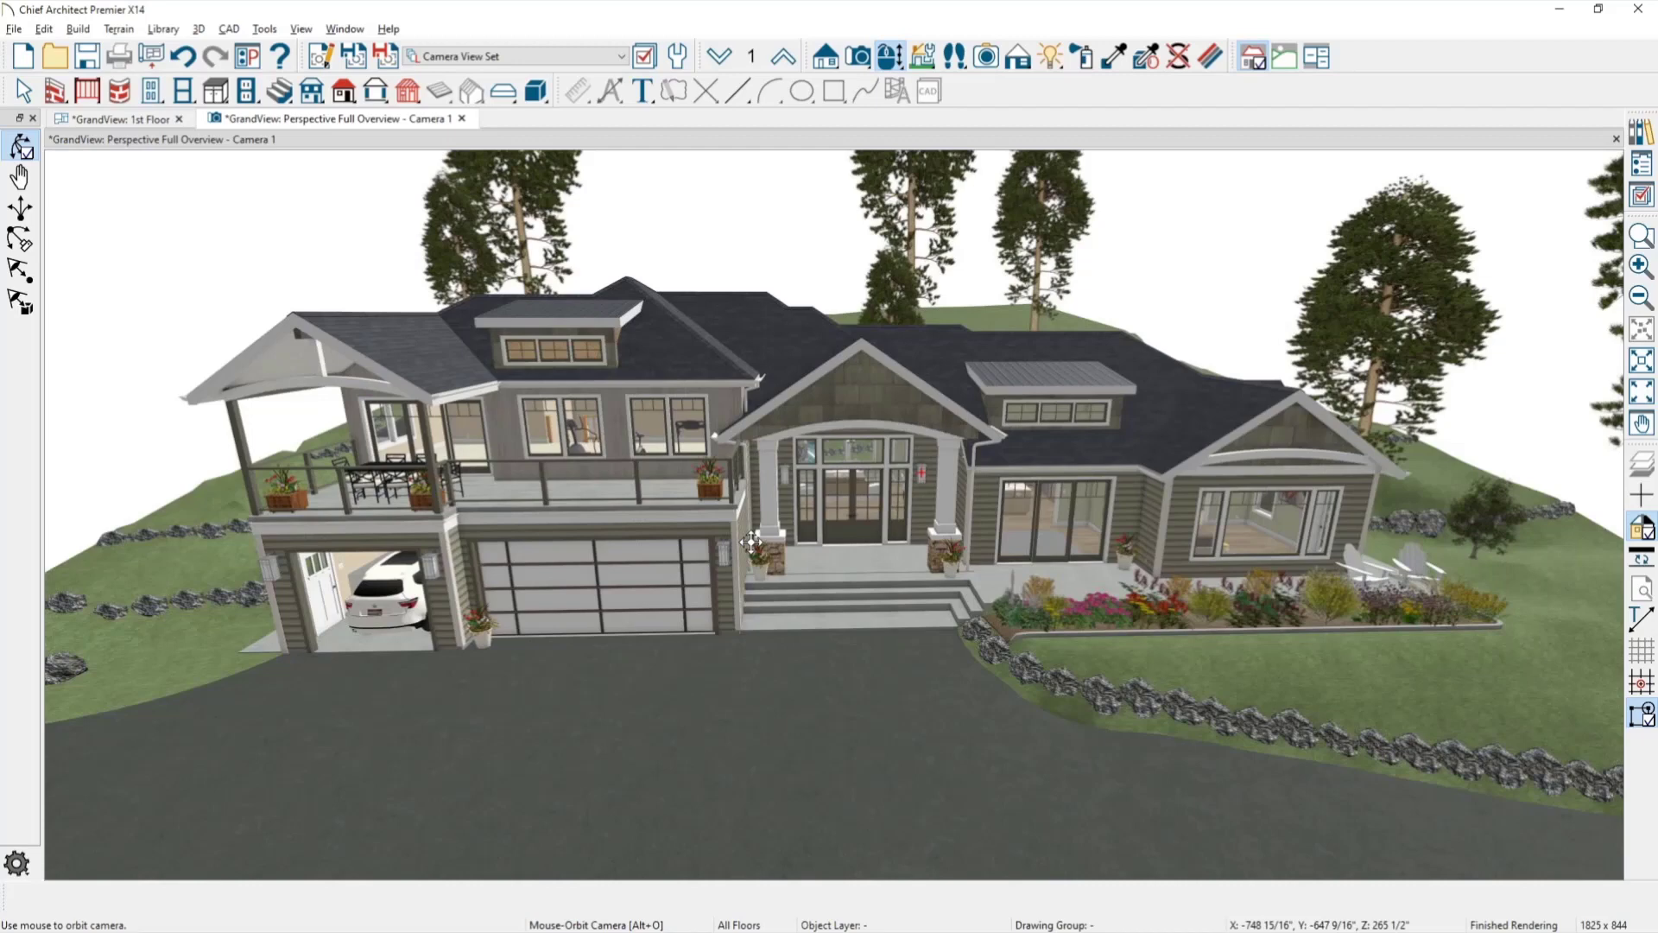
scroll(500, 529, "up", 10)
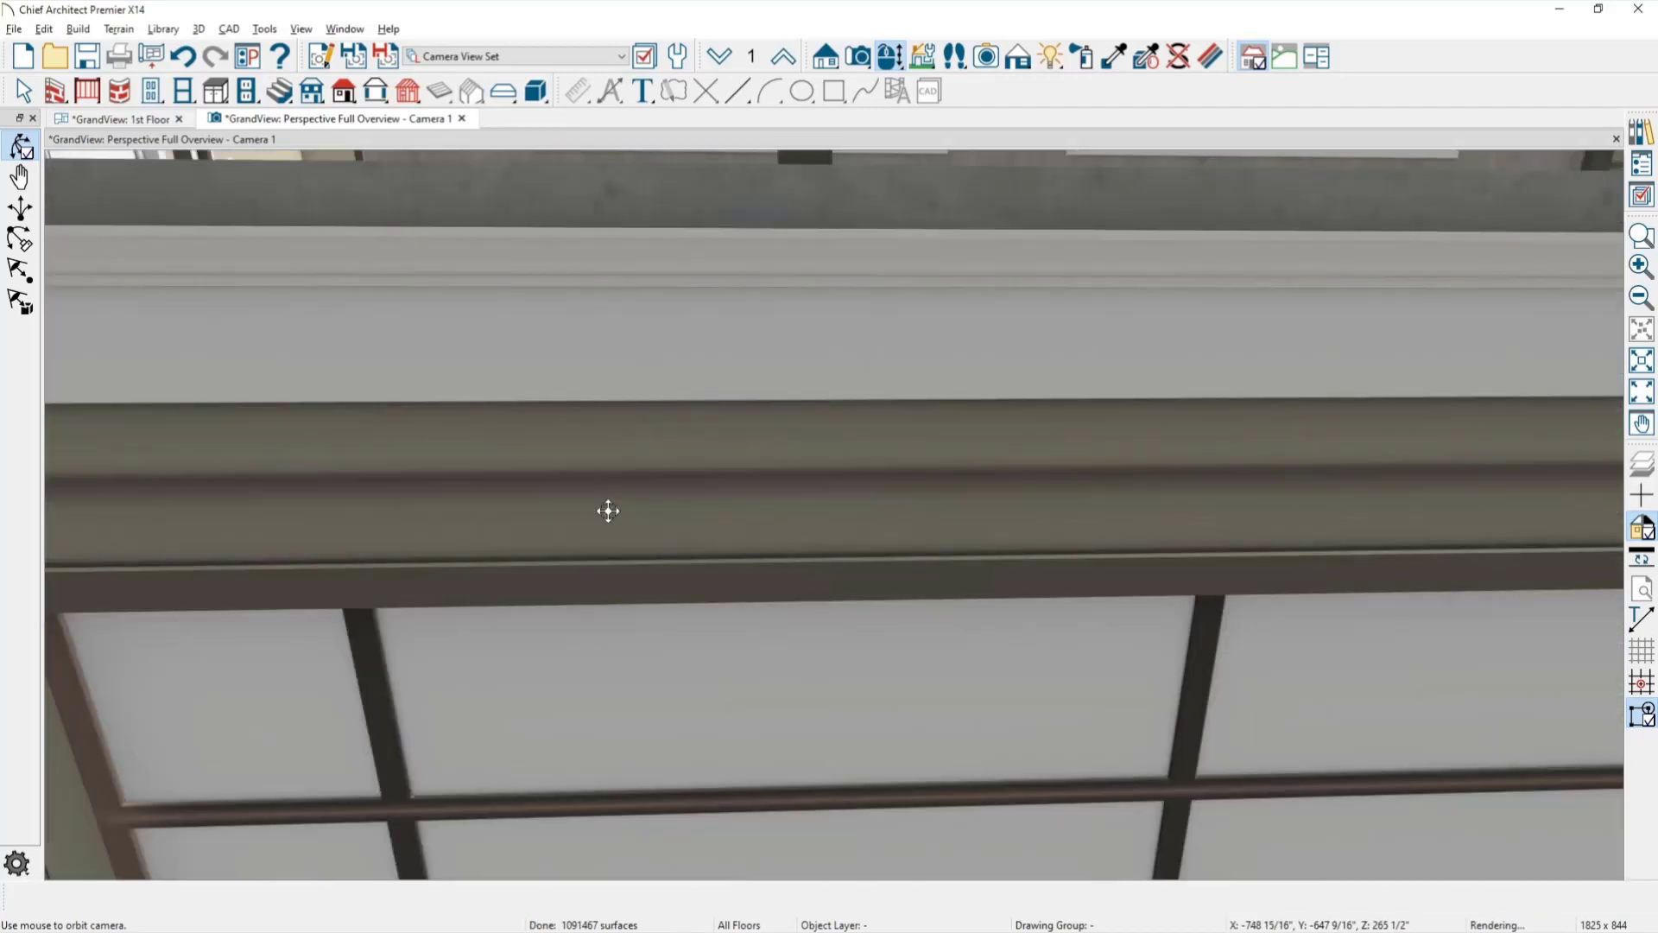
scroll(608, 511, "down", 10)
middle_click_drag(584, 530, 277, 560)
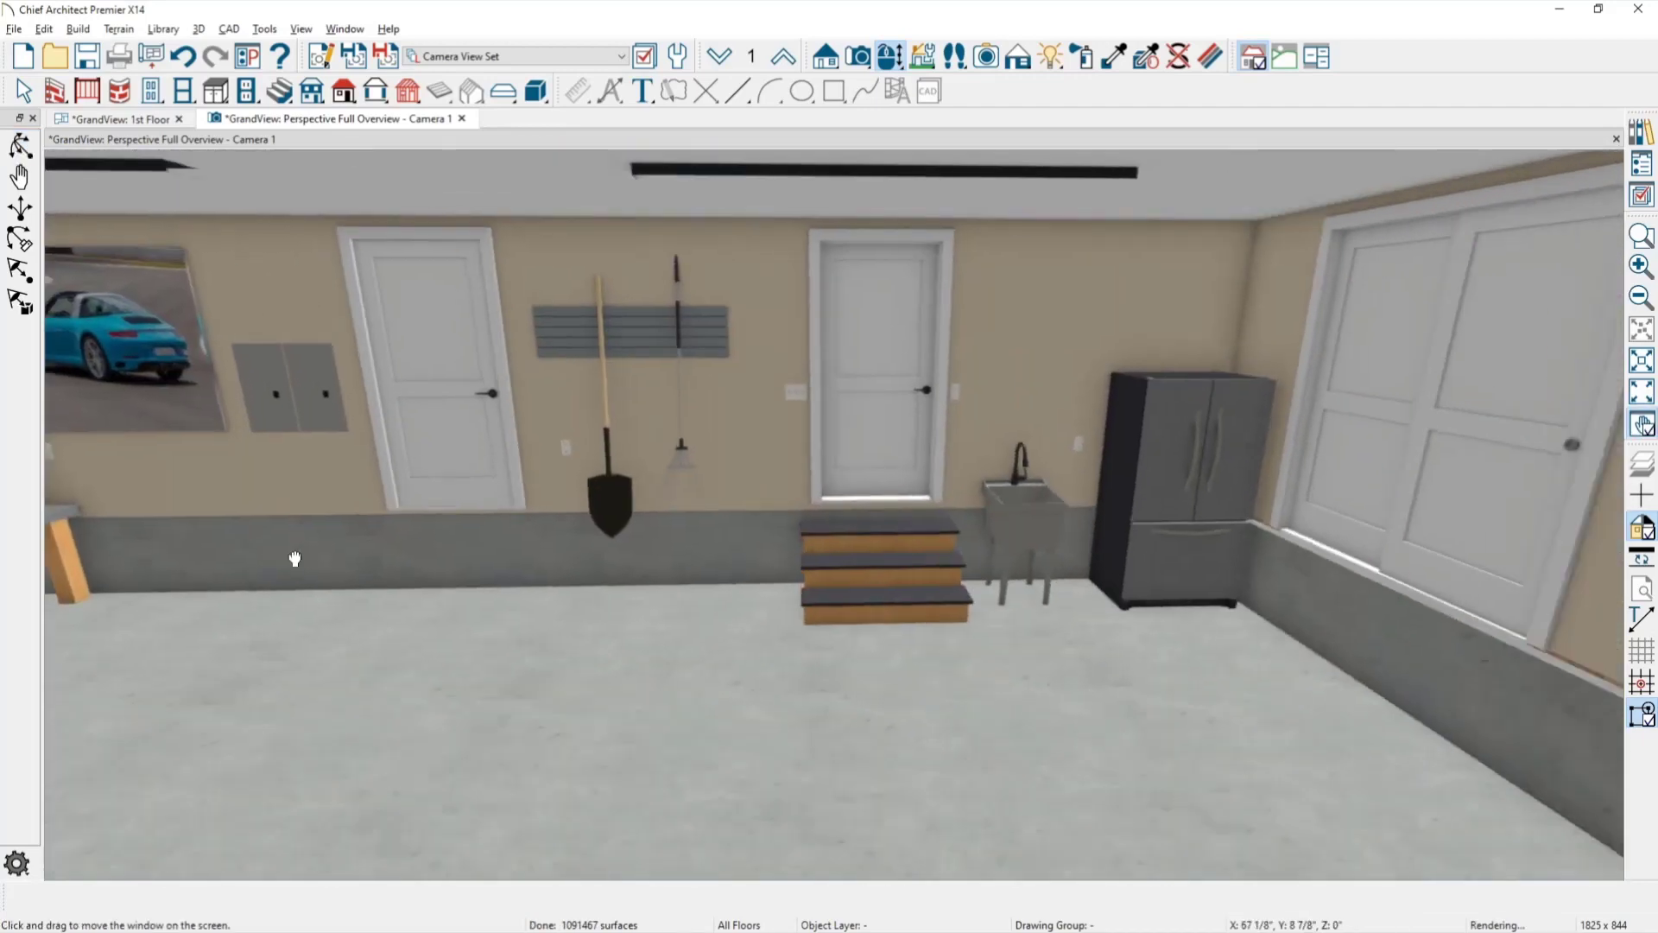
scroll(936, 495, "up", 2)
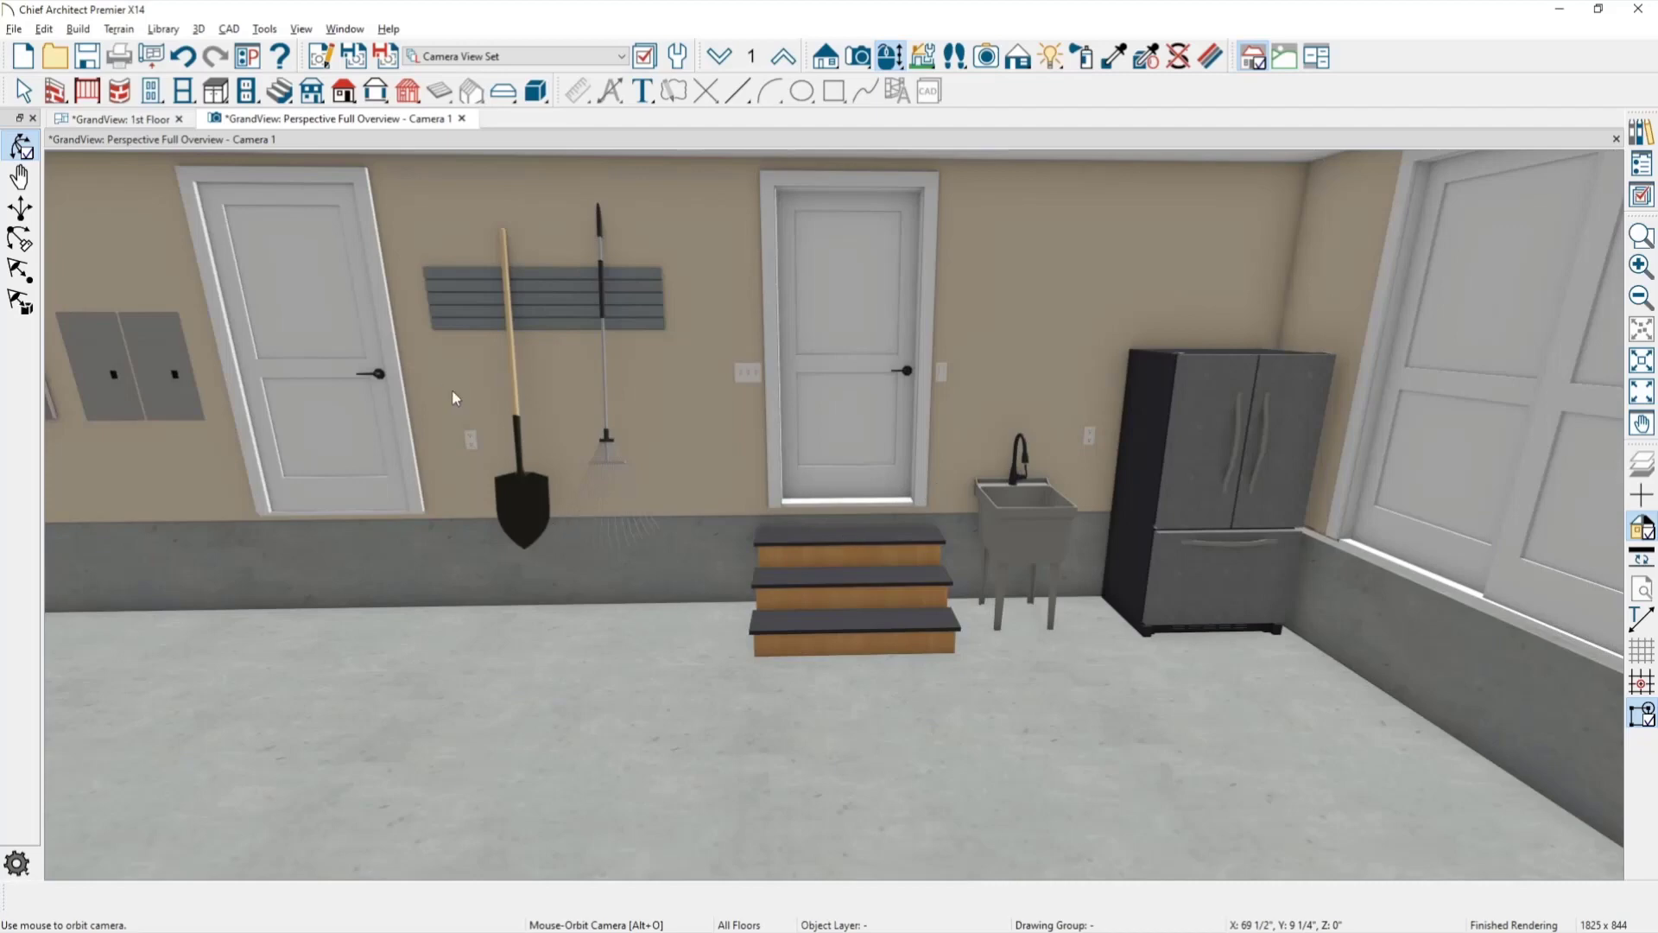
Display the foundation level, floor 0, in the plan view and examine the garage area.
left_click(160, 124)
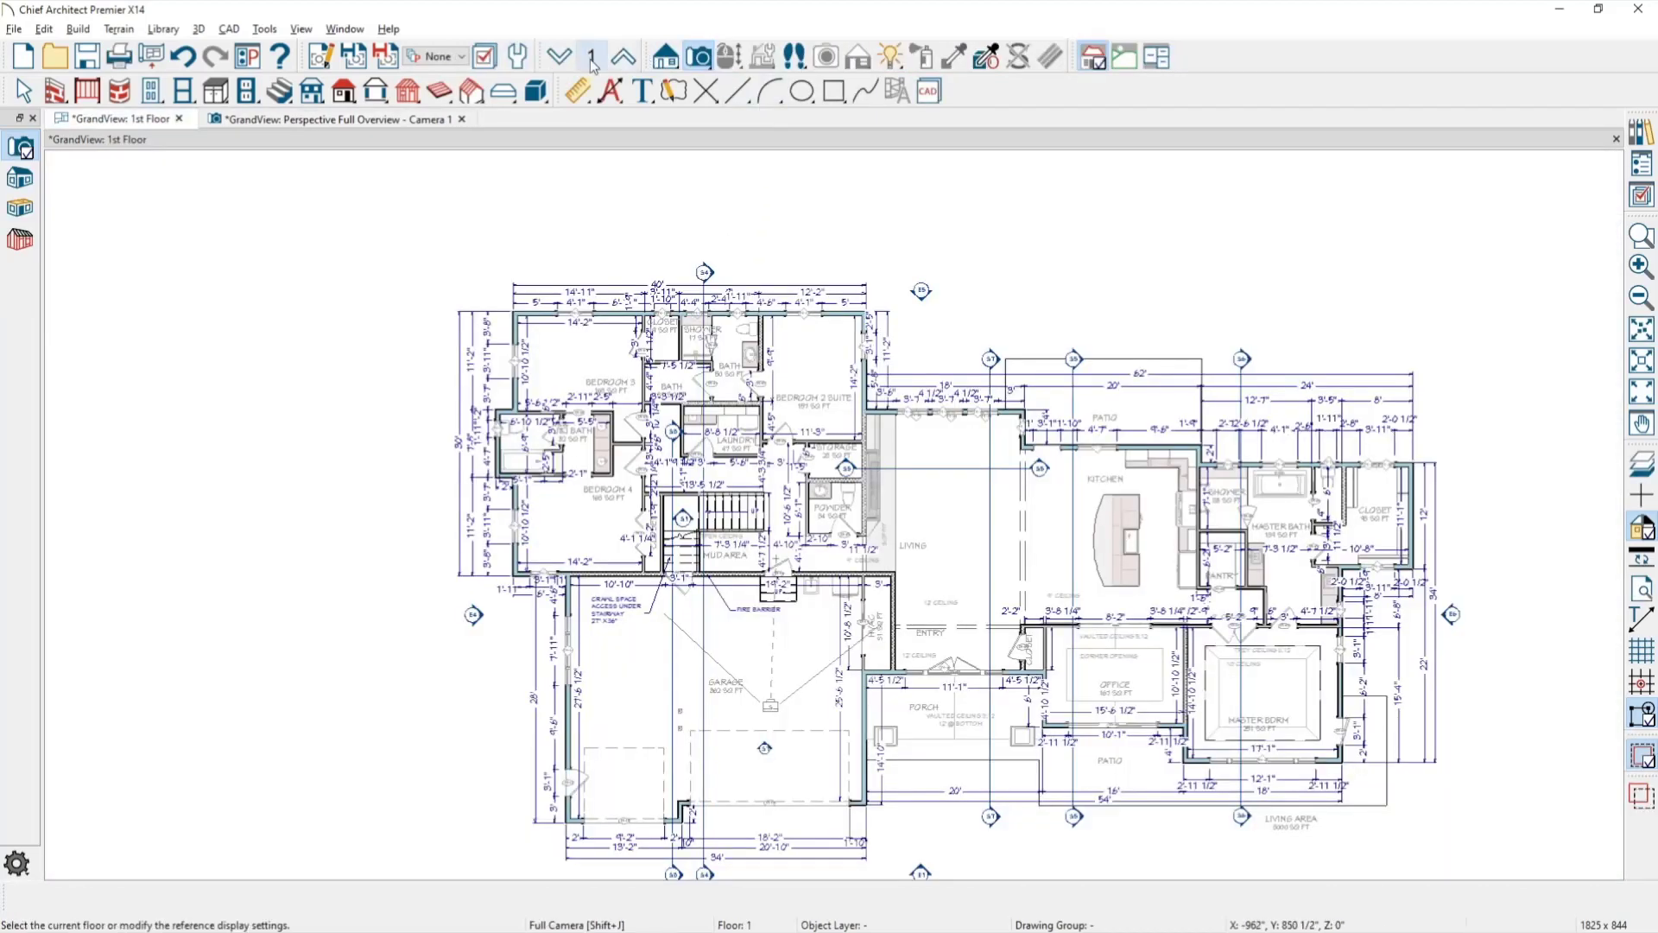
left_click(561, 58)
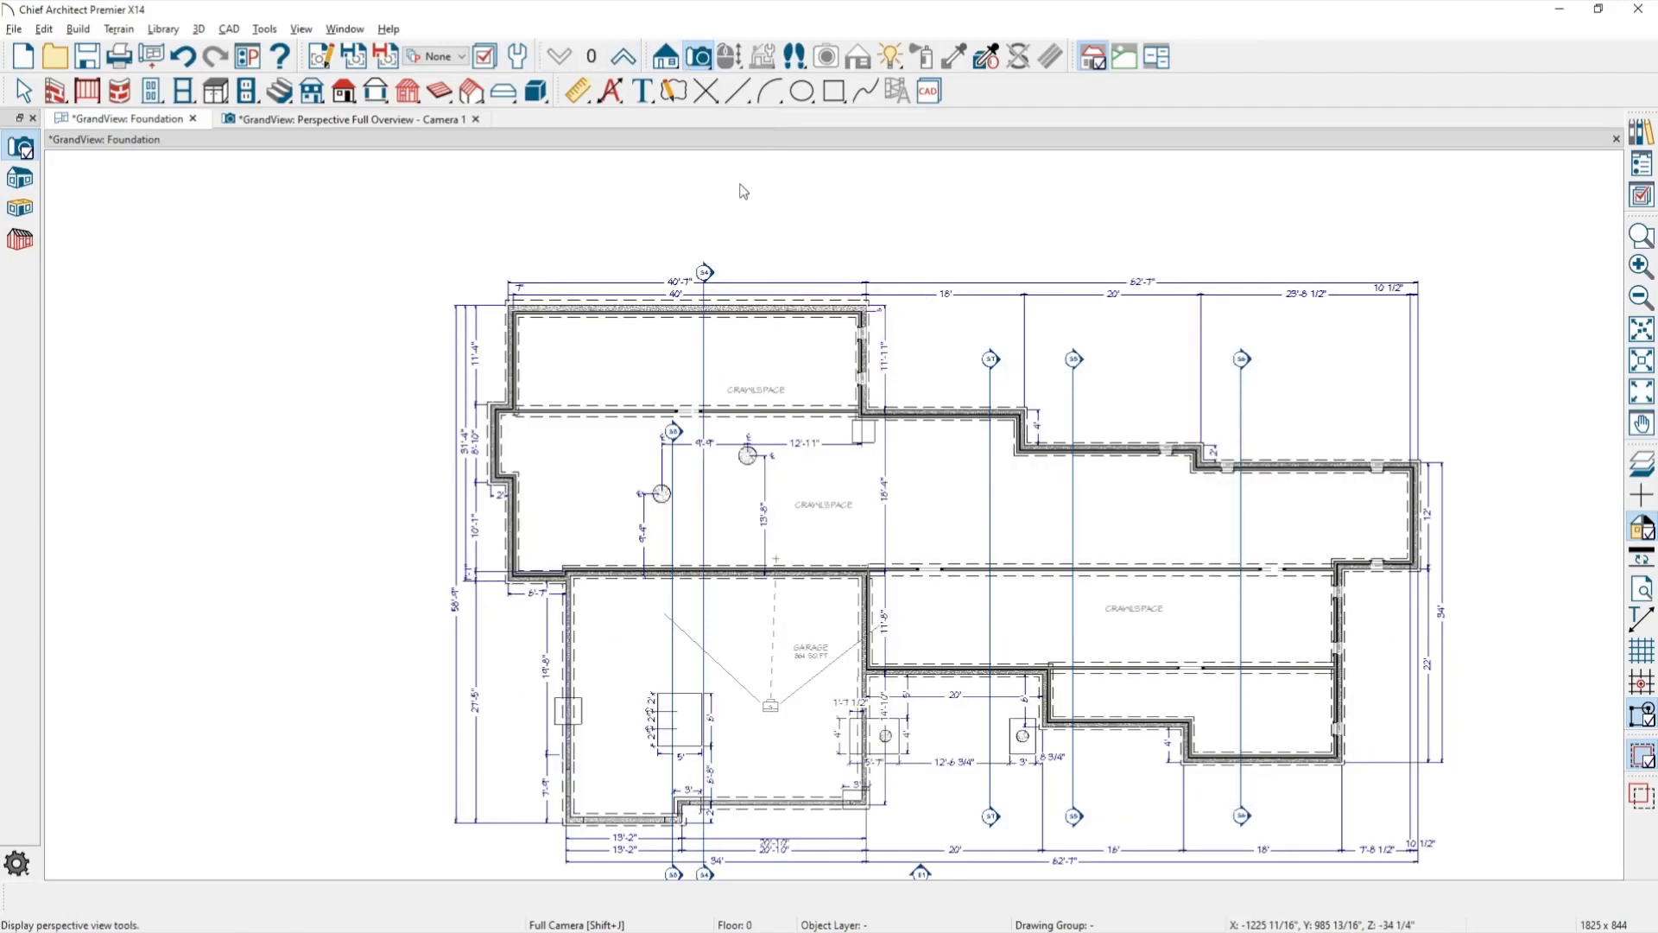
scroll(871, 678, "up", 2)
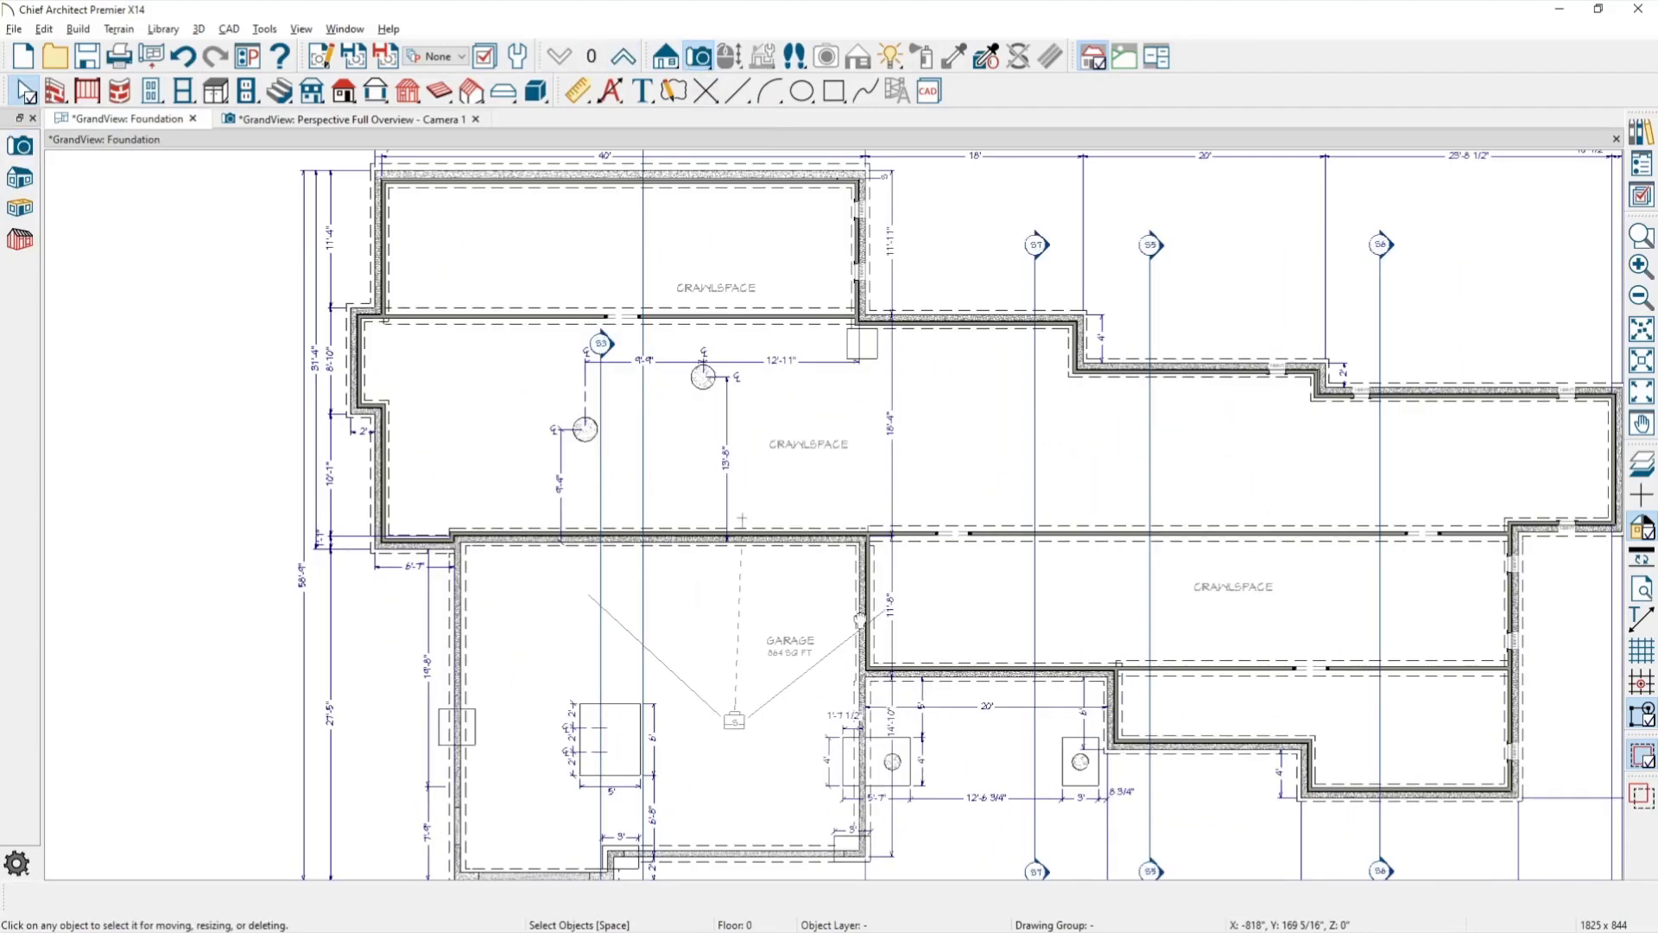
middle_click_drag(860, 646, 860, 478)
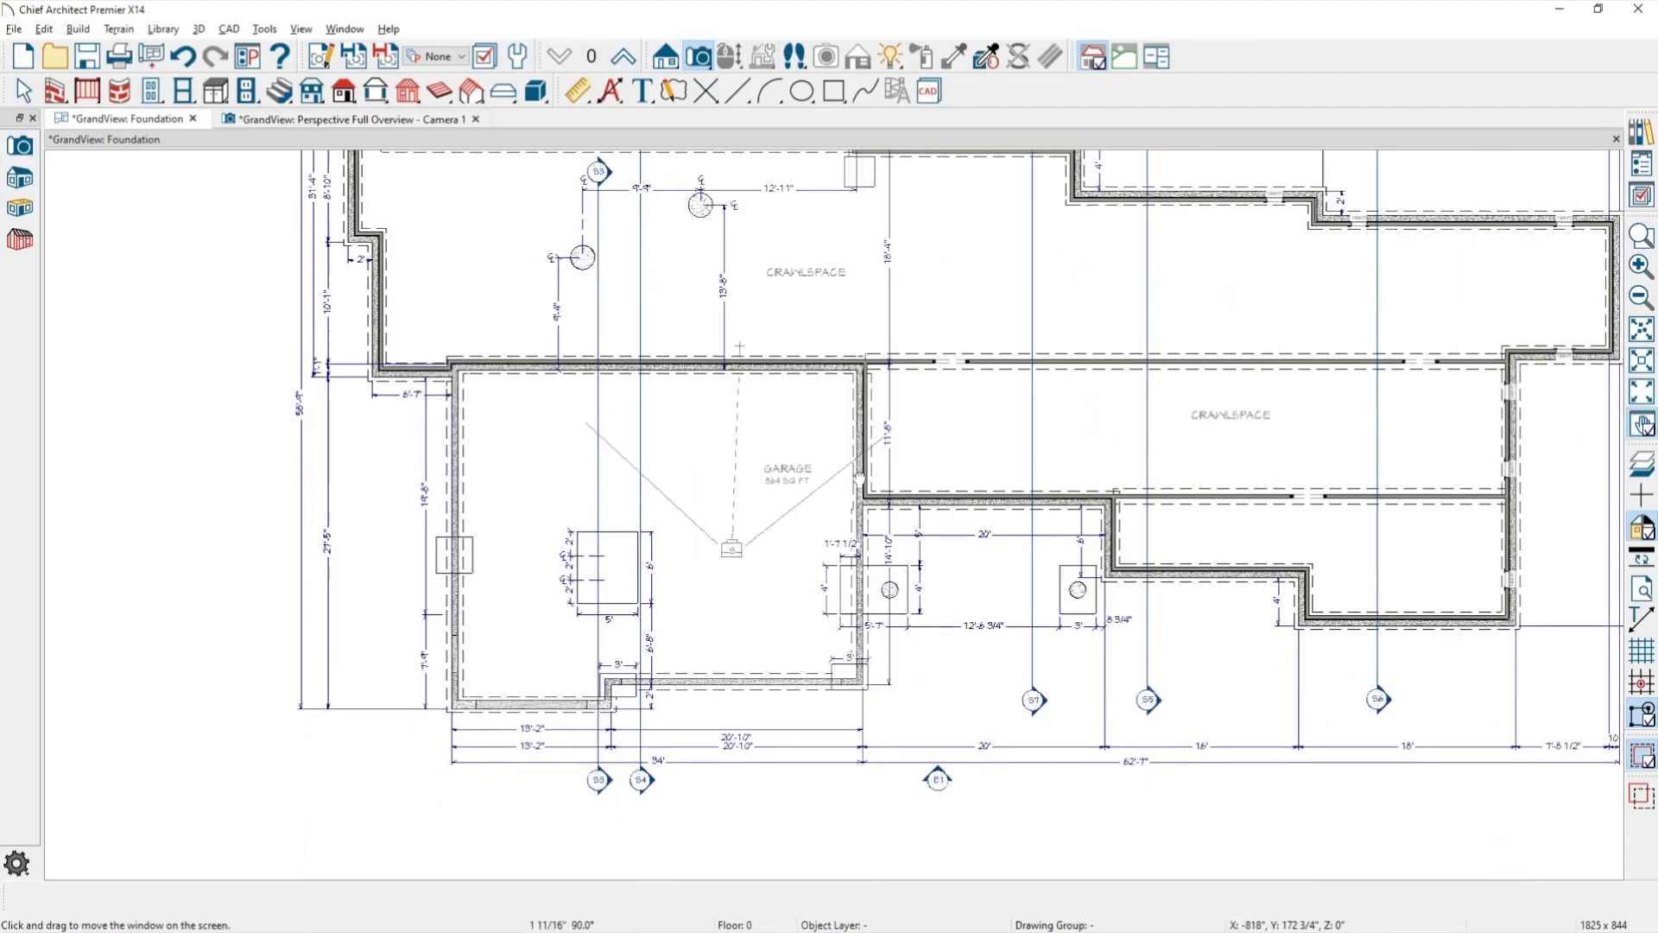
Create a perspective floor overview of the foundation and frame the garage slab with its surrounding stem walls.
left_click(702, 62)
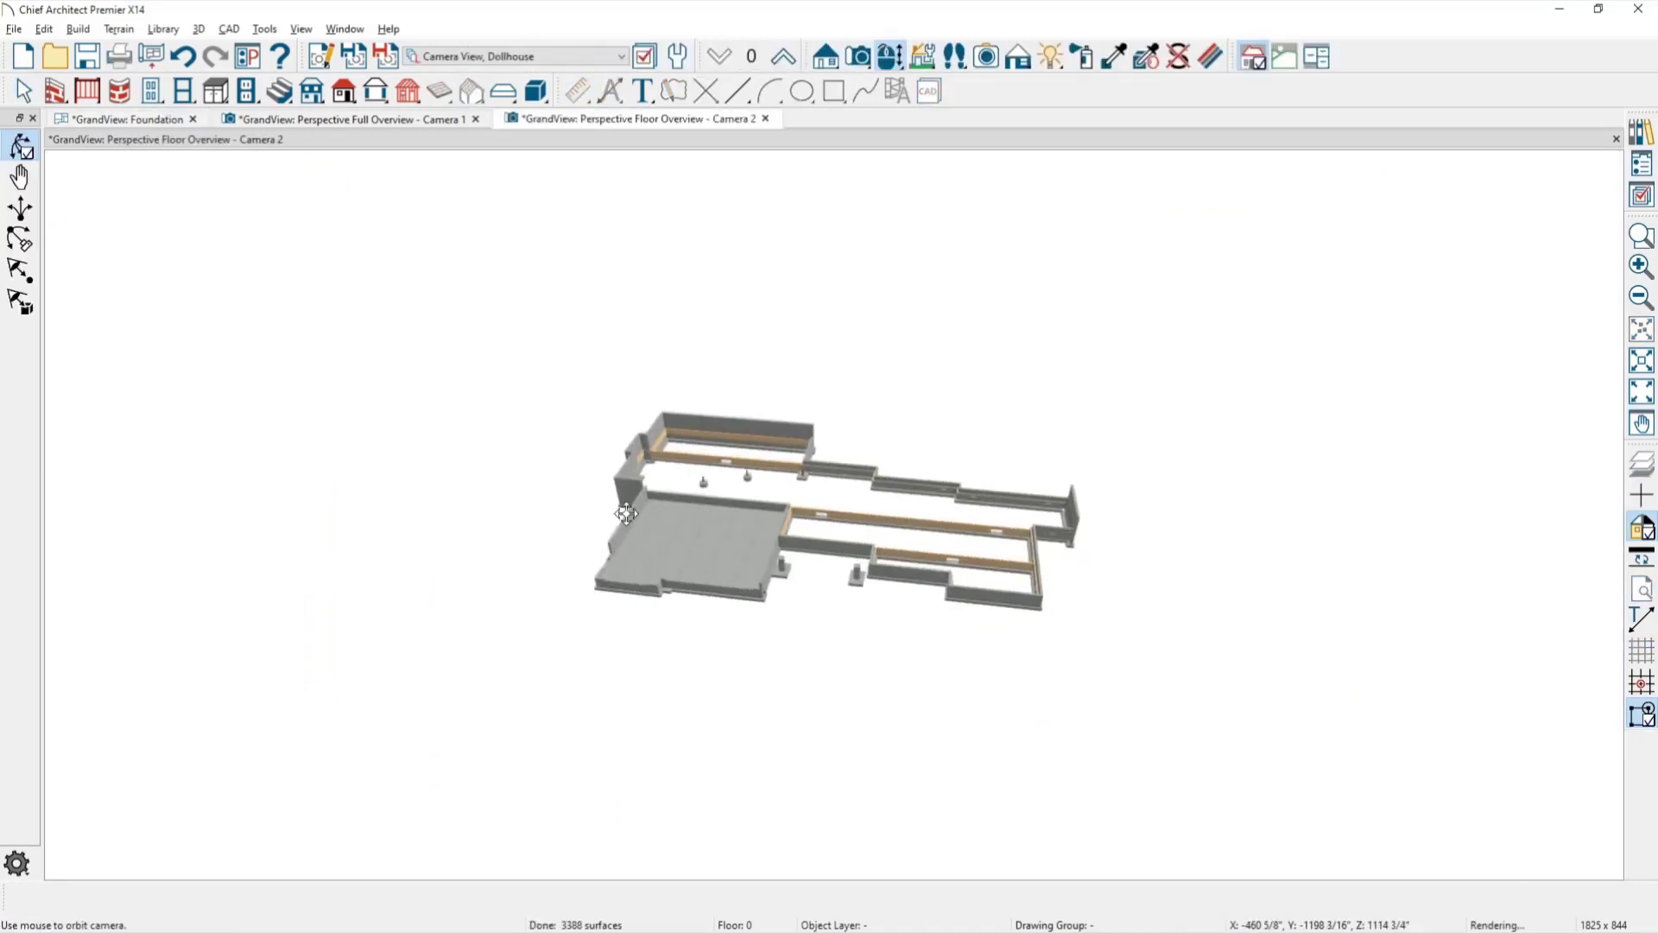
scroll(626, 513, "up", 3)
scroll(832, 581, "up", 5)
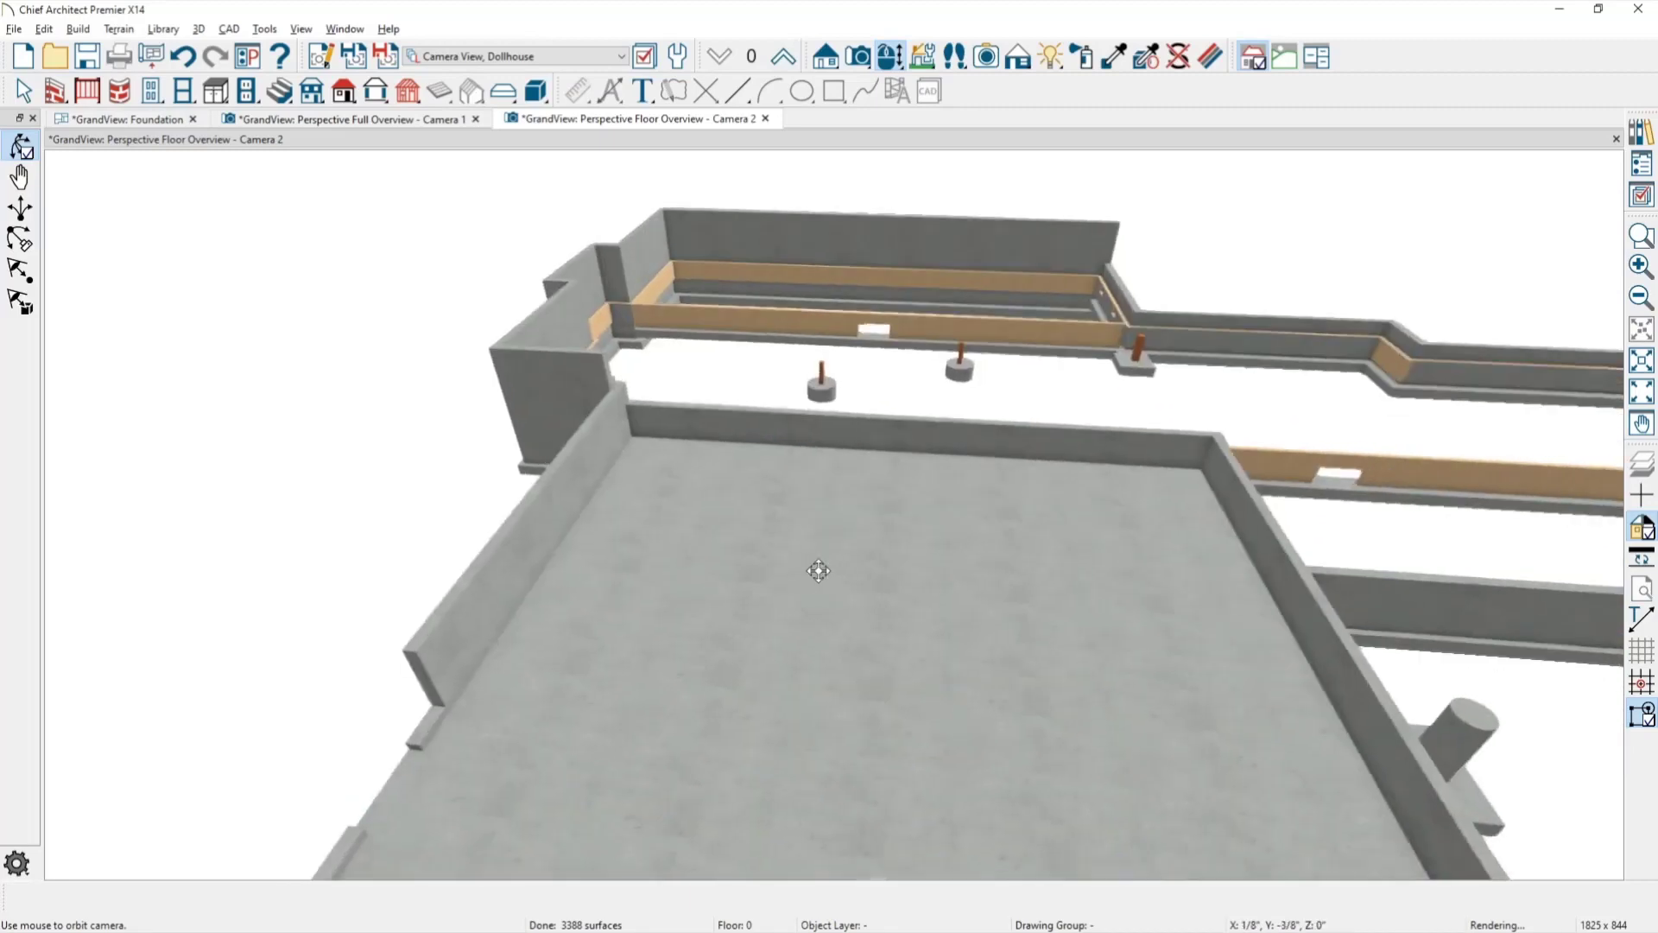
left_click_drag(833, 583, 844, 582)
middle_click_drag(856, 615, 729, 478)
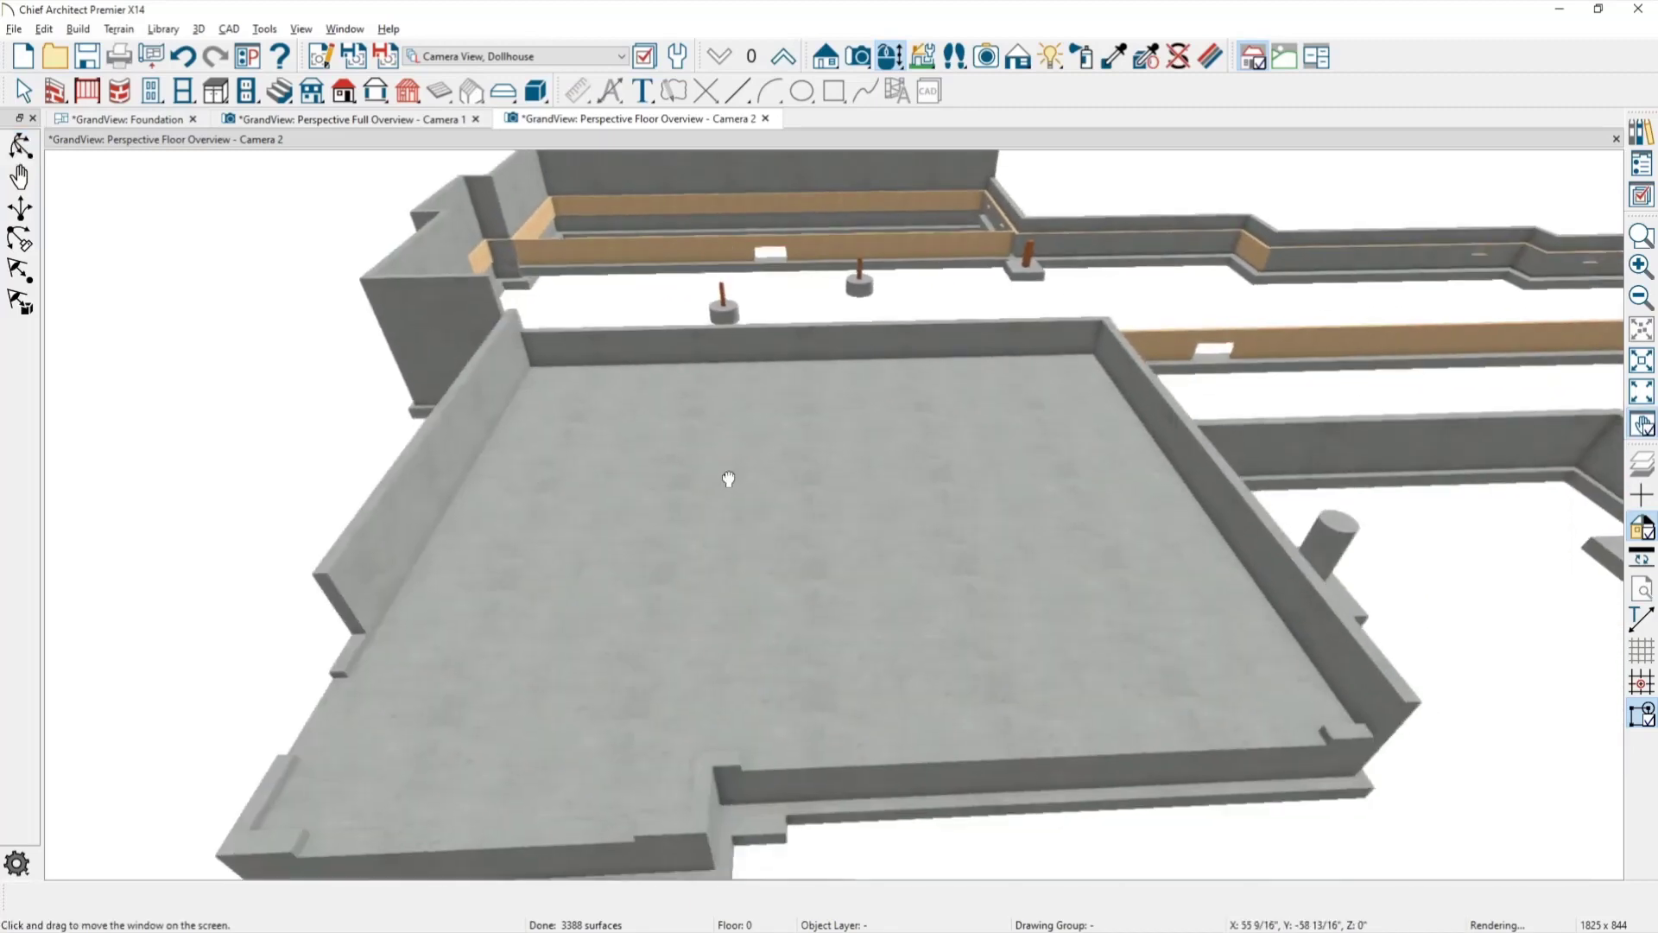
Review the garage room's ceiling and floor elevations, Floor To SWT and stem wall heights in its structure specification, and close it without changes.
key("space")
left_click(802, 530)
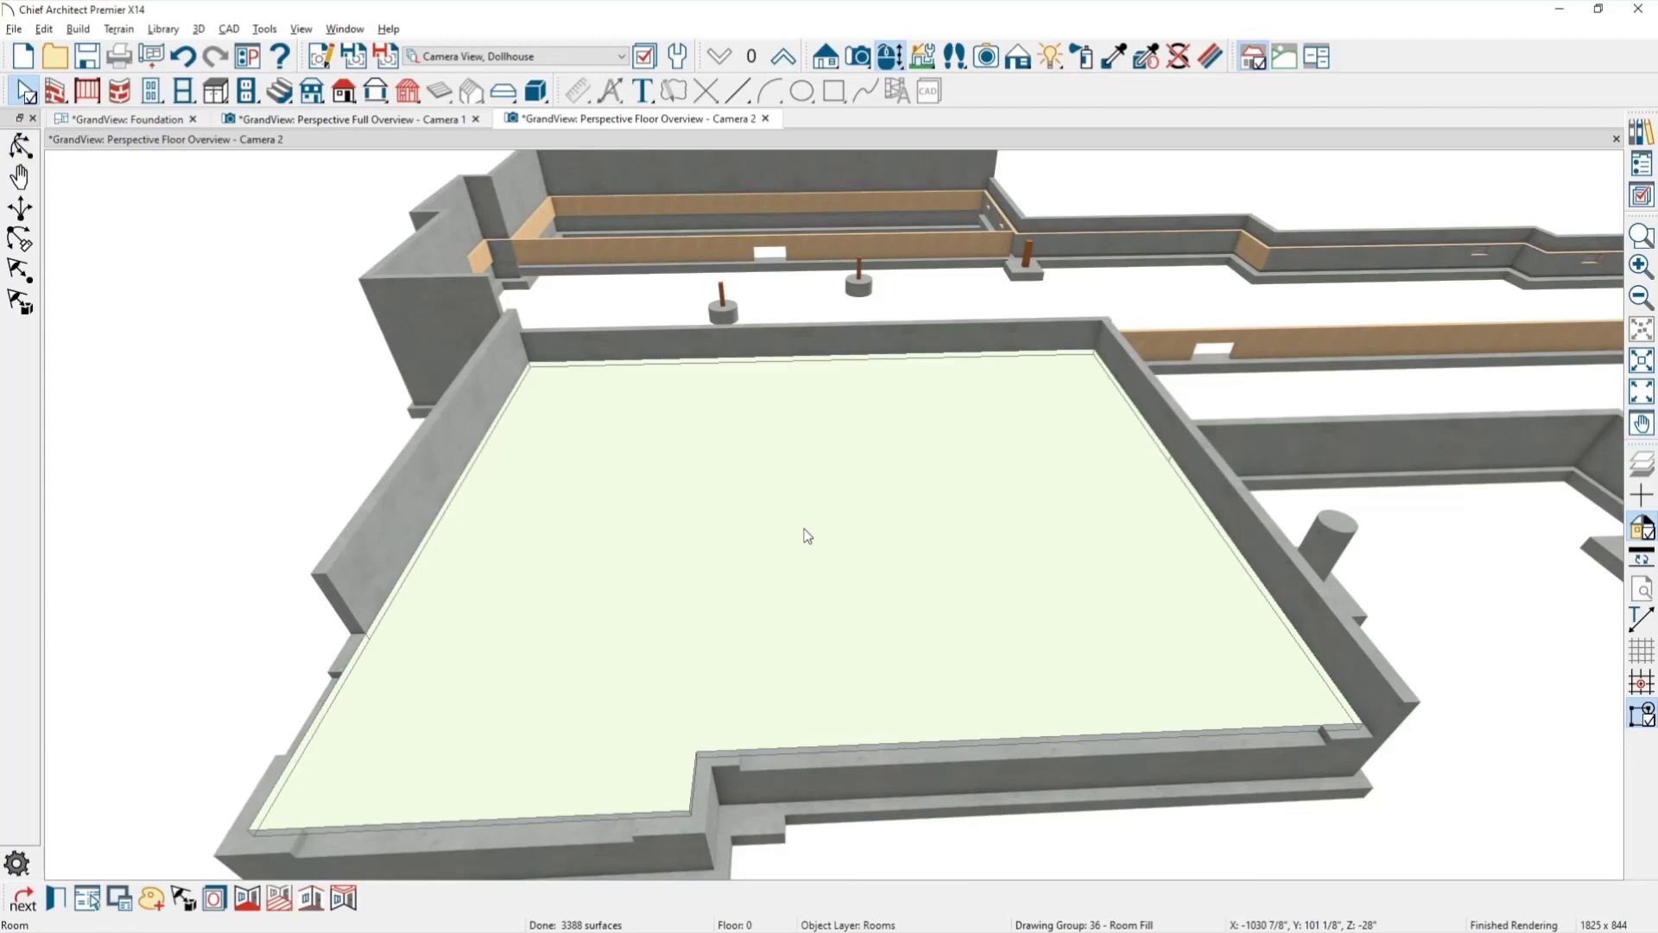
double_click(805, 532)
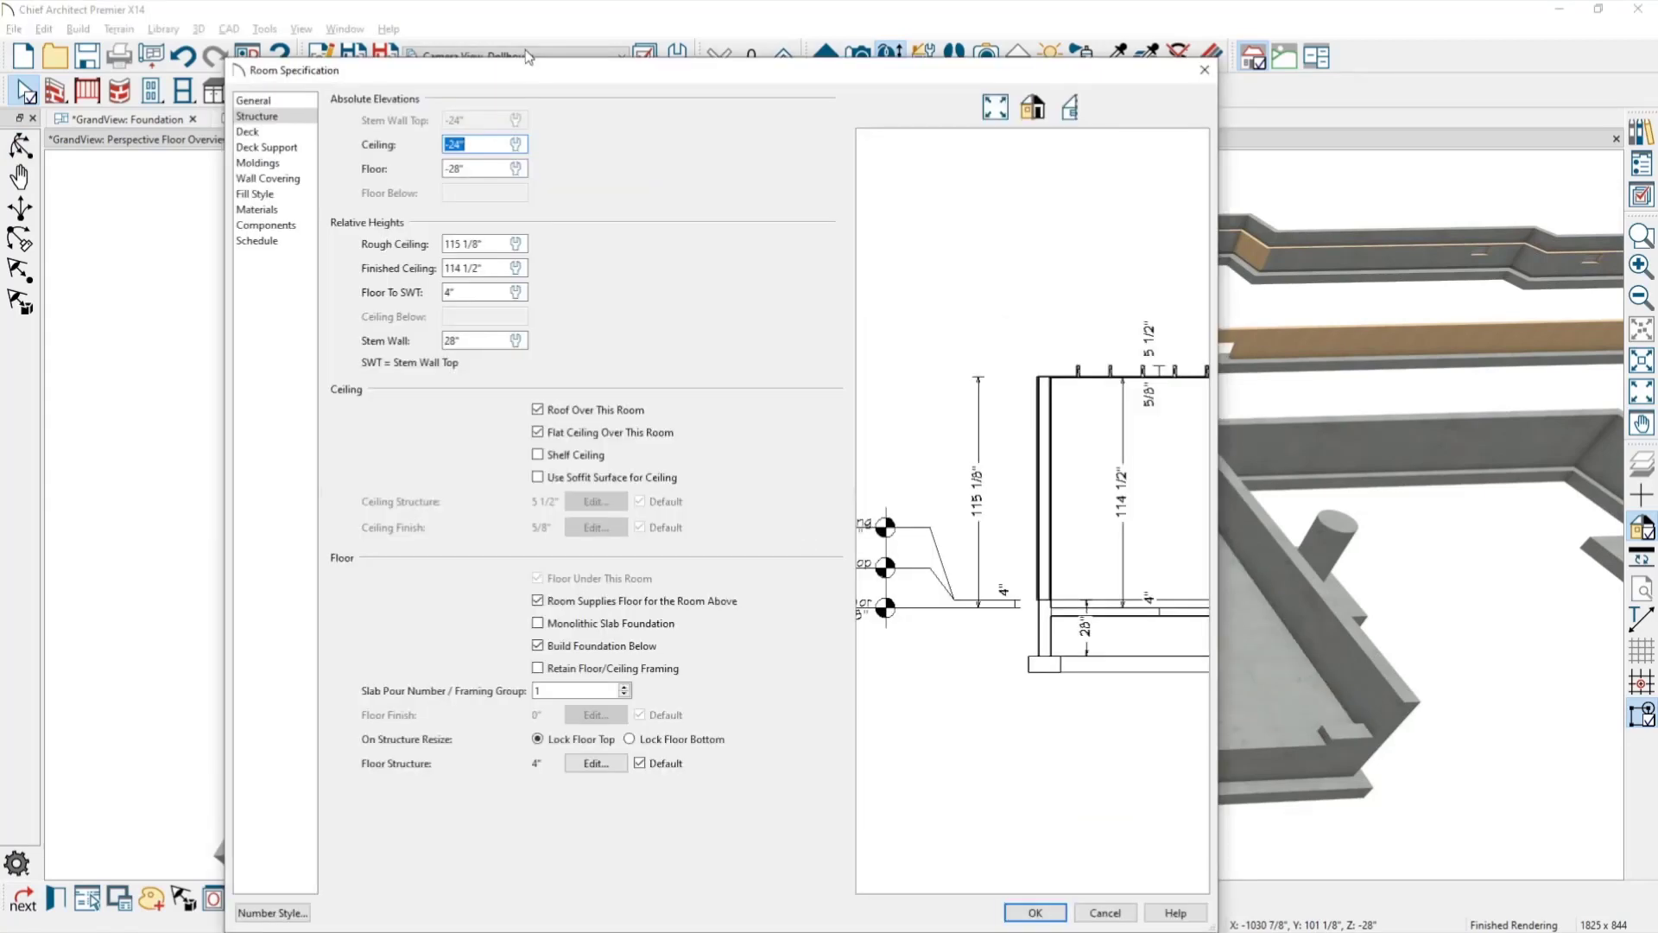
left_click_drag(528, 71, 421, 71)
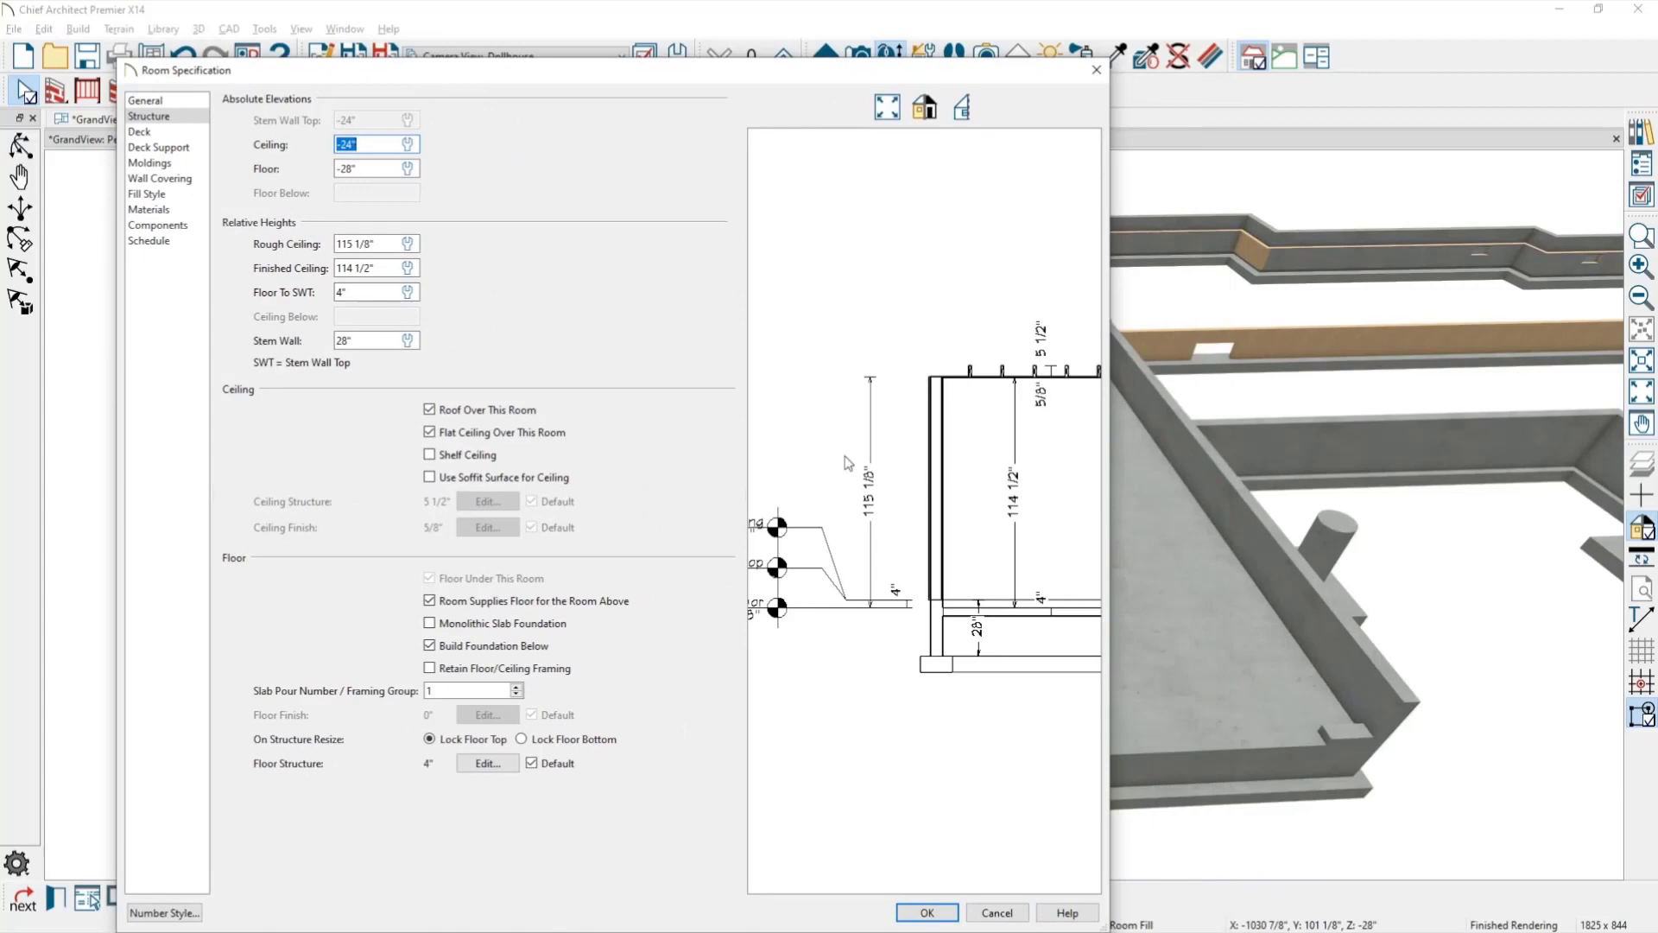
left_click(385, 147)
left_click_drag(386, 169, 327, 177)
left_click(378, 245)
left_click(346, 340)
left_click(372, 293)
left_click(367, 144)
left_click(1097, 72)
key("Escape")
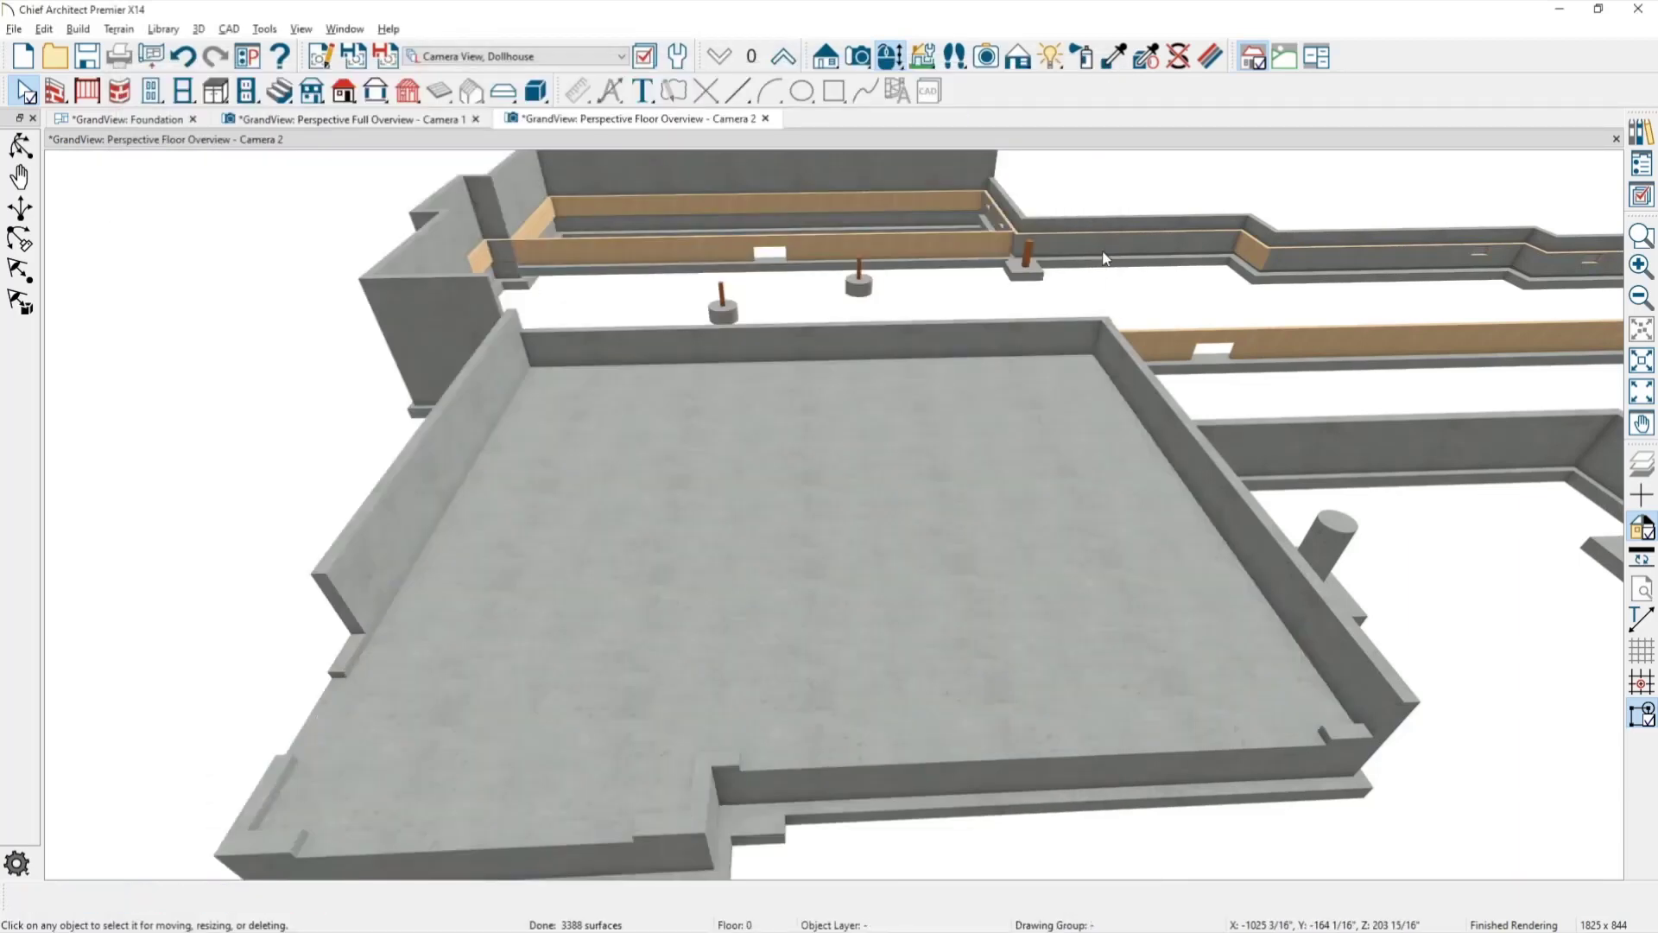
Open the S3 garage cross section from the foundation plan and examine the garage slab, stem walls and footings.
middle_click_drag(1102, 300, 1091, 298)
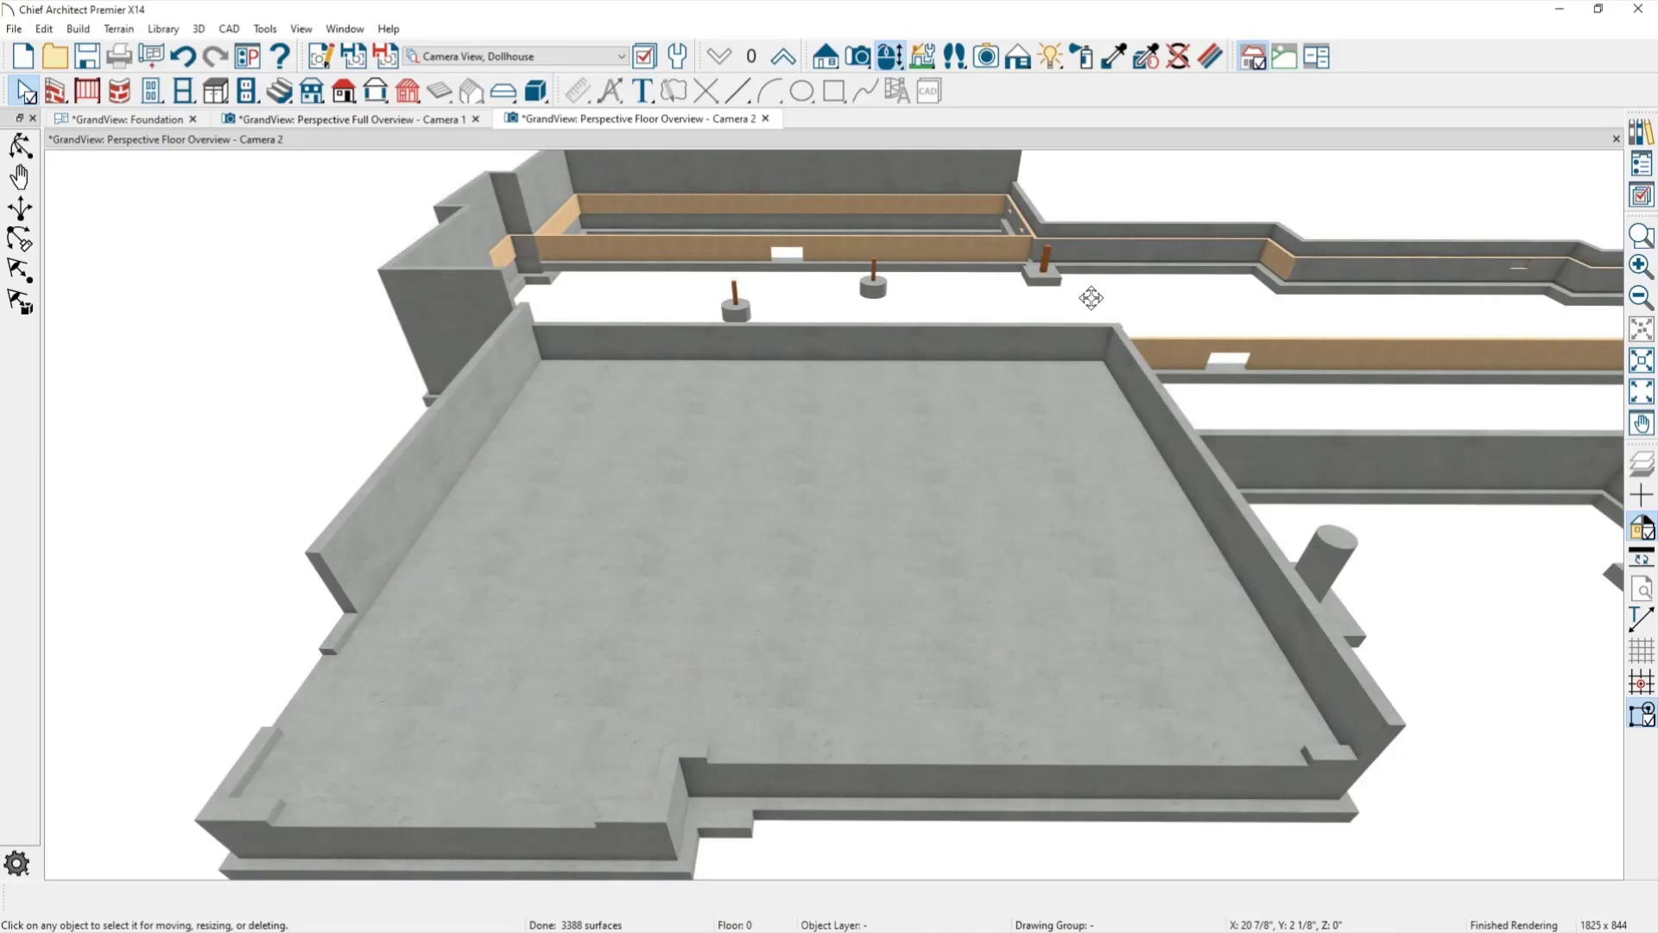
left_click(130, 119)
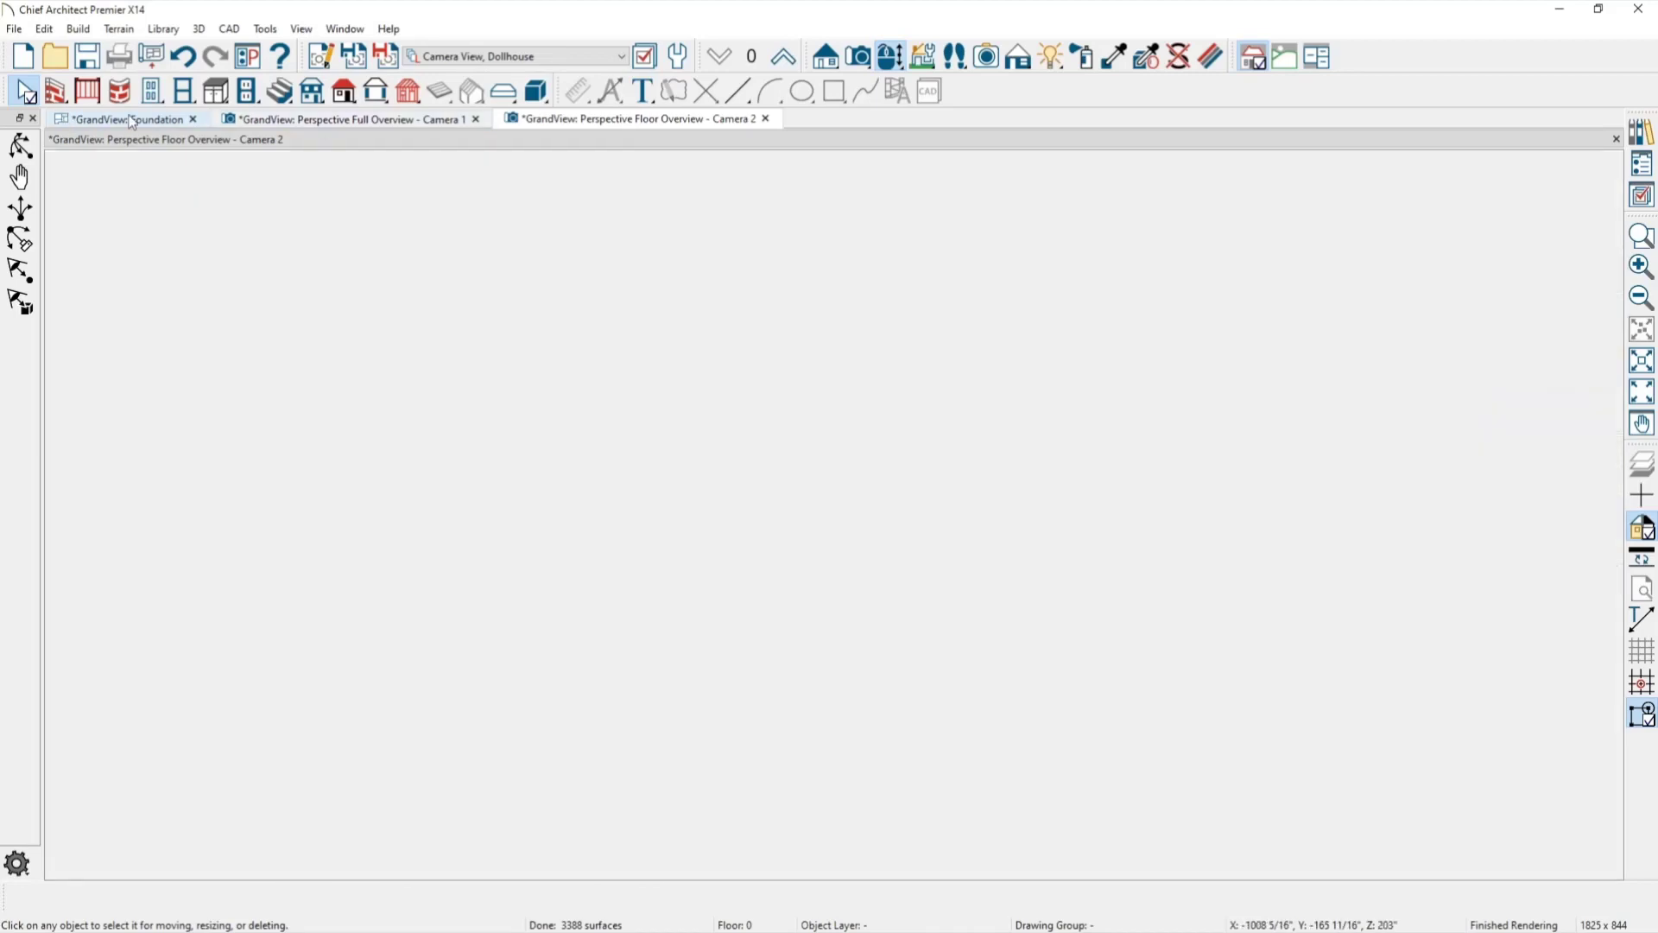
key("space")
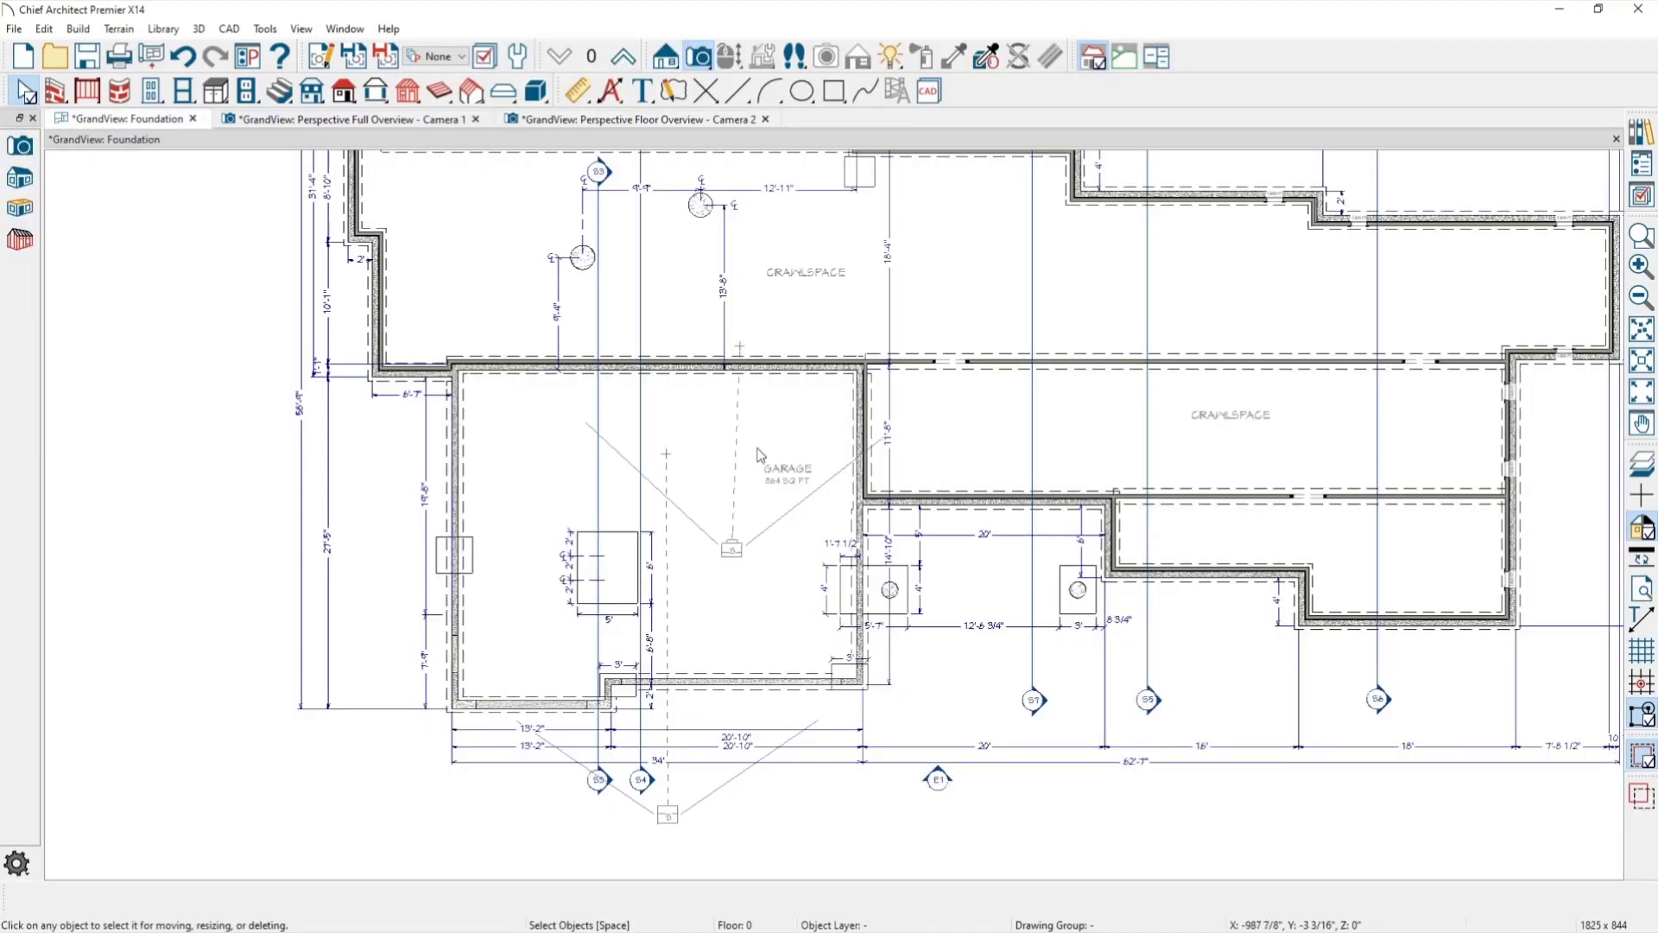
left_click(600, 790)
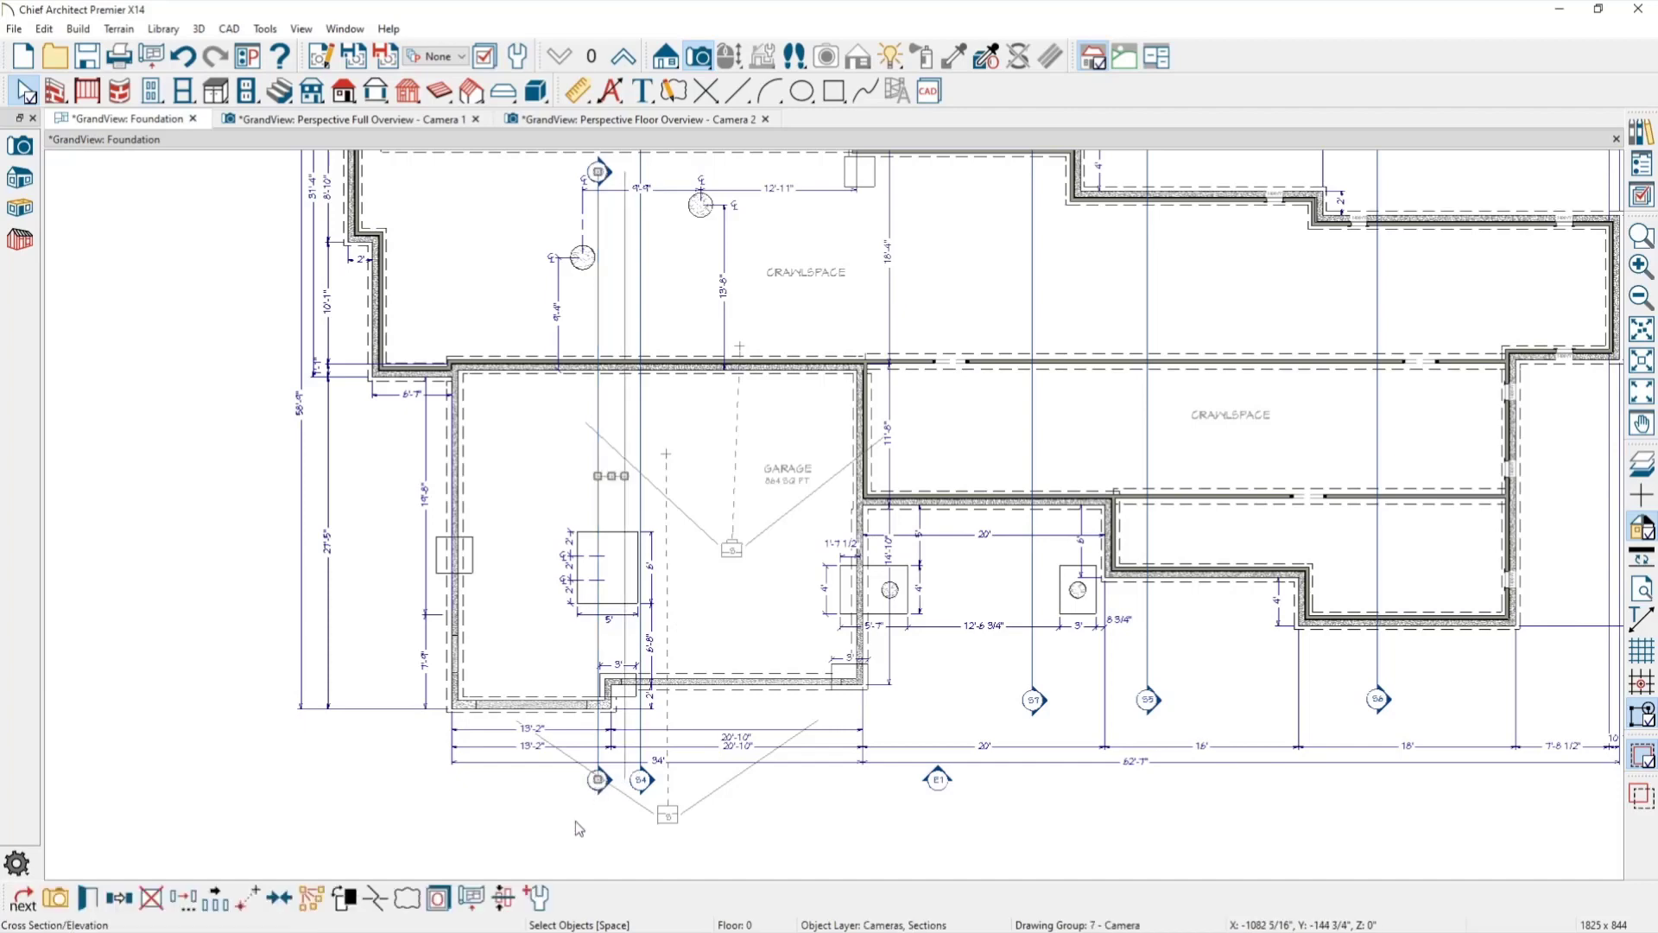
left_click(56, 899)
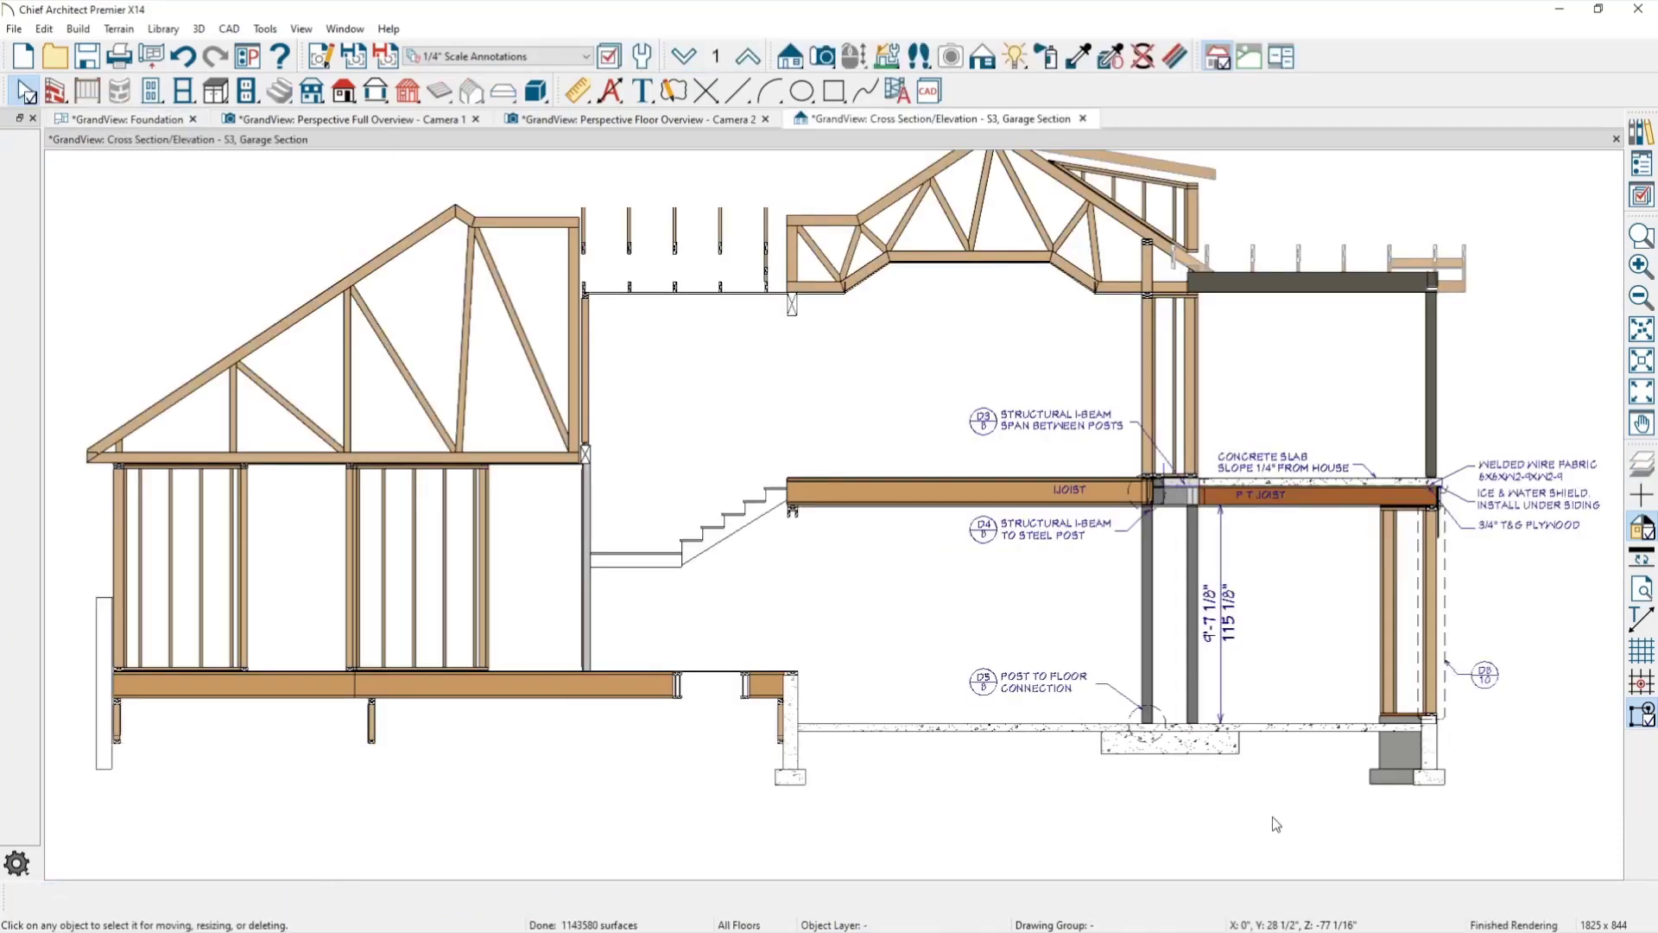
scroll(1272, 816, "up", 1)
scroll(411, 631, "up", 4)
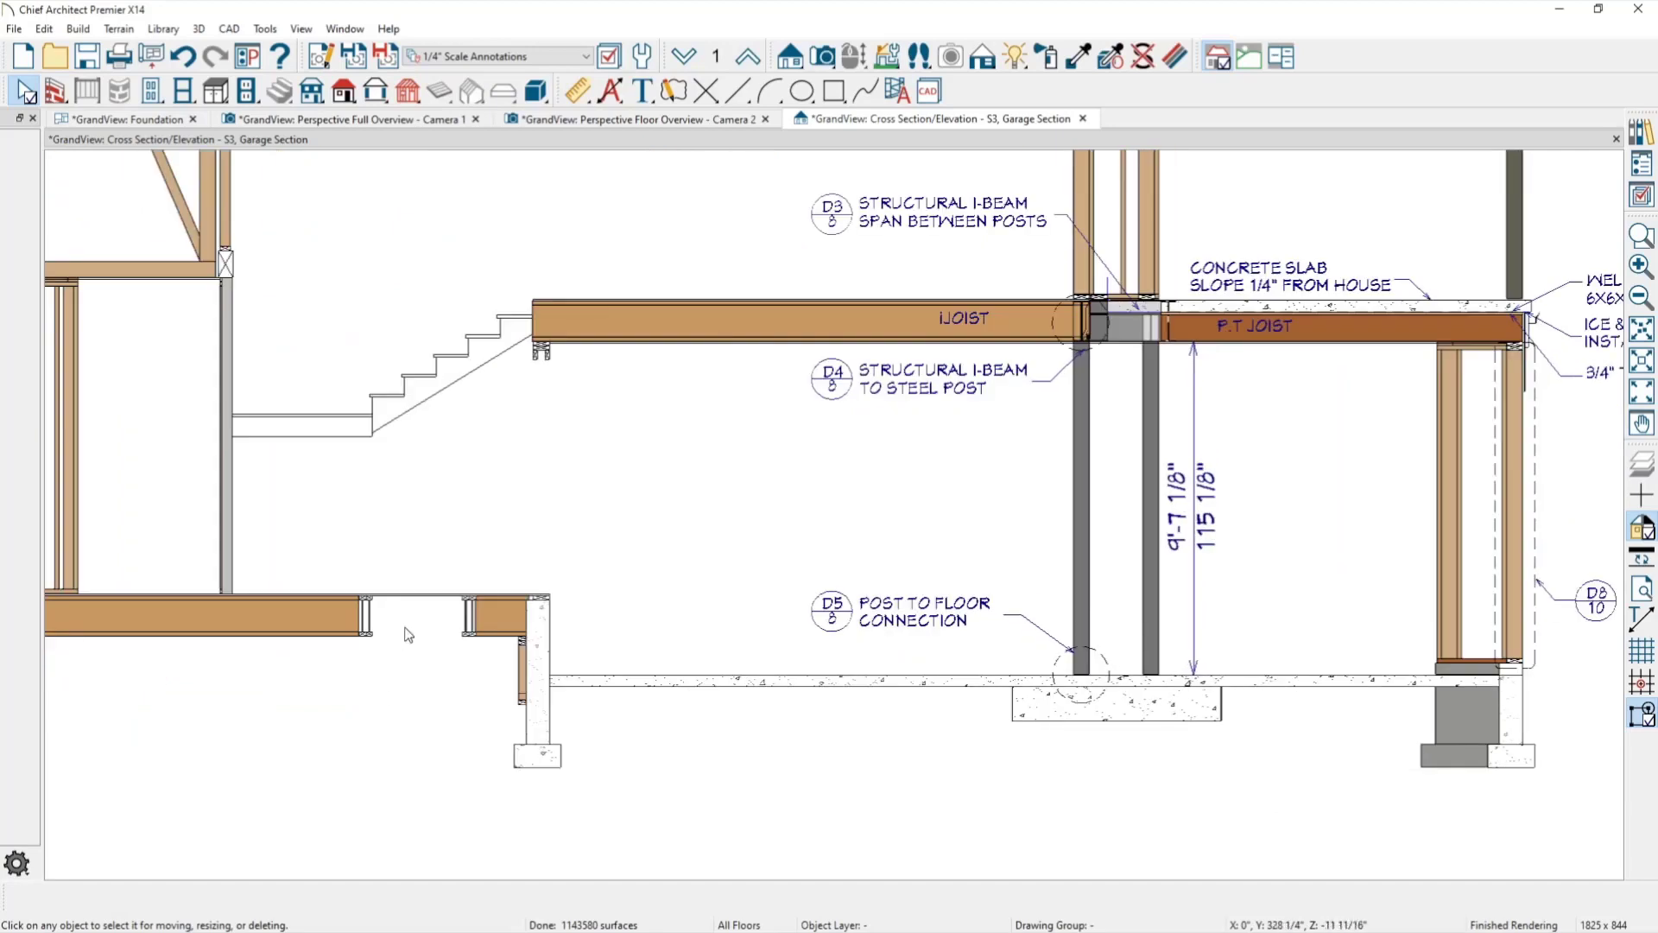
Examine the stem wall, footing and garage slab junction beside the house floor platform in the garage cross section.
middle_click_drag(433, 611, 460, 518)
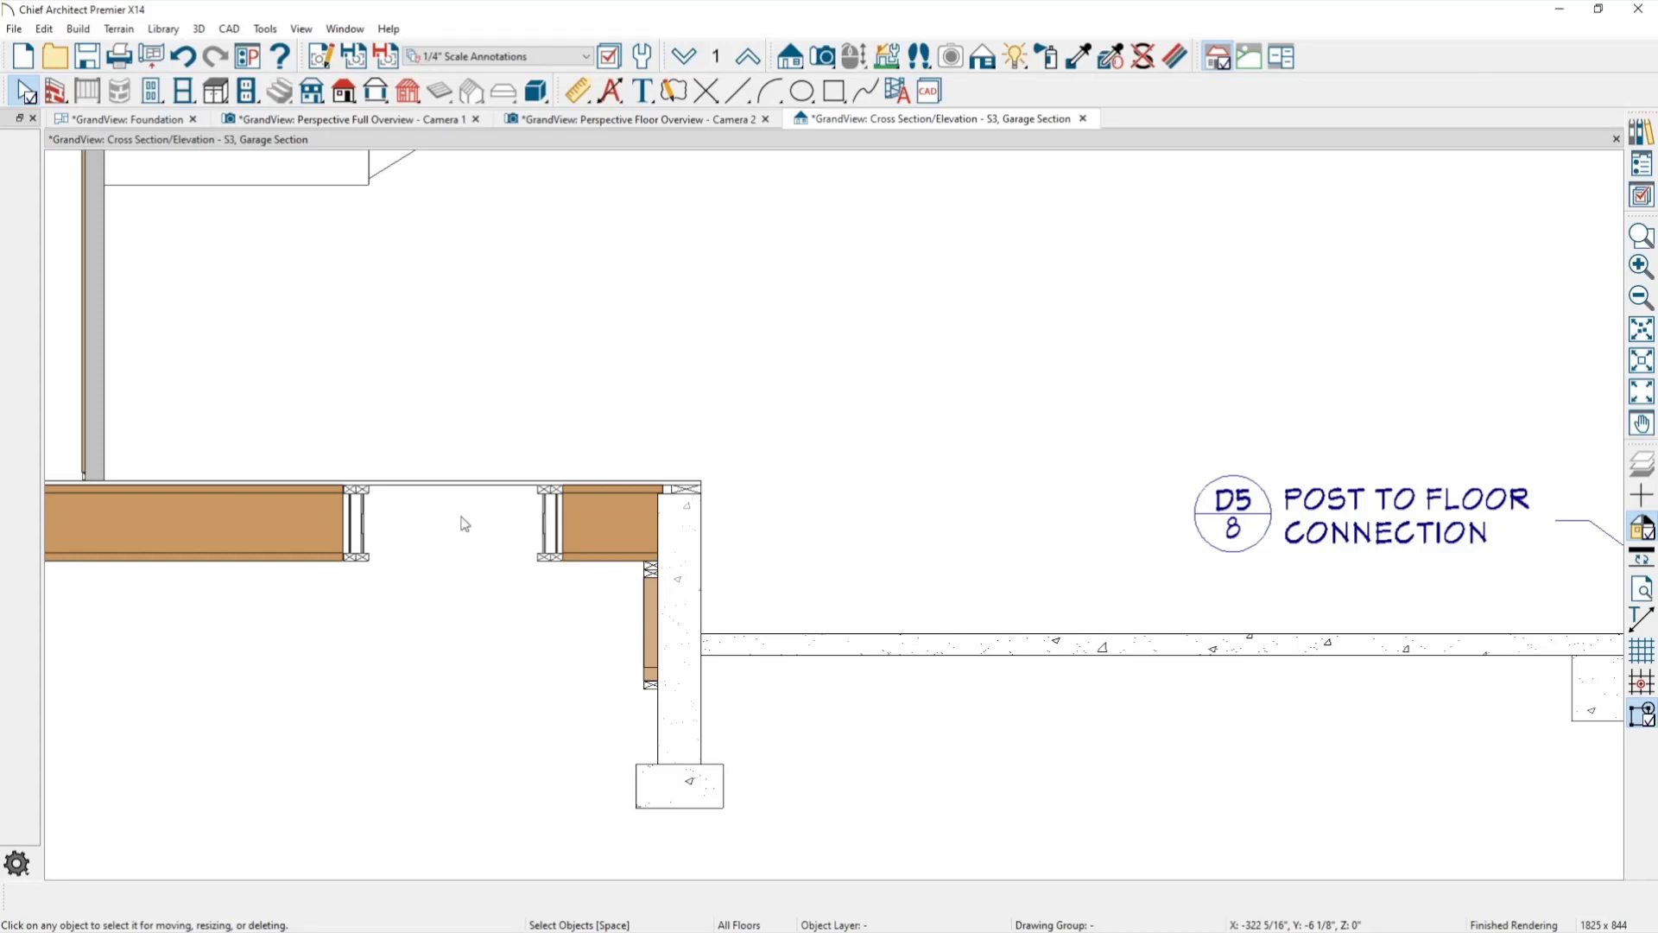
scroll(555, 521, "down", 3)
middle_click_drag(577, 522, 182, 507)
scroll(184, 510, "down", 1)
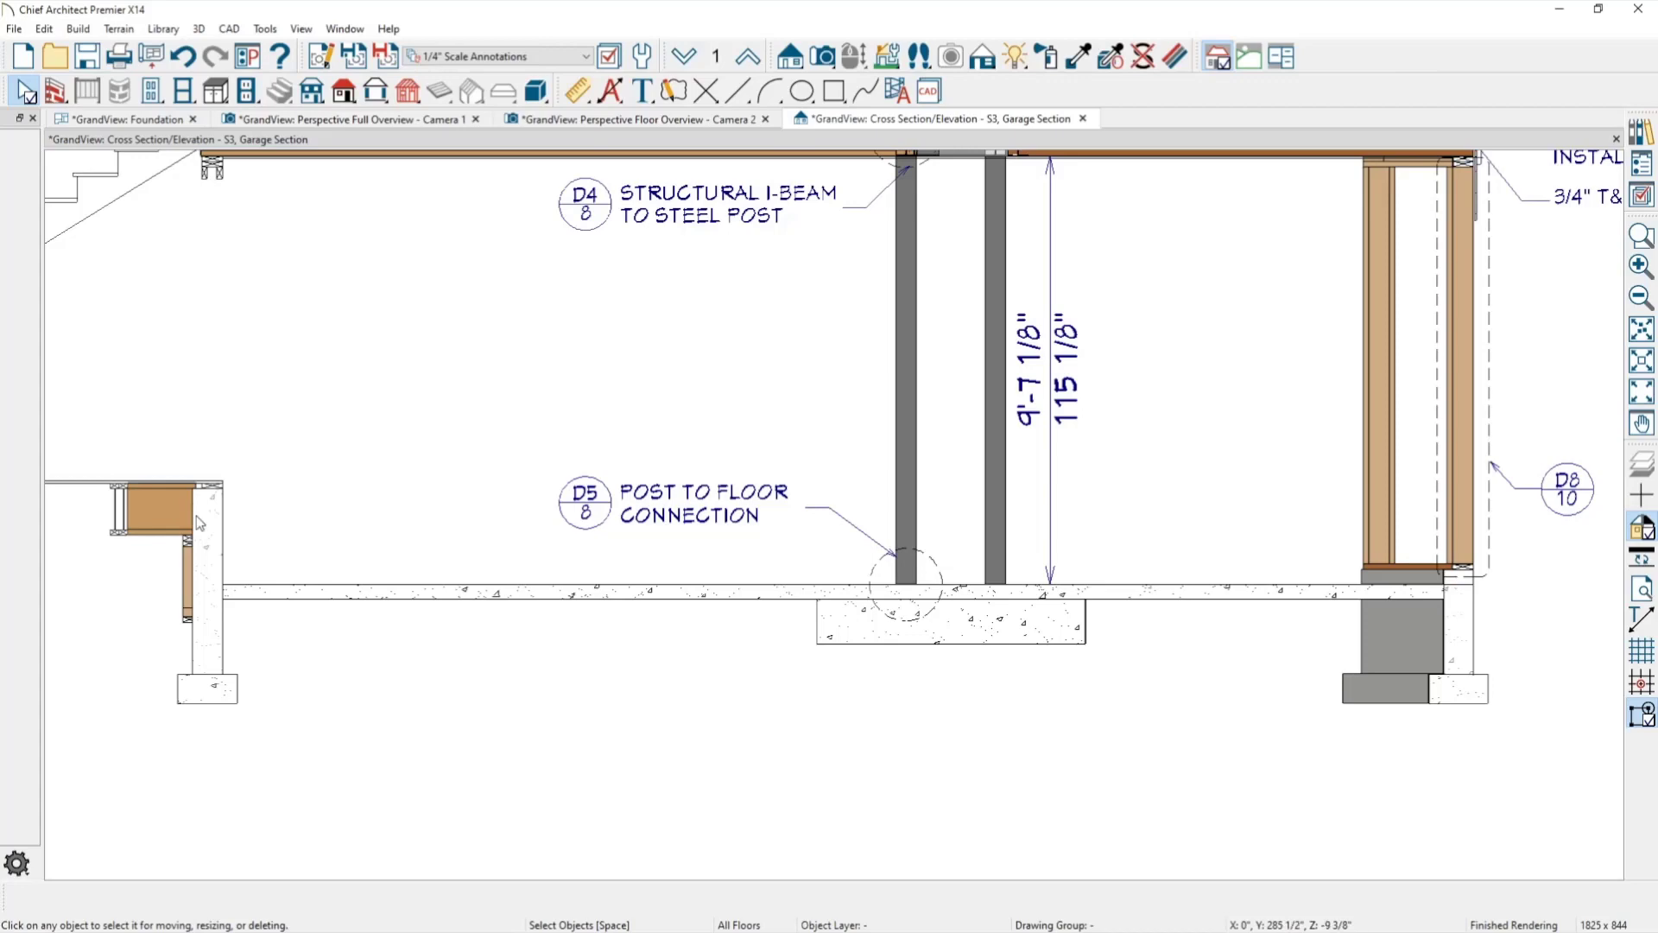
scroll(199, 523, "up", 4)
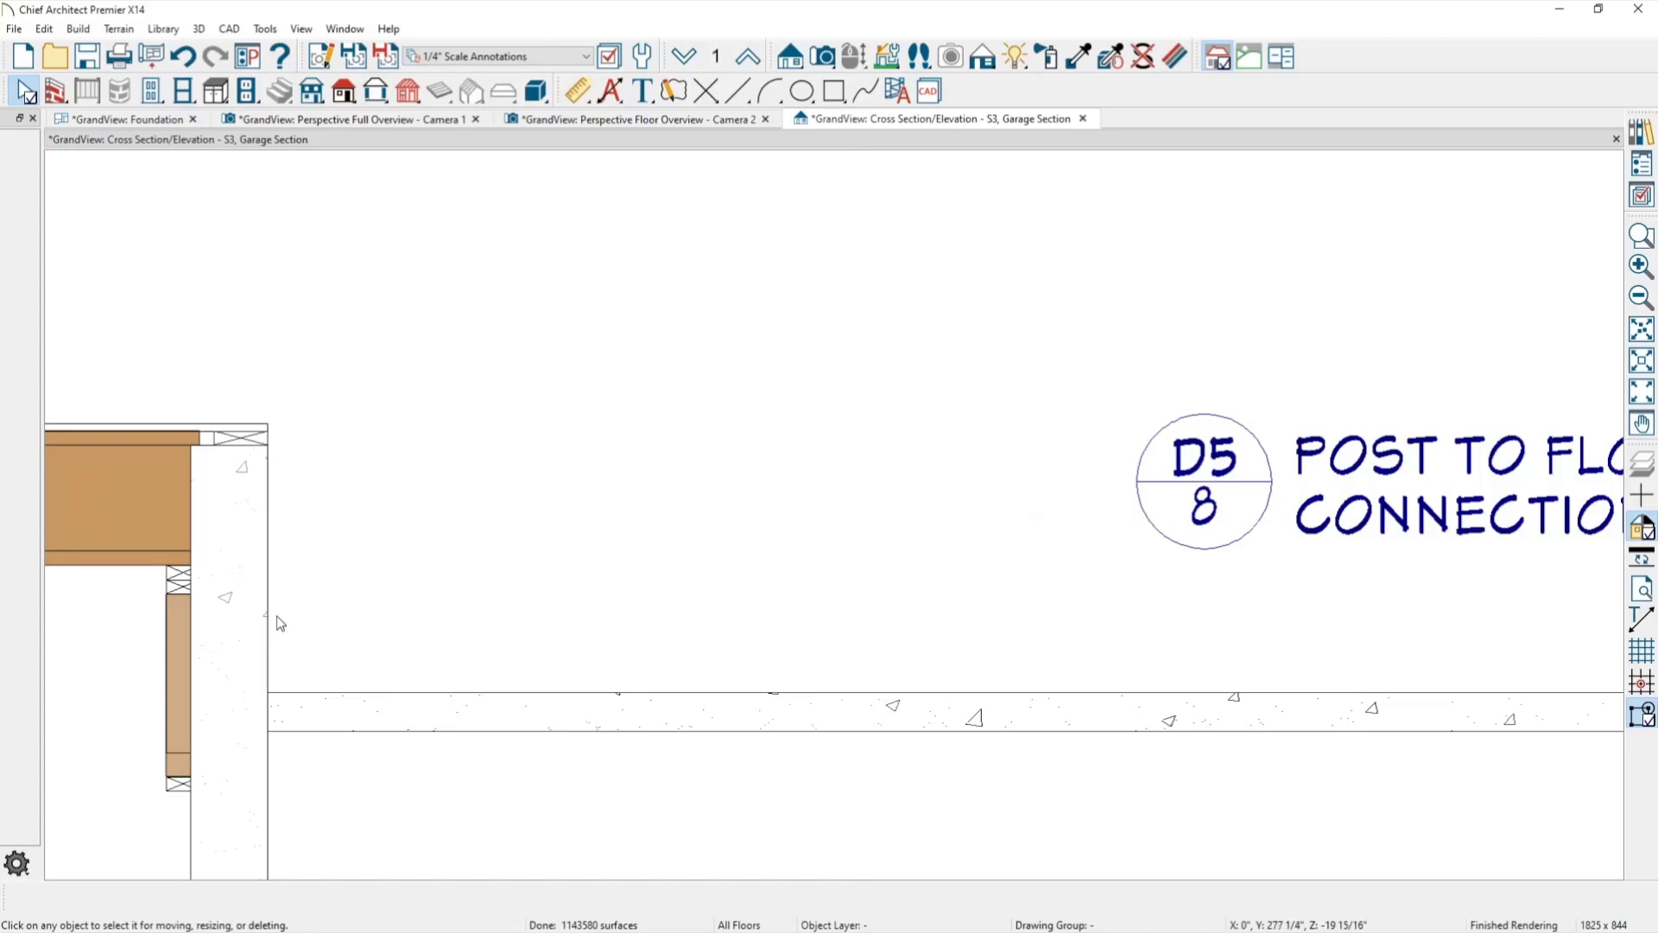
Show the garage interior in the perspective full overview and frame the exposed stem walls beside the steps.
left_click(682, 120)
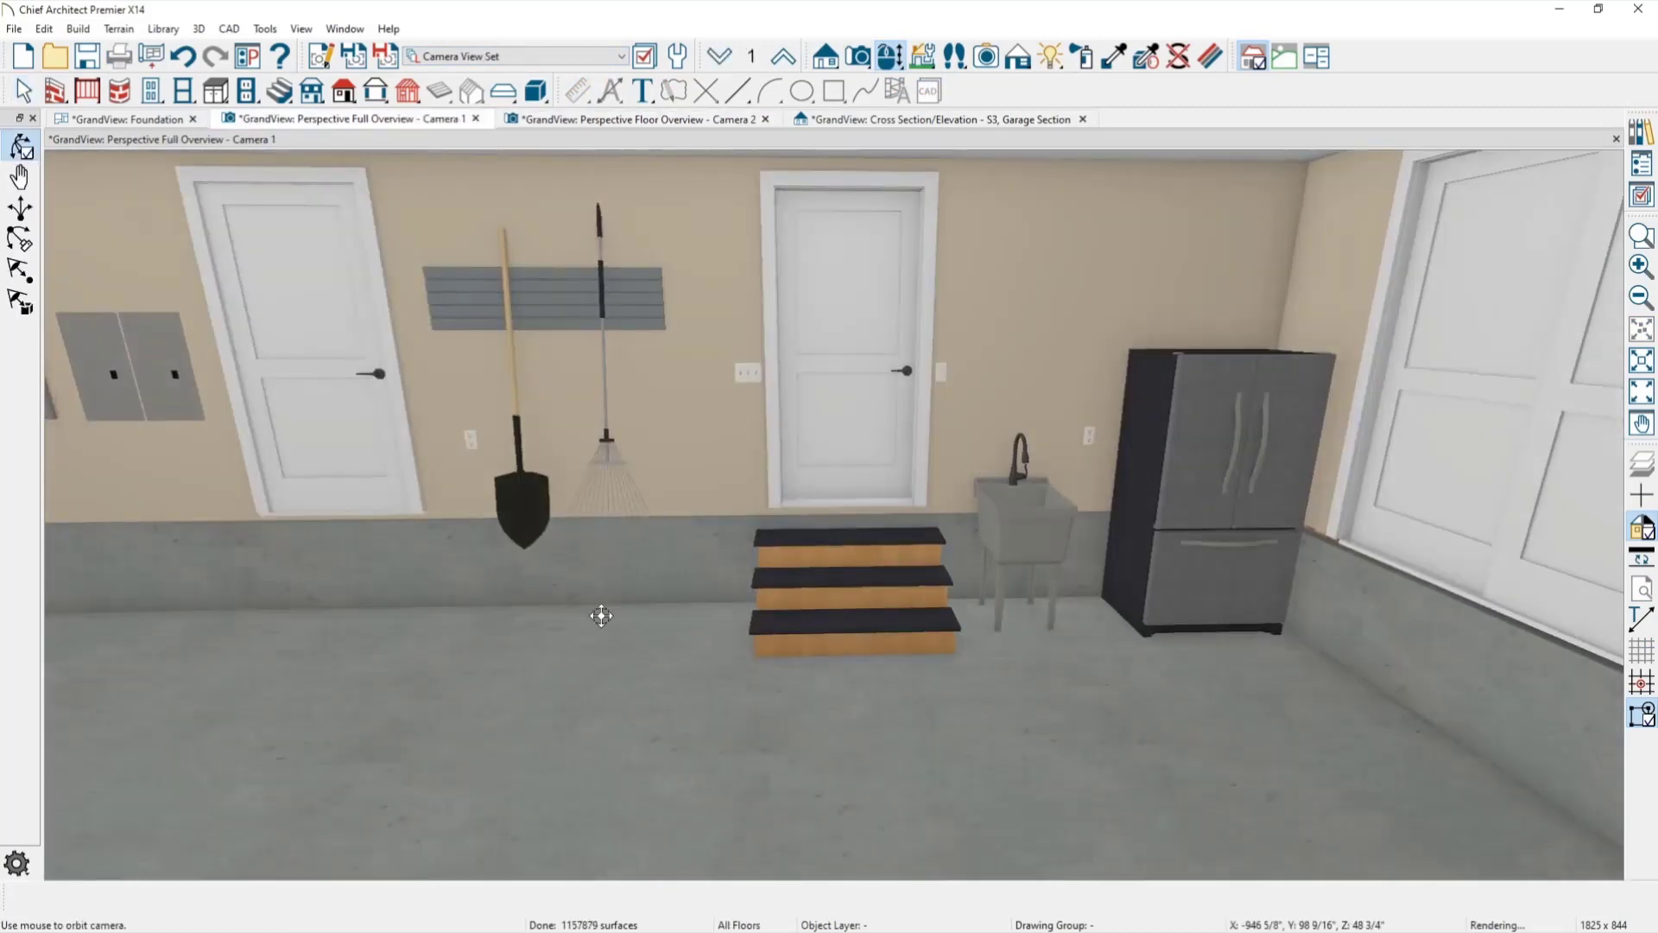
middle_click_drag(608, 613, 714, 570)
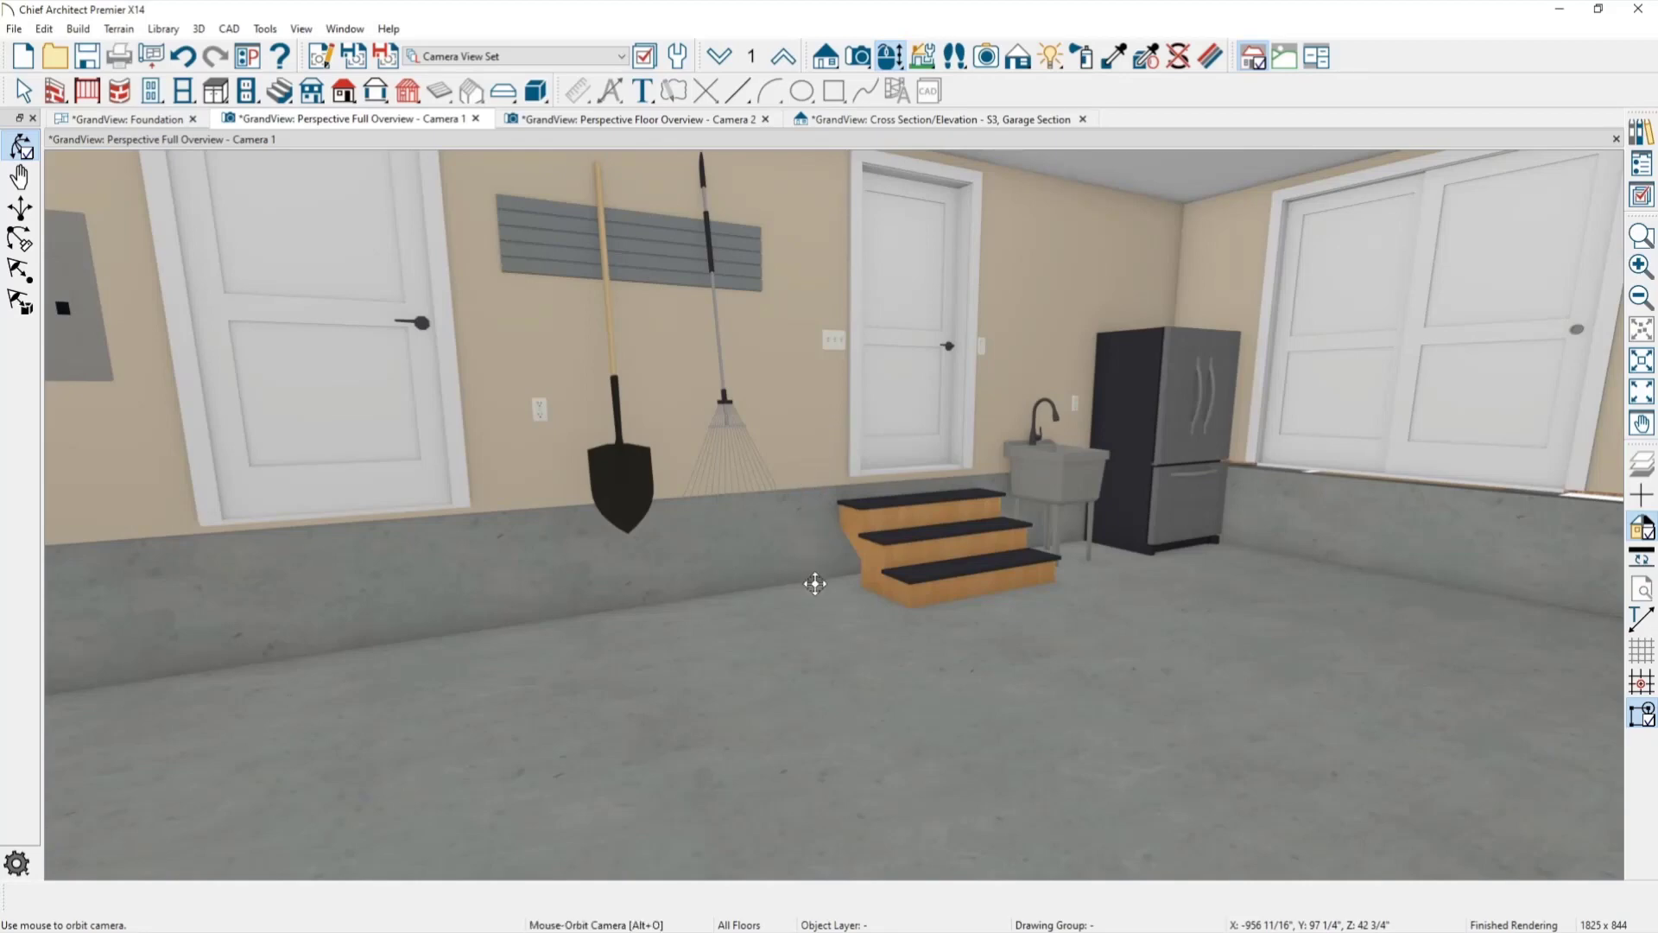
left_click(803, 542)
key("Delete")
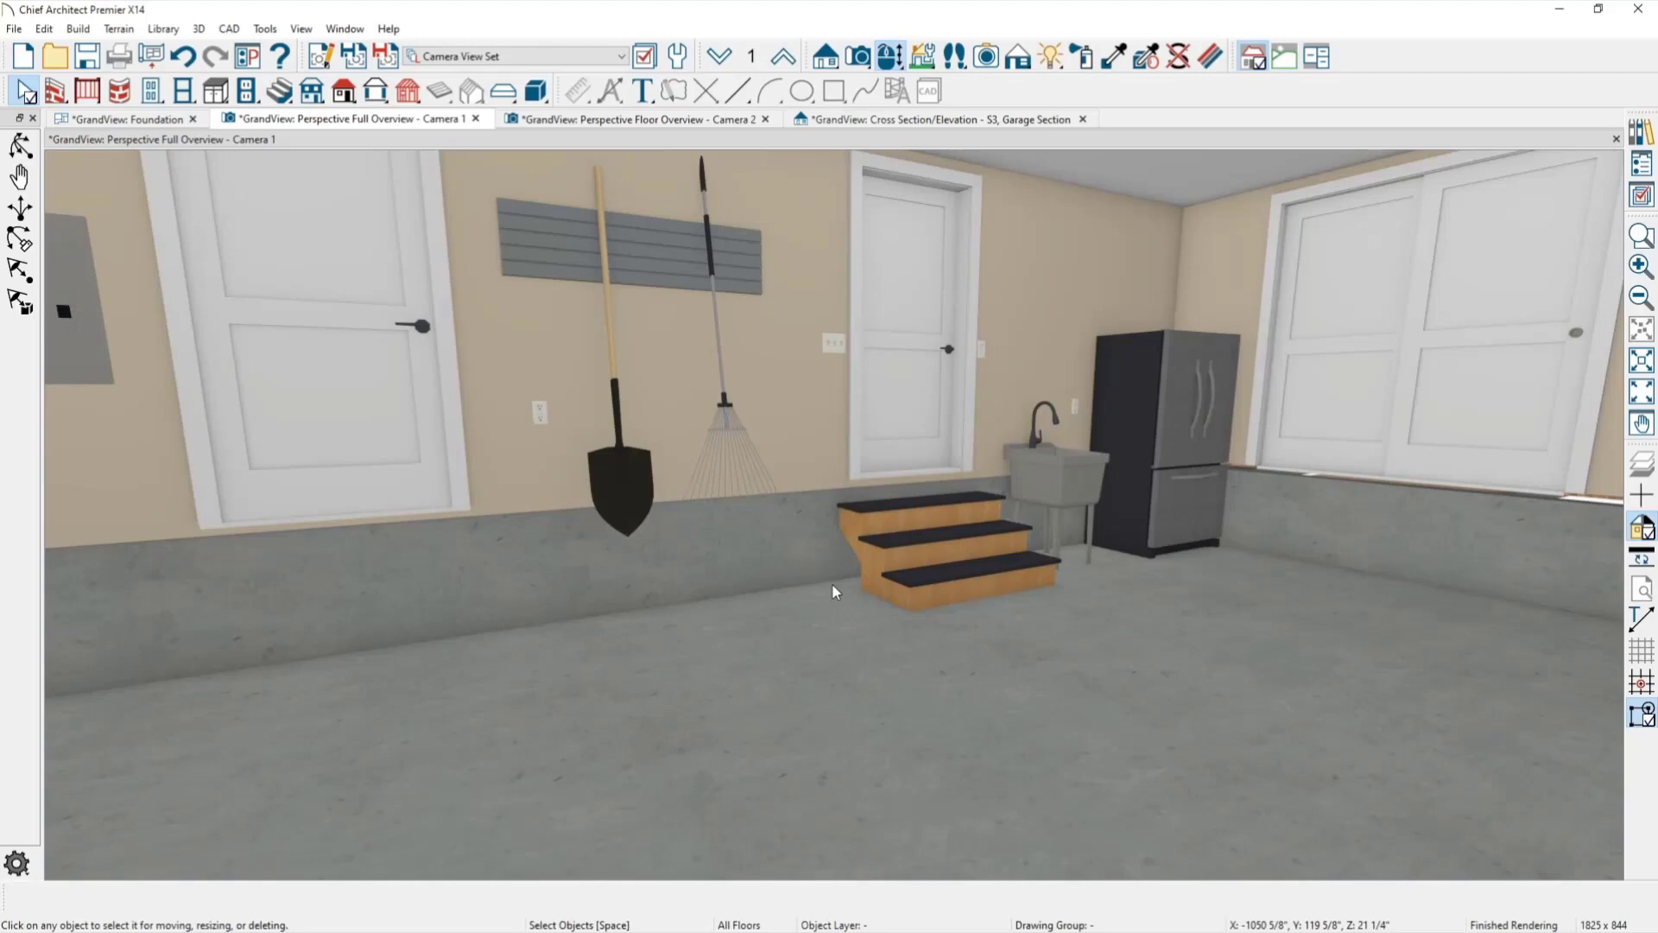
Open the garage's room specification and turn off the default garage moldings.
left_click(842, 687)
double_click(842, 684)
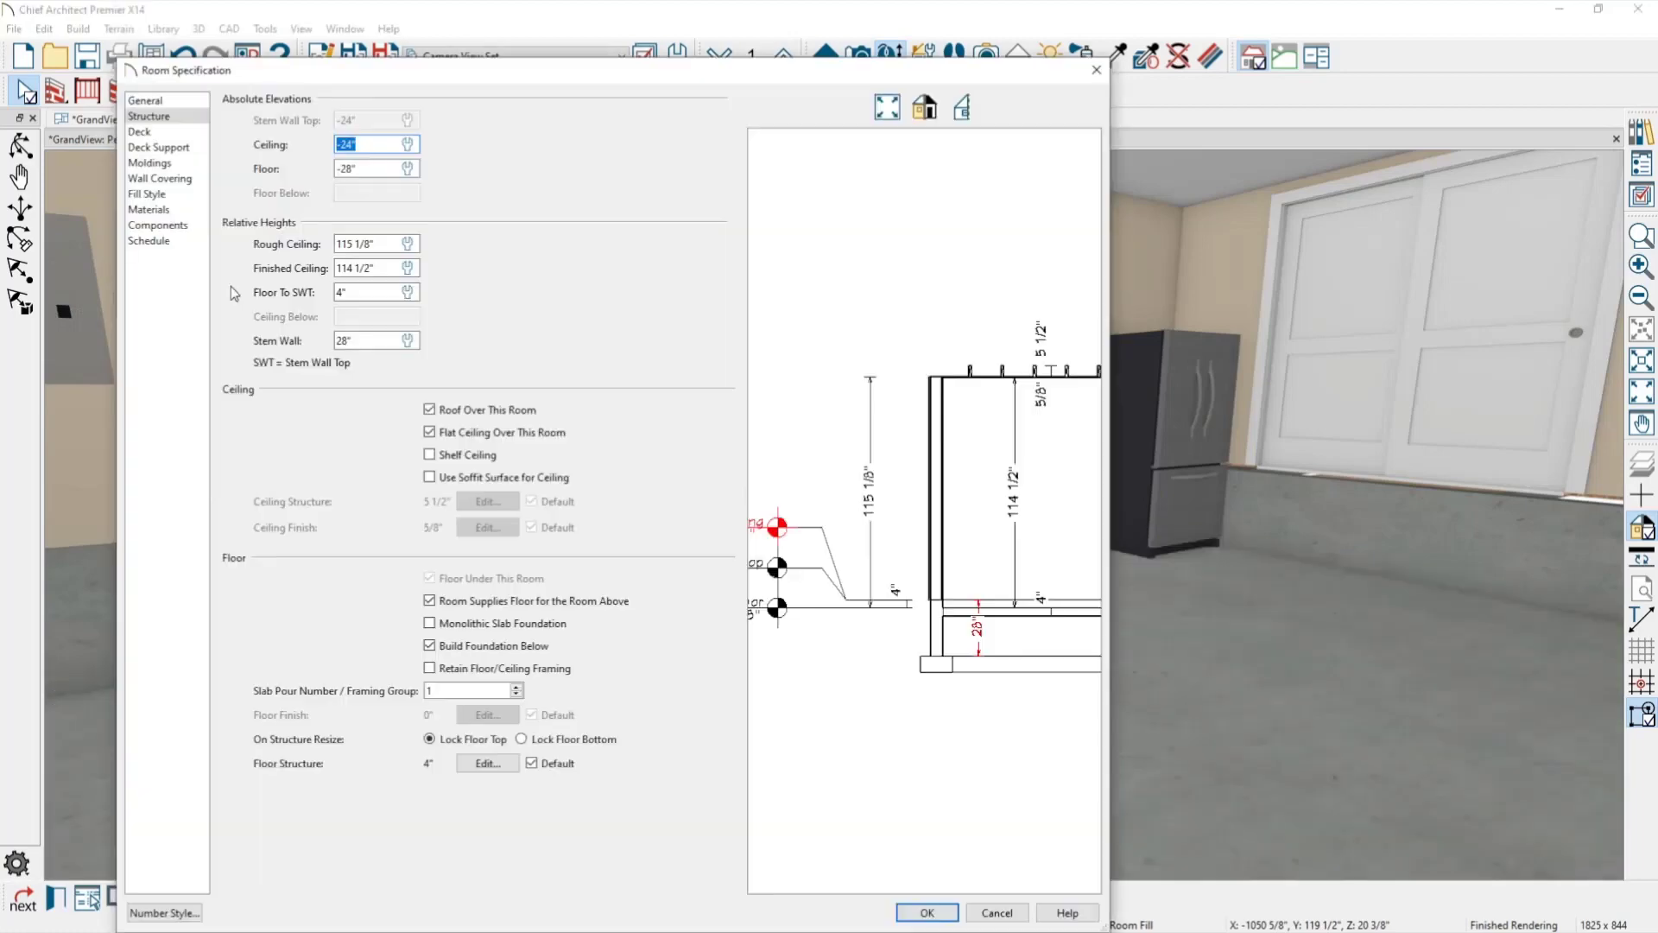
left_click(159, 164)
left_click(229, 100)
Add the CA-001 base molding profile from the Chief Architect Core Catalogs to the garage's moldings.
left_click(699, 143)
left_click(388, 366)
left_click(404, 382)
left_click(480, 400)
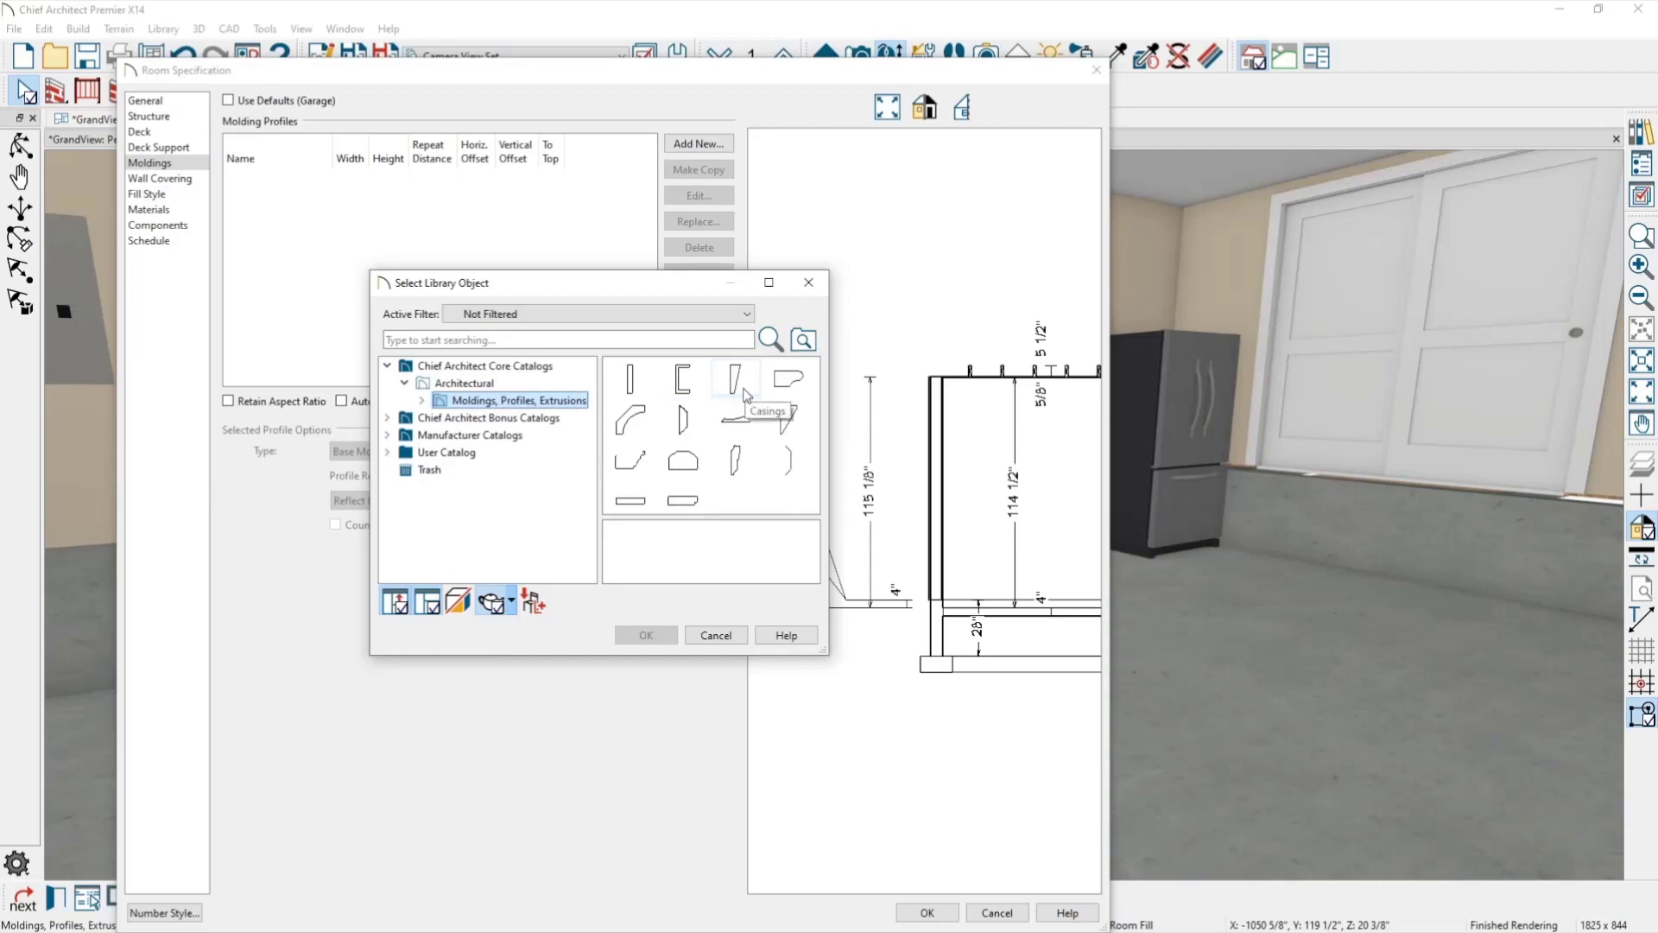
left_click(422, 401)
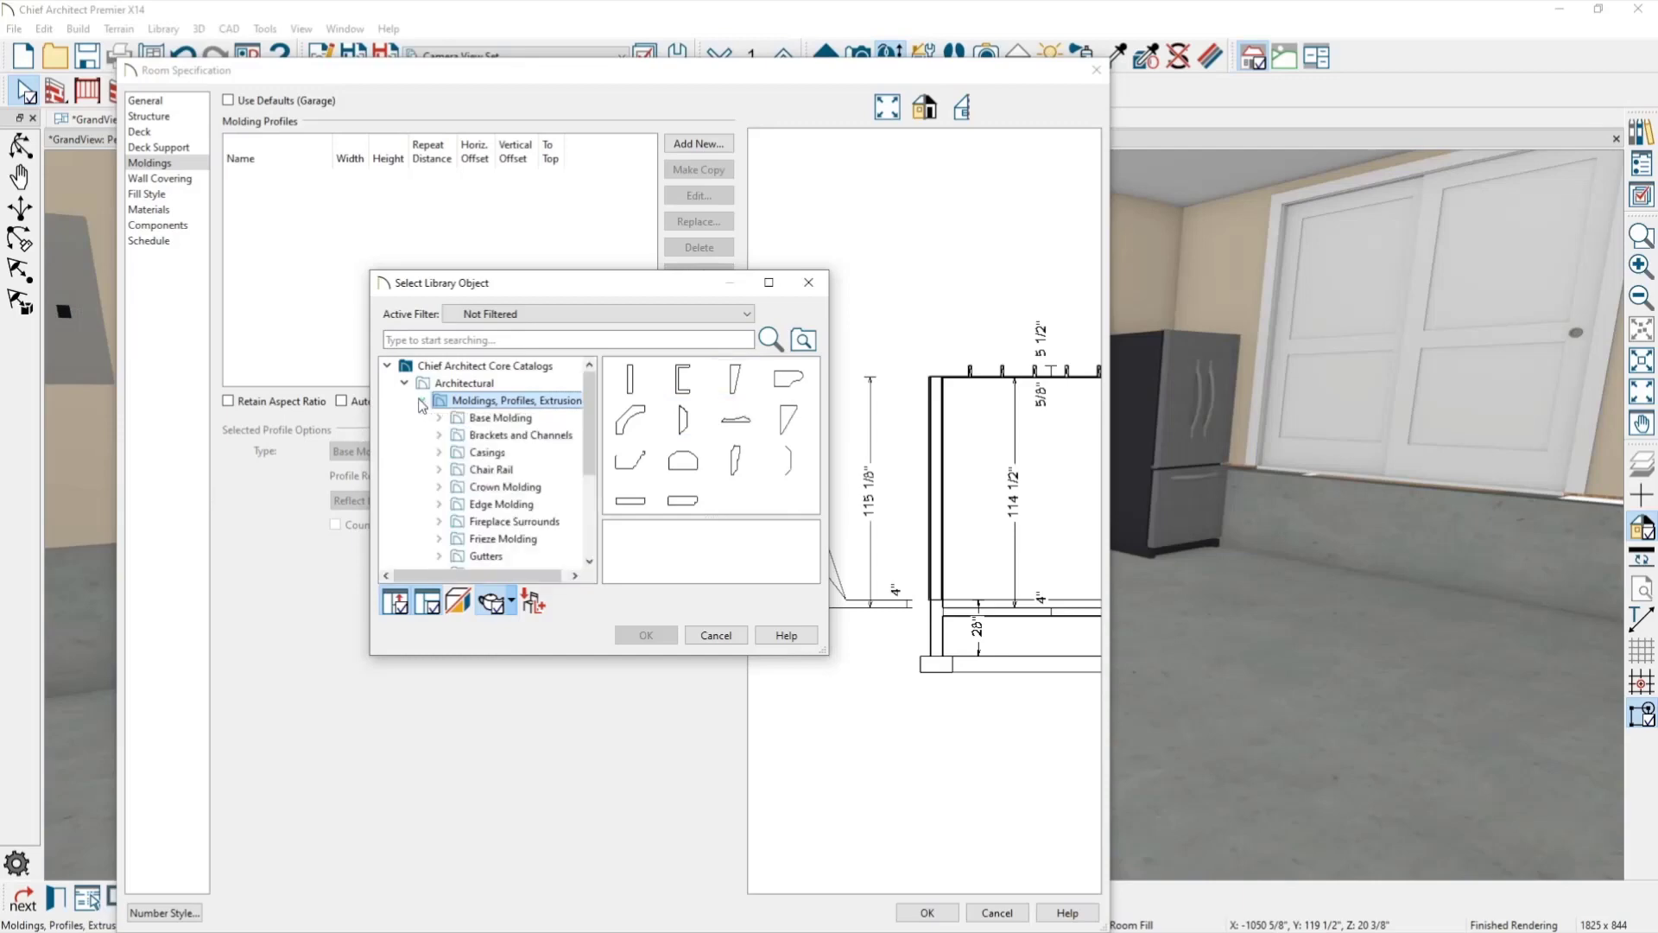
left_click(487, 420)
left_click(627, 380)
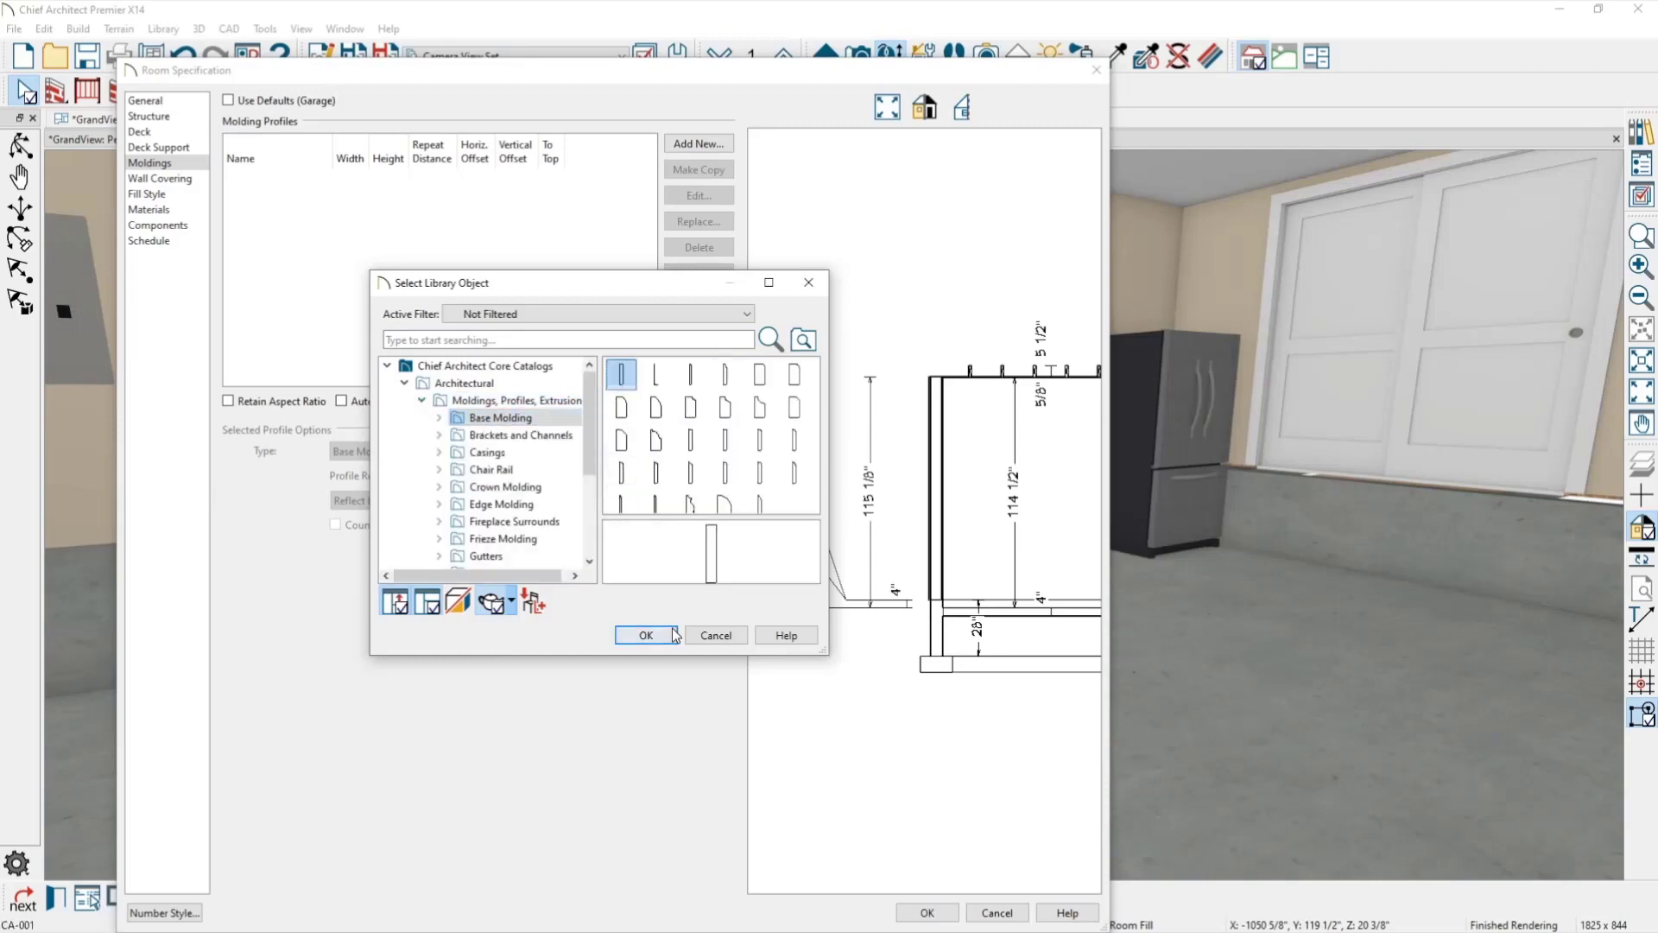
left_click(648, 635)
Set the garage base molding's height to 8" and apply the room changes.
left_click(386, 178)
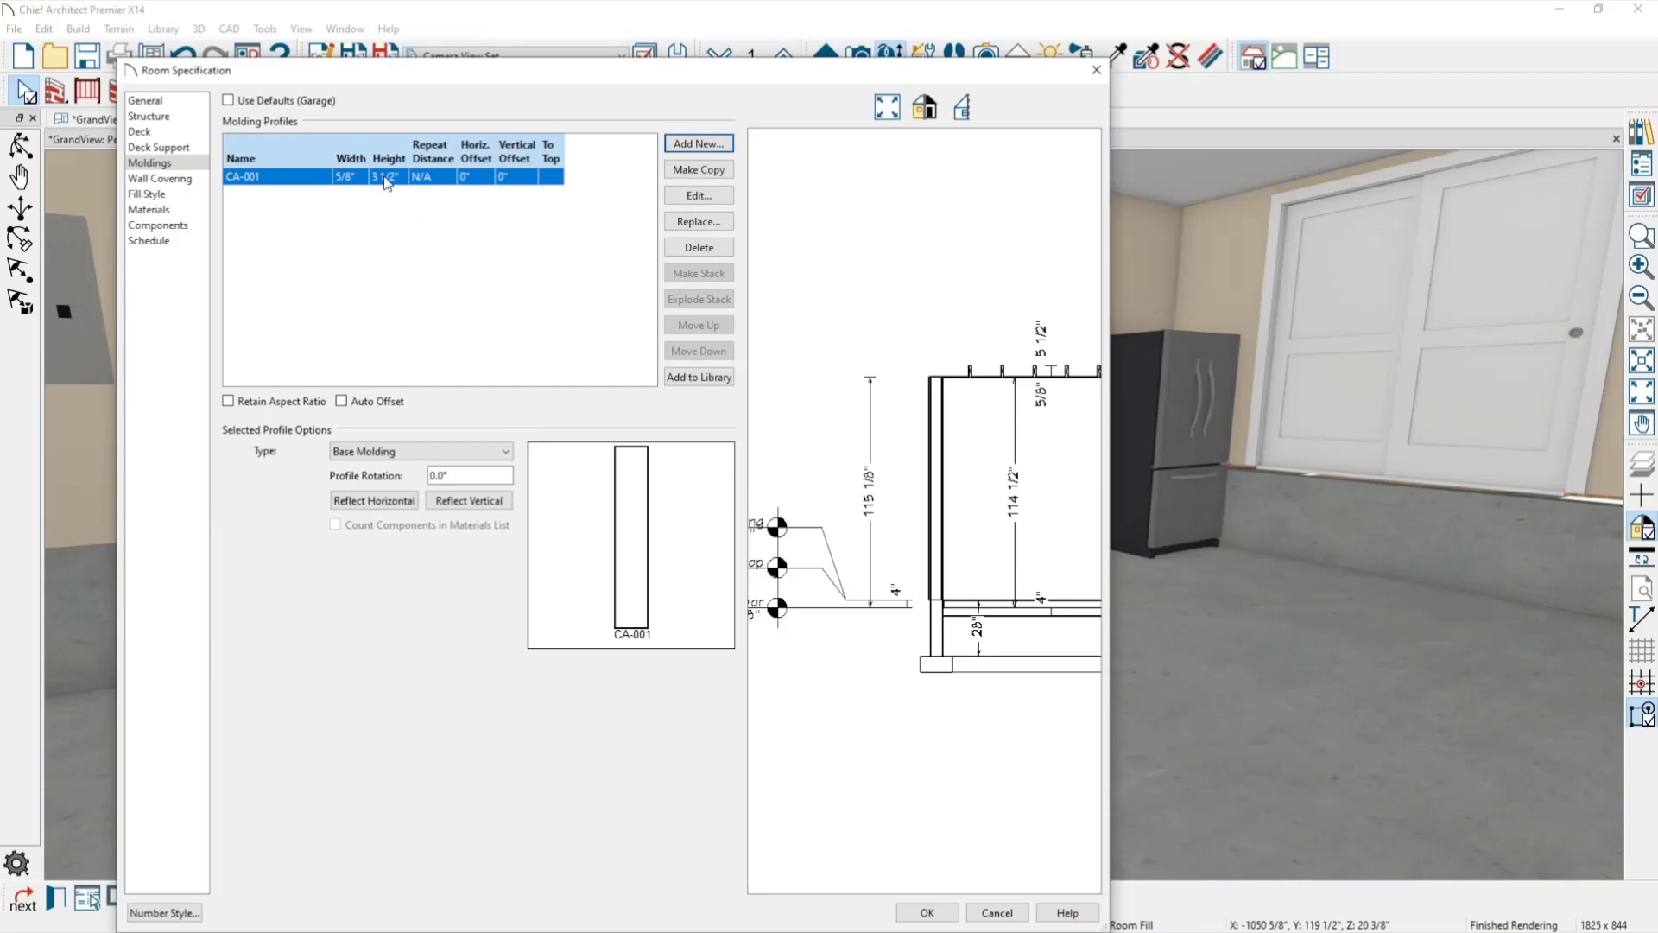
type("8")
left_click(927, 913)
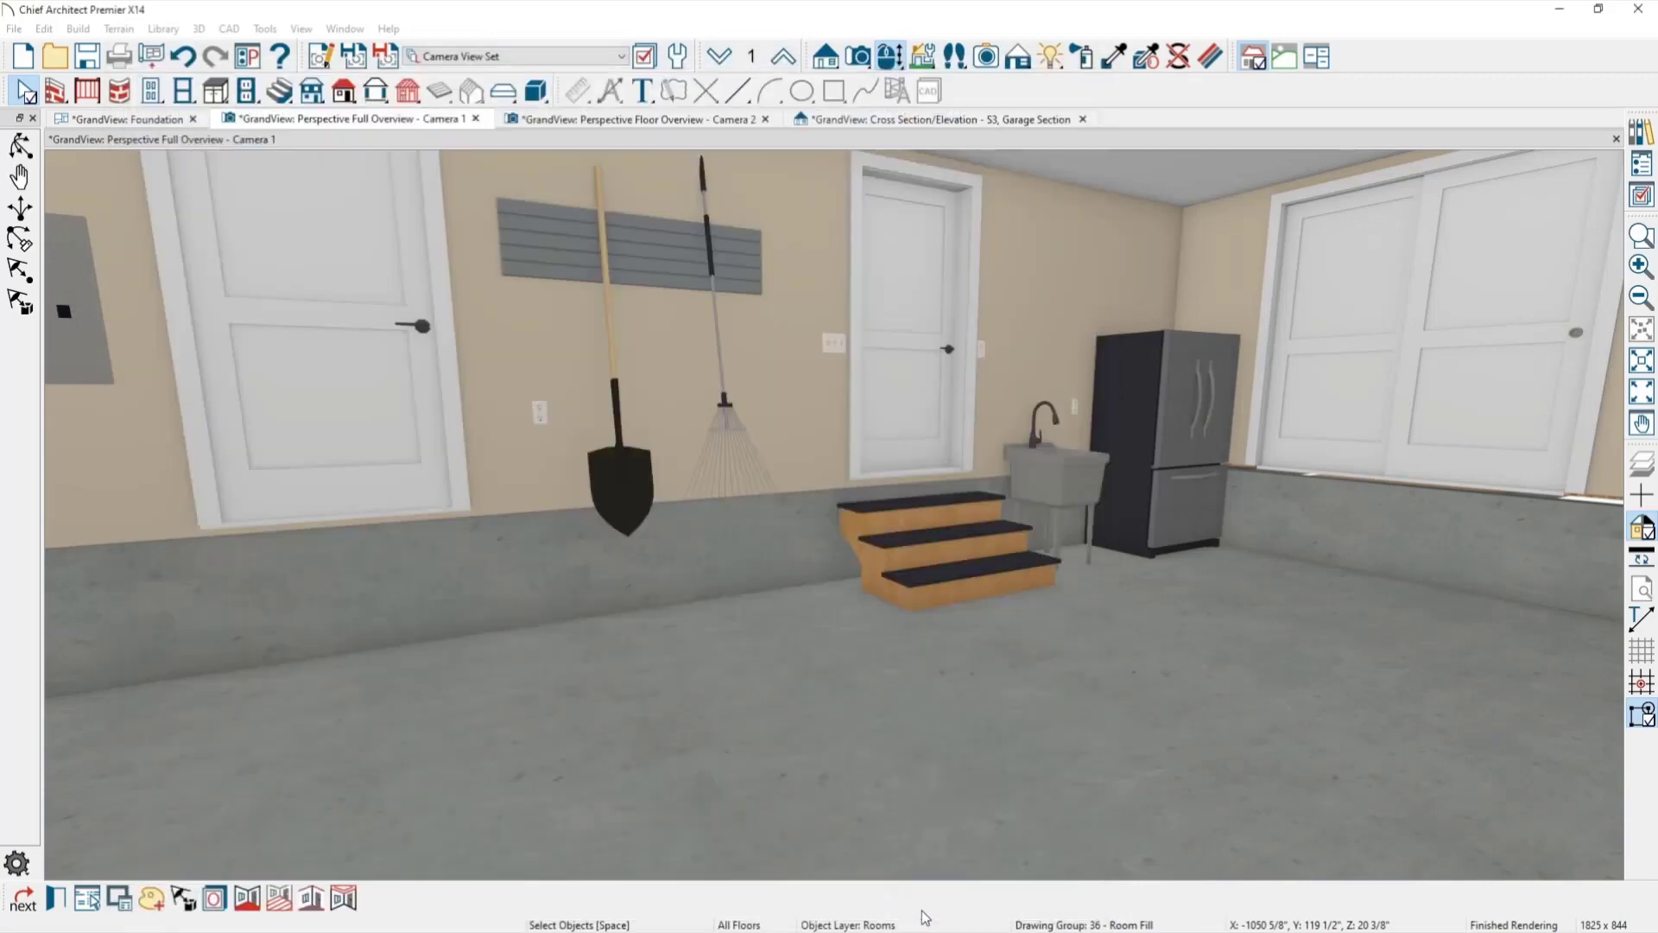
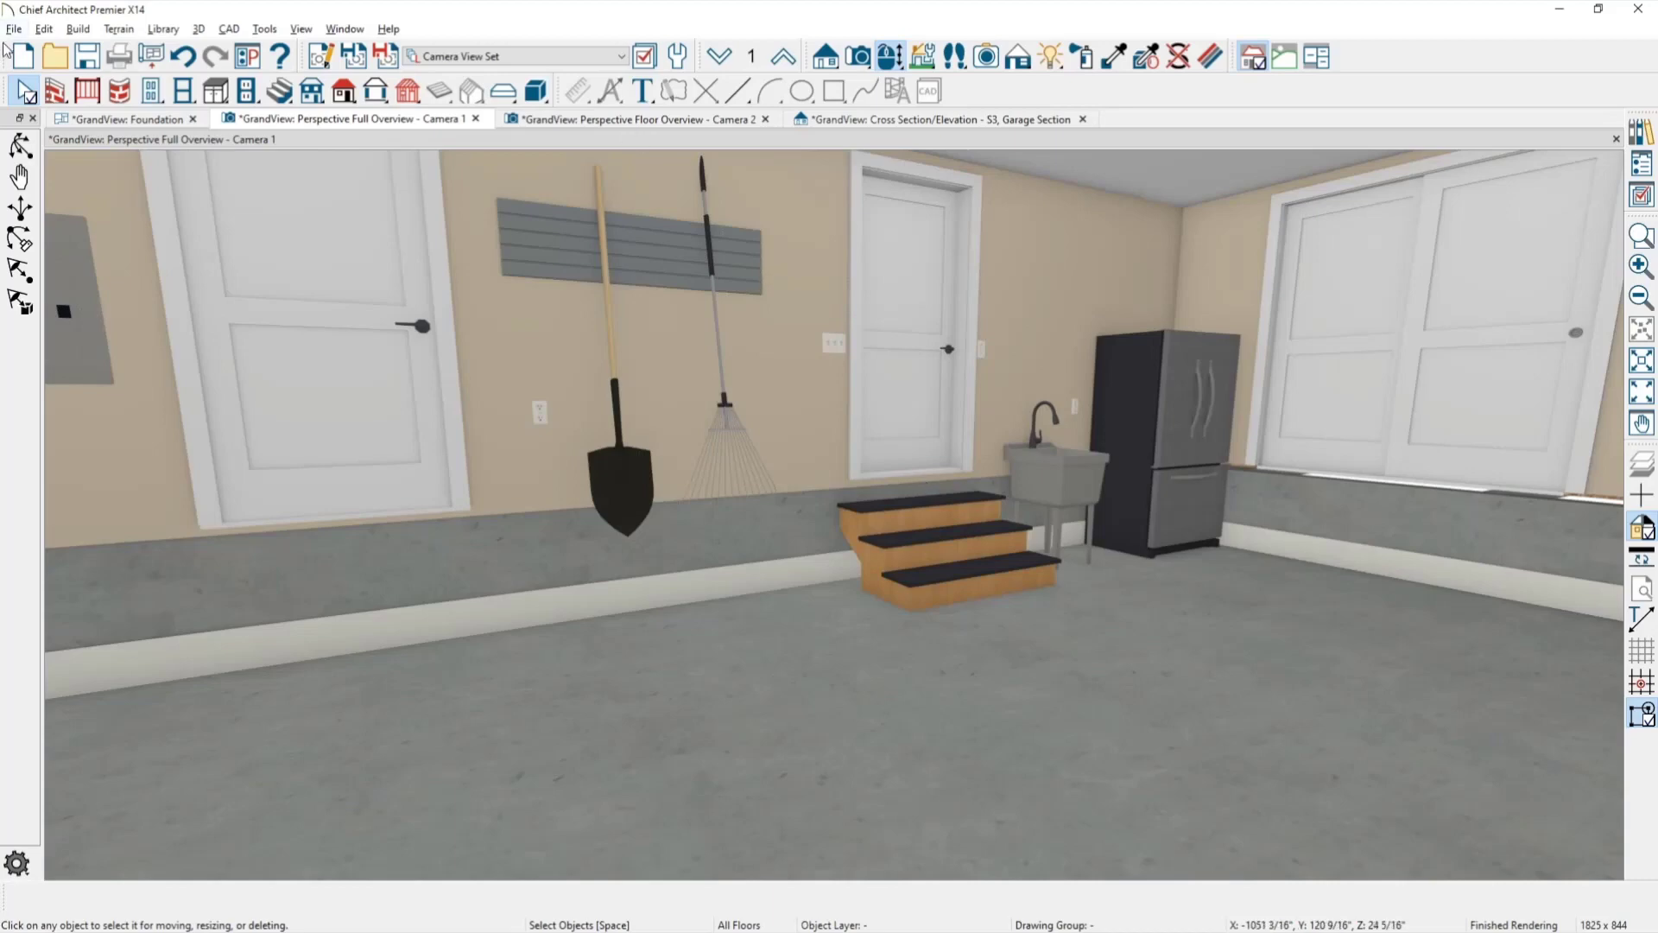
Create a new plan and draw a rectangular building of exterior walls, divided into two rooms by a vertical wall.
left_click(43, 29)
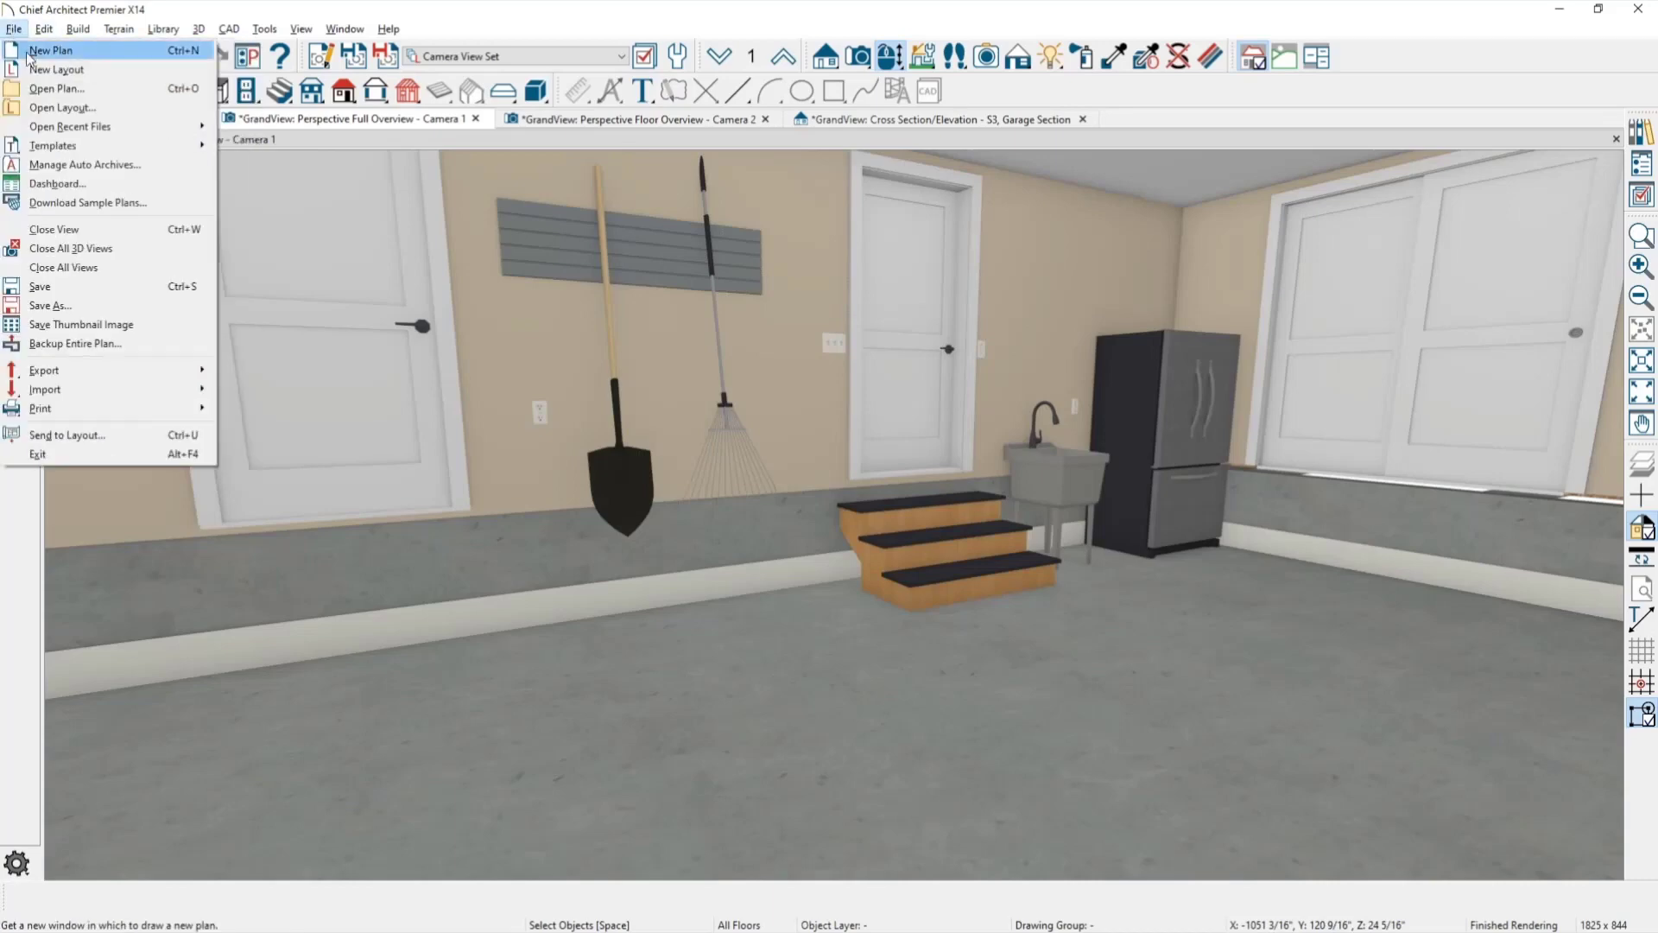
left_click(31, 50)
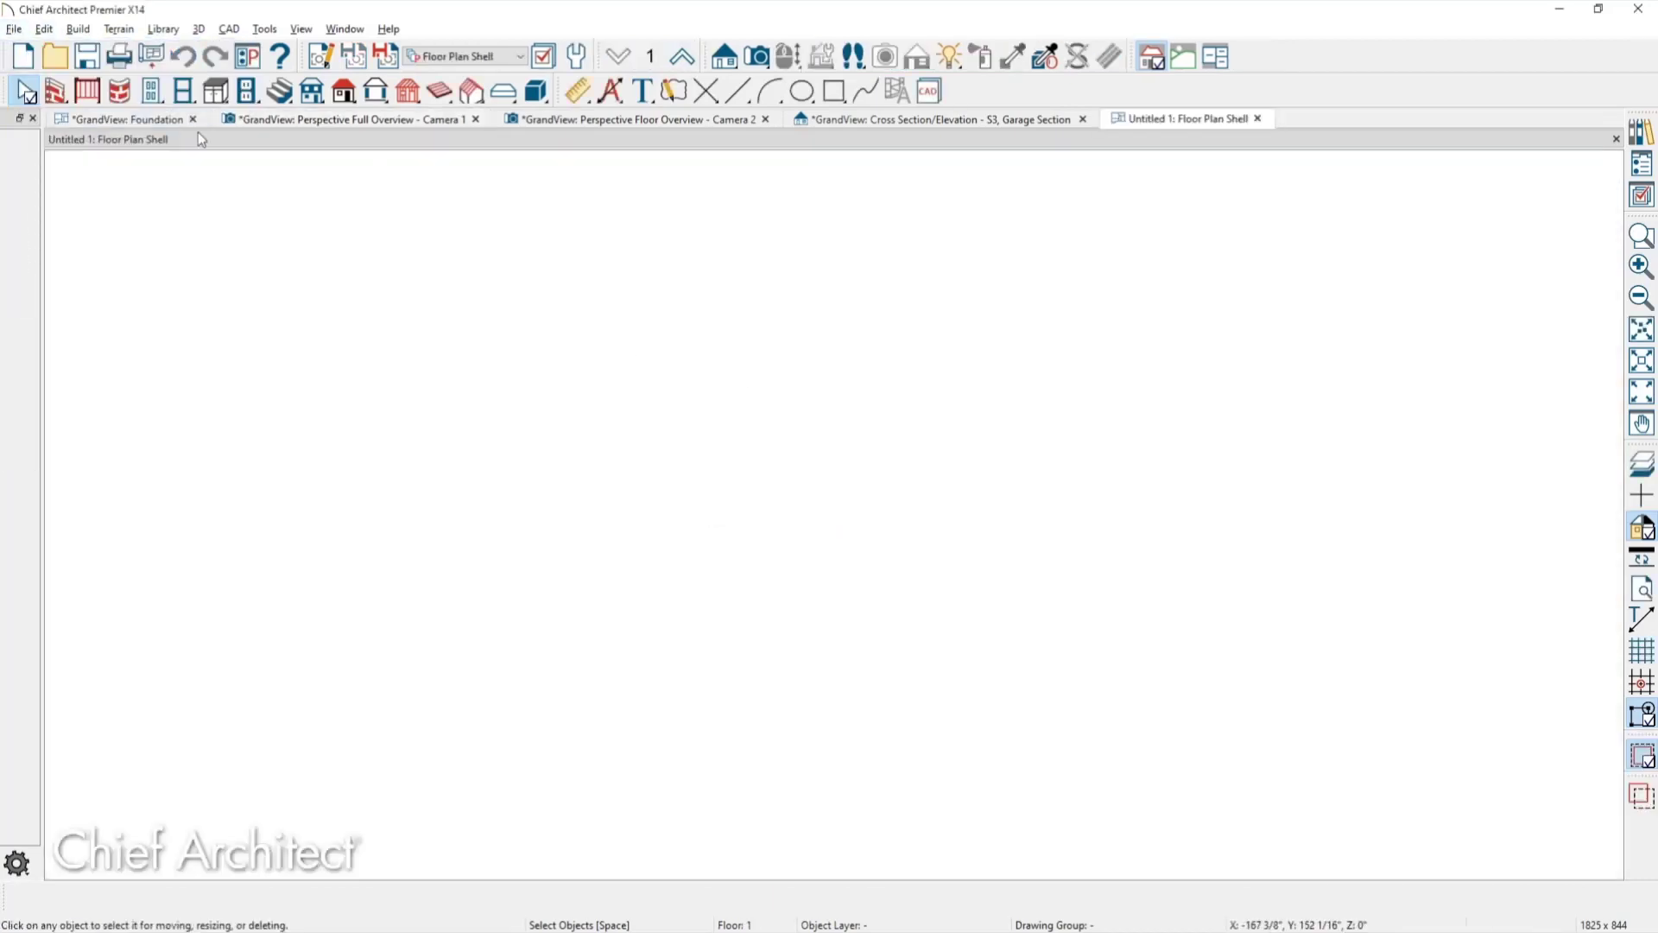
left_click(55, 90)
mouse_move(389, 339)
left_mouse_down()
mouse_move(806, 318)
mouse_move(807, 339)
left_mouse_up()
mouse_move(806, 338)
left_mouse_down()
mouse_move(821, 651)
mouse_move(807, 657)
left_mouse_up()
mouse_move(806, 656)
left_mouse_down()
mouse_move(558, 682)
mouse_move(392, 670)
mouse_move(386, 337)
left_mouse_up()
left_click_drag(591, 343, 582, 651)
key("space")
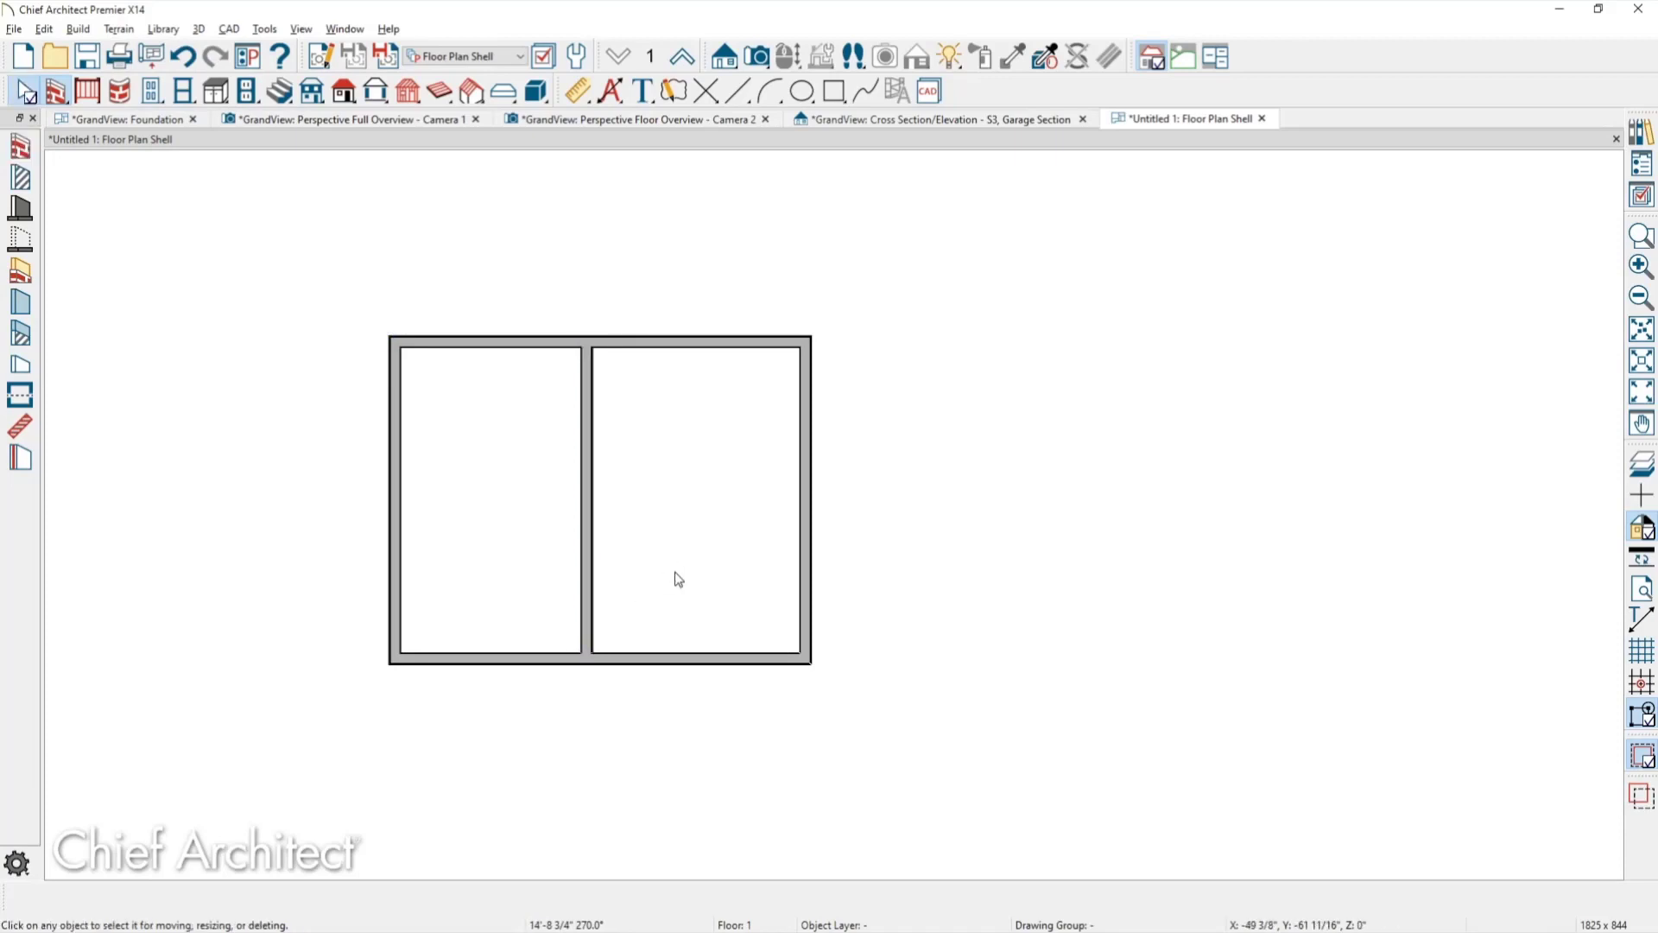
Assign the Garage room type to the larger room and review its floor and ceiling structure settings.
left_click(679, 579)
double_click(676, 574)
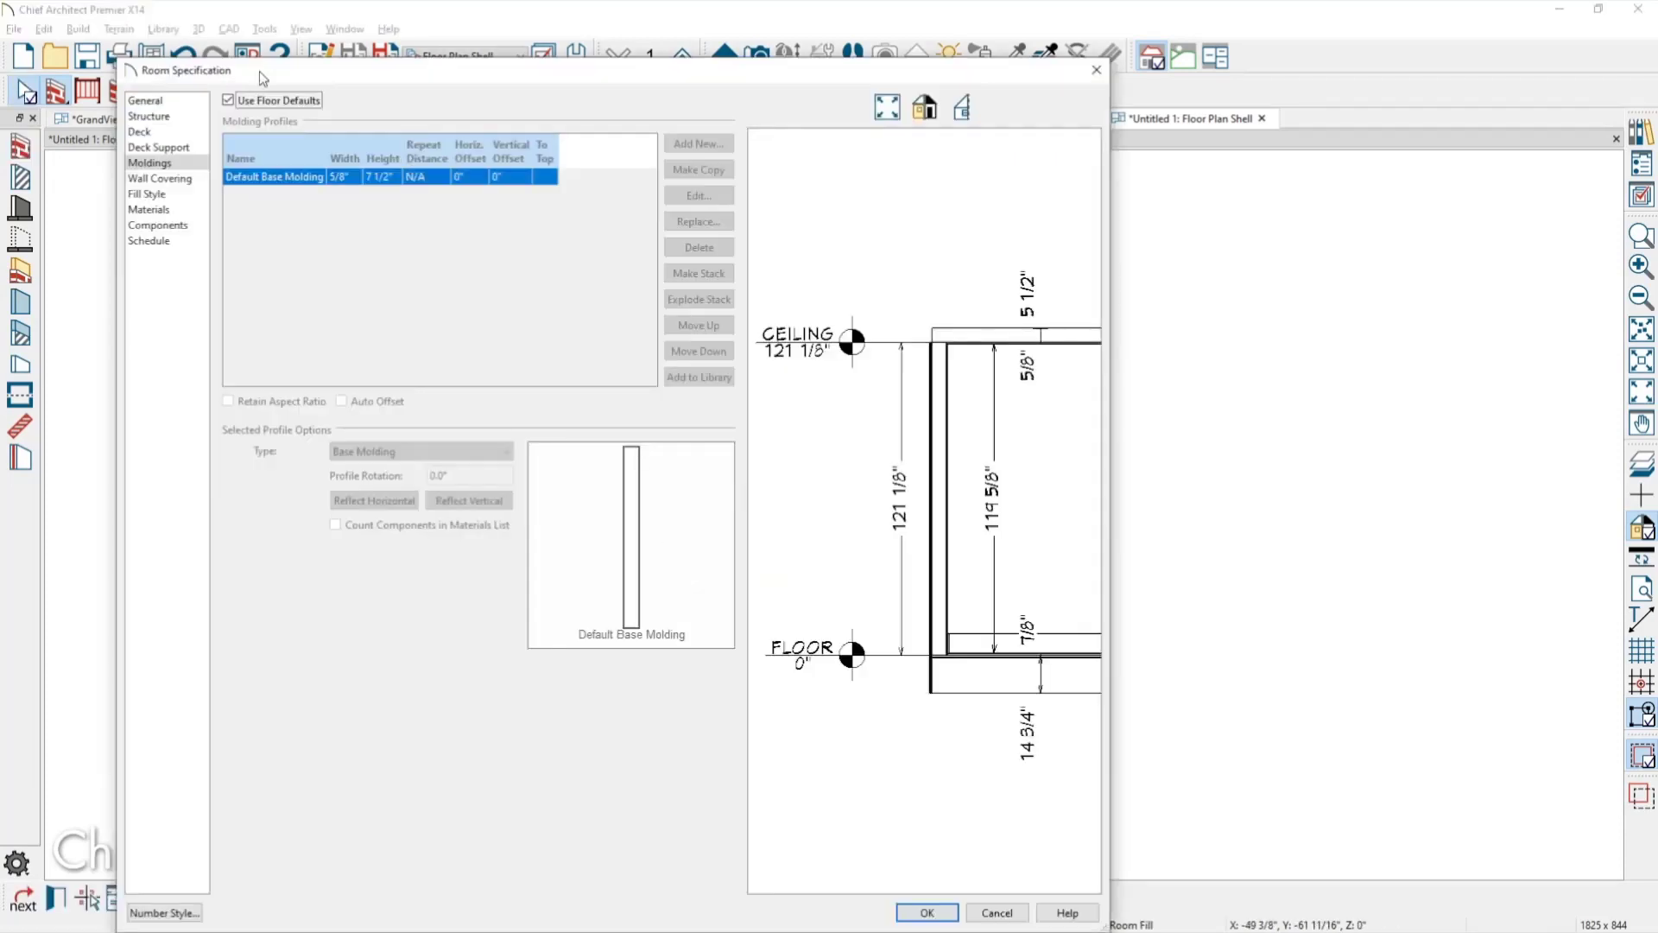
left_click(164, 101)
left_click(363, 121)
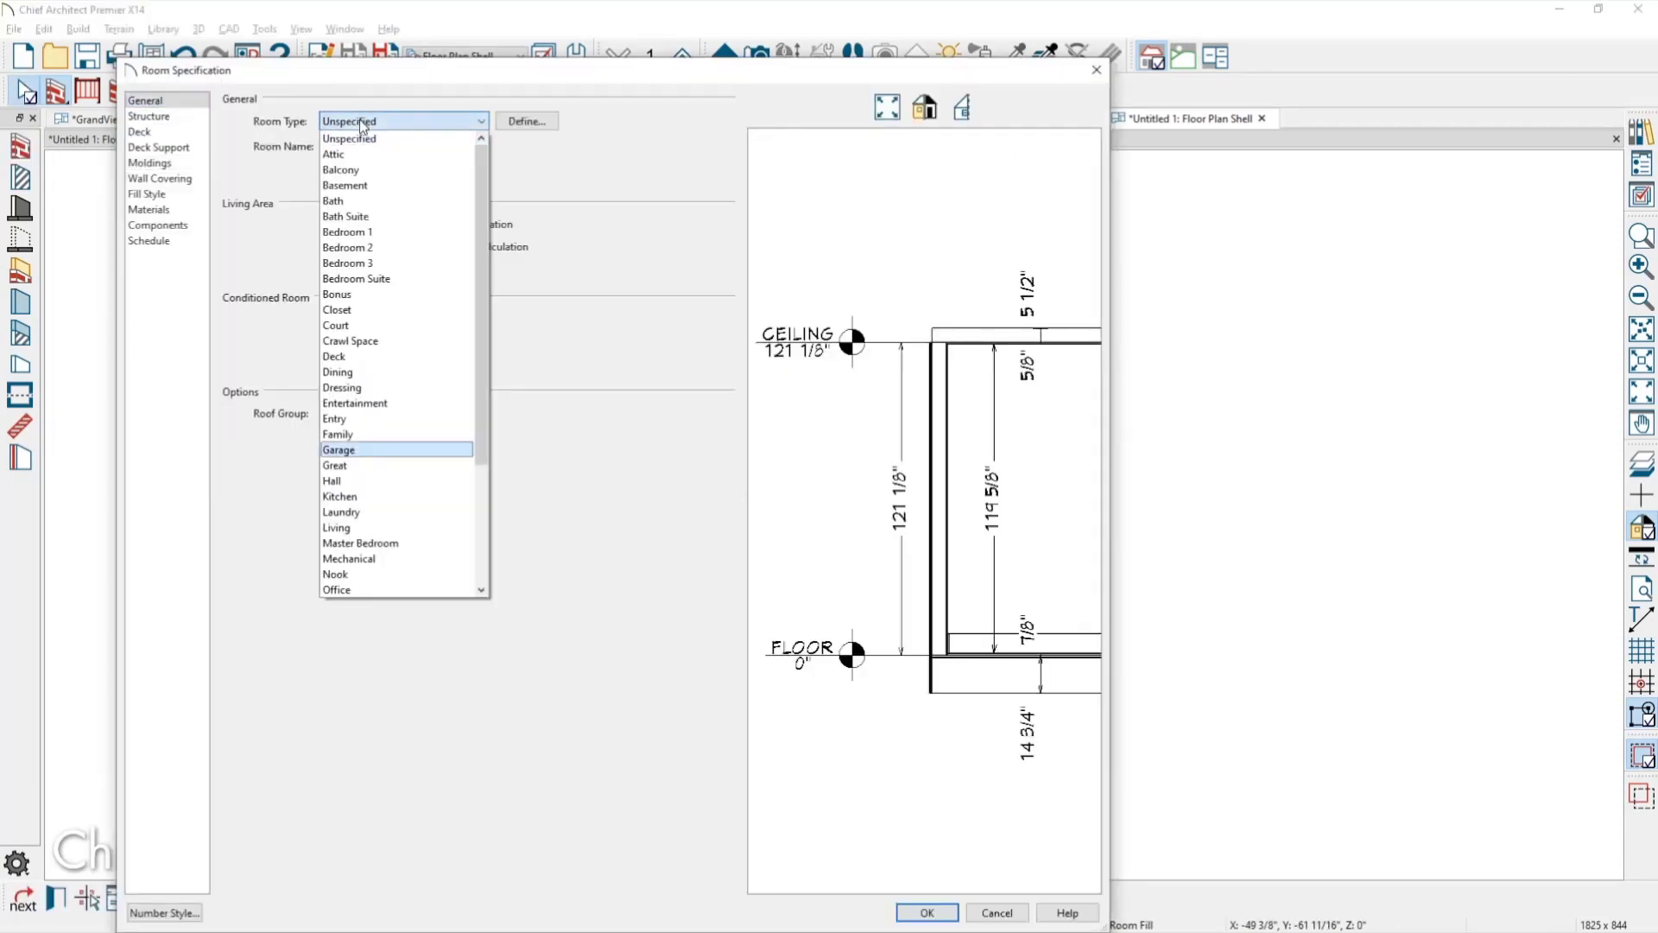
left_click(382, 450)
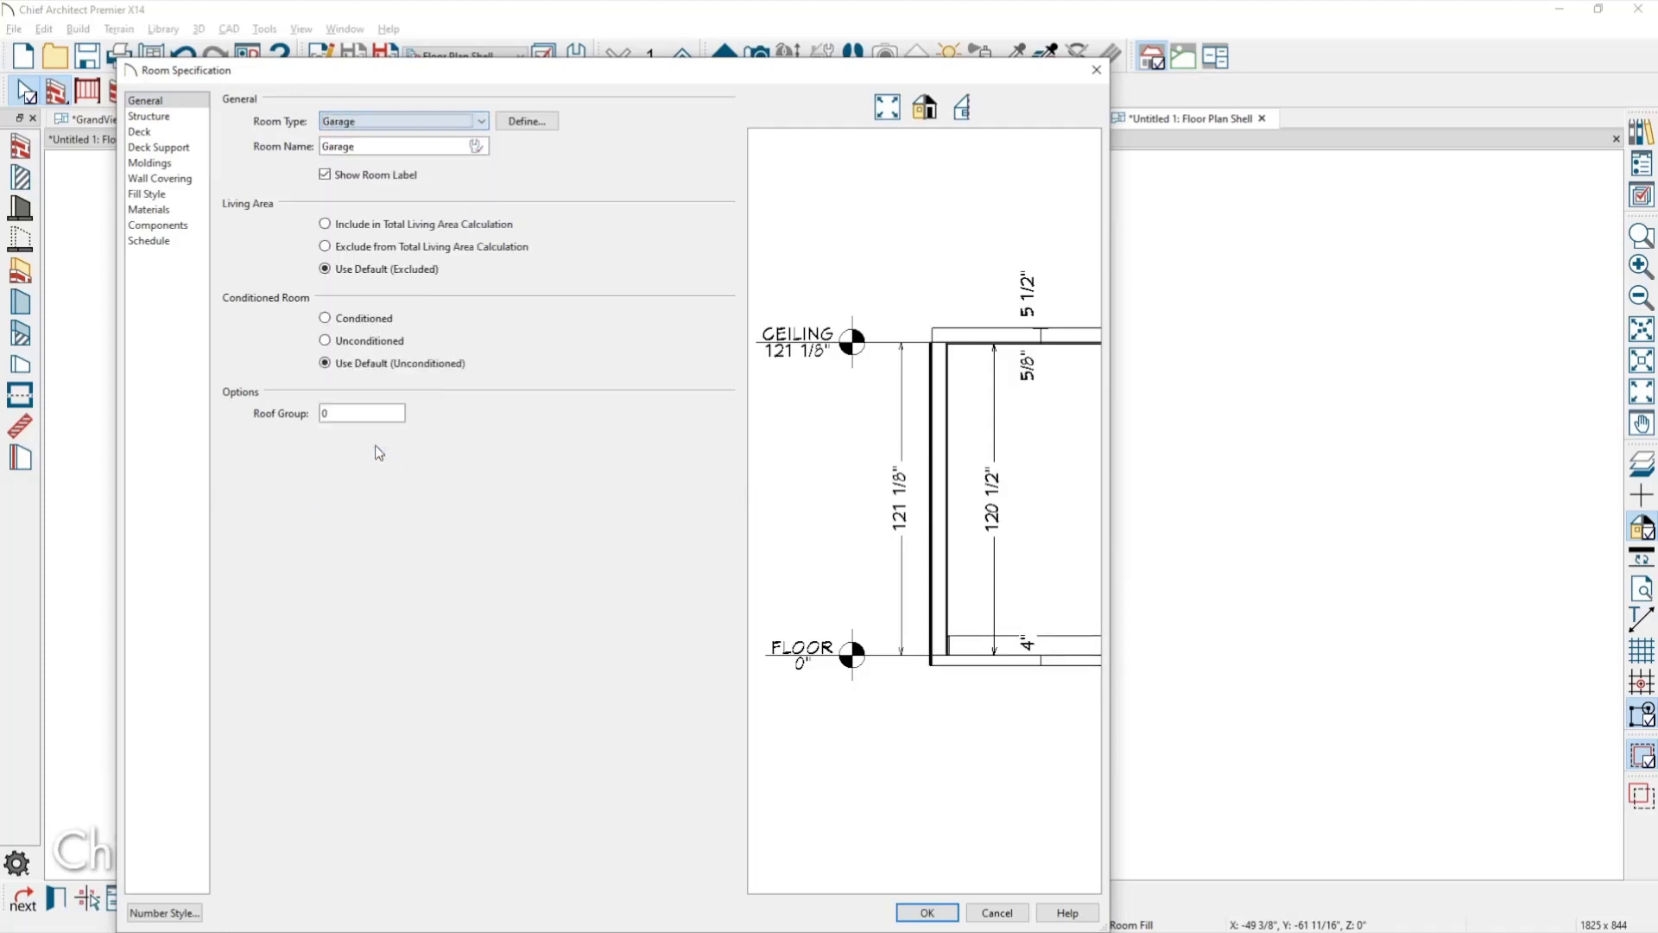
left_click(183, 119)
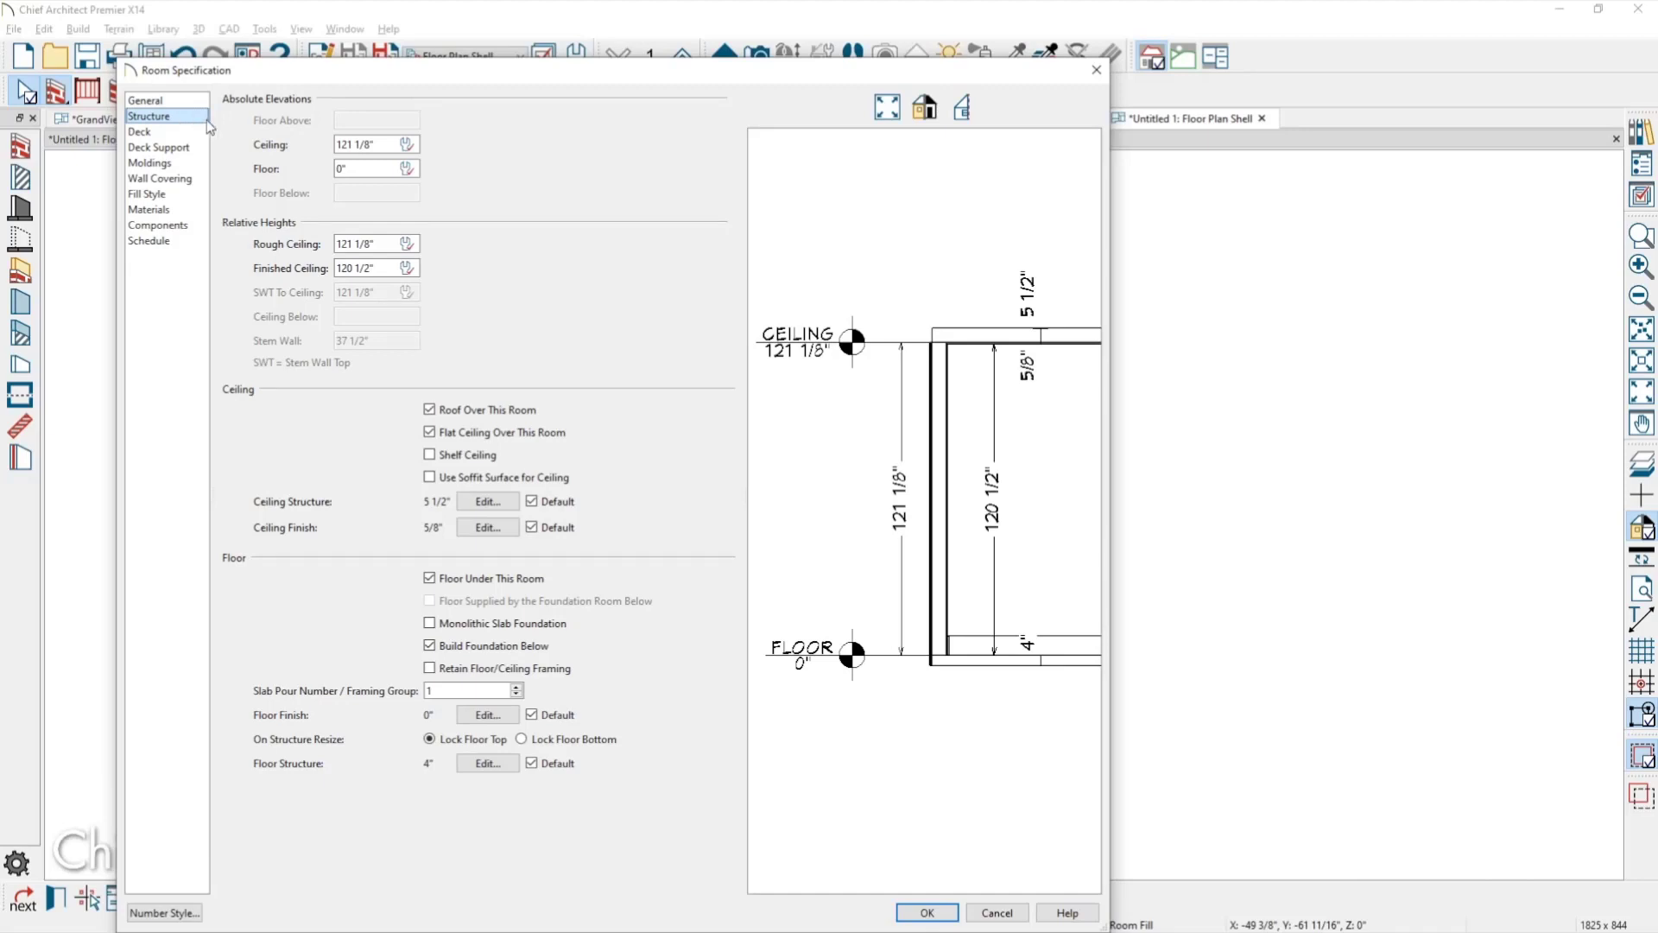
left_click(942, 912)
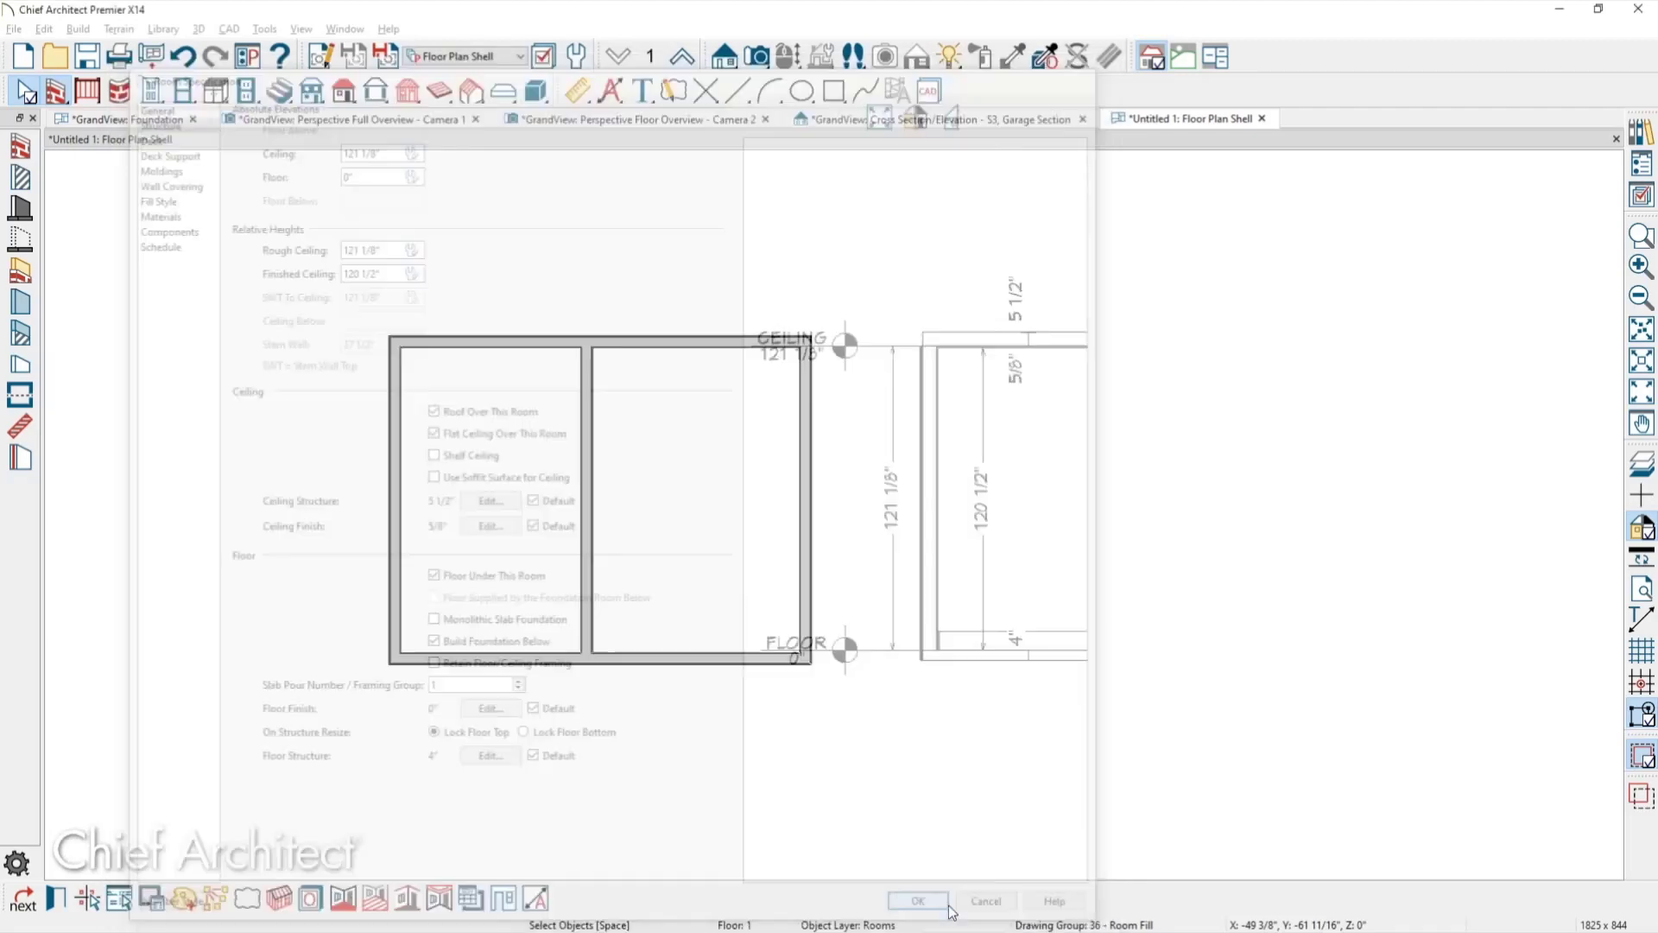
left_click(741, 606)
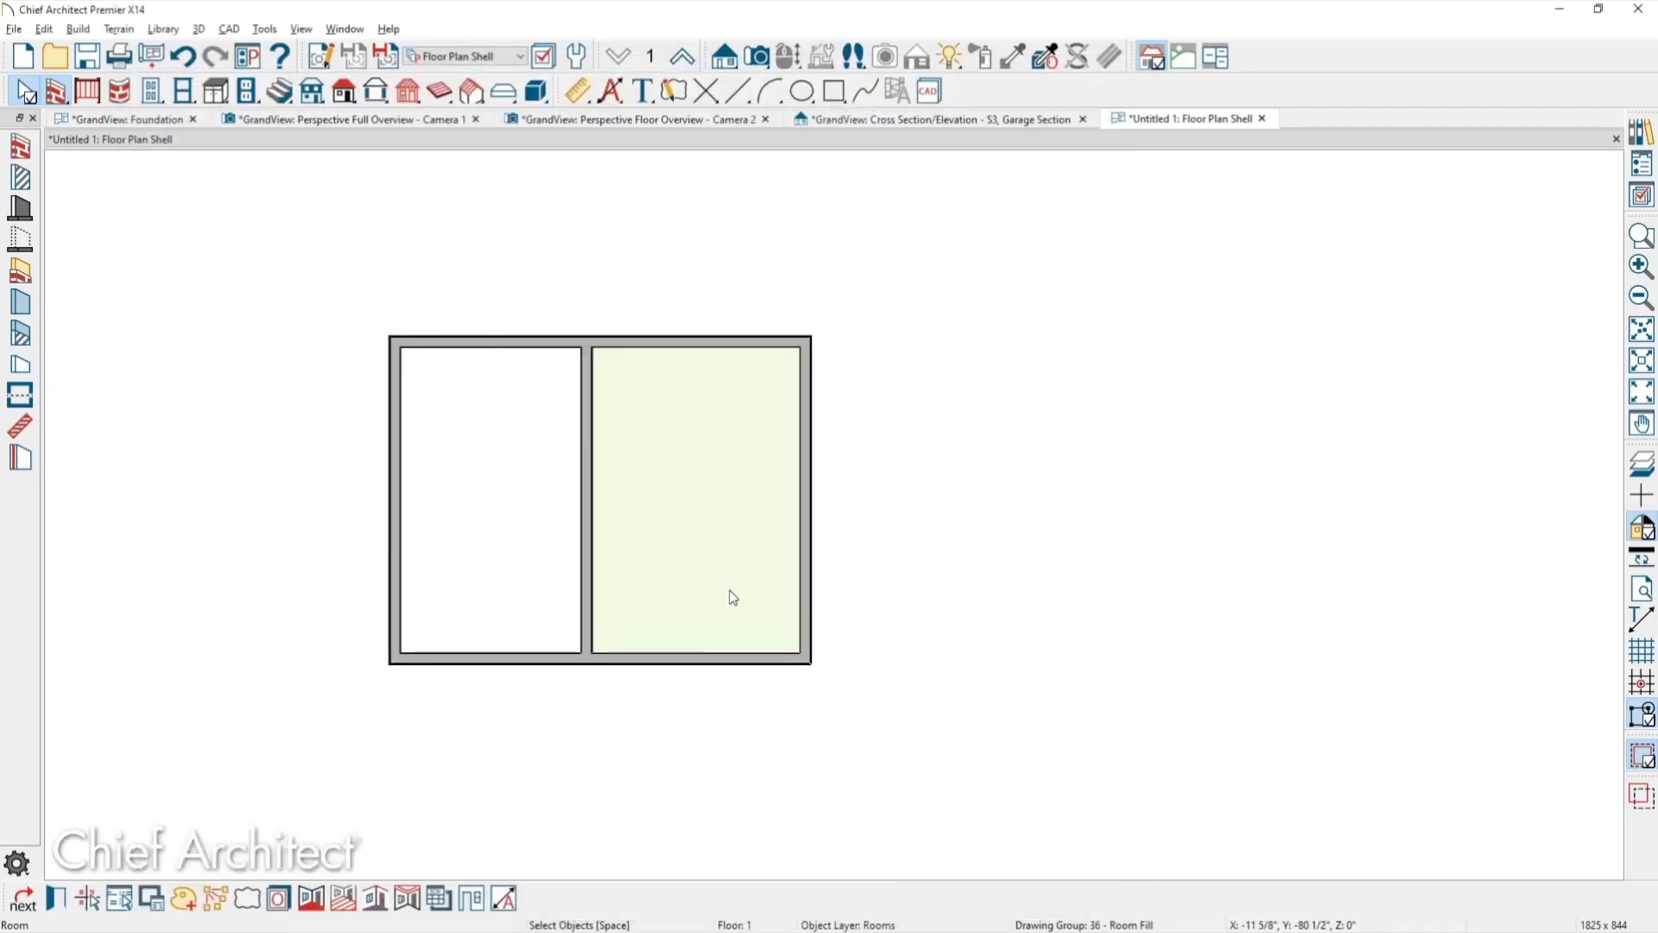
double_click(730, 591)
key("Escape")
left_click(828, 741)
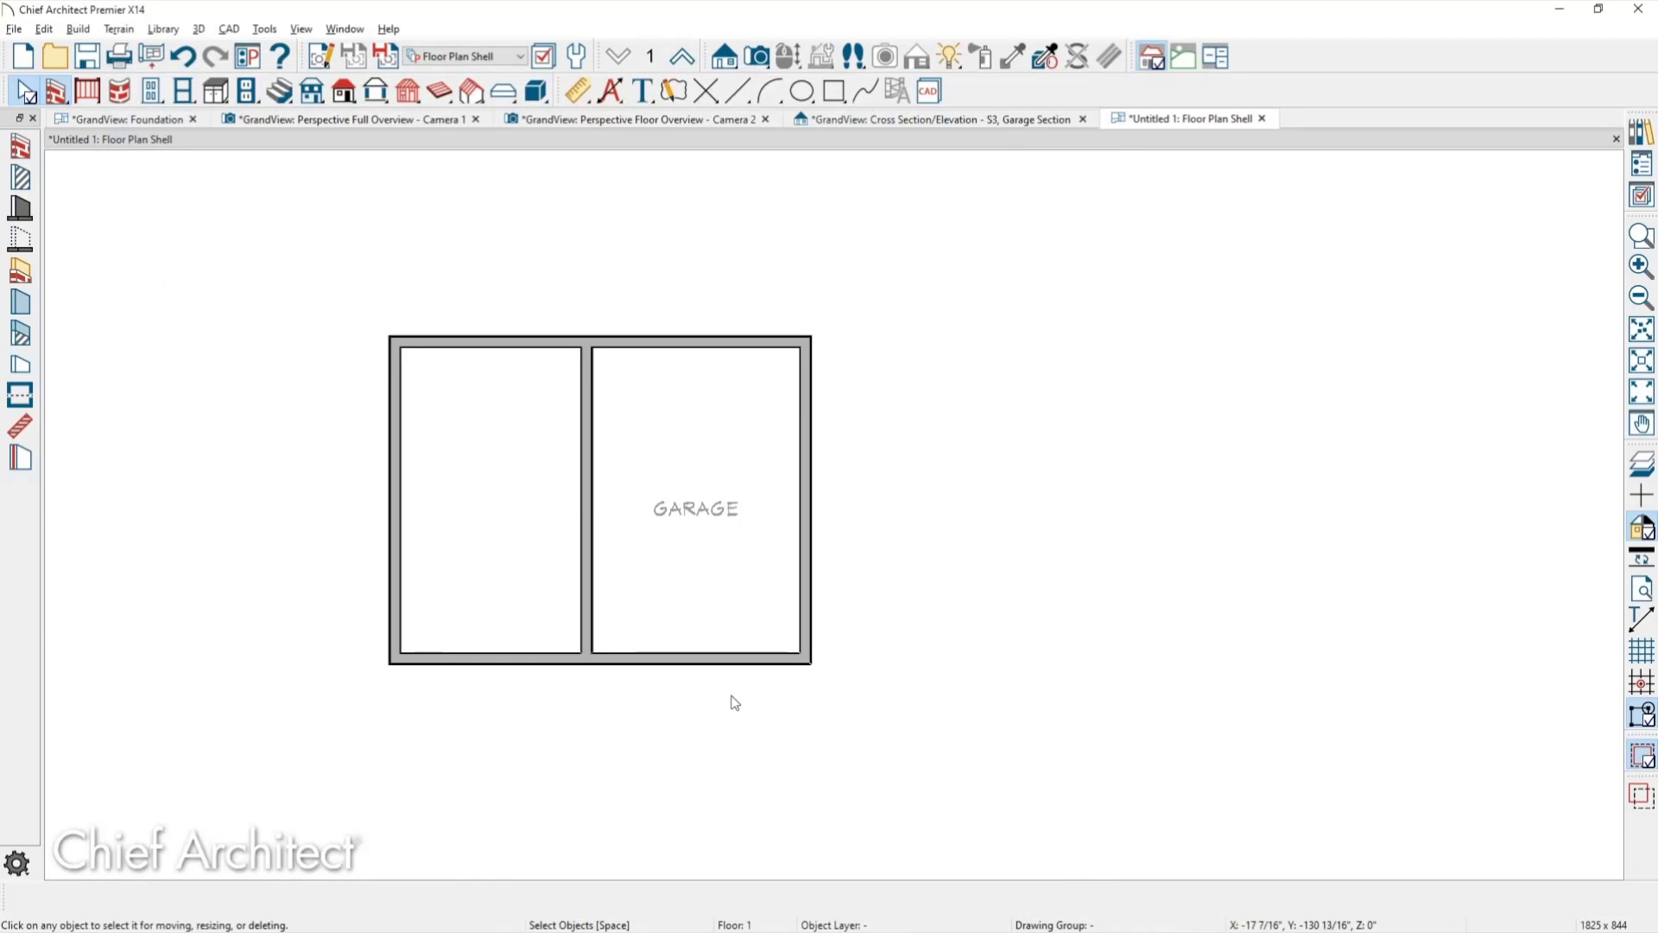
Build a foundation using walls with footings, derived from the 1st floor plan.
key("f")
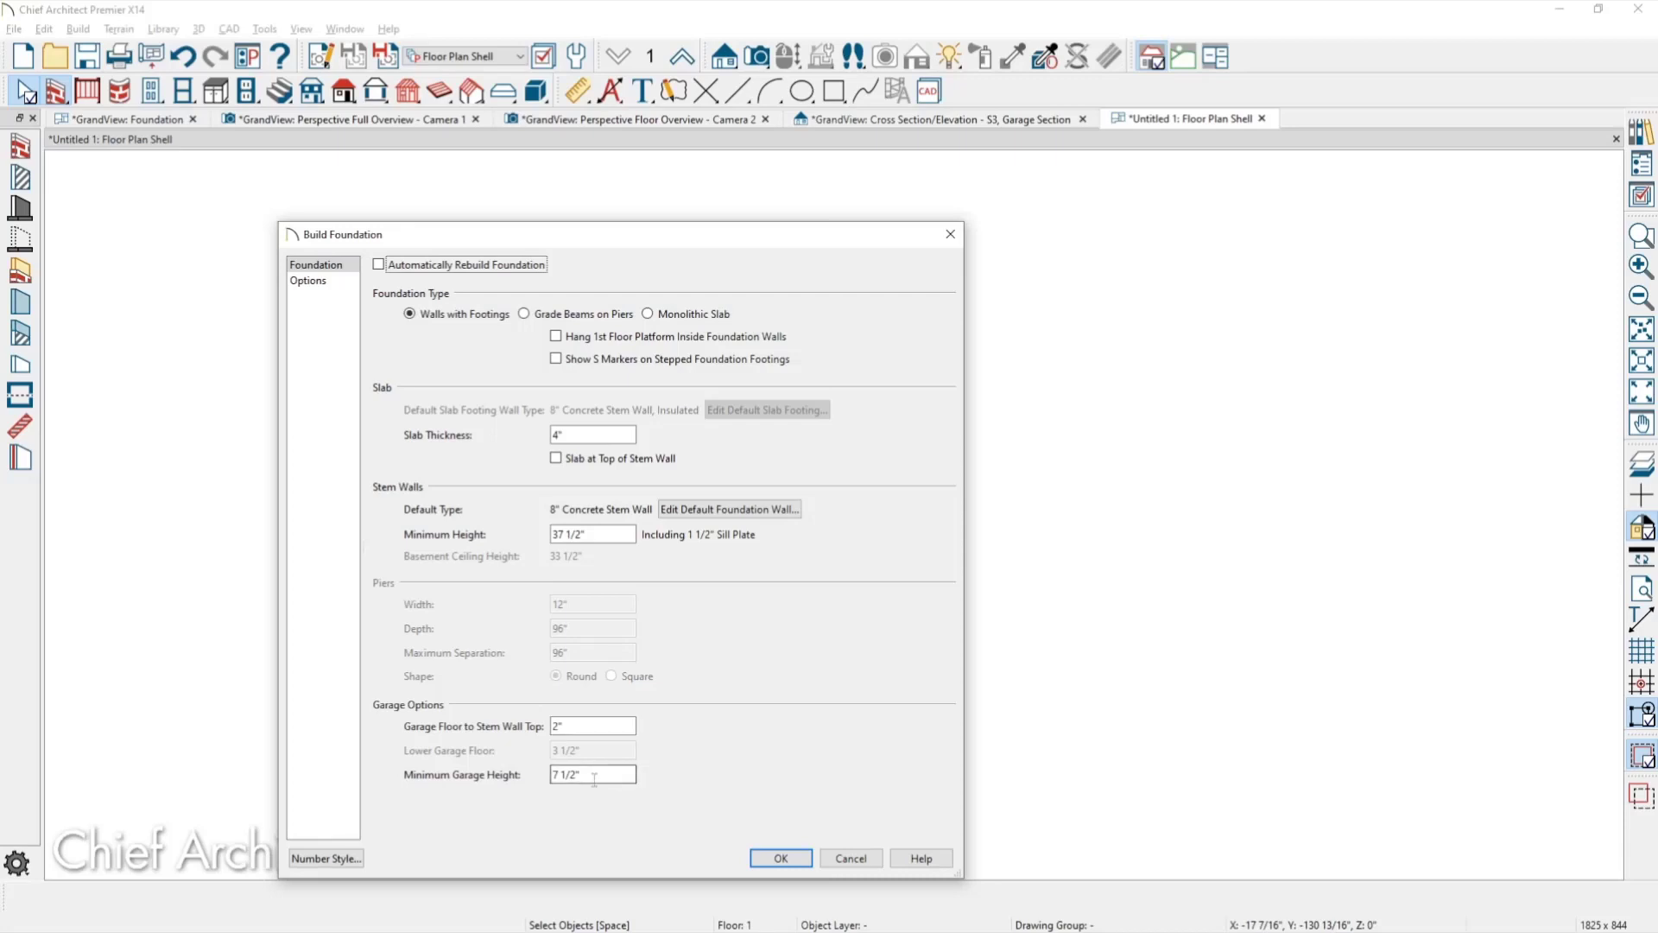
left_click(777, 859)
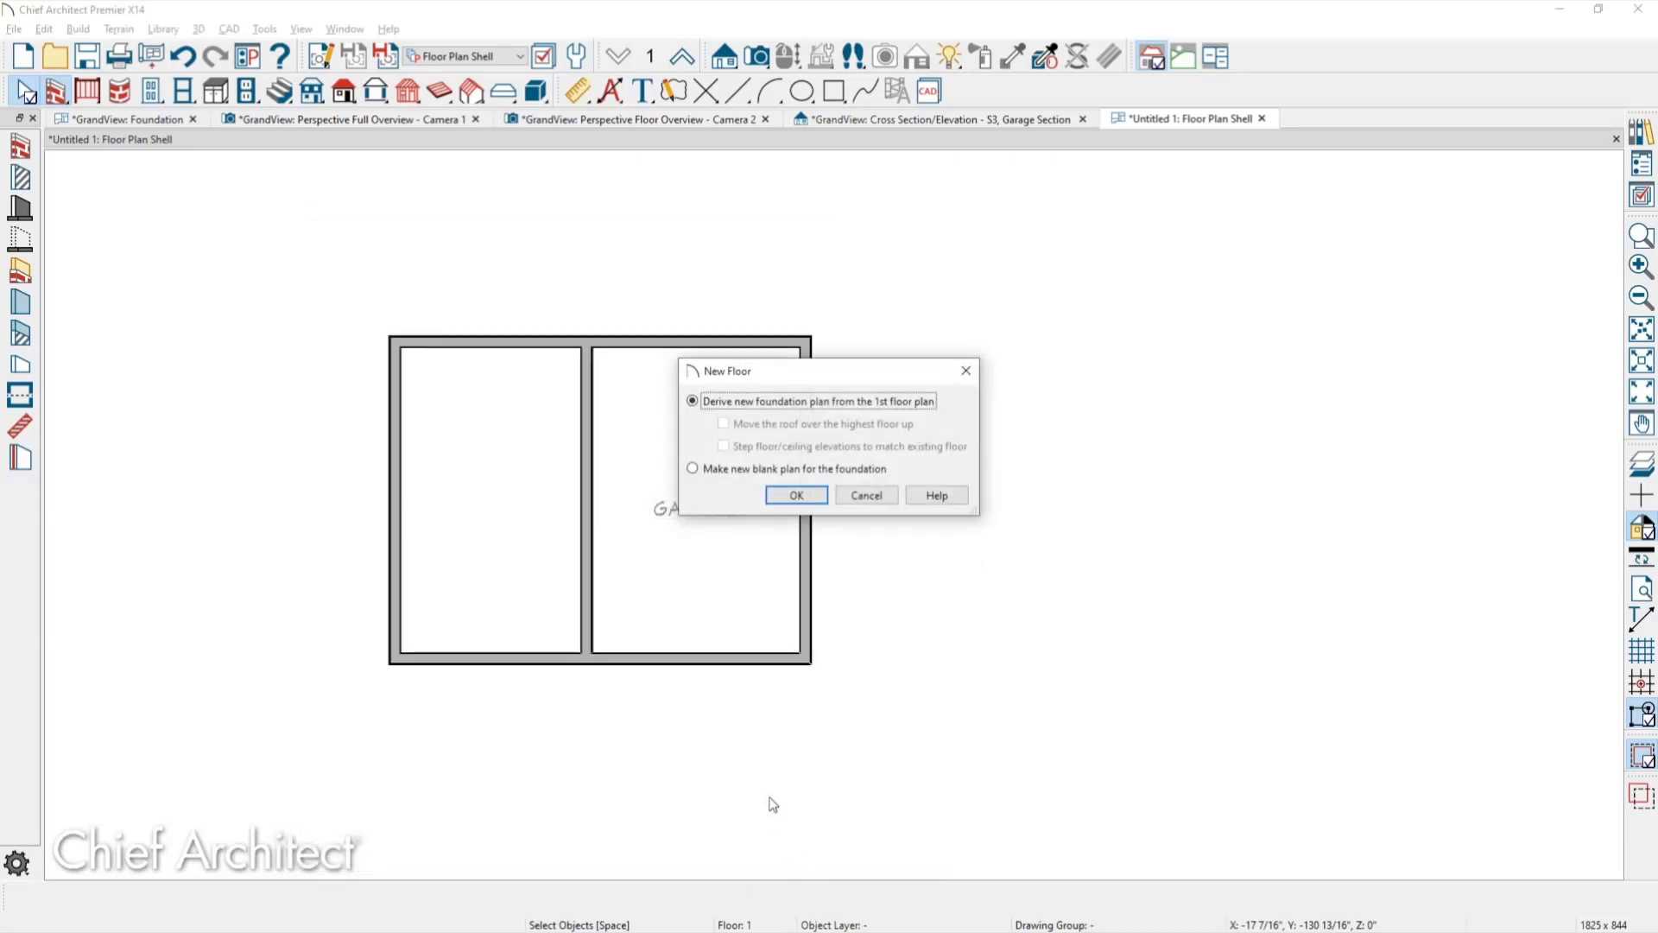
left_click(804, 501)
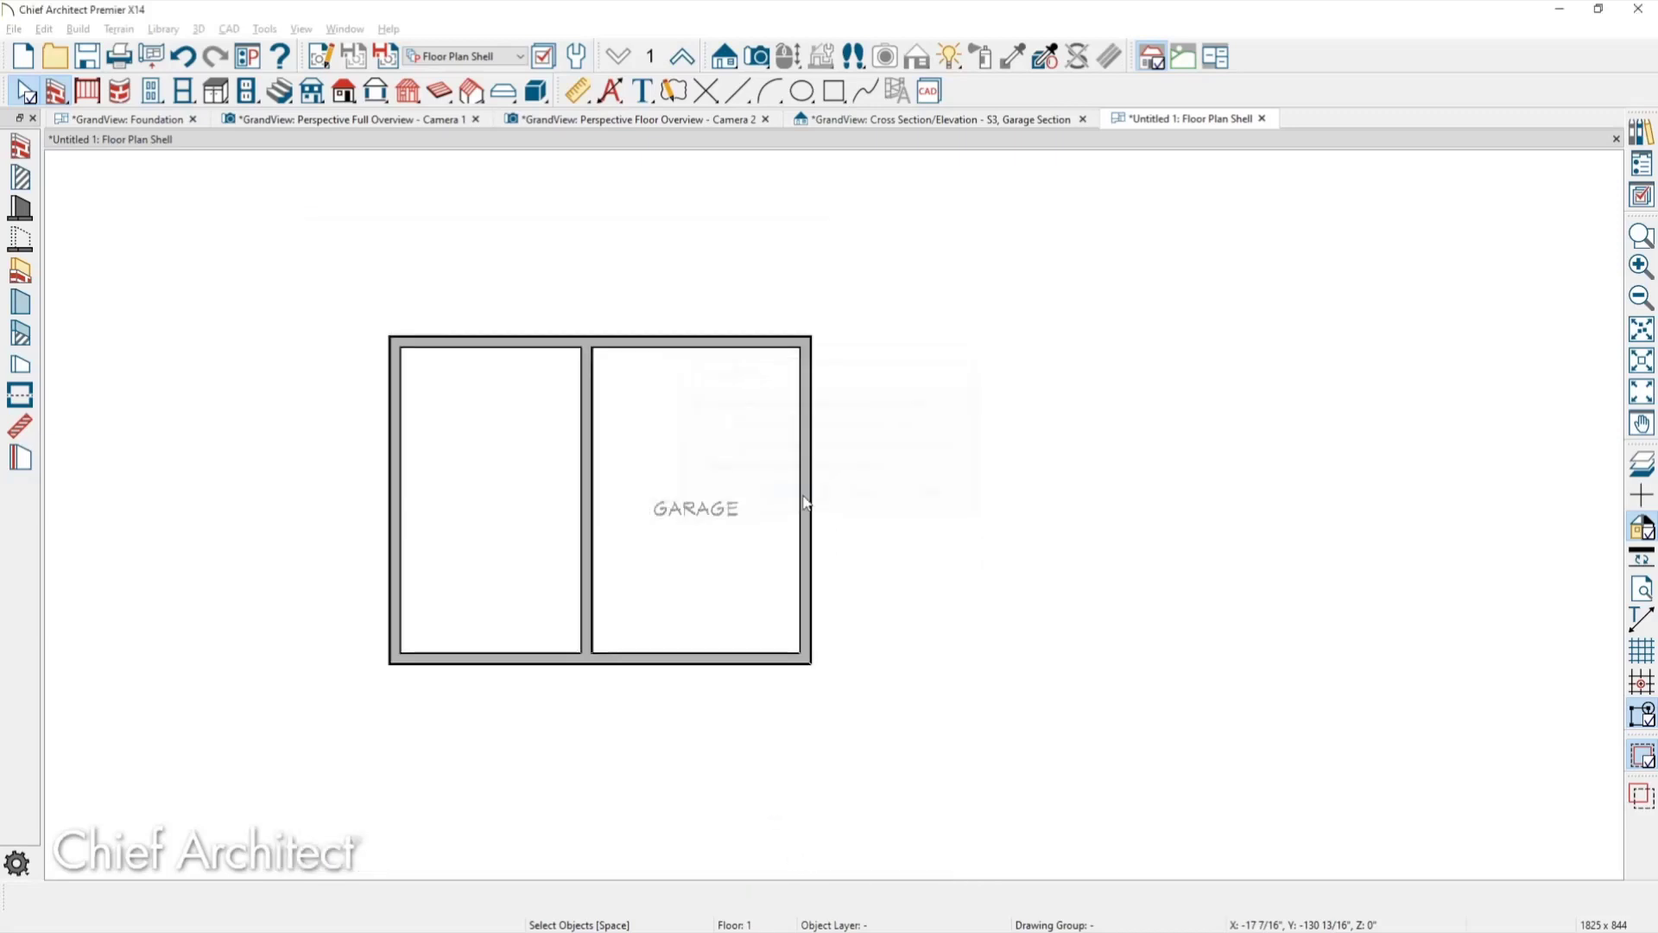
Create a perspective floor overview of the new foundation and frame the garage slab and stem walls.
left_click(758, 56)
left_click(20, 209)
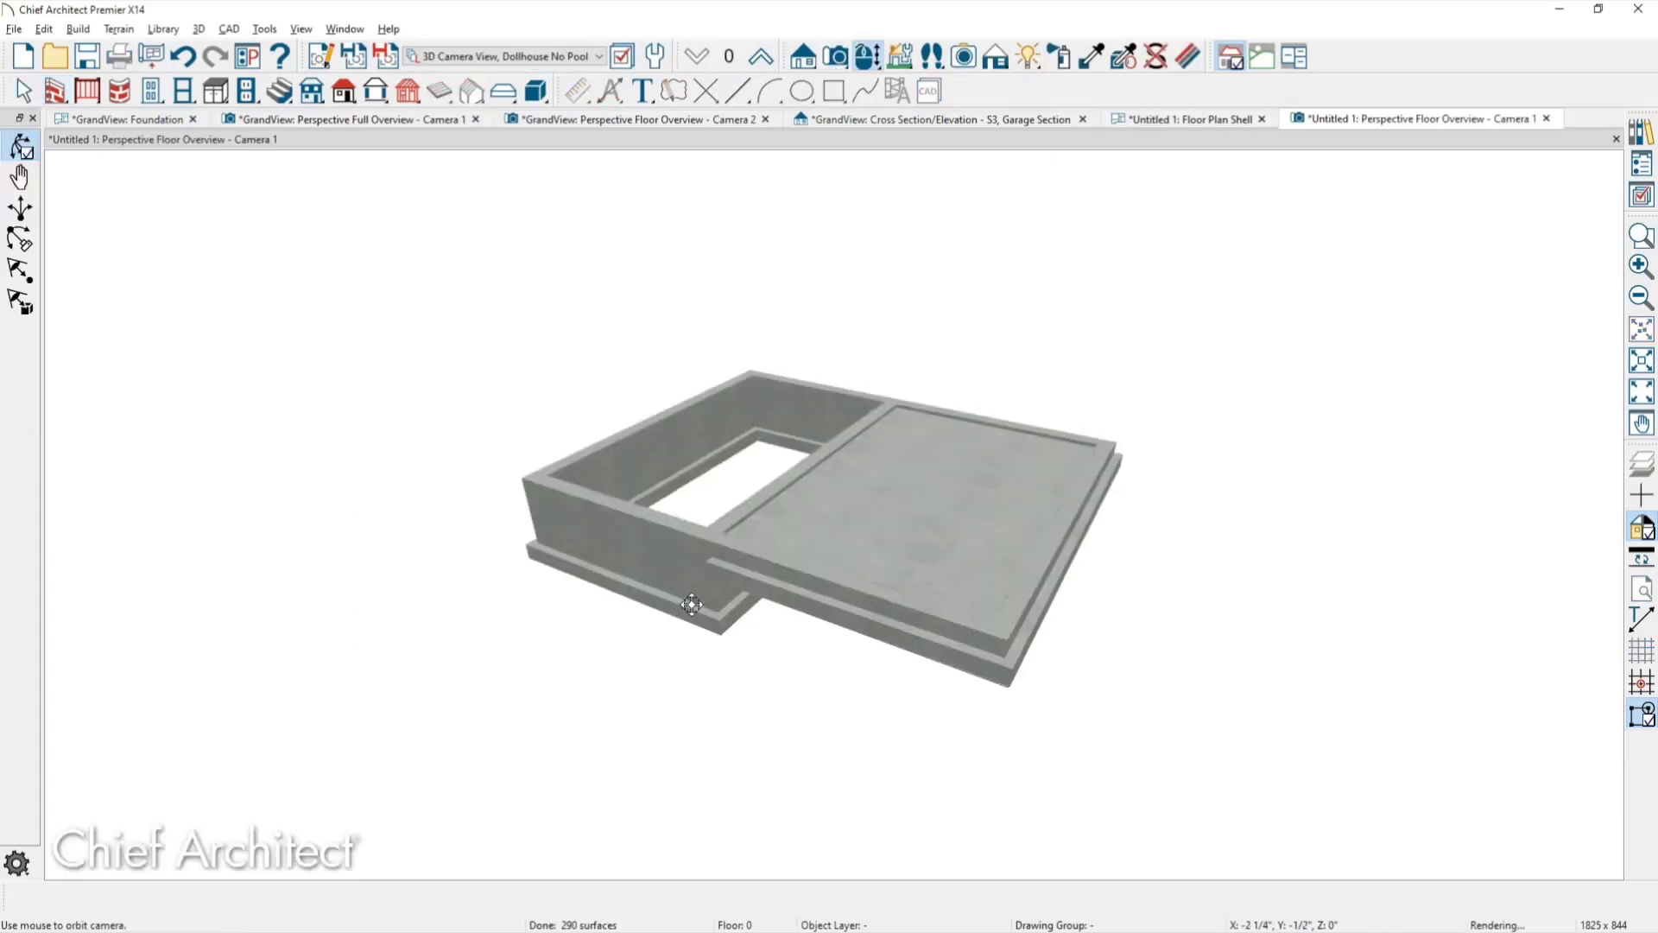
left_click_drag(689, 604, 741, 602)
scroll(853, 562, "up", 5)
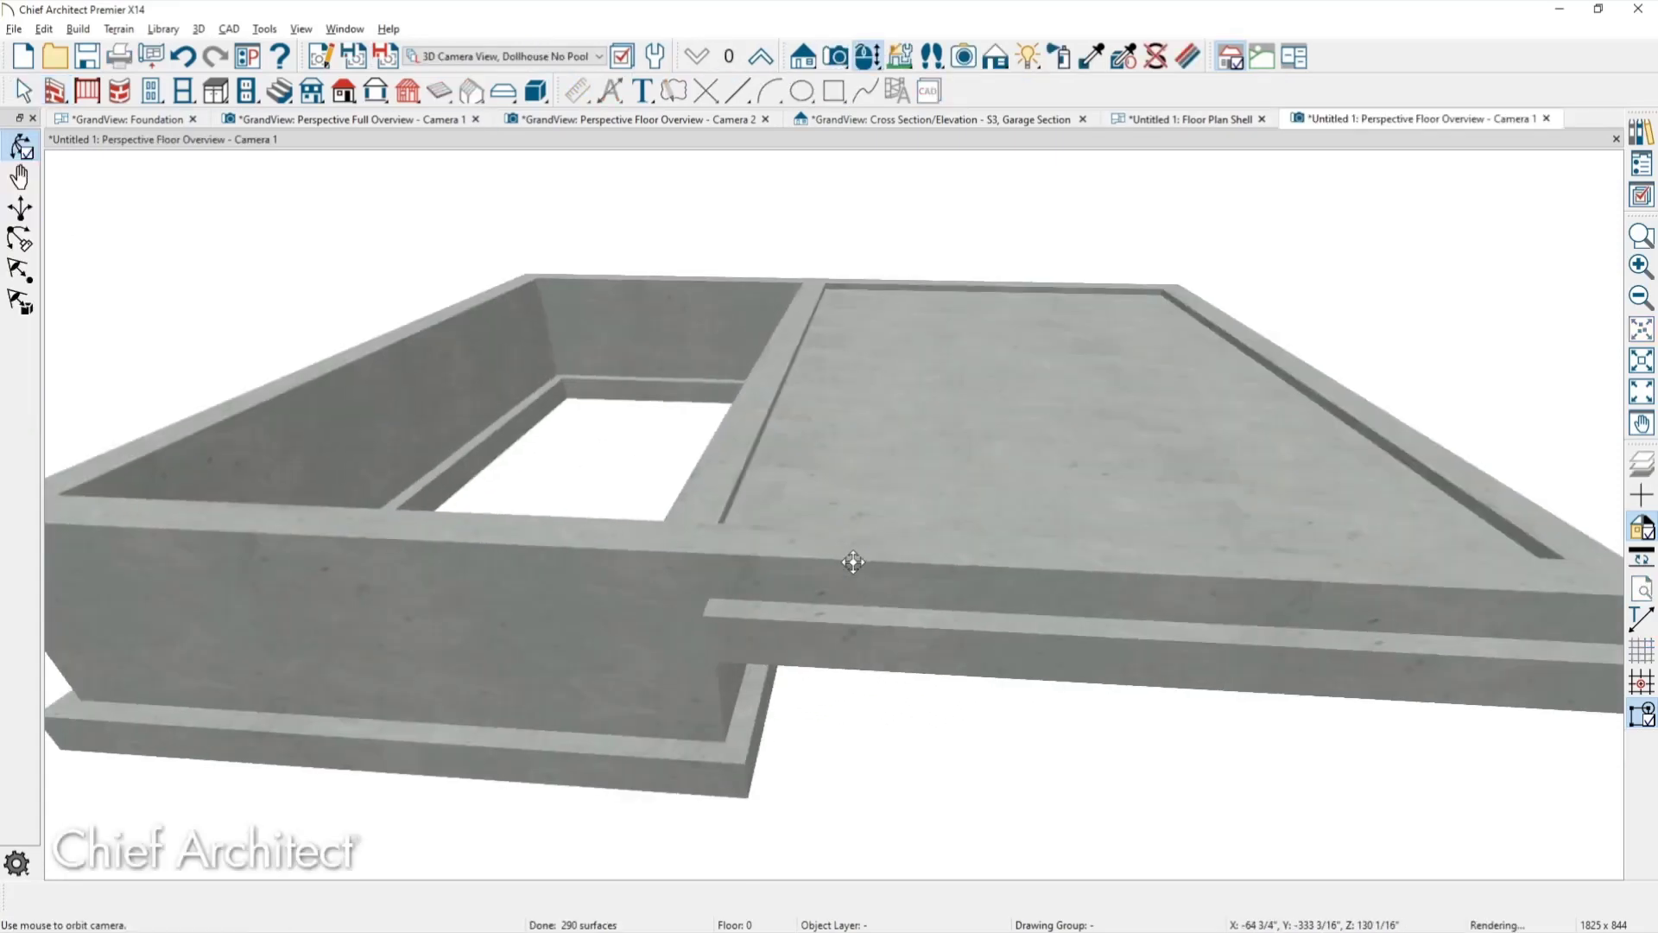
left_click_drag(852, 519, 863, 548)
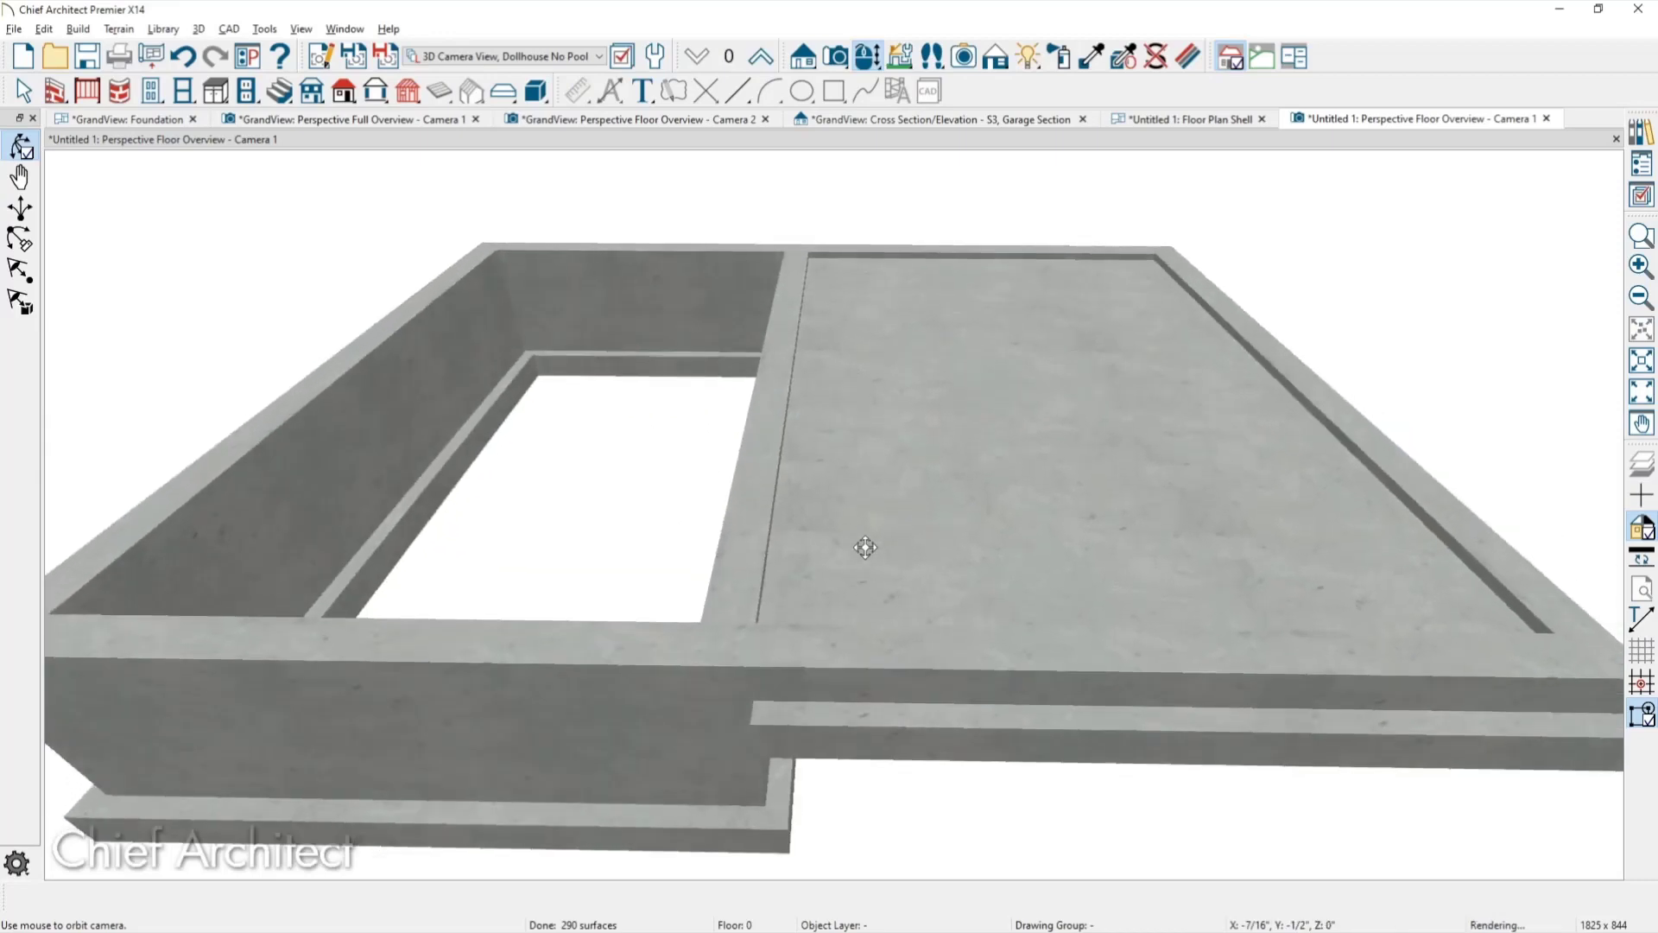
Review the foundation garage room's Floor To SWT and Stem Wall heights in its structure specification, and close it without changes.
key("space")
left_click(929, 550)
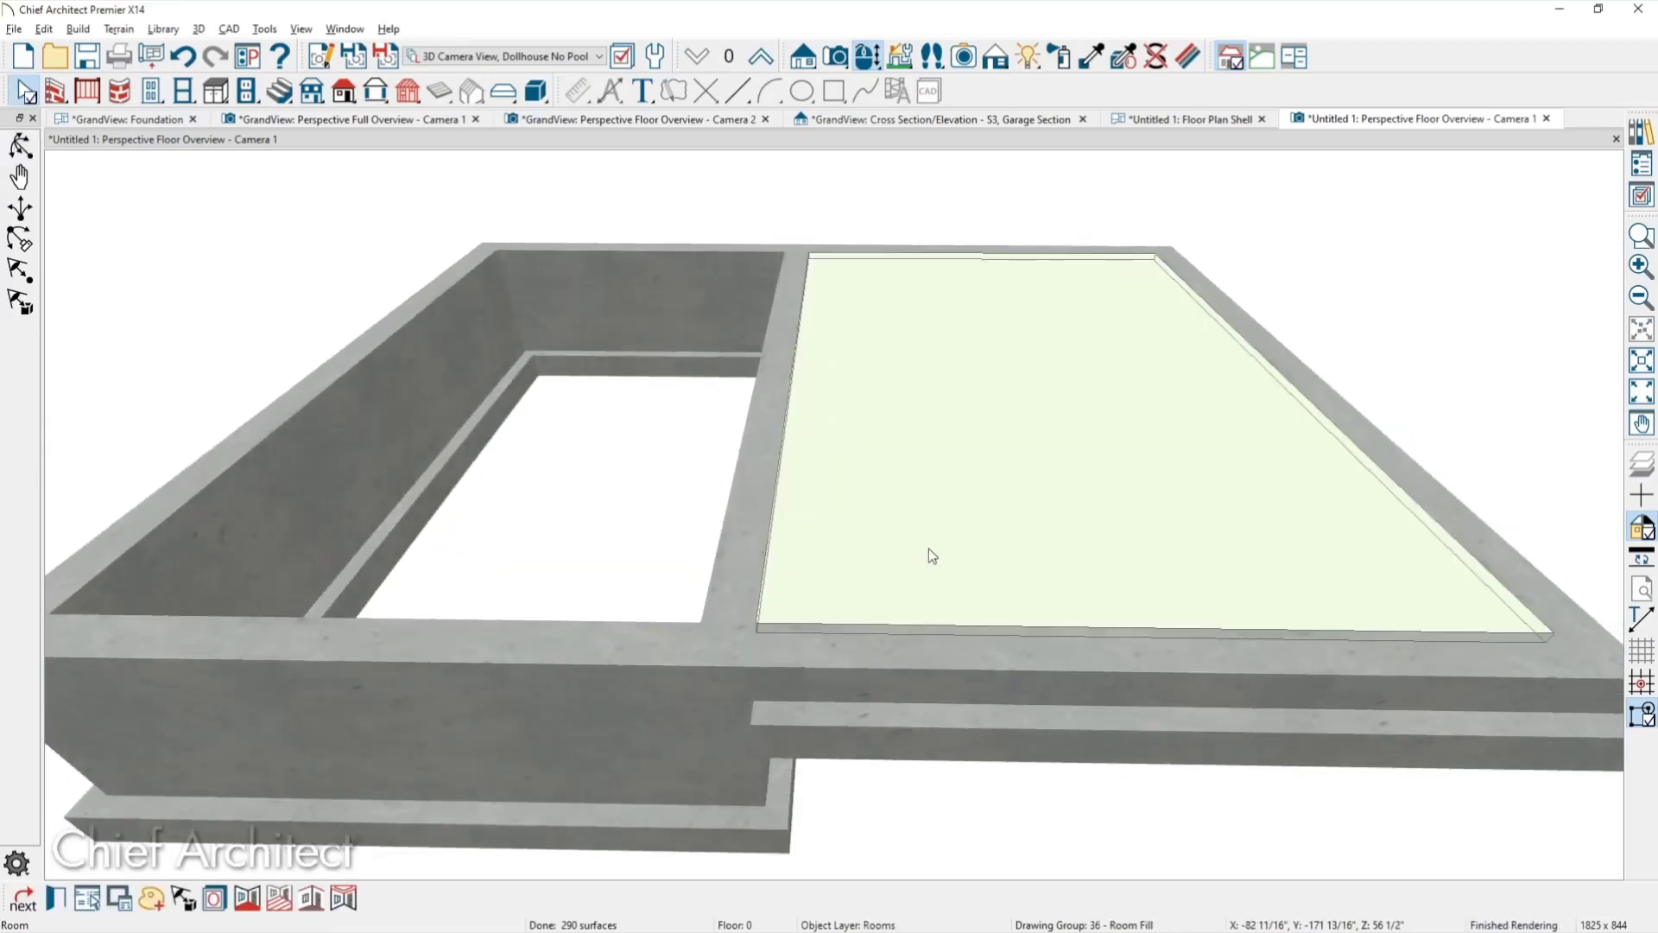
double_click(929, 550)
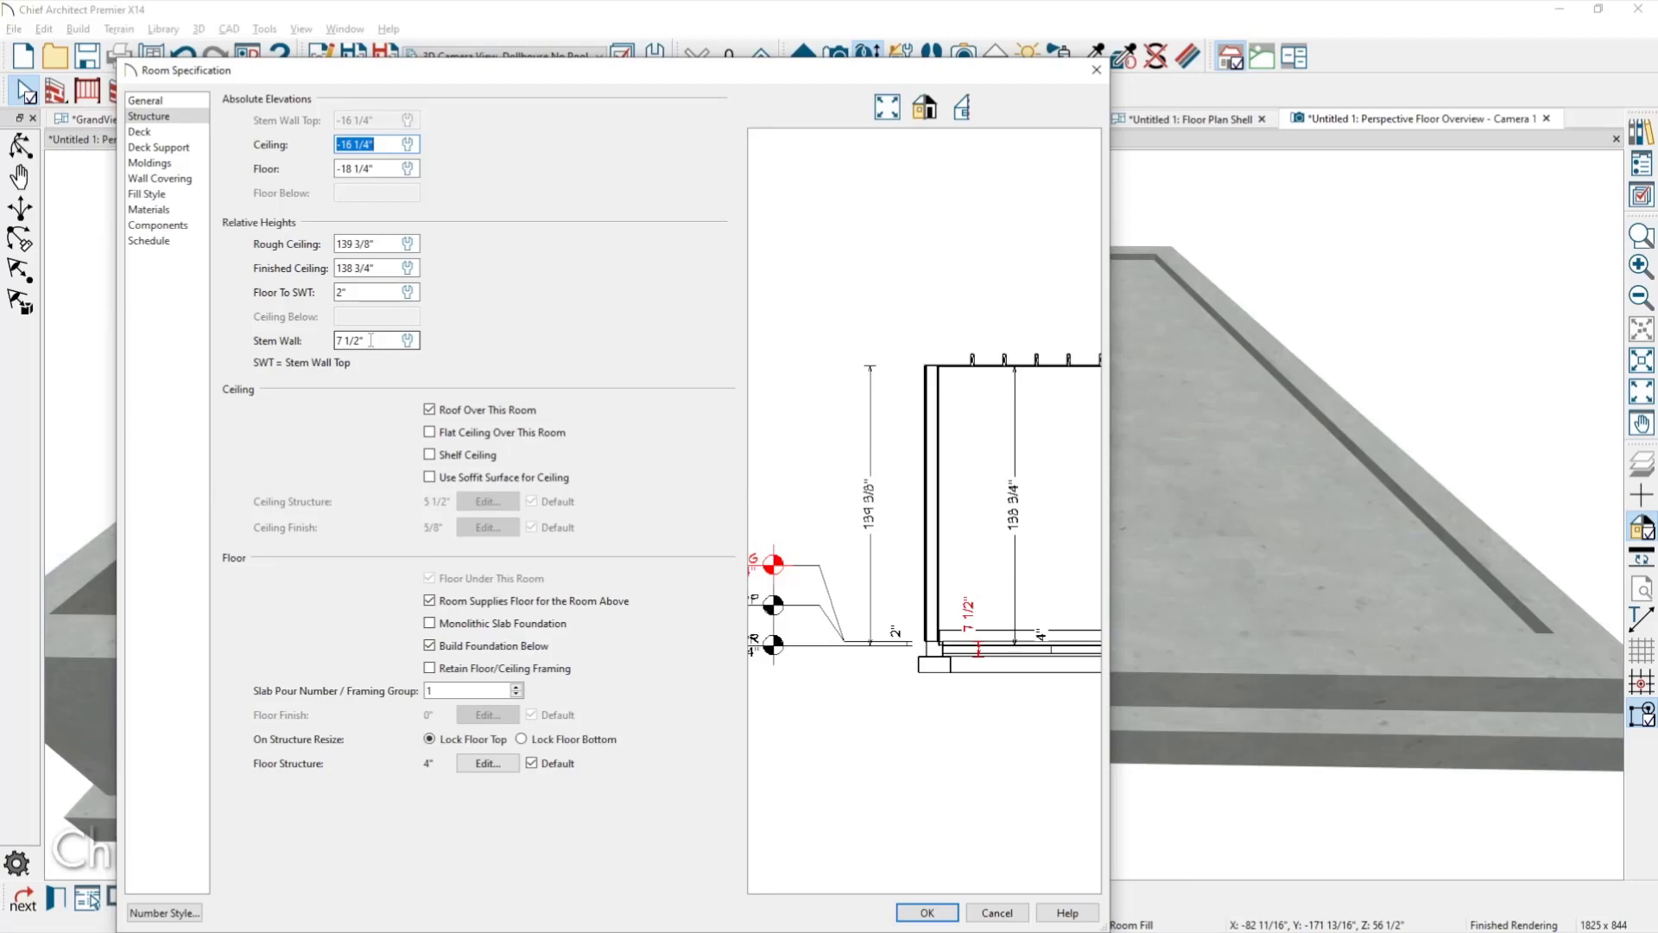
key("Return")
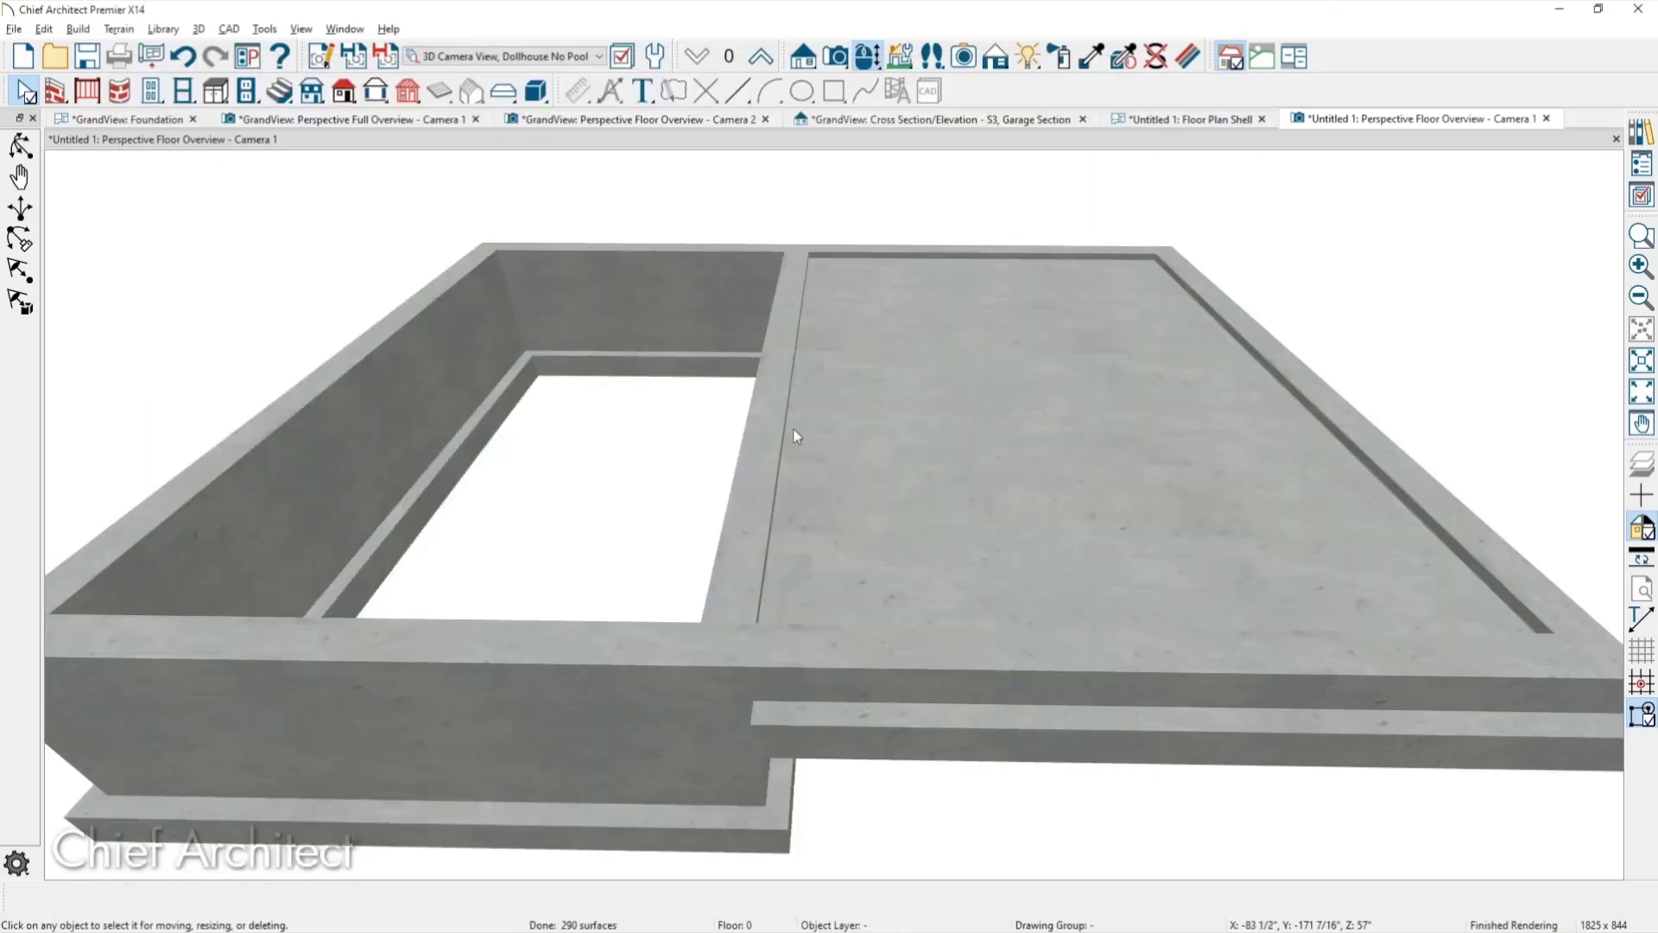
Set the foundation garage room's Floor To SWT to 12" and its Stem Wall height to 16" in its structure specification.
scroll(832, 480, "up", 3)
scroll(832, 480, "down", 3)
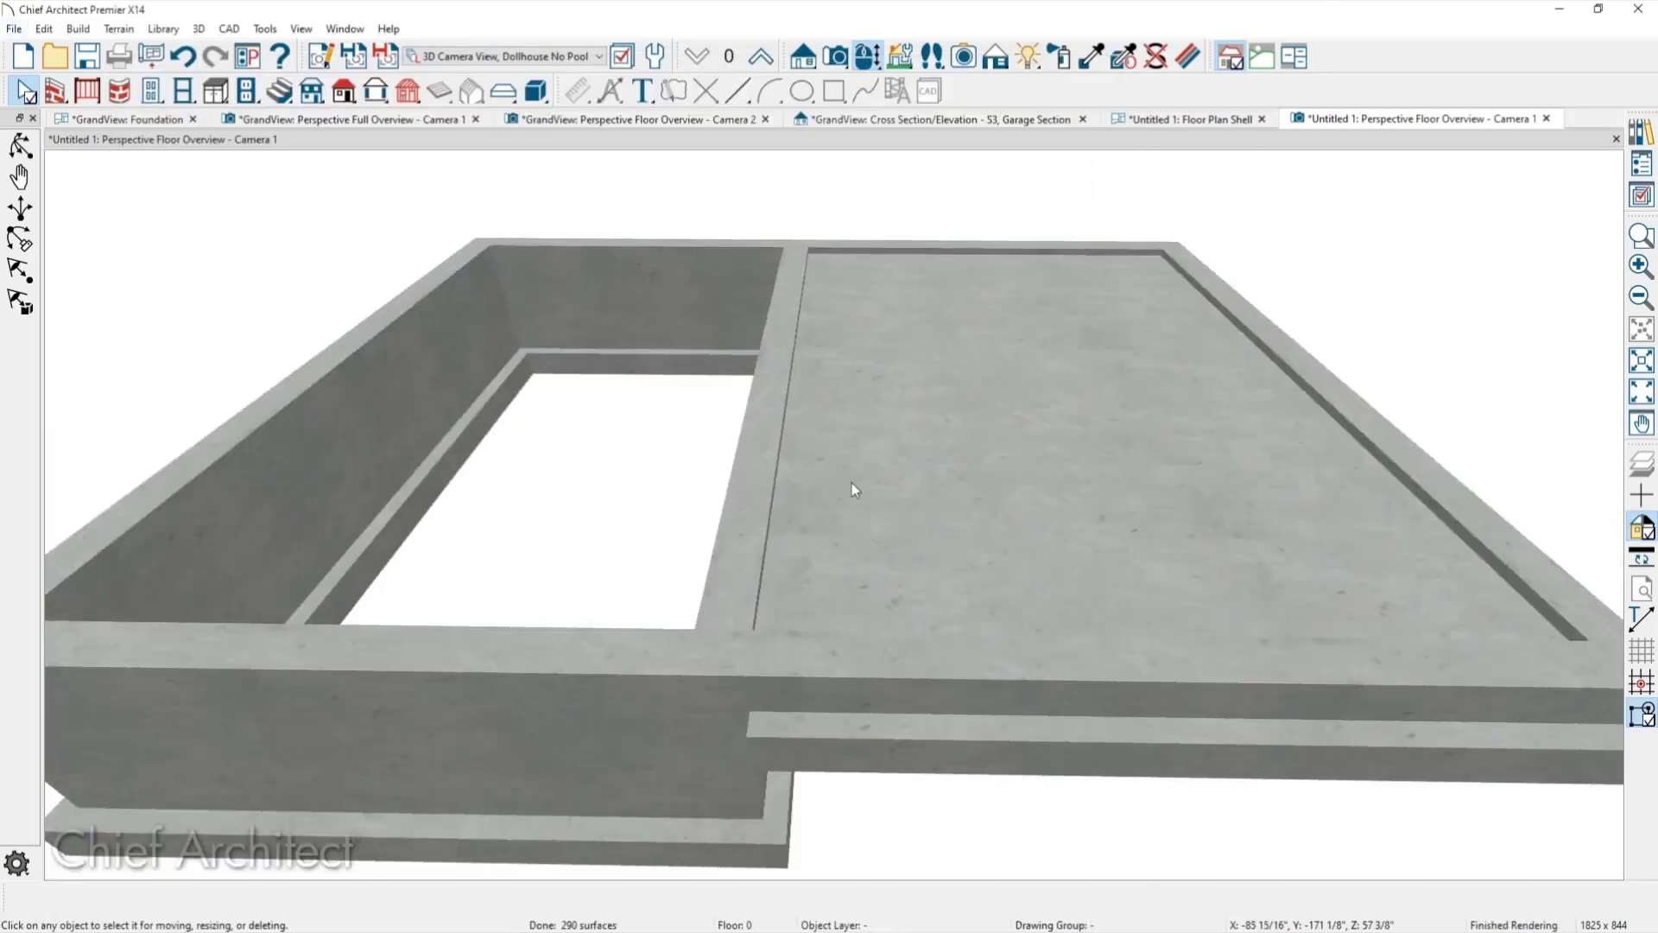
left_click(852, 484)
key("ctrl+e")
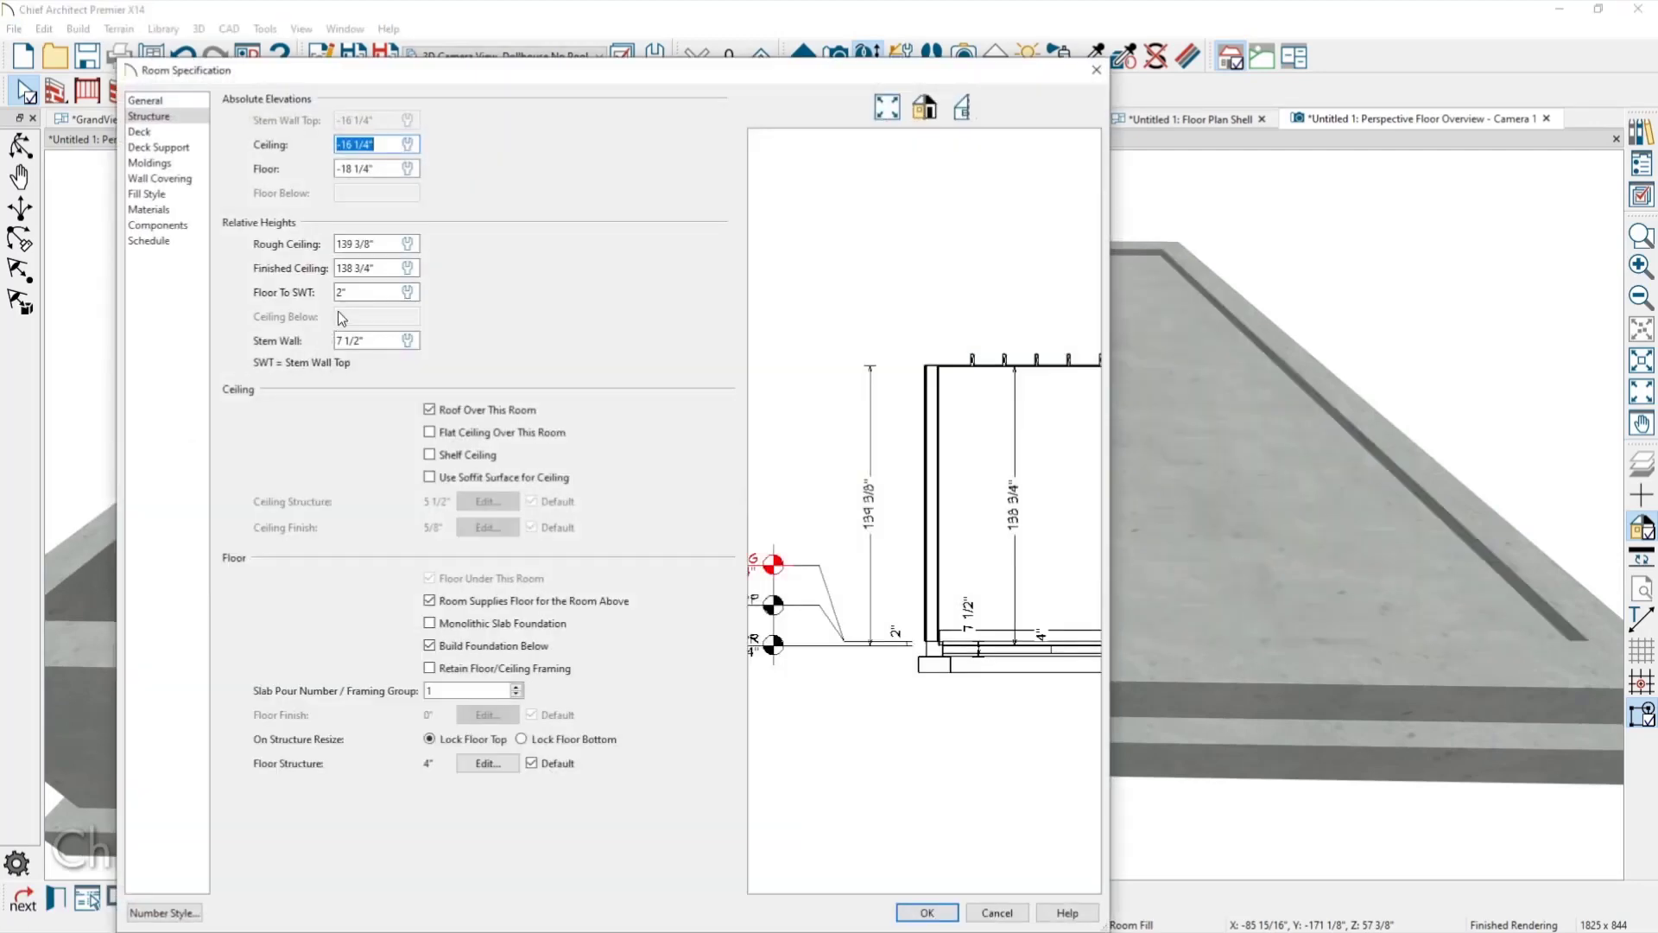
left_click_drag(351, 293, 307, 309)
scroll(898, 643, "up", 5)
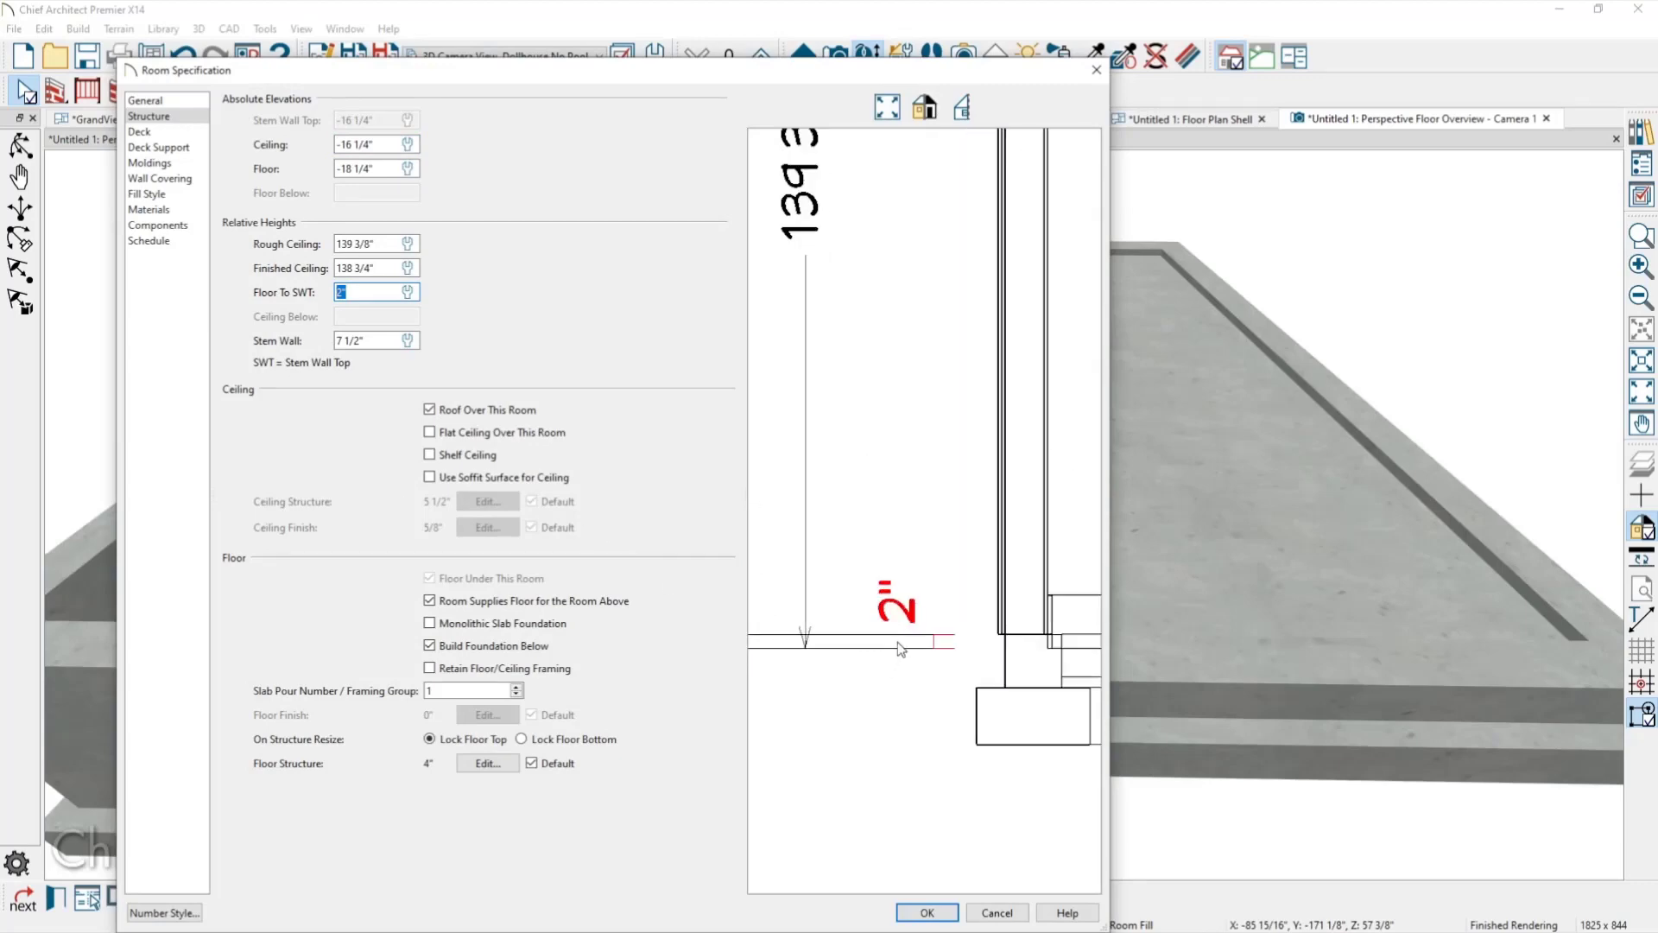
scroll(898, 641, "up", 1)
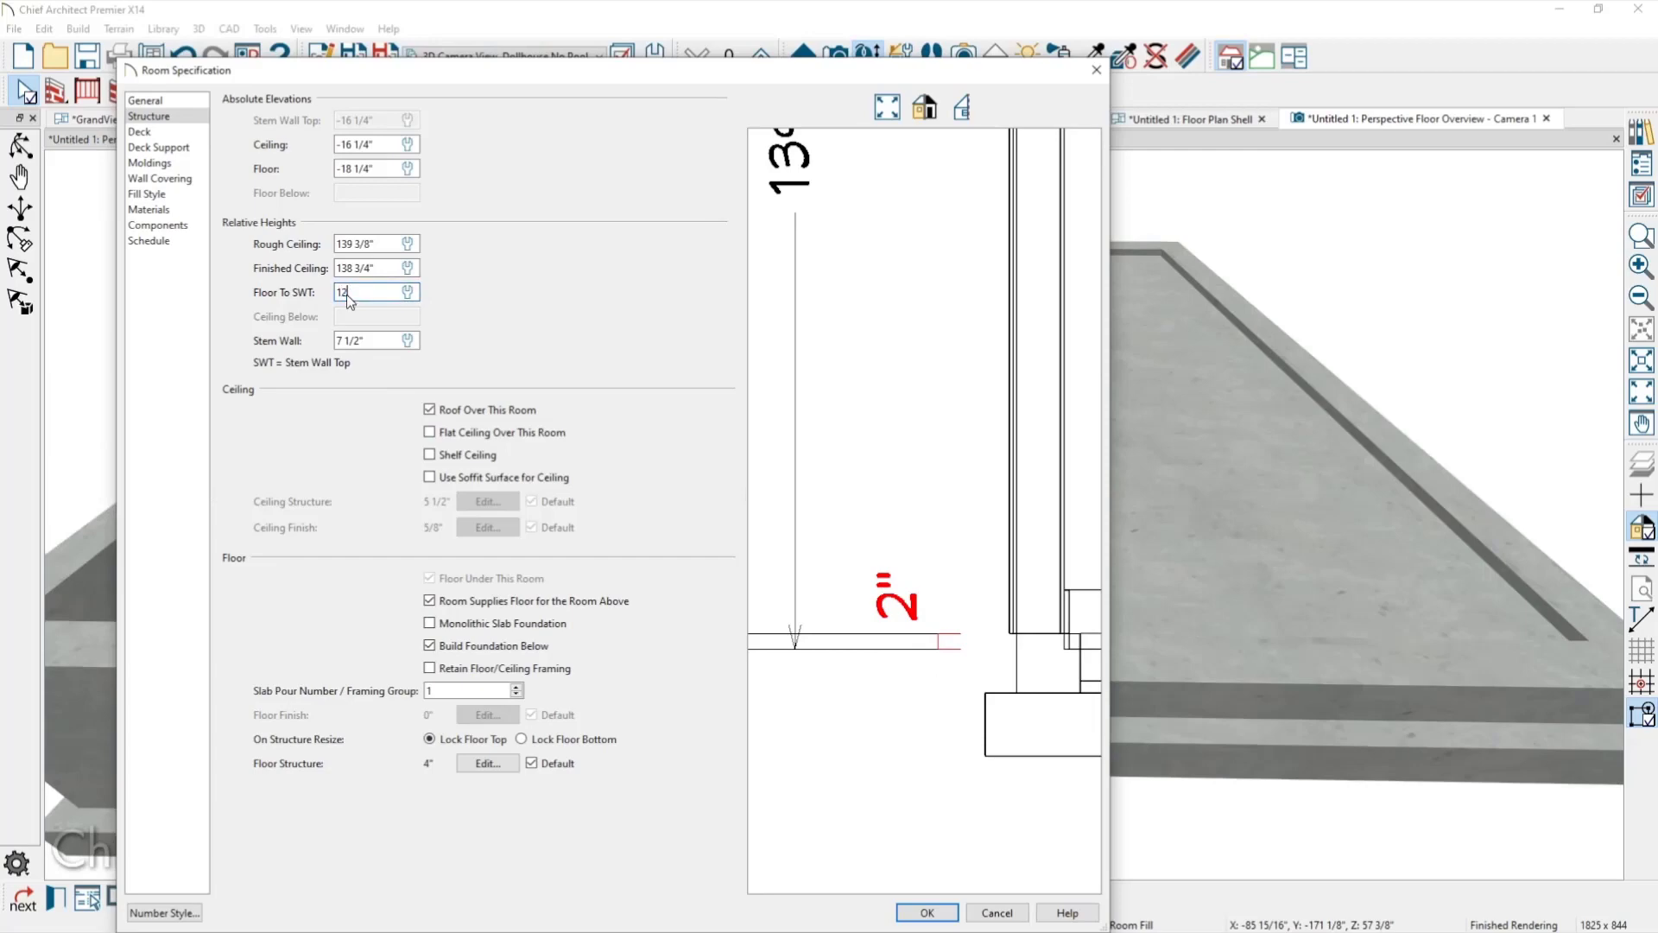
key("Tab")
type("16")
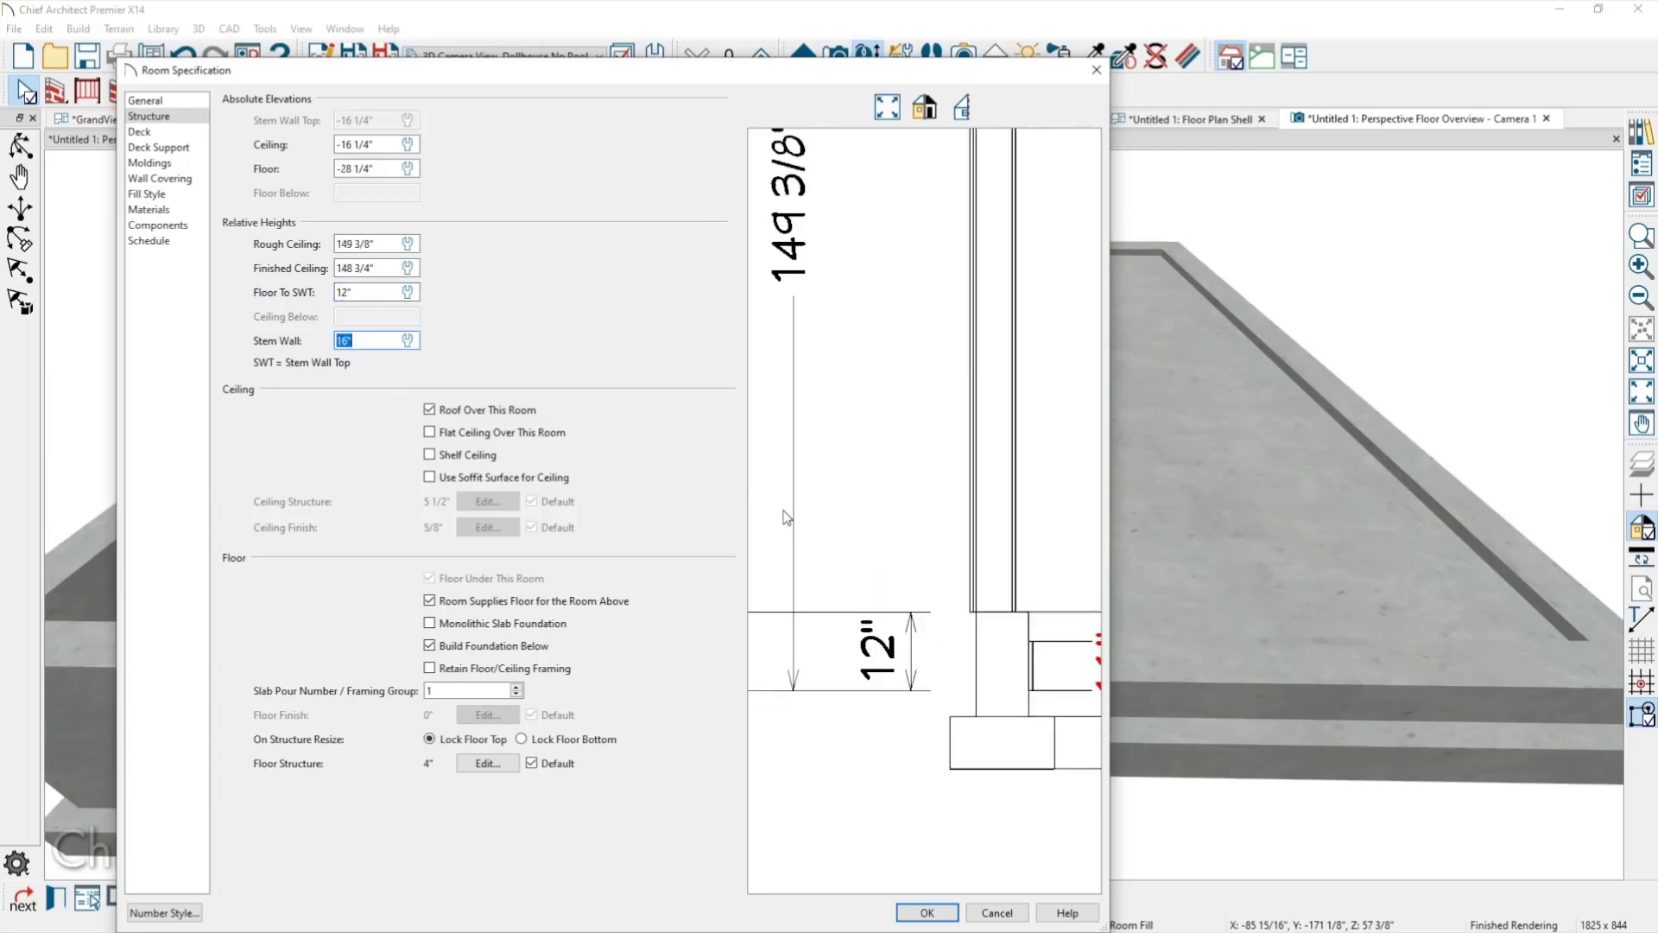
scroll(786, 516, "down", 1)
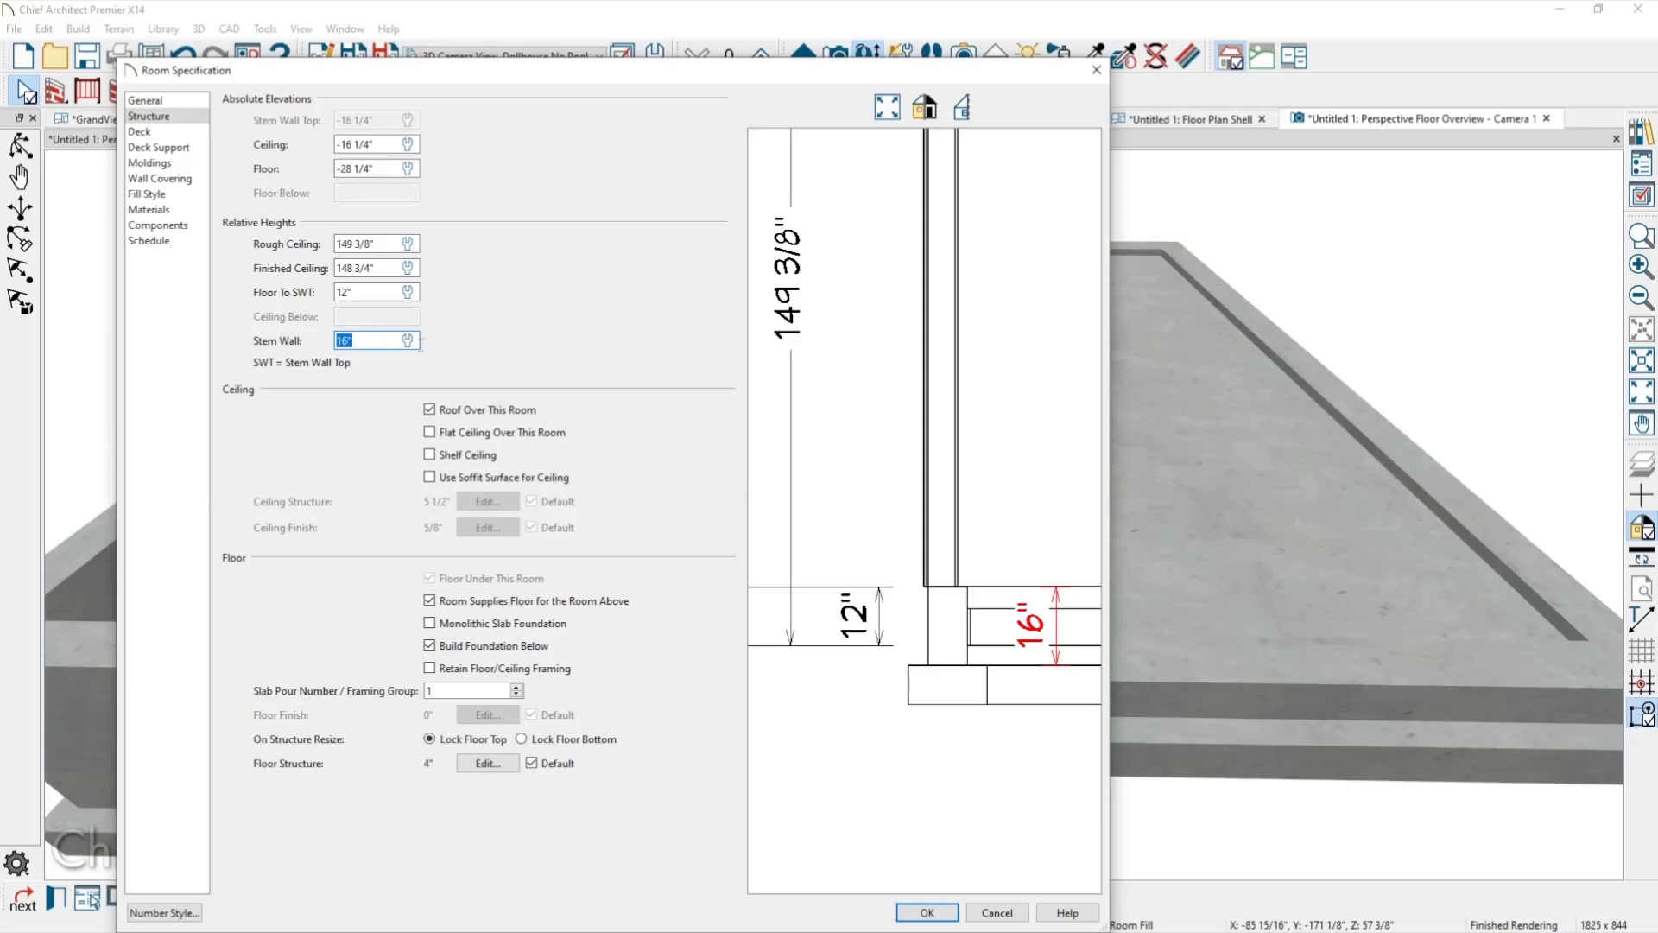
Set the garage room's Stem Wall height to 48" and Floor To SWT to 18", apply the changes and inspect the lowered slab.
type("48")
key("Tab")
left_click(374, 295)
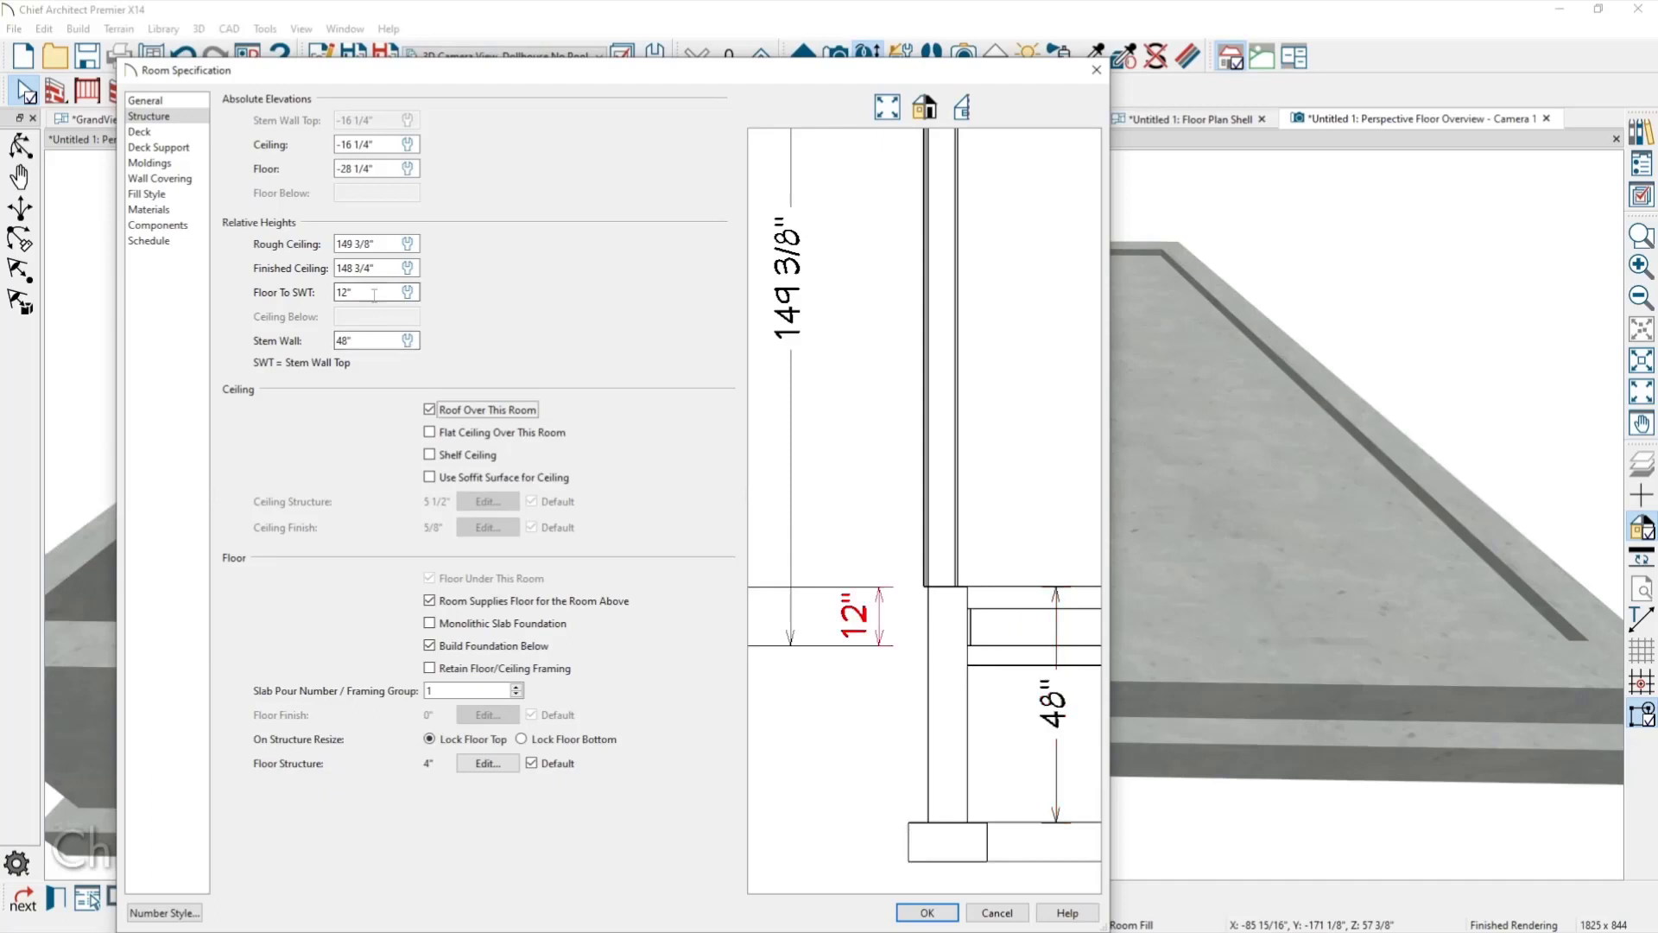
left_click_drag(374, 294, 311, 285)
key("Tab")
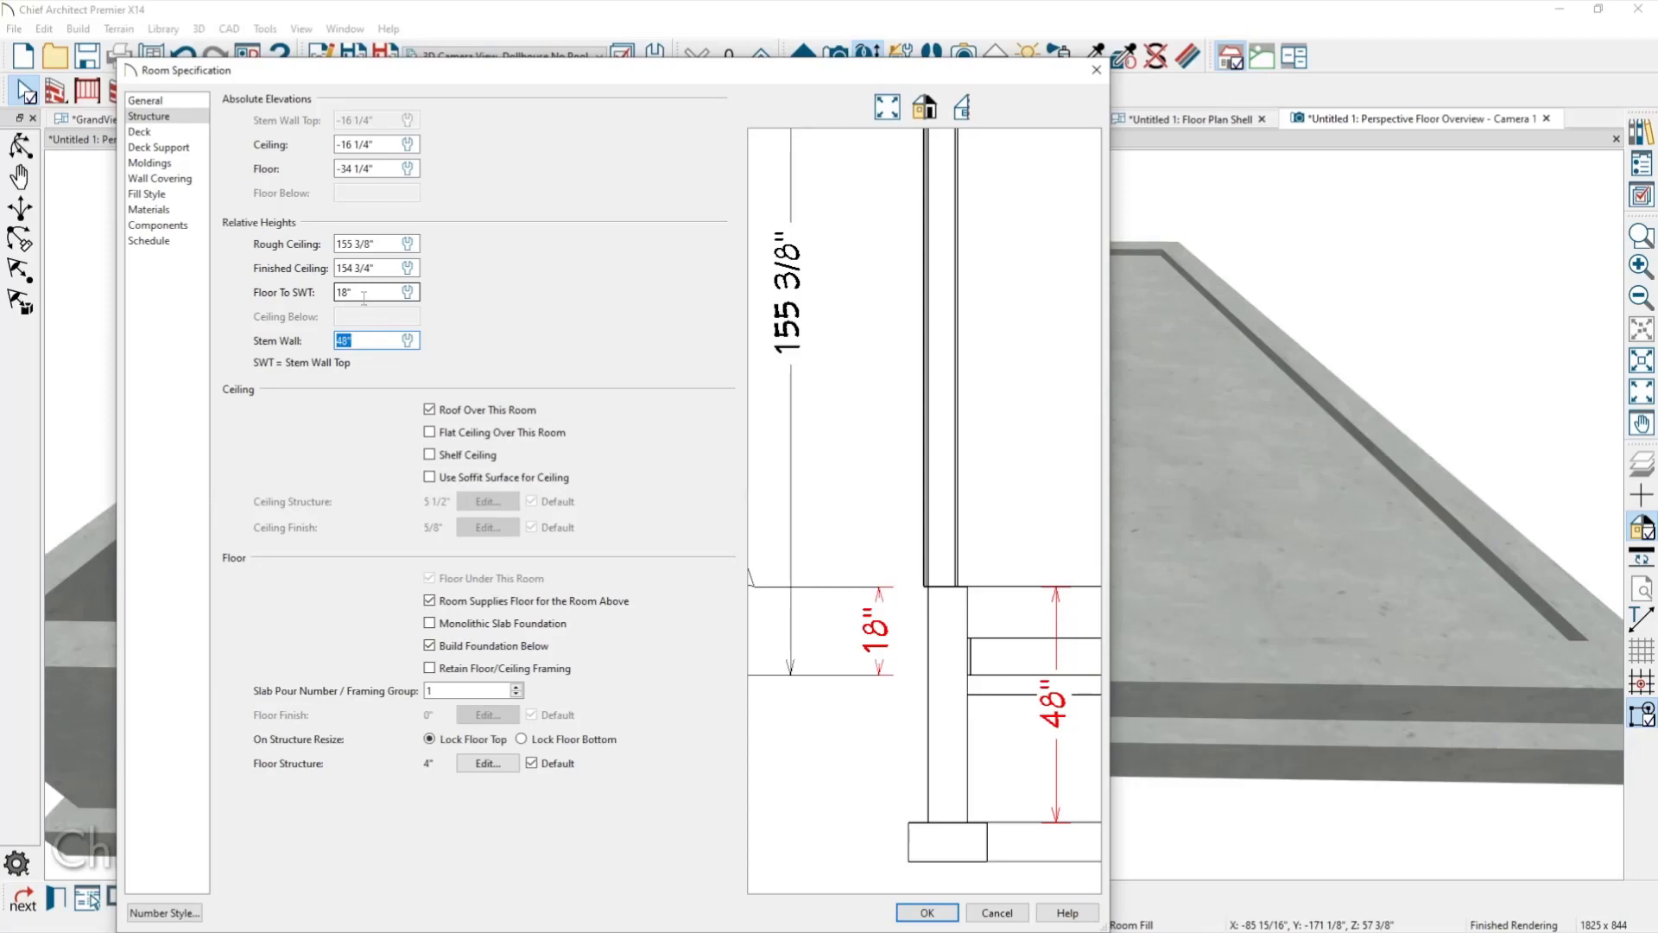
left_click(943, 913)
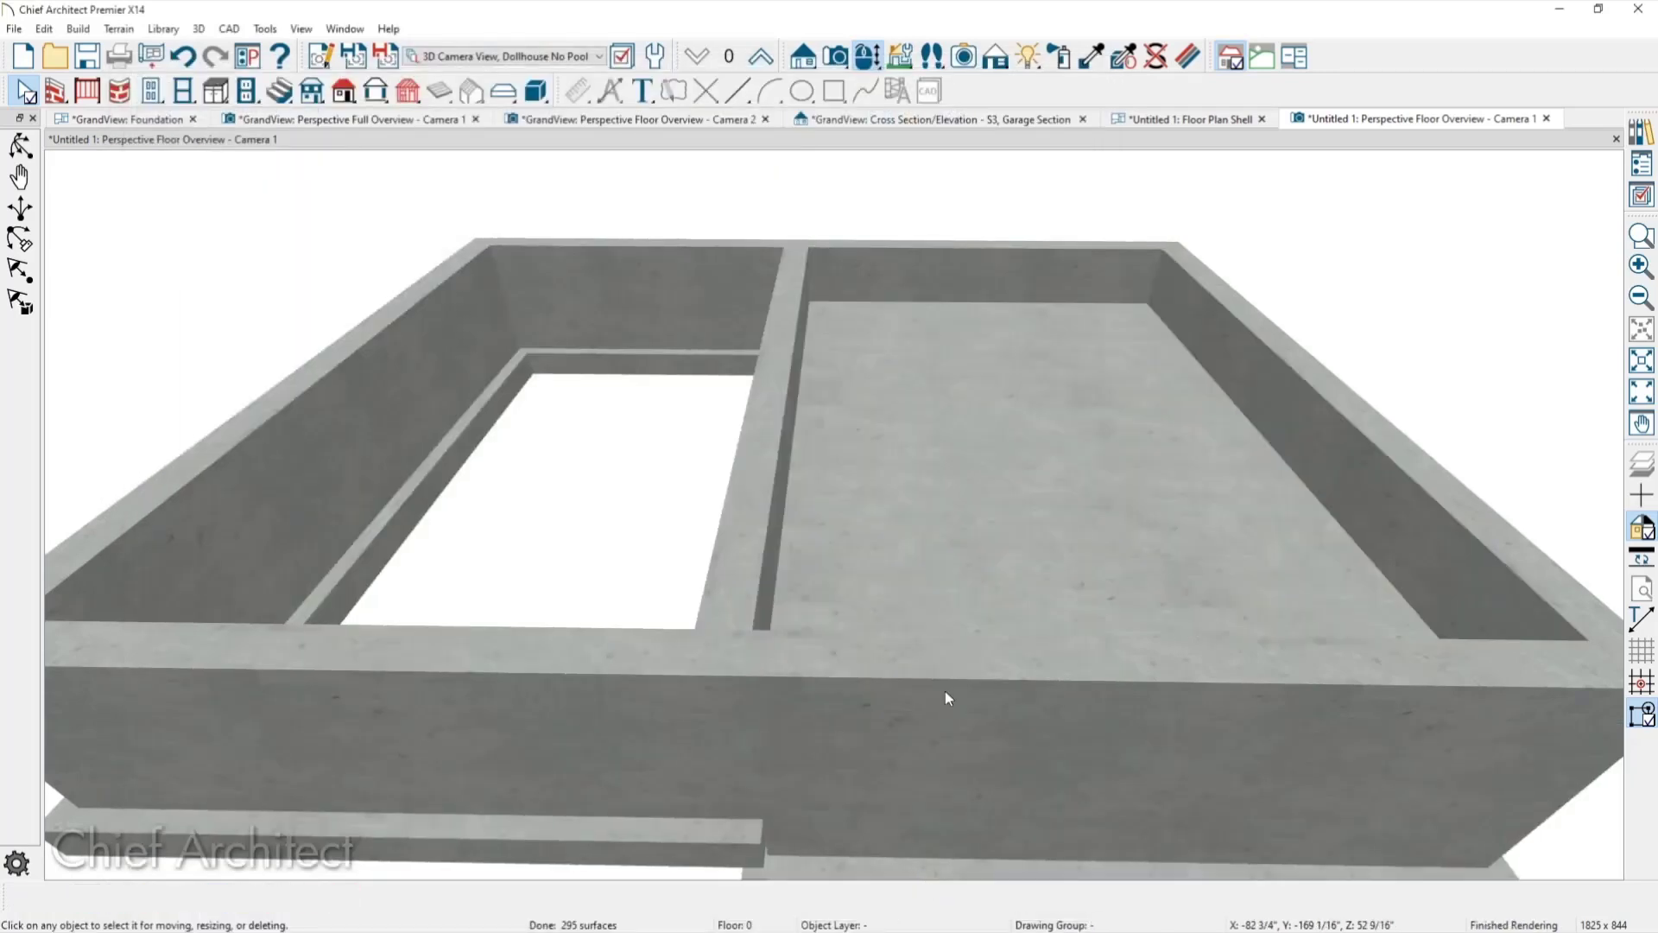
middle_click_drag(944, 691, 847, 583)
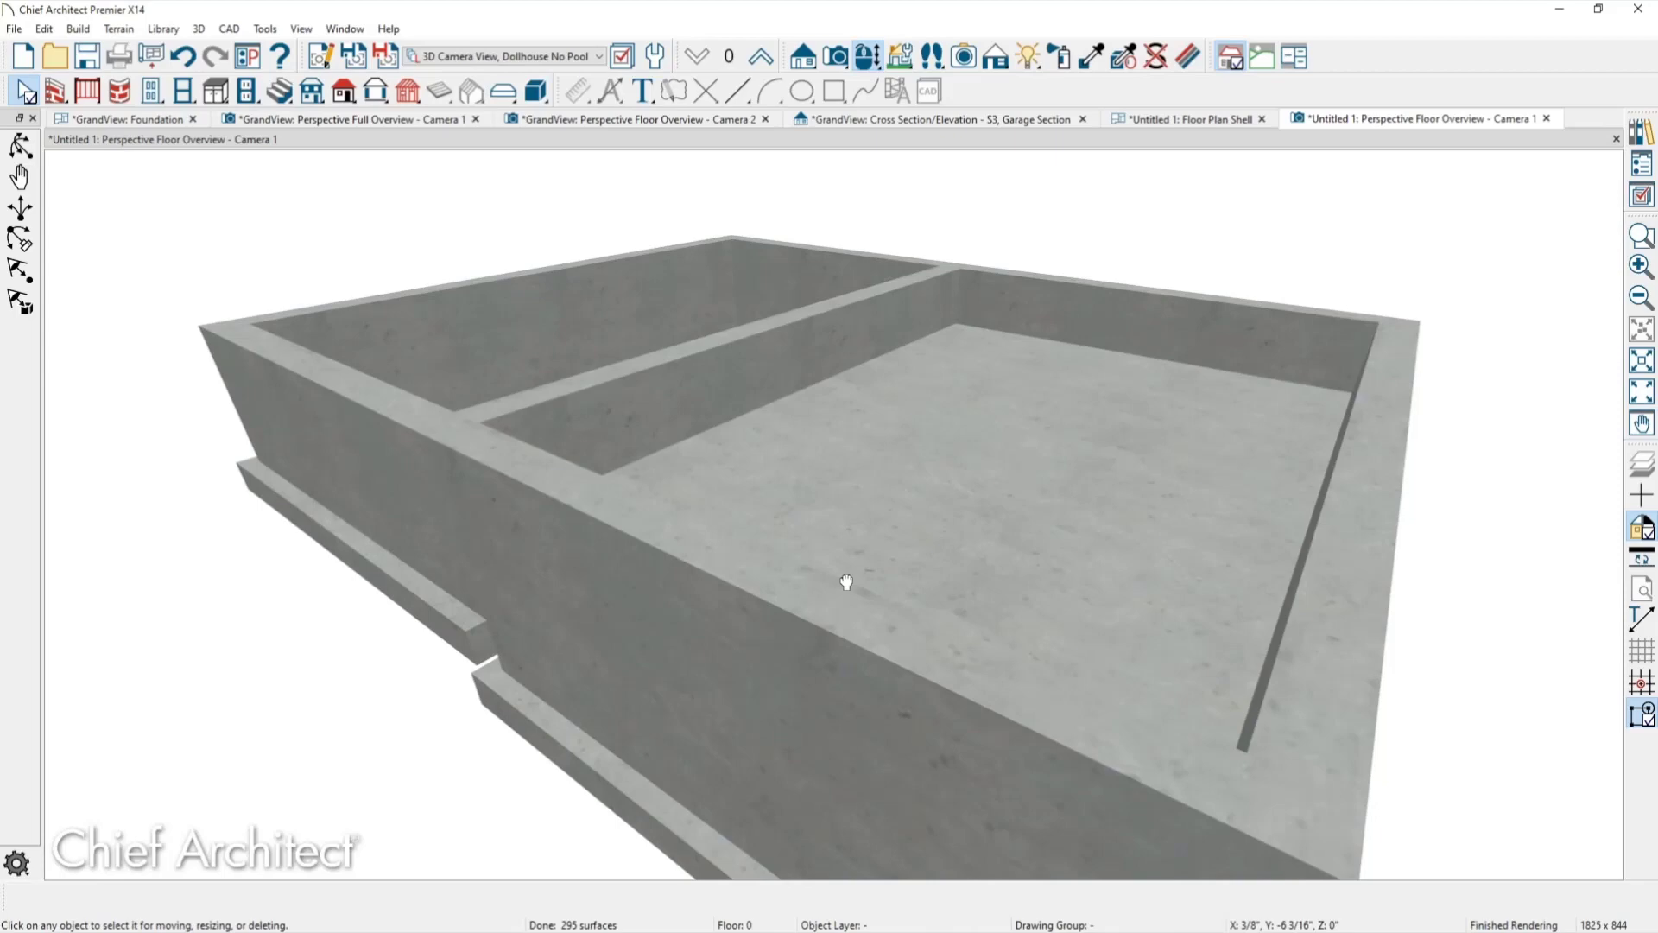
Look up the Garage room type in the Room Types defaults, and close the defaults without changes.
left_click(621, 56)
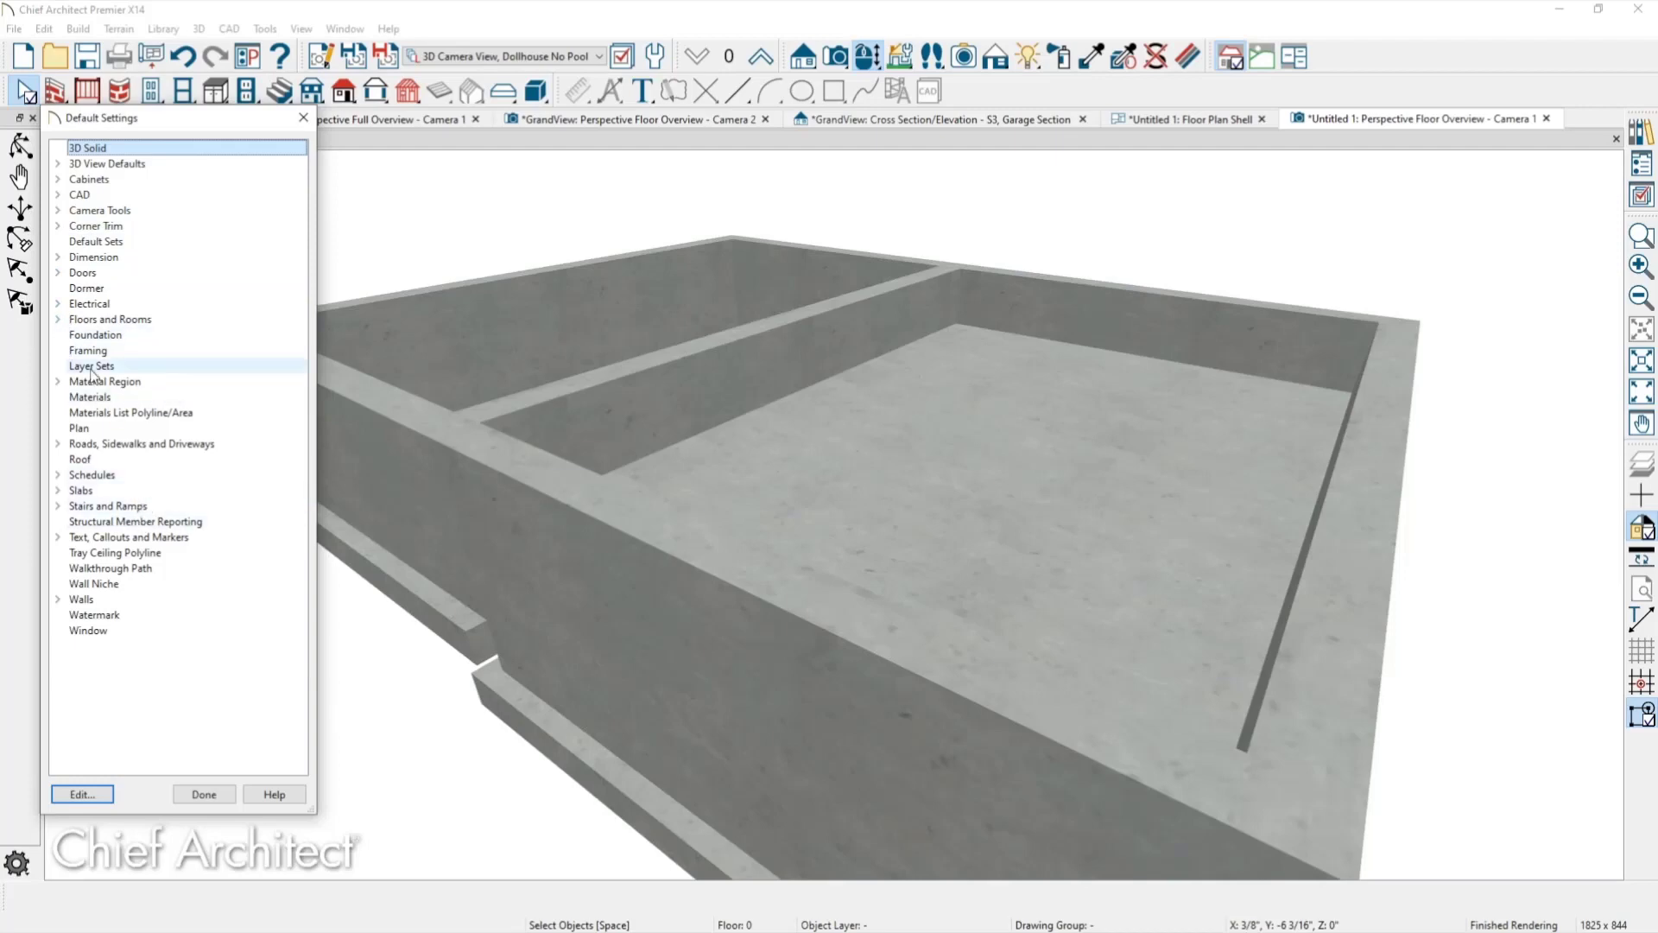
left_click(59, 319)
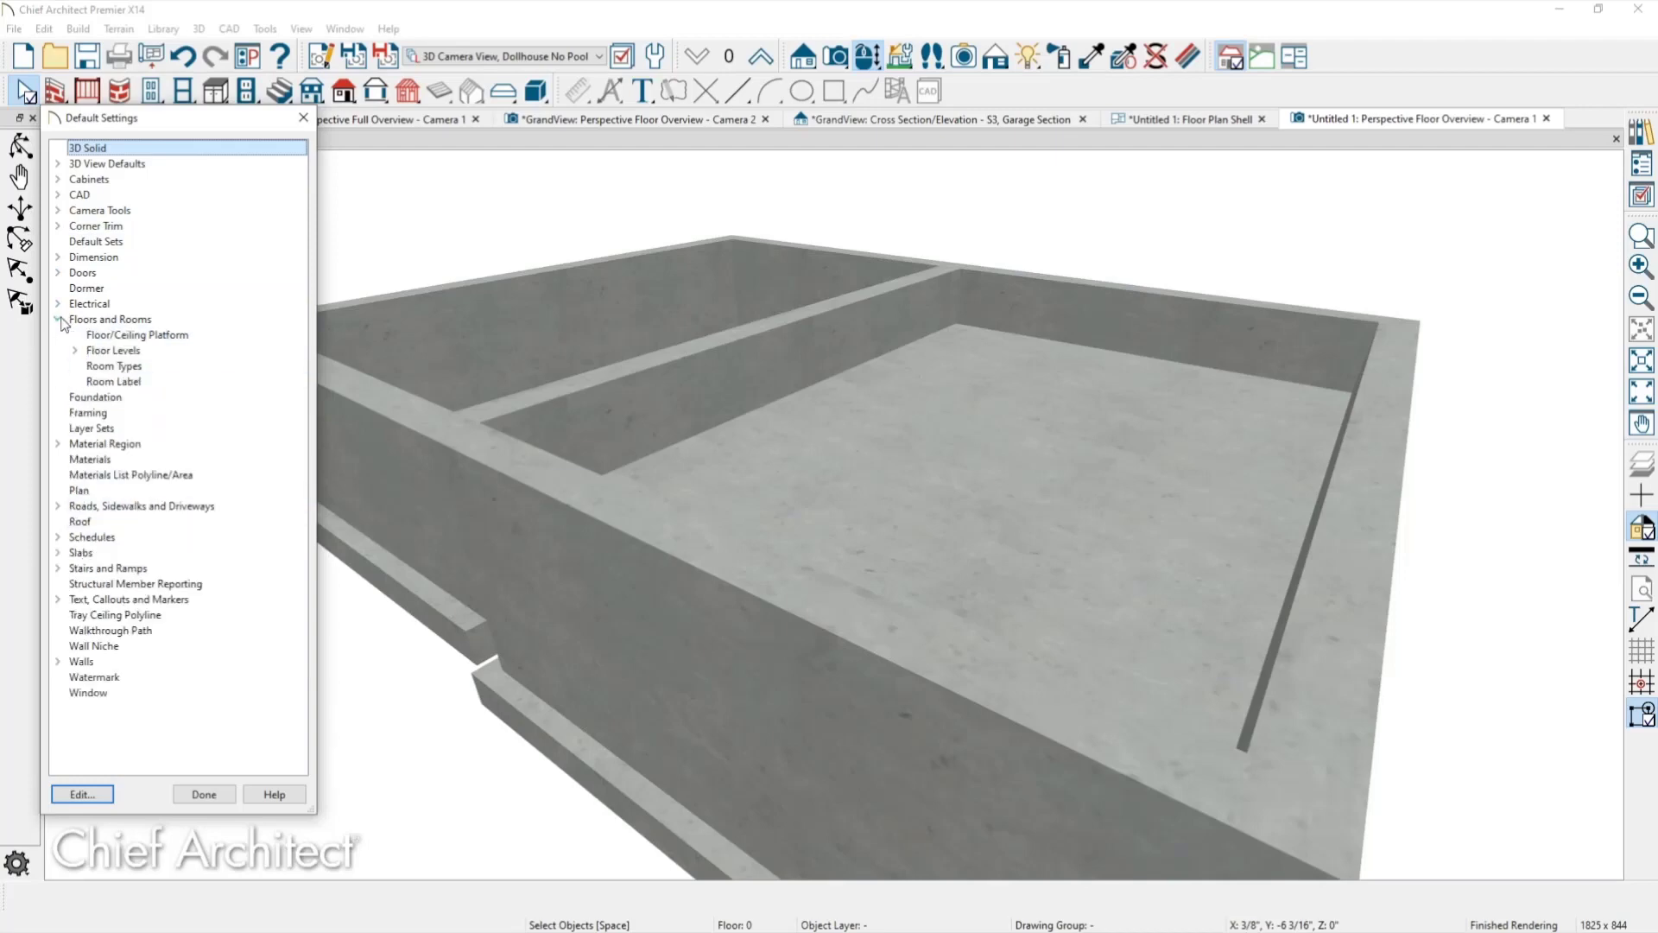
left_click(104, 370)
double_click(104, 370)
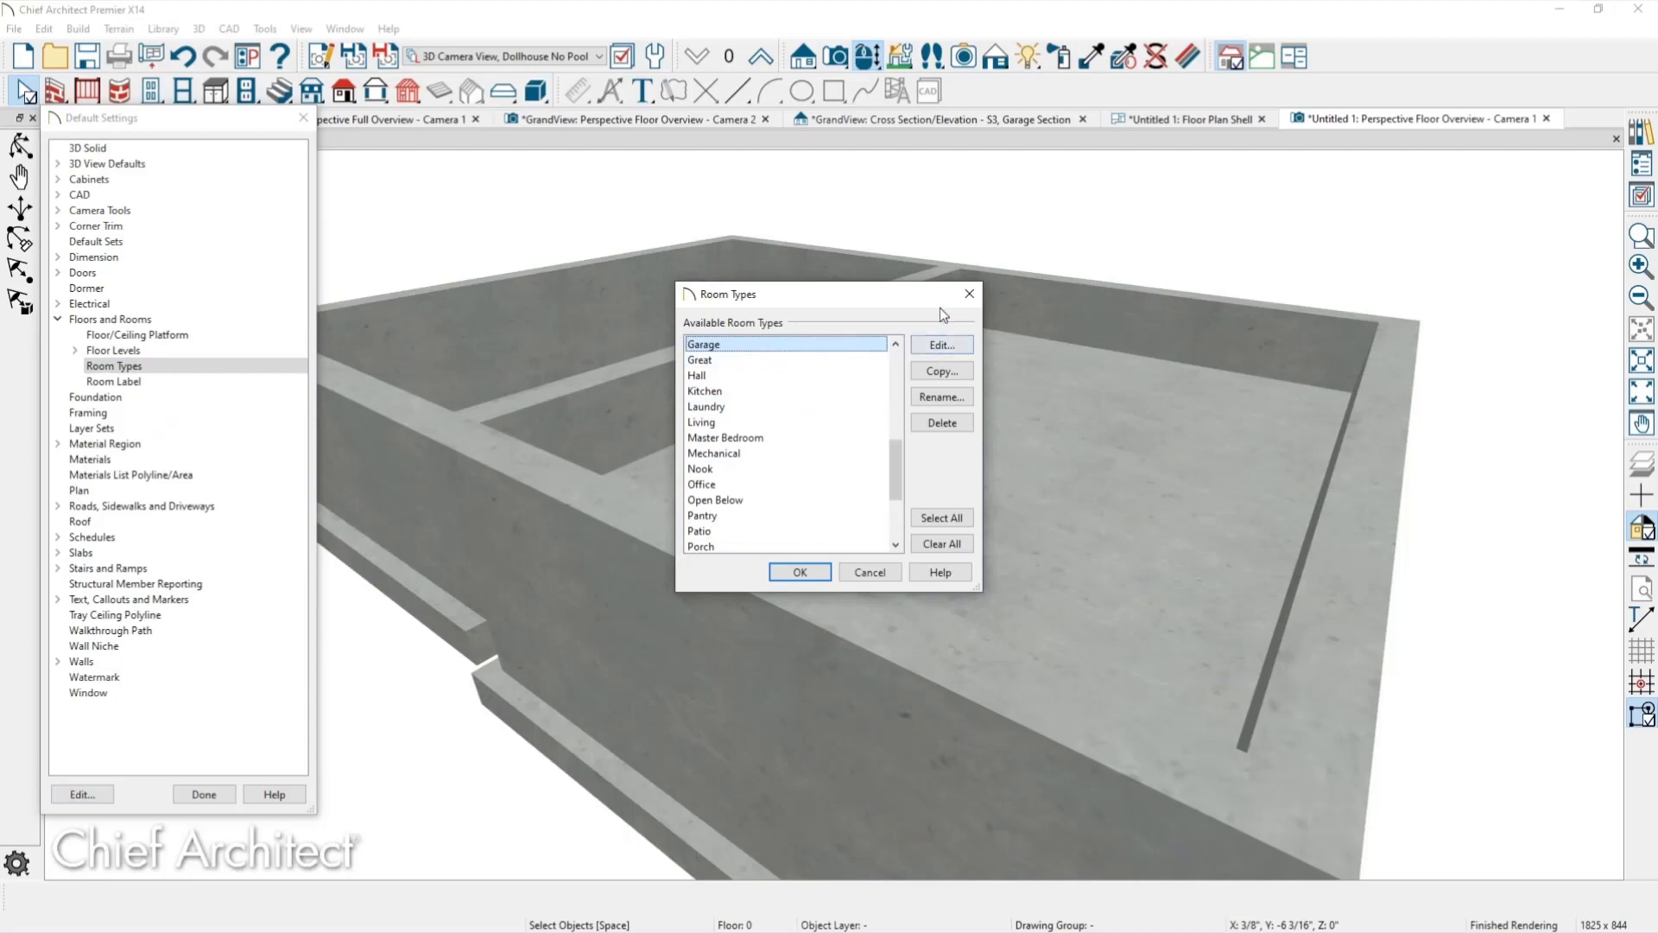
left_click_drag(915, 298, 515, 340)
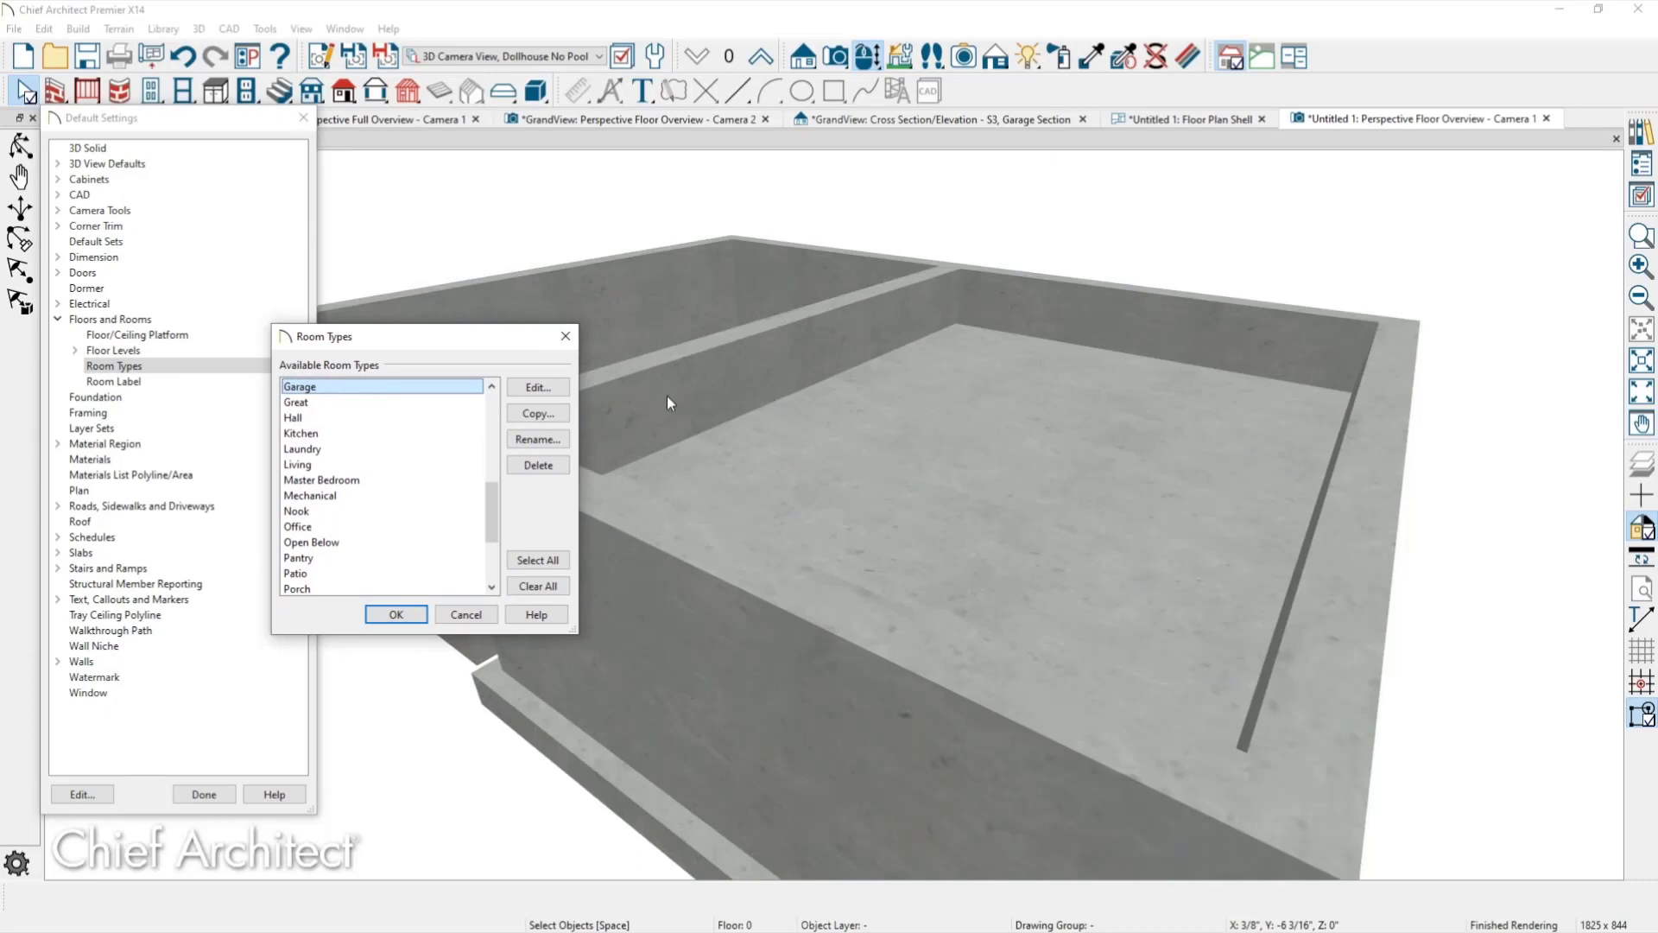
key("Escape")
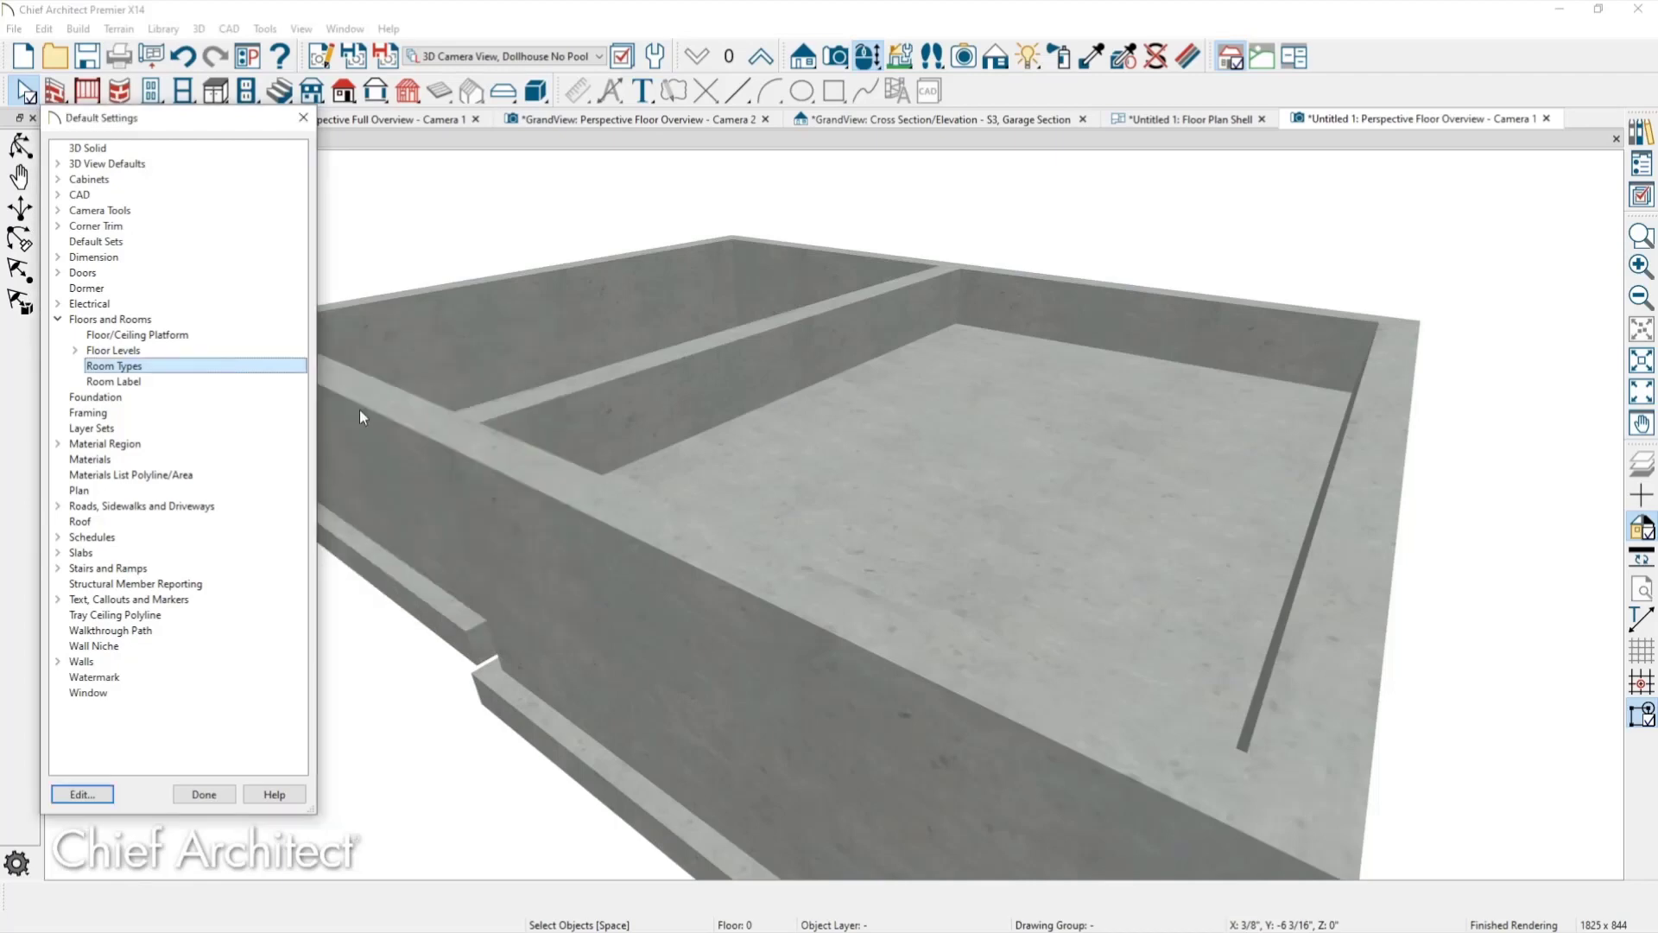
key("Escape")
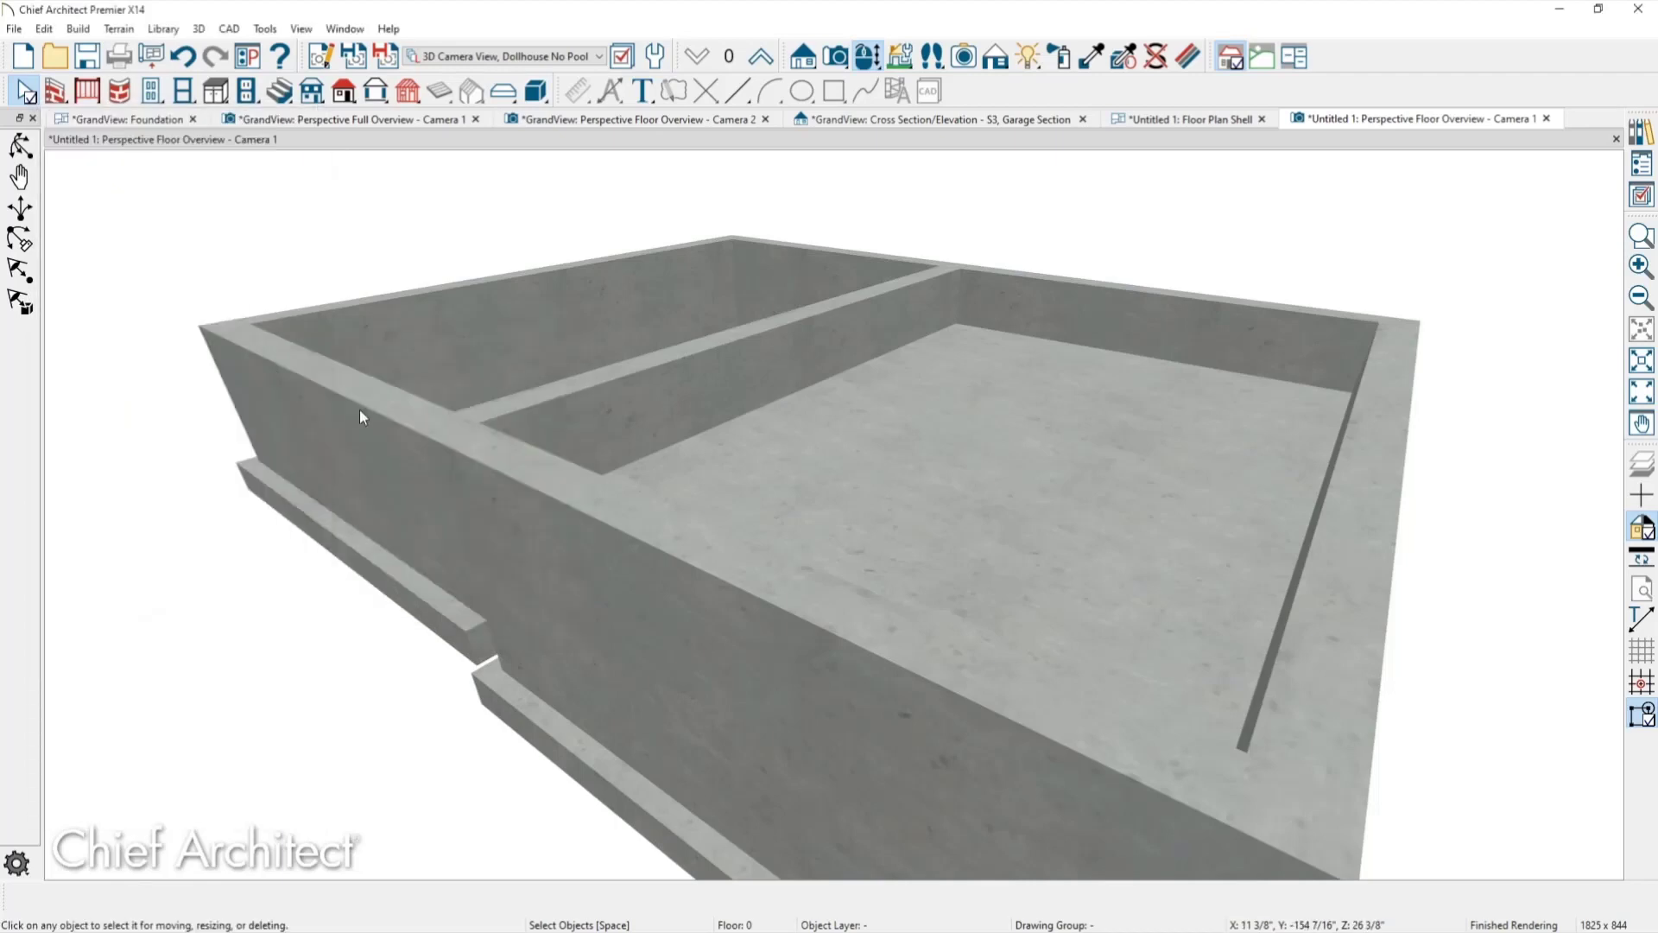
Rebuild the foundation from the 1st floor plan with walls with footings and Garage Floor to Stem Wall Top set to 24".
key("f")
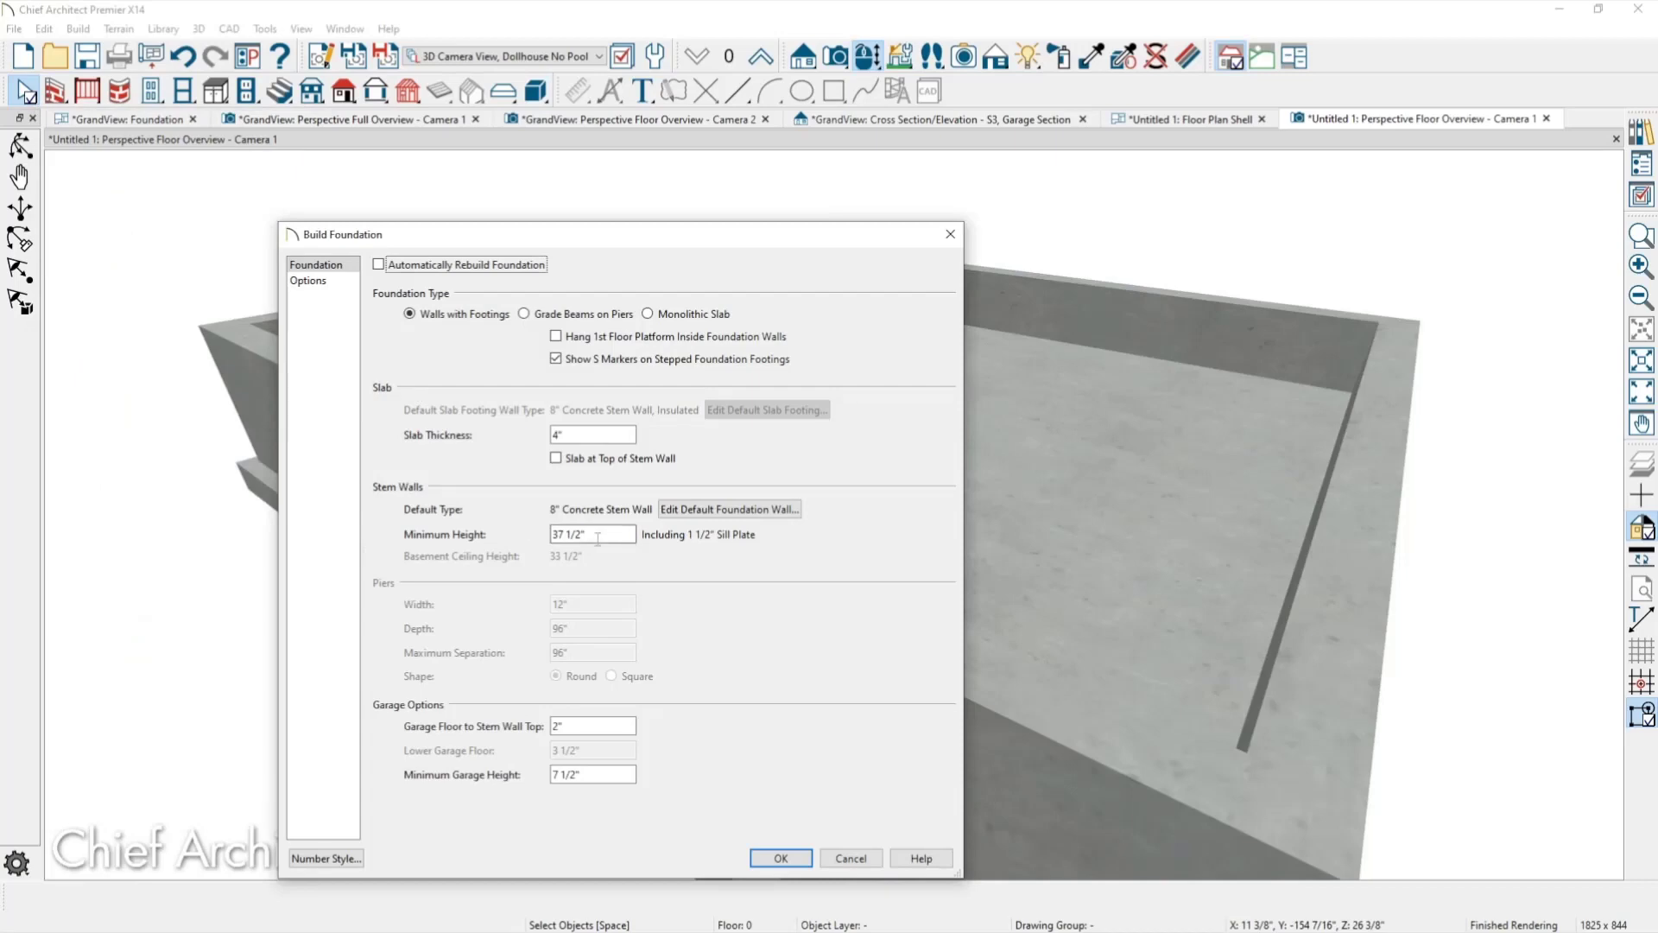
left_click(597, 535)
left_click_drag(598, 775, 487, 781)
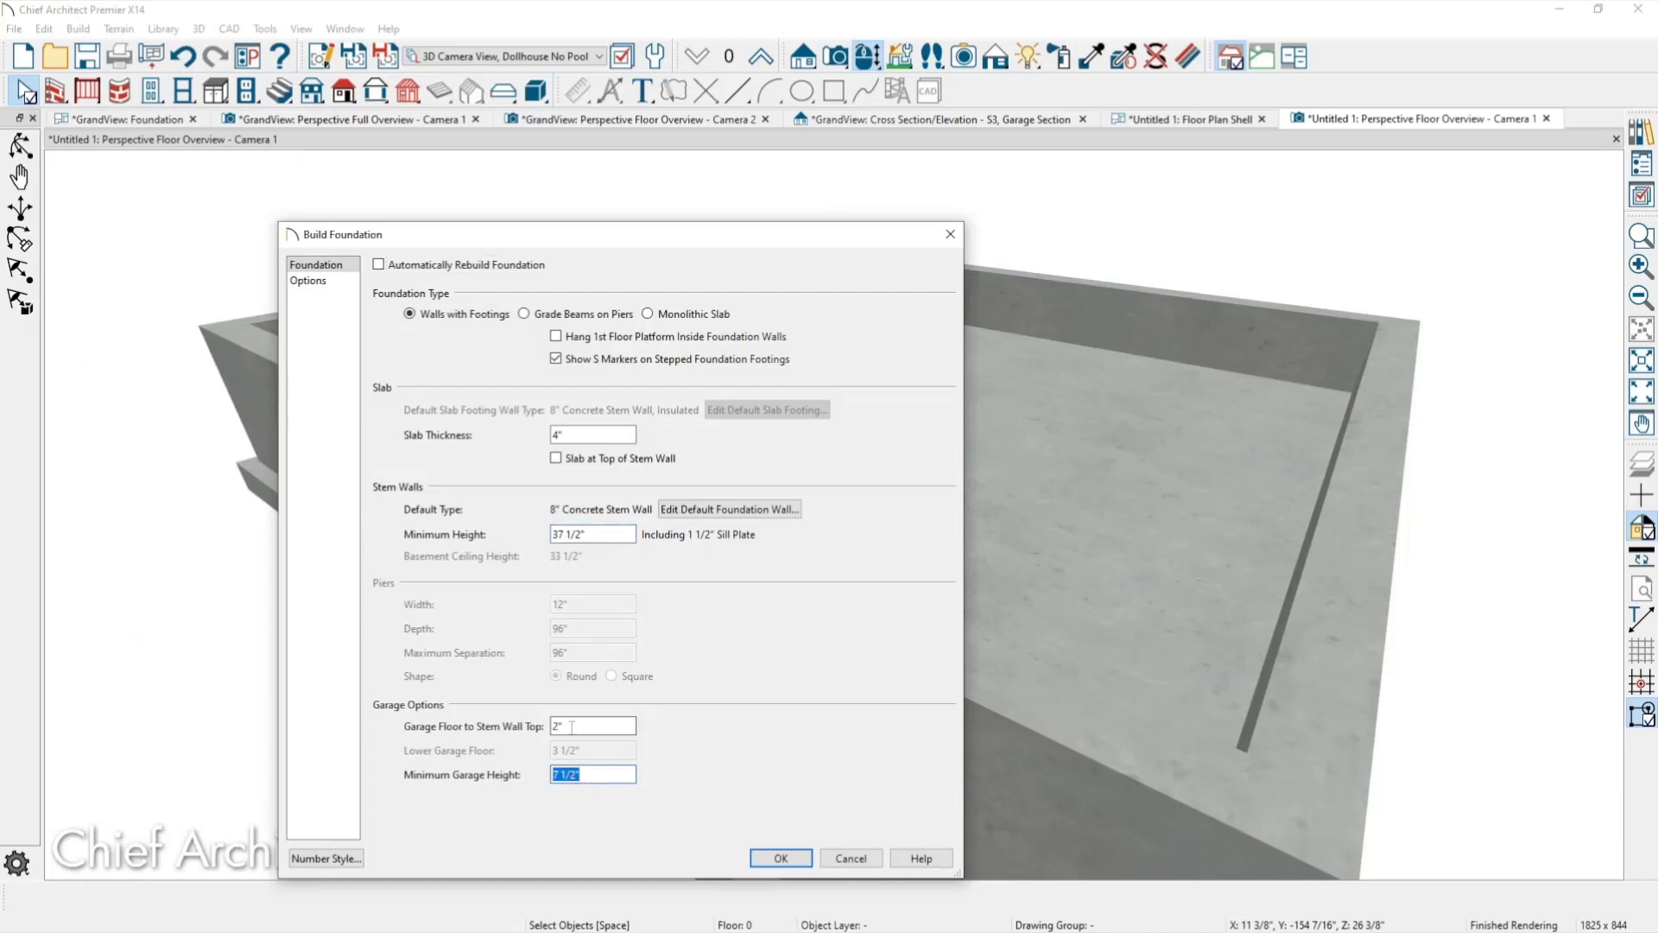
left_click_drag(596, 727, 495, 732)
type("24")
key("Tab")
left_click(789, 866)
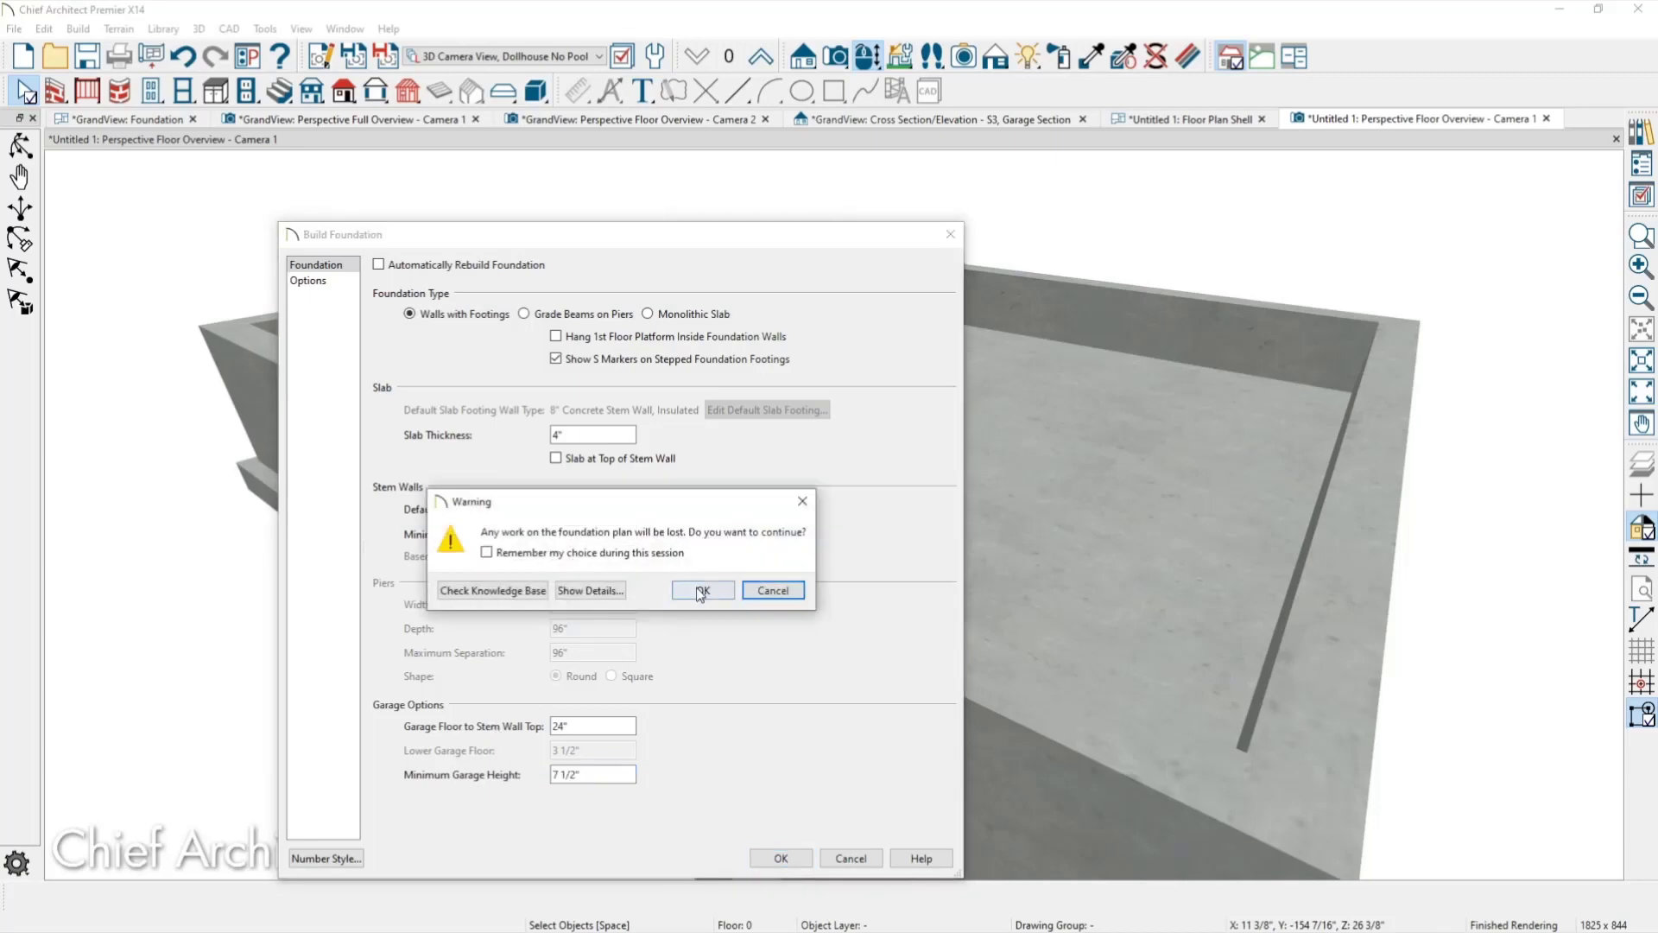
left_click(698, 591)
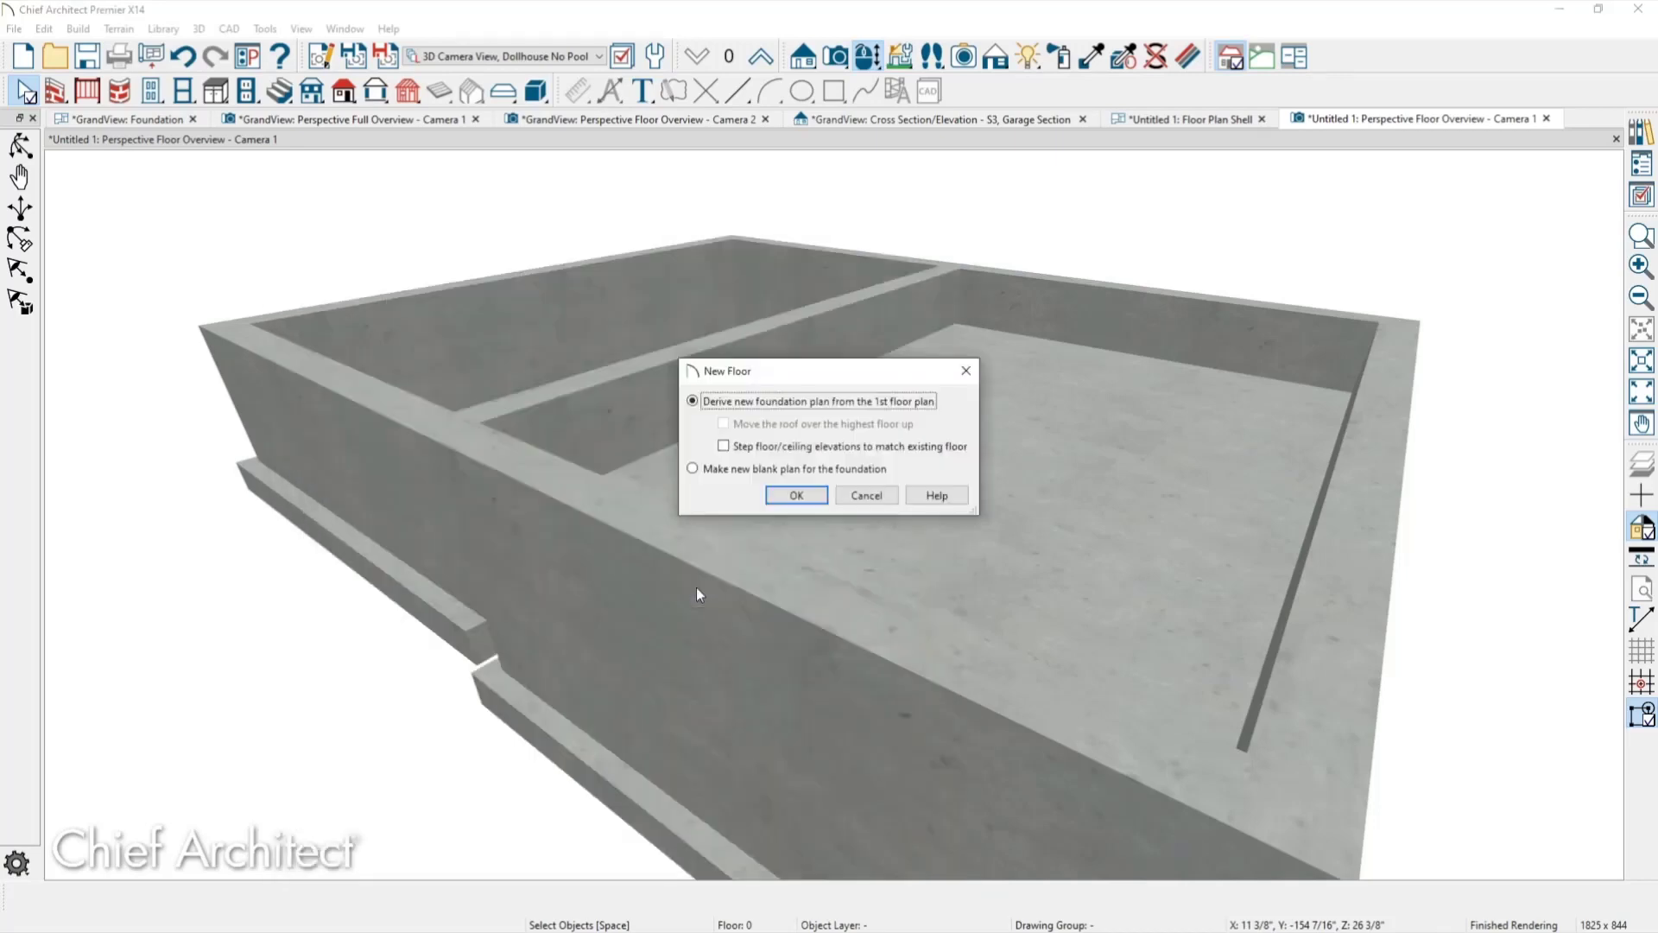
left_click(816, 494)
middle_click_drag(599, 608, 484, 640)
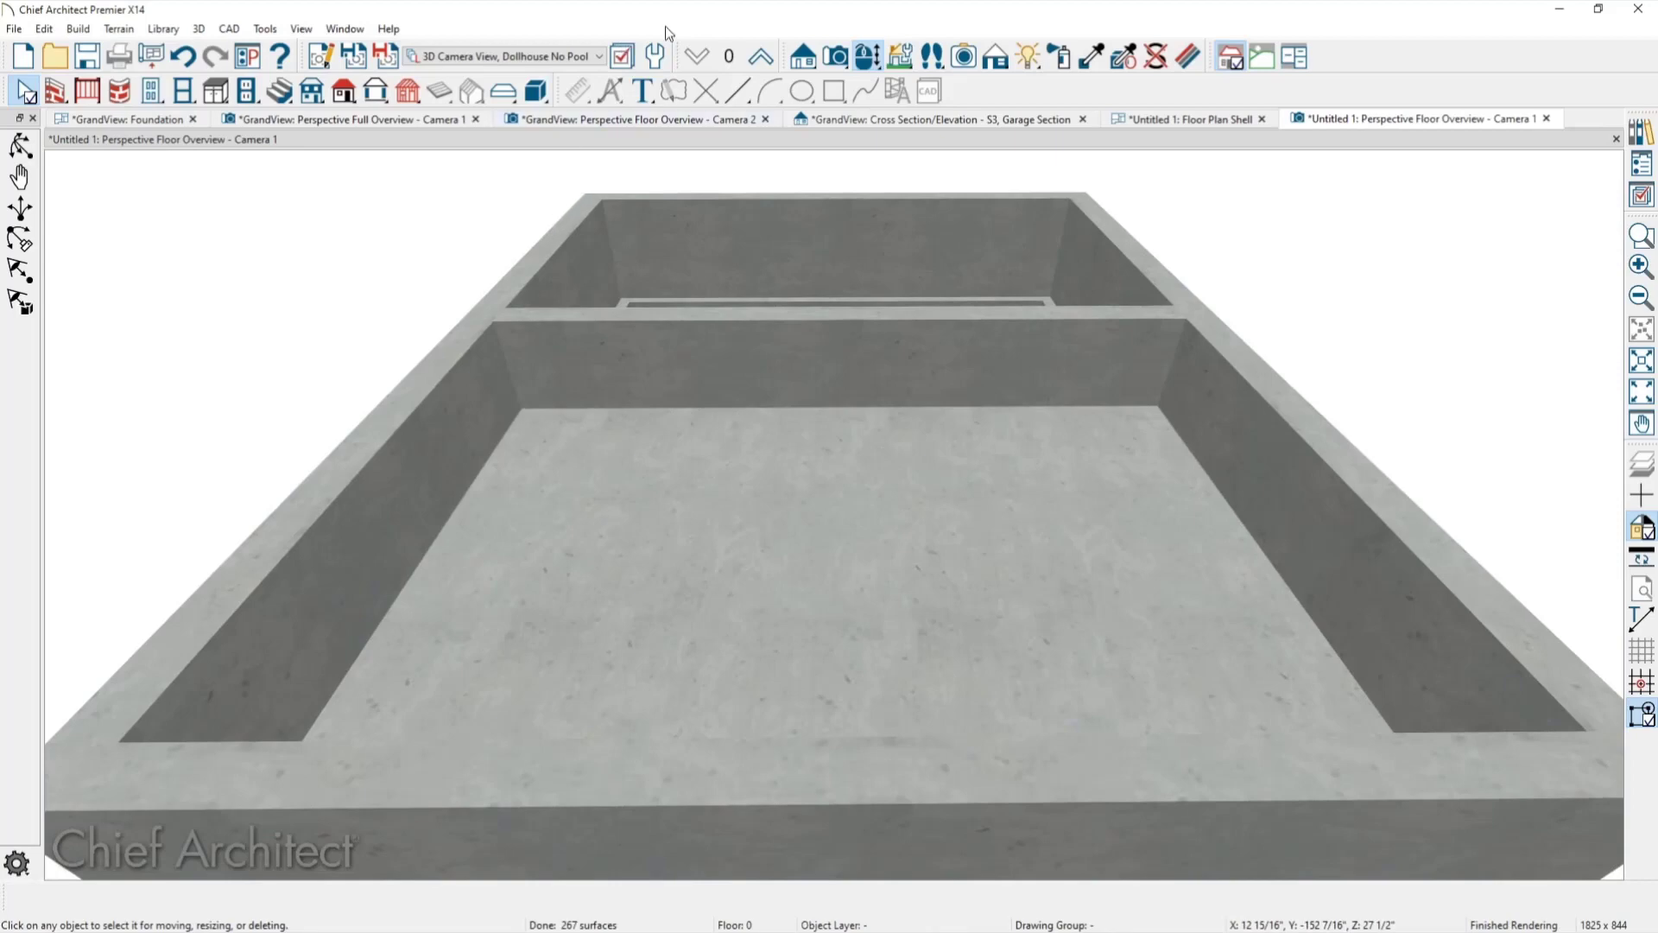
Review Garage Floor to Stem Wall Top in the foundation defaults, close the defaults without changes and put away the intro image.
left_click(659, 56)
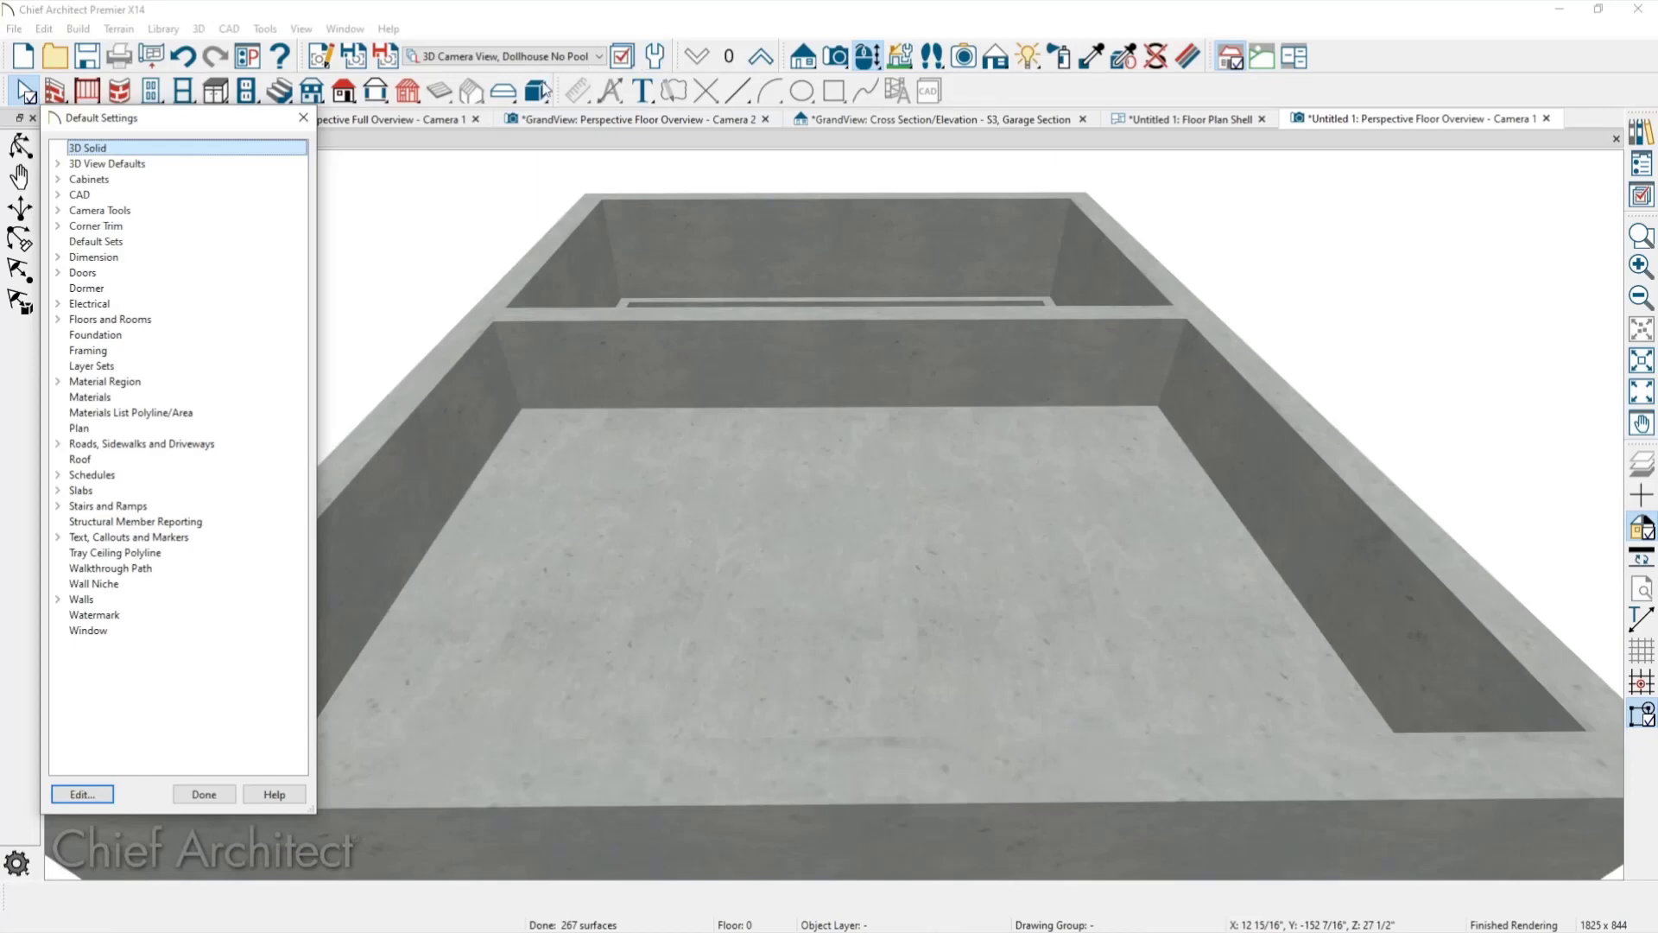
left_click(82, 337)
double_click(82, 336)
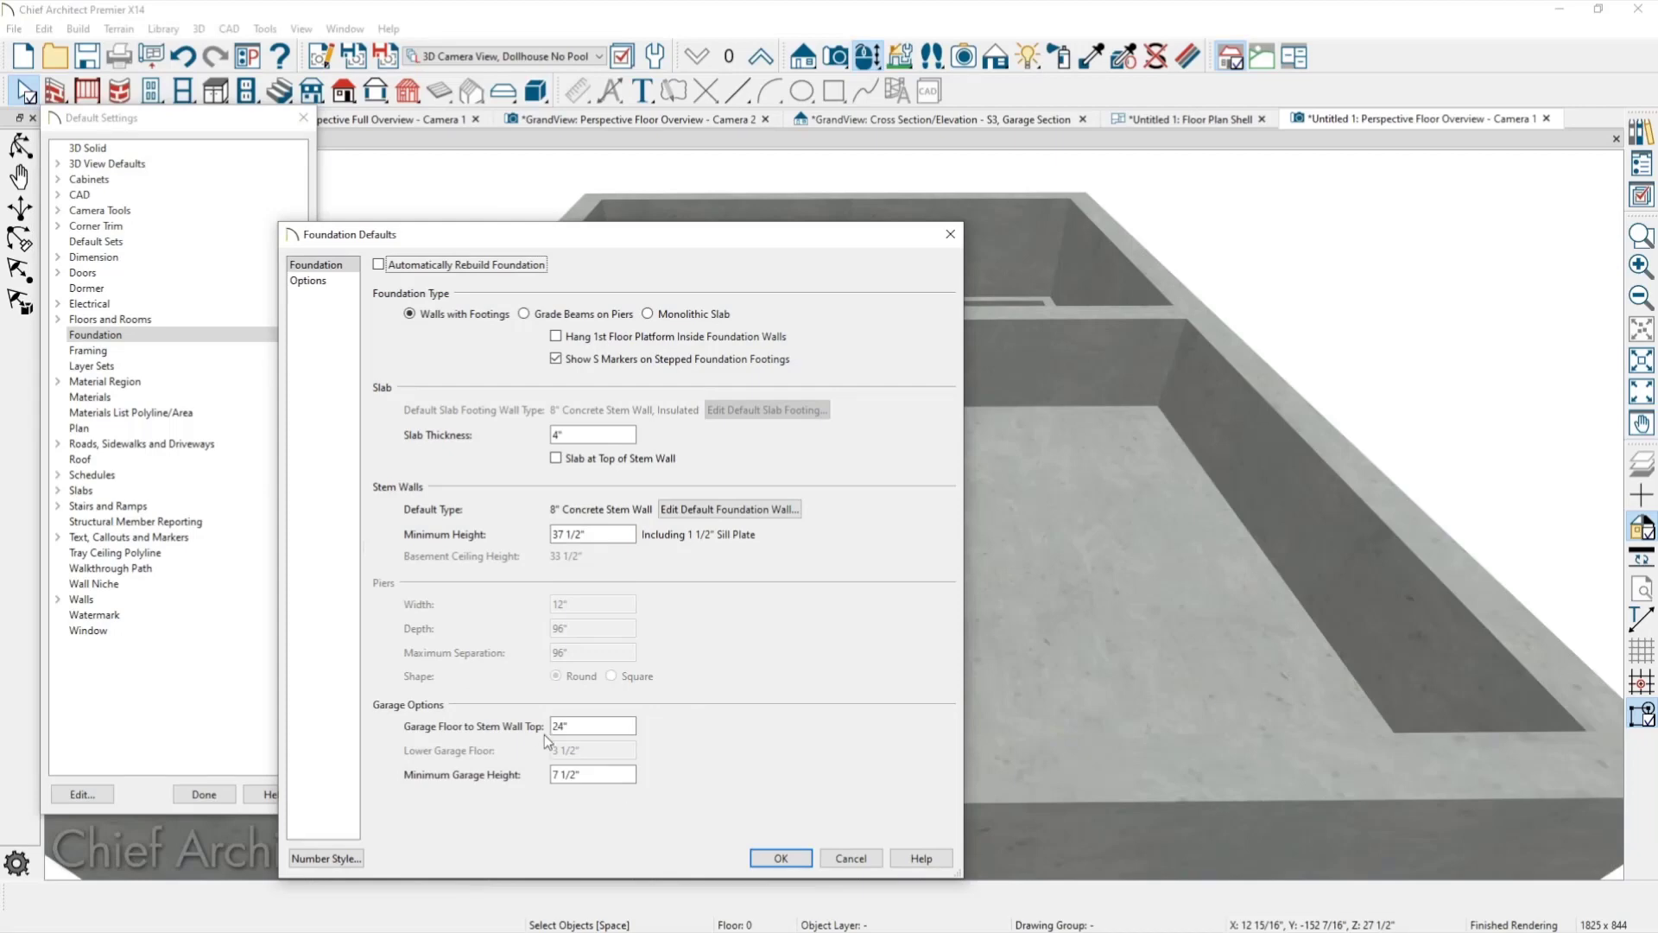
left_click(575, 725)
left_click_drag(741, 239, 383, 251)
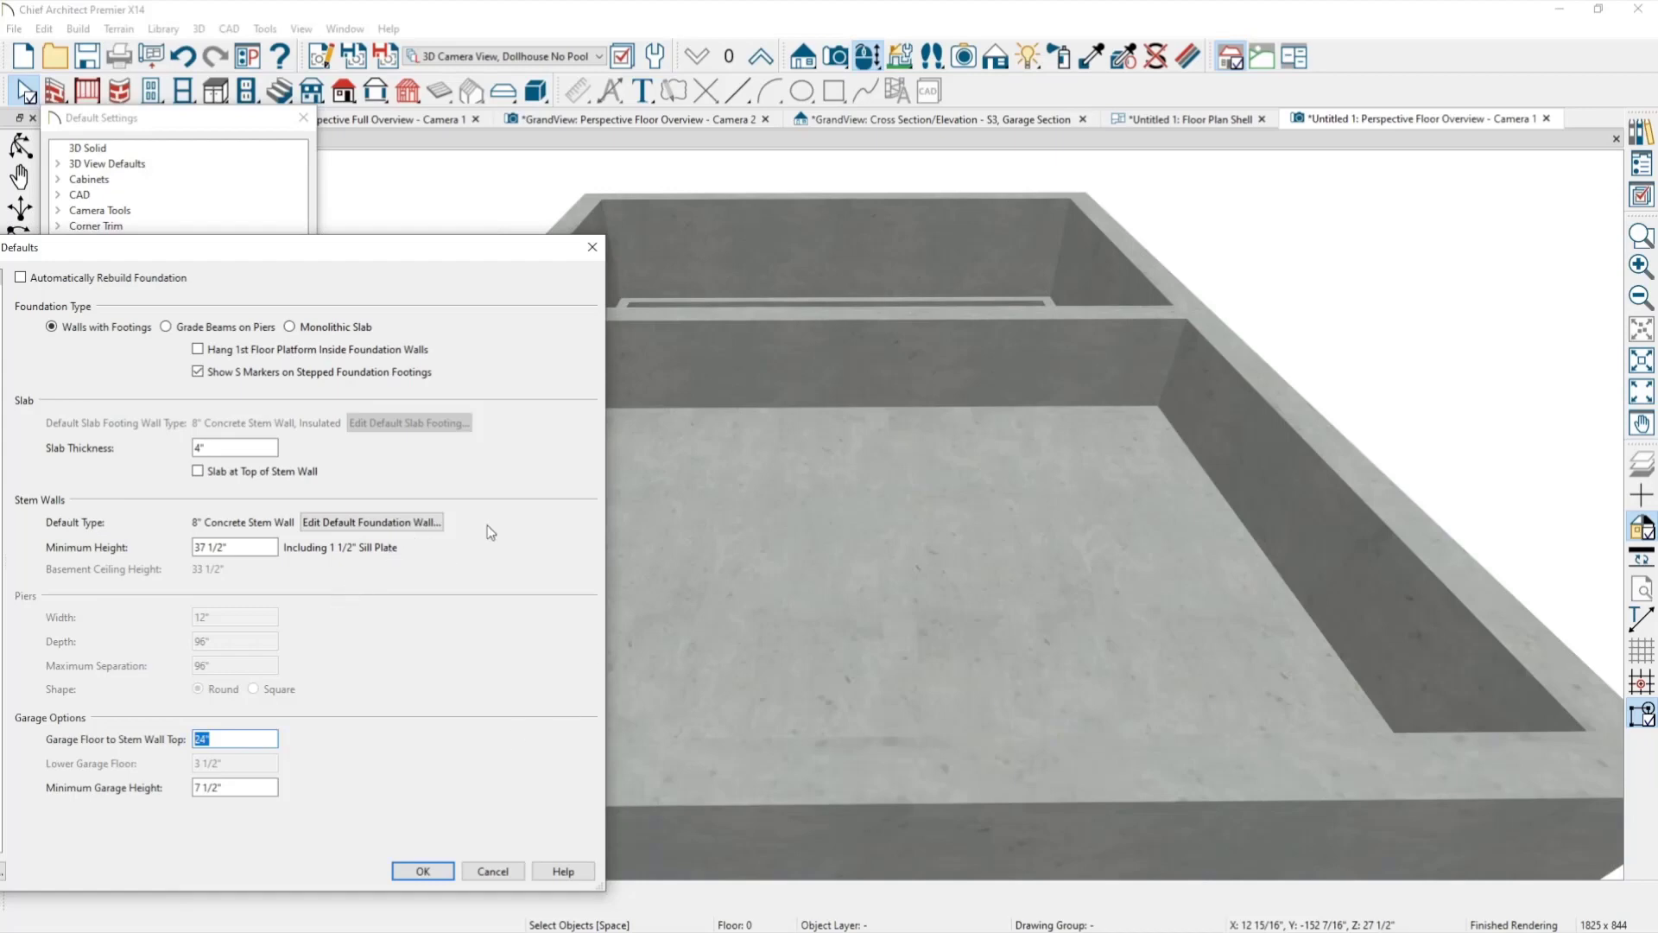
left_click(593, 247)
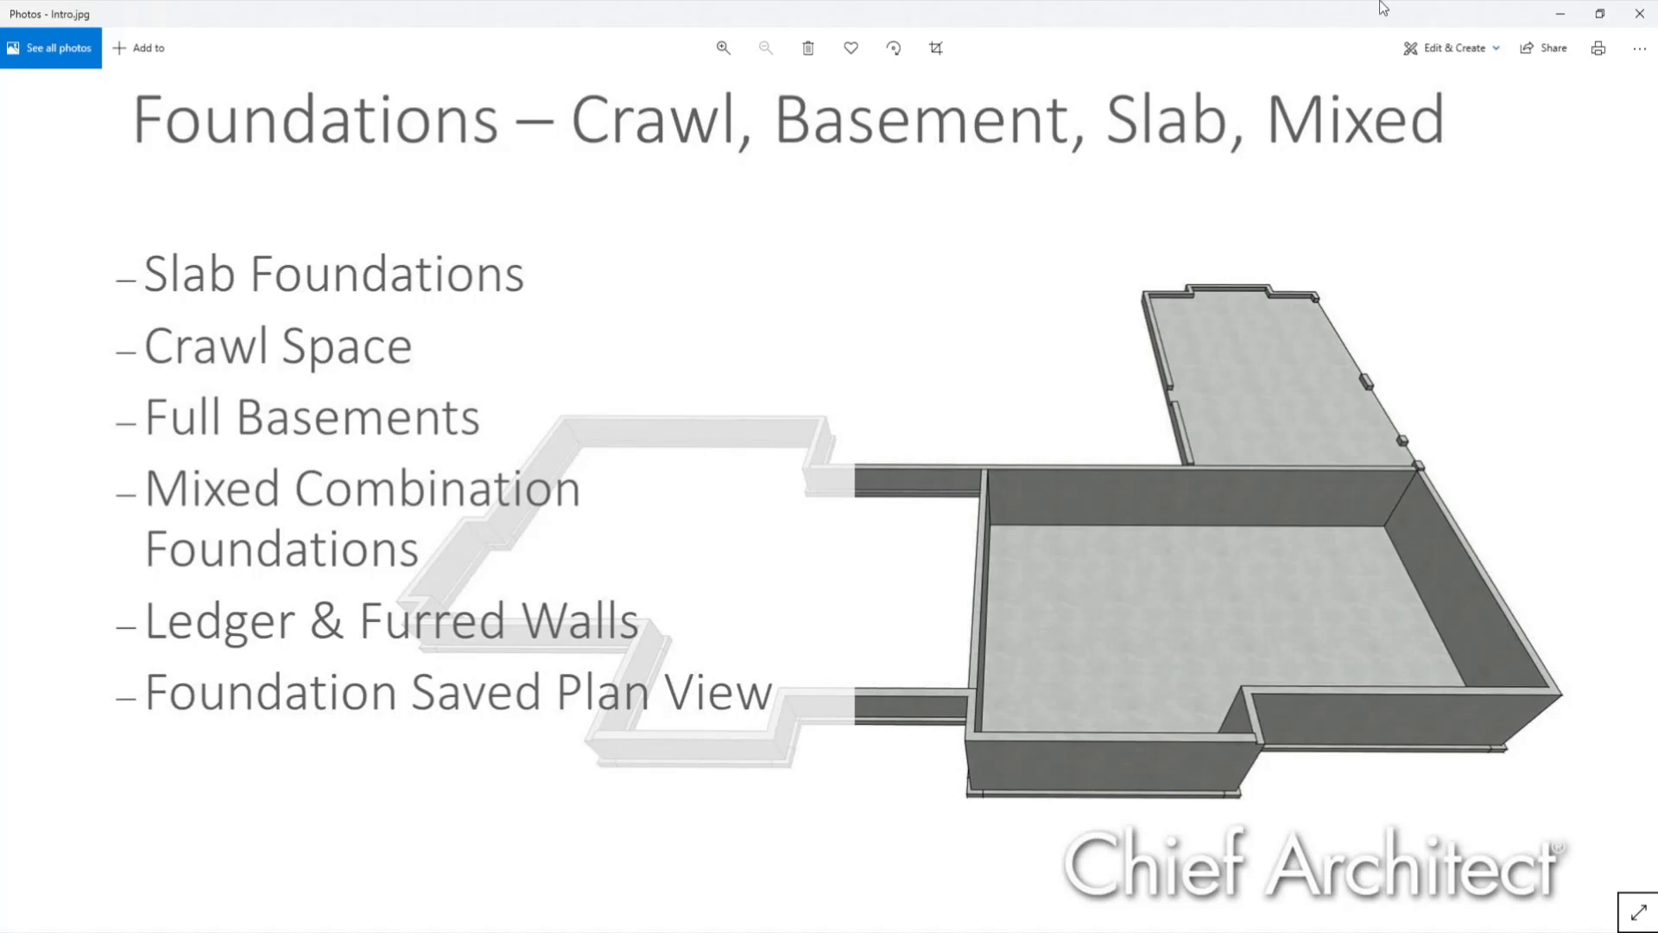
left_click(1555, 15)
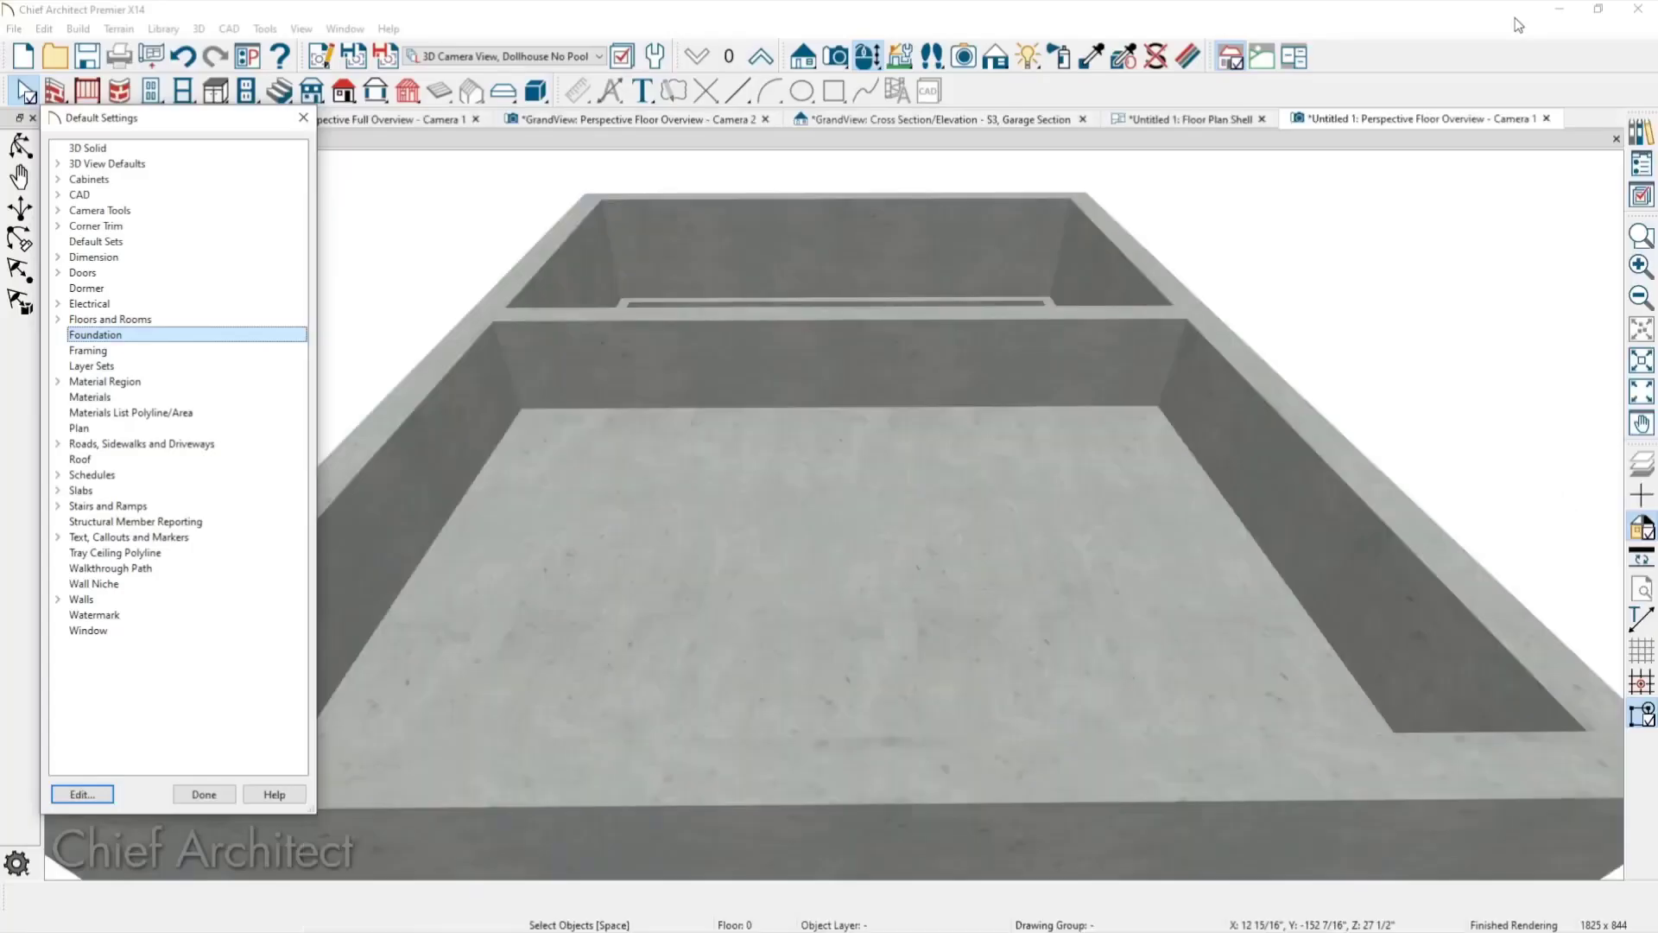
left_click(303, 119)
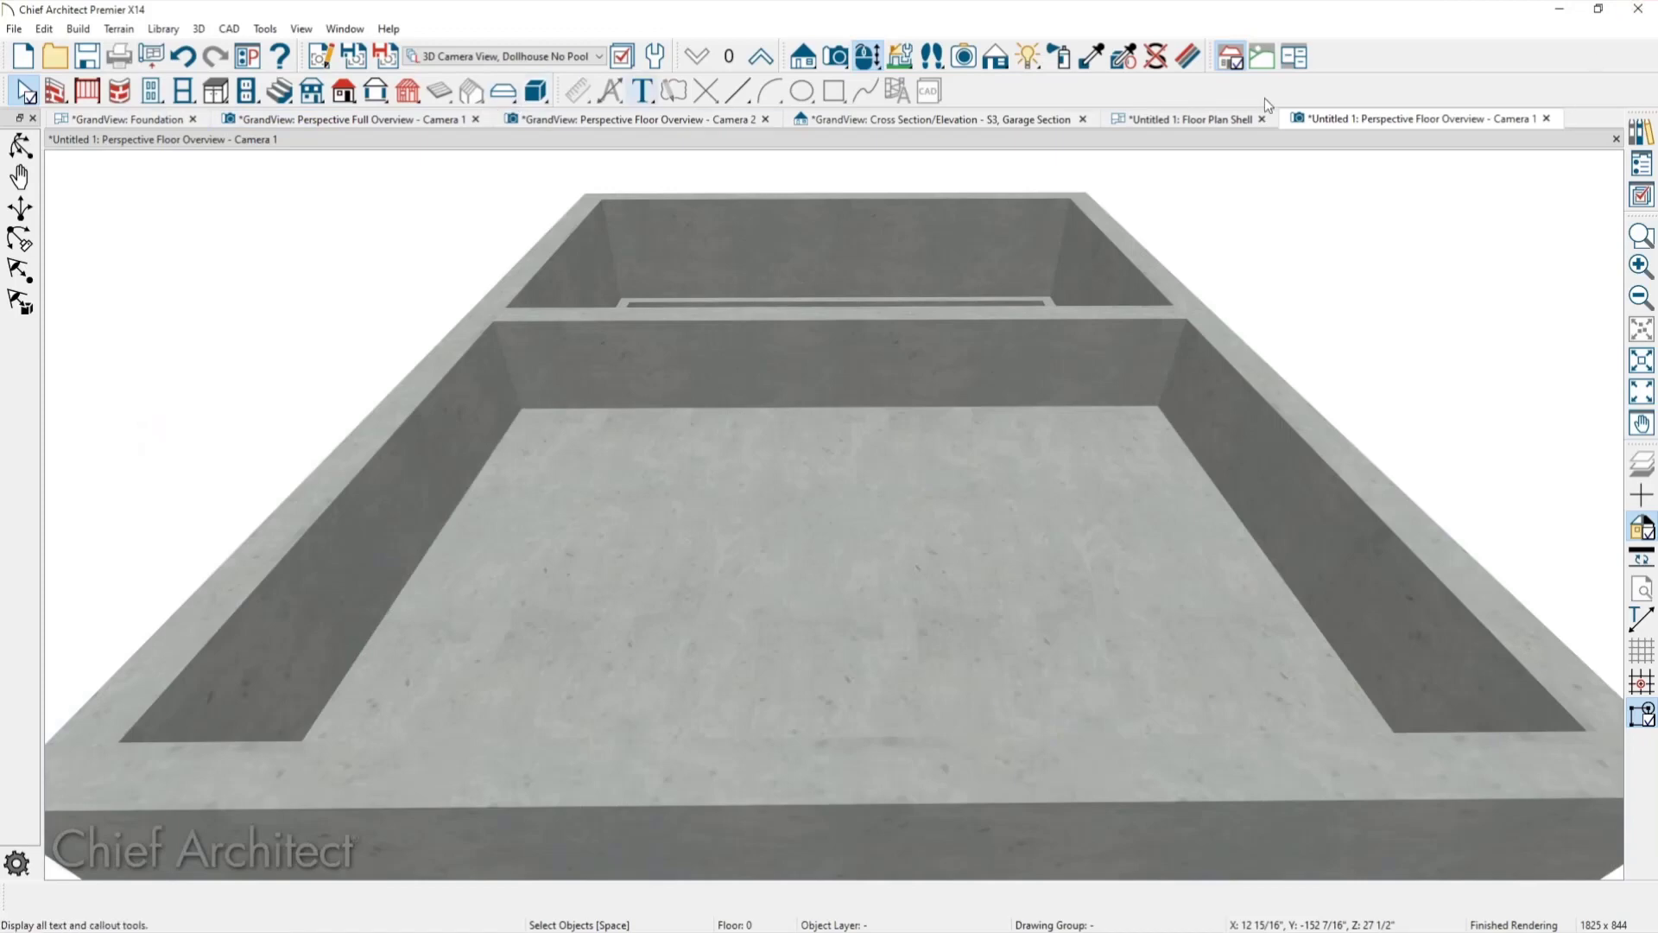
Close the Untitled 1 and GrandView plans without saving their changes.
left_click(1638, 9)
left_click(948, 512)
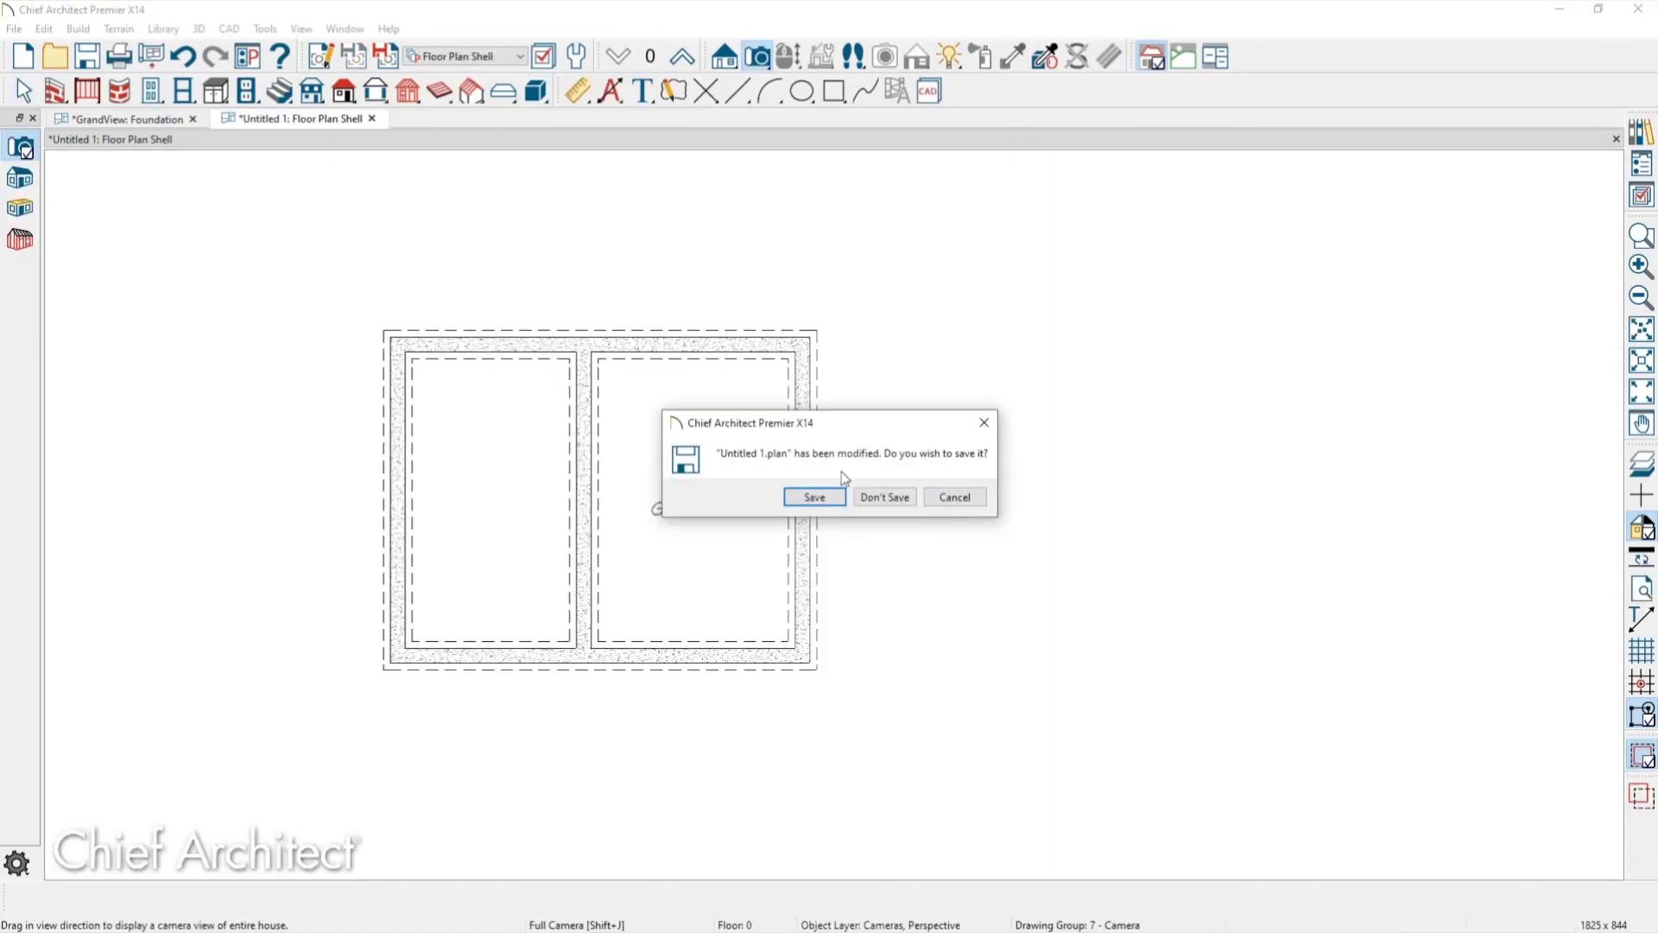
left_click(889, 497)
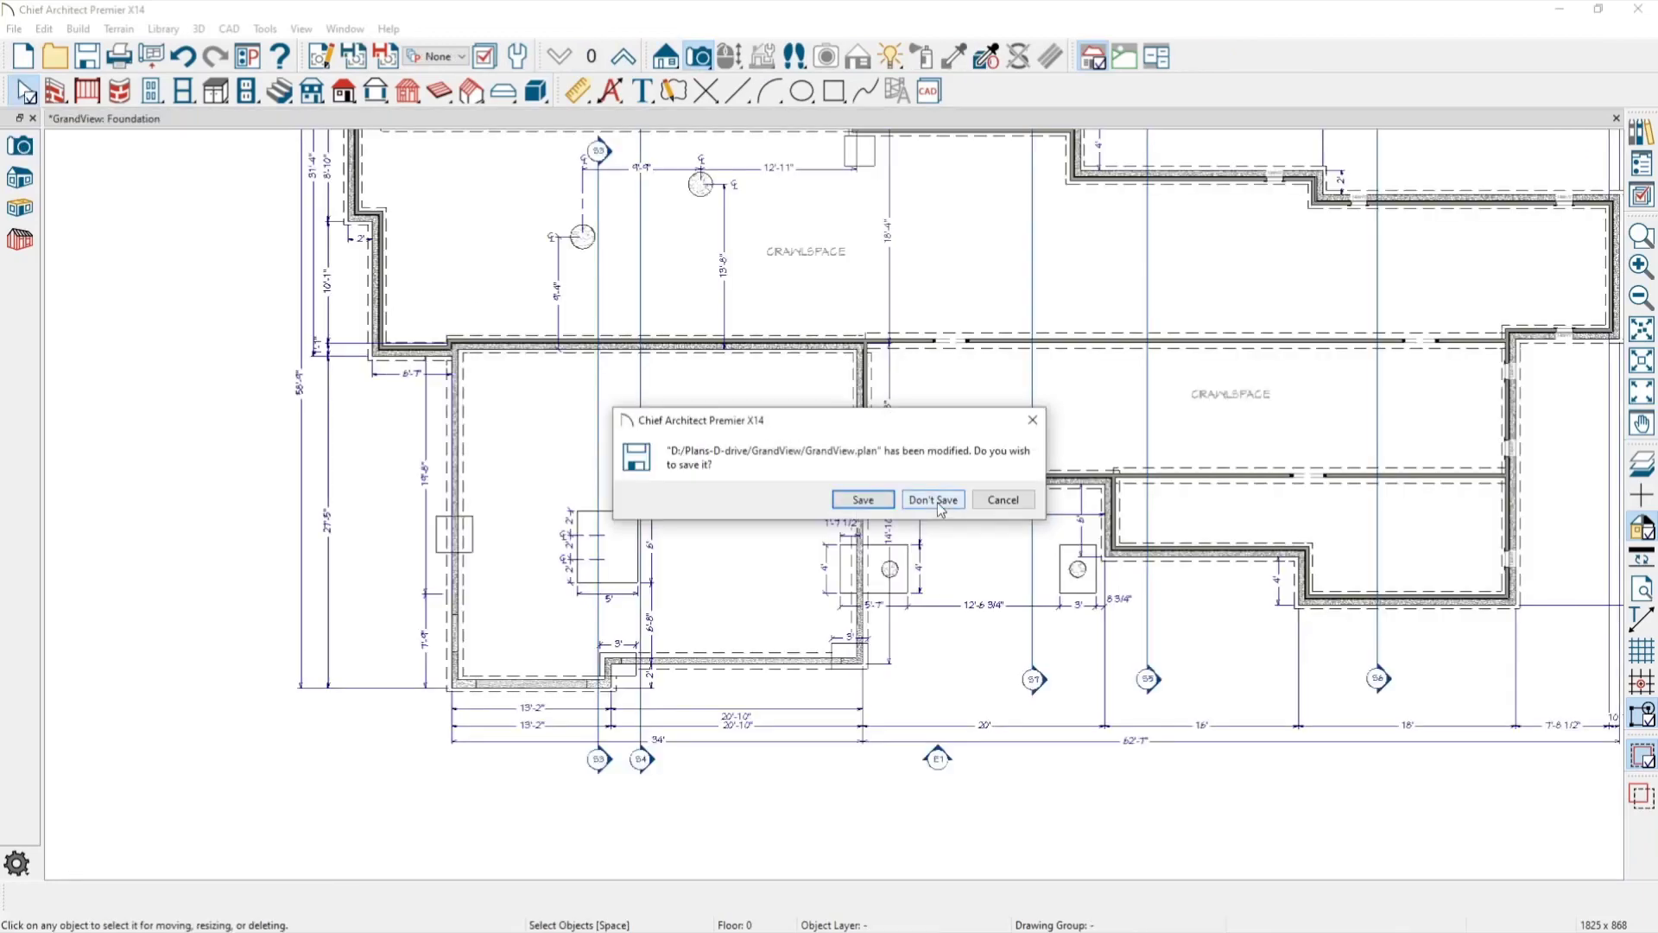
left_click(938, 504)
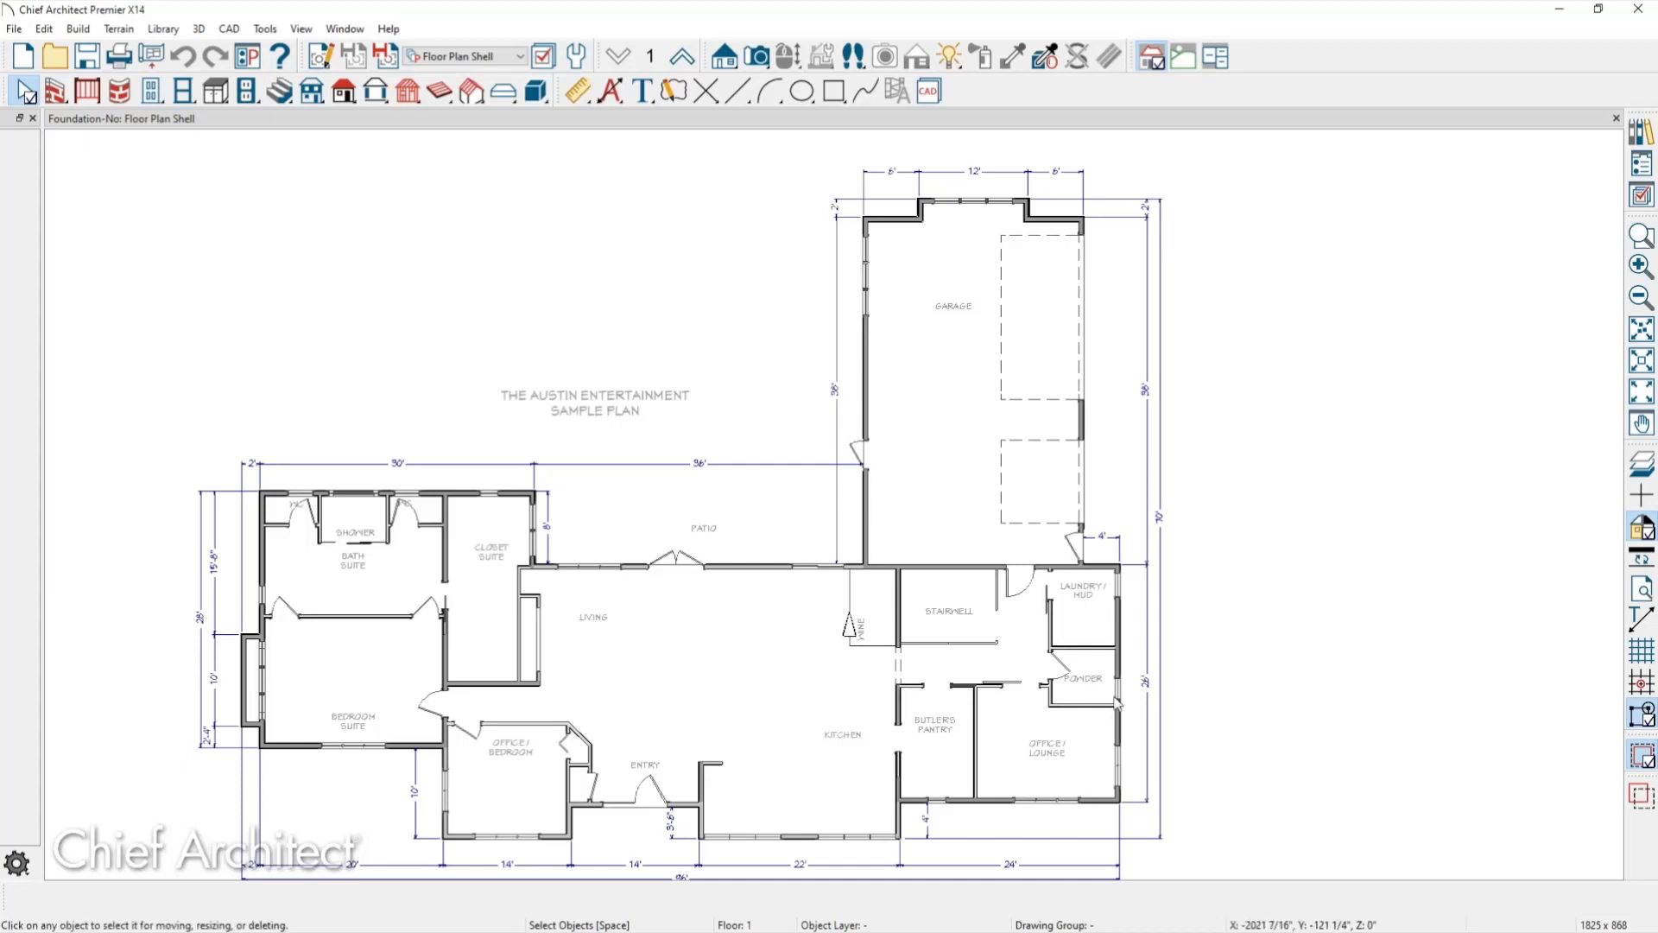
Set up the foundation build with Grade Beams on Piers and a 48" minimum stem wall height.
middle_click_drag(1124, 687, 1146, 667)
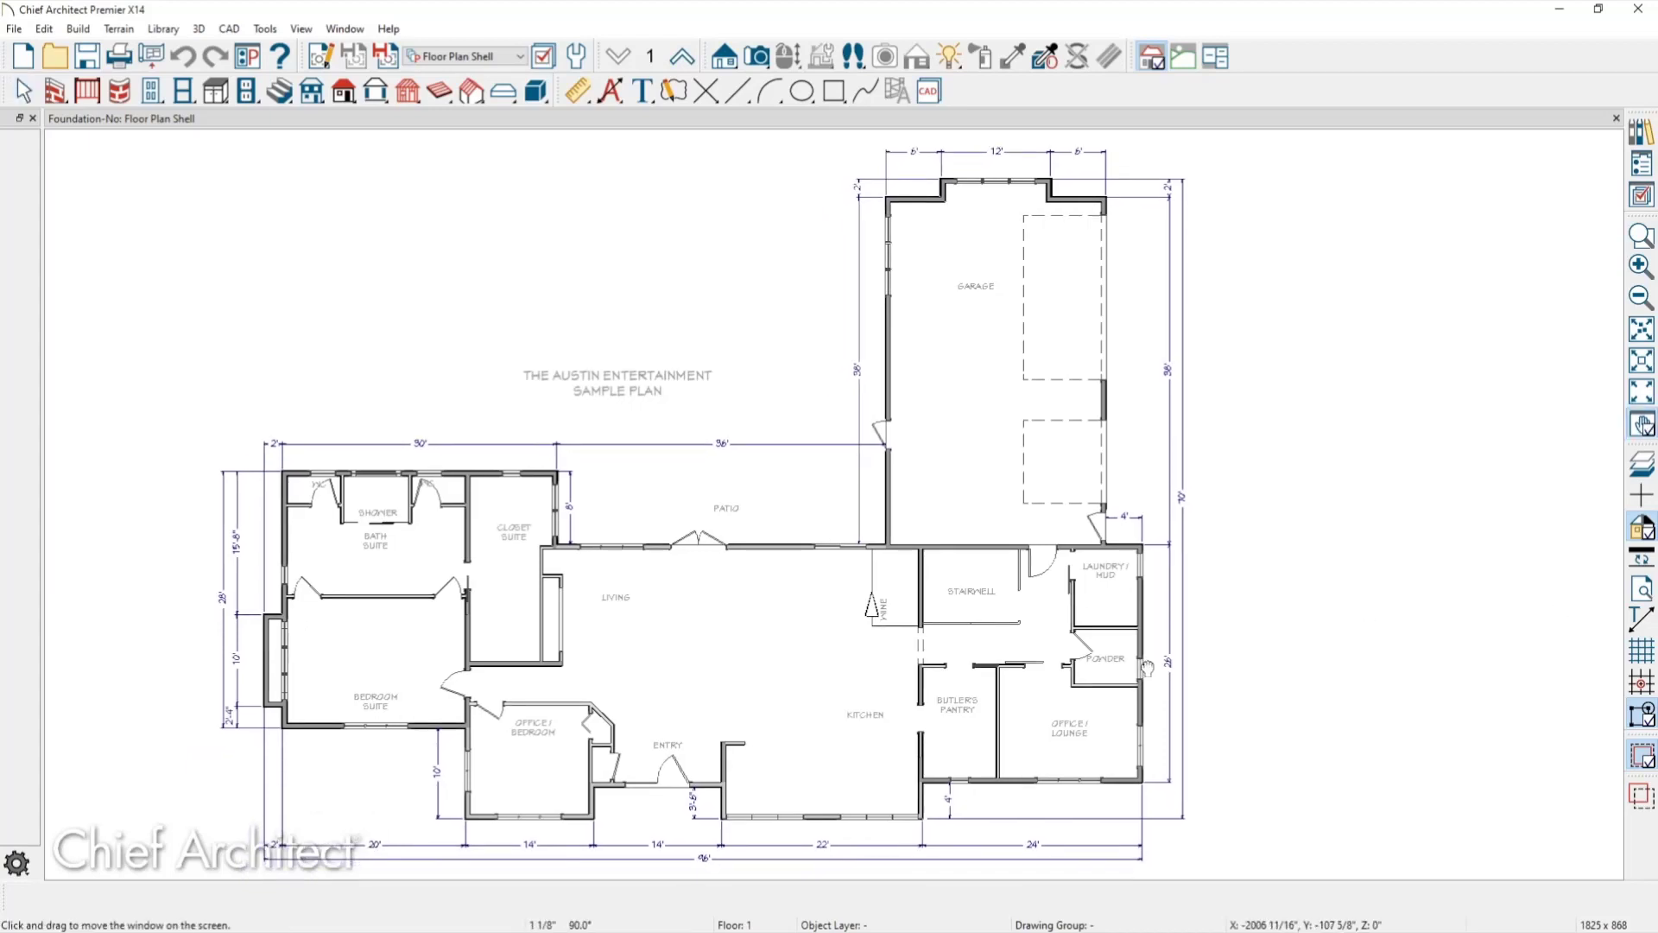
left_click_drag(1146, 667, 1157, 663)
key("space")
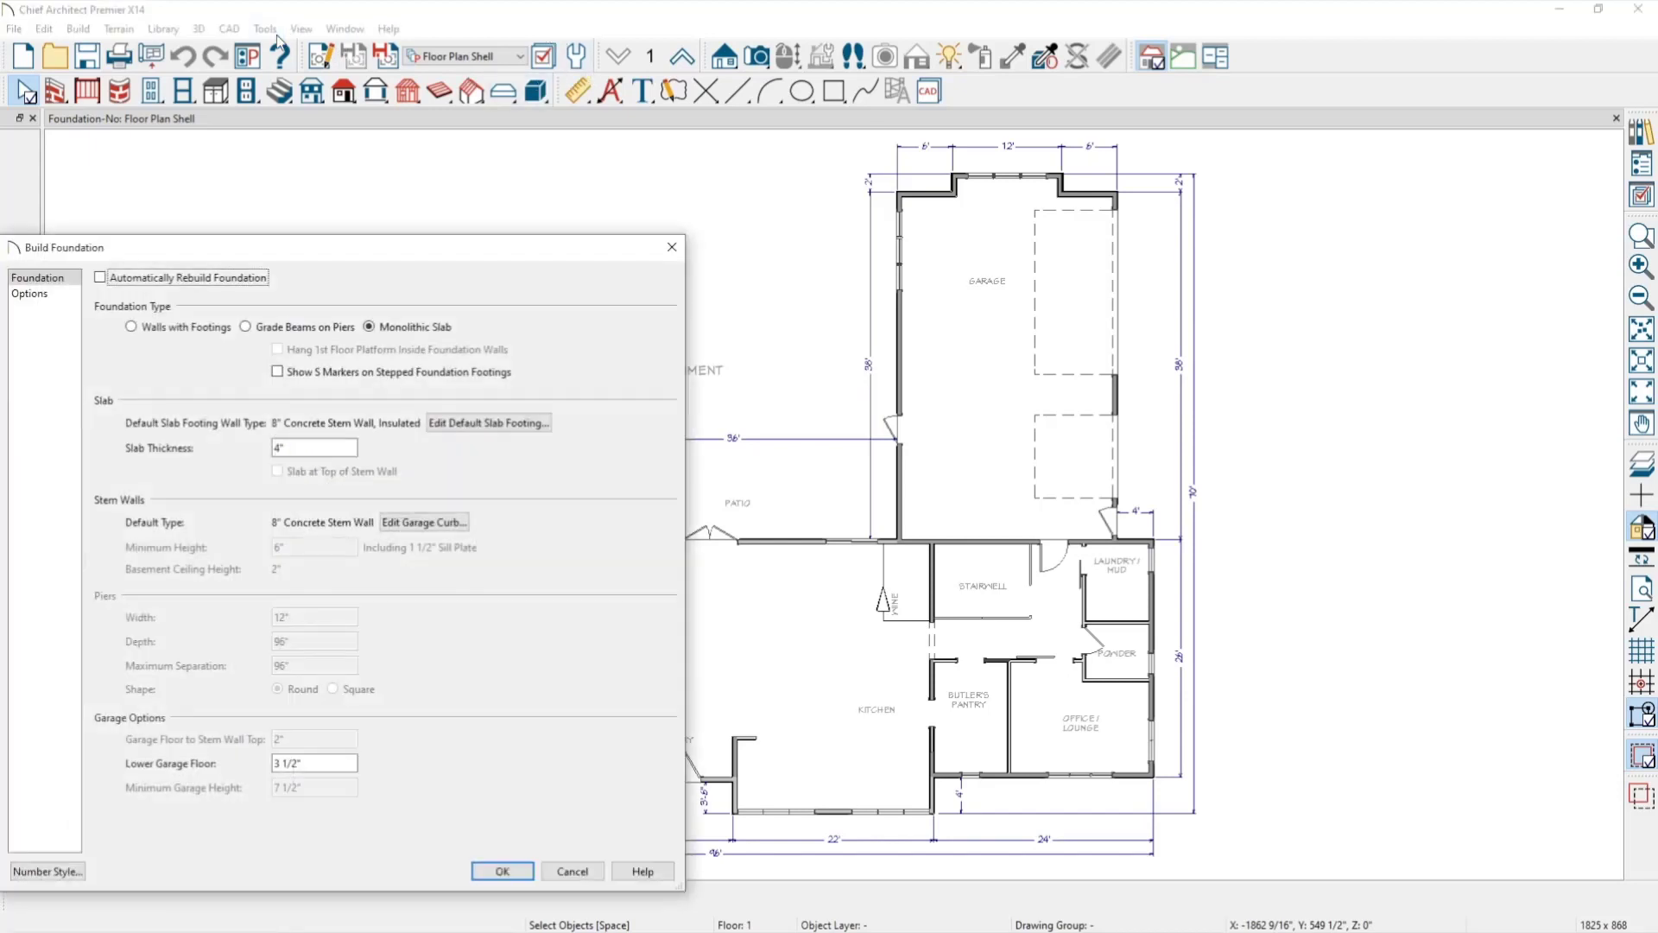
left_click(277, 328)
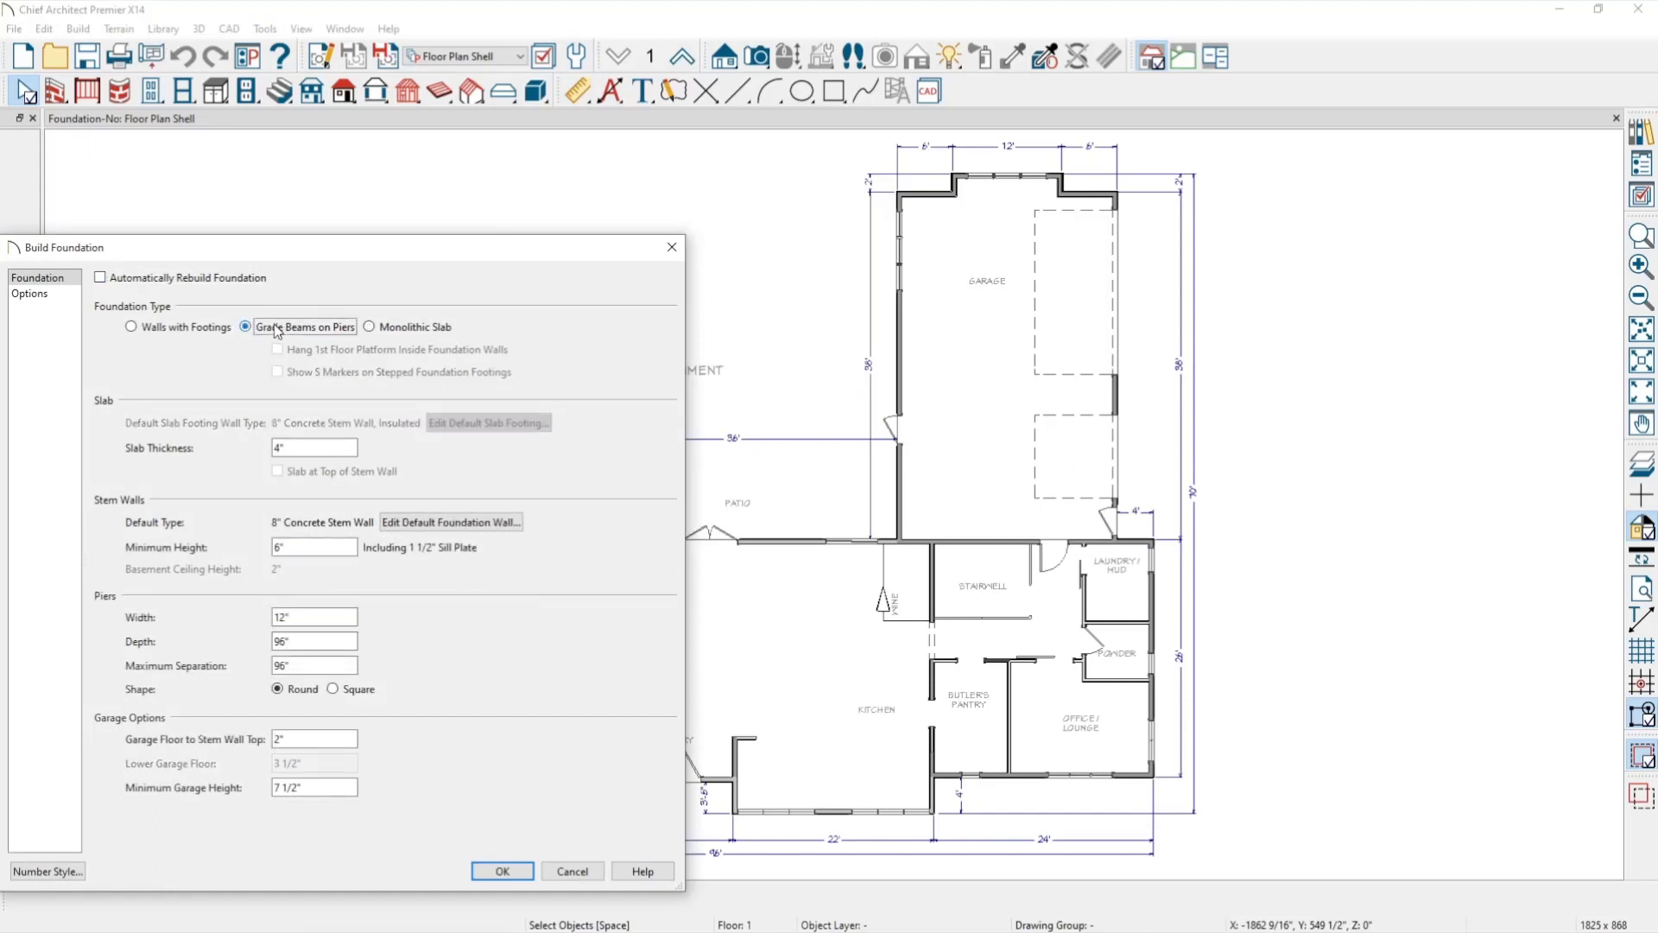
left_click(315, 644)
double_click(316, 644)
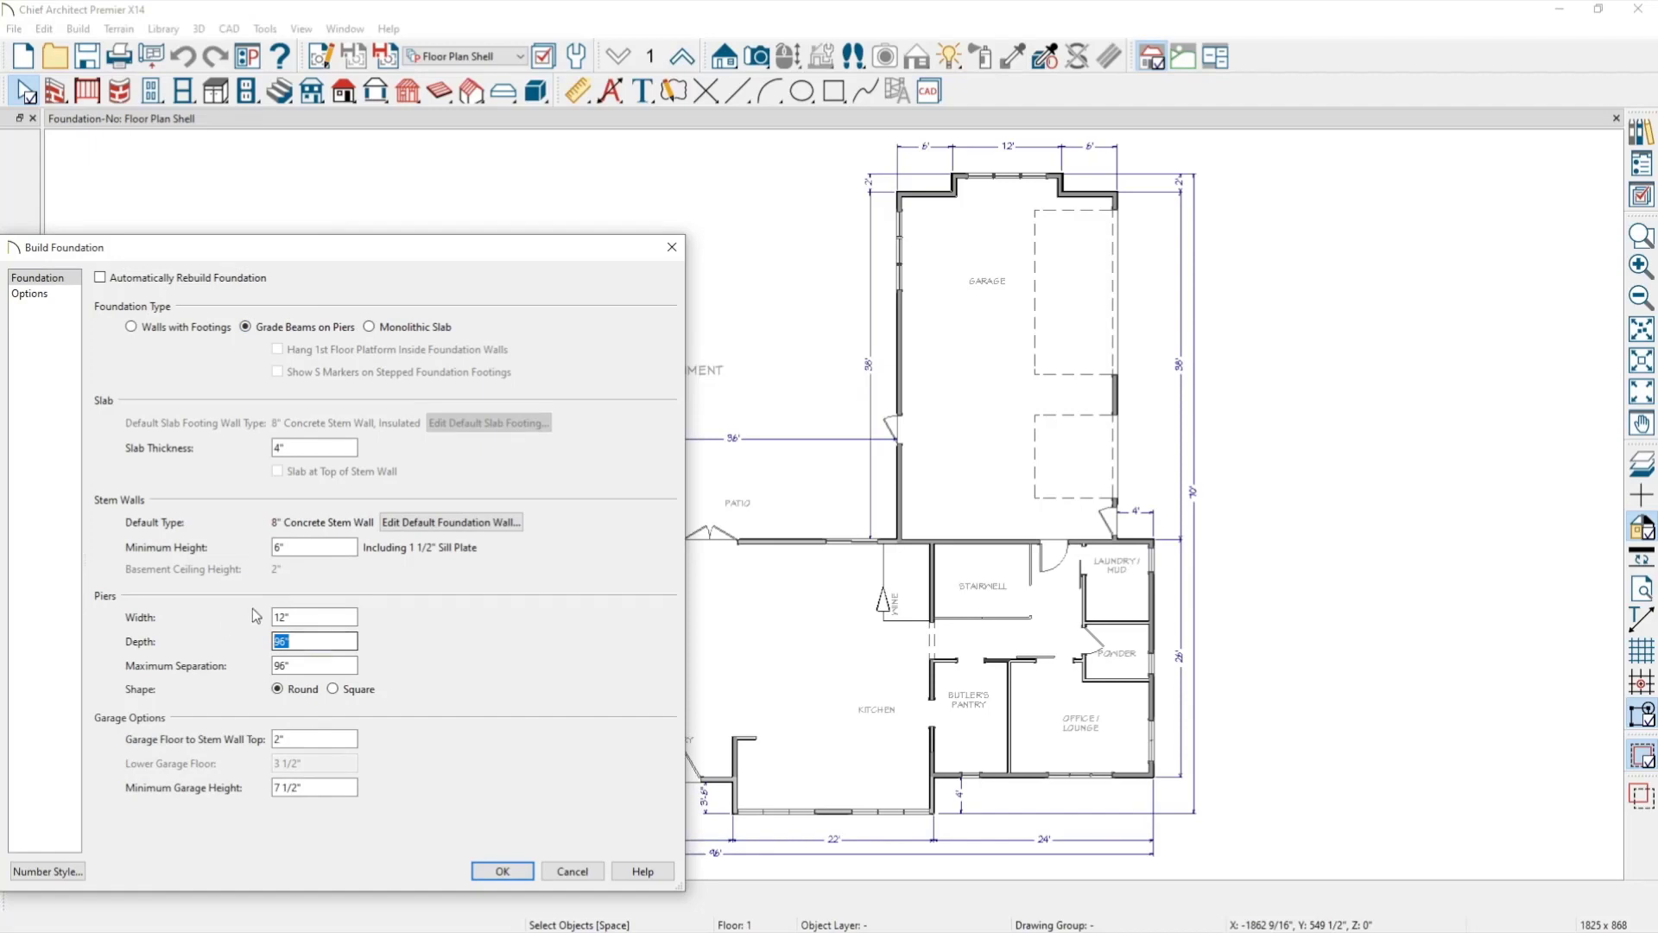
double_click(302, 548)
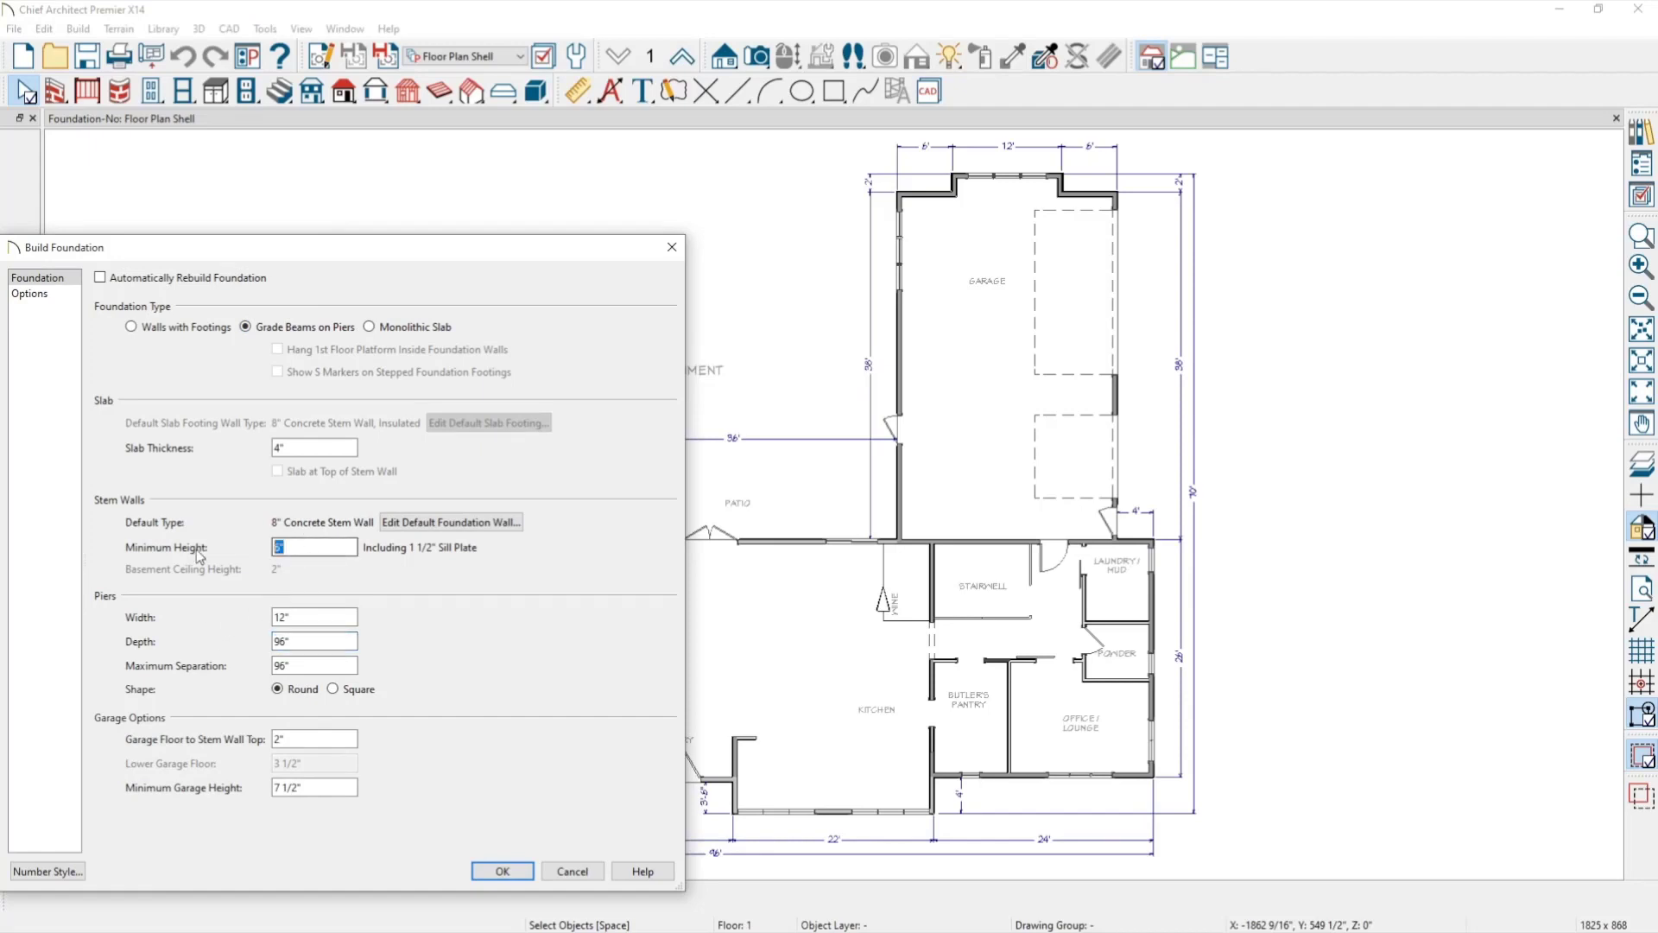
type("48")
key("Tab")
key("Tab")
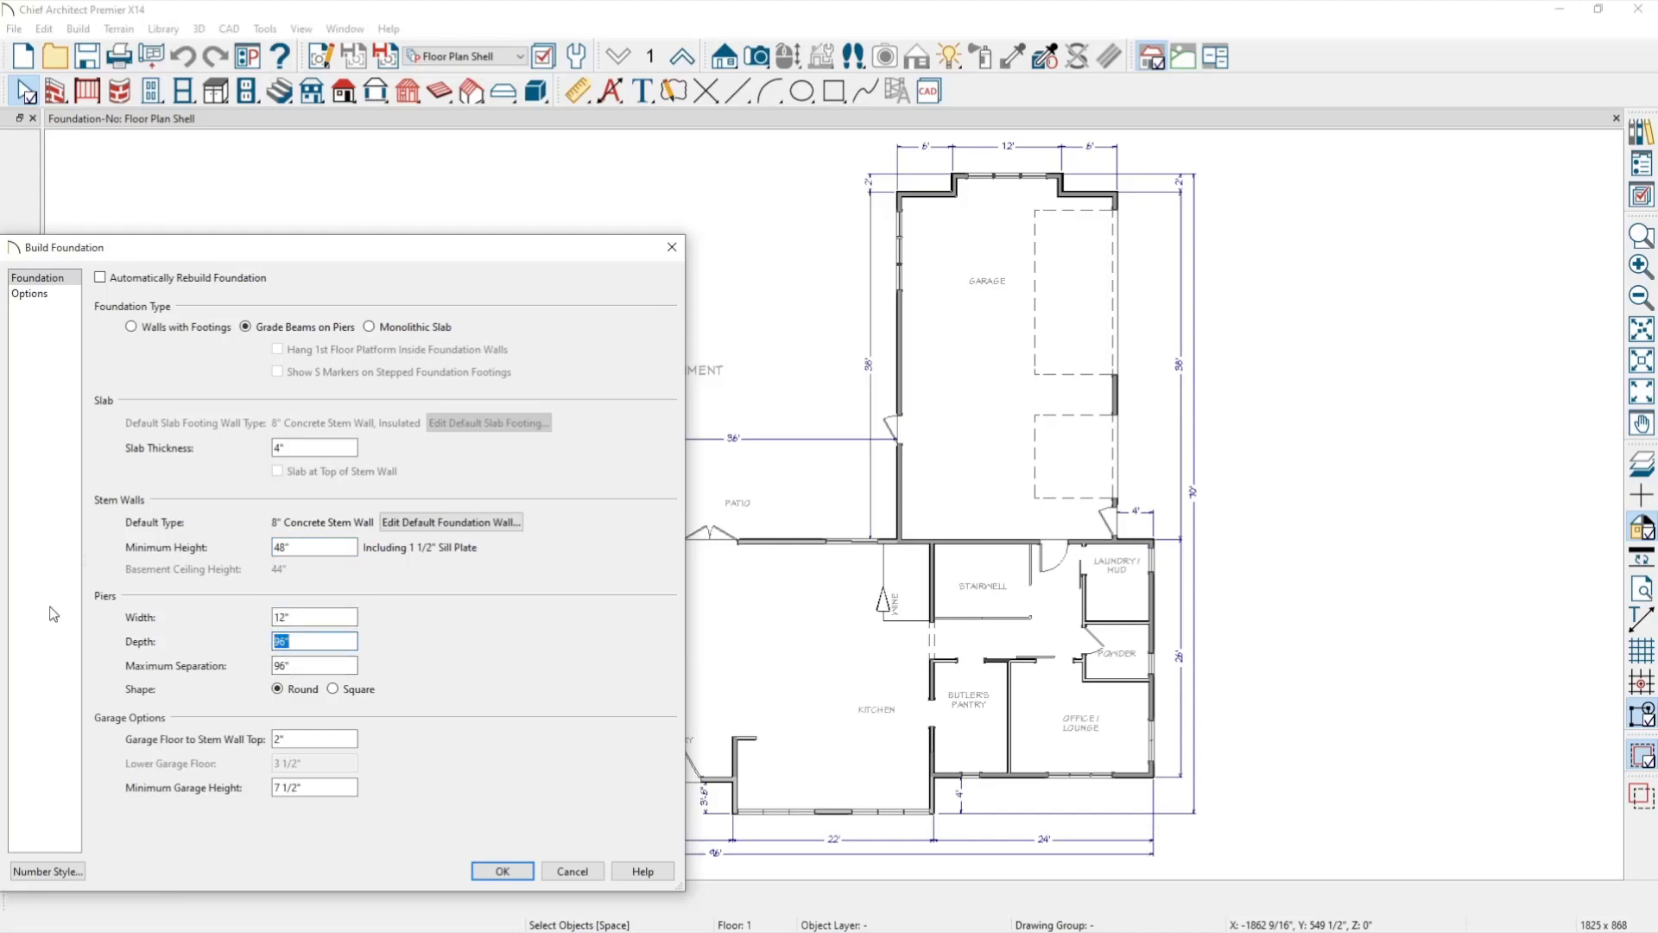
Set the pier depth and maximum separation to 48" and derive the foundation from the 1st floor plan.
type("48")
key("Tab")
type("48")
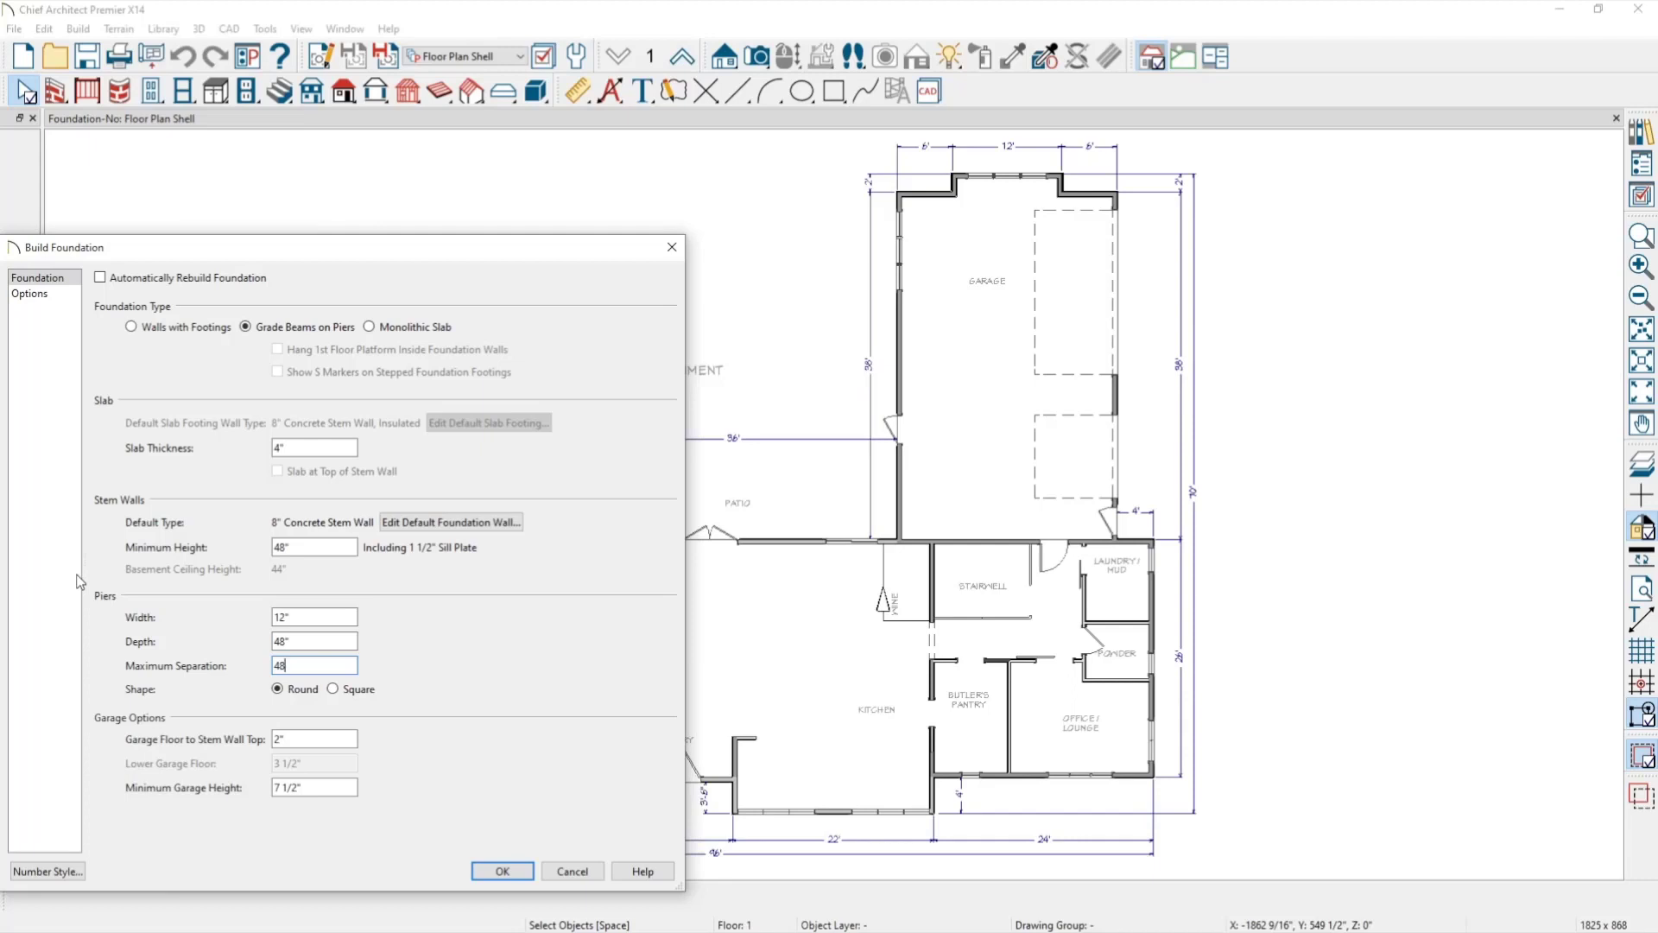
left_click(522, 871)
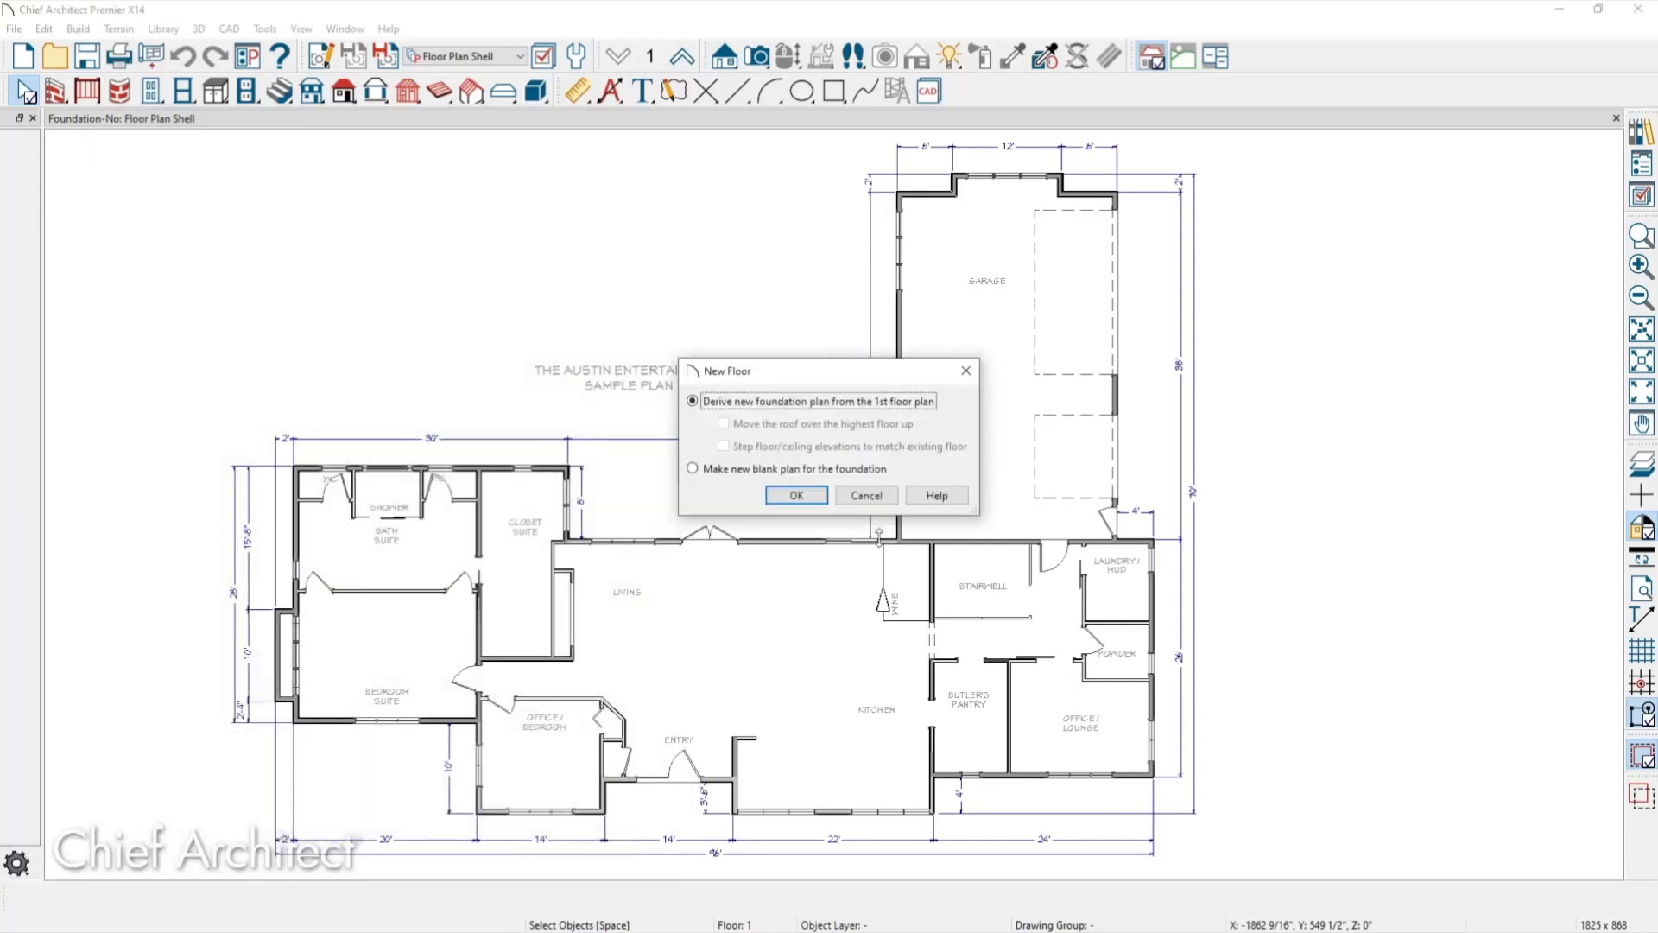
left_click(796, 495)
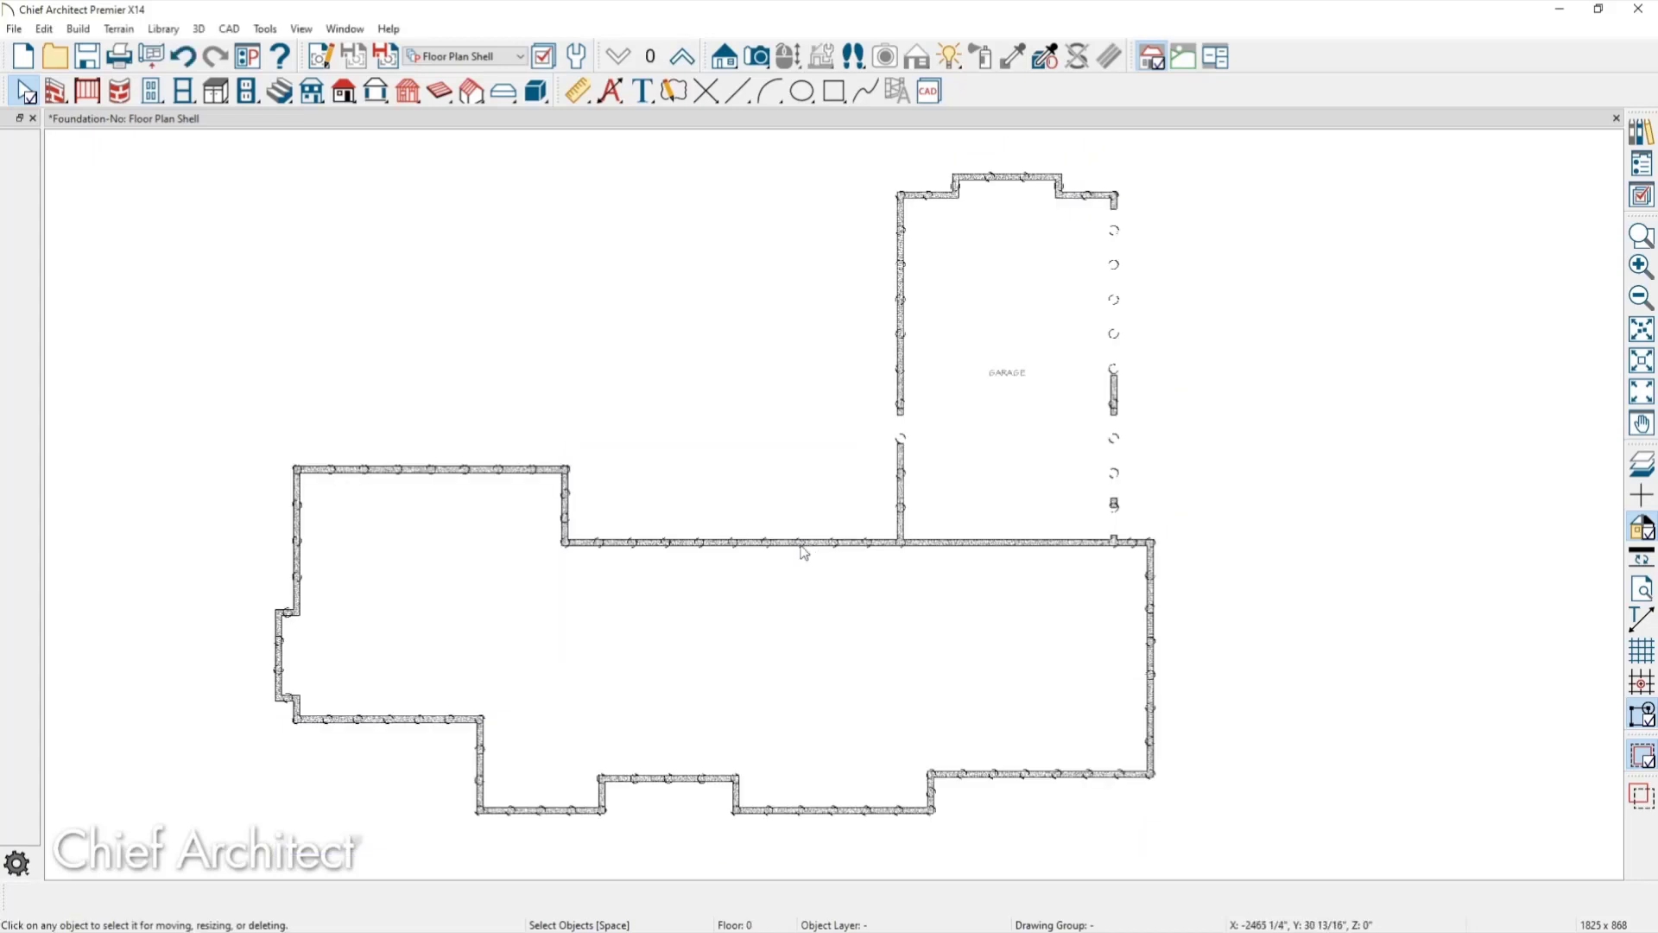
Try deleting the two foundation walls around the bath and closet wing's outer corner, and undo the deletion.
left_click(57, 92)
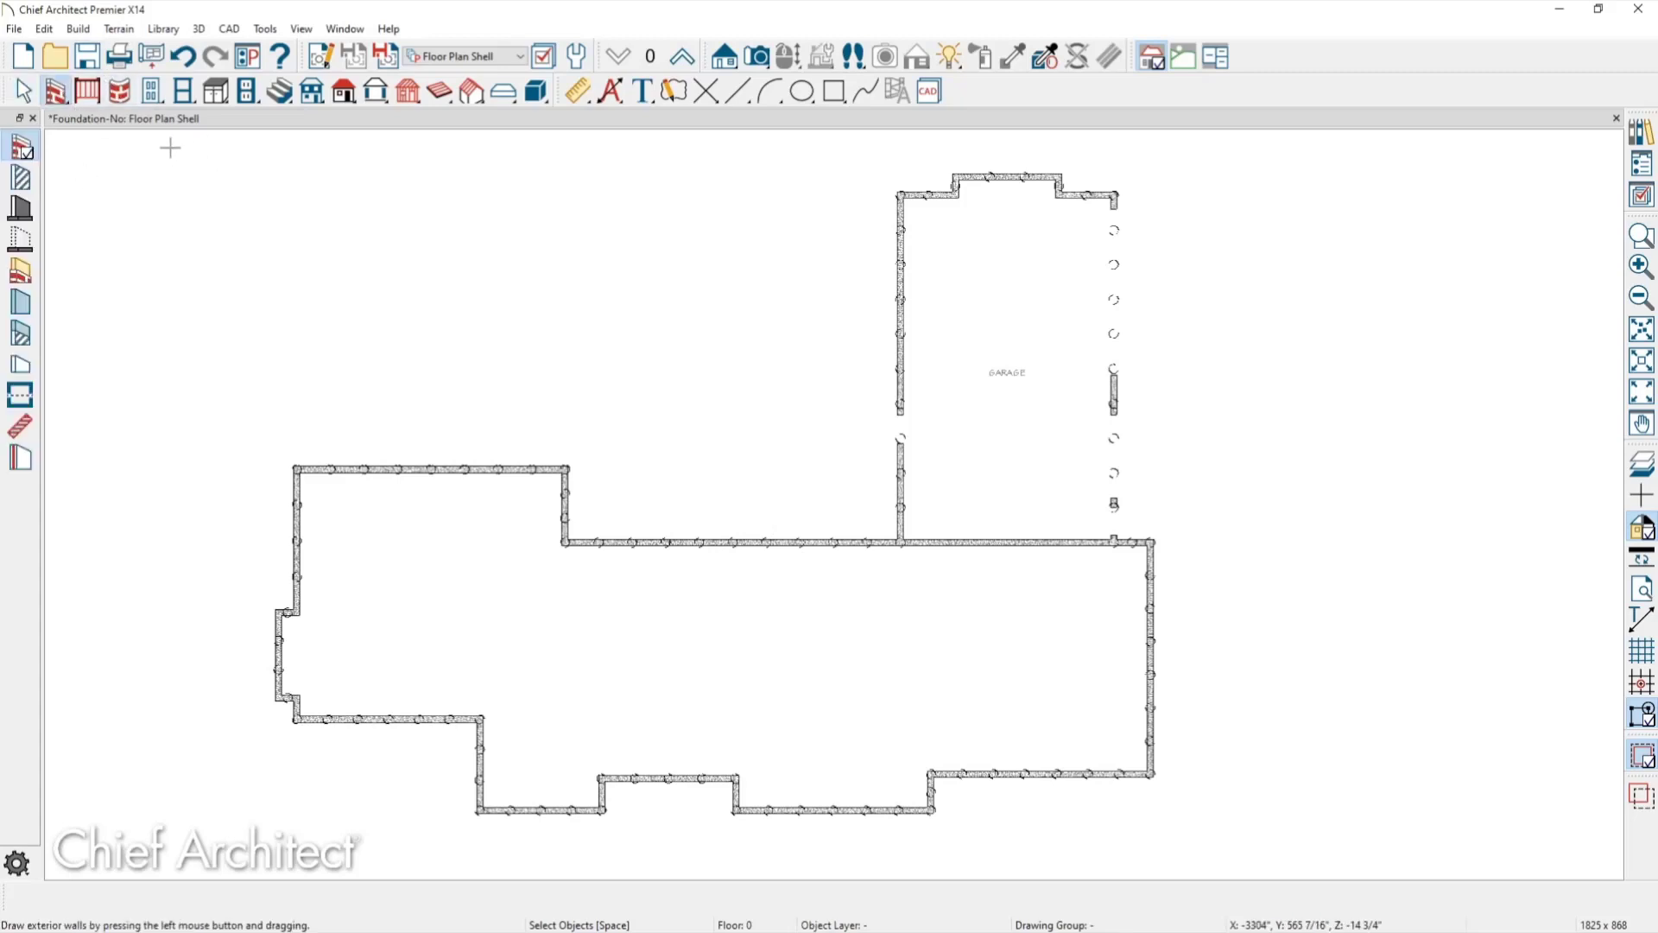
left_click_drag(176, 137, 677, 582)
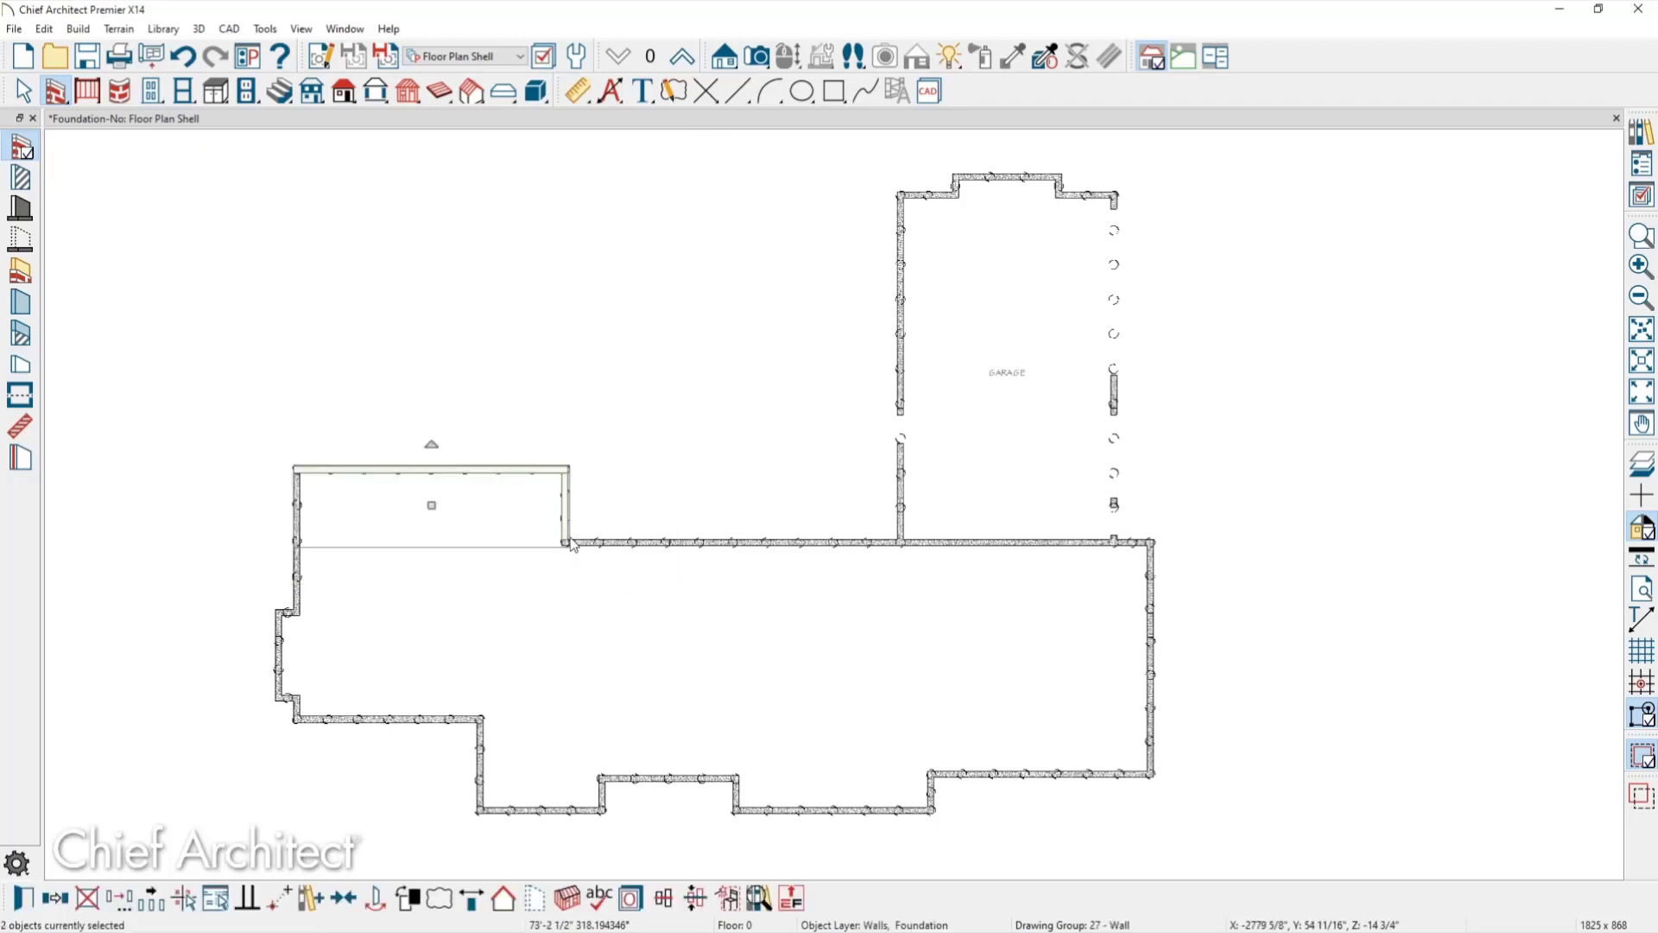
key("Delete")
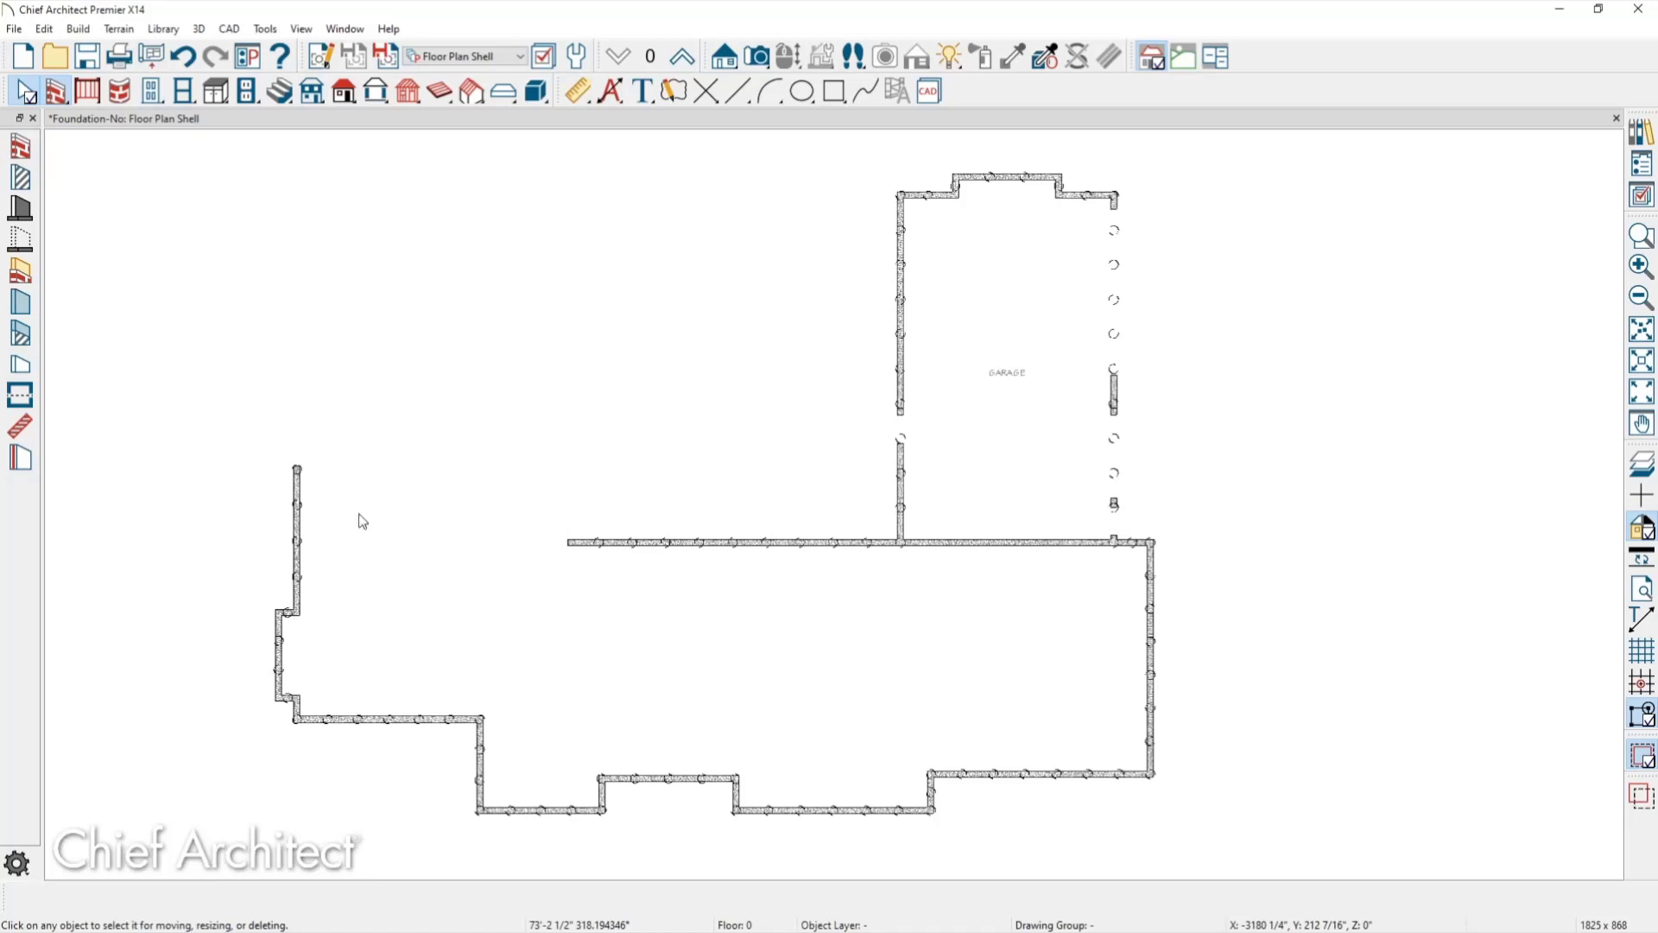
key("ctrl+z")
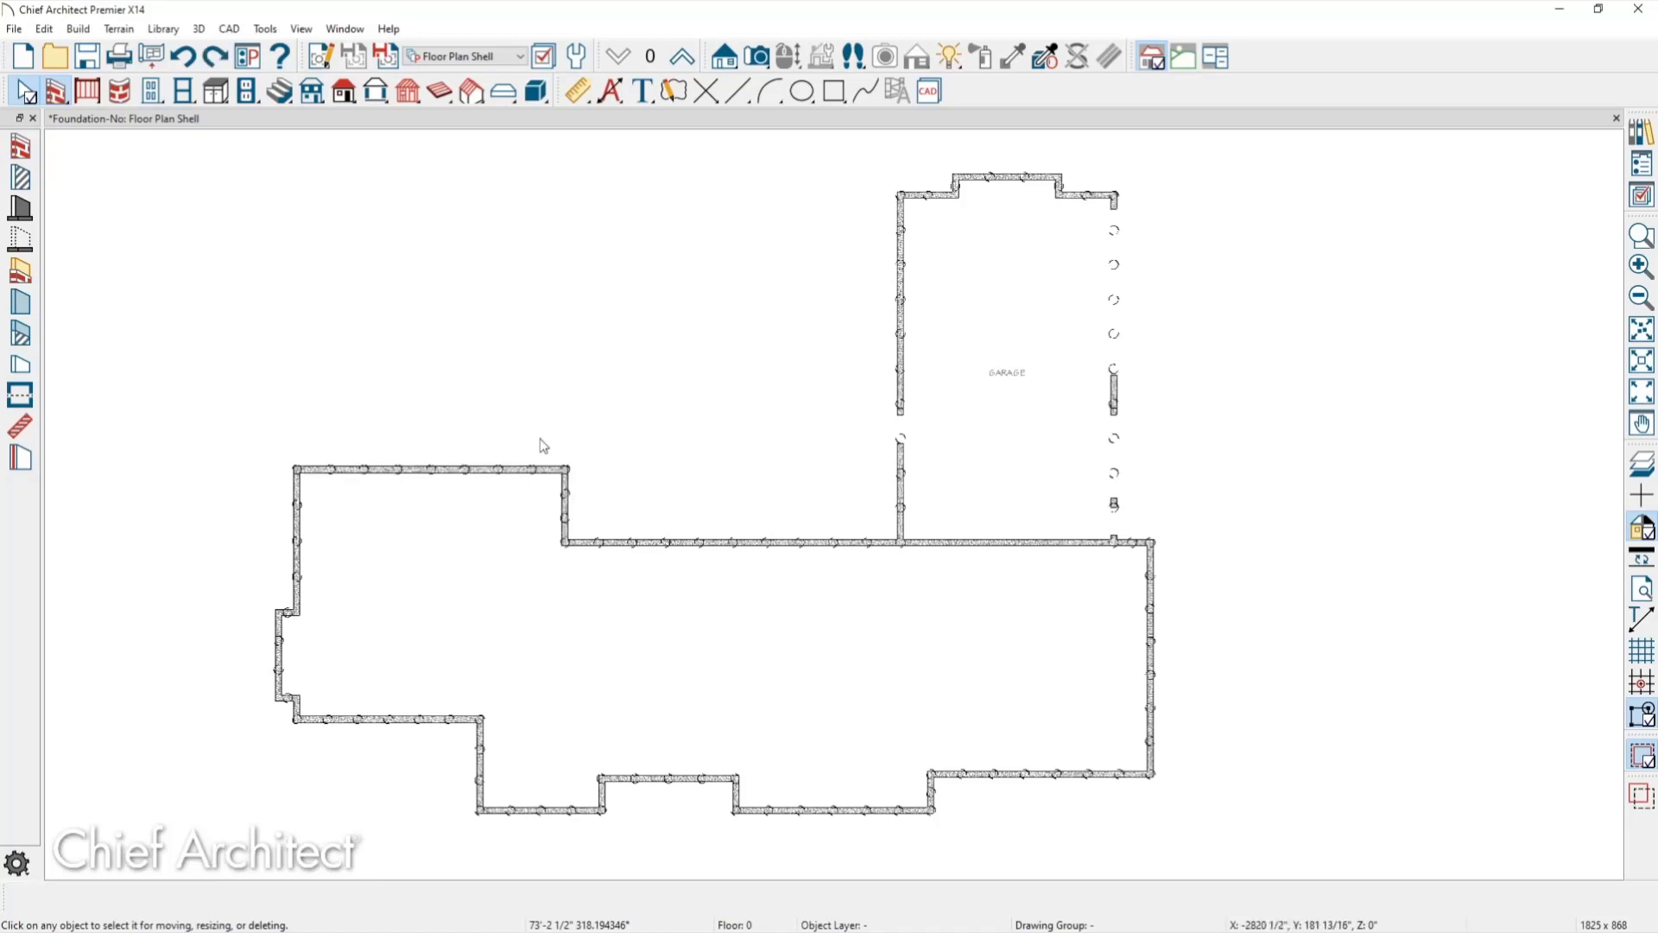
Make all foundation walls invisible and check the piers in a perspective floor overview.
left_click(20, 147)
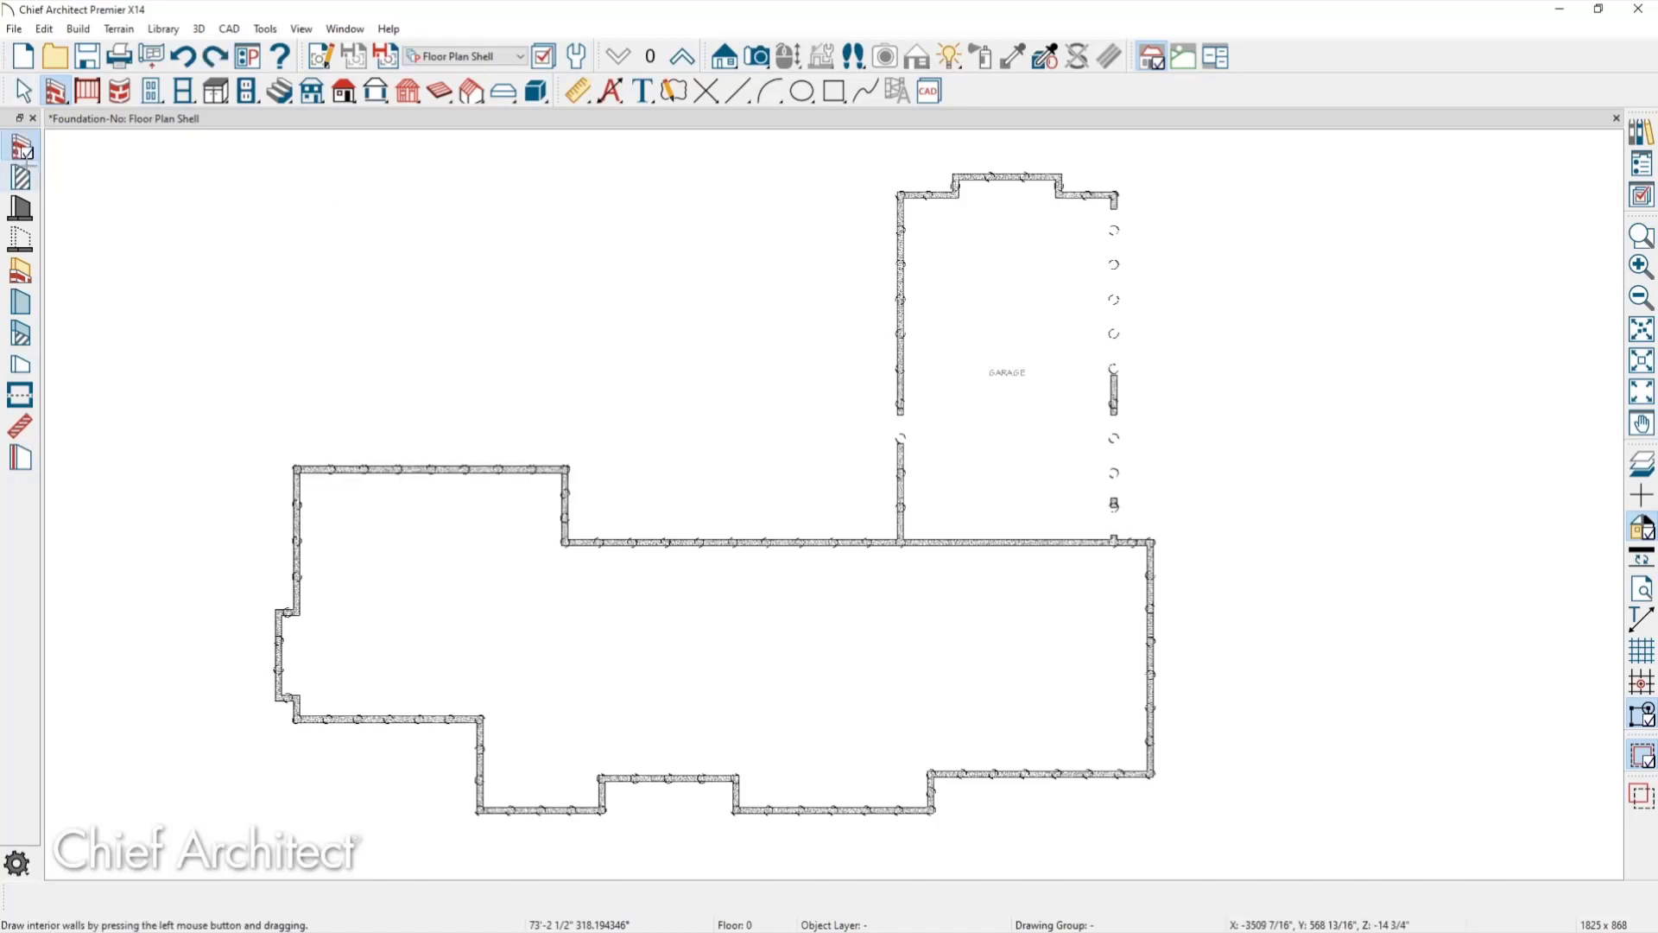
left_click_drag(269, 138, 1224, 833)
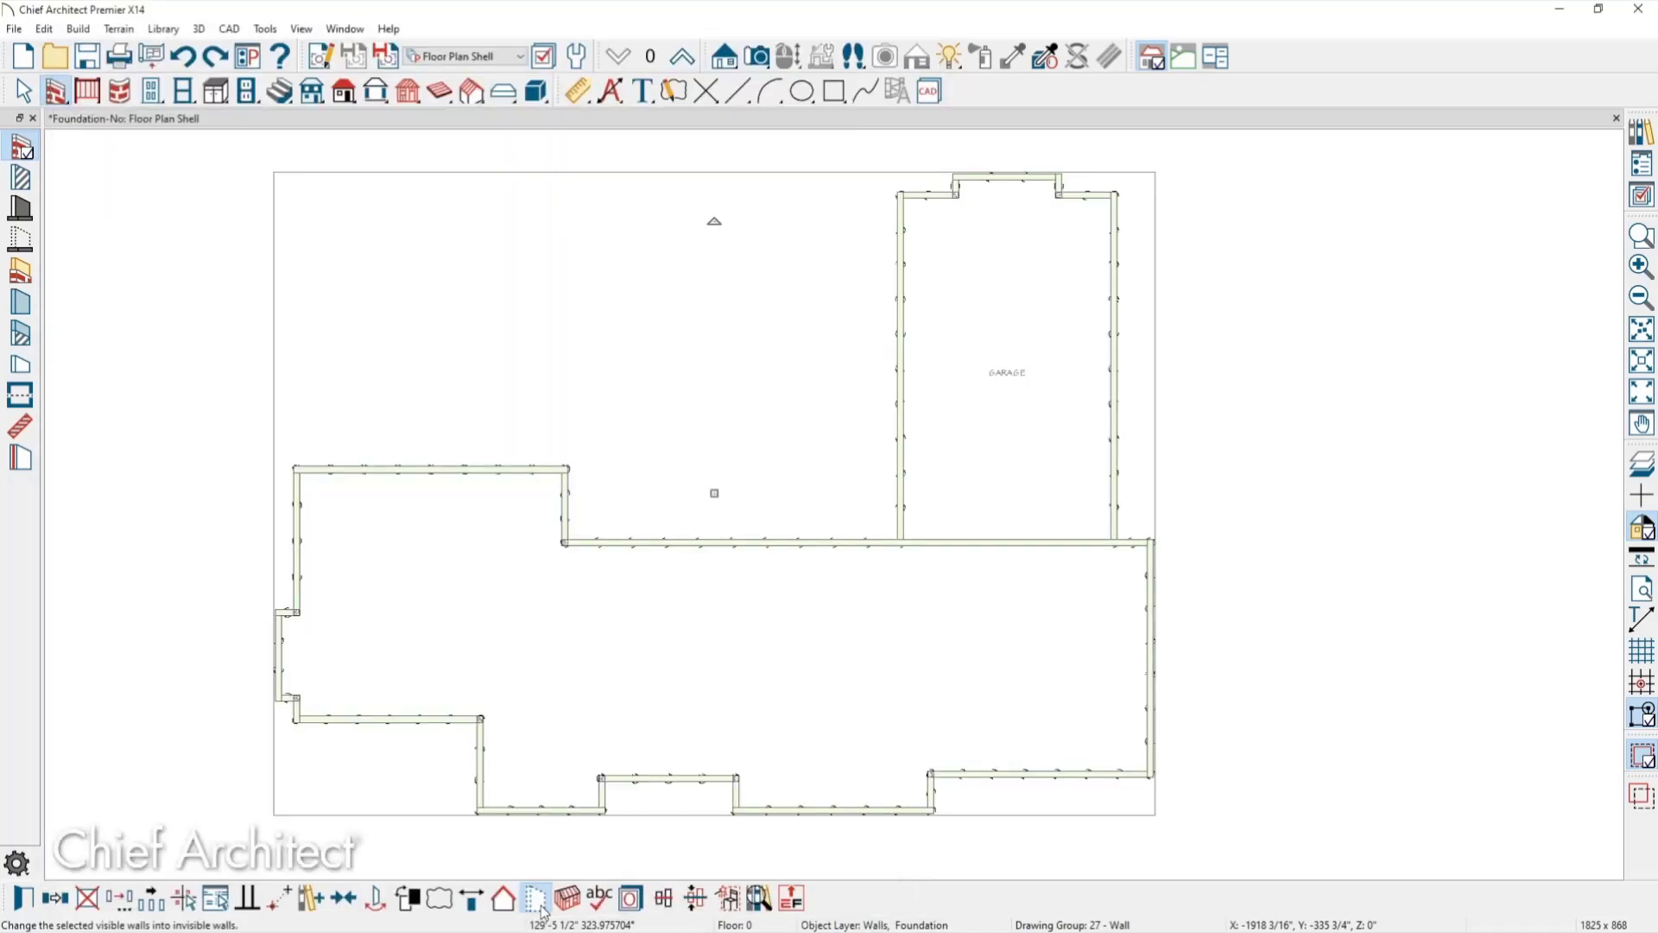
left_click(536, 898)
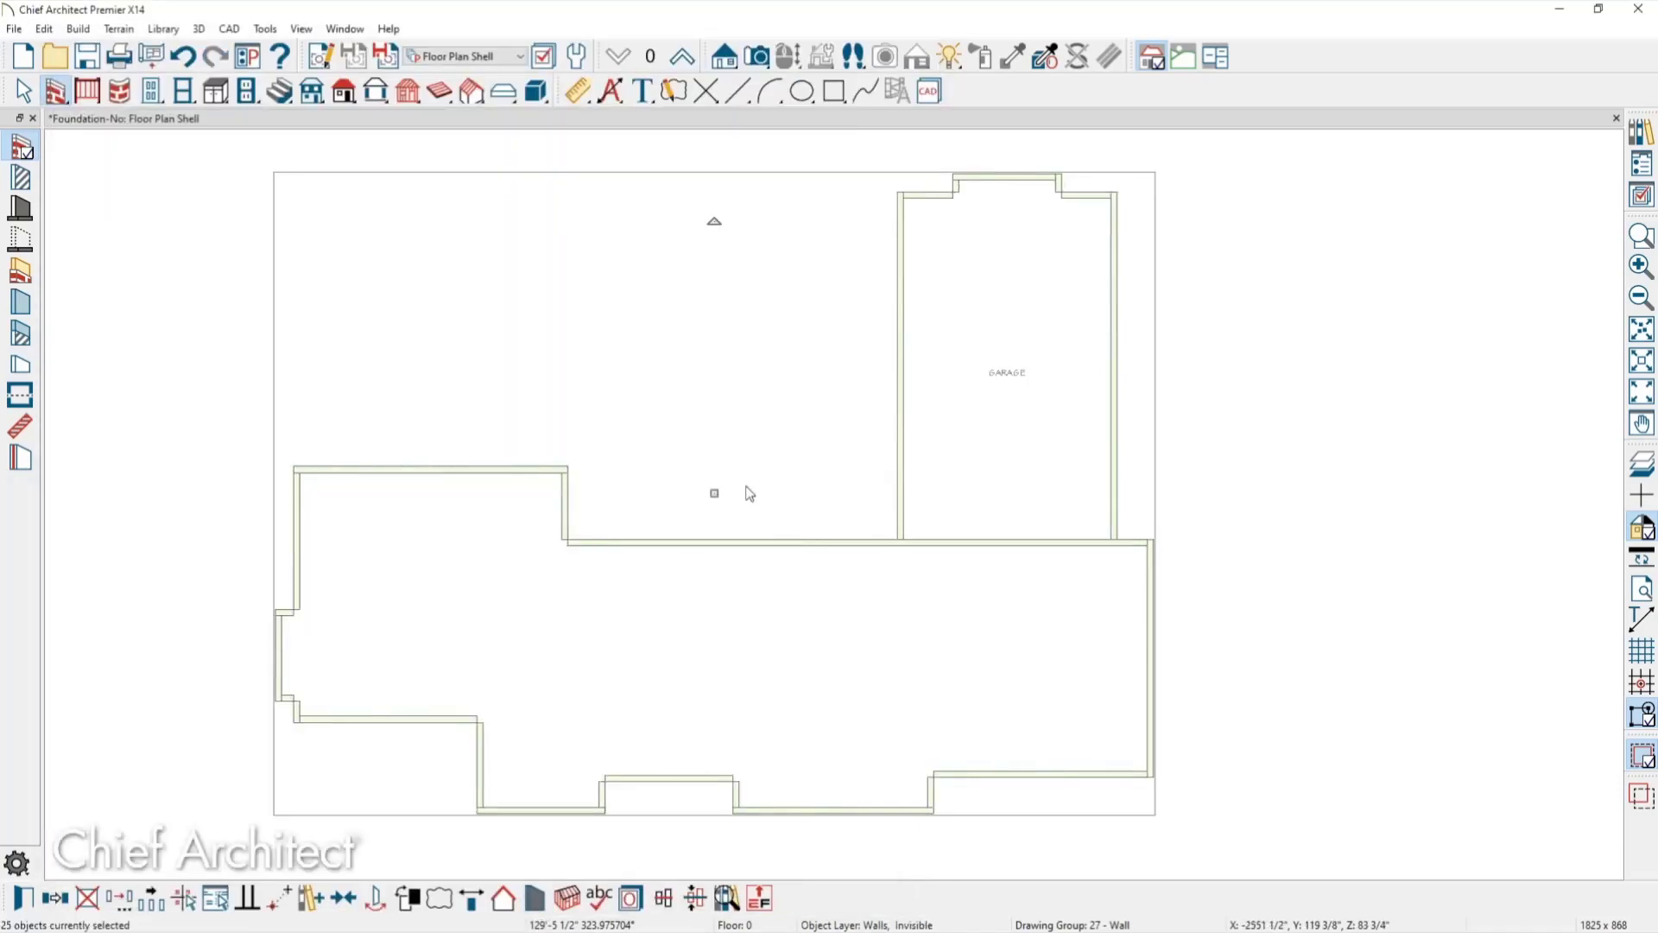
left_click(757, 56)
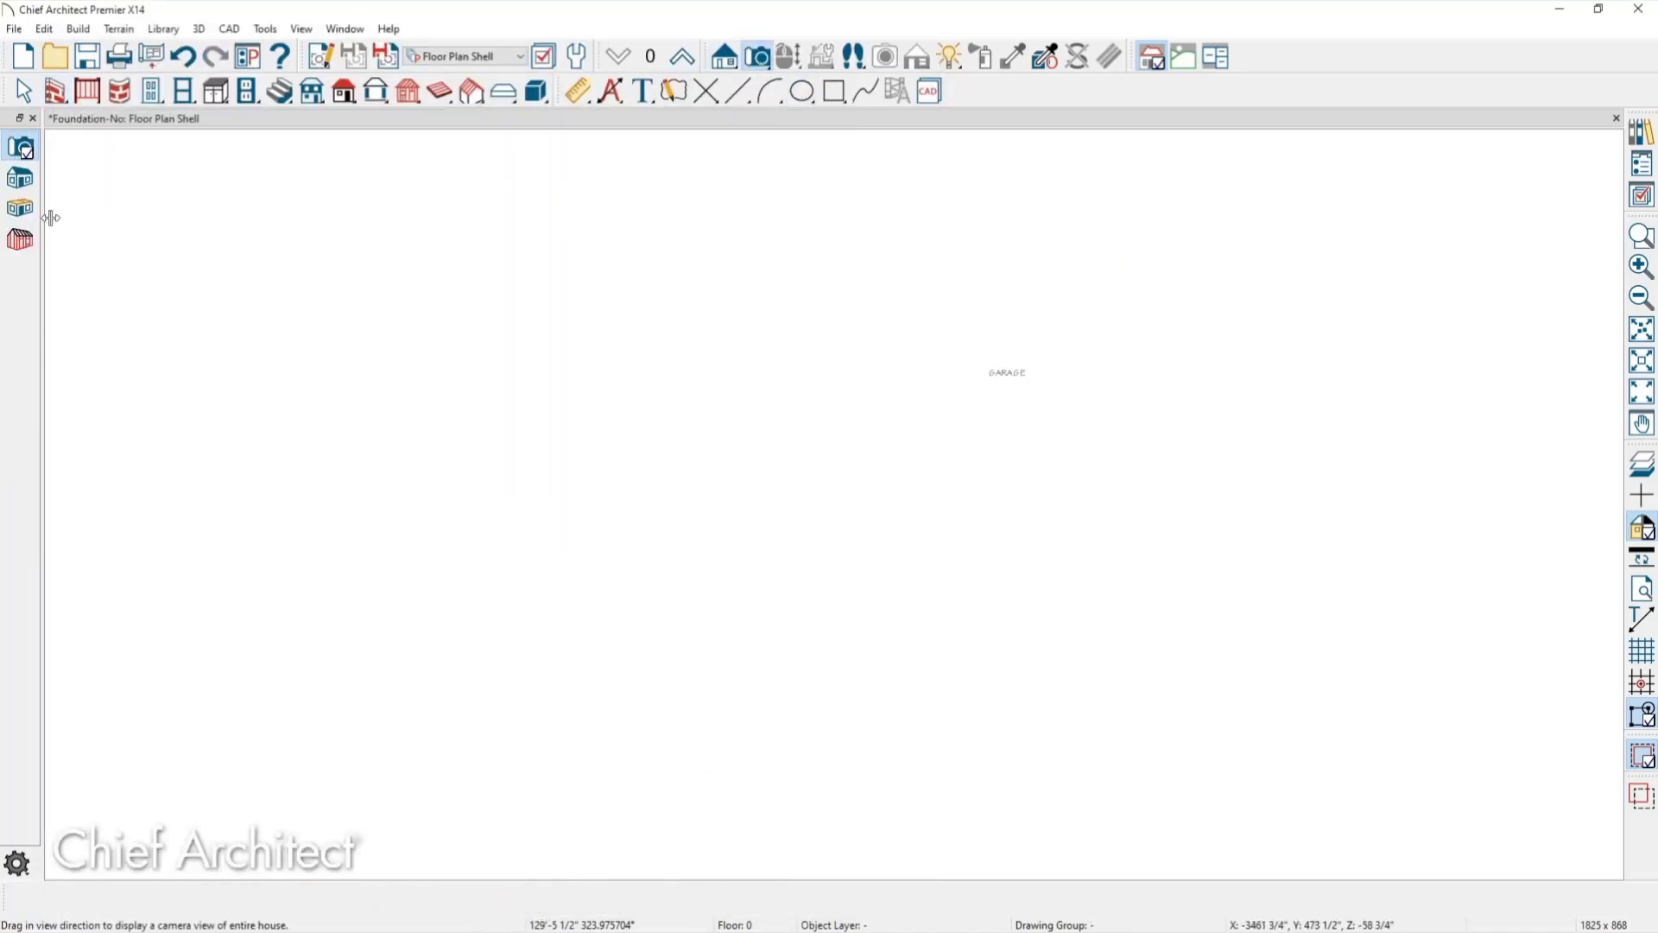
left_click(19, 208)
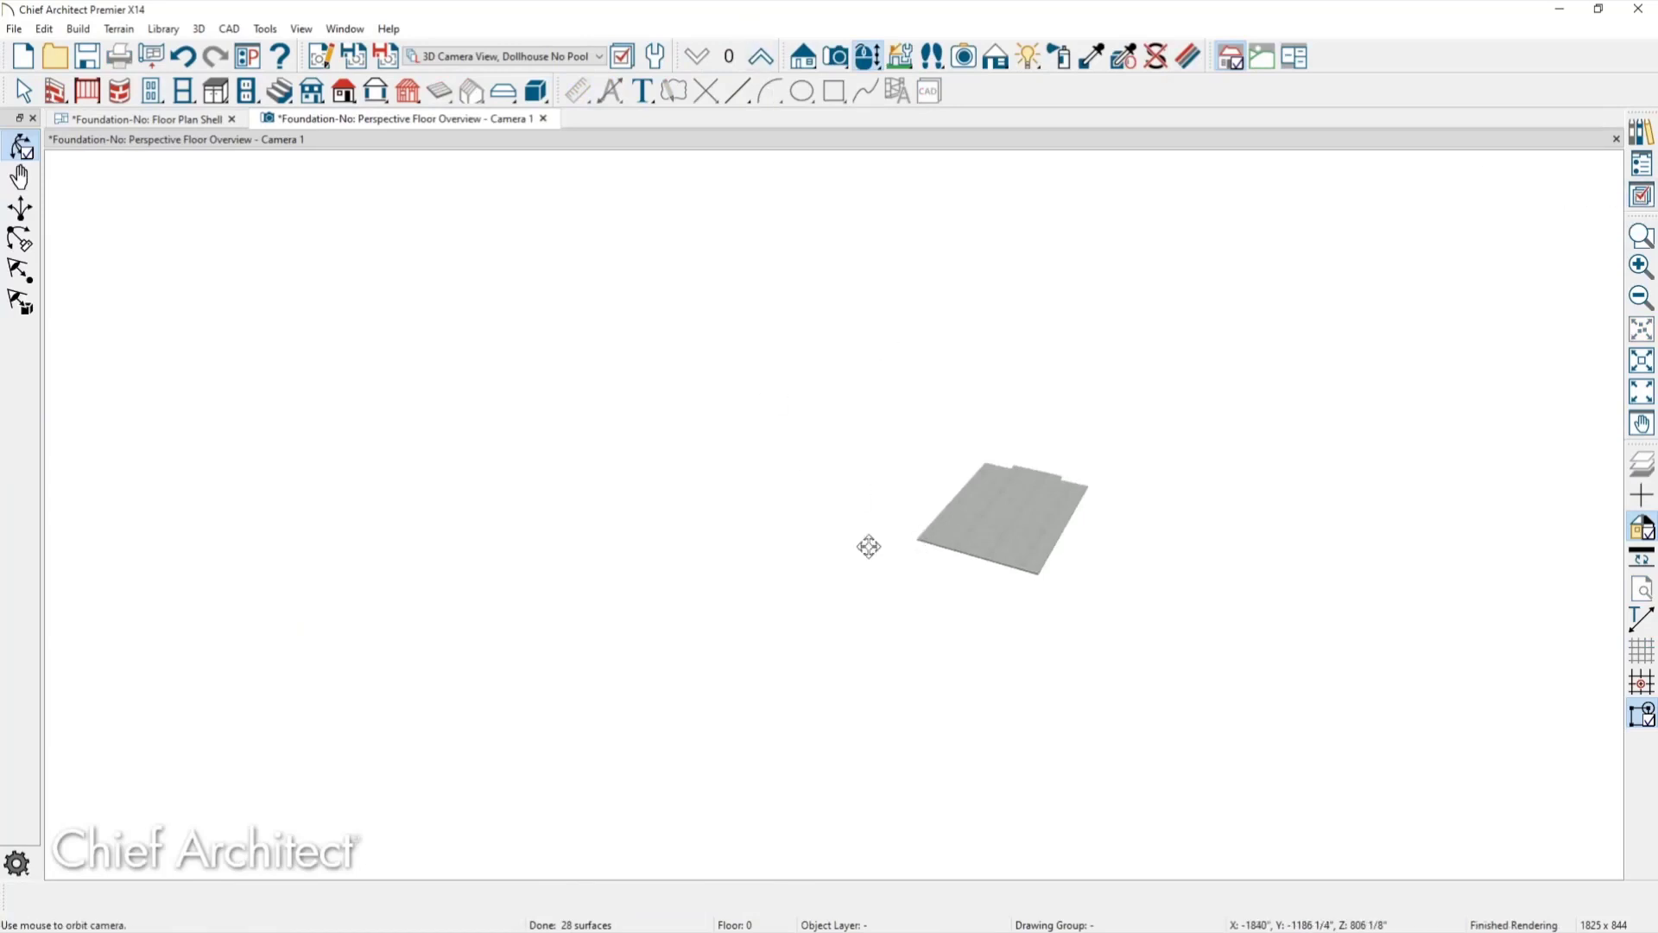
left_click_drag(870, 544, 940, 577)
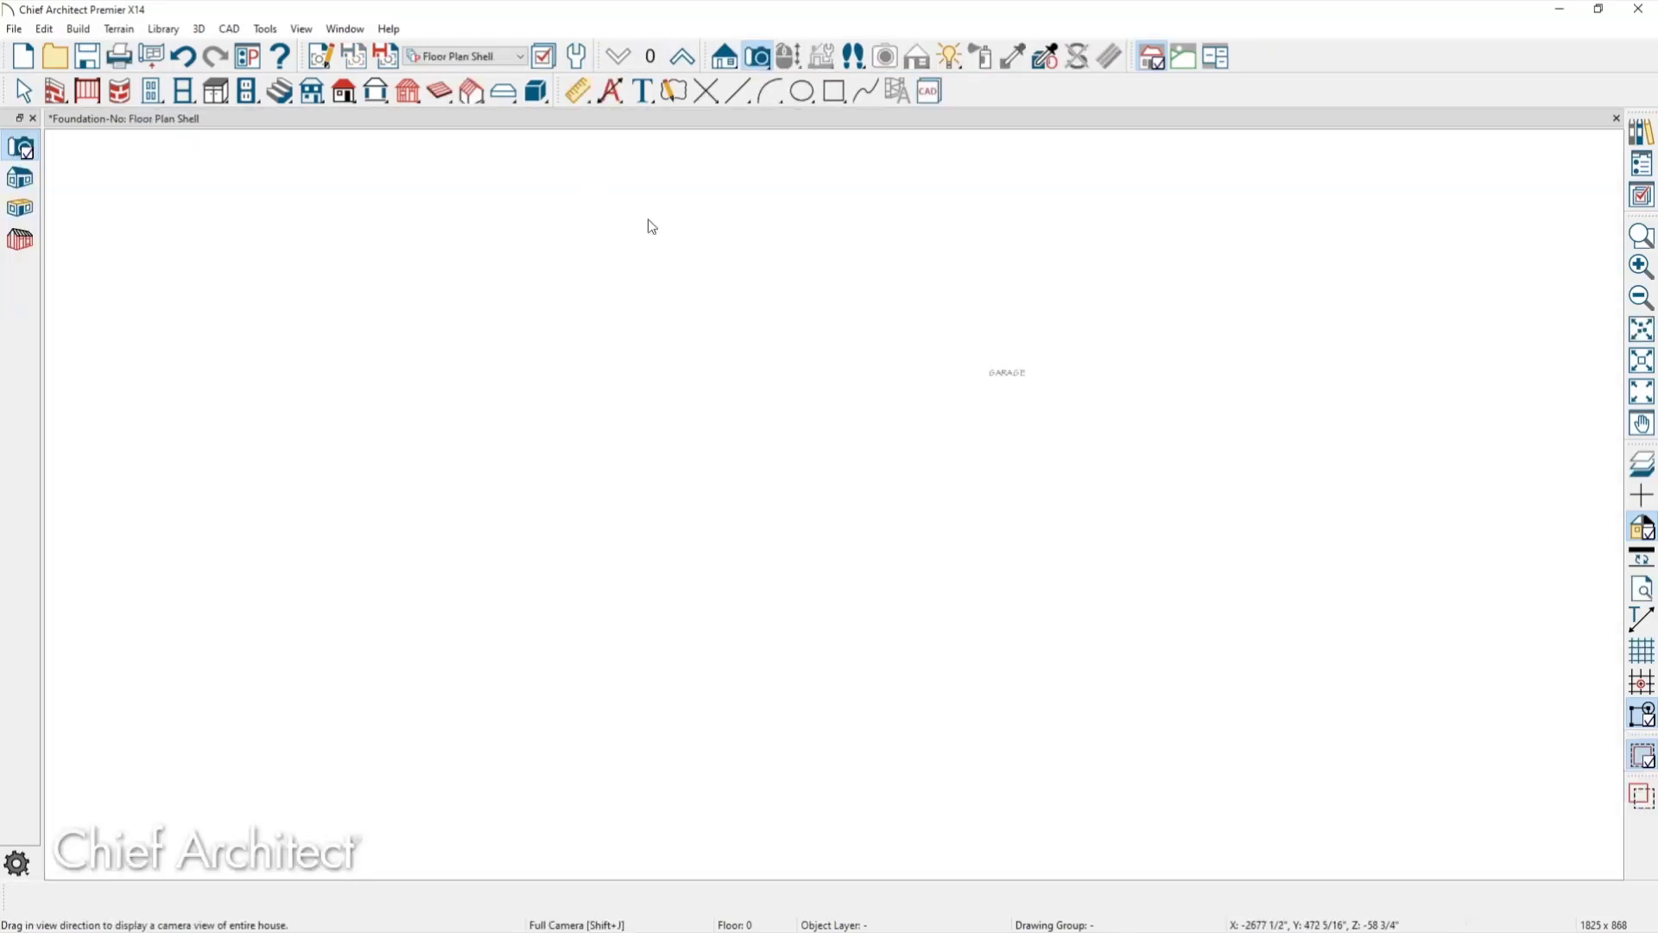
Undo making the grade beam foundation walls invisible.
left_click(185, 58)
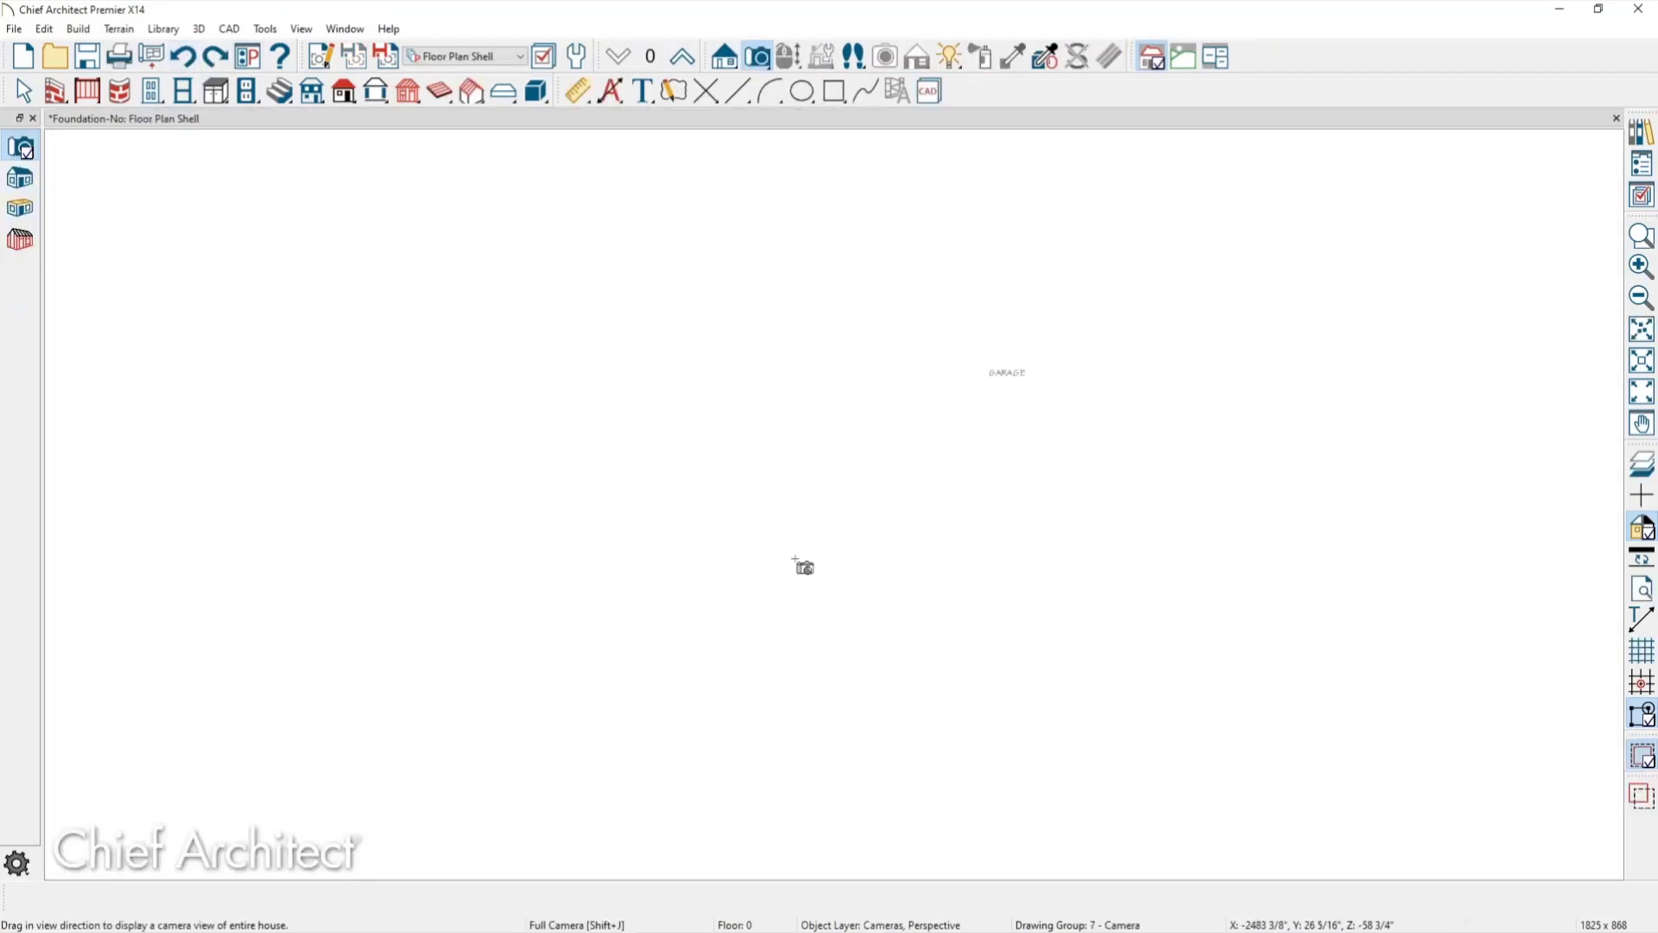
scroll(930, 602, "up", 5)
key("Escape")
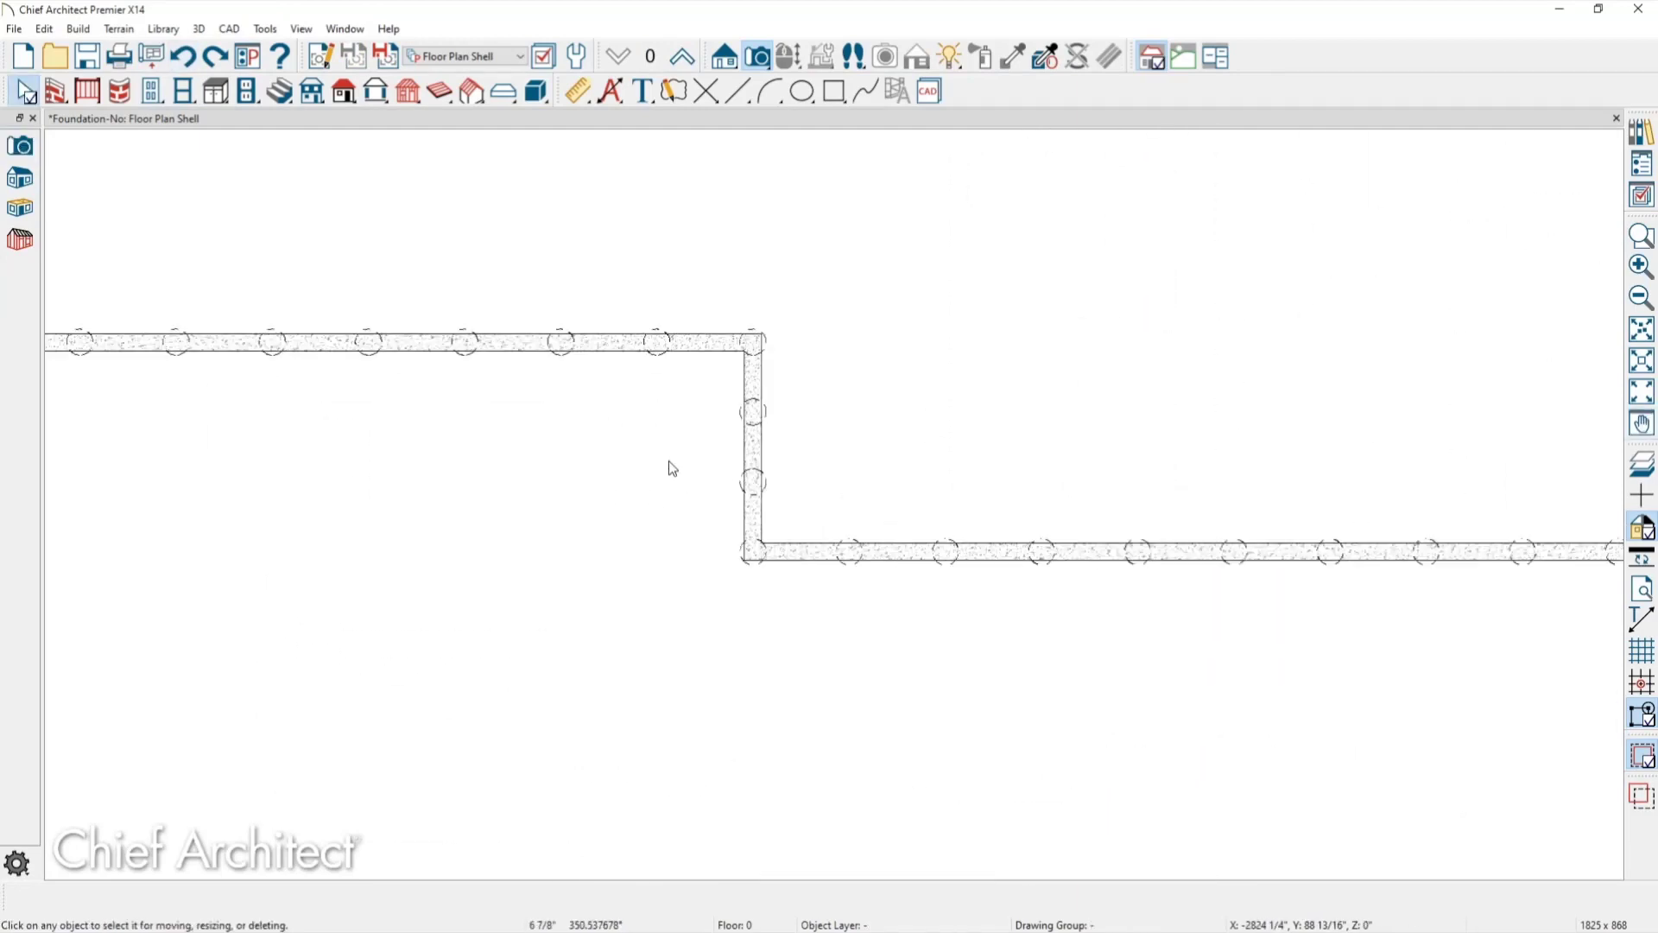
Rebuild the foundation as Walls with Footings, discarding the existing foundation and deriving it from the 1st floor plan.
middle_click_drag(651, 451, 899, 496)
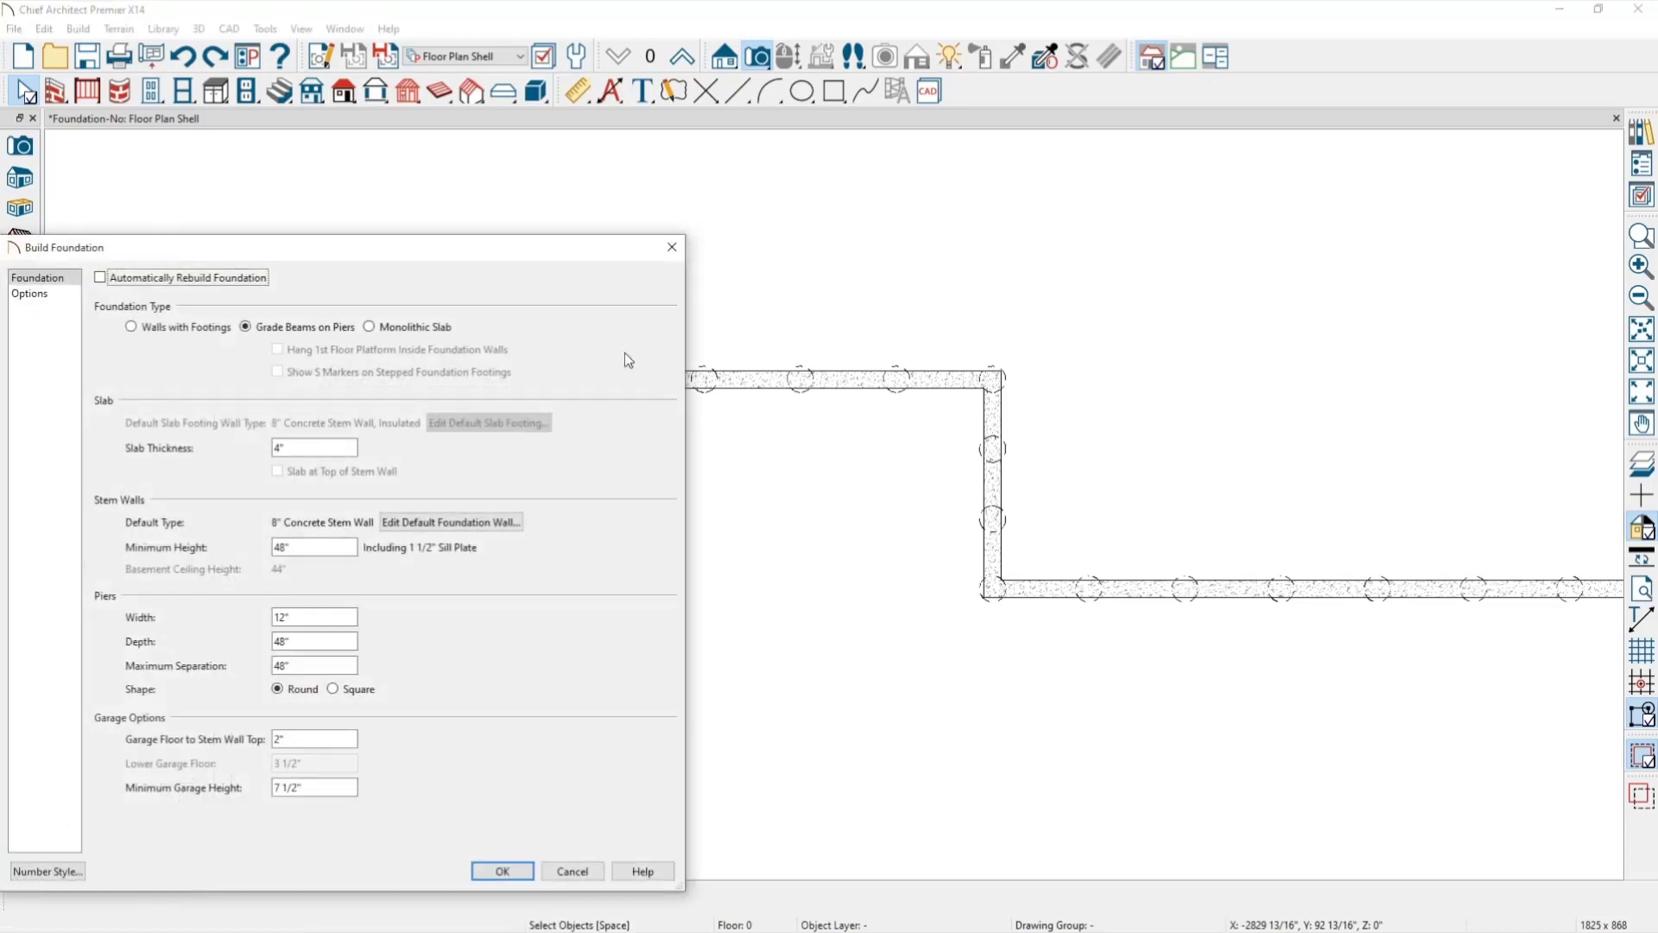
left_click(133, 327)
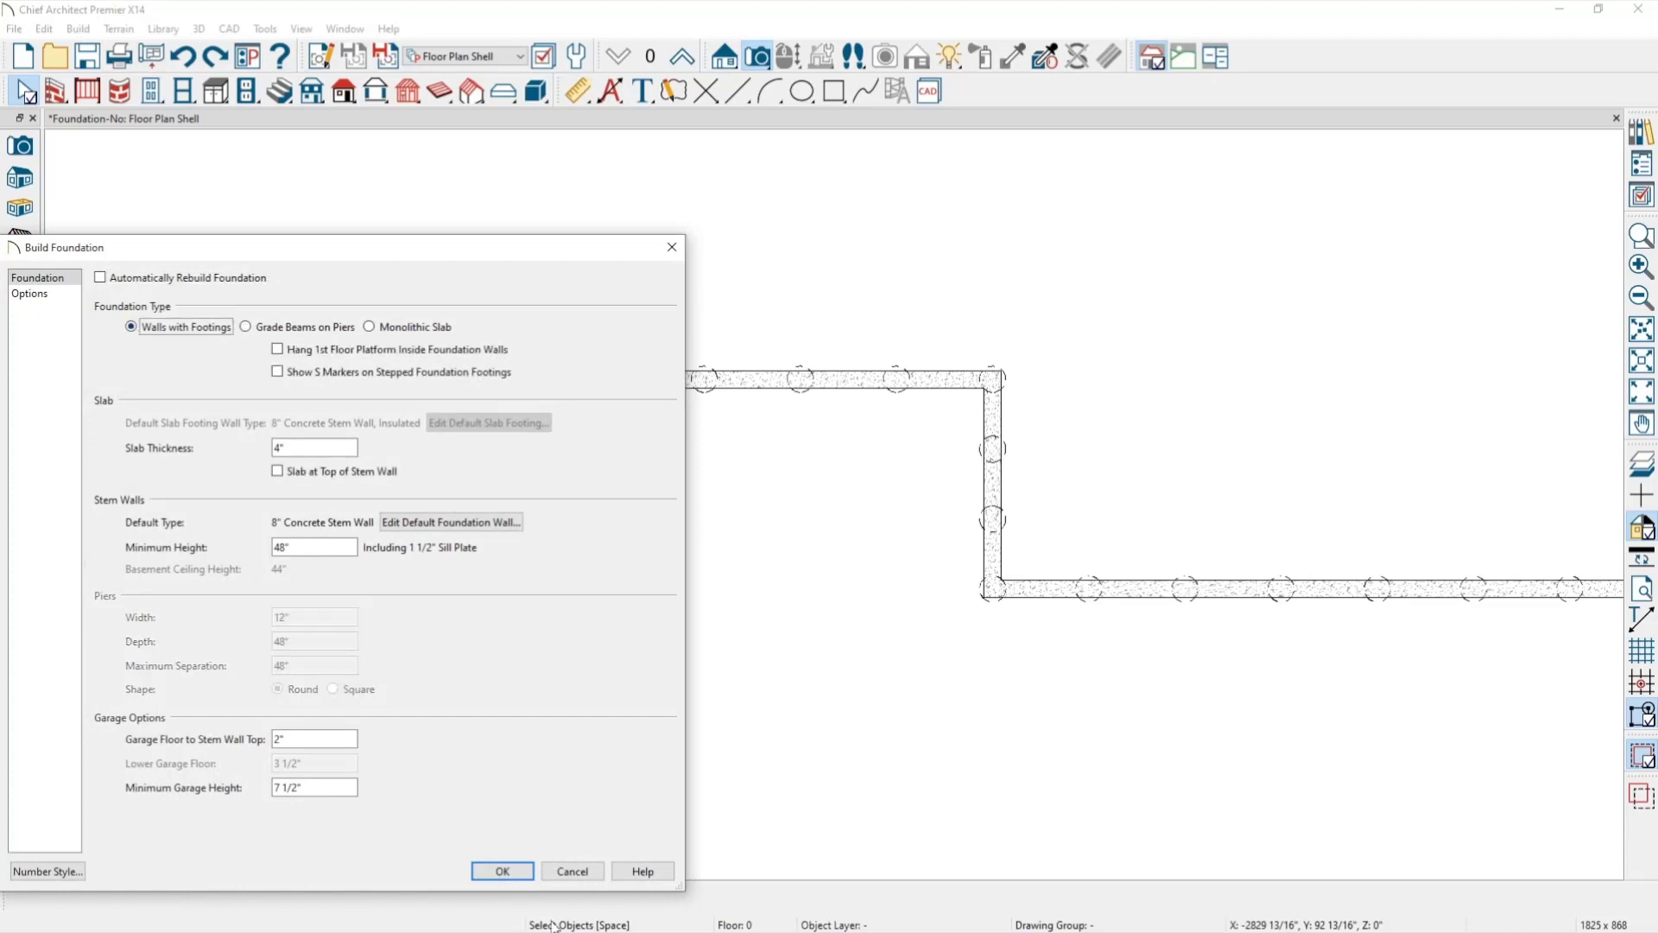
left_click(530, 876)
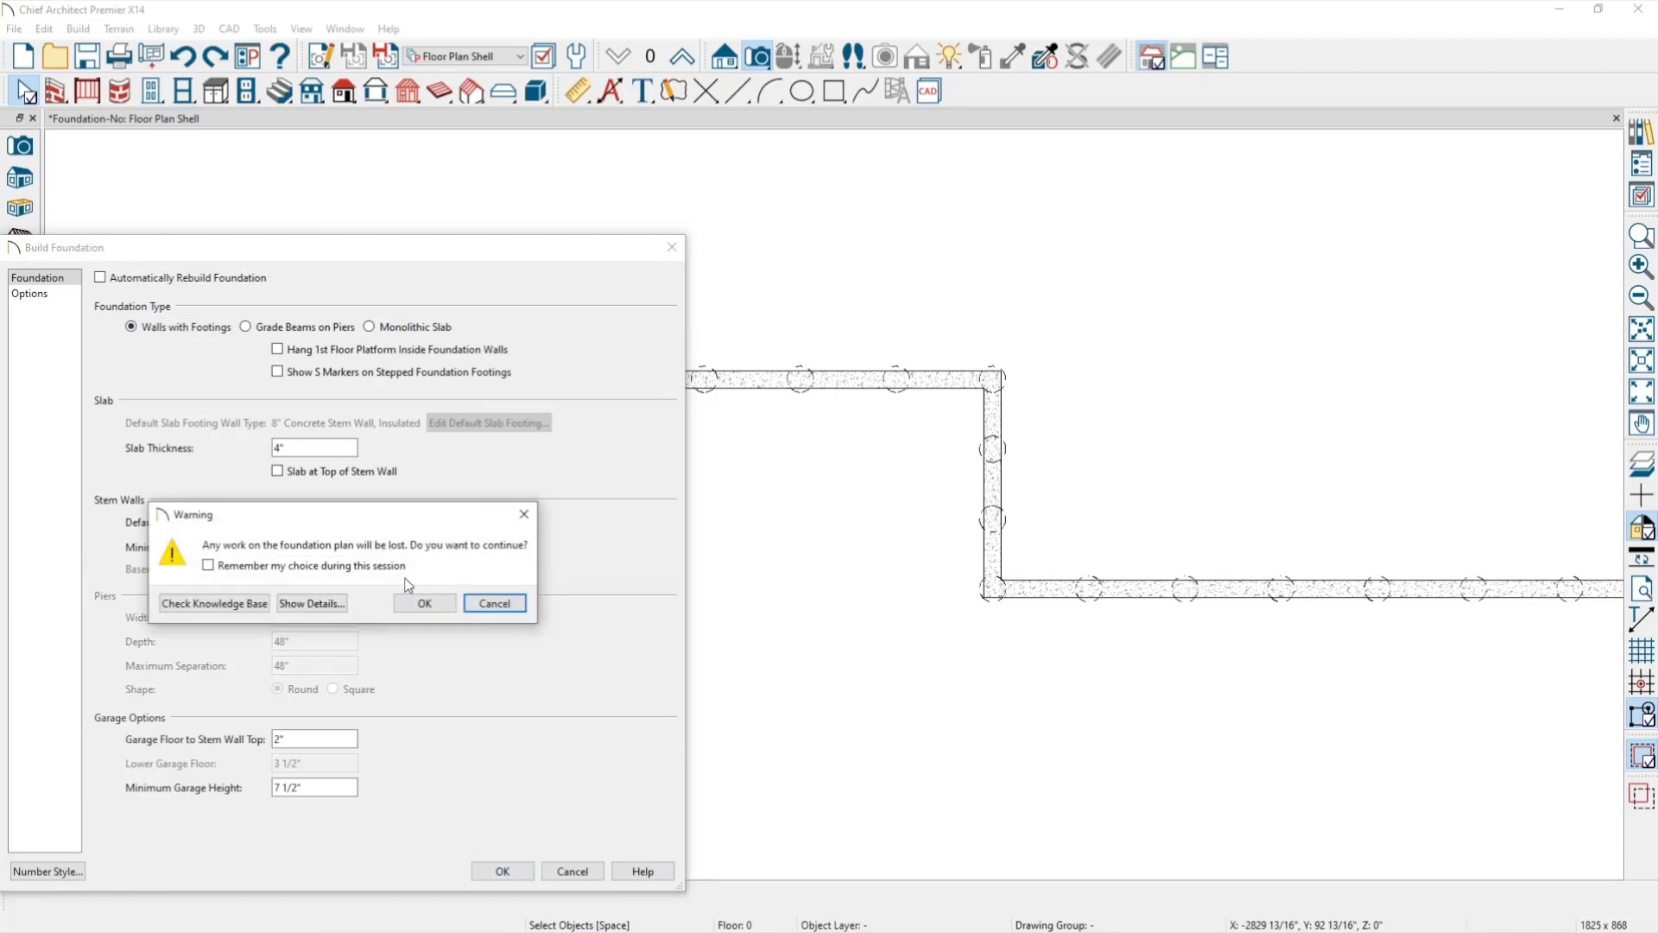
left_click(404, 604)
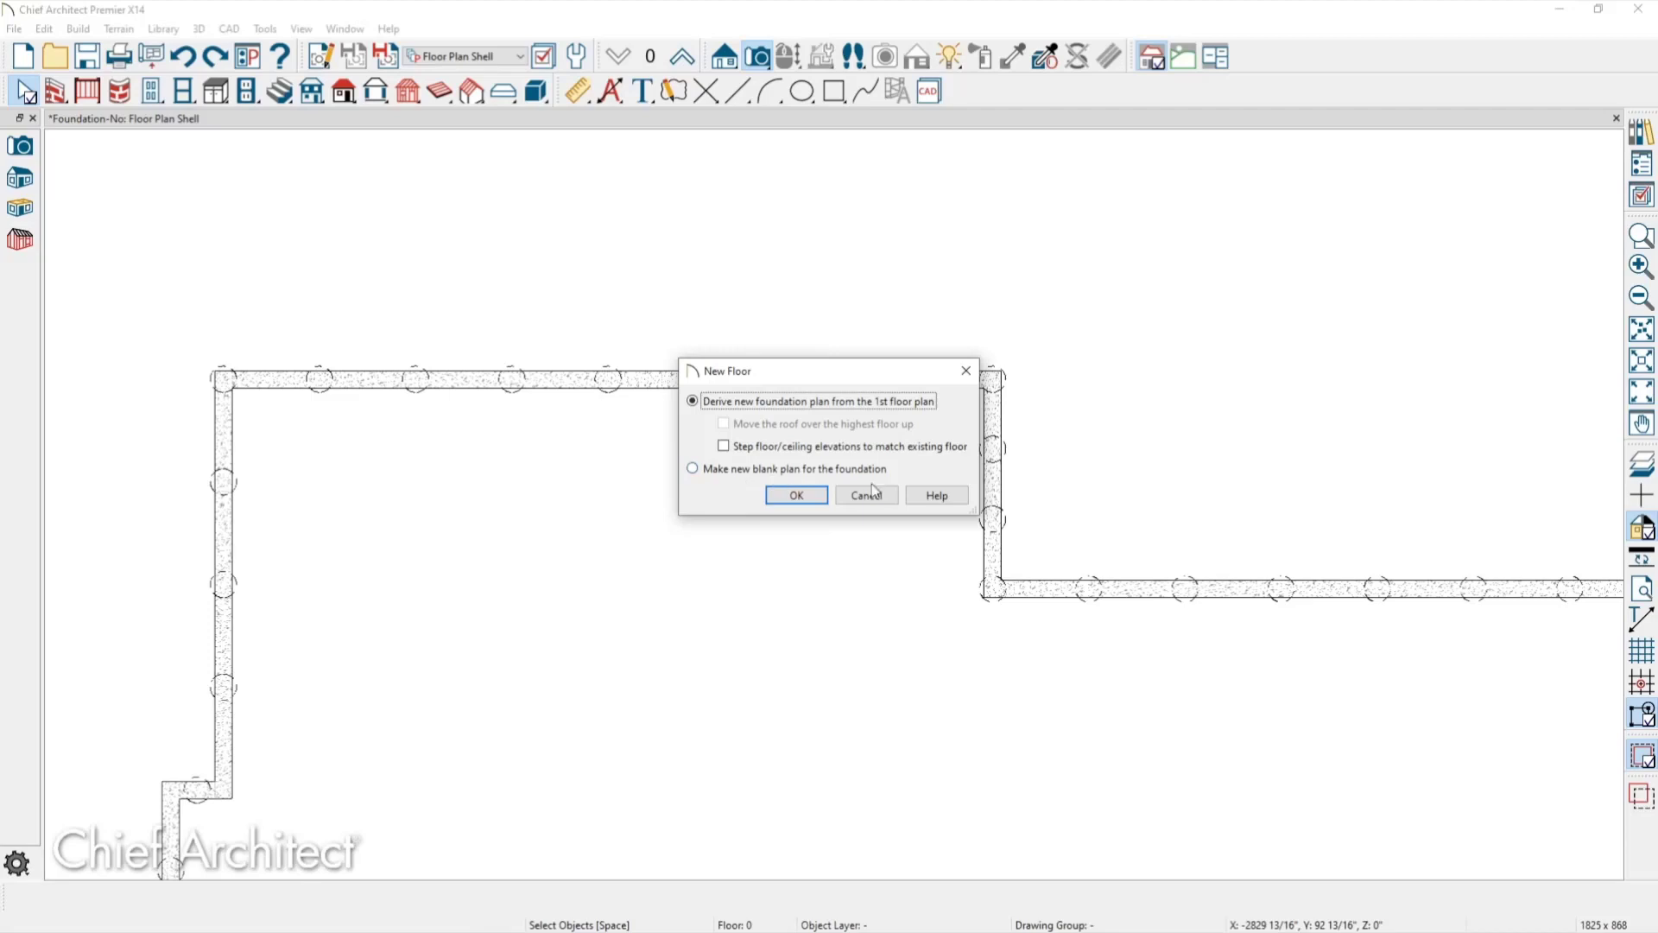
left_click(807, 497)
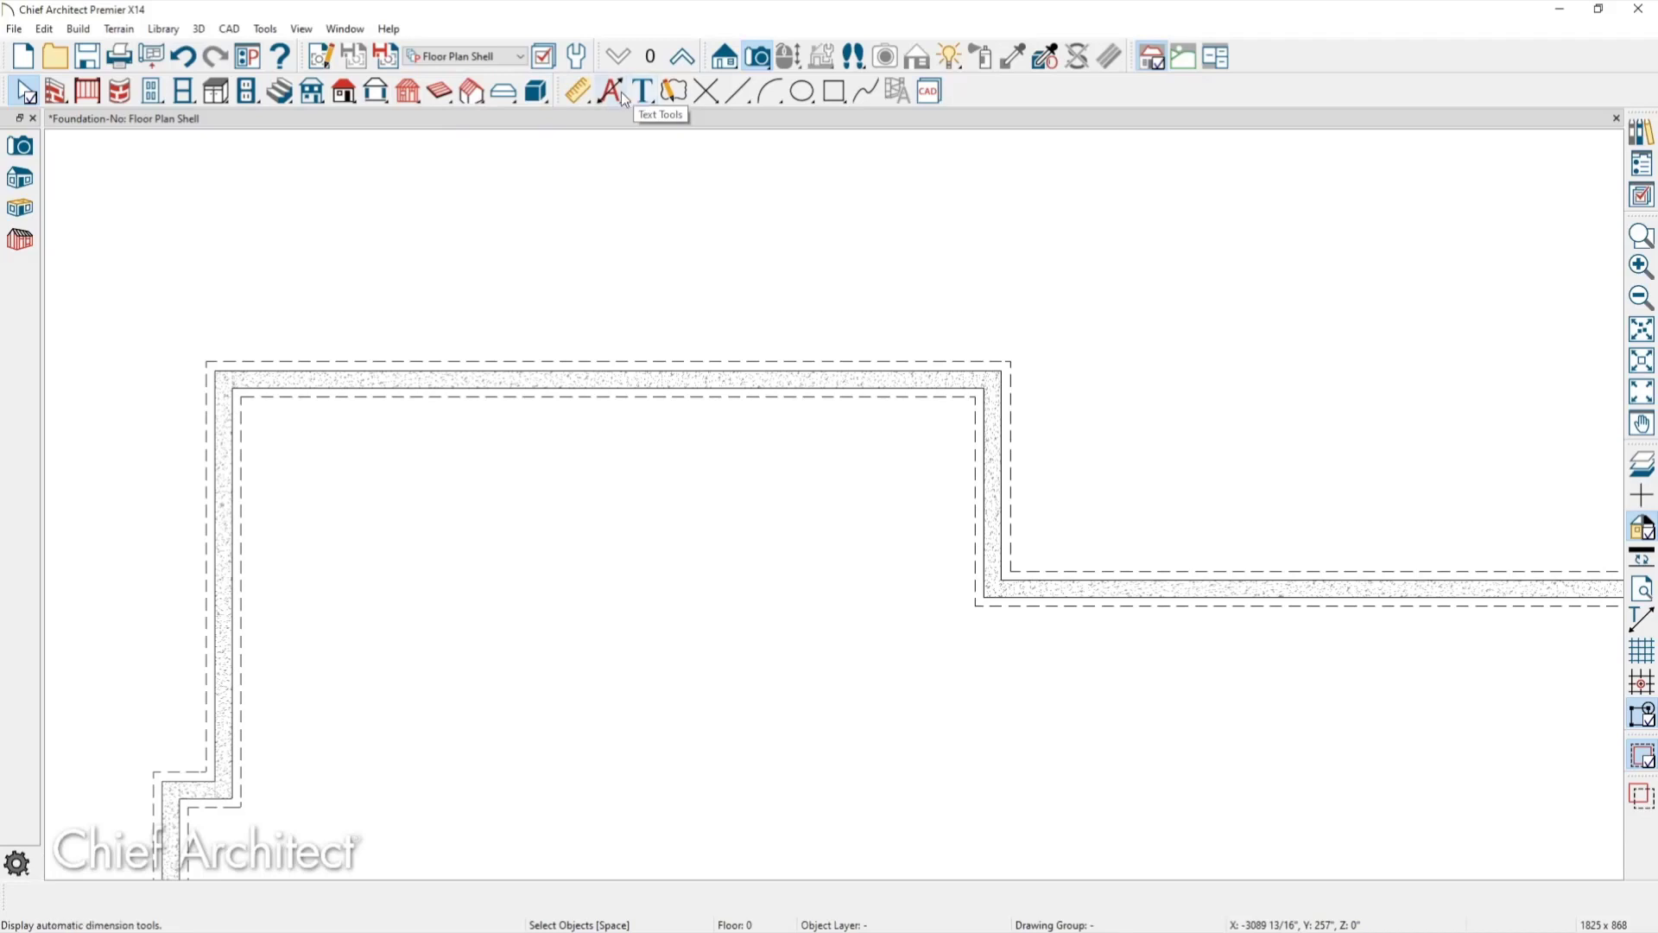
Place a post with footing at the outer corner of the bath wing and display the "Footings, Post" layer.
left_click(408, 91)
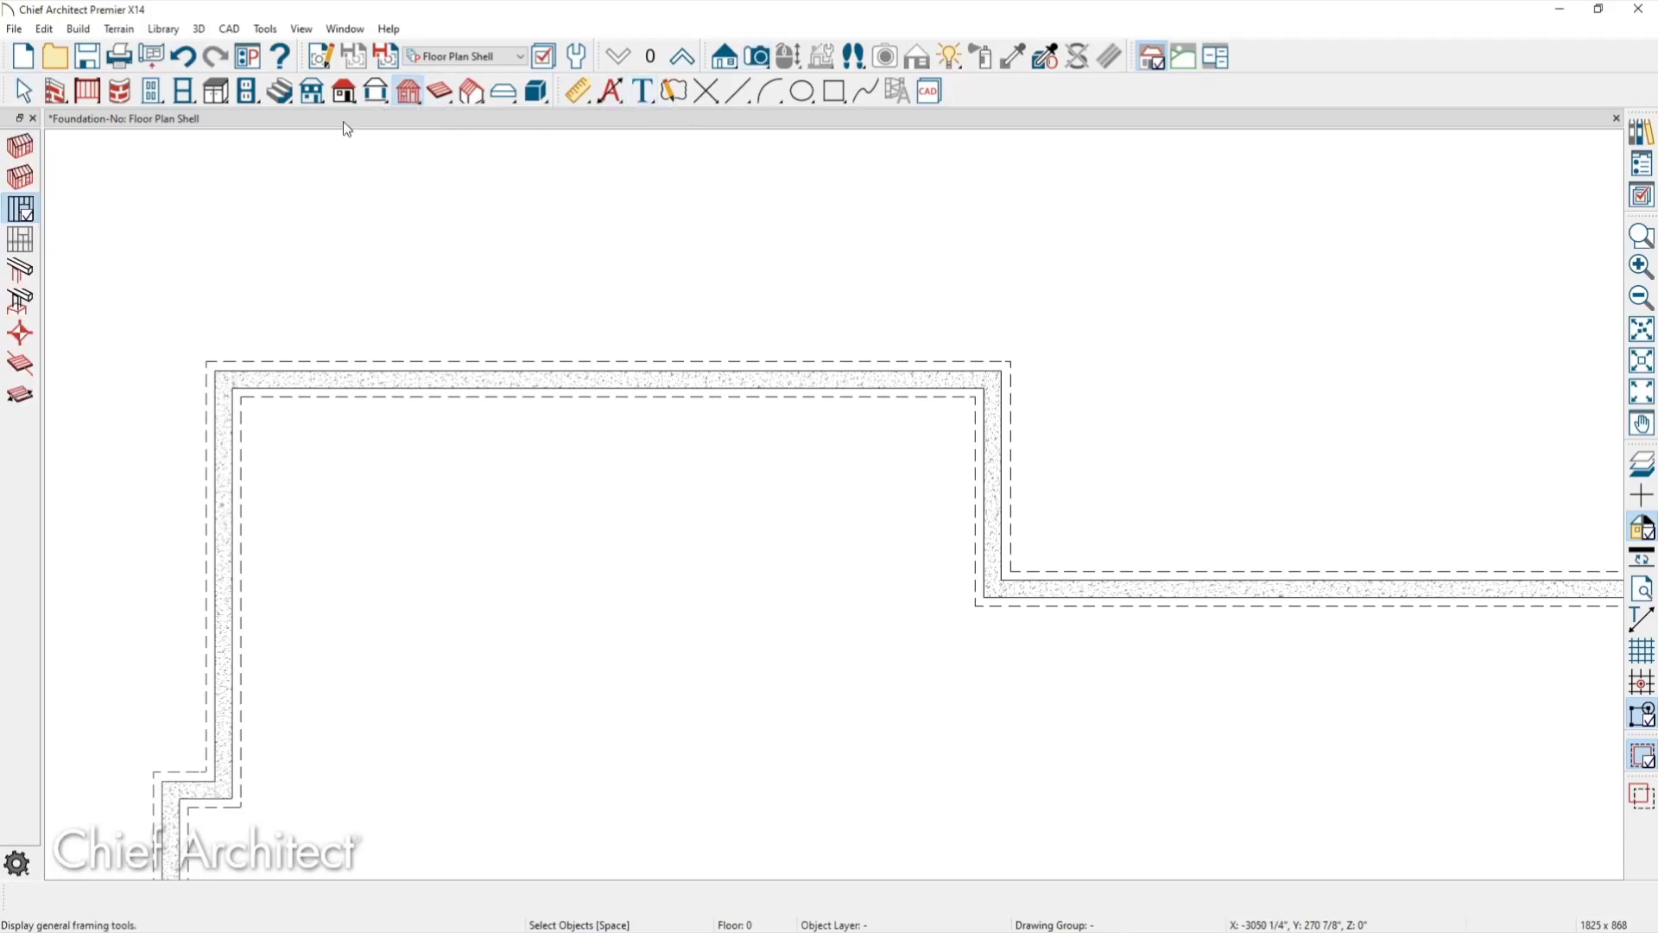
left_click(20, 300)
scroll(138, 387, "up", 2)
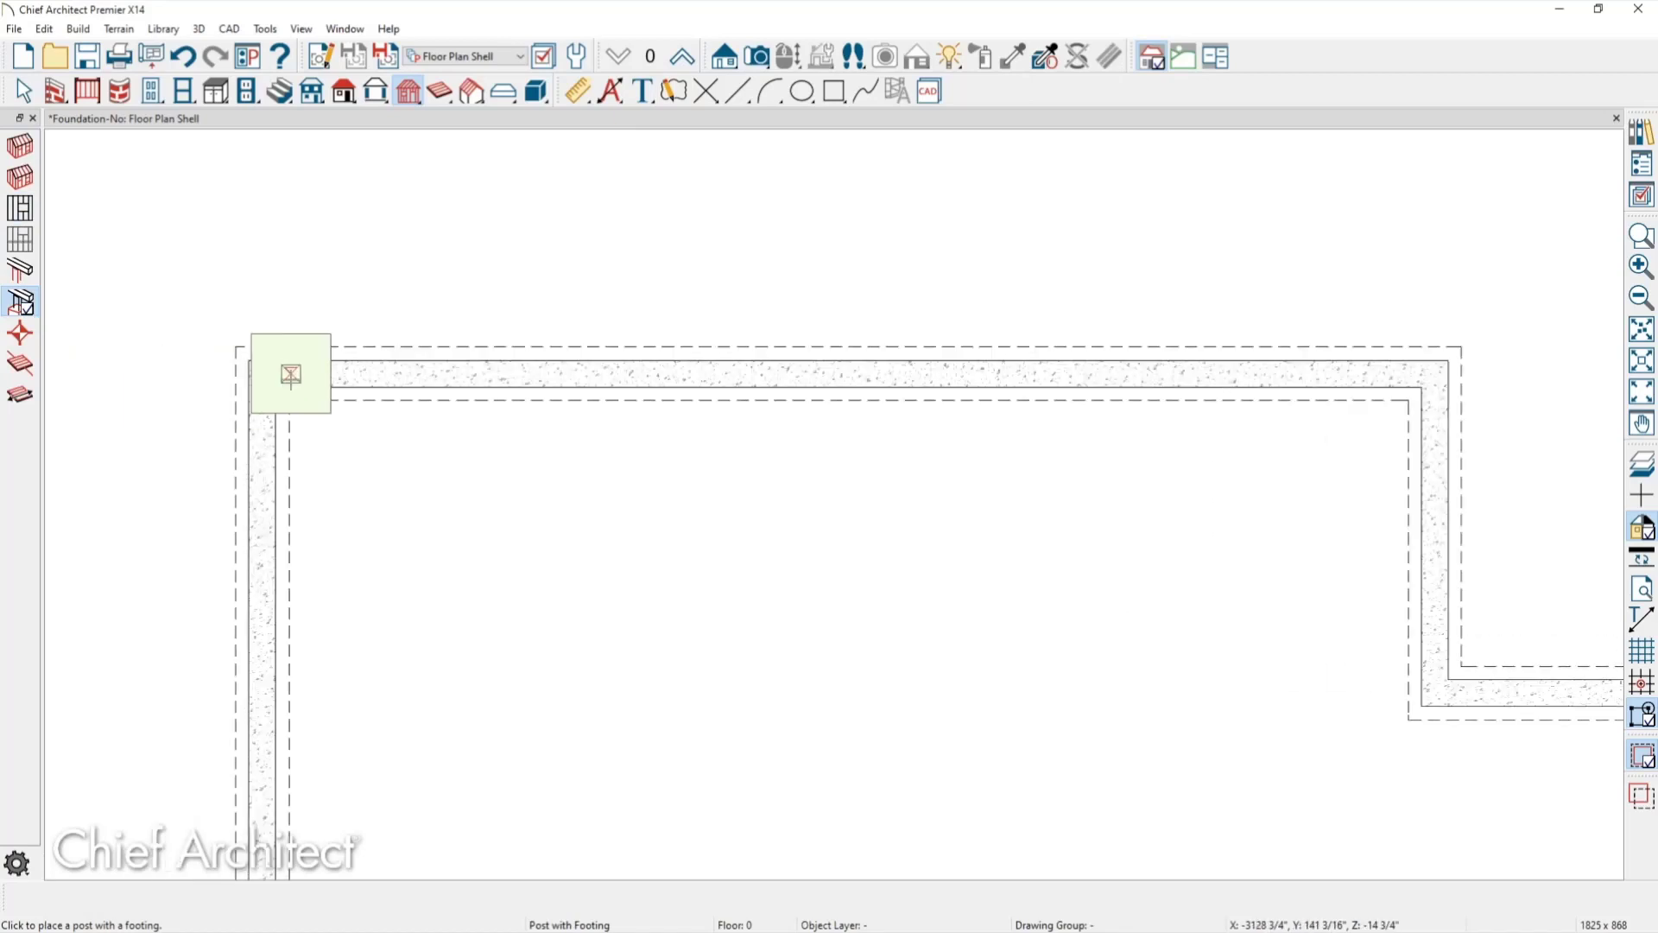
left_click(277, 380)
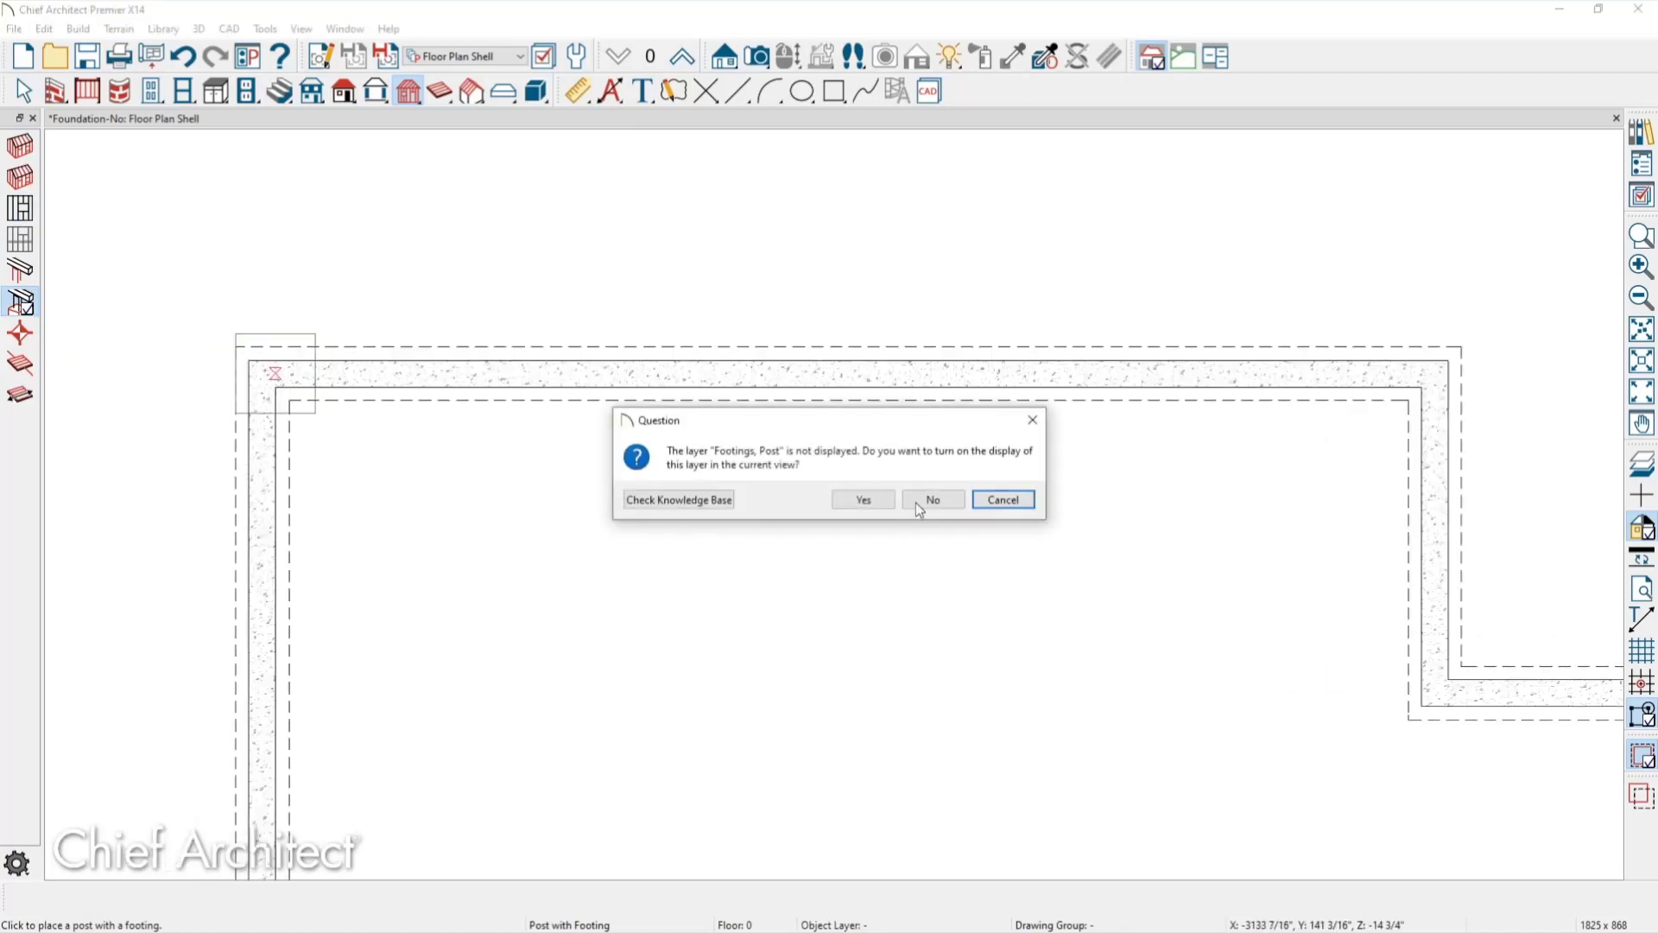
left_click(864, 500)
Copy the post and its footing along the bath wing's rear wall as four evenly distributed copies reaching the opposite corner.
key("space")
scroll(207, 337, "down", 2)
left_click_drag(204, 322, 311, 413)
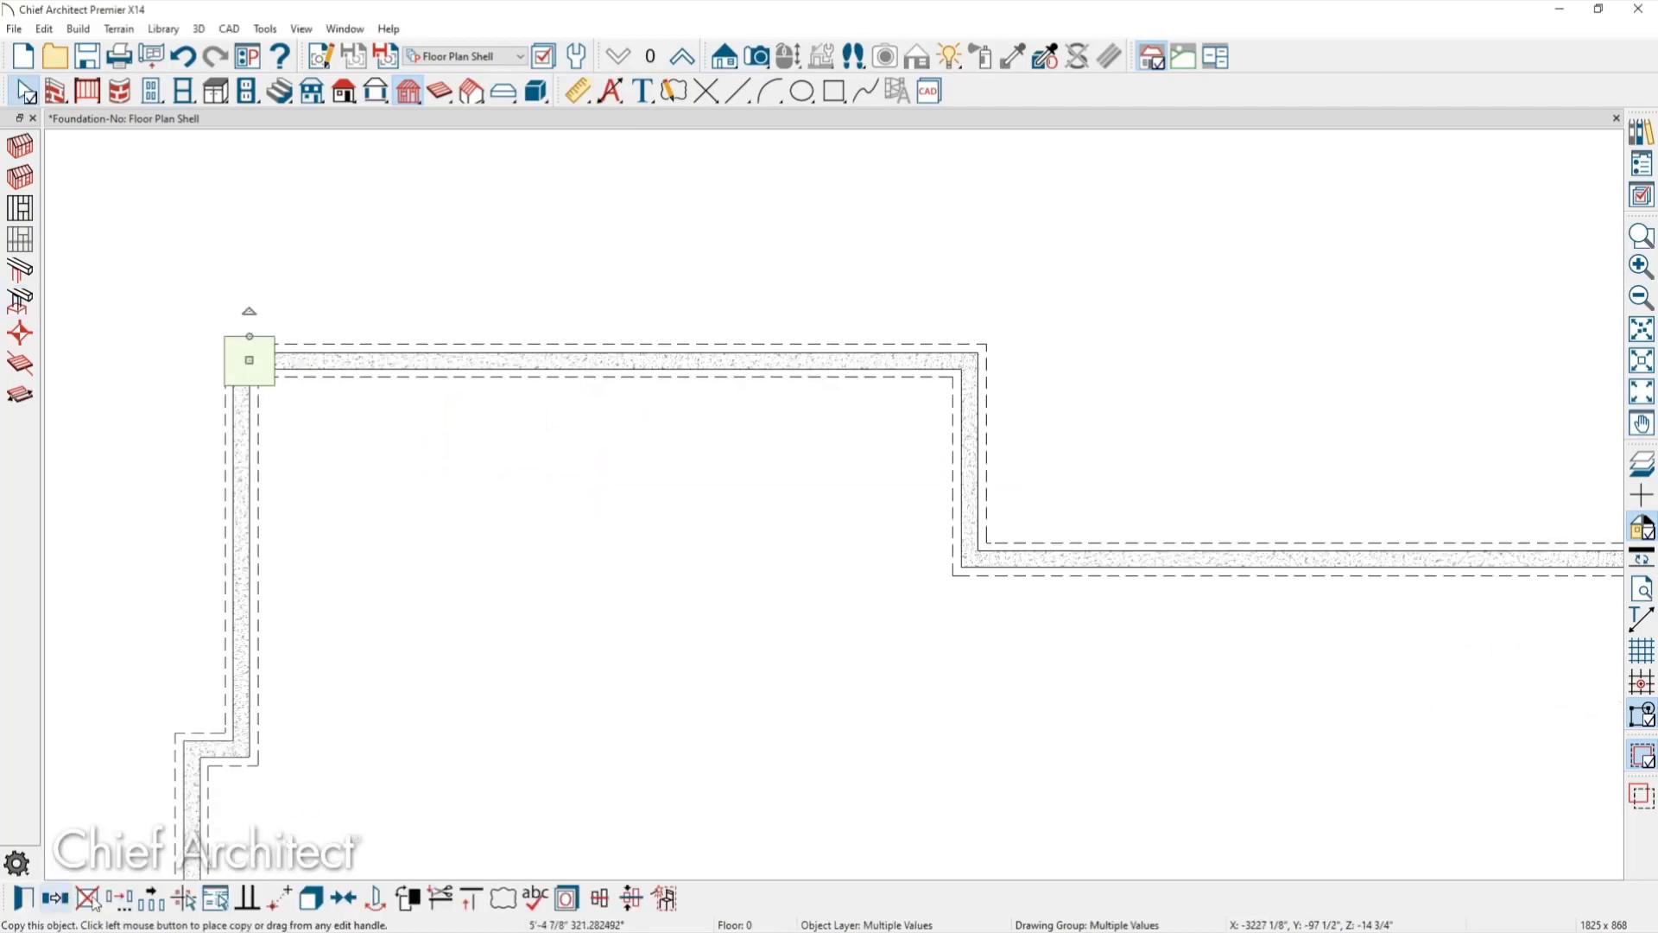
left_click(154, 907)
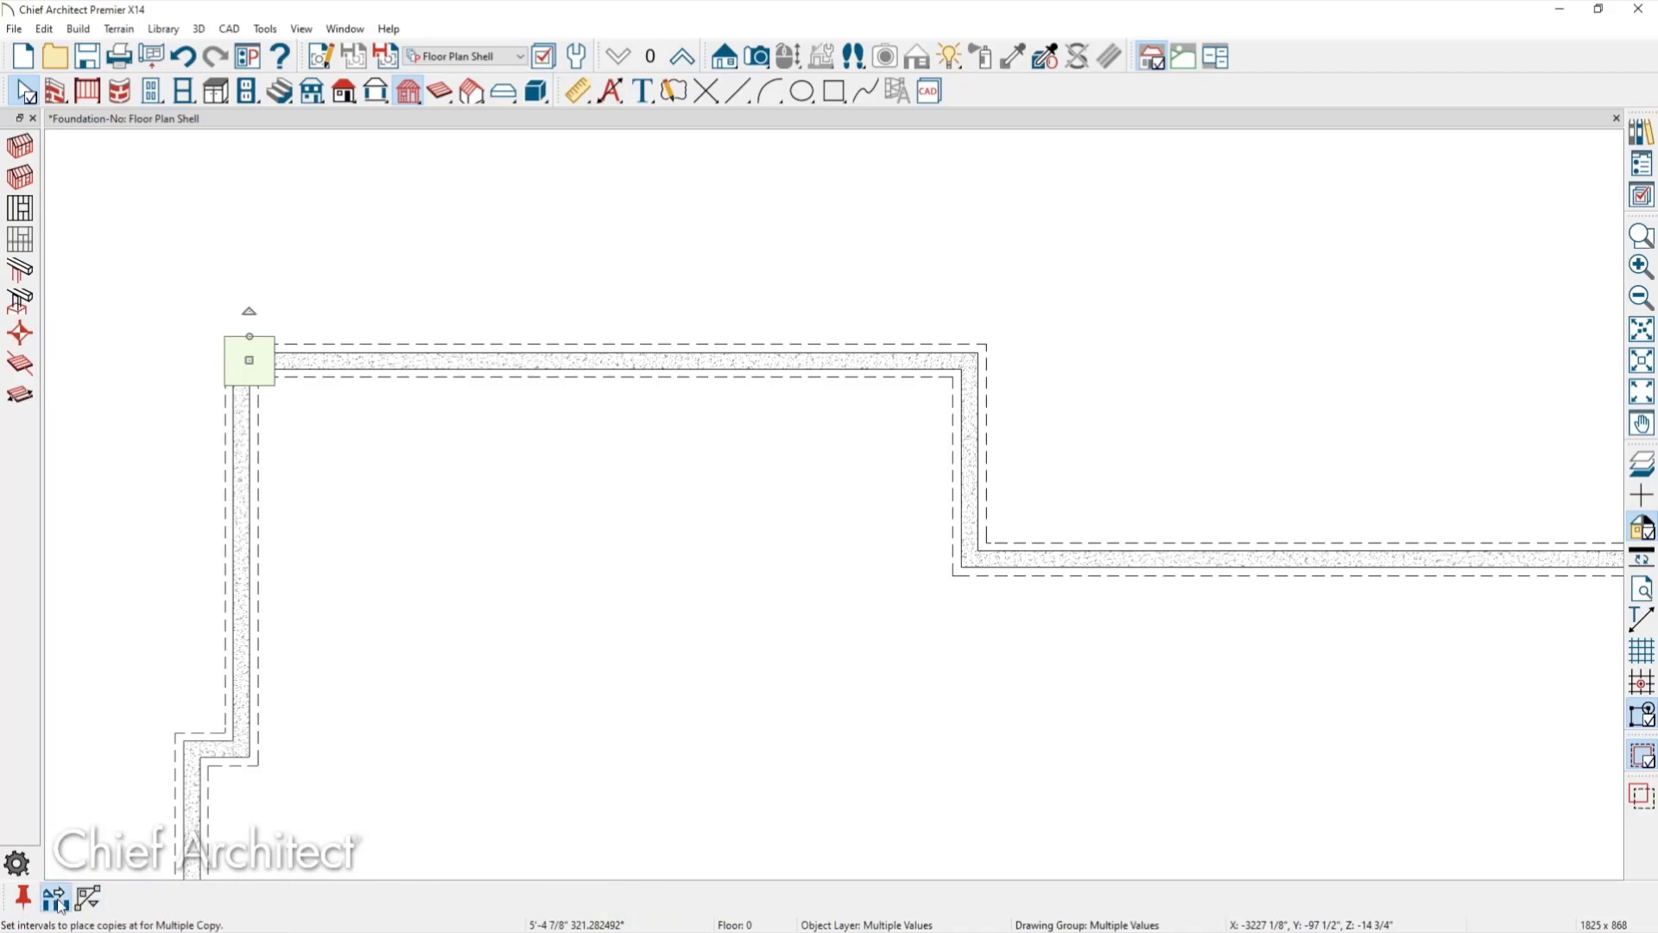
key("Tab")
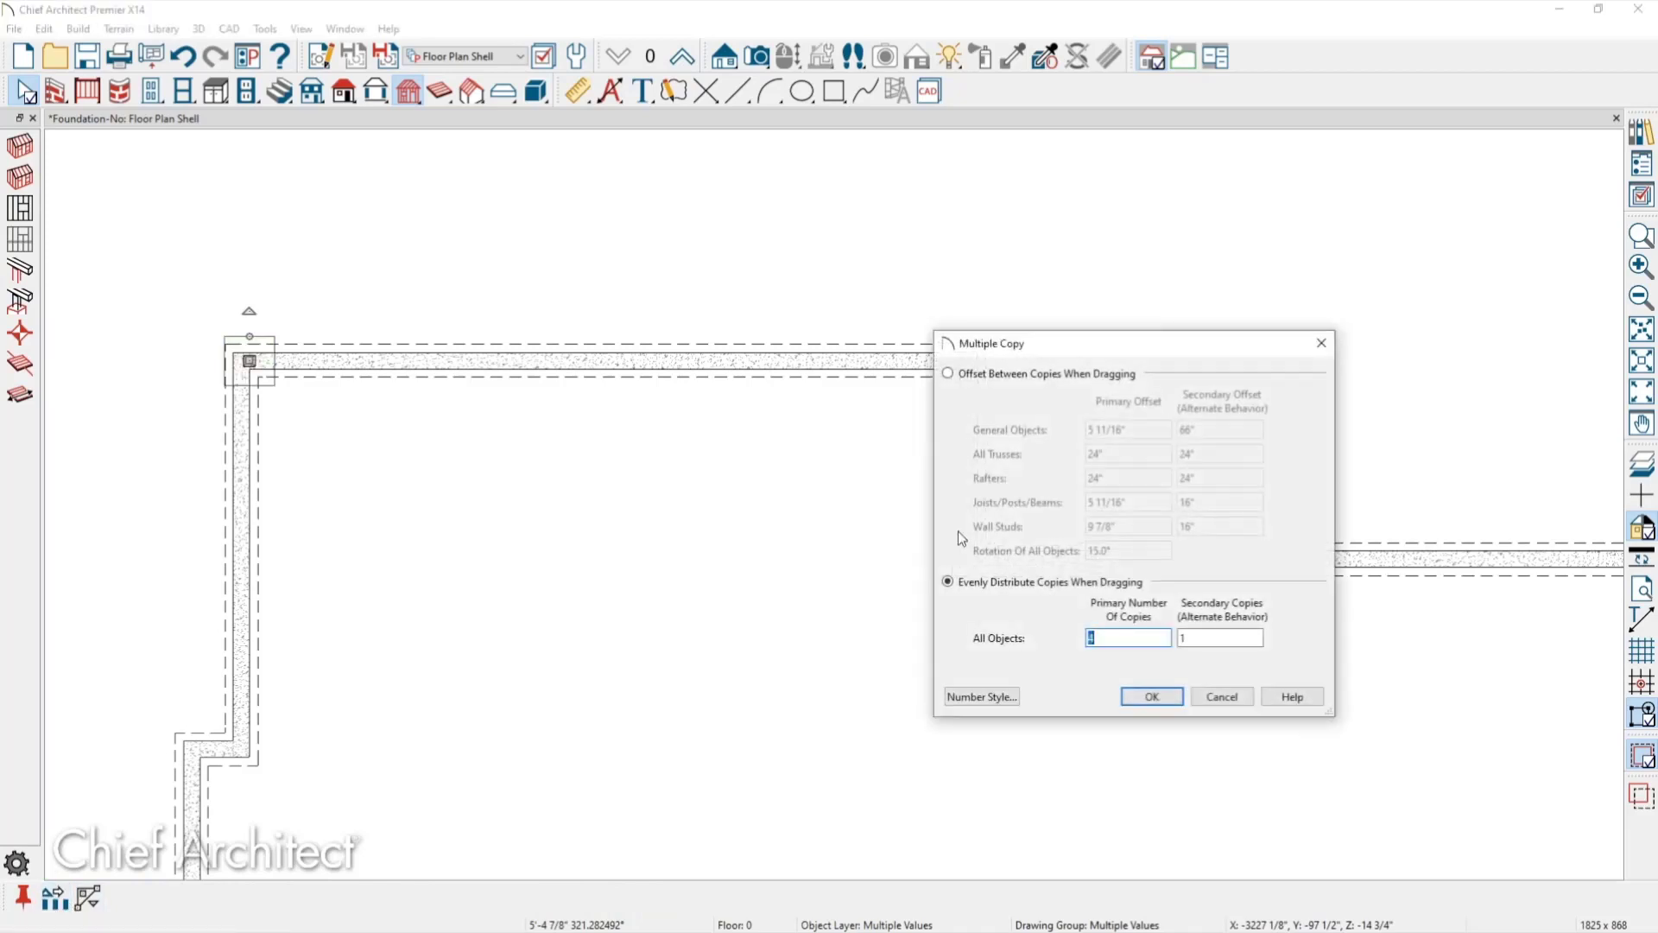
left_click(1153, 696)
left_click_drag(250, 360, 971, 366)
scroll(661, 411, "down", 1)
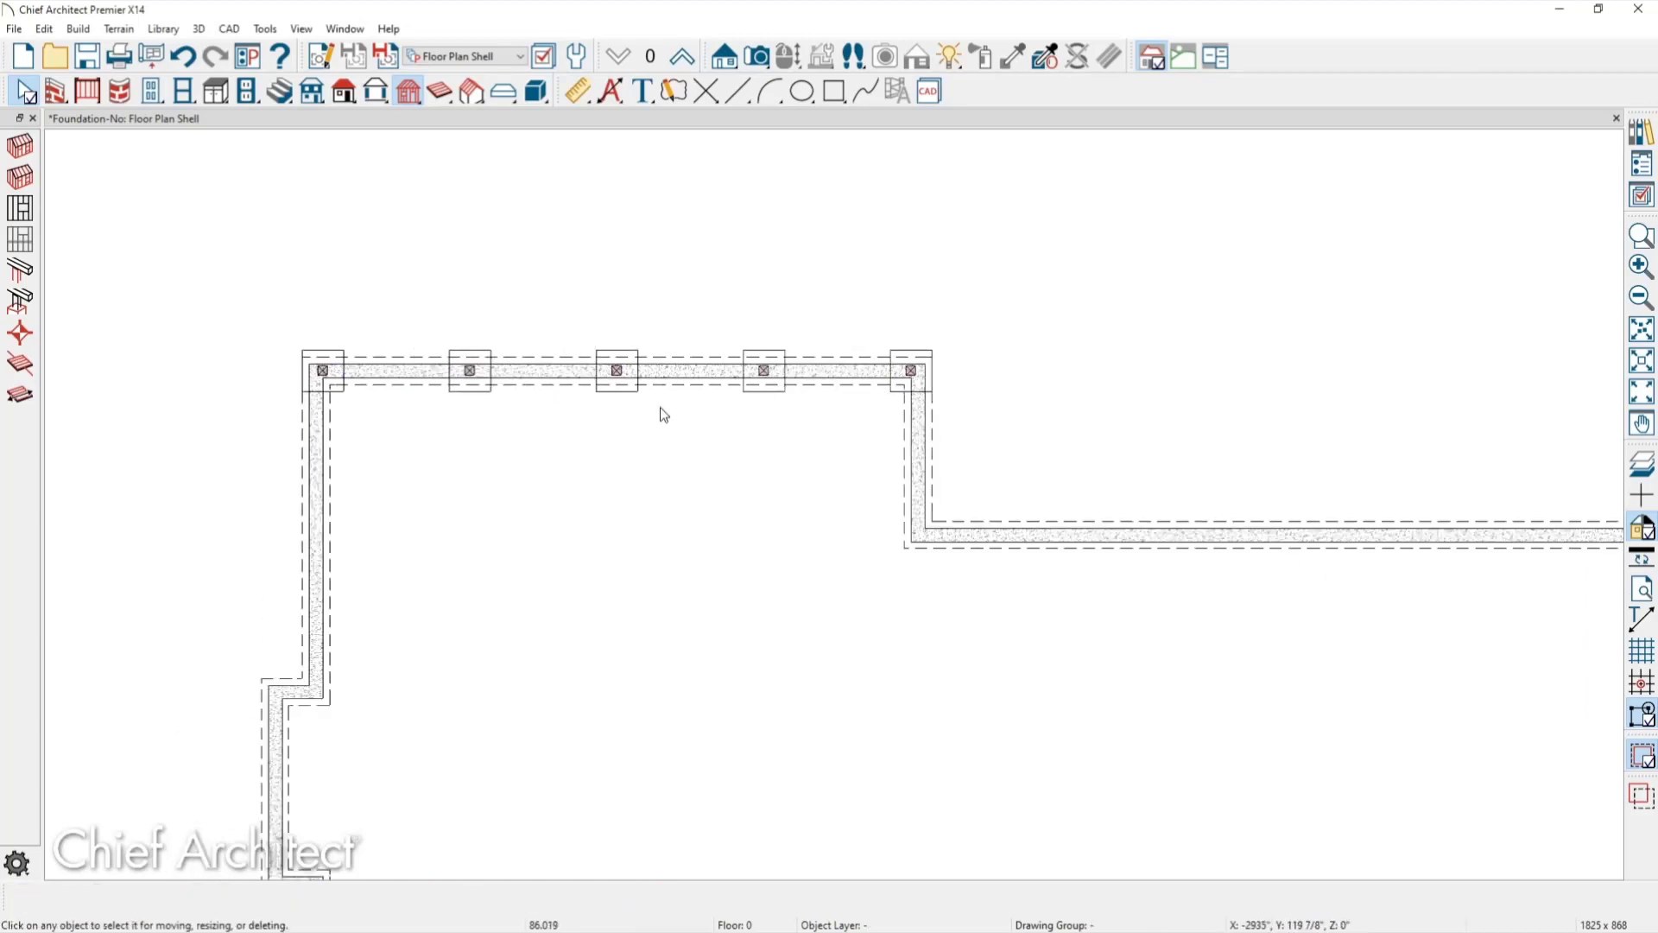
Delete all the foundation walls at once, keeping only the row of posts with footings.
scroll(661, 411, "down", 1)
middle_click_drag(648, 374, 456, 437)
scroll(481, 345, "down", 2)
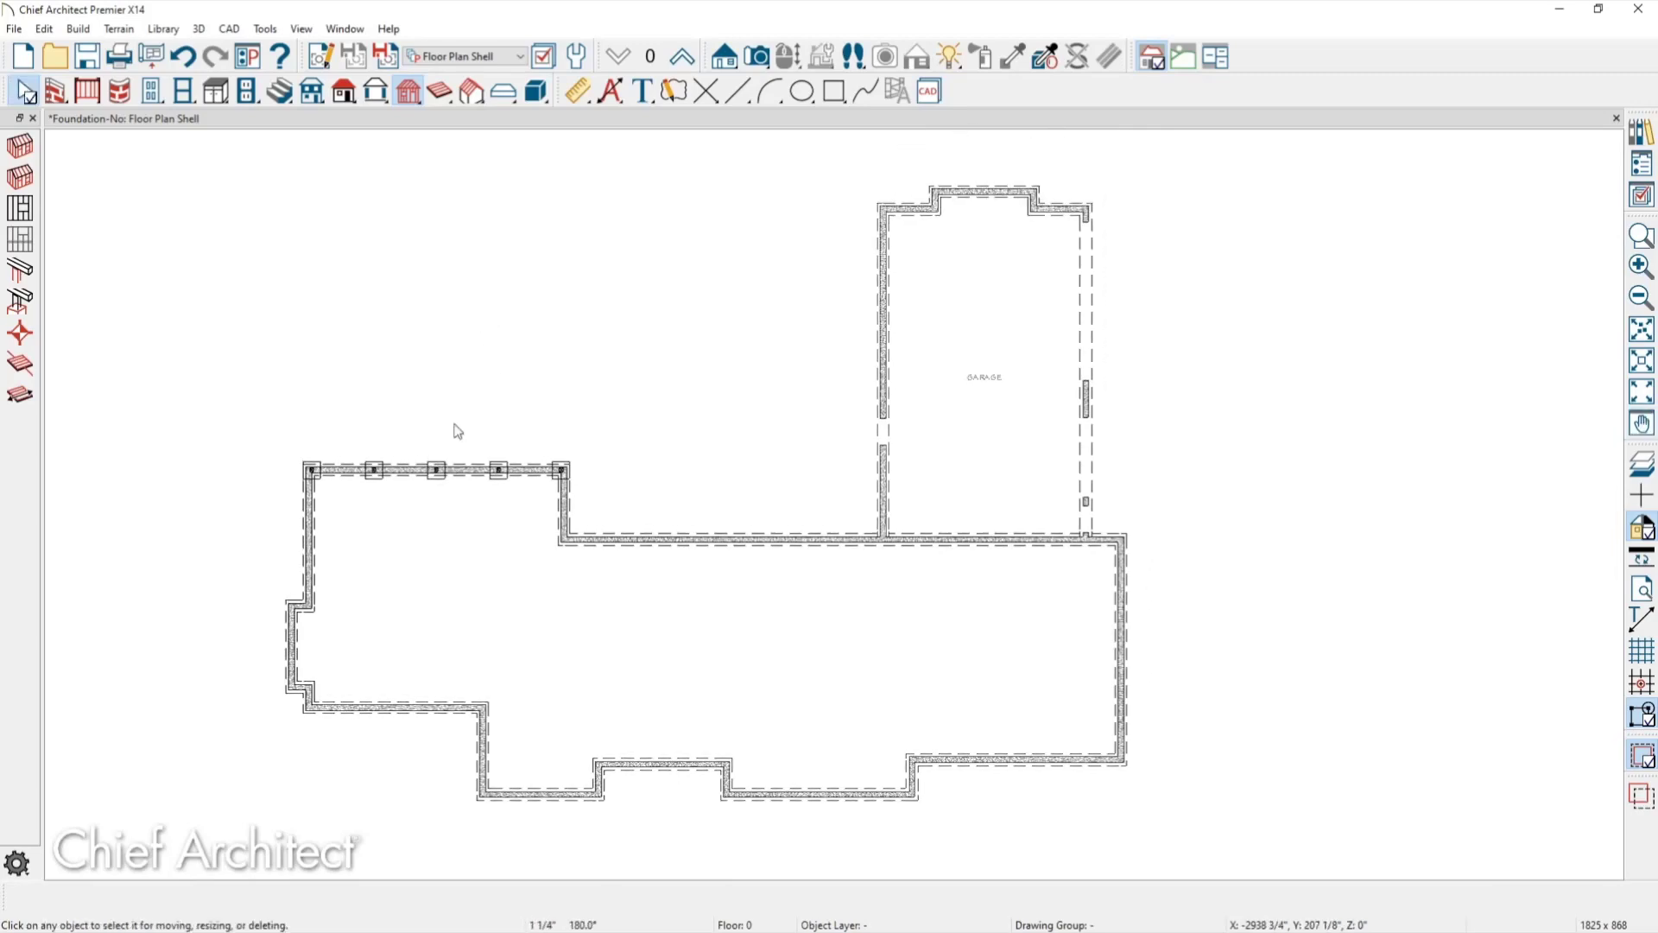
left_click(54, 91)
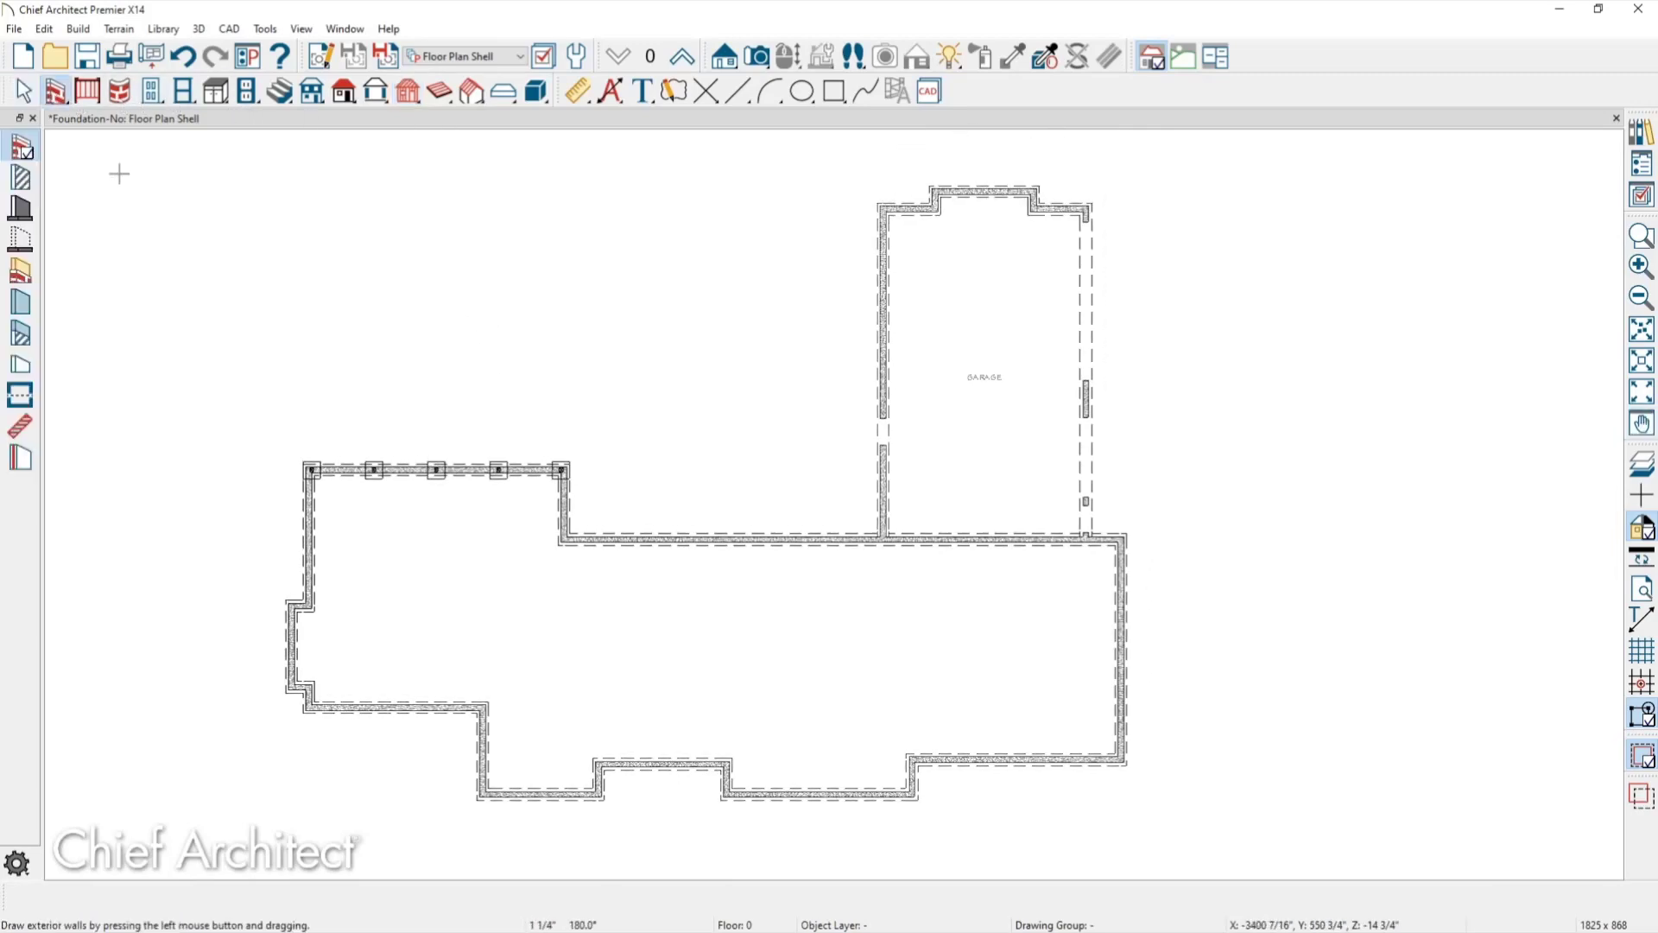
left_click_drag(136, 158, 1211, 843)
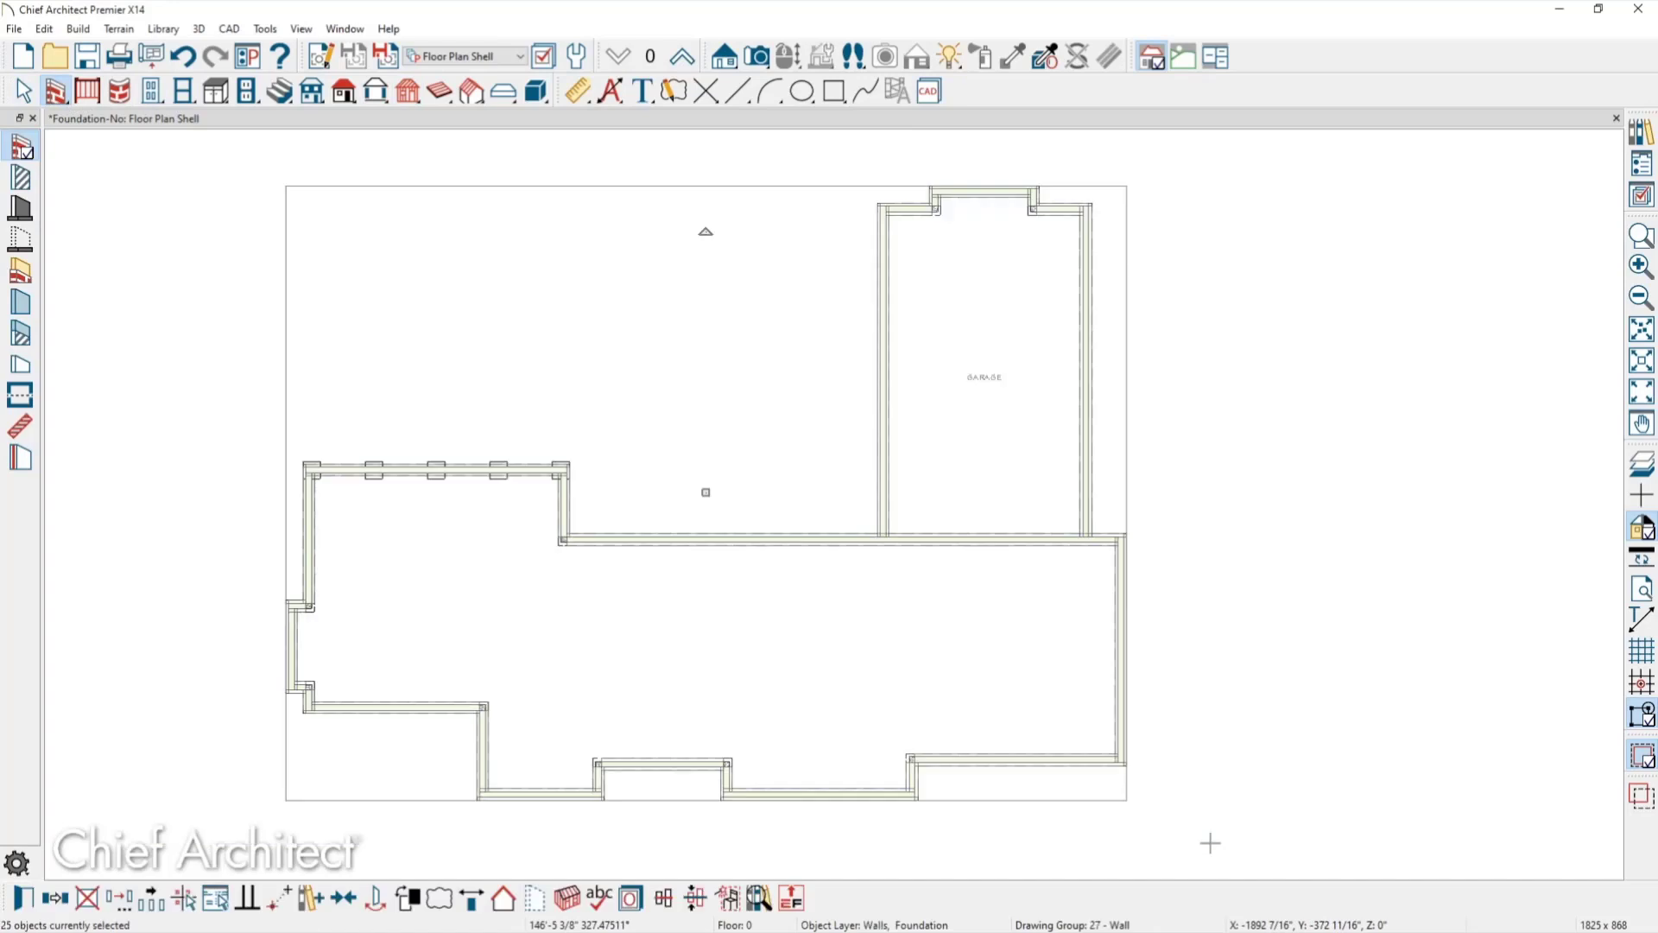
key("Delete")
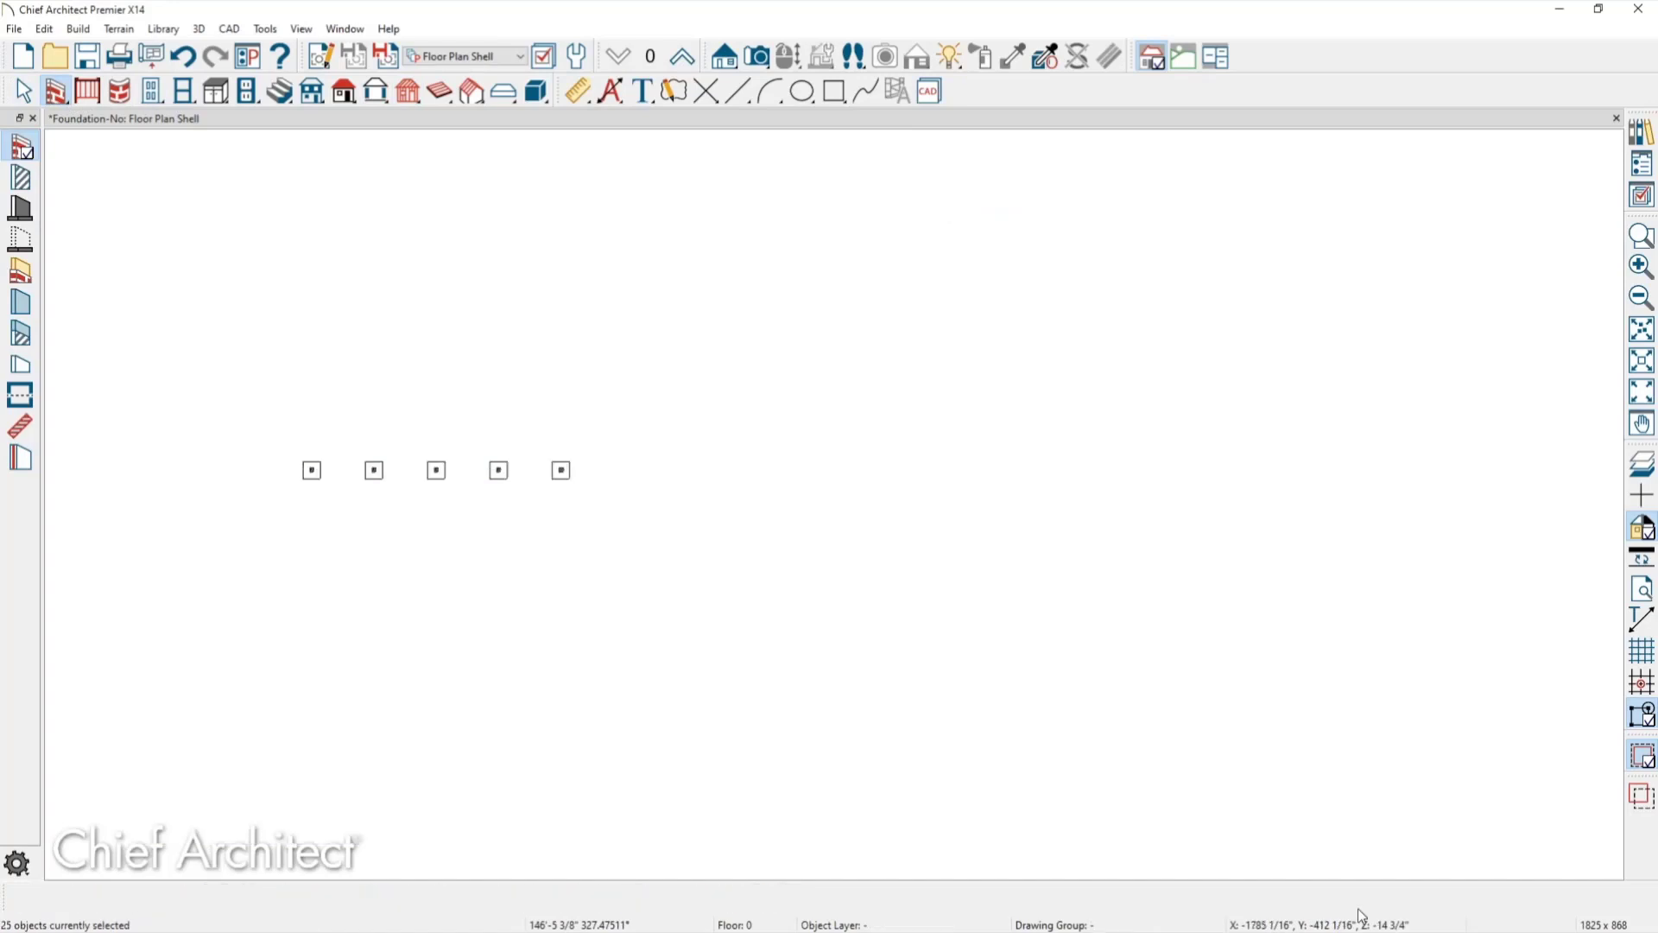
Turn on the reference display to show the 1st floor plan in red behind the posts.
key("ctrl+z")
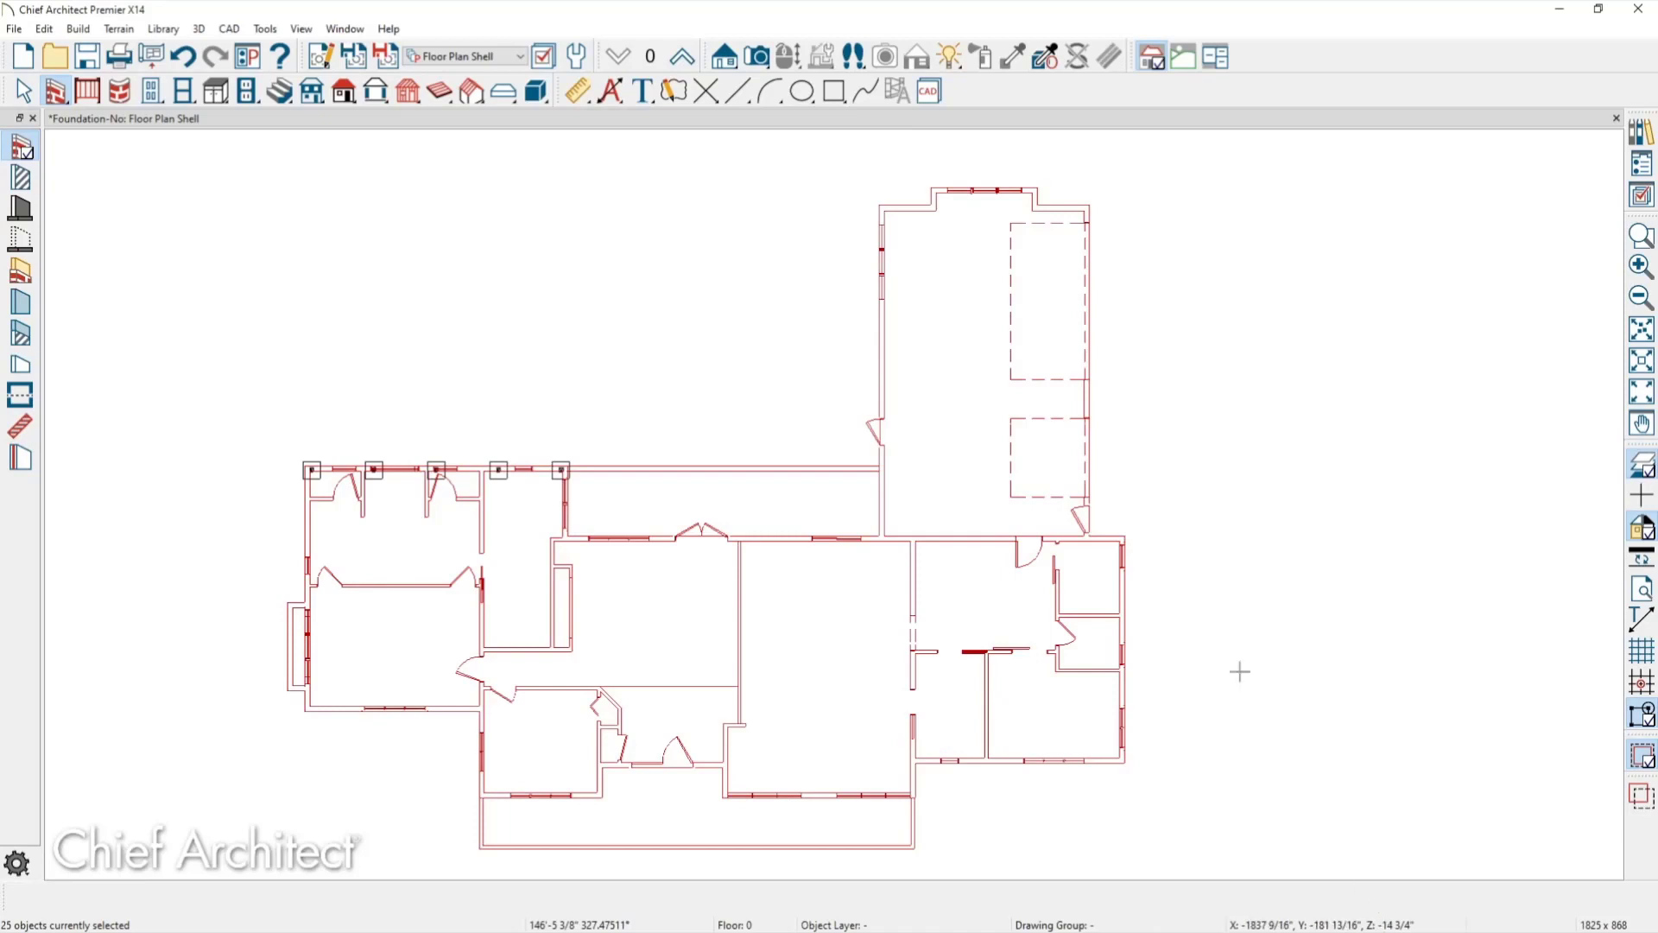
scroll(428, 564, "up", 1)
scroll(428, 564, "up", 3)
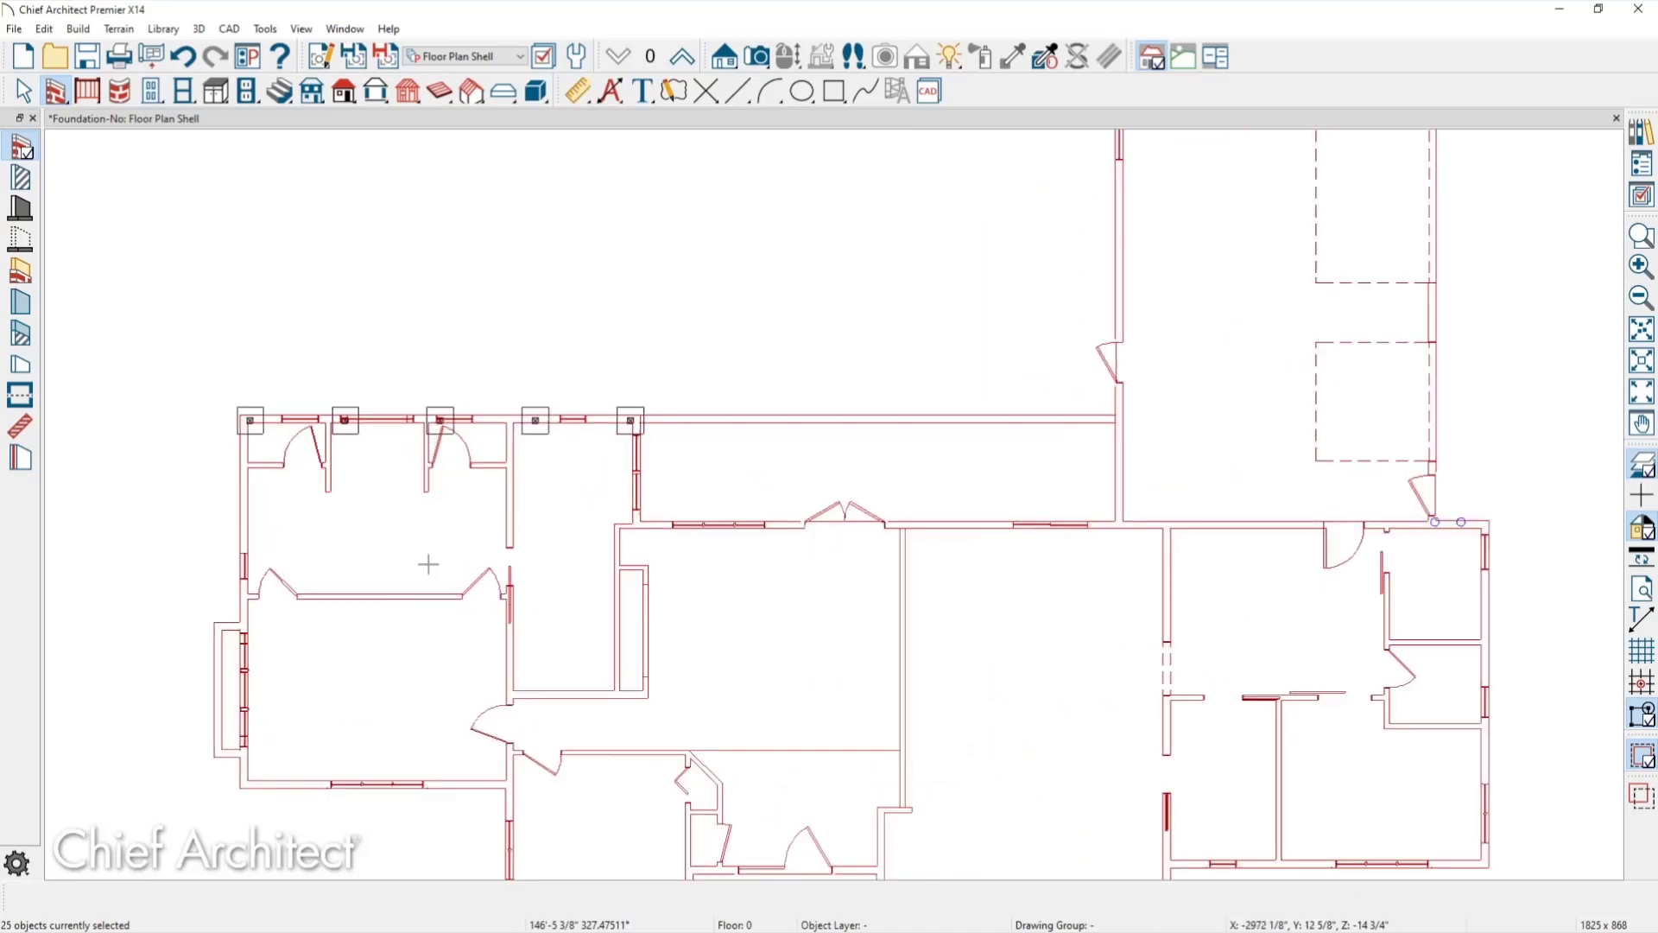
Create a perspective floor overview of the foundation level and examine the posts and footings in 3D.
left_click(757, 57)
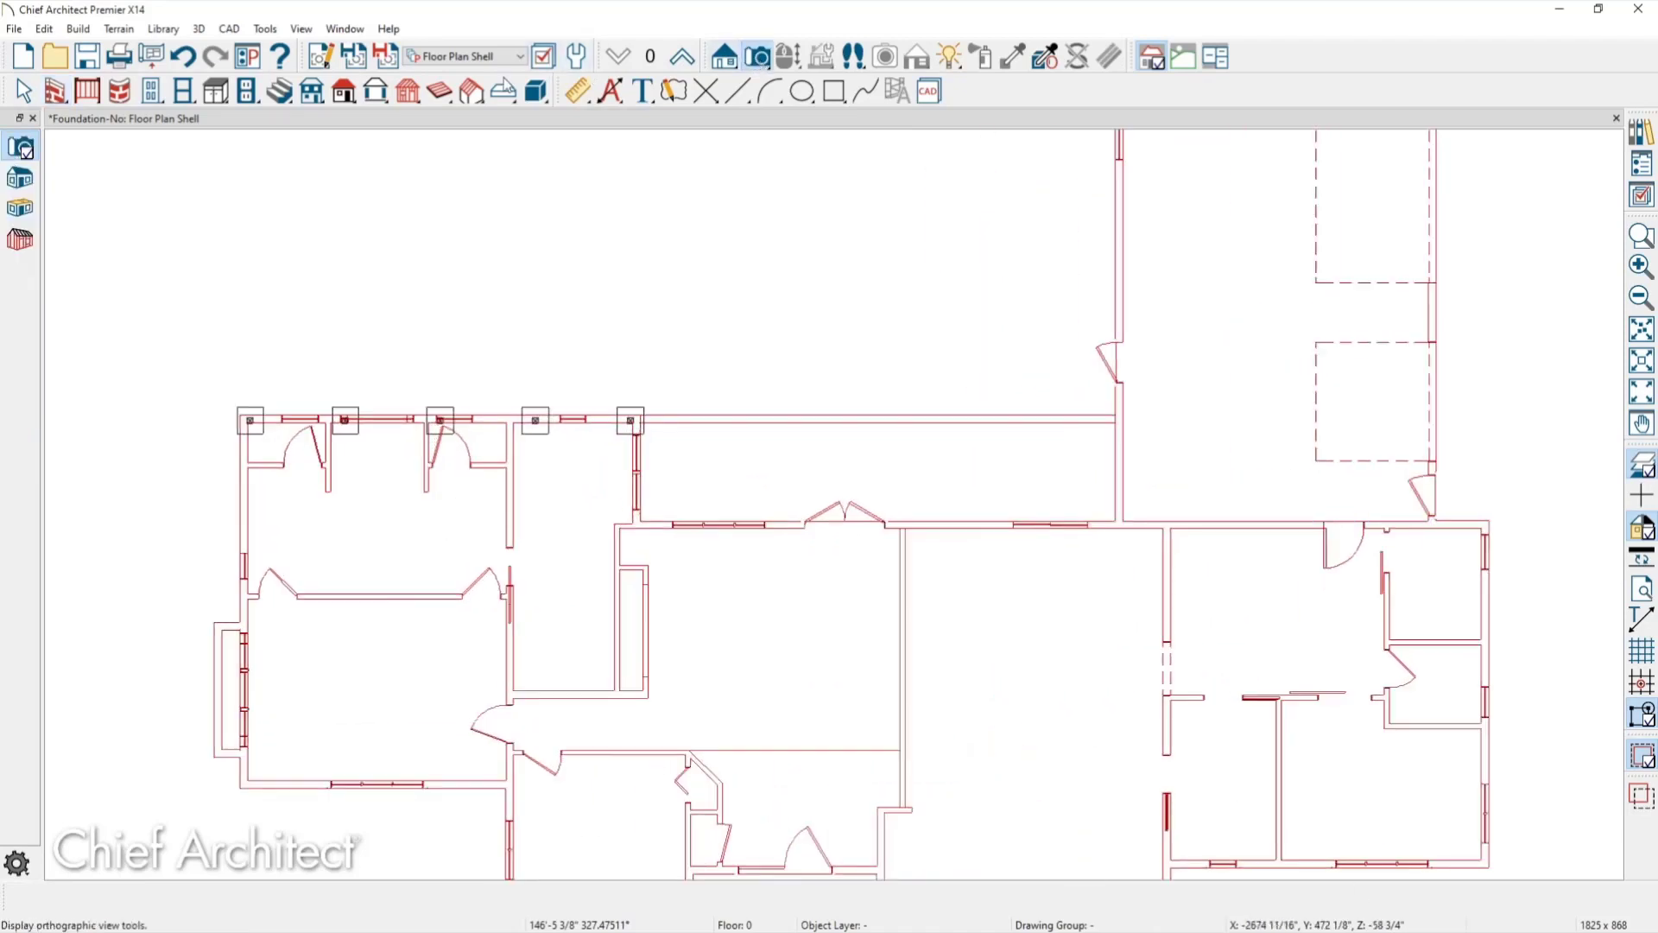
left_click(21, 209)
left_click_drag(686, 469, 797, 440)
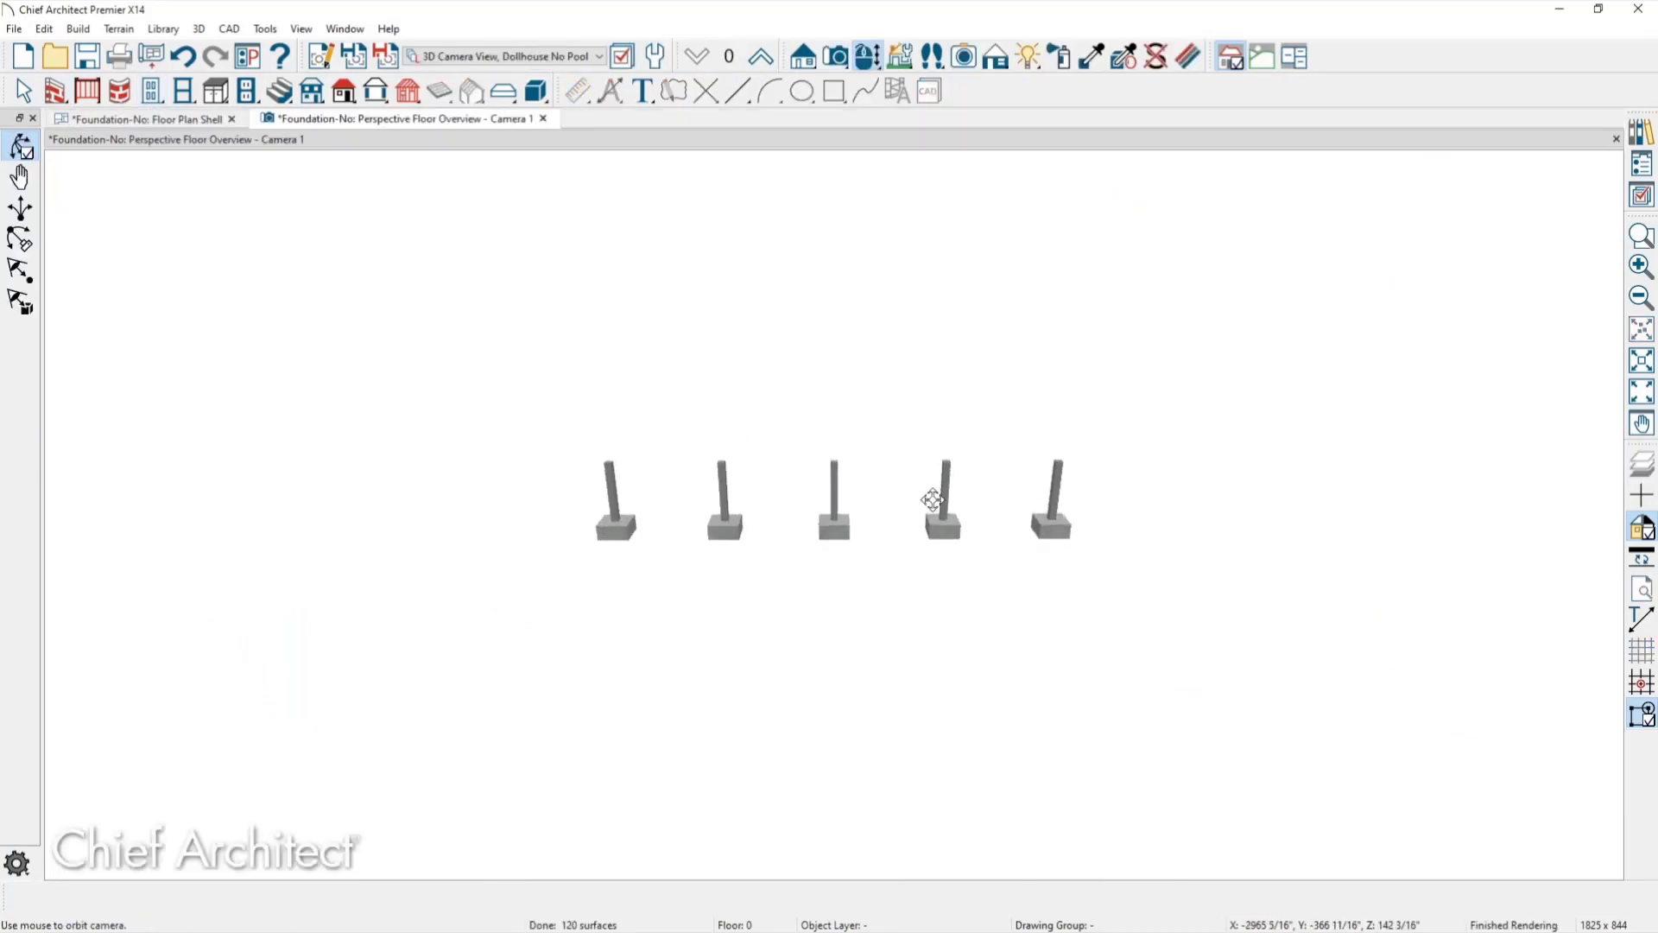
mouse_move(881, 529)
left_mouse_down()
mouse_move(570, 511)
mouse_move(762, 492)
mouse_move(870, 540)
left_mouse_up()
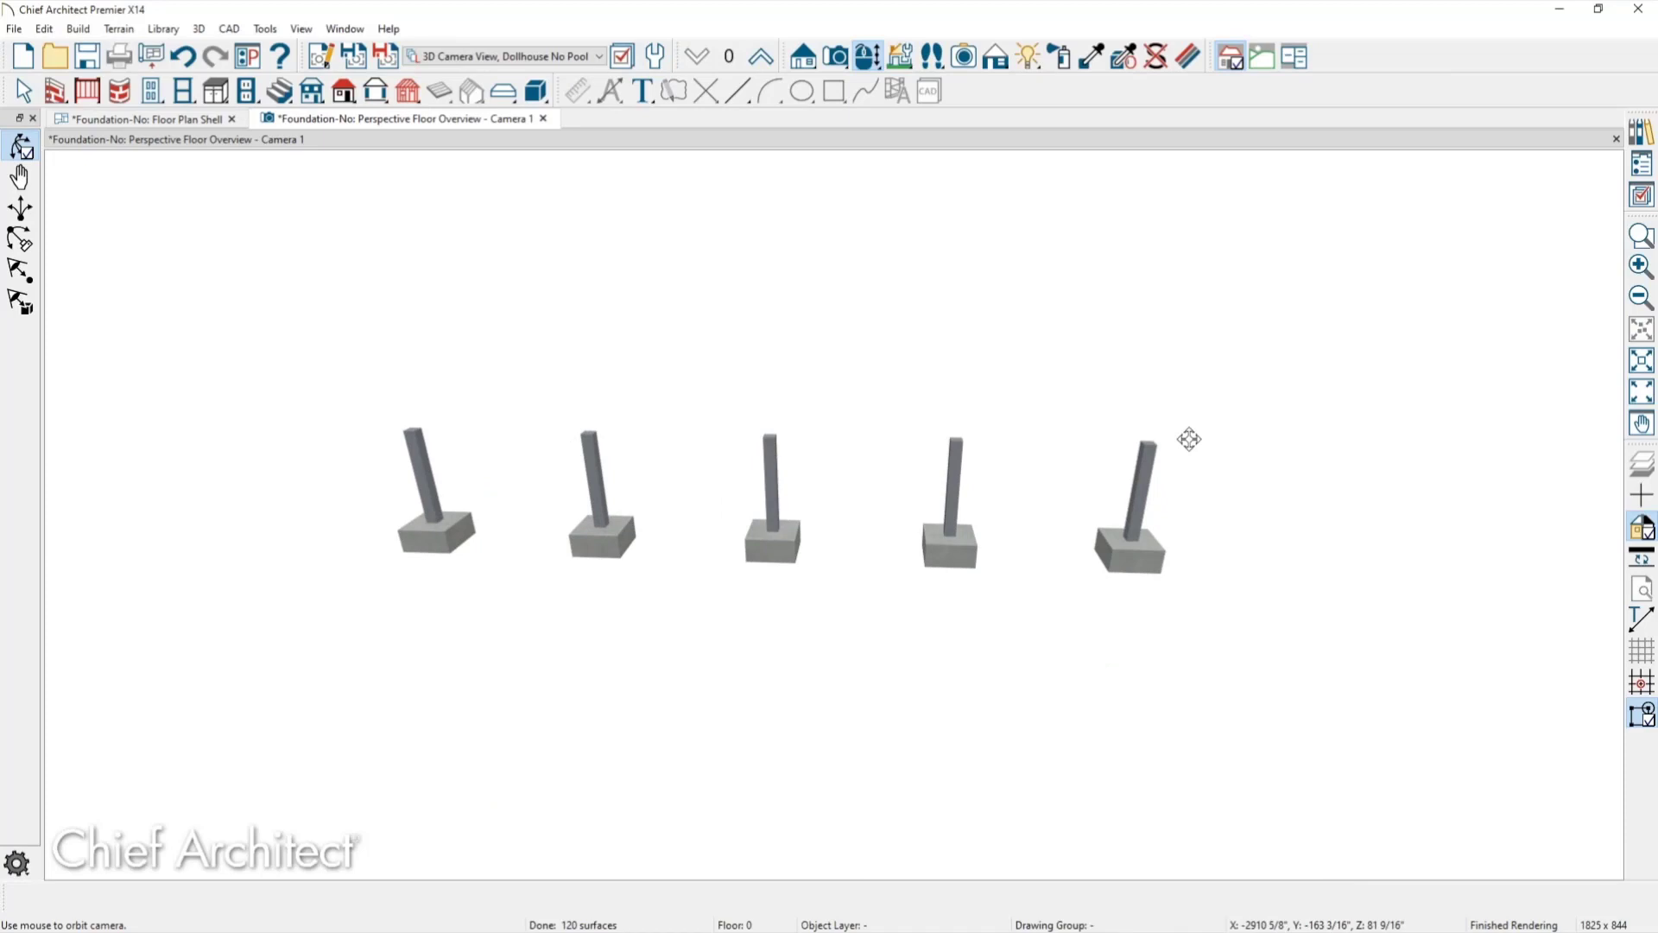
left_click_drag(1204, 440, 1210, 455)
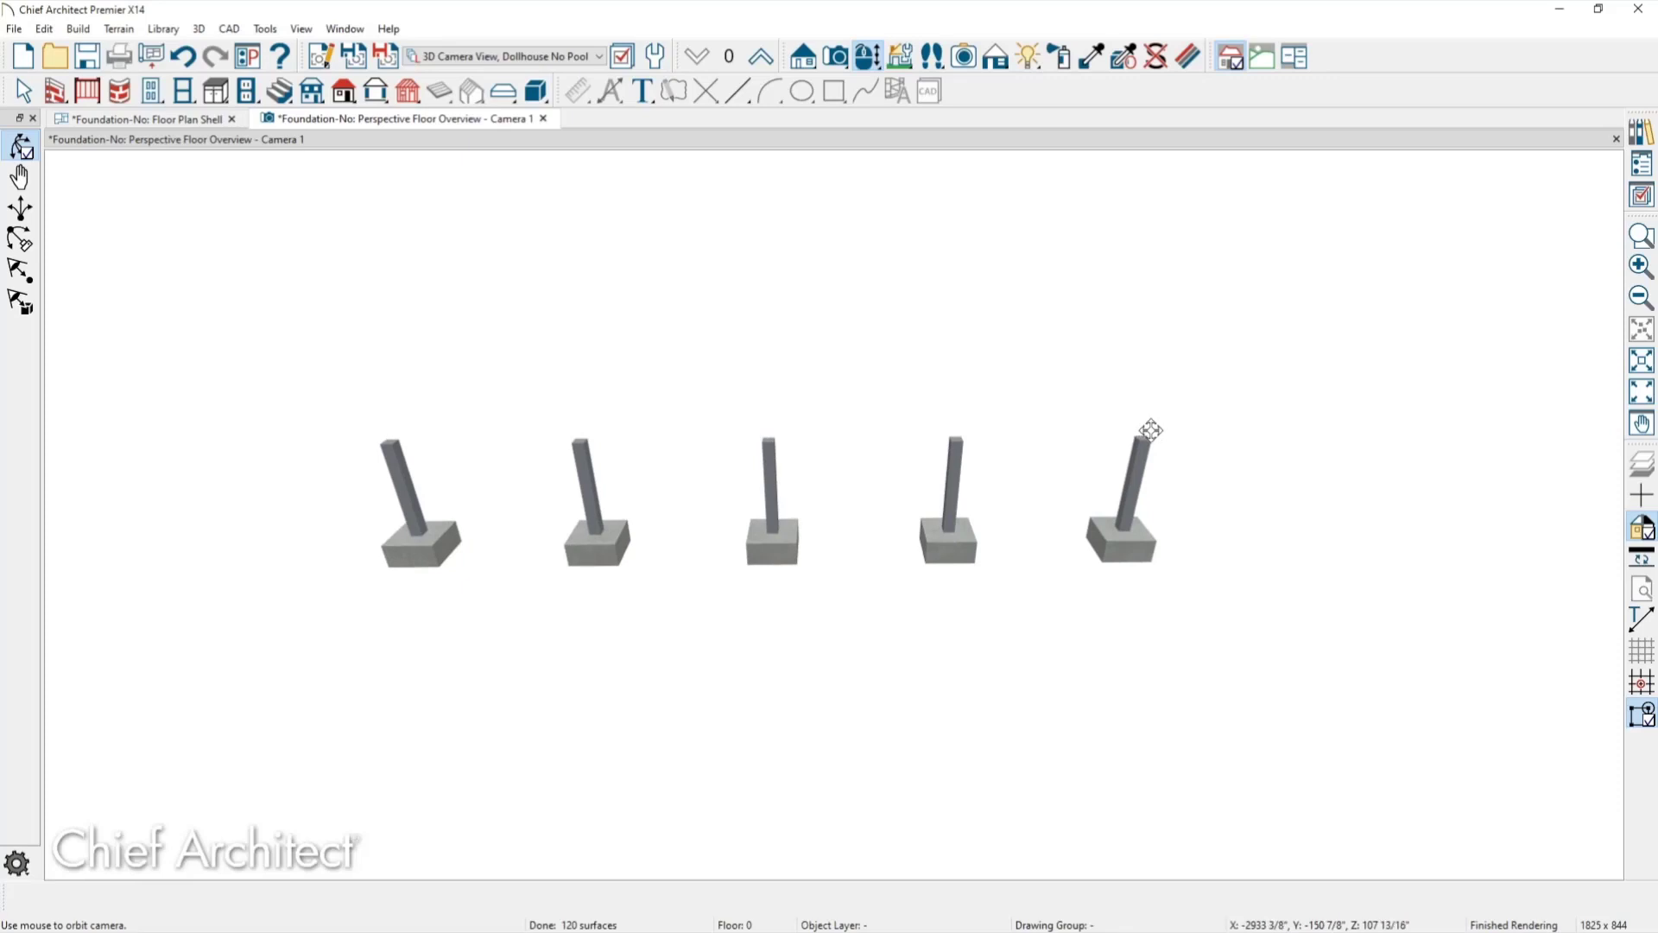
left_click_drag(1152, 431, 1152, 443)
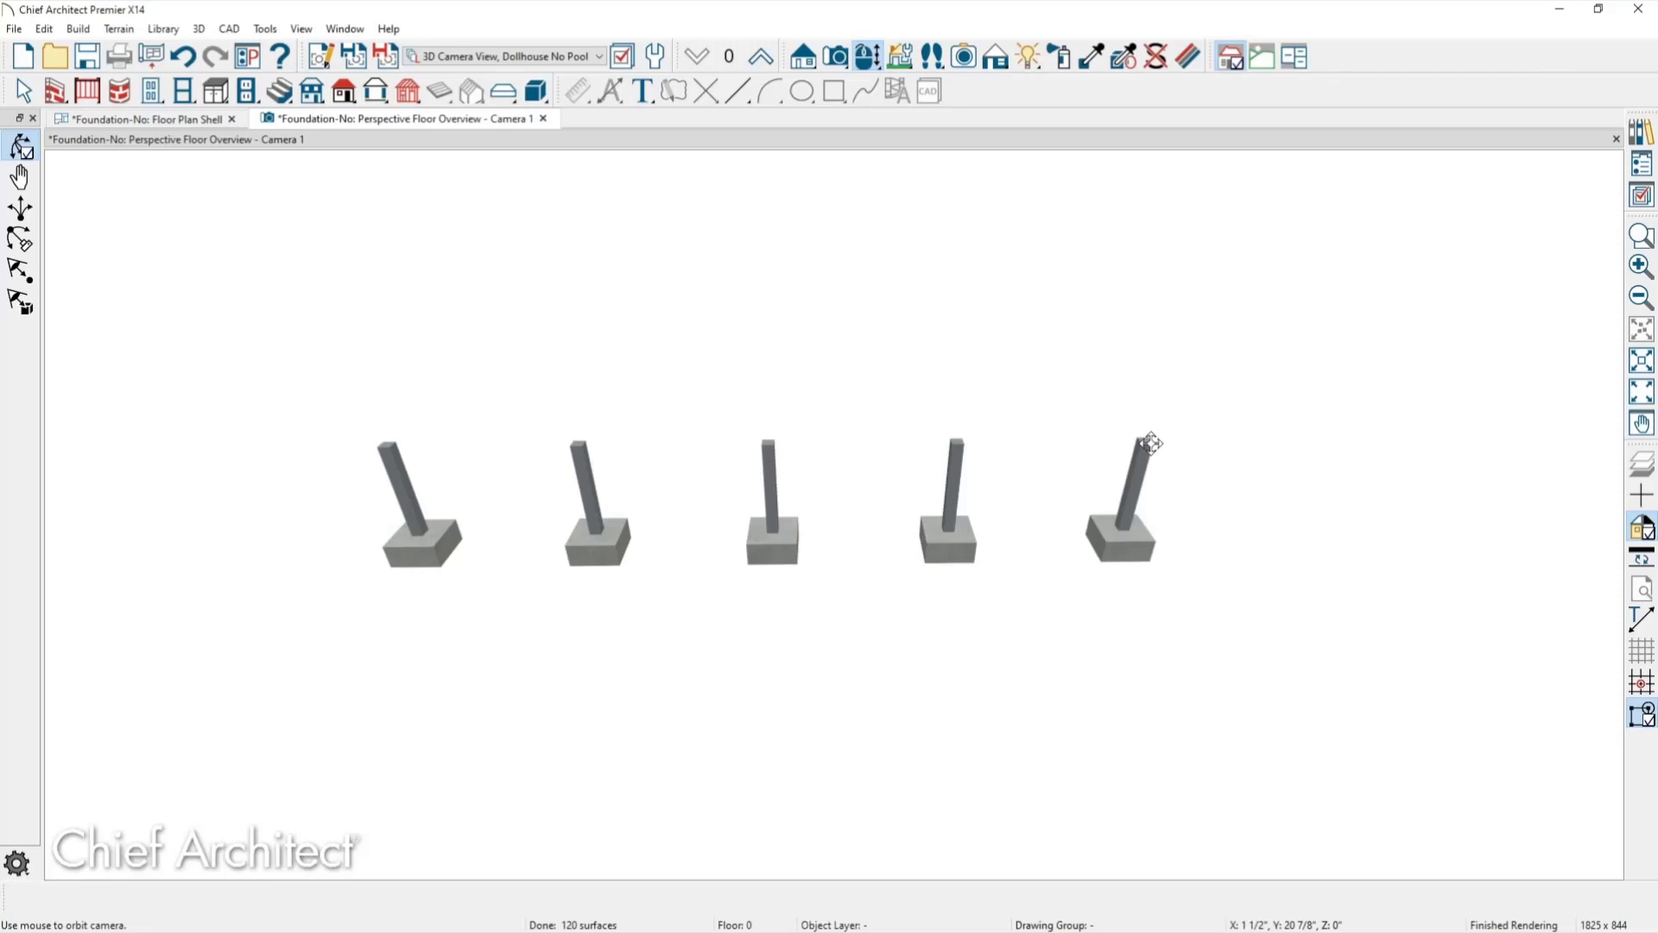
In the plan's foundation settings, choose Grade Beams on Piers and set the stem walls' minimum height to 6".
left_click(191, 120)
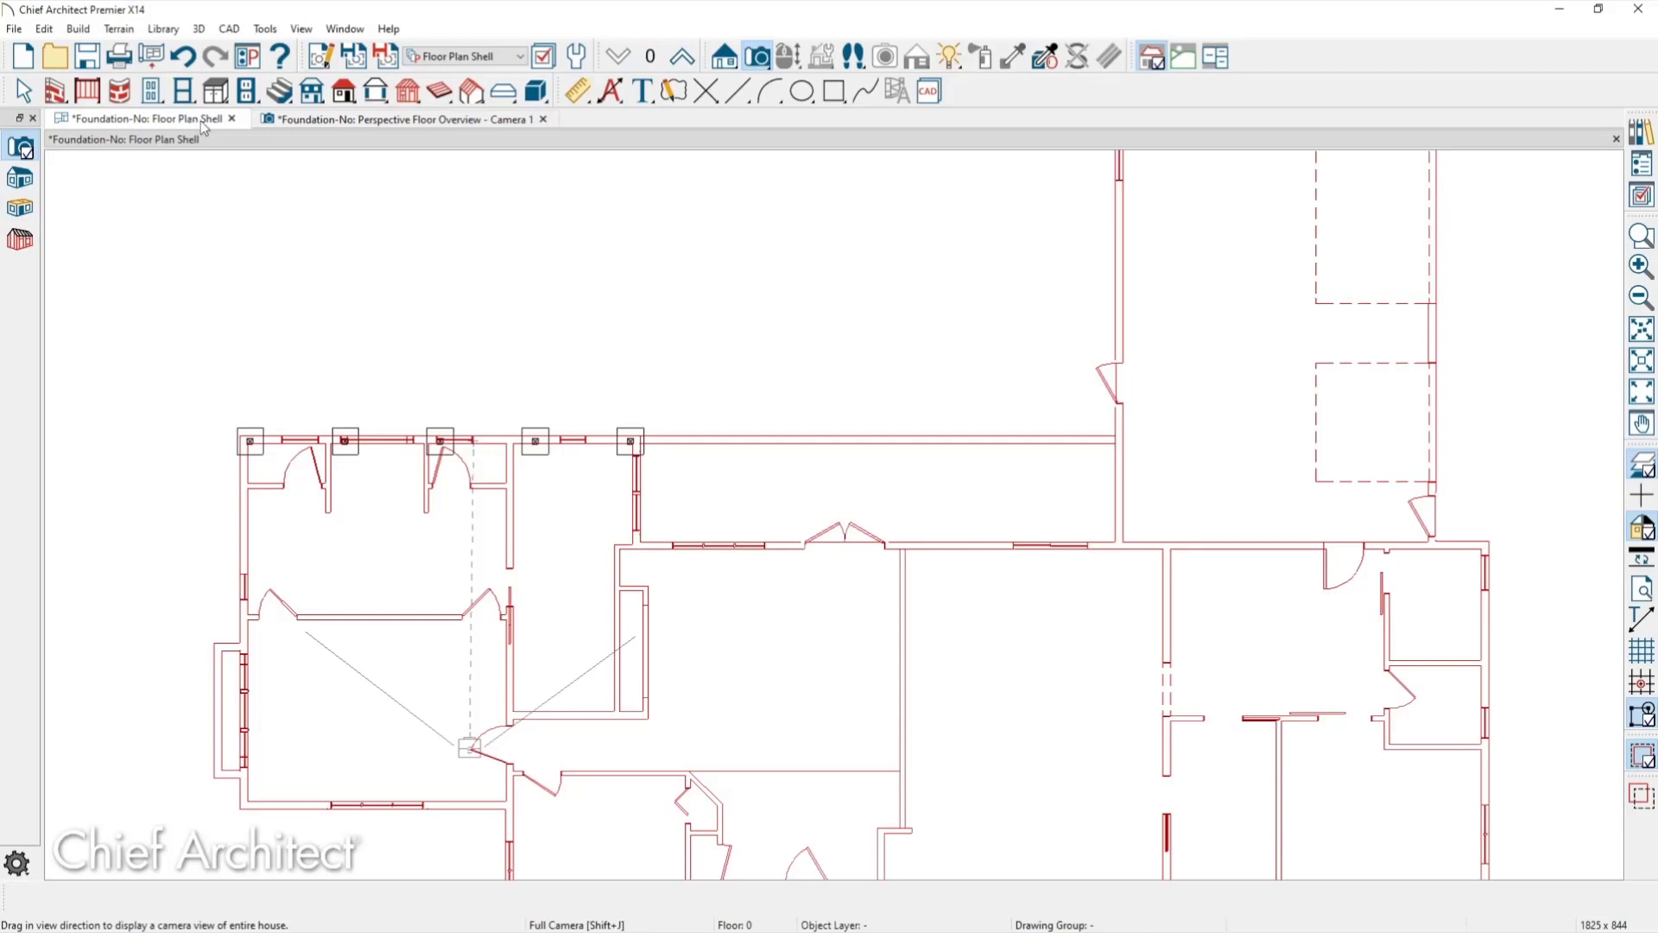
key("alt+b")
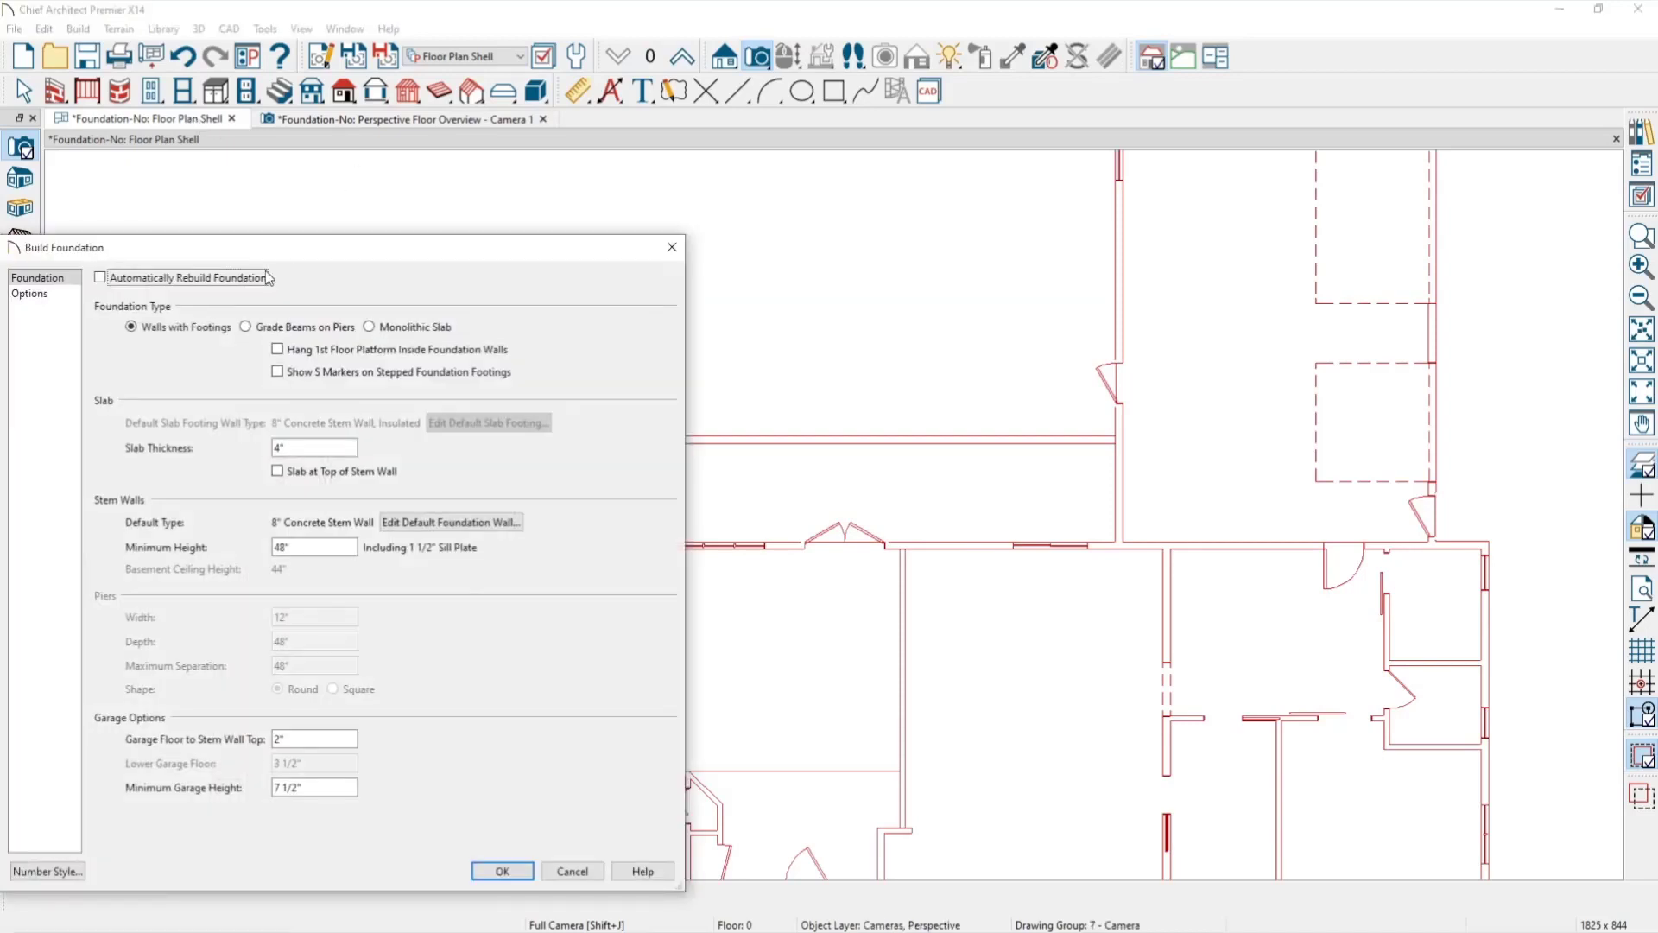
left_click(302, 330)
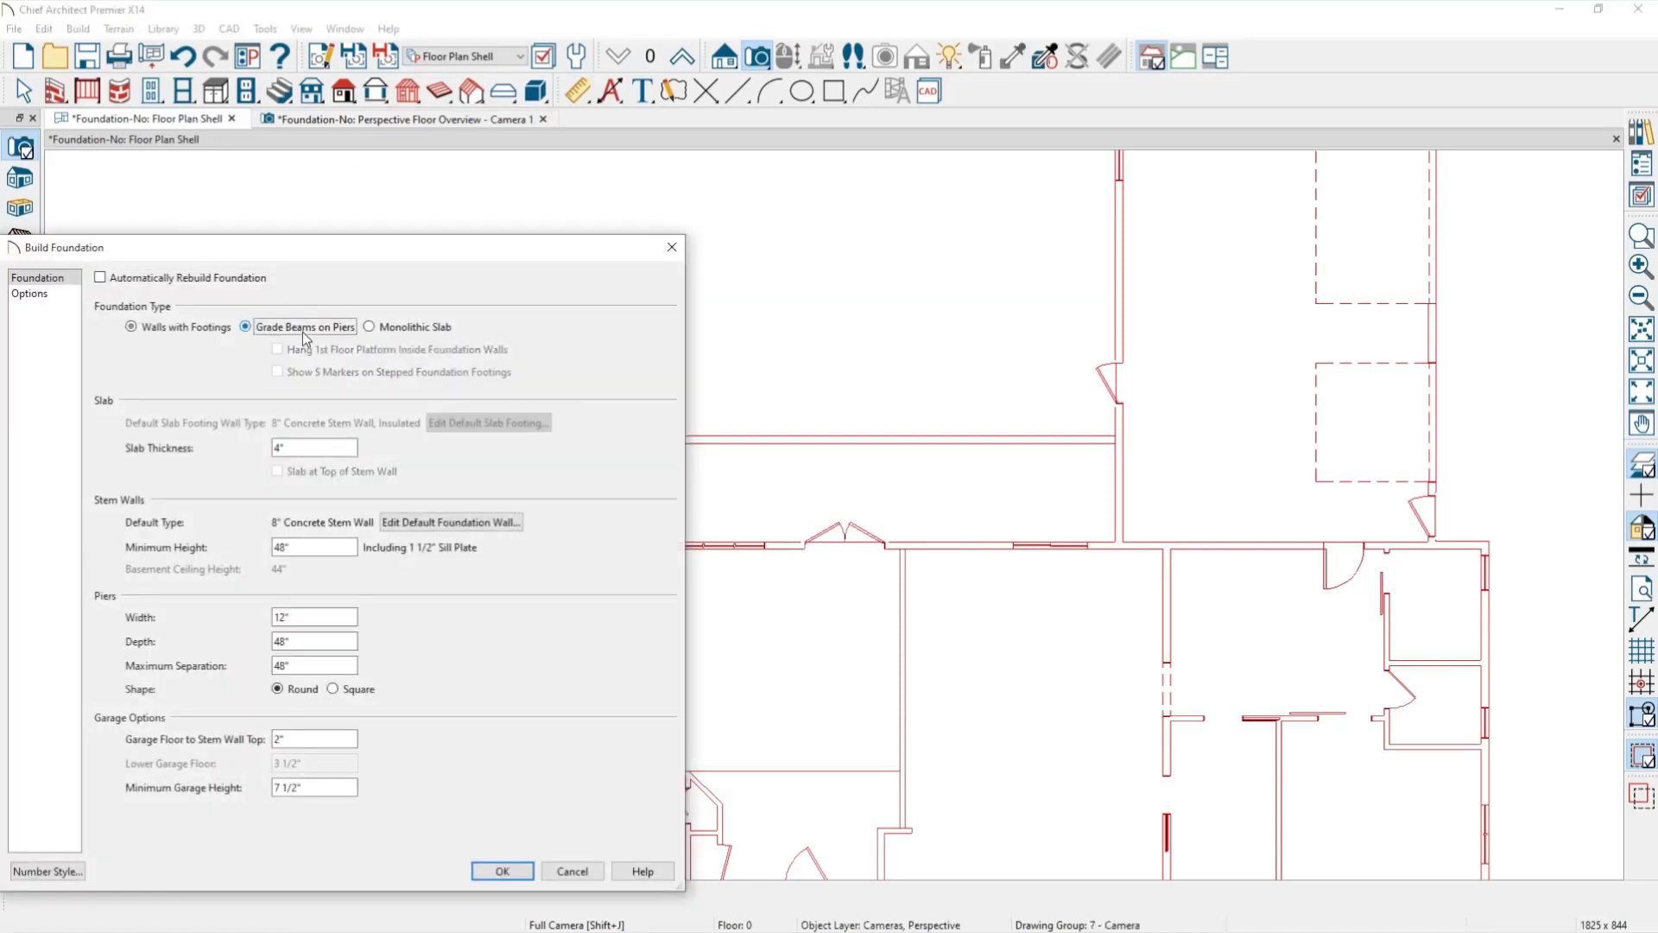
double_click(298, 548)
type("6")
left_click(304, 641)
Set the default foundation wall type to Stone-6 and turn off its footing.
left_click(400, 525)
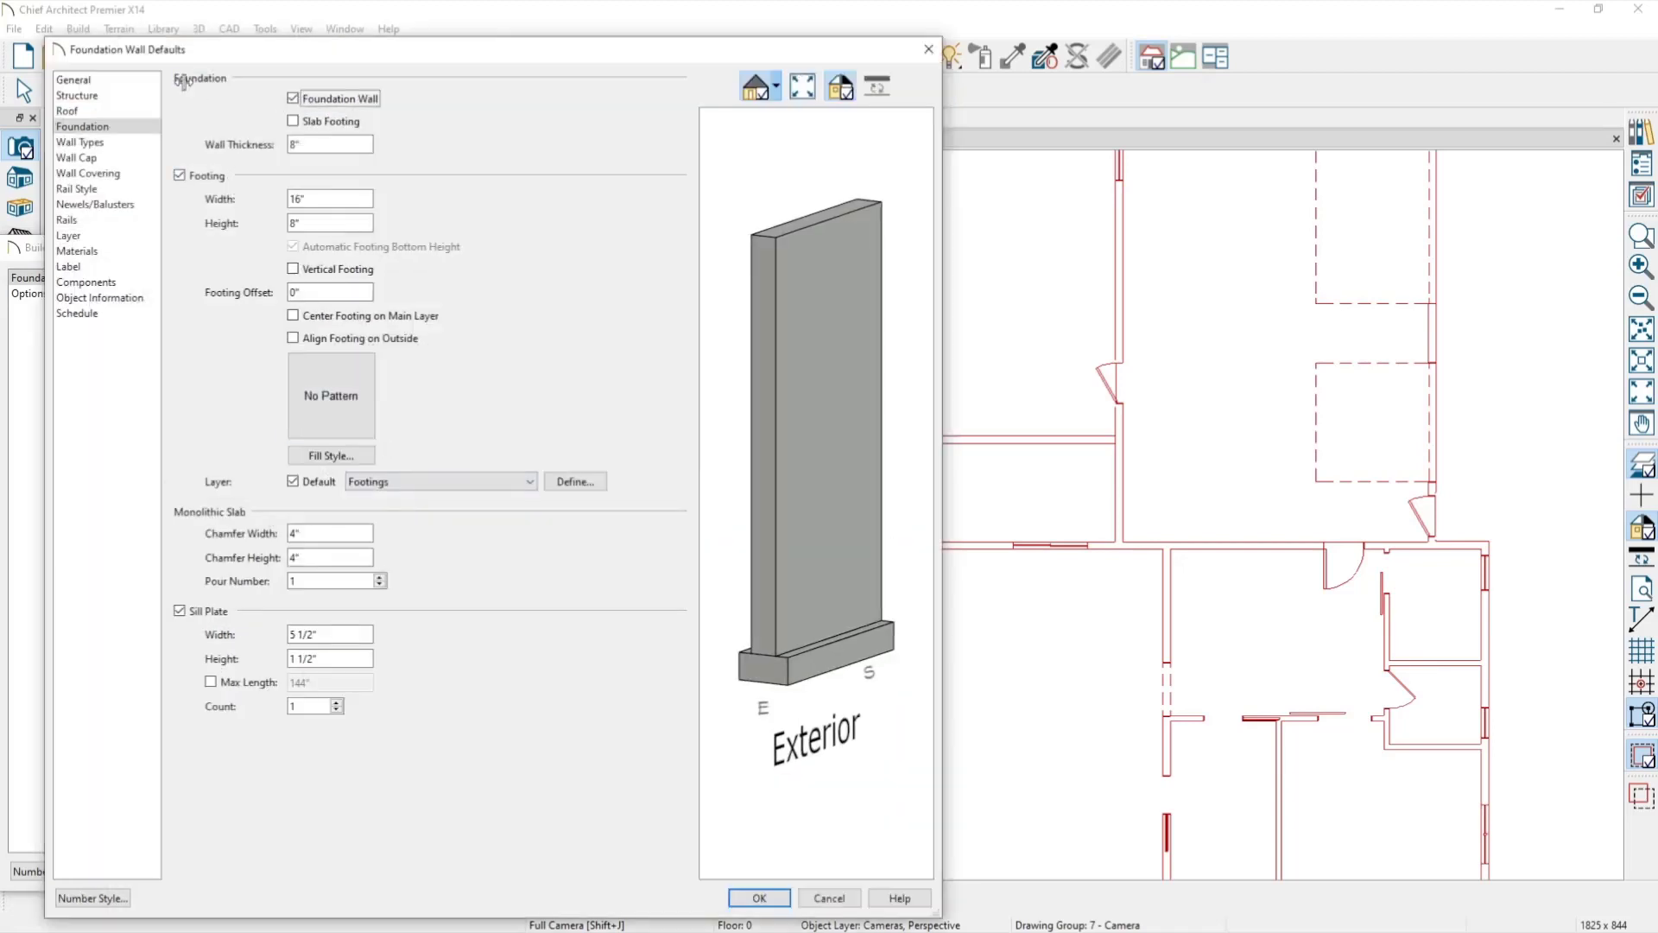
left_click(80, 141)
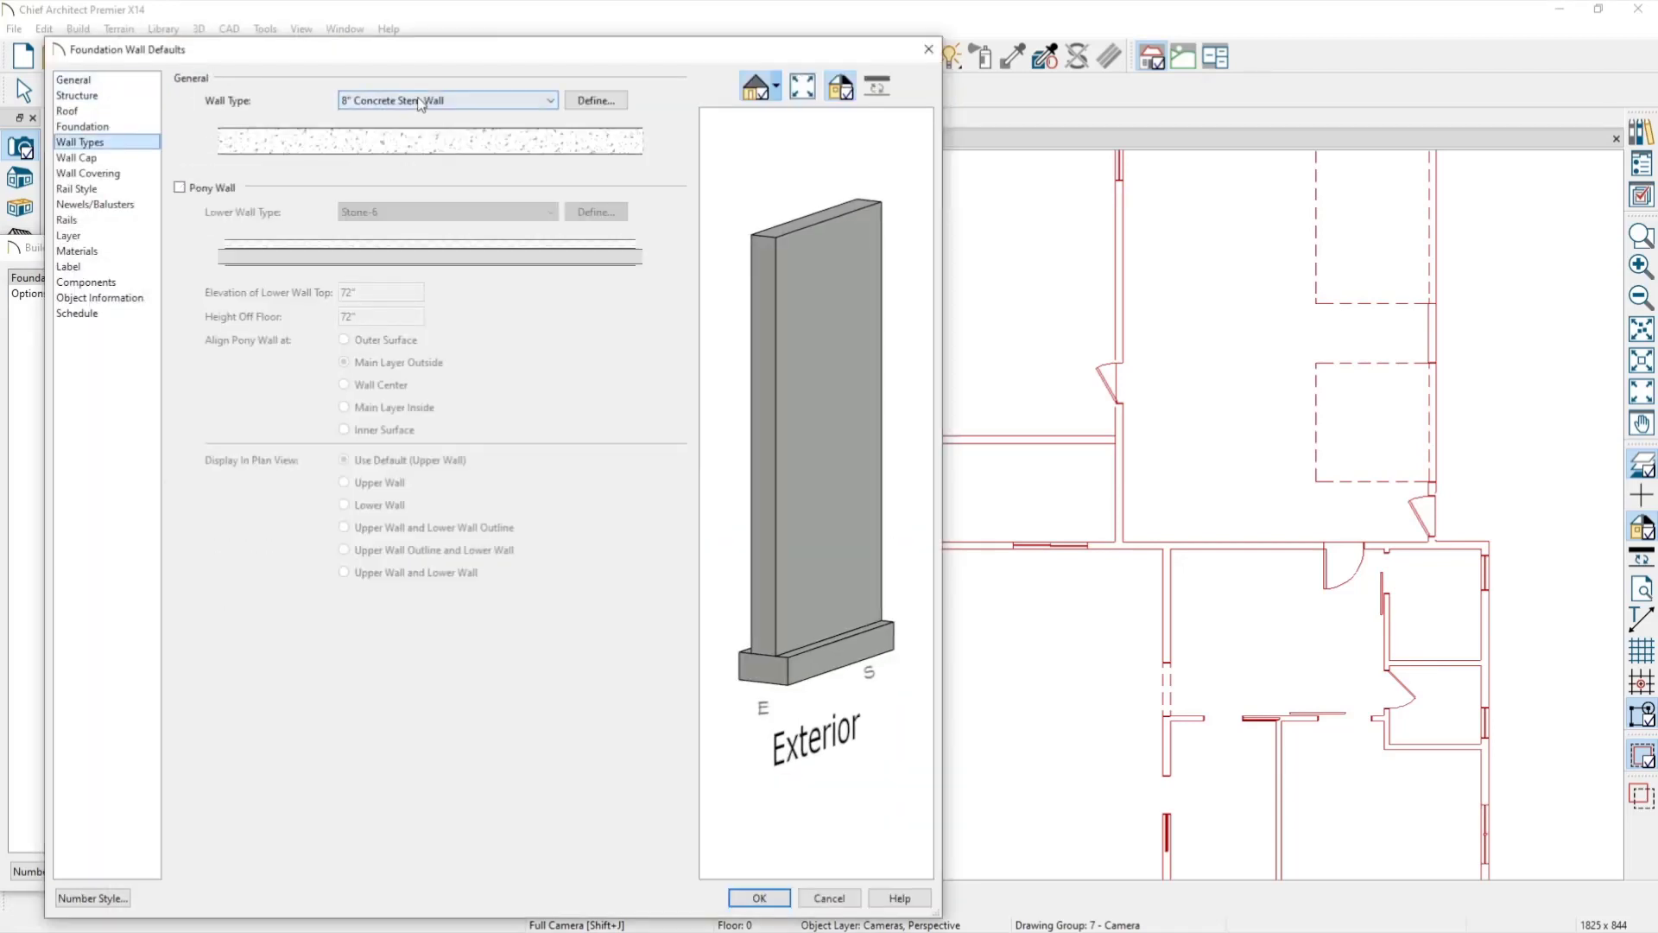
left_click(420, 101)
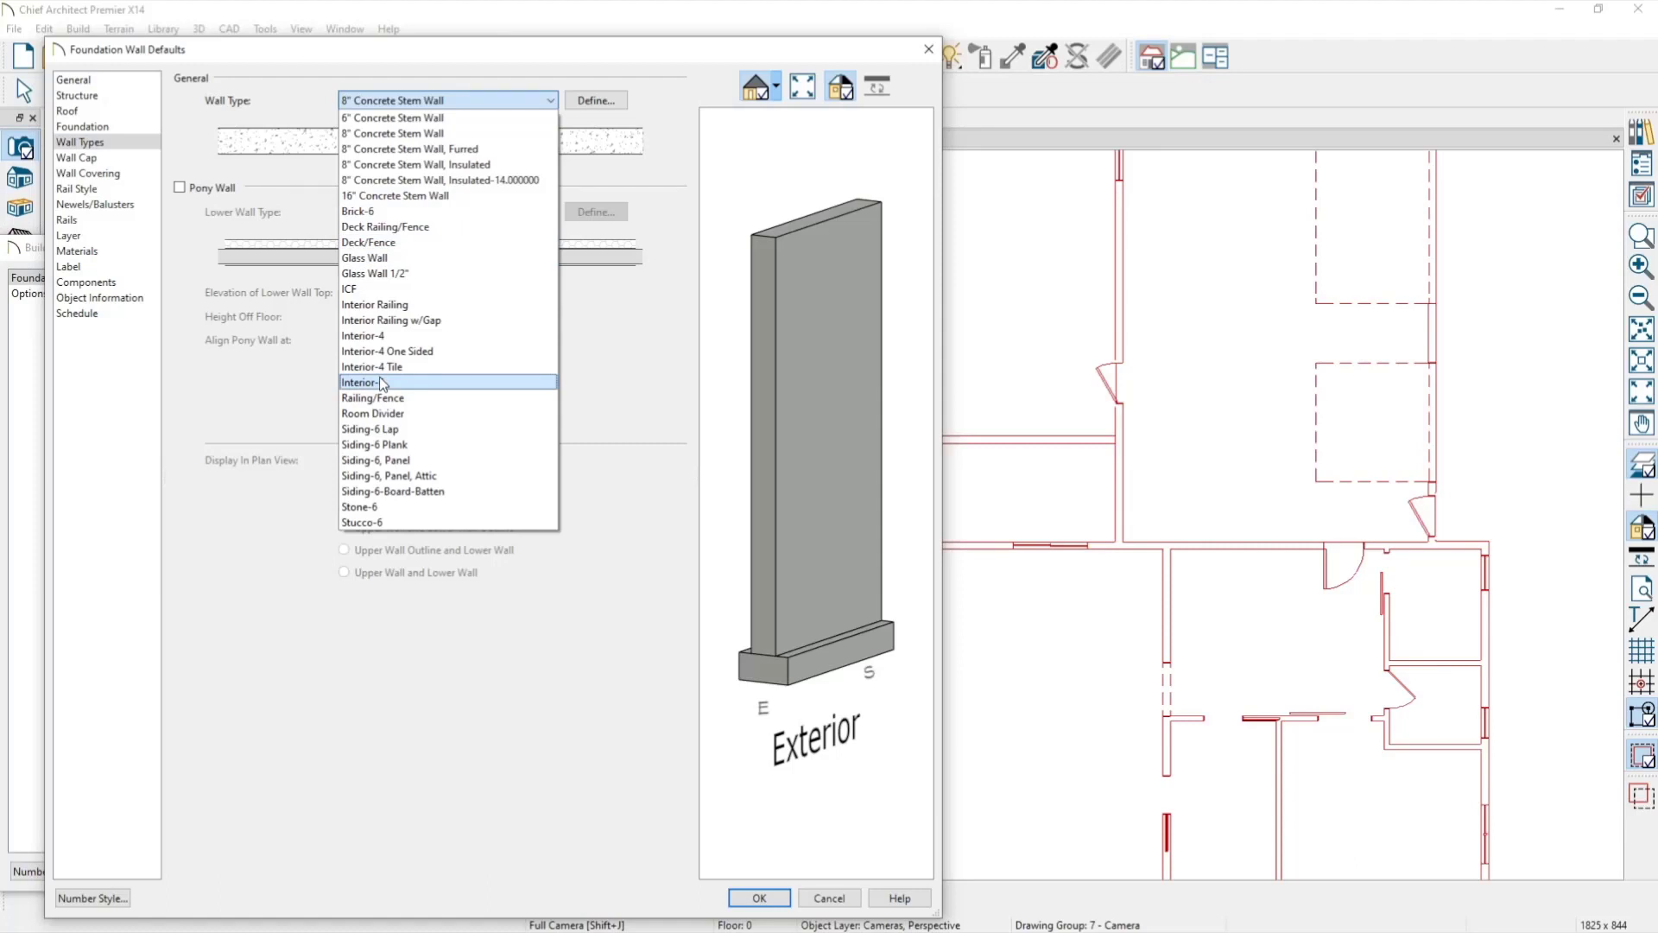
left_click(376, 507)
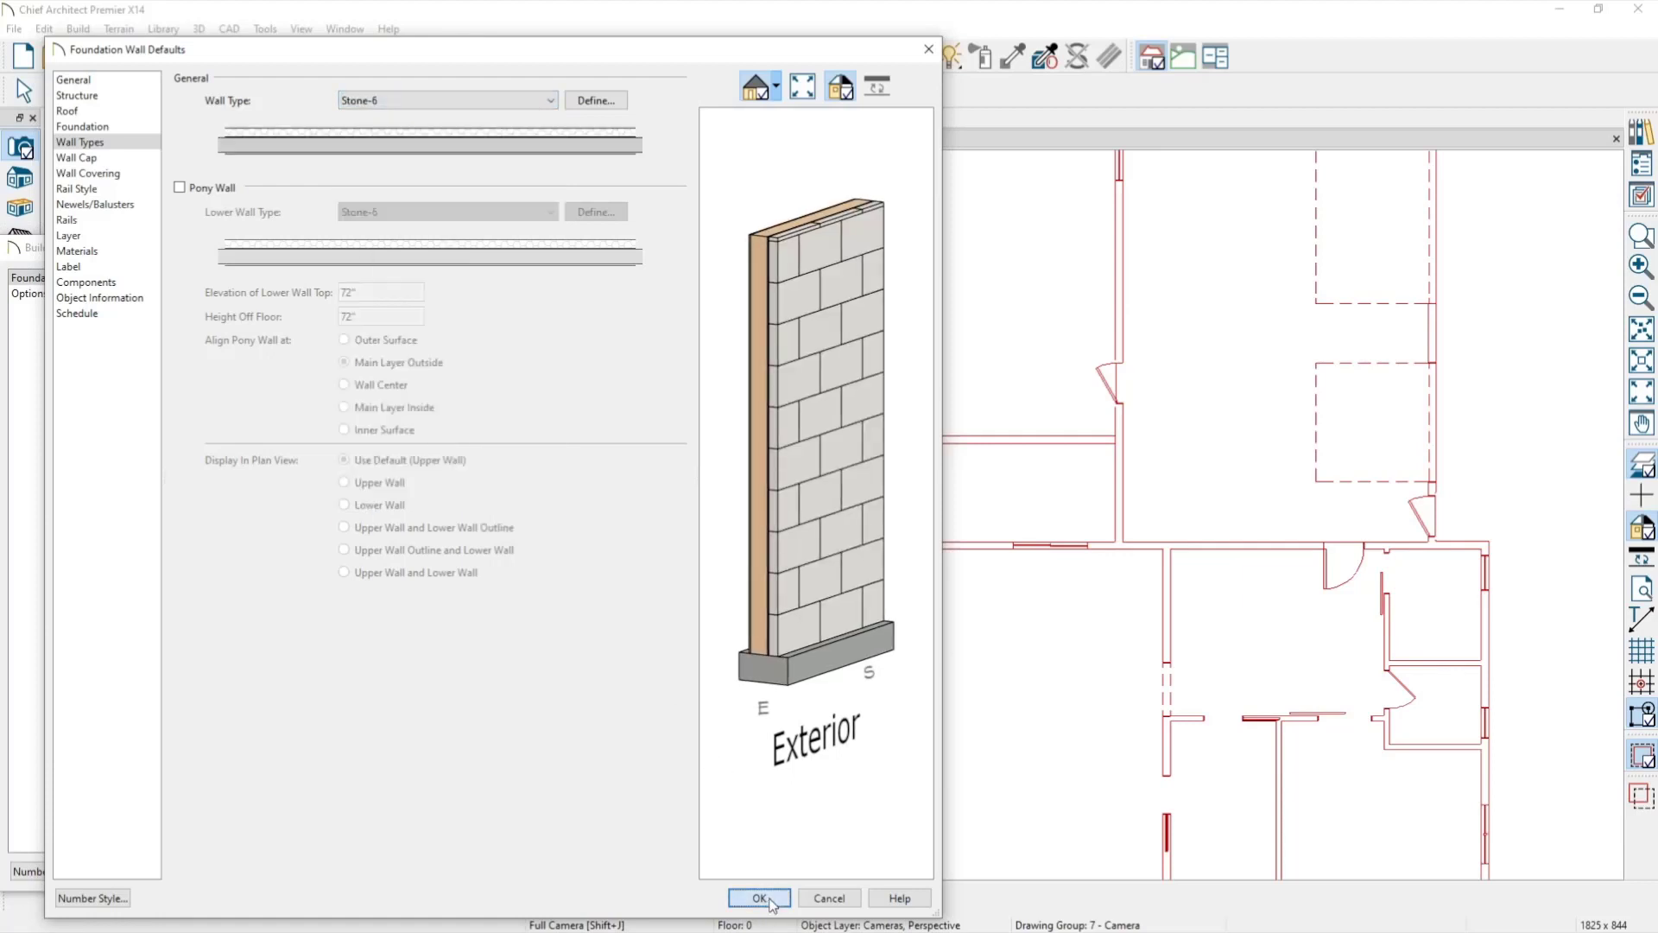
left_click(83, 126)
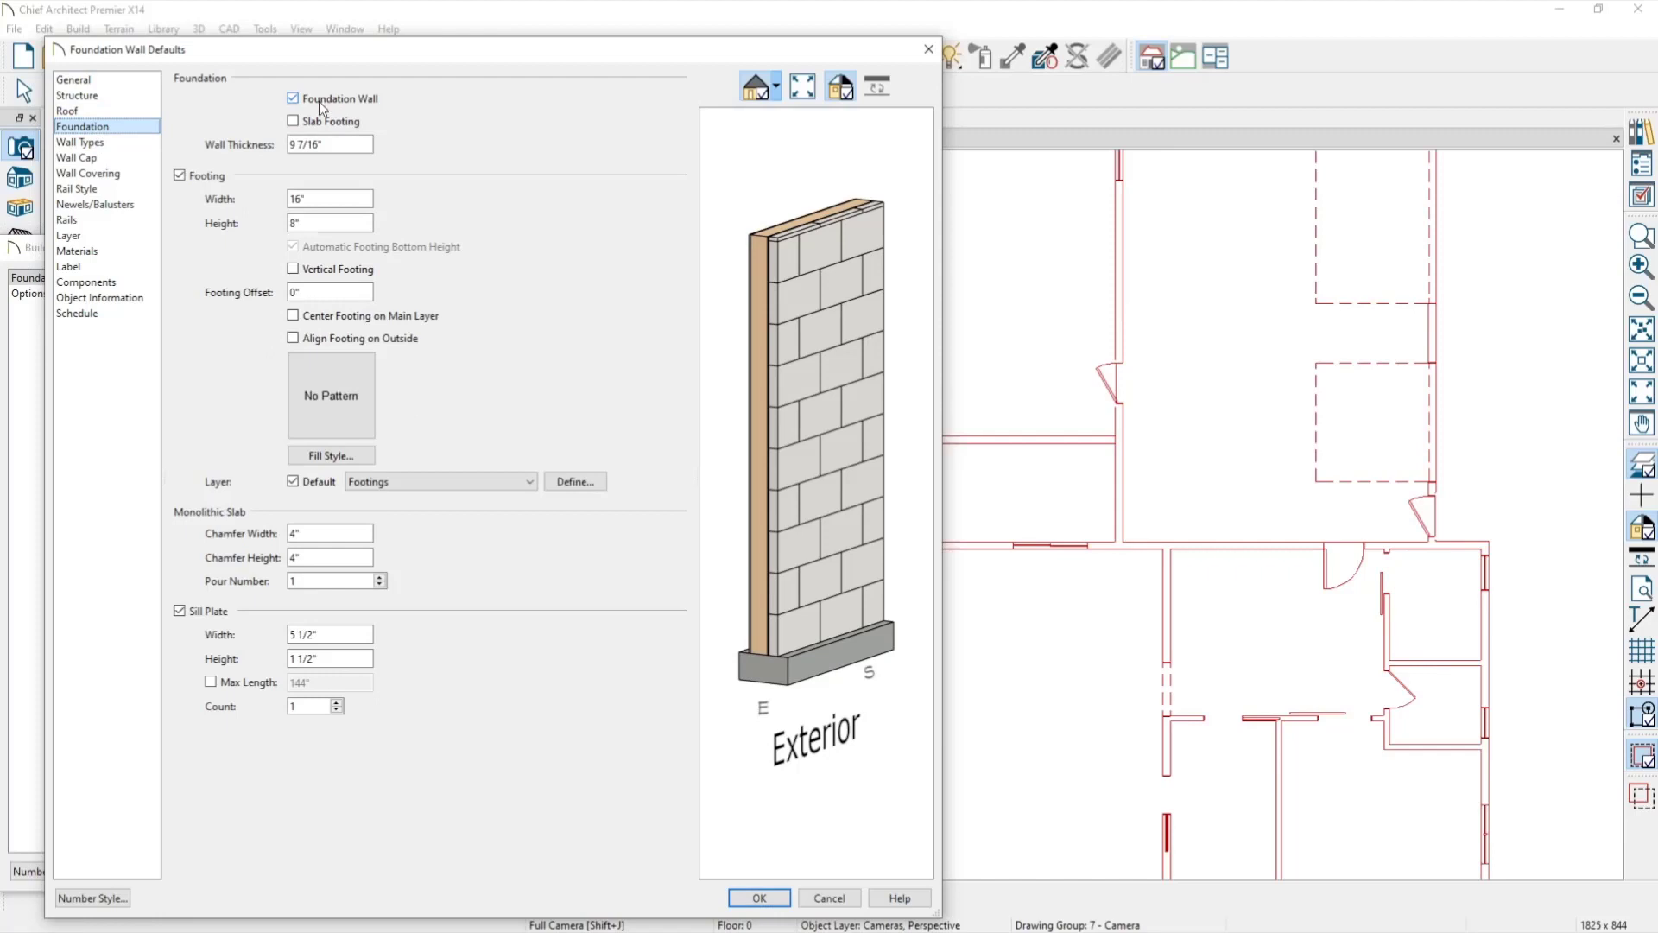
left_click(179, 175)
left_click(760, 895)
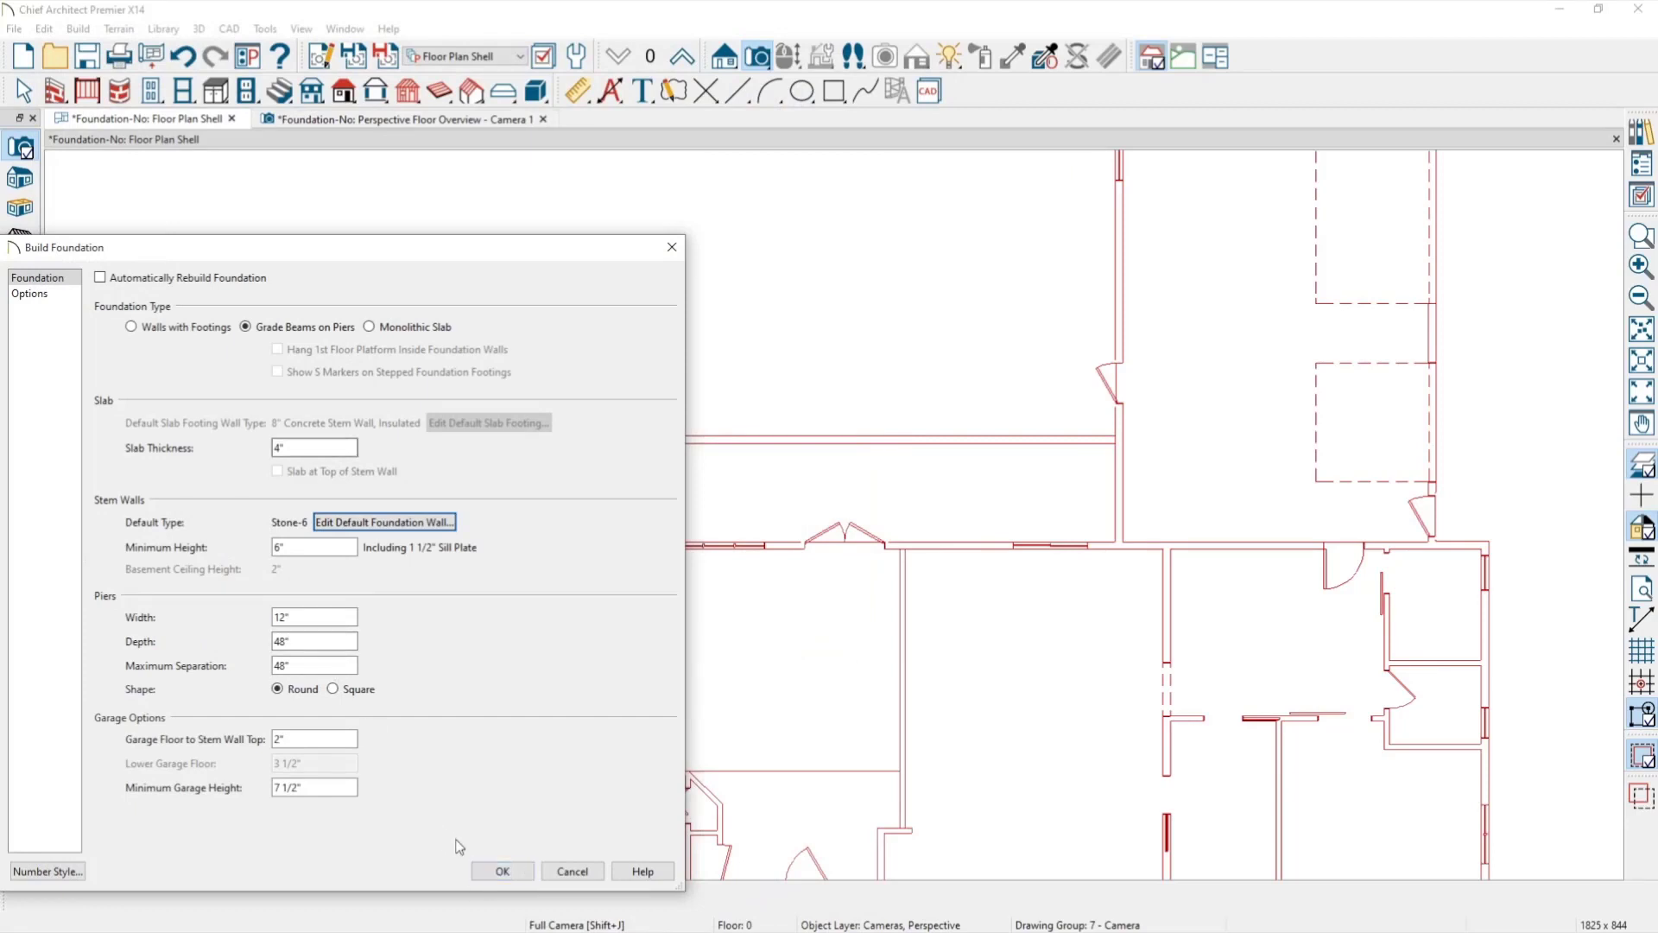
Rebuild the foundation with the Grade Beams on Piers settings, accepting the loss of existing foundation work.
left_click(502, 872)
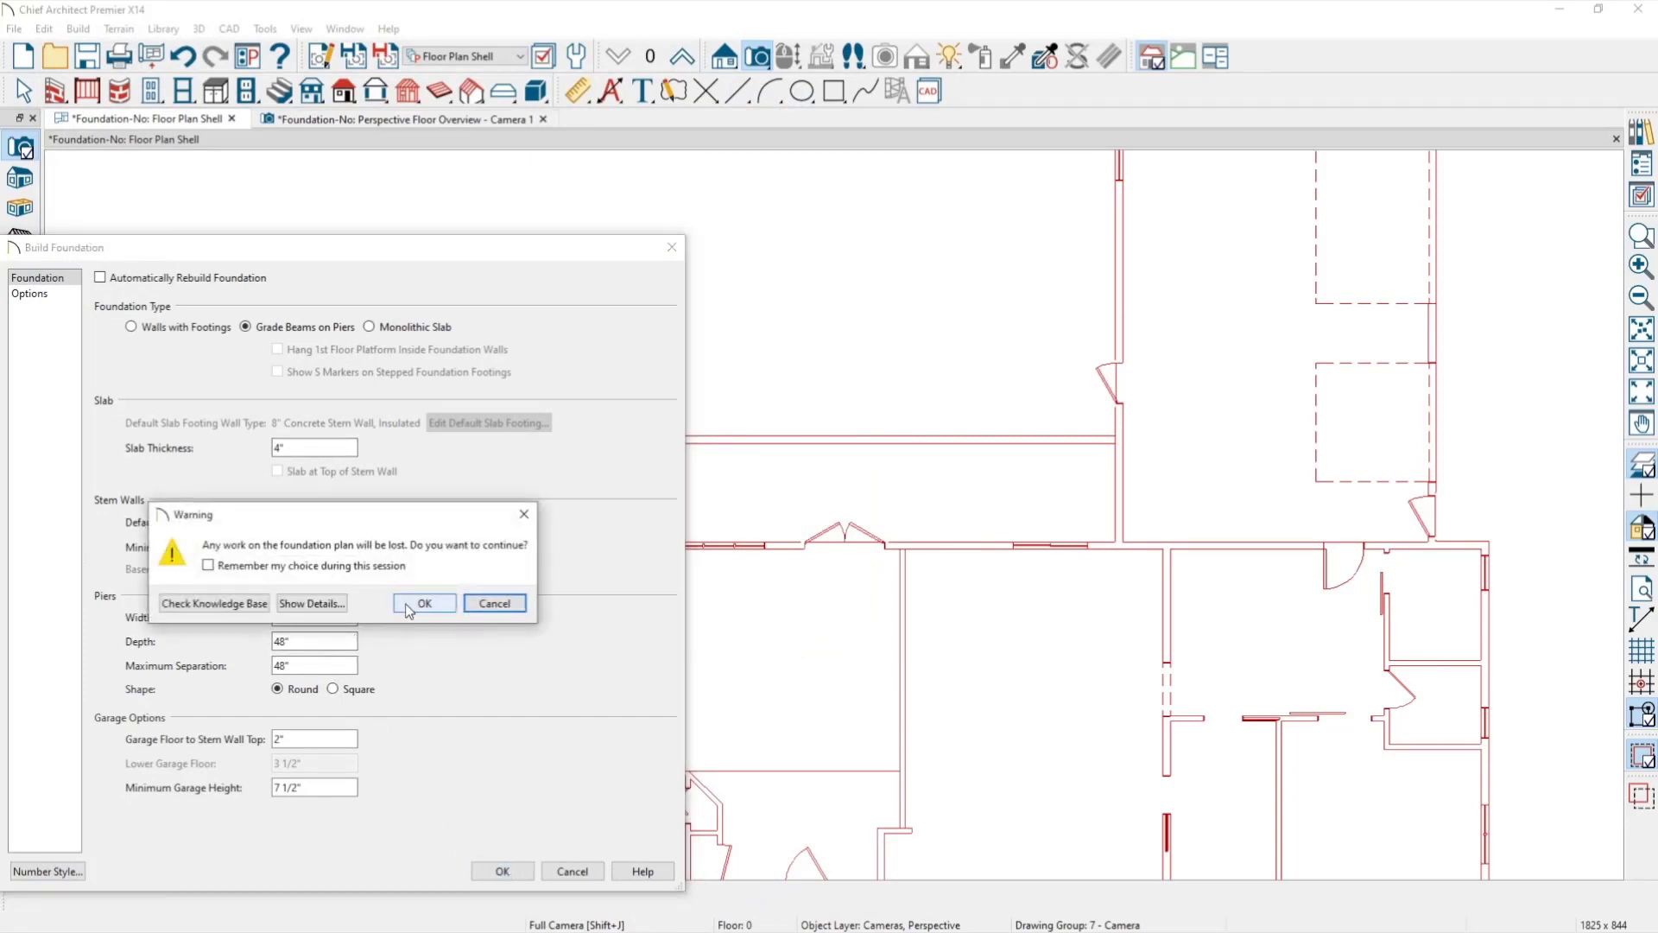
left_click(420, 603)
left_click(795, 495)
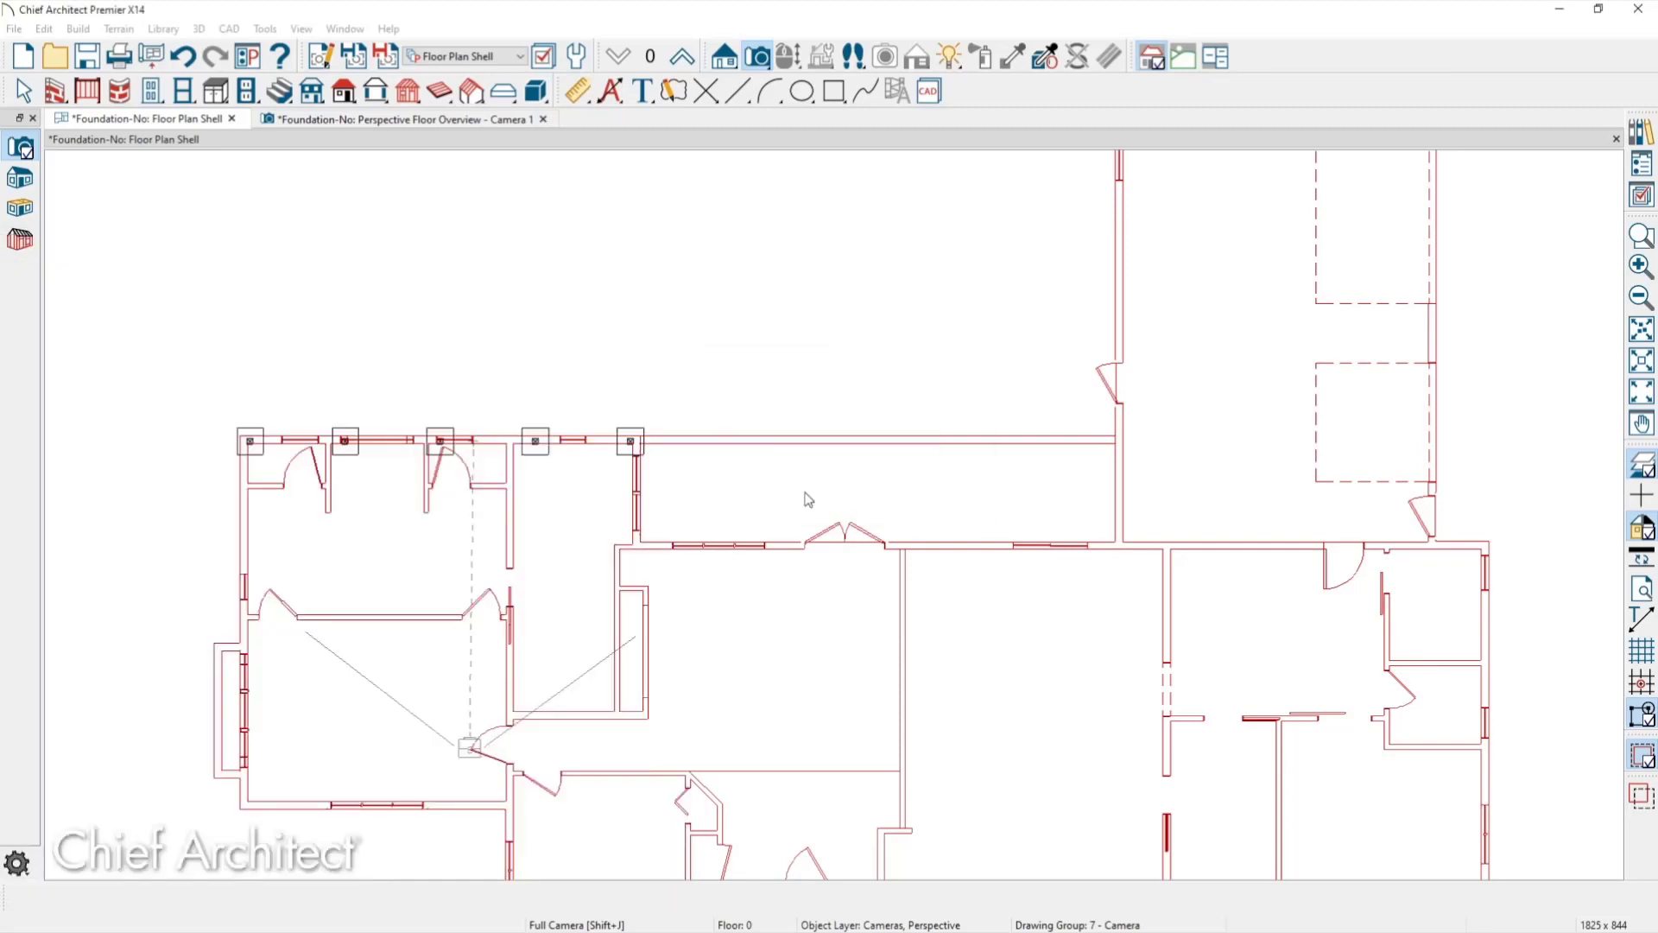
Examine the stone grade beams, round piers and added posts in the 3D floor overview from several angles.
left_click_drag(780, 485, 659, 311)
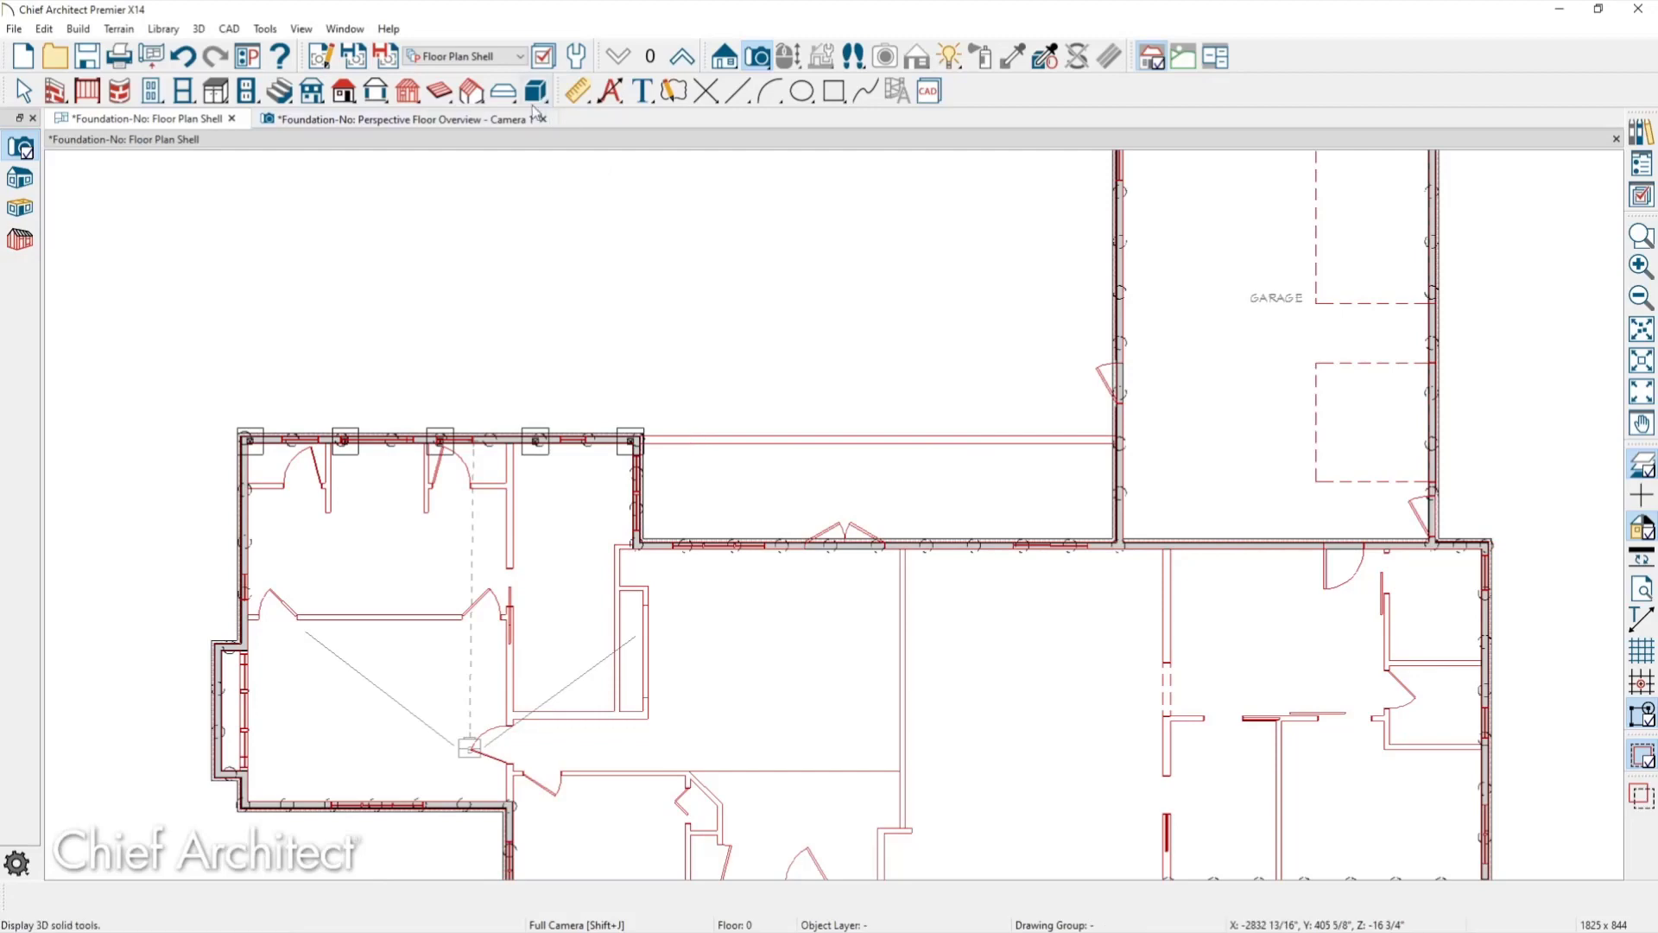
left_click_drag(725, 470, 664, 409)
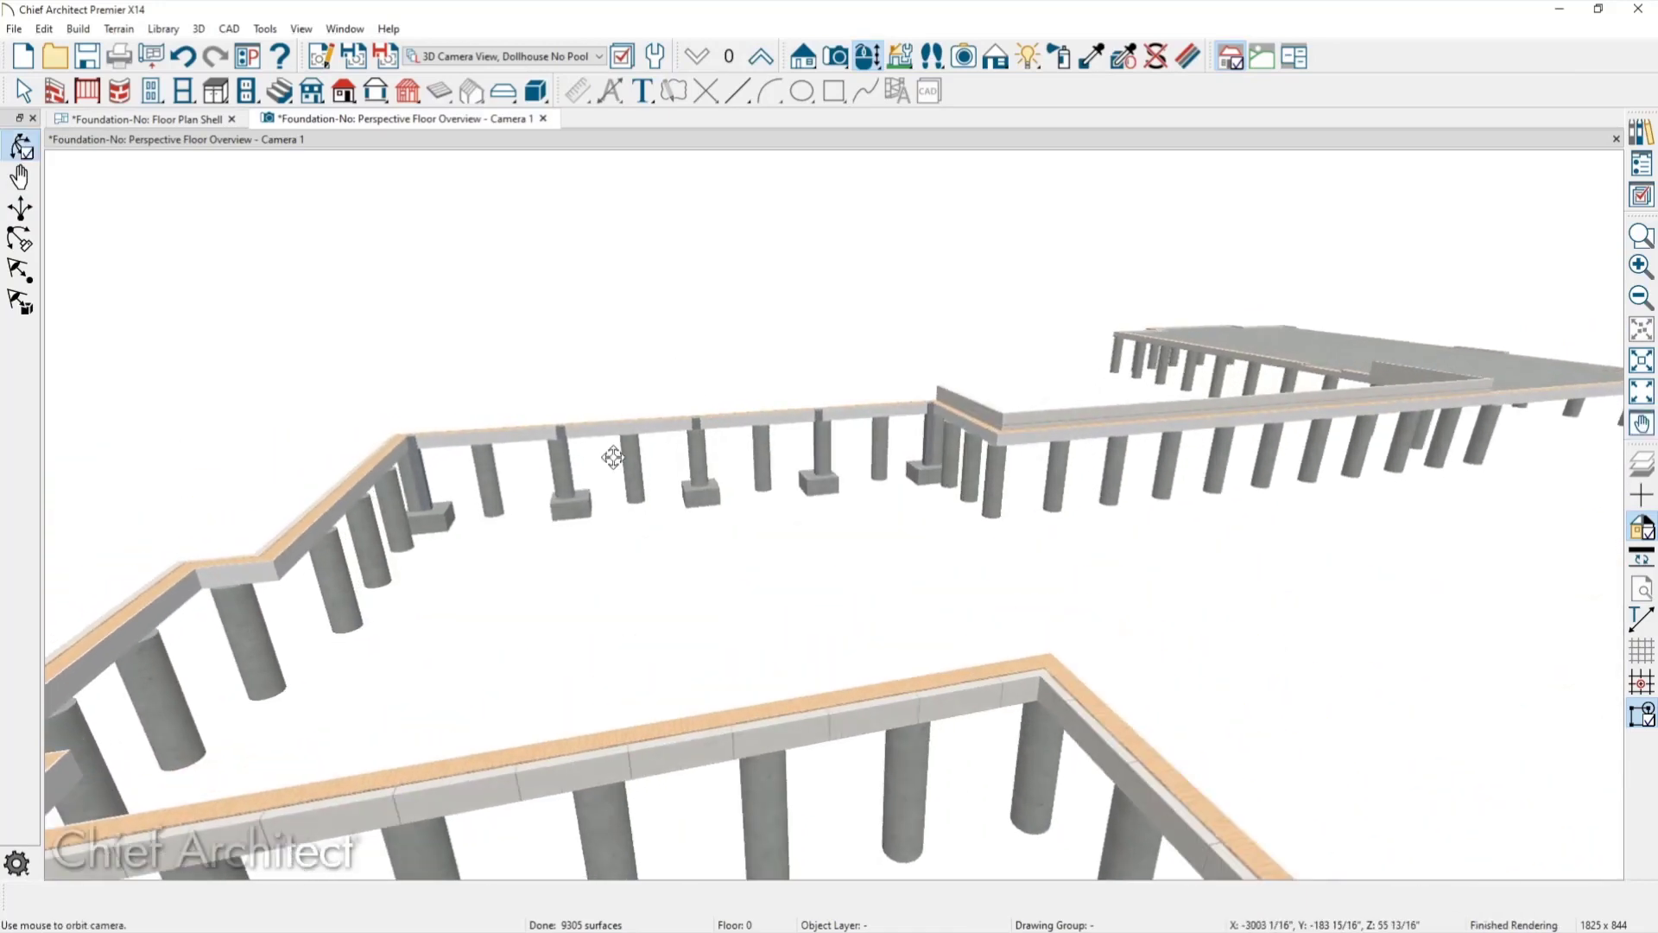
scroll(470, 496, "up", 2)
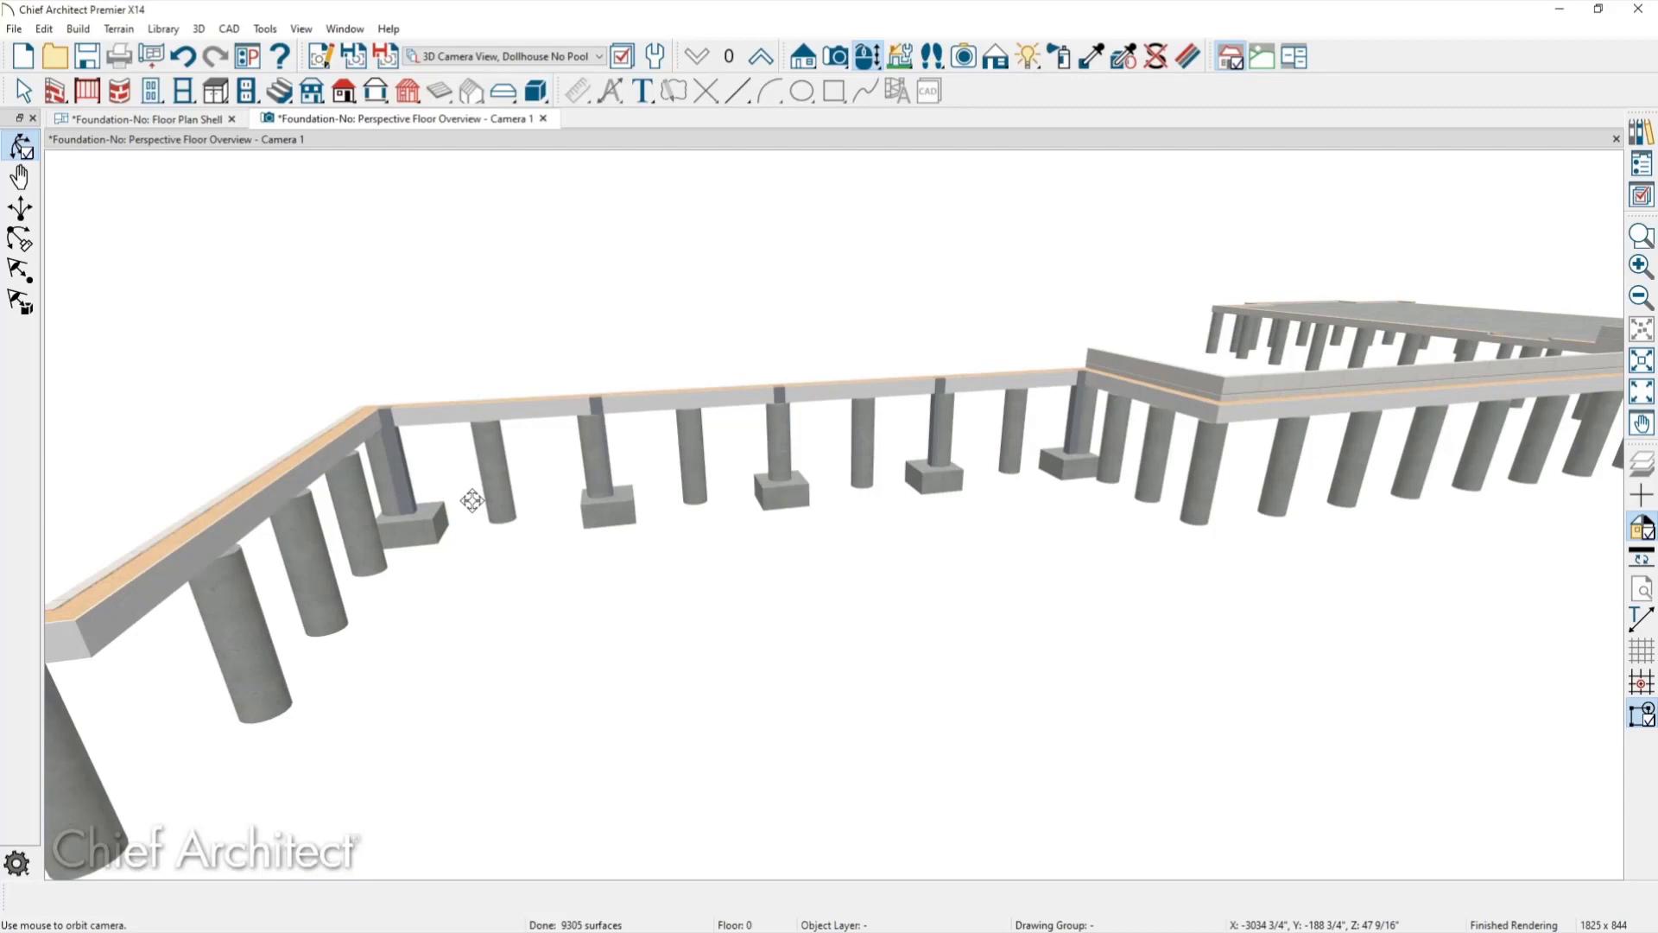
scroll(458, 448, "up", 1)
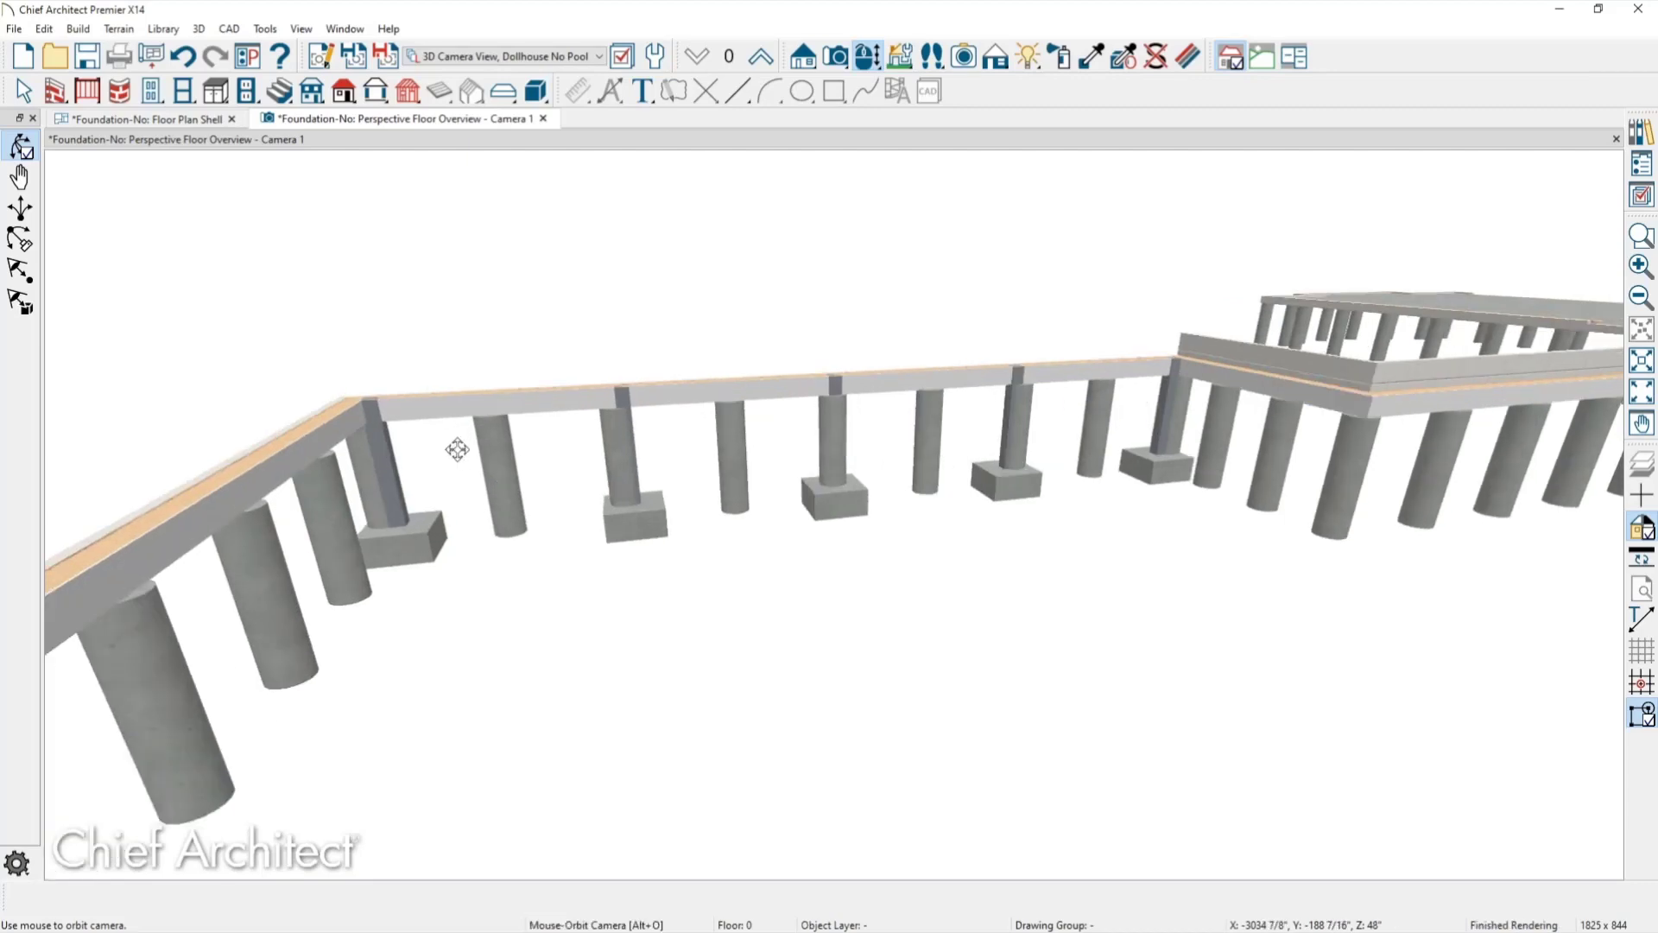
left_click_drag(463, 470, 415, 557)
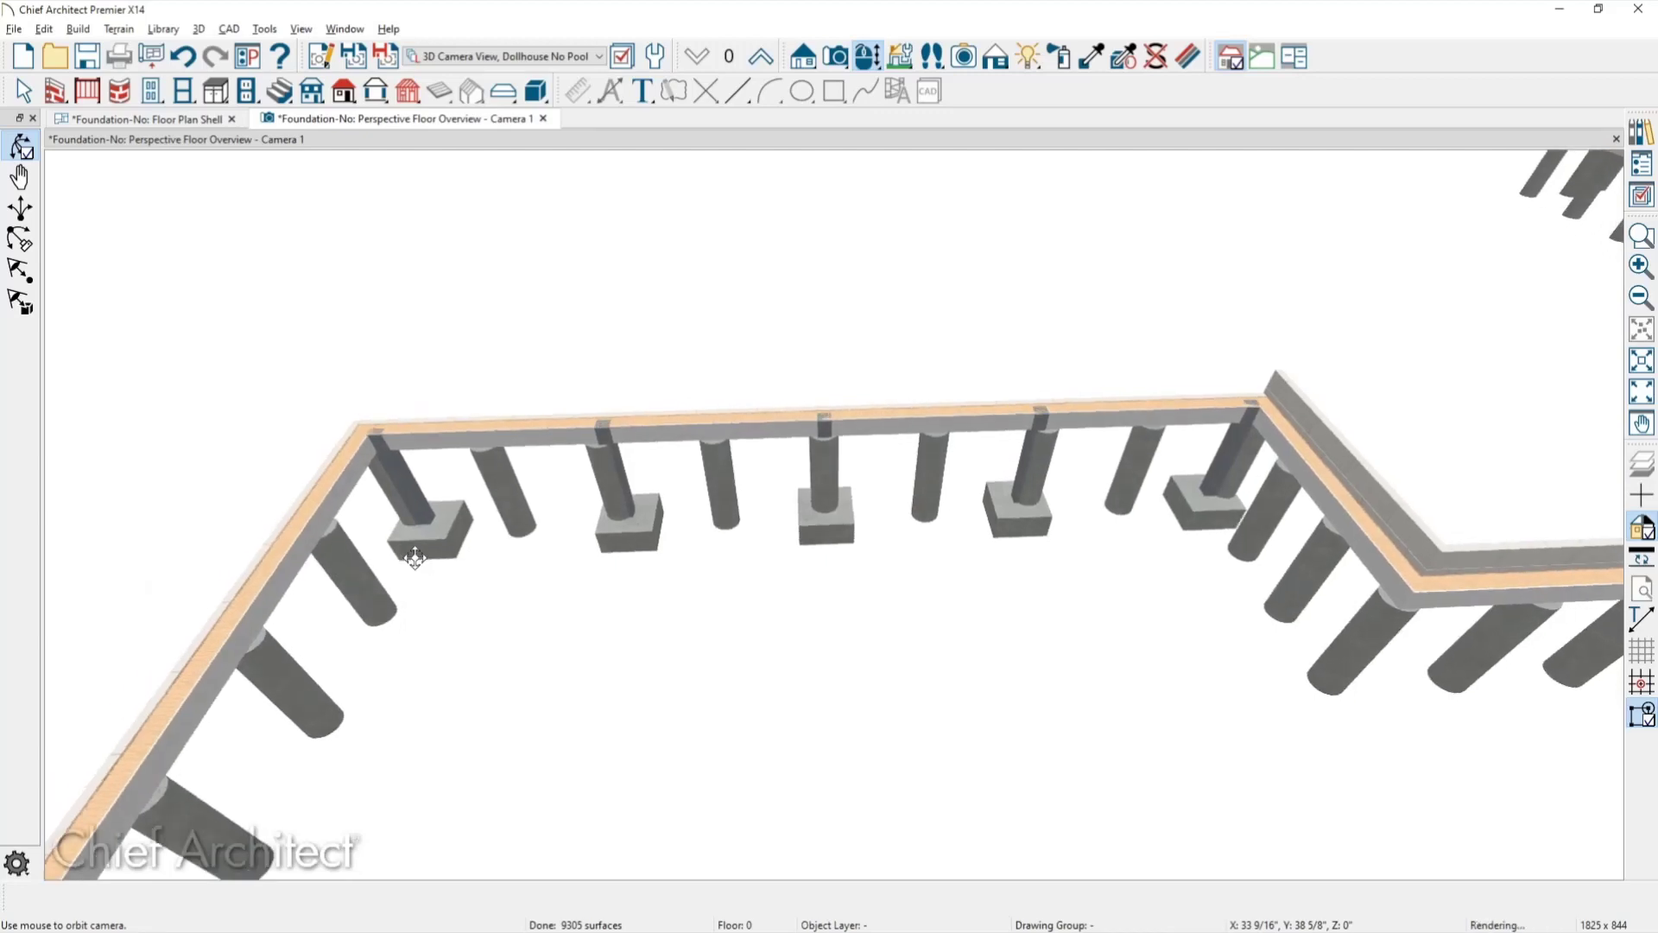
In the floor plan, try to shift the bath wing's rear foundation wall inward about 5 1/2" across the posts.
left_click(191, 121)
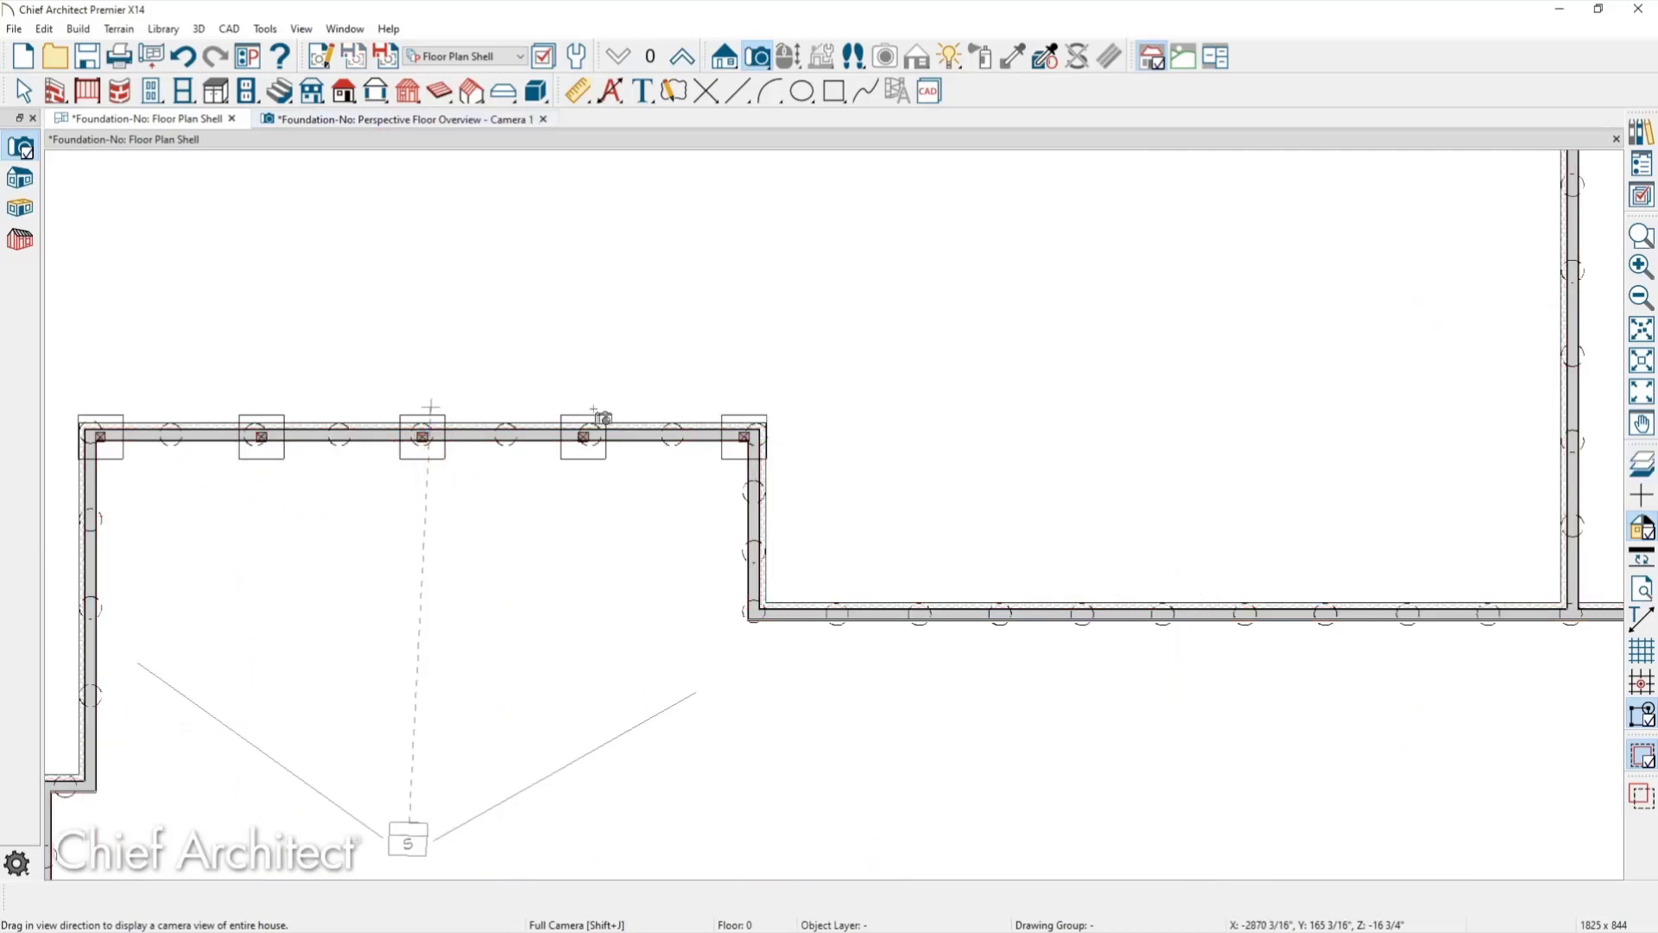
key("space")
scroll(462, 413, "up", 2)
left_click(462, 413)
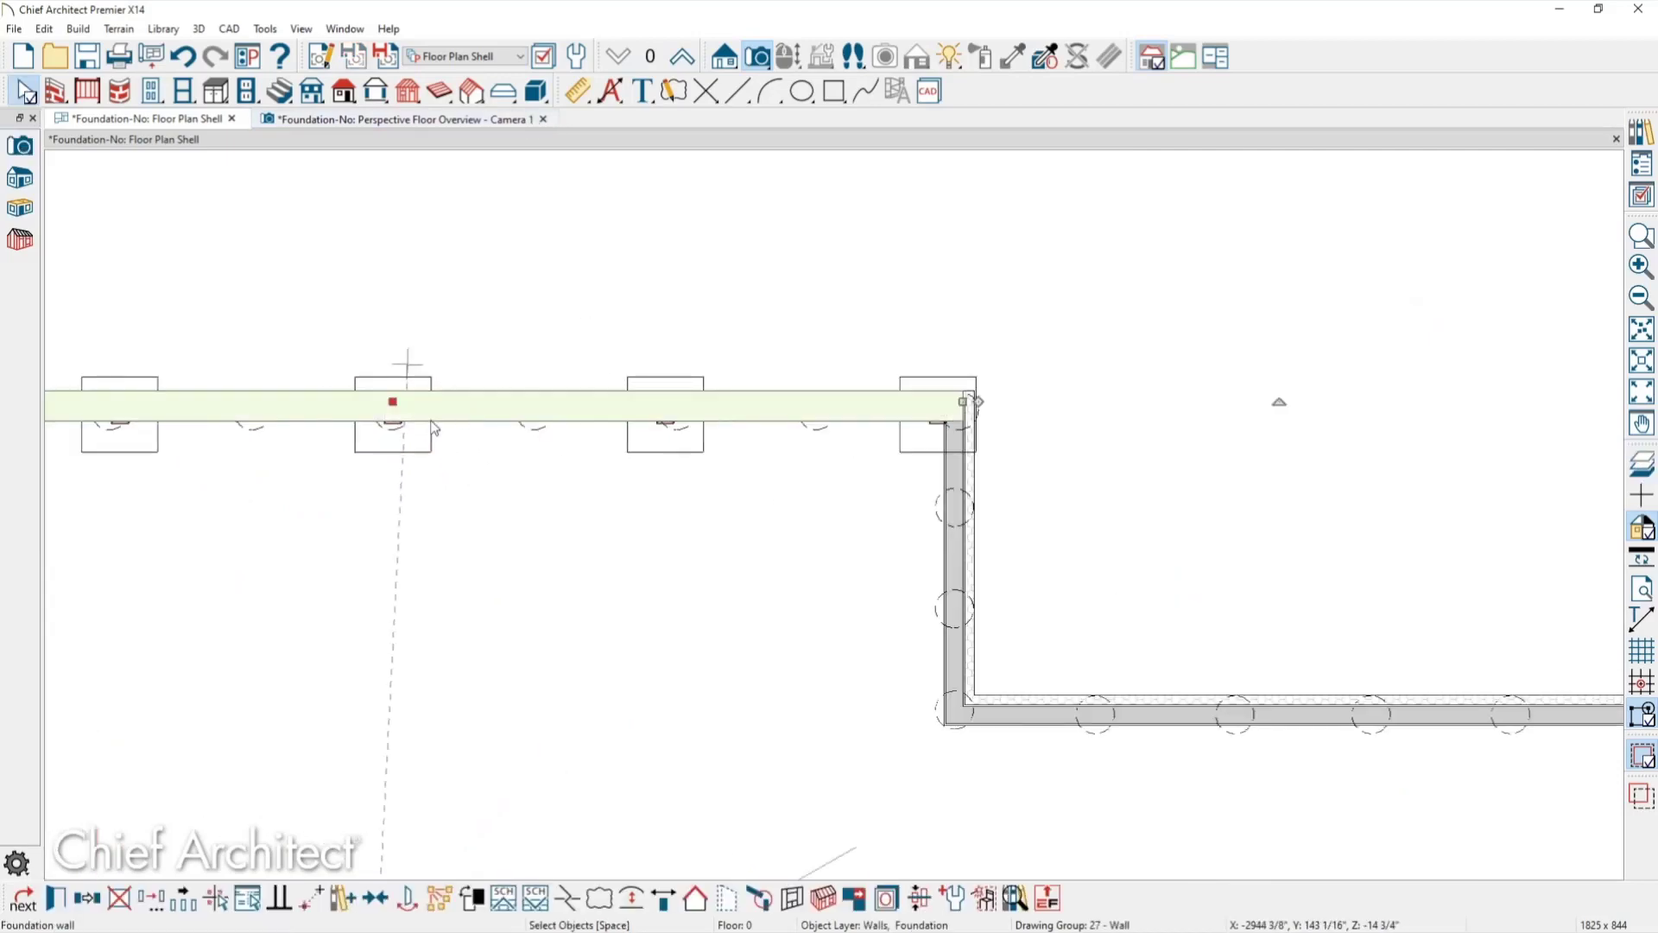
left_click_drag(391, 401, 387, 420)
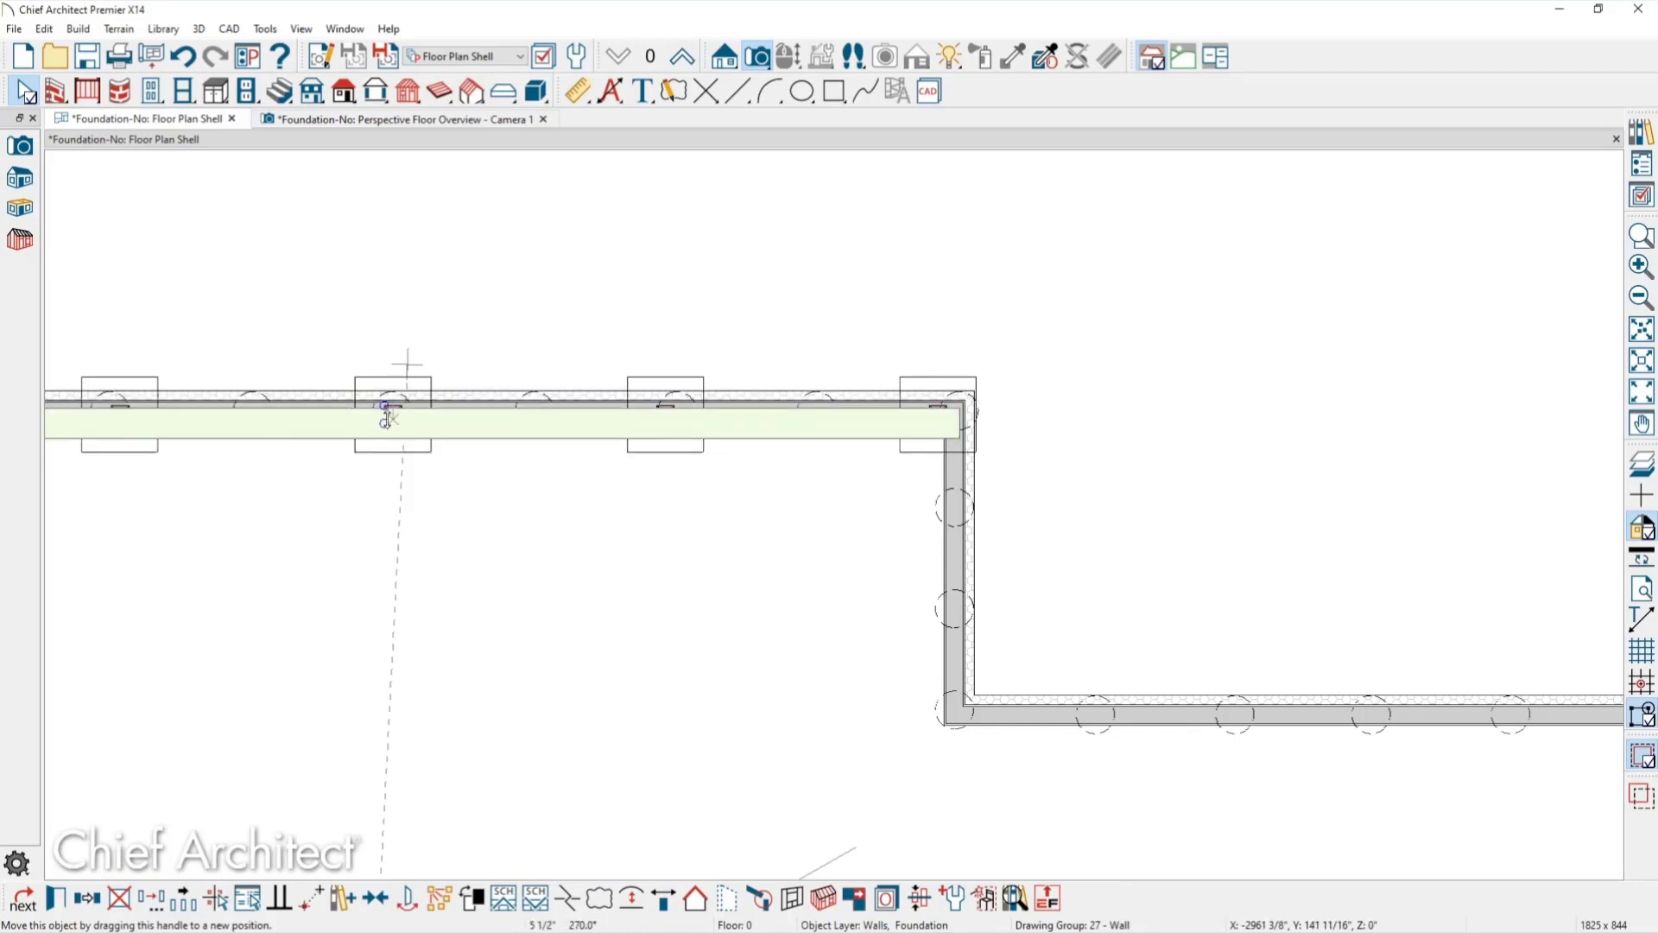
left_click_drag(387, 418, 387, 418)
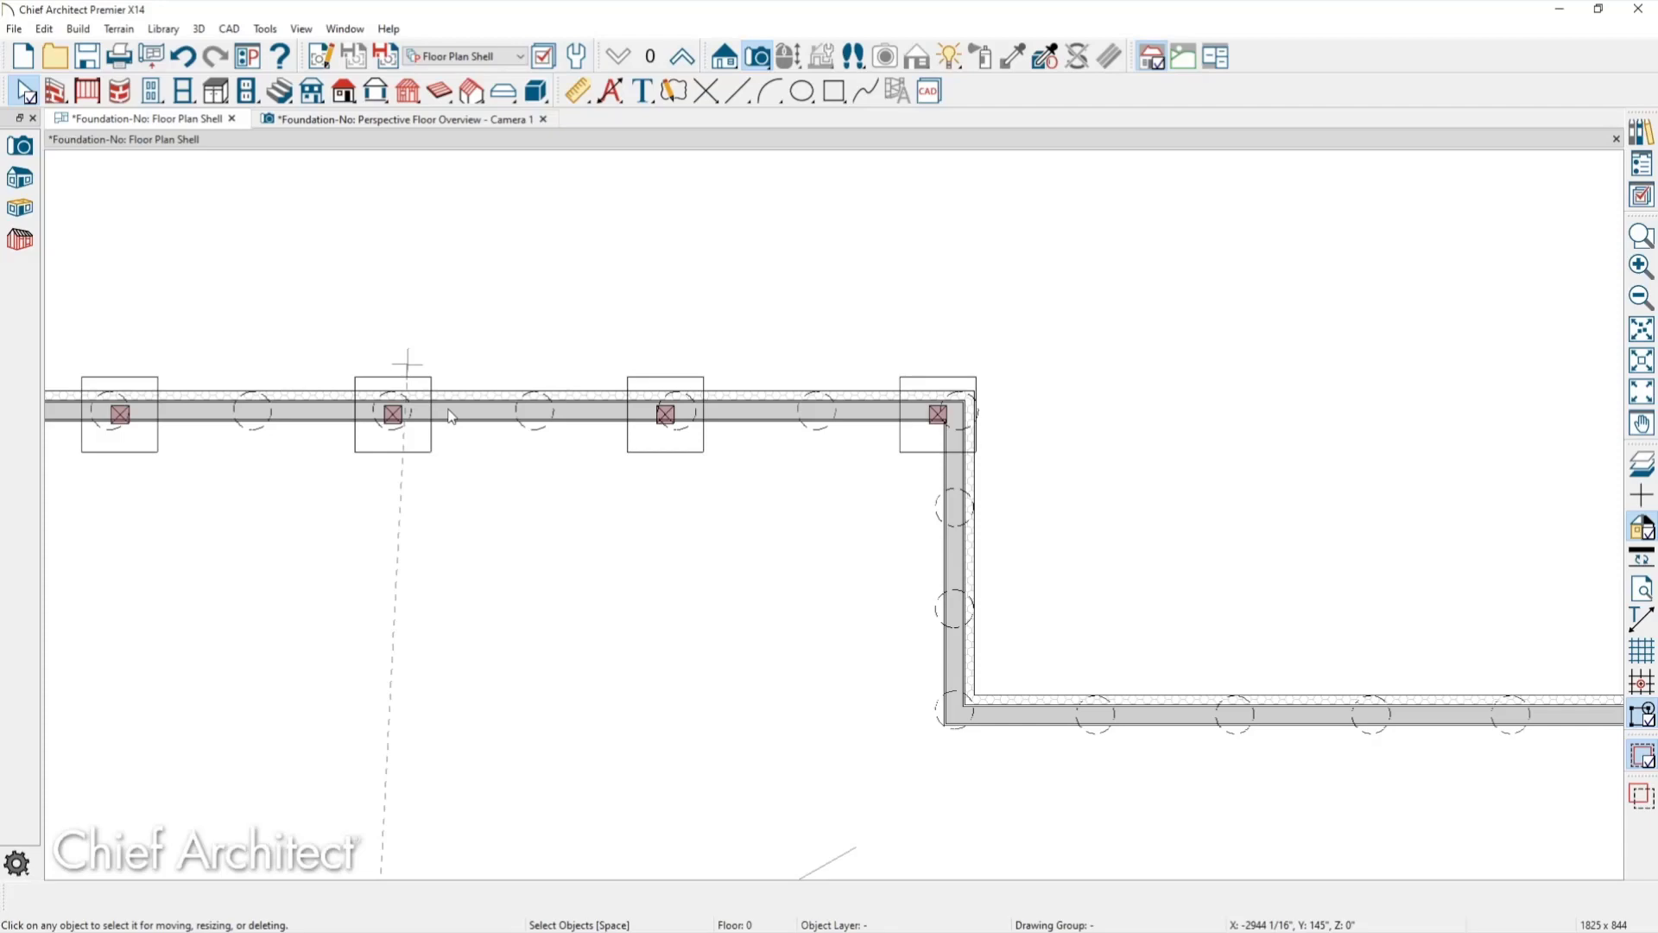
Review the bath wing's foundation in plan and in the 3D floor overview.
scroll(507, 471, "down", 2)
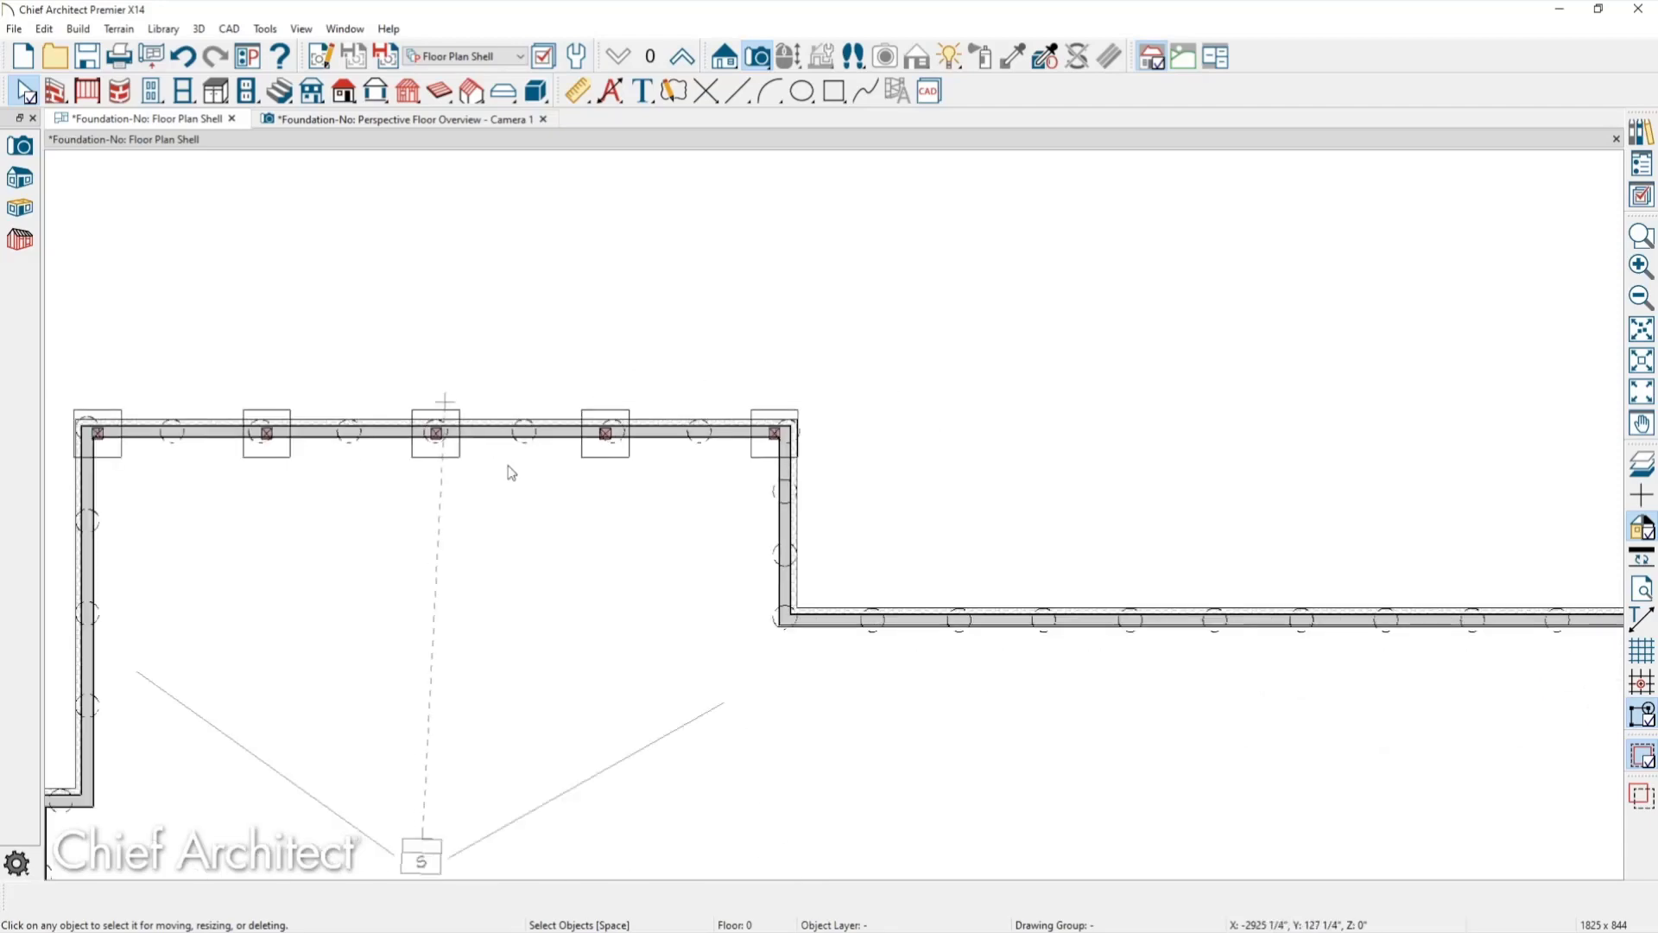
middle_click_drag(518, 467, 583, 409)
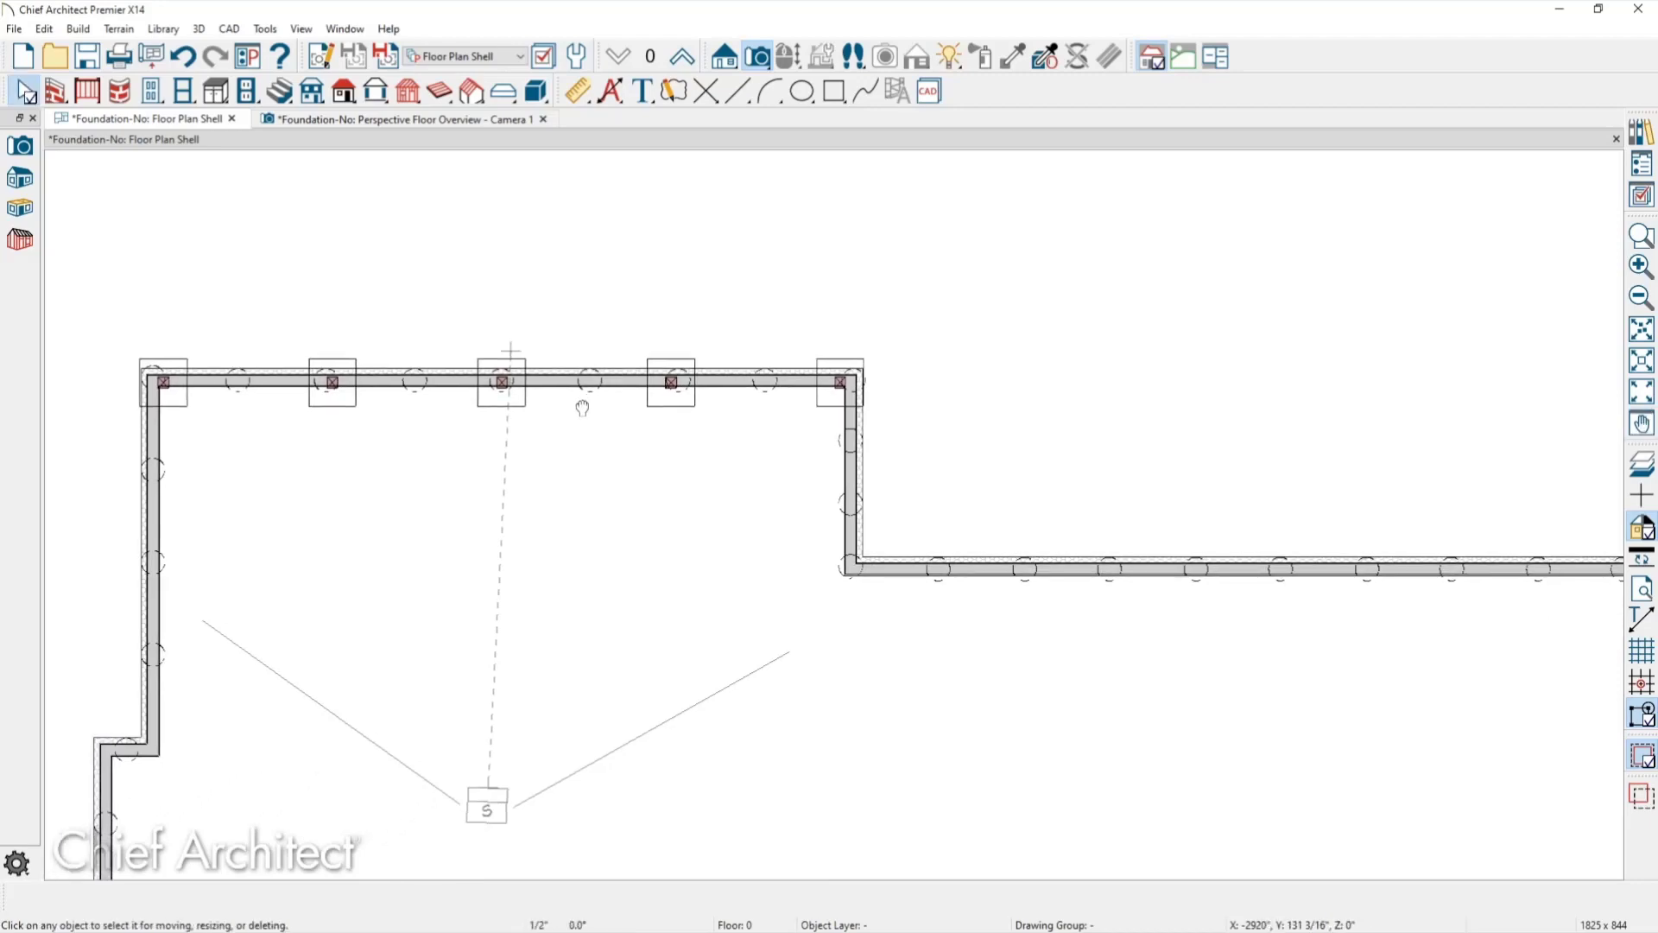
left_click(489, 119)
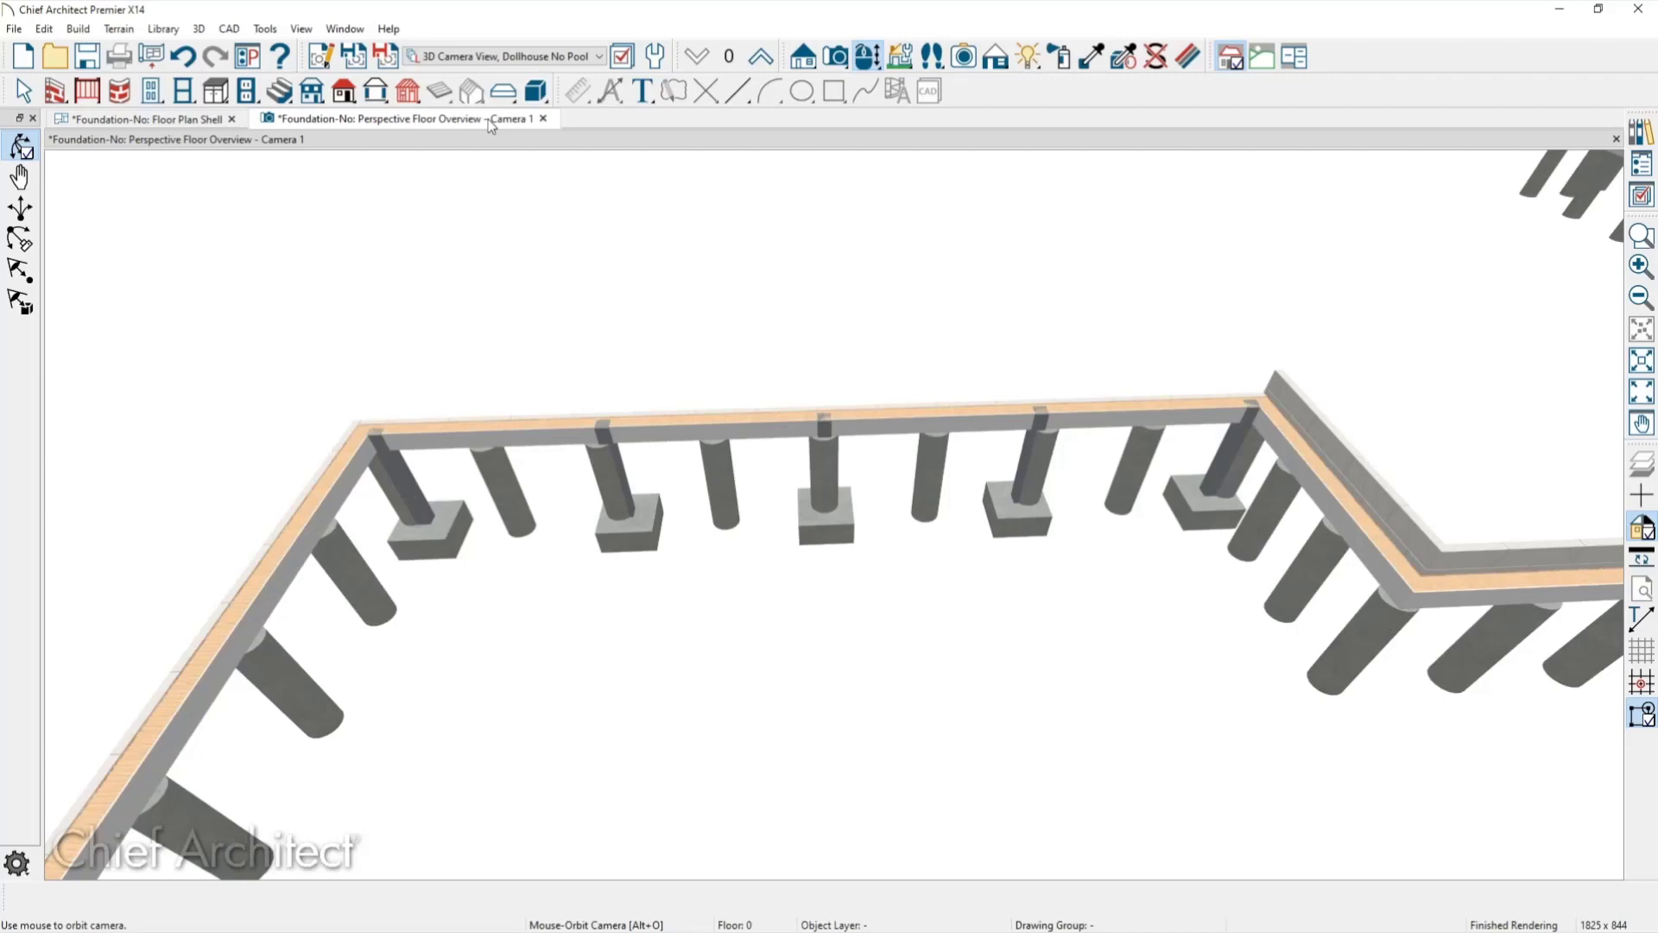
key("alt+Tab")
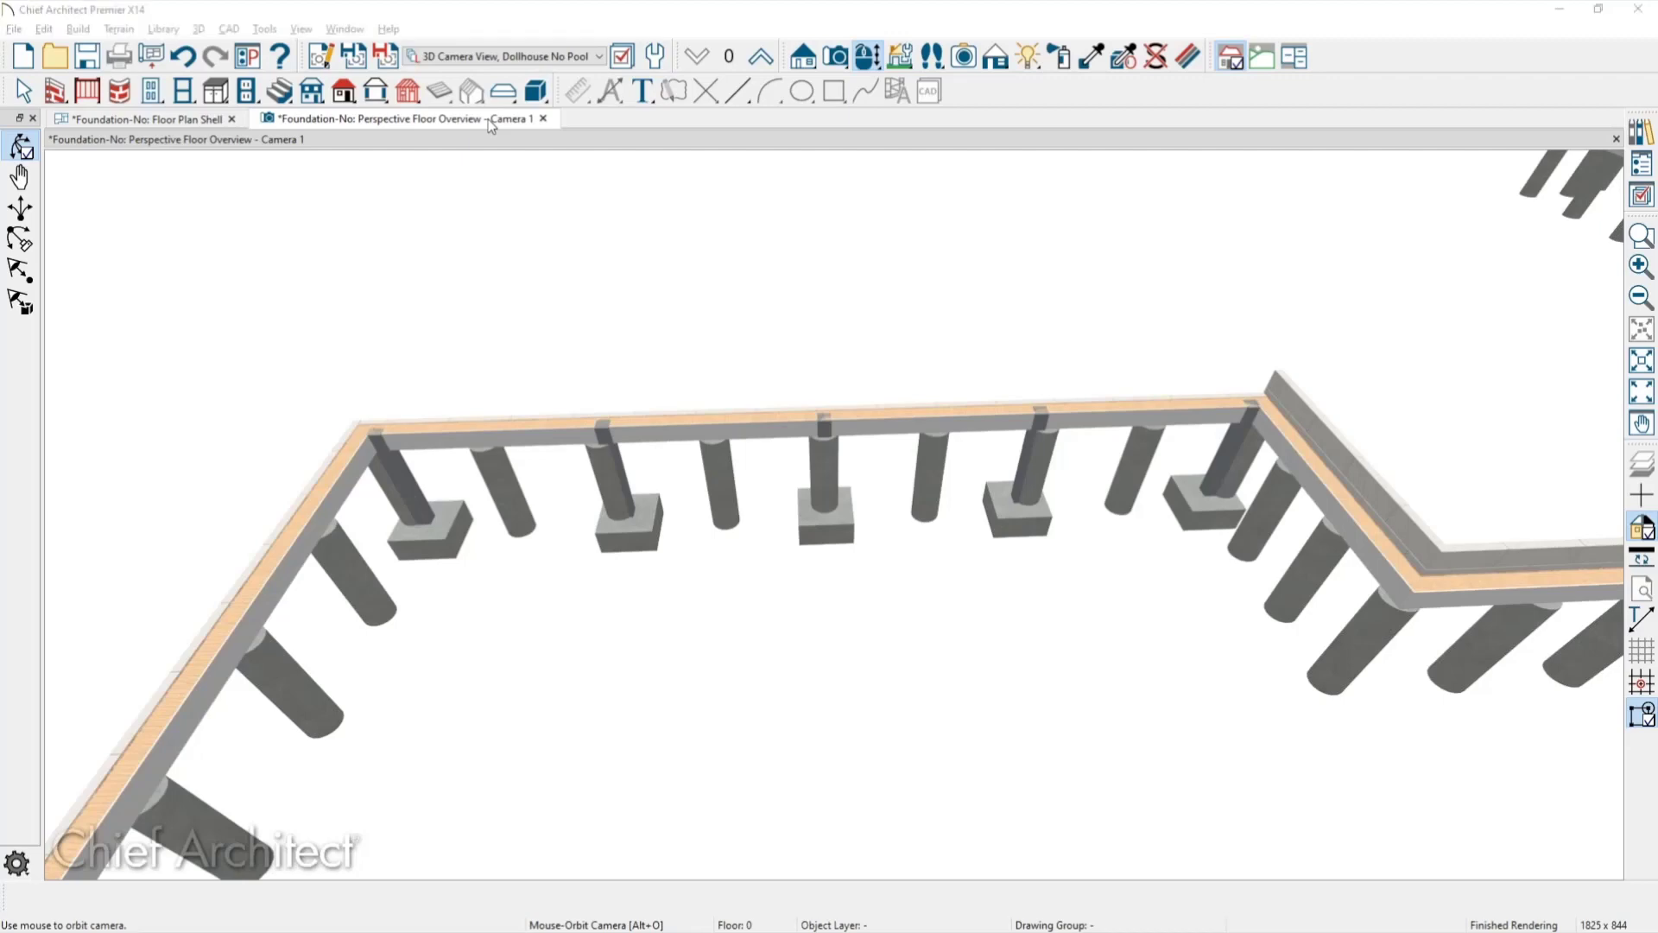
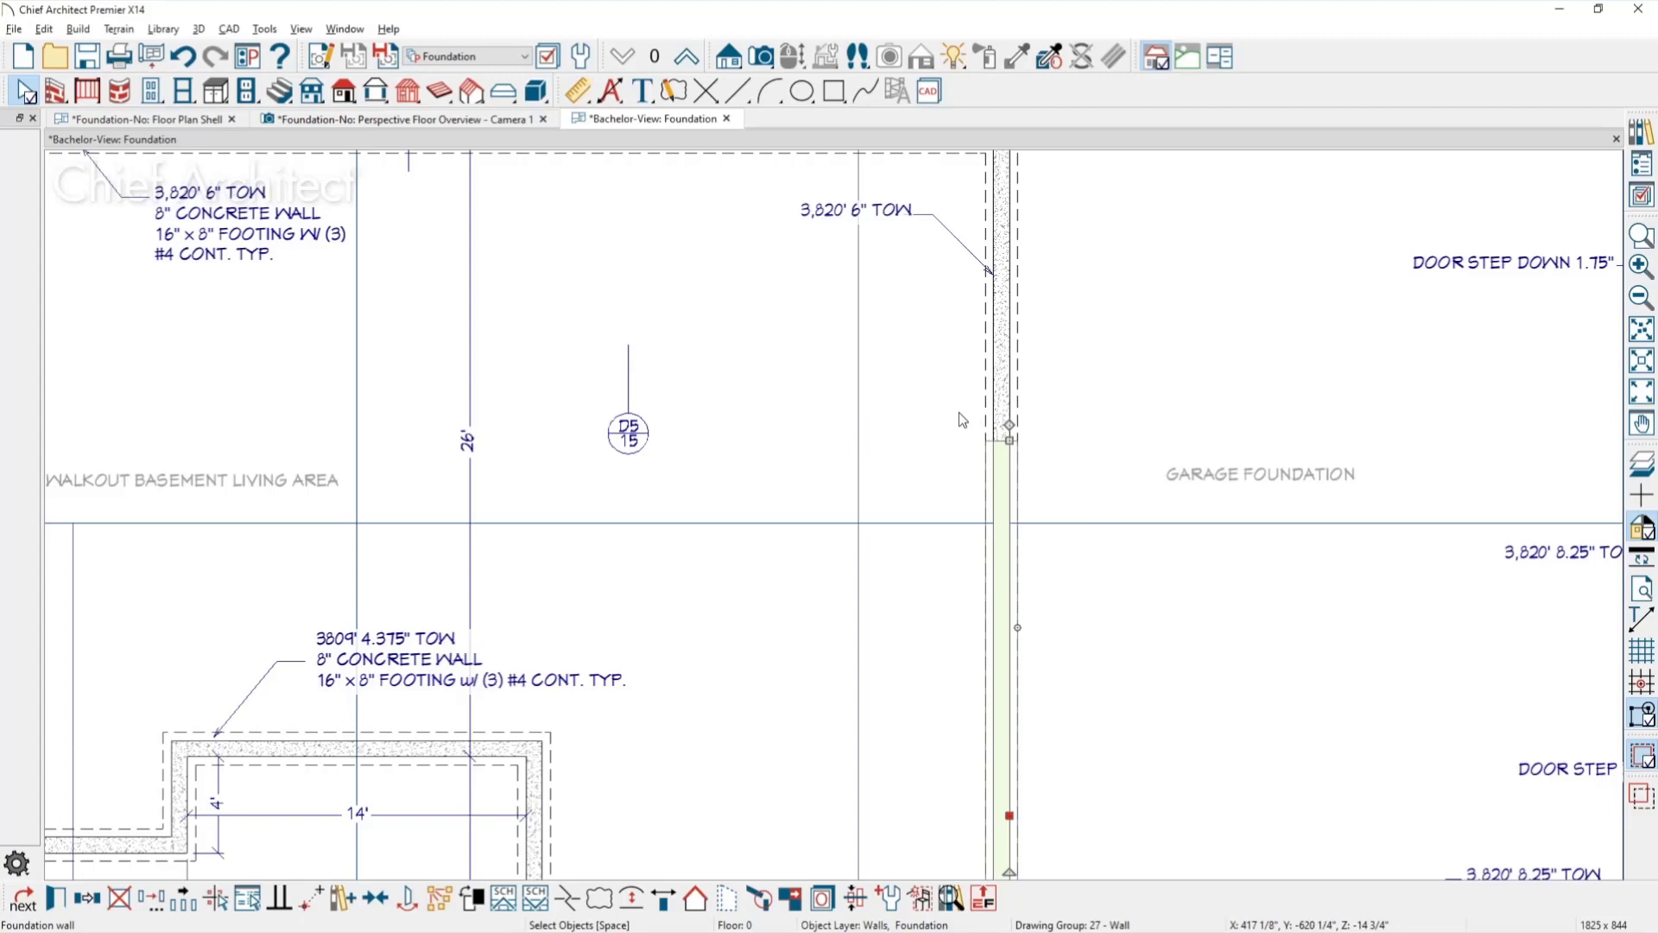
Check the automatic wall options, including Auto Merge Collinear Walls, in the General Wall defaults without changing them.
left_click(579, 58)
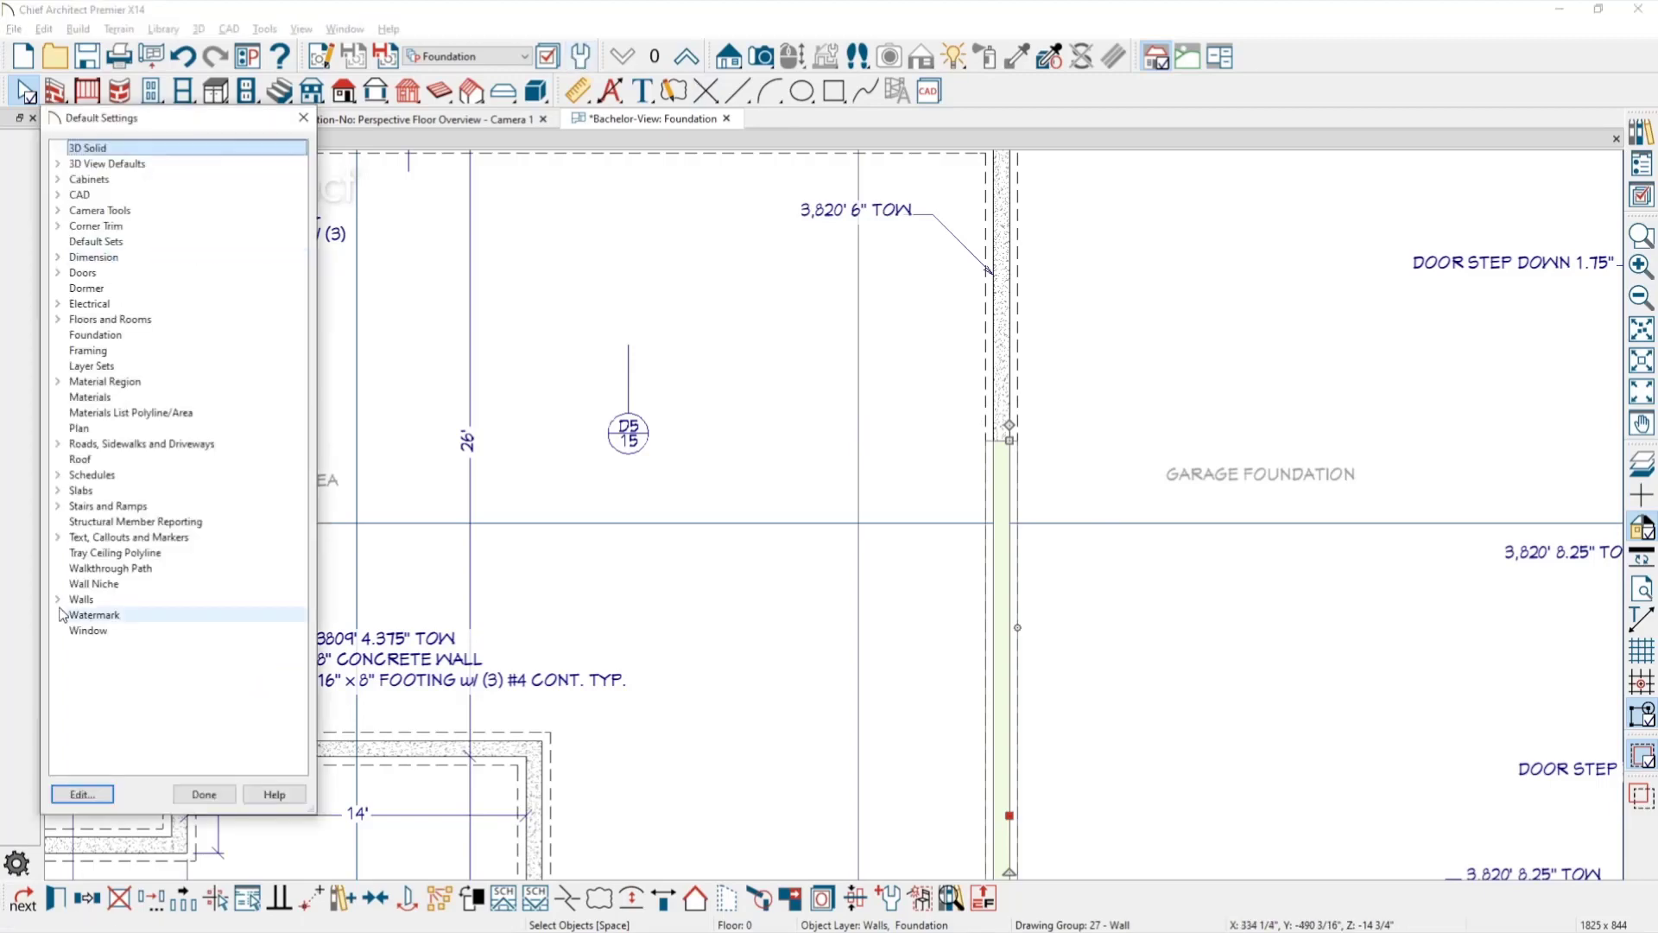
left_click(58, 599)
double_click(115, 614)
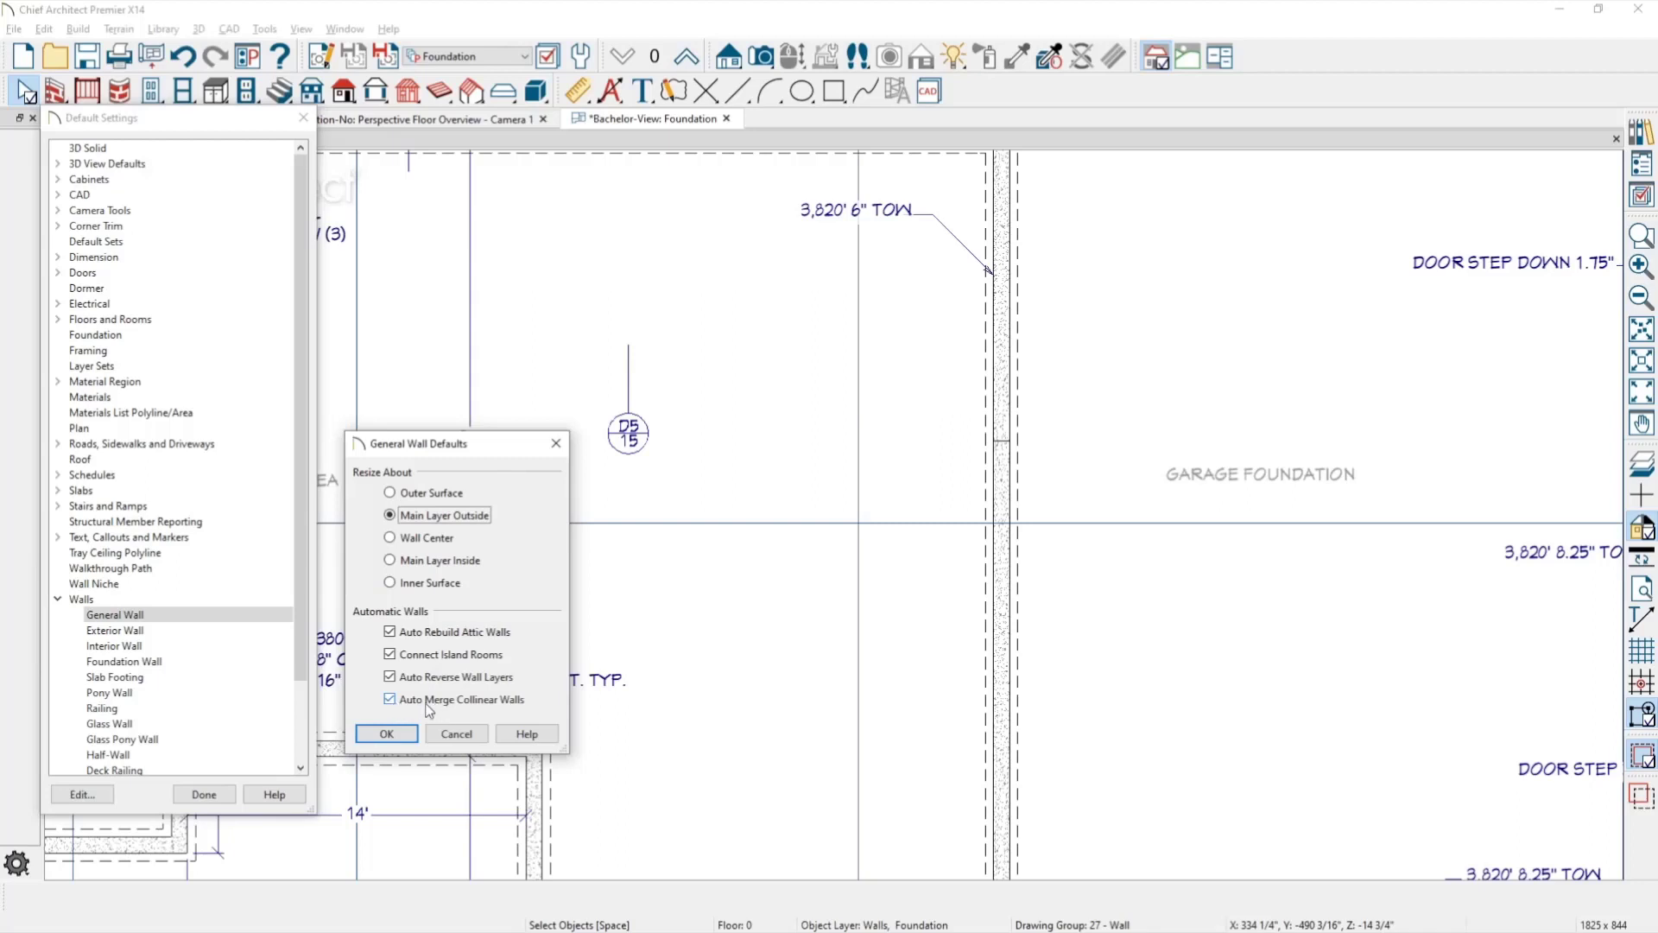
left_click(467, 735)
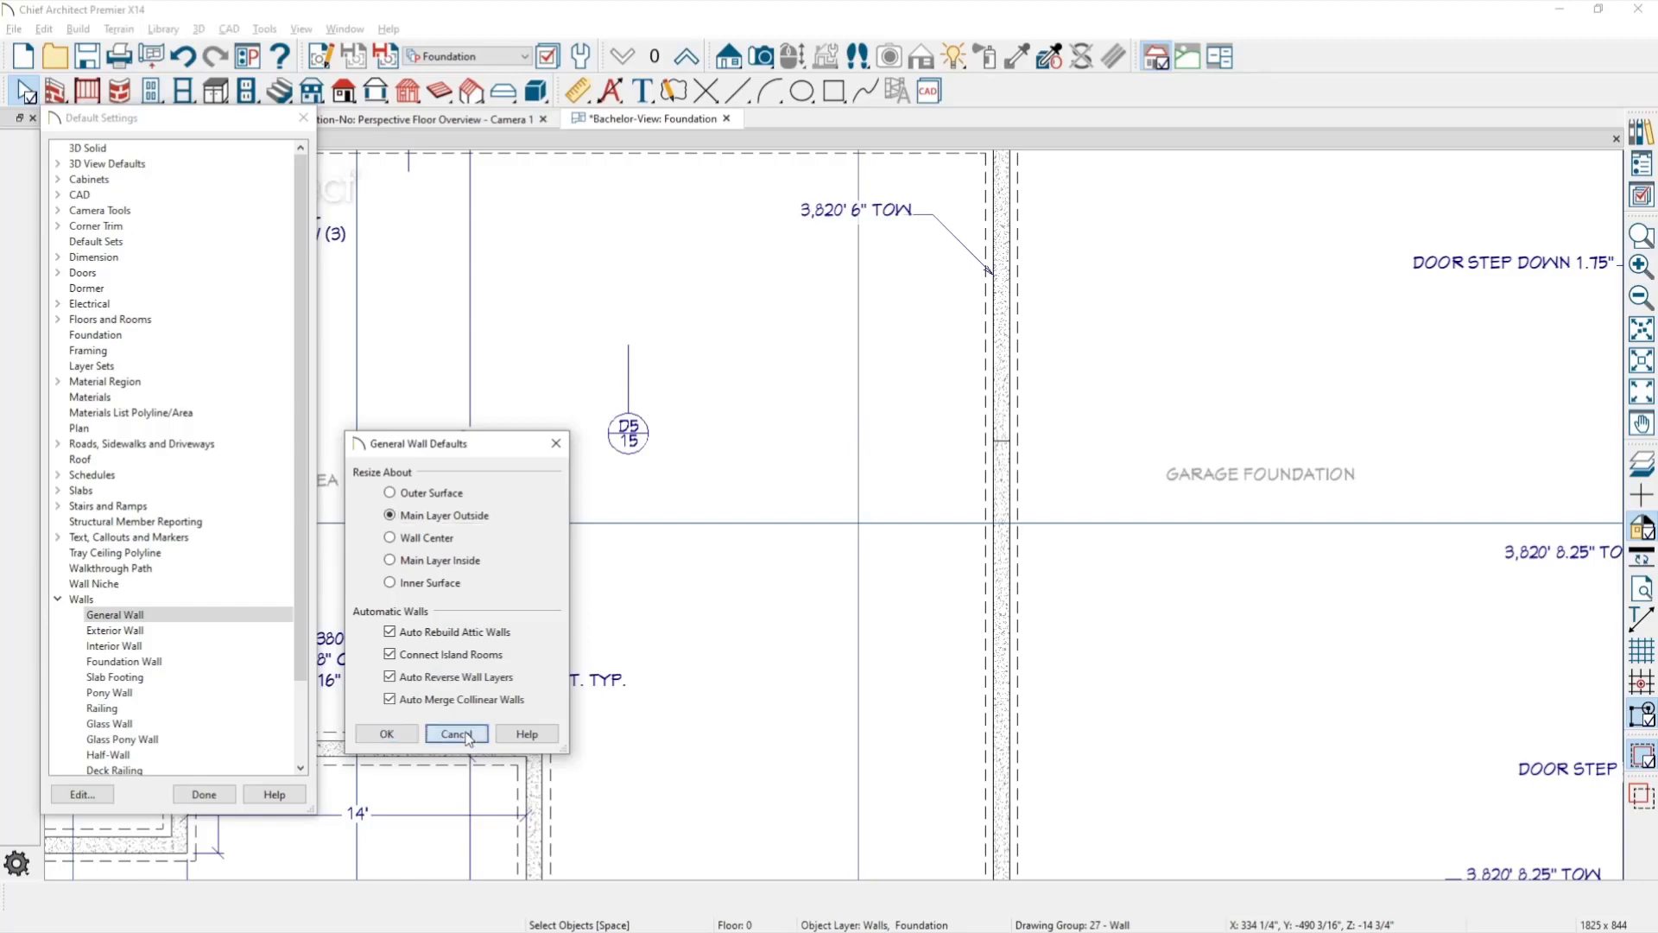
left_click(303, 117)
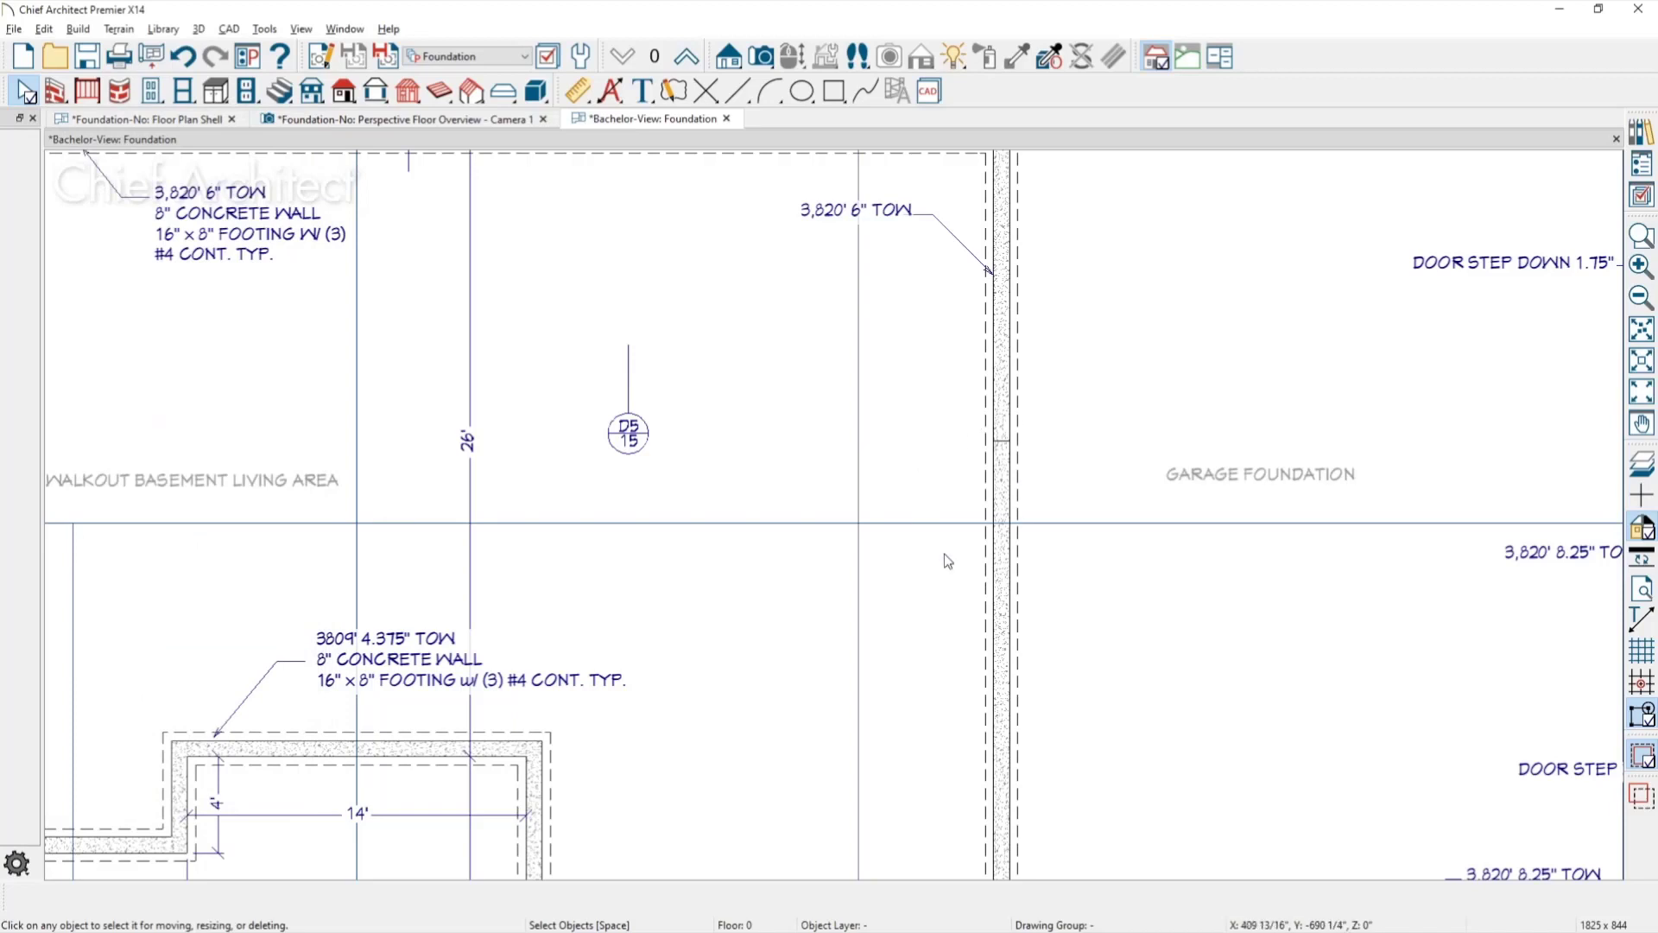
Copy the wall type of the garage foundation's lower shared wall segment as "8" Concrete Stem Wall, 2".
left_click(1005, 560)
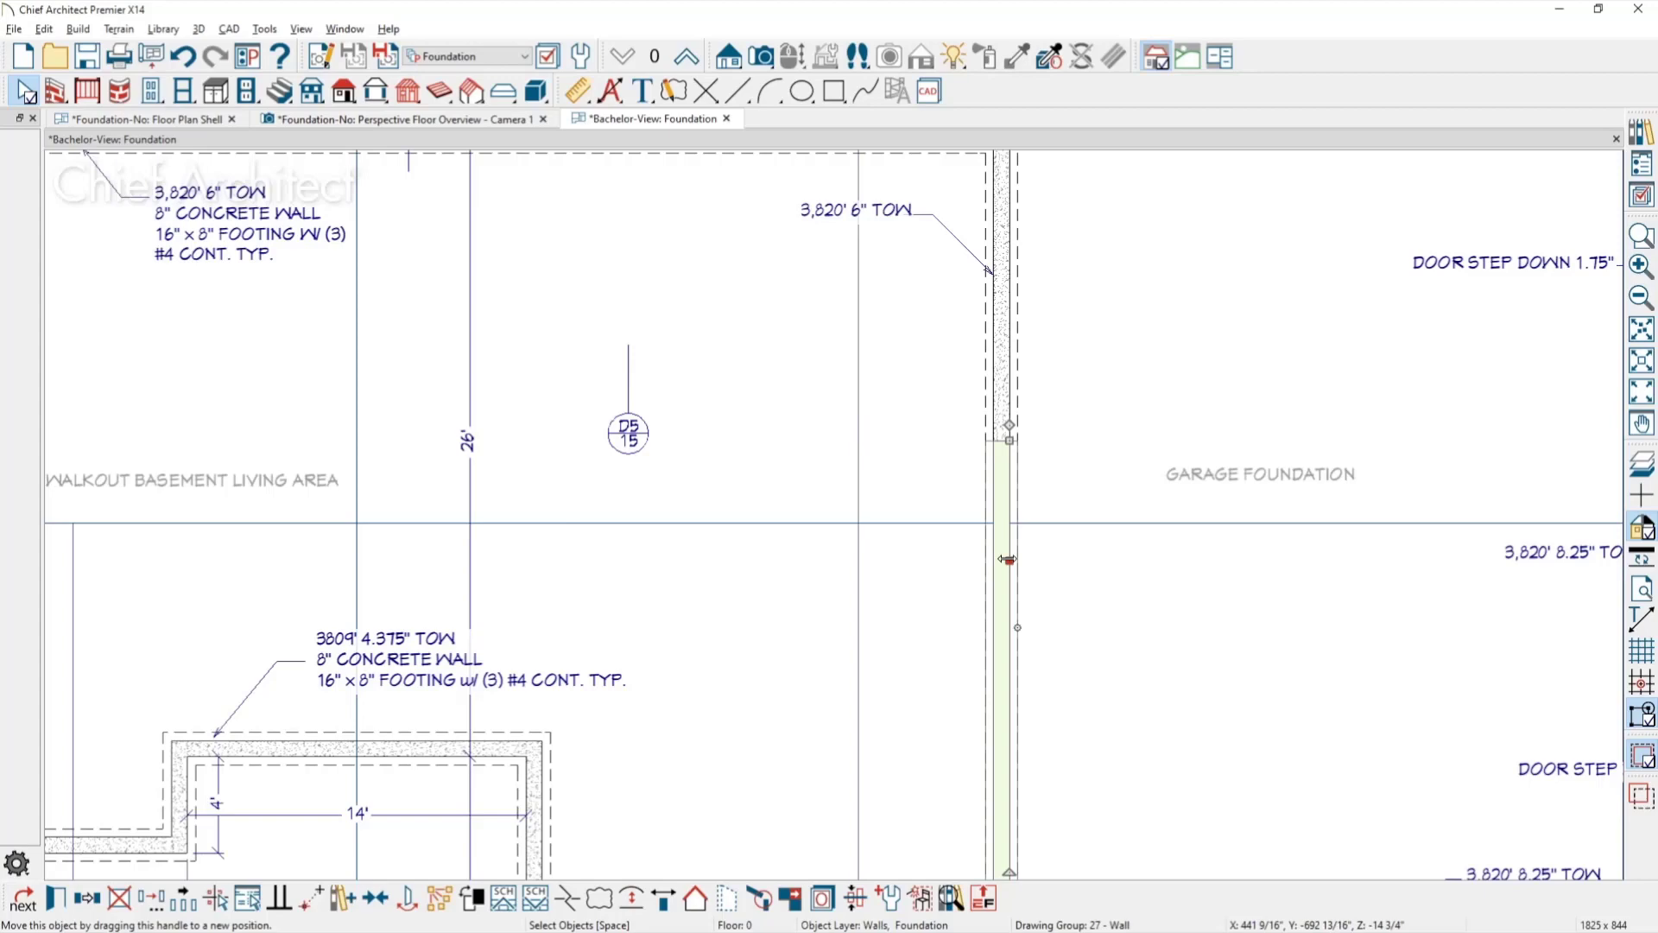
double_click(1006, 560)
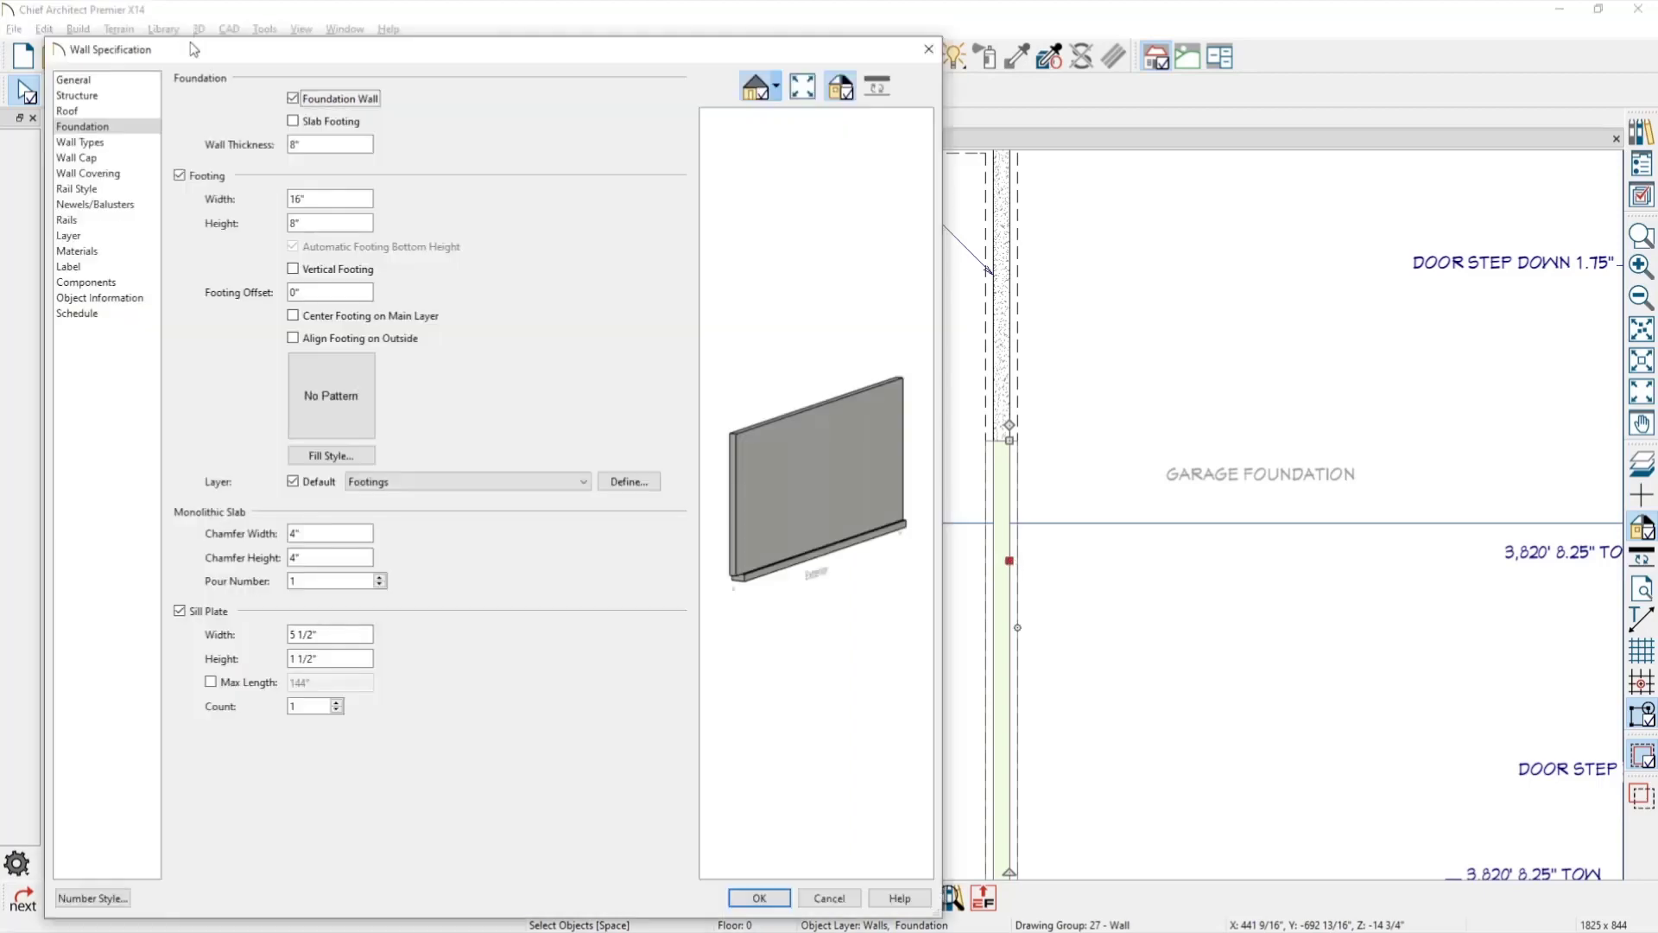
left_click(114, 143)
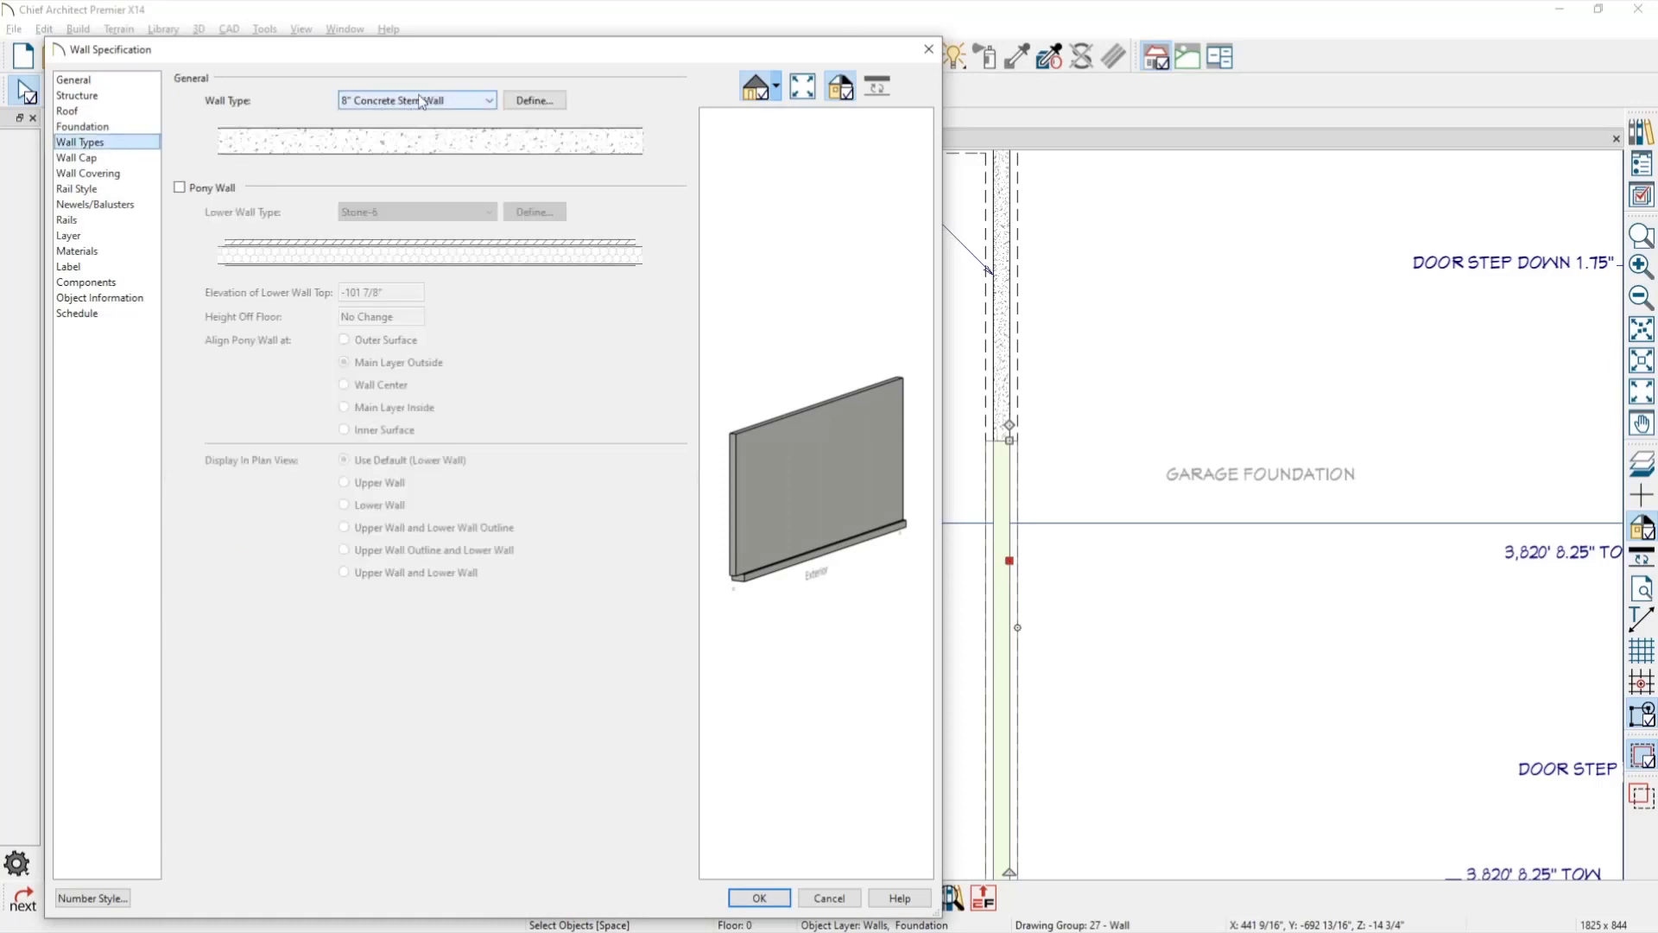
left_click(551, 104)
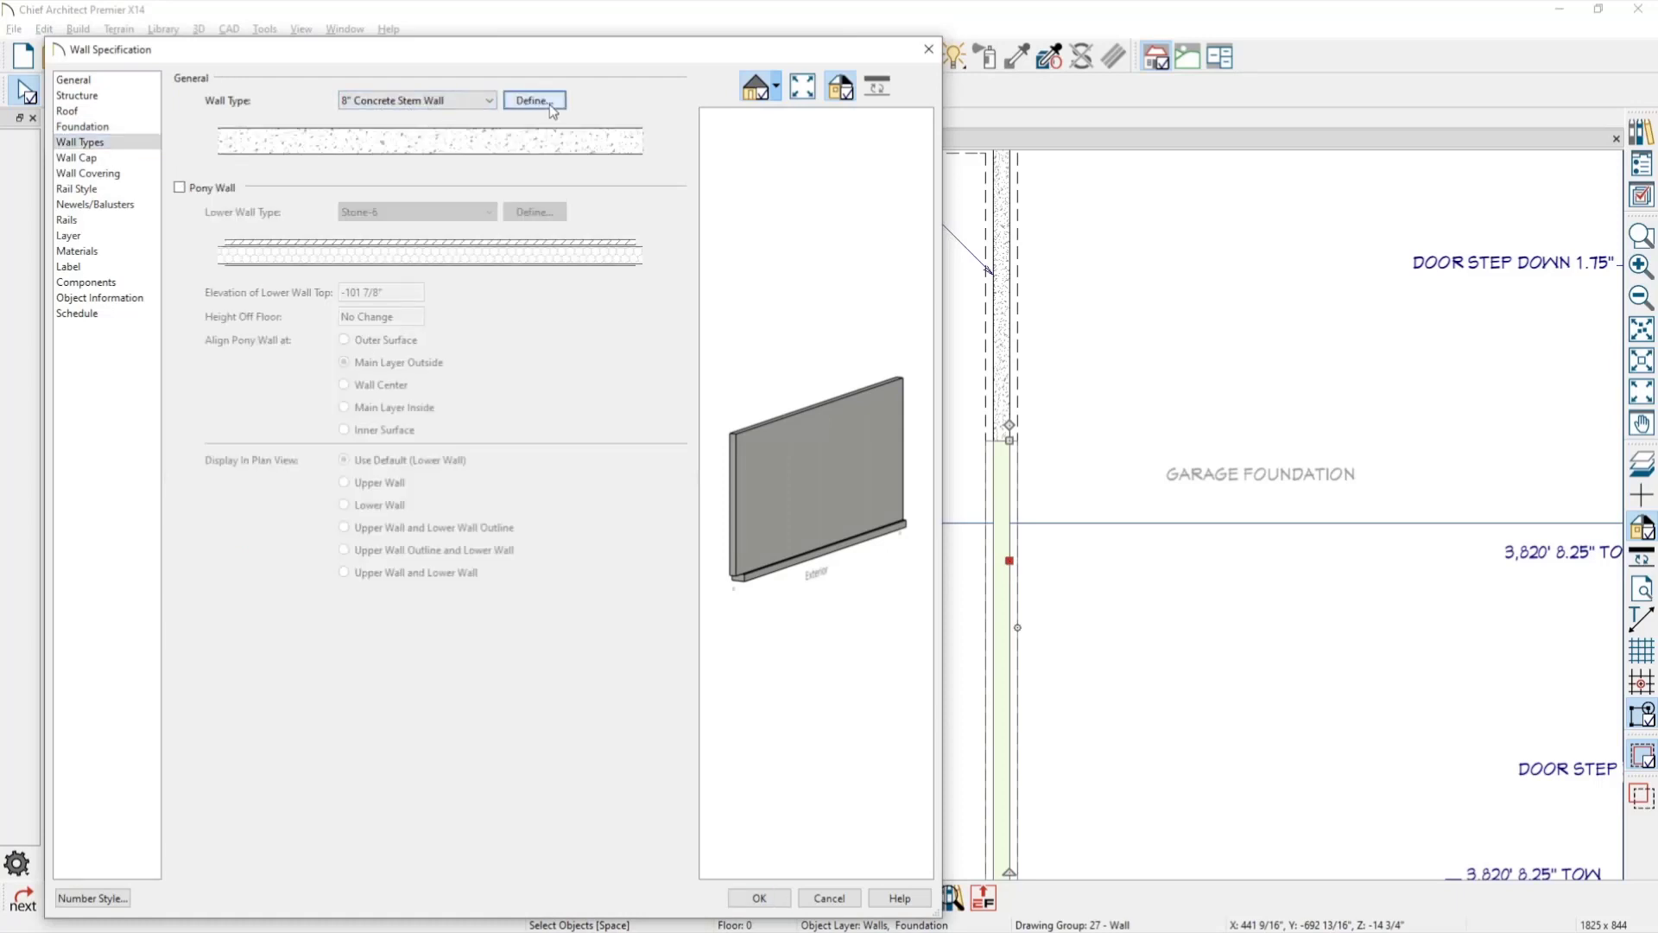
left_click(316, 152)
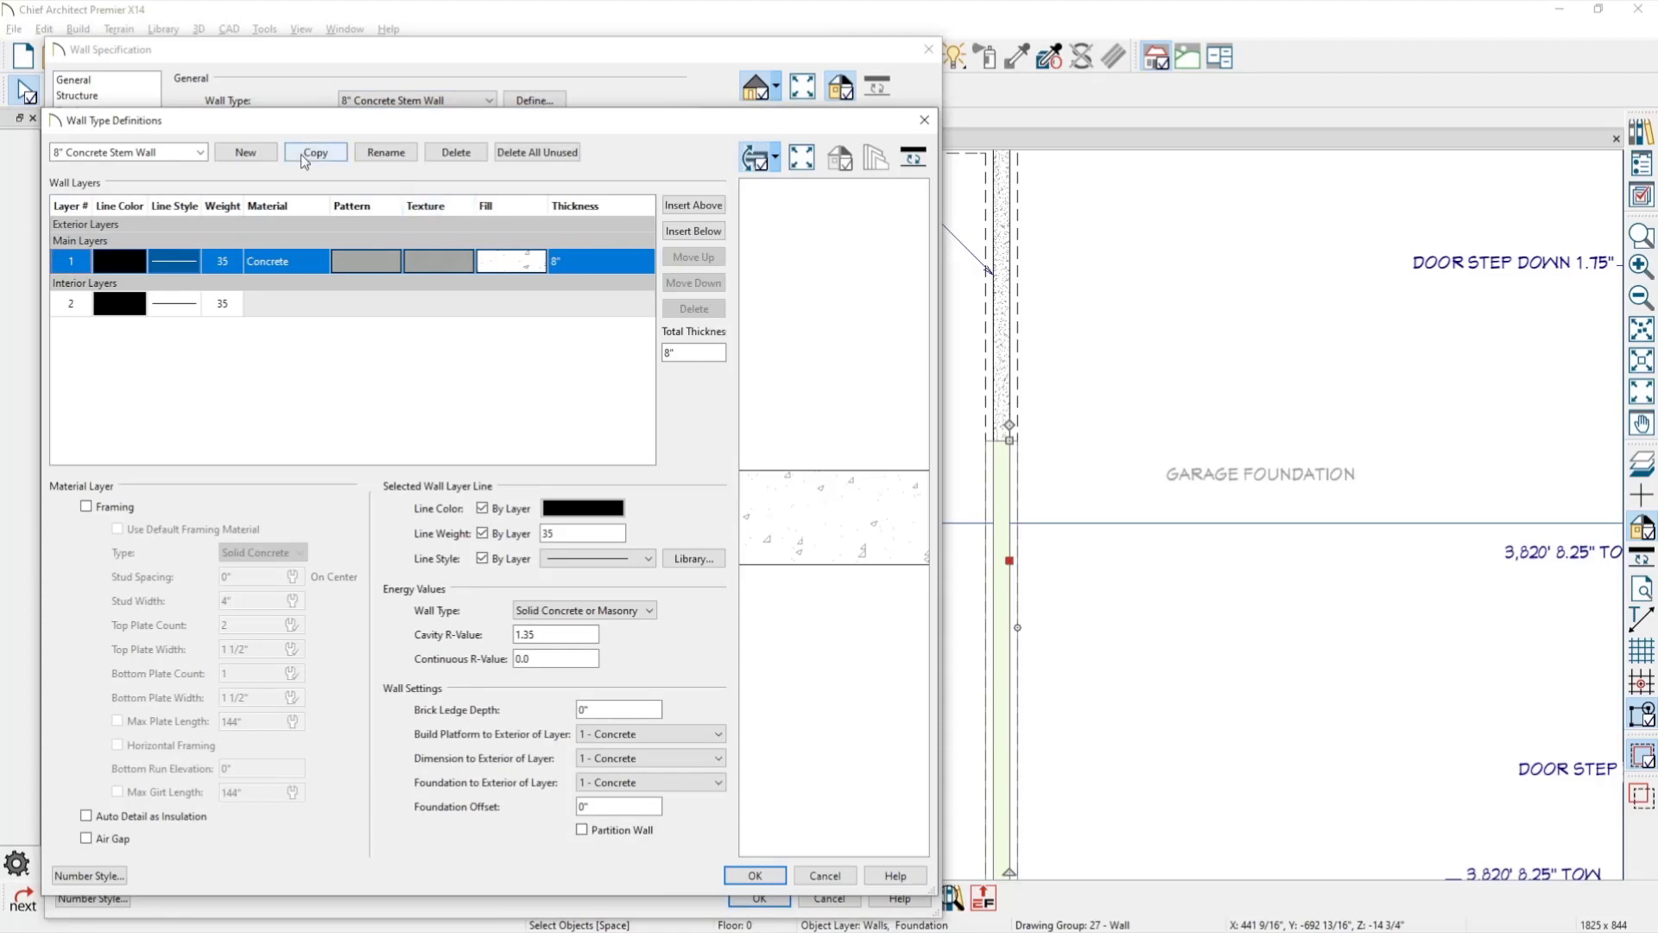
double_click(171, 152)
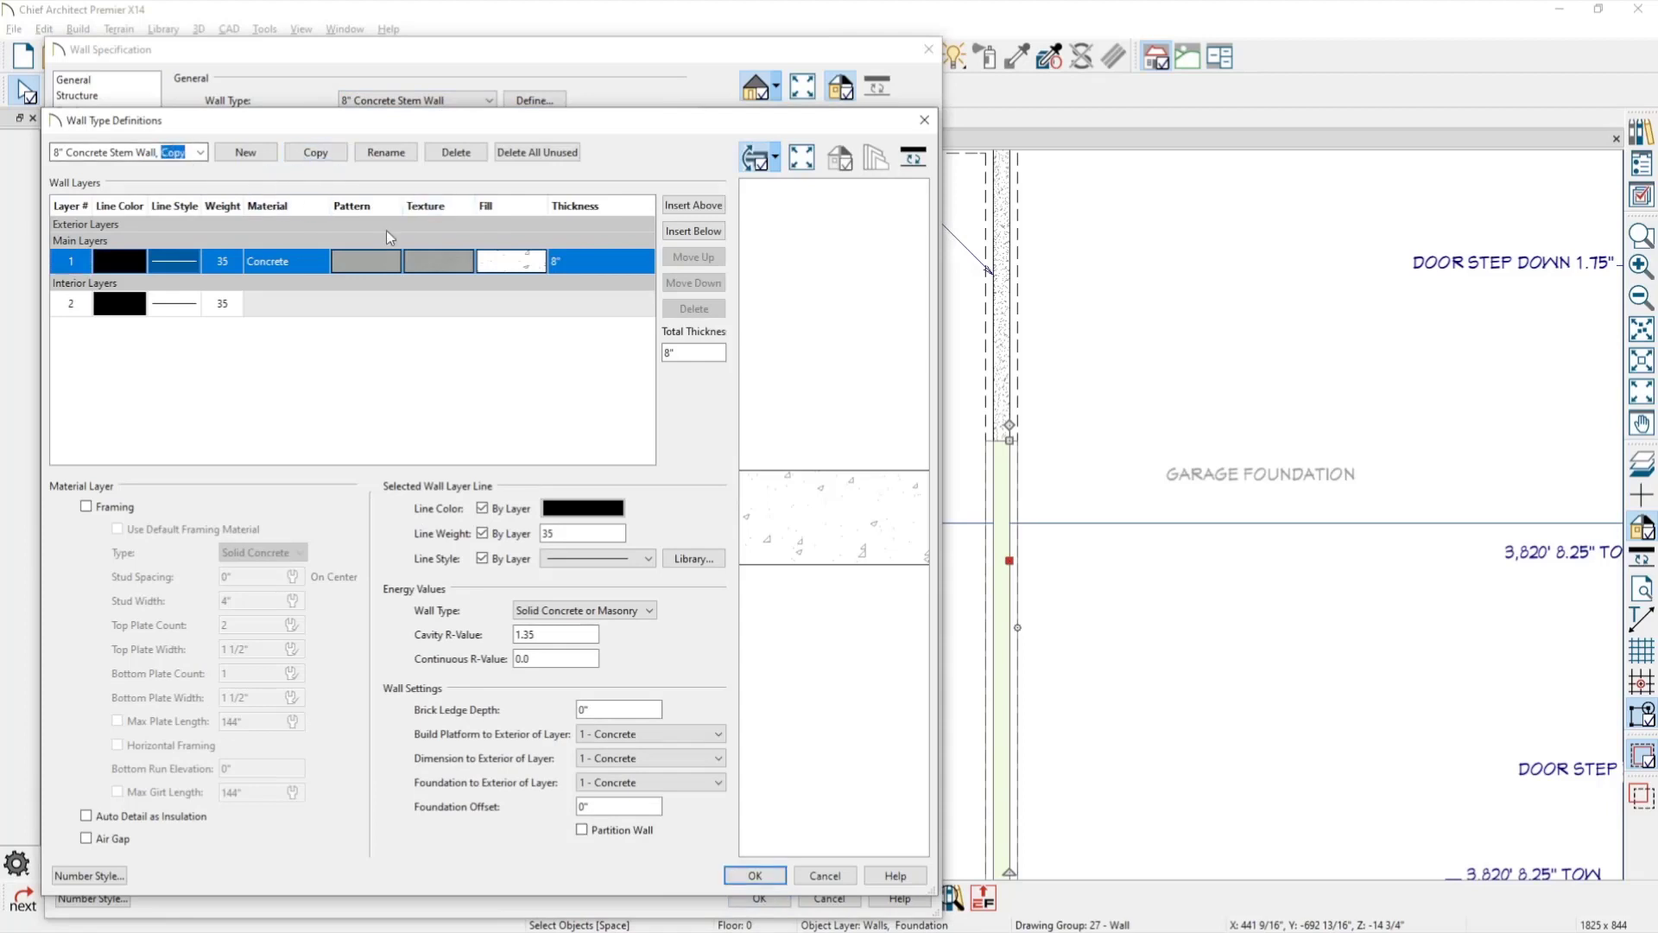
type("2")
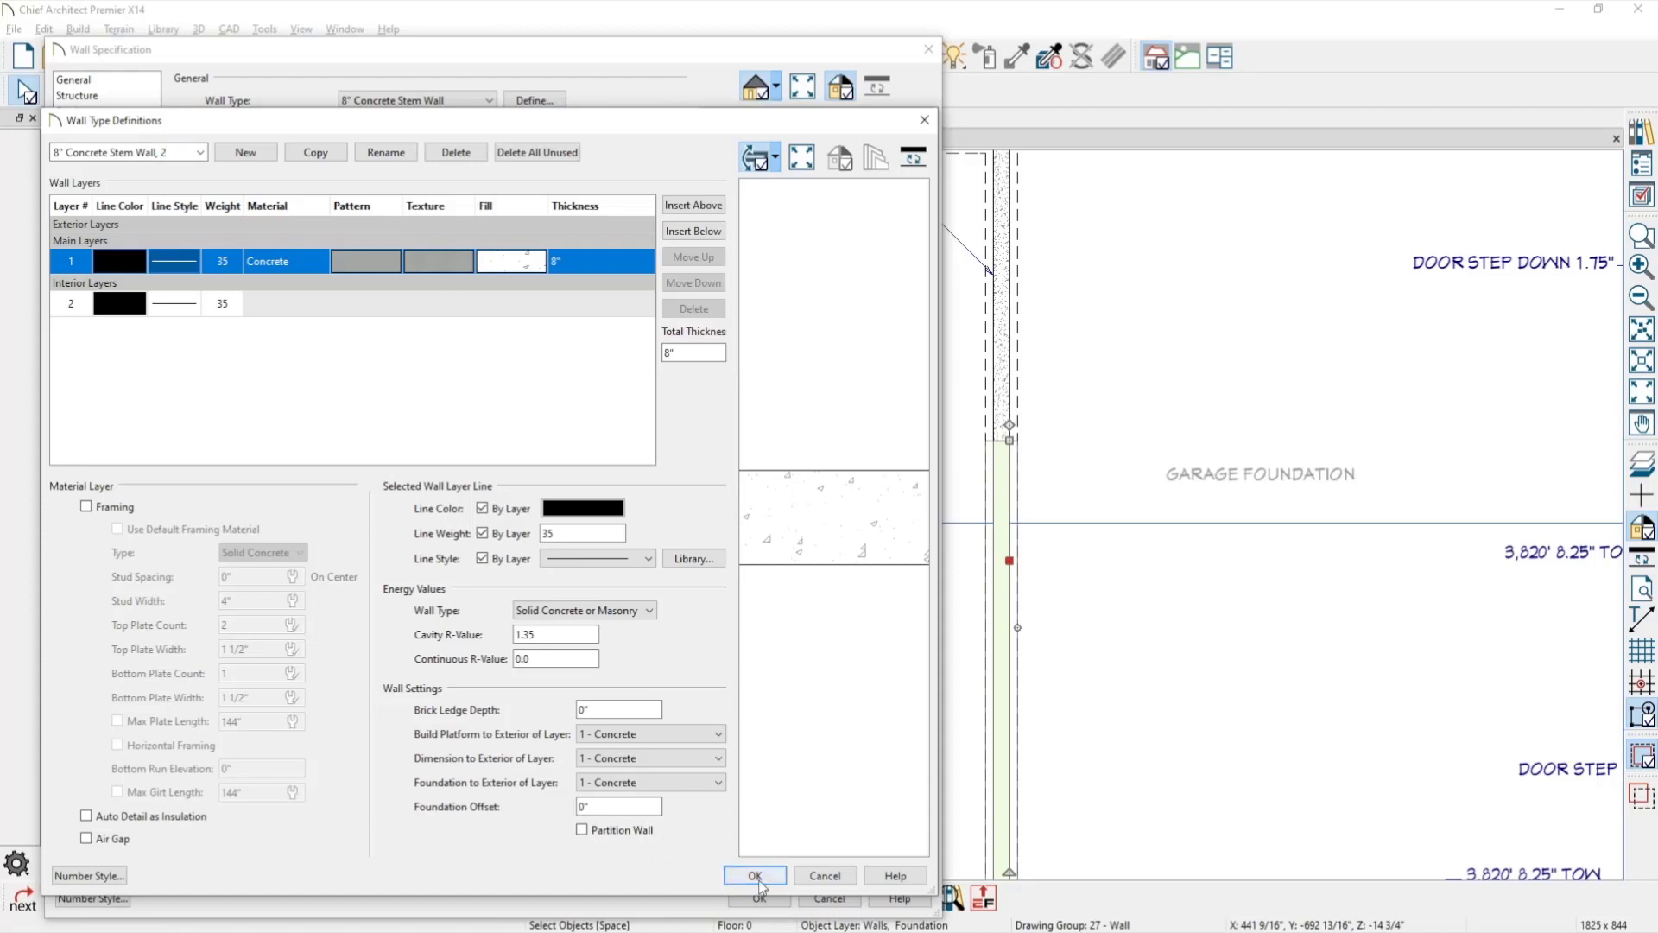
Give the copied wall type's concrete fill a pink pattern colour and apply the type to the selected wall segment.
left_click(525, 269)
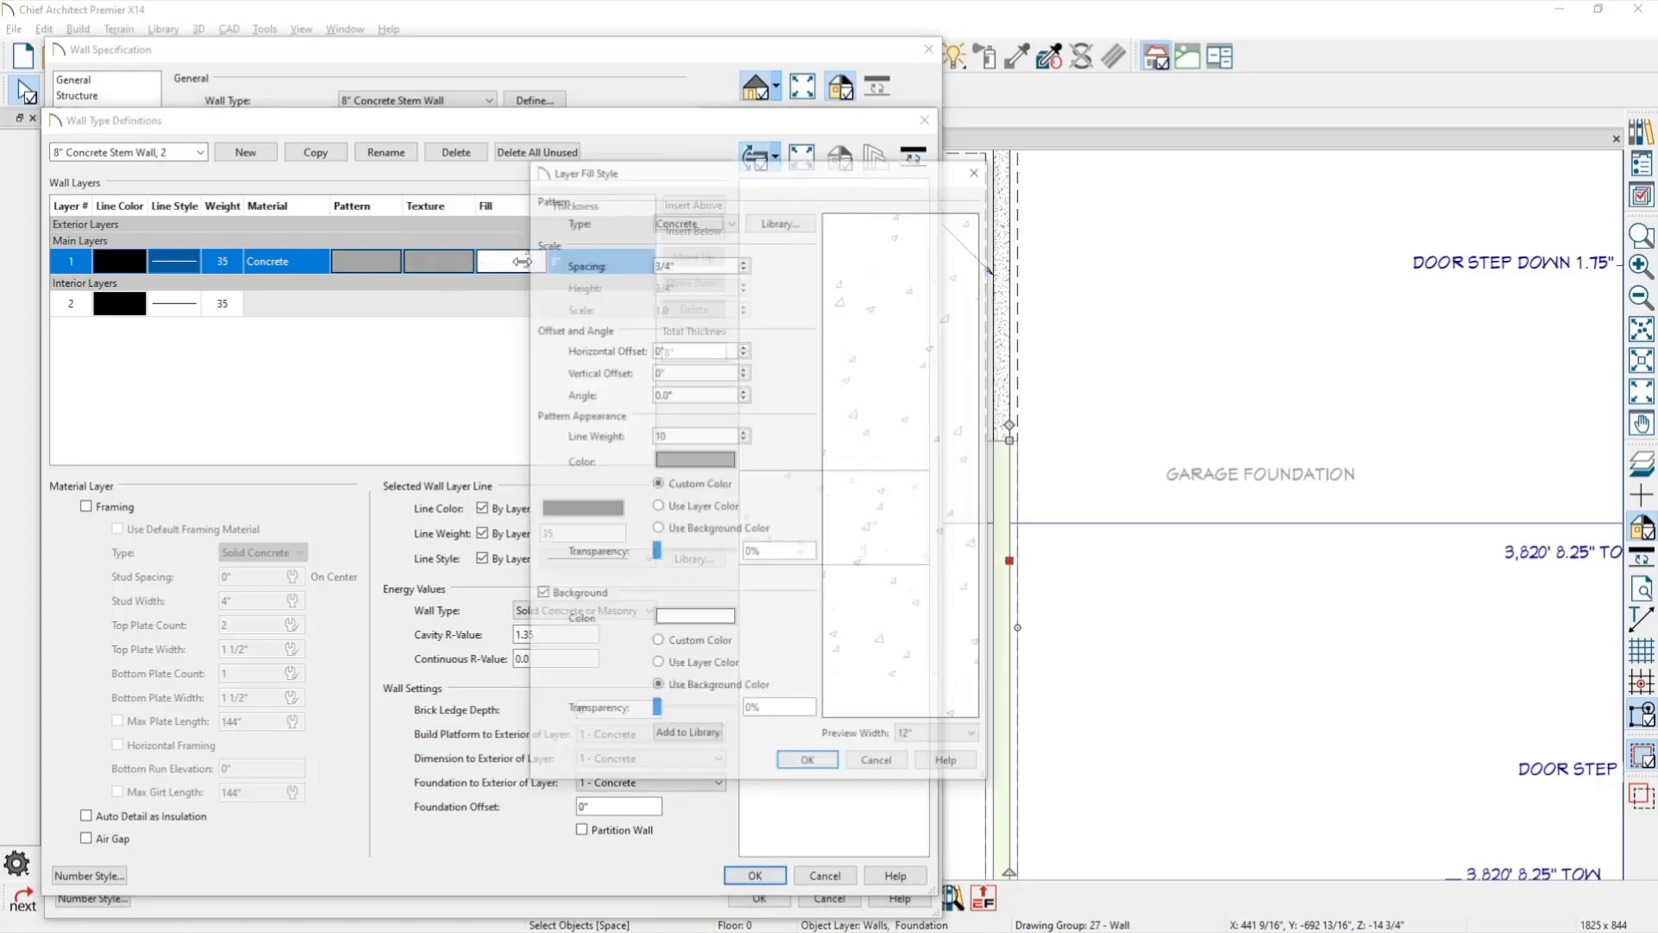
left_click(723, 458)
left_click(734, 411)
left_click(793, 614)
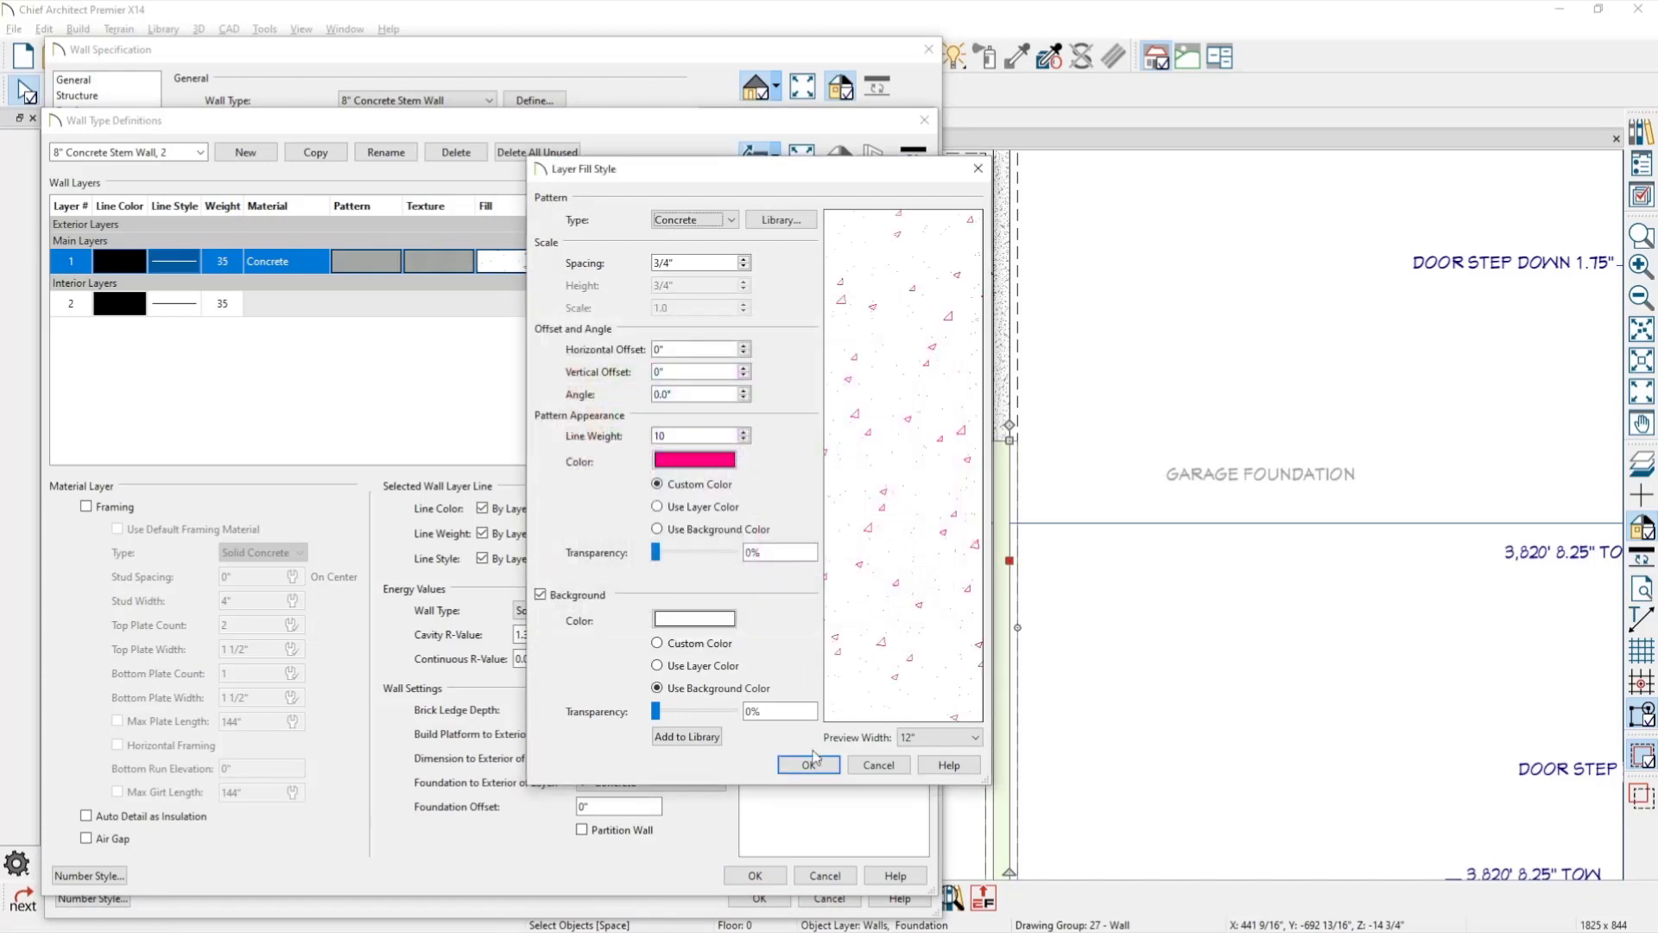
left_click(812, 766)
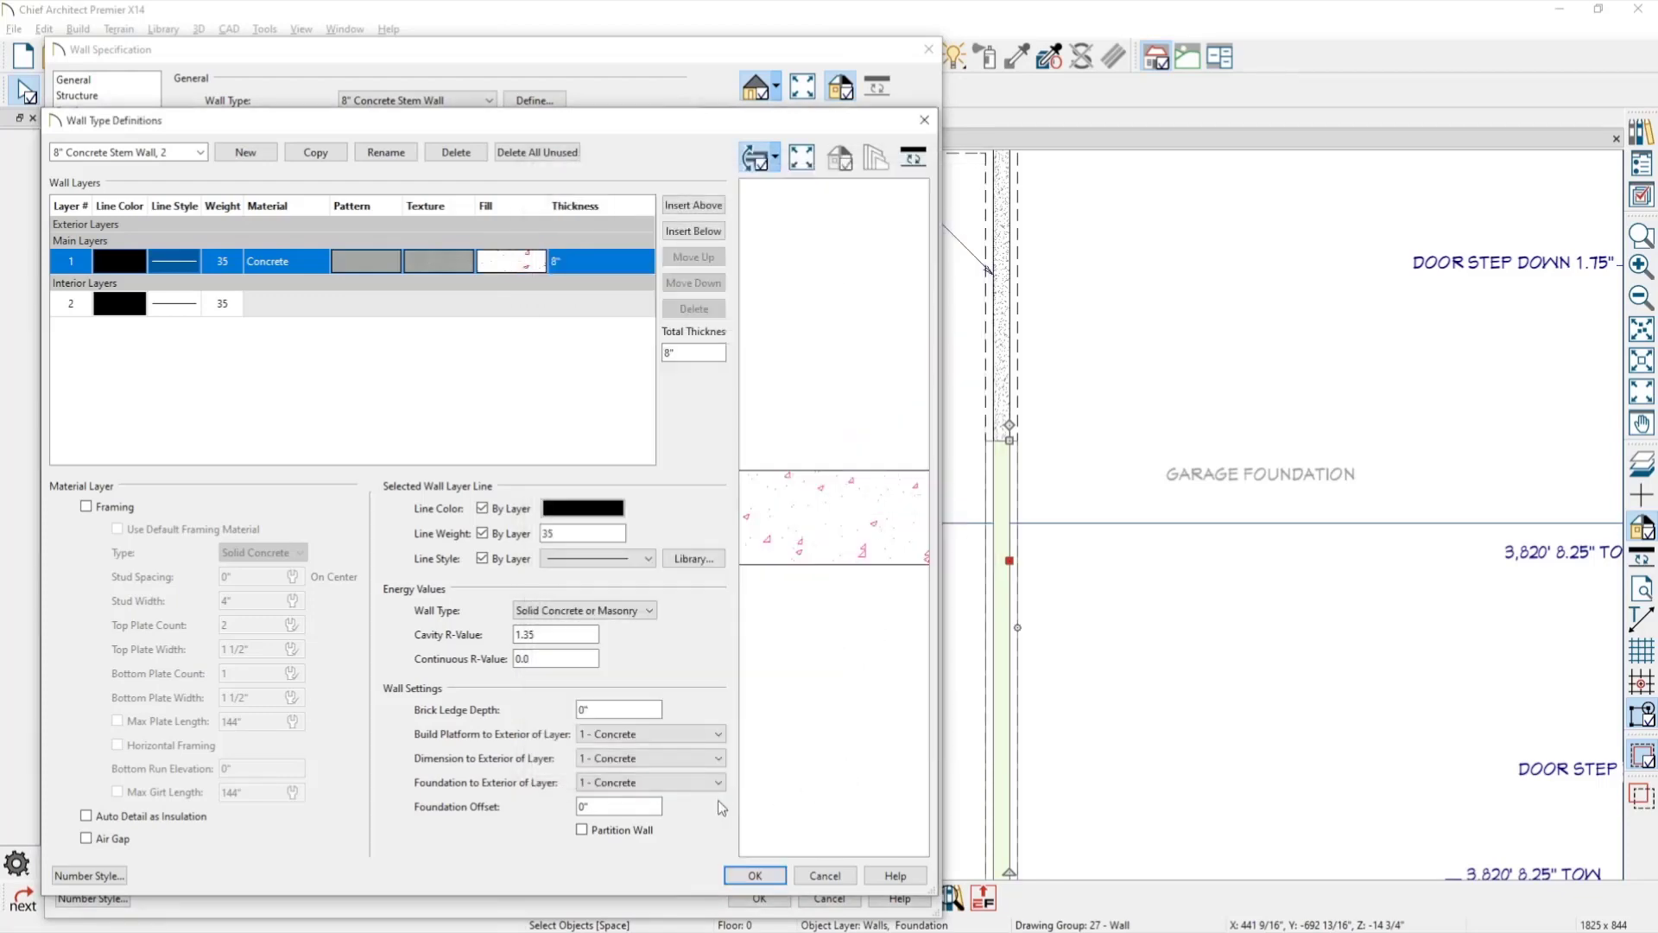
left_click(760, 875)
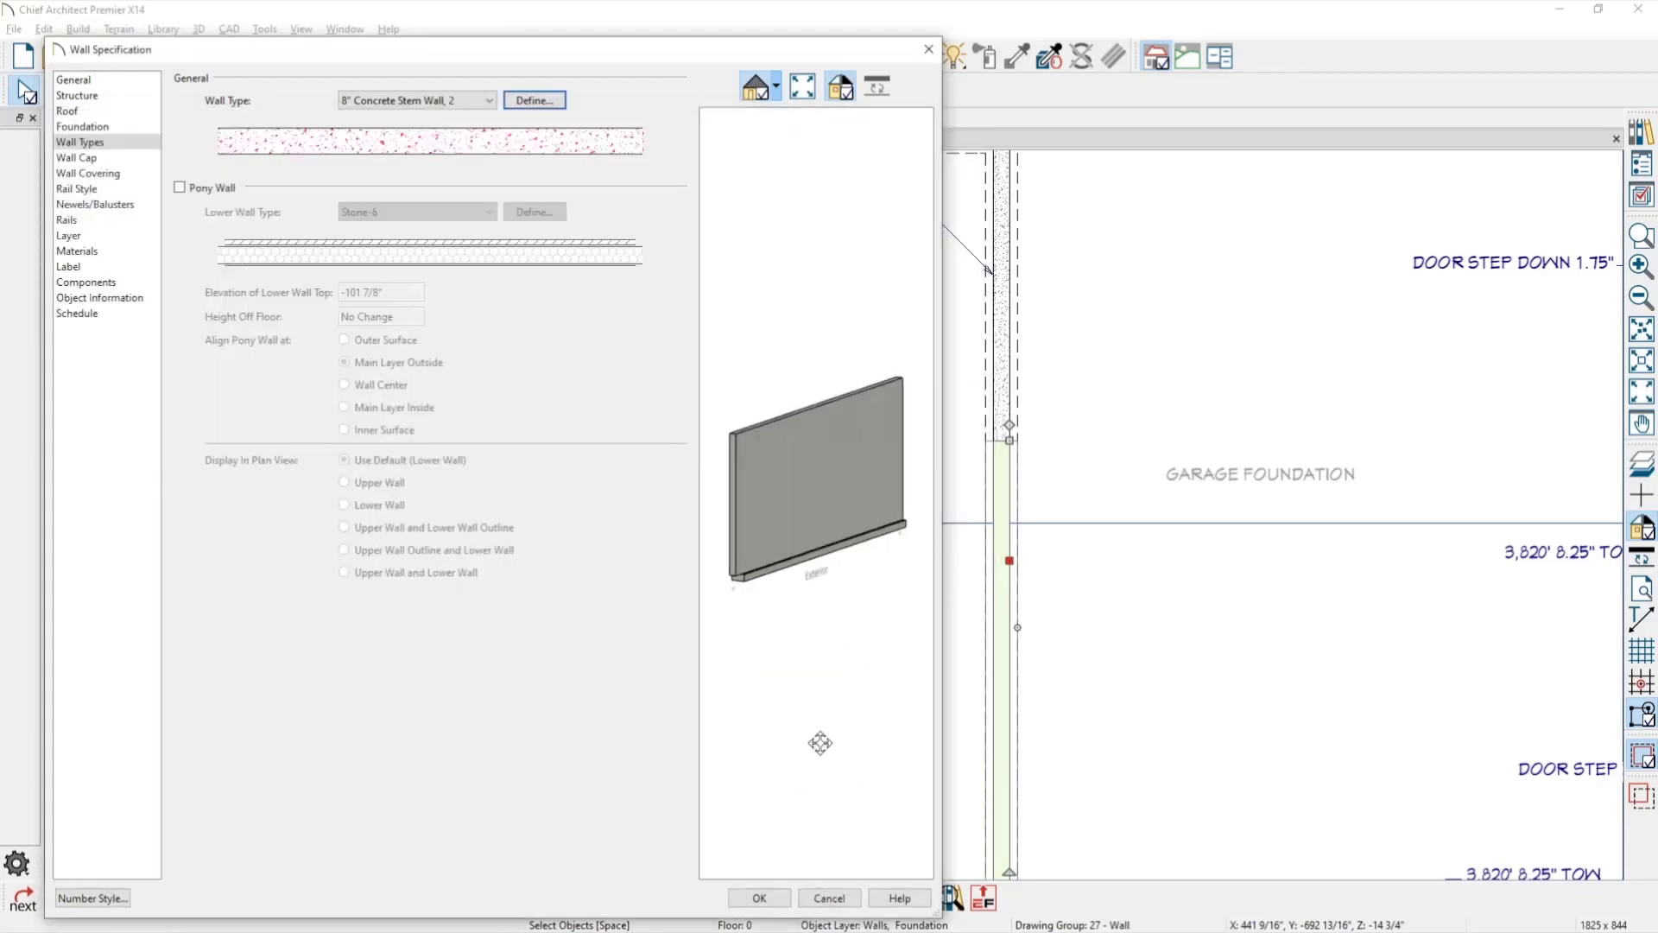
left_click(760, 898)
Shorten the pink-filled wall segment to about 29'-7" and extend the adjoining grey segment to about 22'-5" to meet it.
left_click(1050, 519)
scroll(1050, 519, "up", 1)
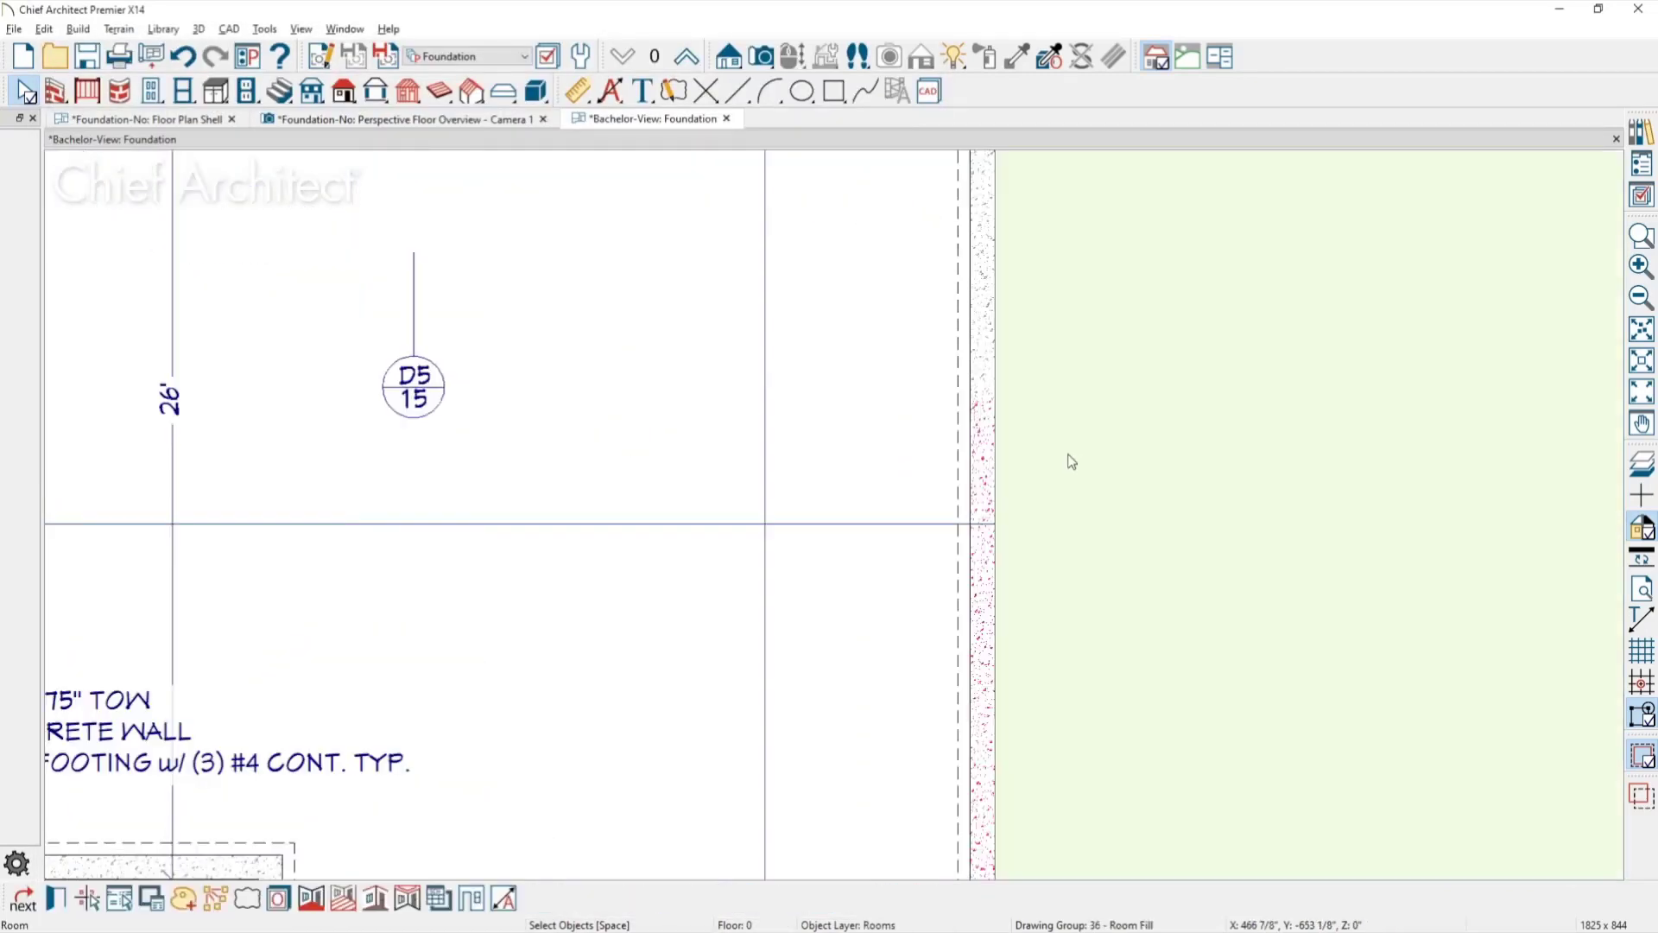
scroll(982, 417, "up", 1)
scroll(980, 442, "up", 1)
left_click(997, 367)
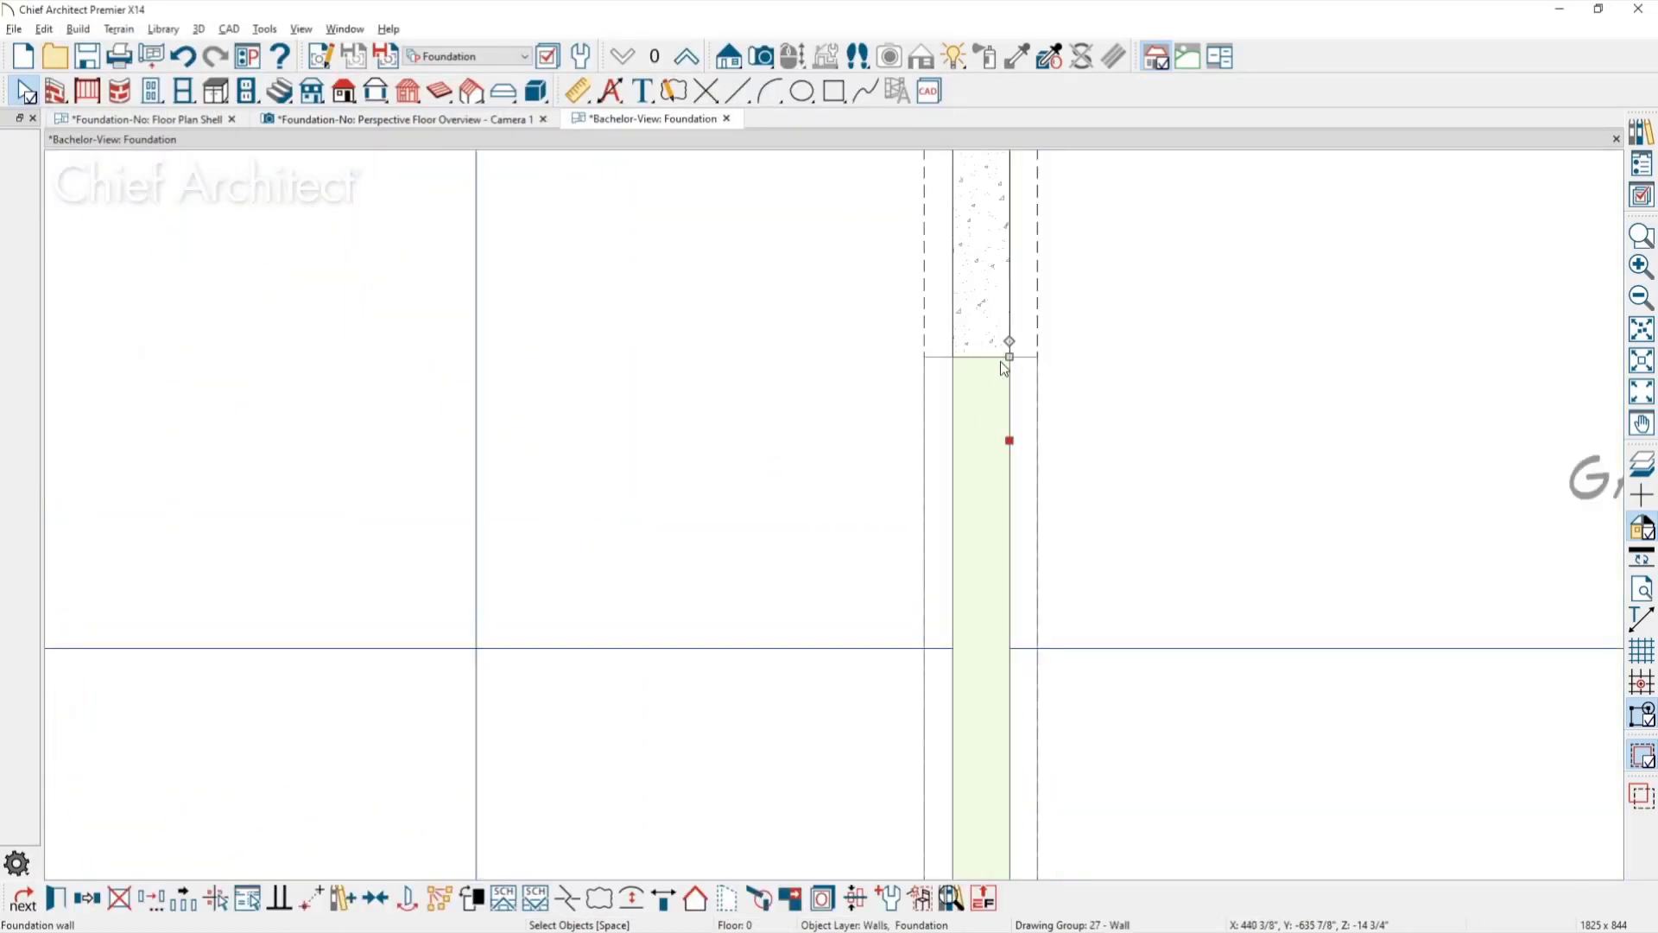
left_click_drag(1006, 357, 1005, 484)
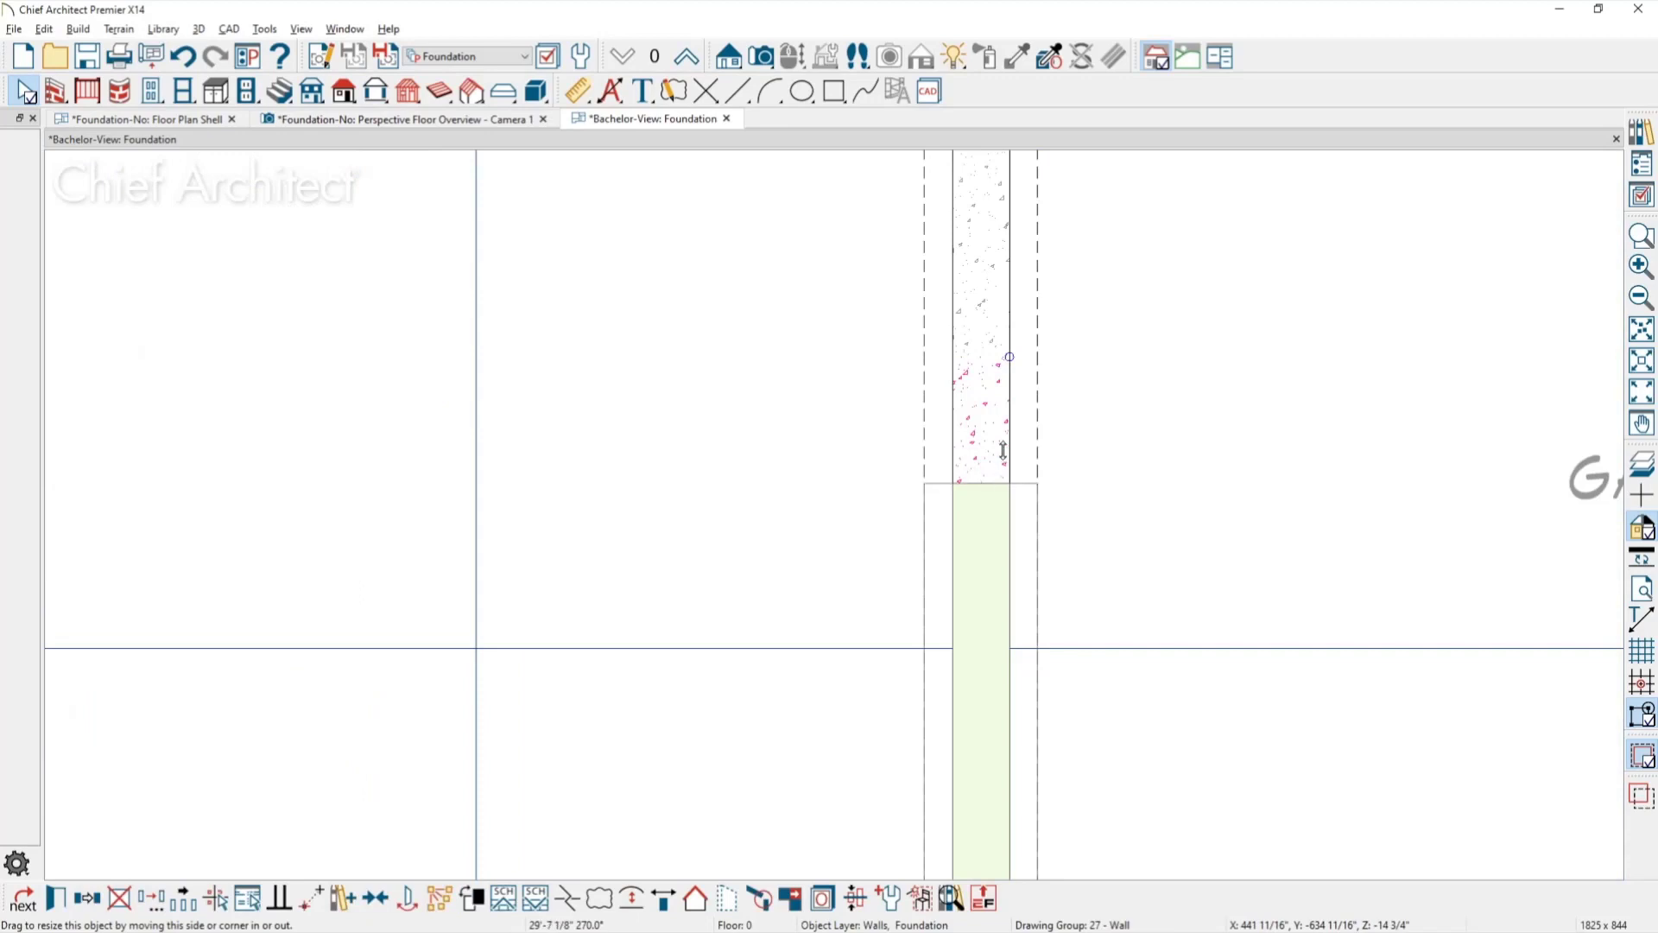
left_click(988, 354)
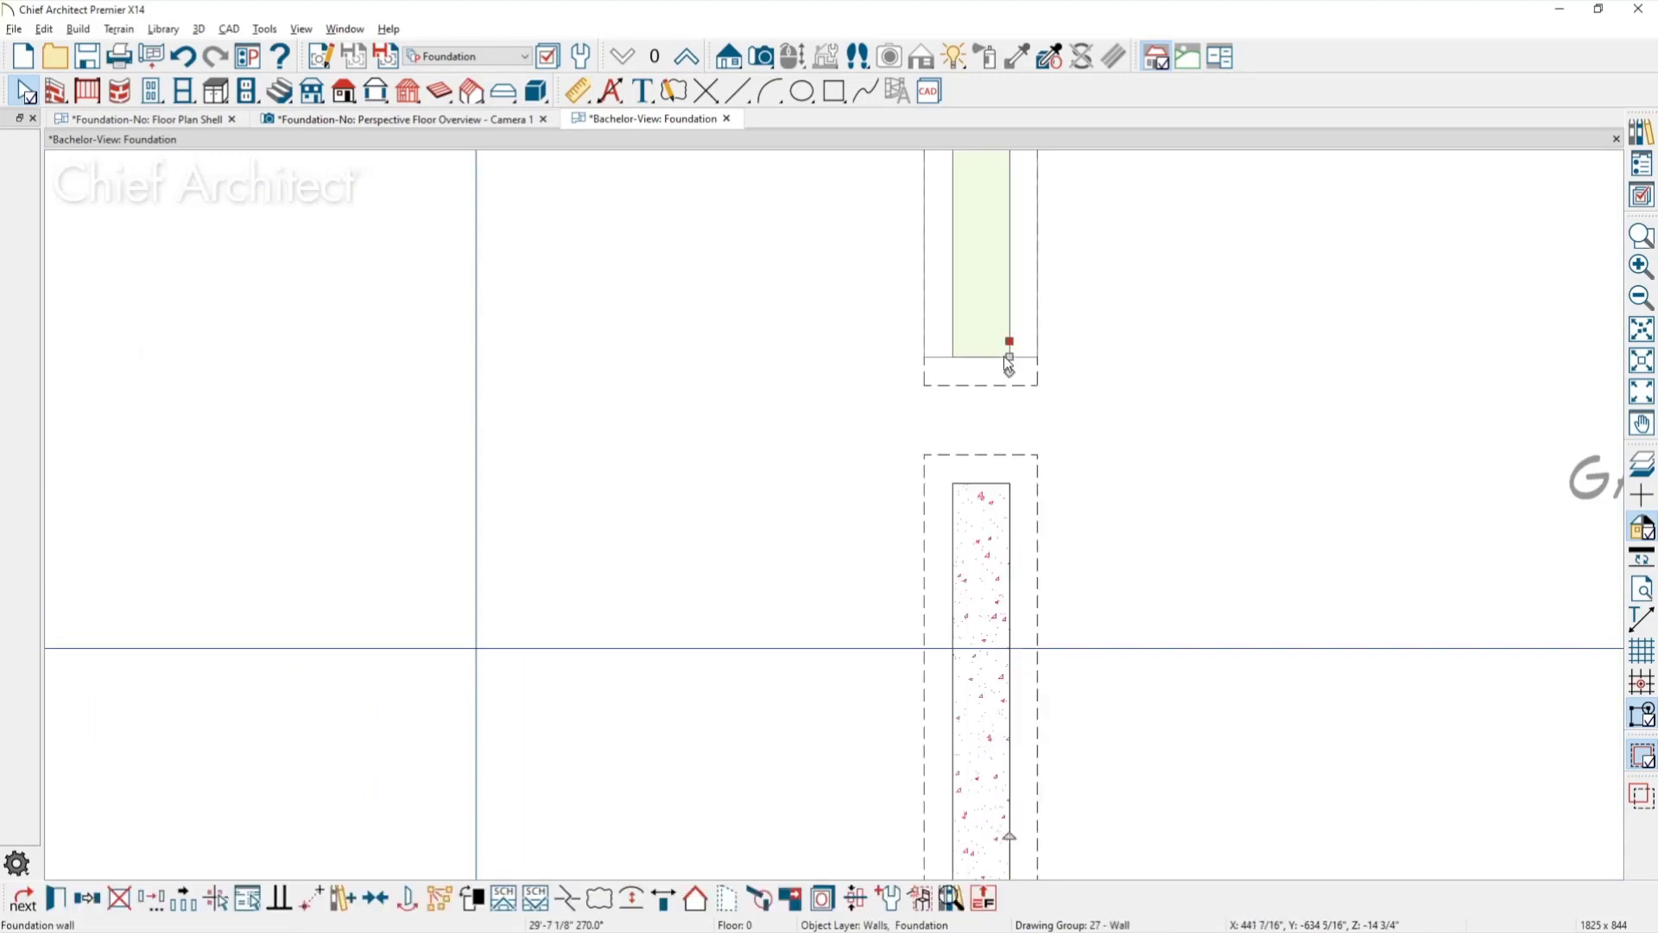
left_click_drag(1005, 356, 1007, 484)
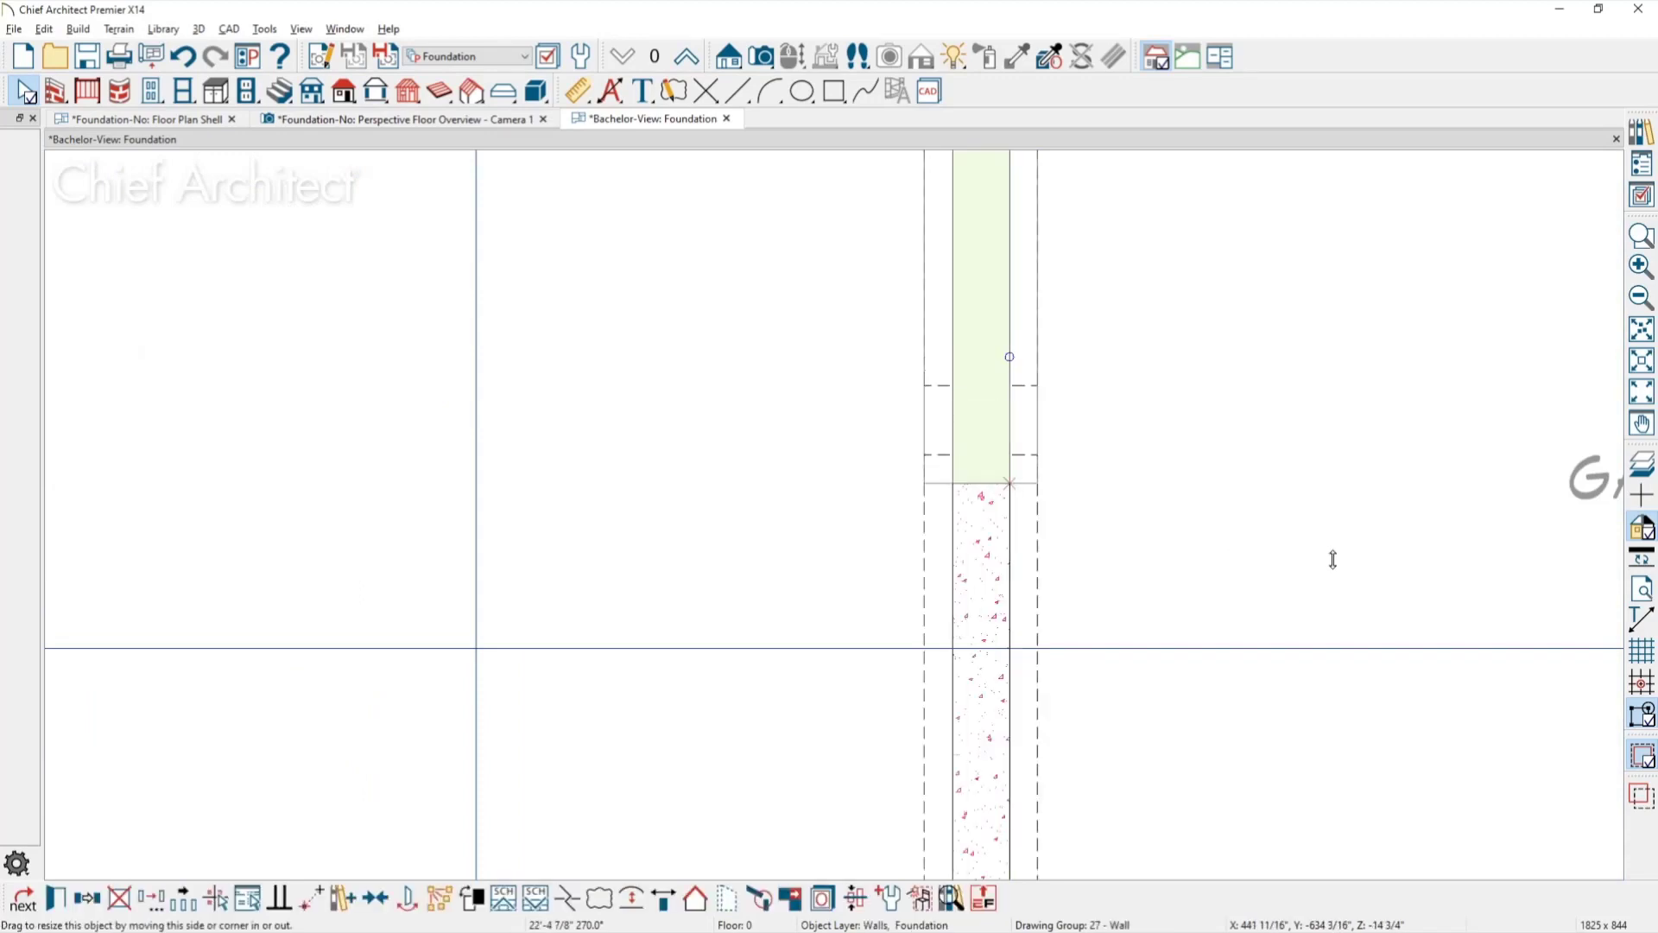
left_click(1336, 566)
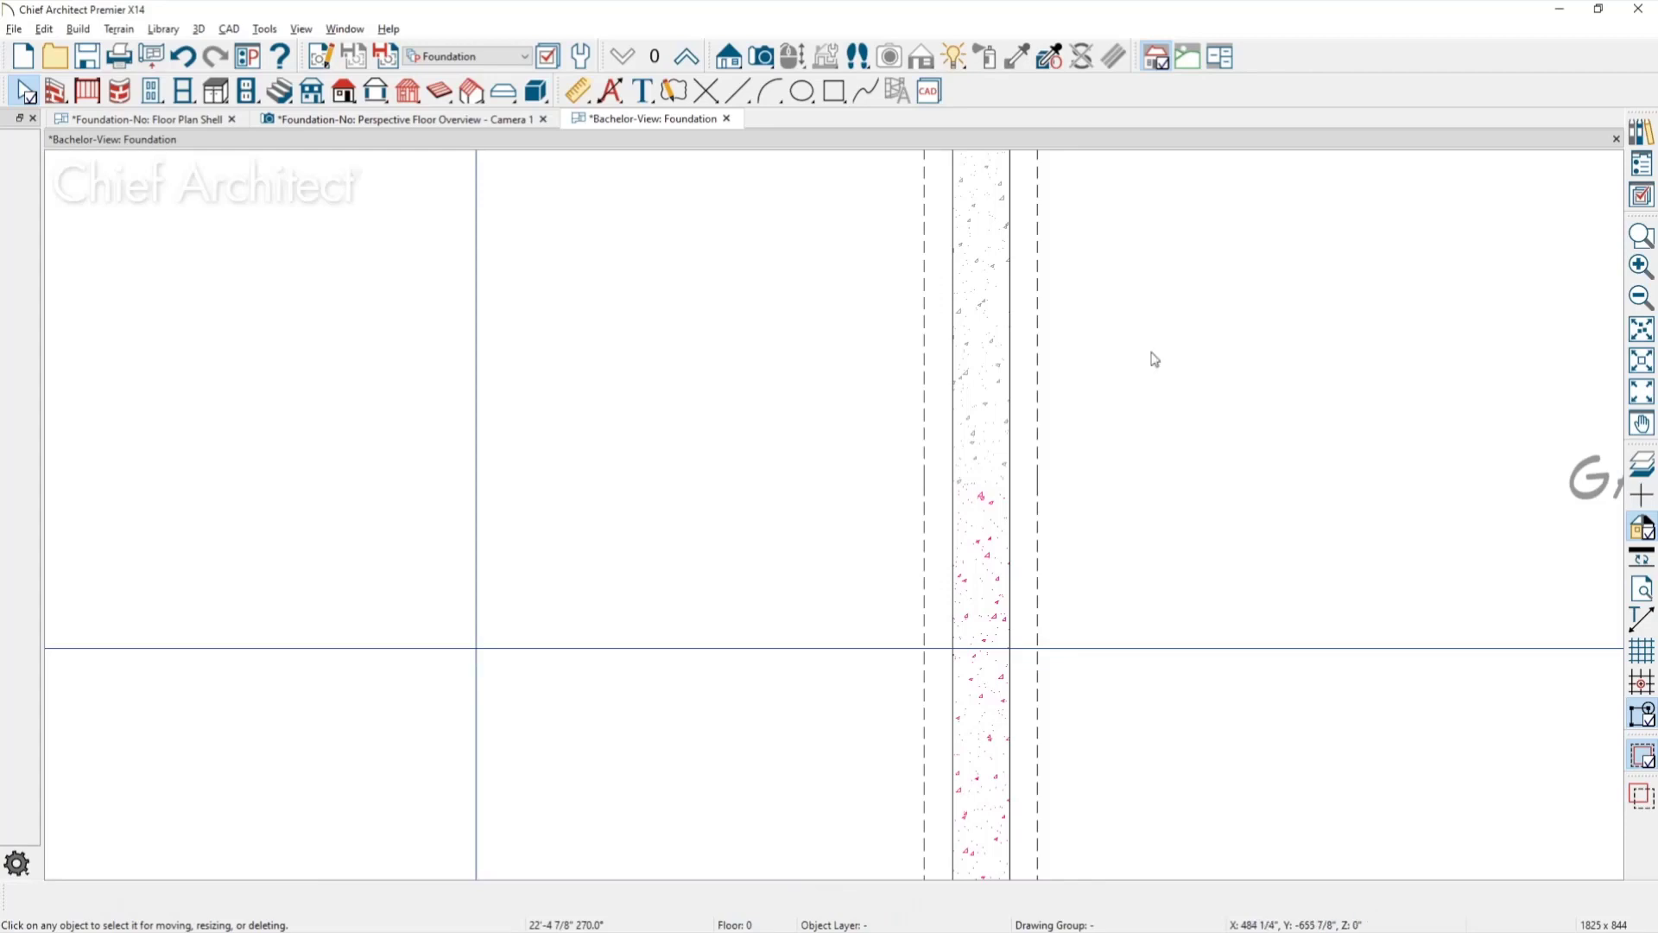
Create a perspective floor overview of the foundation level and examine its walls in 3D.
left_click(762, 56)
left_click(23, 208)
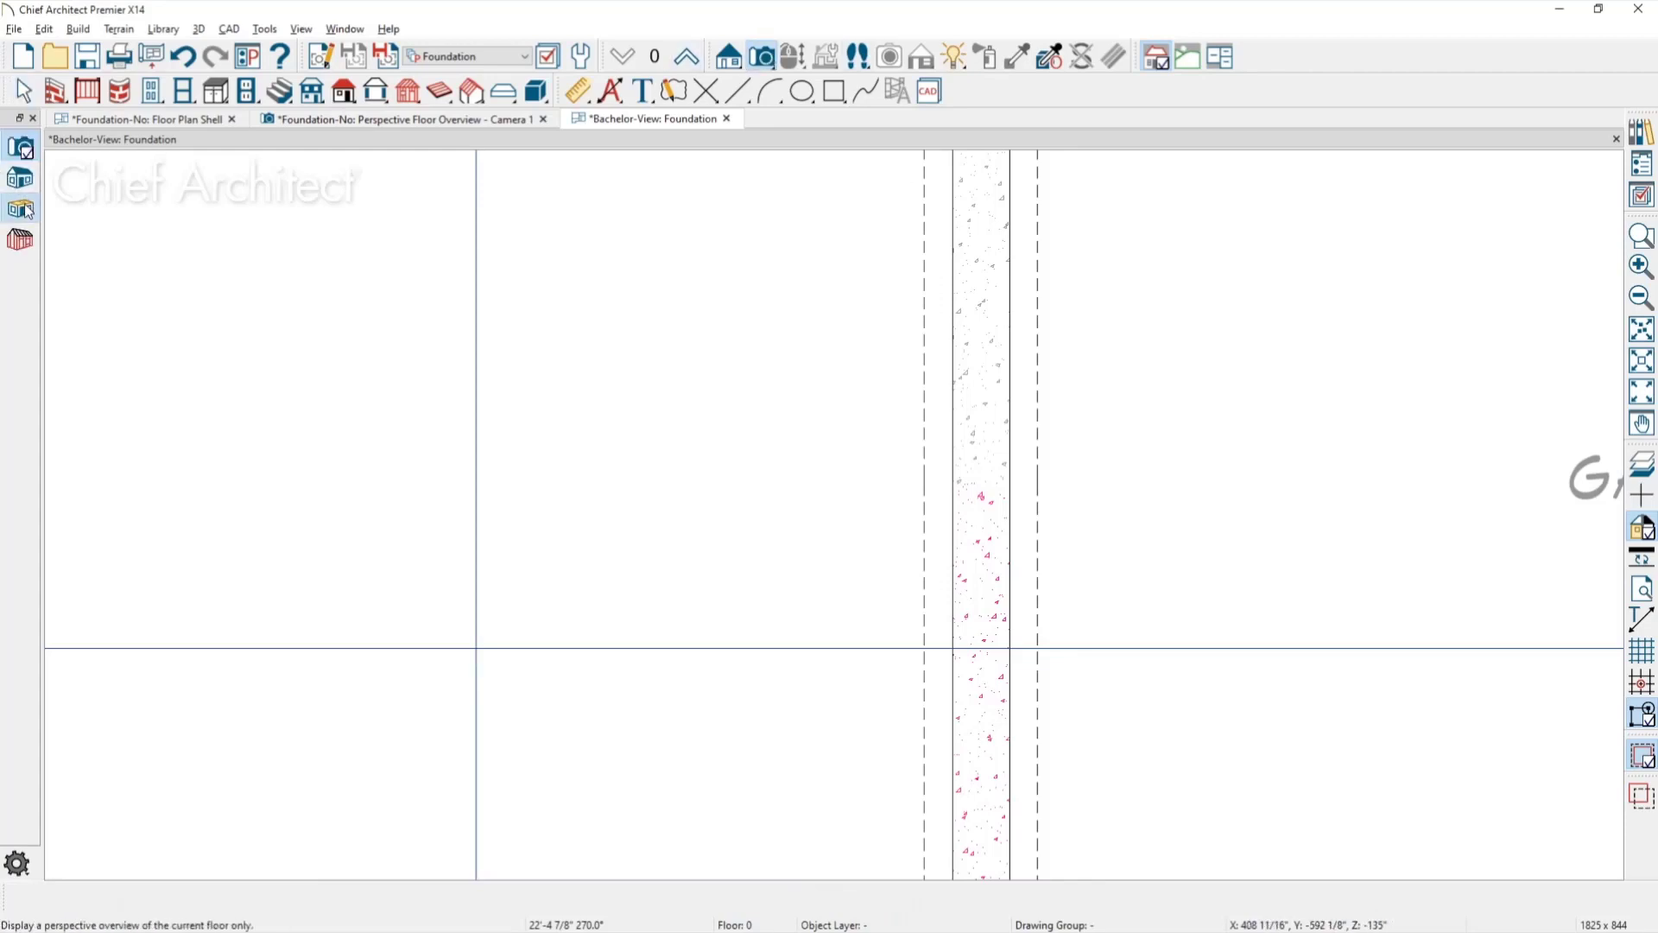
left_click(447, 376)
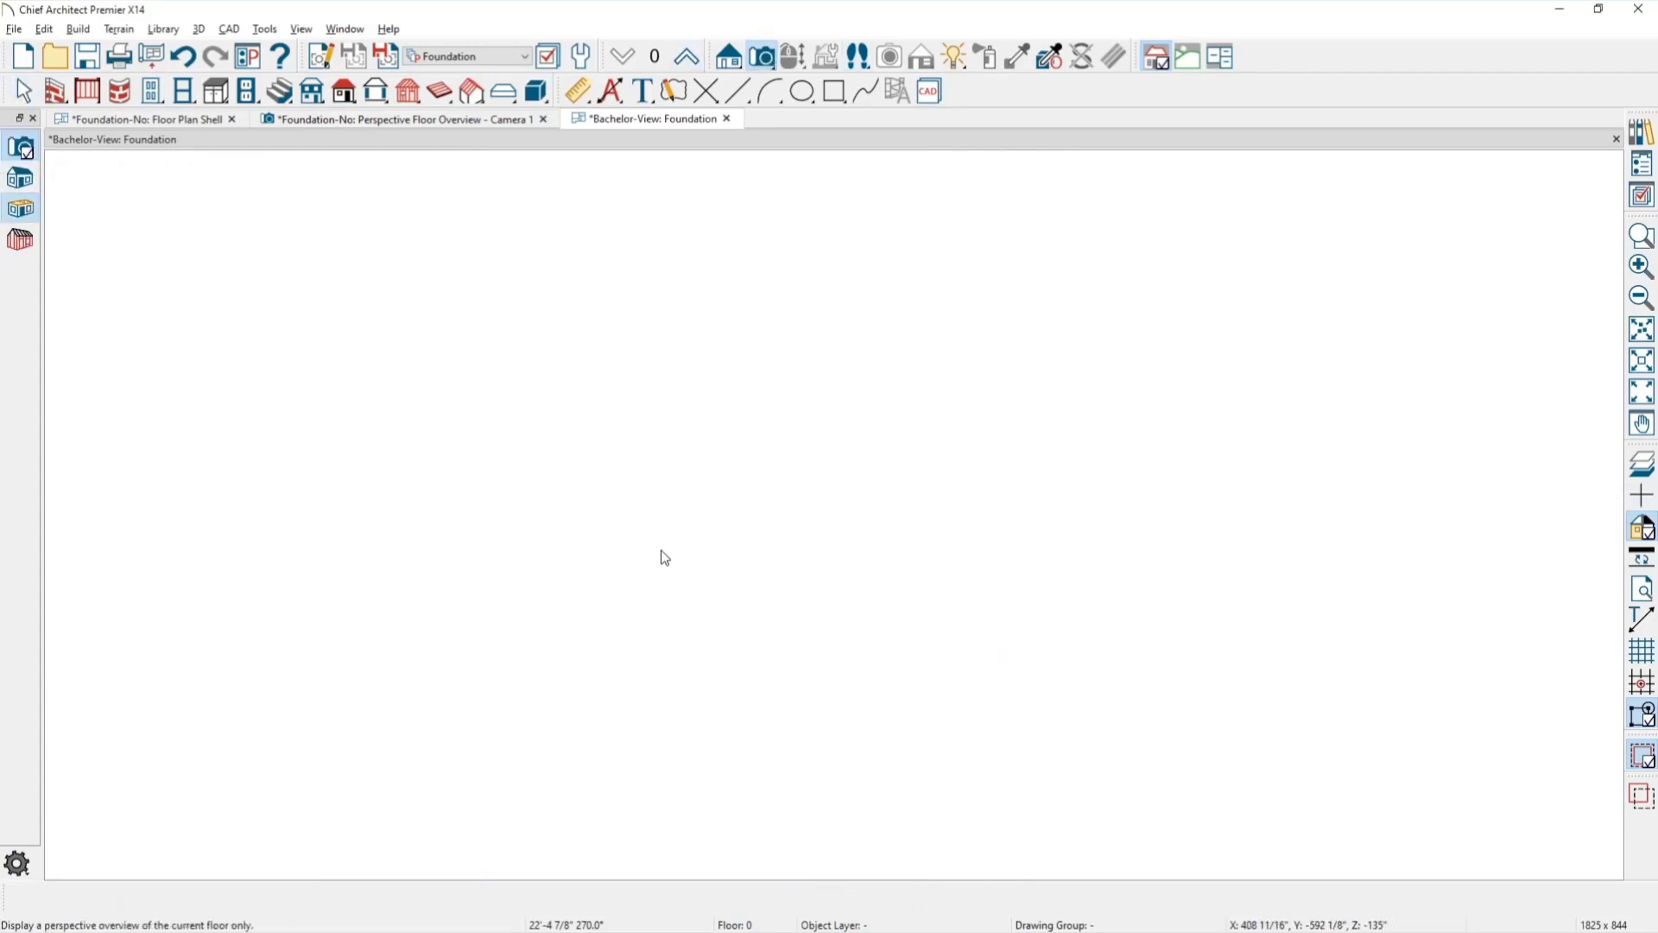
left_click_drag(545, 537, 571, 649)
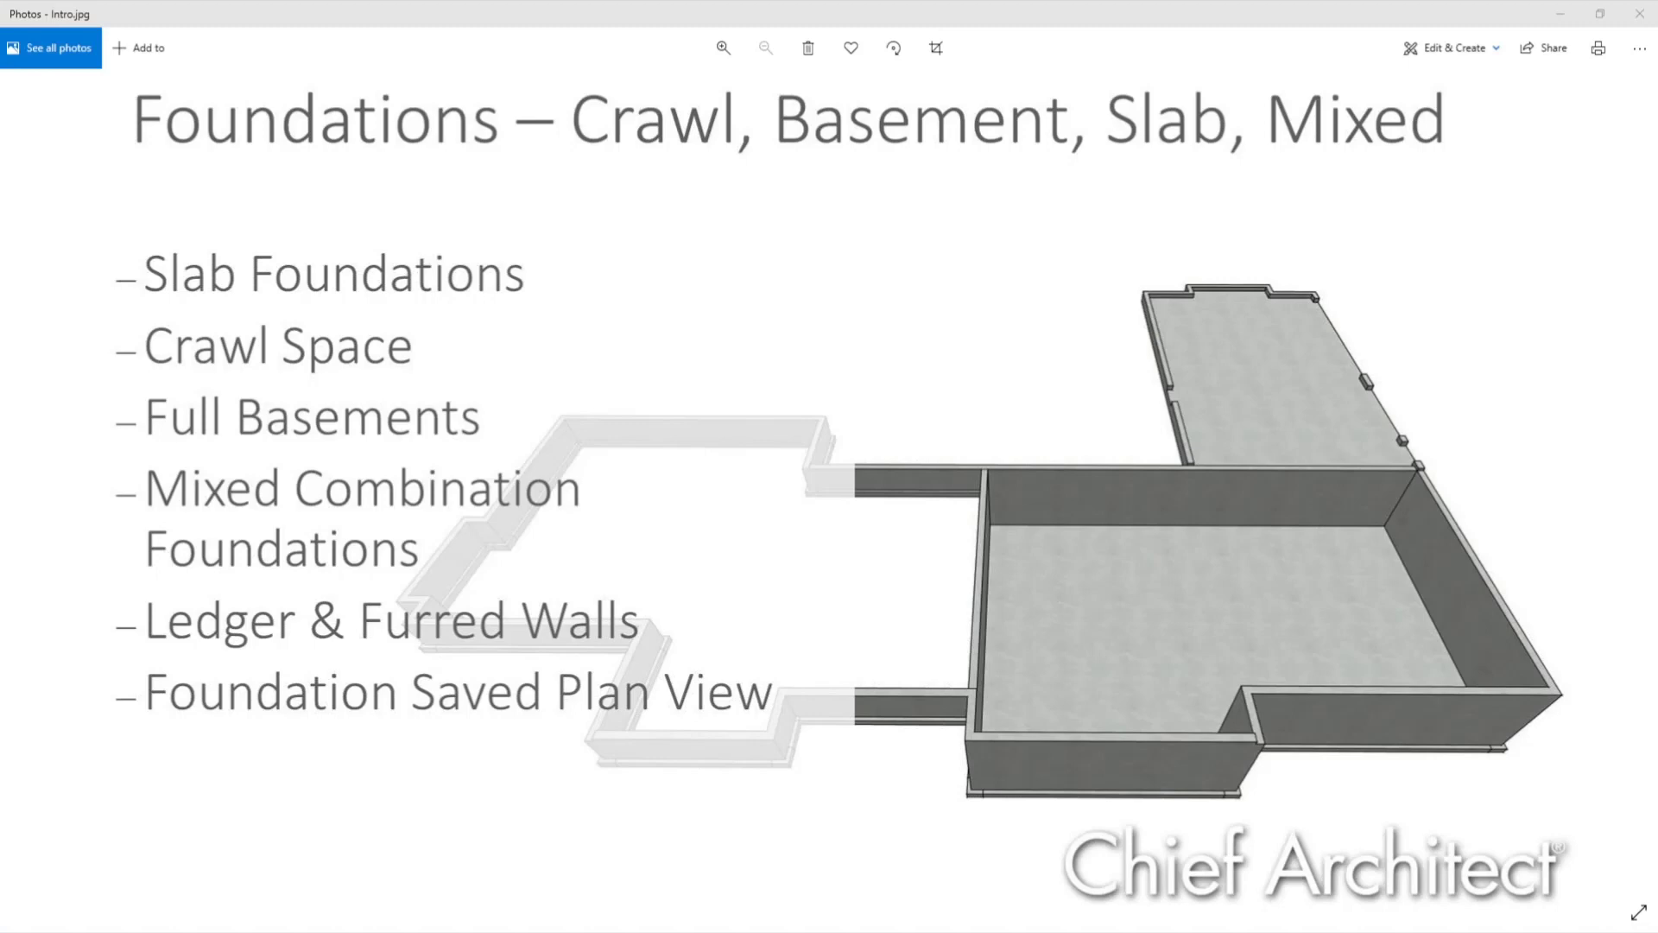
Switch to the web browser and review the upcoming Foundations, Roofs and Ceilings webinars on Chief Architect's Events & Training page.
key("alt+Tab")
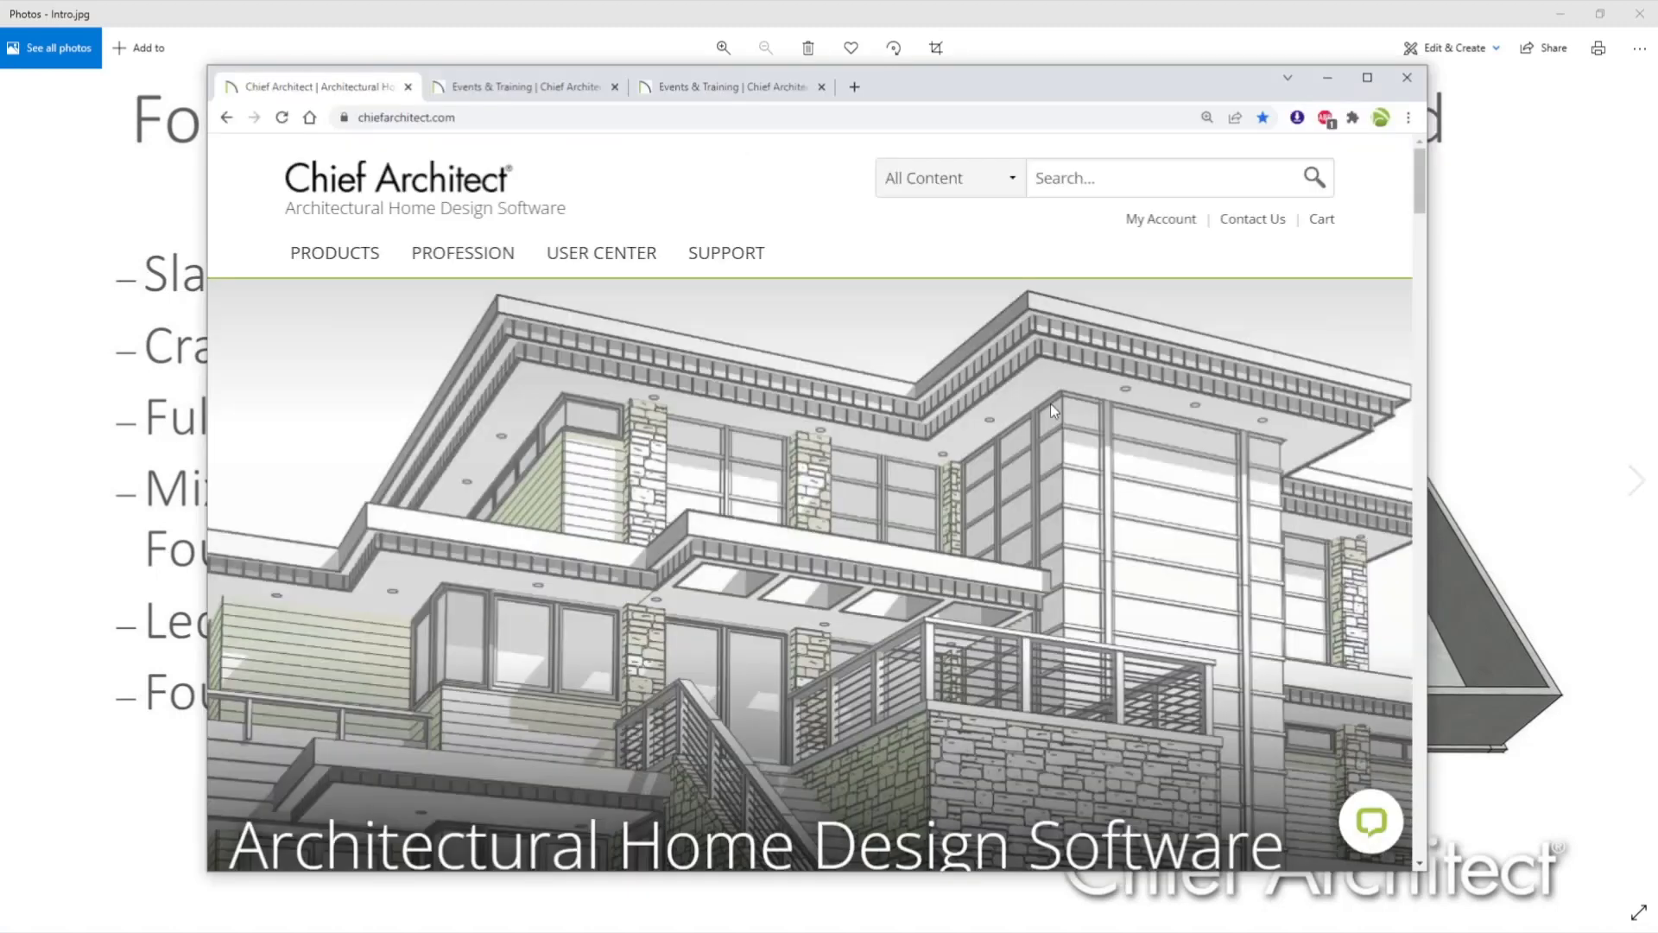
left_click(535, 90)
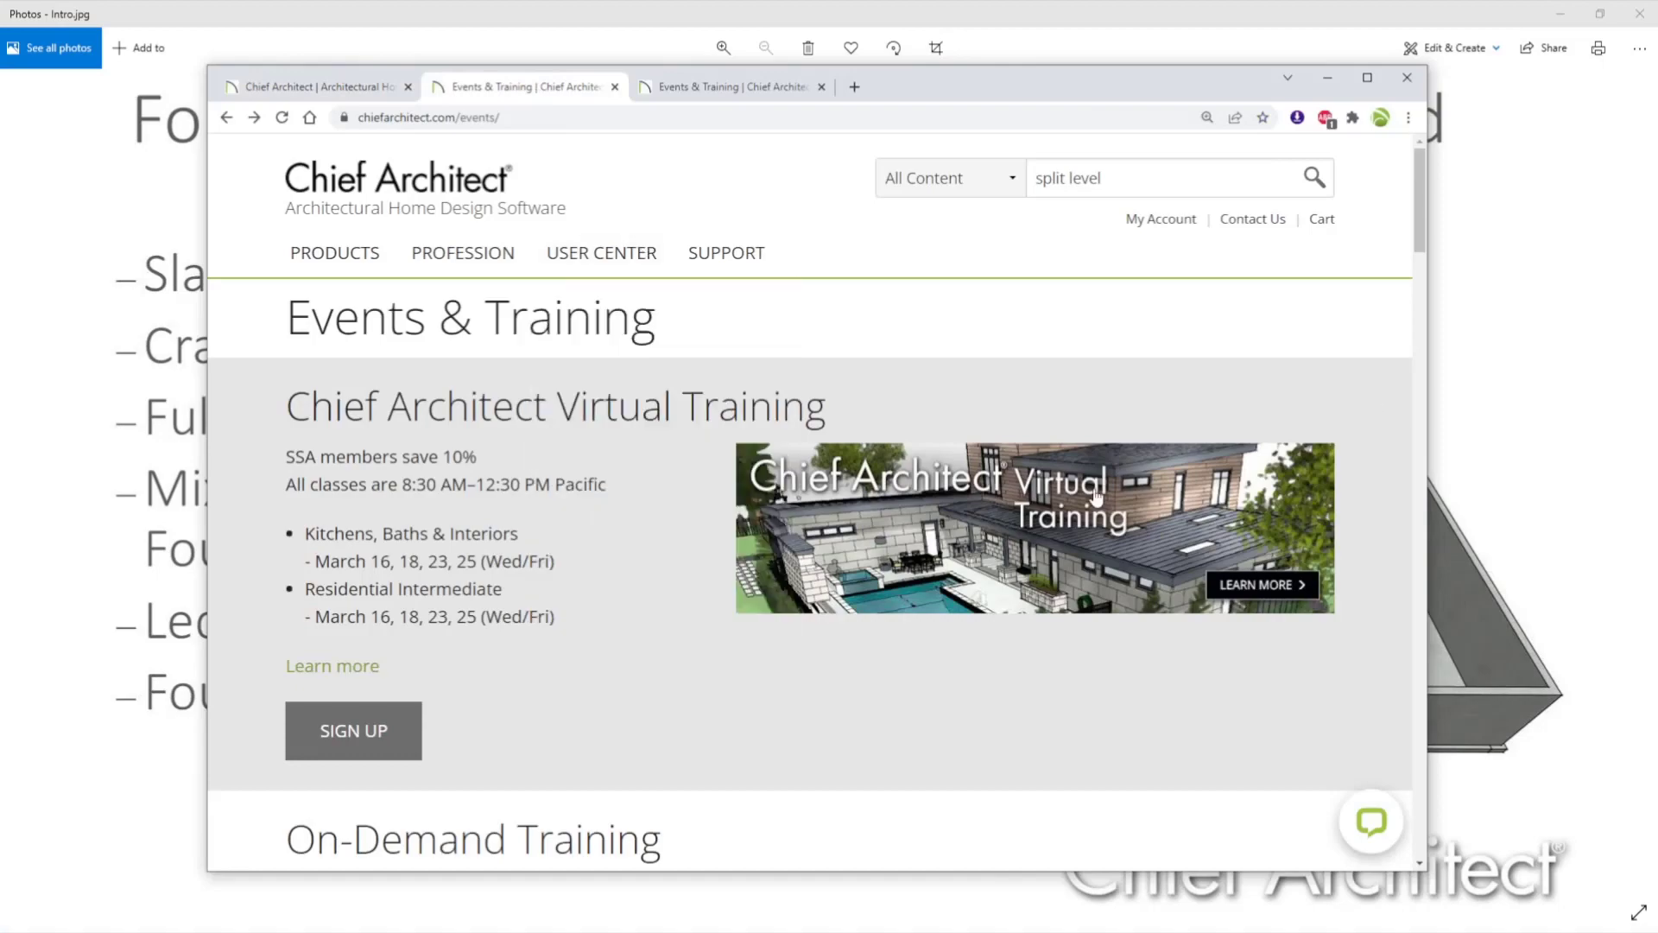
scroll(1097, 499, "down", 4)
scroll(1097, 499, "down", 6)
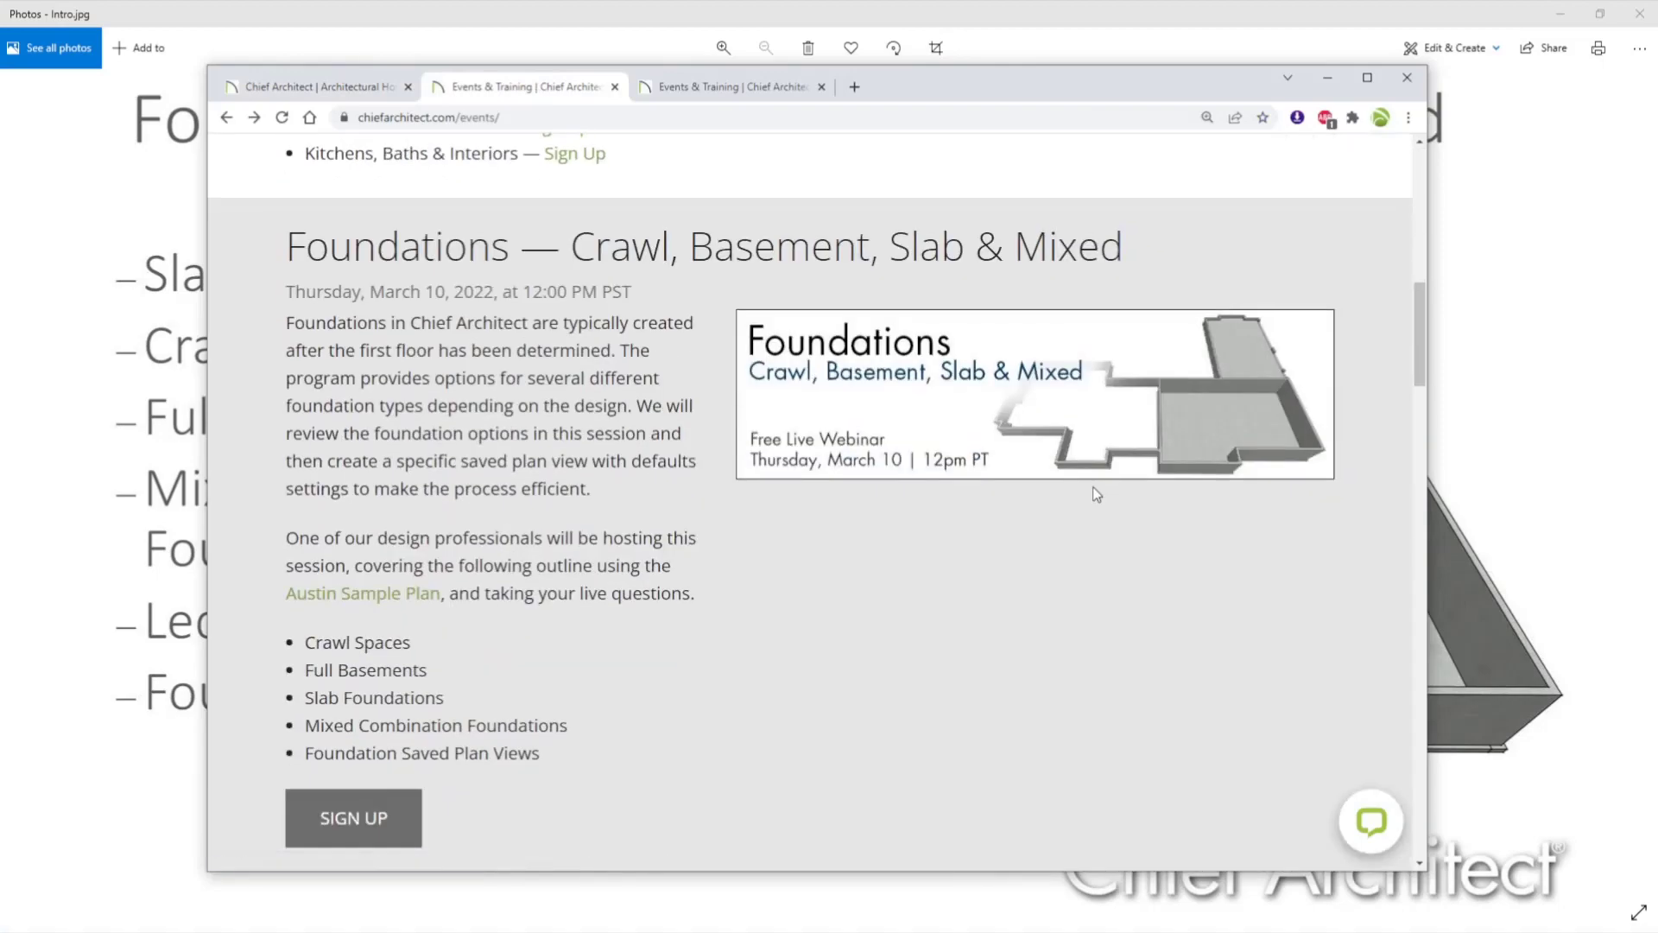
scroll(1097, 496, "down", 4)
scroll(1097, 495, "down", 12)
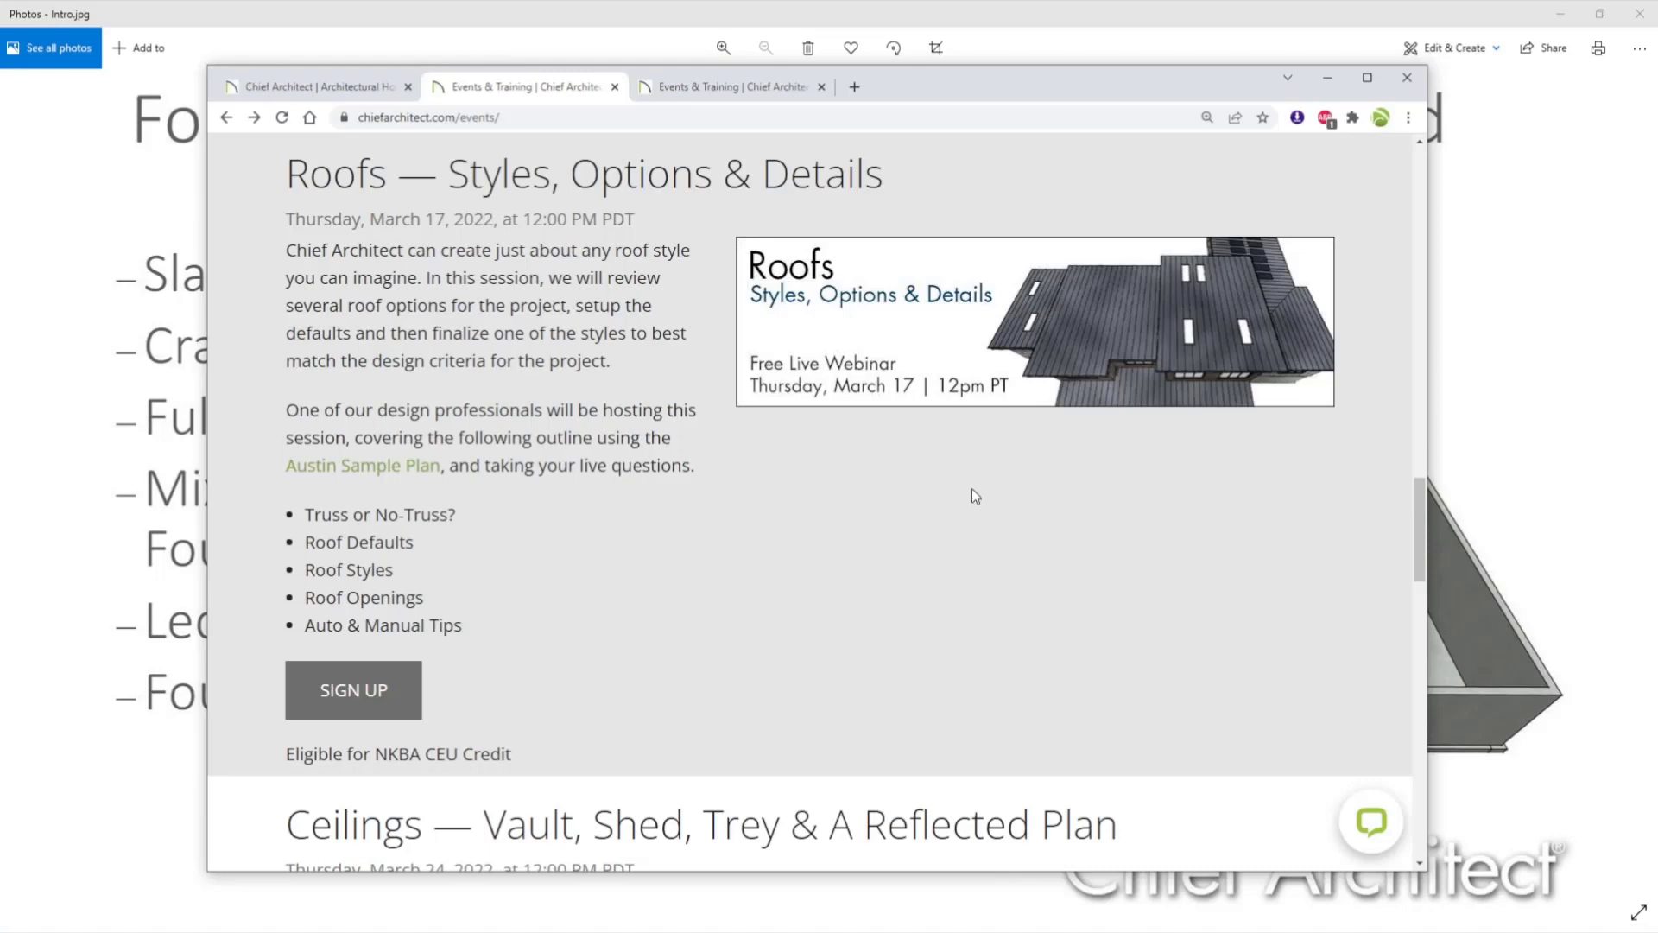
scroll(955, 494, "down", 5)
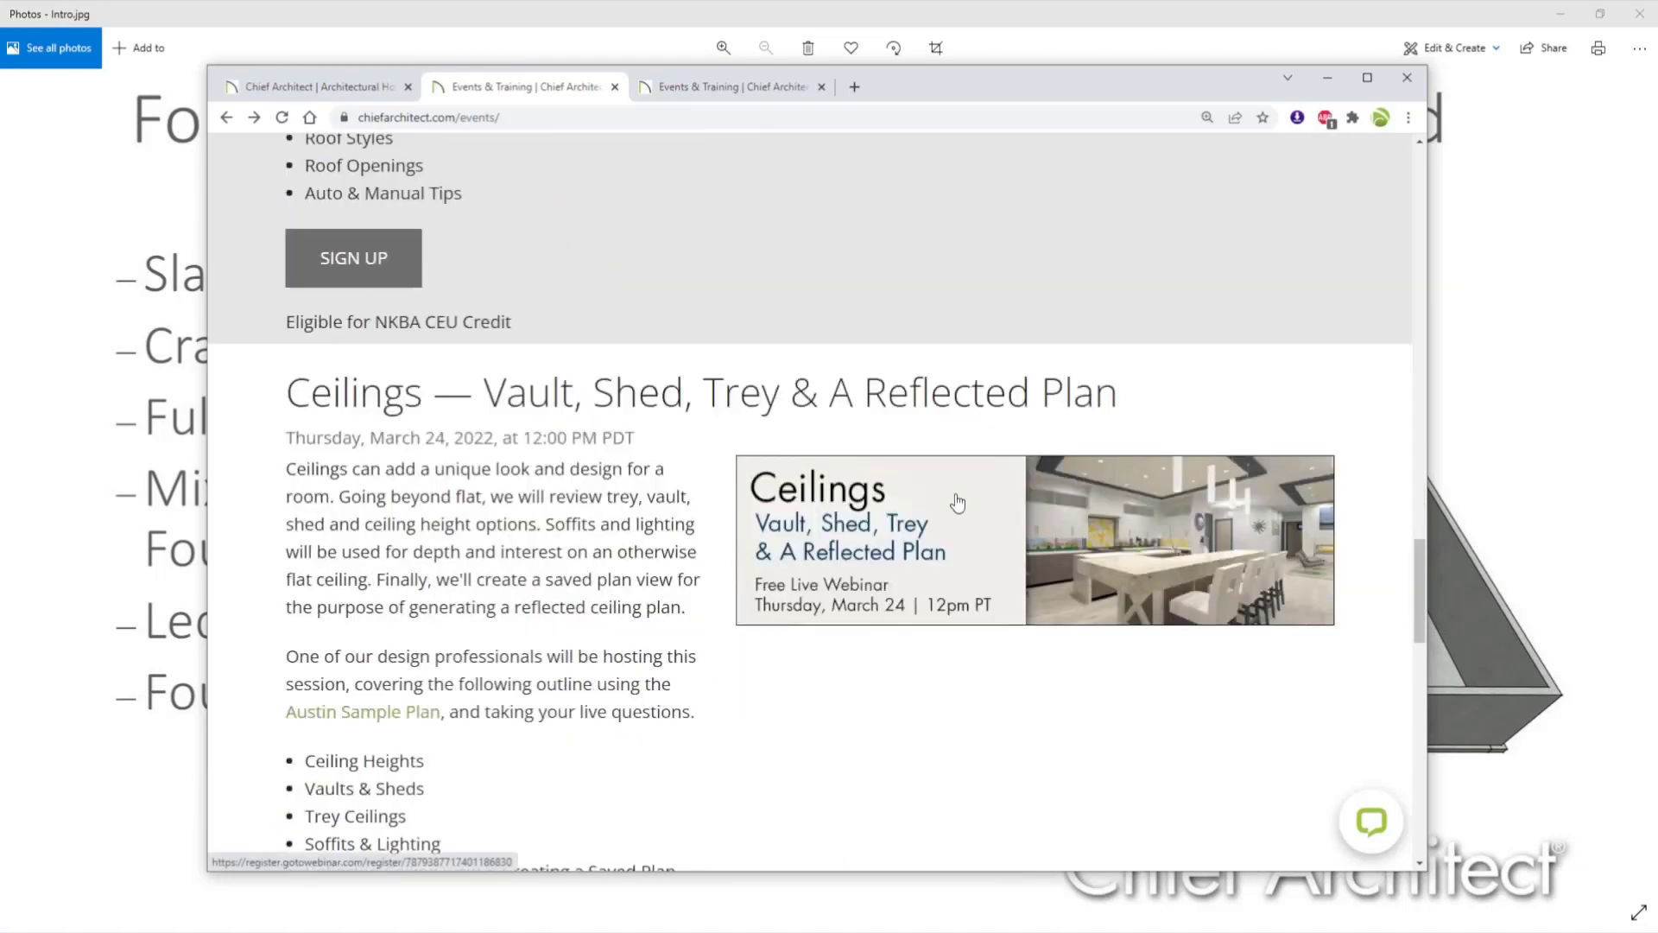
scroll(957, 502, "down", 2)
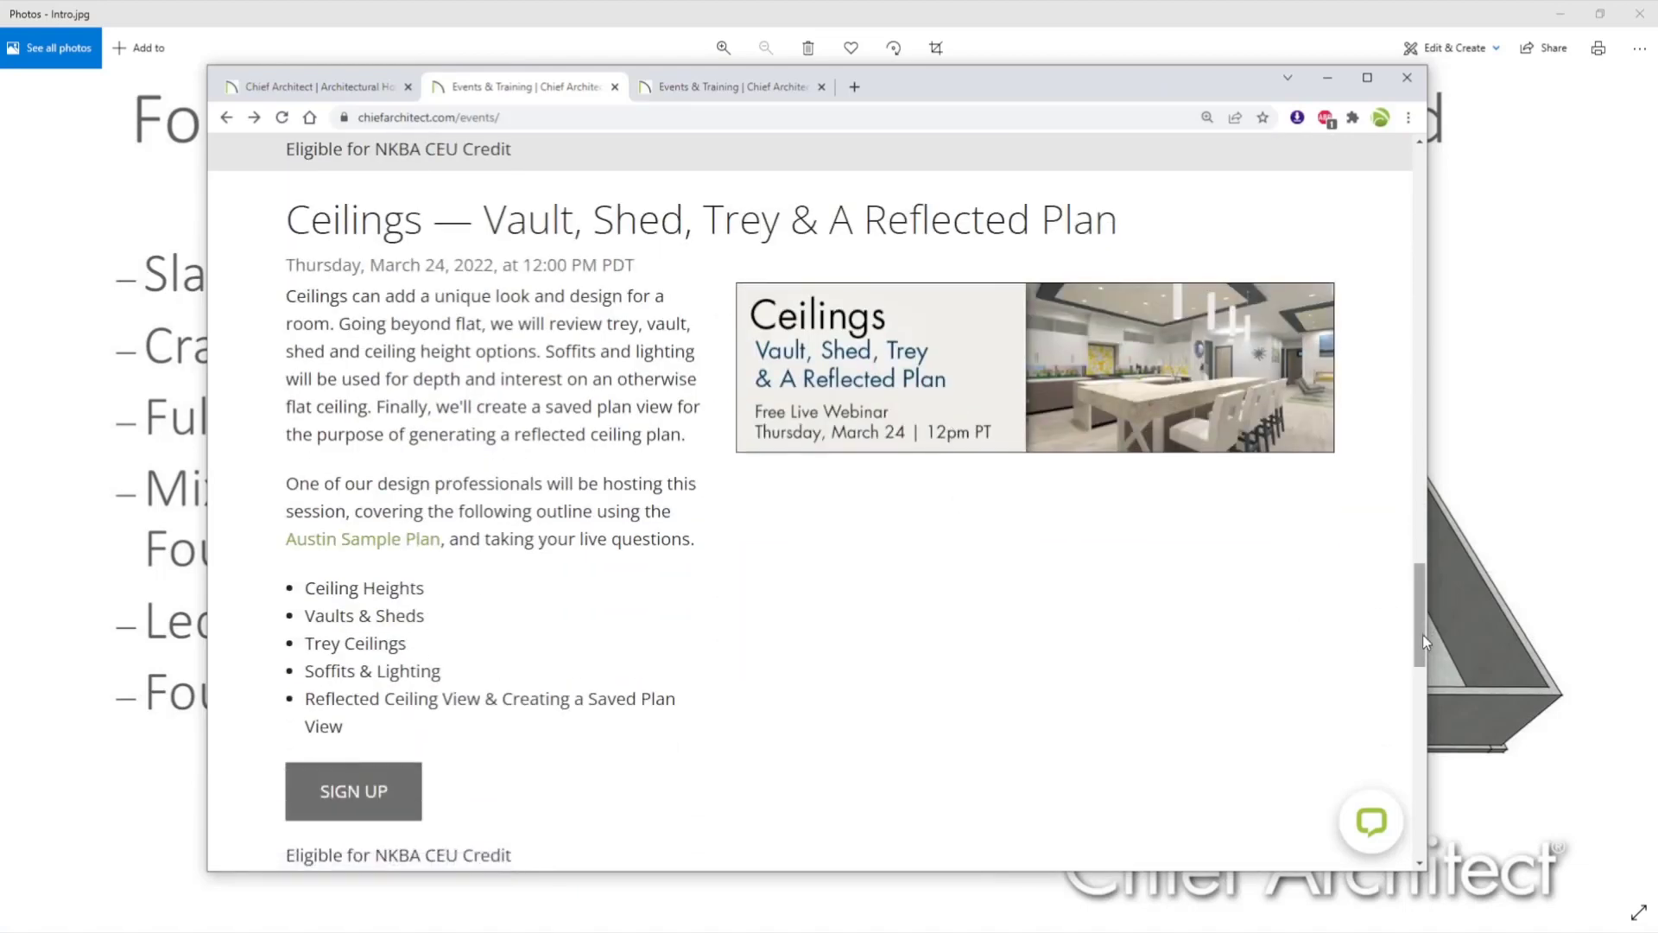
Return to the Virtual Training section and highlight the Kitchens, Baths & Interiors and Residential Intermediate class names in turn.
left_click_drag(1423, 634, 1418, 201)
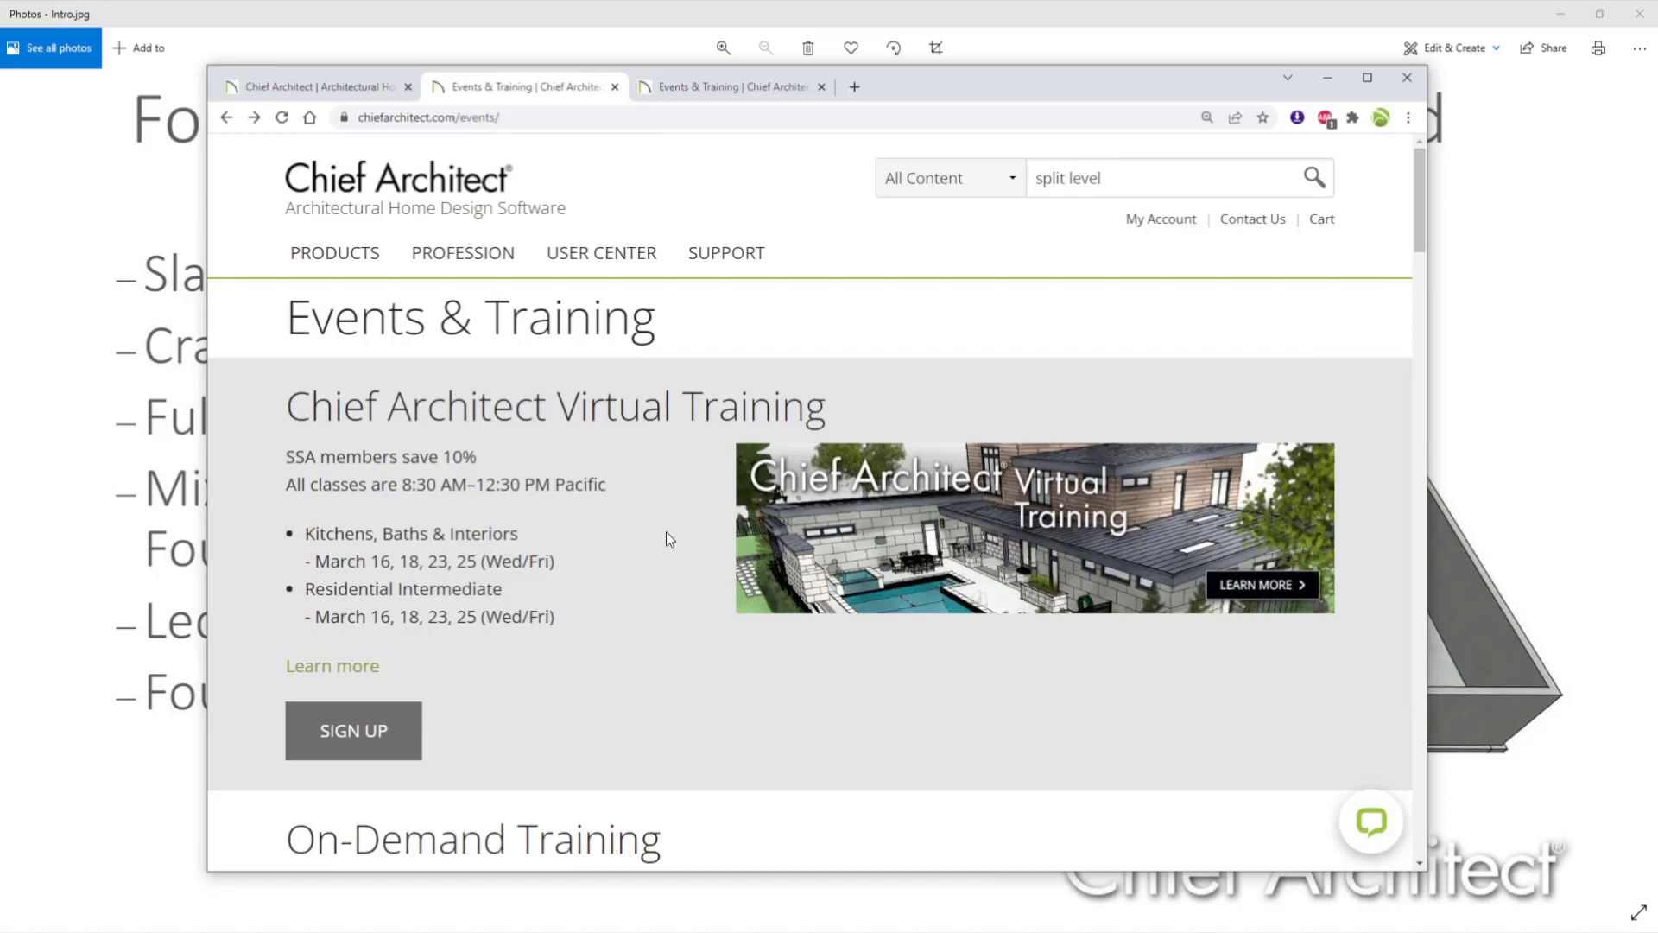
left_click_drag(521, 533, 306, 536)
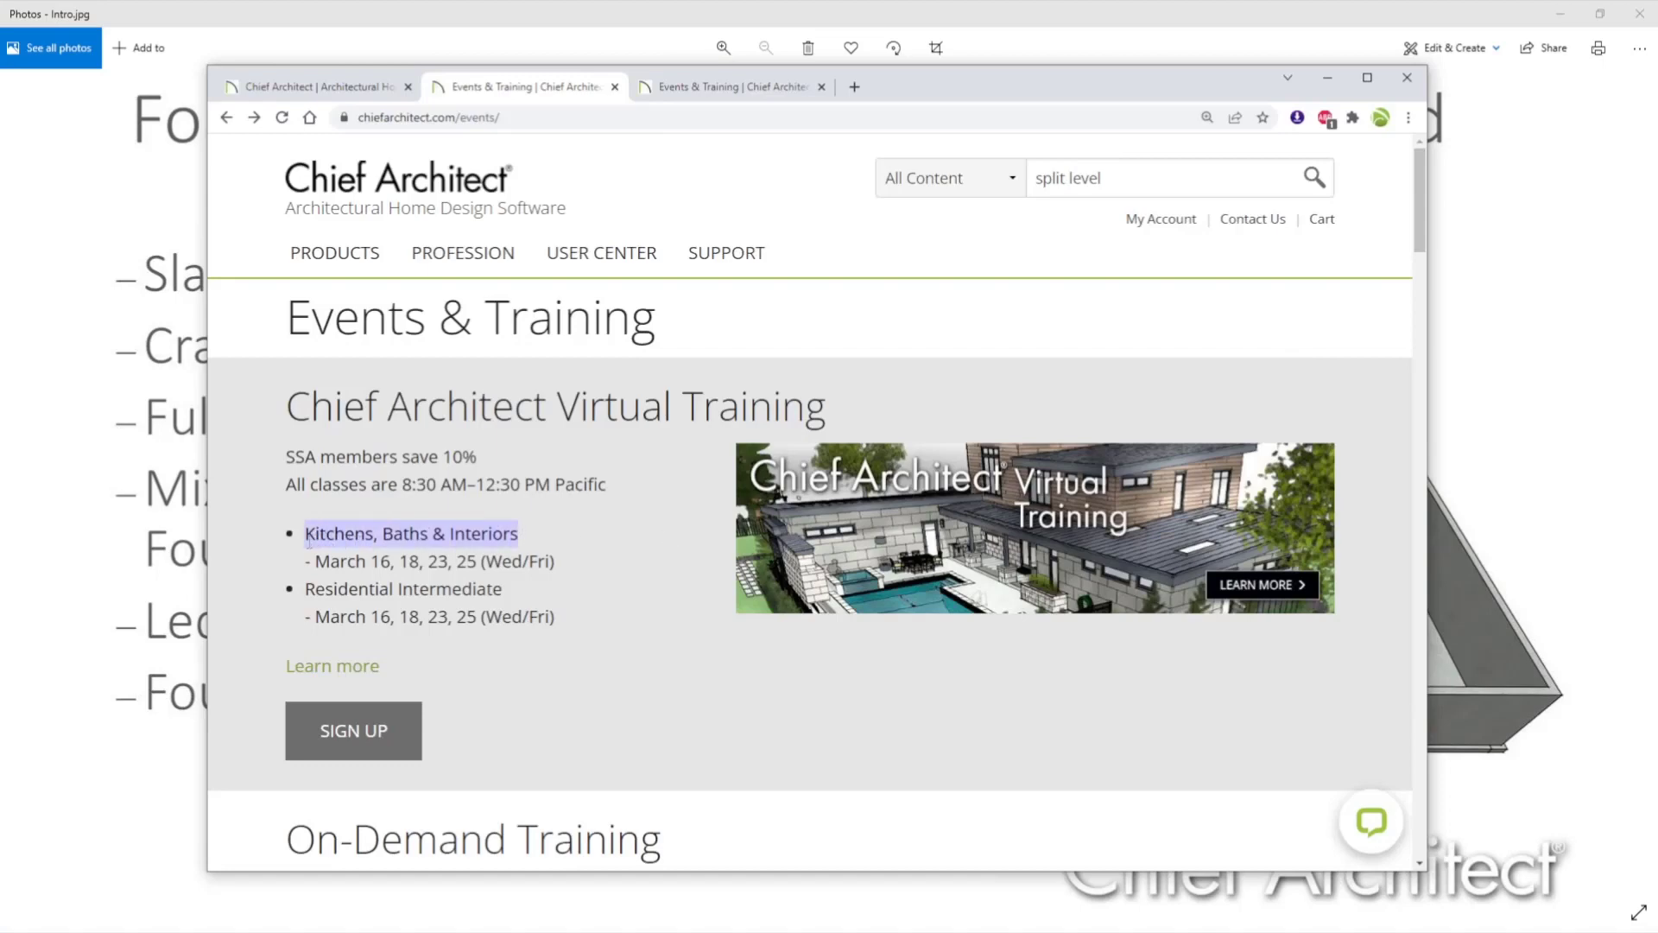
left_click(525, 587)
left_click_drag(525, 587, 306, 591)
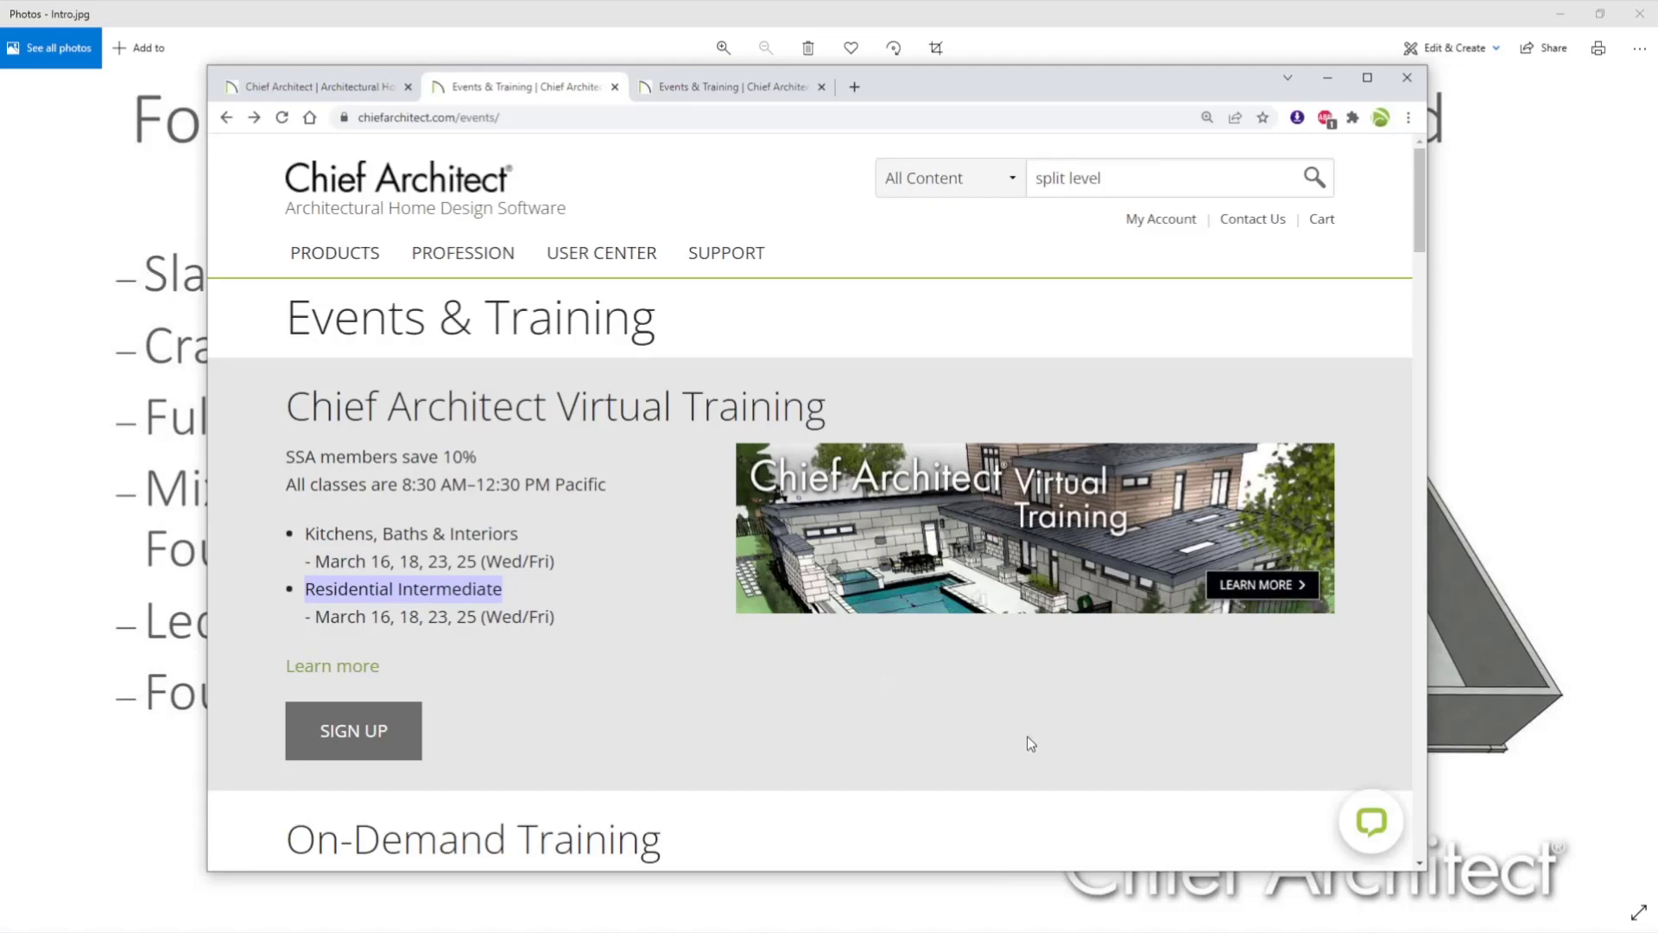
Review the On-Demand Training, Chief Boot Camp and Roofs webinar sections of the events page.
scroll(1020, 731, "down", 2)
scroll(1023, 735, "down", 3)
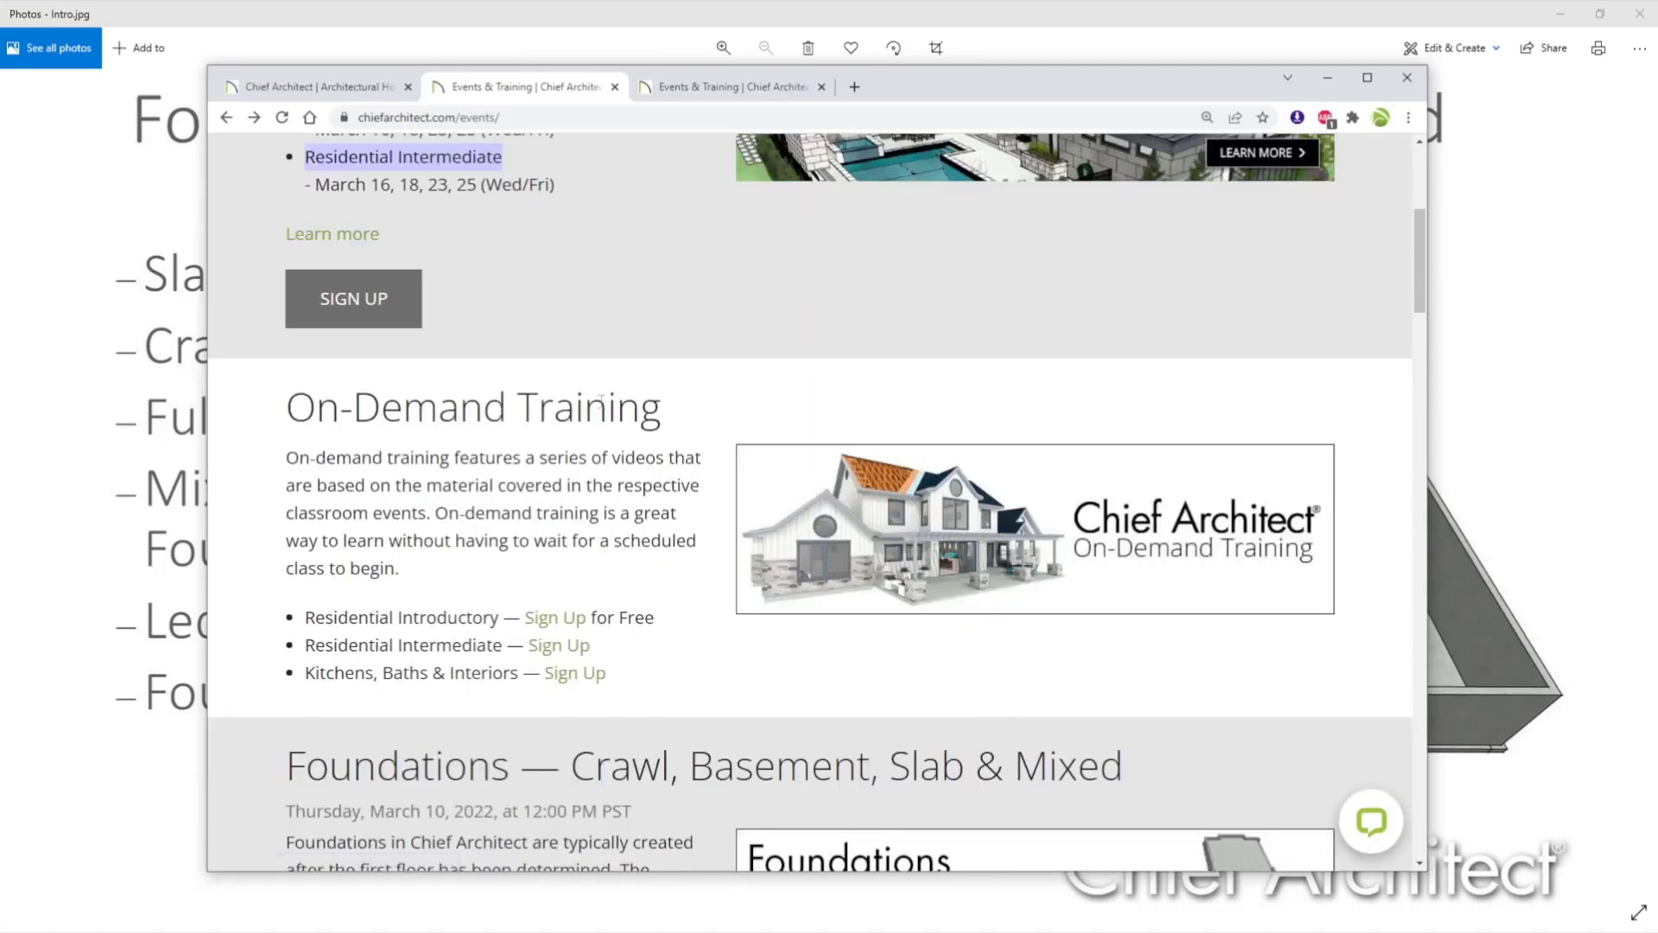
scroll(486, 429, "down", 1)
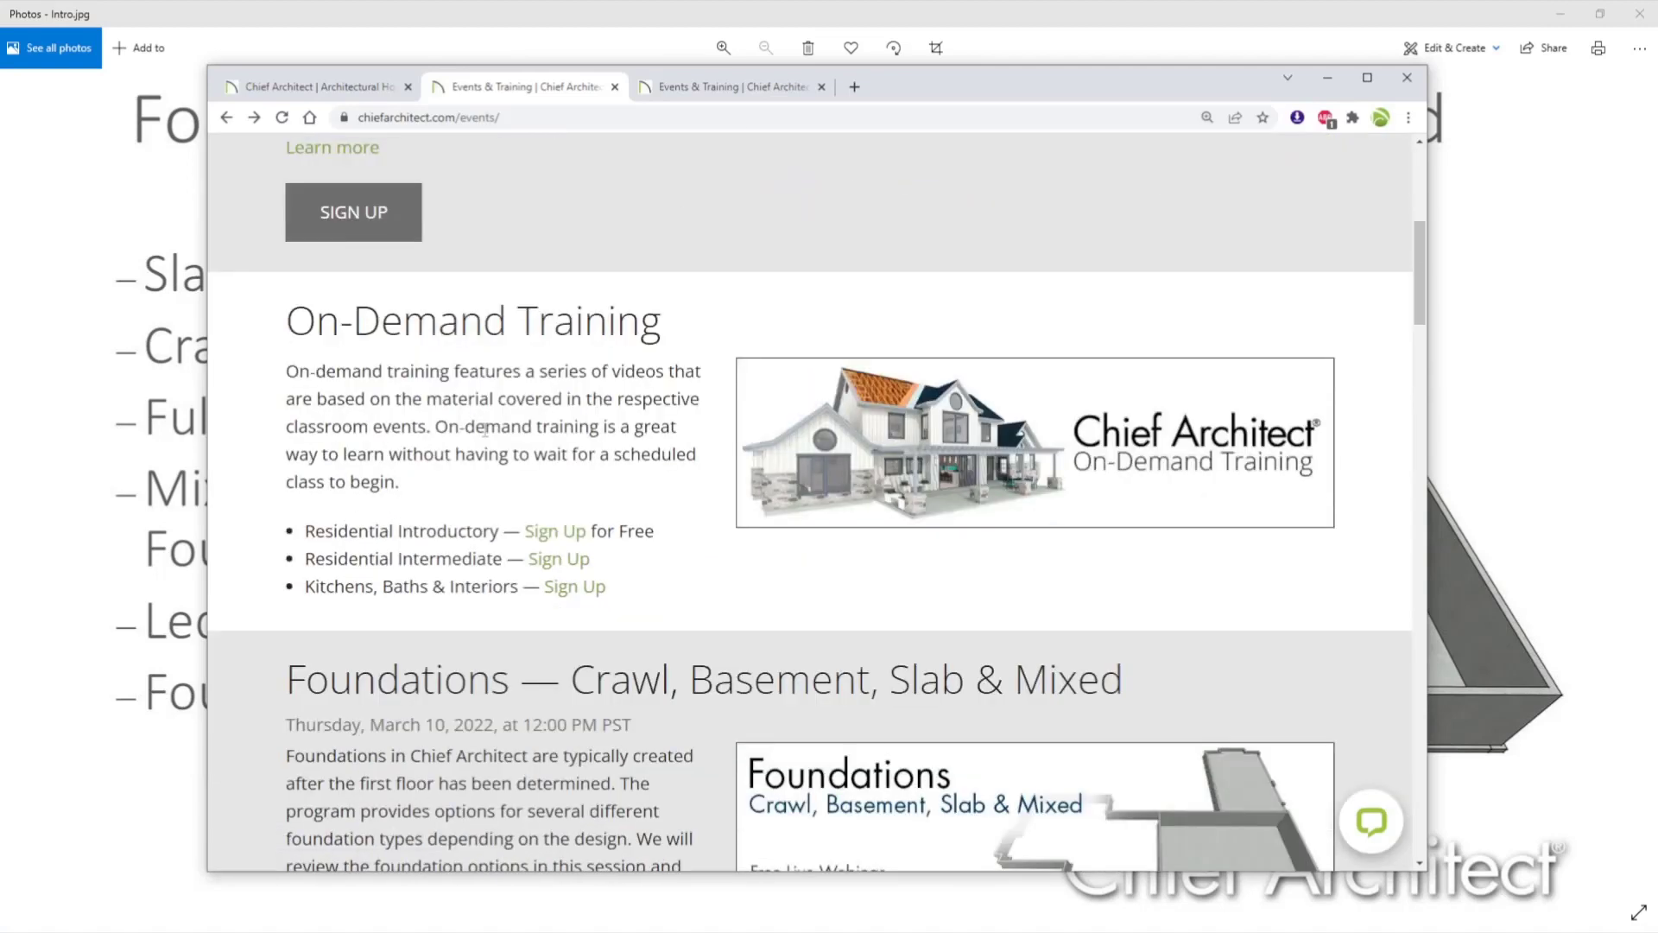
scroll(485, 429, "down", 13)
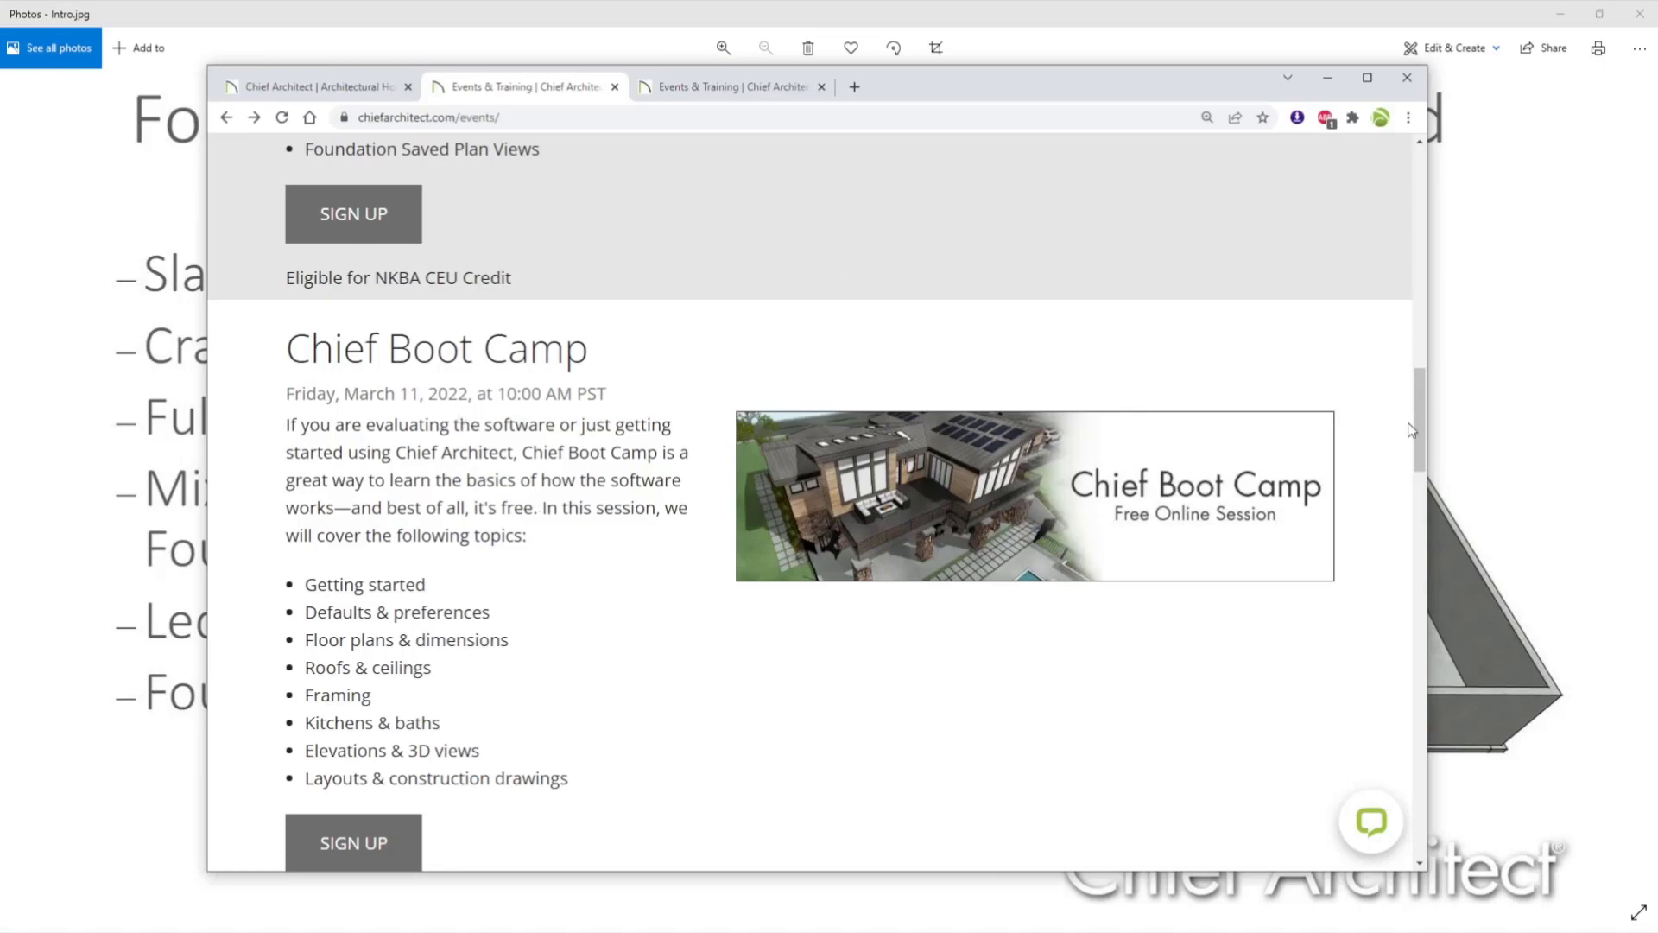
left_click_drag(1419, 432, 1420, 534)
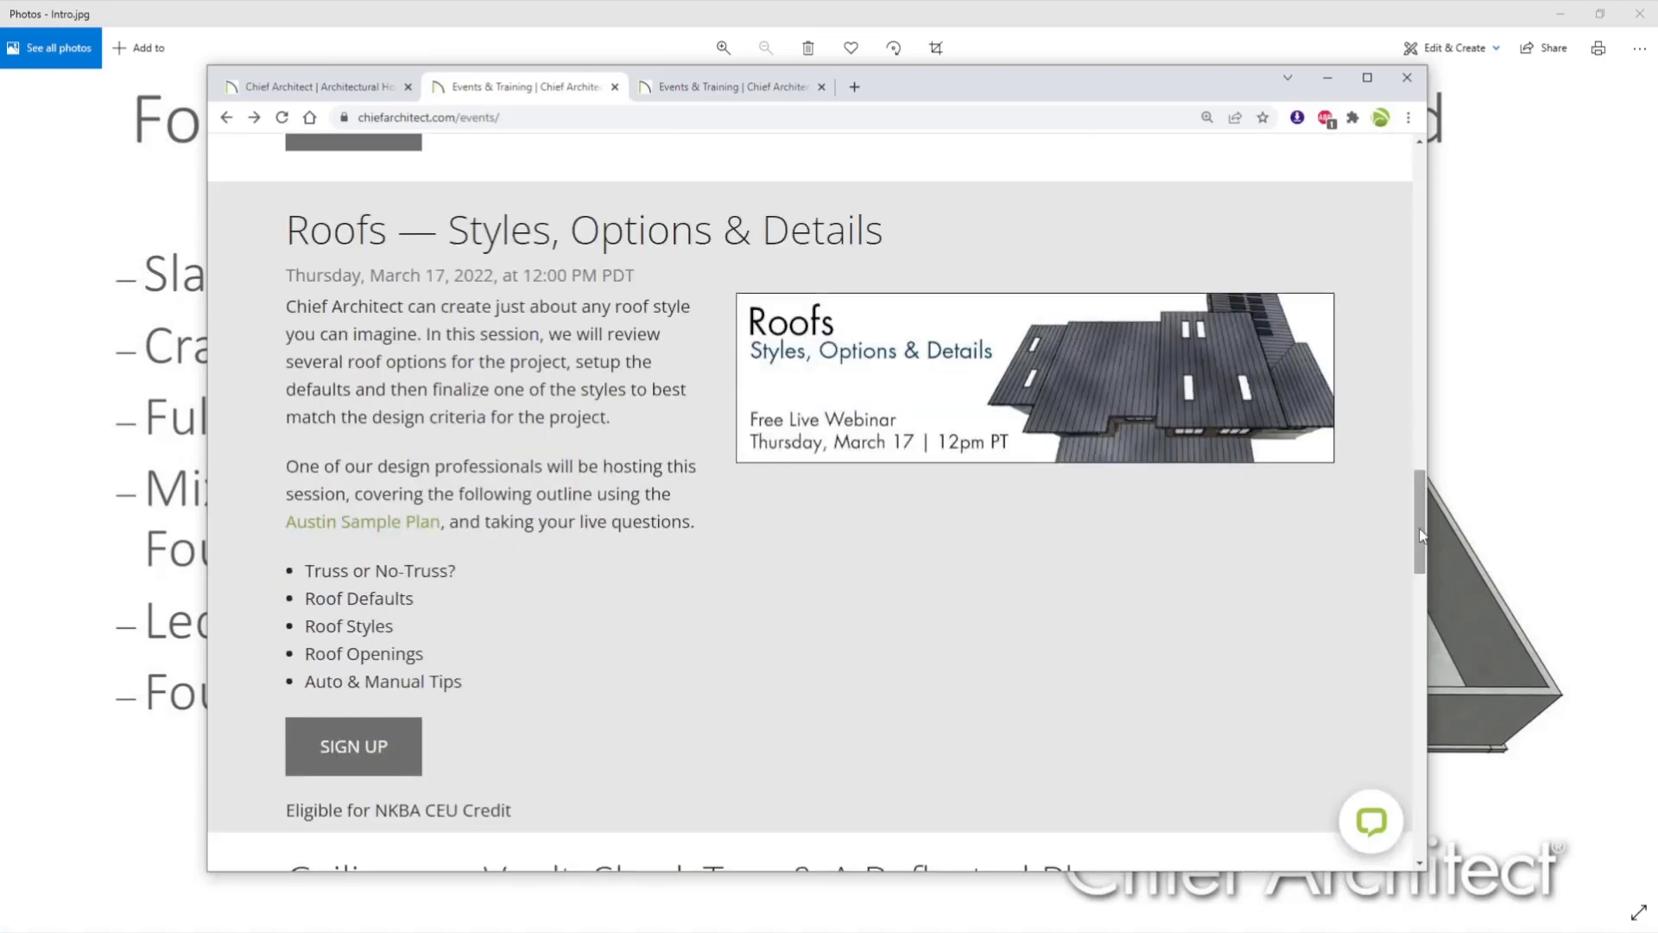